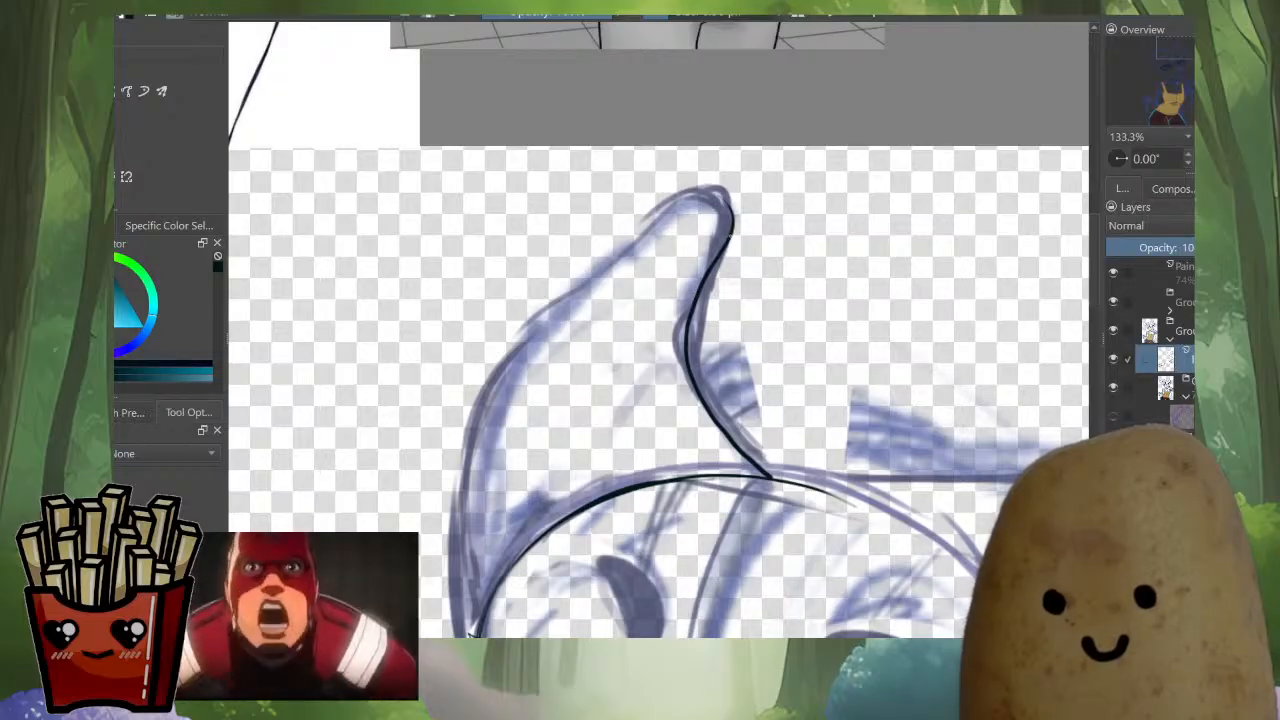
Ink the pointed ear's tip and upper outer edge over the blue sketch, redoing the rough strokes.
key("ctrl+z")
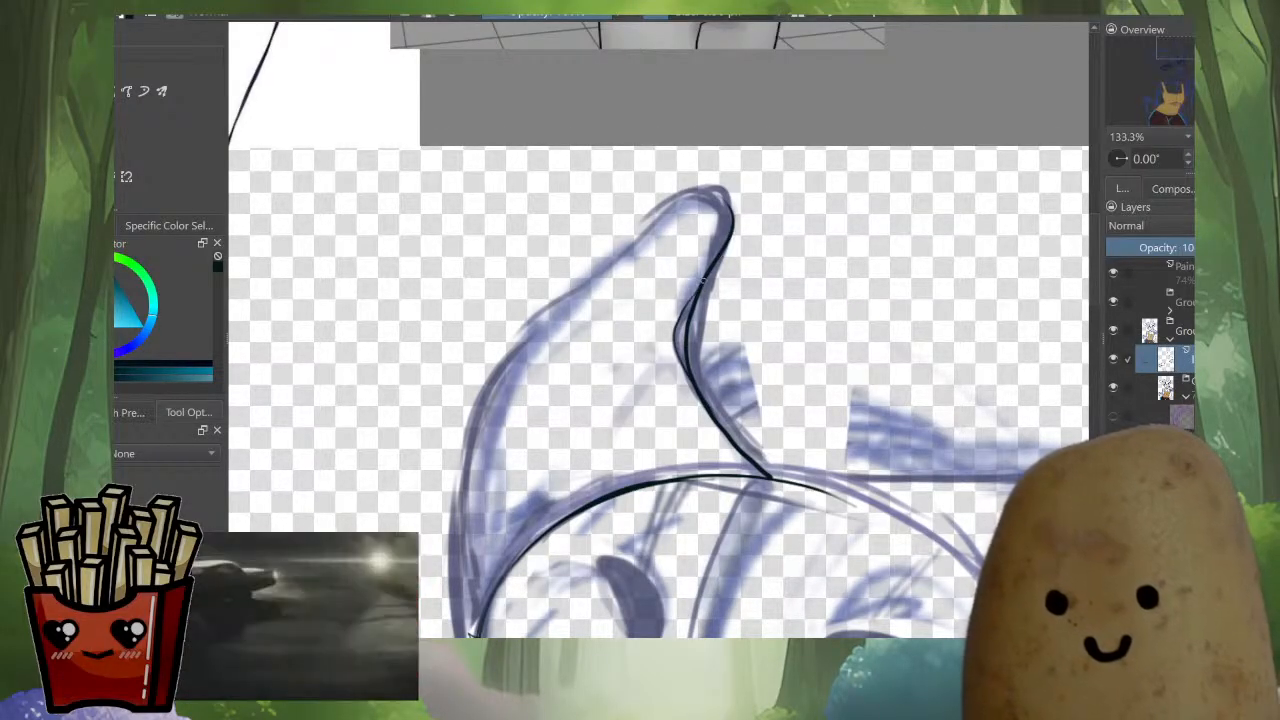
left_click_drag(700, 197, 637, 238)
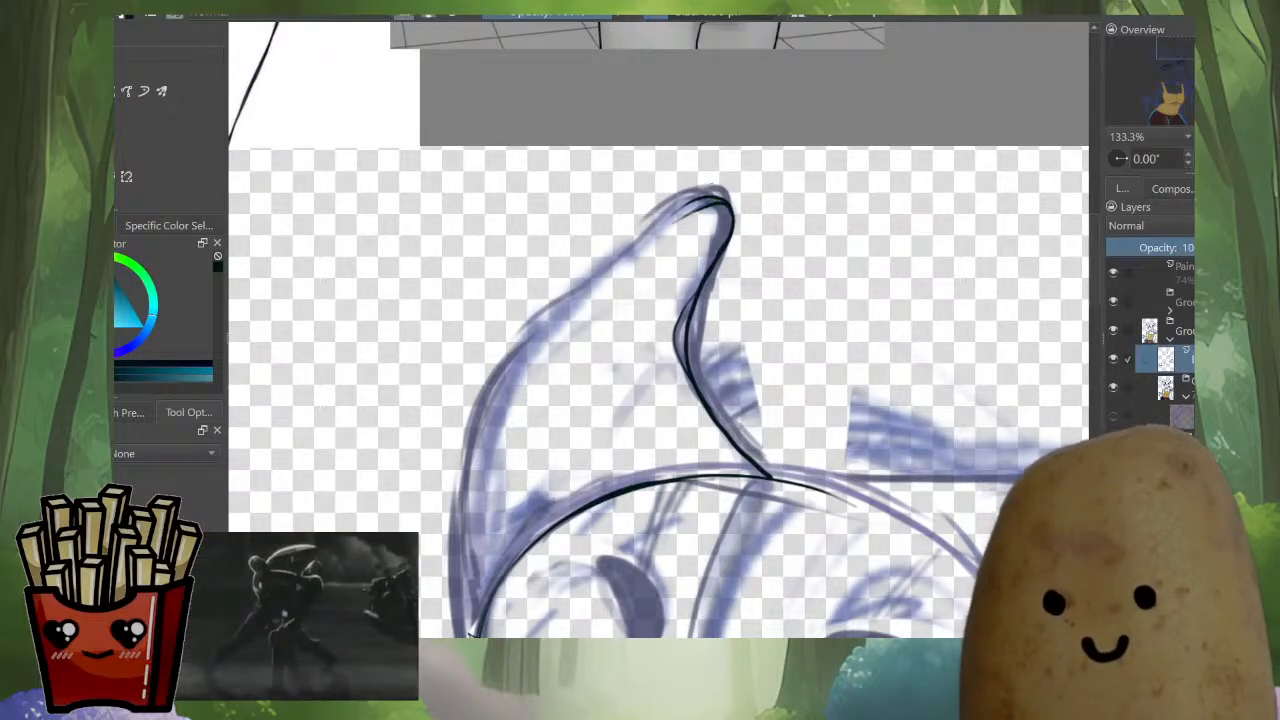
key("ctrl+z")
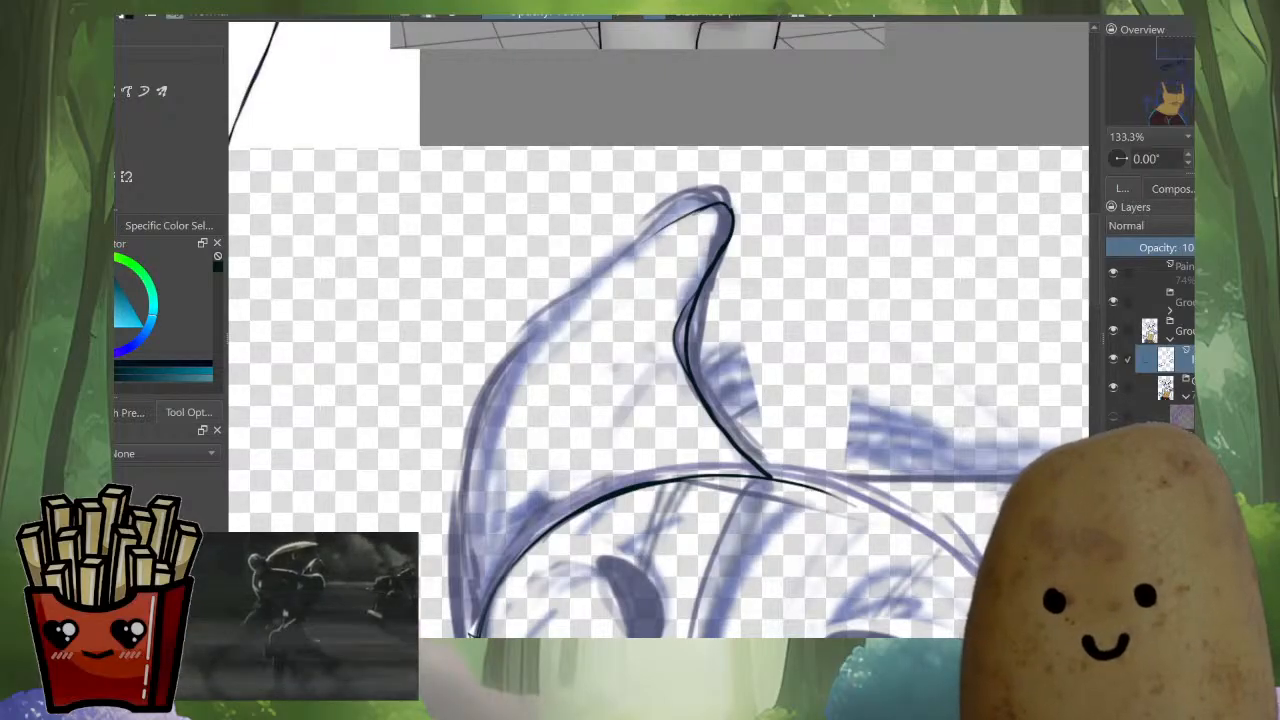
left_click_drag(612, 335, 716, 198)
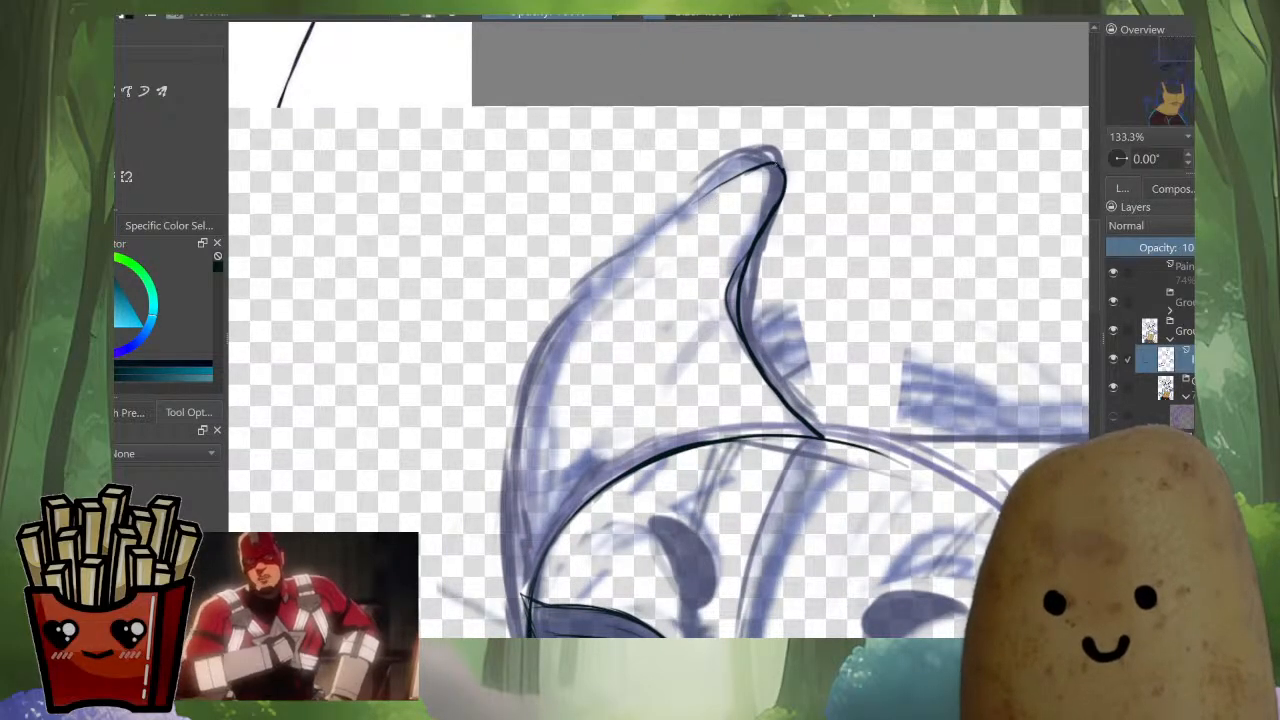
mouse_move(778, 162)
left_mouse_down()
mouse_move(665, 222)
mouse_move(579, 294)
mouse_move(522, 395)
left_mouse_up()
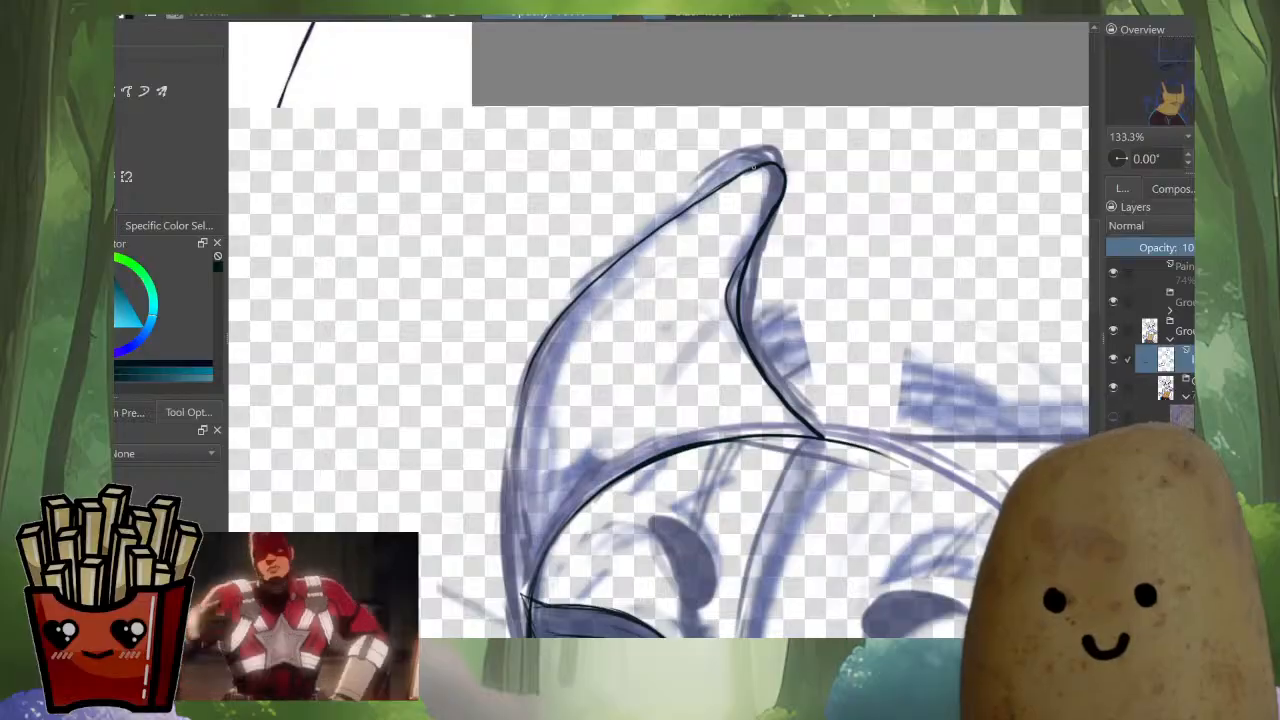
mouse_move(550, 322)
left_mouse_down()
mouse_move(507, 412)
mouse_move(500, 530)
left_mouse_up()
Ink the lower part of the ear's outer edge down to the head beside the eye corner.
key("m")
mouse_move(640, 400)
left_mouse_down()
mouse_move(690, 263)
mouse_move(772, 326)
mouse_move(726, 359)
left_mouse_up()
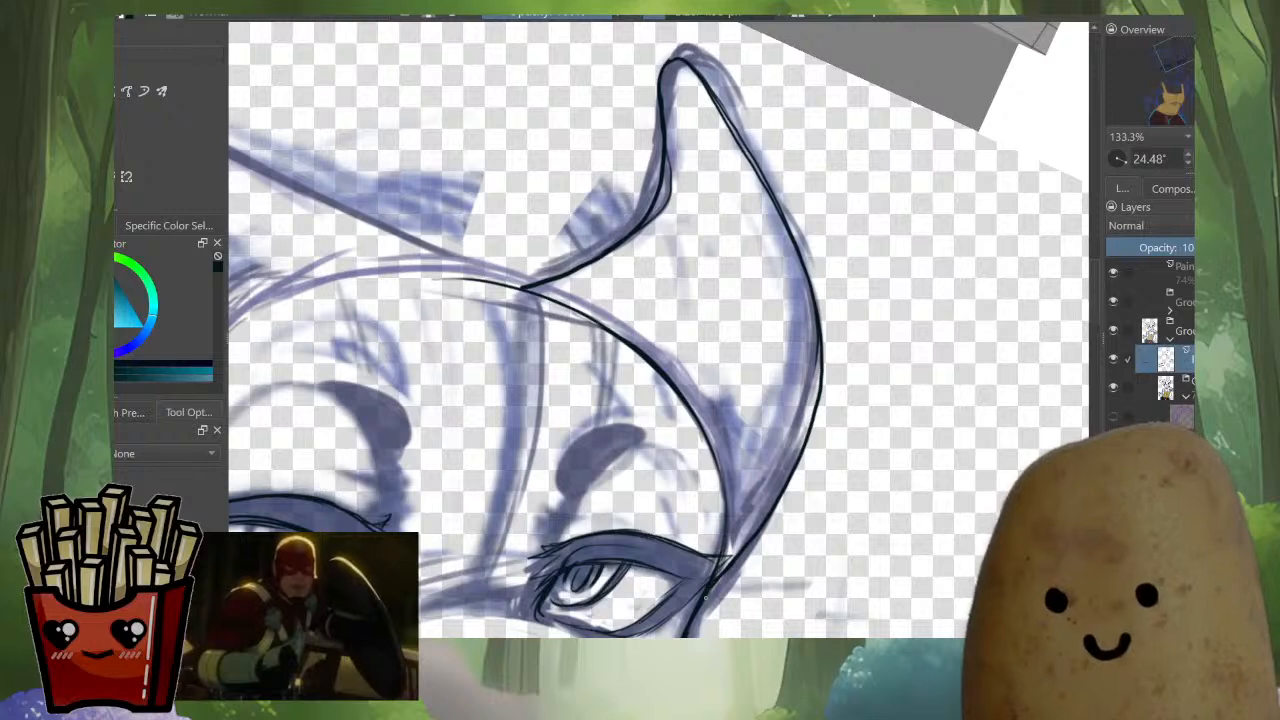
left_click_drag(706, 598, 788, 468)
key("m")
left_click_drag(640, 330, 673, 414)
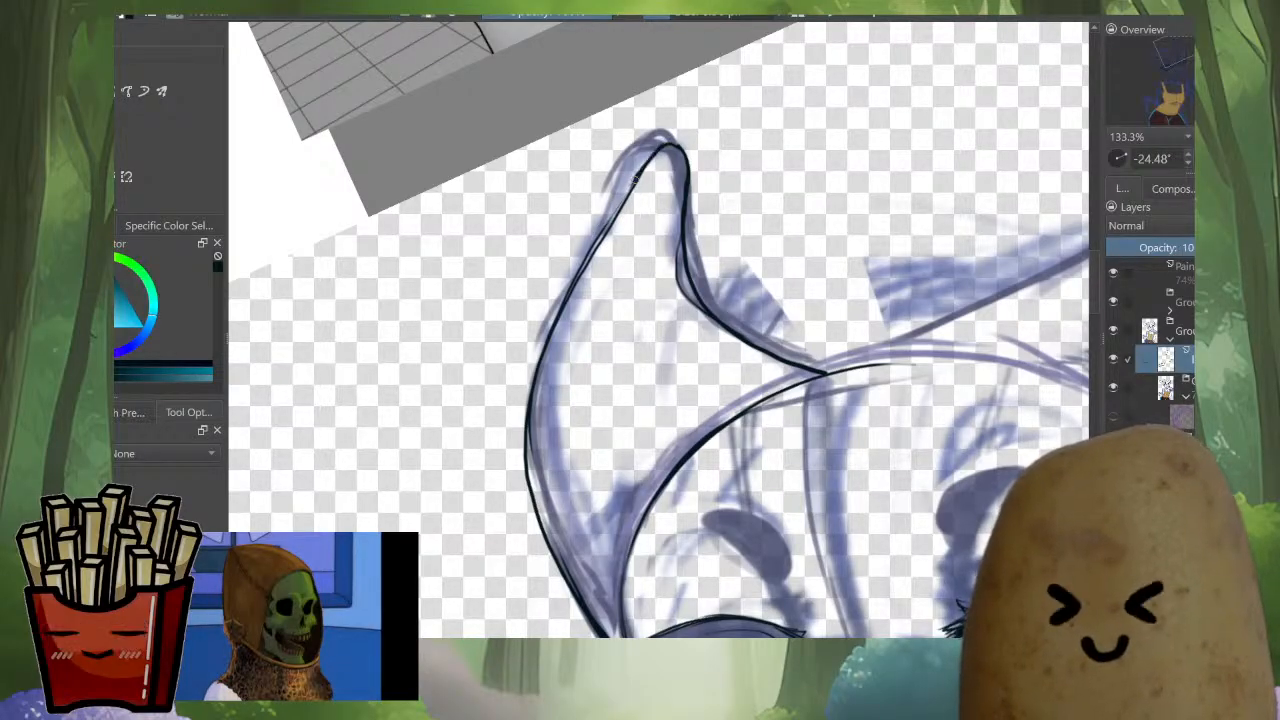
Refine and thicken the inked outer edge of the ear from its tip down to the eye corner.
mouse_move(640, 174)
left_mouse_down()
mouse_move(608, 205)
mouse_move(651, 158)
mouse_move(568, 278)
mouse_move(565, 290)
mouse_move(584, 257)
mouse_move(530, 394)
left_mouse_up()
key("e")
key("ctrl+z")
key("ctrl+z")
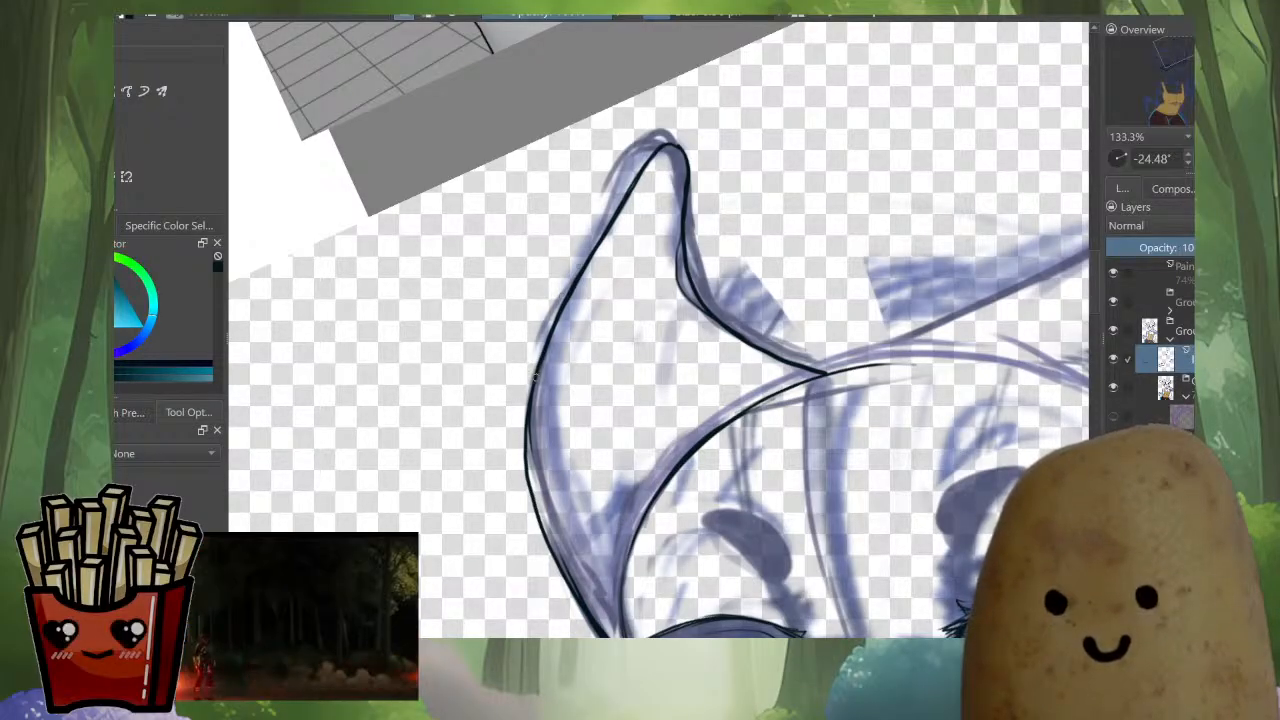
mouse_move(560, 300)
left_mouse_down()
mouse_move(580, 330)
mouse_move(596, 228)
left_mouse_up()
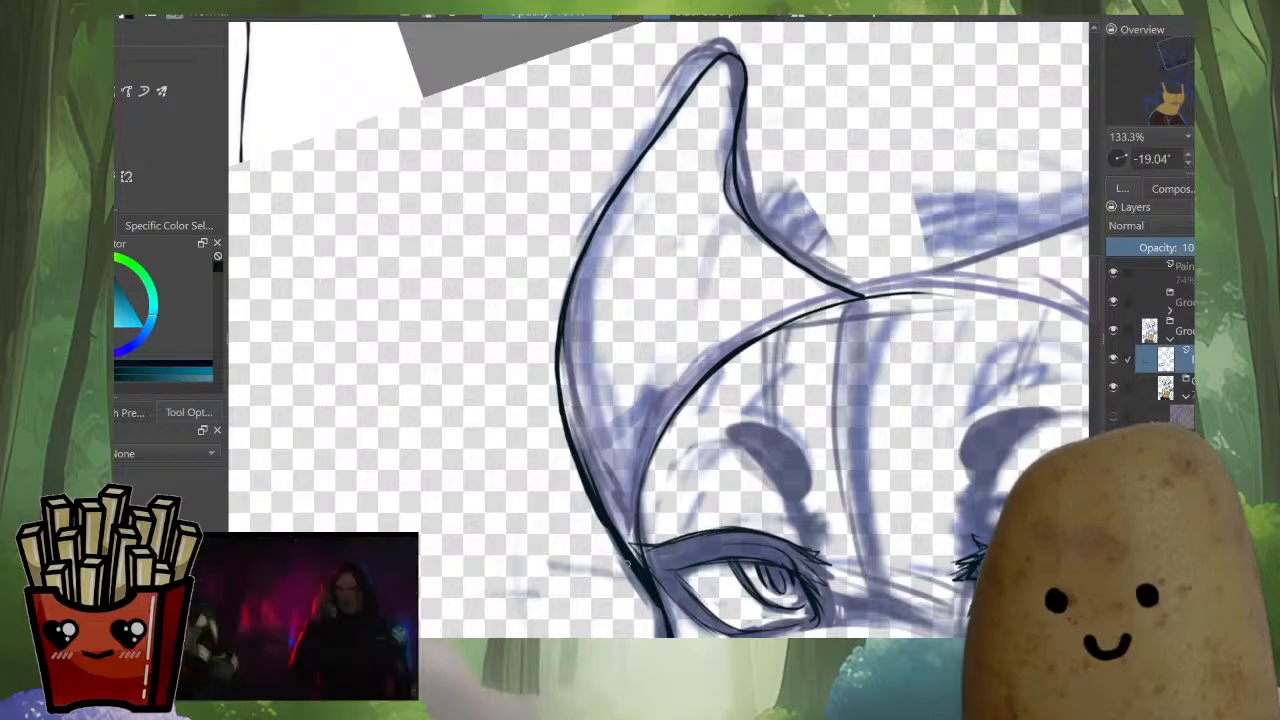
mouse_move(596, 507)
left_mouse_down()
mouse_move(612, 560)
mouse_move(533, 411)
left_mouse_up()
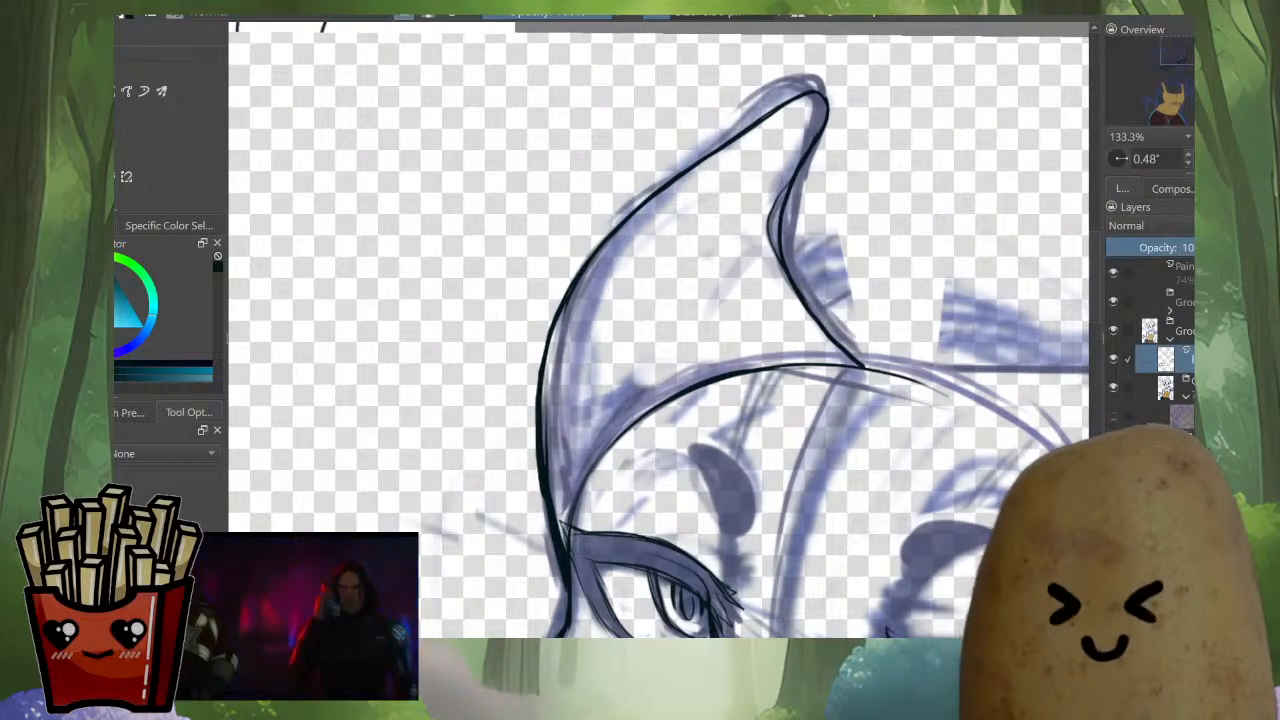
mouse_move(733, 337)
left_mouse_down()
mouse_move(735, 440)
mouse_move(617, 282)
left_mouse_up()
Isolate the line art layer and erase the stray doubled strokes along the ear's outer outline.
key("alt+i")
left_click_drag(495, 234, 497, 60, "ctrl")
left_click_drag(547, 144, 551, 334)
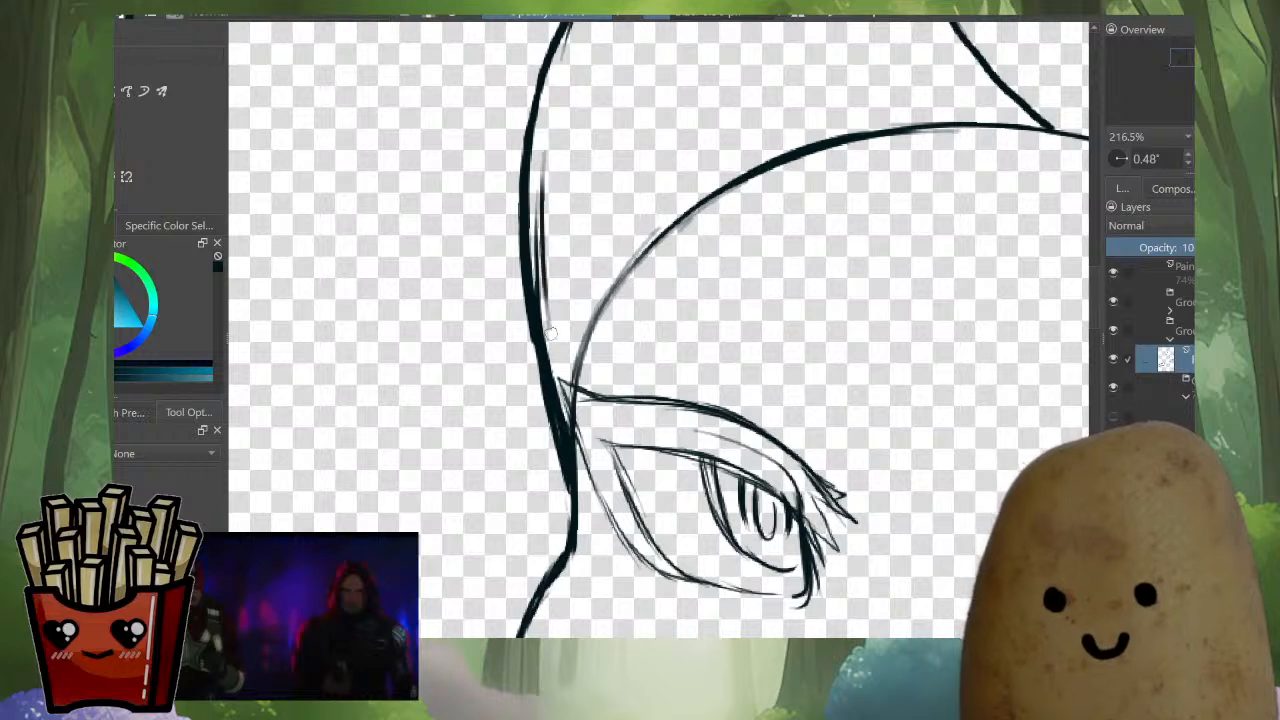
key("ctrl+z")
left_click_drag(568, 66, 573, 92)
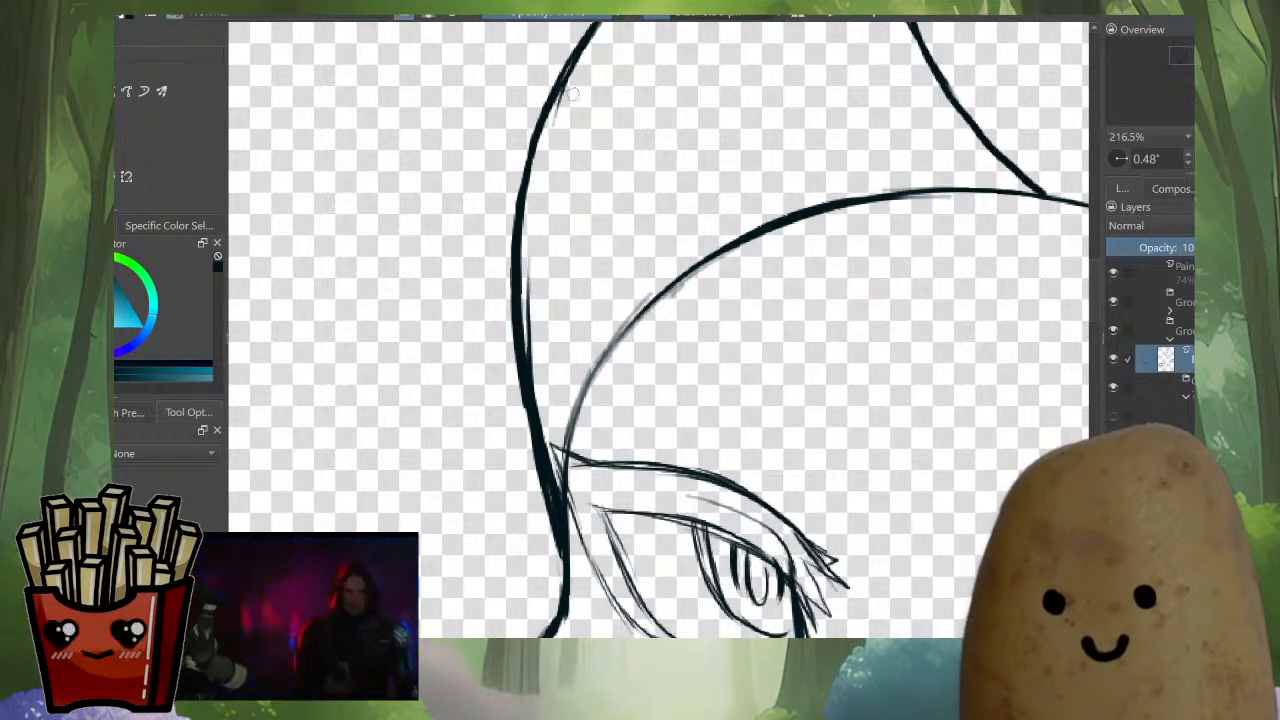
key("ctrl+z")
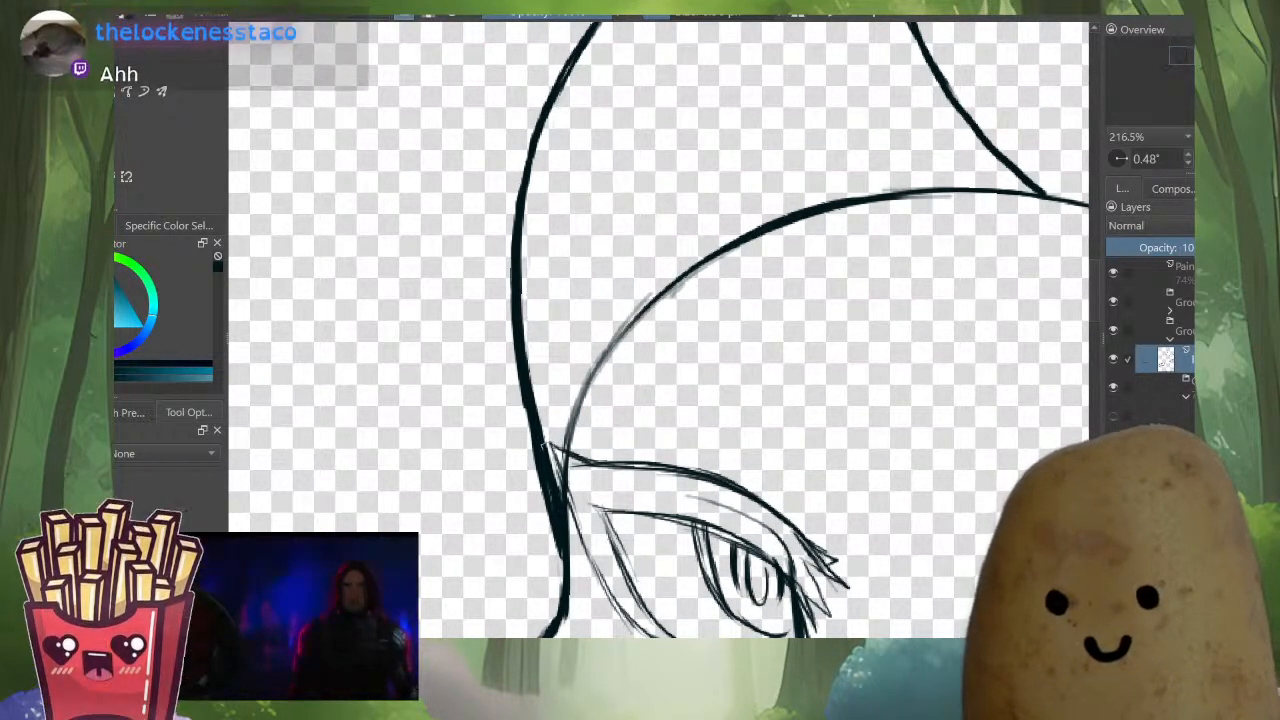
left_click_drag(628, 380, 640, 318)
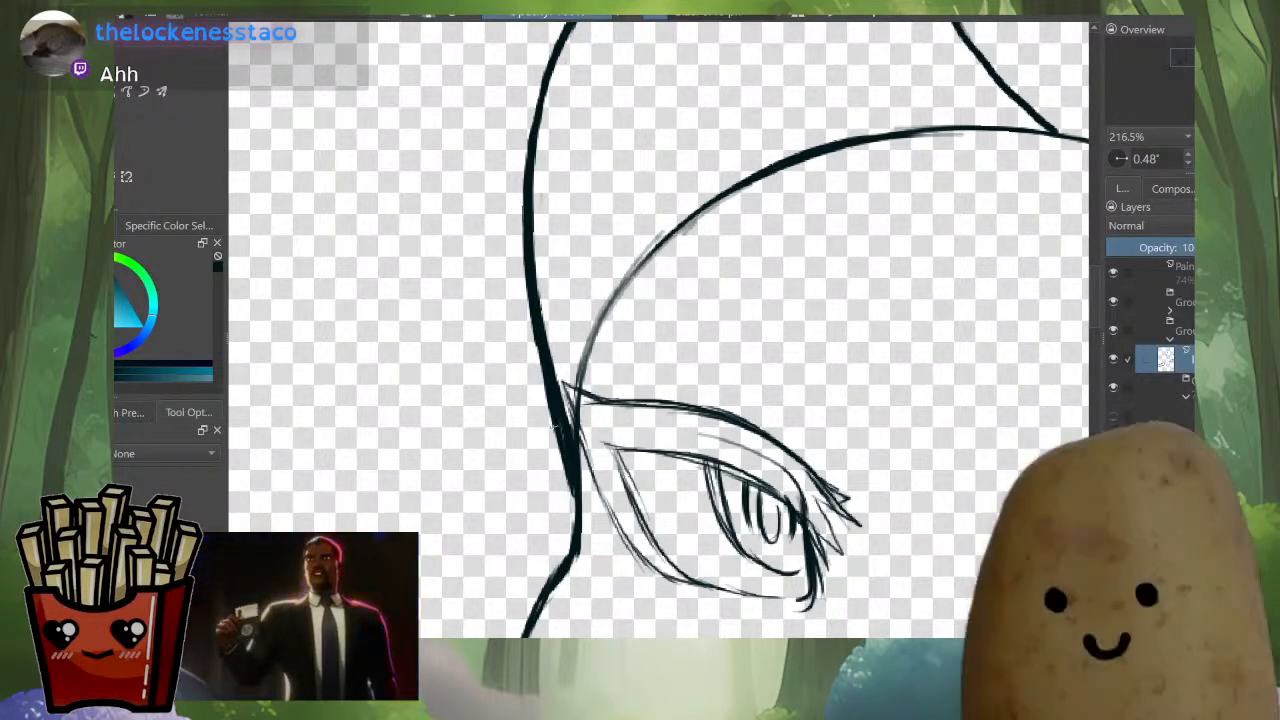
Select both eyes with freehand outlines, cut them from the line art and paste them onto a new layer.
scroll(757, 296, "down", 3)
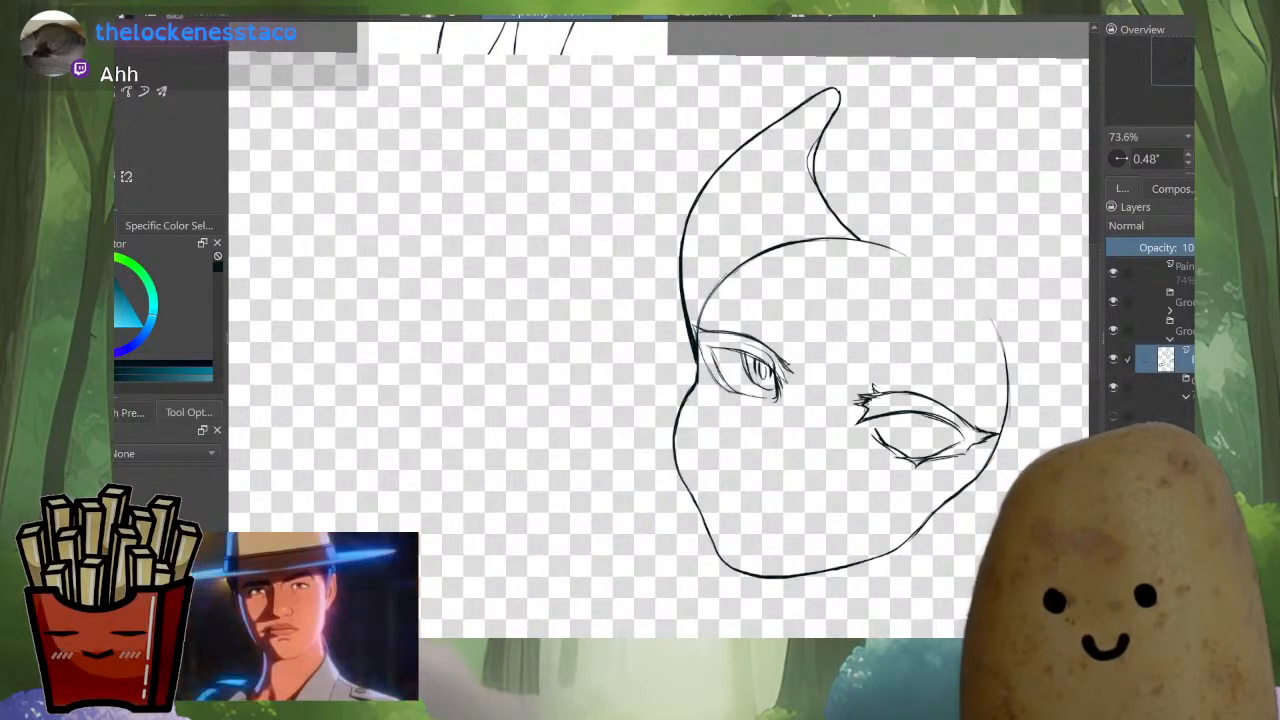
left_click_drag(768, 332, 749, 266)
scroll(749, 266, "up", 3)
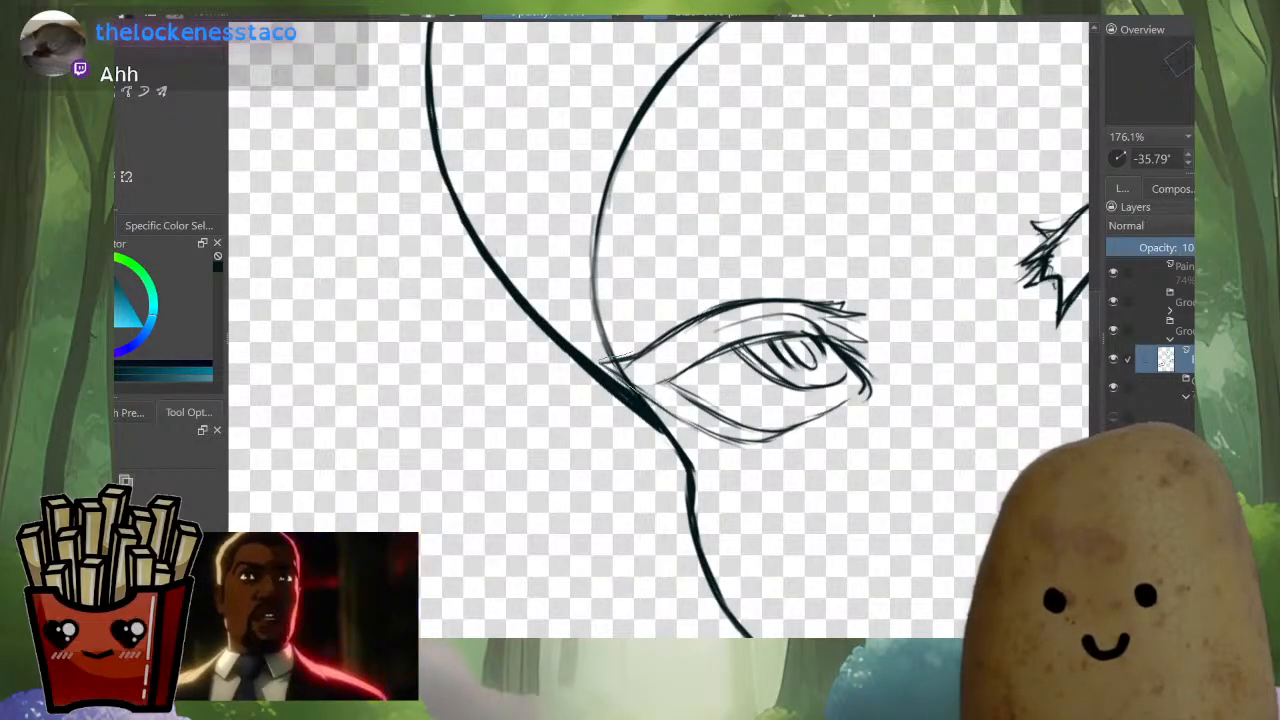
mouse_move(810, 378)
left_mouse_down()
mouse_move(775, 365)
mouse_move(440, 535)
mouse_move(368, 502)
left_mouse_up()
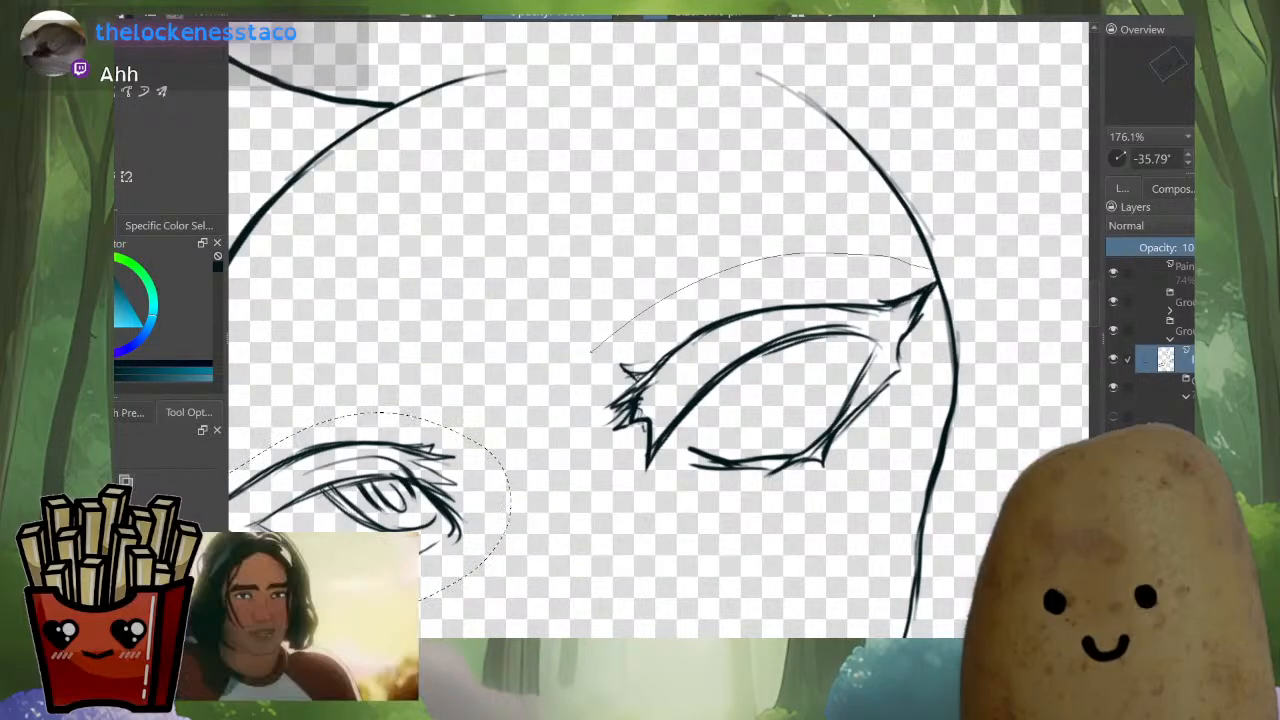
left_click_drag(680, 525, 592, 350)
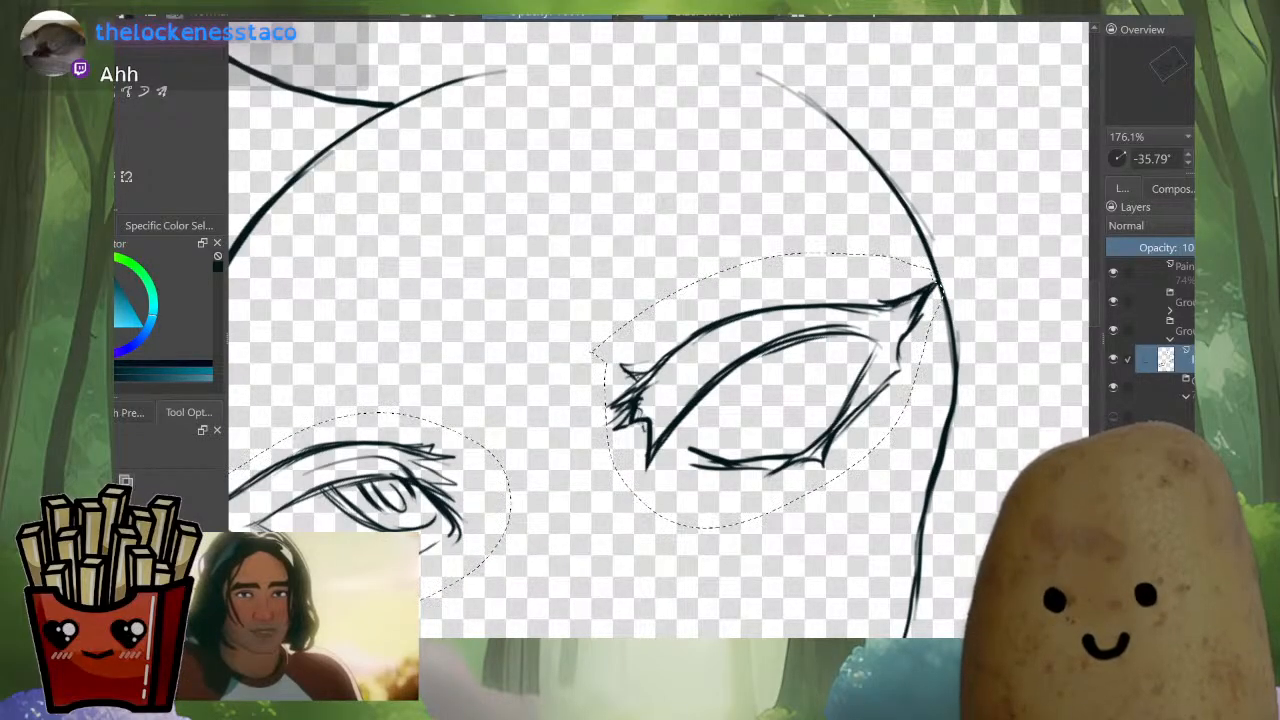
left_click_drag(606, 396, 609, 453)
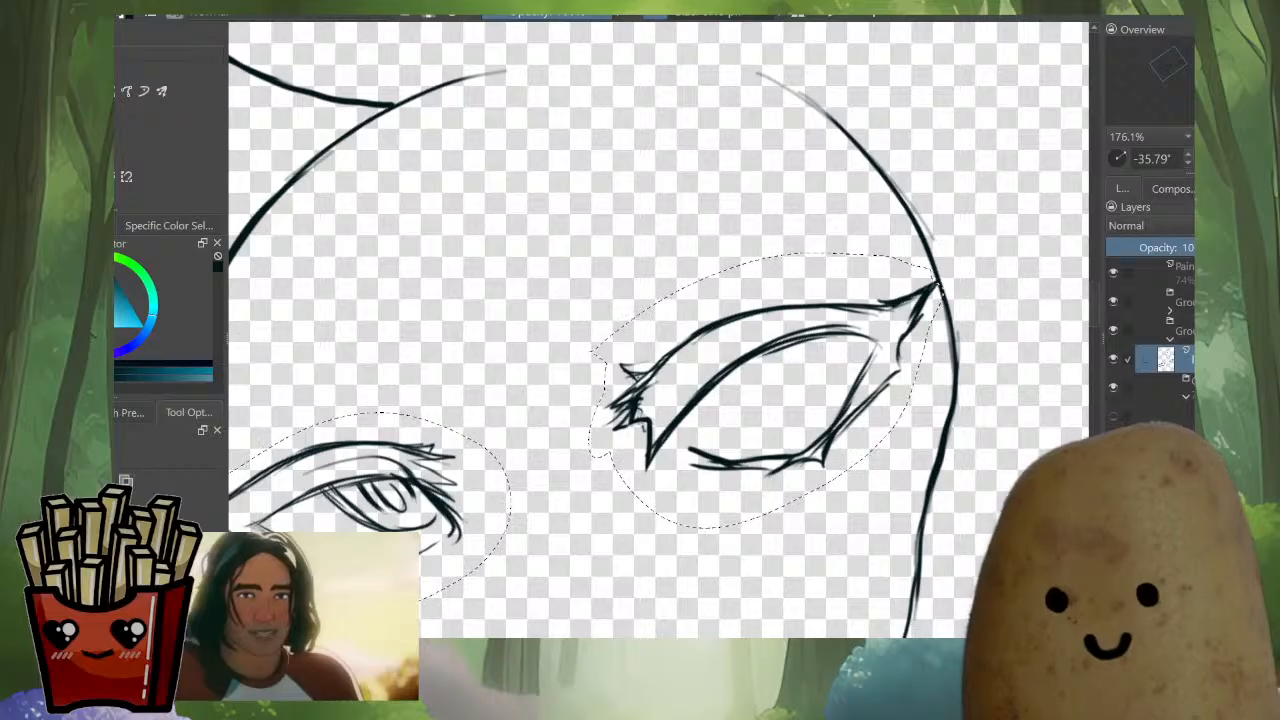
key("ctrl+x")
key("ctrl+v")
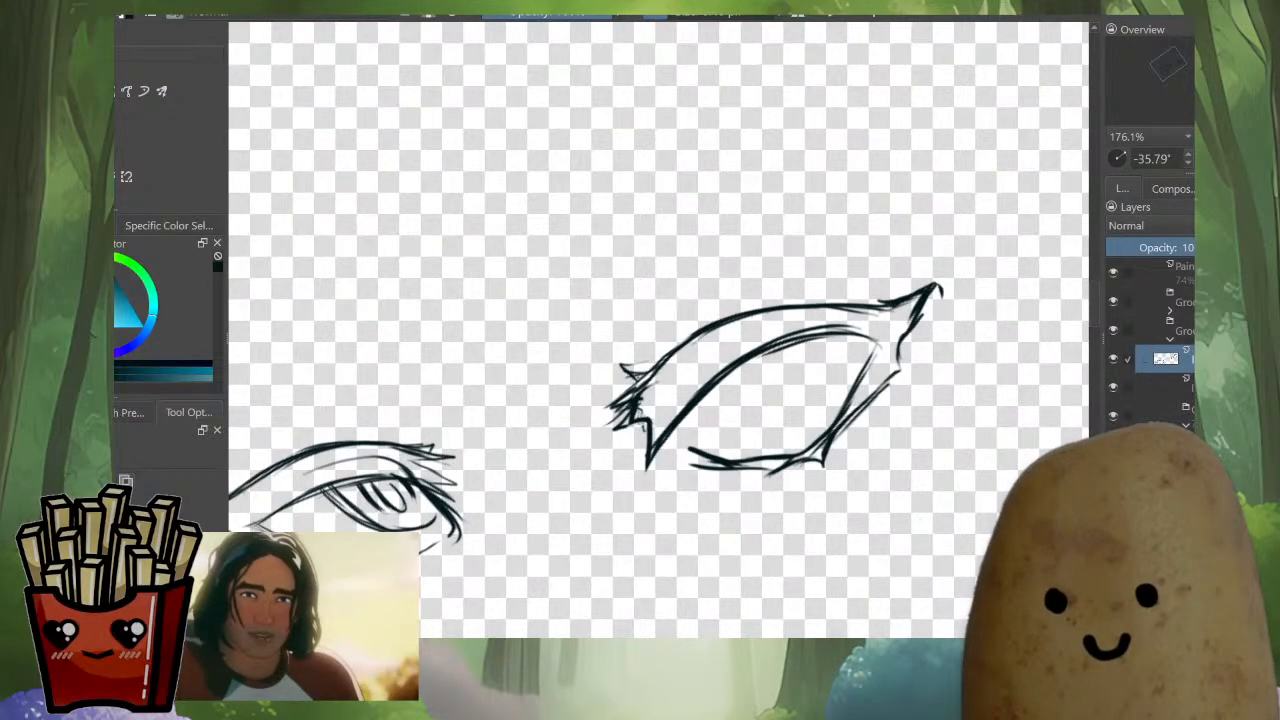
Rename the pasted layer as eyes, and view the remaining head line art layer in isolation to check it.
key("F2")
type("eyes")
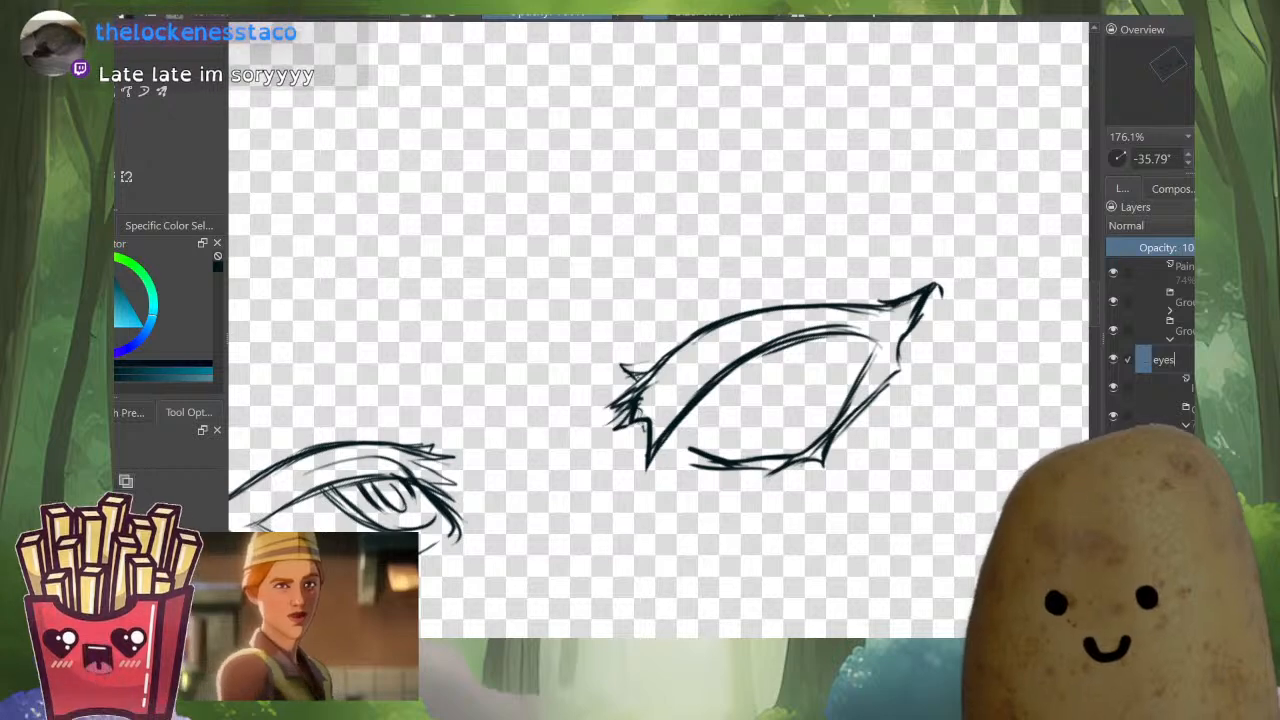
key("Return")
left_click(1166, 387)
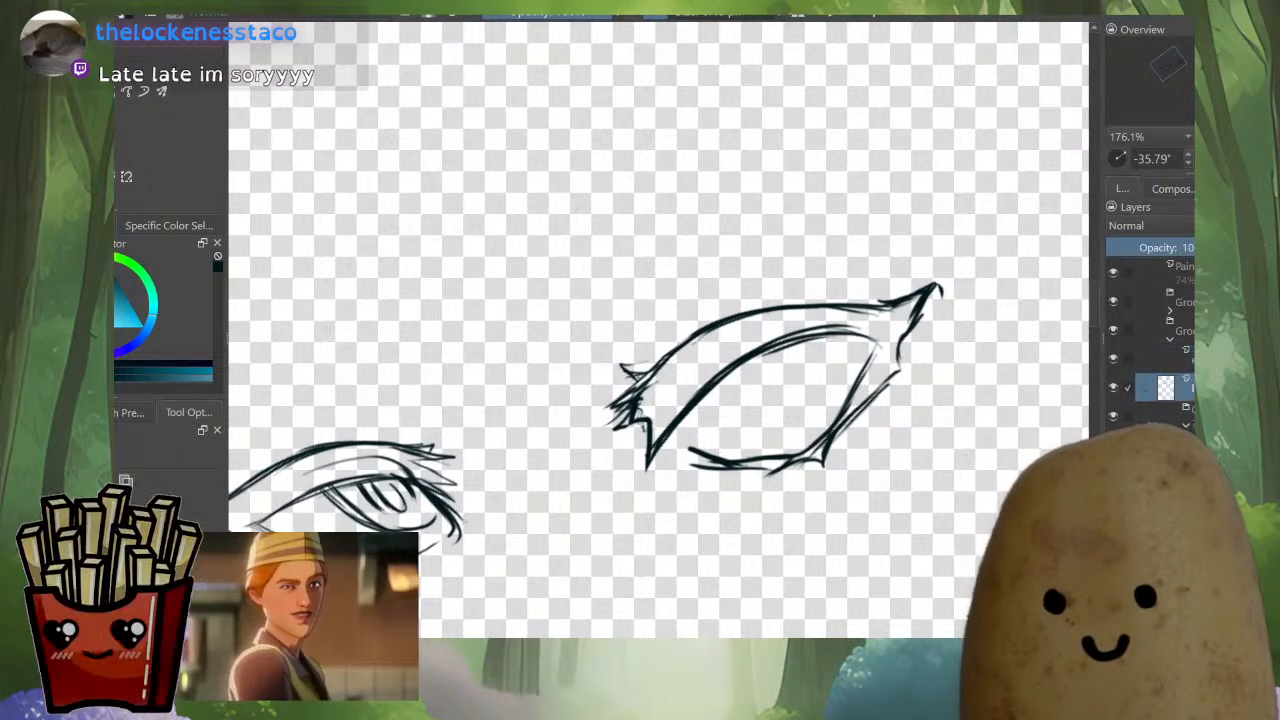
scroll(858, 325, "down", 5)
left_click(1166, 387, "alt")
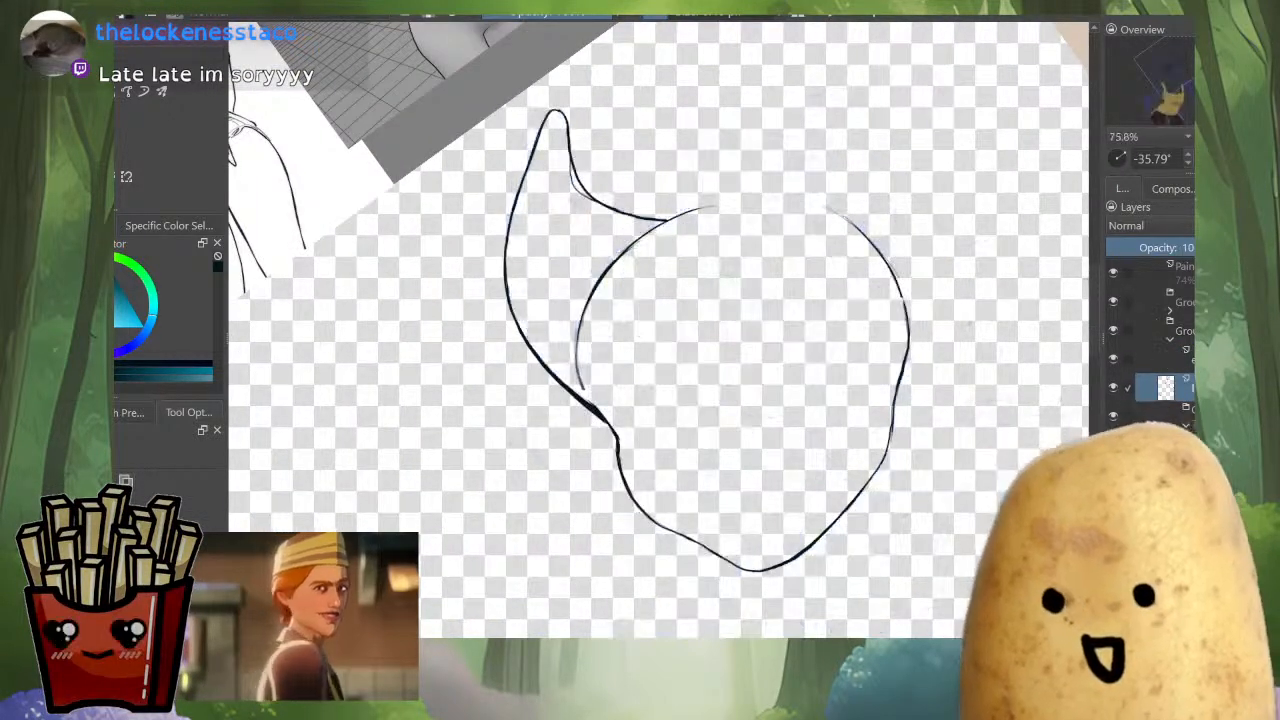
left_click_drag(858, 325, 855, 368)
left_click_drag(660, 330, 584, 405)
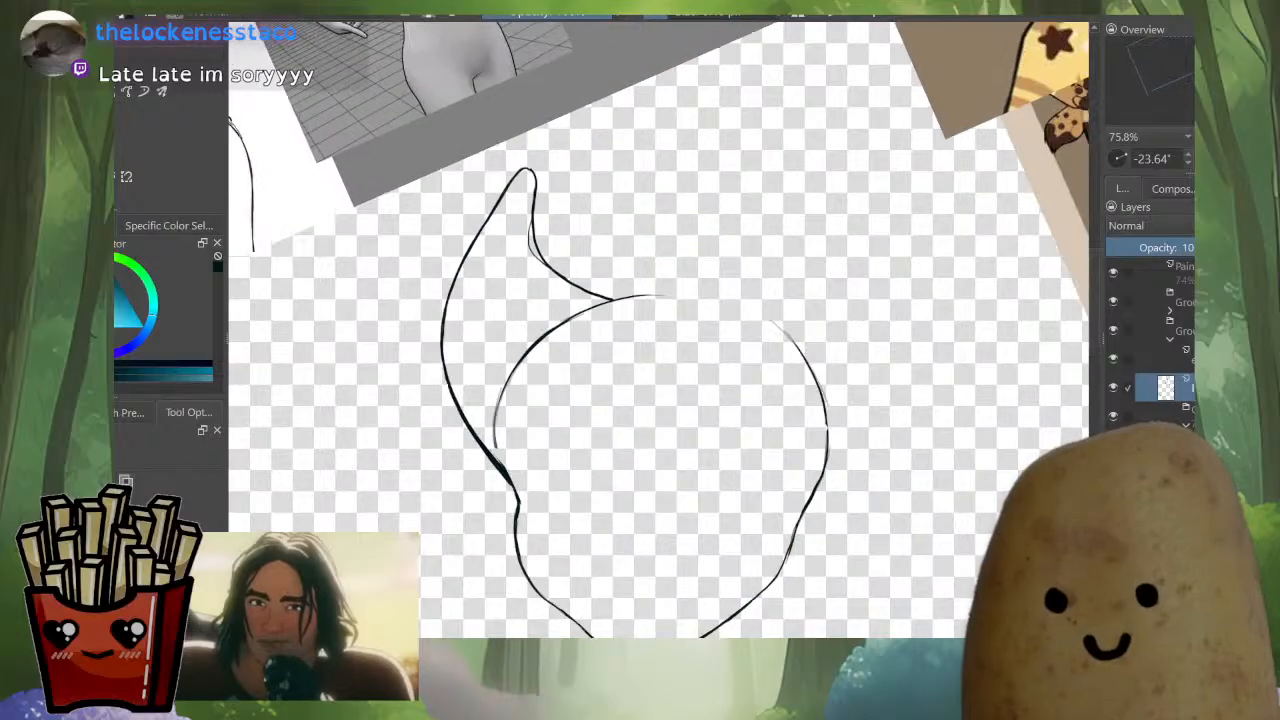
left_click(1166, 387, "alt")
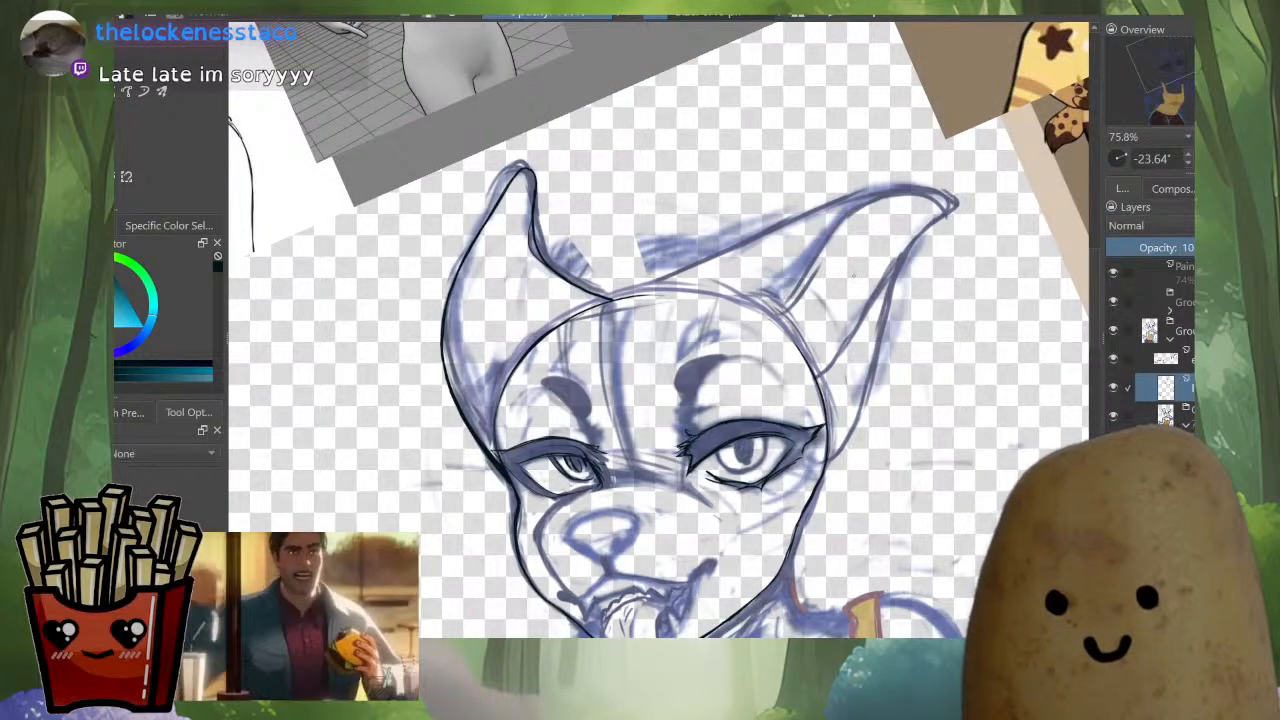
Ink the curved top of the head over the sketch, replacing the first attempt to close the gap in the outline.
scroll(595, 316, "up", 5)
left_click_drag(595, 316, 634, 390)
left_click_drag(760, 240, 580, 495)
left_click_drag(681, 155, 788, 113)
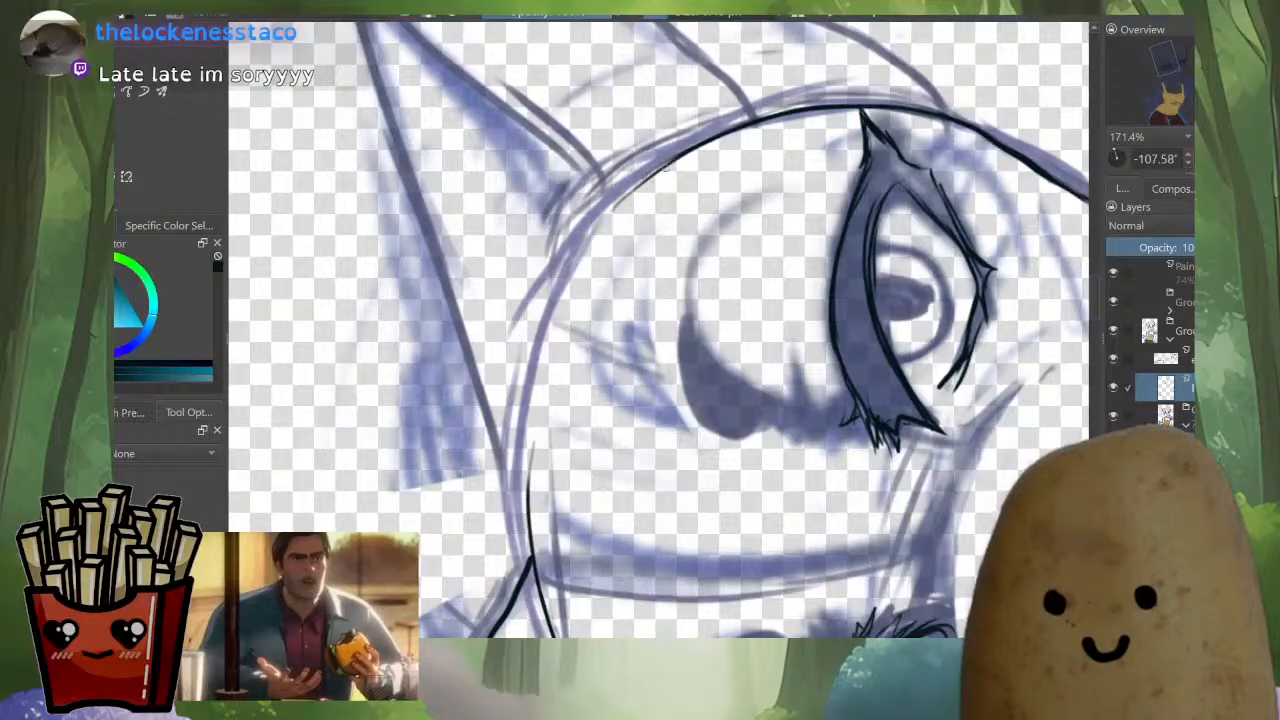
mouse_move(678, 160)
left_mouse_down()
mouse_move(597, 220)
mouse_move(525, 340)
left_mouse_up()
key("ctrl+z")
key("ctrl+z")
mouse_move(609, 210)
left_mouse_down()
mouse_move(549, 293)
mouse_move(520, 500)
mouse_move(550, 622)
left_mouse_up()
mouse_move(600, 560)
left_mouse_down()
mouse_move(440, 260)
mouse_move(498, 165)
left_mouse_up()
mouse_move(800, 240)
left_mouse_down()
mouse_move(649, 324)
mouse_move(533, 280)
left_mouse_up()
left_click_drag(760, 500, 847, 385)
mouse_move(577, 369)
left_mouse_down()
mouse_move(482, 385)
mouse_move(598, 385)
mouse_move(558, 405)
left_mouse_up()
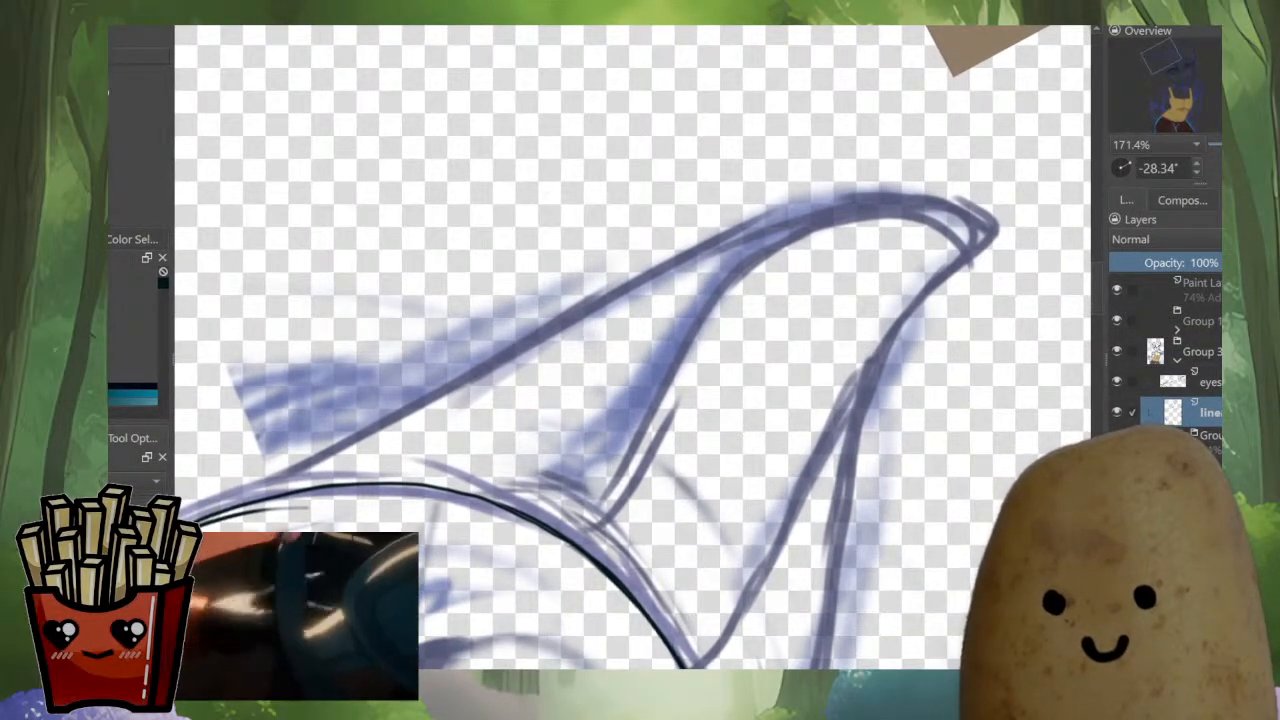
left_click_drag(797, 316, 882, 501)
left_click_drag(852, 384, 884, 416)
key("ctrl+z")
key("ctrl+z")
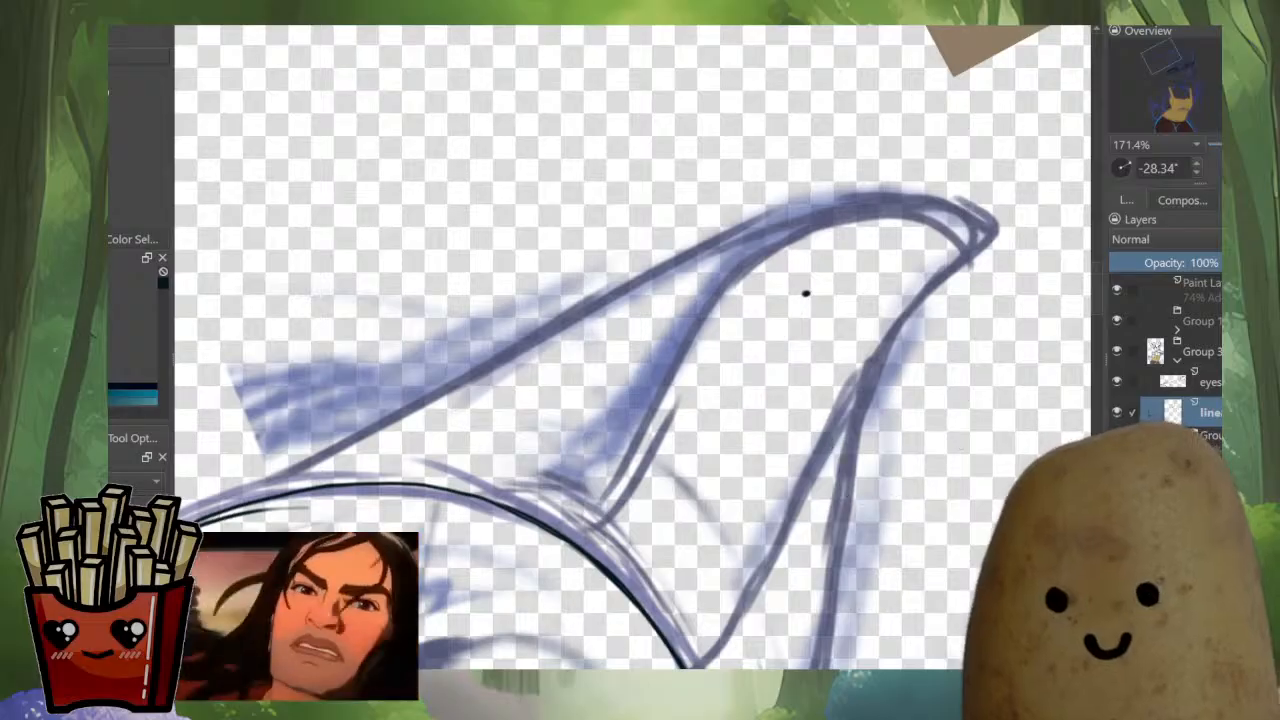
Ink the second ear's long upper edge from the head to its curved tip, redoing the first stroke.
mouse_move(800, 380)
left_mouse_down()
mouse_move(858, 397)
mouse_move(861, 385)
mouse_move(843, 392)
left_mouse_up()
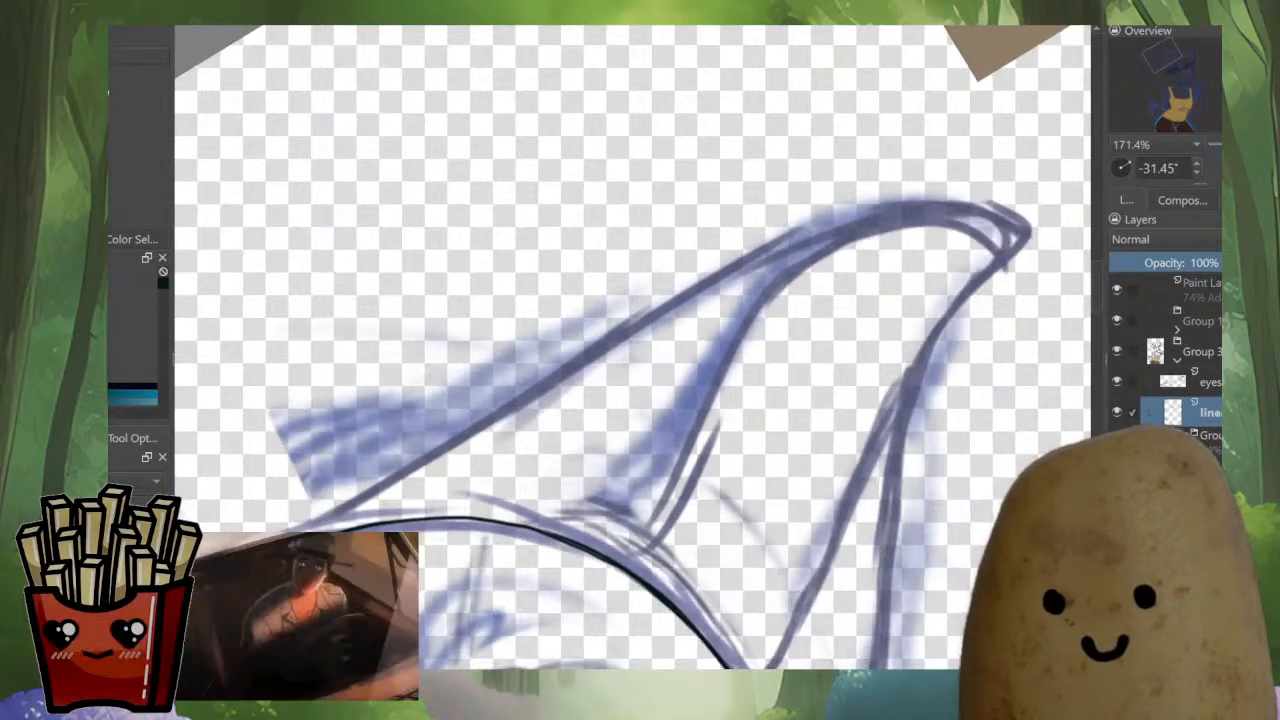
left_click_drag(345, 519, 755, 283)
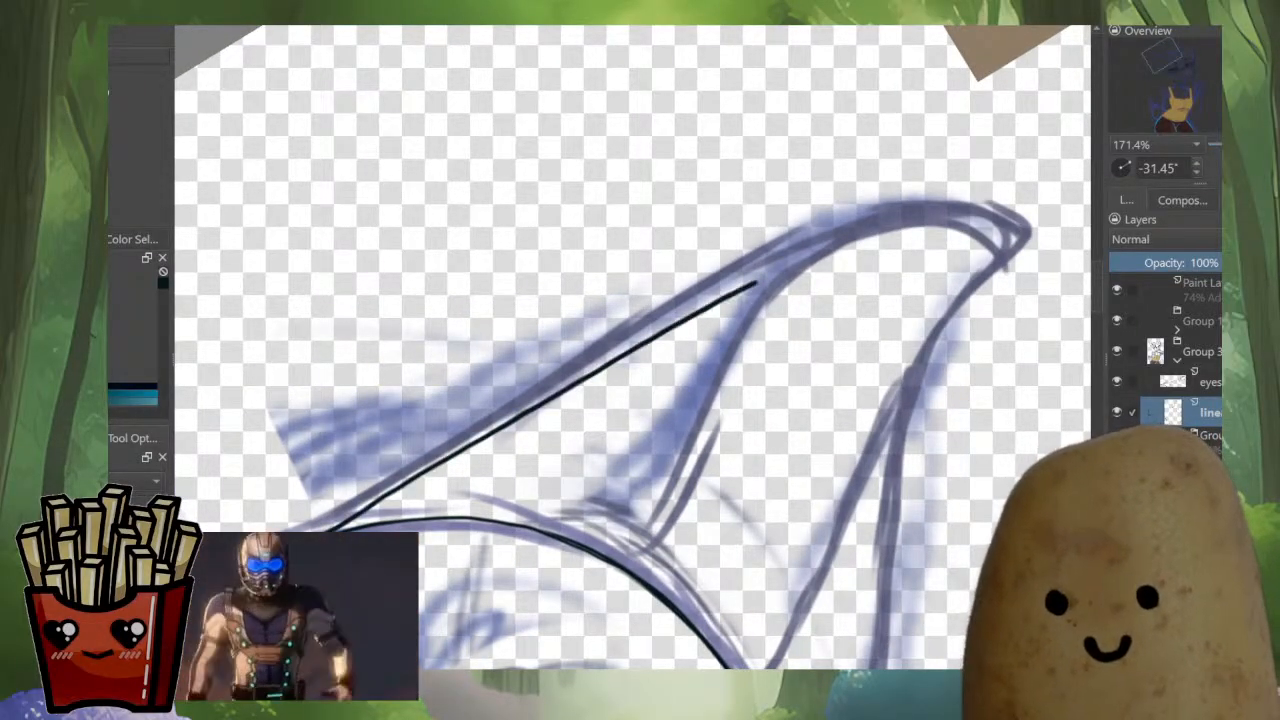
key("ctrl+z")
mouse_move(330, 525)
left_mouse_down()
mouse_move(688, 300)
mouse_move(845, 228)
mouse_move(963, 209)
left_mouse_up()
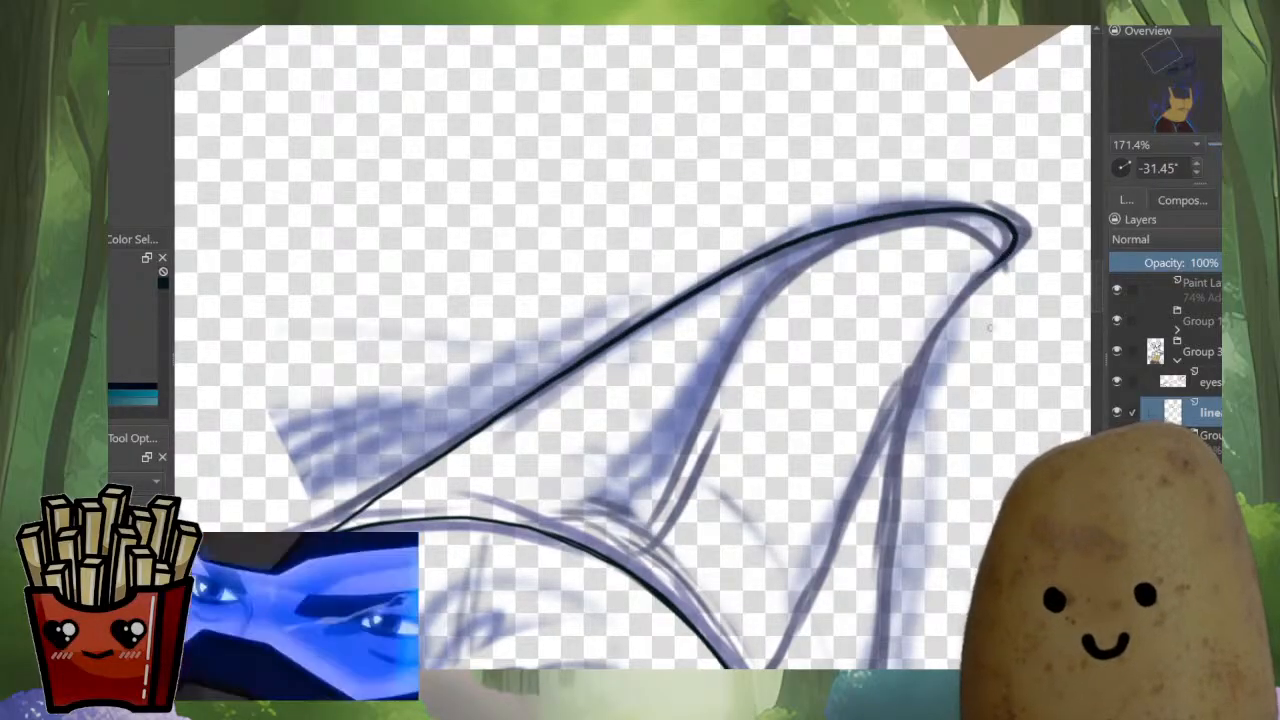
Ink the second ear's lower edge from the tip to the head and its inner fold line, undoing the last stroke.
left_click_drag(990, 328, 990, 363)
mouse_move(990, 358)
left_mouse_down()
mouse_move(773, 322)
mouse_move(768, 376)
mouse_move(800, 260)
left_mouse_up()
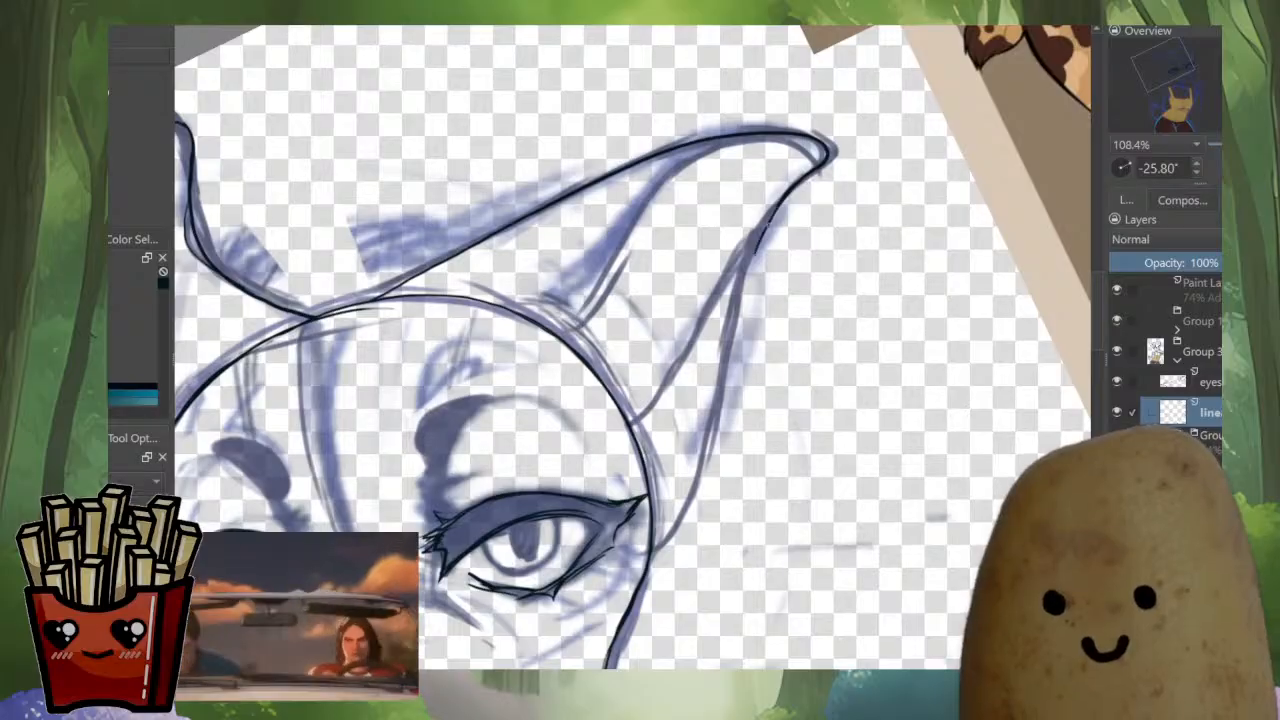
left_click_drag(798, 182, 757, 236)
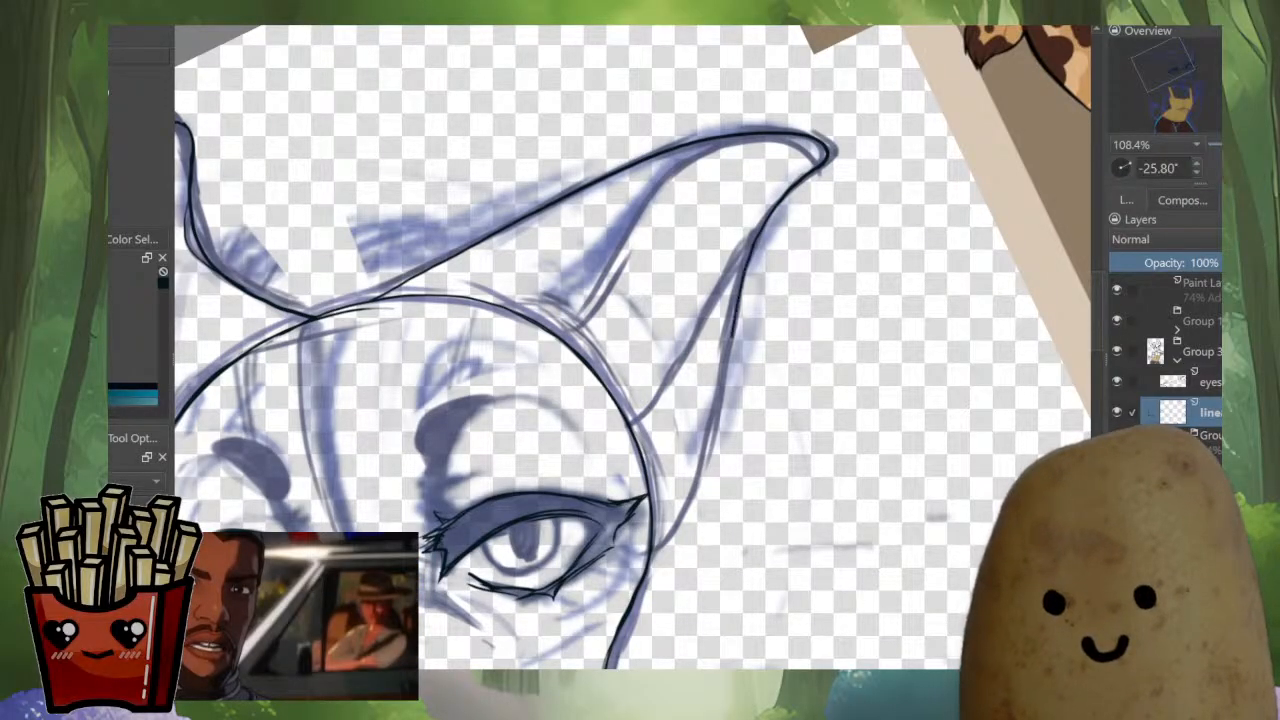
left_click_drag(709, 452, 658, 547)
left_click_drag(650, 400, 642, 448)
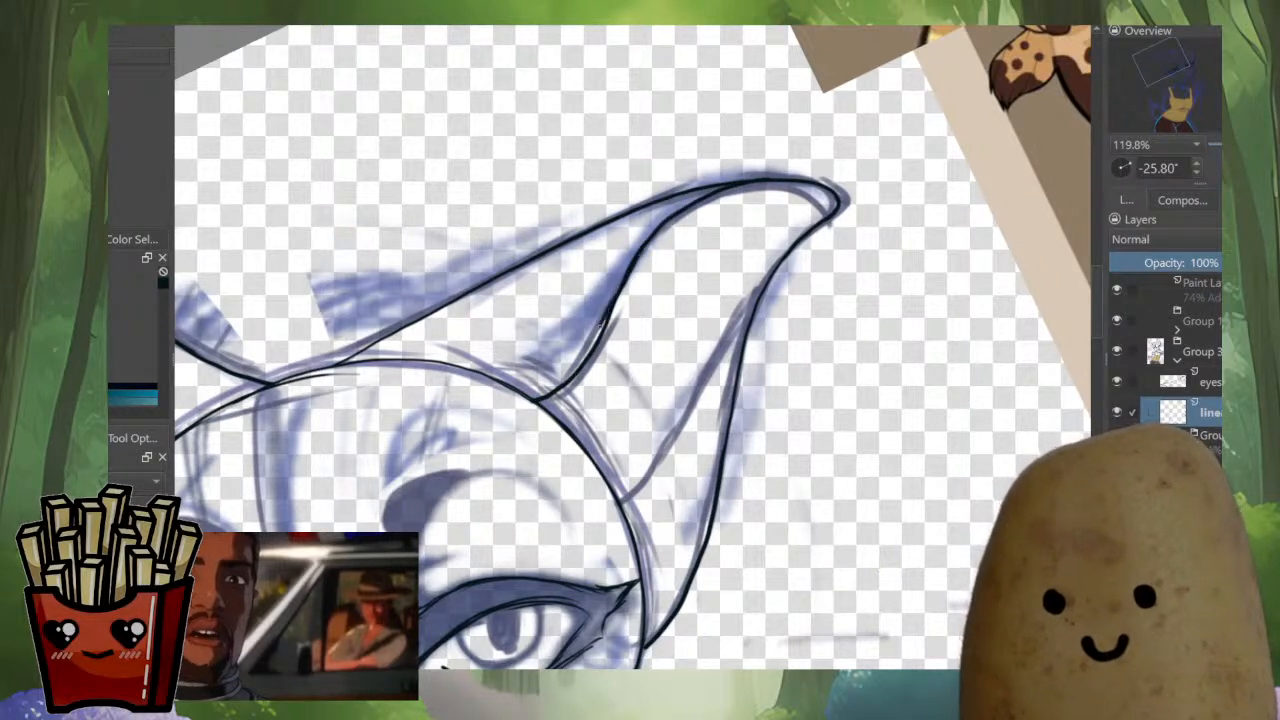
key("ctrl+z")
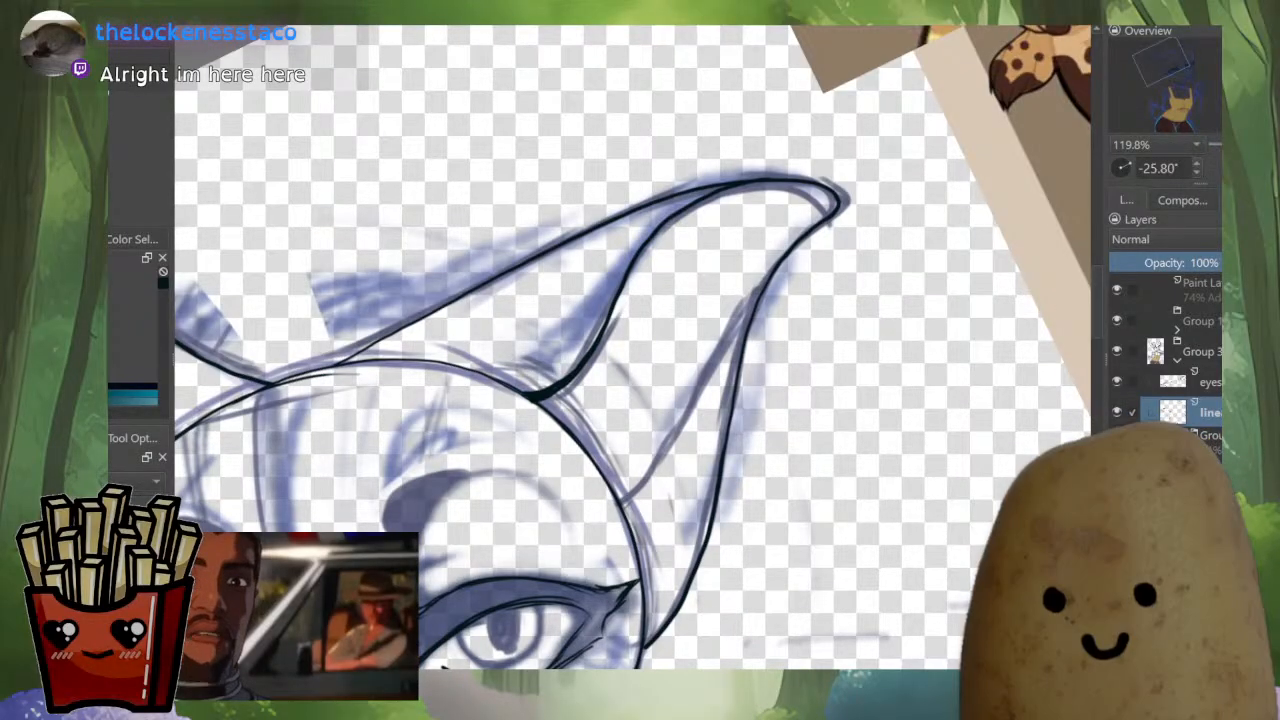
Ink the second ear's lower inner fold line from the head to the ear's outer edge, undoing and redrawing the strokes over the sketch.
scroll(768, 378, "down", 4)
scroll(785, 395, "up", 3)
left_click_drag(785, 325, 787, 348)
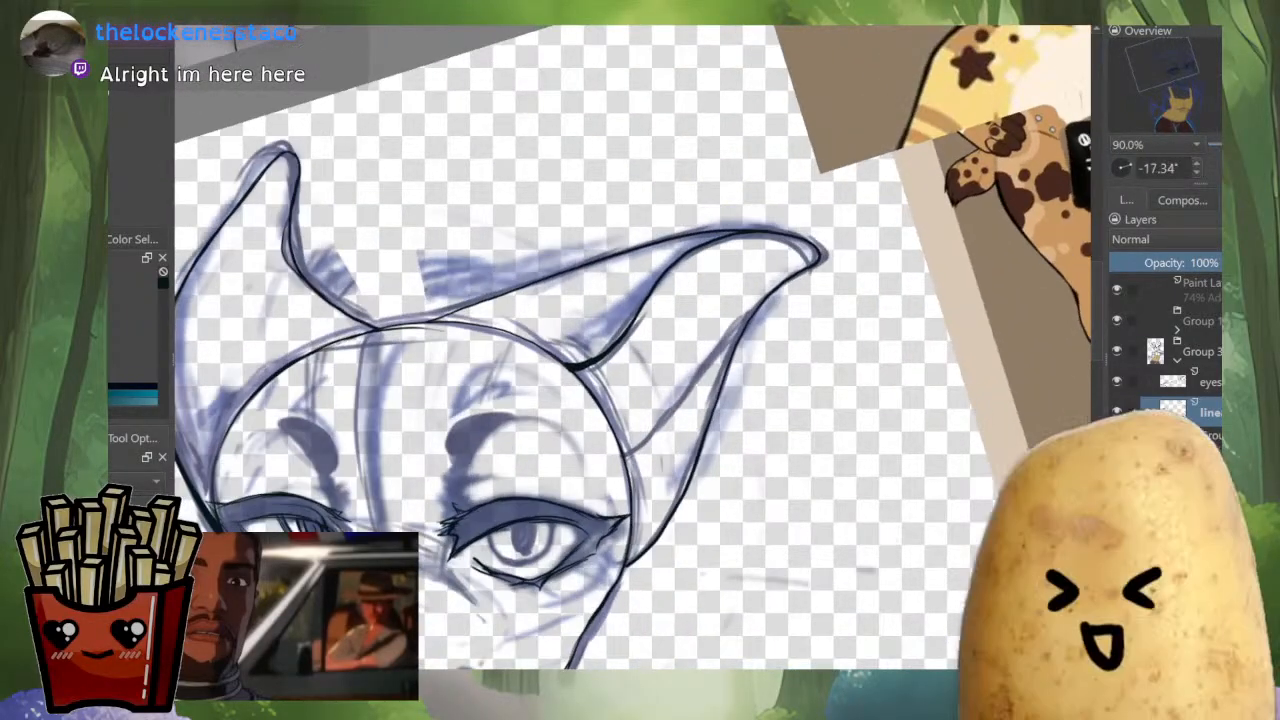
scroll(746, 326, "up", 3)
scroll(756, 291, "up", 2)
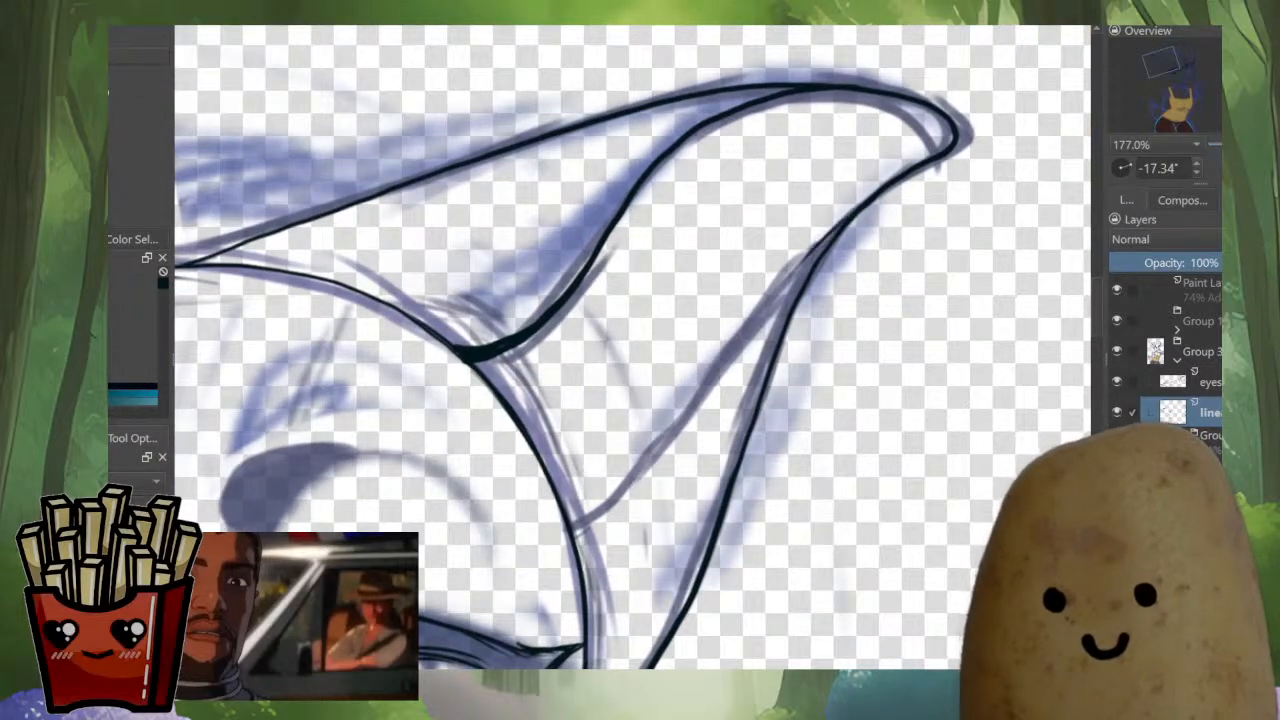
left_click_drag(620, 510, 580, 548)
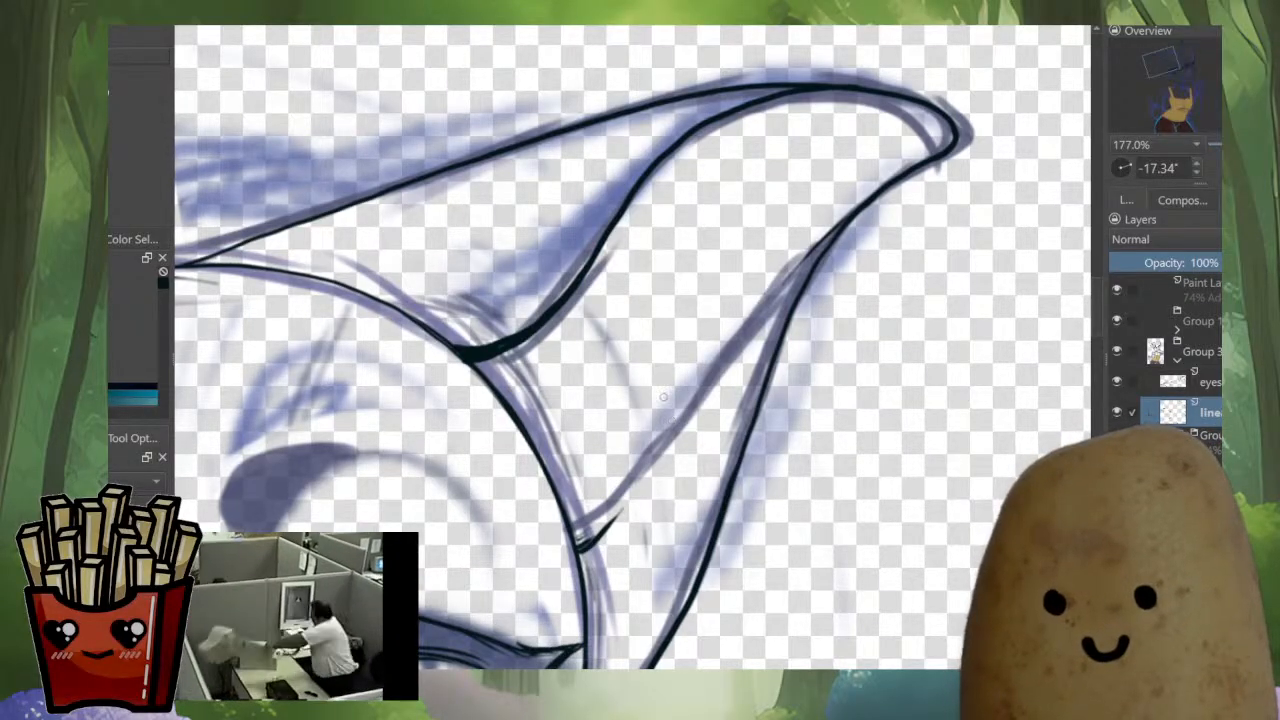
left_click_drag(659, 390, 653, 432)
key("ctrl+z")
mouse_move(608, 479)
left_mouse_down()
mouse_move(511, 449)
mouse_move(548, 468)
left_mouse_up()
mouse_move(548, 468)
left_mouse_down()
mouse_move(463, 580)
mouse_move(645, 455)
left_mouse_up()
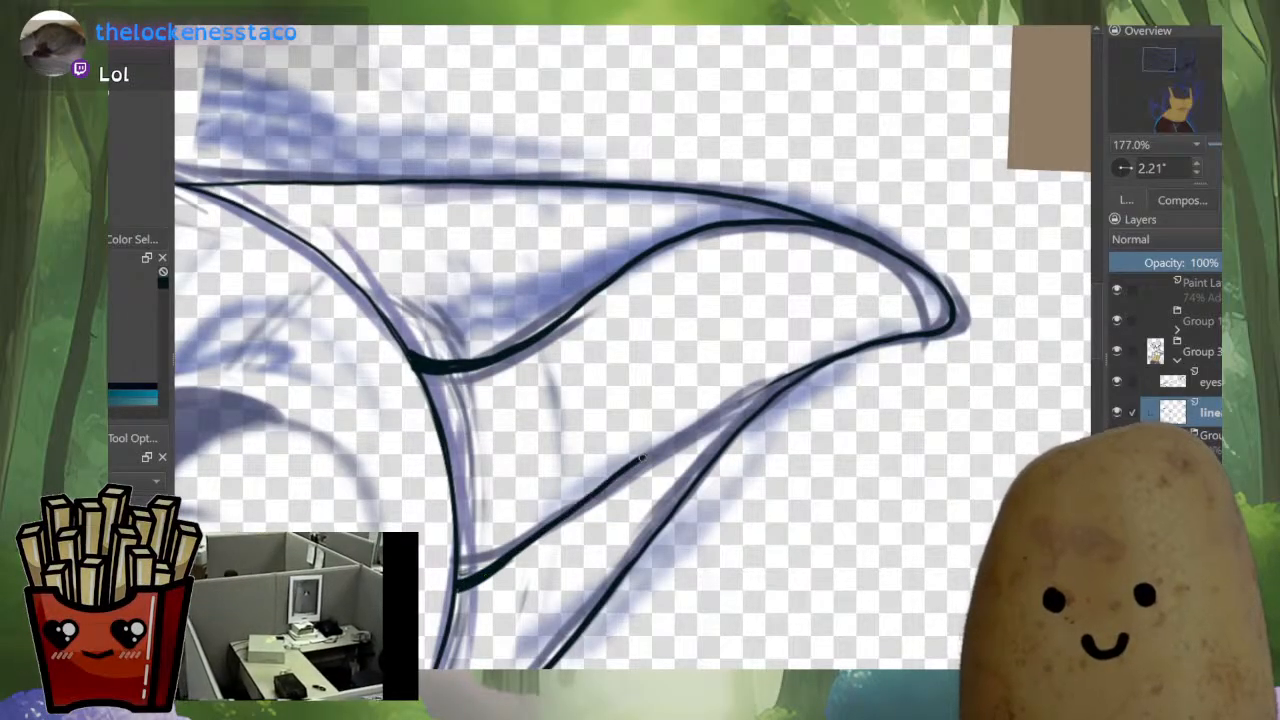
key("ctrl+z")
mouse_move(540, 525)
left_mouse_down()
mouse_move(737, 401)
mouse_move(937, 329)
left_mouse_up()
mouse_move(811, 358)
left_mouse_down()
mouse_move(811, 480)
mouse_move(866, 290)
mouse_move(872, 363)
left_mouse_up()
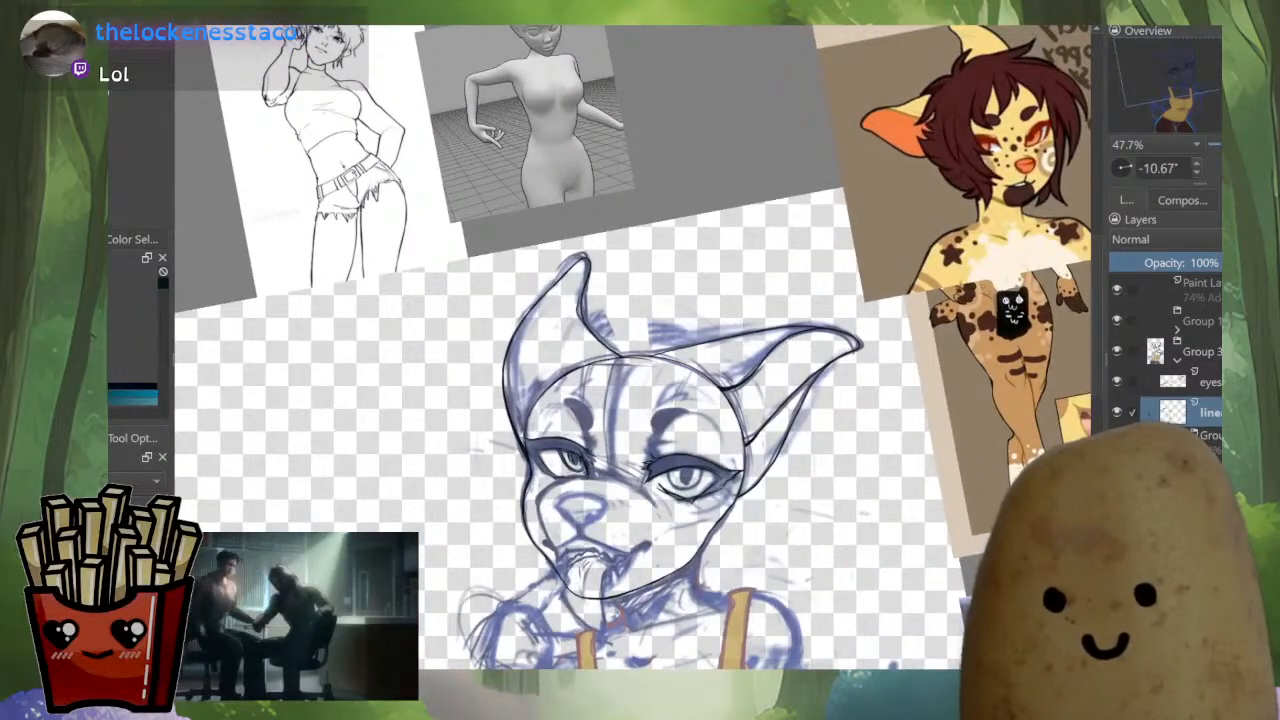
Isolate the head line art layer, clean up and thicken the doubled jaw line below the second ear, and bring the sketch back.
left_click_drag(800, 480, 864, 327)
left_click(1173, 411, "alt")
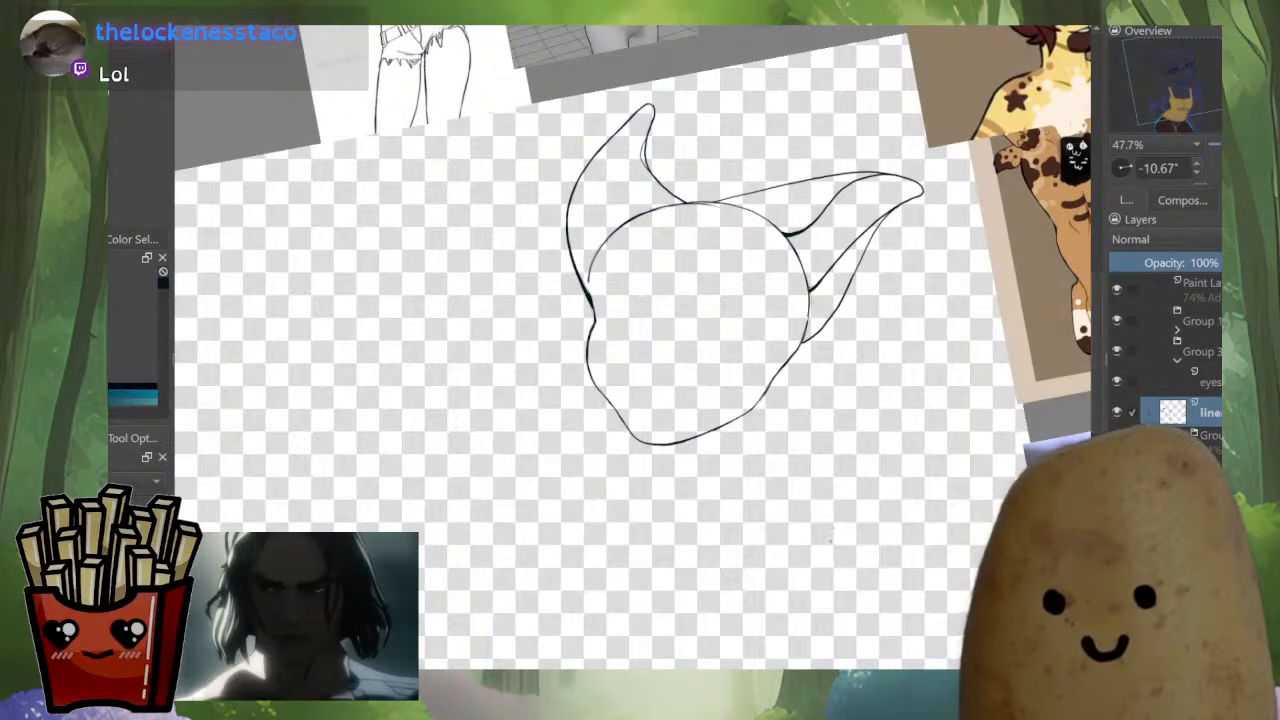
left_click(1173, 411, "alt")
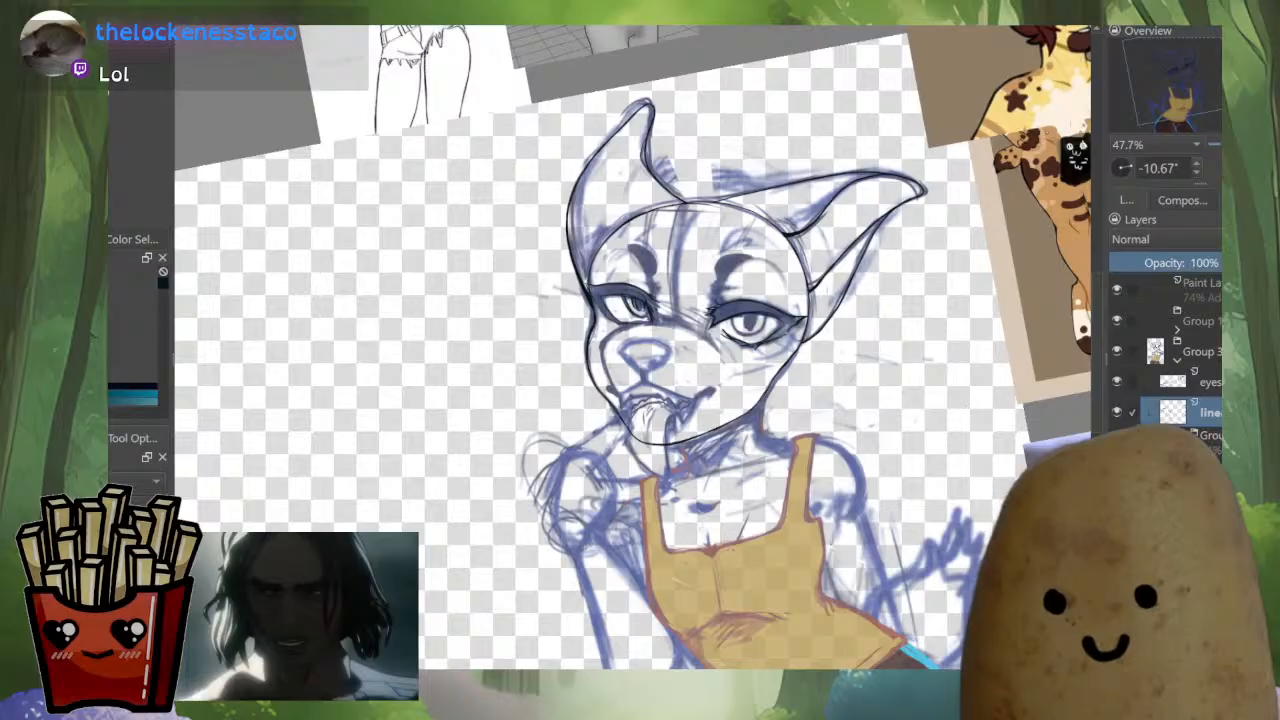
left_click_drag(773, 394, 773, 253)
left_click(1173, 411, "alt")
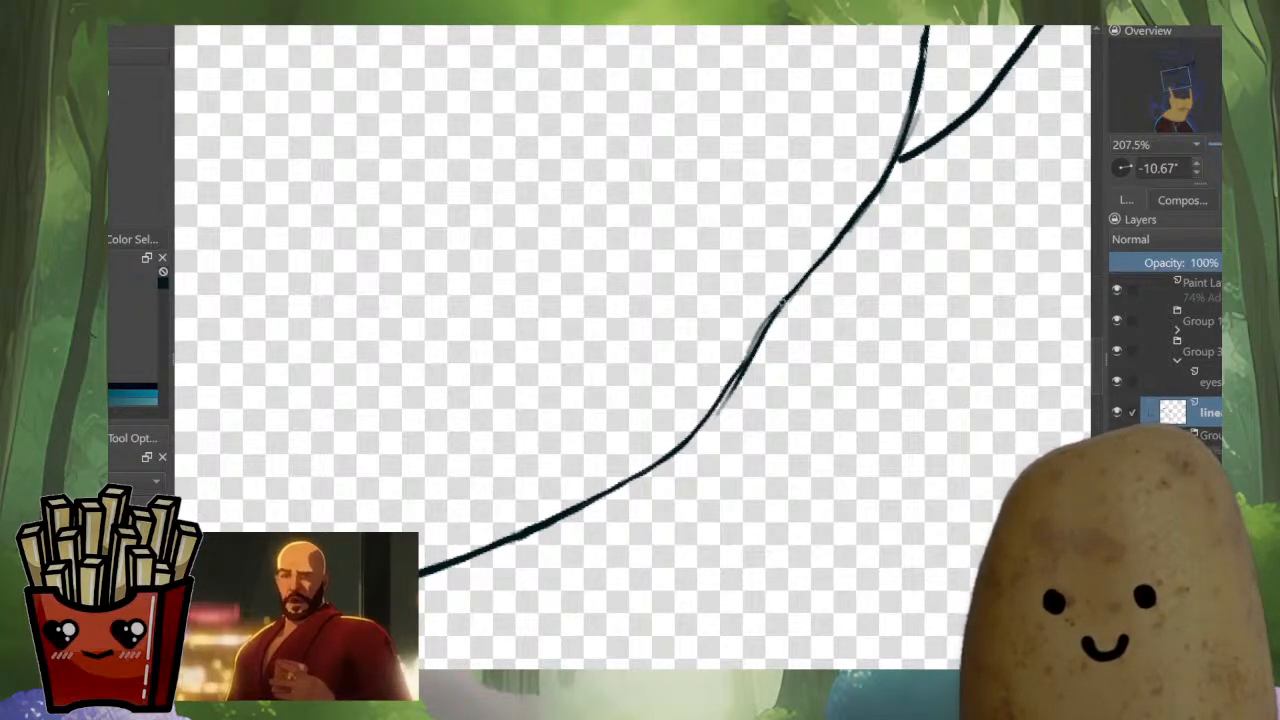
left_click_drag(748, 358, 686, 444)
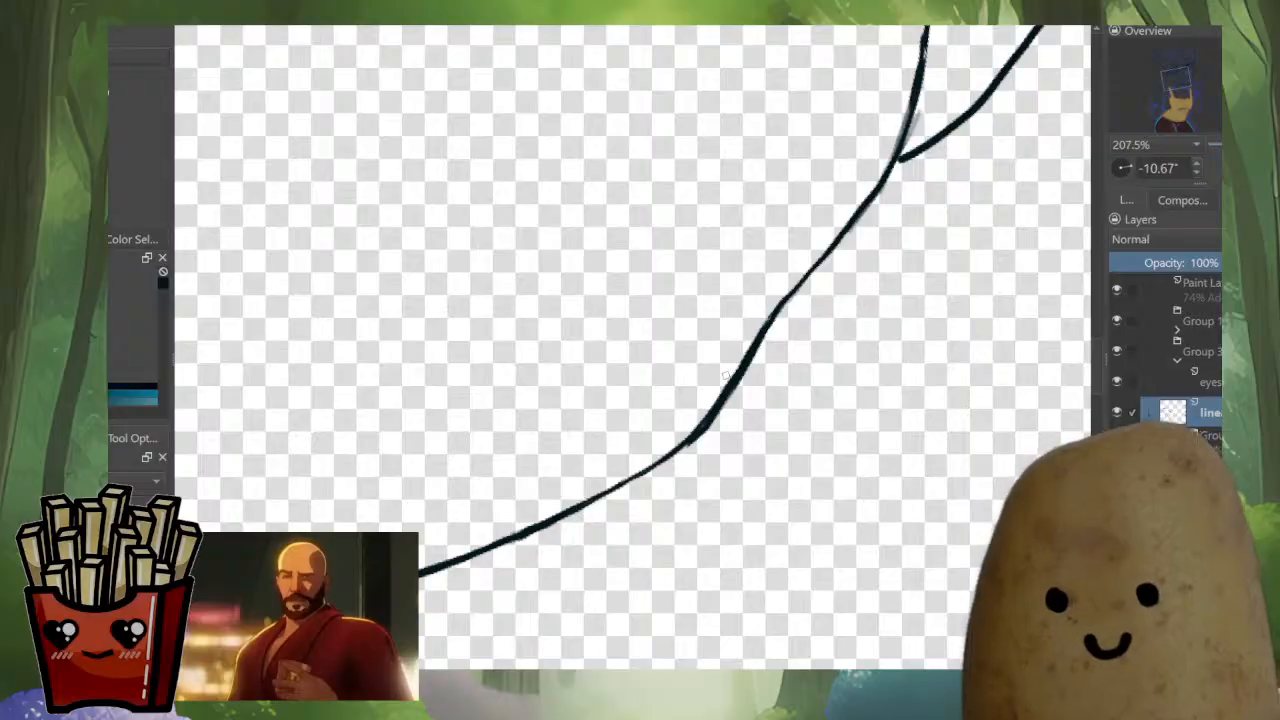
mouse_move(745, 368)
left_mouse_down()
mouse_move(684, 448)
mouse_move(738, 390)
left_mouse_up()
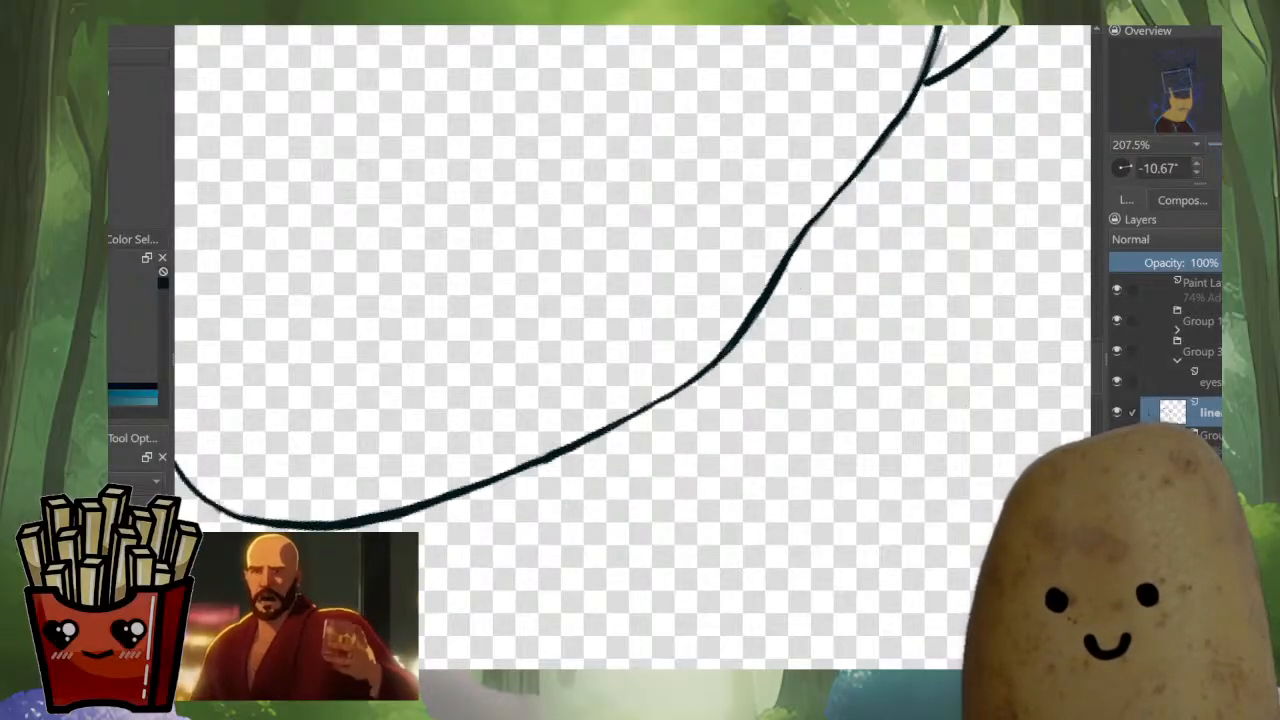
key("i")
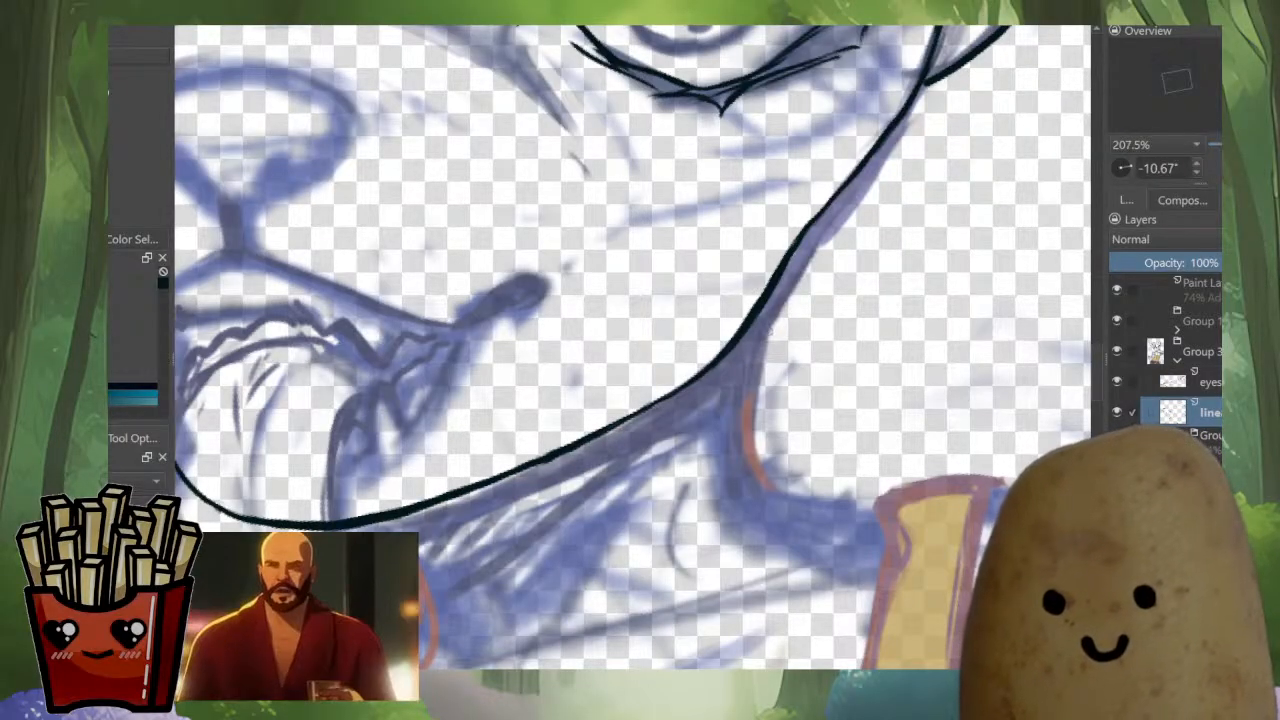
Ink both sides of the neck down from the jaw and a short throat line between them, redrawing strokes where needed.
mouse_move(780, 272)
left_mouse_down()
mouse_move(752, 468)
mouse_move(790, 522)
mouse_move(1080, 417)
left_mouse_up()
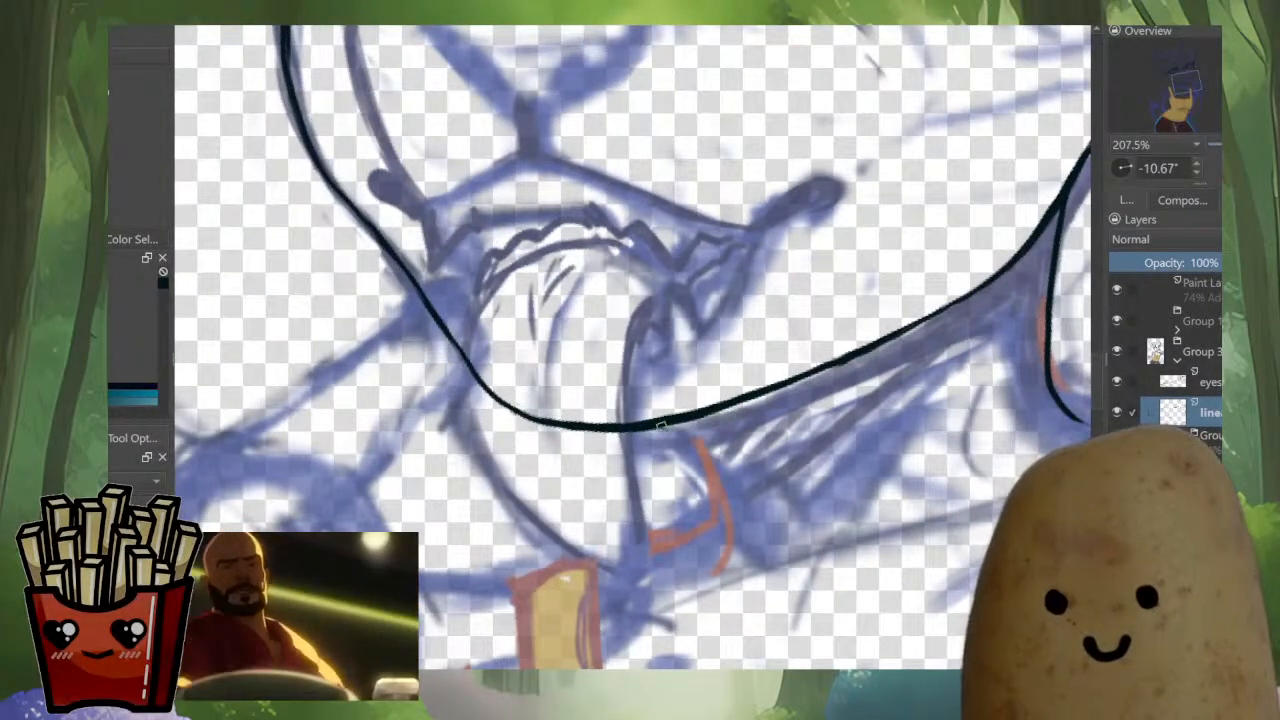
left_click_drag(660, 425, 718, 507)
key("ctrl+z")
mouse_move(660, 426)
left_mouse_down()
mouse_move(720, 483)
mouse_move(743, 562)
left_mouse_up()
left_click_drag(825, 490, 825, 630)
scroll(790, 470, "up", 6)
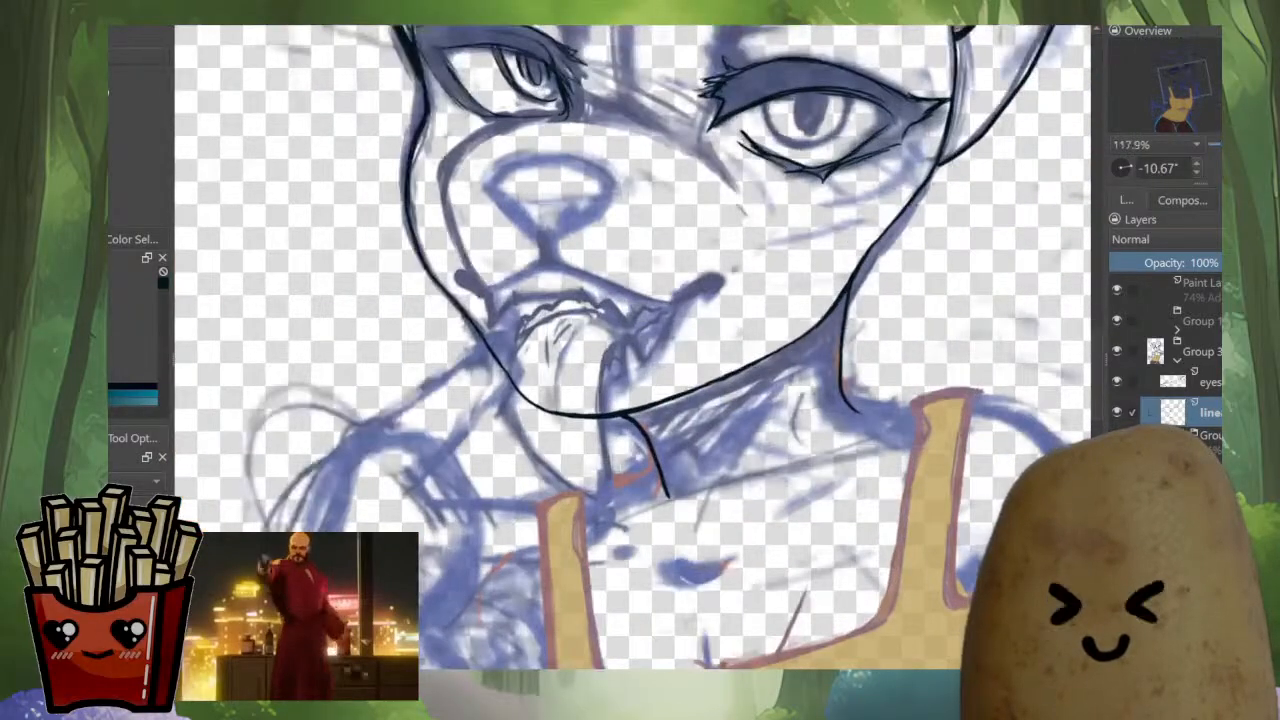
left_click_drag(678, 448, 736, 497)
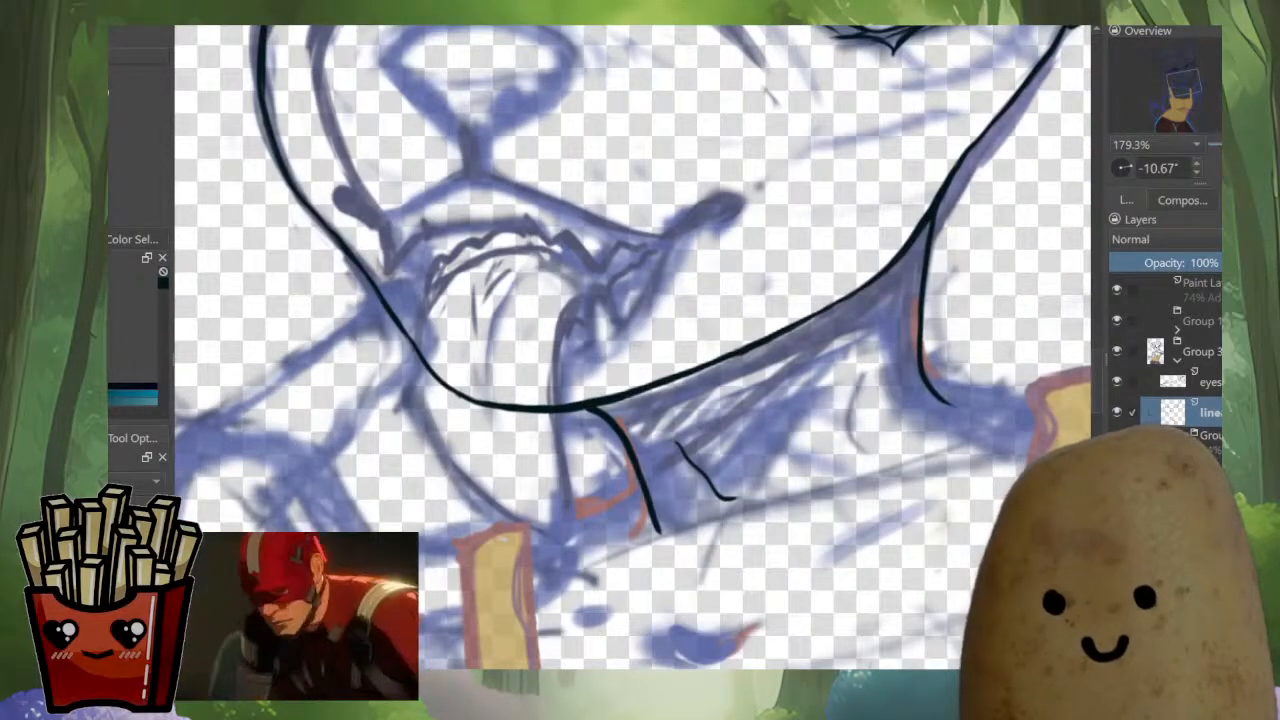
left_click_drag(675, 443, 738, 497)
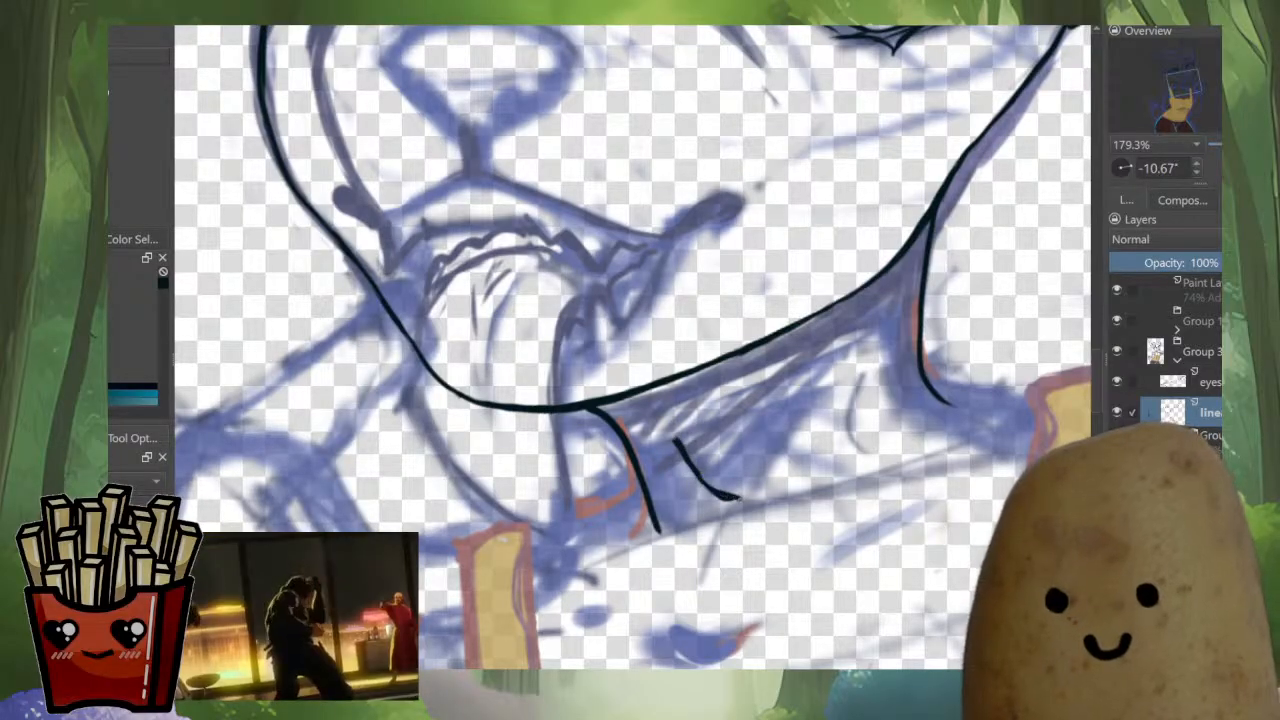
Ink the shoulder line from the base of the neck to the tank top's strap.
scroll(900, 396, "down", 4)
left_click_drag(780, 400, 640, 457)
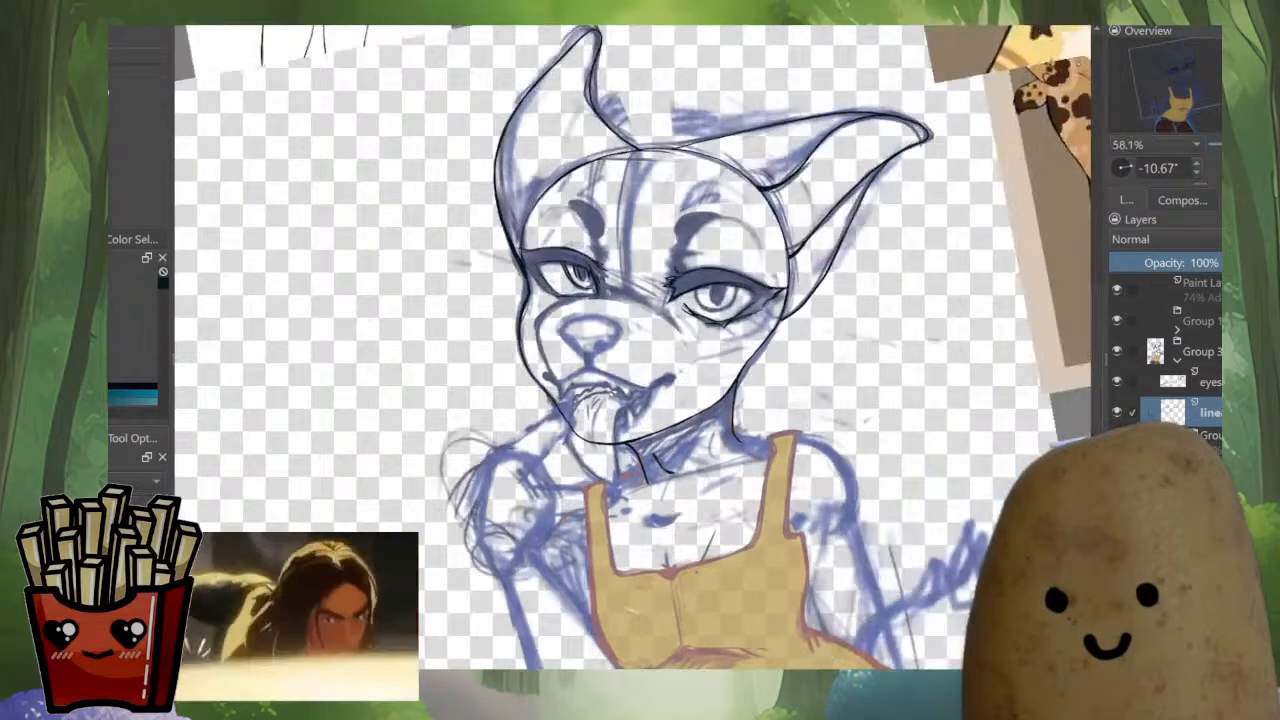
scroll(756, 445, "up", 5)
left_click_drag(756, 449, 555, 473)
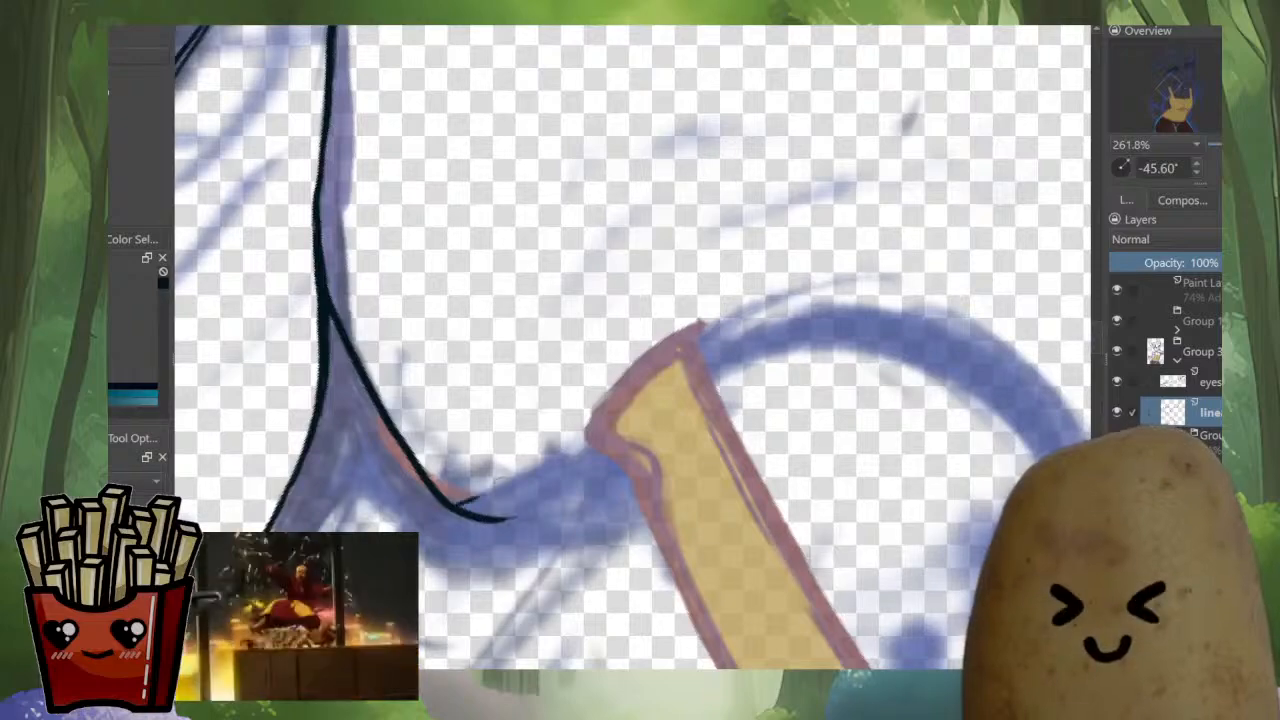
left_click_drag(465, 503, 595, 435)
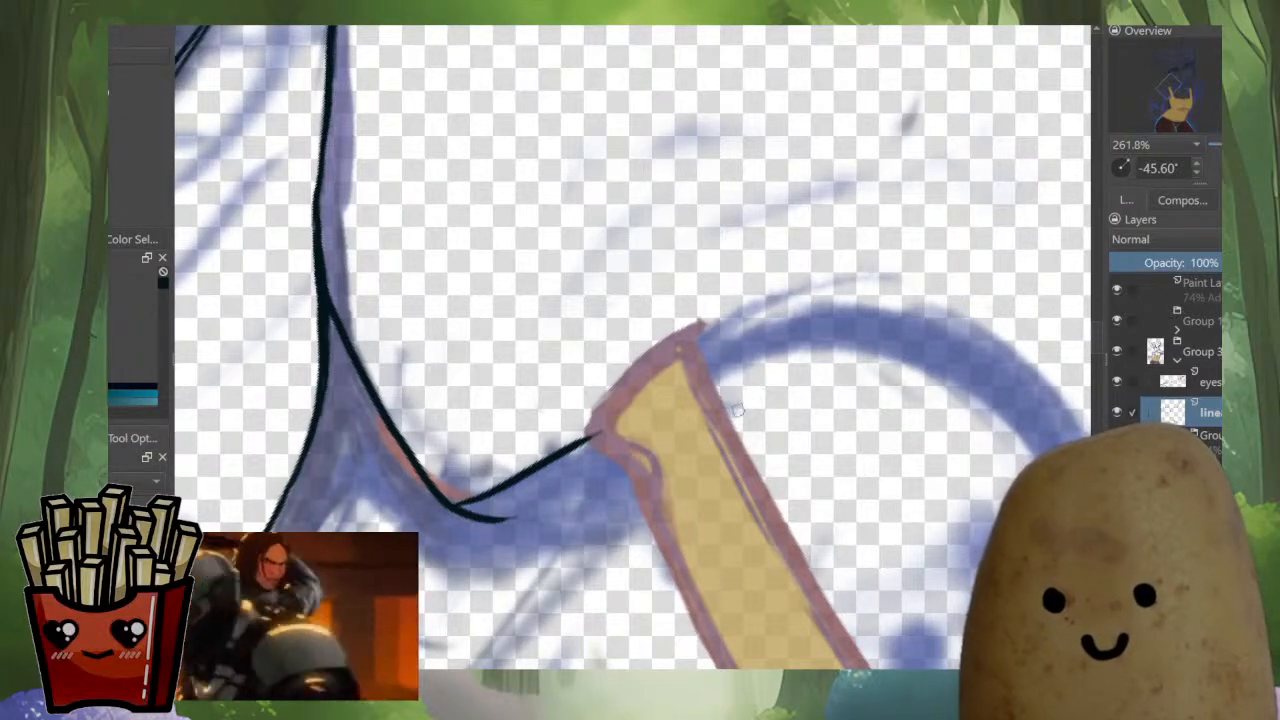
left_click_drag(744, 400, 731, 454)
Sample the tank top's dark red outline colour and ink the strap's inner edge from its upper corner down into the neckline.
scroll(733, 453, "down", 5)
left_click_drag(658, 547, 712, 360)
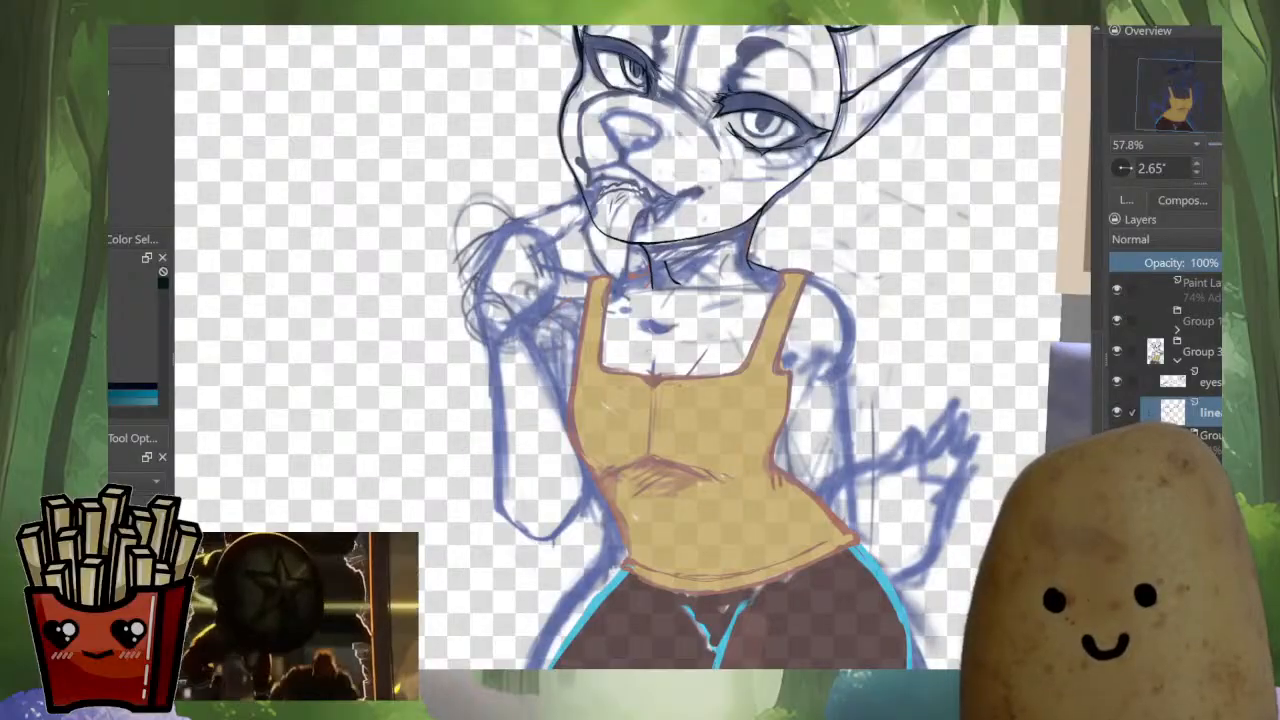
scroll(780, 293, "up", 8)
scroll(632, 348, "down", 2)
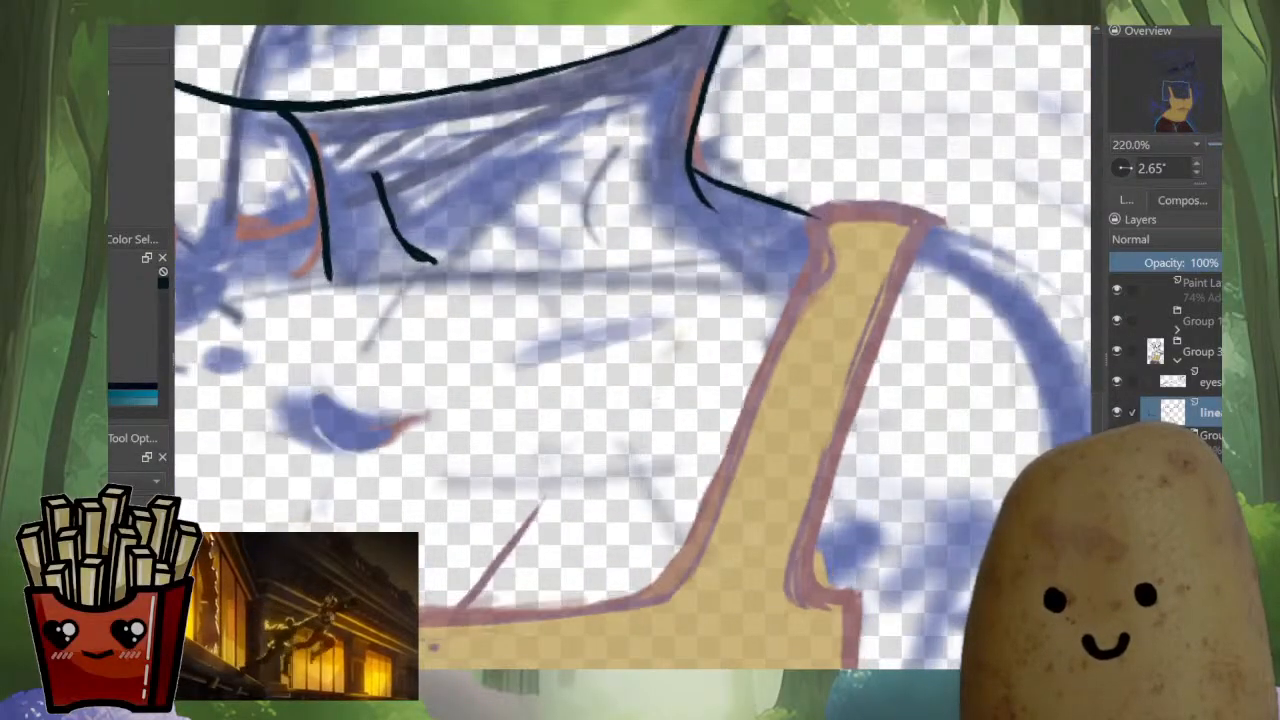
left_click(695, 346, "ctrl")
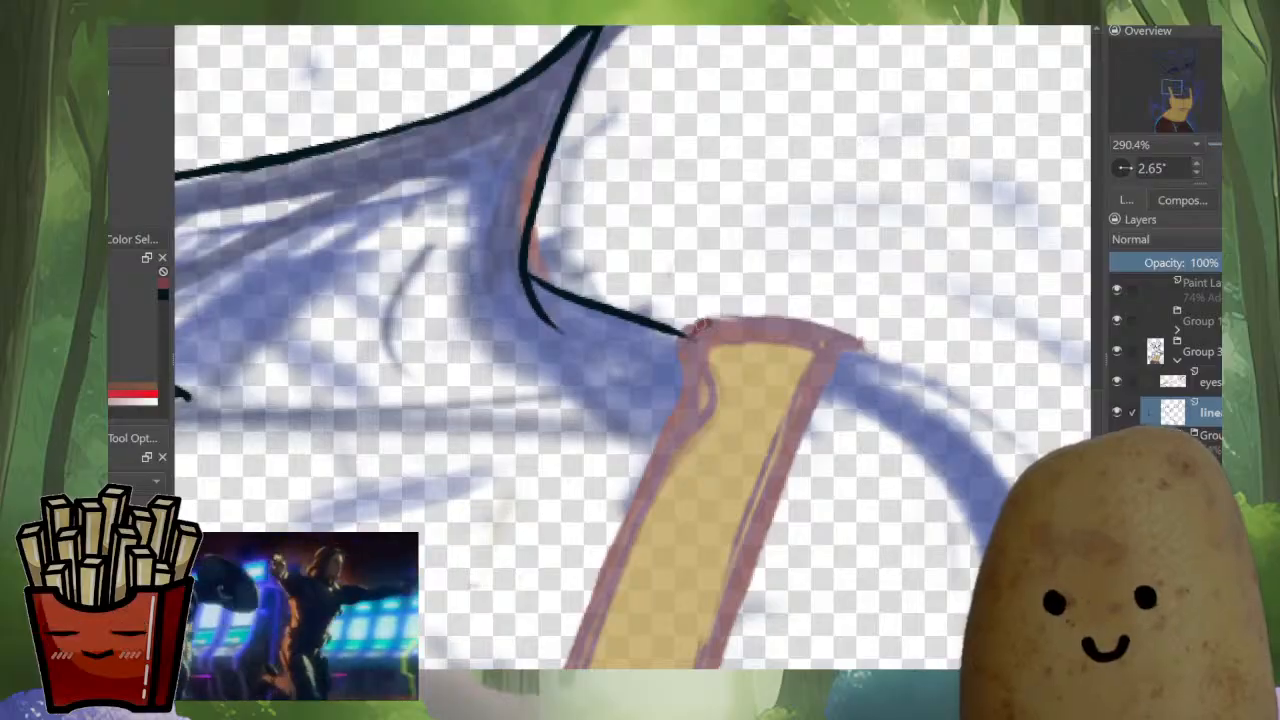
left_click(690, 335)
mouse_move(686, 350)
left_mouse_down()
mouse_move(681, 431)
mouse_move(664, 457)
mouse_move(736, 289)
mouse_move(765, 320)
mouse_move(824, 249)
left_mouse_up()
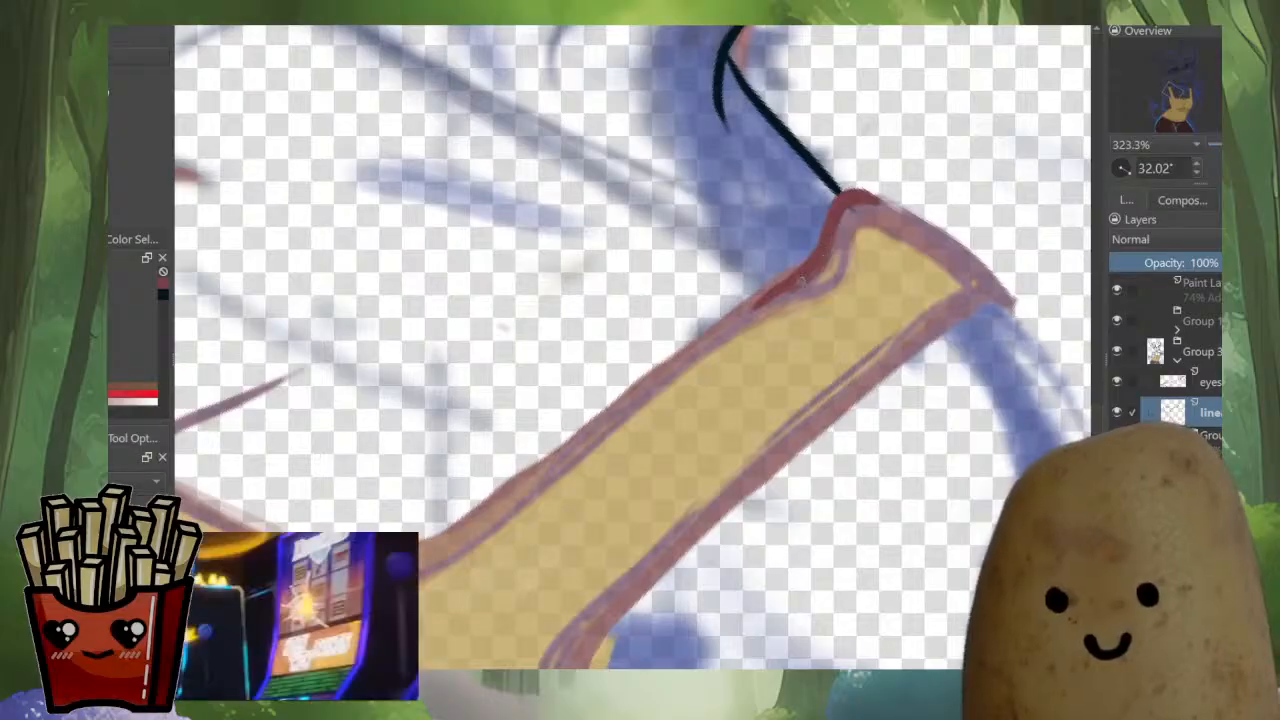
left_click_drag(762, 298, 424, 558)
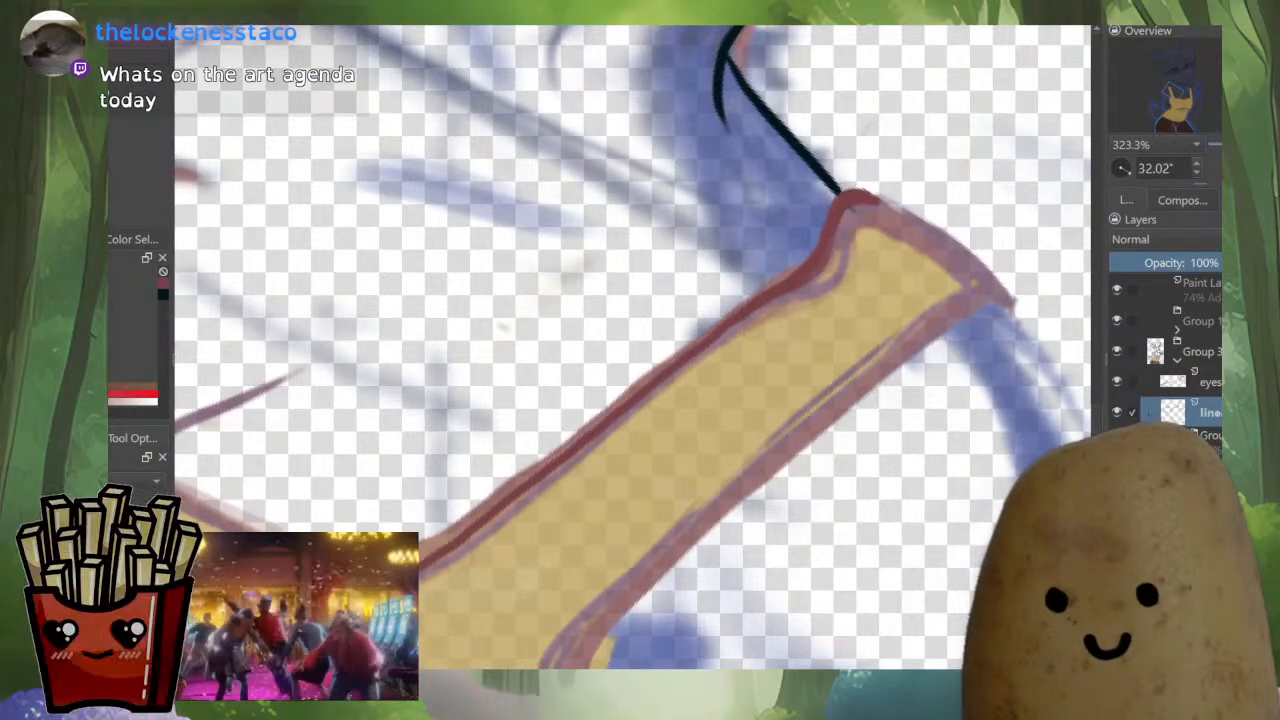
mouse_move(465, 502)
left_mouse_down()
mouse_move(666, 516)
mouse_move(732, 564)
left_mouse_up()
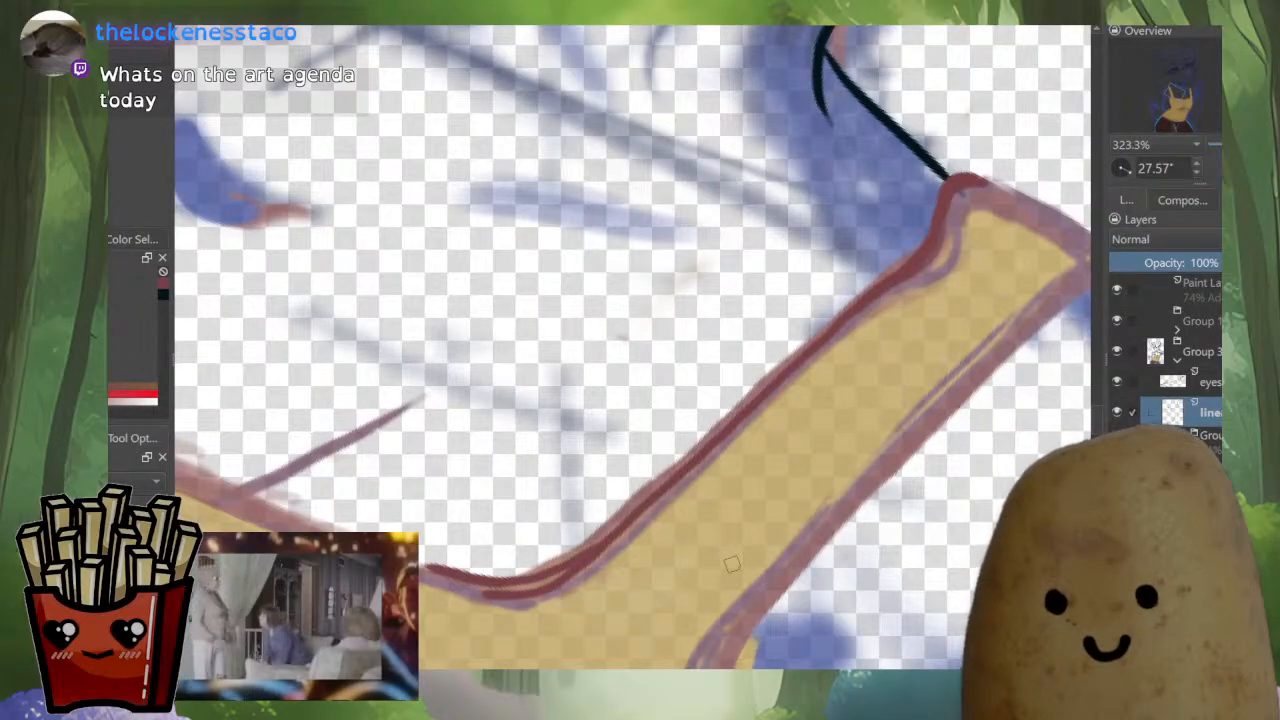
Examine the whole composition with the canvas straightened, mirrored and all layers shown, and check the line art layer in isolation.
scroll(732, 564, "down", 1)
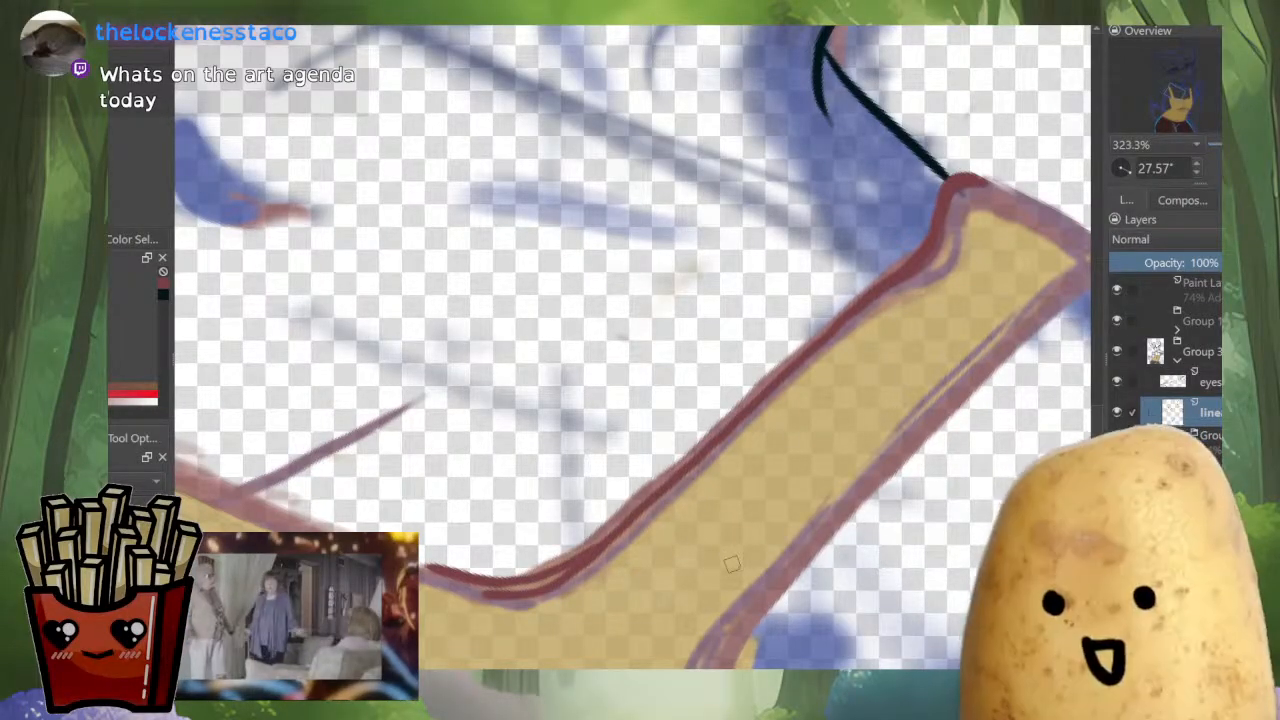
scroll(732, 564, "down", 5)
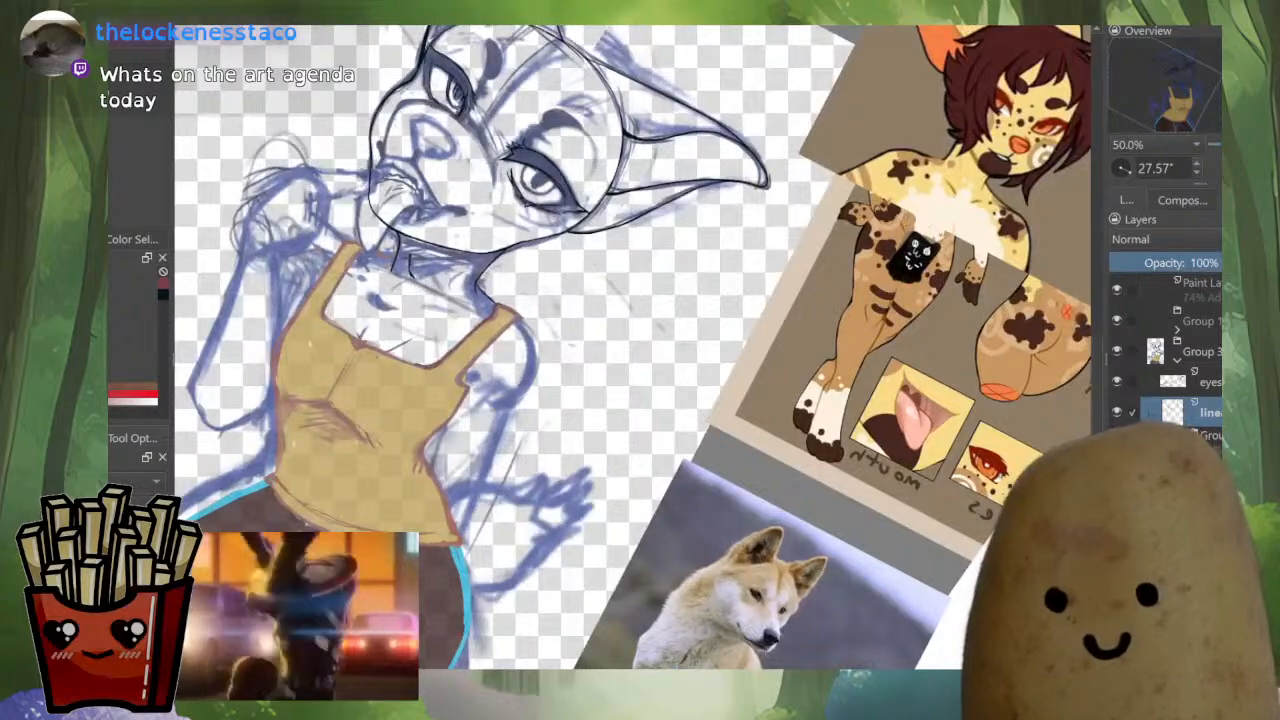
scroll(630, 384, "down", 1)
key("5")
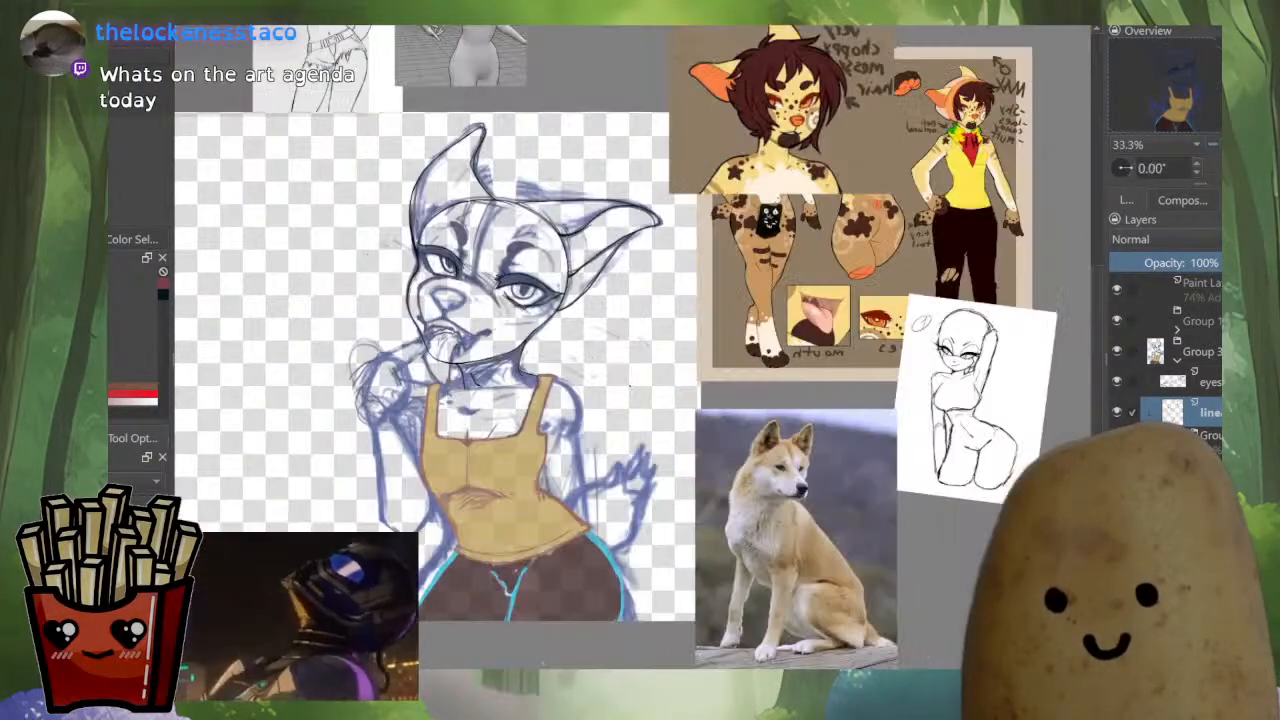
key("m")
left_click_drag(854, 429, 630, 431)
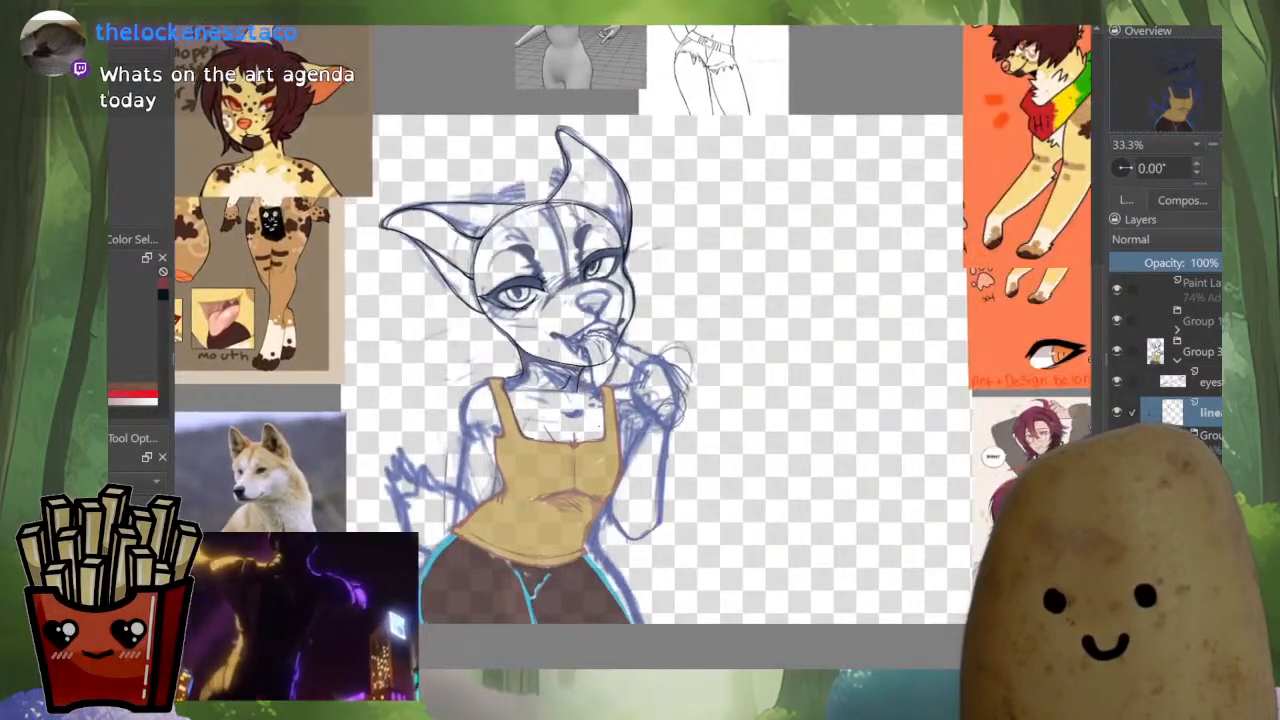
key("i")
key("i")
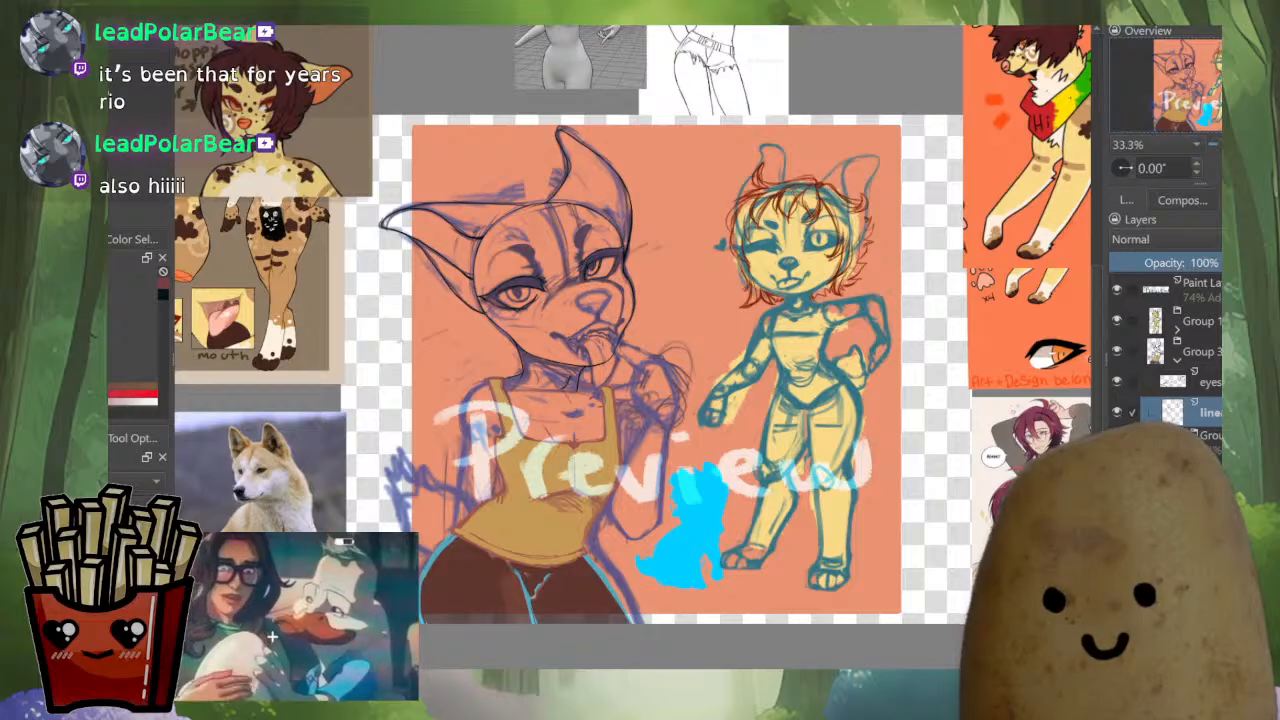
left_click_drag(600, 340, 586, 401)
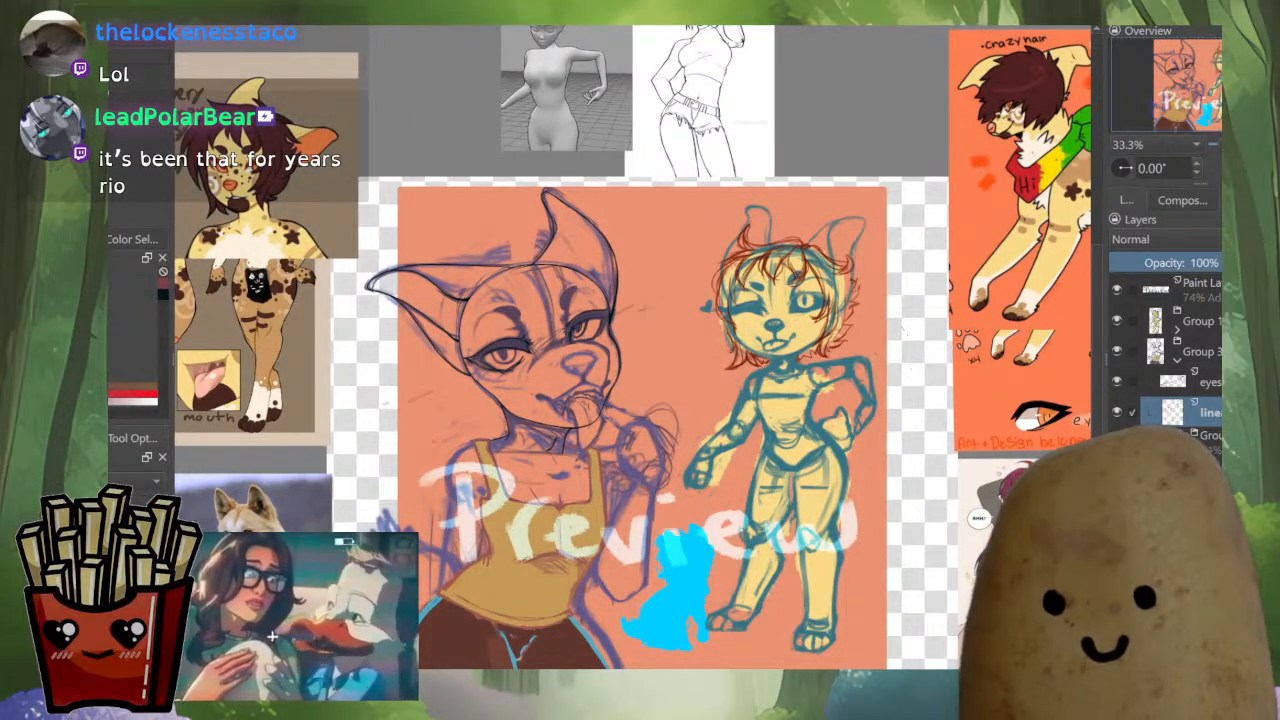
scroll(632, 346, "down", 1)
scroll(632, 346, "up", 5)
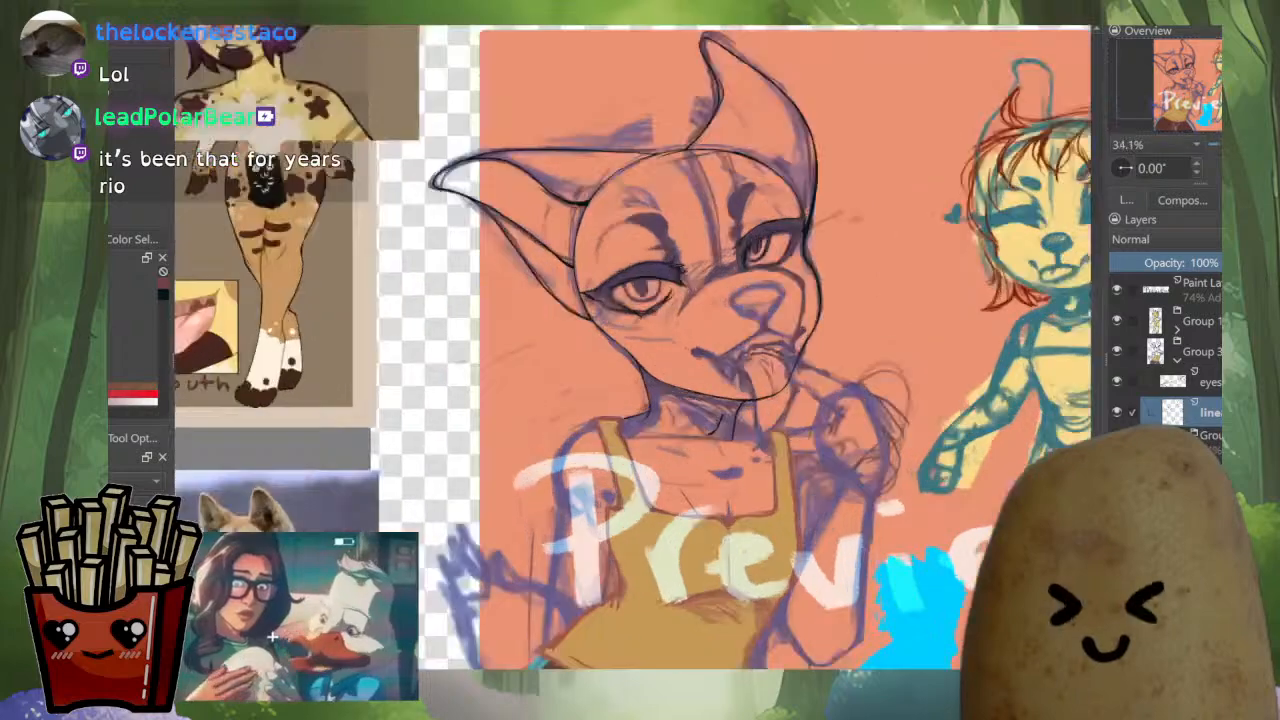
left_click(1172, 412, "alt")
left_click(1172, 412, "alt")
Return the canvas to its unmirrored view and ink the strap's top edge across the shoulder in dark red.
scroll(468, 493, "up", 3)
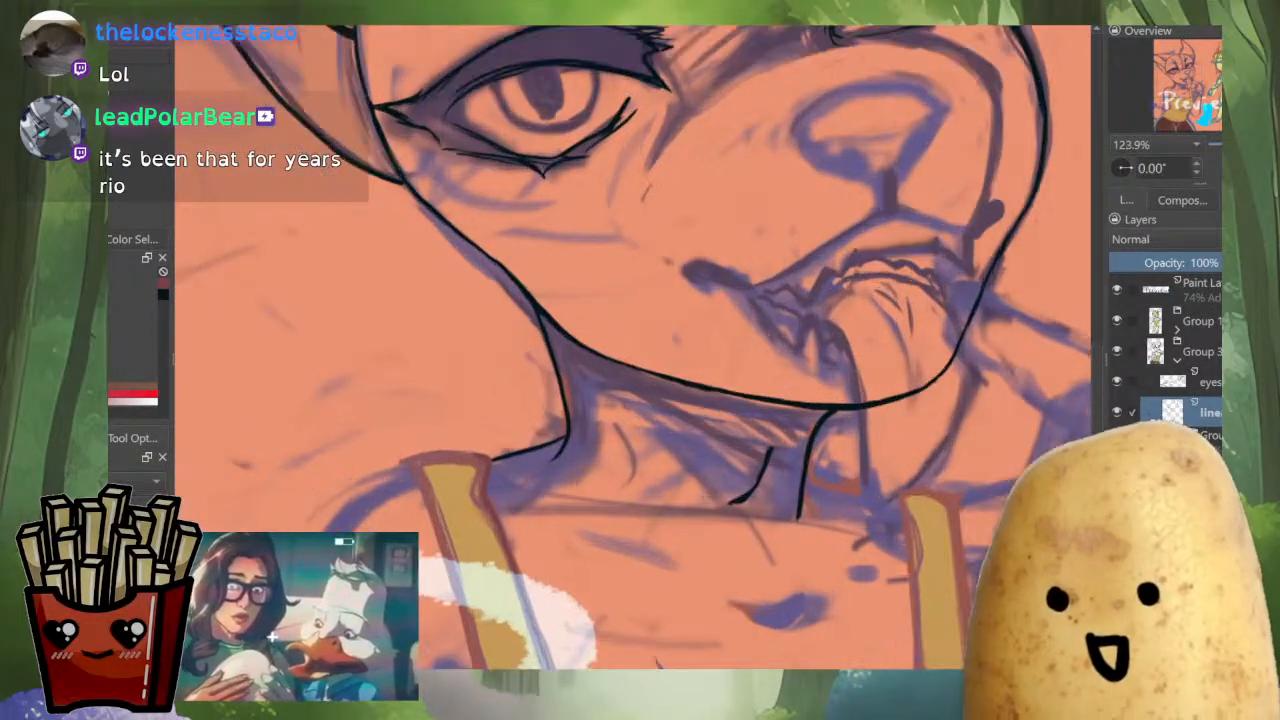
key("m")
scroll(600, 380, "up", 3)
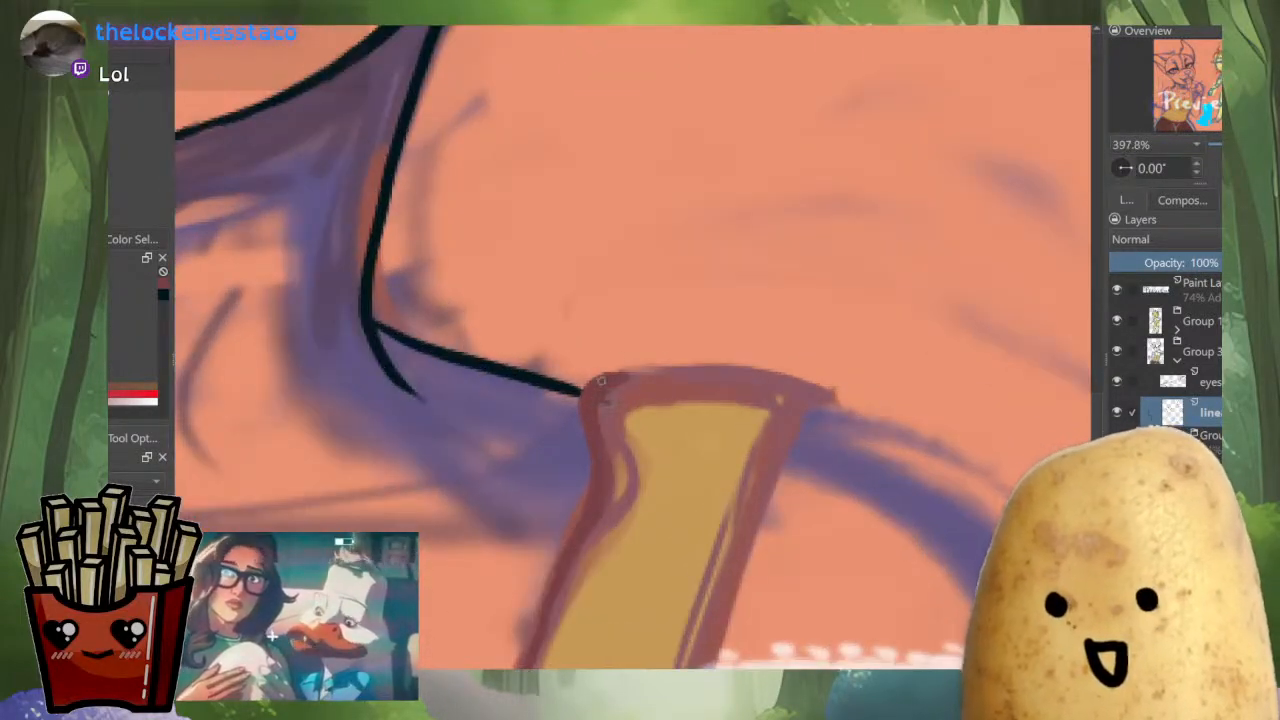
mouse_move(648, 371)
left_mouse_down()
mouse_move(718, 388)
mouse_move(613, 378)
mouse_move(759, 389)
mouse_move(609, 387)
mouse_move(608, 376)
mouse_move(694, 375)
mouse_move(829, 386)
left_mouse_up()
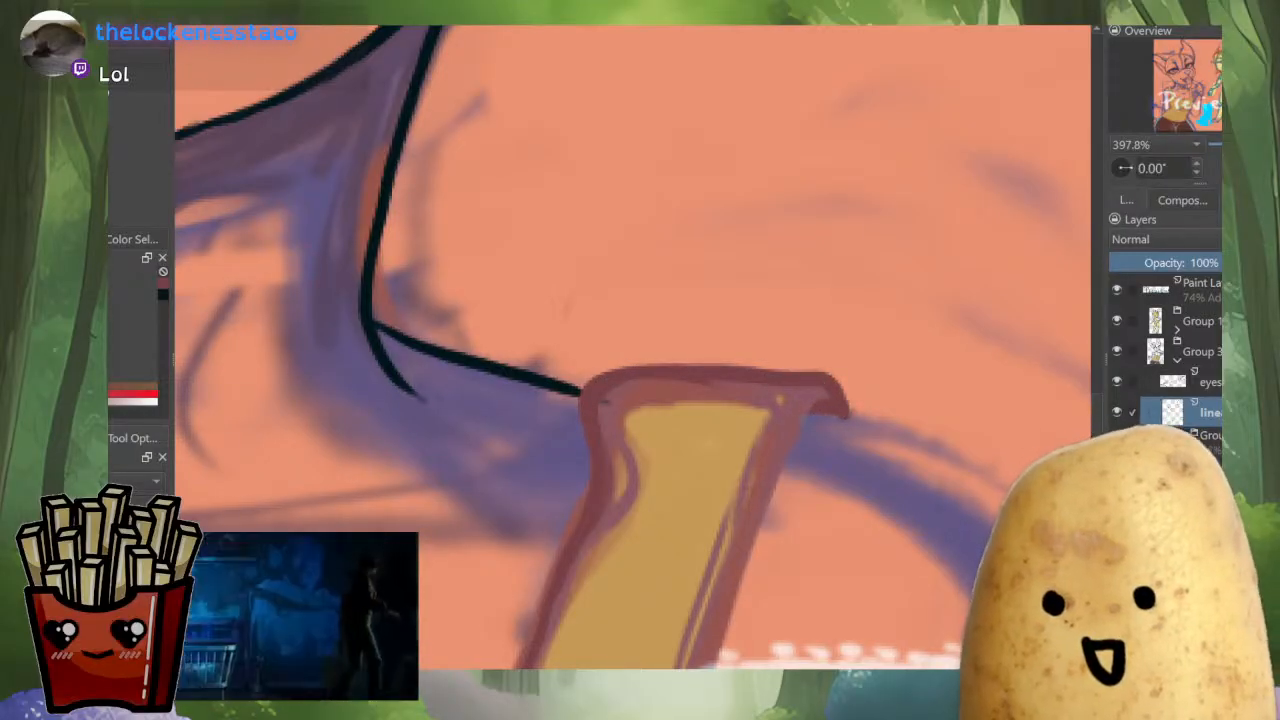
scroll(780, 461, "down", 5)
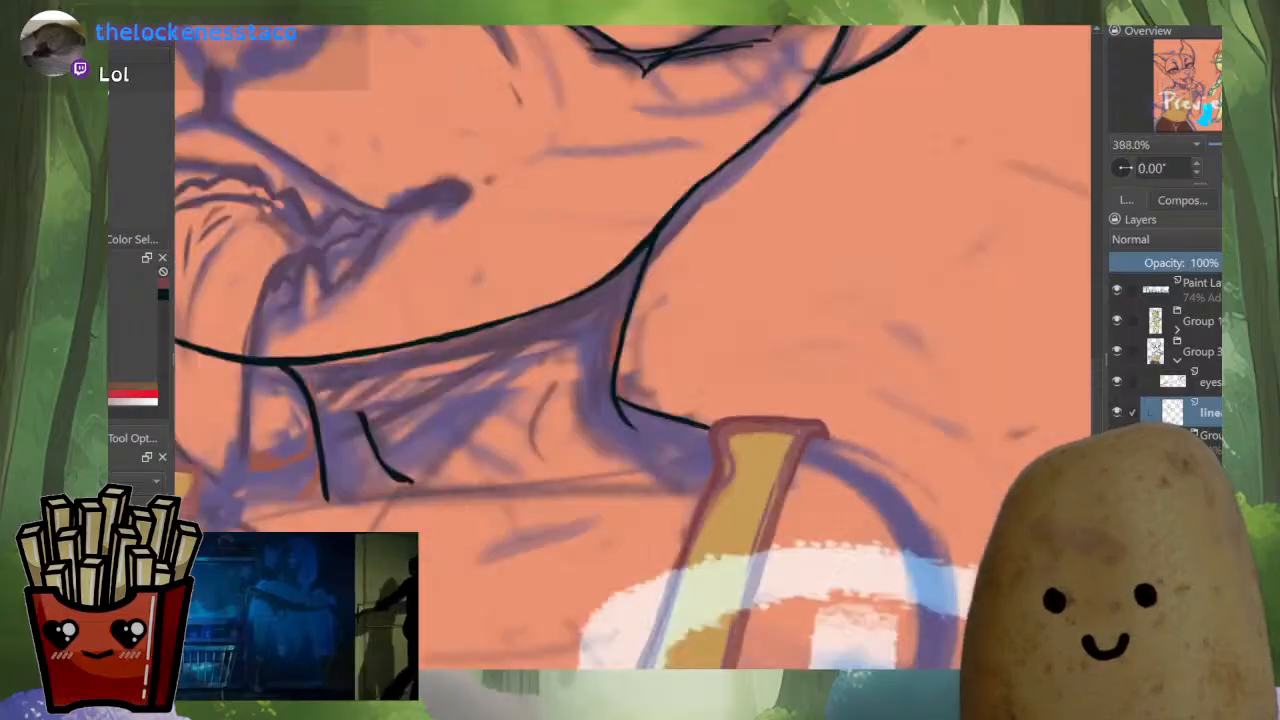
Ink the strap's outer edge in dark red from its shoulder corner down to the bend of the armhole.
left_click_drag(780, 461, 728, 300)
scroll(738, 366, "up", 3)
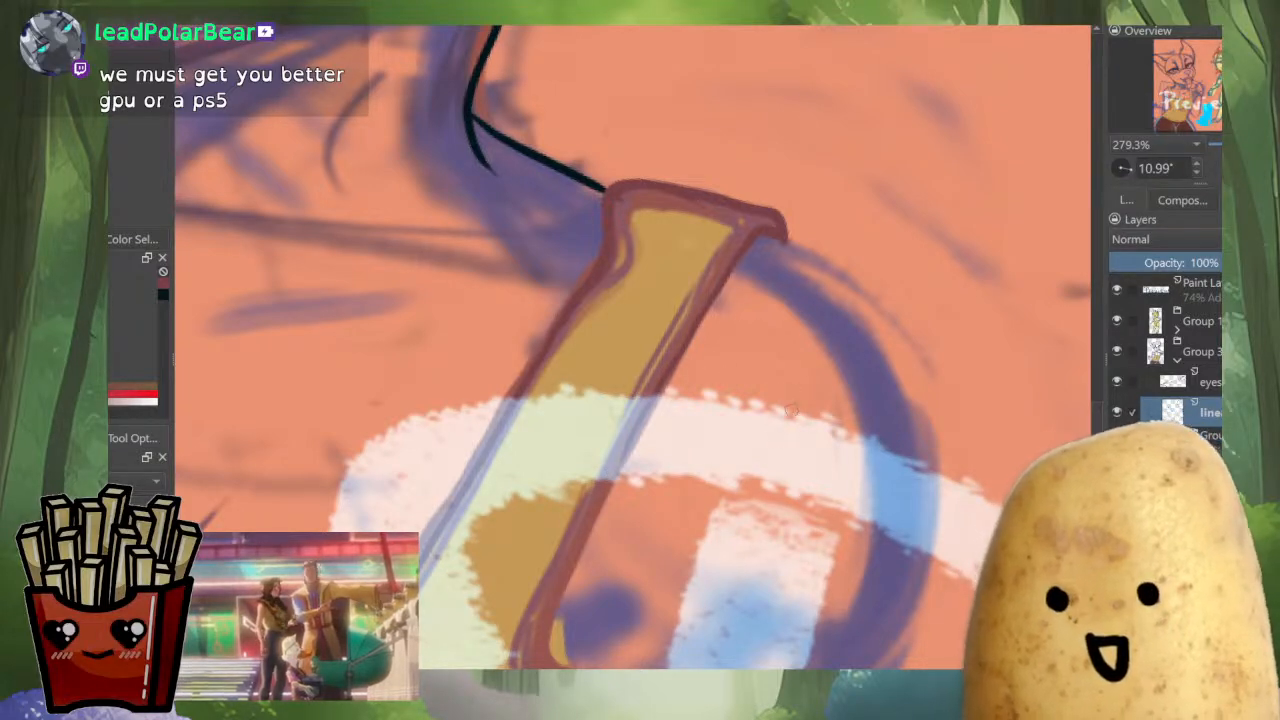
left_click_drag(791, 410, 725, 491)
left_click_drag(640, 460, 753, 406)
left_click_drag(712, 445, 709, 381)
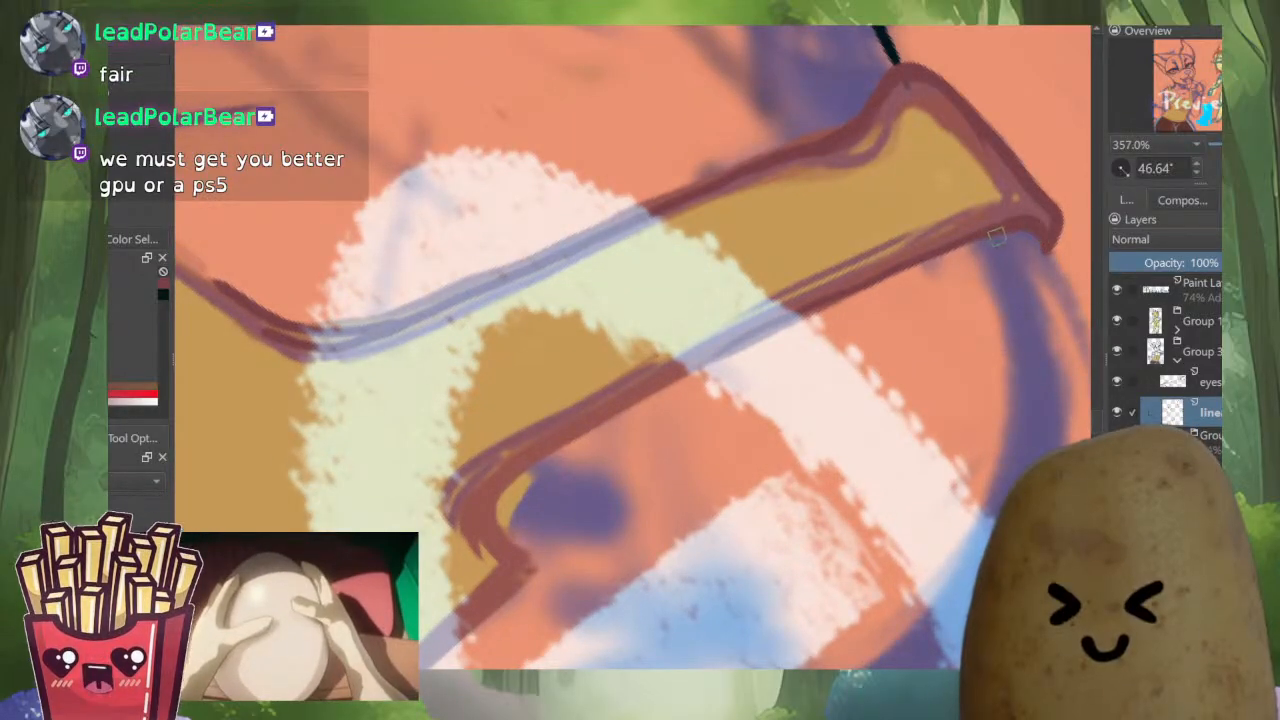
left_click_drag(997, 235, 1009, 221)
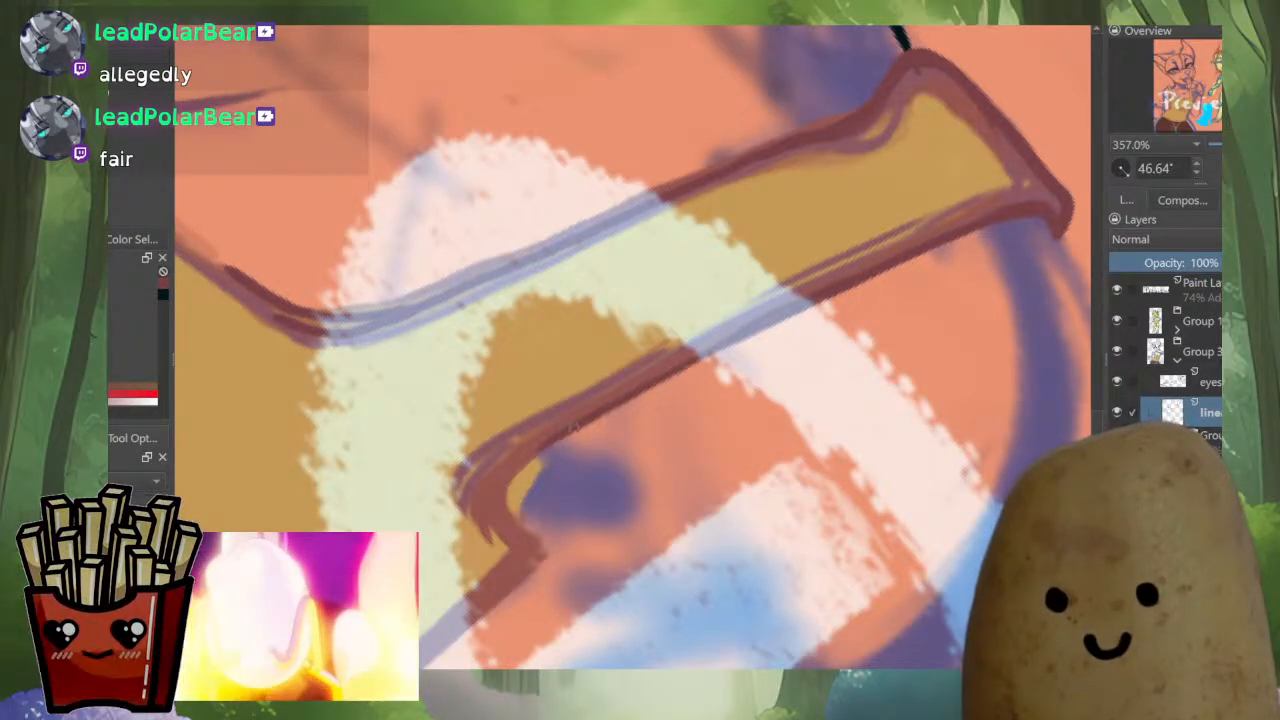
mouse_move(508, 521)
left_mouse_down()
mouse_move(680, 555)
mouse_move(710, 546)
left_mouse_up()
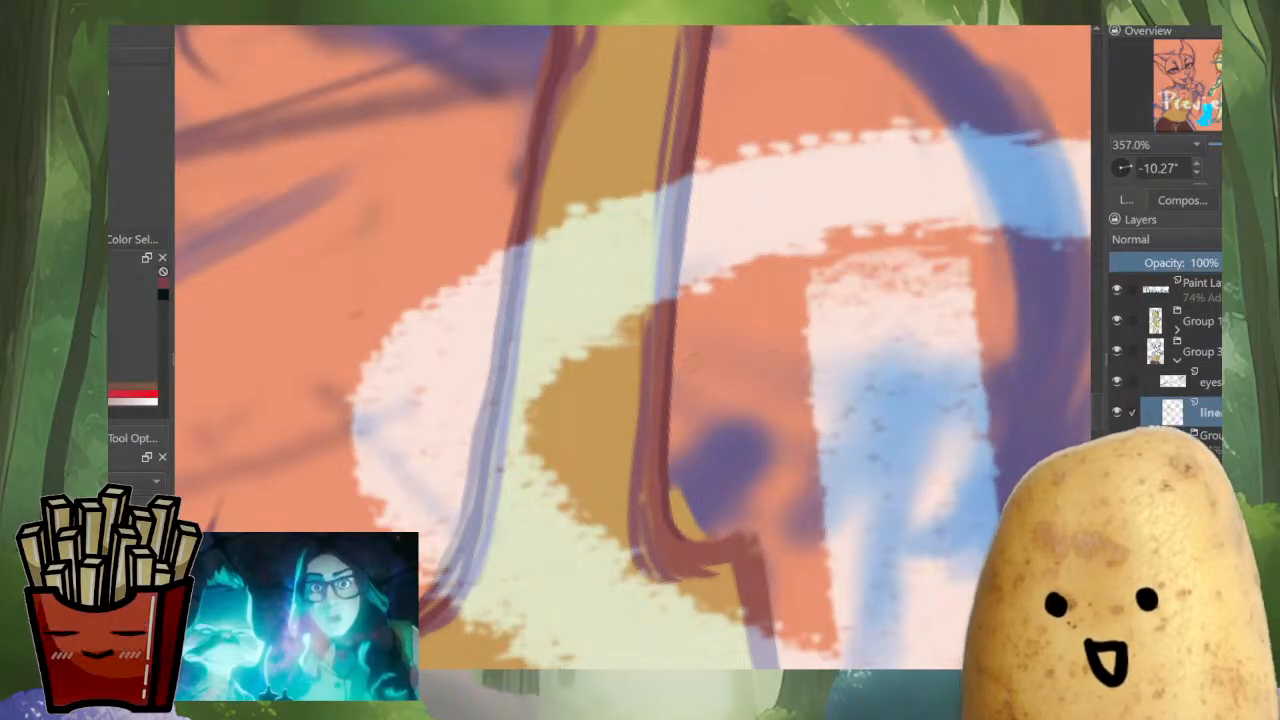
mouse_move(771, 359)
left_mouse_down()
mouse_move(697, 474)
mouse_move(720, 429)
left_mouse_up()
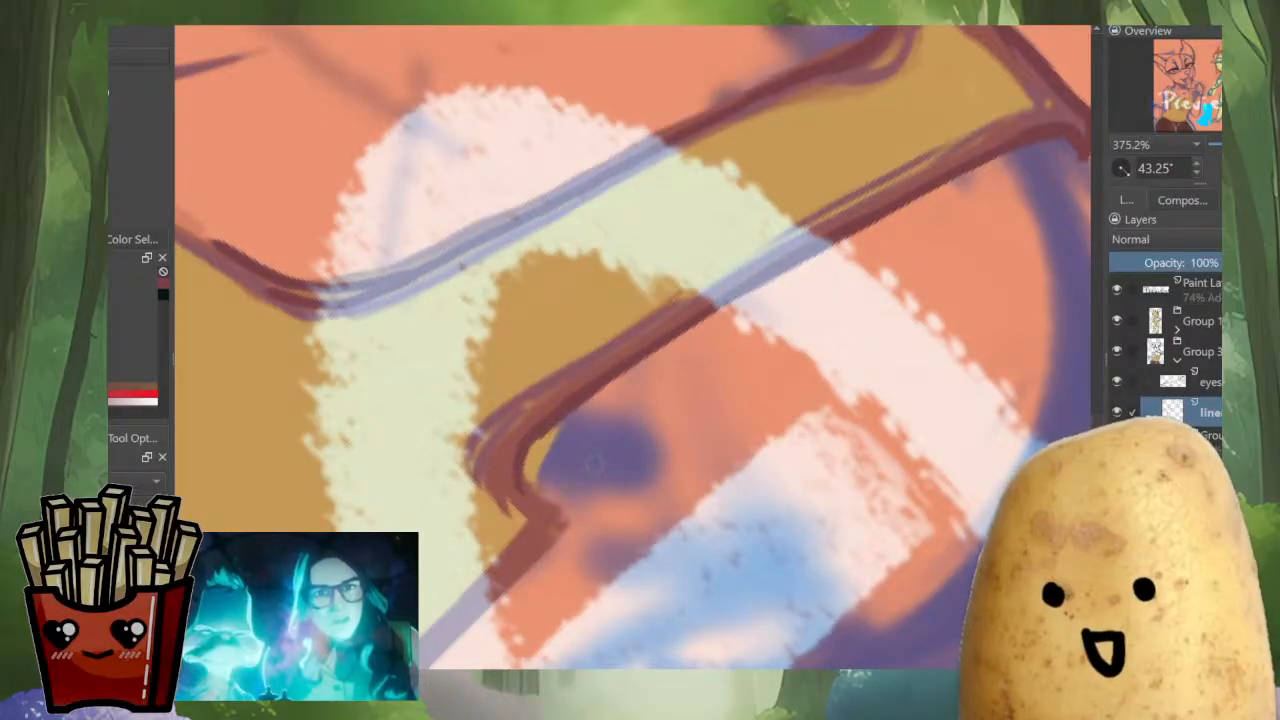
Check the line art layer in isolation and clean up the curved neckline corner at the foot of the inked strap.
scroll(594, 463, "down", 4)
left_click_drag(594, 463, 795, 400)
left_click(1172, 411, "alt")
scroll(607, 458, "up", 3)
left_click(1172, 411, "alt")
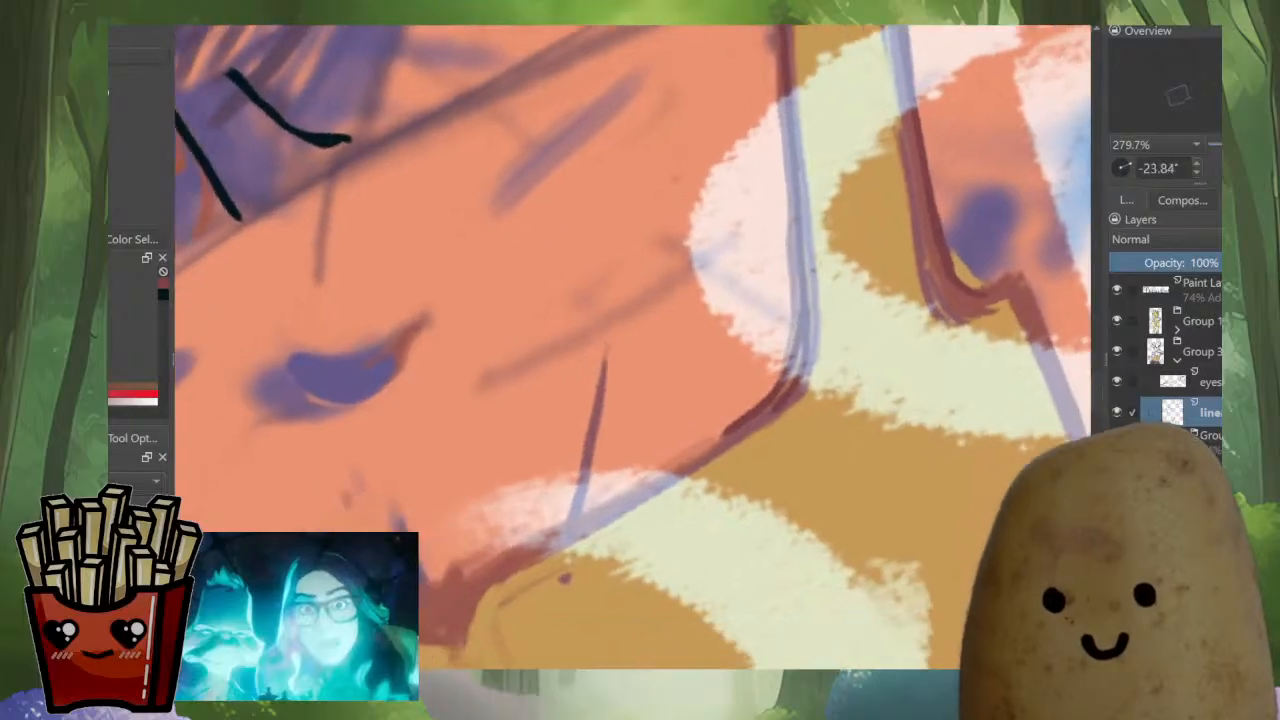
scroll(798, 352, "up", 2)
mouse_move(794, 345)
left_mouse_down()
mouse_move(773, 416)
mouse_move(648, 513)
left_mouse_up()
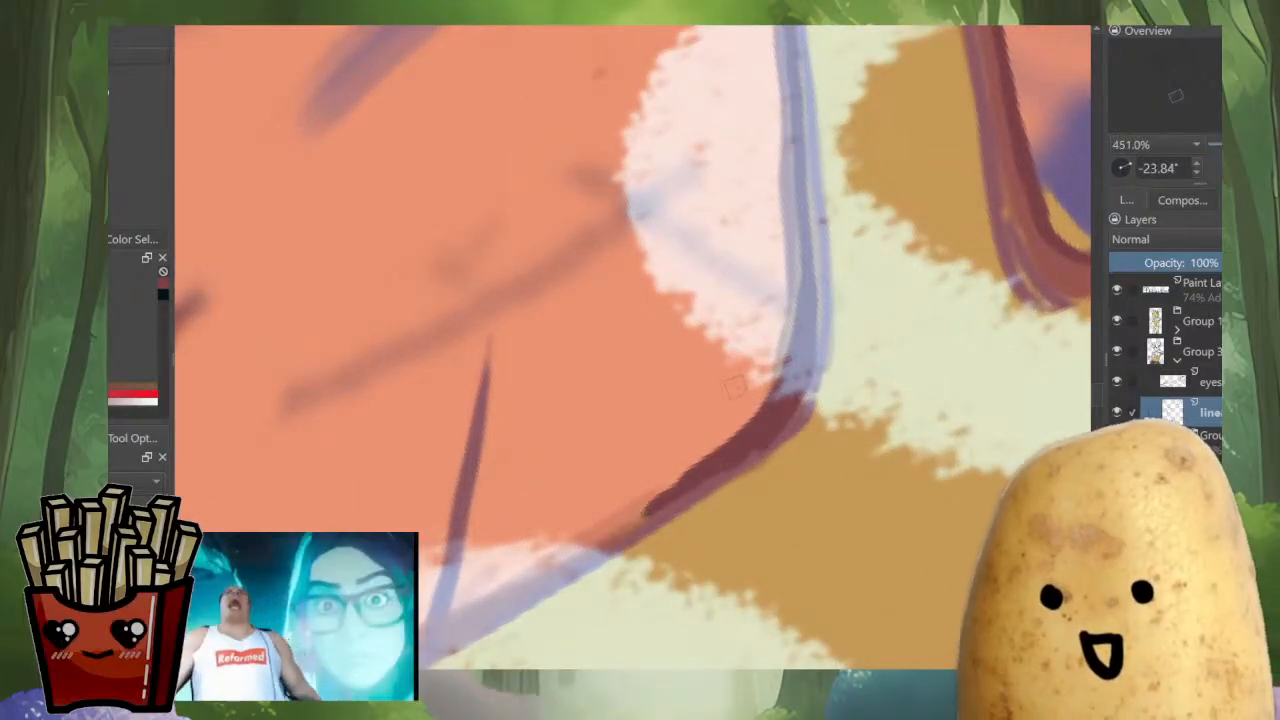
mouse_move(788, 303)
left_mouse_down()
mouse_move(762, 385)
mouse_move(720, 449)
mouse_move(645, 504)
left_mouse_up()
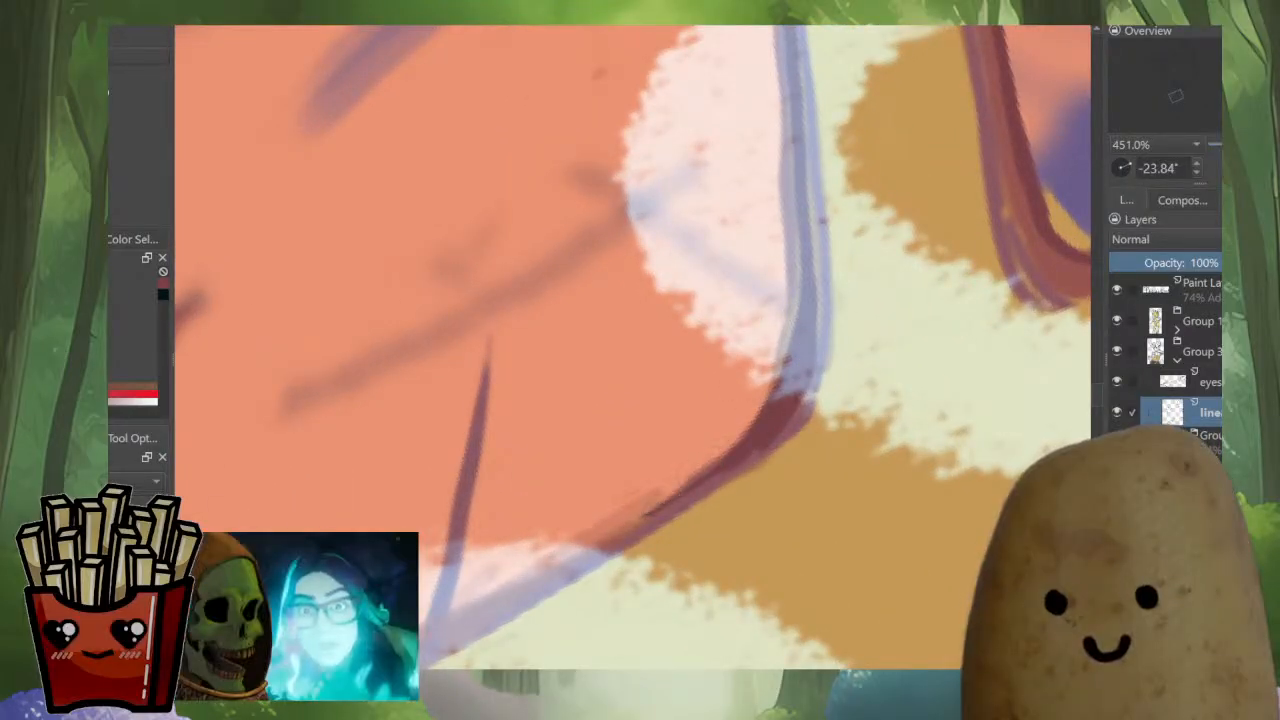
mouse_move(717, 471)
left_mouse_down()
mouse_move(558, 568)
mouse_move(730, 450)
mouse_move(601, 508)
left_mouse_up()
Ink the top edge and outer corner of the second strap, on the raised-arm side, in dark red.
scroll(710, 477, "down", 4)
scroll(730, 450, "up", 1)
scroll(730, 450, "up", 1)
scroll(678, 471, "down", 5)
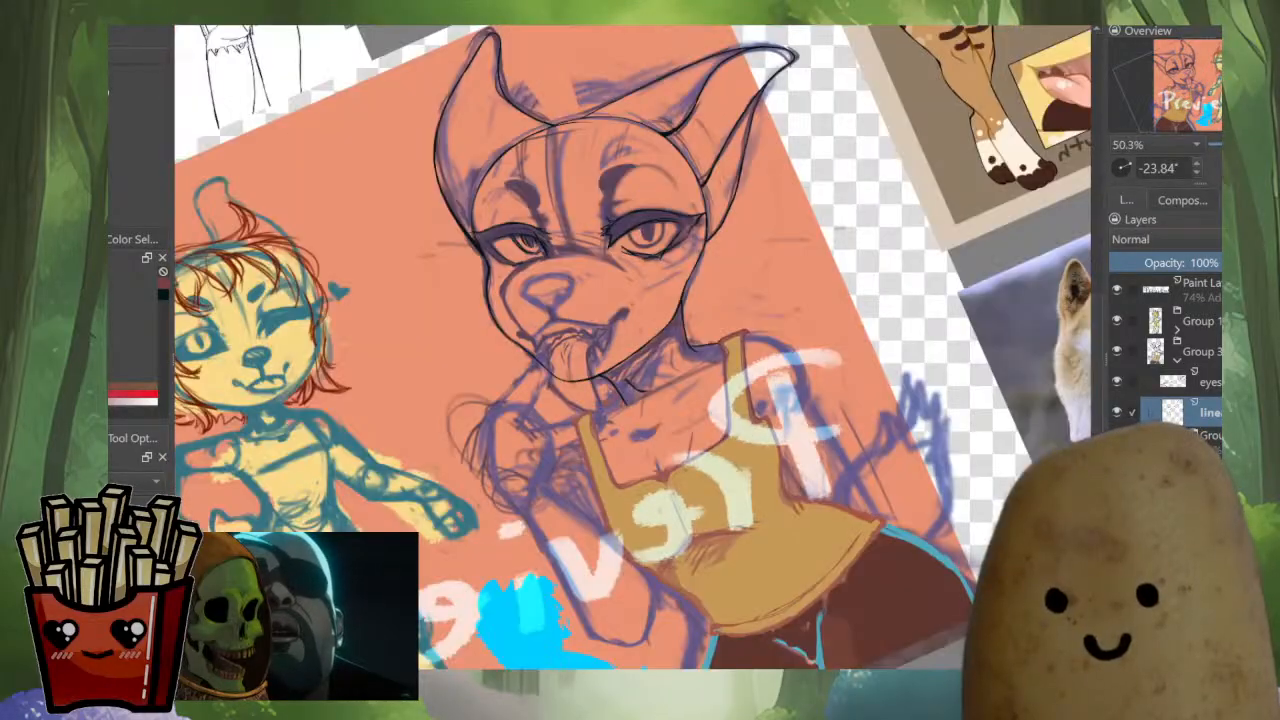
left_click_drag(678, 471, 633, 478)
scroll(622, 482, "down", 2)
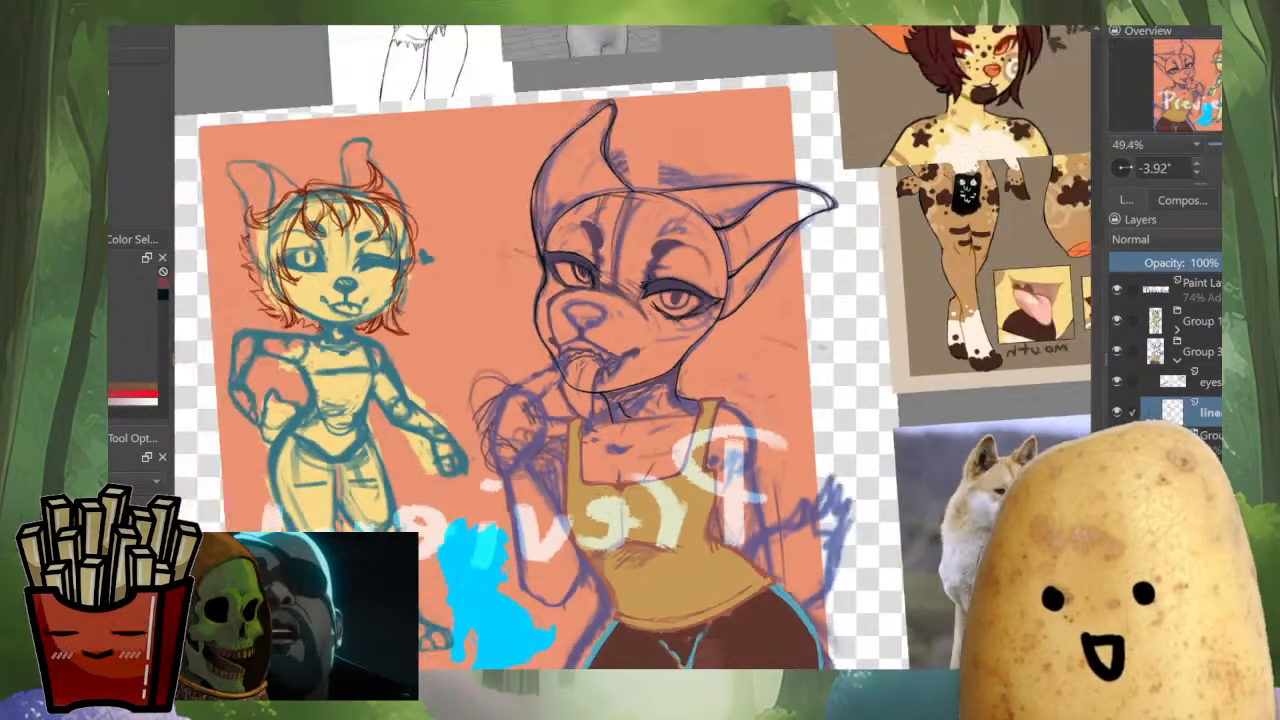
scroll(622, 482, "up", 4)
left_click_drag(622, 482, 580, 471)
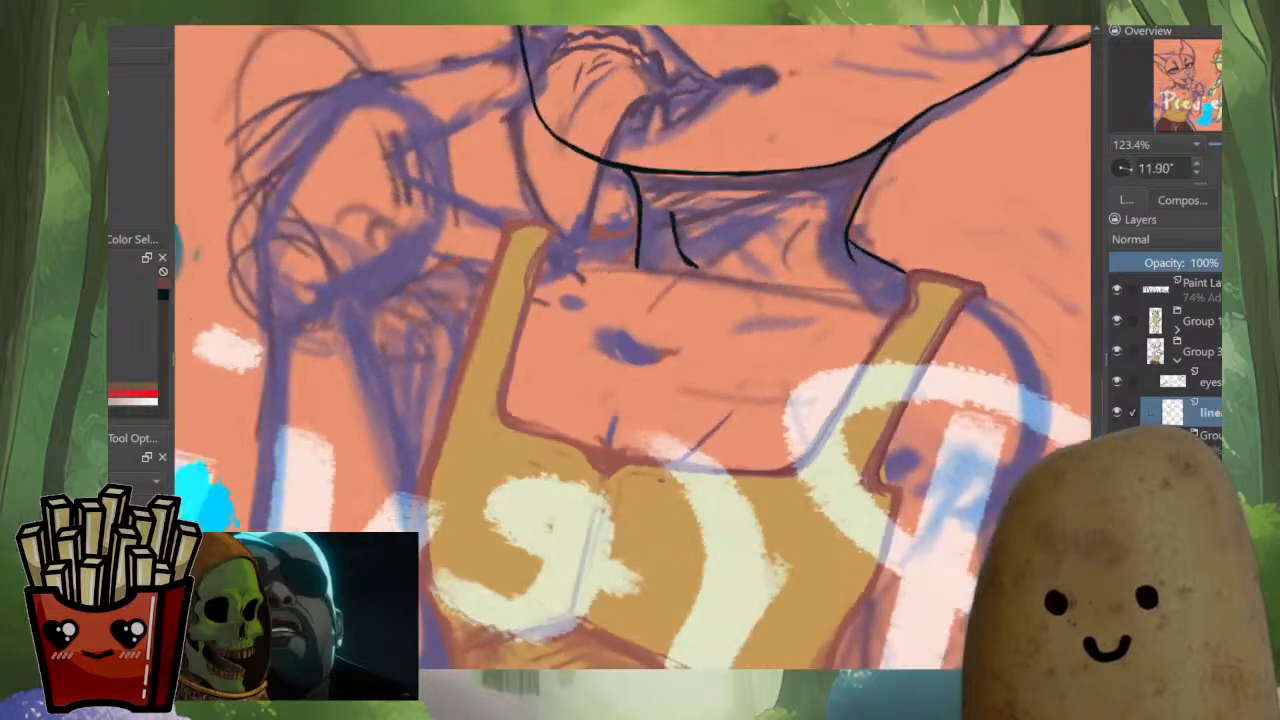
left_click_drag(562, 262, 634, 390)
scroll(634, 390, "down", 4)
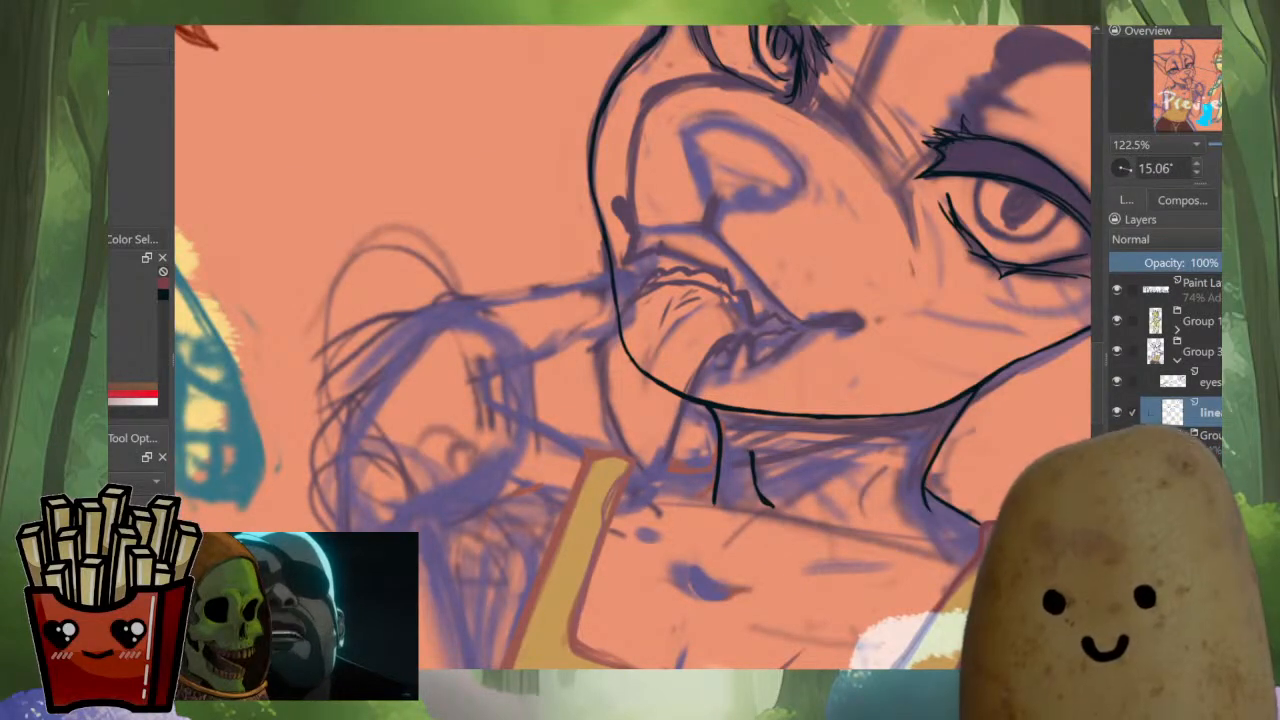
scroll(600, 496, "up", 4)
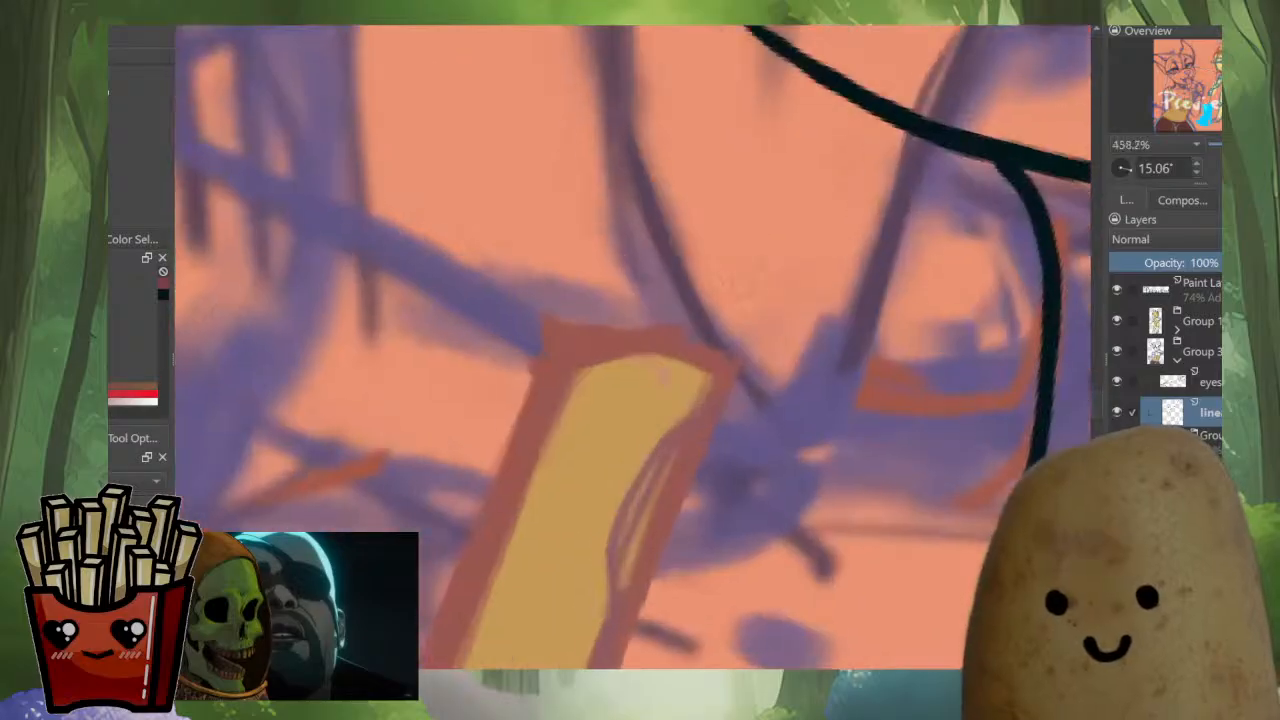
left_click_drag(743, 434, 821, 431)
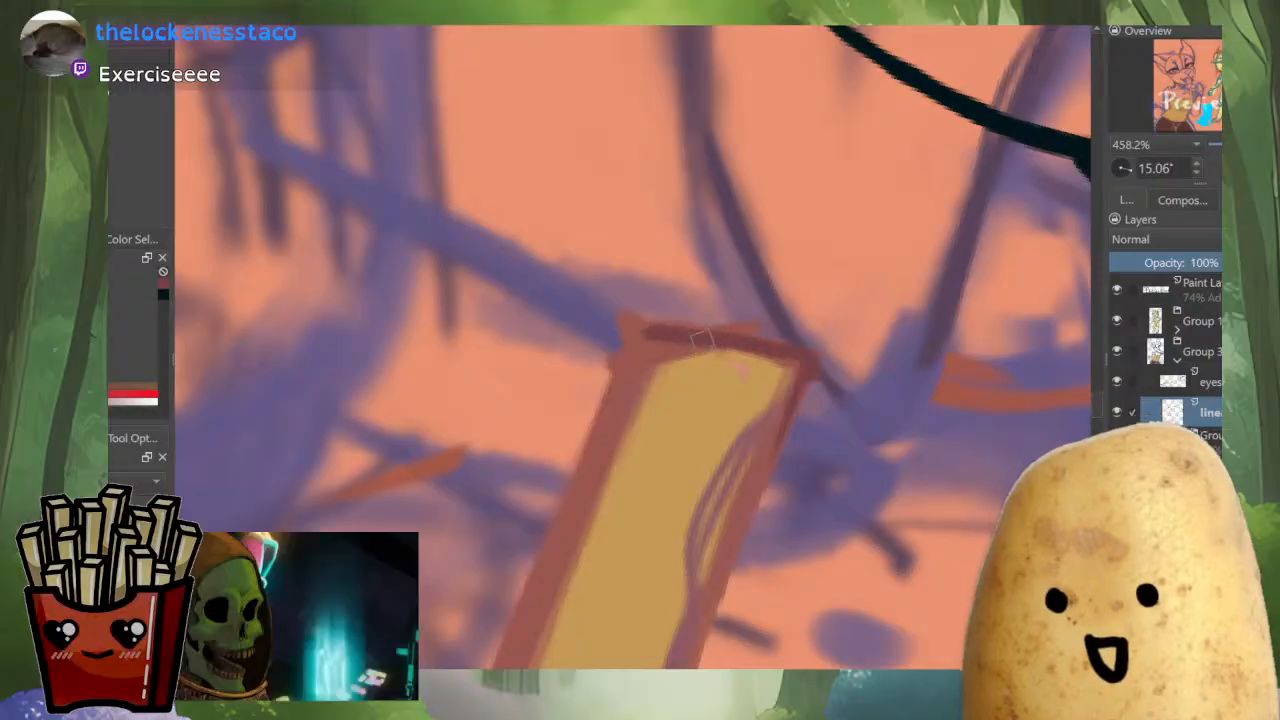
mouse_move(636, 334)
left_mouse_down()
mouse_move(617, 378)
mouse_move(700, 318)
left_mouse_up()
scroll(686, 384, "down", 5)
scroll(700, 316, "up", 5)
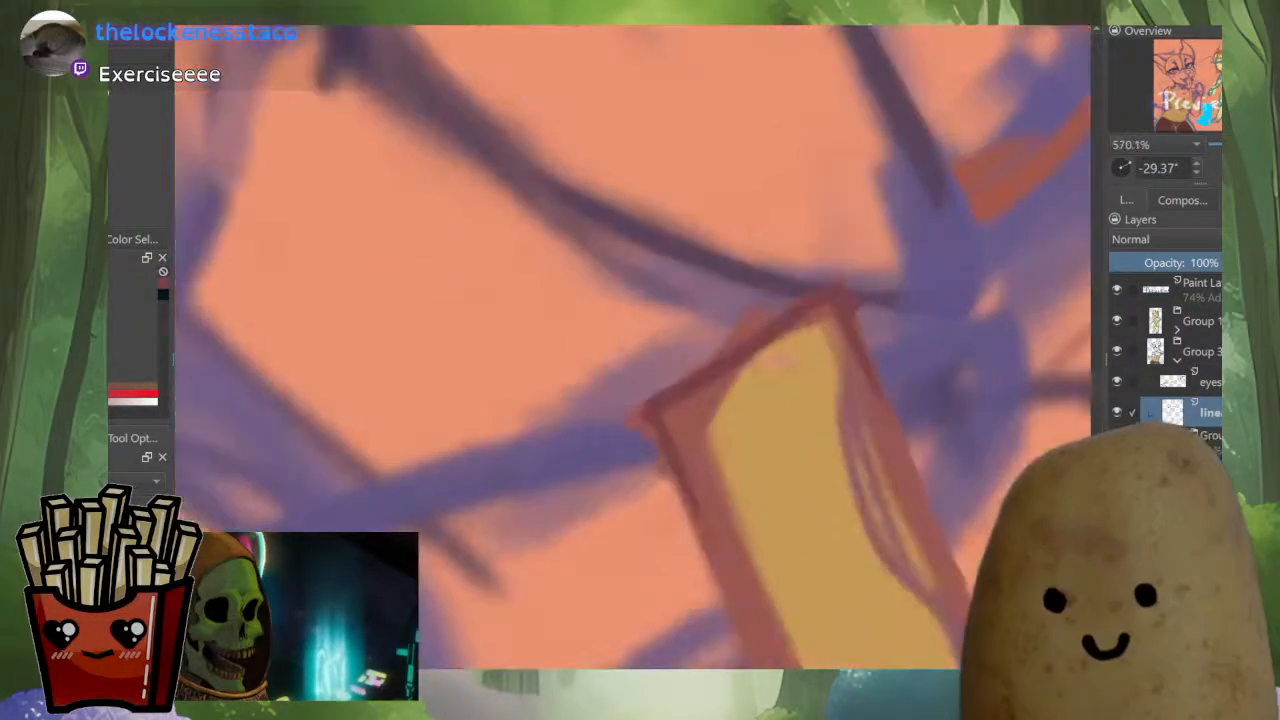
mouse_move(660, 400)
left_mouse_down()
mouse_move(815, 293)
mouse_move(760, 380)
left_mouse_up()
Ink the second strap's inner corner and its inner edge down towards the neckline.
scroll(815, 293, "down", 6)
scroll(760, 380, "up", 3)
scroll(804, 257, "up", 8)
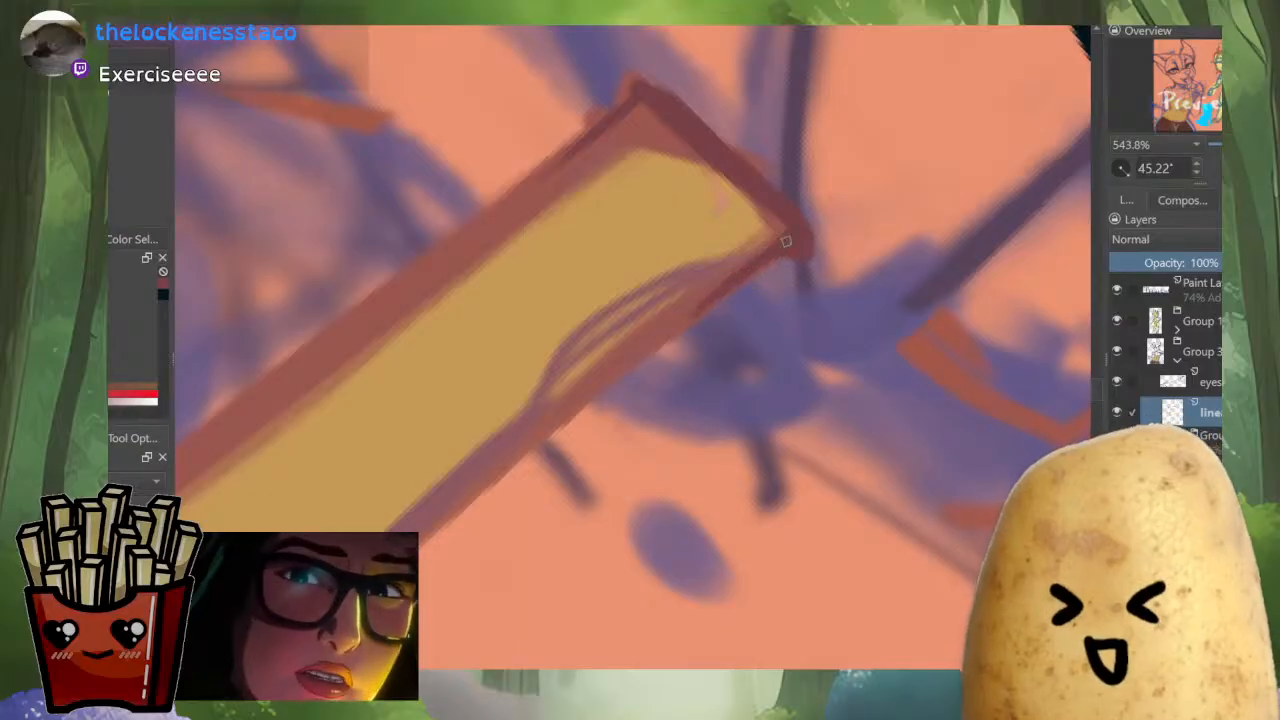
scroll(804, 257, "down", 5)
scroll(804, 257, "up", 3)
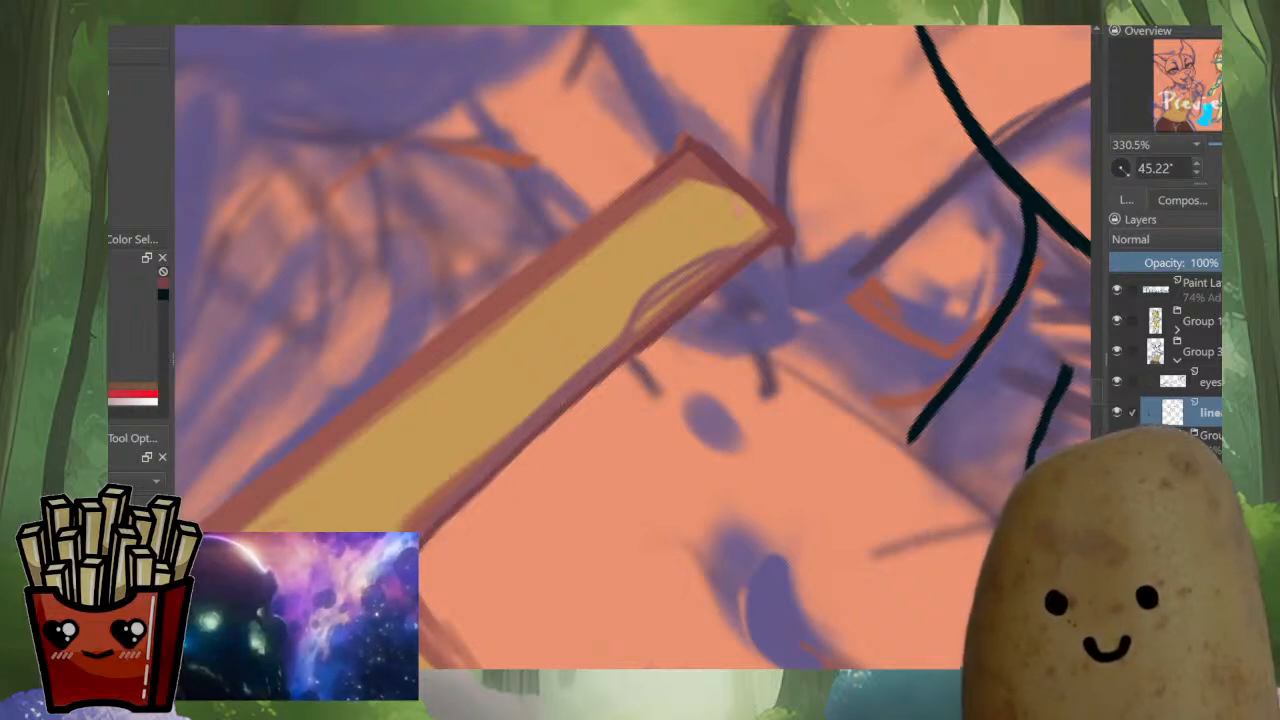
mouse_move(562, 403)
left_mouse_down()
mouse_move(945, 455)
mouse_move(522, 561)
mouse_move(410, 436)
mouse_move(617, 333)
left_mouse_up()
mouse_move(685, 335)
left_mouse_down()
mouse_move(700, 340)
mouse_move(699, 290)
mouse_move(538, 468)
left_mouse_up()
Ink the neckline across the chest through the central notch, joining it to the first strap's line.
left_click_drag(498, 516, 530, 537)
left_click_drag(530, 537, 753, 422)
mouse_move(475, 605)
left_mouse_down()
mouse_move(678, 424)
mouse_move(848, 413)
mouse_move(625, 435)
mouse_move(598, 527)
mouse_move(626, 527)
left_mouse_up()
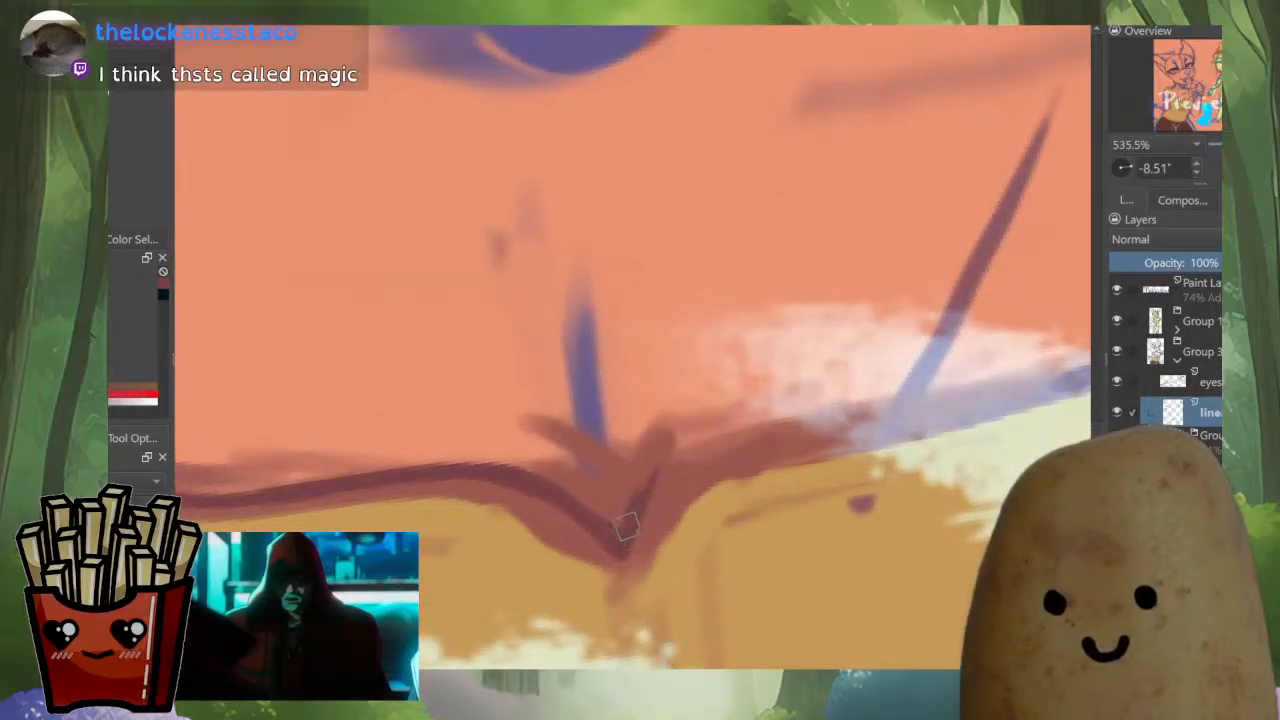
mouse_move(676, 452)
left_mouse_down()
mouse_move(628, 510)
mouse_move(722, 486)
left_mouse_up()
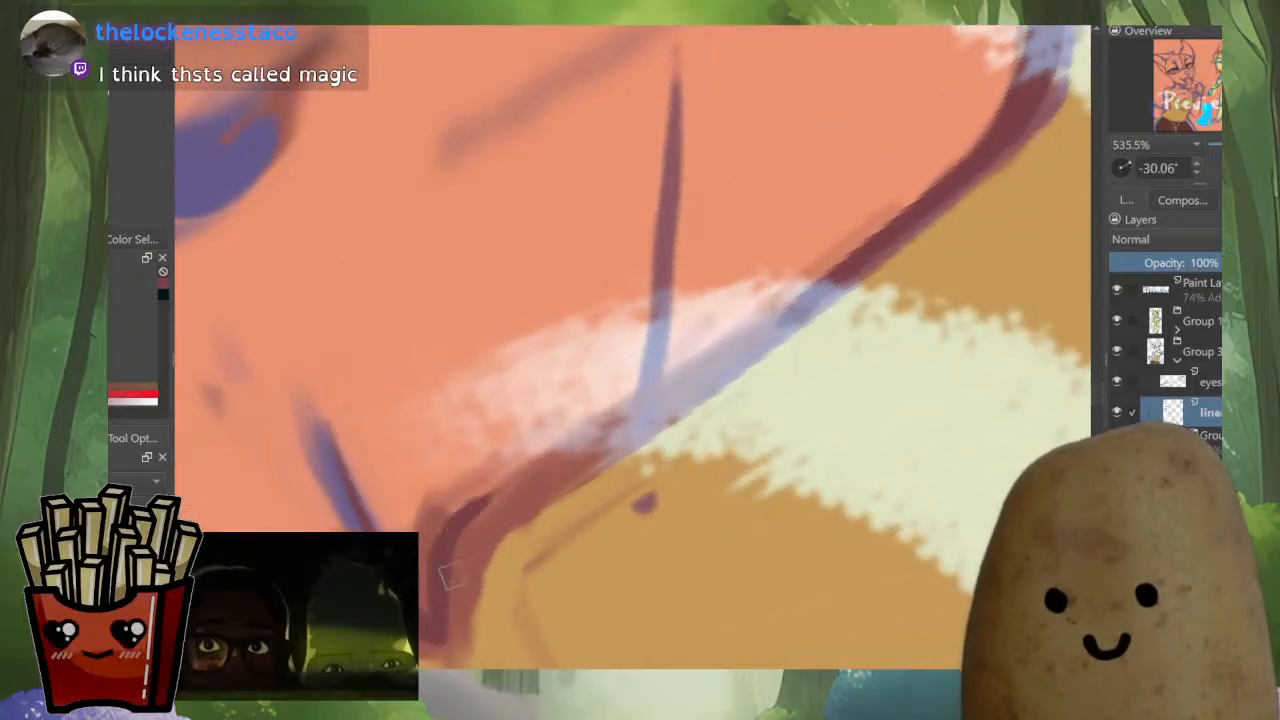
mouse_move(478, 515)
left_mouse_down()
mouse_move(779, 329)
mouse_move(871, 251)
left_mouse_up()
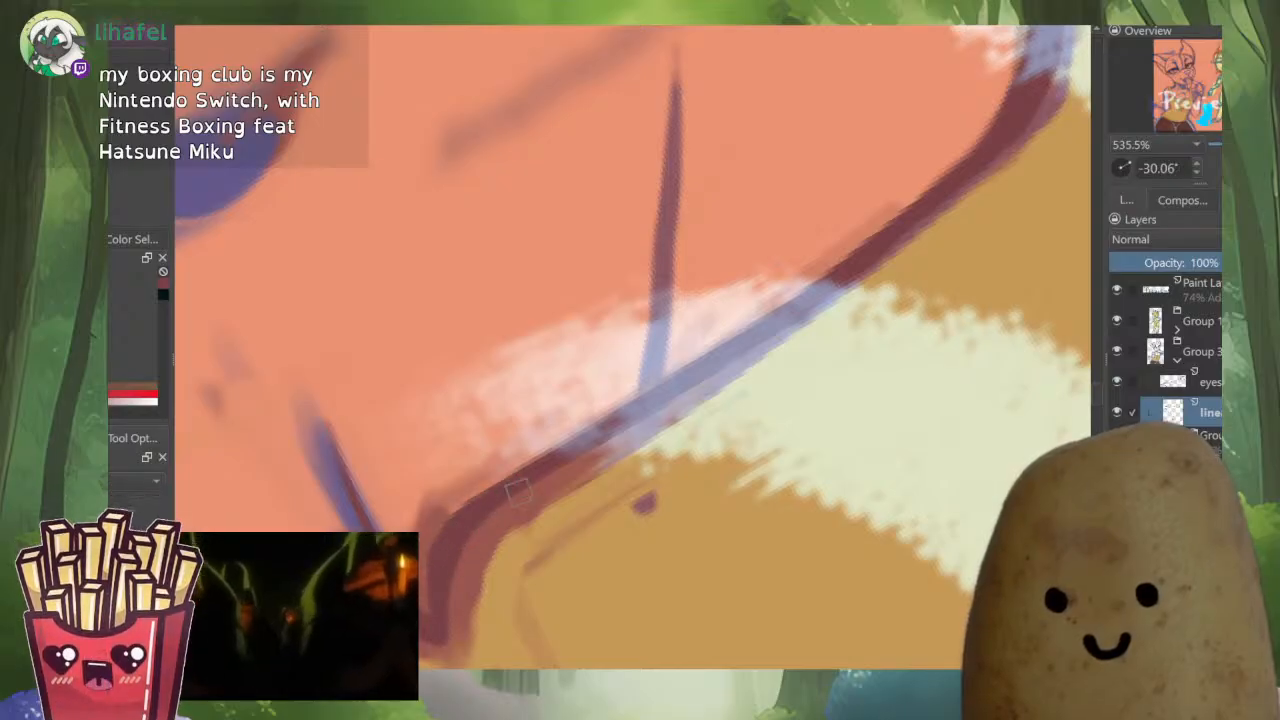
left_click_drag(640, 377, 640, 480)
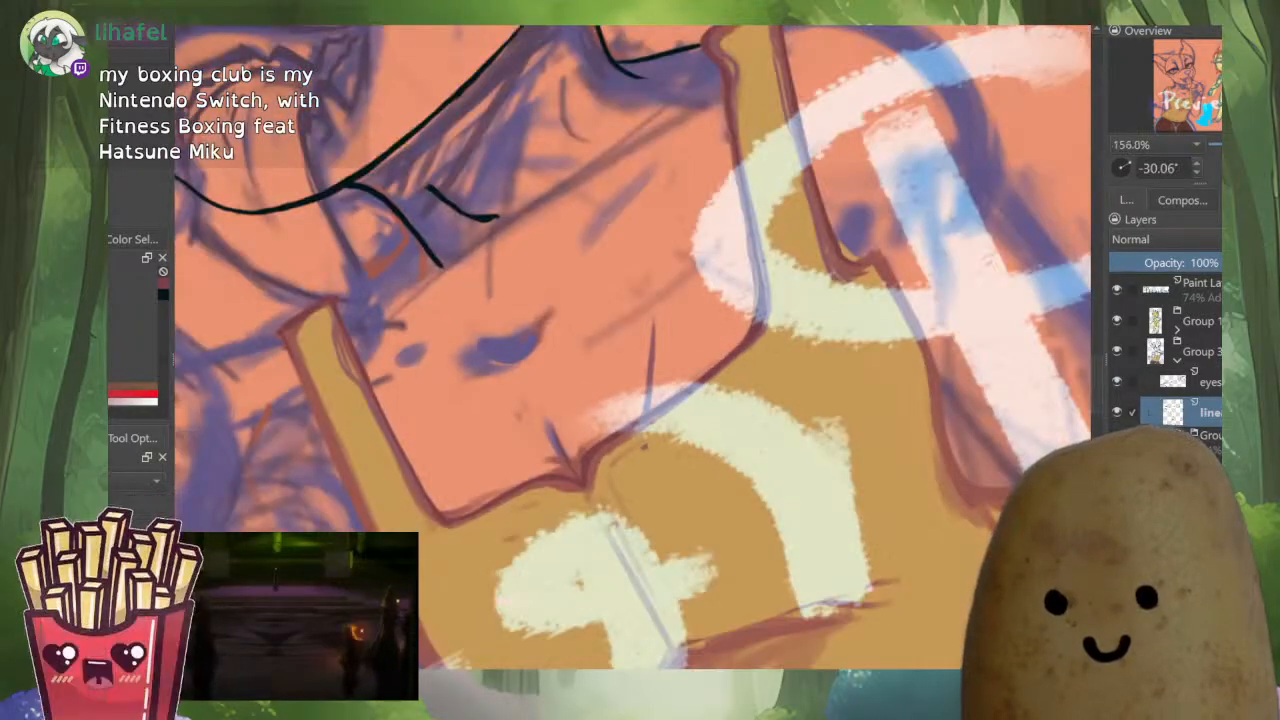
Ink the upper part of the second strap's outer edge, starting at its top corner.
left_click_drag(720, 320, 735, 390)
left_click_drag(800, 415, 800, 500)
left_click_drag(760, 400, 753, 416)
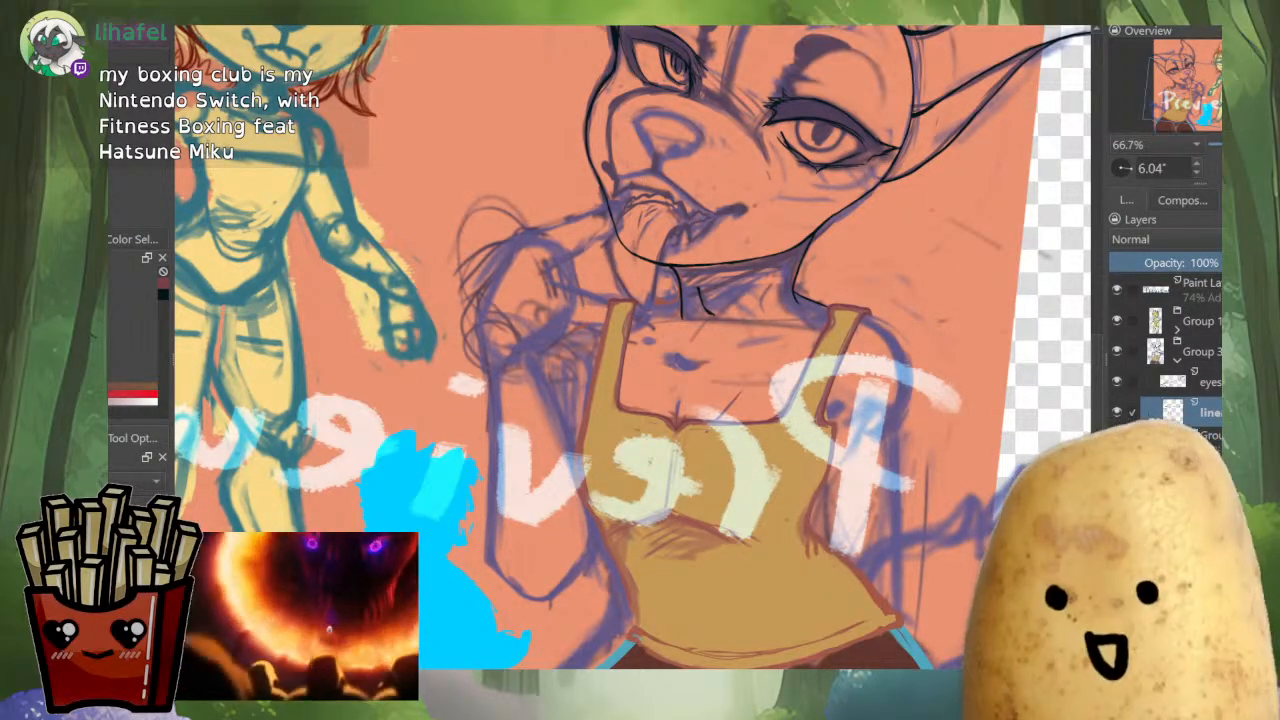
scroll(740, 470, "up", 2)
left_click_drag(472, 176, 606, 260)
scroll(606, 260, "up", 4)
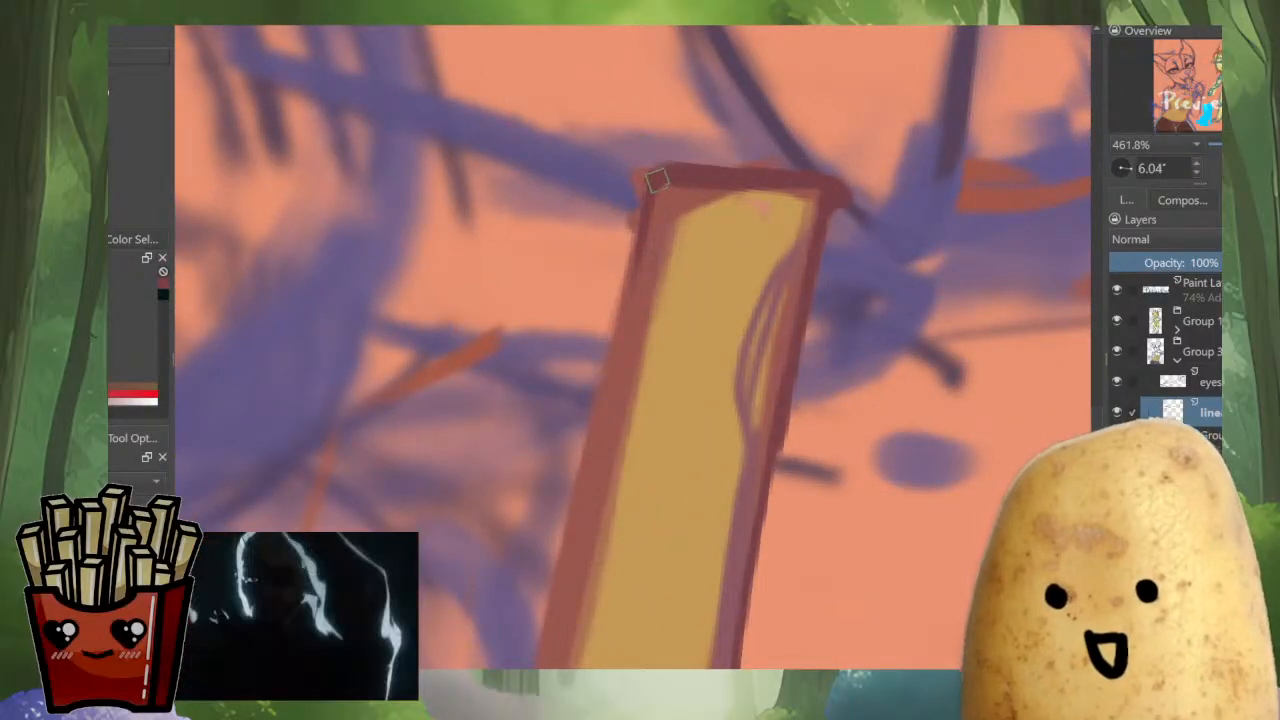
left_click_drag(652, 200, 582, 530)
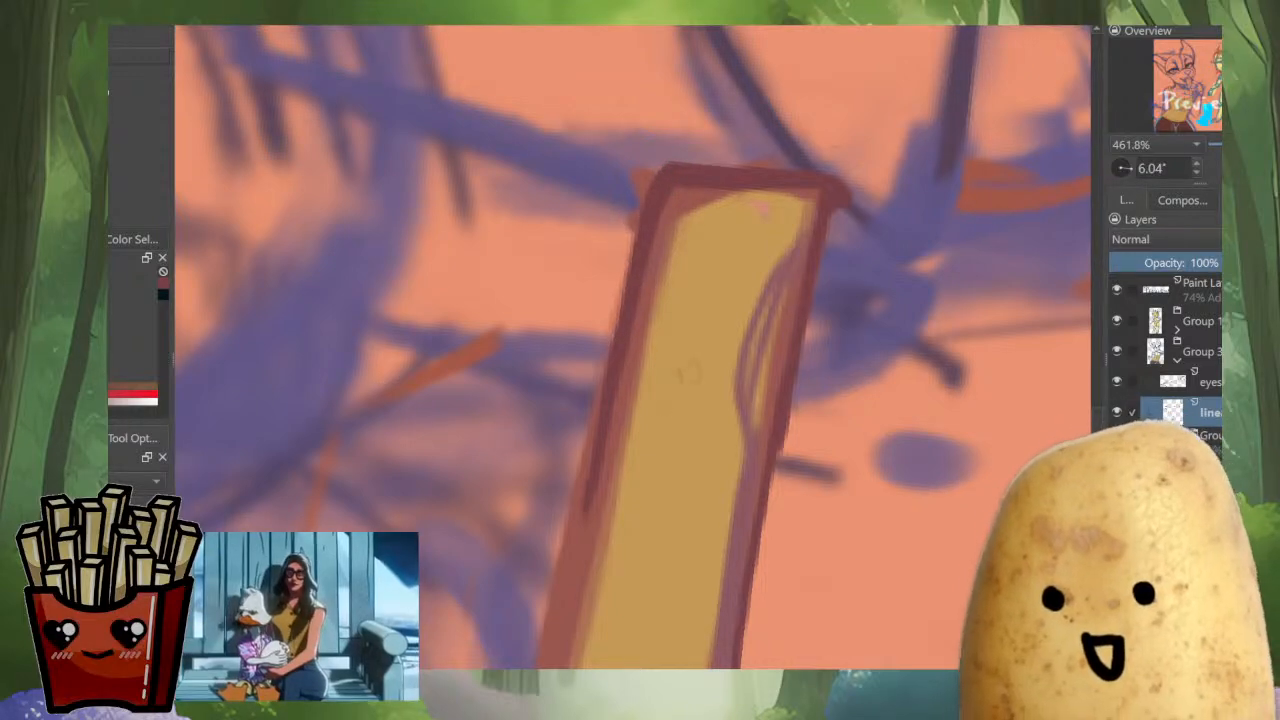
Extend the second strap's outer edge in dark red along the sketch down to the armpit.
scroll(700, 396, "down", 3)
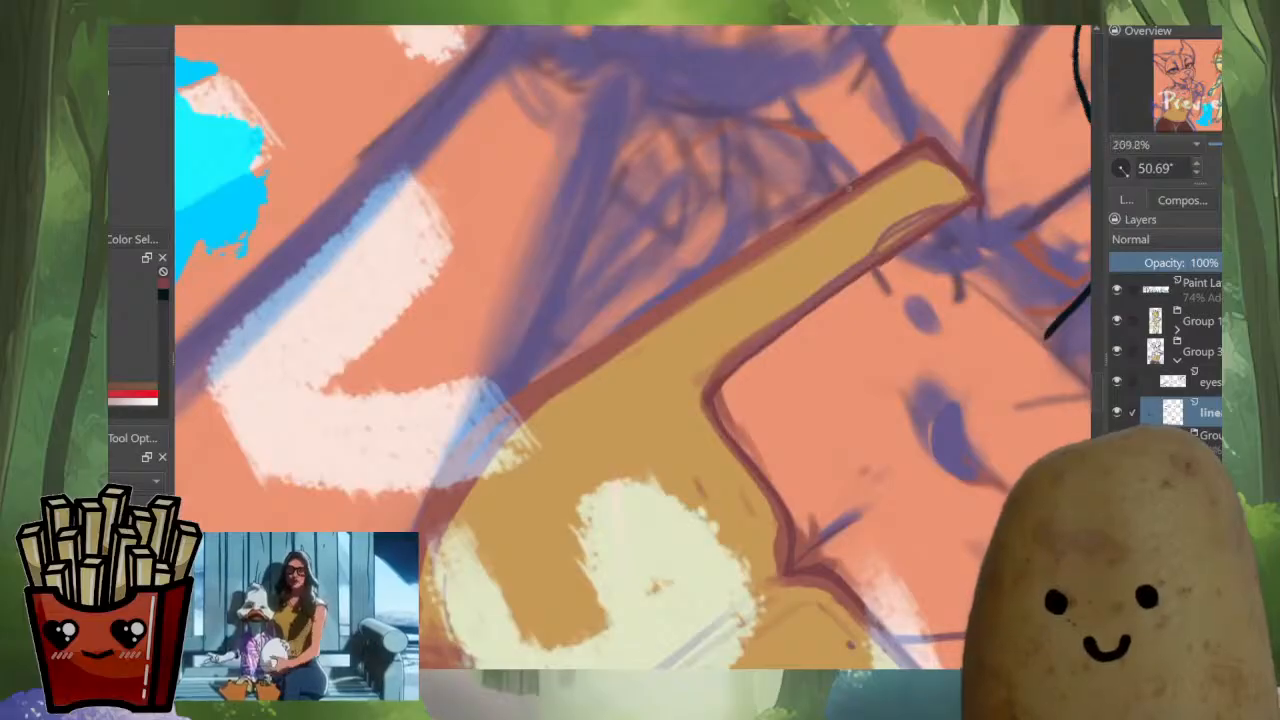
scroll(632, 348, "up", 2)
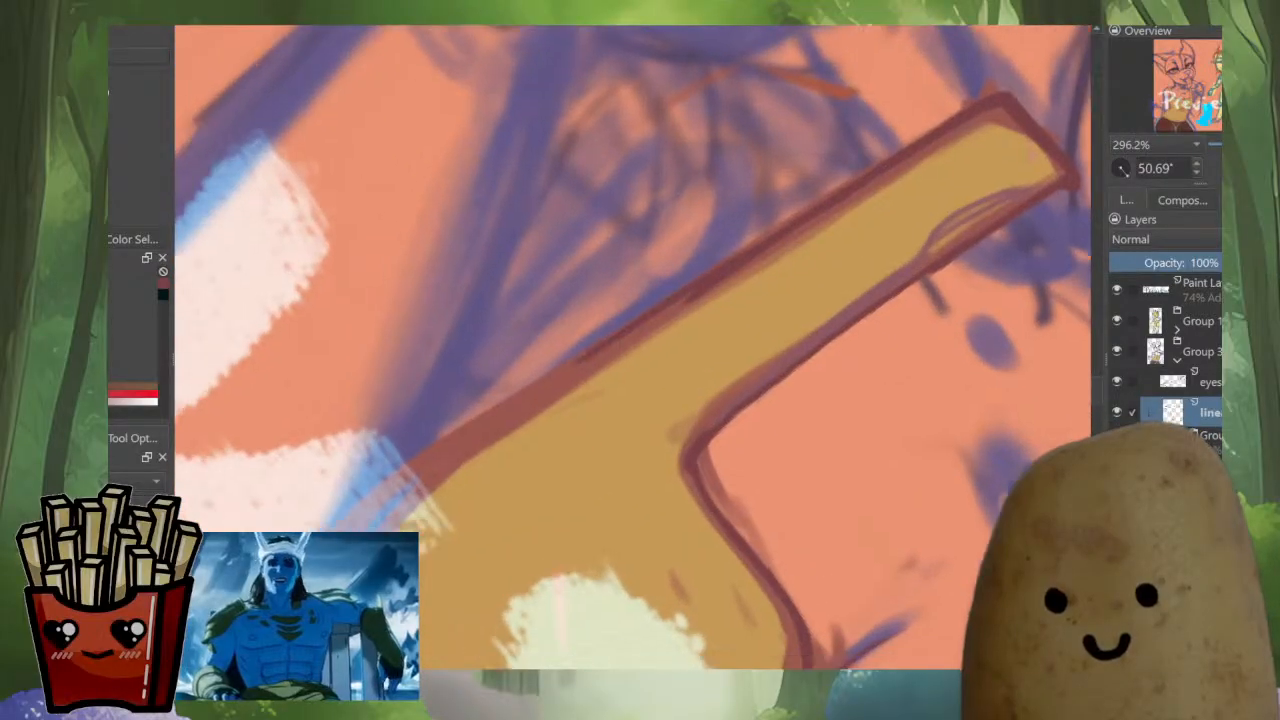
mouse_move(859, 188)
left_mouse_down()
mouse_move(907, 161)
mouse_move(742, 265)
left_mouse_up()
left_click_drag(893, 170, 555, 383)
left_click_drag(698, 288, 828, 198)
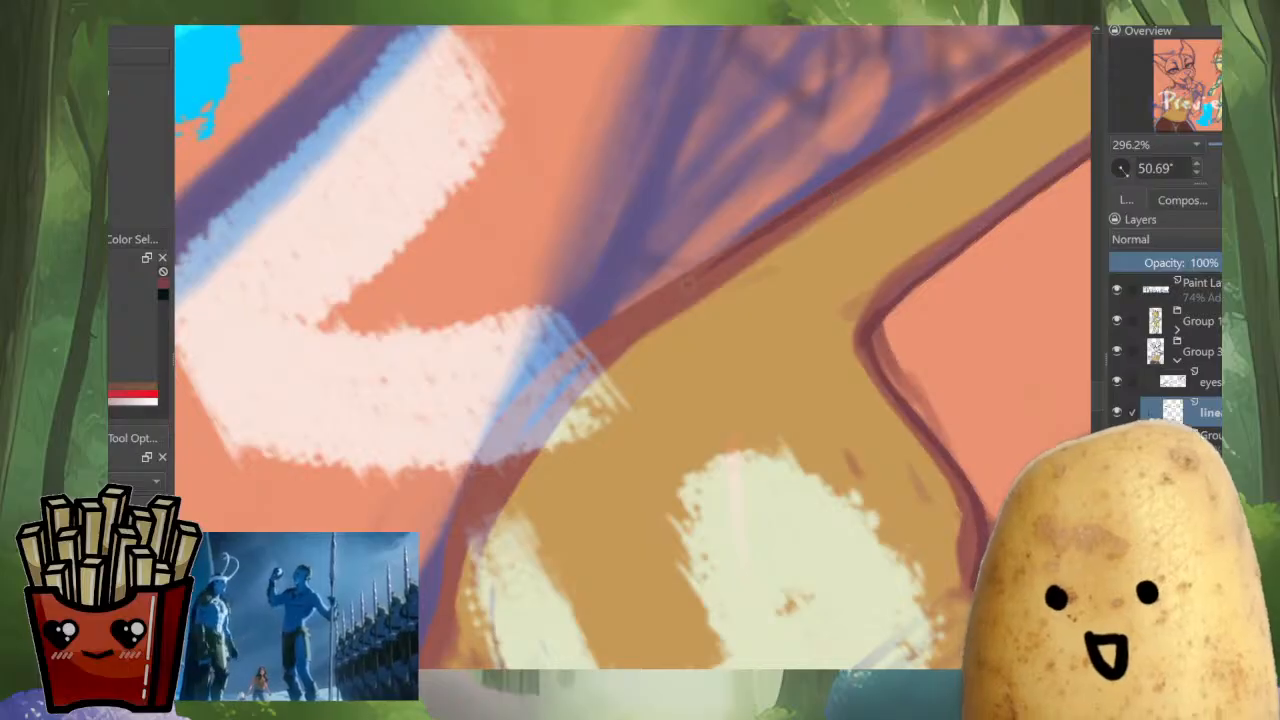
left_click_drag(710, 269, 590, 345)
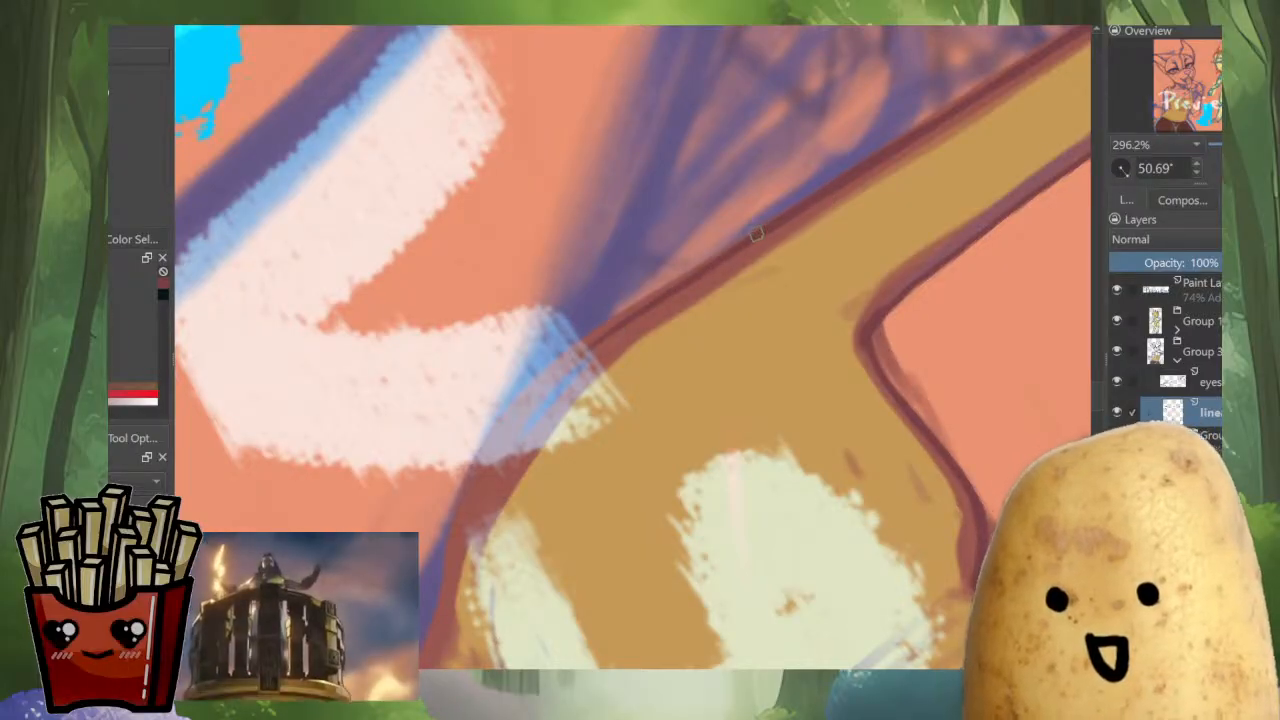
Ink the tank top's side contour from the armpit down along the outside of the bust.
left_click_drag(782, 239, 782, 400, "ctrl")
mouse_move(669, 425)
left_mouse_down("ctrl")
mouse_move(669, 300)
mouse_move(665, 420)
mouse_move(640, 395)
left_mouse_up("ctrl")
left_click_drag(611, 399, 589, 449)
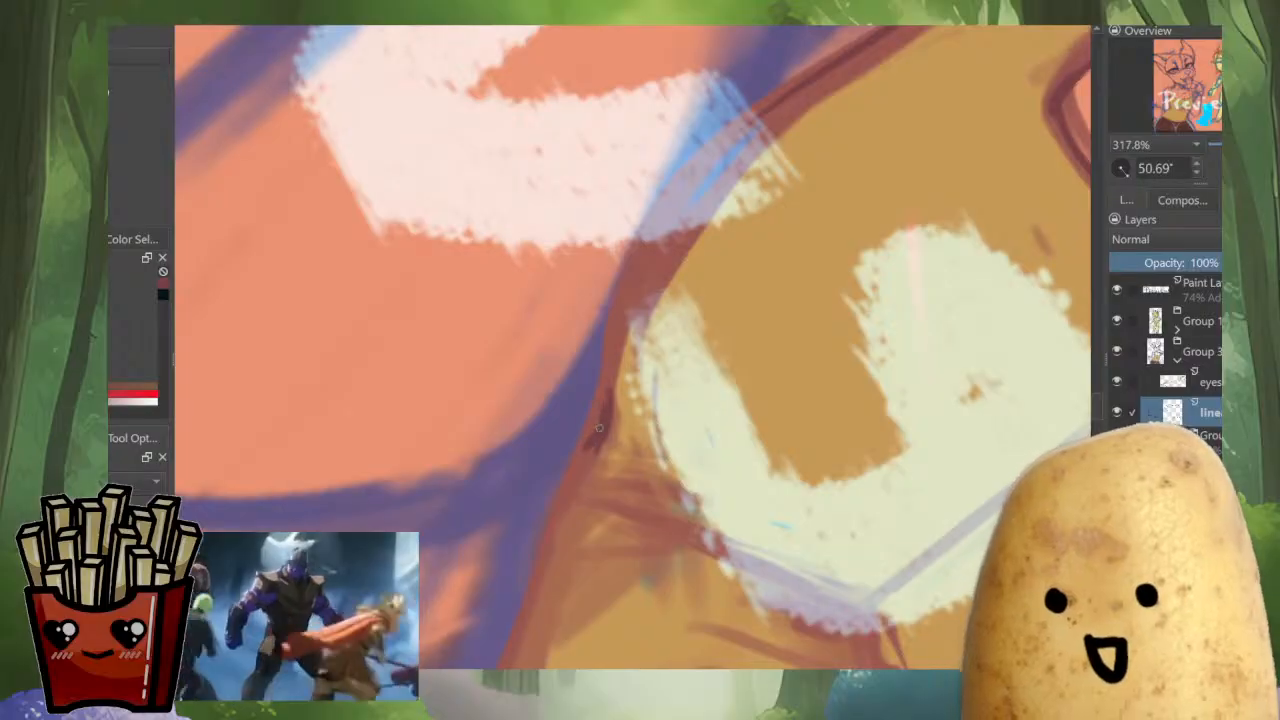
mouse_move(604, 374)
left_mouse_down()
mouse_move(601, 412)
mouse_move(553, 507)
left_mouse_up()
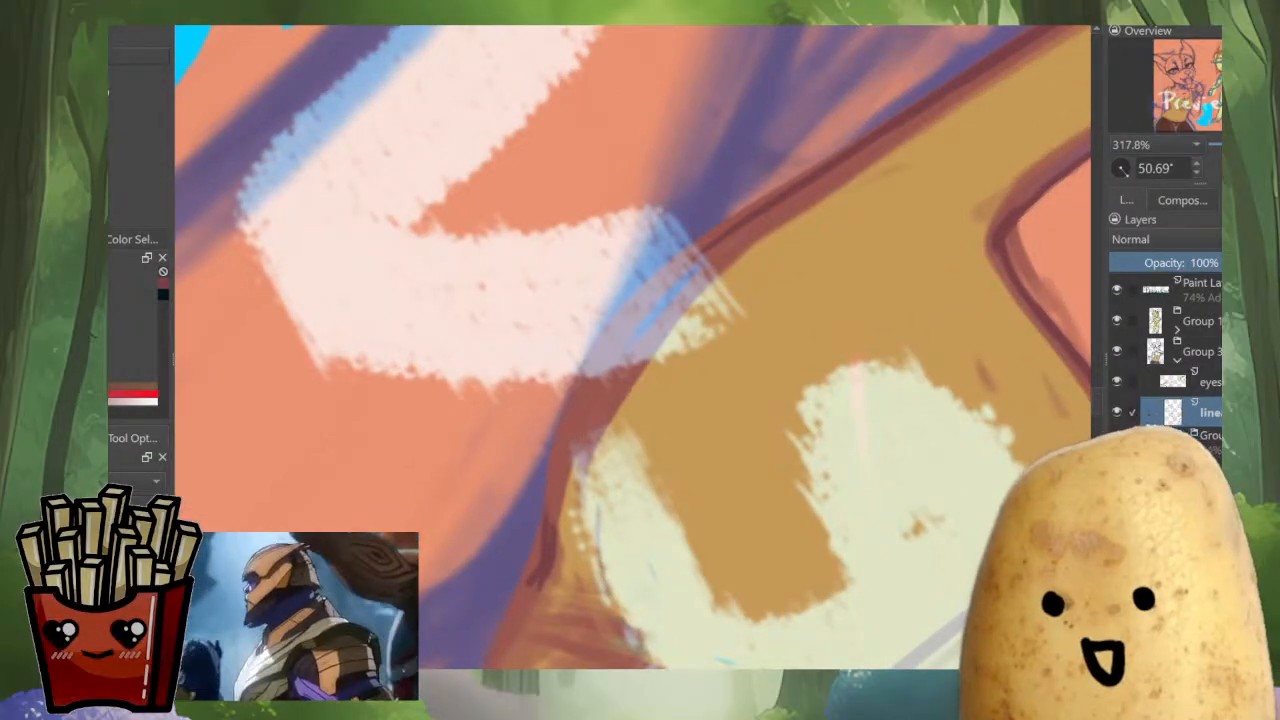
left_click_drag(575, 433, 409, 479)
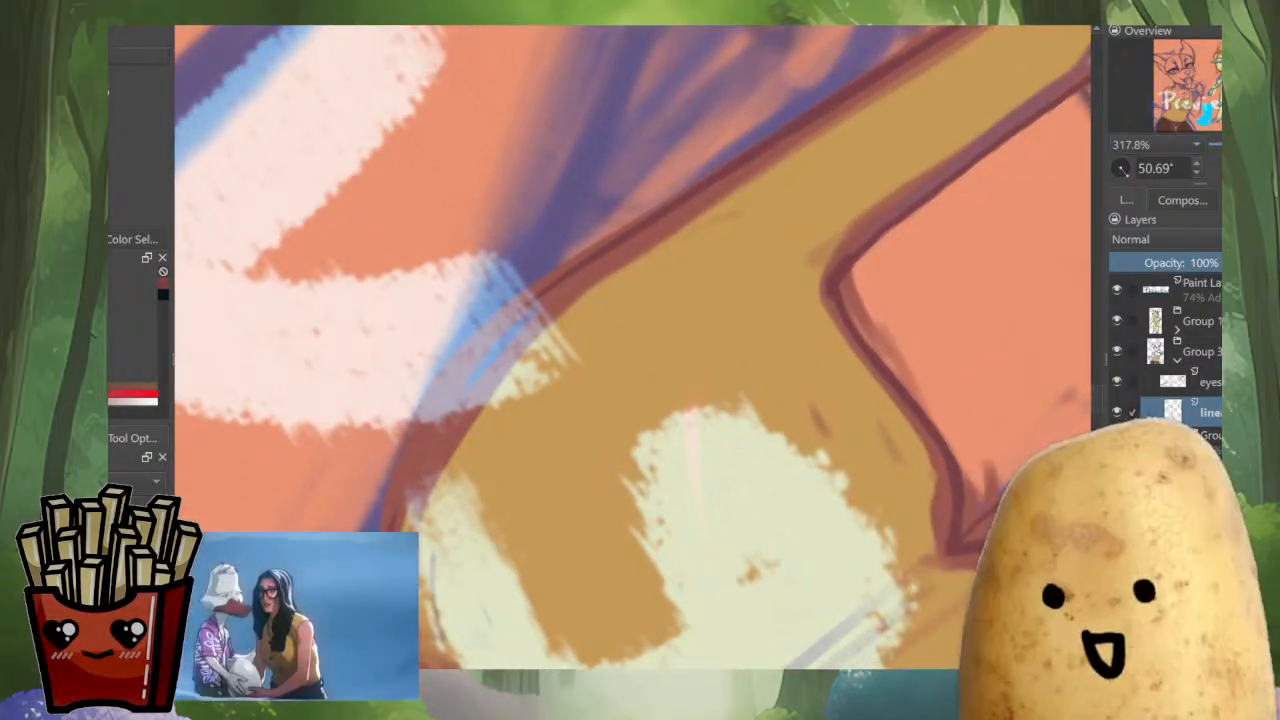
left_click_drag(404, 510, 542, 296)
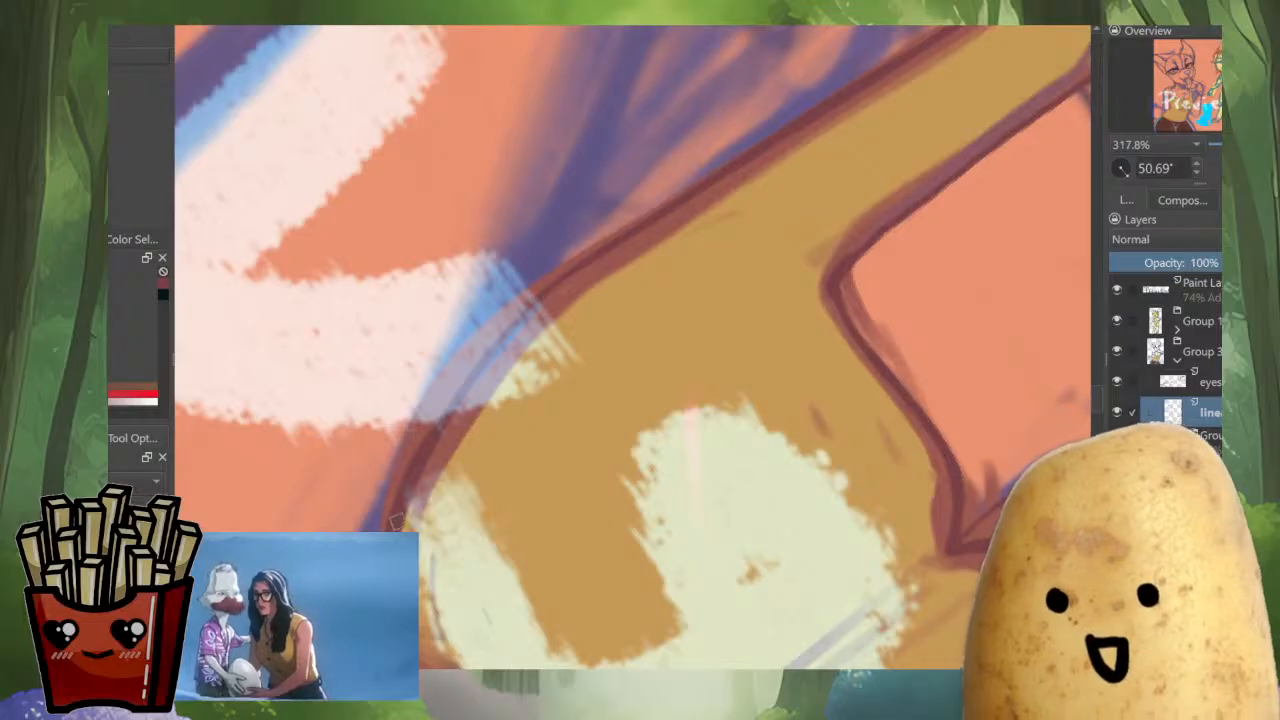
key("ctrl+z")
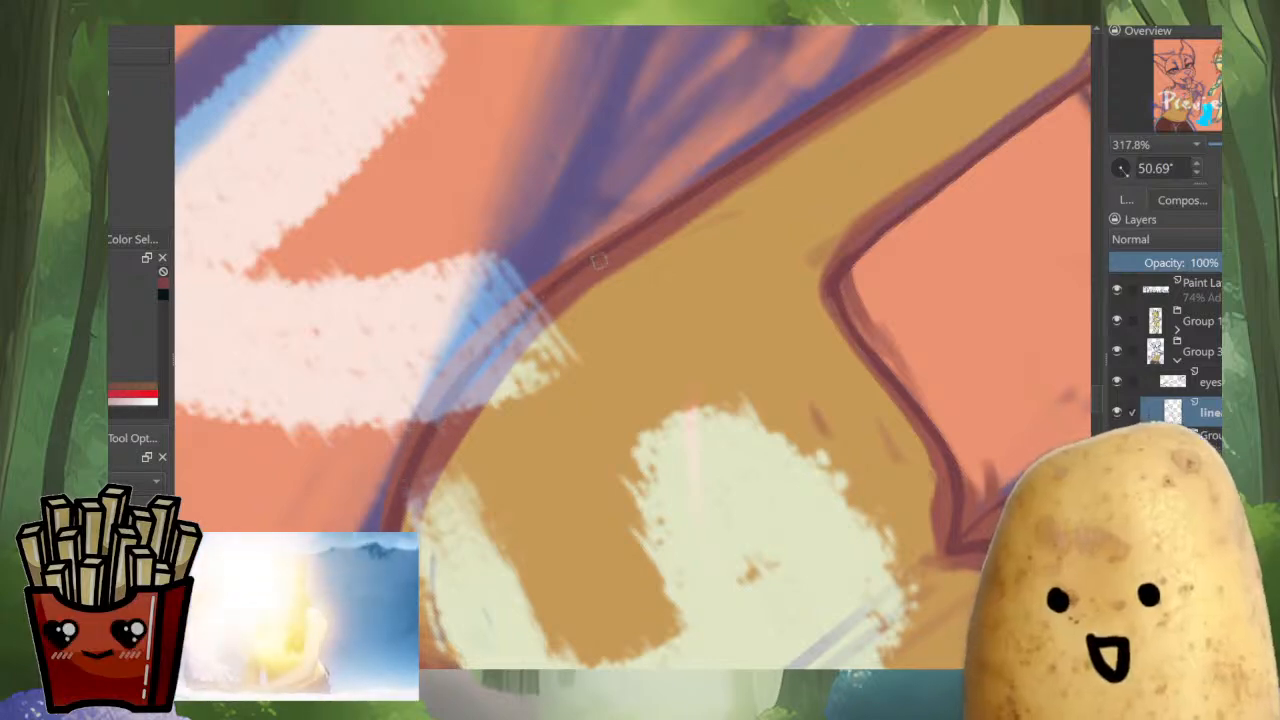
scroll(690, 226, "down", 3)
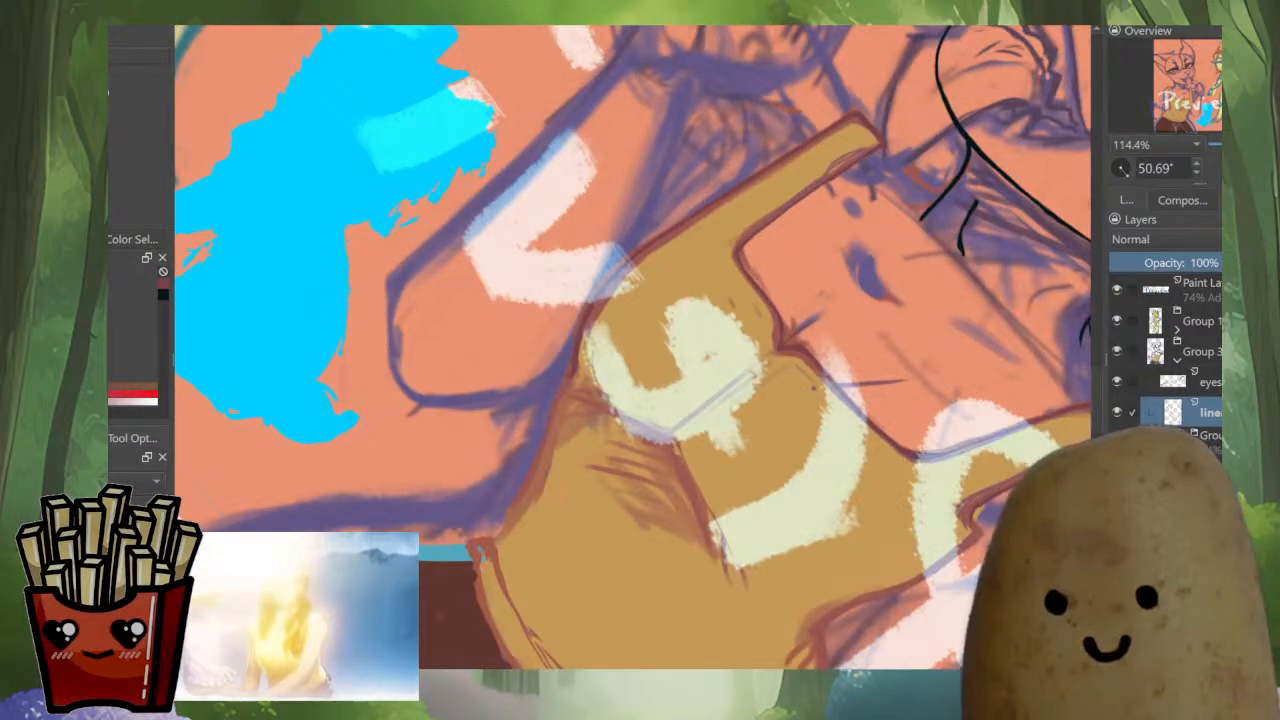
scroll(686, 637, "up", 2)
left_click_drag(814, 387, 722, 225)
scroll(625, 241, "up", 5)
scroll(693, 206, "down", 5)
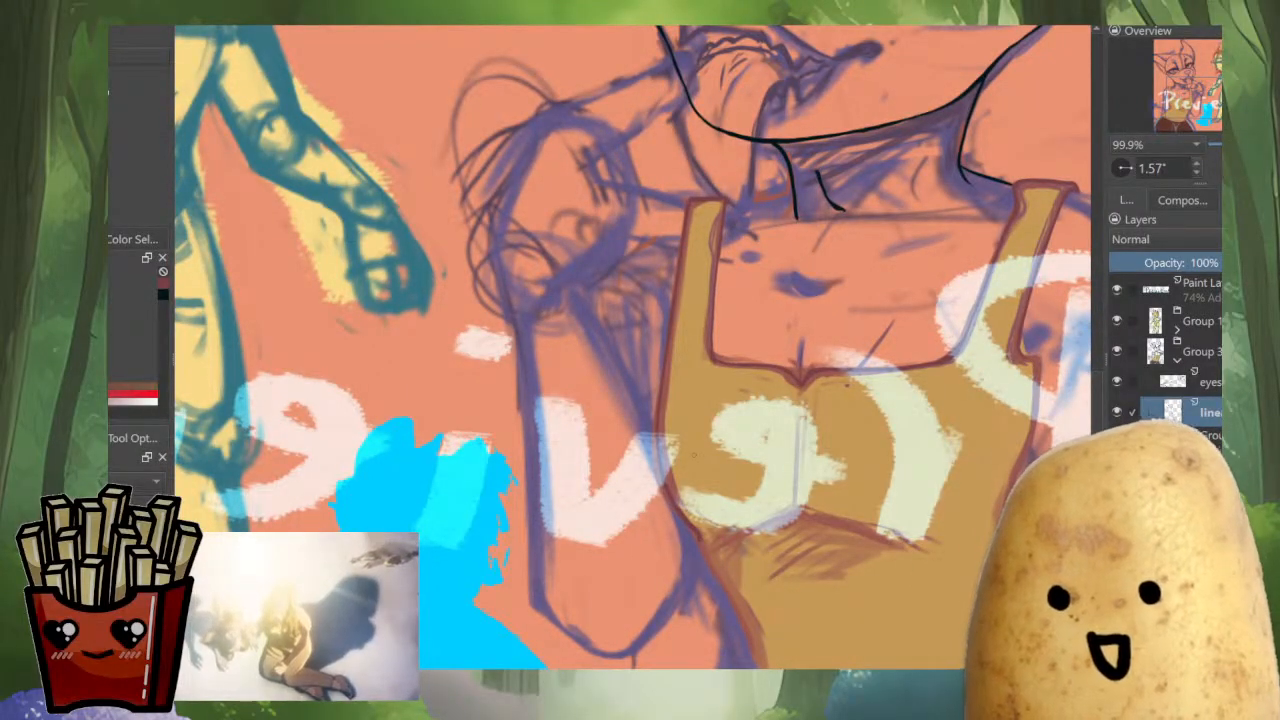
Extend the tank top's dark red side contour from beneath the bust towards the waist, checking the drawing mirrored.
left_click_drag(650, 430, 720, 300)
left_click_drag(720, 250, 757, 309)
left_click_drag(757, 309, 757, 222)
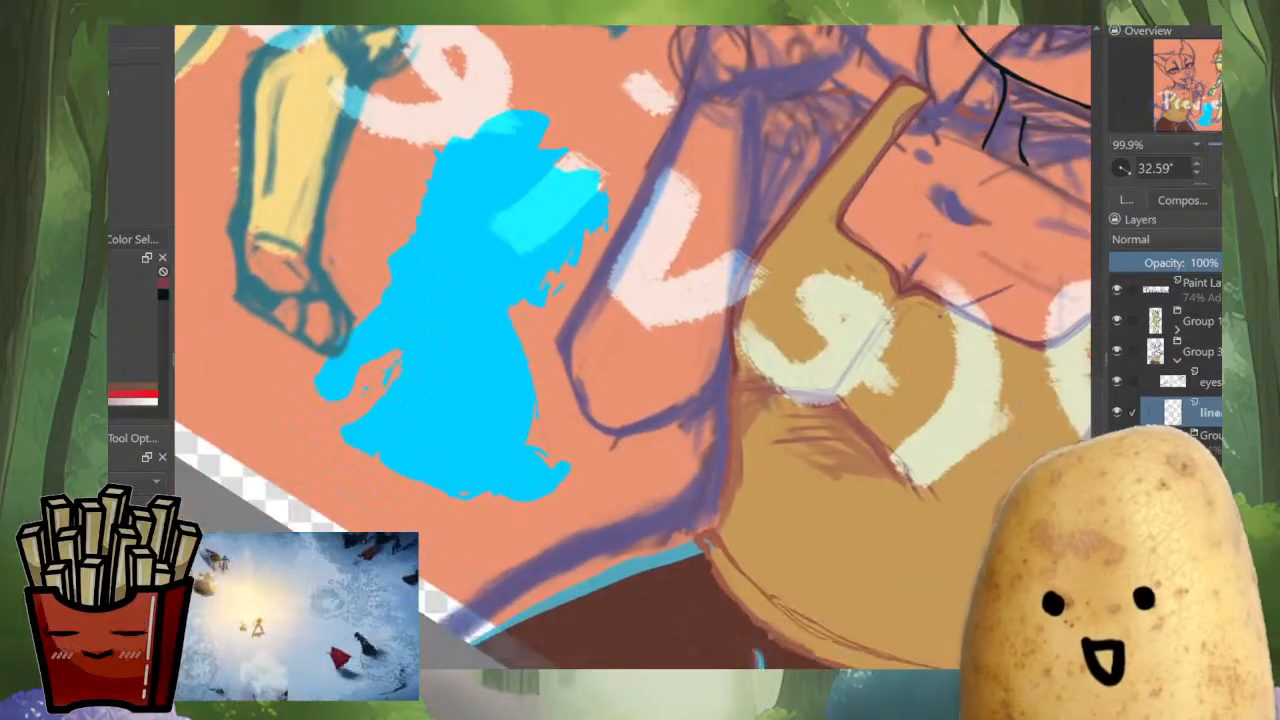
left_click_drag(719, 330, 719, 130)
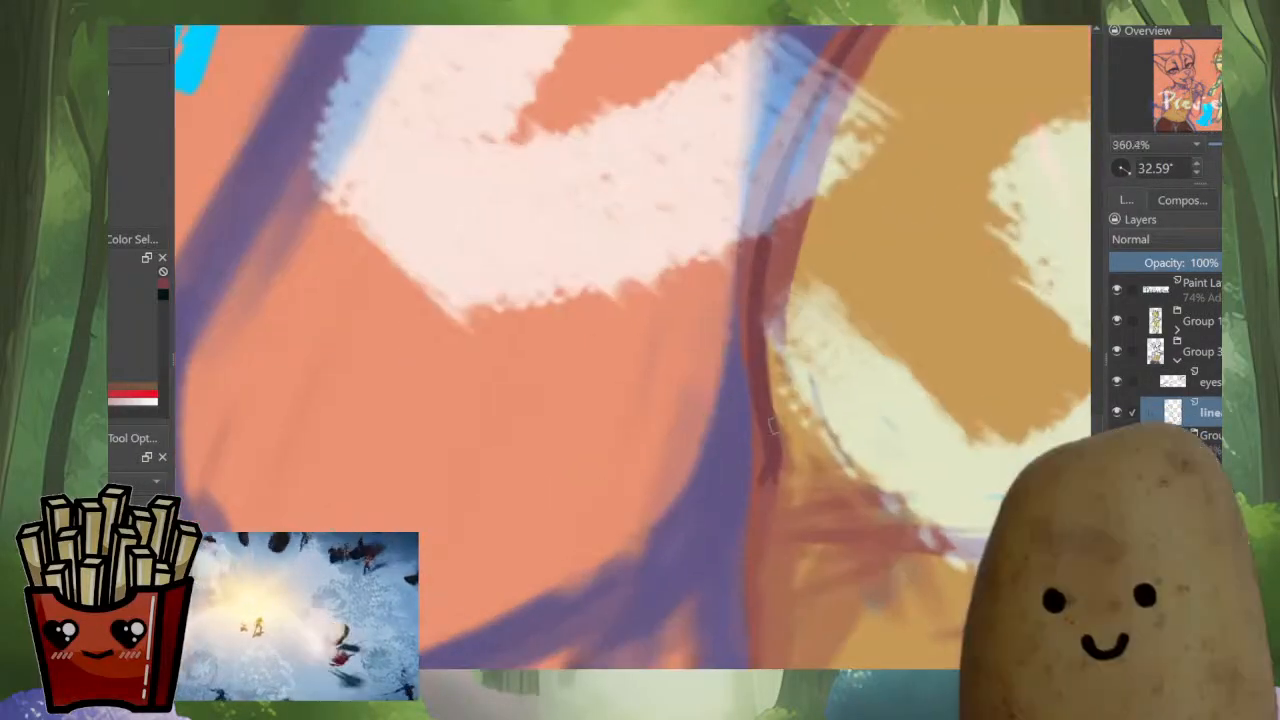
left_click_drag(771, 425, 698, 262)
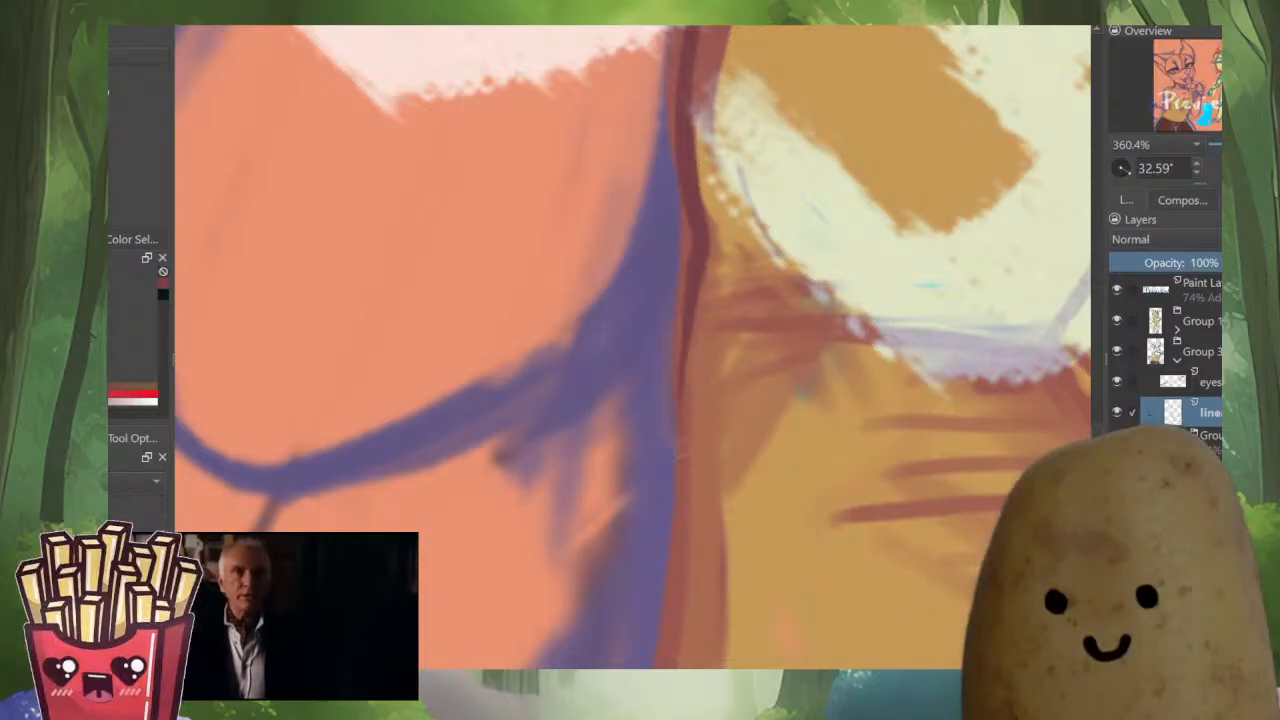
left_click_drag(739, 342, 723, 295)
key("m")
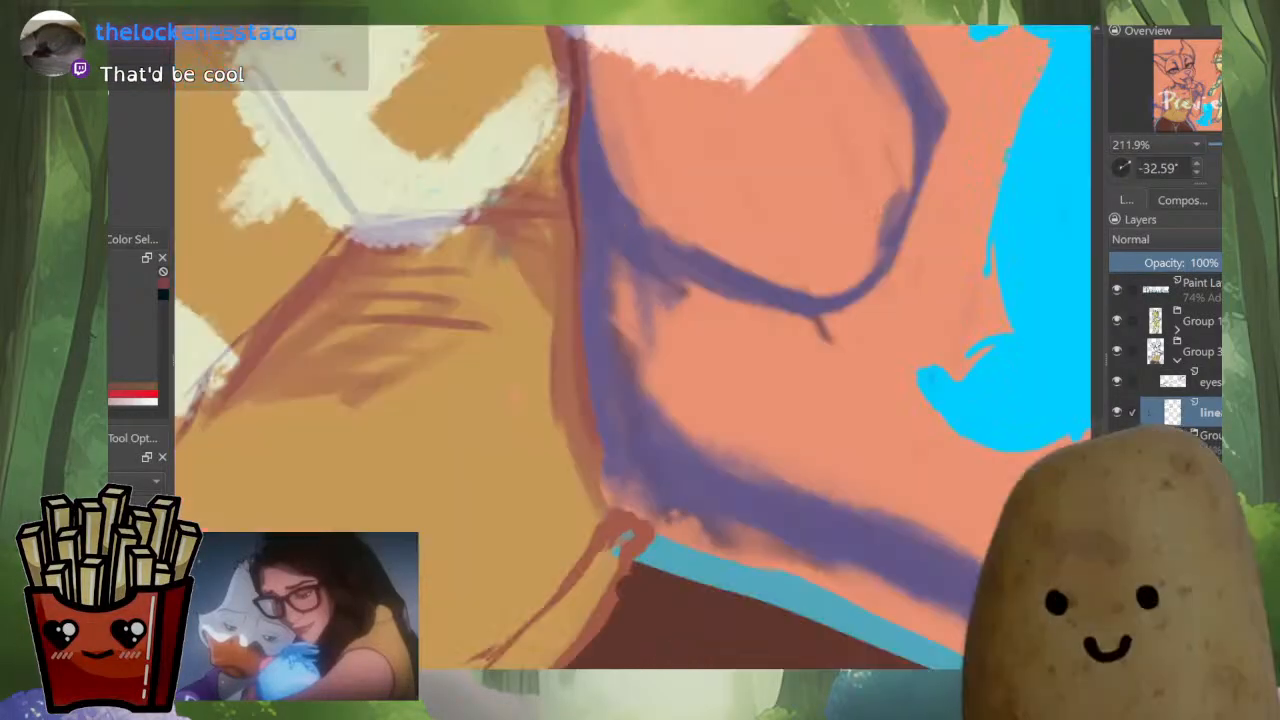
left_click_drag(802, 400, 802, 560)
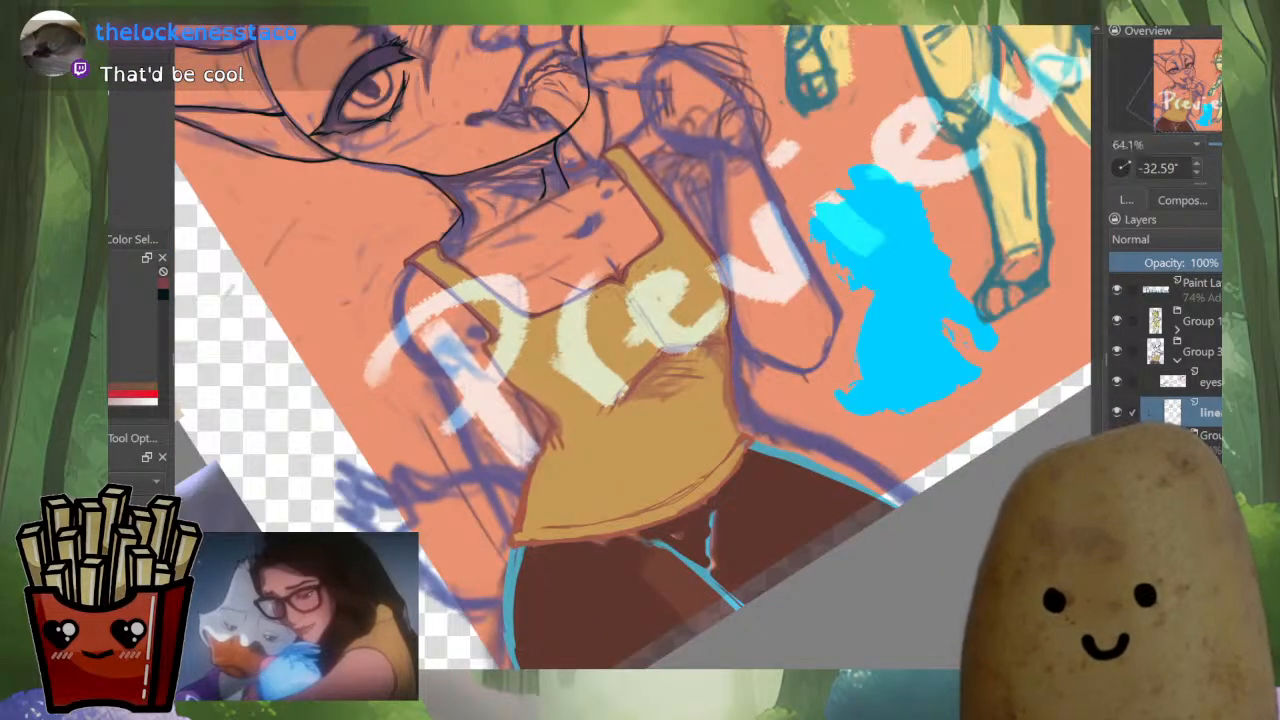
key("m")
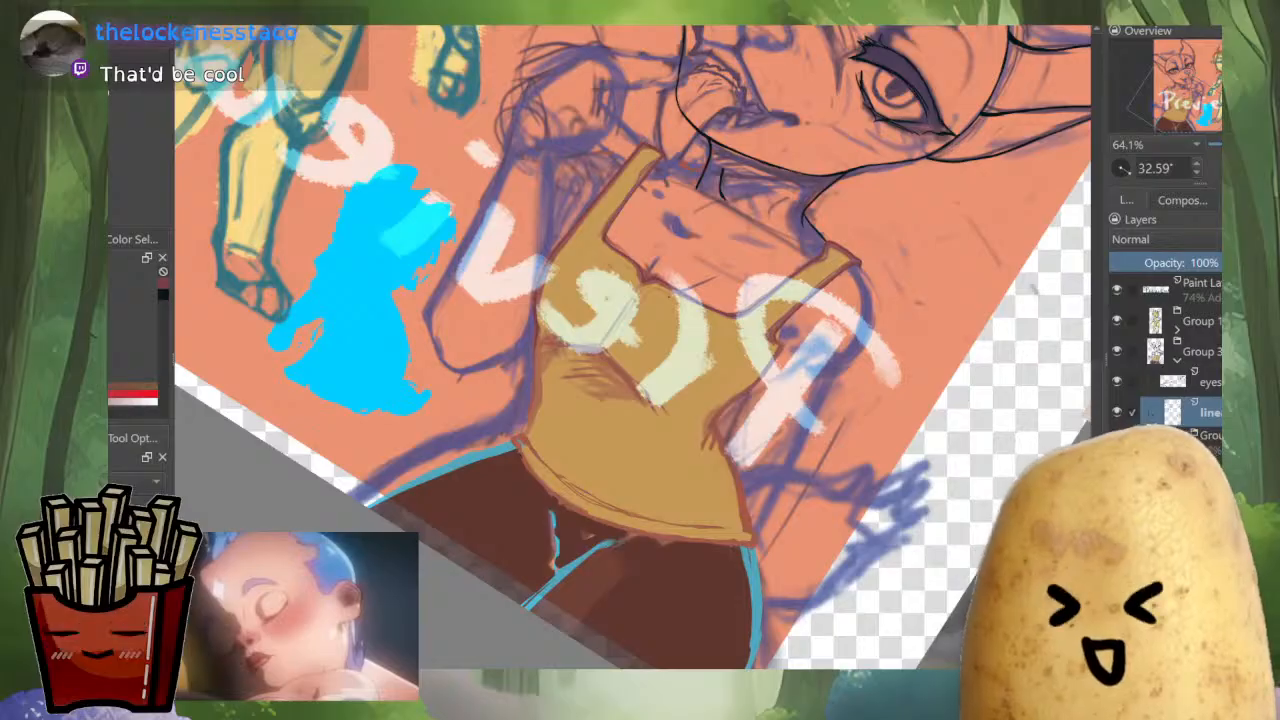
Ink the side contour along the waist down to the corner of the tank top's hem.
left_click_drag(523, 377, 762, 200)
left_click_drag(620, 340, 691, 355)
left_click_drag(780, 346, 774, 305)
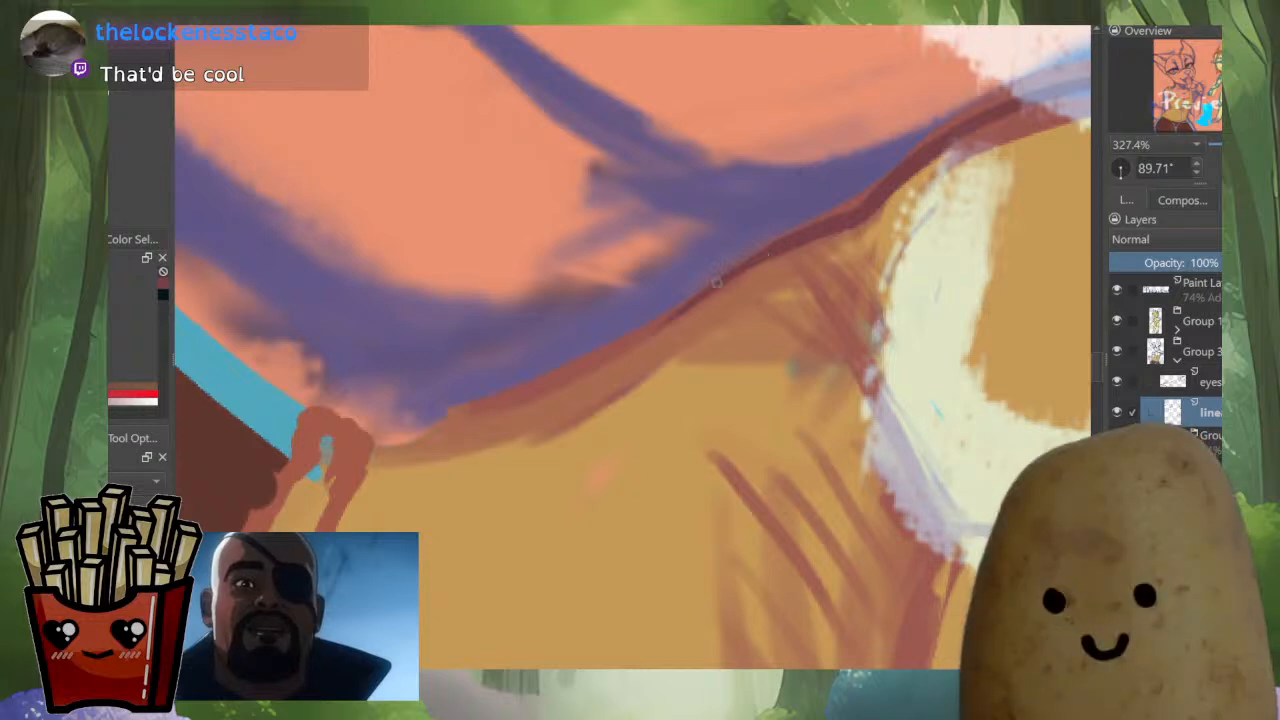
mouse_move(792, 238)
left_mouse_down()
mouse_move(550, 370)
mouse_move(365, 445)
mouse_move(663, 585)
mouse_move(765, 523)
left_mouse_up()
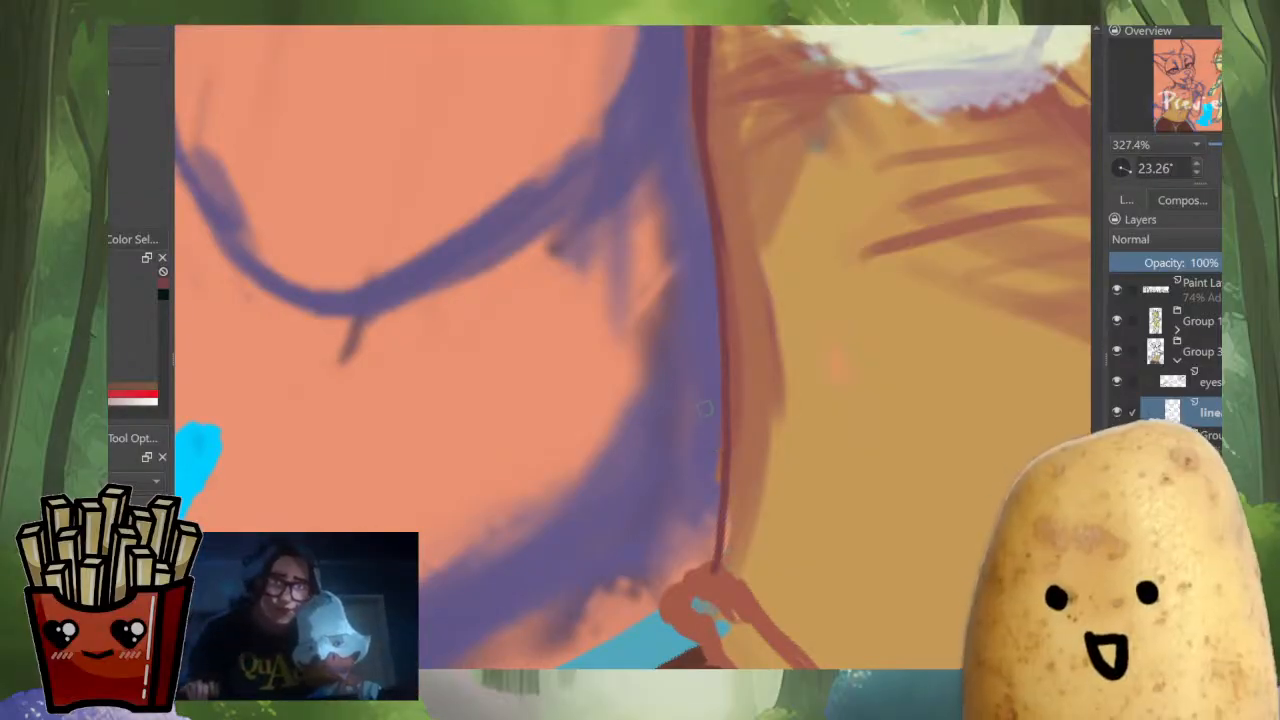
Thicken the inked side contour between the bust fold and the hem corner.
left_click_drag(738, 409, 608, 466)
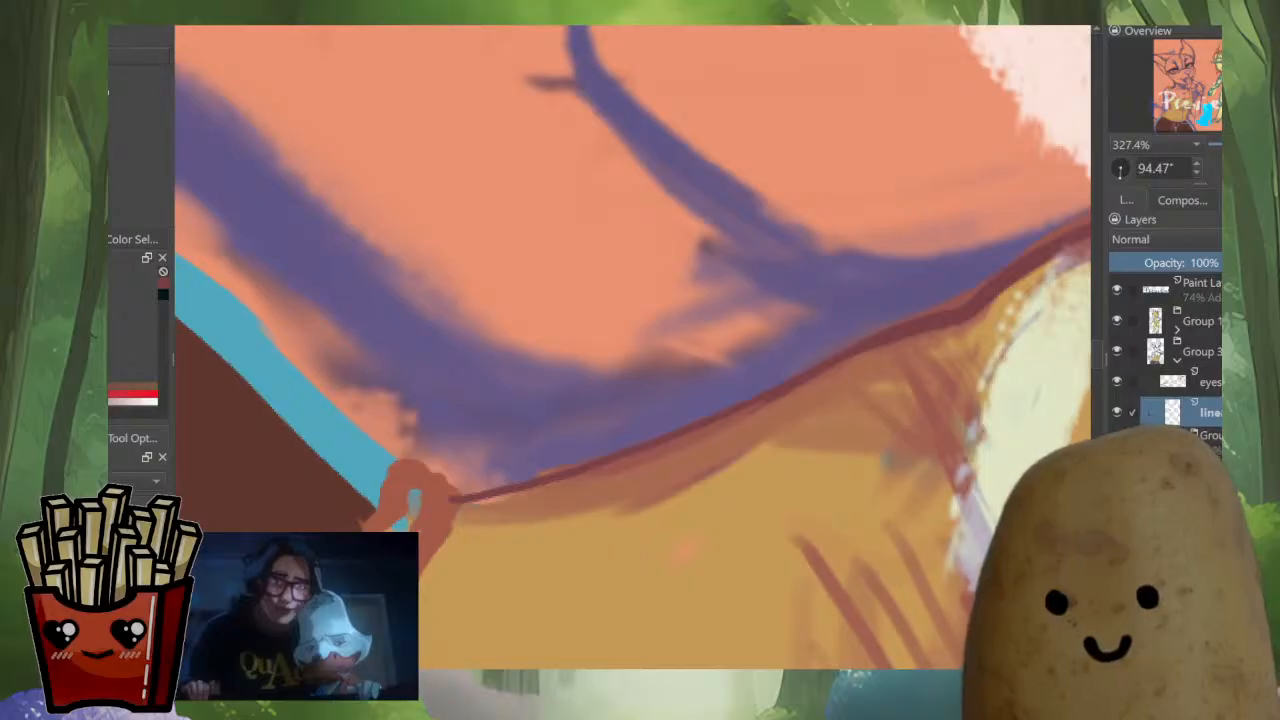
scroll(600, 566, "up", 1)
left_click_drag(600, 566, 639, 566)
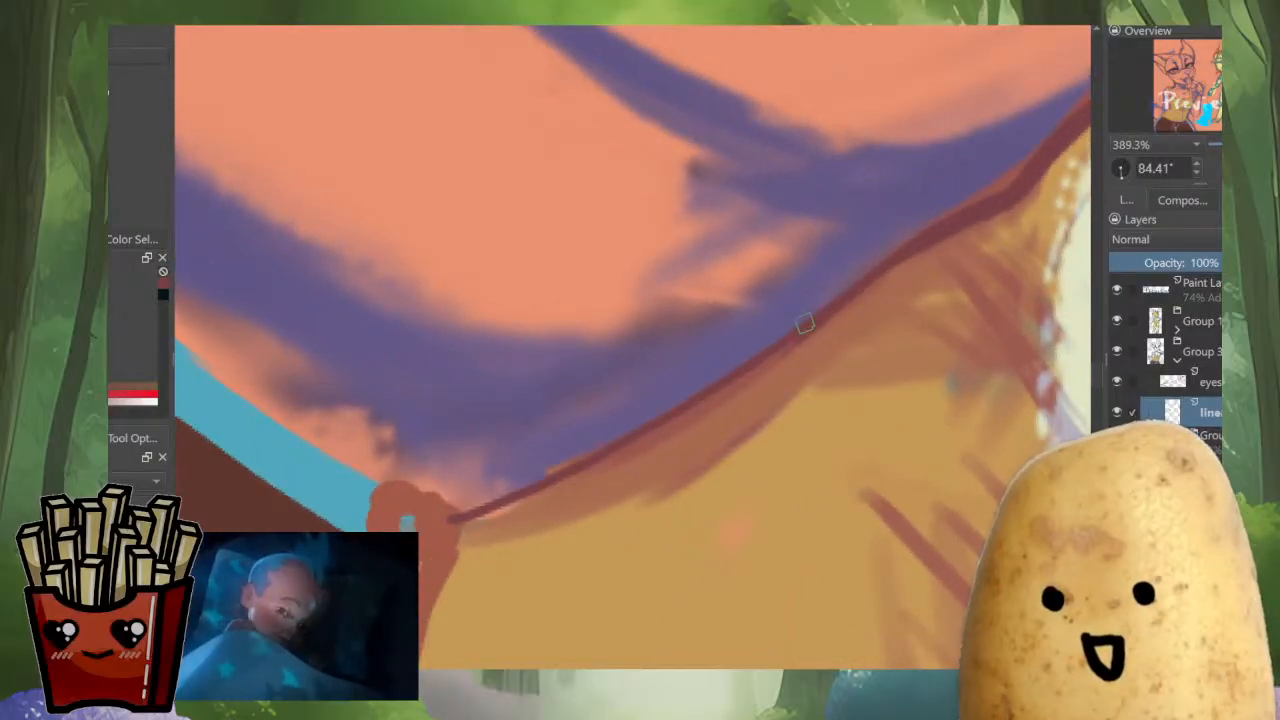
left_click_drag(560, 450, 669, 346)
left_click_drag(513, 522, 810, 464)
scroll(751, 377, "down", 13)
scroll(725, 385, "up", 13)
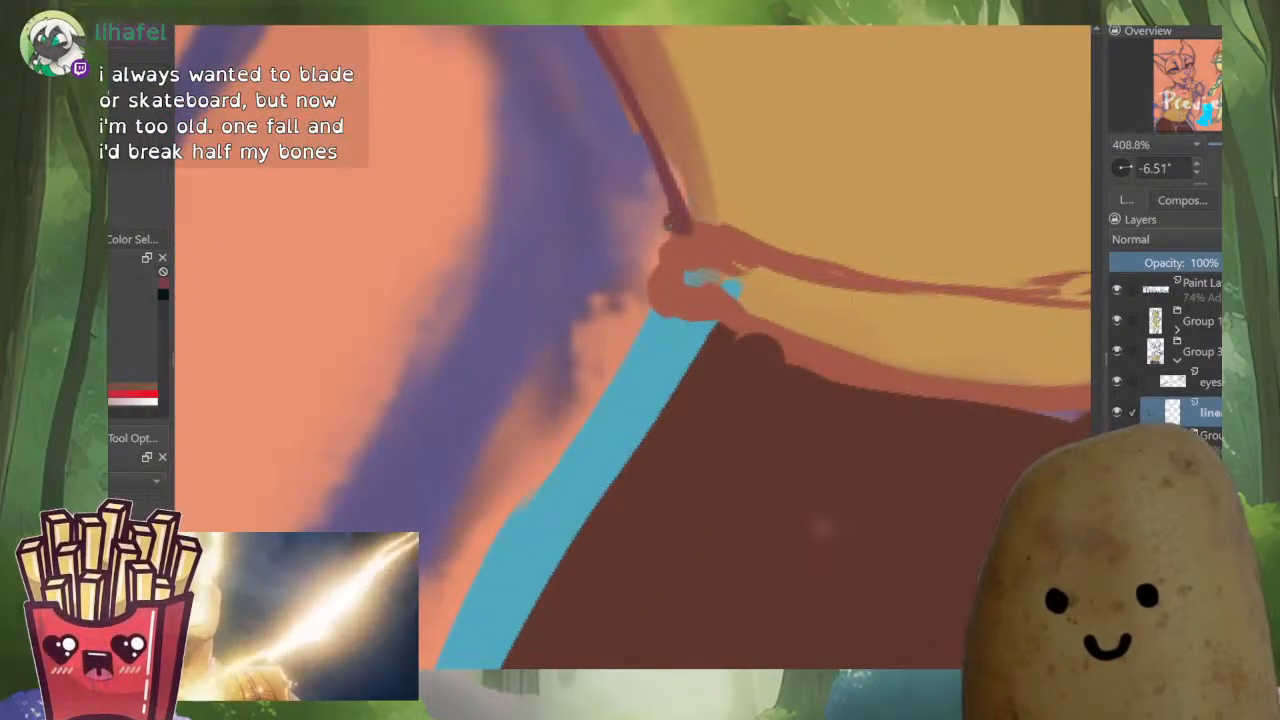
Ink the hem band's short end edge at the waist corner and begin its upper seam from there.
left_click_drag(682, 233, 650, 315)
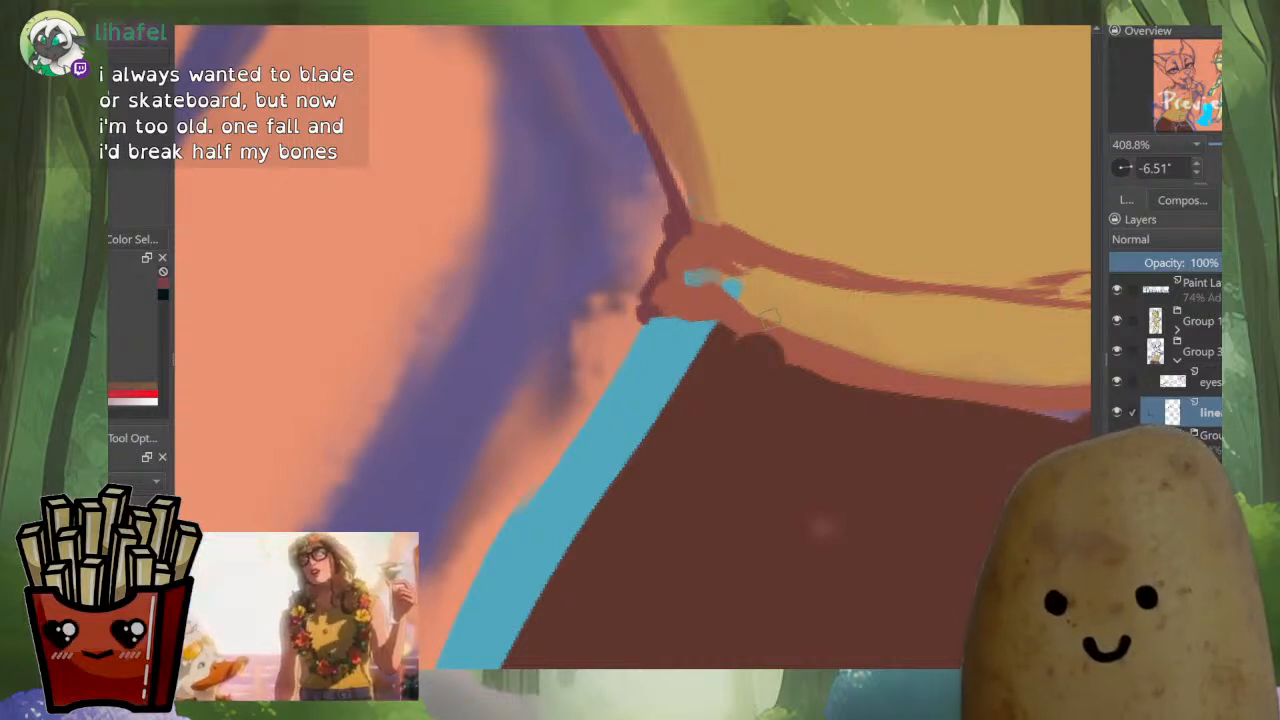
key("m")
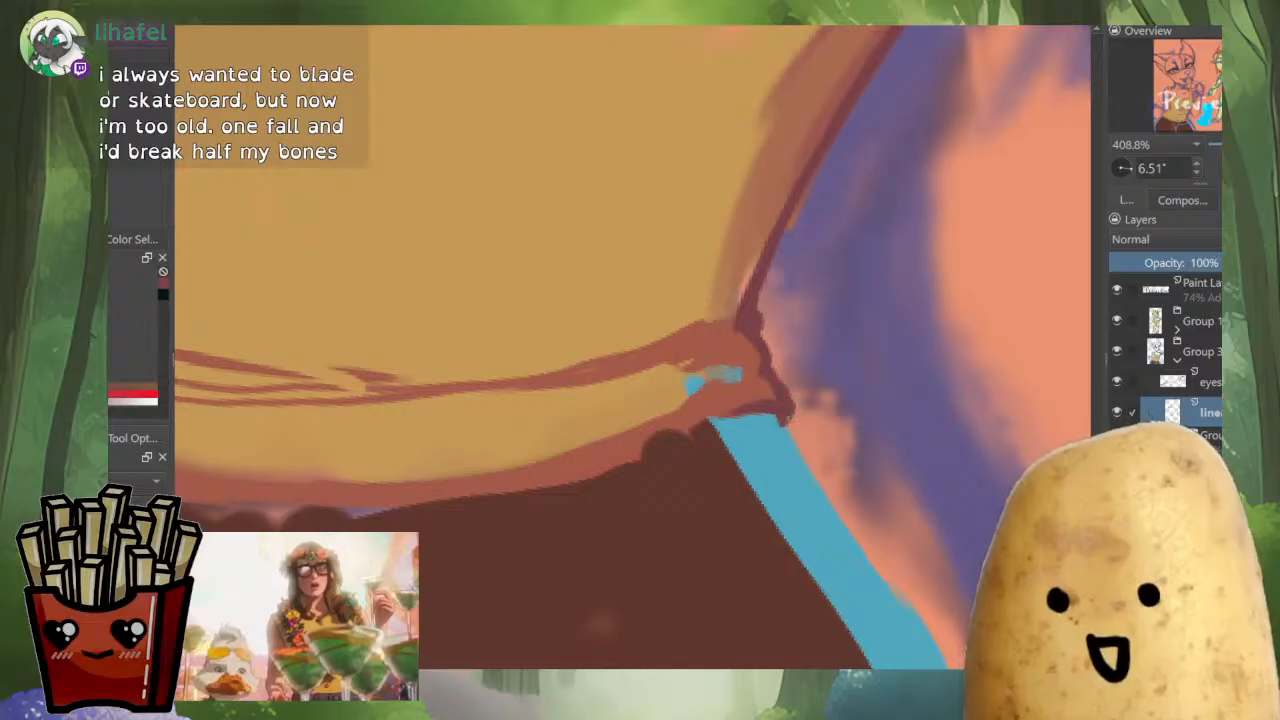
left_click_drag(655, 446, 761, 420, "shift")
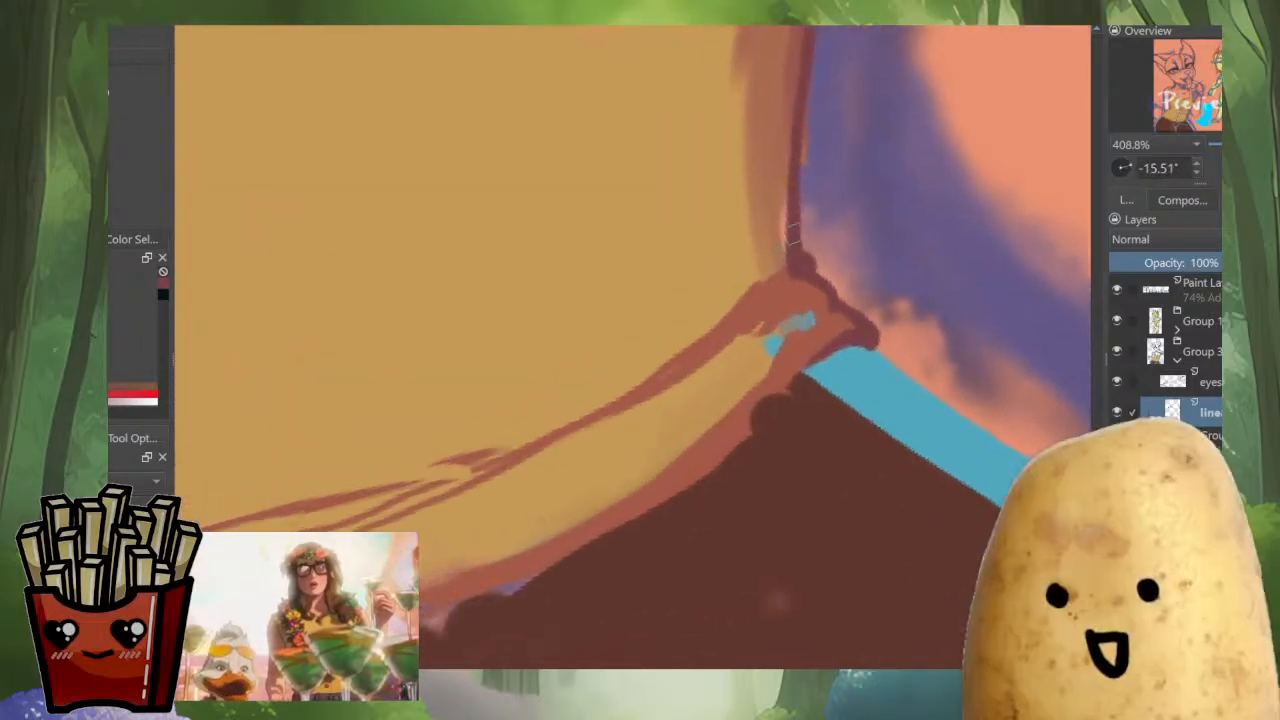
mouse_move(800, 260)
left_mouse_down()
mouse_move(736, 313)
mouse_move(806, 470)
left_mouse_up()
left_click_drag(773, 340, 800, 215, "ctrl")
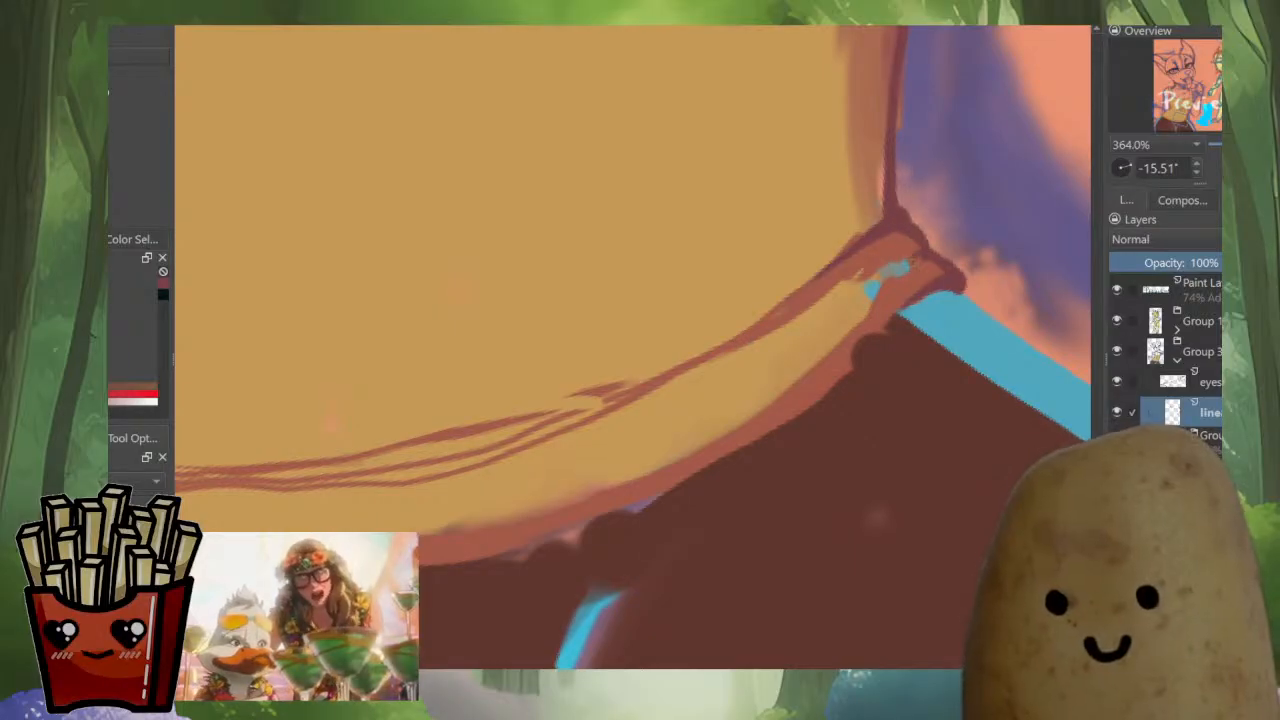
left_click_drag(840, 311, 898, 266, "shift")
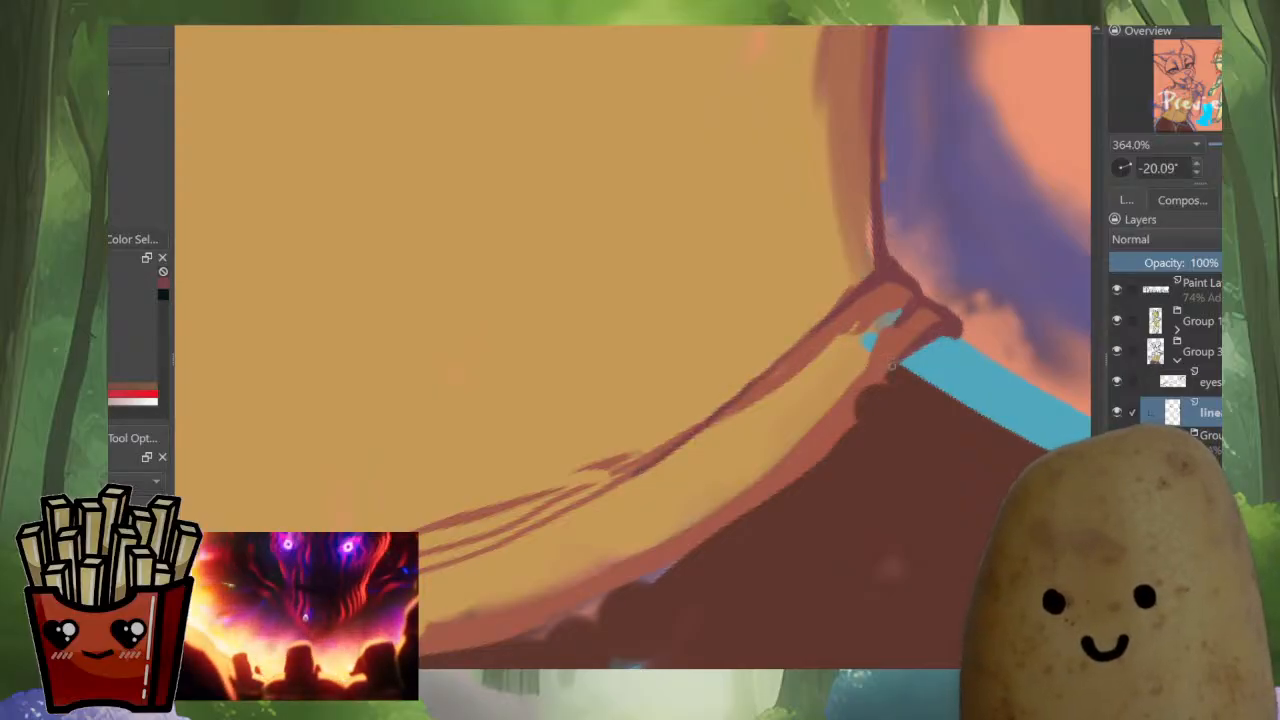
Ink the beginning of the hem band's lower edge at the same corner.
mouse_move(910, 360)
left_mouse_down()
mouse_move(828, 422)
mouse_move(890, 470)
mouse_move(900, 520)
left_mouse_up()
mouse_move(884, 415)
left_mouse_down("ctrl")
mouse_move(884, 300)
mouse_move(760, 410)
left_mouse_up("ctrl")
key("ctrl+z")
mouse_move(954, 254)
left_mouse_down()
mouse_move(828, 354)
mouse_move(738, 170)
left_mouse_up()
scroll(843, 353, "down", 5)
key("m")
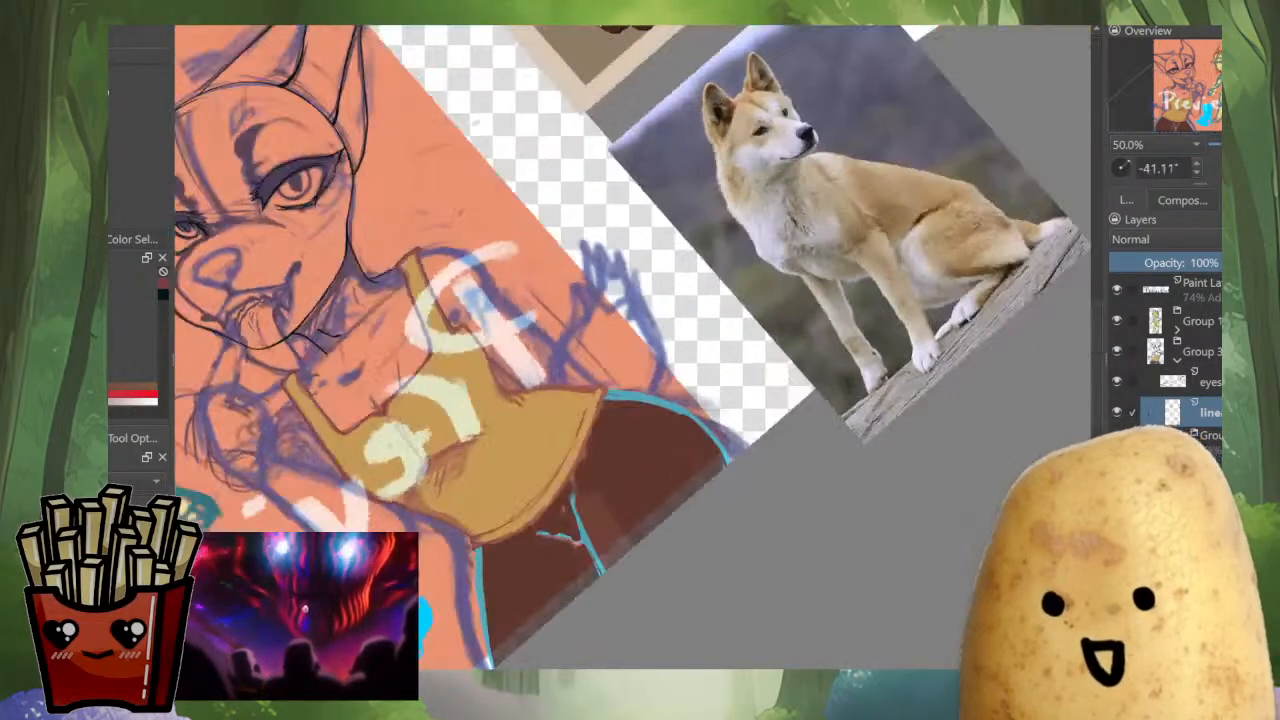
Ink the hem band's opposite corner in dark red, curving around its end into the start of the lower edge.
left_click_drag(640, 386, 781, 358)
left_click_drag(636, 475, 636, 420, "ctrl")
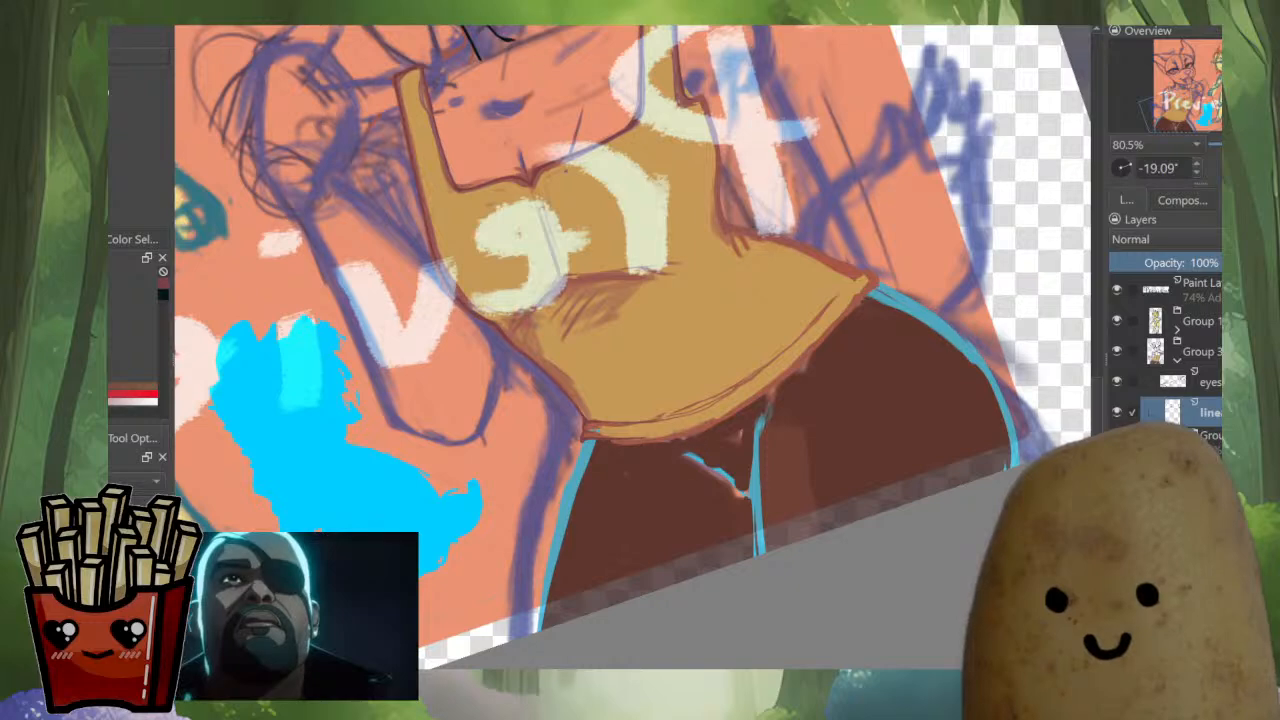
left_click_drag(775, 450, 775, 388, "ctrl")
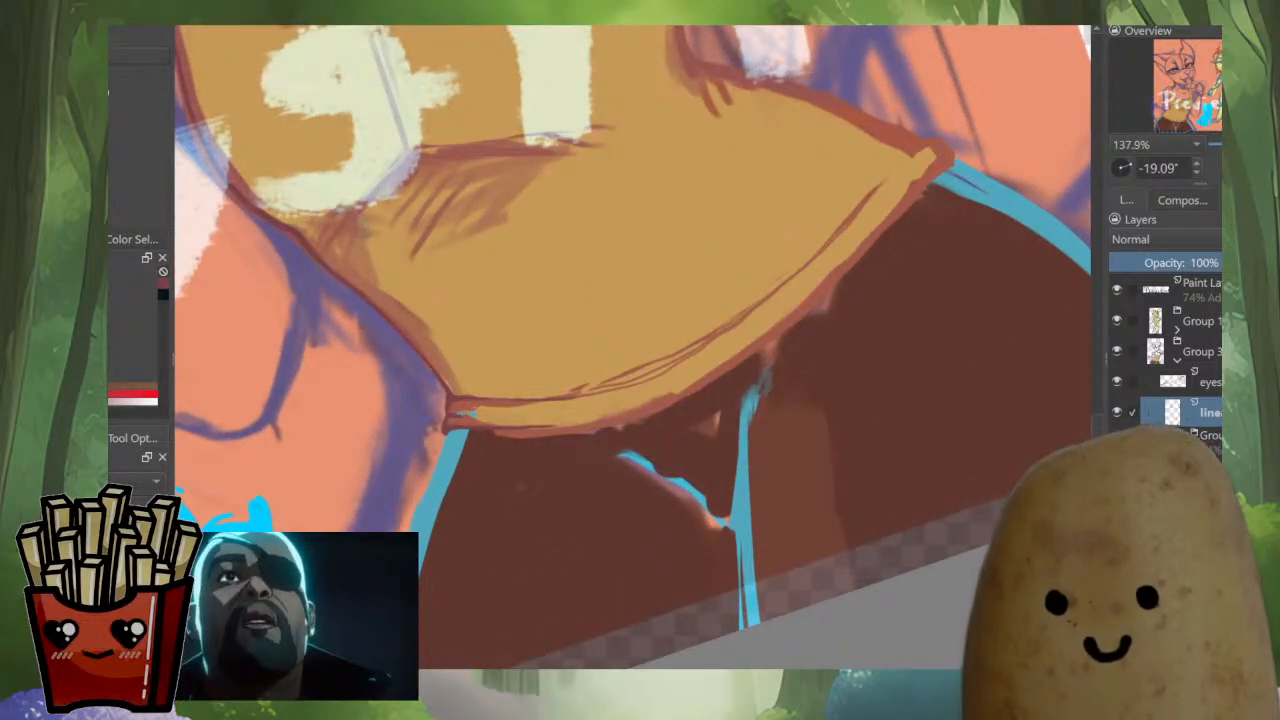
left_click_drag(935, 170, 834, 222, "shift")
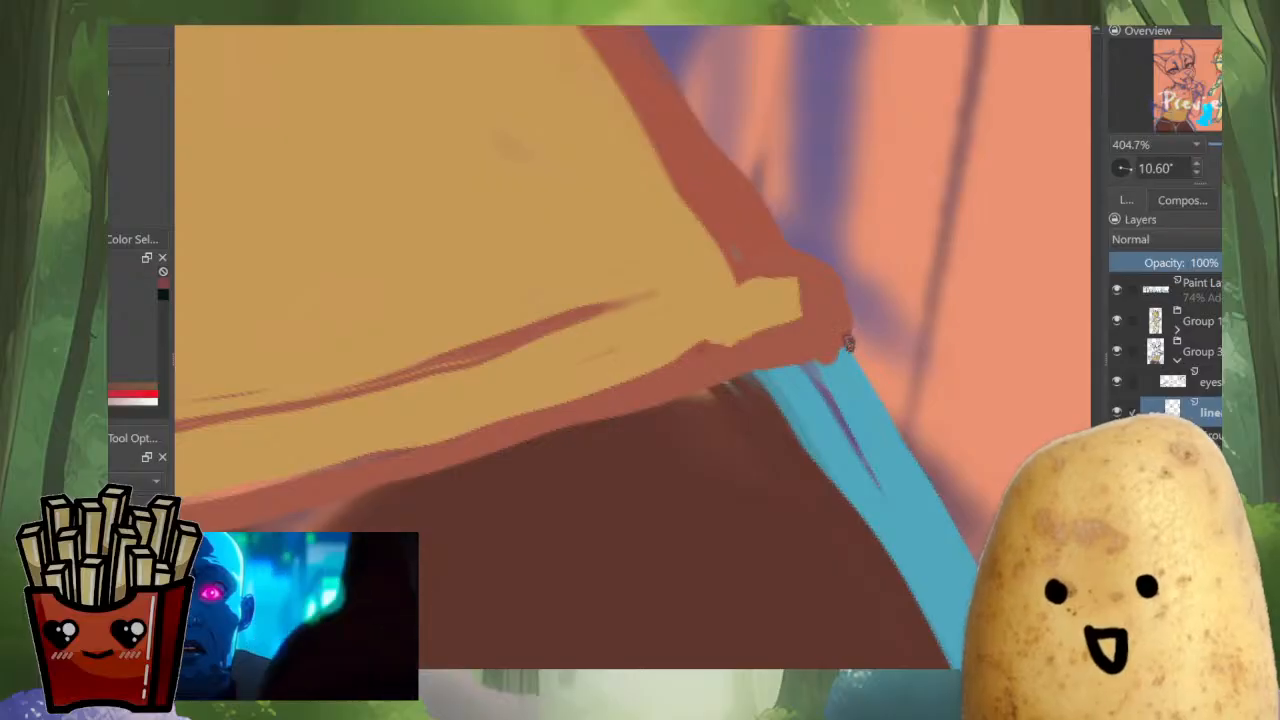
mouse_move(850, 340)
left_mouse_down()
mouse_move(845, 286)
mouse_move(760, 264)
left_mouse_up()
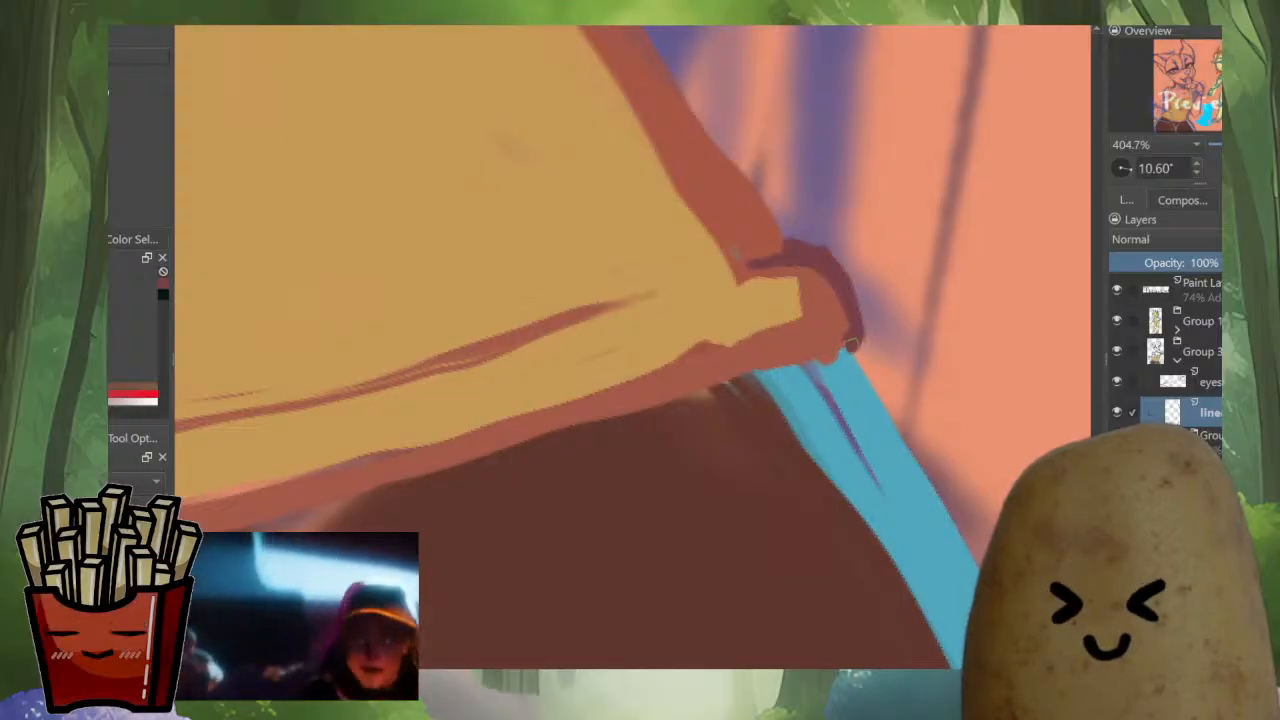
mouse_move(855, 351)
left_mouse_down()
mouse_move(606, 422)
mouse_move(664, 420)
left_mouse_up()
scroll(794, 300, "down", 3)
left_click_drag(810, 310, 809, 386)
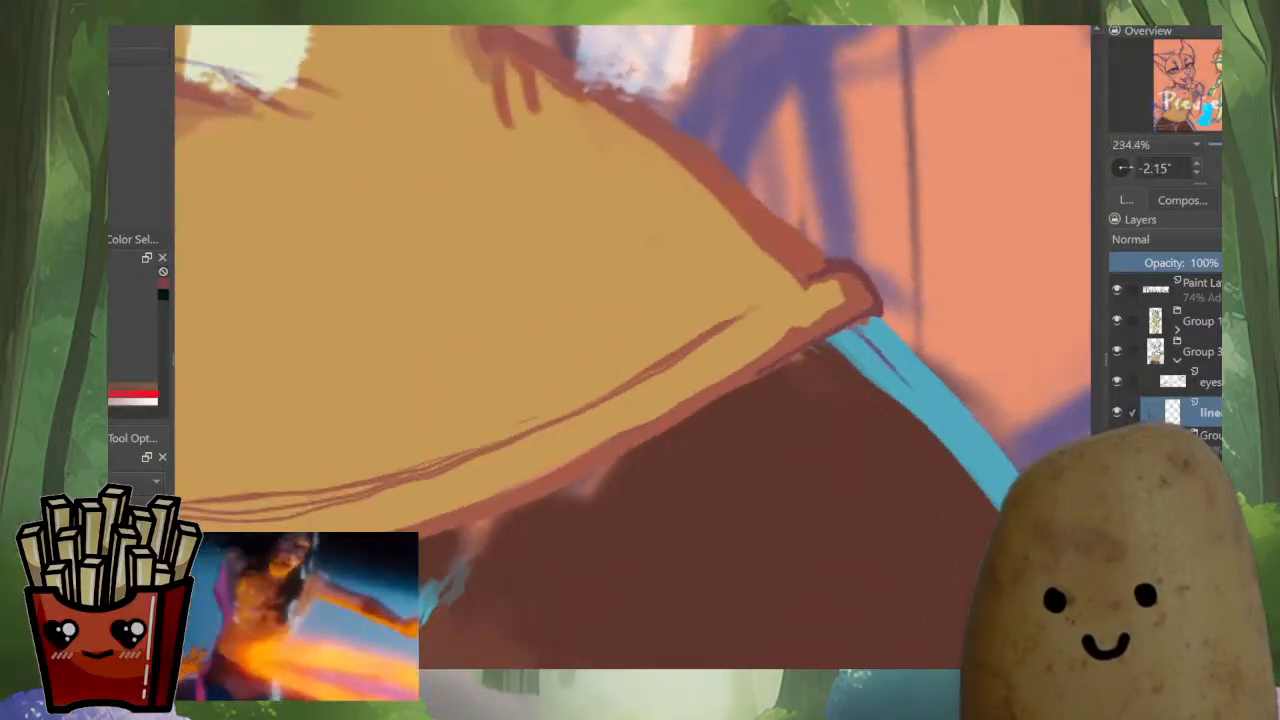
Ink the hem band's lower edge across the hips, redrawing the curve and joining it to the lines at both corners.
left_click_drag(620, 420, 840, 271)
scroll(840, 271, "up", 1)
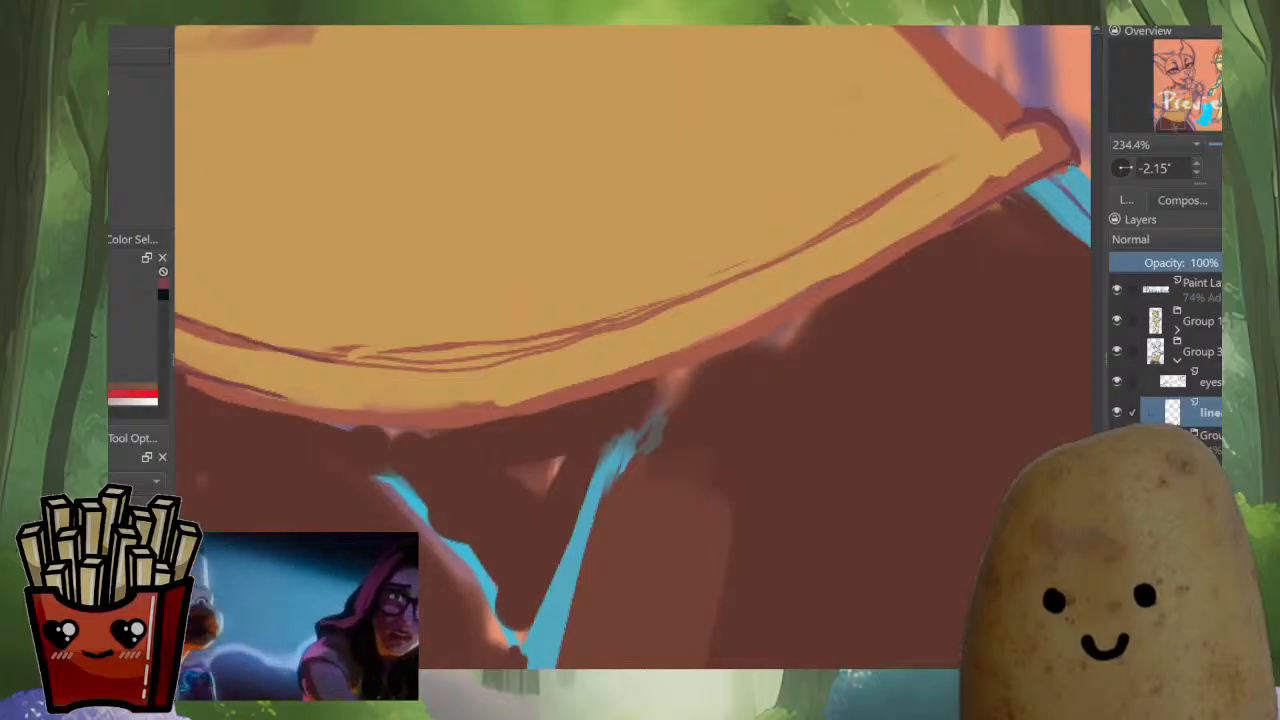
mouse_move(1000, 200)
left_mouse_down()
mouse_move(784, 318)
mouse_move(508, 423)
mouse_move(560, 474)
left_mouse_up()
left_click_drag(660, 410, 800, 282)
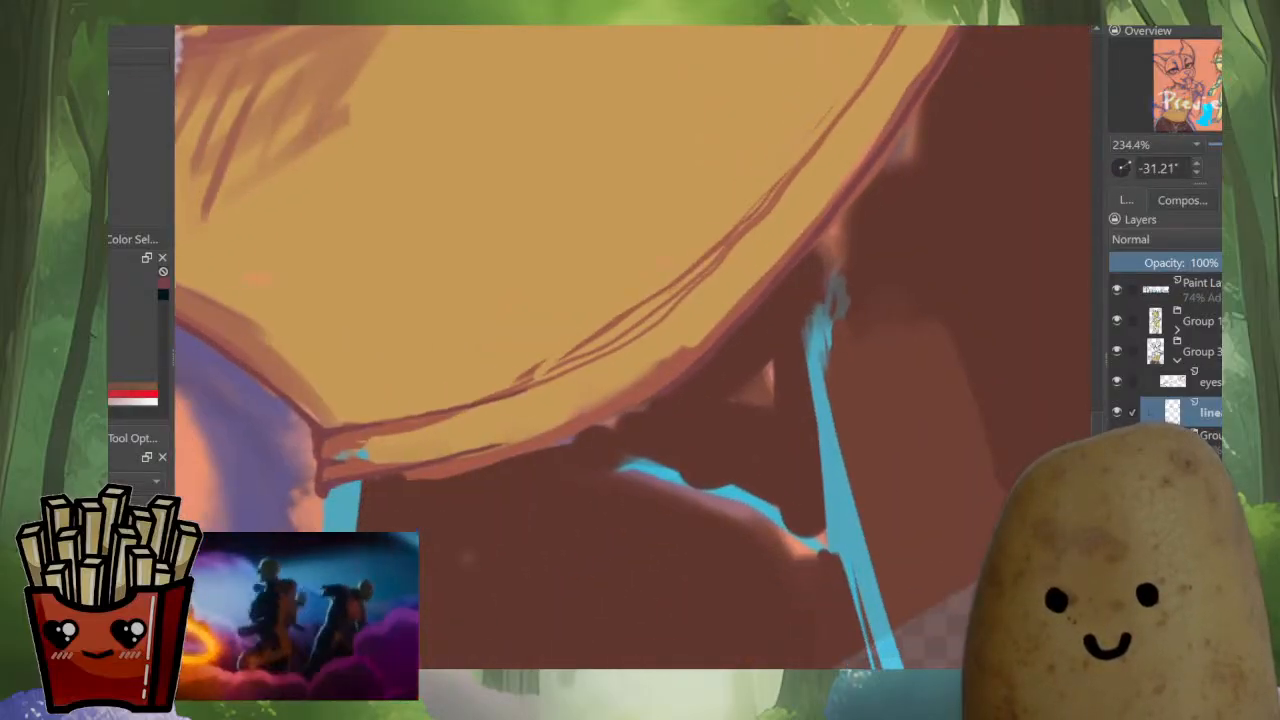
mouse_move(924, 105)
left_mouse_down()
mouse_move(812, 242)
mouse_move(626, 427)
left_mouse_up()
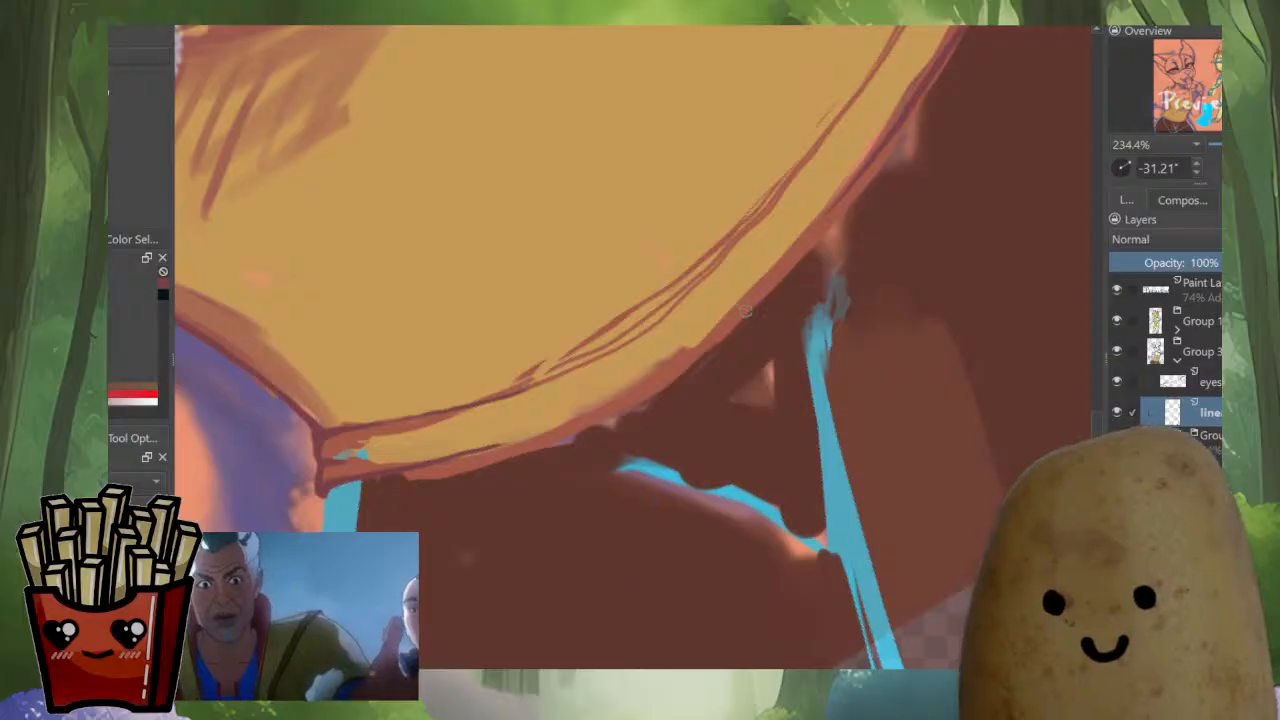
mouse_move(911, 97)
left_mouse_down()
mouse_move(850, 186)
mouse_move(667, 369)
left_mouse_up()
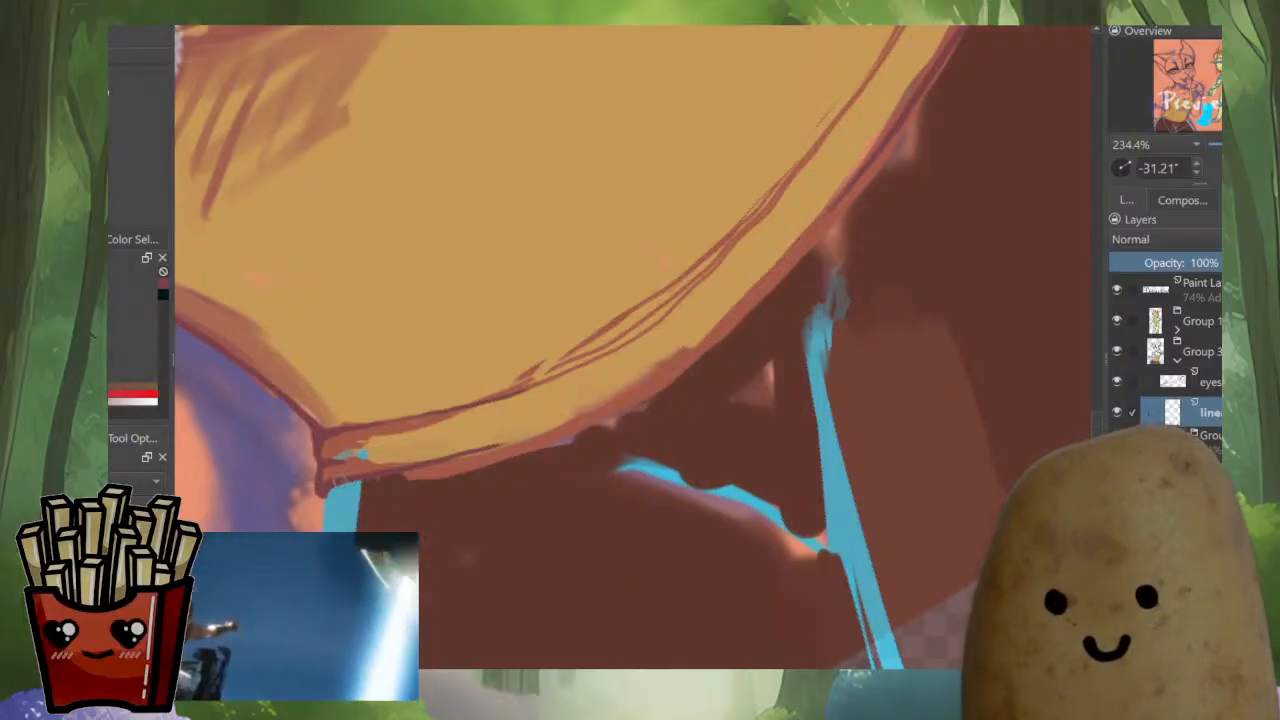
mouse_move(363, 476)
left_mouse_down()
mouse_move(523, 433)
mouse_move(633, 380)
mouse_move(793, 245)
mouse_move(912, 99)
mouse_move(722, 394)
left_mouse_up()
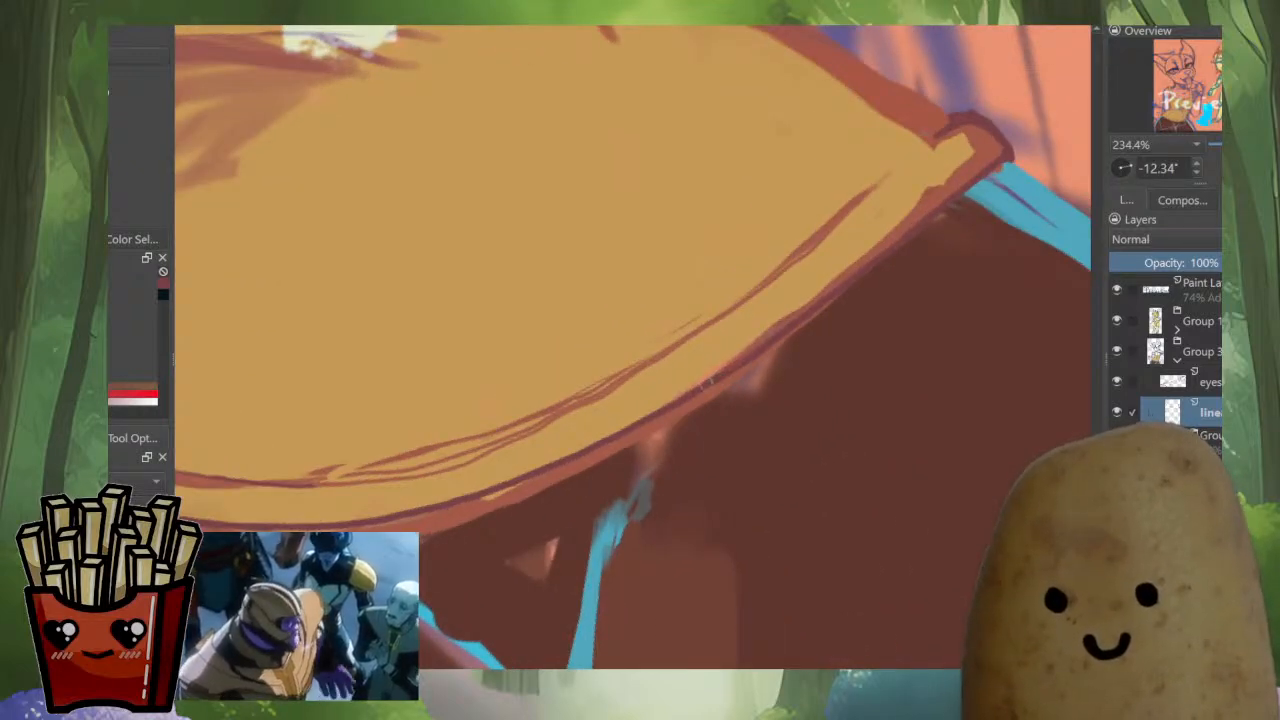
left_click_drag(804, 311, 716, 384)
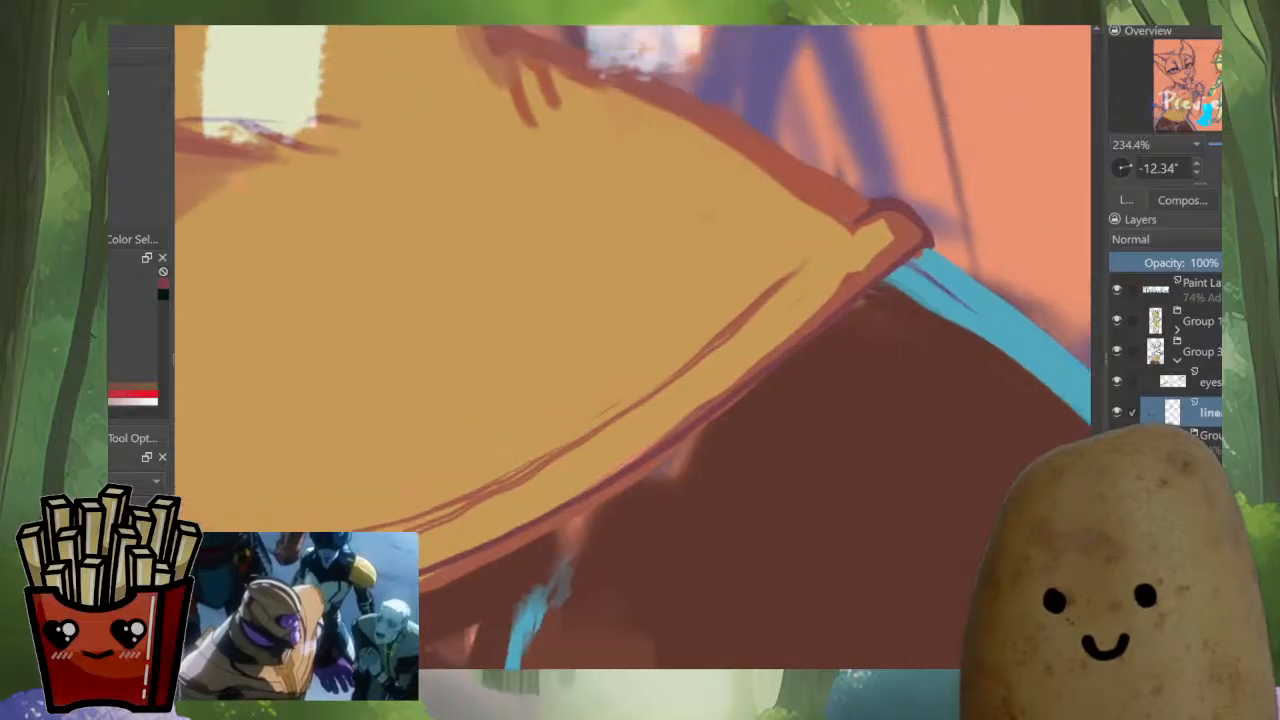
scroll(925, 242, "up", 1)
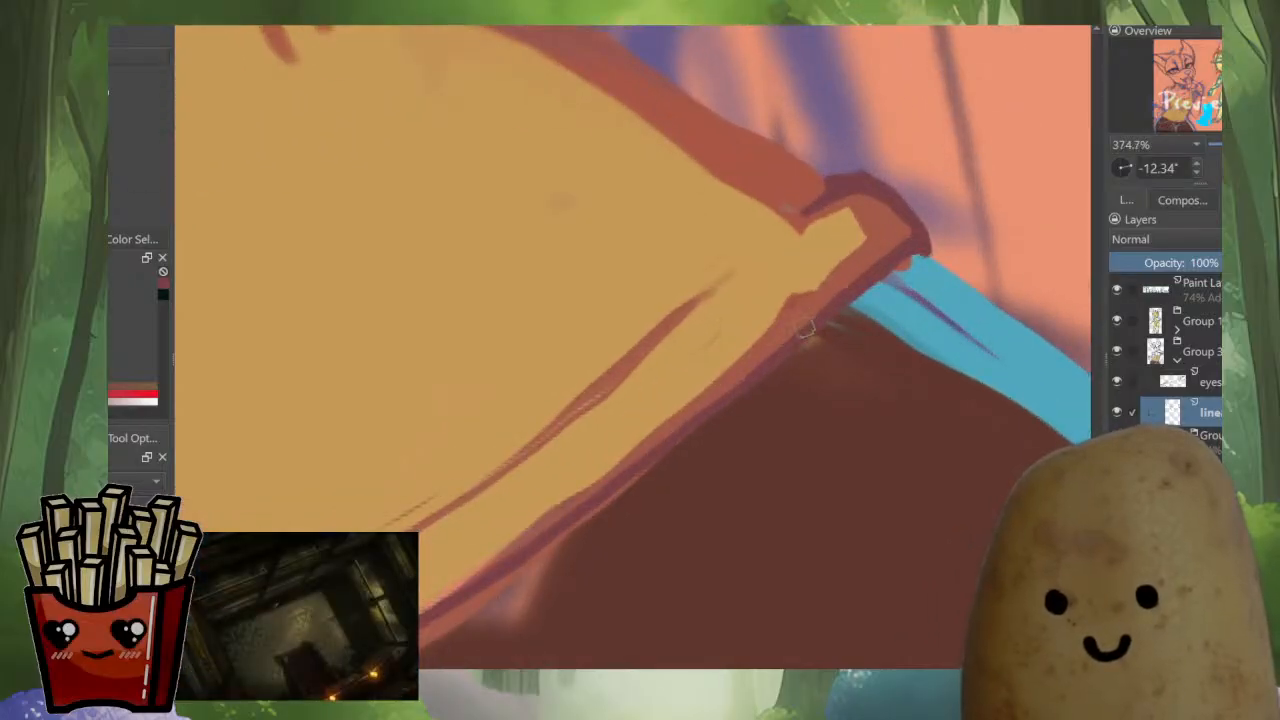
mouse_move(808, 324)
left_mouse_down()
mouse_move(732, 386)
mouse_move(878, 268)
mouse_move(854, 214)
left_mouse_up()
scroll(750, 330, "down", 2)
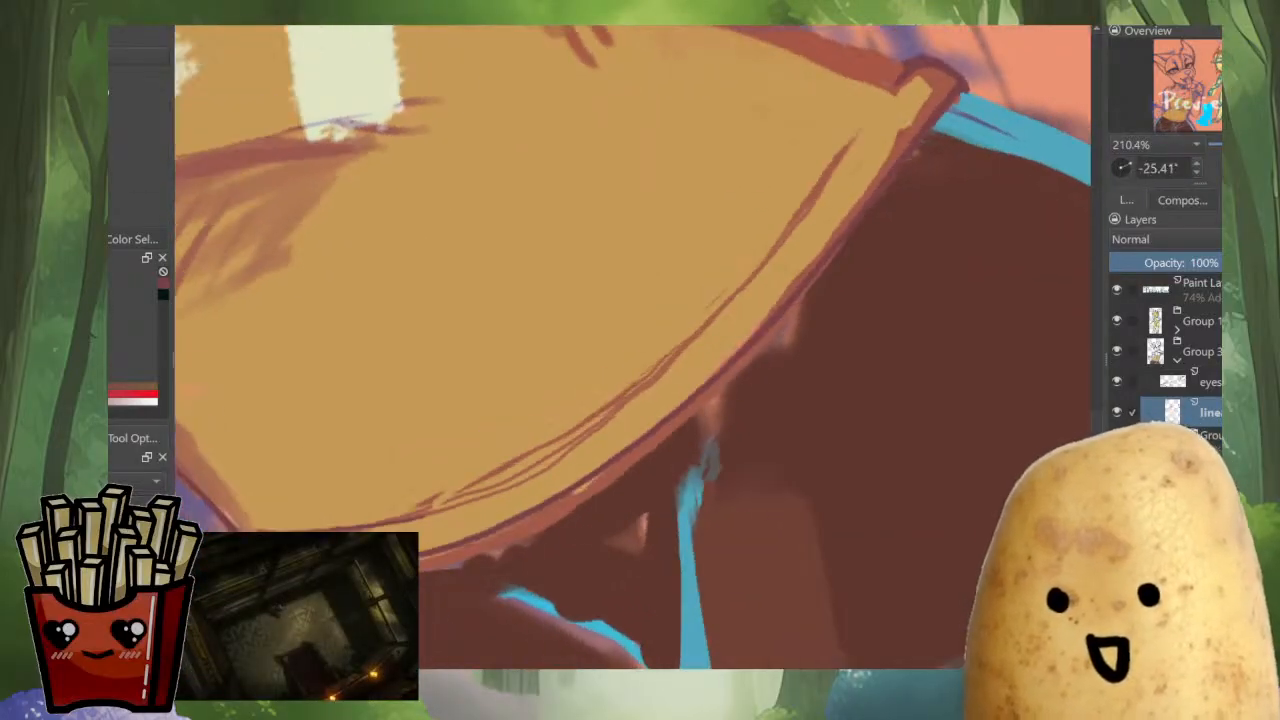
Continue the hem band's upper seam in dark red along the middle of the curved sketch line.
left_click_drag(640, 350, 800, 300)
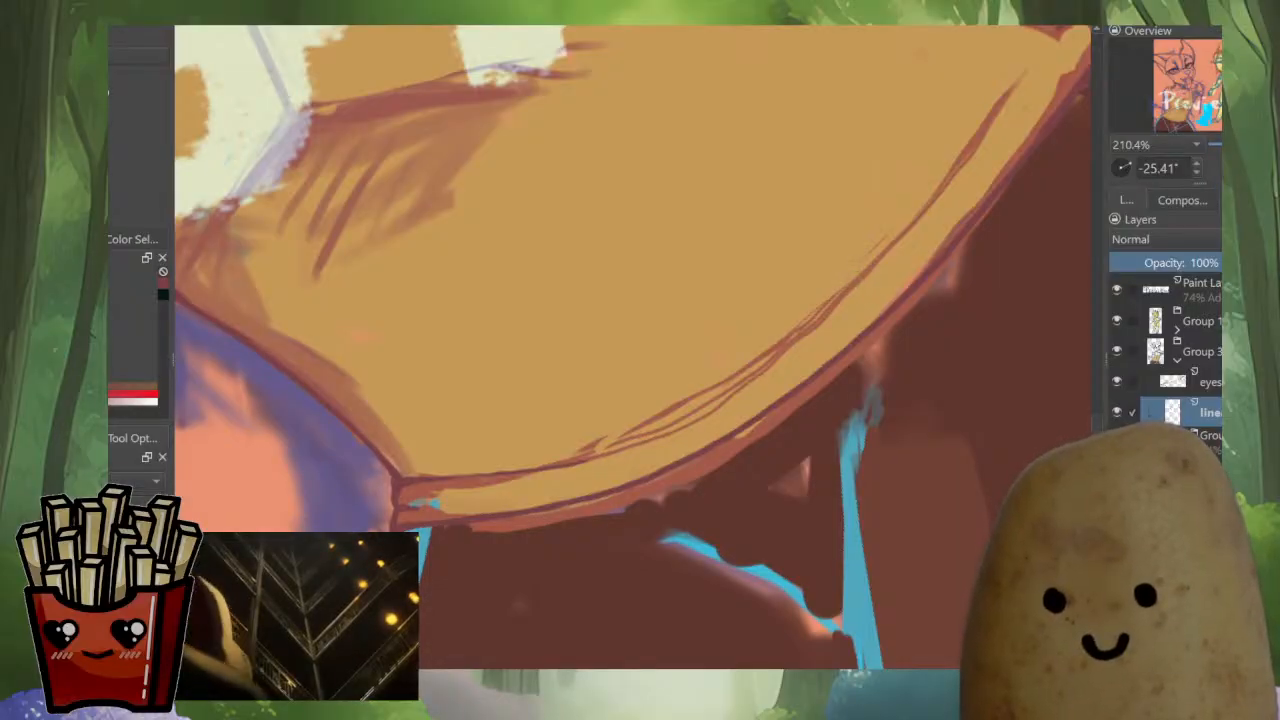
left_click_drag(572, 460, 482, 530)
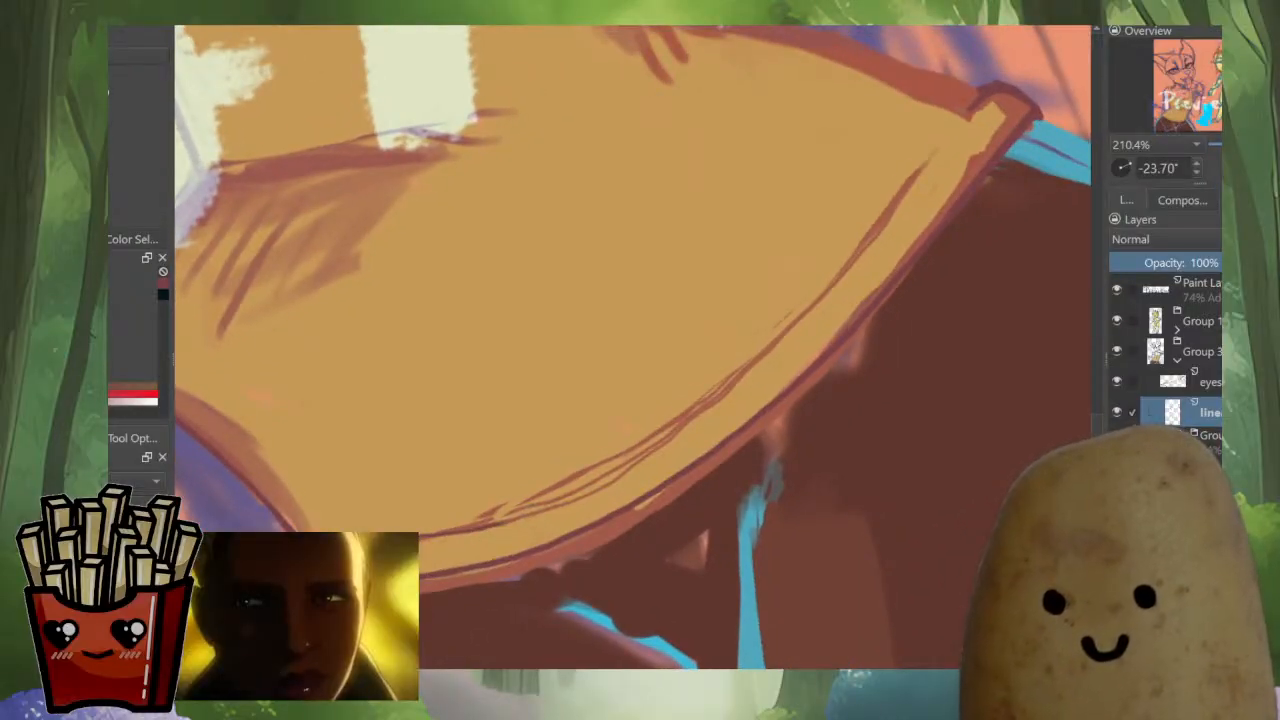
left_click_drag(734, 386, 594, 490)
left_click_drag(700, 340, 555, 470)
Replace the last upper seam stroke with a longer one reaching the hem band's far corner, and reinforce the line.
left_click_drag(804, 316, 658, 438)
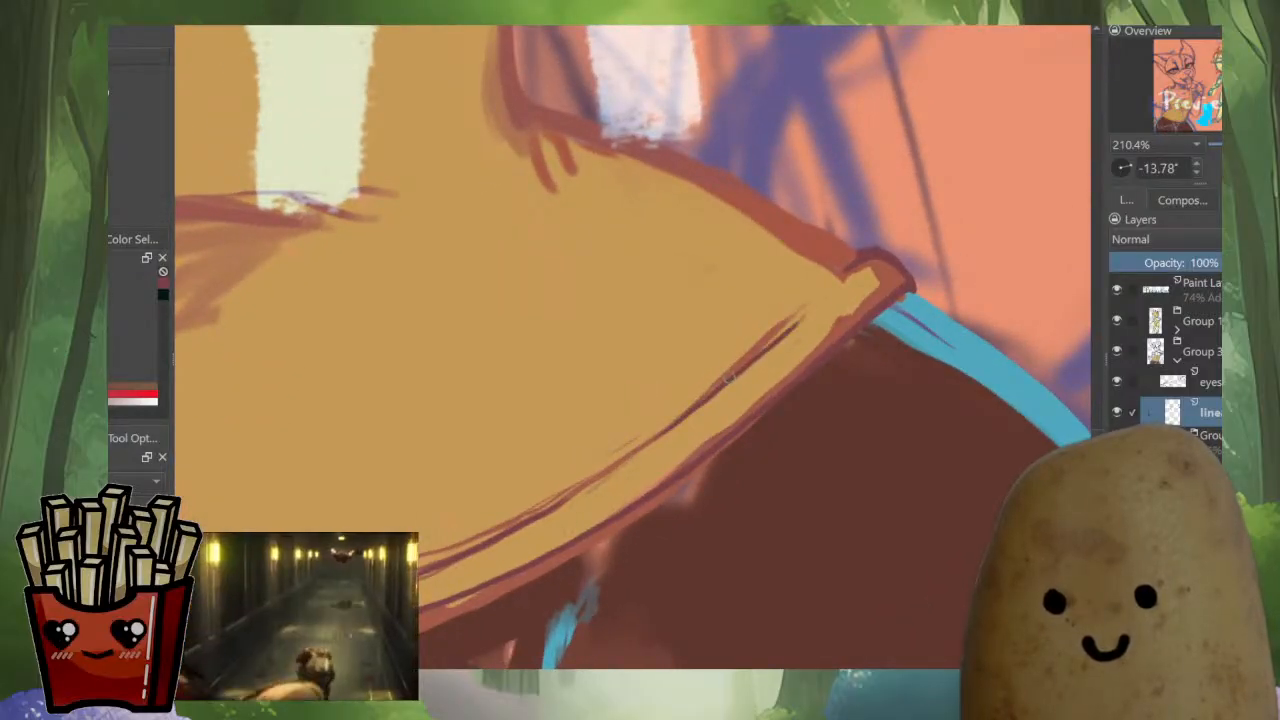
key("ctrl+z")
left_click_drag(838, 288, 658, 434)
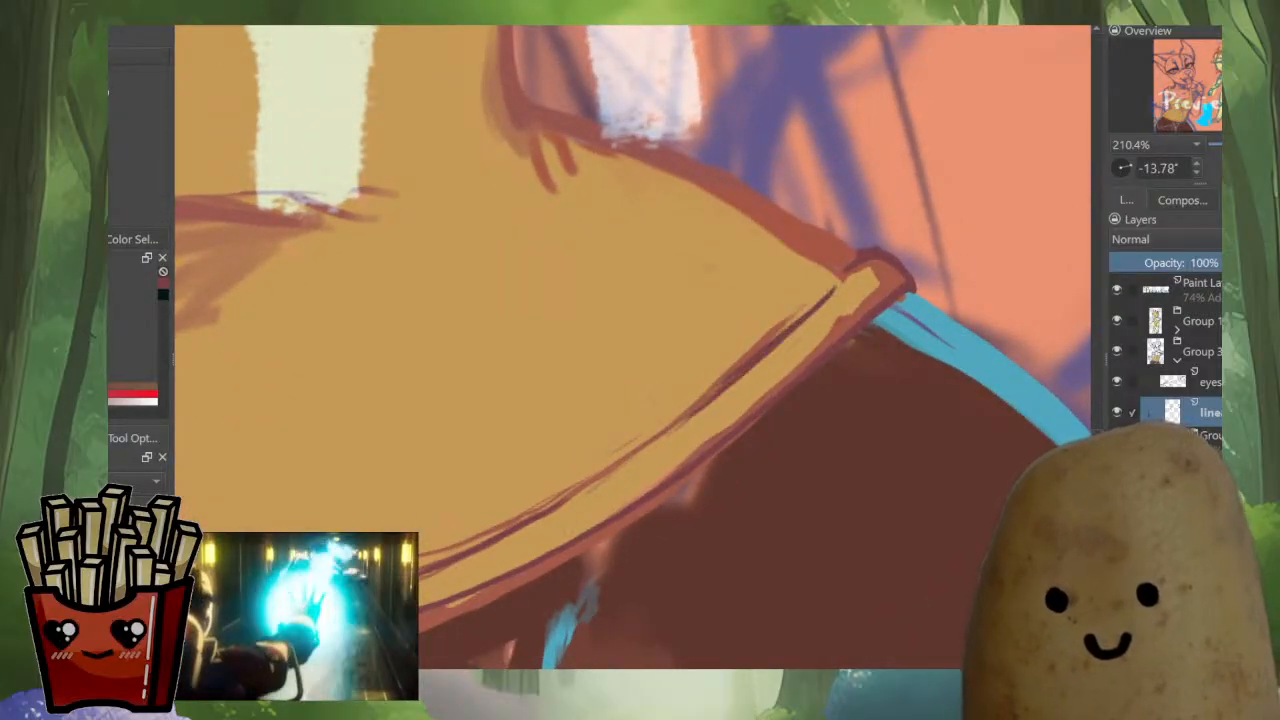
mouse_move(838, 288)
left_mouse_down()
mouse_move(721, 539)
mouse_move(551, 504)
mouse_move(600, 415)
left_mouse_up()
mouse_move(580, 512)
left_mouse_down()
mouse_move(600, 486)
mouse_move(600, 565)
left_mouse_up()
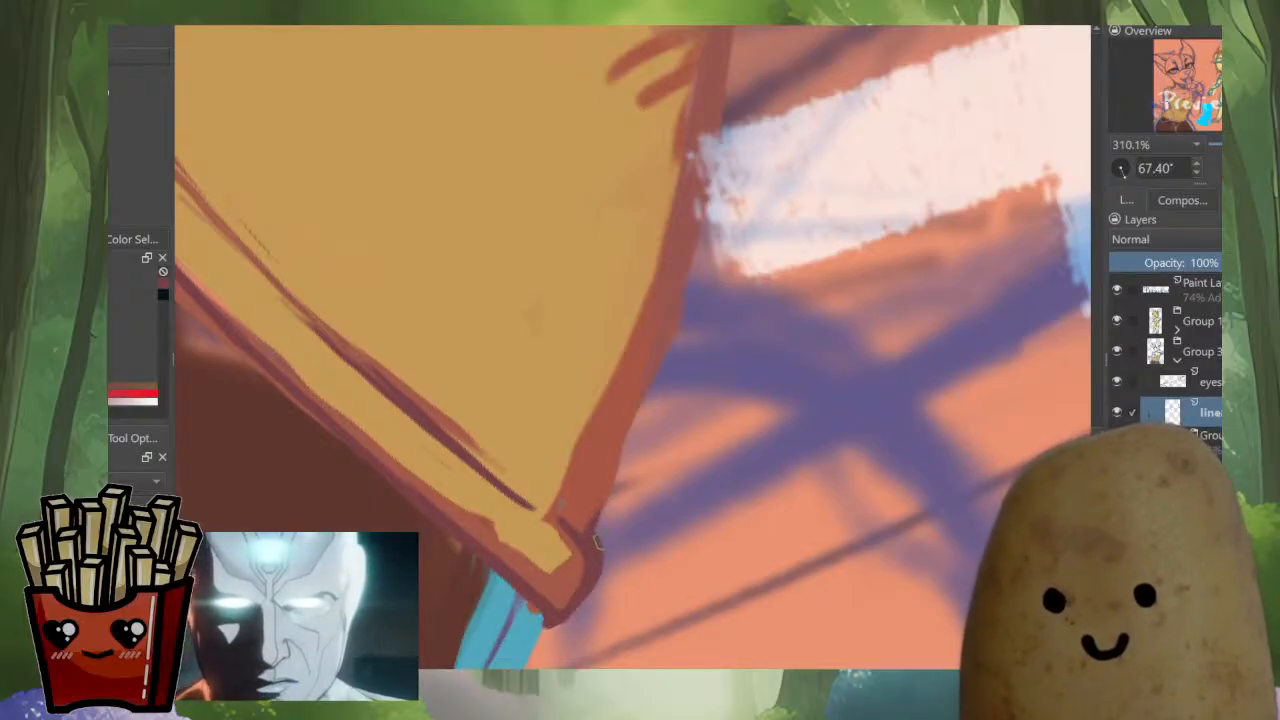
Reinforce the tank top's side line in dark red from the waist fold up towards the armhole.
mouse_move(605, 498)
left_mouse_down()
mouse_move(594, 532)
mouse_move(522, 499)
left_mouse_up()
left_click_drag(855, 62, 608, 227)
left_click_drag(608, 227, 649, 437)
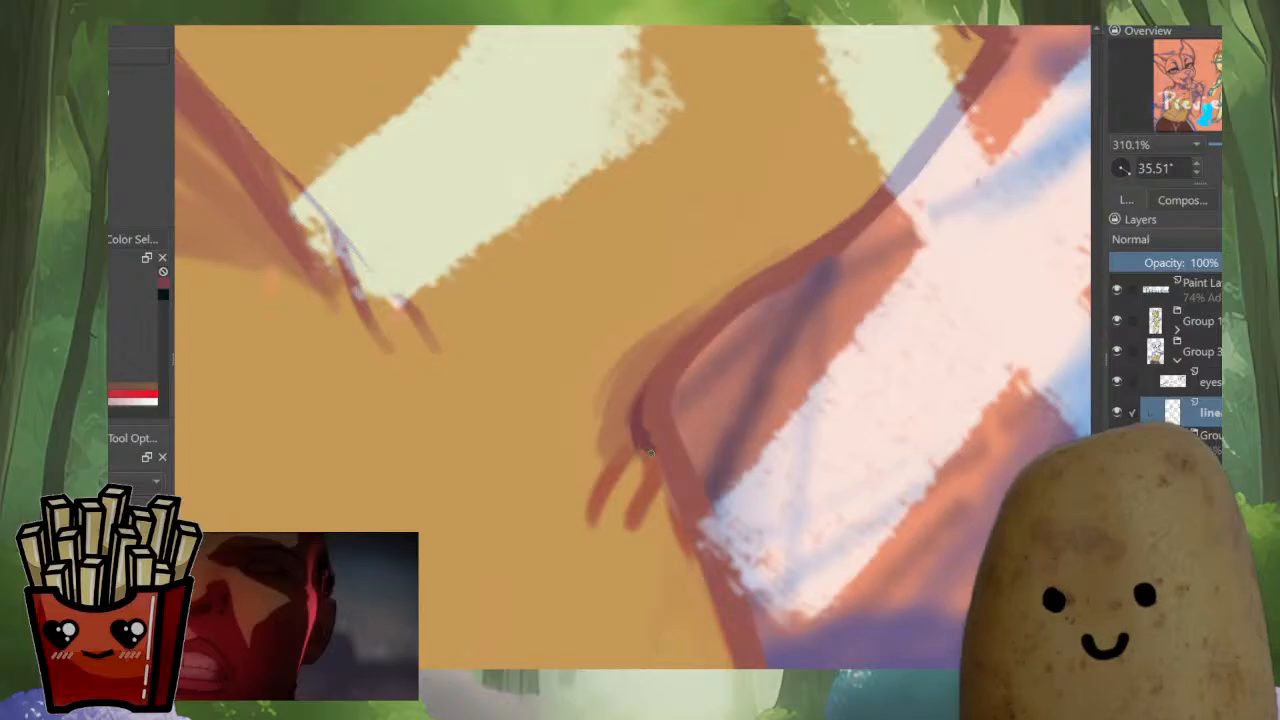
left_click_drag(768, 281, 660, 452)
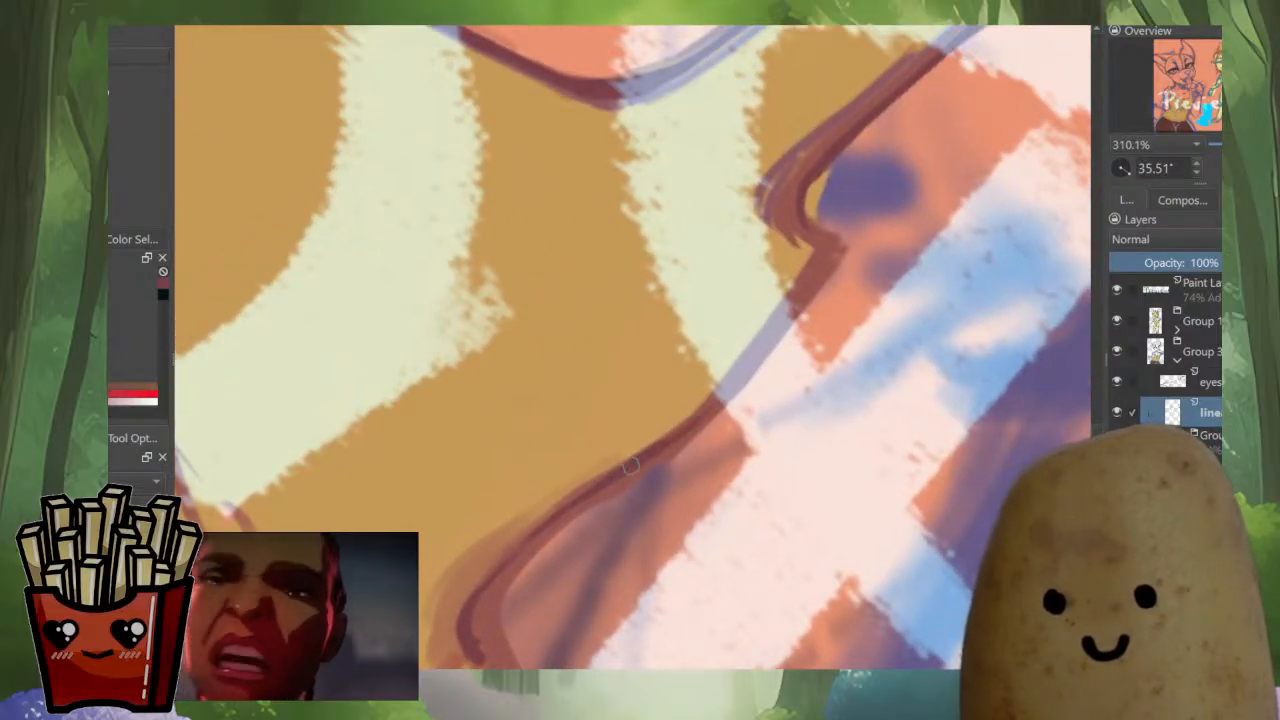
mouse_move(760, 350)
left_mouse_down()
mouse_move(838, 248)
mouse_move(850, 390)
left_mouse_up()
left_click_drag(800, 270, 645, 427)
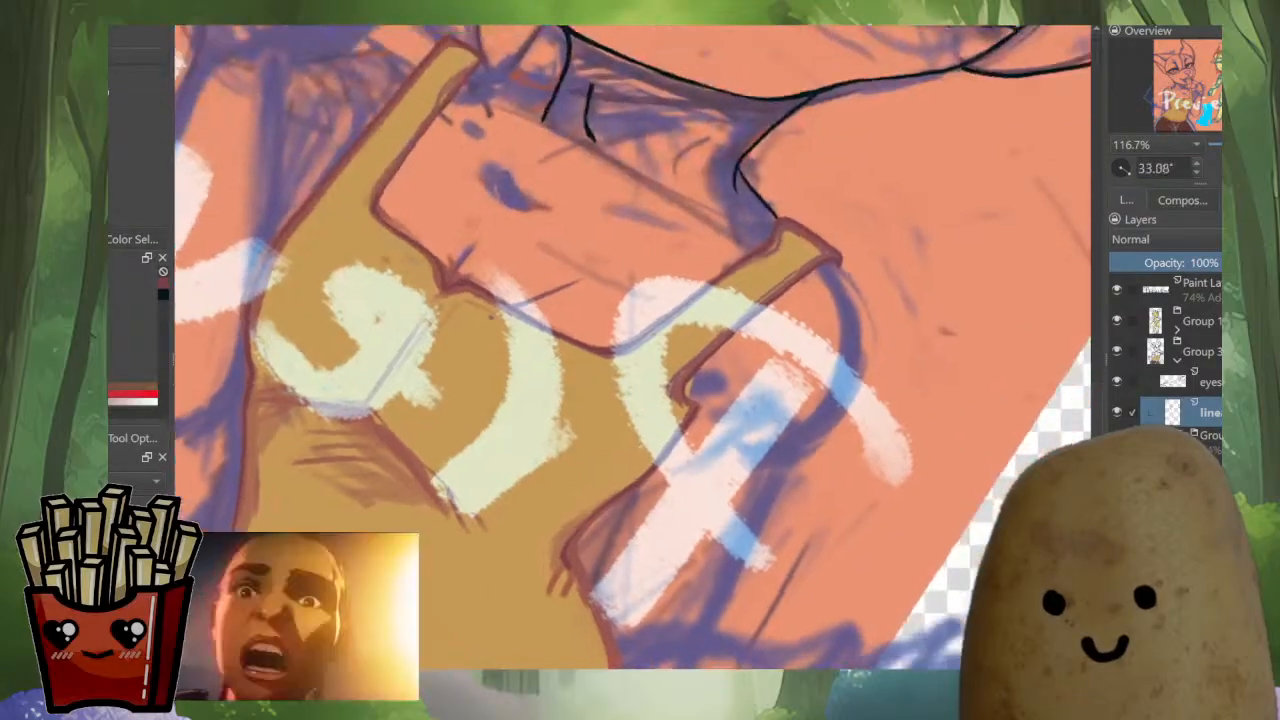
Sample the near-black line colour and ink the first part of the shoulder line outward from the strap's top.
left_click_drag(489, 309, 495, 402)
scroll(605, 112, "up", 5)
left_click(612, 165, "ctrl")
scroll(643, 152, "down", 5)
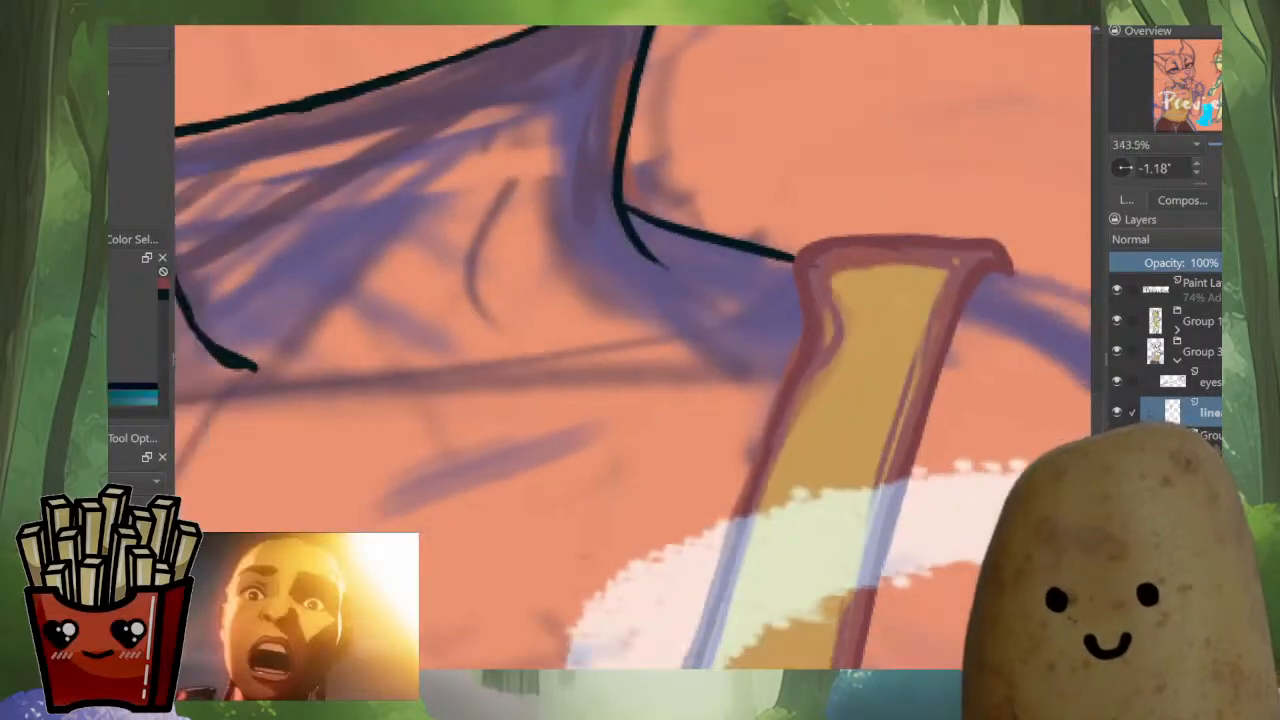
scroll(630, 350, "up", 4)
key("m")
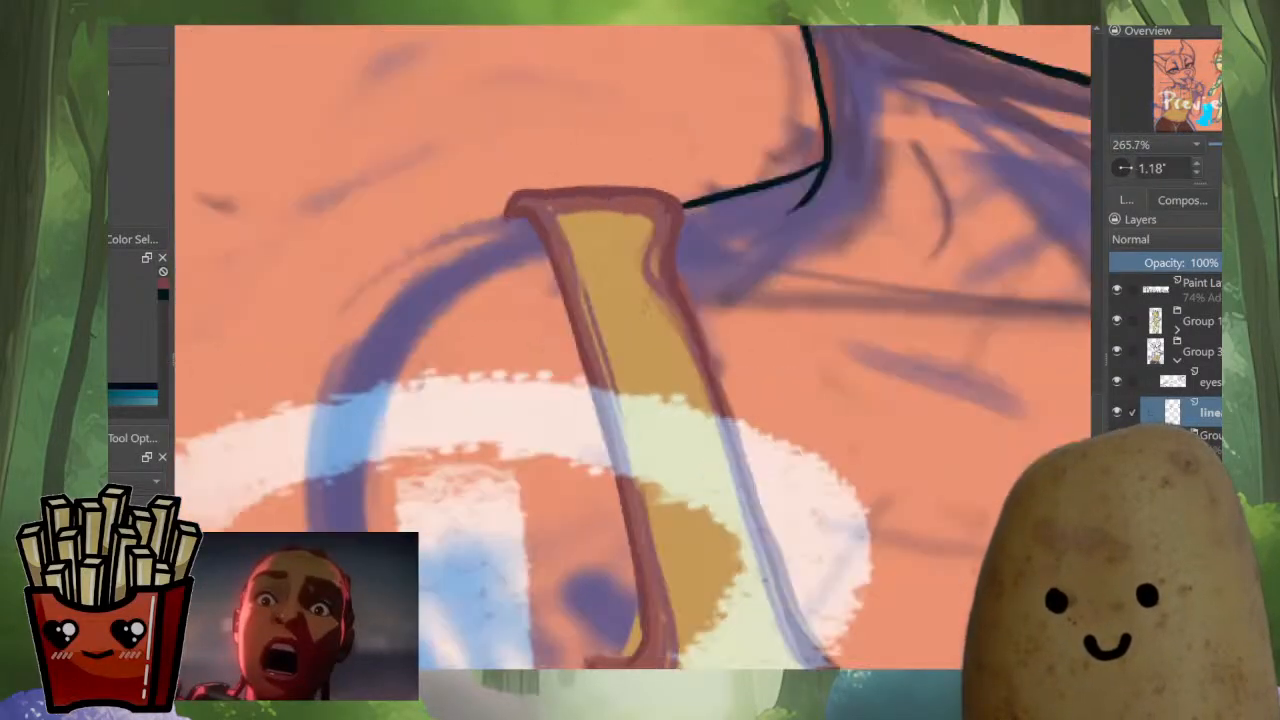
left_click_drag(776, 274, 700, 200)
scroll(620, 175, "up", 1)
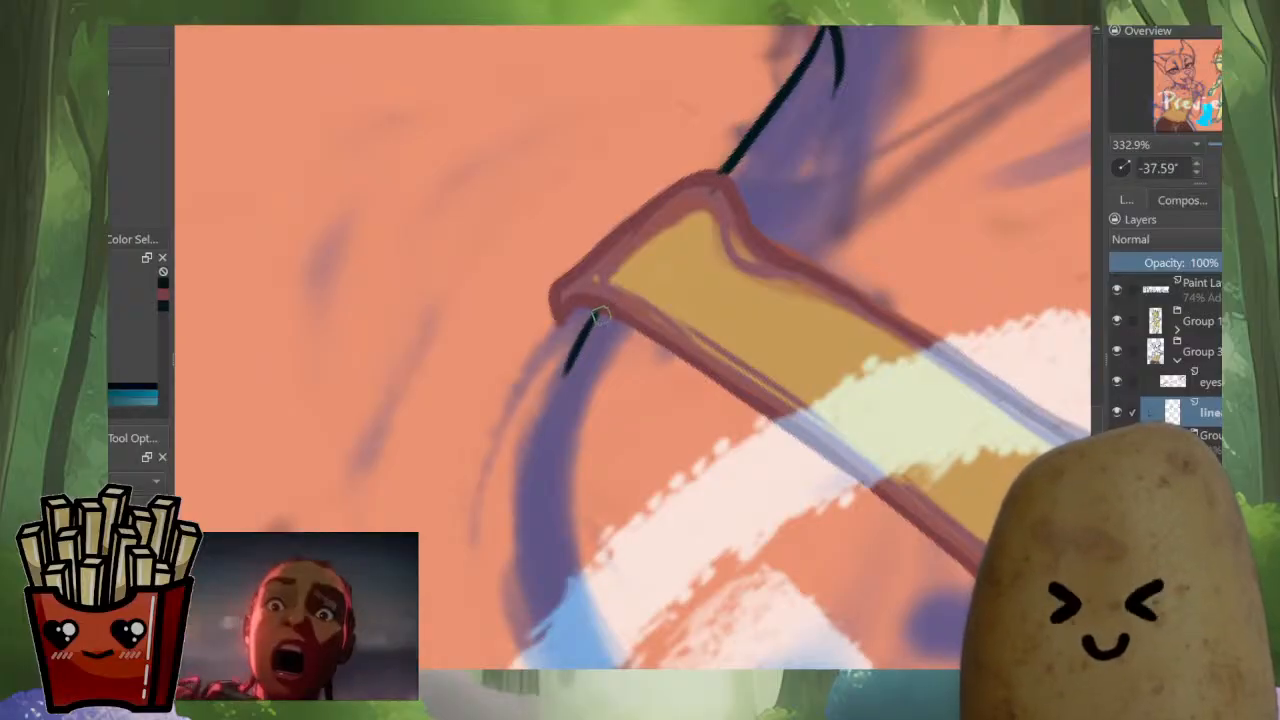
left_click_drag(595, 316, 530, 490)
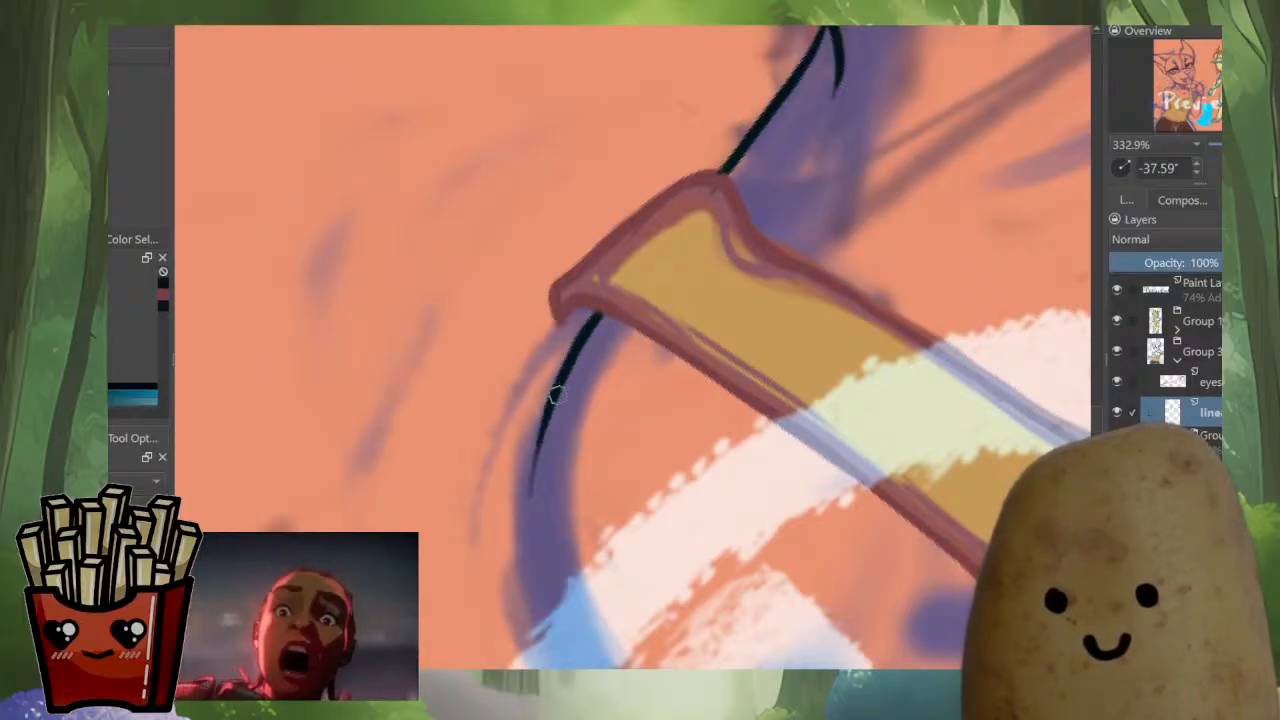
left_click_drag(580, 347, 532, 522)
Hide the painted Preview lettering layer and redraw the near-black shoulder curve from the strap down to the upper arm.
scroll(571, 363, "down", 5)
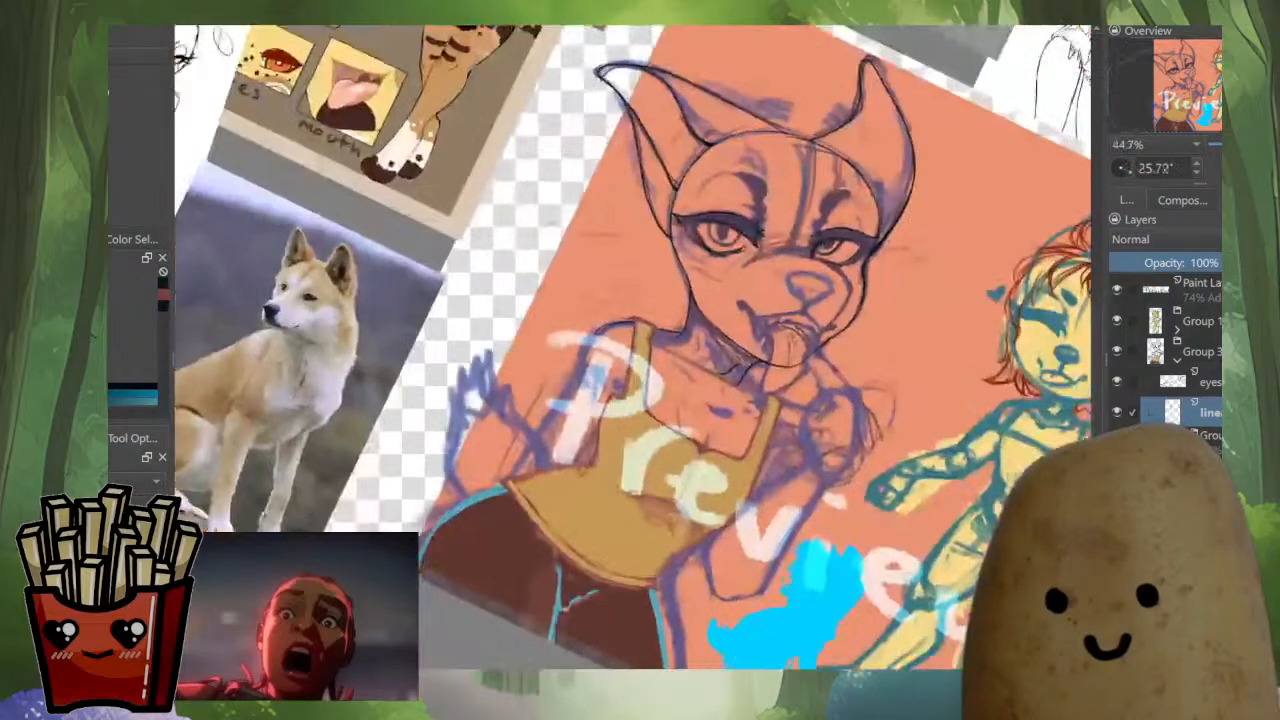
left_click(1117, 290)
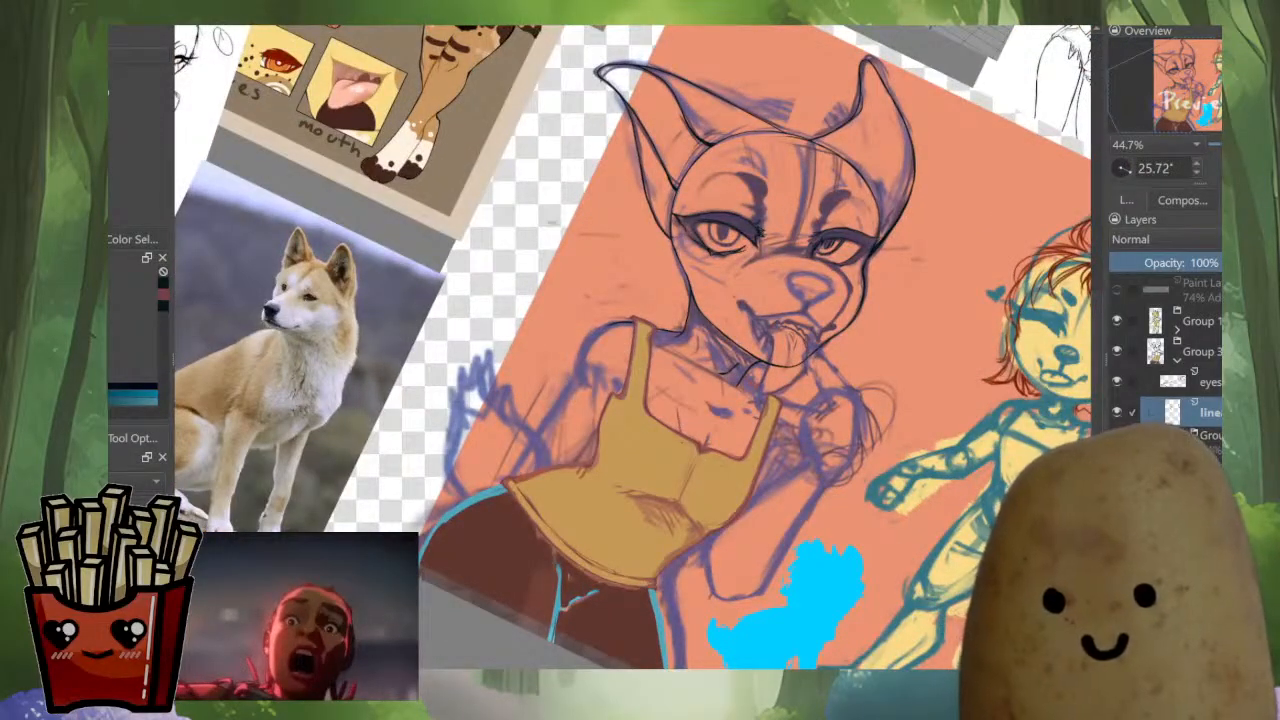
scroll(603, 348, "up", 5)
left_click_drag(711, 205, 822, 170)
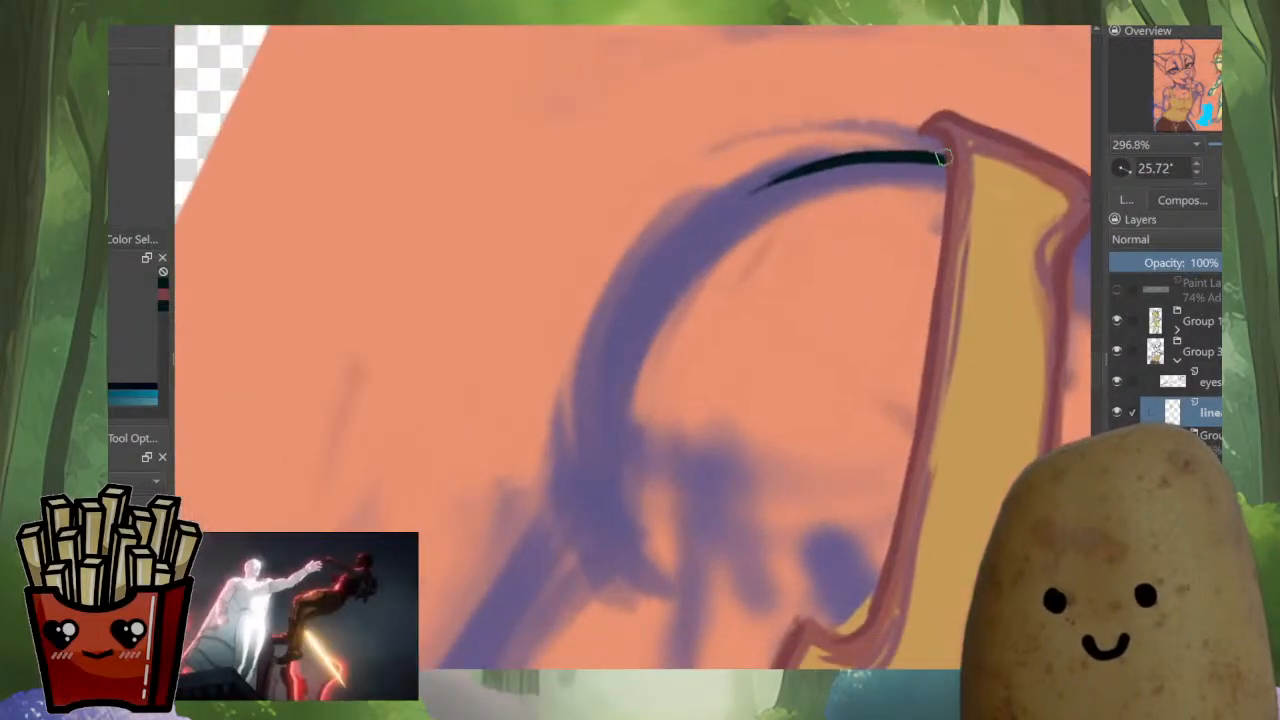
mouse_move(895, 155)
left_mouse_down()
mouse_move(738, 197)
mouse_move(606, 348)
mouse_move(583, 470)
mouse_move(624, 587)
mouse_move(586, 508)
mouse_move(594, 374)
left_mouse_up()
key("ctrl+z")
key("ctrl+z")
mouse_move(637, 592)
left_mouse_down()
mouse_move(585, 464)
mouse_move(590, 374)
mouse_move(634, 294)
mouse_move(703, 228)
mouse_move(811, 163)
left_mouse_up()
key("ctrl+z")
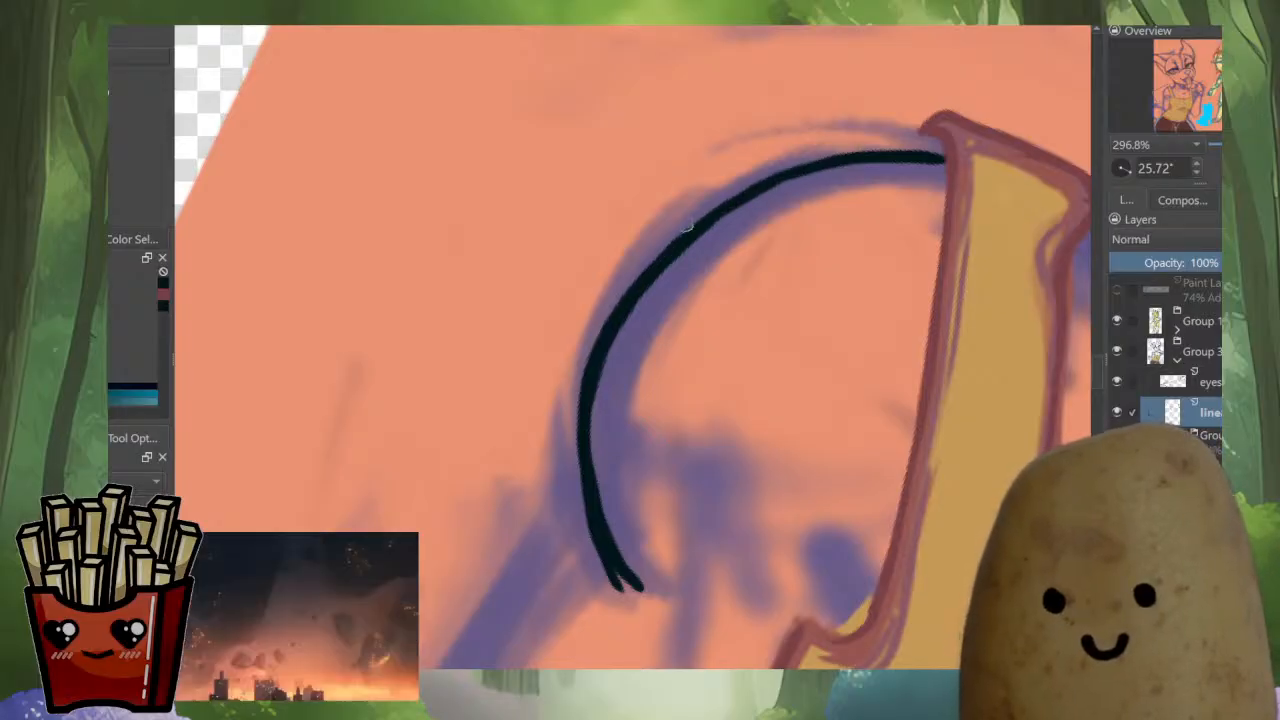
Thin and smooth the outer edge of the shoulder curve down to its lower end.
left_click_drag(579, 384, 608, 571)
mouse_move(592, 450)
left_mouse_down()
mouse_move(614, 337)
mouse_move(599, 512)
left_mouse_up()
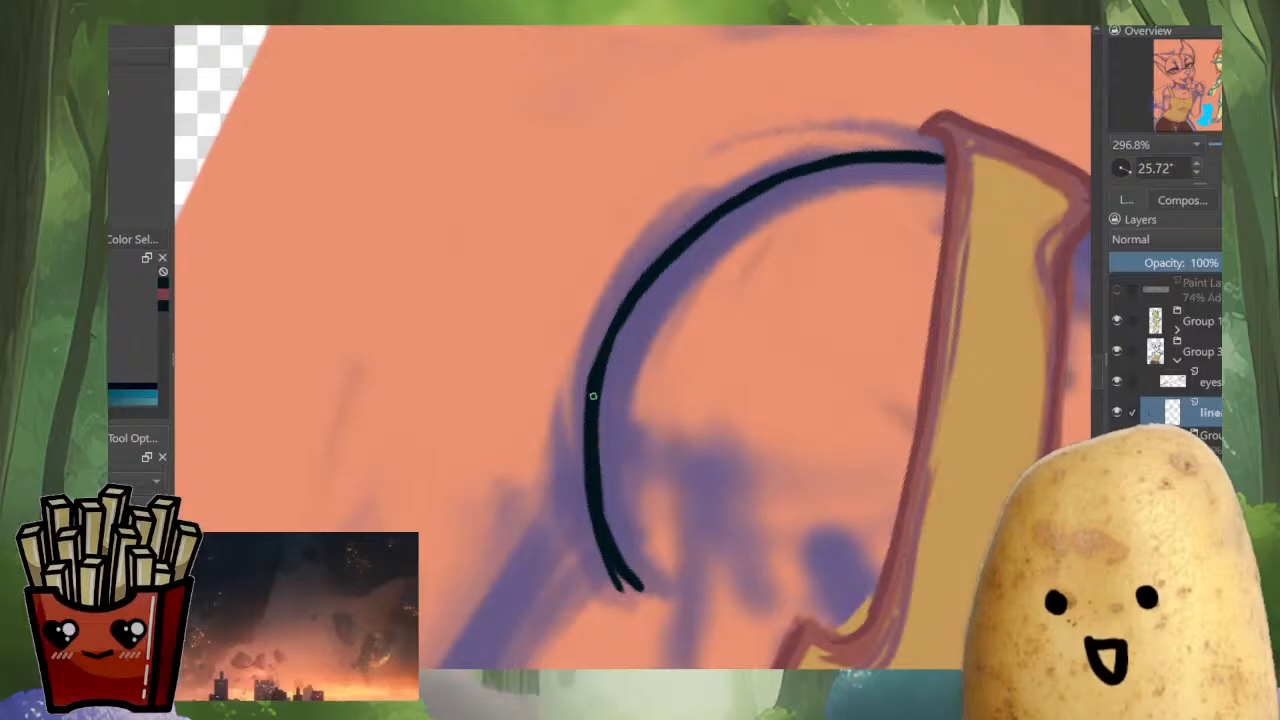
left_click_drag(618, 572, 631, 589)
Ink a short, thick near-black armpit crease rising from the corner where the strap meets the tank top's side.
key("m")
scroll(551, 297, "down", 4)
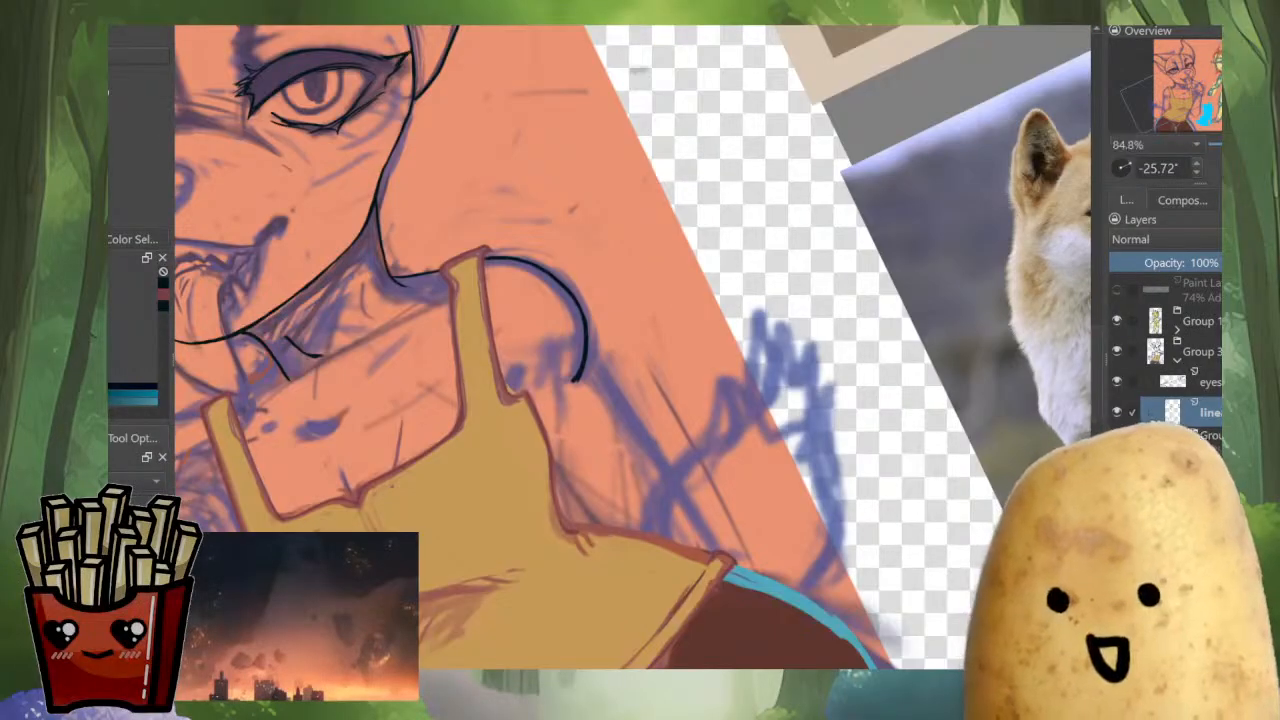
left_click_drag(760, 250, 781, 429)
scroll(633, 347, "up", 4)
left_click_drag(586, 309, 751, 373)
left_click_drag(690, 266, 771, 310)
left_click_drag(771, 310, 681, 212)
left_click_drag(681, 212, 720, 413)
scroll(590, 318, "up", 3)
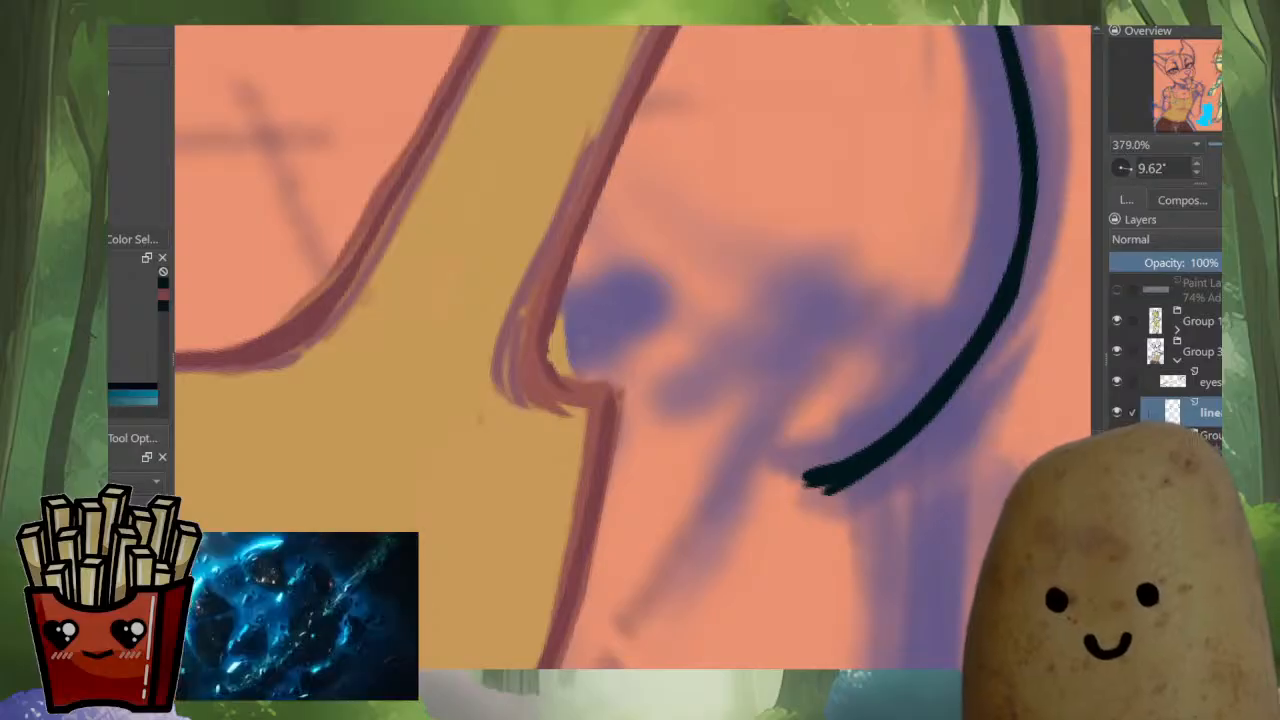
mouse_move(590, 390)
left_mouse_down()
mouse_move(620, 406)
mouse_move(674, 511)
mouse_move(624, 514)
mouse_move(678, 396)
mouse_move(596, 552)
mouse_move(577, 638)
left_mouse_up()
left_click_drag(800, 240, 706, 429)
left_click_drag(845, 374, 845, 540)
left_click_drag(840, 400, 818, 452)
mouse_move(727, 535)
left_mouse_down()
mouse_move(790, 310)
mouse_move(745, 405)
left_mouse_up()
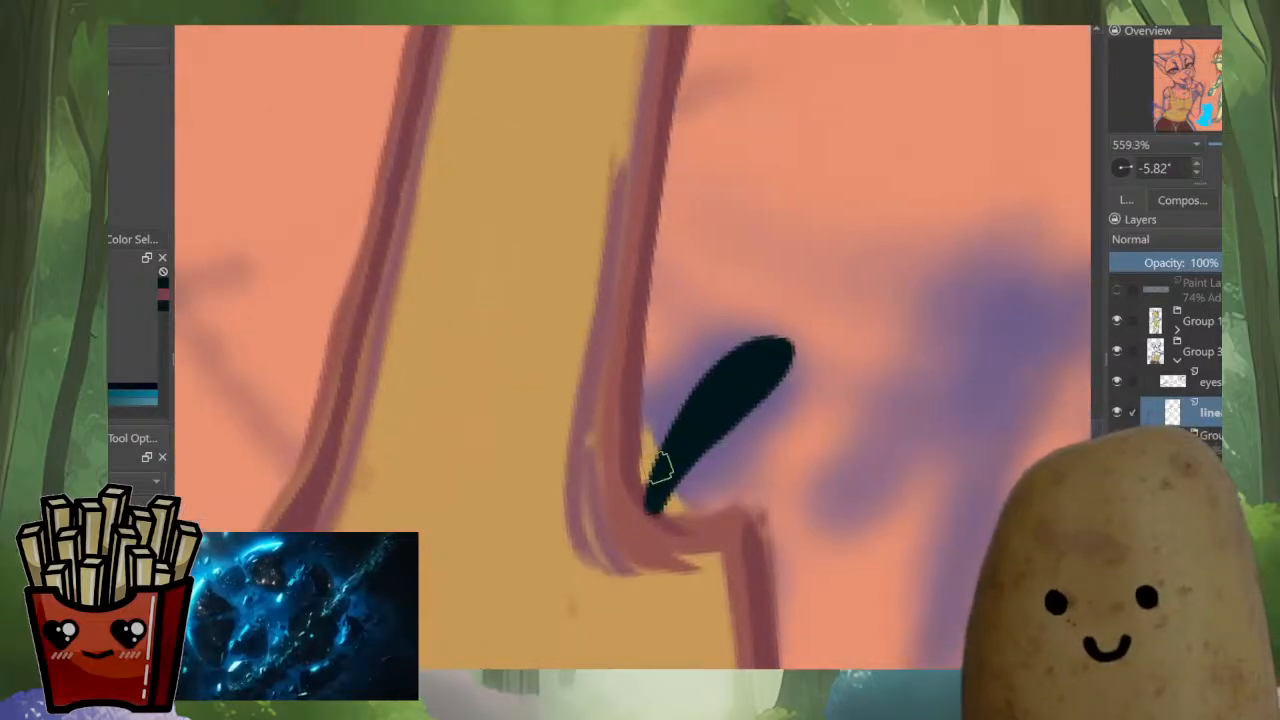
Trim the armpit crease to a slimmer tapered line and touch up its base in dark red at the strap corner.
mouse_move(663, 443)
left_mouse_down()
mouse_move(768, 338)
mouse_move(731, 378)
left_mouse_up()
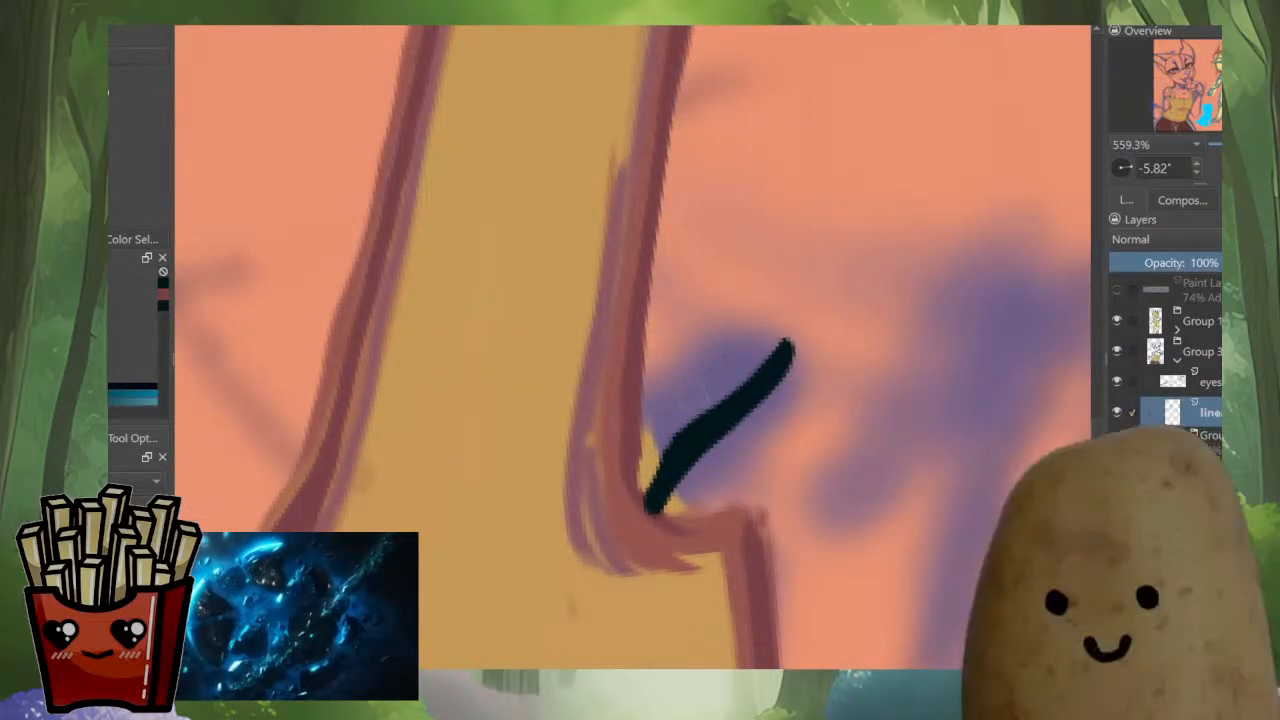
left_click_drag(655, 460, 642, 505)
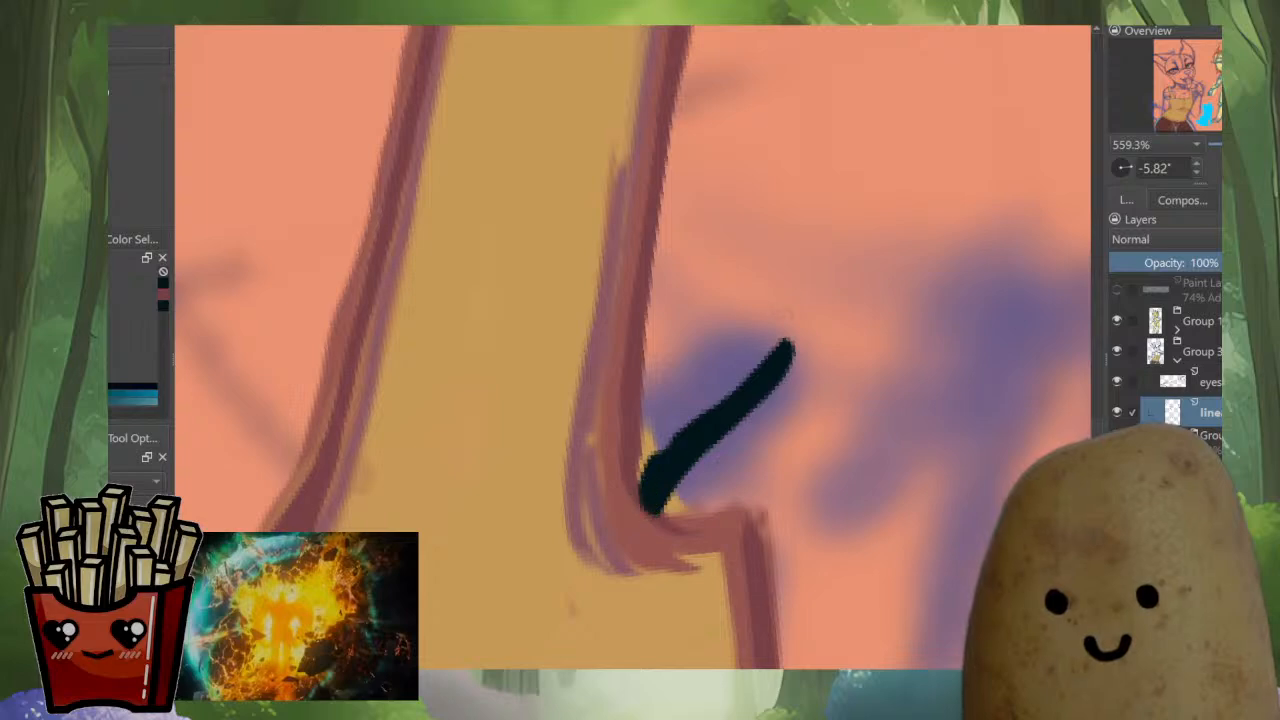
left_click_drag(785, 345, 668, 432)
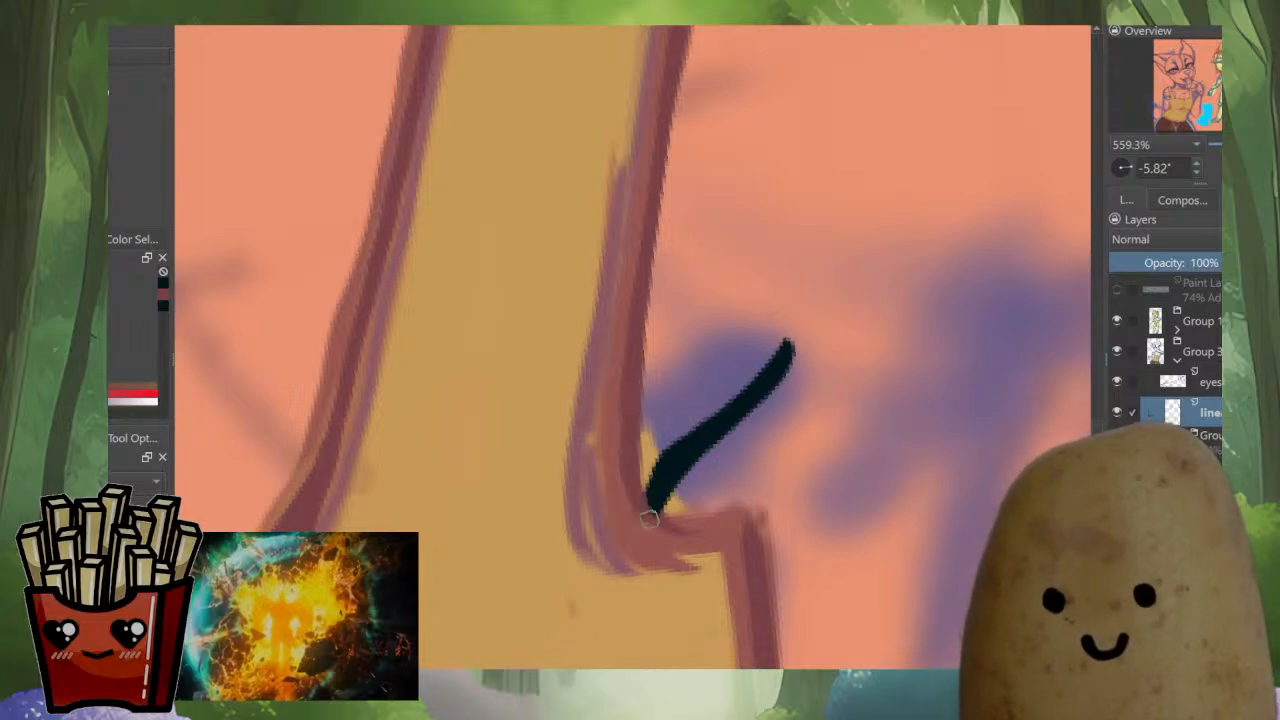
left_click_drag(650, 519, 656, 522)
scroll(787, 403, "down", 5)
scroll(881, 470, "up", 3)
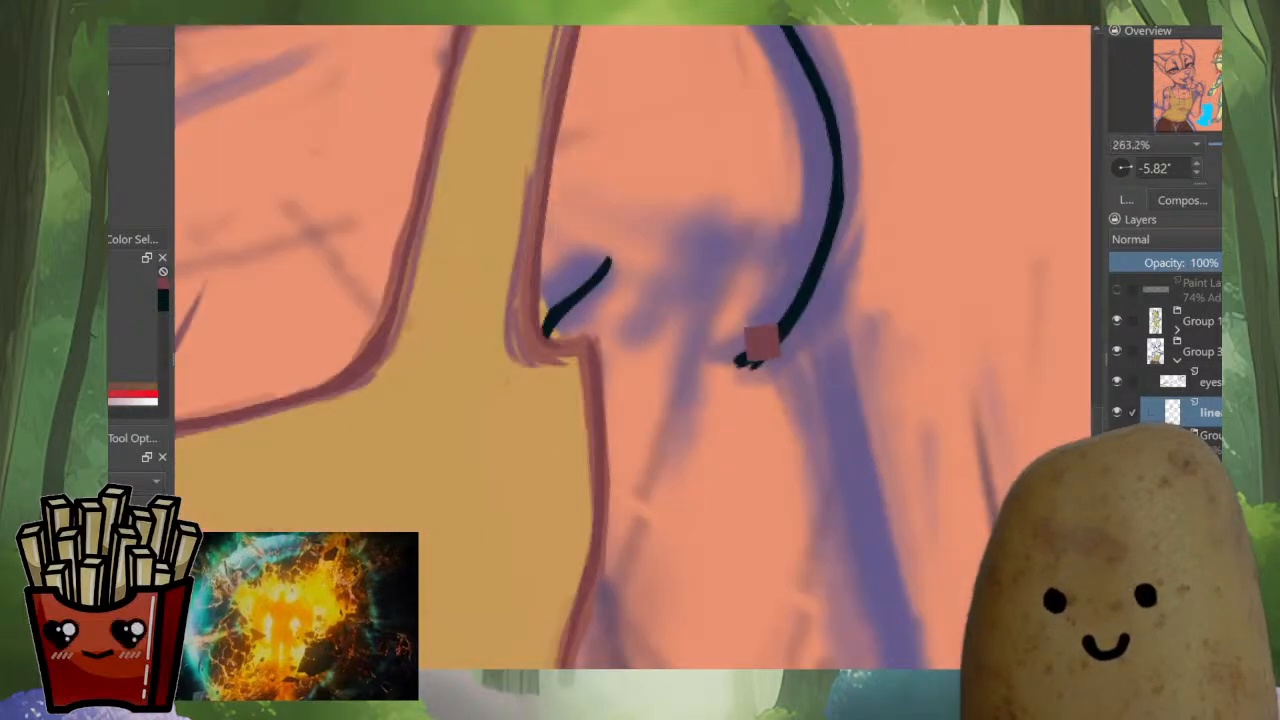
Sample the near-black again and ink a short start of the outer arm line branching from the shoulder curve.
left_click(800, 303, "ctrl")
left_click_drag(800, 303, 878, 88)
scroll(726, 346, "down", 2)
left_click_drag(726, 346, 716, 413)
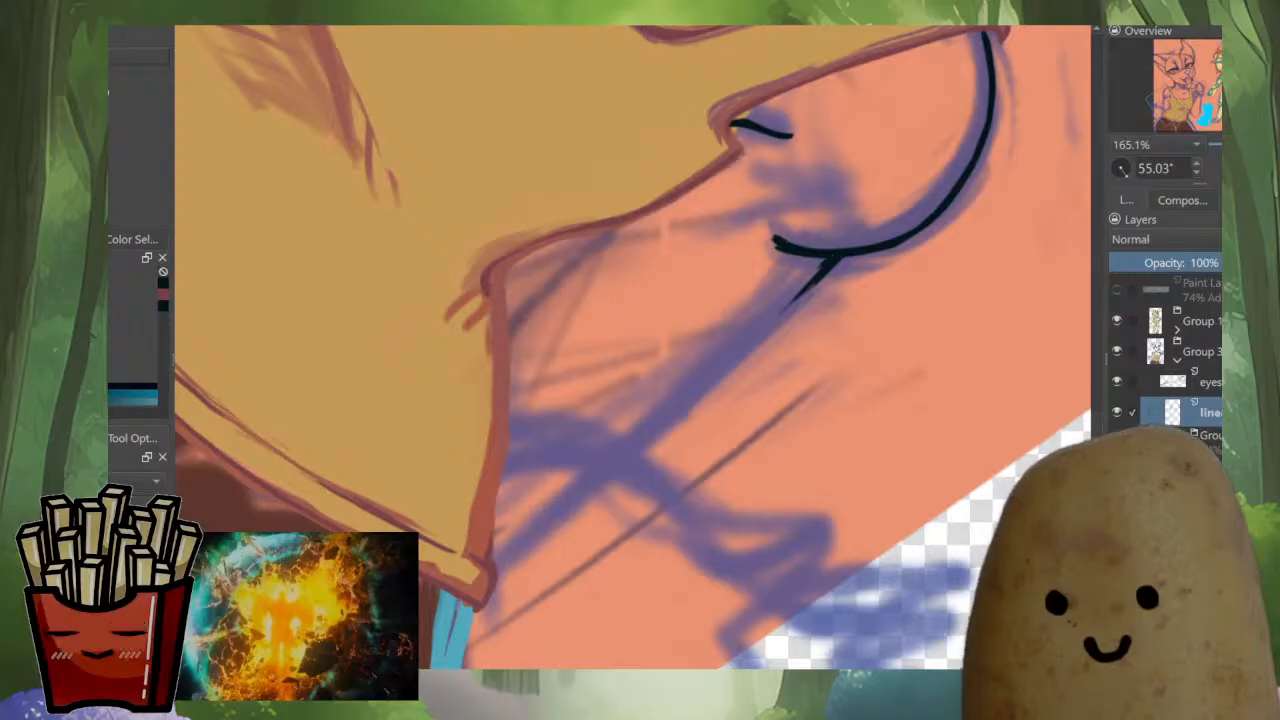
left_click_drag(833, 259, 452, 142)
left_click_drag(452, 142, 533, 135)
Ink the tail's base and upper edge from the tank top's side, undoing the first attempt at the upper edge.
scroll(745, 362, "down", 10)
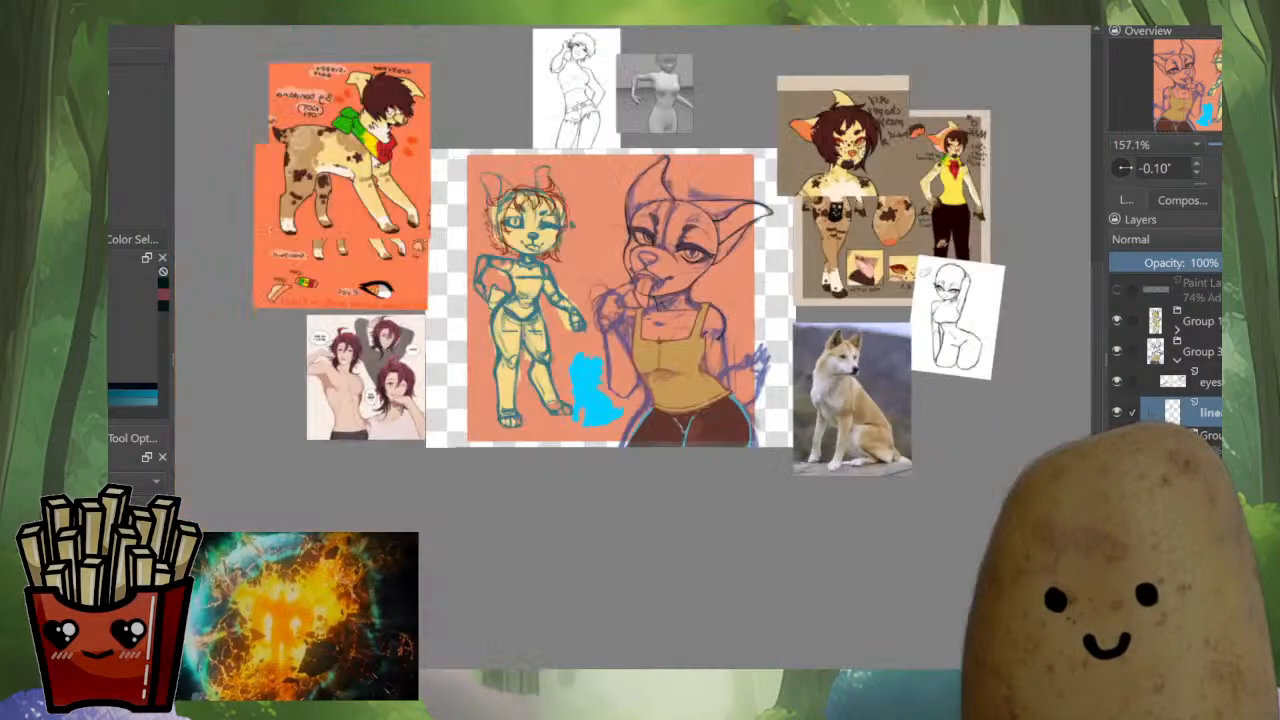
scroll(365, 191, "up", 5)
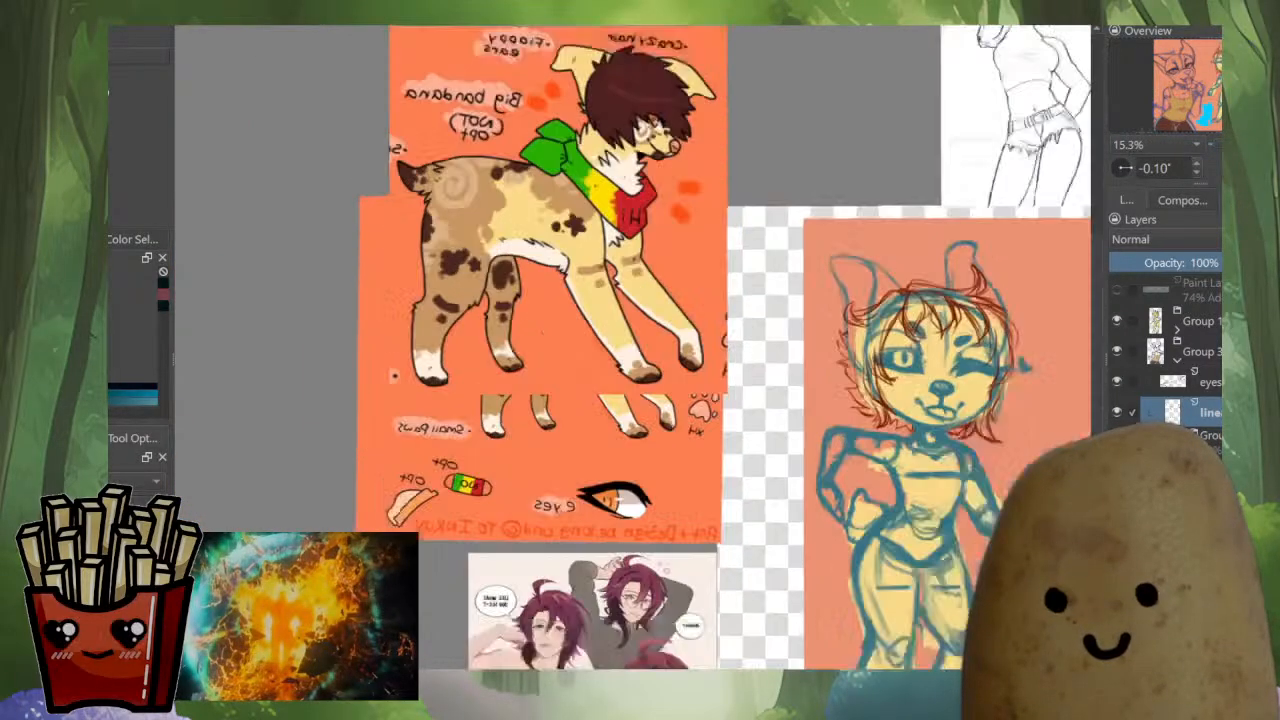
scroll(365, 191, "down", 2)
left_click_drag(1076, 502, 780, 400)
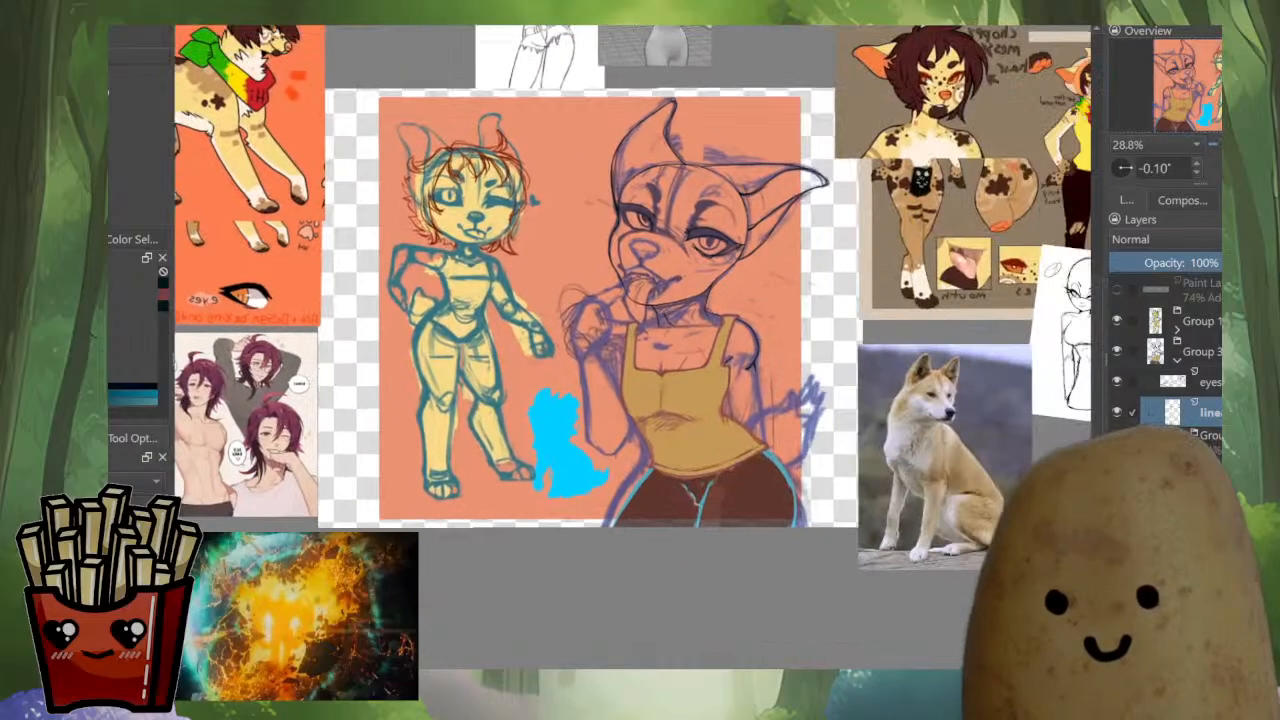
scroll(780, 400, "up", 6)
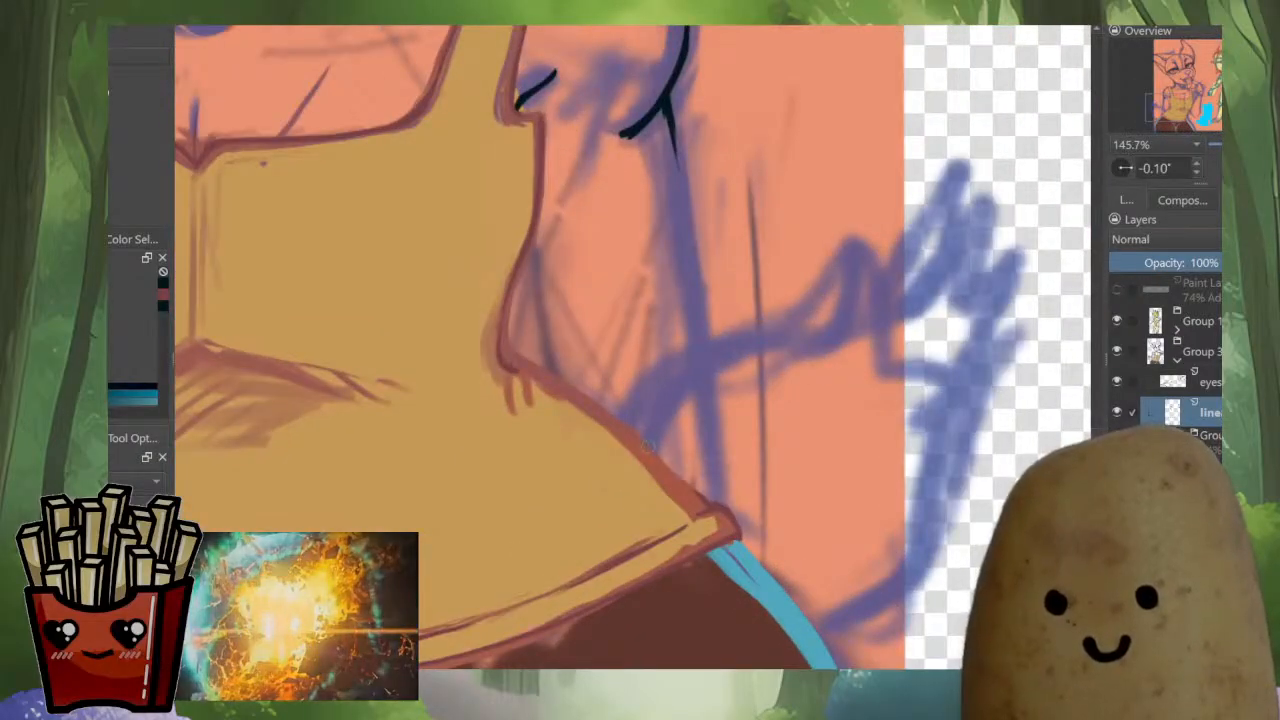
mouse_move(636, 381)
left_mouse_down()
mouse_move(642, 437)
mouse_move(655, 382)
left_mouse_up()
left_click_drag(652, 448, 635, 413)
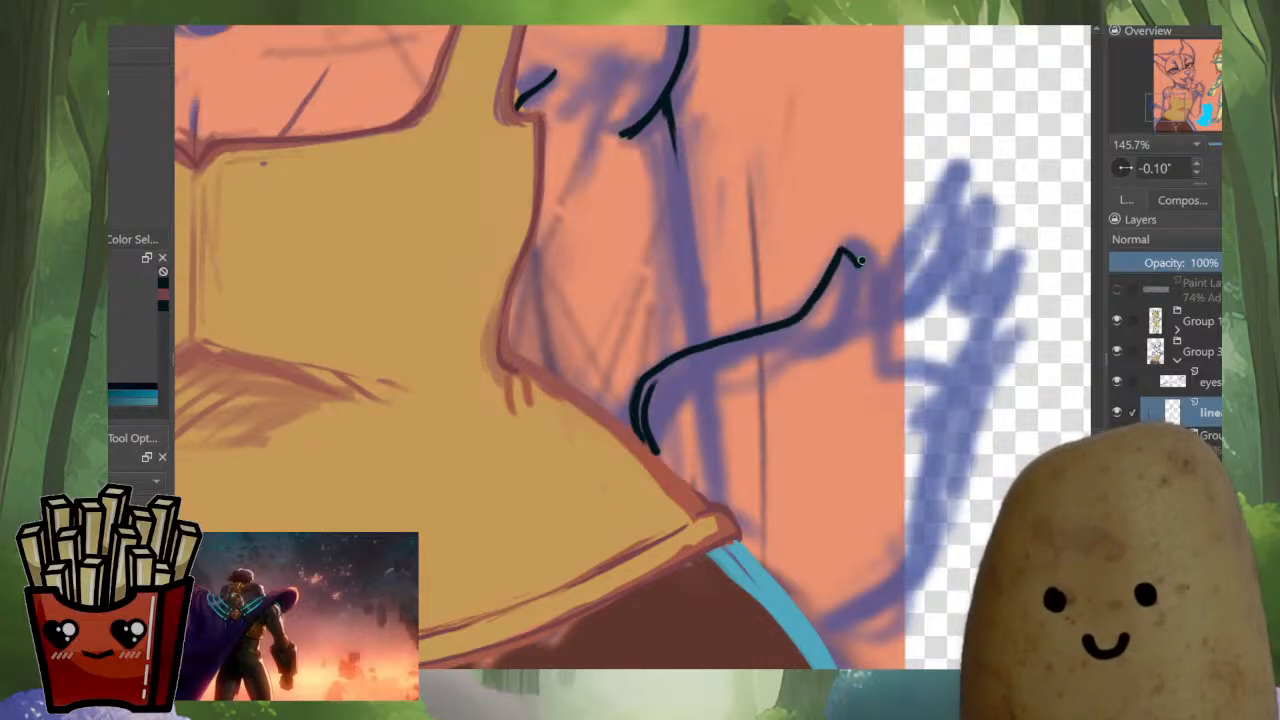
key("ctrl+z")
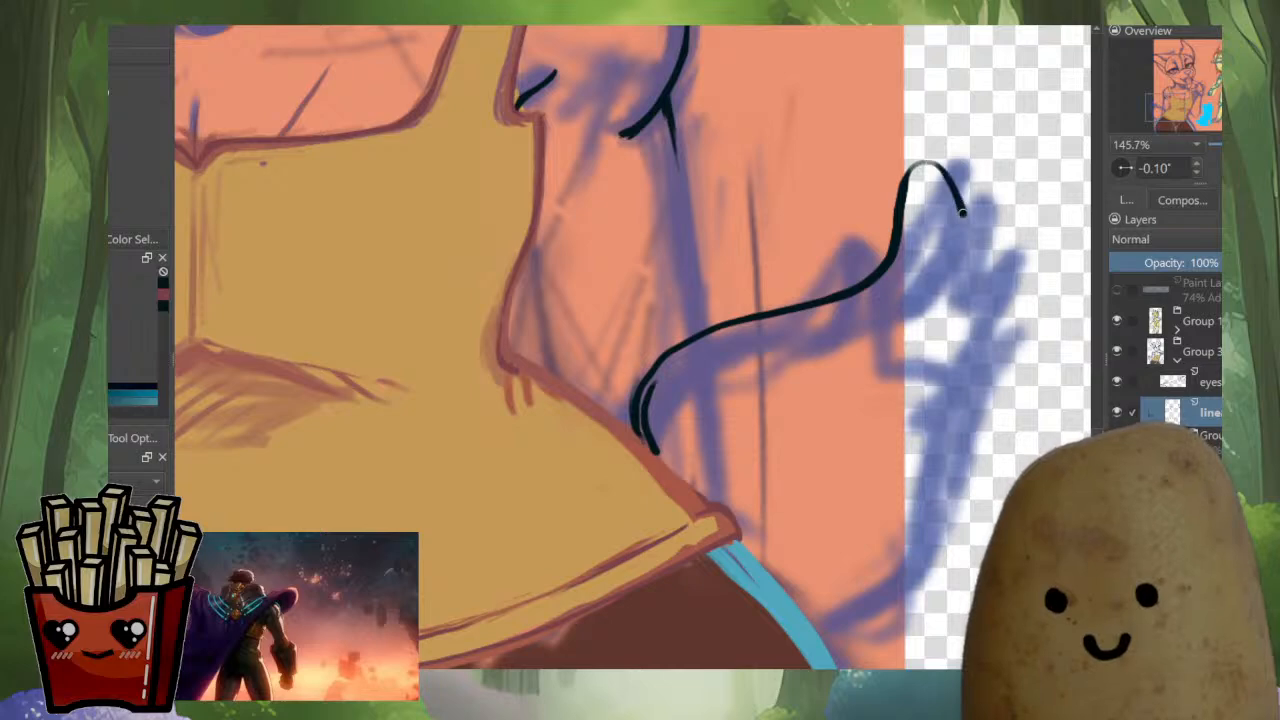
Ink the tail's outer edge from the rounded tip down towards the hip with jagged fur tufts.
left_click_drag(963, 212, 955, 374)
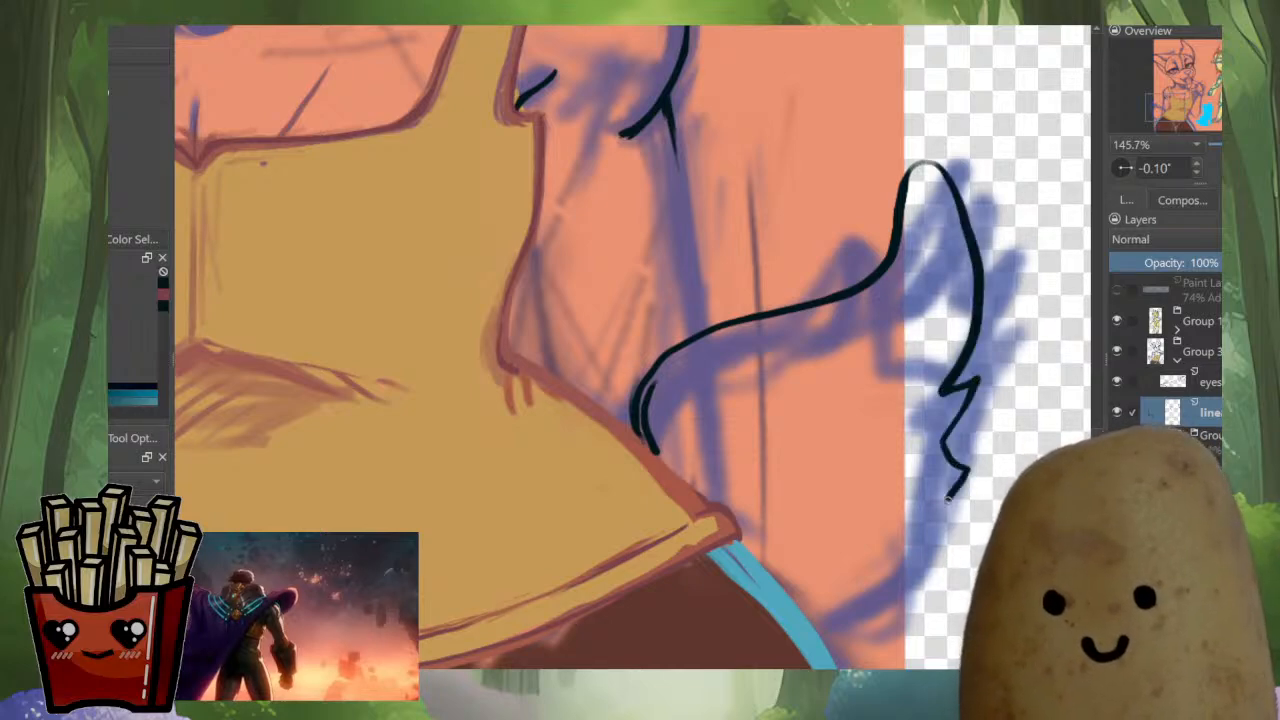
mouse_move(920, 540)
left_mouse_down()
mouse_move(898, 590)
mouse_move(840, 640)
left_mouse_up()
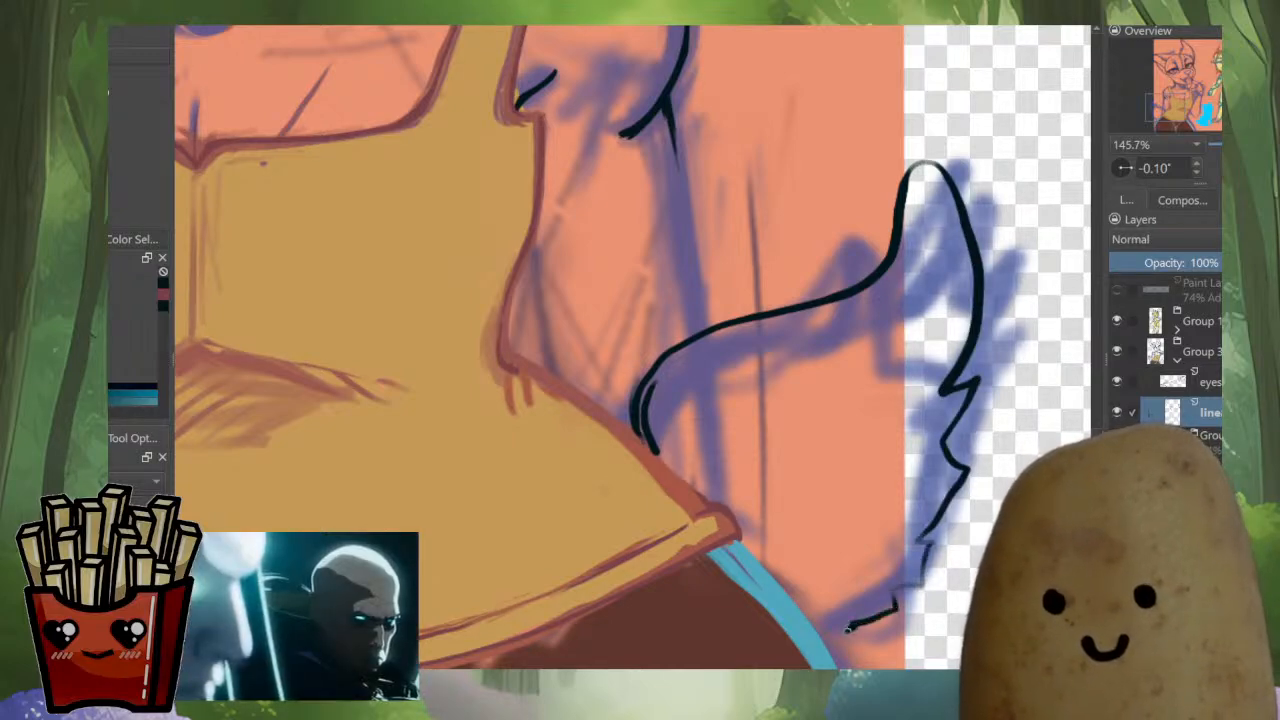
scroll(795, 458, "down", 6)
Thicken the tail's base curve where it meets the tank top's side, replacing the first thickening stroke.
scroll(567, 358, "up", 4)
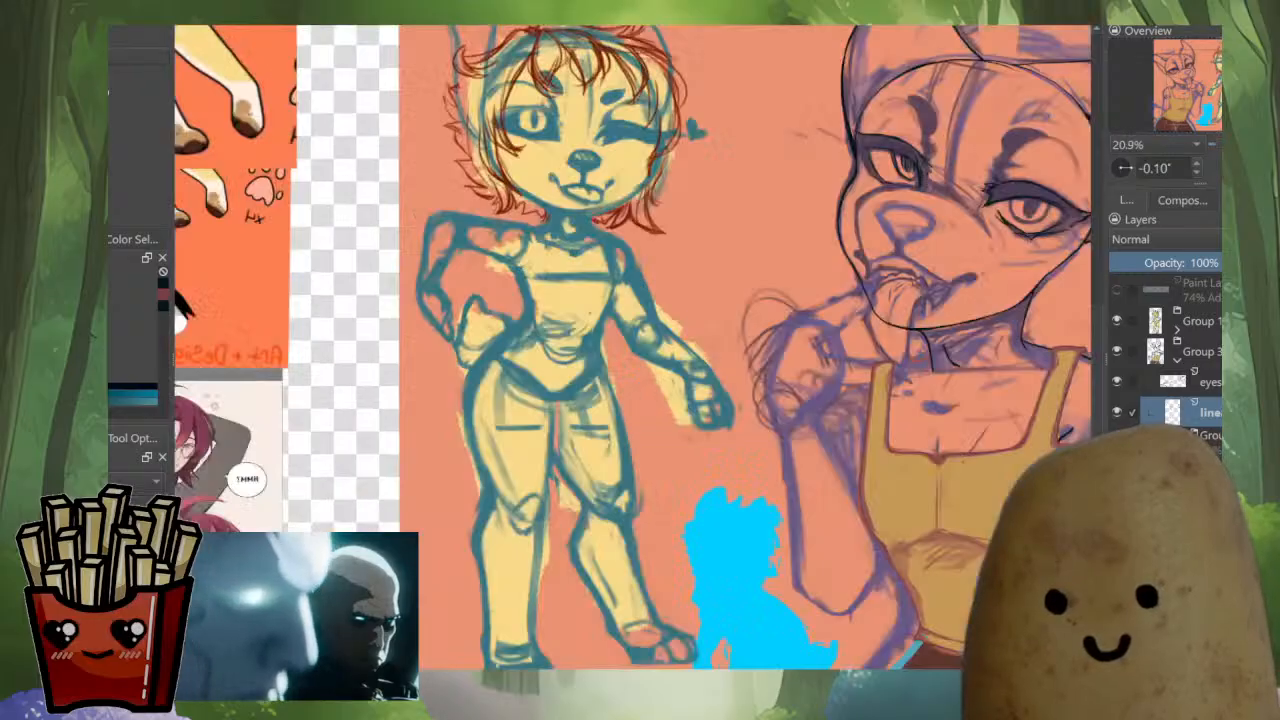
scroll(570, 350, "down", 4)
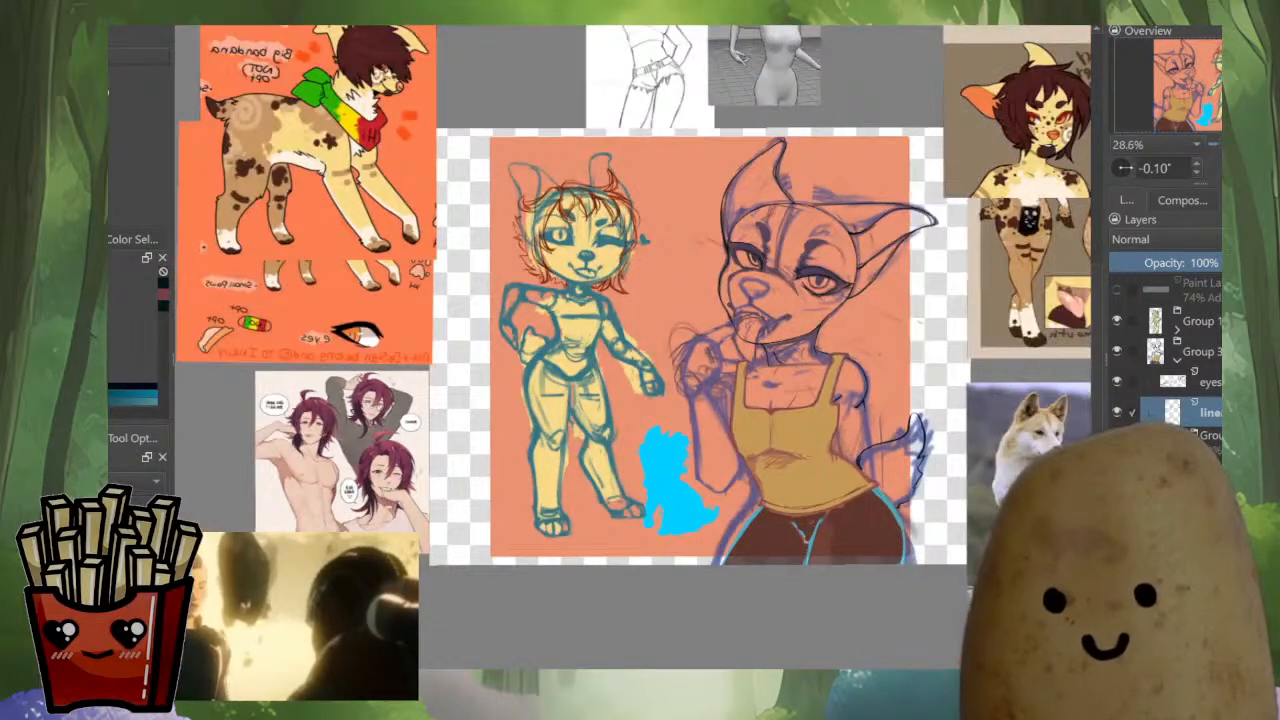
key("m")
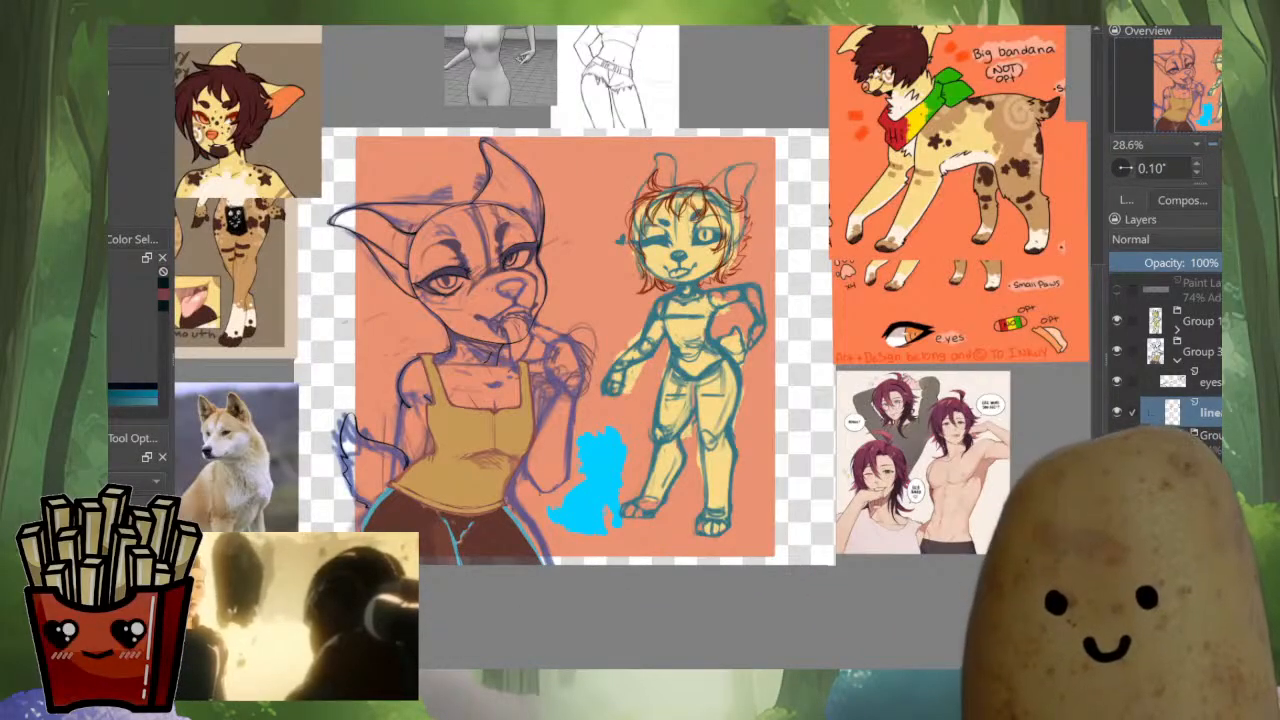
left_click_drag(500, 400, 706, 481)
scroll(577, 455, "up", 6)
left_click_drag(680, 300, 577, 415)
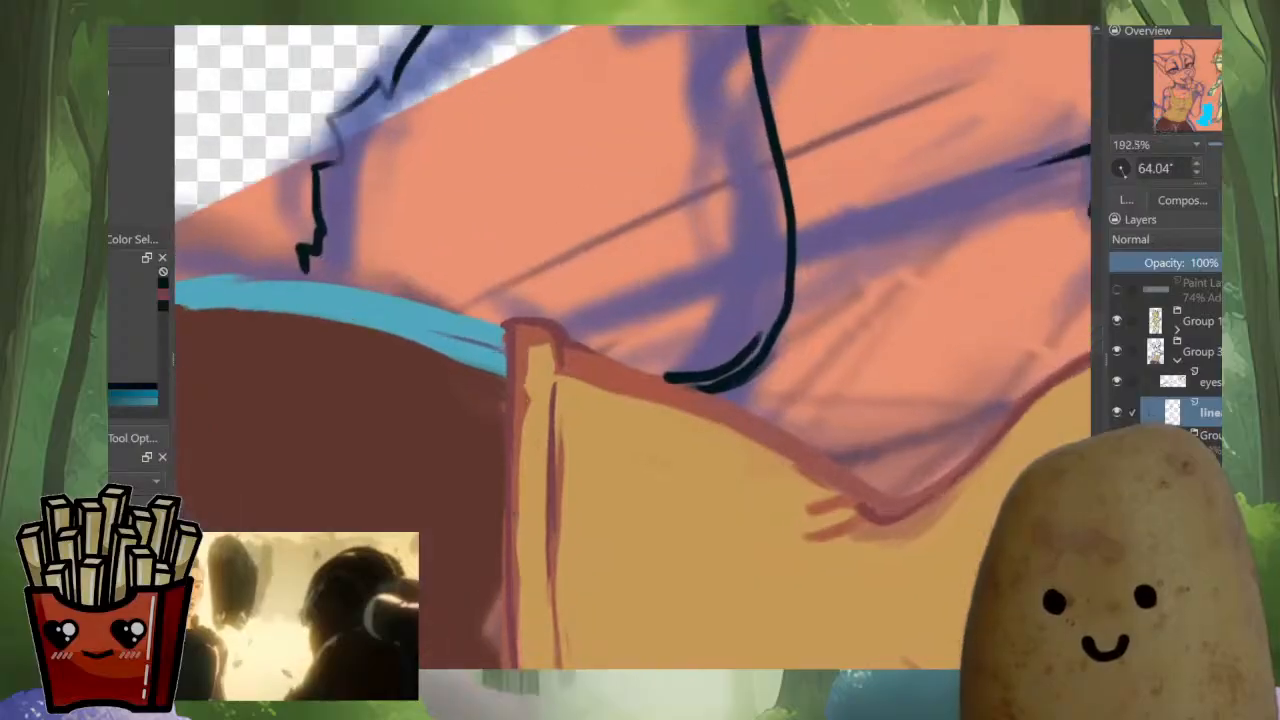
scroll(798, 350, "up", 1)
left_click_drag(797, 230, 731, 411)
key("ctrl+z")
mouse_move(793, 203)
left_mouse_down()
mouse_move(769, 349)
mouse_move(714, 417)
left_mouse_up()
Refine the outer edge of the tail's thickened base so it tapers smoothly into the upper edge.
left_click_drag(797, 236, 767, 368)
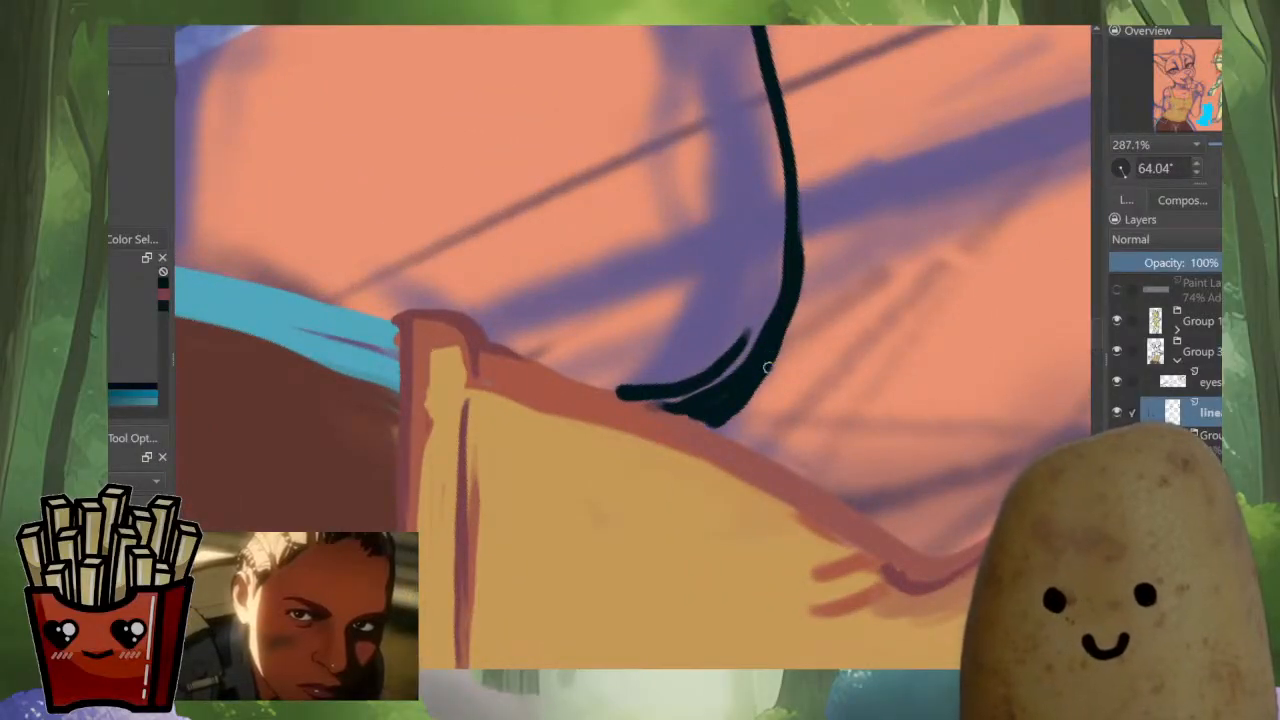
left_click_drag(799, 222, 799, 293)
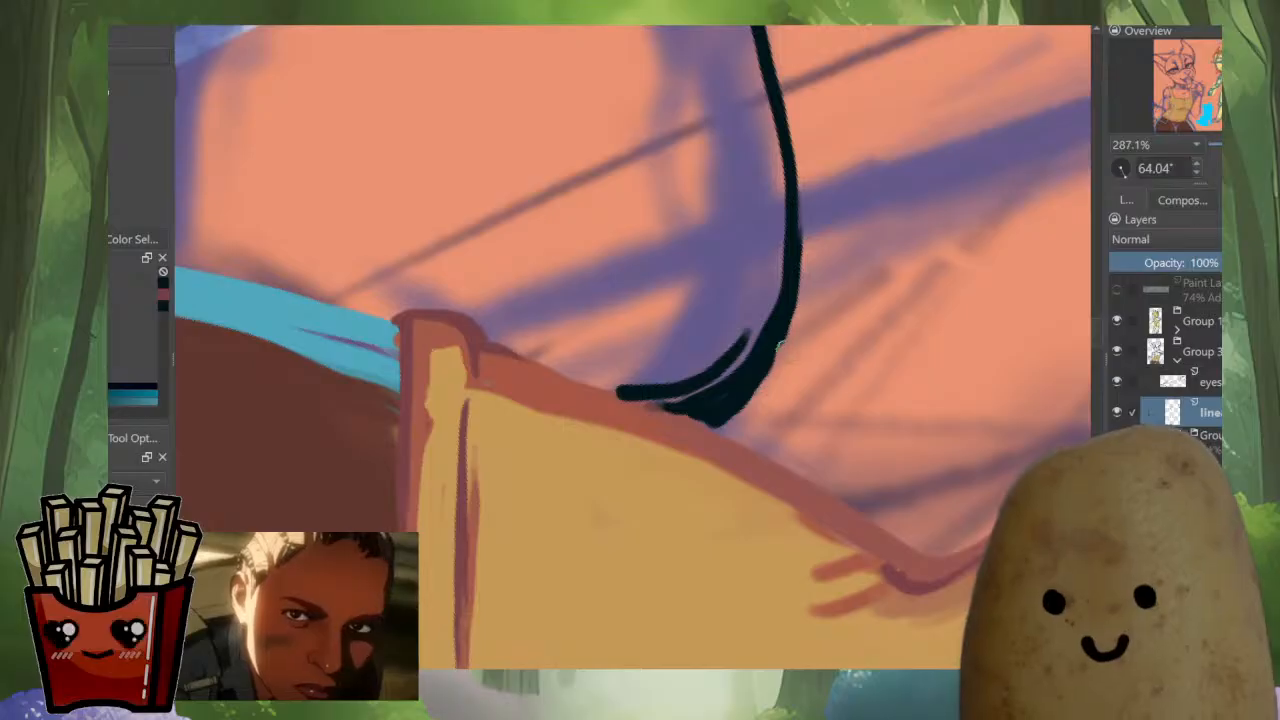
left_click_drag(797, 120, 640, 422)
left_click_drag(692, 370, 767, 285)
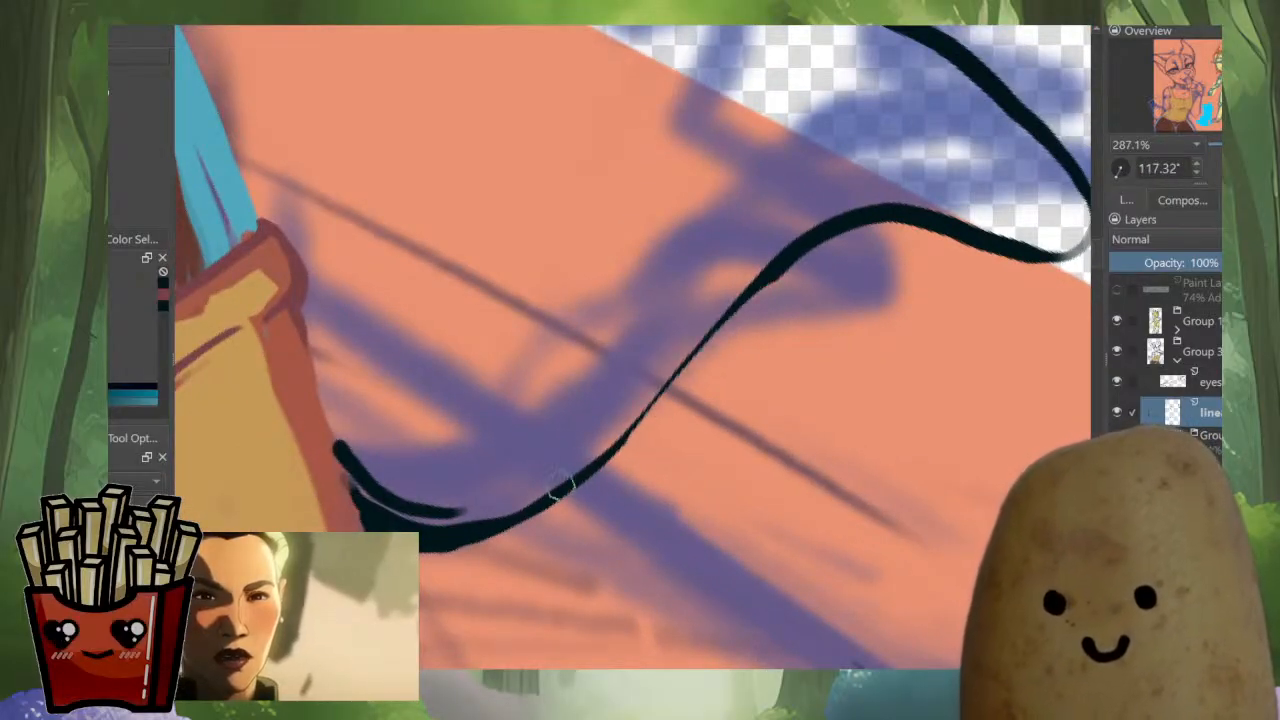
Smooth the tail's upper edge and close the outline at the rounded tip, undoing the misplaced stroke.
left_click_drag(560, 488, 663, 385)
mouse_move(627, 433)
left_mouse_down()
mouse_move(788, 255)
mouse_move(820, 400)
mouse_move(782, 222)
left_mouse_up()
key("ctrl+z")
left_click_drag(700, 250, 700, 130)
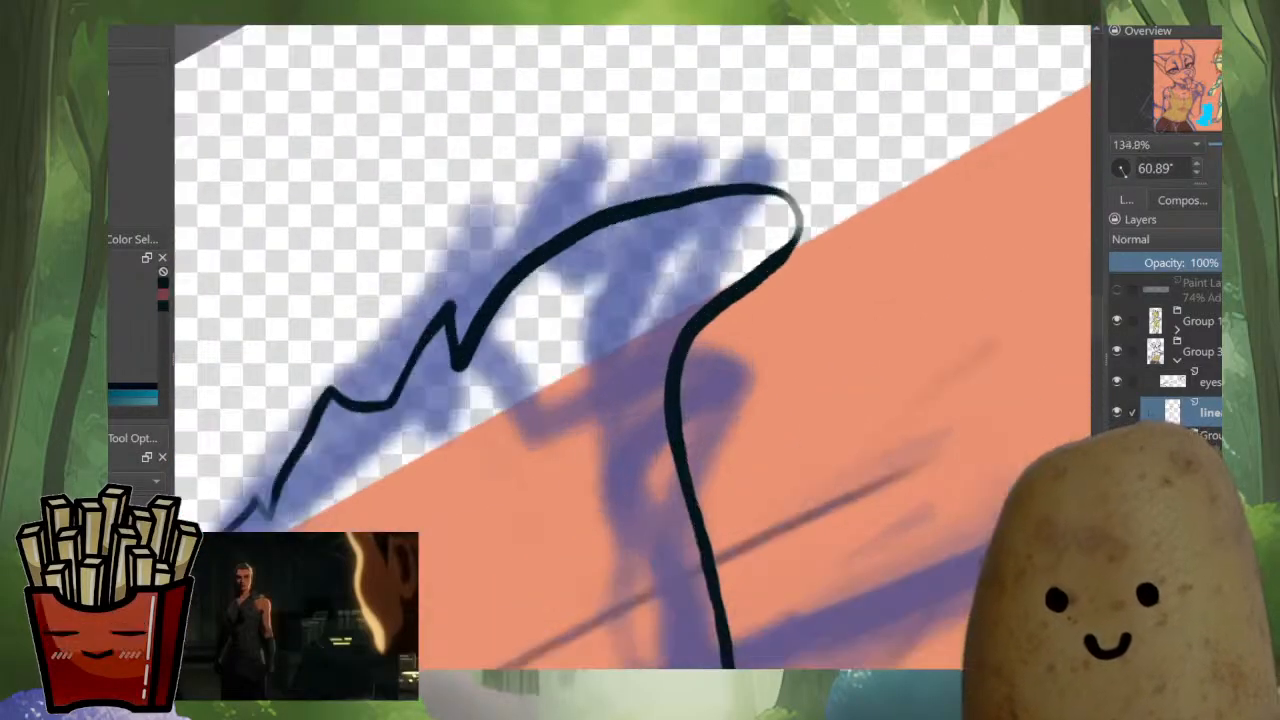
left_click_drag(727, 310, 806, 244)
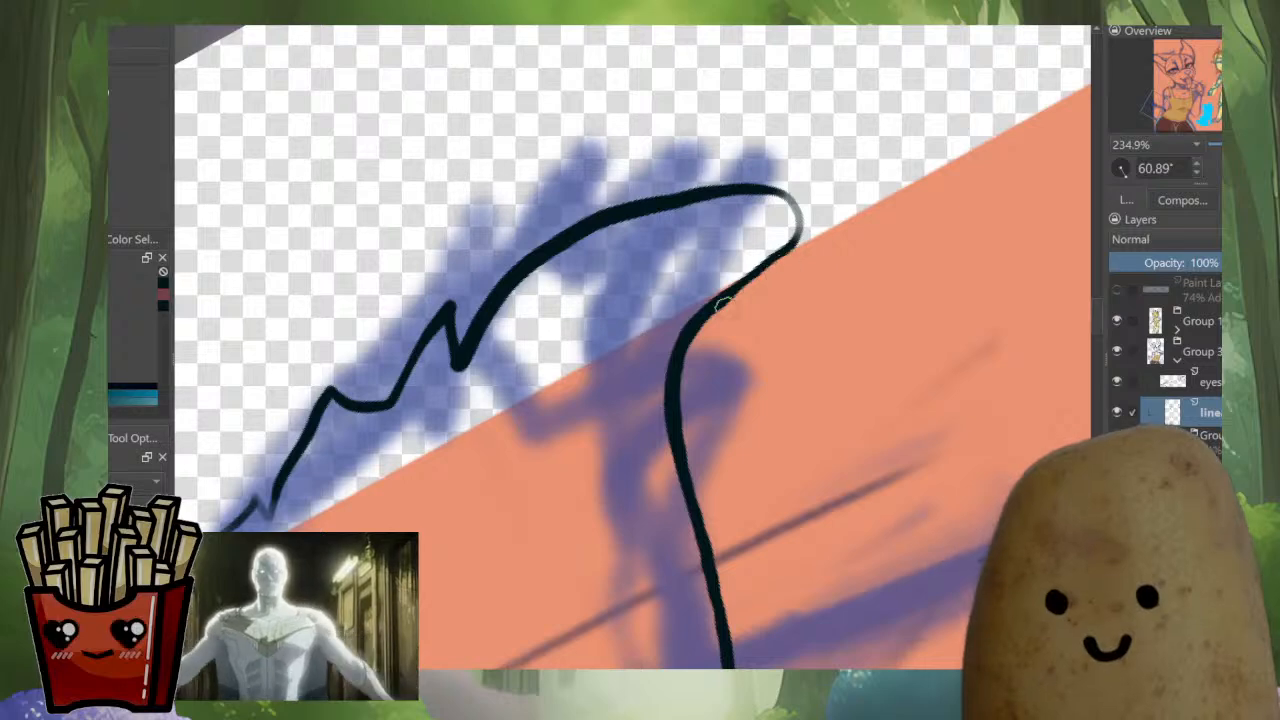
left_click_drag(707, 314, 758, 263)
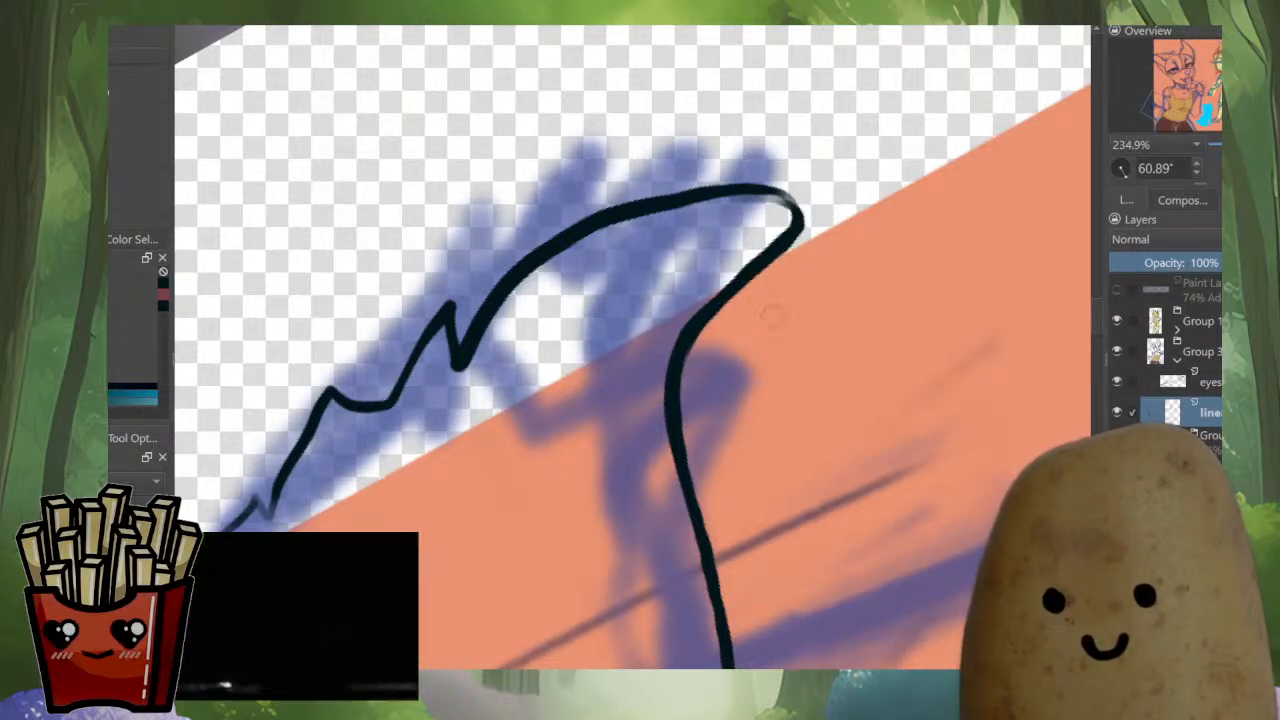
Examine the inked tail up close and against the whole drawing and the surrounding reference images.
left_click_drag(774, 312, 709, 205)
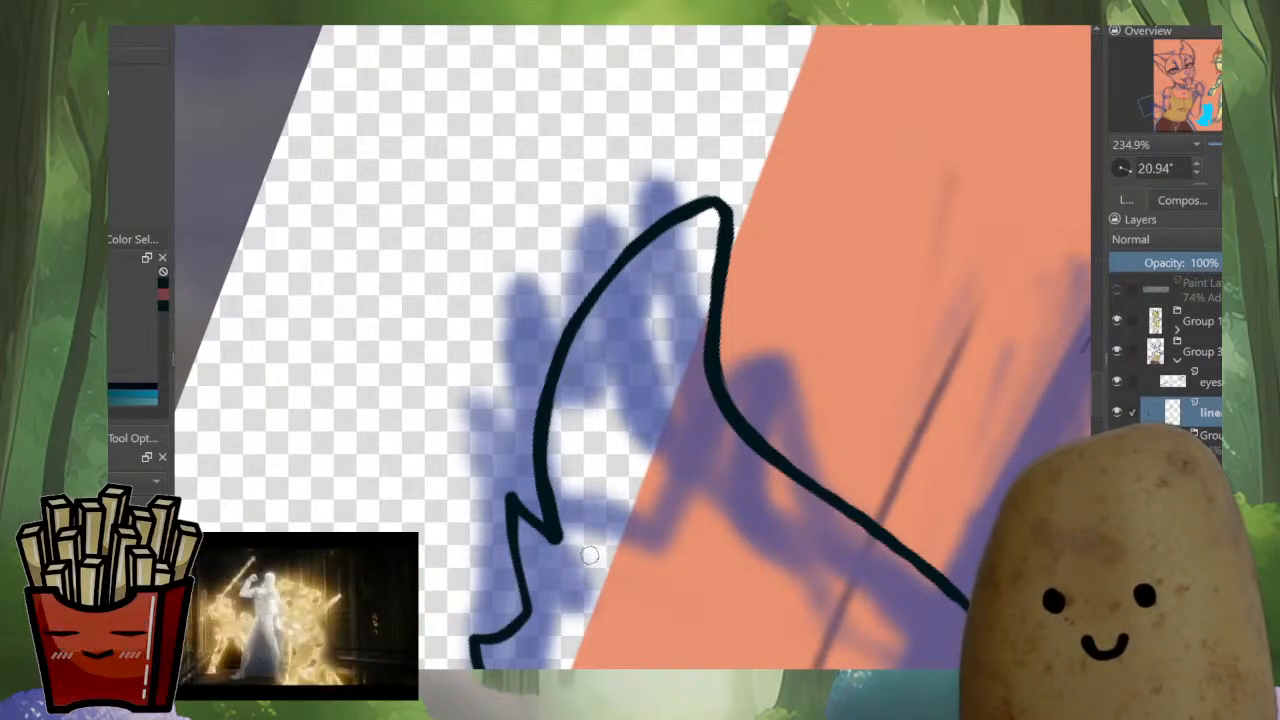
mouse_move(591, 548)
left_mouse_down()
mouse_move(703, 266)
mouse_move(745, 326)
left_mouse_up()
left_click_drag(842, 158, 848, 400)
left_click_drag(850, 330, 419, 395)
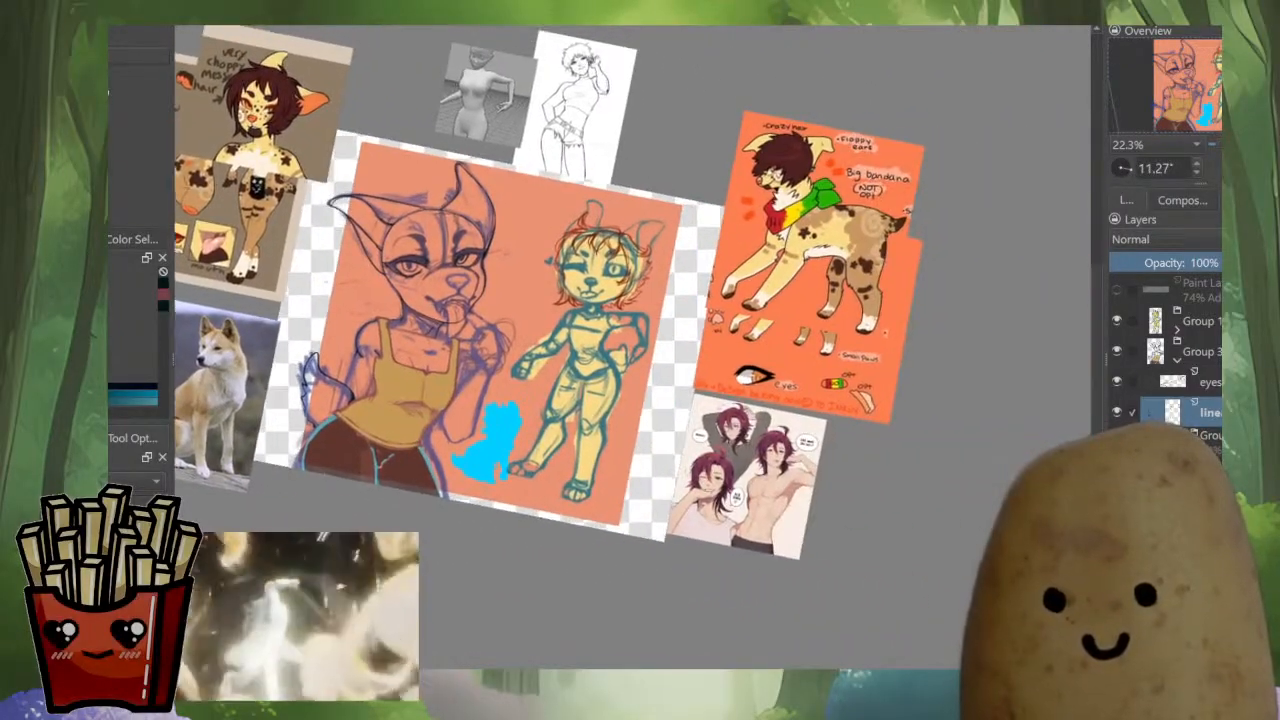
mouse_move(866, 238)
left_mouse_down()
mouse_move(866, 151)
mouse_move(866, 219)
left_mouse_up()
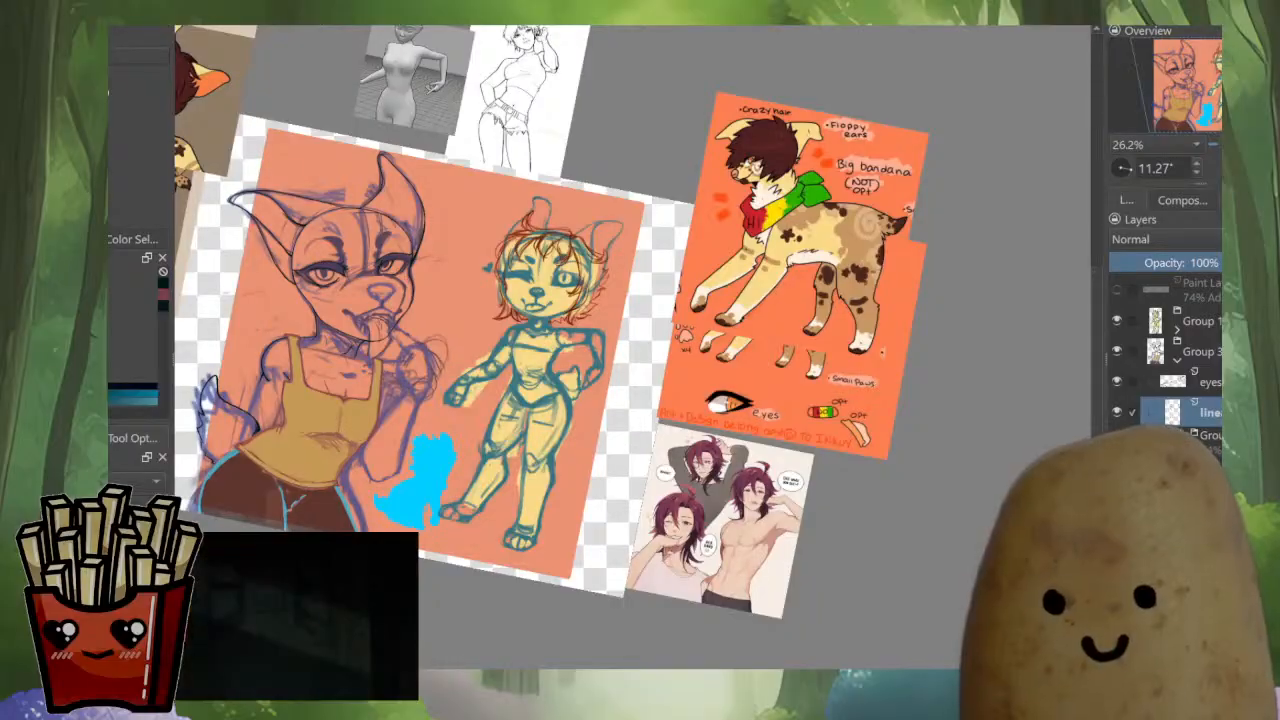
left_click_drag(600, 400, 683, 376)
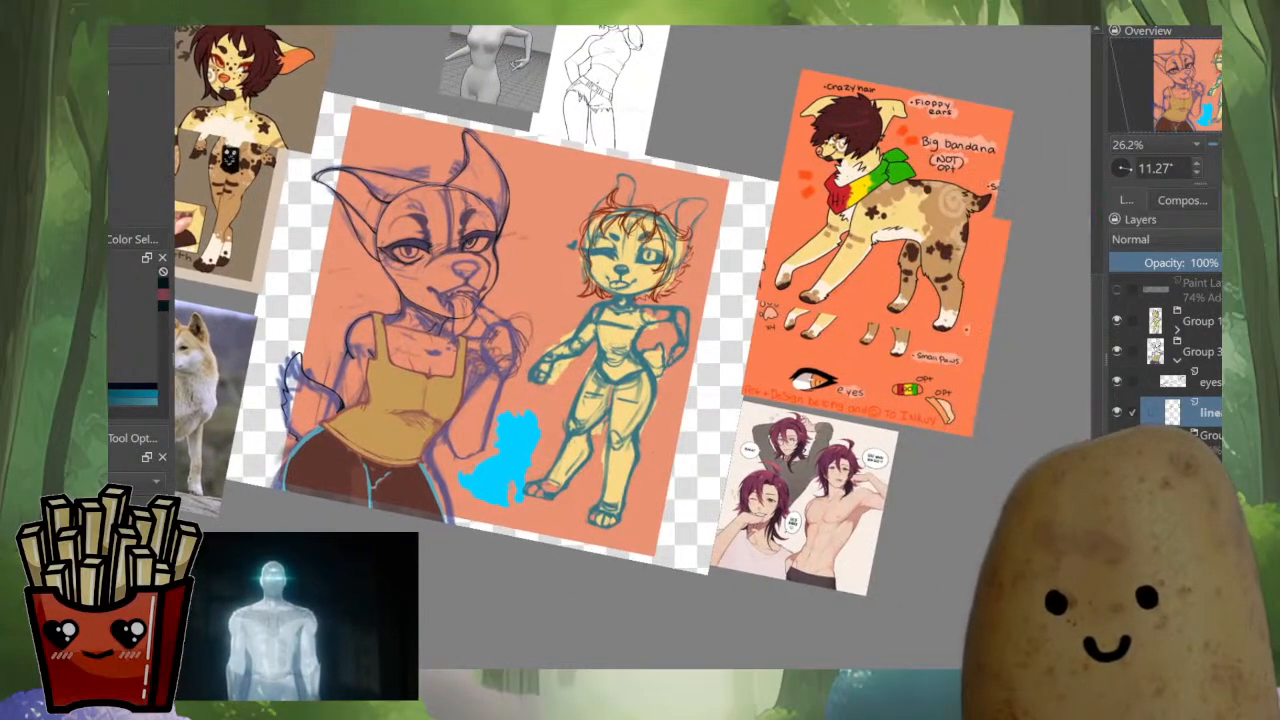
left_click_drag(272, 372, 578, 66)
Redraw the tail's outer edge as one smooth curve past the upper tufts, undoing the first attempts.
mouse_move(720, 88)
left_mouse_down()
mouse_move(830, 156)
mouse_move(912, 96)
mouse_move(726, 255)
left_mouse_up()
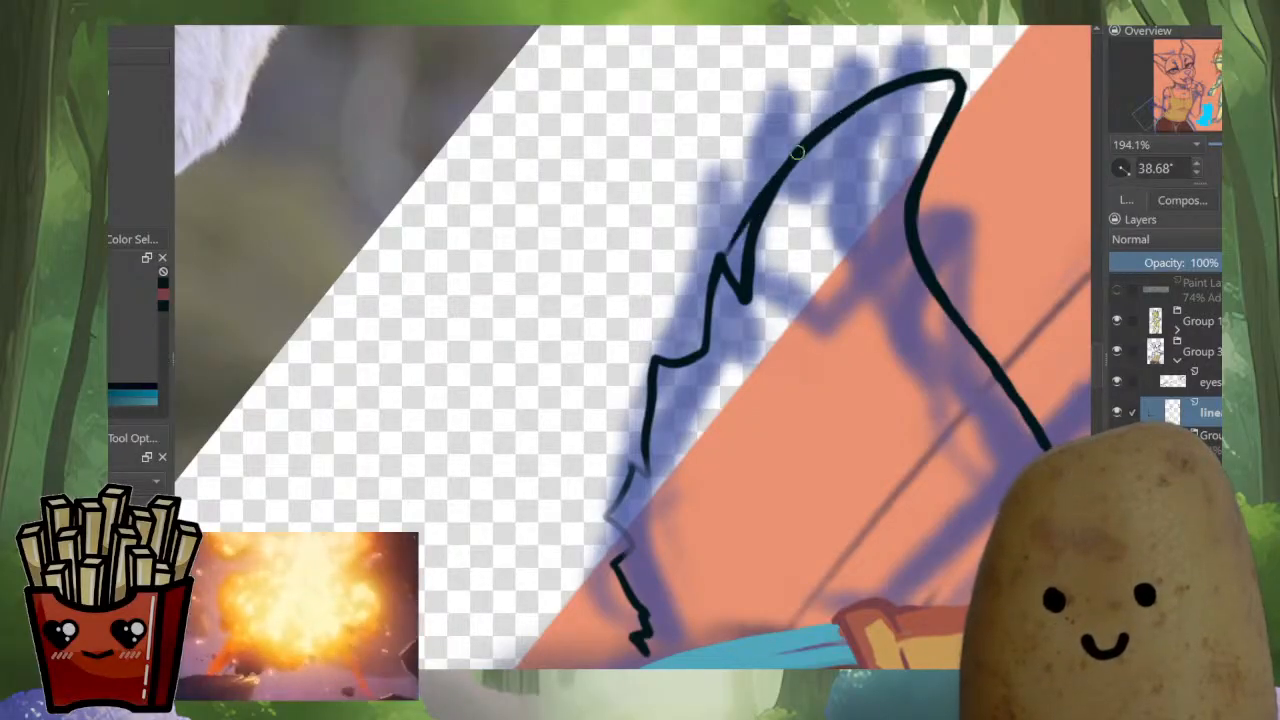
key("ctrl+z")
left_click_drag(790, 154, 660, 470)
key("ctrl+z")
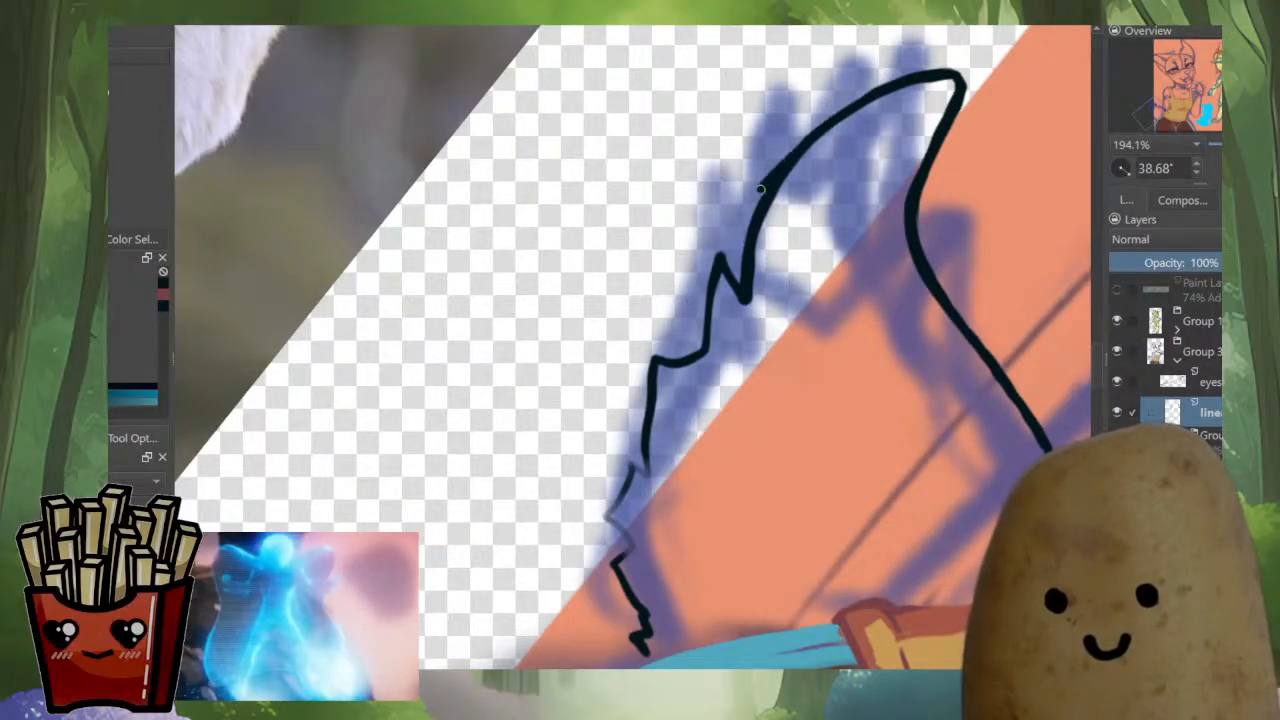
left_click_drag(760, 188, 684, 498)
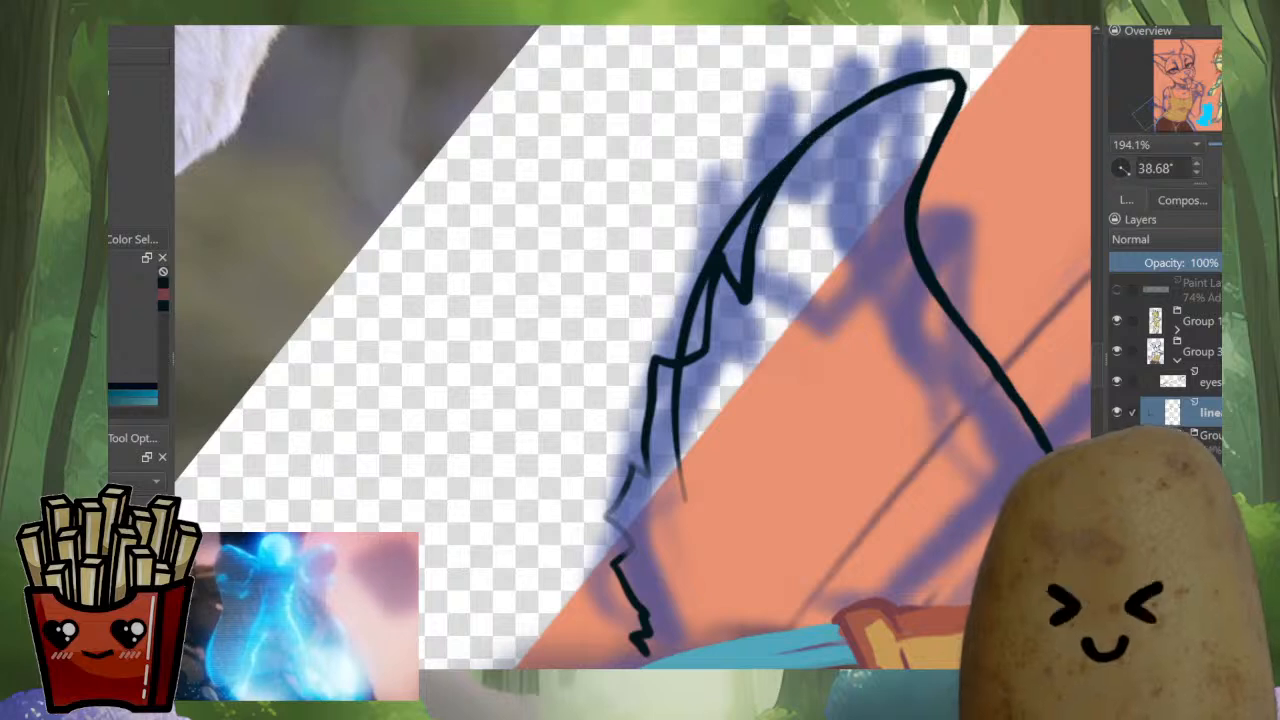
Erase the old upper fur tufts inside the new curve and ink a pointed tuft at its lower end.
left_click_drag(800, 163, 724, 270)
left_click_drag(774, 204, 690, 358)
left_click_drag(752, 228, 706, 348)
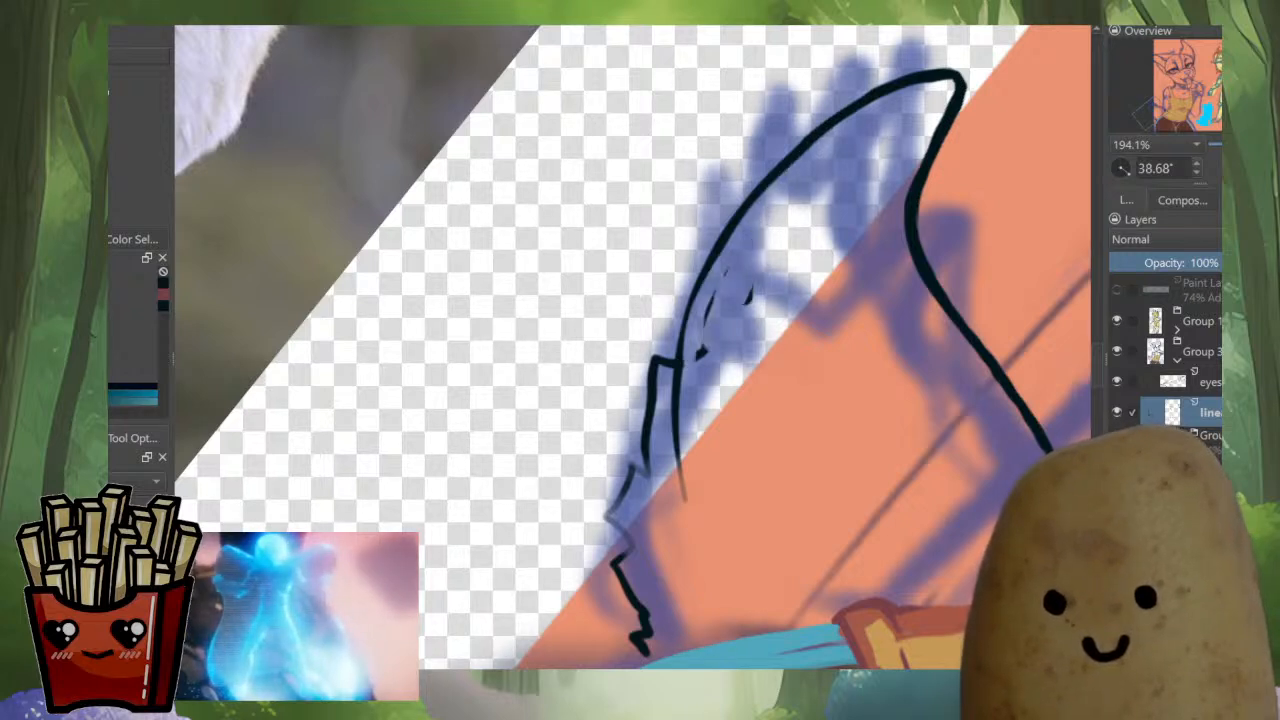
mouse_move(695, 288)
left_mouse_down()
mouse_move(679, 356)
mouse_move(687, 516)
mouse_move(694, 344)
mouse_move(692, 444)
left_mouse_up()
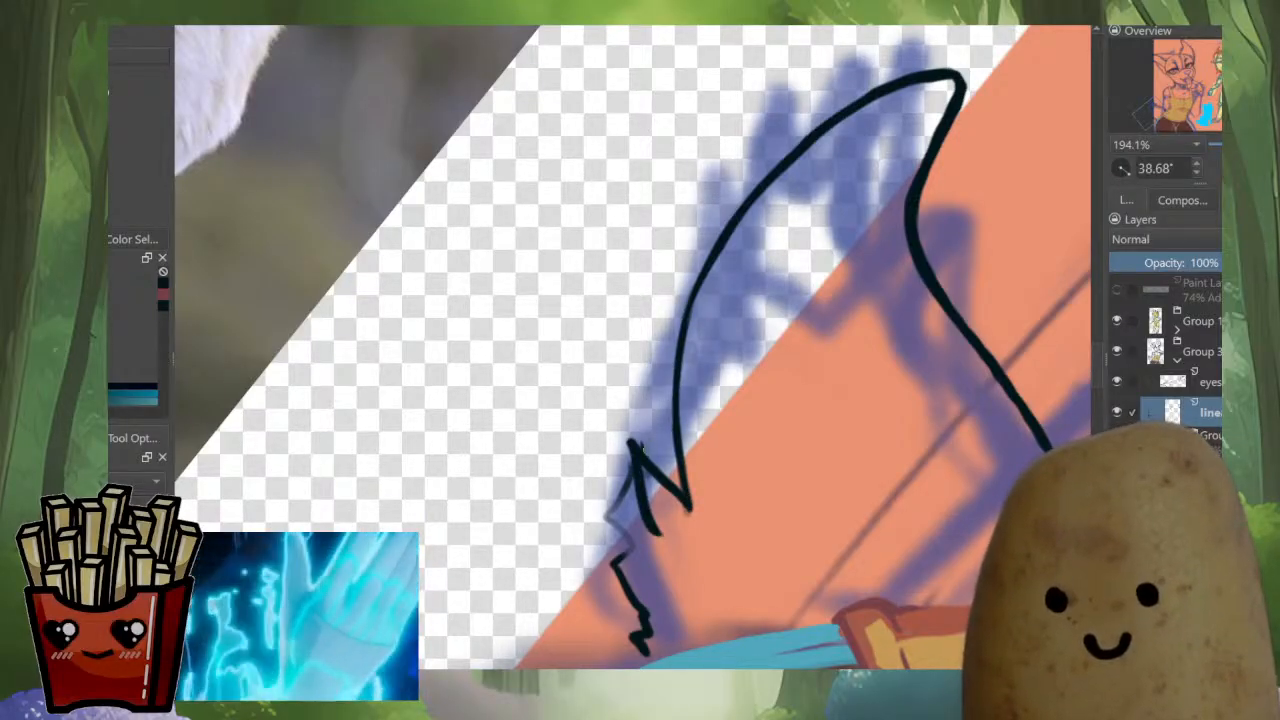
Ink a zigzag of fur tufts from the tail's lower outer edge down to the hip.
key("m")
left_click_drag(641, 448, 626, 448)
left_click_drag(621, 501, 778, 438)
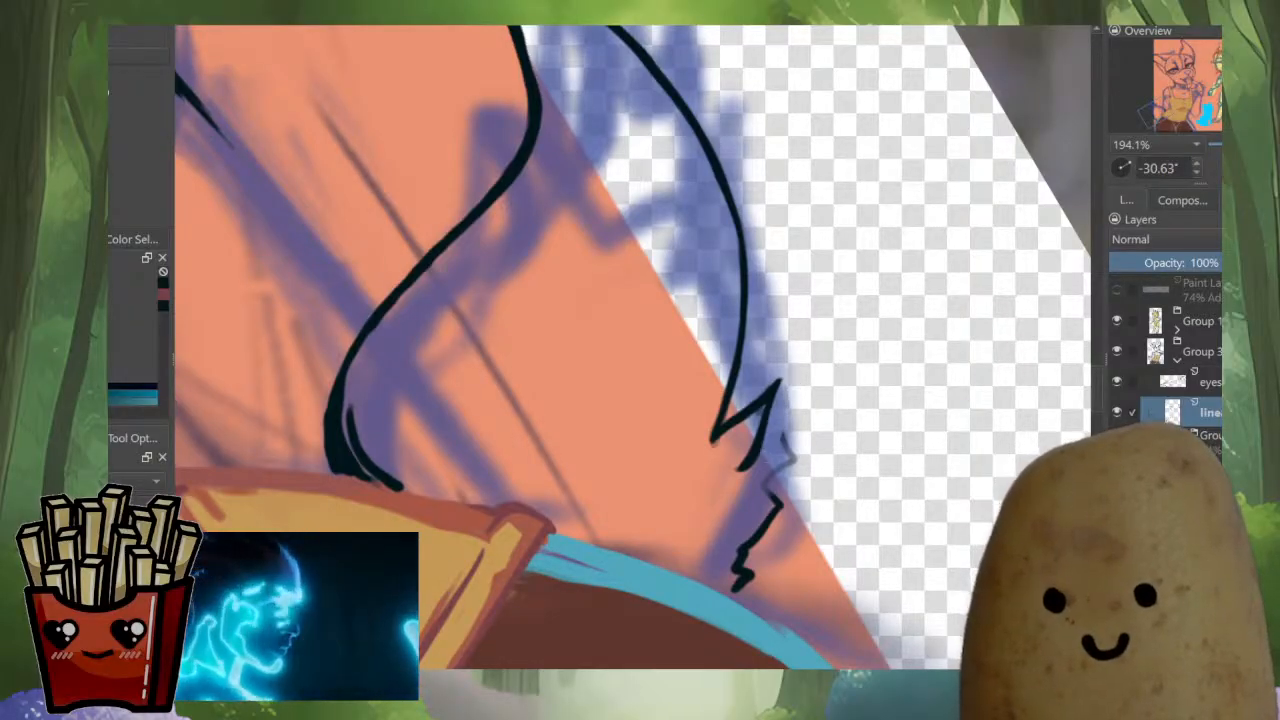
mouse_move(740, 467)
left_mouse_down()
mouse_move(797, 435)
mouse_move(752, 484)
mouse_move(799, 487)
mouse_move(749, 522)
mouse_move(784, 507)
mouse_move(752, 547)
left_mouse_up()
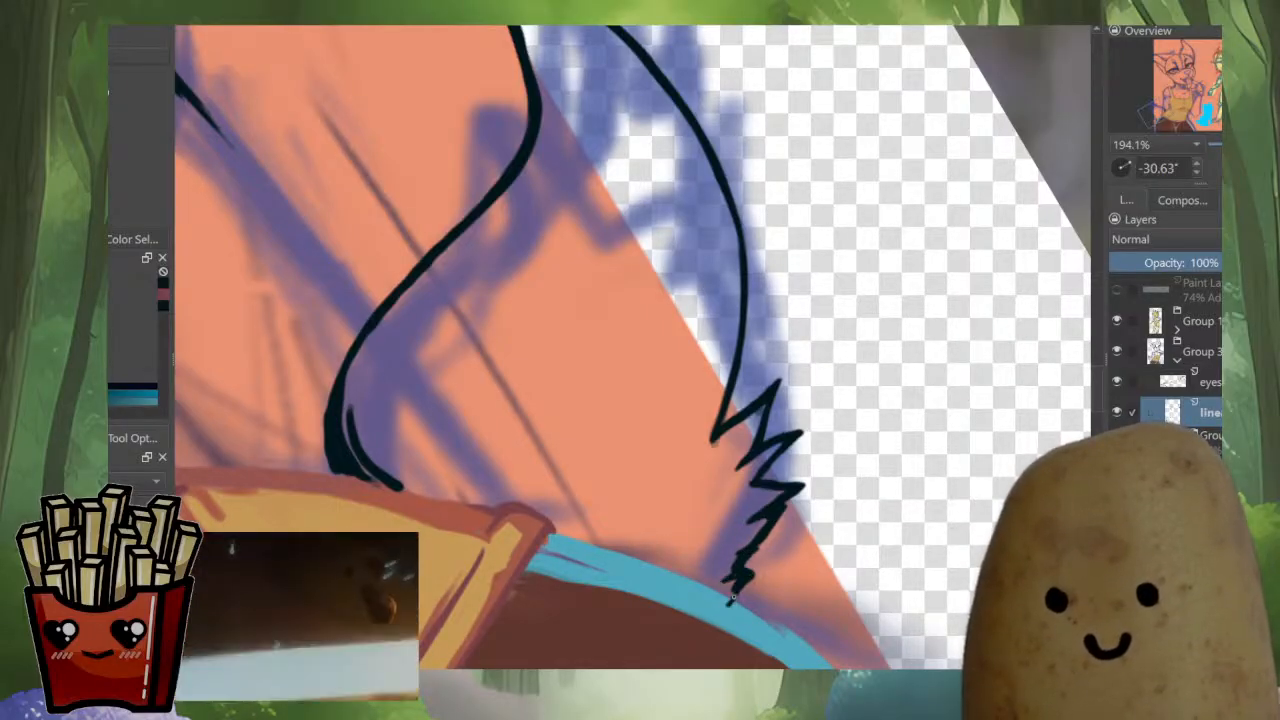
left_click_drag(733, 597, 732, 518)
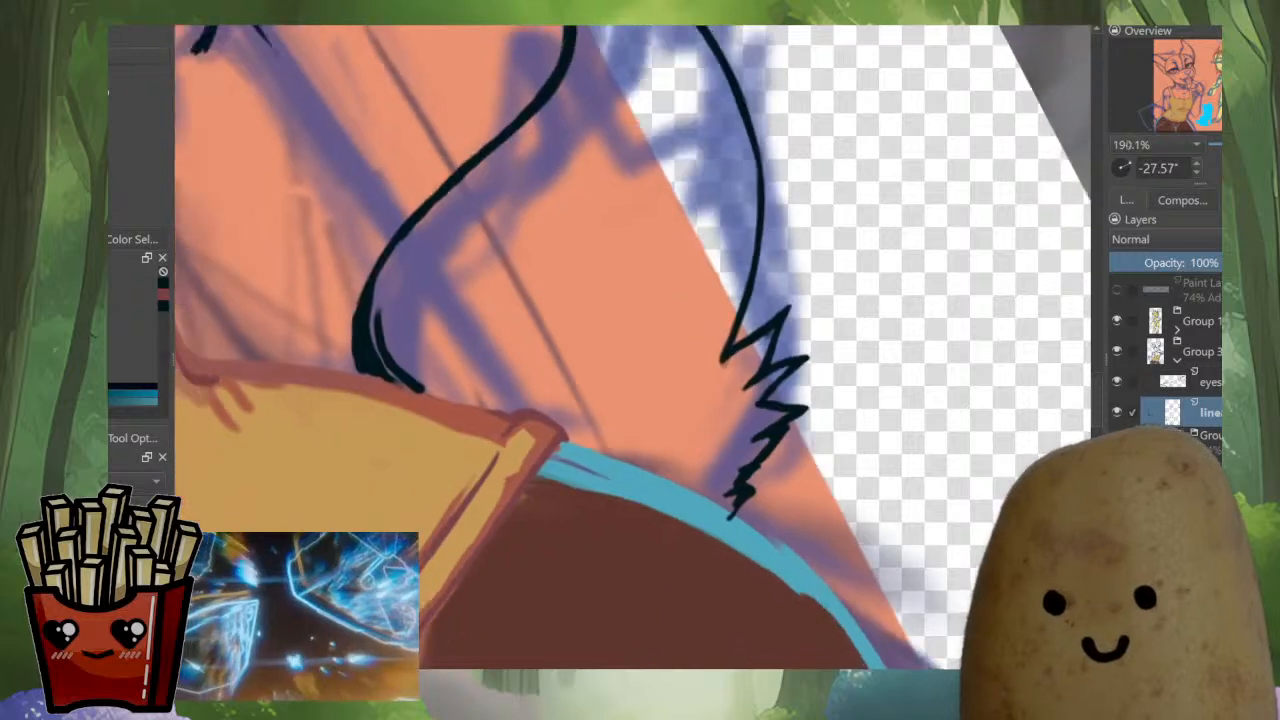
Thicken and sharpen the lowest fur tufts near the hip, undoing the strokes that fill the gaps between them.
scroll(764, 462, "up", 3)
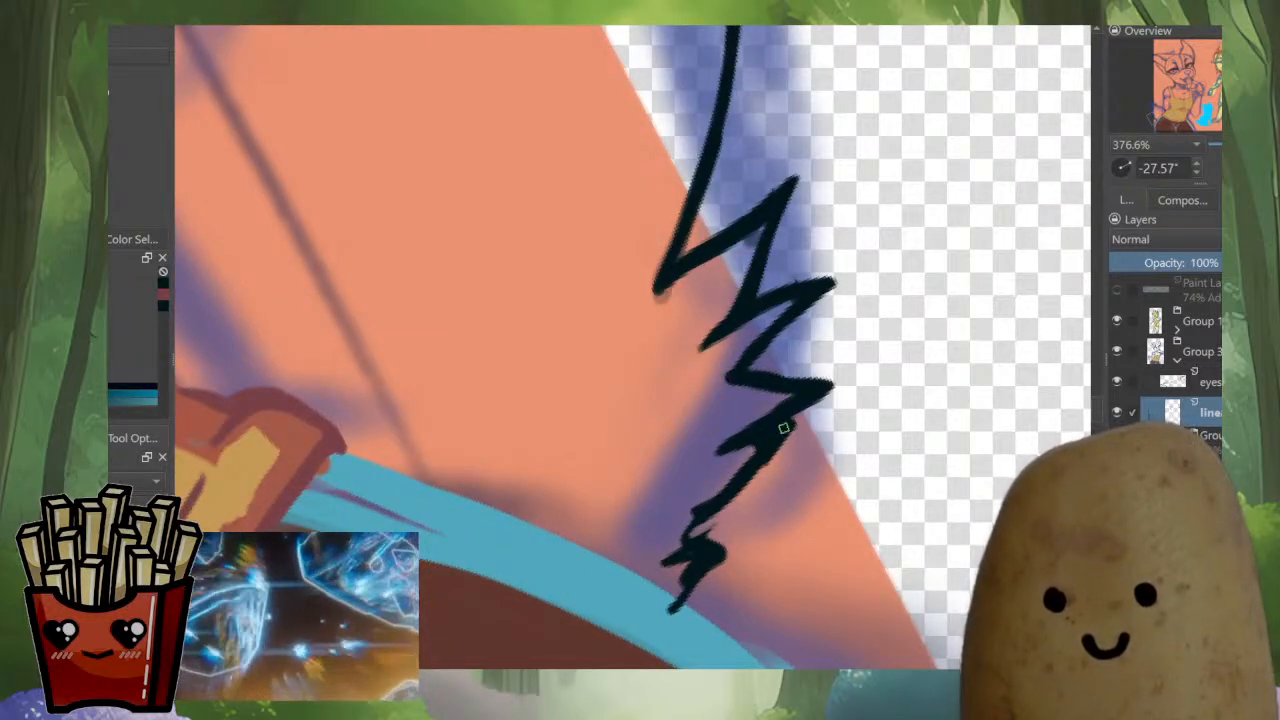
mouse_move(798, 418)
left_mouse_down()
mouse_move(677, 527)
mouse_move(690, 533)
mouse_move(668, 548)
mouse_move(704, 534)
mouse_move(700, 545)
mouse_move(684, 542)
mouse_move(715, 525)
mouse_move(690, 563)
left_mouse_up()
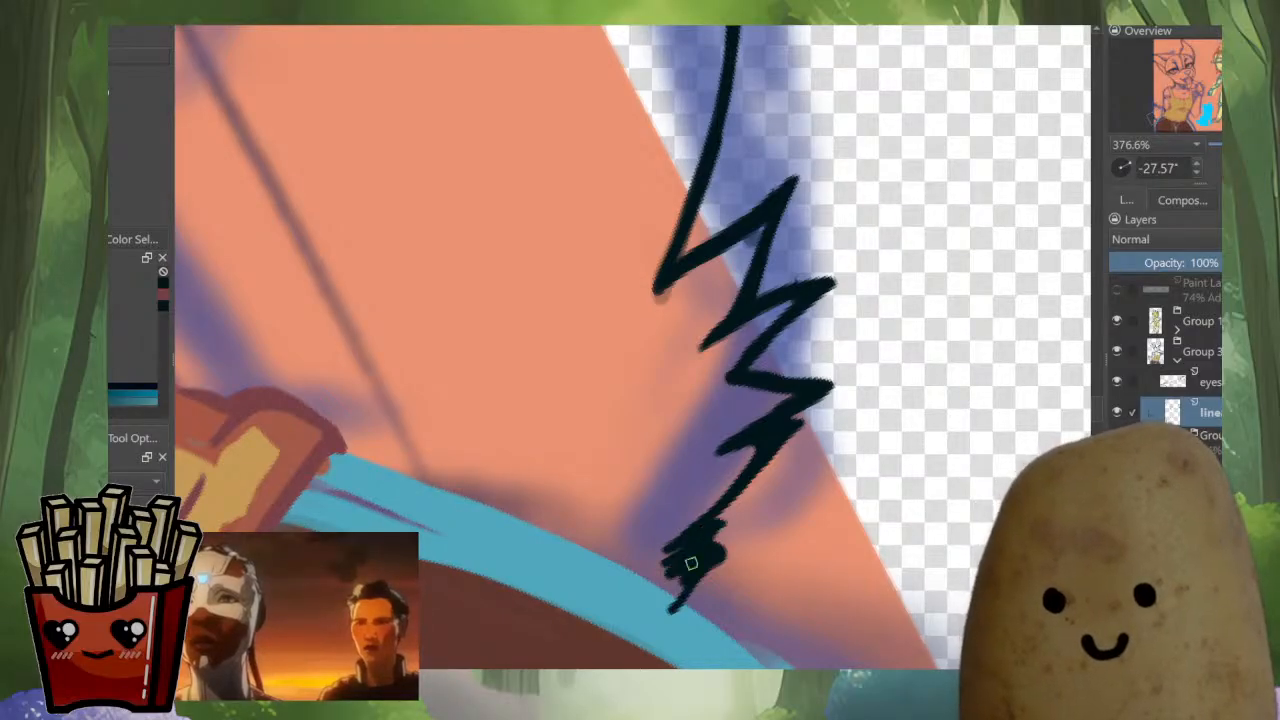
key("ctrl+z")
key("ctrl+z")
key("ctrl+z")
key("ctrl+z")
key("ctrl+z")
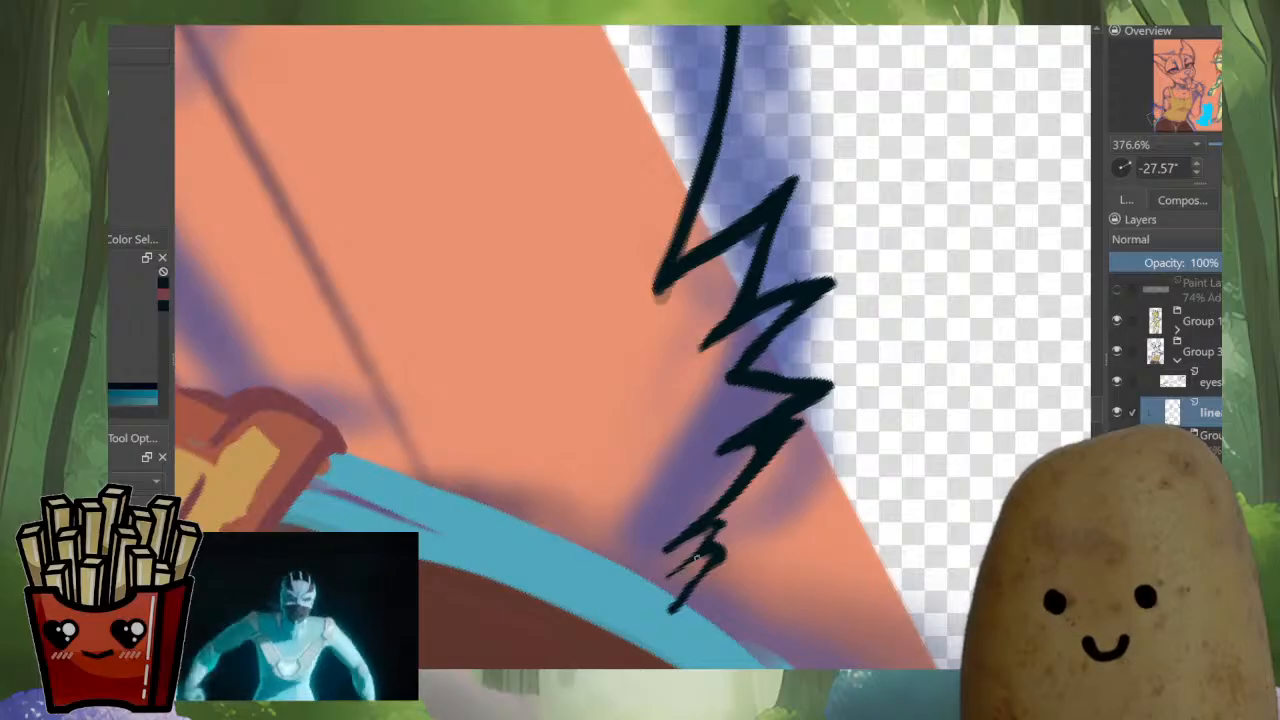
left_click_drag(706, 566, 712, 556)
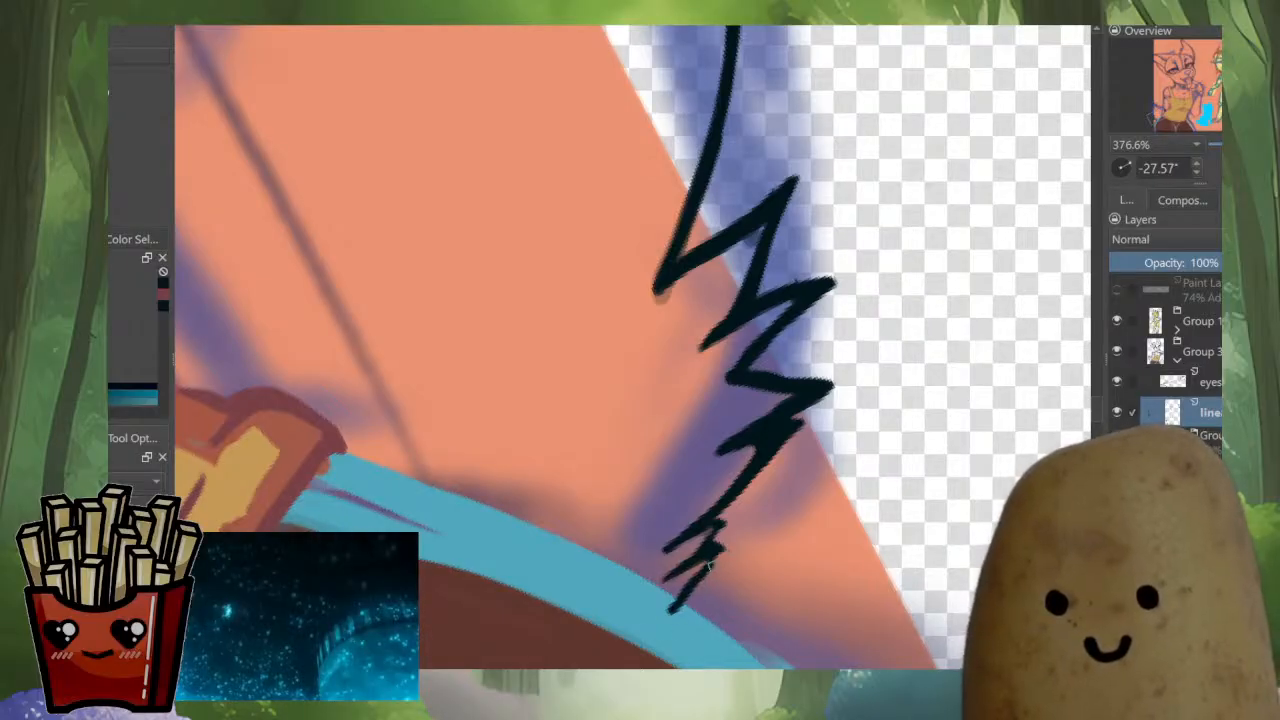
Check the finished tail outline in the mirrored view and against the whole drawing and references.
scroll(708, 564, "down", 6)
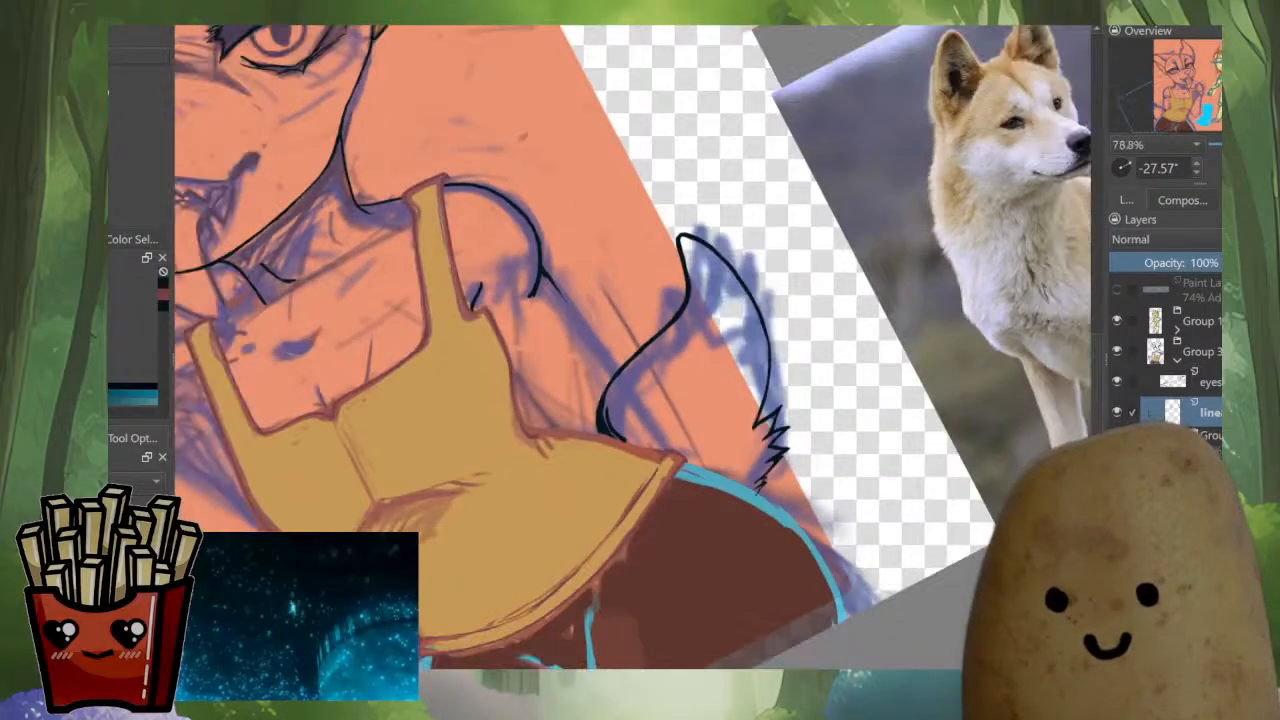
key("m")
scroll(521, 505, "up", 5)
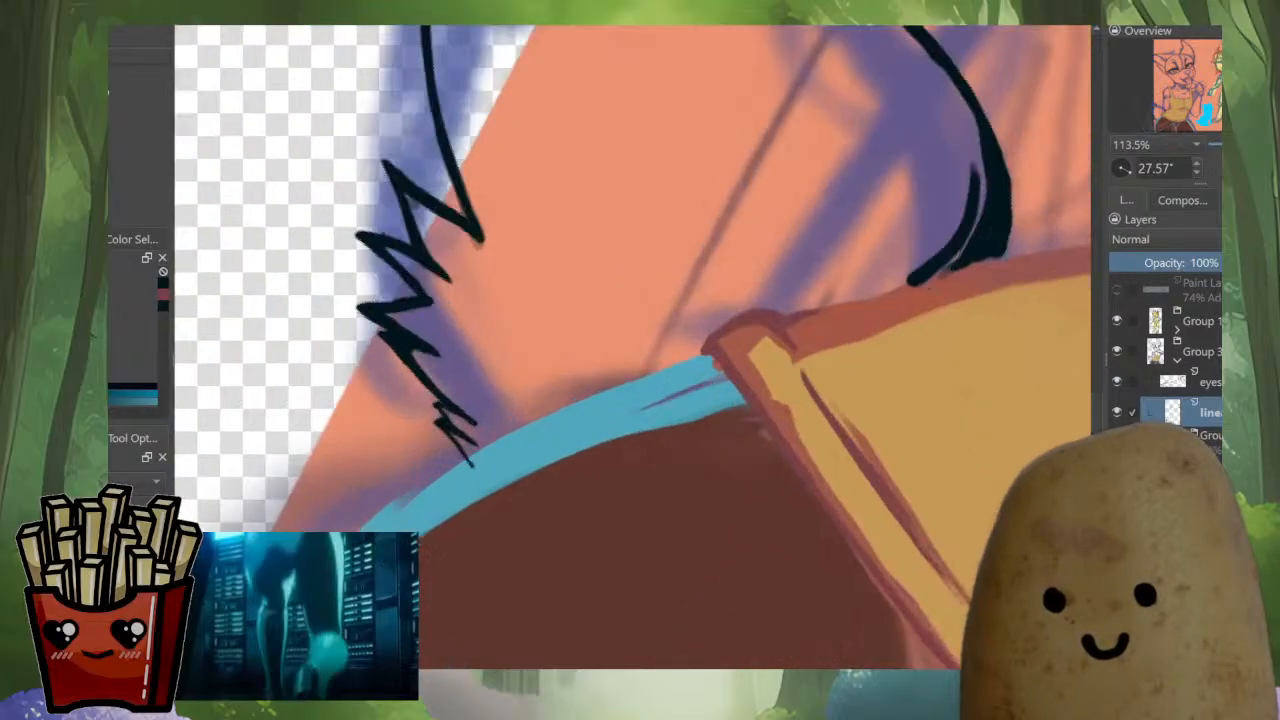
left_click_drag(762, 438, 655, 492)
scroll(790, 367, "down", 5)
scroll(655, 492, "up", 6)
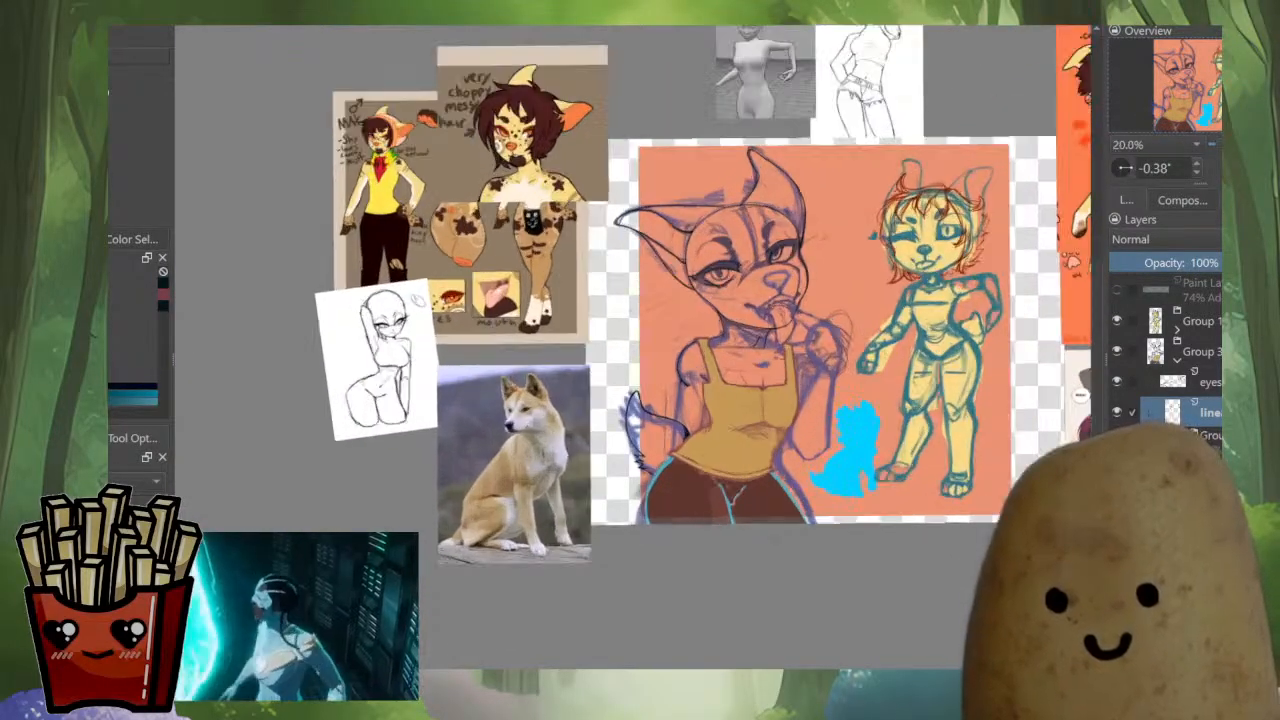
scroll(700, 330, "up", 2)
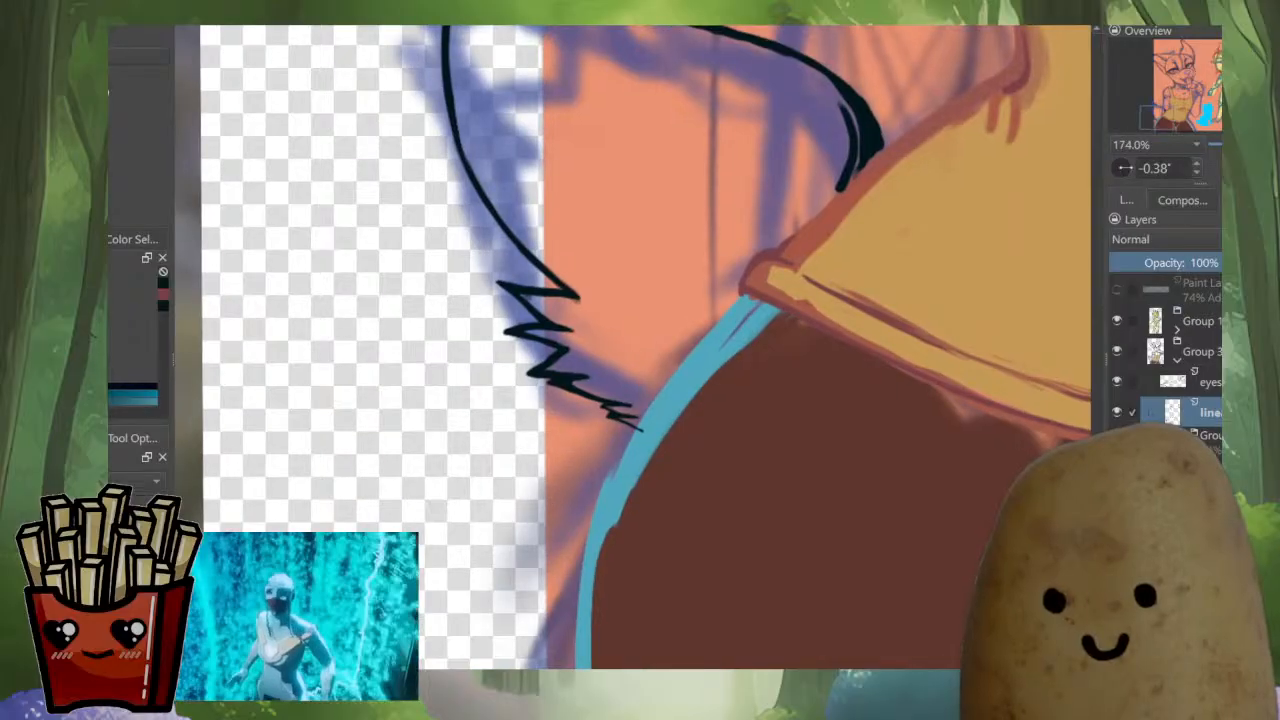
Sample line colours and ink the upper hip outline in a dark tone from the tank top's hem towards the tail.
left_click(752, 312, "ctrl")
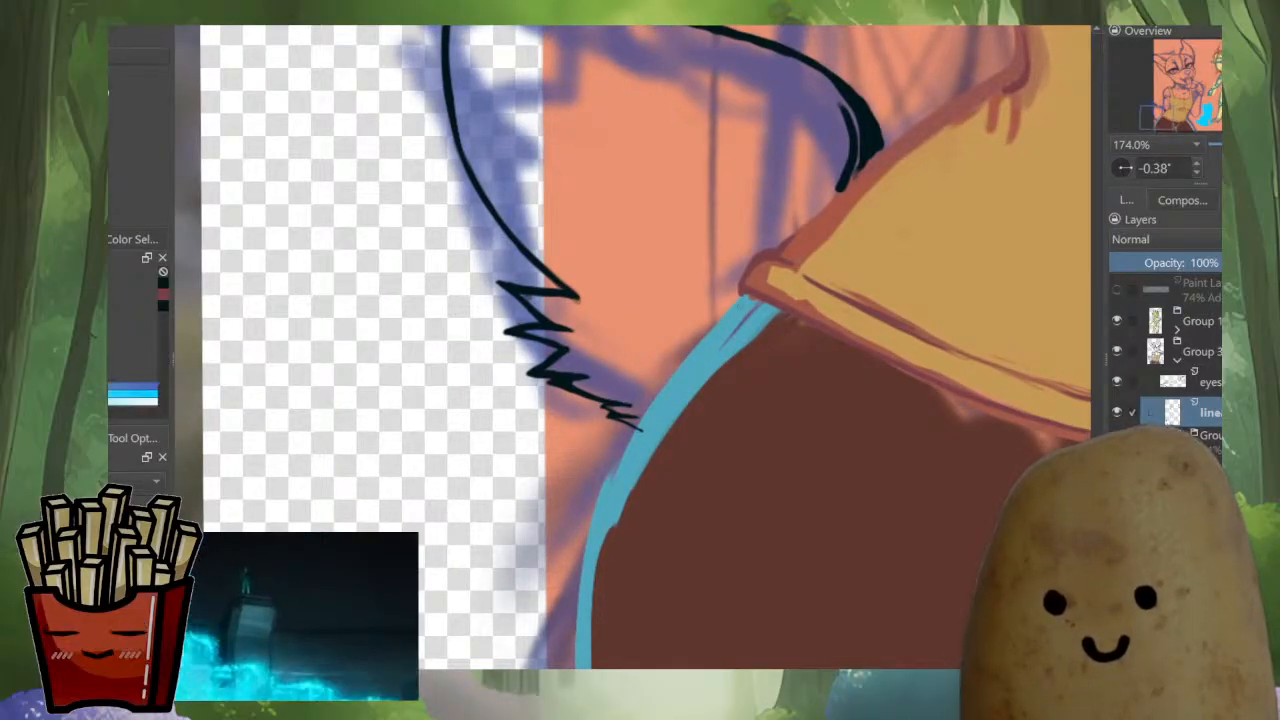
scroll(740, 305, "up", 4)
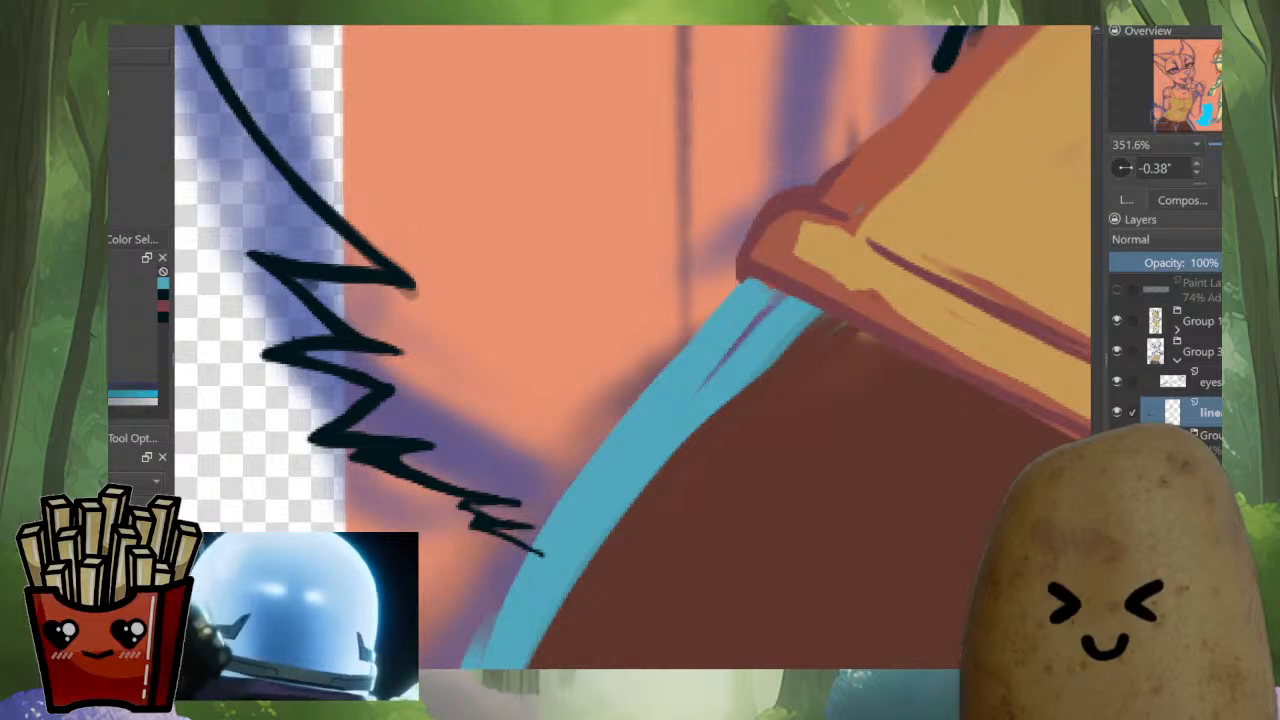
left_click(846, 310, "ctrl")
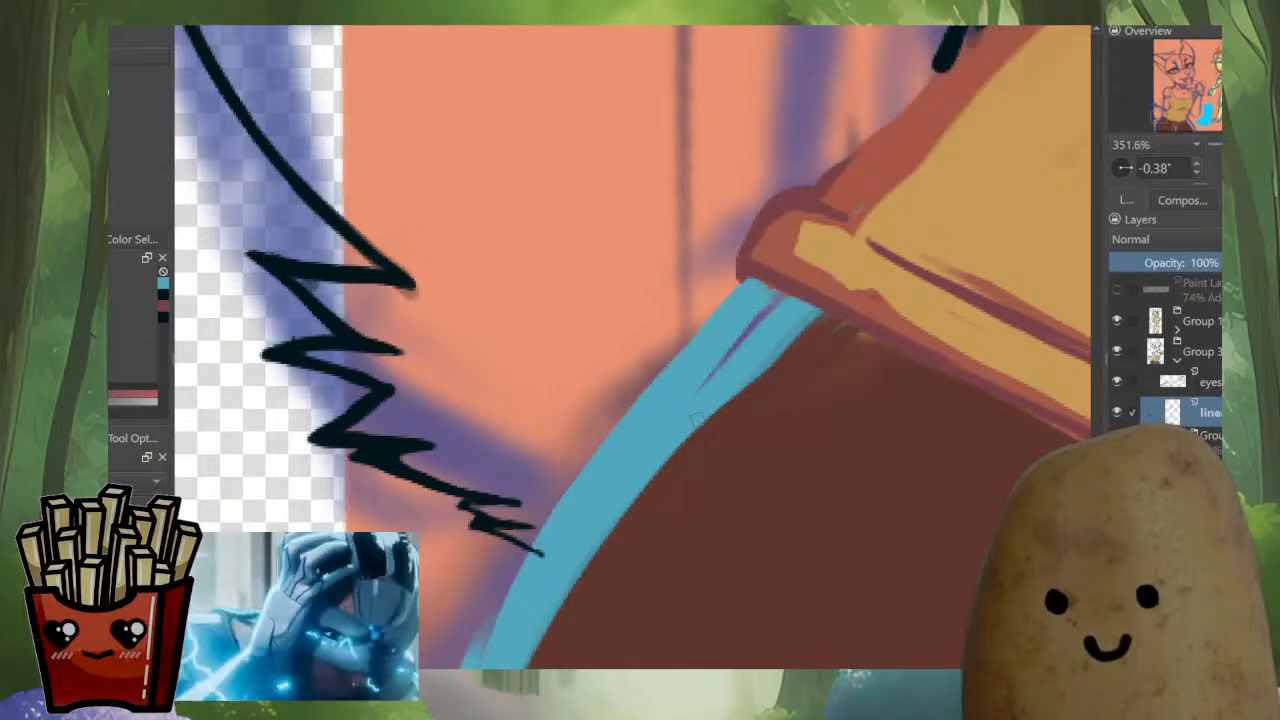
left_click_drag(758, 280, 628, 412)
left_click_drag(726, 298, 548, 524)
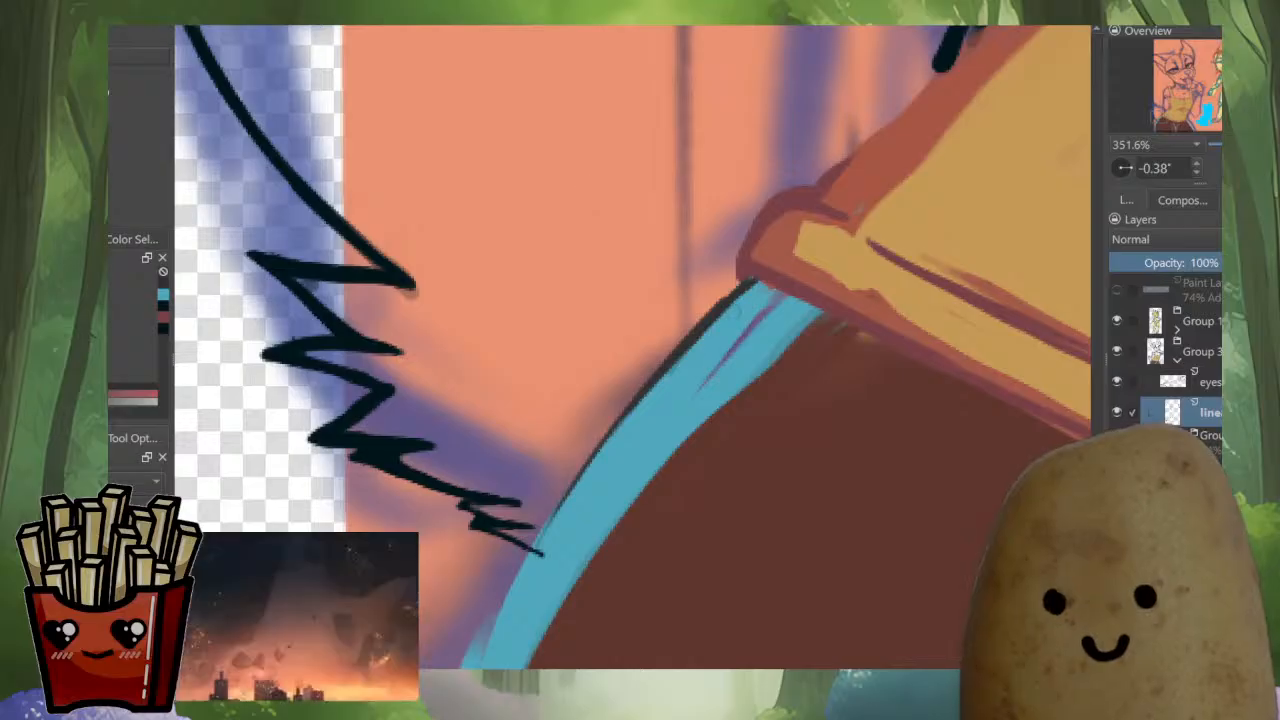
left_click_drag(752, 284, 712, 328)
Continue the dark hip outline past the tail along the outer thigh to the canvas edge, replacing the first stroke.
mouse_move(745, 281)
left_mouse_down()
mouse_move(560, 518)
mouse_move(674, 289)
left_mouse_up()
left_click_drag(700, 190, 754, 227)
left_click_drag(650, 400, 749, 197)
left_click_drag(638, 285, 638, 440)
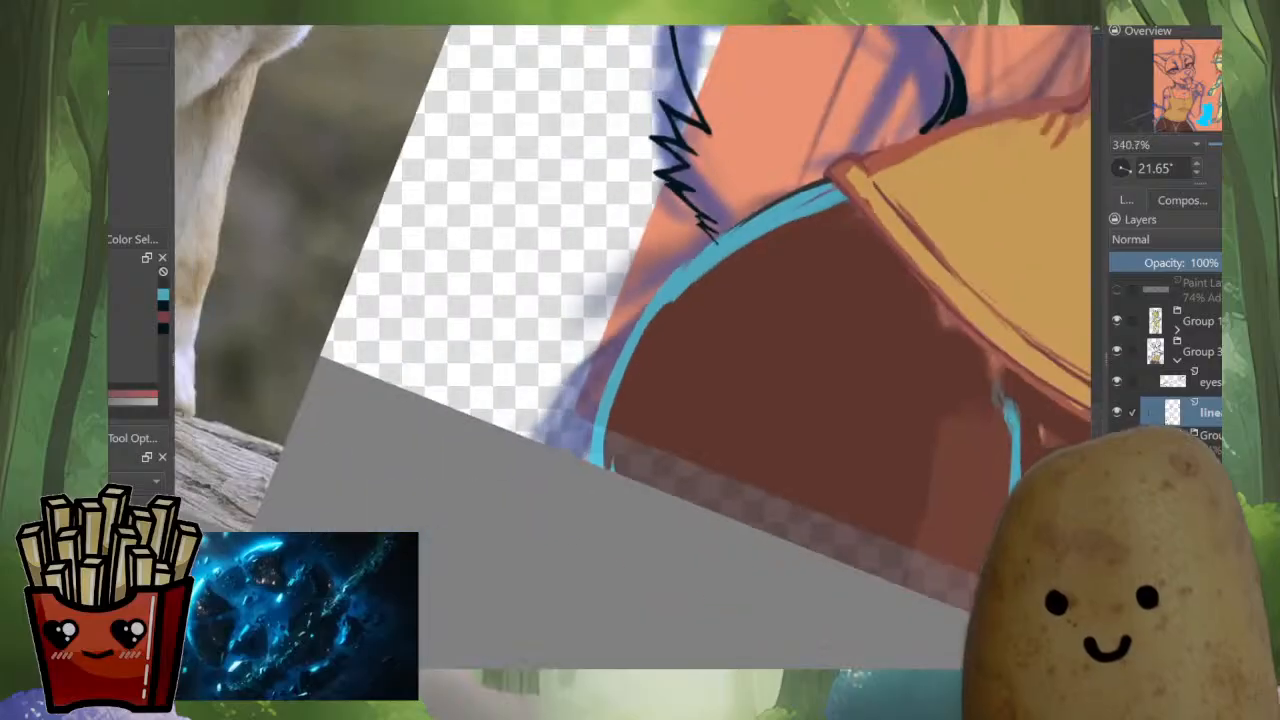
left_click_drag(660, 330, 580, 380)
left_click_drag(565, 445, 565, 340)
mouse_move(700, 190)
left_mouse_down()
mouse_move(740, 198)
mouse_move(755, 160)
mouse_move(682, 216)
left_mouse_up()
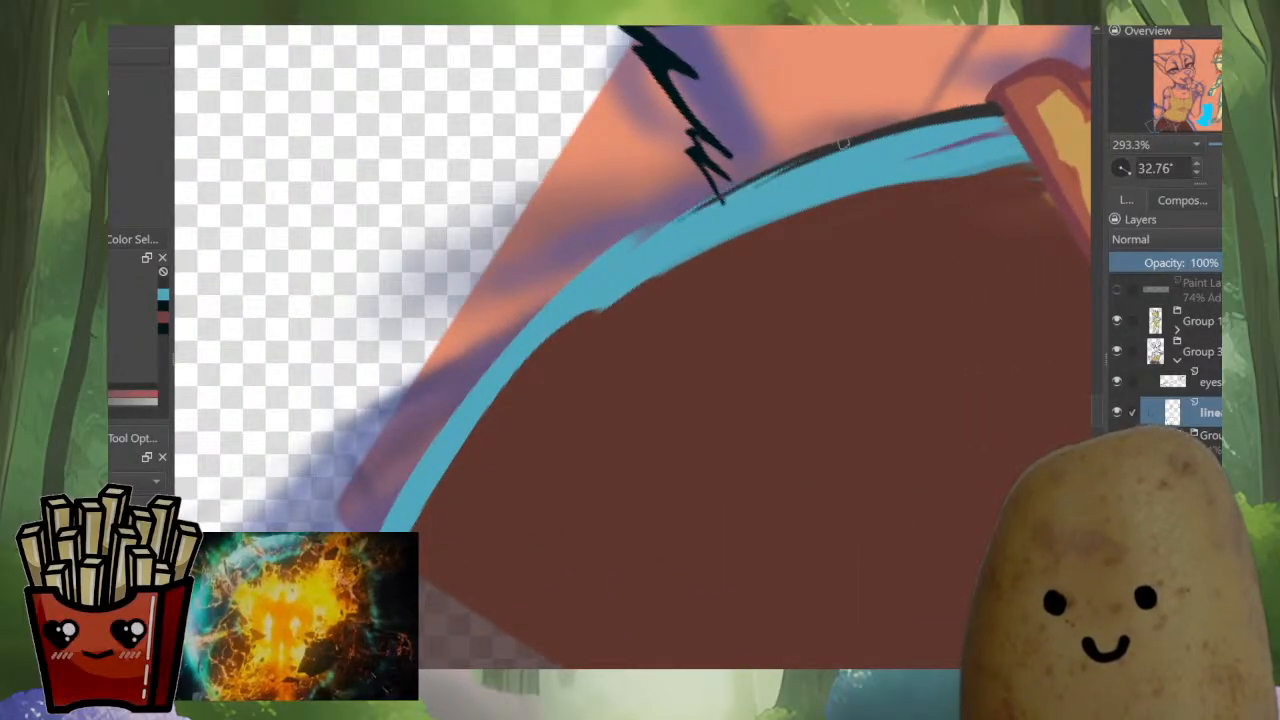
left_click_drag(826, 150, 677, 221)
key("ctrl+z")
mouse_move(900, 125)
left_mouse_down()
mouse_move(677, 218)
mouse_move(555, 310)
mouse_move(457, 420)
mouse_move(390, 530)
left_mouse_up()
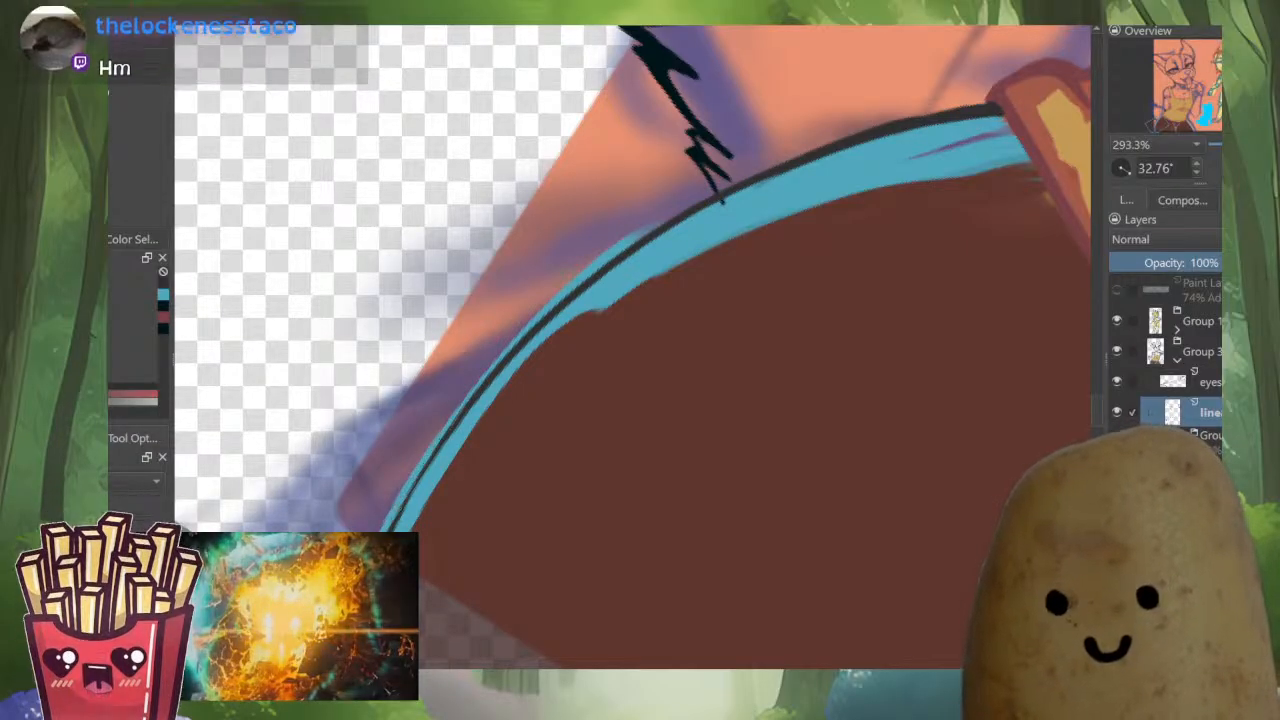
Ink the inner thigh crease in the same dark tone along the cyan sketch line down to the canvas edge.
scroll(633, 347, "down", 5)
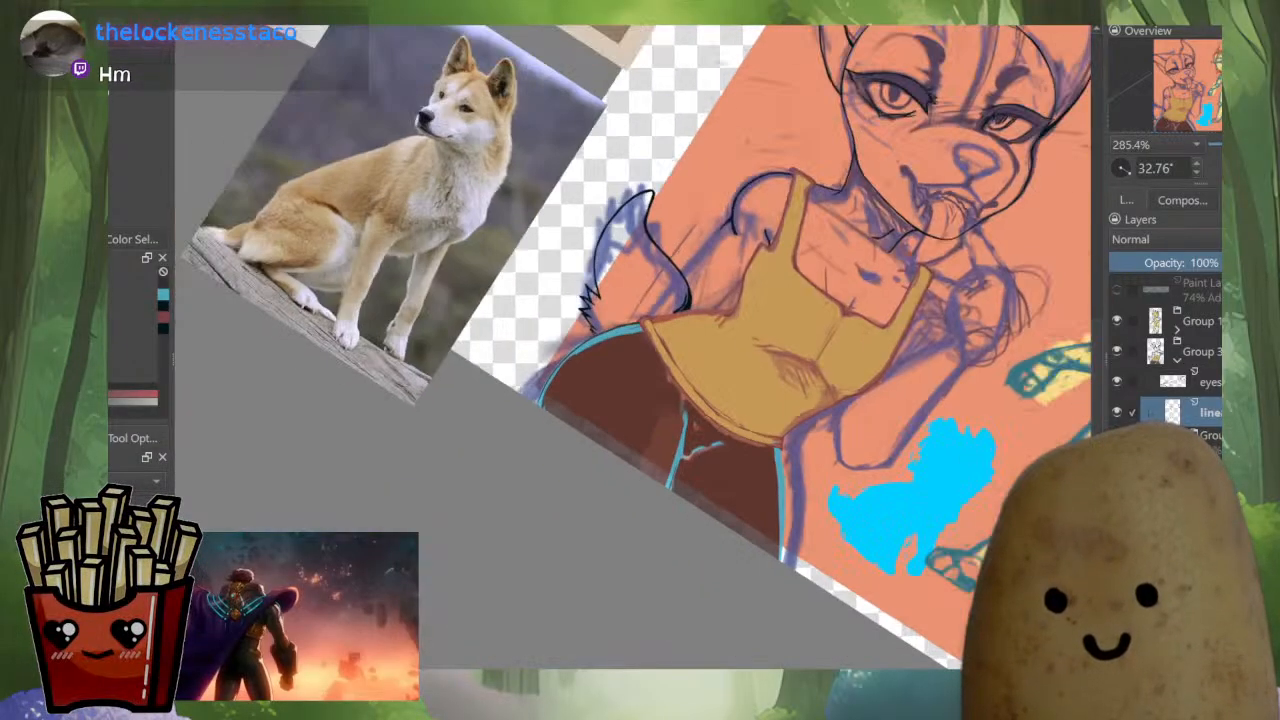
left_click_drag(800, 400, 535, 473)
scroll(633, 347, "up", 5)
scroll(690, 352, "down", 5)
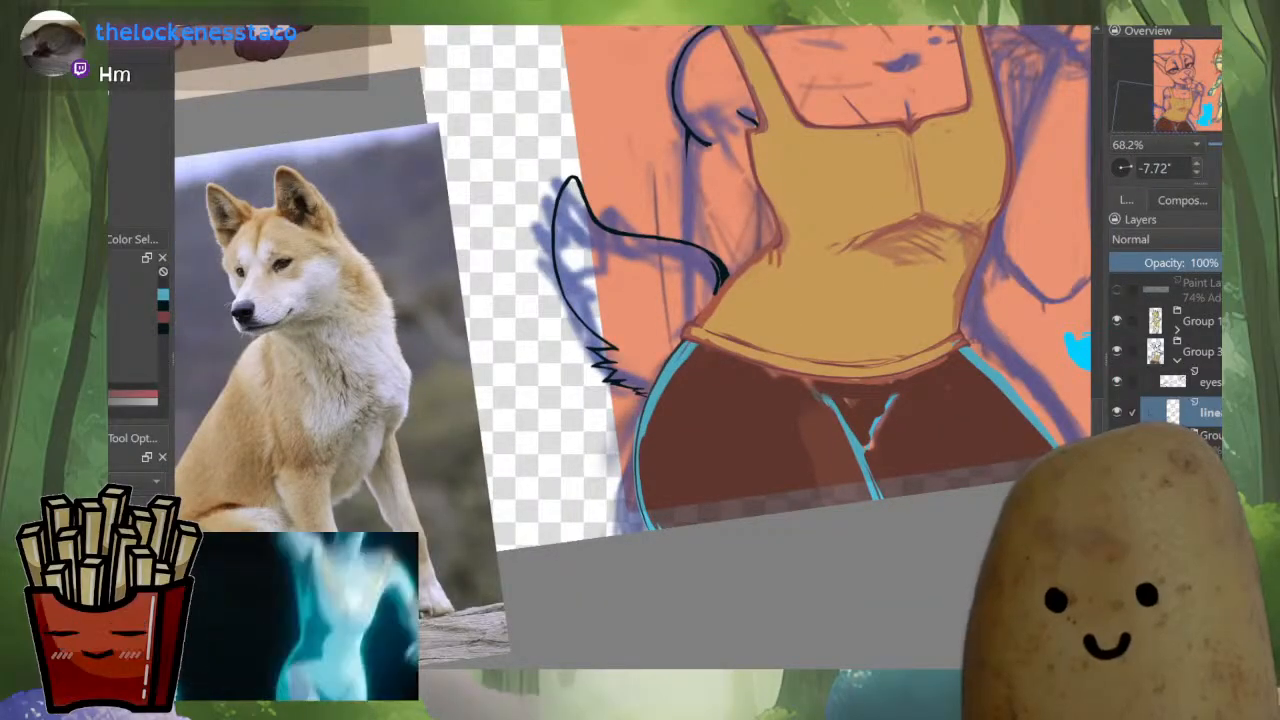
left_click_drag(720, 330, 582, 353)
key("m")
scroll(517, 590, "up", 3)
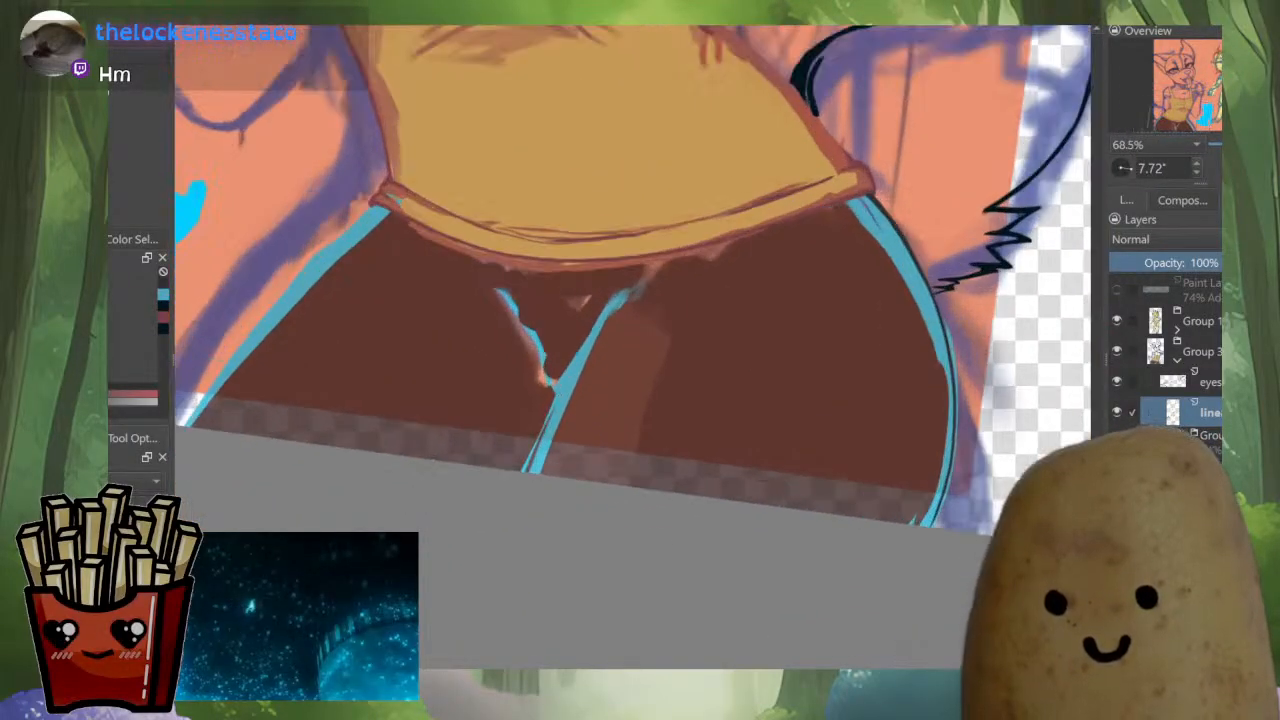
left_click_drag(800, 280, 810, 316)
scroll(650, 290, "up", 2)
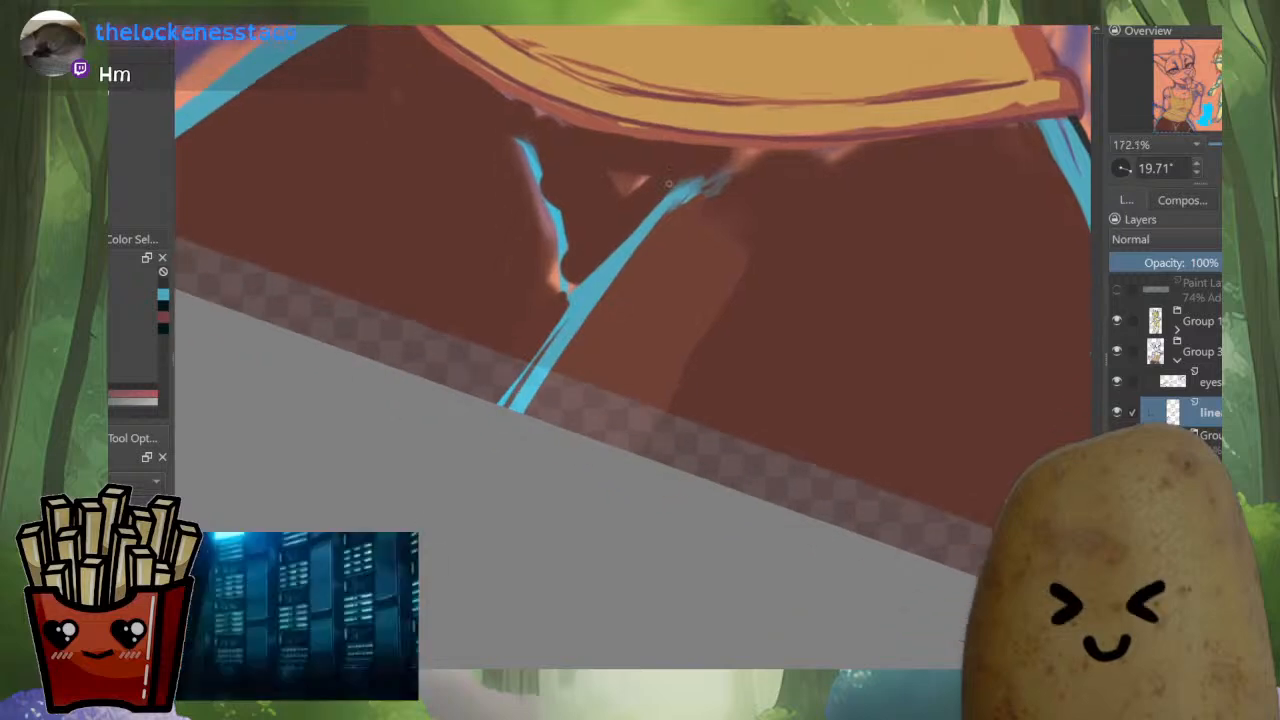
mouse_move(680, 182)
left_mouse_down()
mouse_move(527, 372)
mouse_move(684, 180)
left_mouse_up()
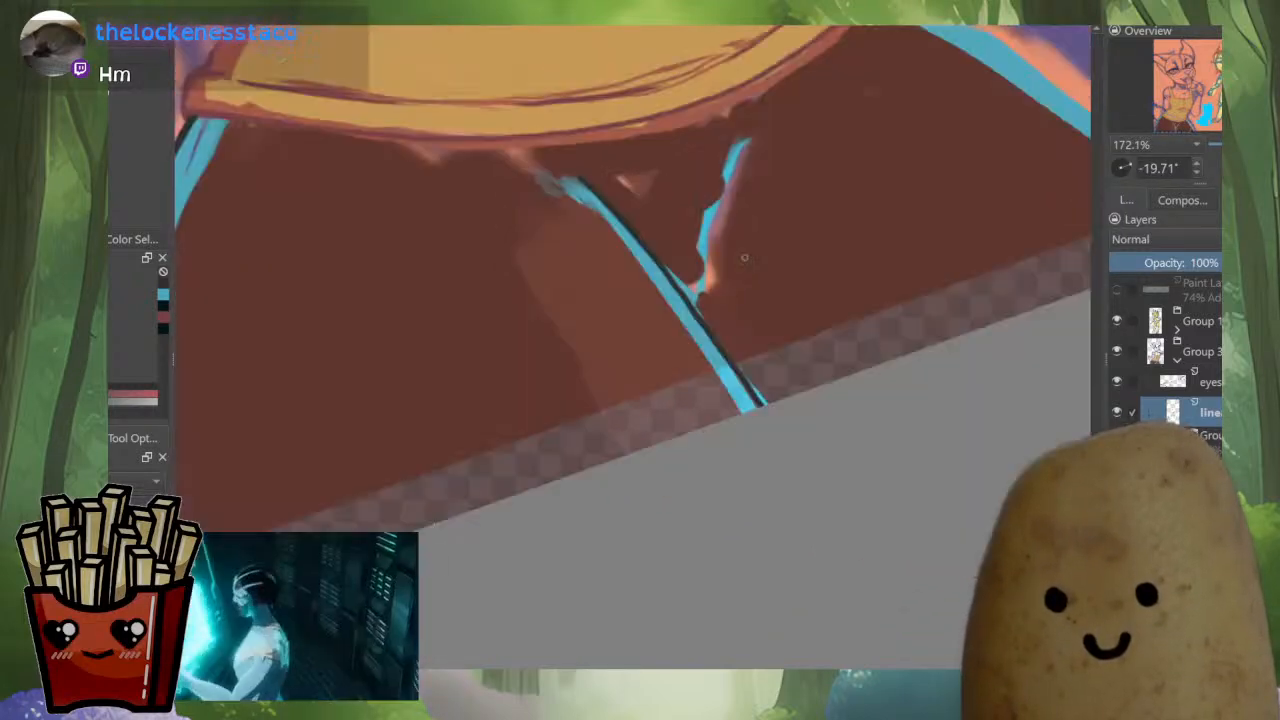
Ink the short crotch crease branching upward from the inner thigh line in the same dark tone, following the cyan sketch.
key("m")
left_click_drag(752, 271, 646, 432)
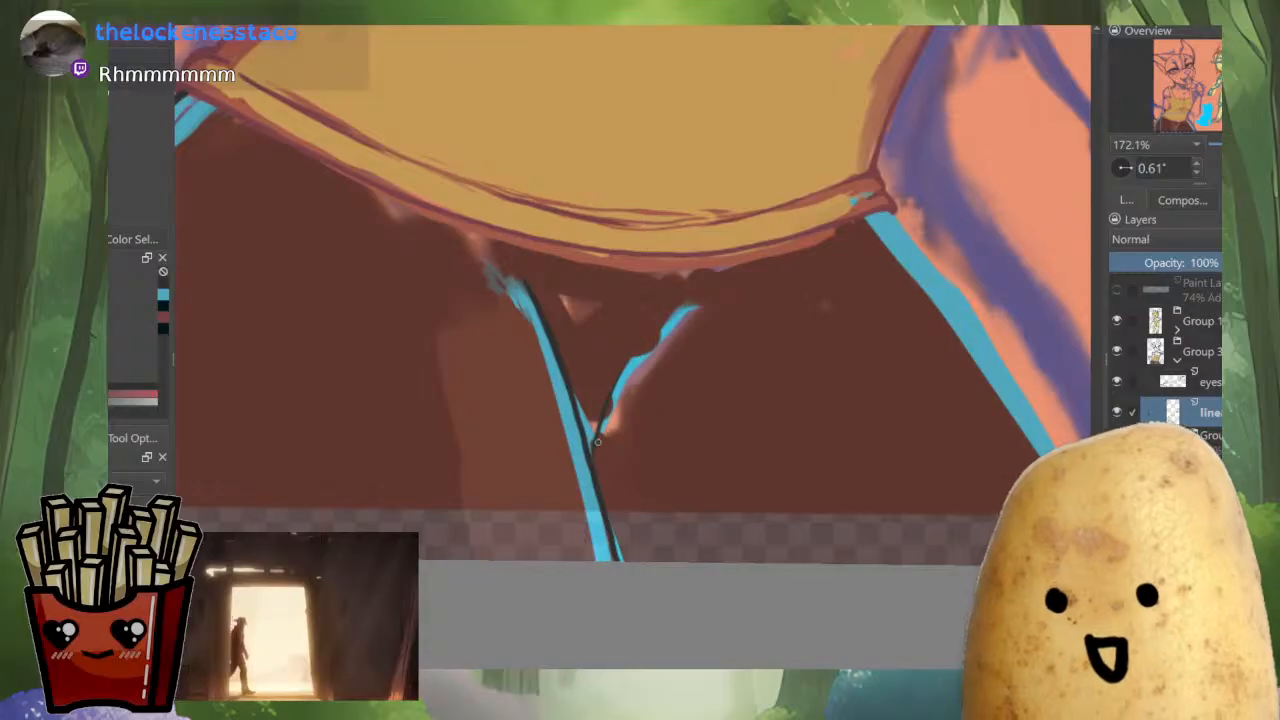
scroll(607, 408, "up", 3)
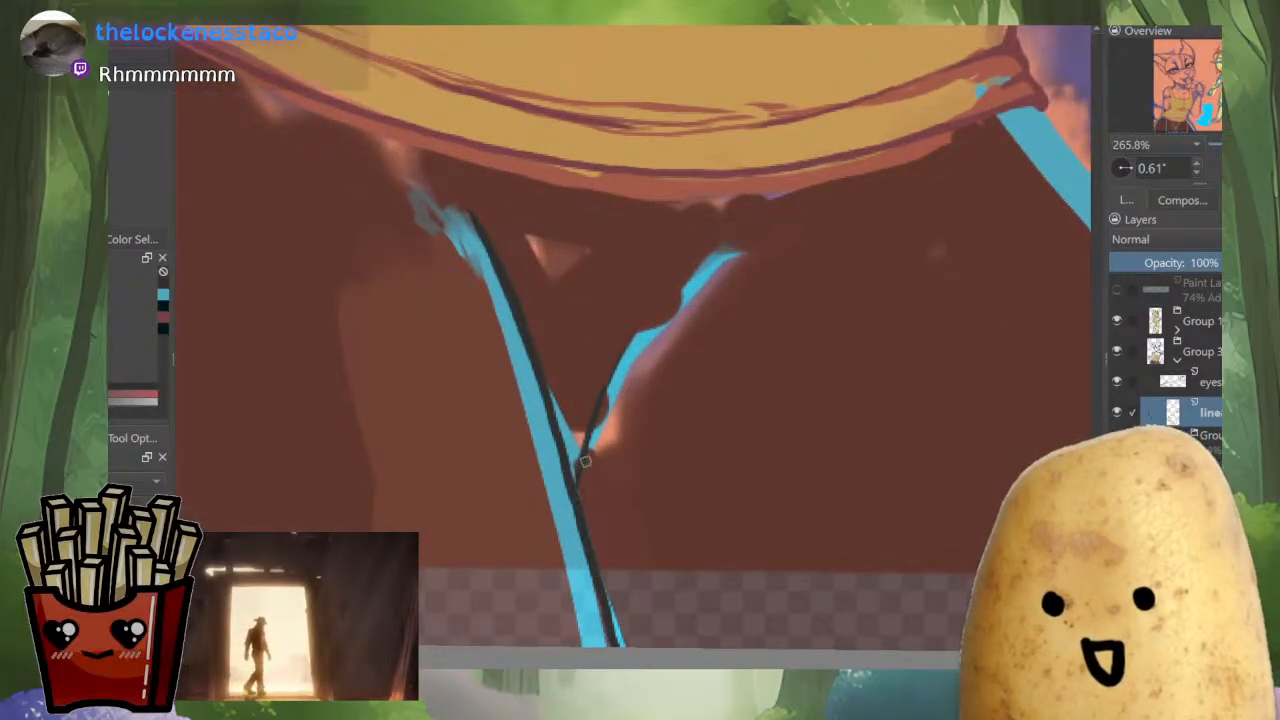
scroll(598, 413, "down", 4)
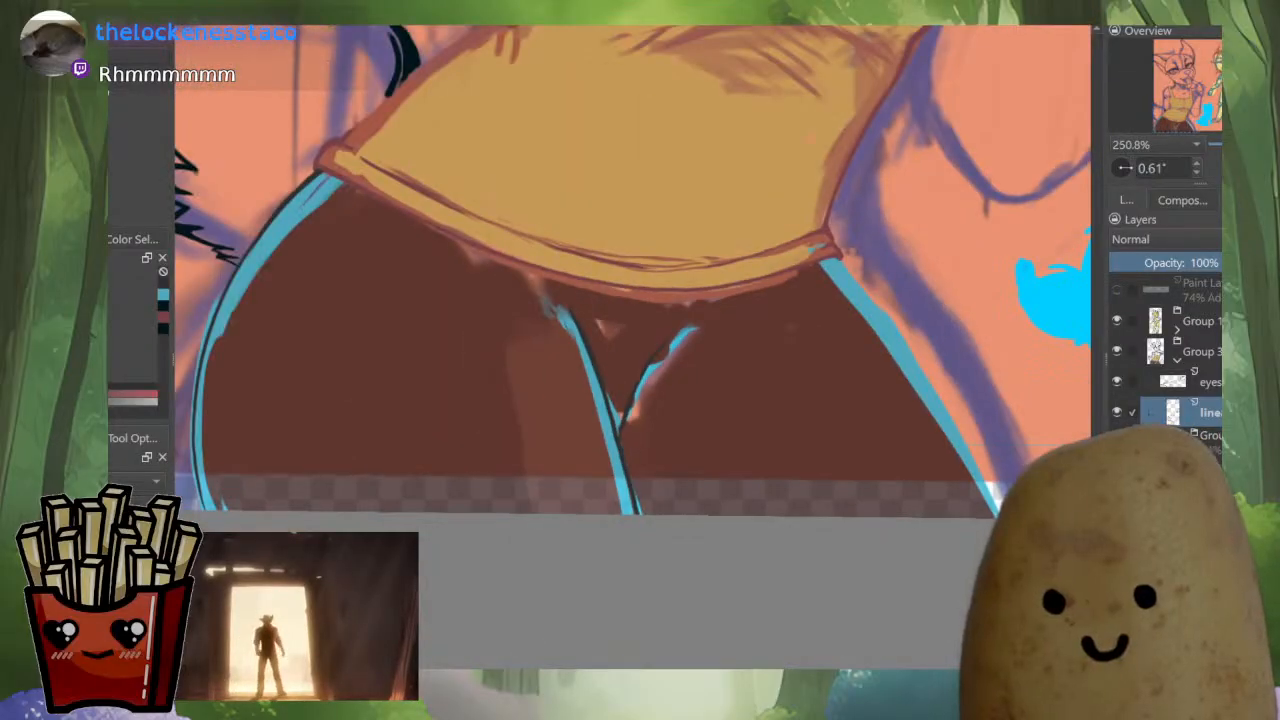
Ink the outer line of the other hip and thigh in the dark tone from the tank top's hem to the canvas edge.
left_click_drag(598, 413, 728, 443)
scroll(560, 350, "up", 3)
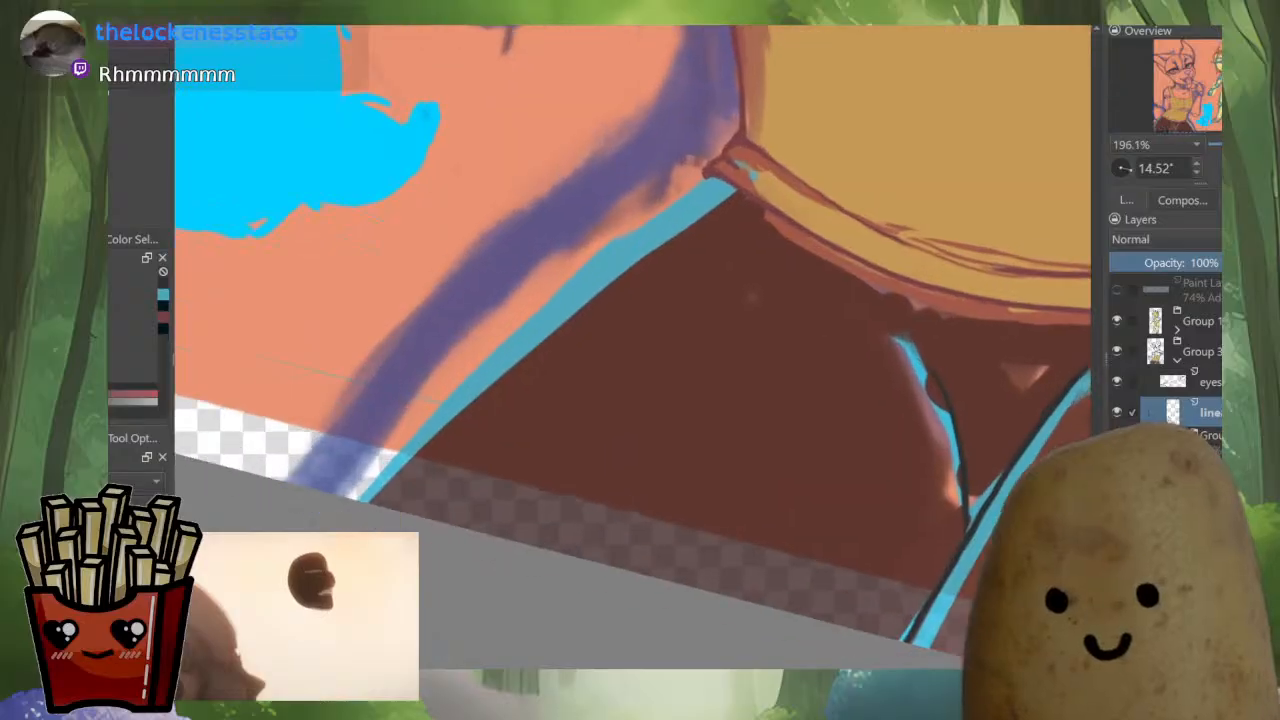
mouse_move(761, 145)
left_mouse_down()
mouse_move(557, 310)
mouse_move(362, 503)
left_mouse_up()
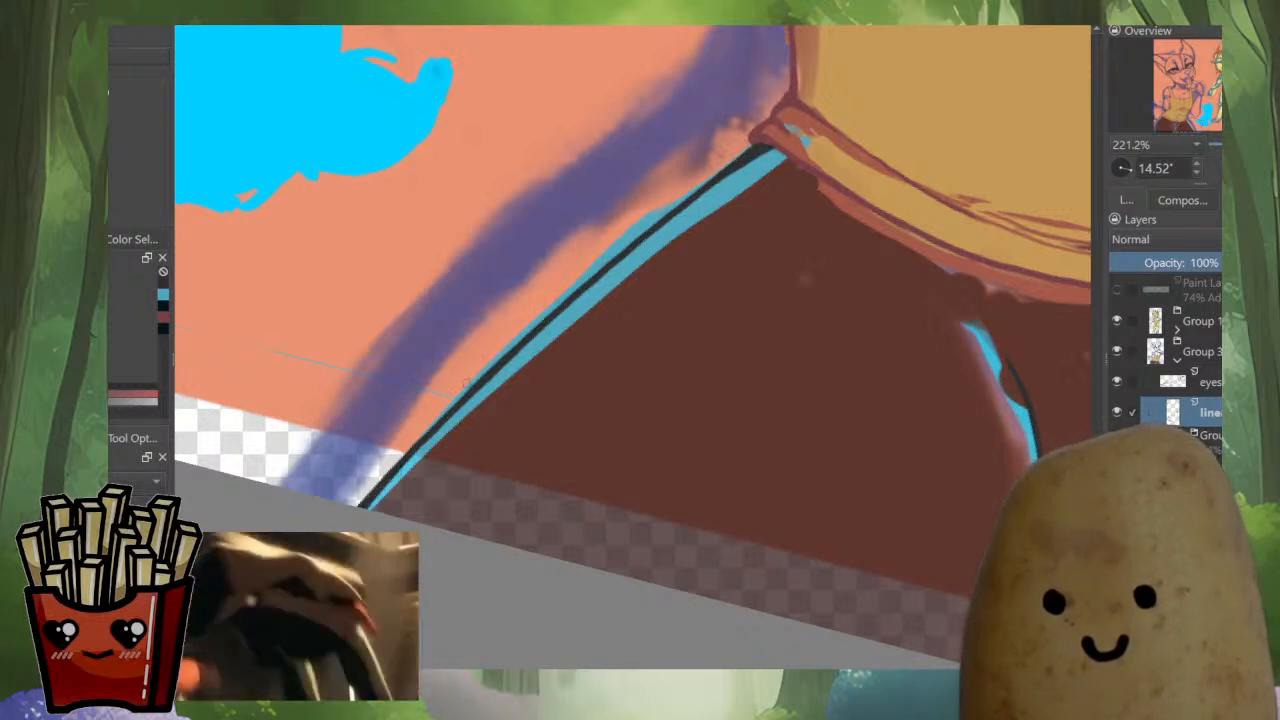
left_click_drag(466, 384, 360, 502)
Check the hip and thigh lines against the whole drawing, with the line art isolated and in the mirrored view.
scroll(620, 300, "down", 5)
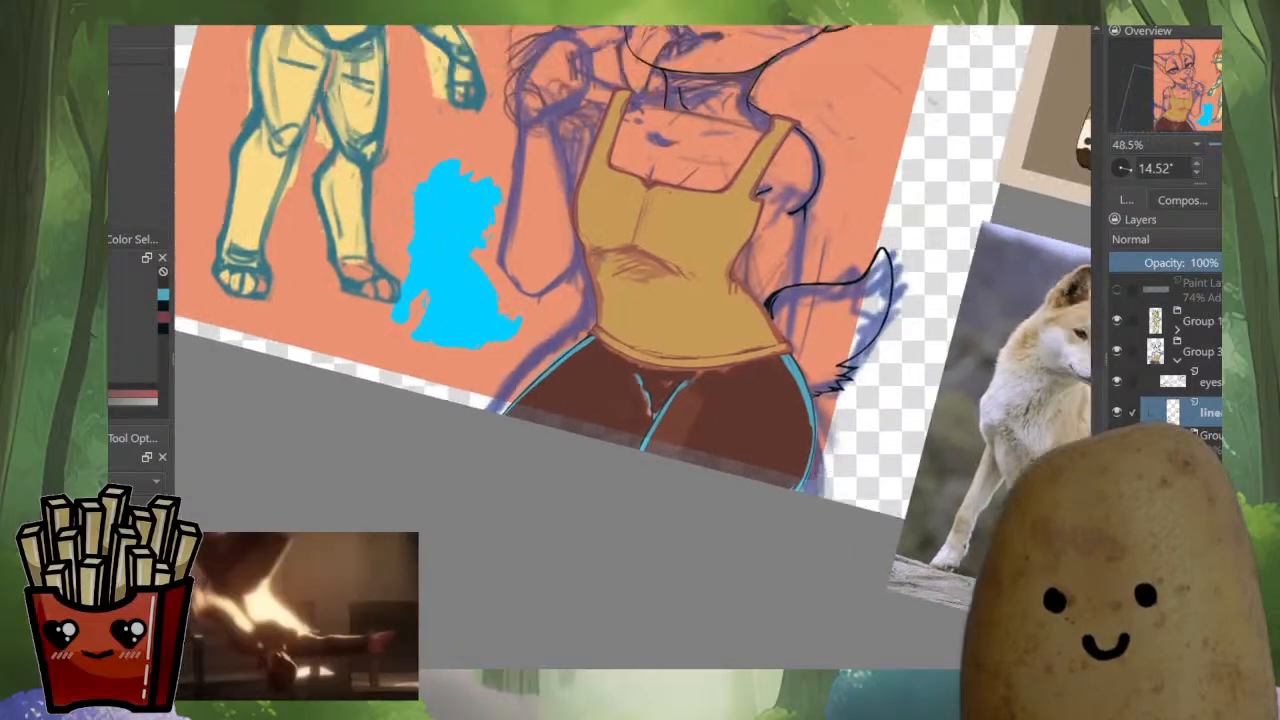
left_click_drag(632, 300, 612, 352)
left_click_drag(632, 270, 622, 378)
left_click_drag(700, 480, 728, 461)
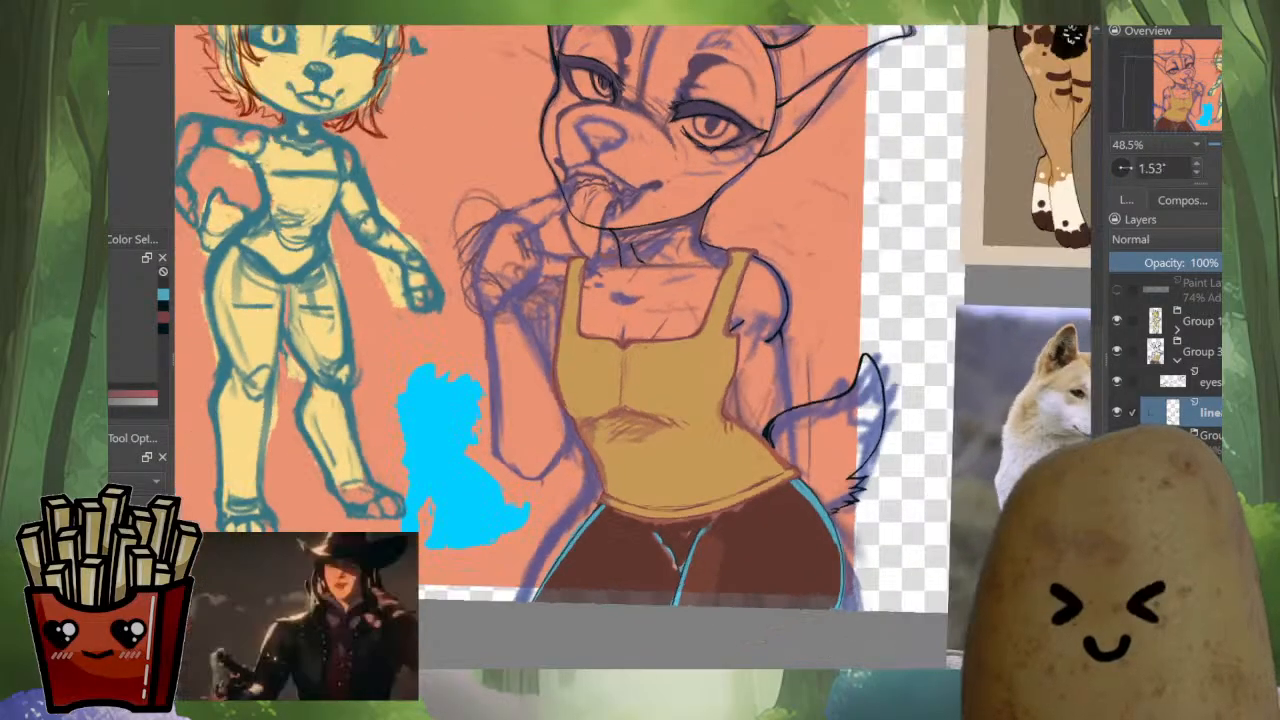
left_click(1173, 412, "alt")
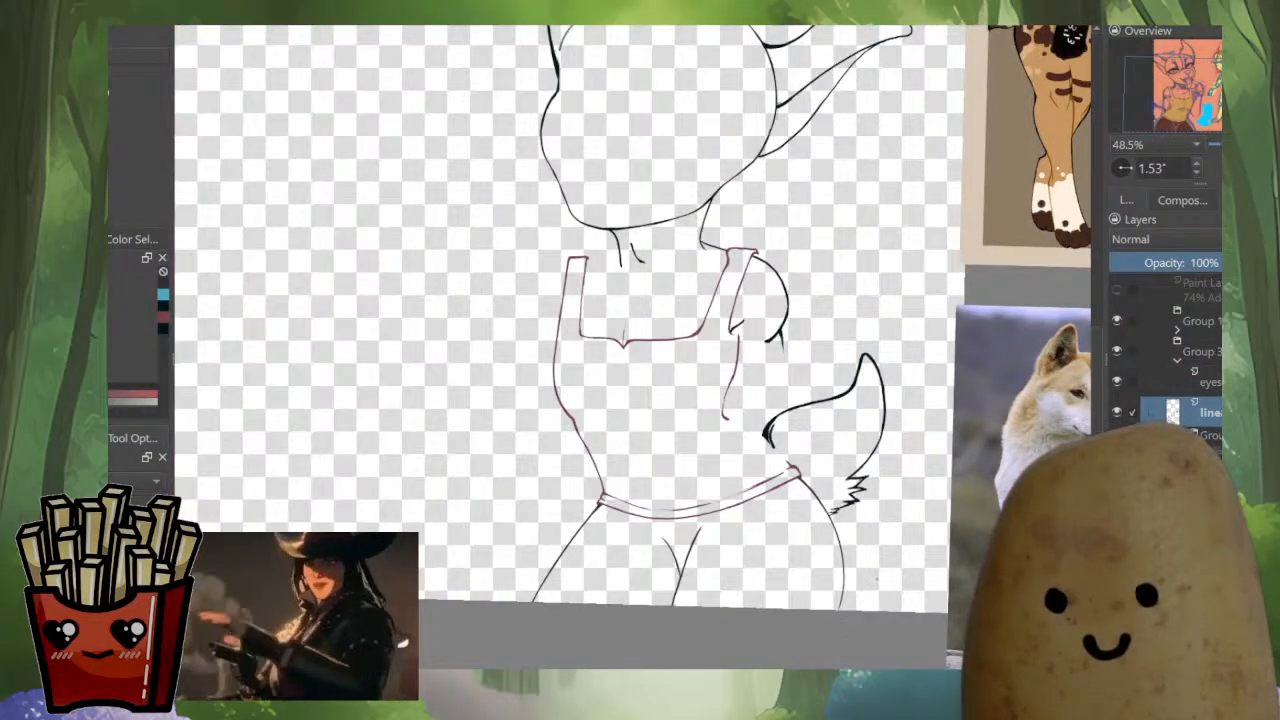
scroll(826, 272, "down", 2)
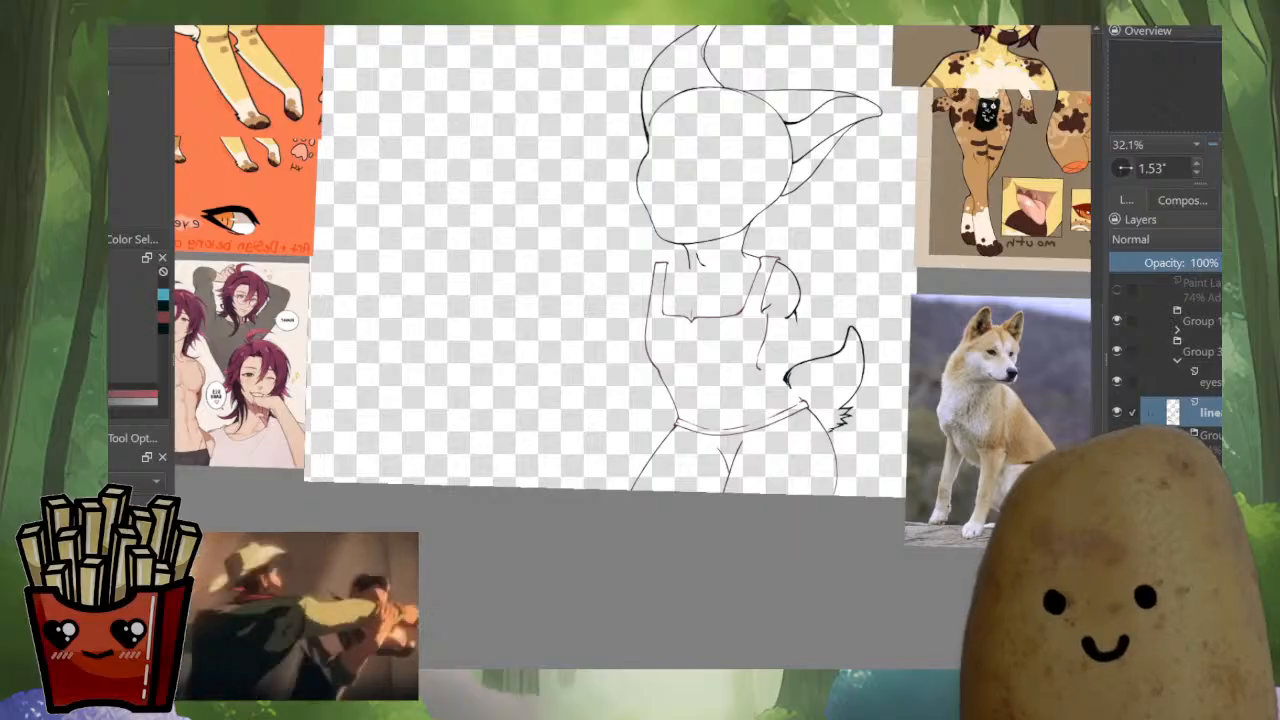
left_click_drag(700, 260, 701, 296)
key("m")
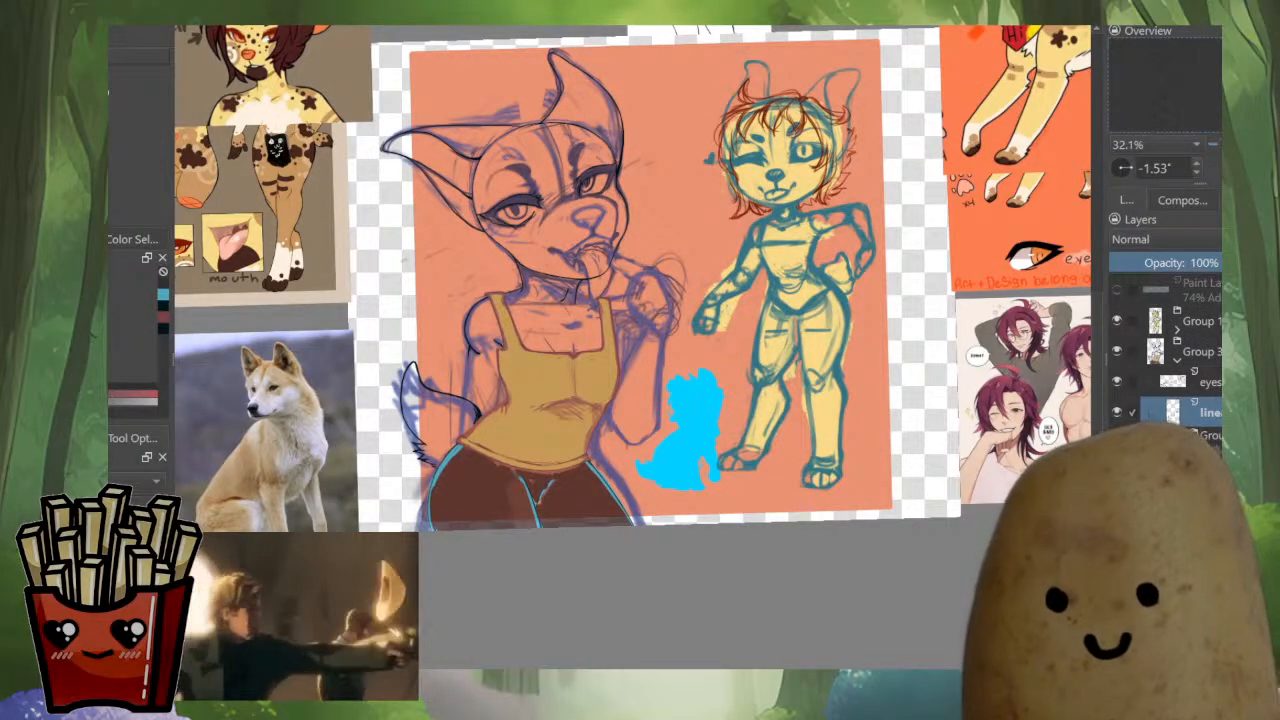
Sample the dark teal line colour and redraw the armpit crease from the armhole's lower corner, removing the old stroke.
scroll(492, 368, "up", 5)
key("m")
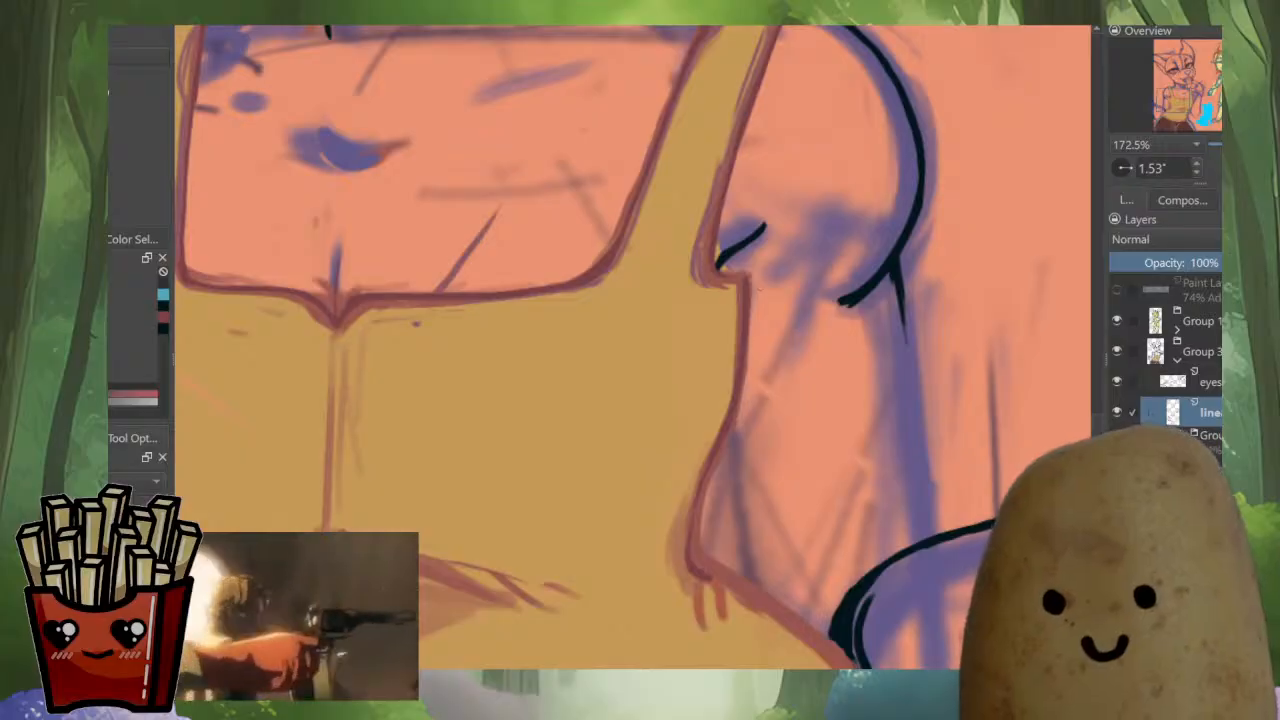
scroll(725, 240, "up", 2)
scroll(725, 240, "up", 2)
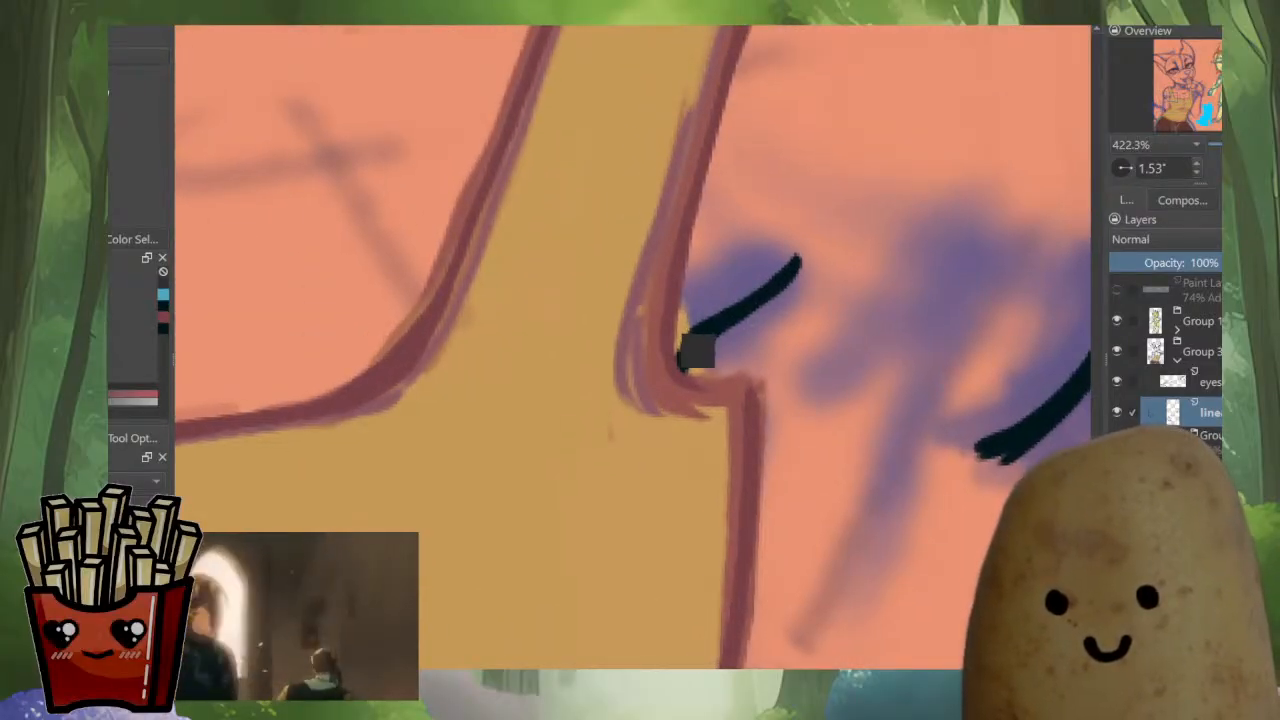
left_click(690, 350, "ctrl")
mouse_move(722, 374)
left_mouse_down()
mouse_move(752, 362)
mouse_move(764, 326)
mouse_move(752, 330)
mouse_move(802, 266)
left_mouse_up()
left_click_drag(745, 335, 812, 235)
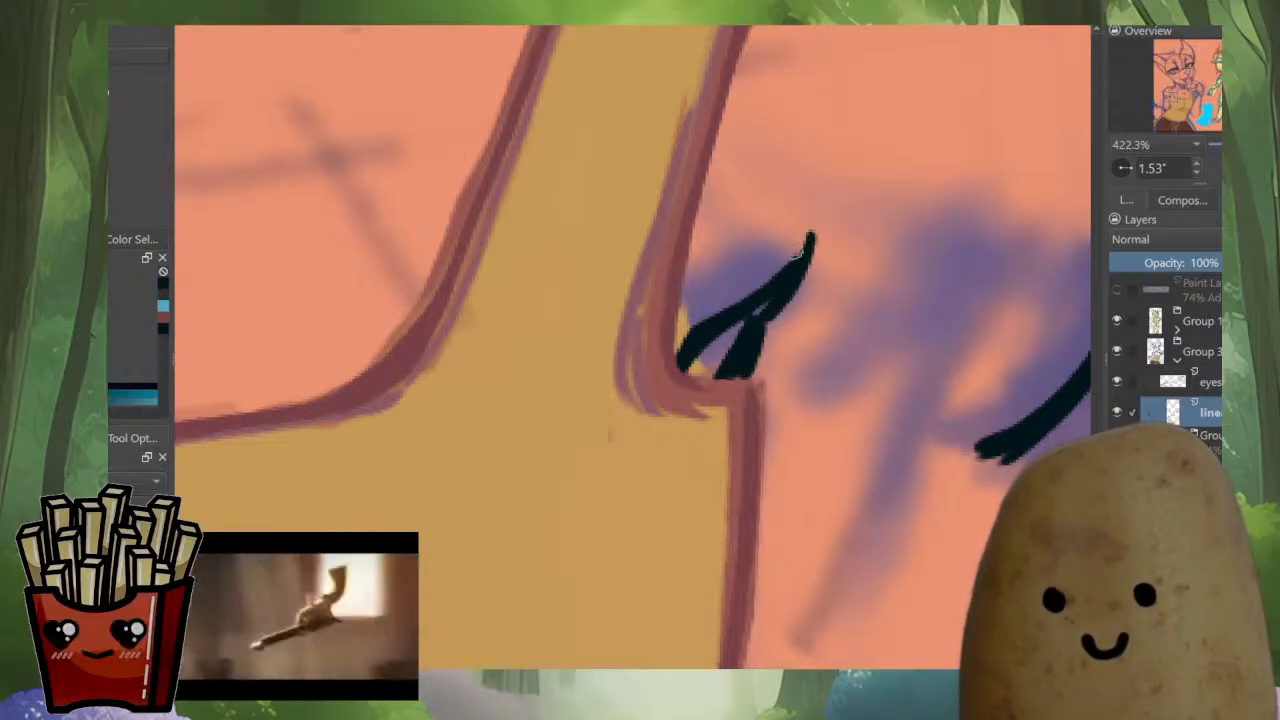
key("ctrl+z")
key("ctrl+z")
key("ctrl+z")
key("ctrl+z")
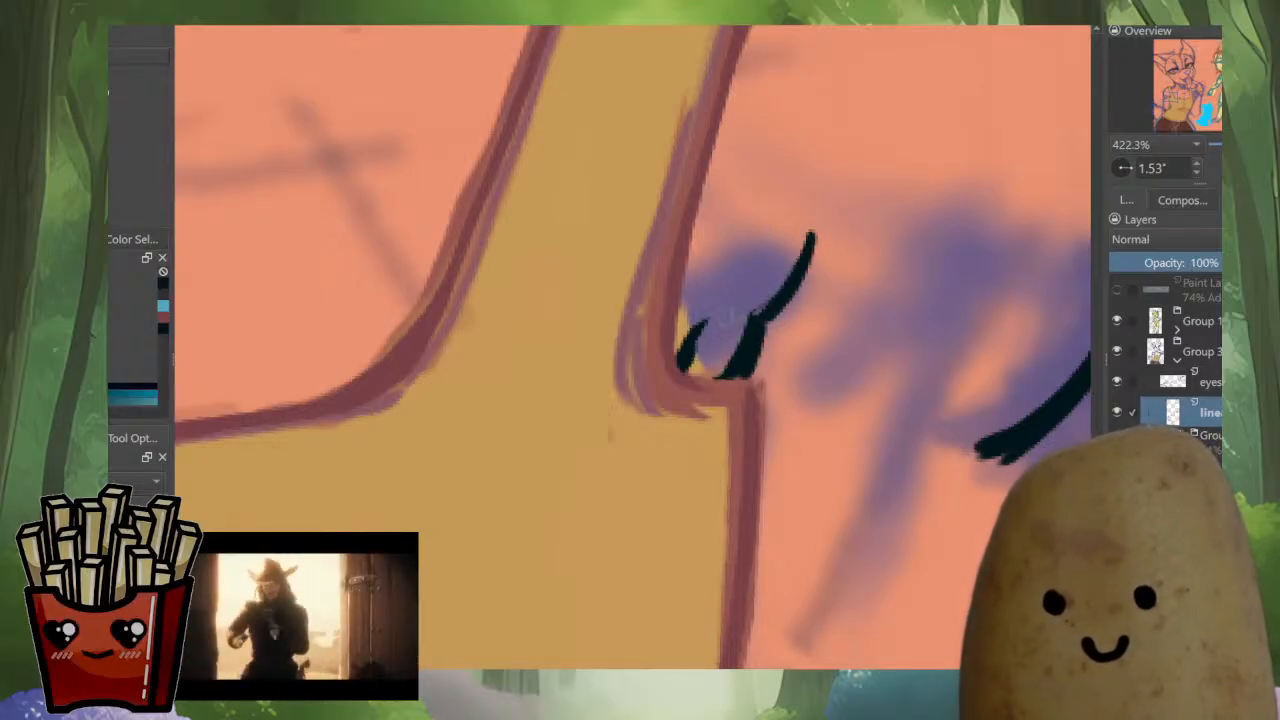
key("ctrl+z")
key("ctrl+z")
Sample the tank top's reddish line colour and clean up the armhole corner where the armpit crease meets it.
left_click(643, 423, "ctrl")
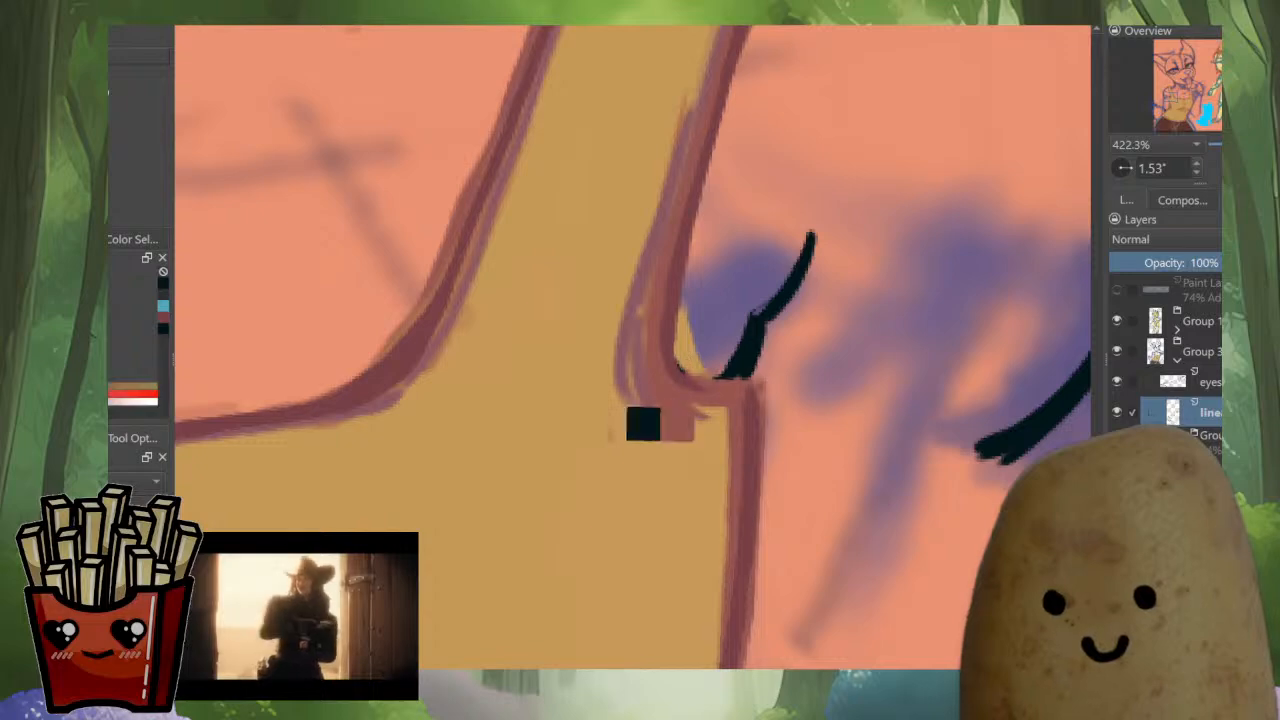
scroll(814, 340, "down", 4)
scroll(814, 355, "up", 4)
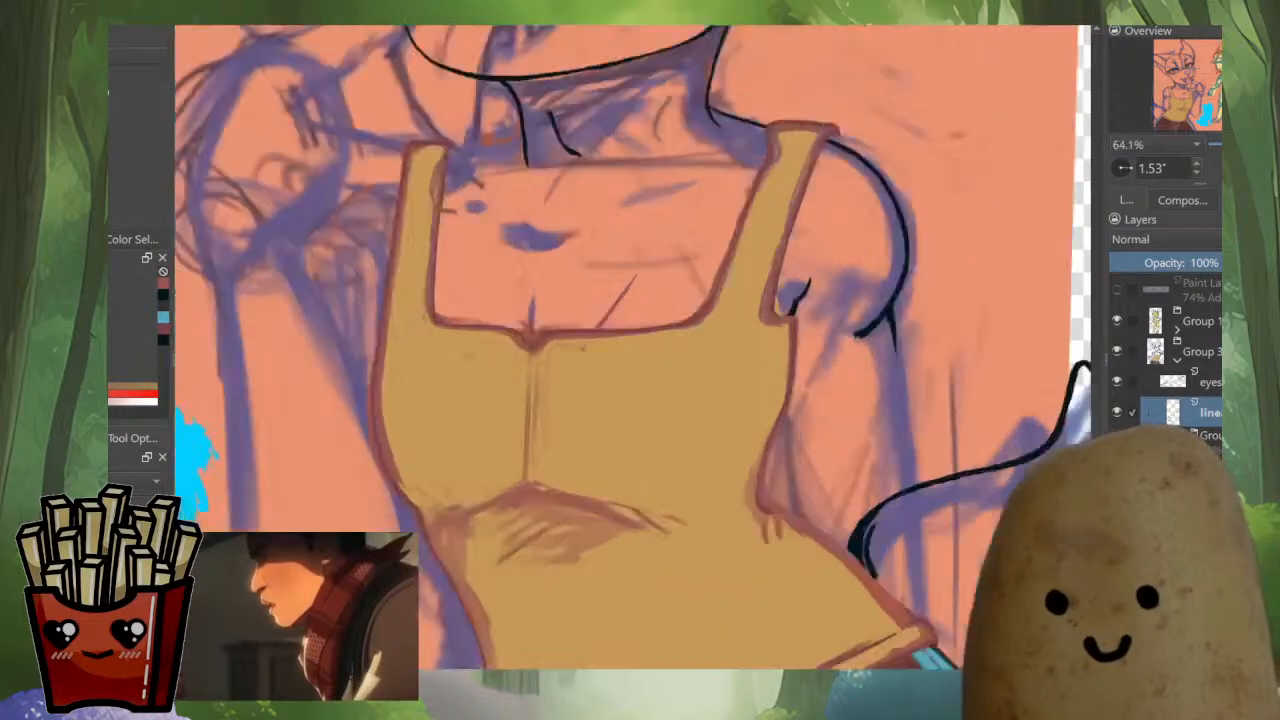
left_click(643, 260, "ctrl")
mouse_move(758, 255)
left_mouse_down()
mouse_move(762, 238)
mouse_move(747, 242)
left_mouse_up()
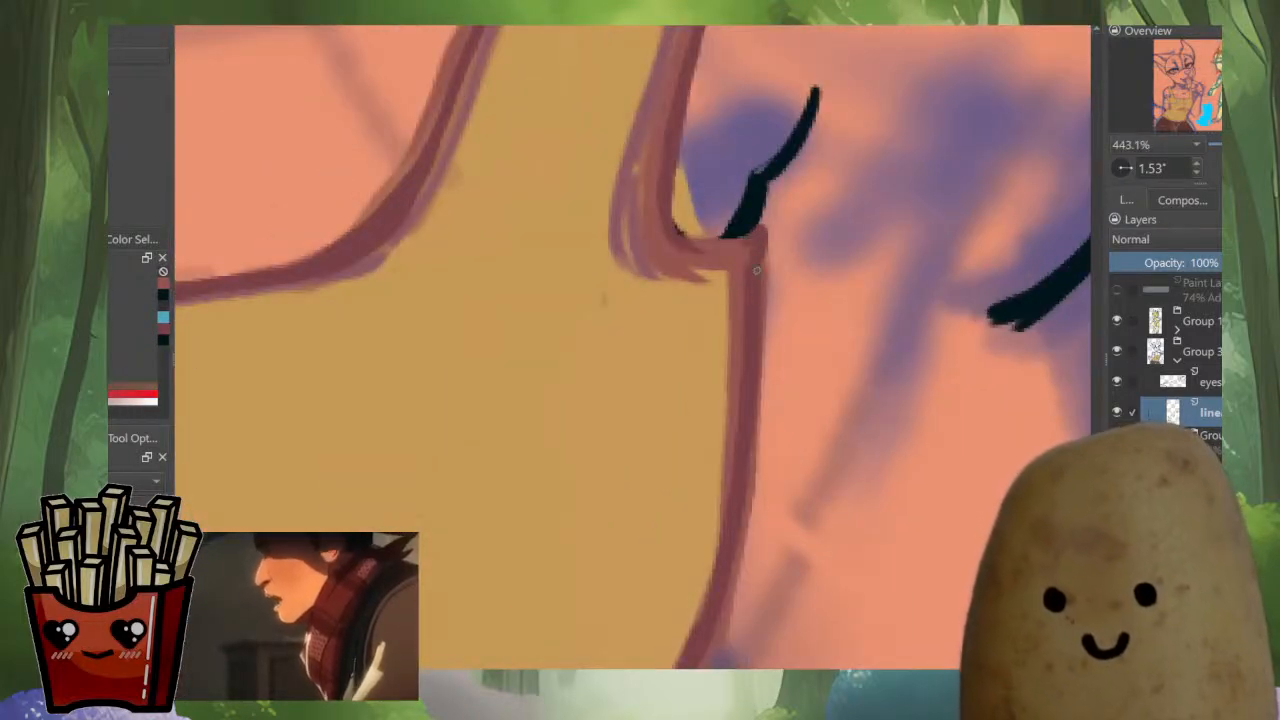
Ink the outer upper arm in dark teal from the shoulder curve down to the tail's top line, replacing the first stroke.
scroll(757, 270, "down", 8)
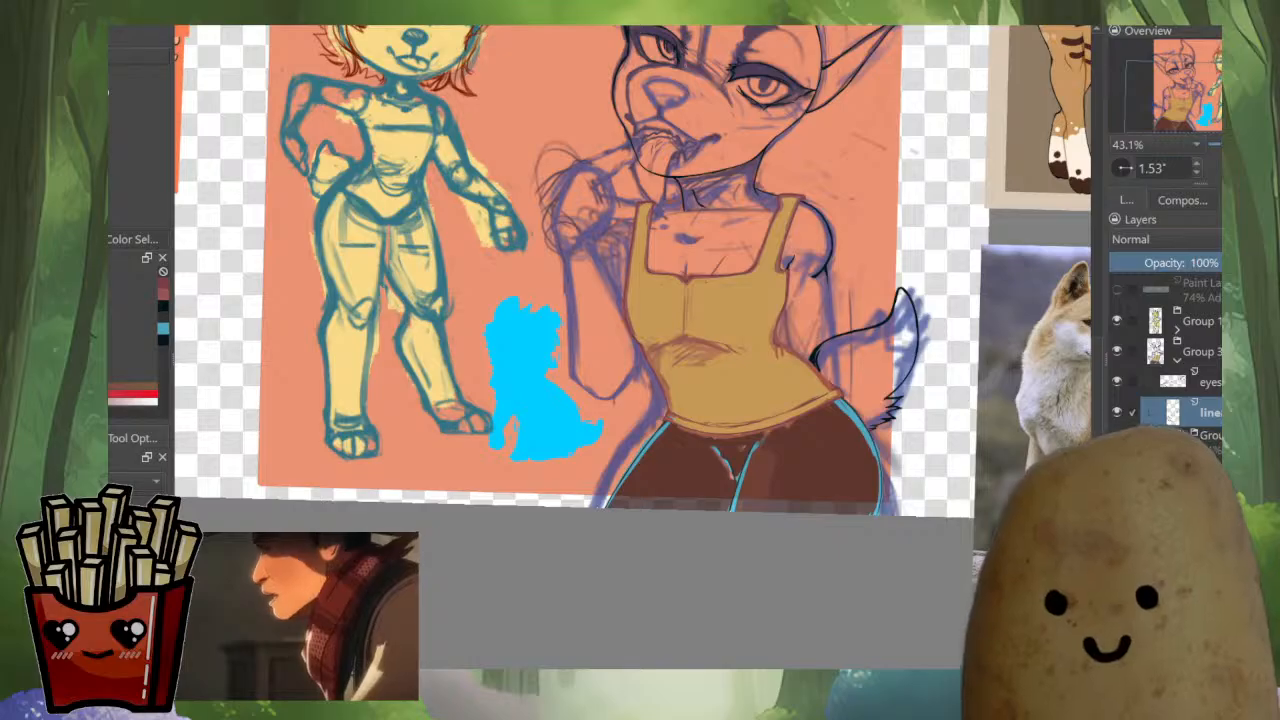
scroll(826, 256, "up", 5)
scroll(726, 301, "up", 4)
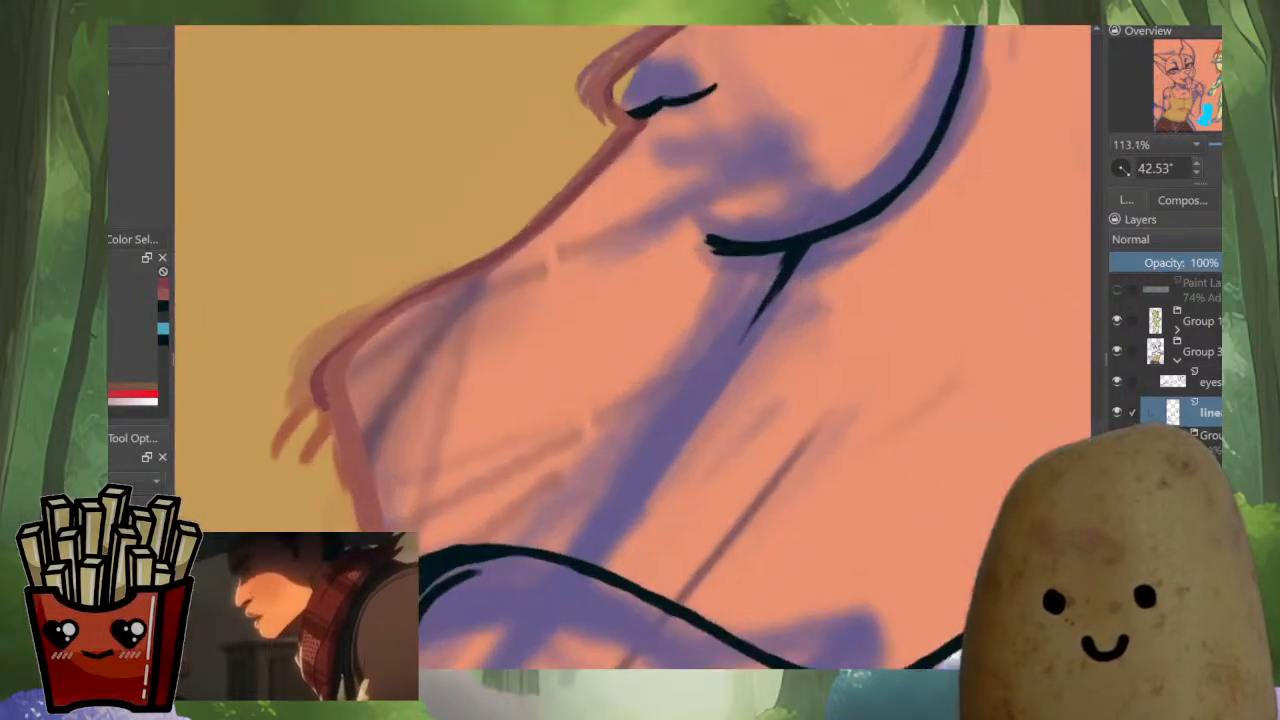
left_click(732, 250, "ctrl")
left_click_drag(817, 232, 844, 297)
mouse_move(844, 297)
left_mouse_down()
mouse_move(740, 271)
mouse_move(734, 219)
mouse_move(686, 266)
left_mouse_up()
key("ctrl+z")
left_click_drag(745, 212, 600, 318)
mouse_move(430, 452)
left_mouse_down()
mouse_move(726, 209)
mouse_move(443, 428)
mouse_move(434, 449)
left_mouse_up()
left_click_drag(735, 222, 459, 432)
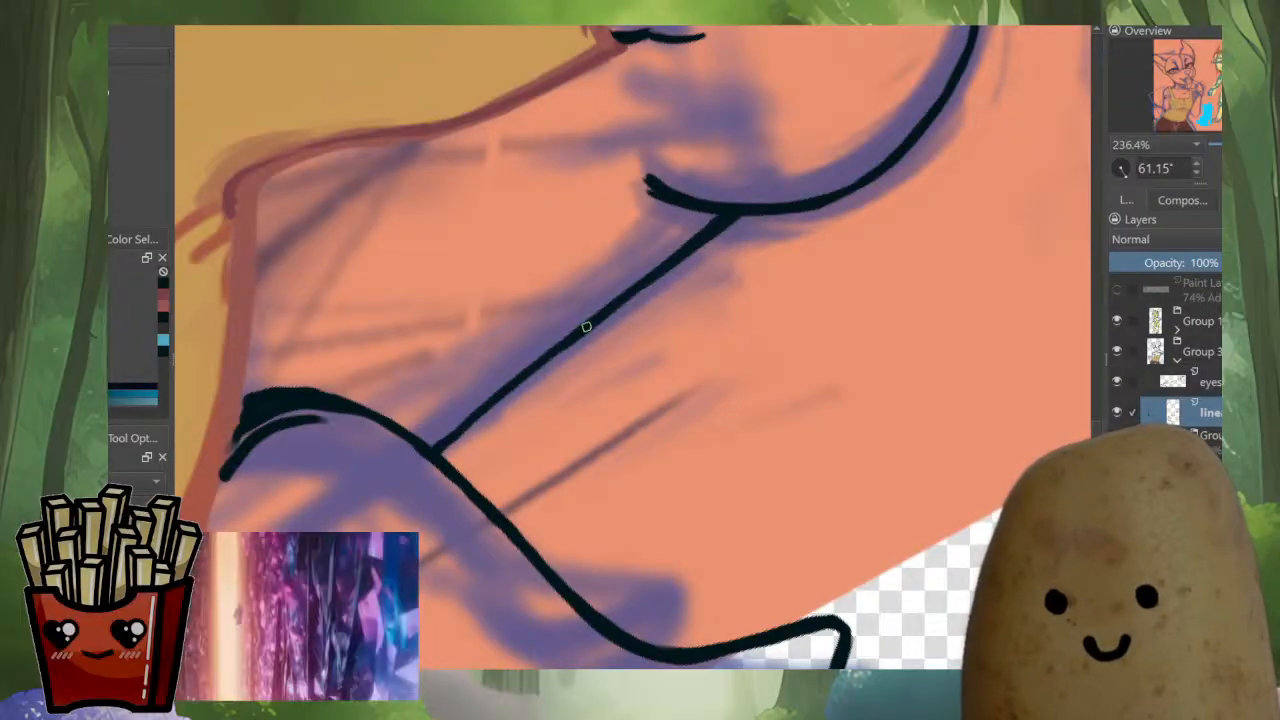
left_click_drag(661, 273, 511, 413)
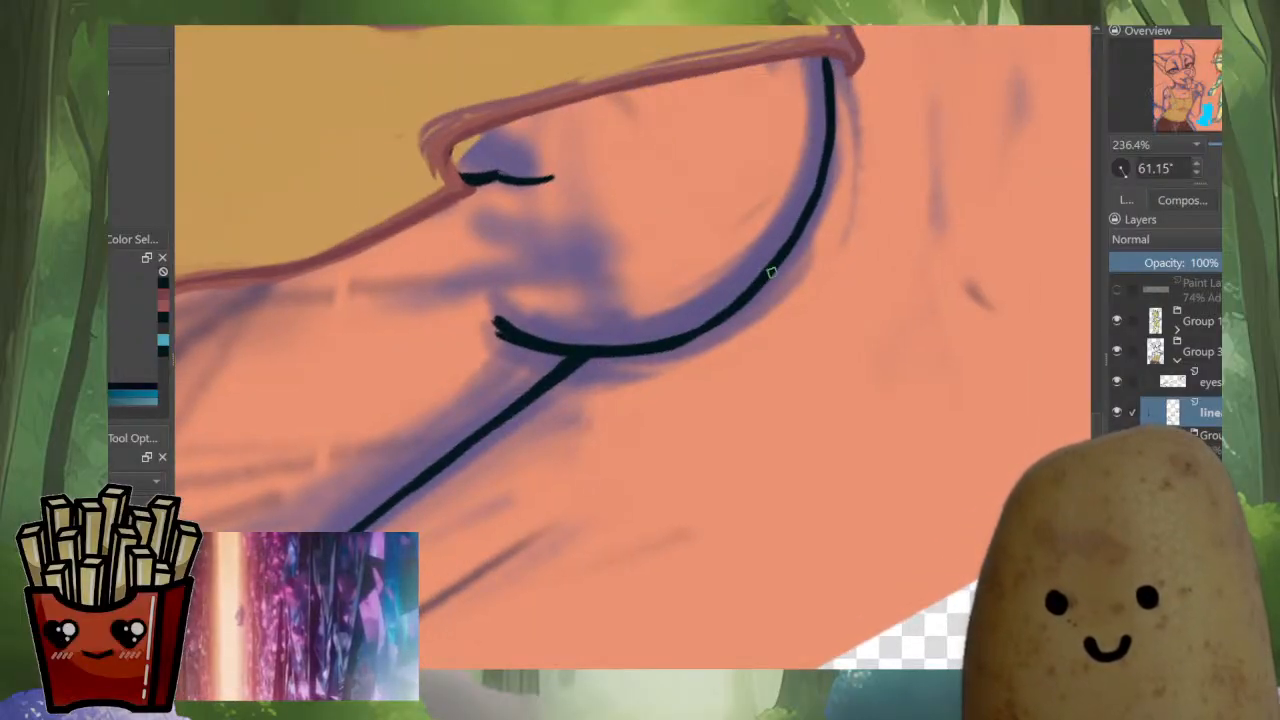
Isolate the line art and fill the faint gap in the tank top's side line below the armhole in its reddish colour.
left_click_drag(771, 271, 738, 243)
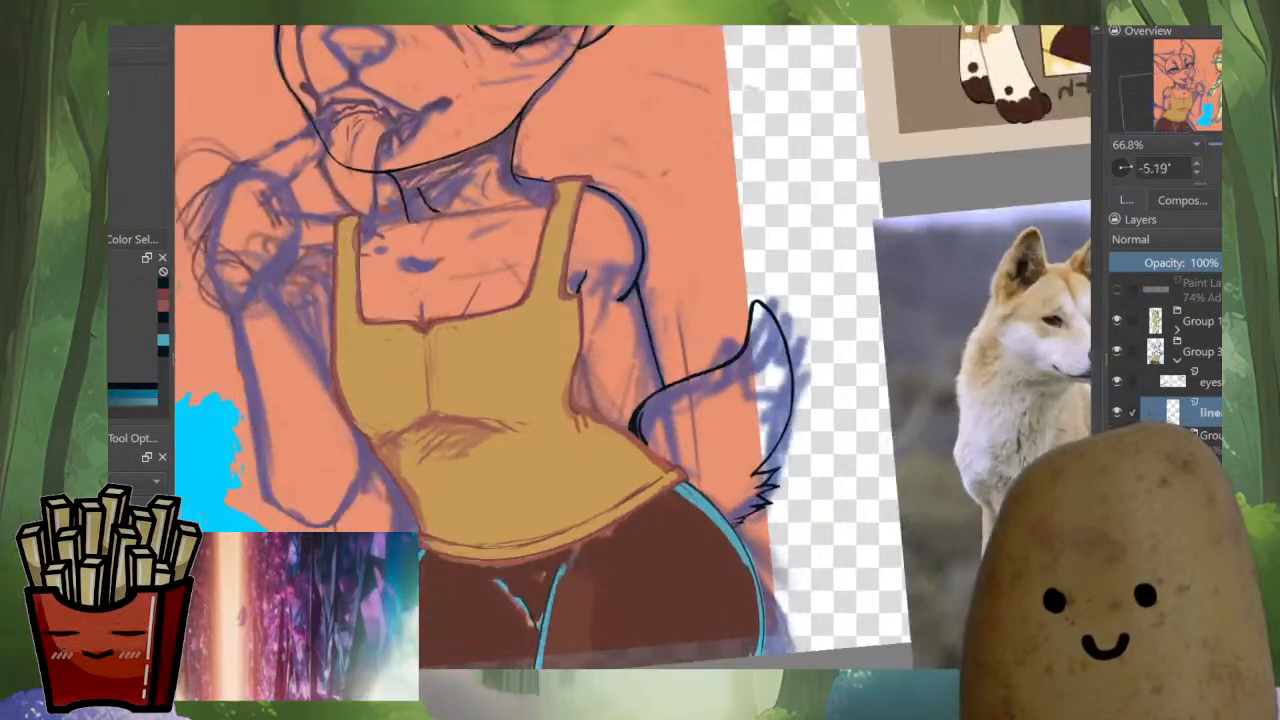
left_click_drag(600, 380, 748, 368)
left_click(1173, 412, "alt")
key("minus")
key("minus")
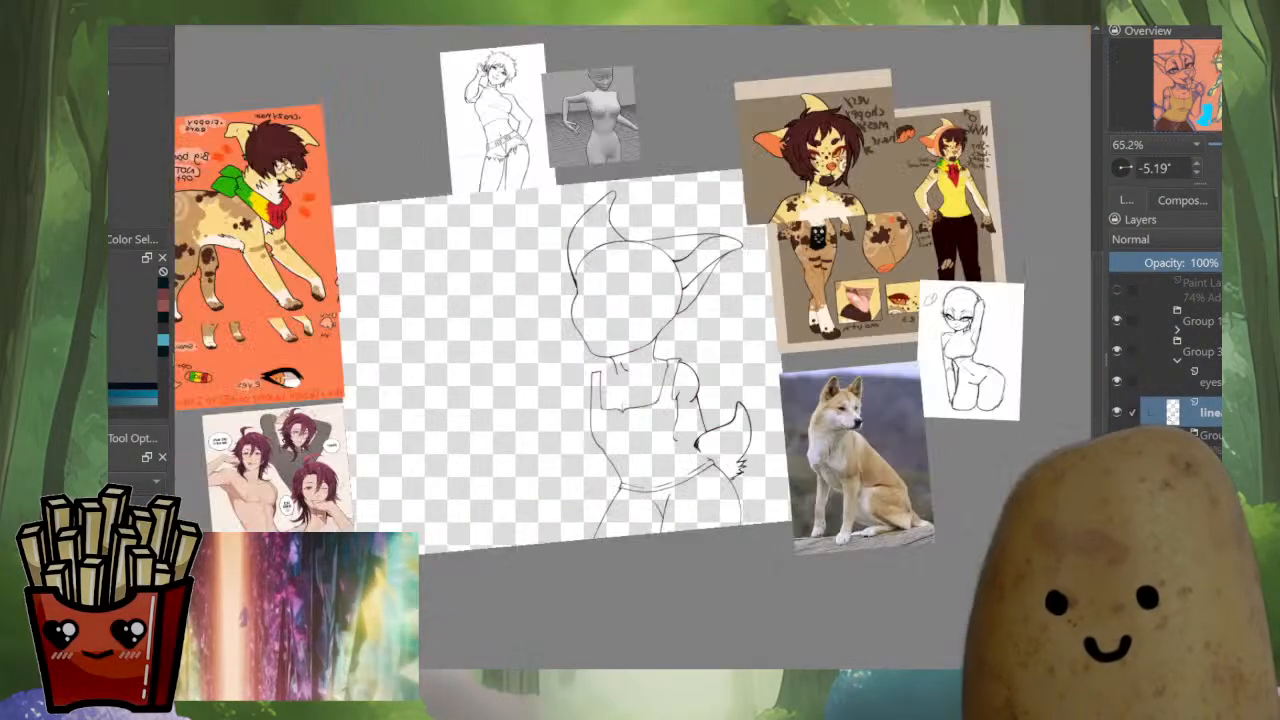
scroll(783, 375, "up", 10)
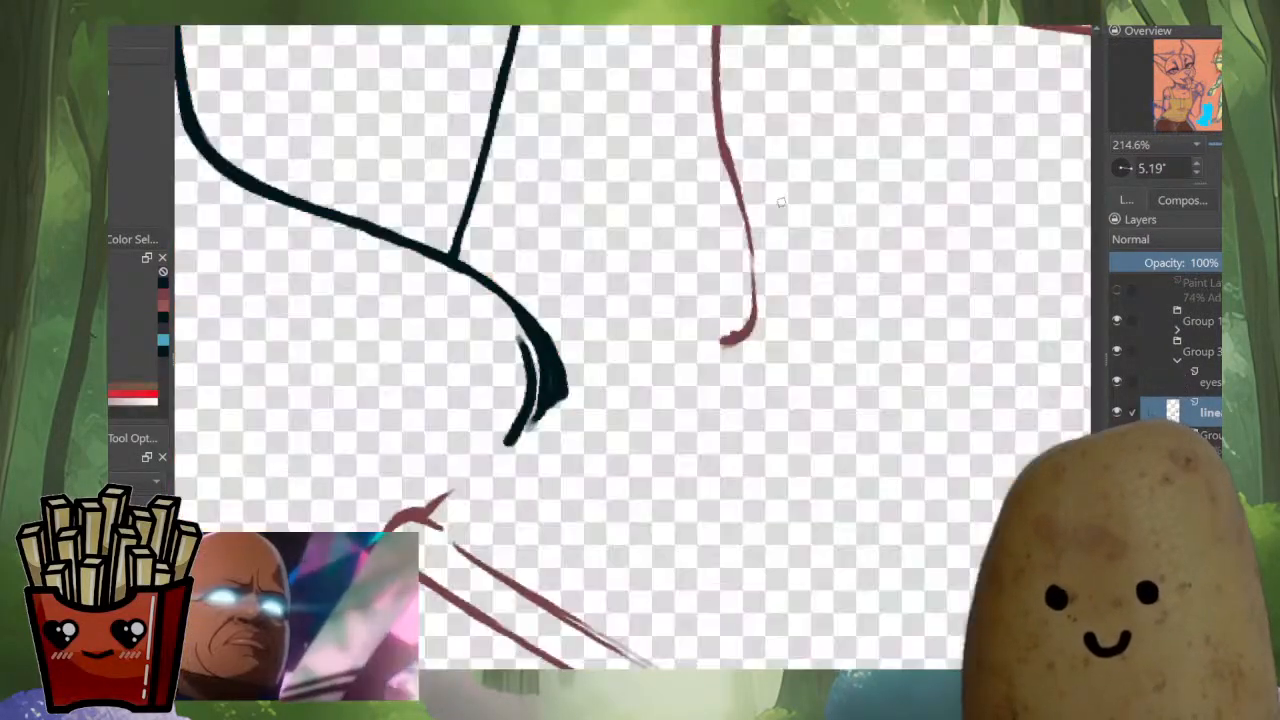
left_click_drag(783, 375, 756, 176)
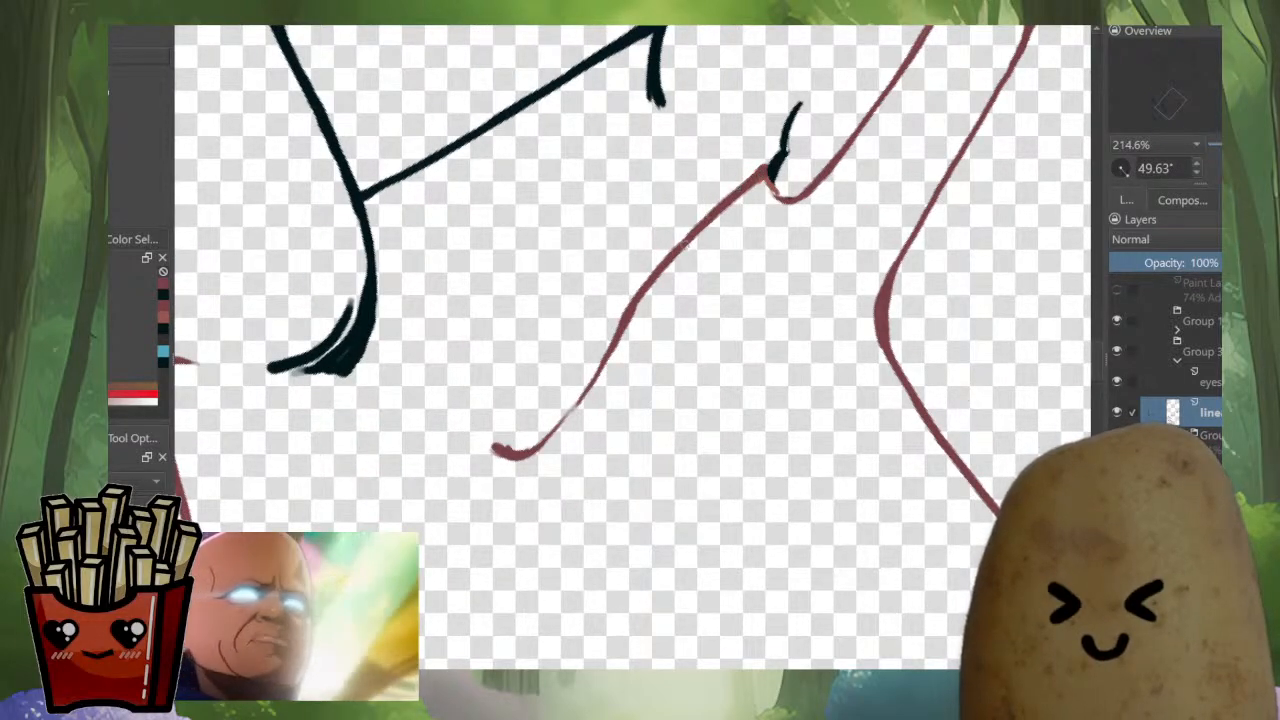
left_click_drag(603, 357, 559, 428)
left_click(1172, 412, "alt")
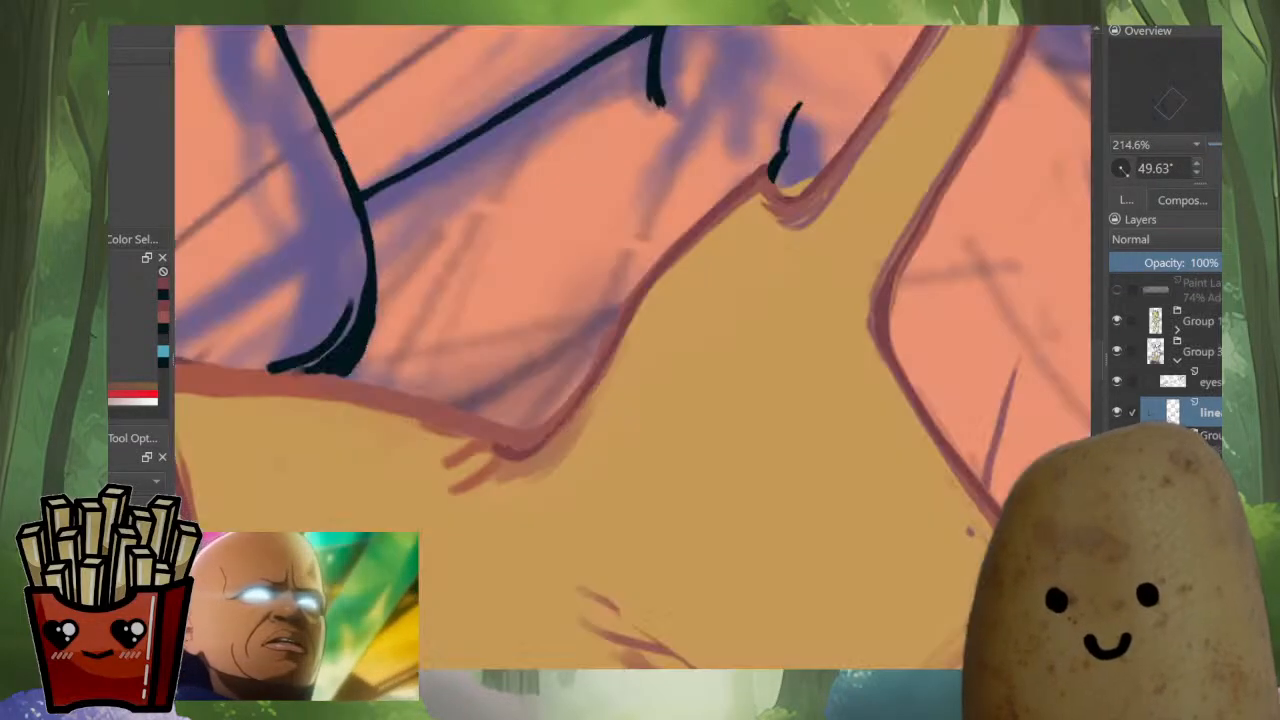
Strengthen the curve of the tank top's side line down to the waist fold in the reddish colour.
left_click_drag(969, 531, 1028, 485)
mouse_move(900, 420)
left_mouse_down()
mouse_move(734, 103)
mouse_move(825, 166)
left_mouse_up()
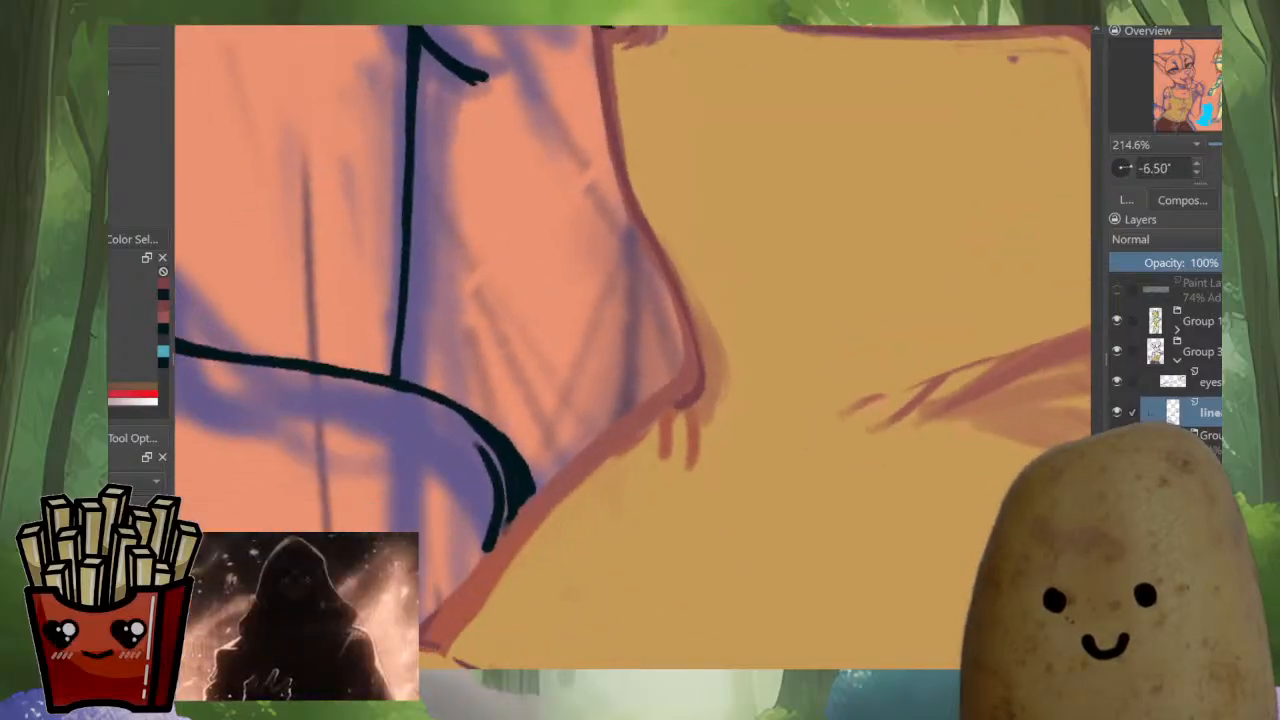
left_click_drag(653, 372, 702, 327)
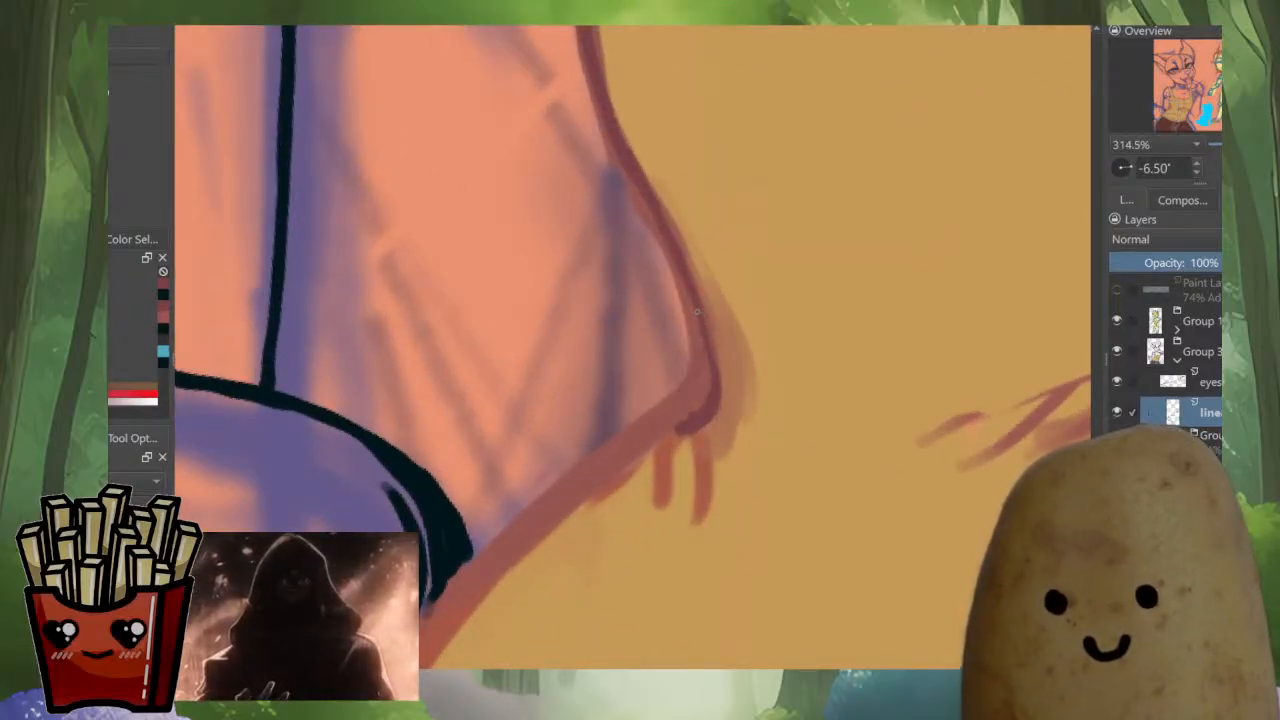
mouse_move(702, 340)
left_mouse_down()
mouse_move(676, 398)
mouse_move(624, 430)
mouse_move(728, 270)
mouse_move(738, 285)
left_mouse_up()
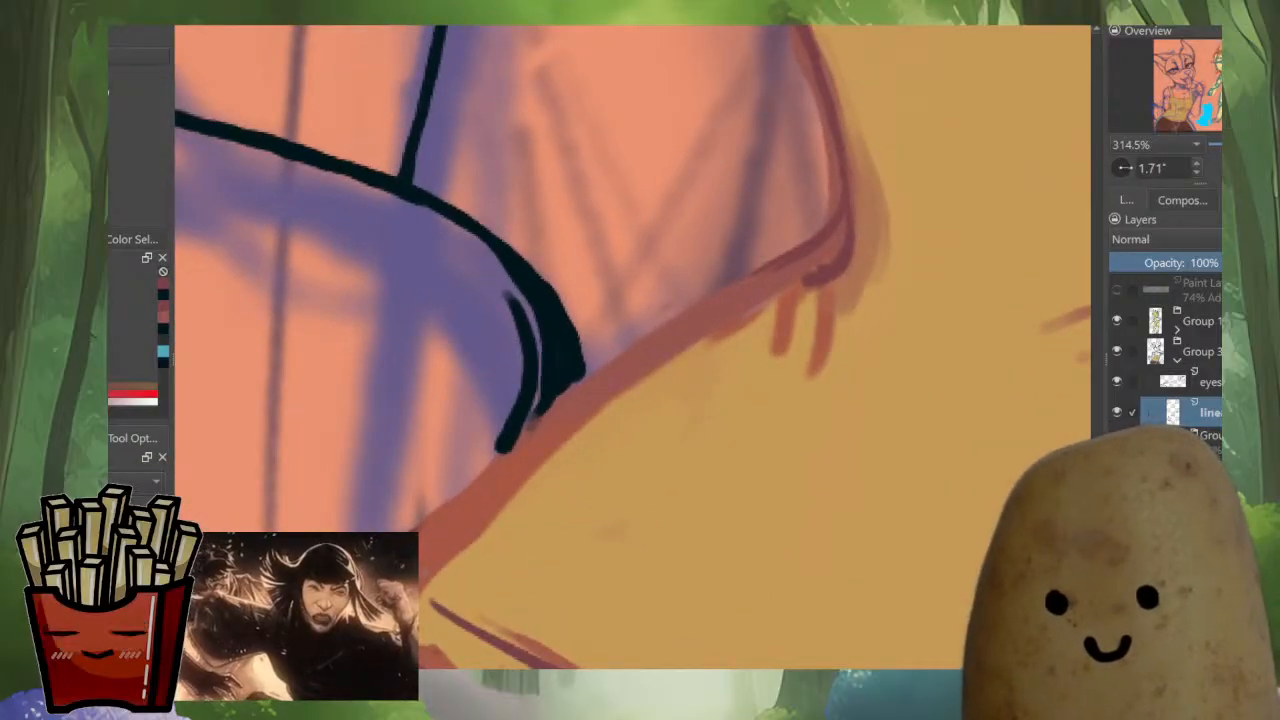
Ink the tank top's edge from the waist fold past the tail base towards the hem, cleaning the overlap with the tail.
mouse_move(441, 500)
left_mouse_down()
mouse_move(776, 262)
mouse_move(475, 471)
left_mouse_up()
key("ctrl+z")
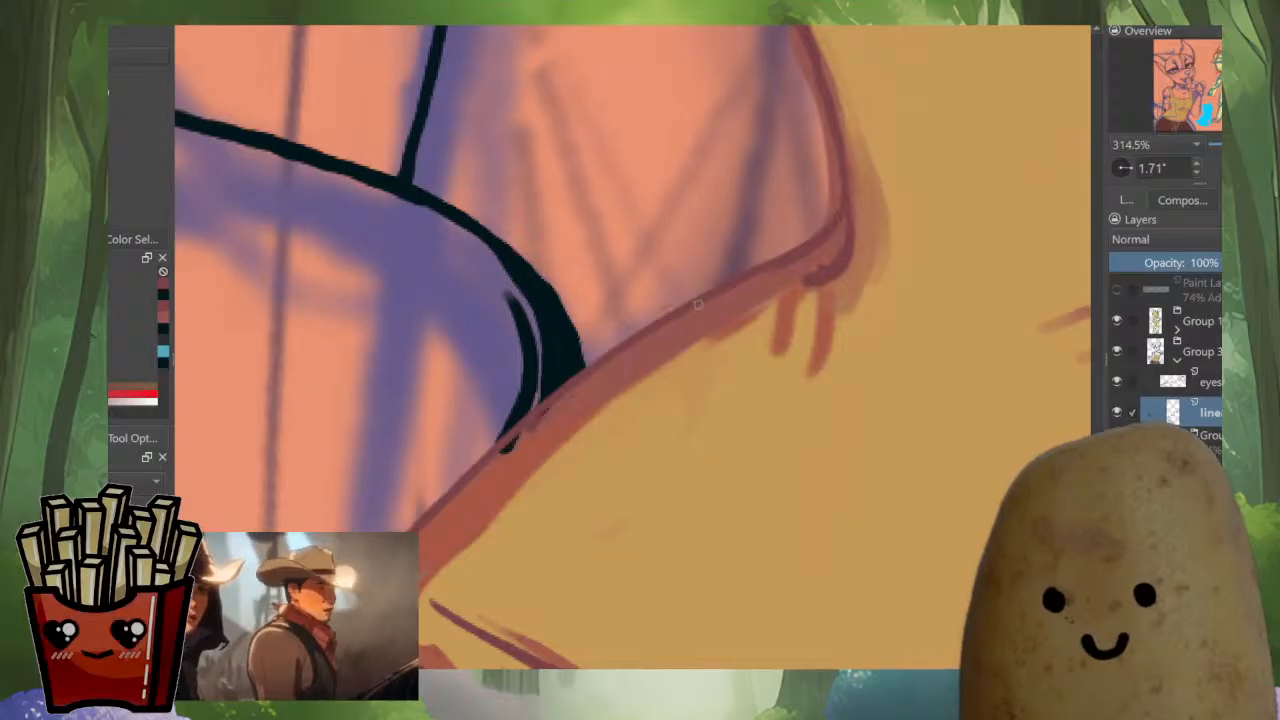
left_click_drag(577, 377, 435, 506)
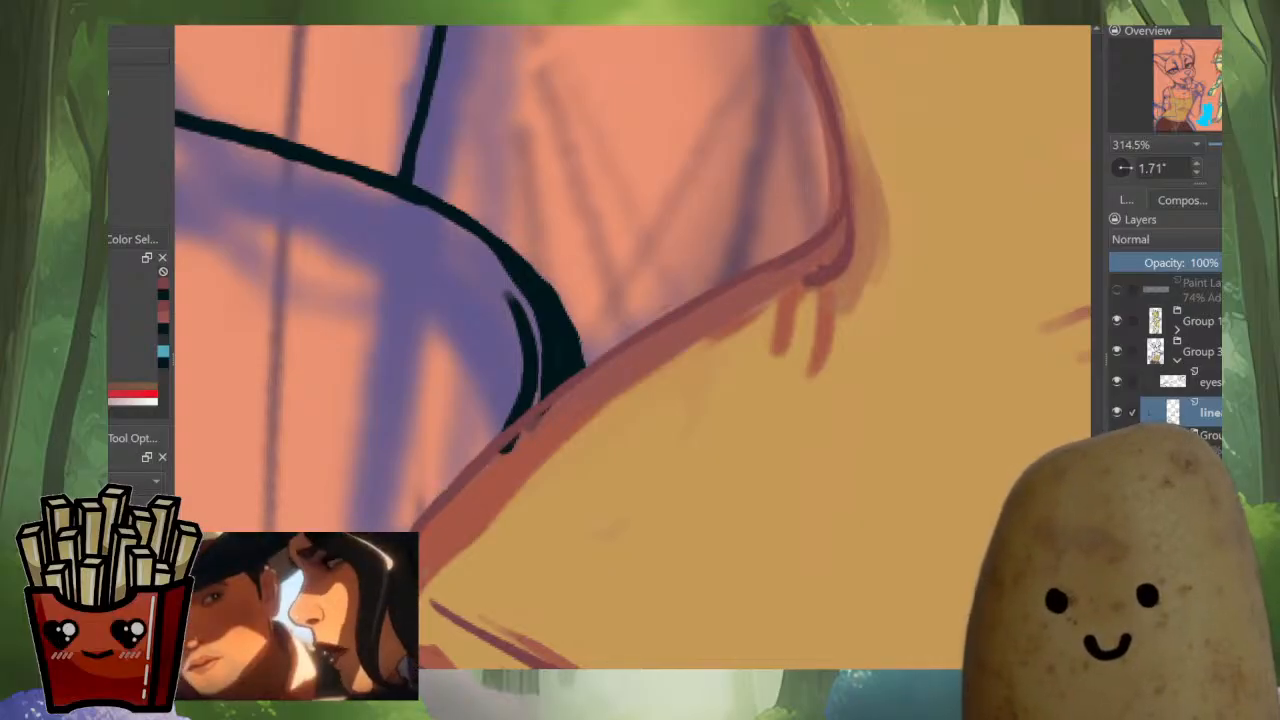
mouse_move(430, 529)
left_mouse_down()
mouse_move(480, 470)
mouse_move(473, 480)
mouse_move(607, 371)
left_mouse_up()
key("ctrl+z")
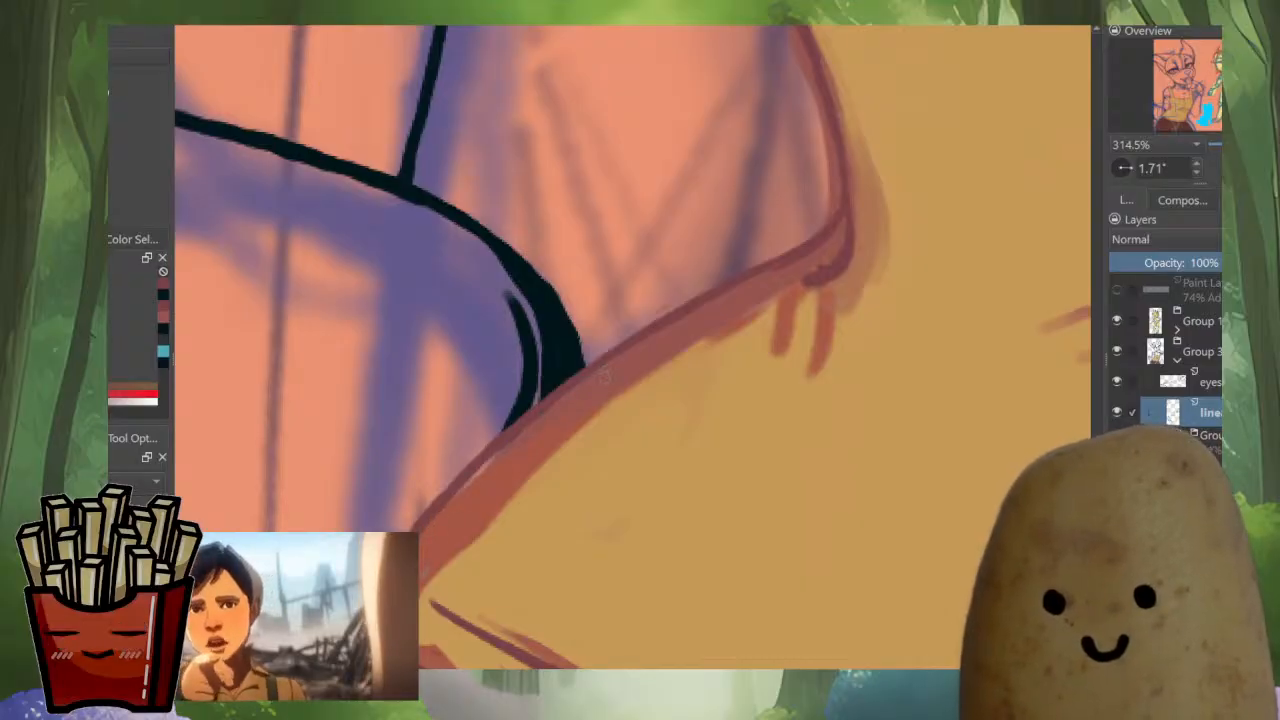
Examine the isolated tank top and tail line art in both view directions, and inspect the opposite waist fold up close.
left_click(1172, 412, "alt")
scroll(690, 328, "down", 5)
scroll(690, 328, "down", 3)
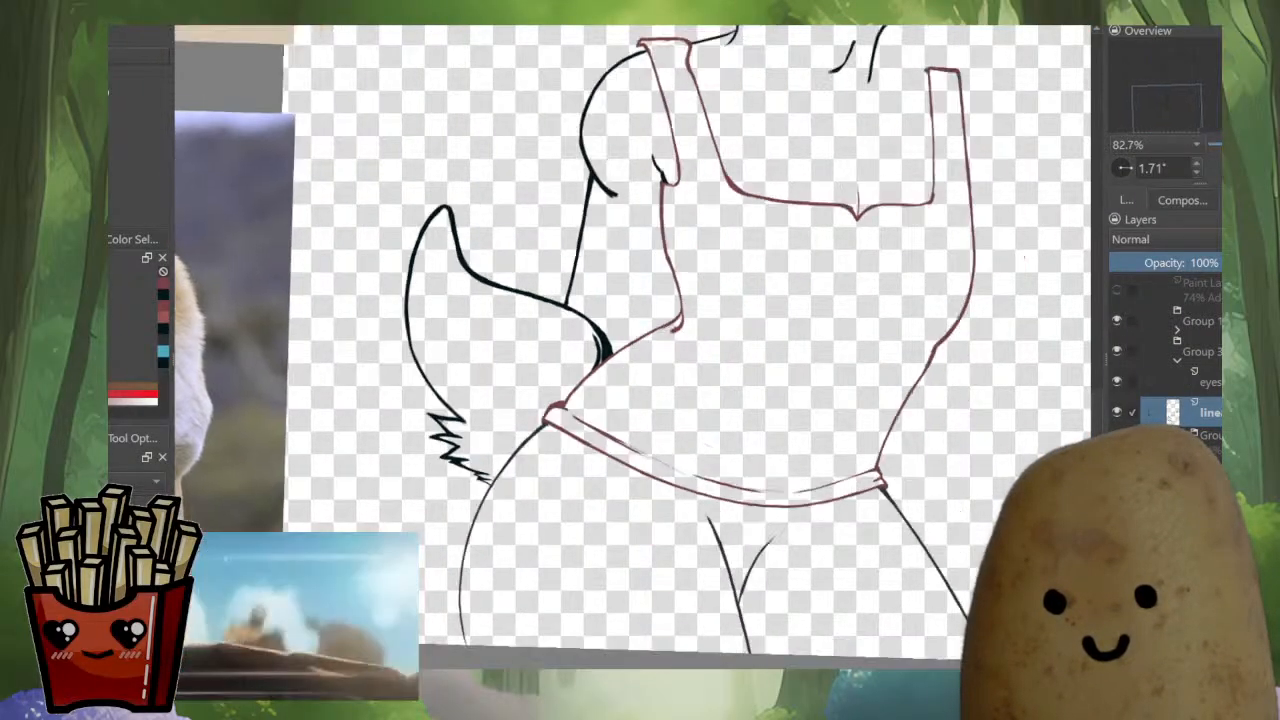
key("m")
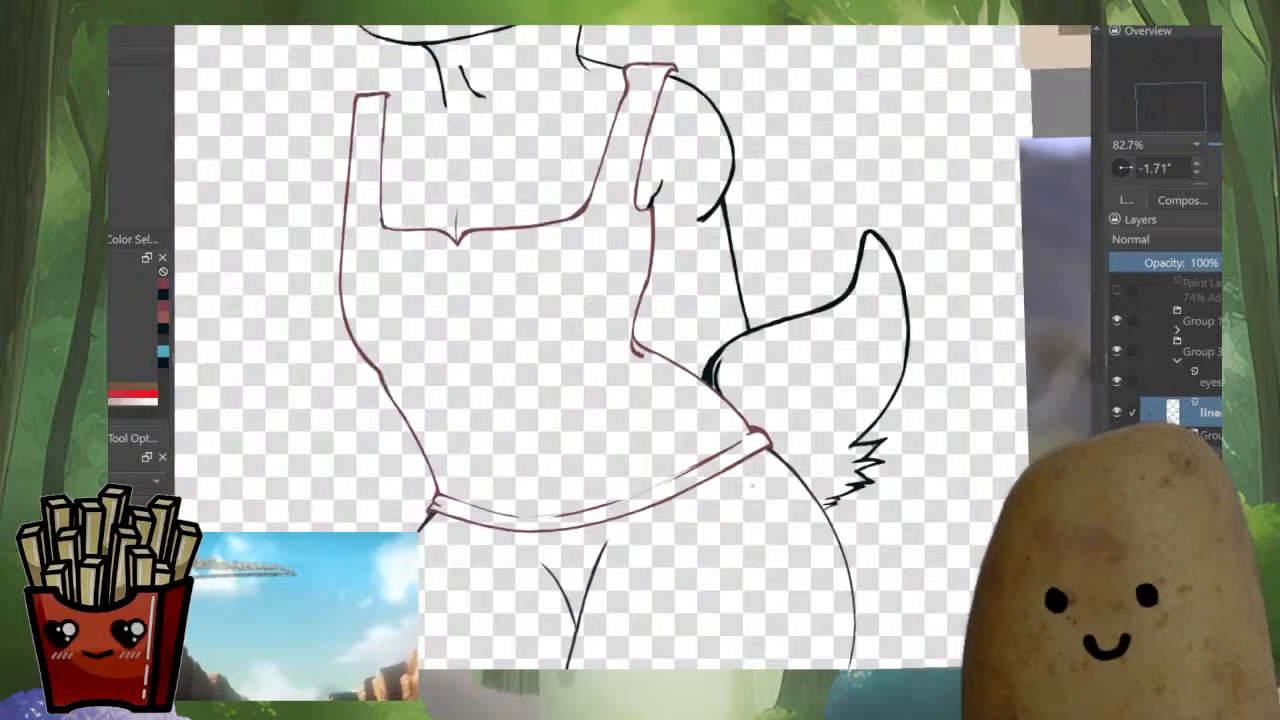
left_click(1172, 412, "alt")
left_click_drag(387, 381, 544, 406)
scroll(544, 406, "up", 5)
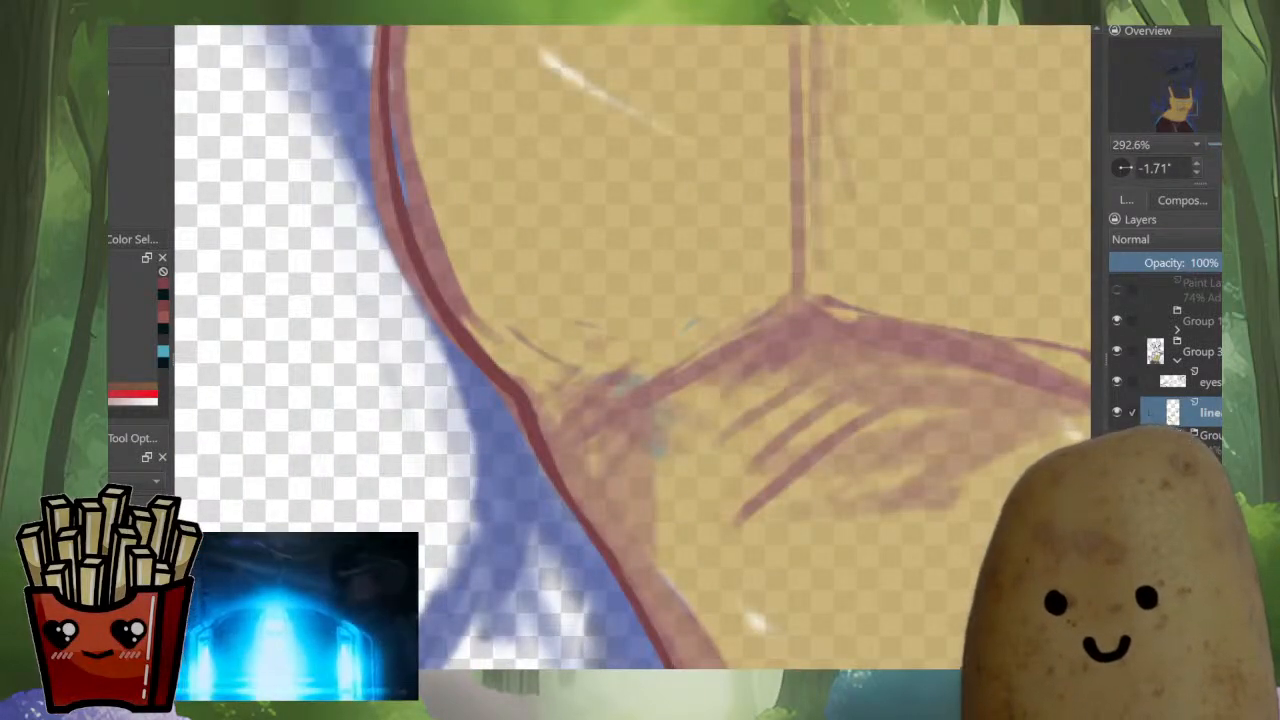
Ink the crease under the bust from the side fold through its centre peak and across the other half in the reddish colour.
mouse_move(545, 420)
left_mouse_down("shift")
mouse_move(539, 411)
mouse_move(602, 411)
mouse_move(785, 340)
mouse_move(558, 406)
left_mouse_up("shift")
key("m")
mouse_move(748, 409)
left_mouse_down("shift")
mouse_move(806, 331)
mouse_move(694, 397)
left_mouse_up("shift")
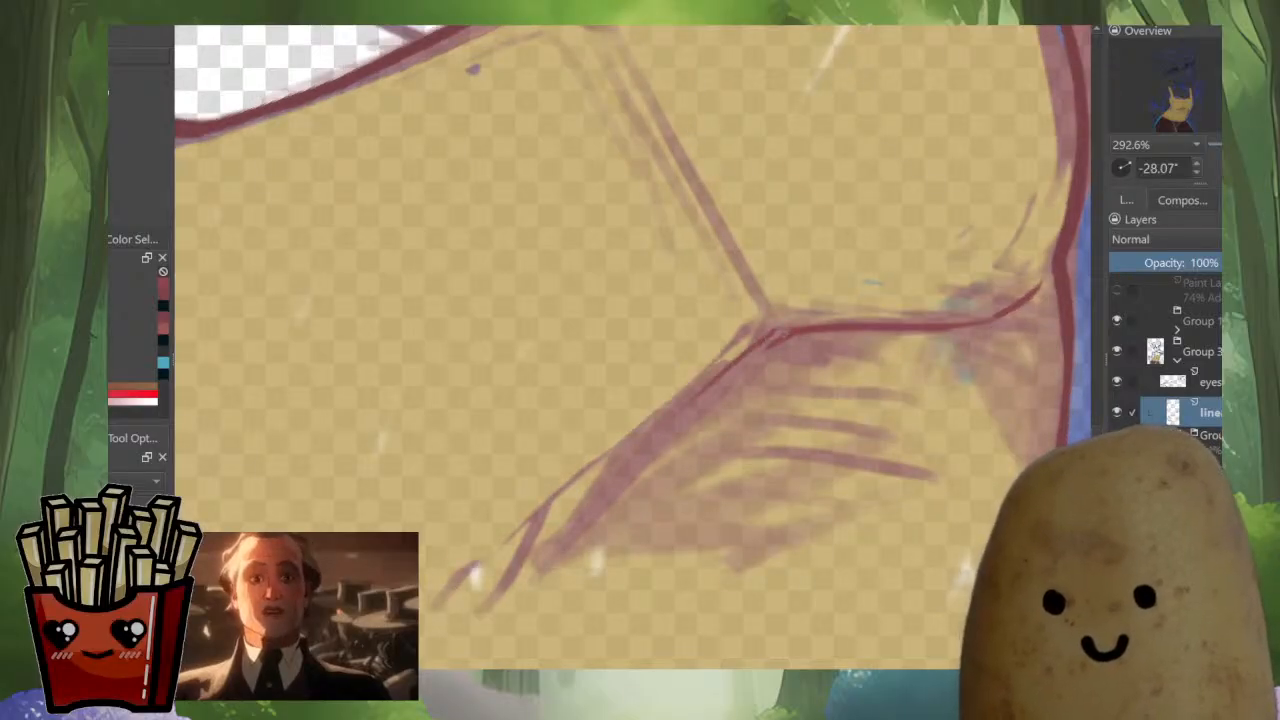
mouse_move(788, 330)
left_mouse_down()
mouse_move(542, 538)
mouse_move(457, 584)
left_mouse_up()
mouse_move(655, 434)
left_mouse_down()
mouse_move(528, 610)
mouse_move(444, 558)
left_mouse_up()
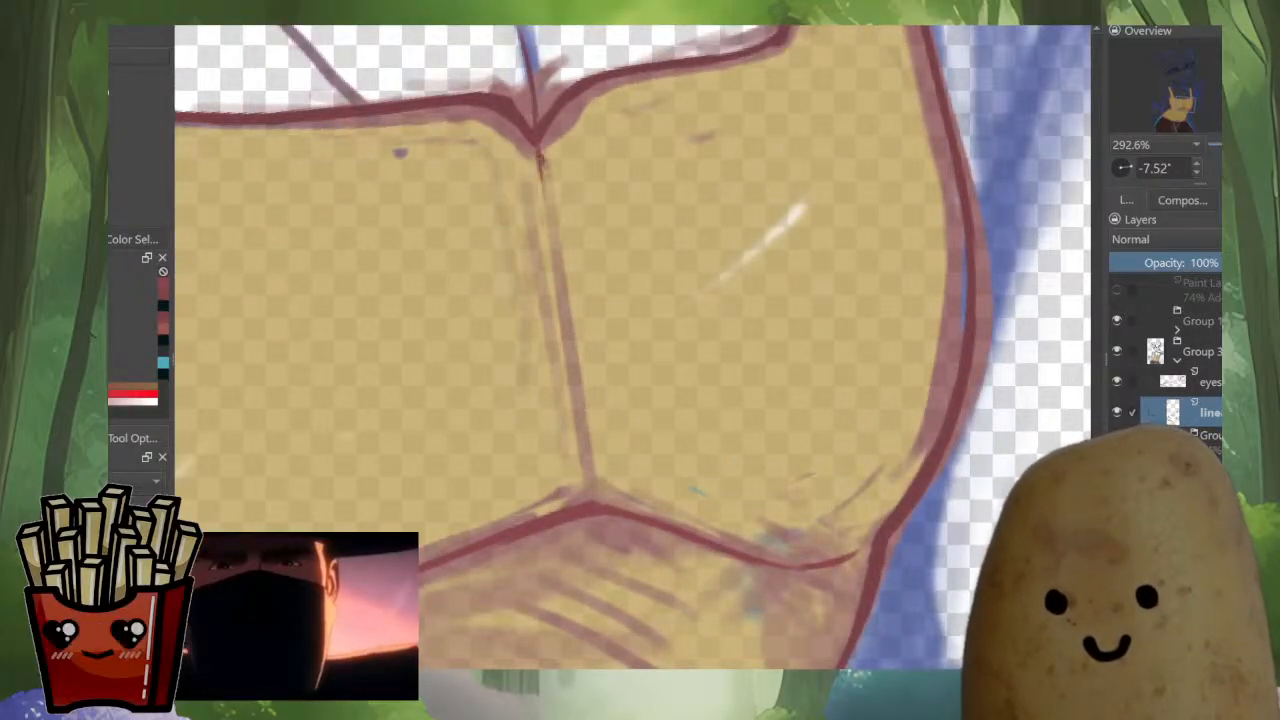
Ink the ends of the tank top's vertical centre seam between the neckline notch and the under-bust crease.
mouse_move(541, 158)
left_mouse_down()
mouse_move(587, 506)
mouse_move(603, 506)
left_mouse_up()
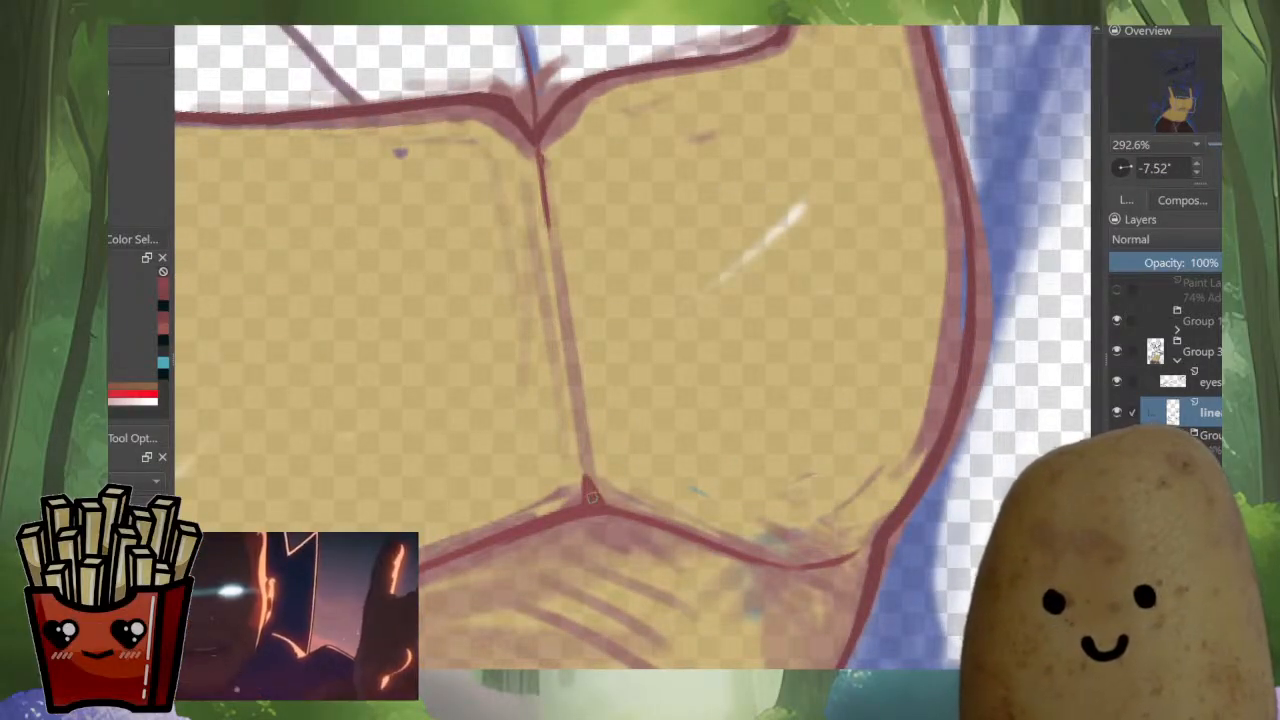
scroll(686, 363, "down", 6)
key("m")
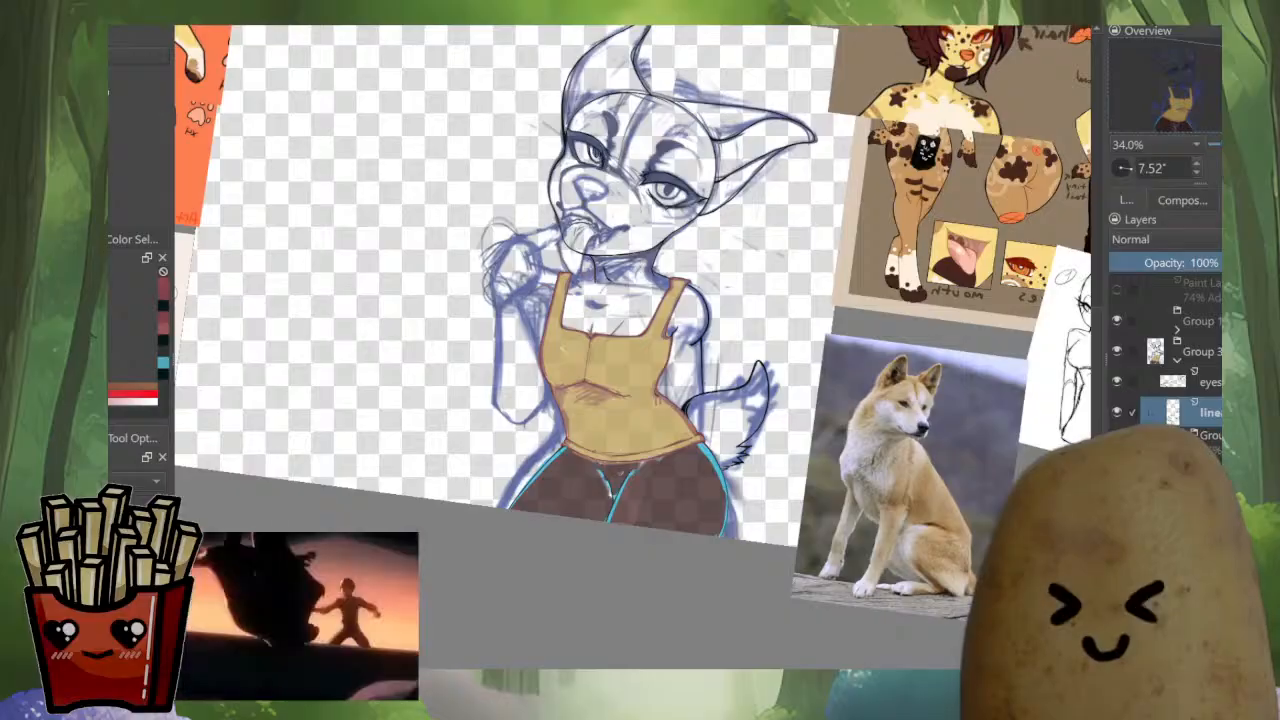
Isolate the line art and refine the waist fold and side line above the tail base.
left_click(1173, 412, "alt")
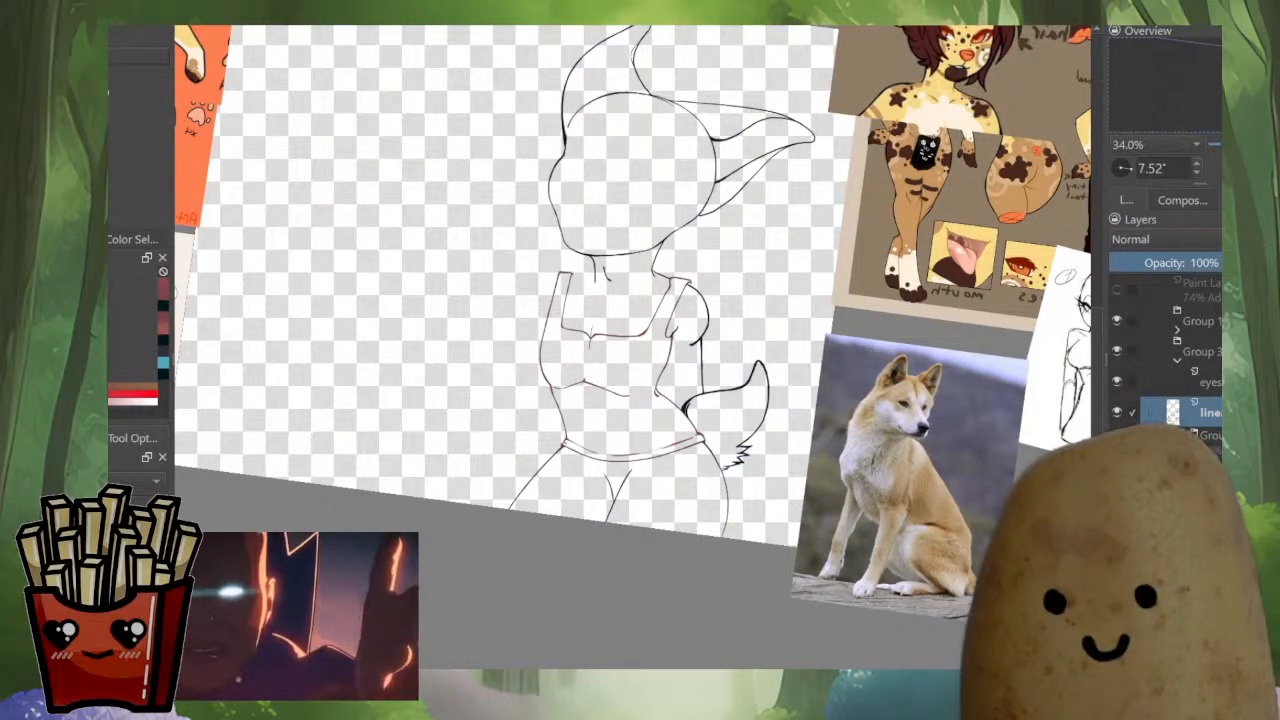
scroll(633, 396, "up", 5)
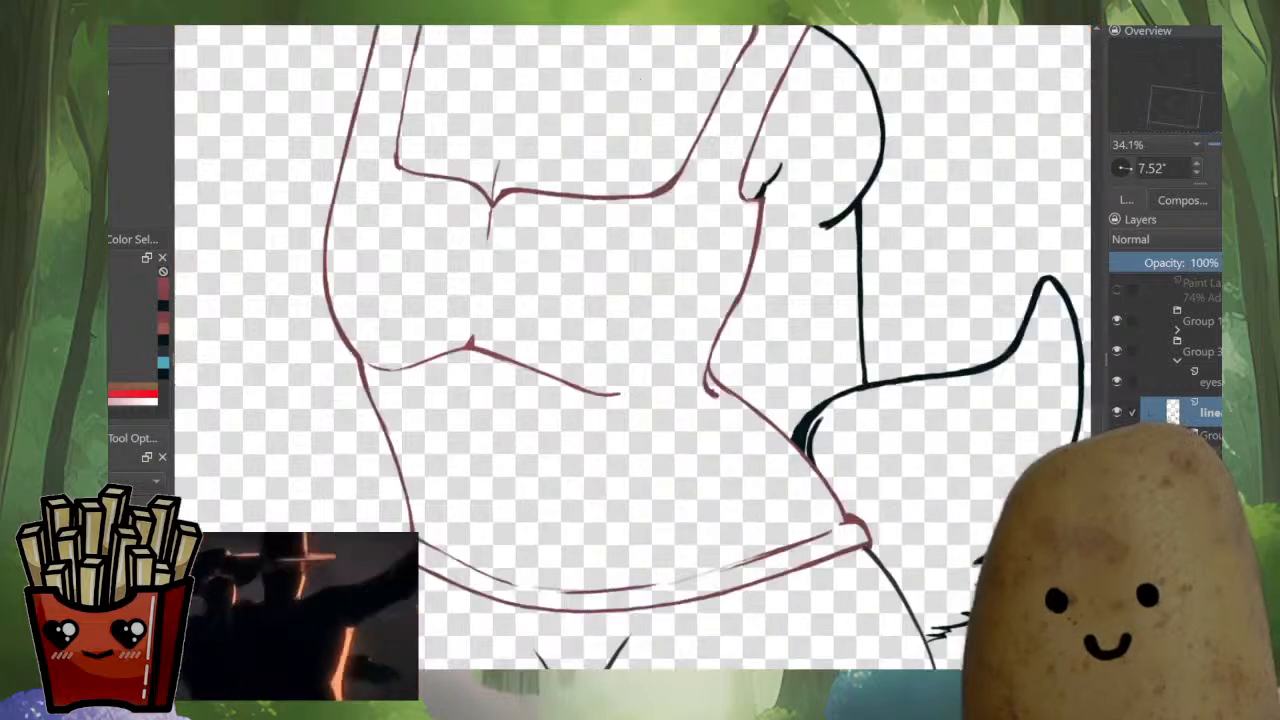
scroll(735, 366, "down", 4)
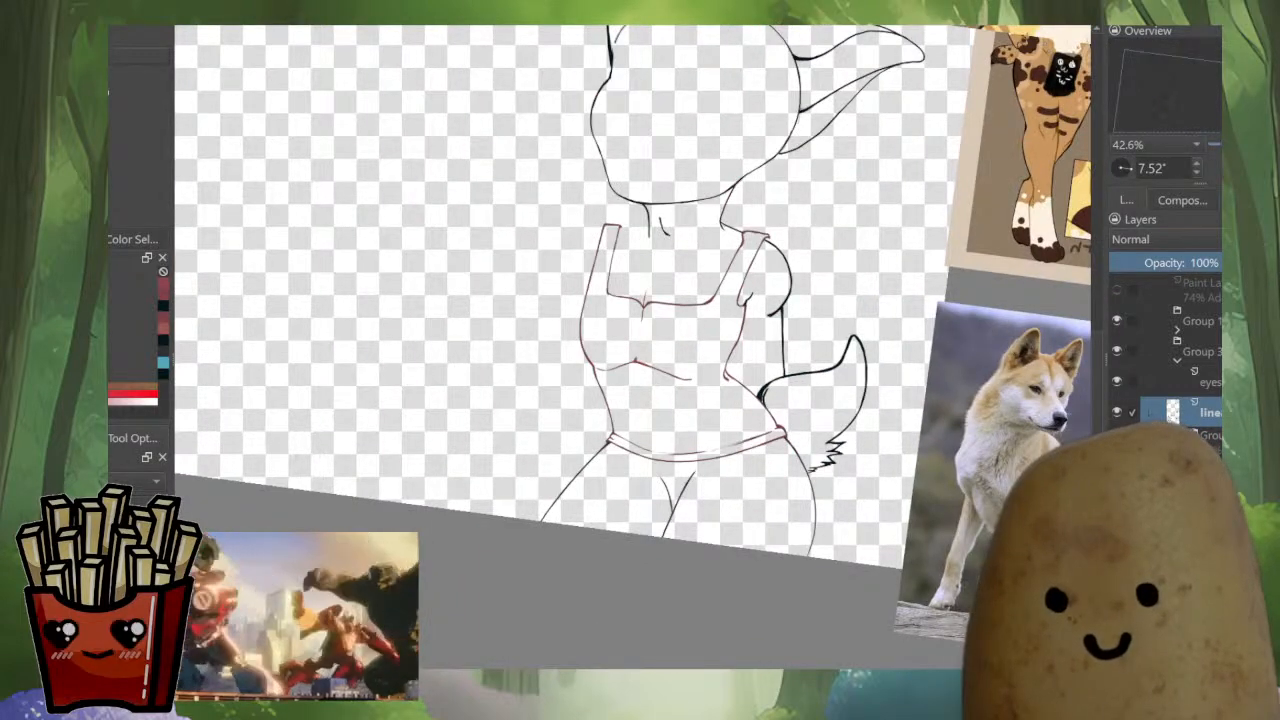
scroll(727, 294, "up", 6)
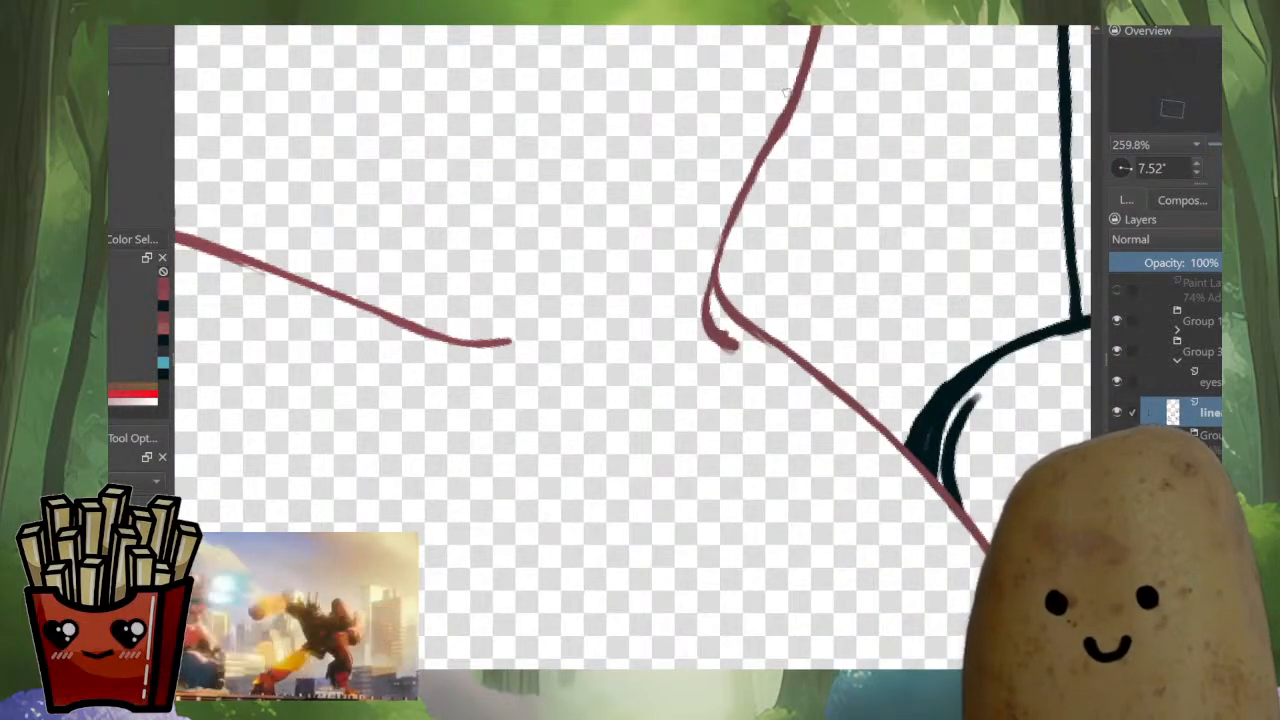
mouse_move(729, 212)
left_mouse_down()
mouse_move(670, 304)
mouse_move(701, 270)
mouse_move(681, 290)
left_mouse_up()
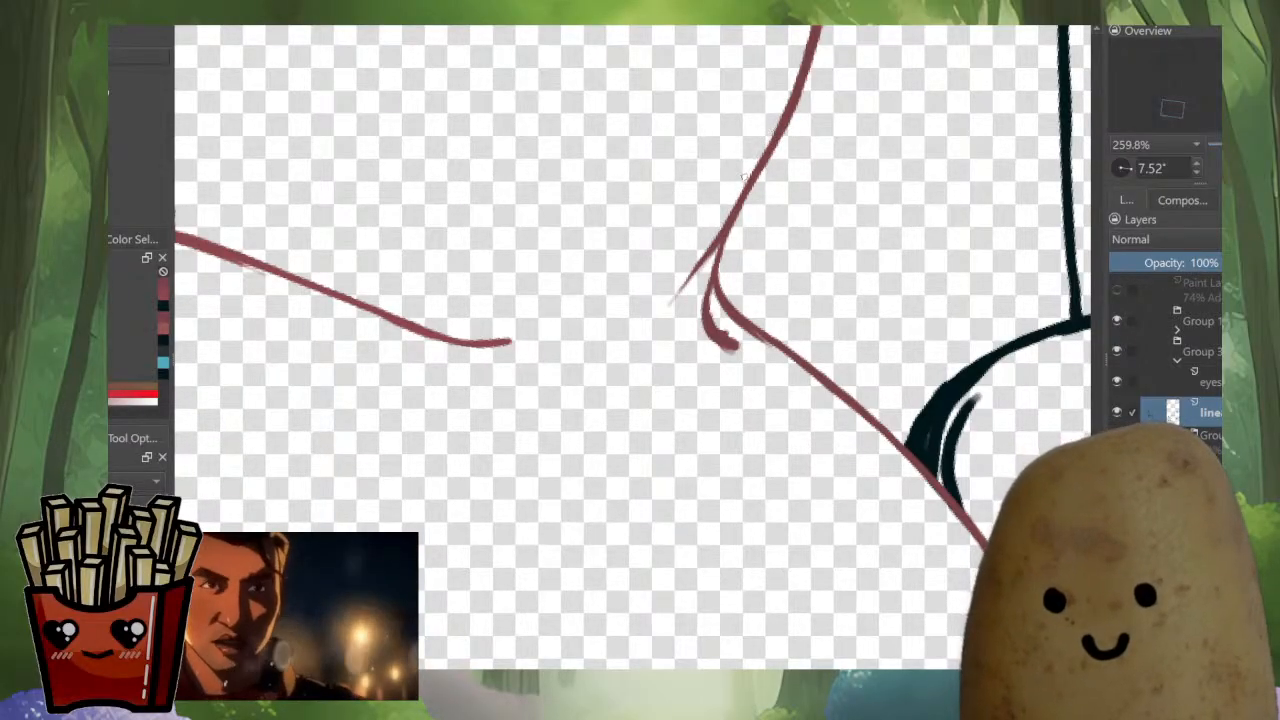
mouse_move(716, 244)
left_mouse_down()
mouse_move(666, 307)
mouse_move(691, 398)
left_mouse_up()
scroll(748, 224, "down", 10)
key("m")
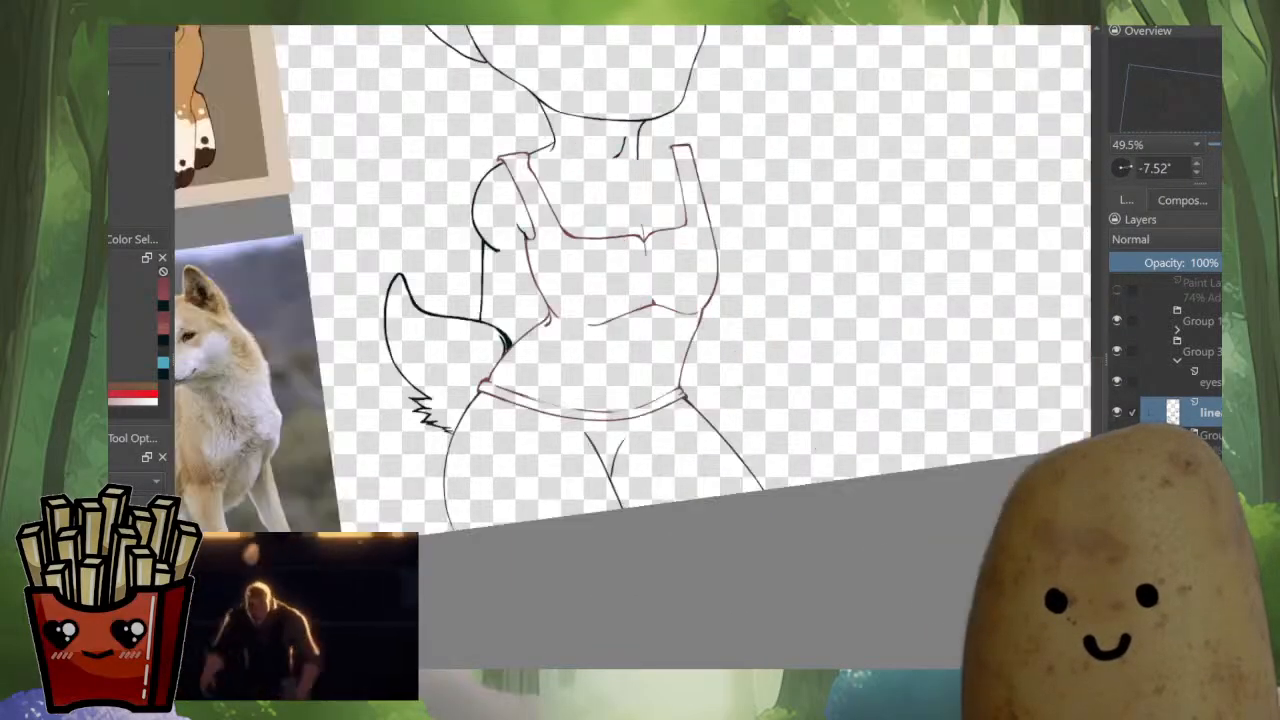
key("m")
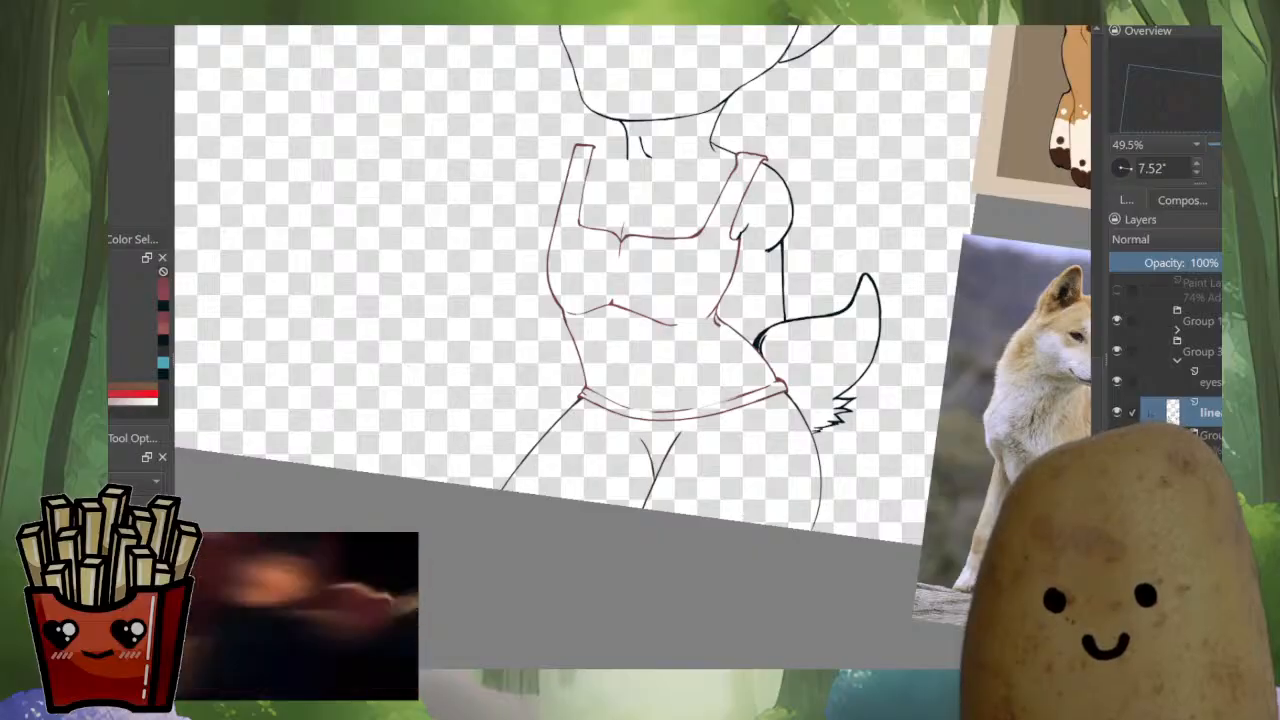
Show the sketch again and redraw a thinner, sloping top edge for the tank top strap on the inked shoulder, cleaning its outer corner.
key("m")
left_click_drag(507, 157, 590, 265)
scroll(590, 265, "up", 6)
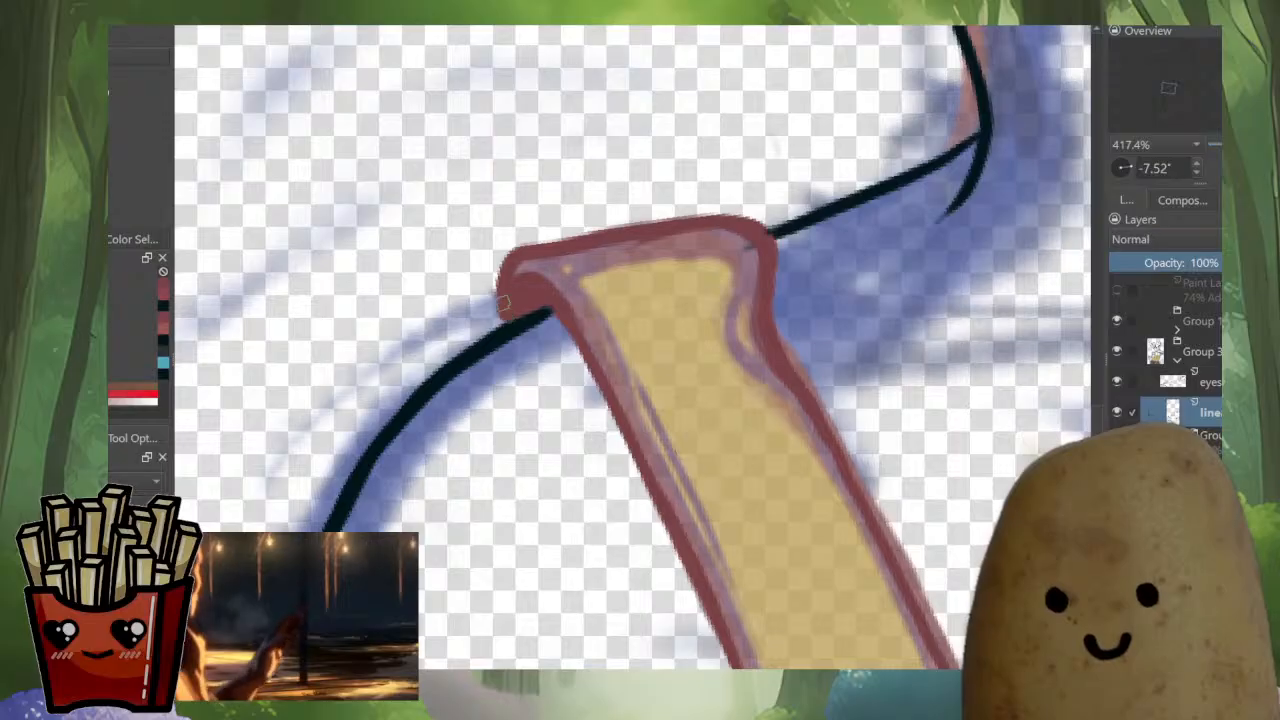
mouse_move(503, 304)
left_mouse_down()
mouse_move(503, 272)
mouse_move(519, 260)
mouse_move(695, 211)
left_mouse_up()
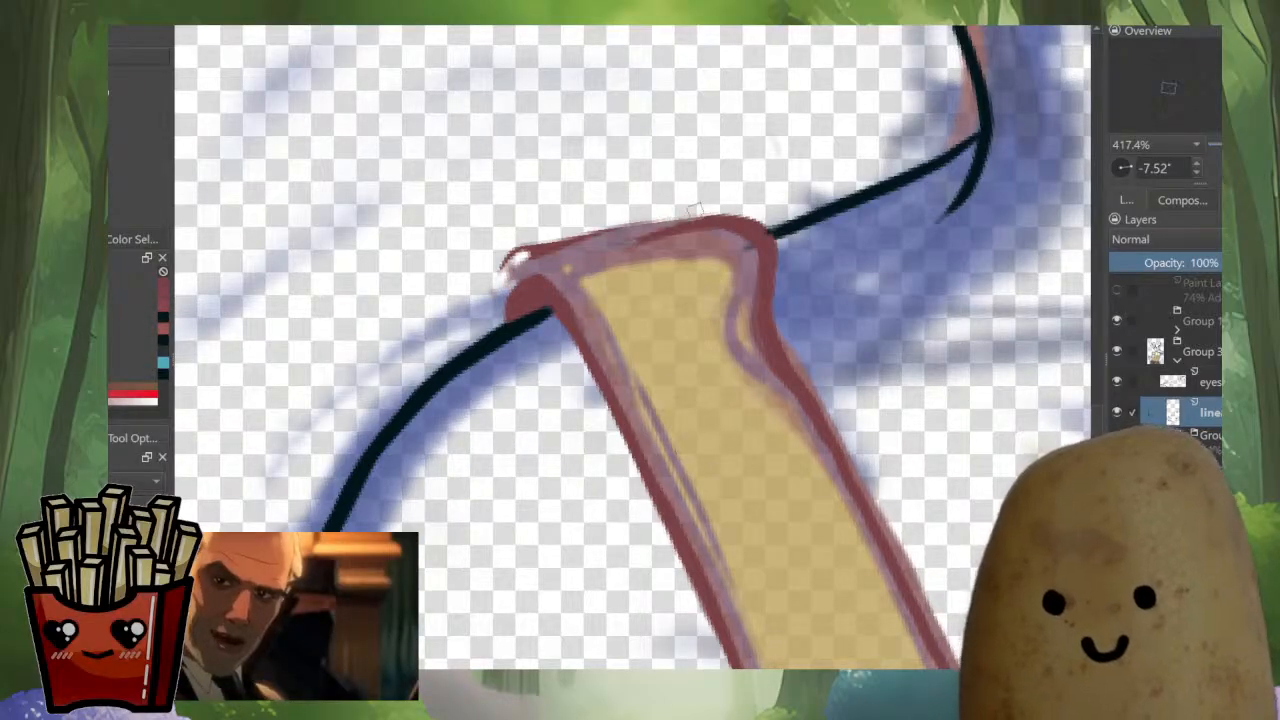
mouse_move(518, 258)
left_mouse_down()
mouse_move(592, 231)
mouse_move(498, 270)
mouse_move(550, 272)
mouse_move(700, 222)
mouse_move(750, 225)
mouse_move(766, 262)
left_mouse_up()
key("e")
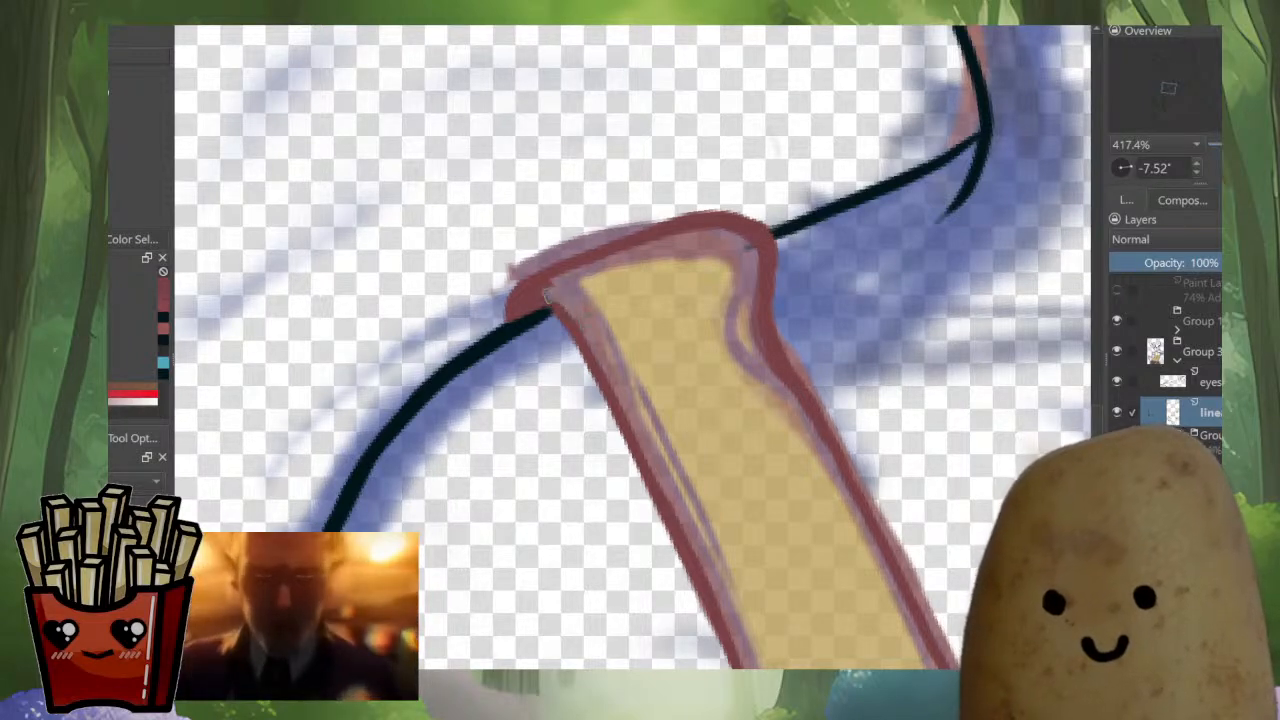
left_click_drag(531, 303, 555, 305)
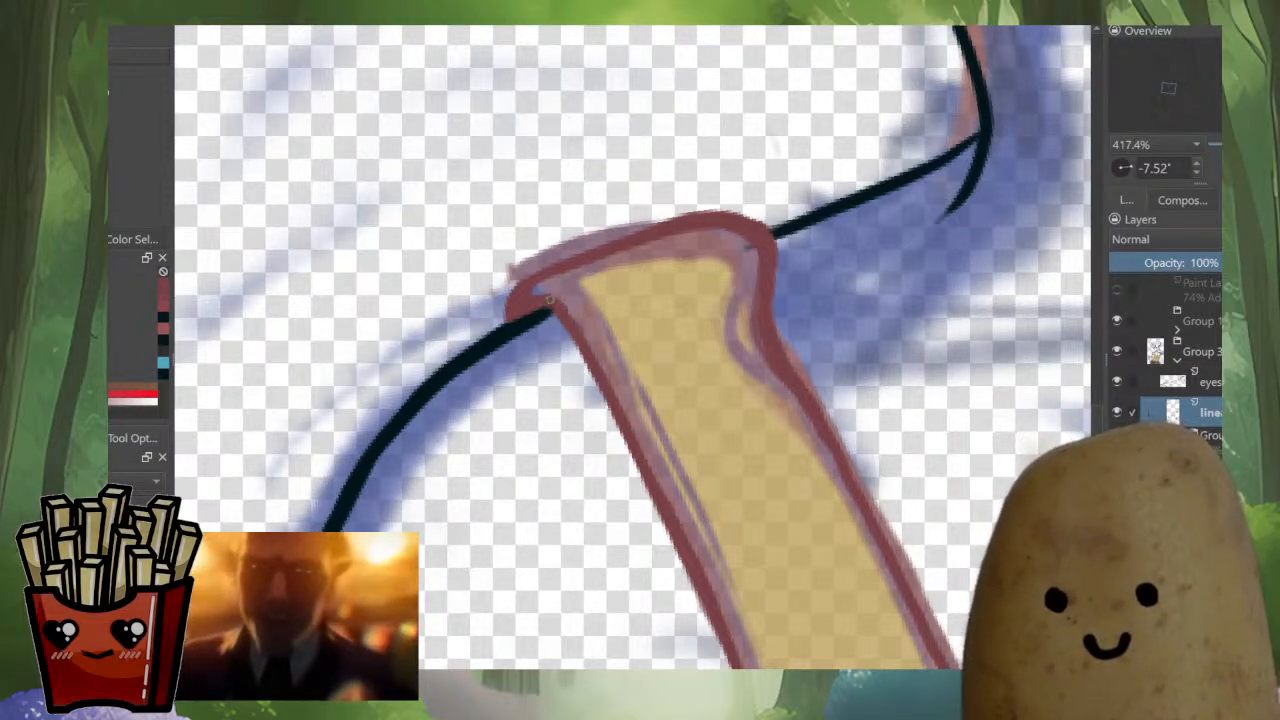
scroll(800, 275, "down", 5)
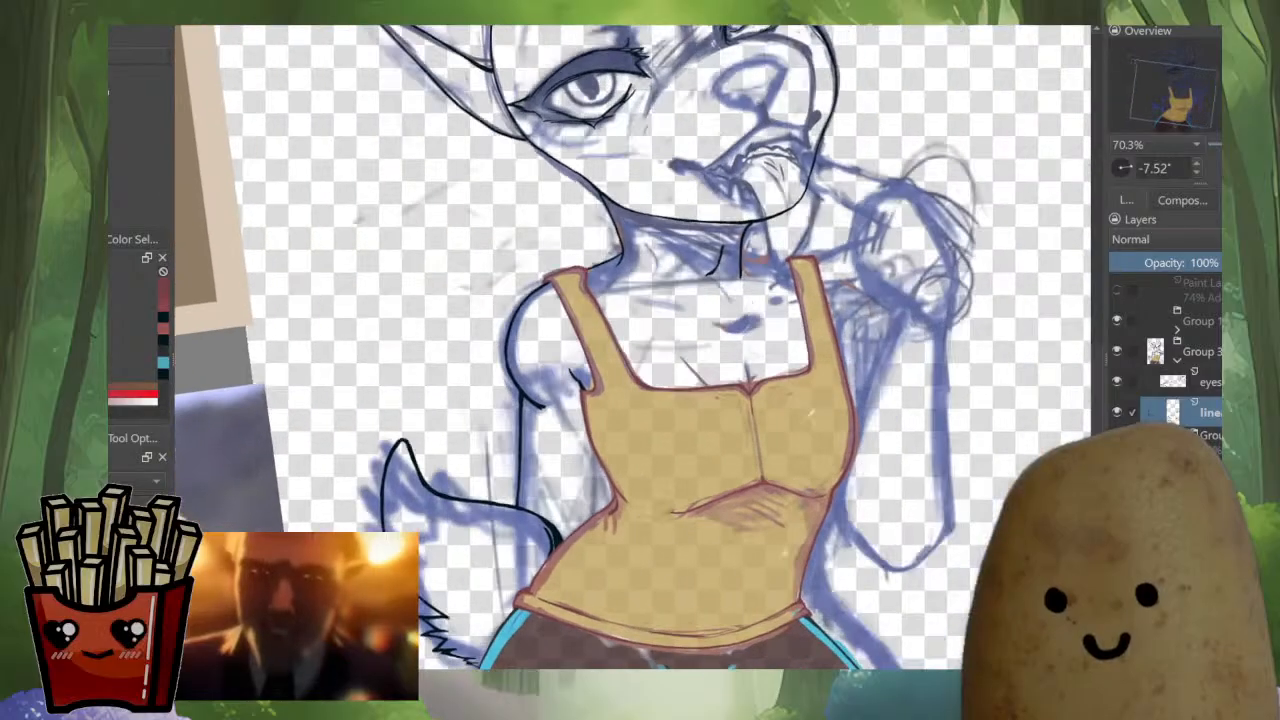
Sample the dark line colour and ink the shoulder line curving from the neck to the strap beside the raised arm.
key("m")
scroll(505, 242, "up", 4)
left_click(574, 265, "ctrl")
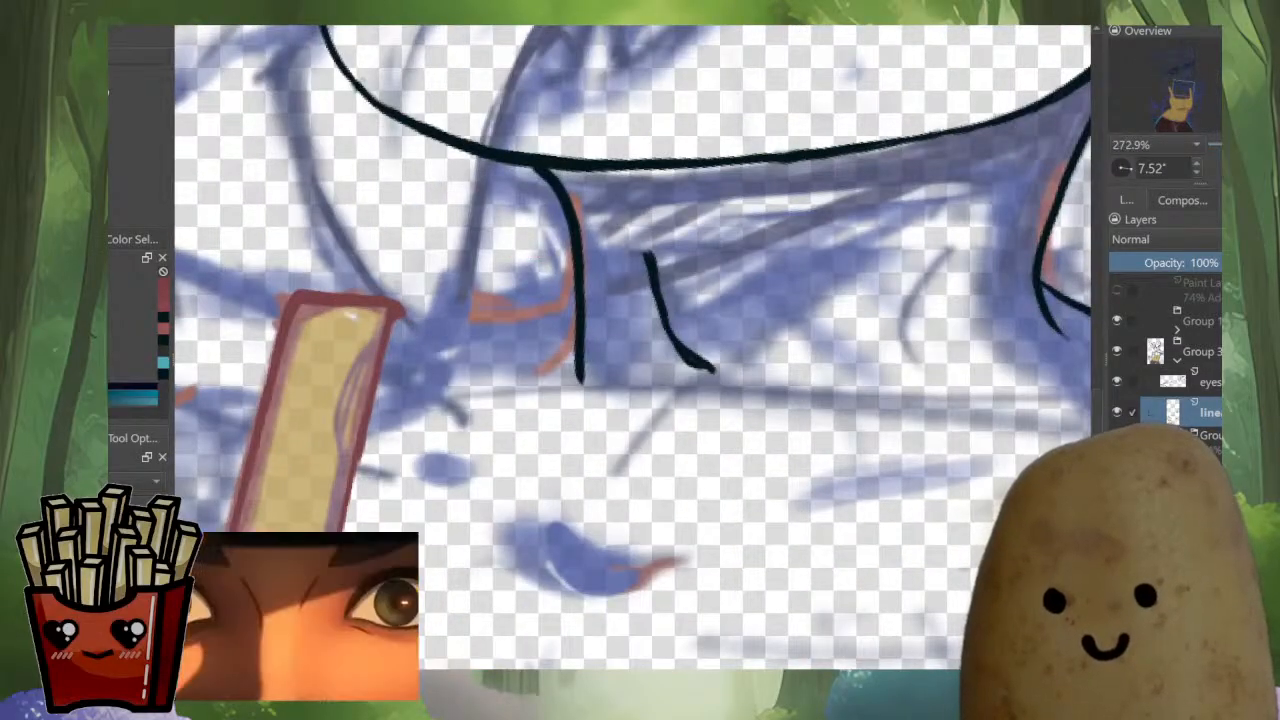
scroll(554, 247, "down", 4)
left_click_drag(600, 350, 644, 310)
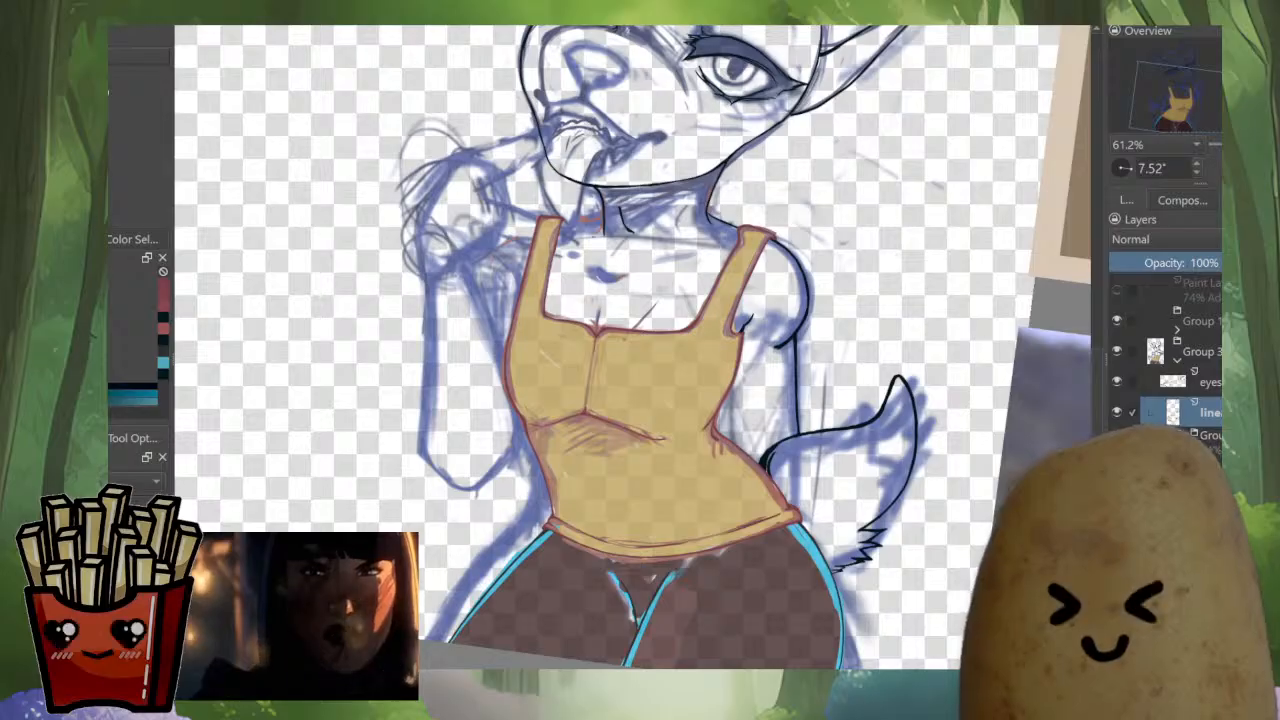
scroll(335, 205, "up", 3)
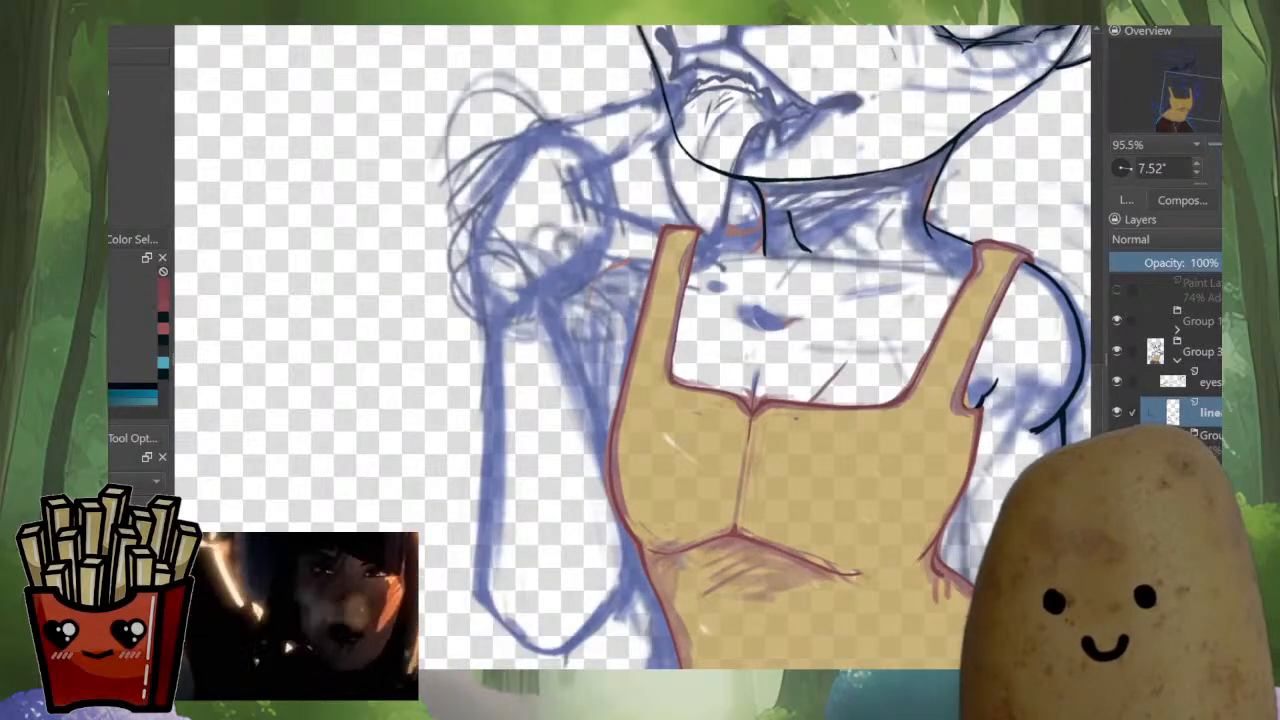
left_click_drag(640, 350, 677, 338)
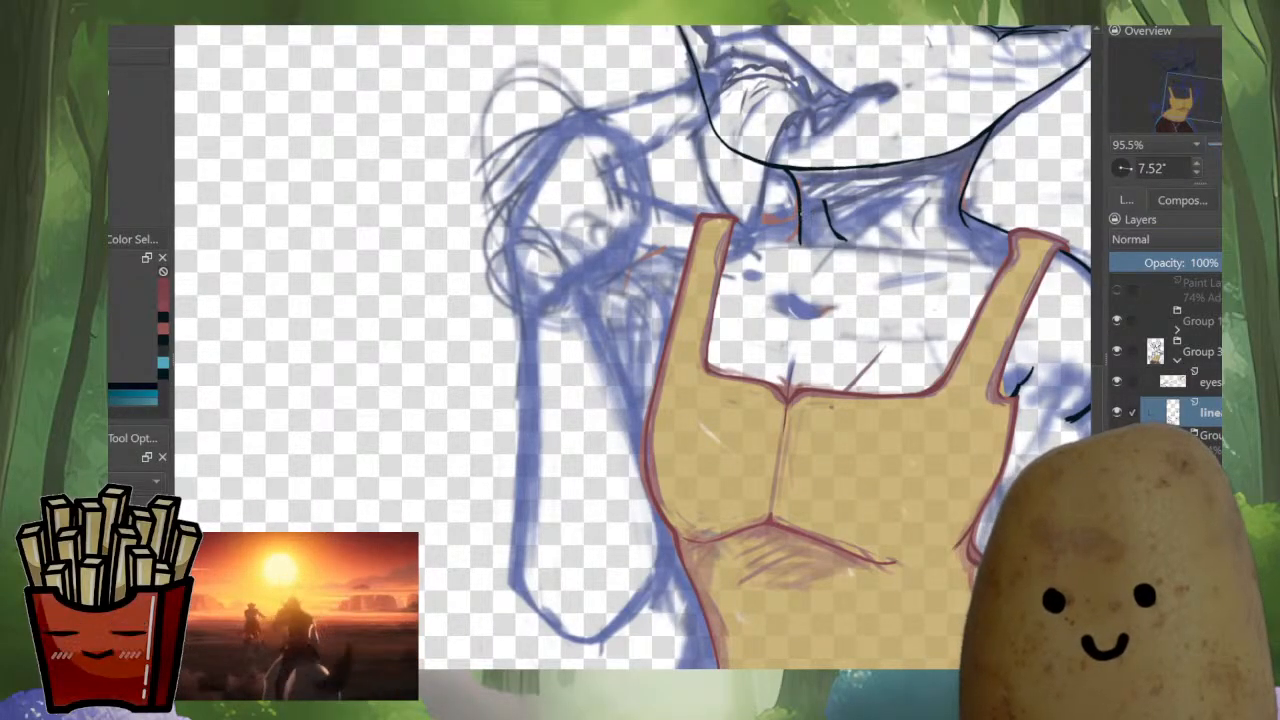
scroll(633, 347, "up", 3)
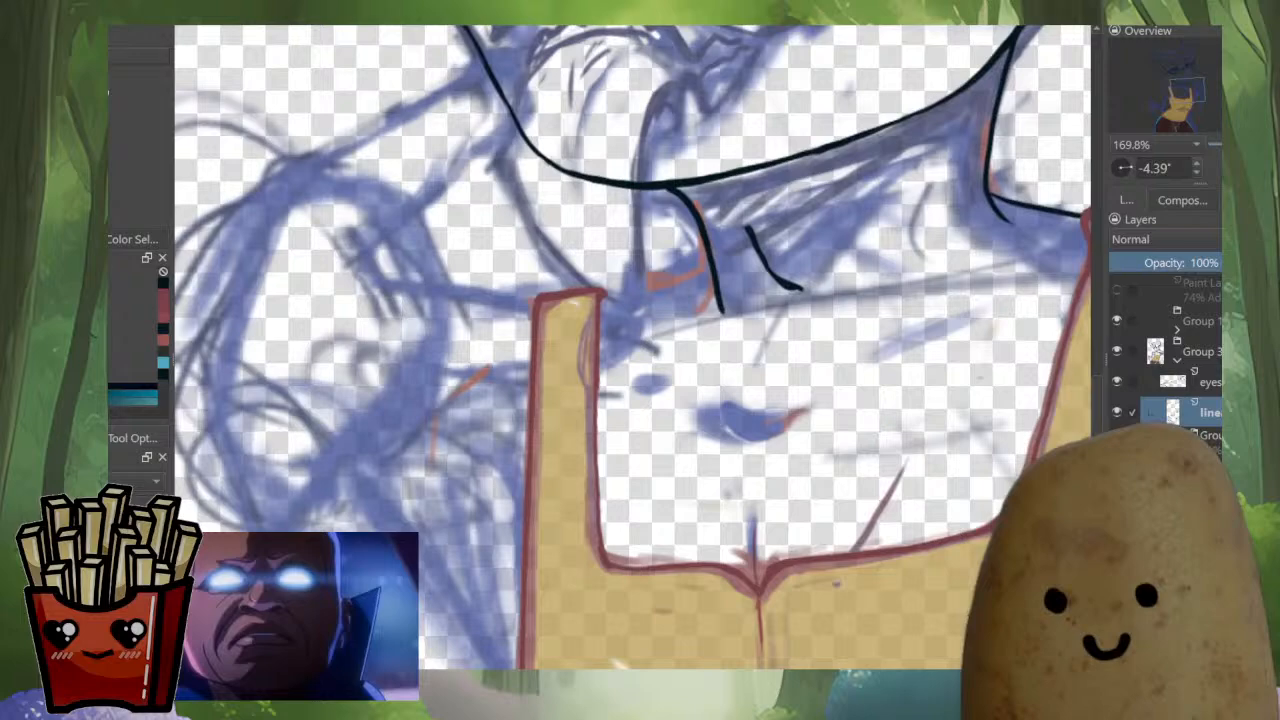
left_click_drag(633, 347, 762, 361)
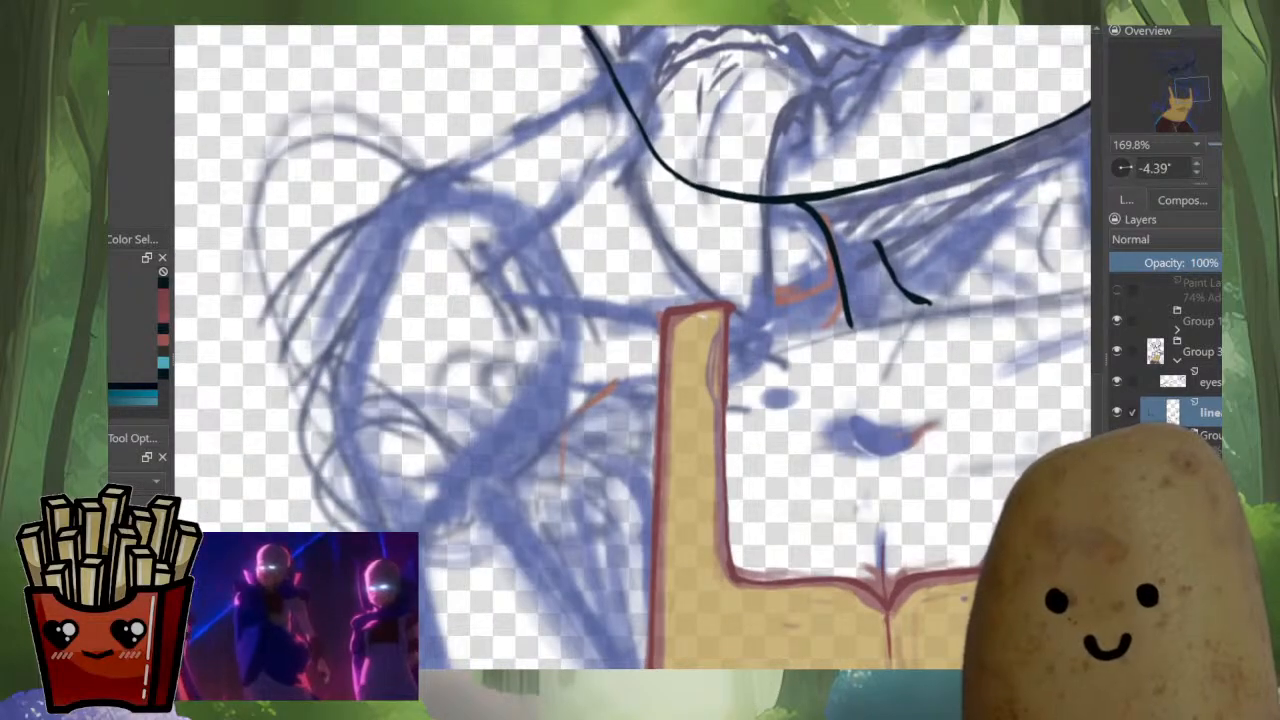
scroll(782, 396, "down", 4)
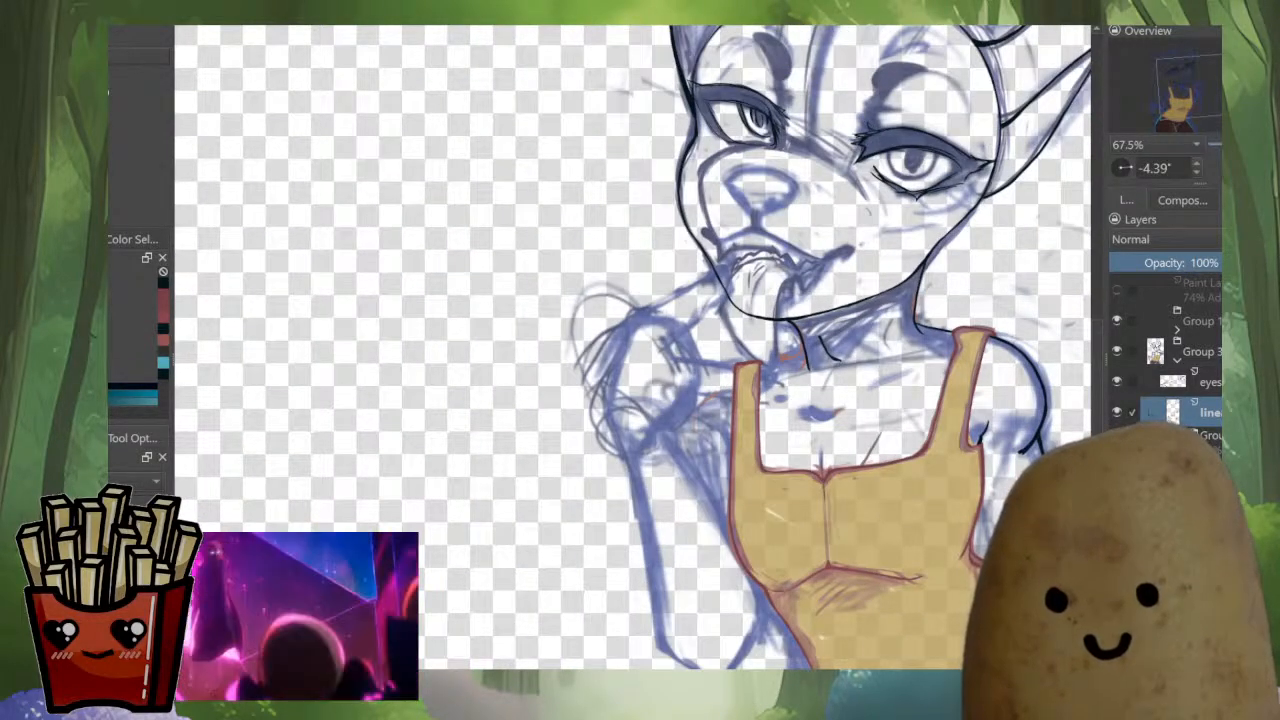
scroll(773, 406, "up", 5)
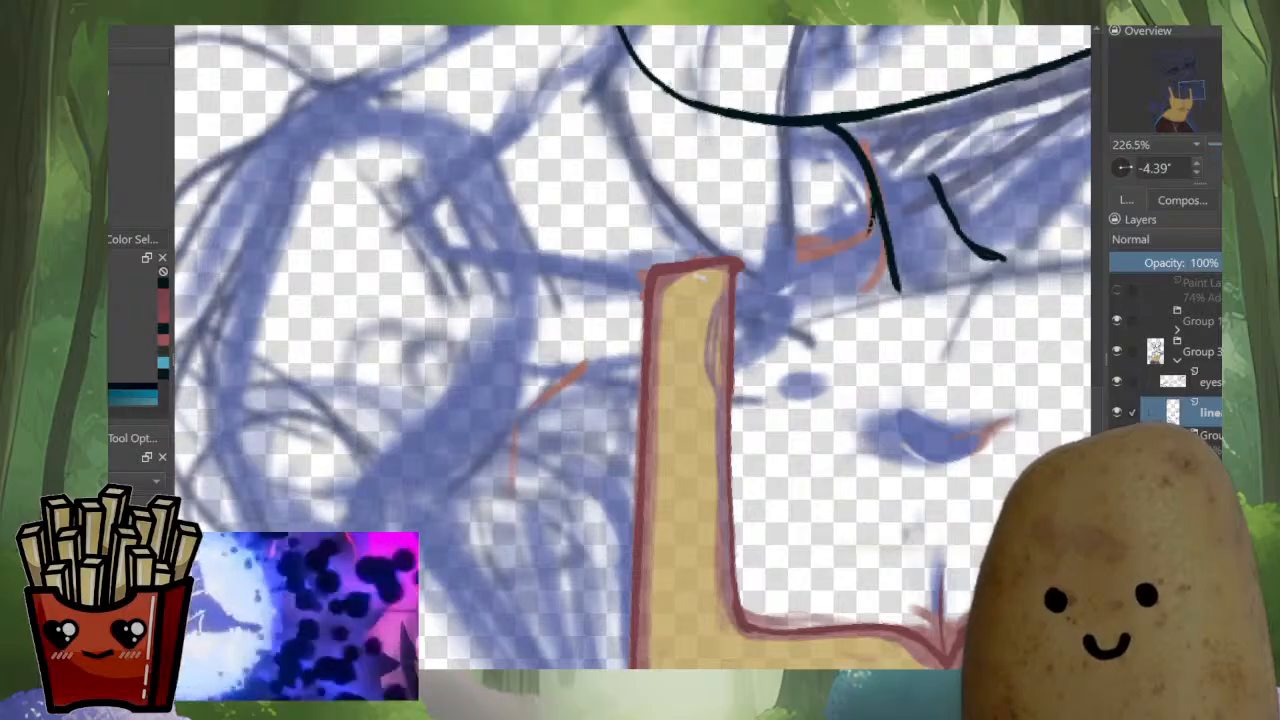
mouse_move(878, 203)
left_mouse_down()
mouse_move(870, 232)
mouse_move(836, 250)
mouse_move(692, 263)
left_mouse_up()
key("ctrl+z")
mouse_move(845, 245)
left_mouse_down()
mouse_move(721, 262)
mouse_move(719, 233)
mouse_move(573, 246)
mouse_move(564, 262)
mouse_move(581, 244)
mouse_move(553, 250)
mouse_move(539, 343)
mouse_move(673, 252)
left_mouse_up()
Touch up that strap's top edge and inner corner in the reddish colour where the shoulder line meets it, and resample the dark colour.
scroll(745, 272, "up", 2)
left_click(733, 252, "ctrl")
mouse_move(558, 298)
left_mouse_down()
mouse_move(570, 279)
mouse_move(636, 258)
mouse_move(702, 253)
left_mouse_up()
left_click_drag(704, 256, 616, 270)
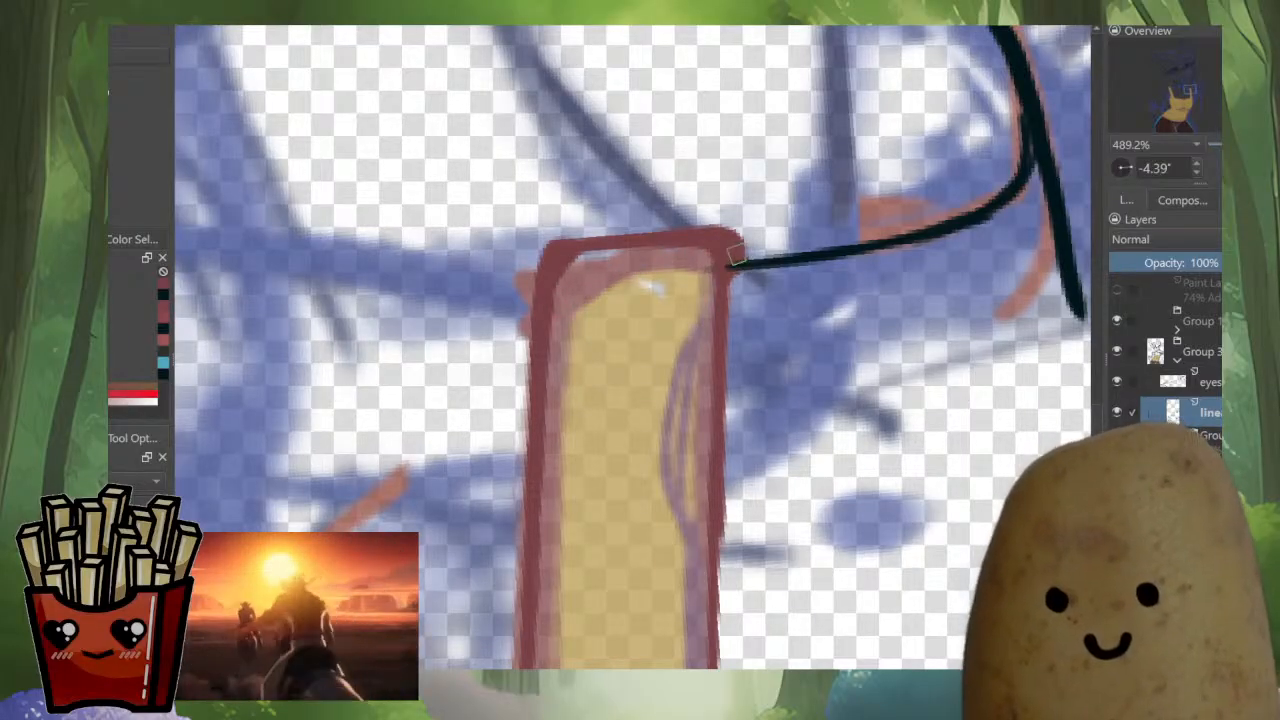
mouse_move(729, 252)
left_mouse_down()
mouse_move(727, 292)
mouse_move(780, 259)
left_mouse_up()
left_click(750, 263, "ctrl")
scroll(835, 249, "down", 8)
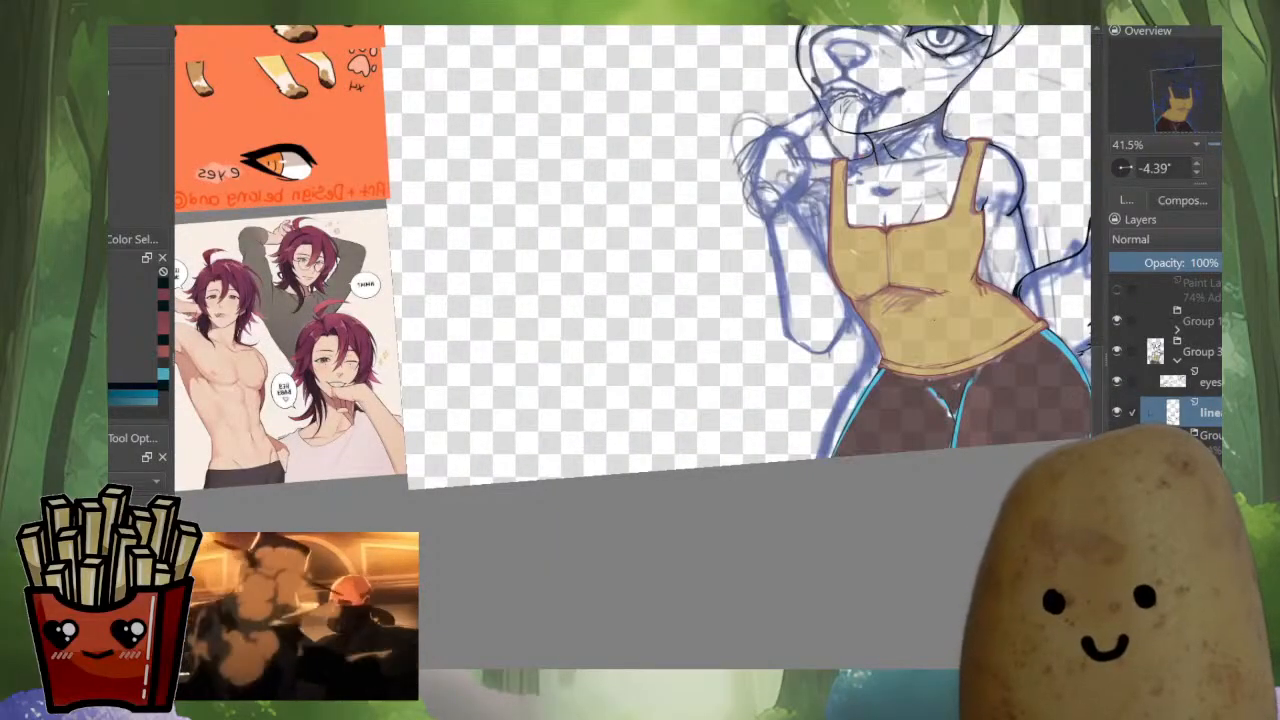
Ink a short dark armpit line just outside the strap on the raised arm's side.
key("m")
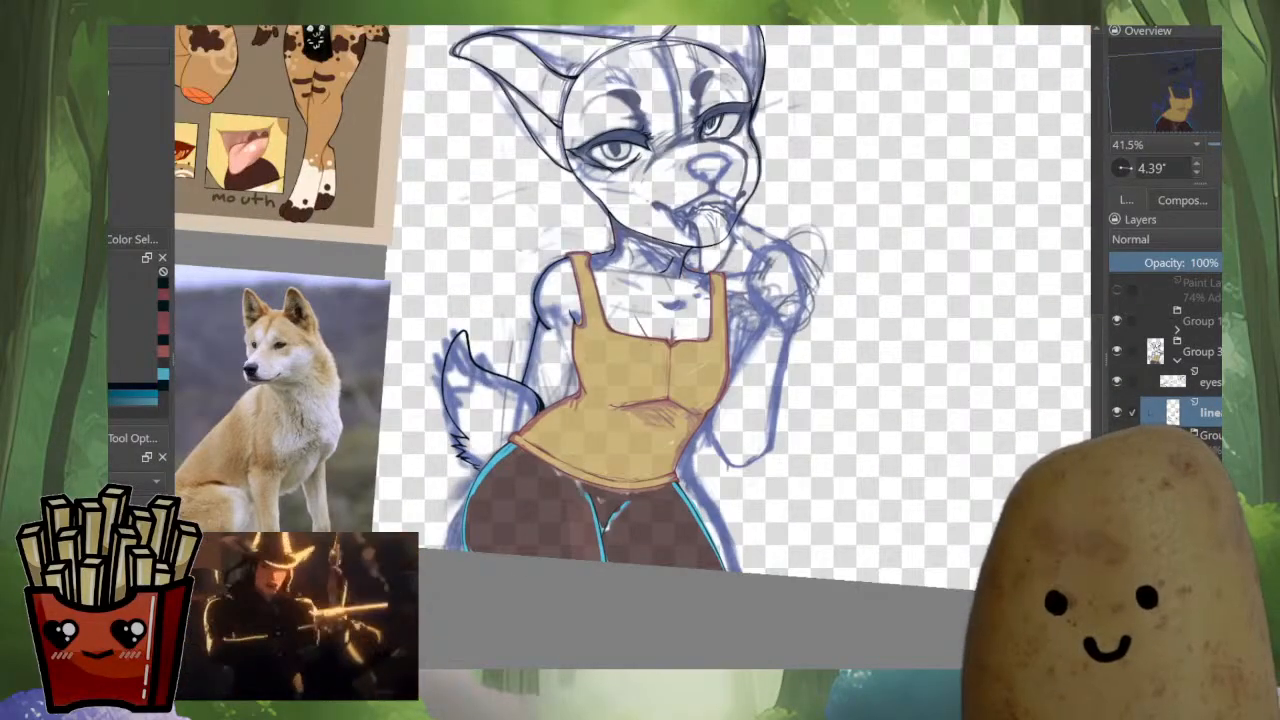
scroll(692, 337, "up", 5)
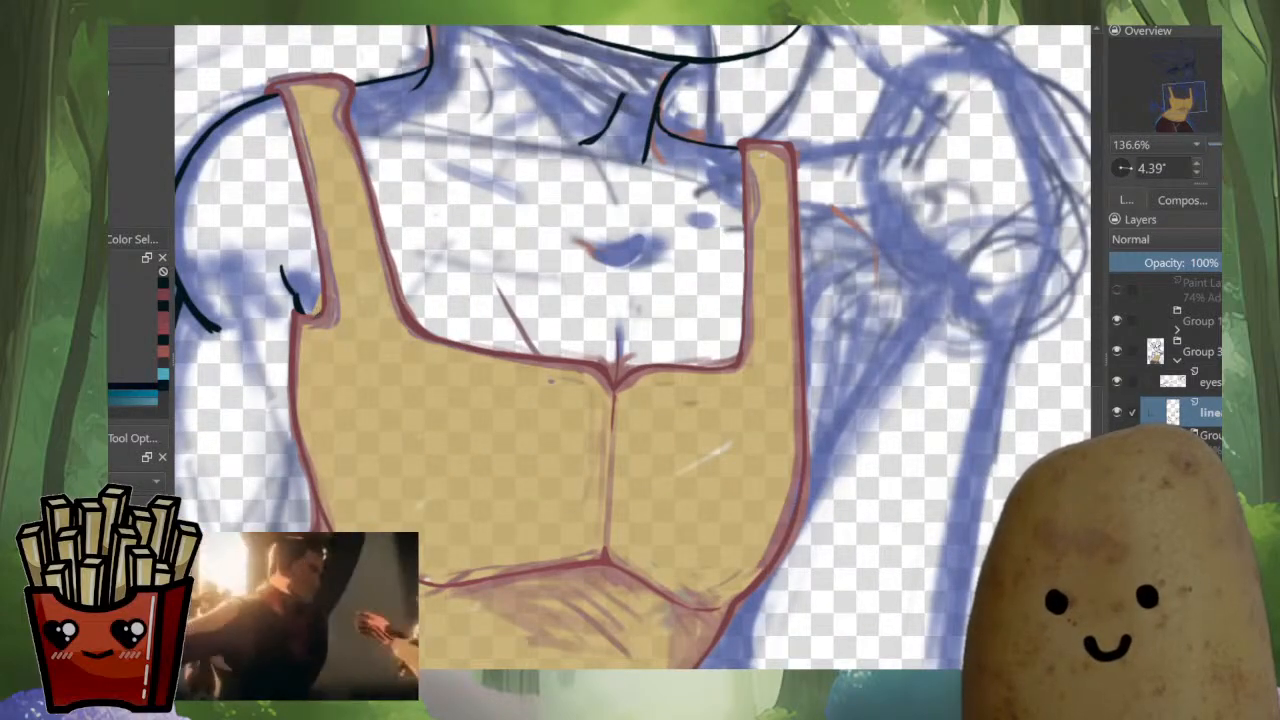
scroll(825, 310, "up", 2)
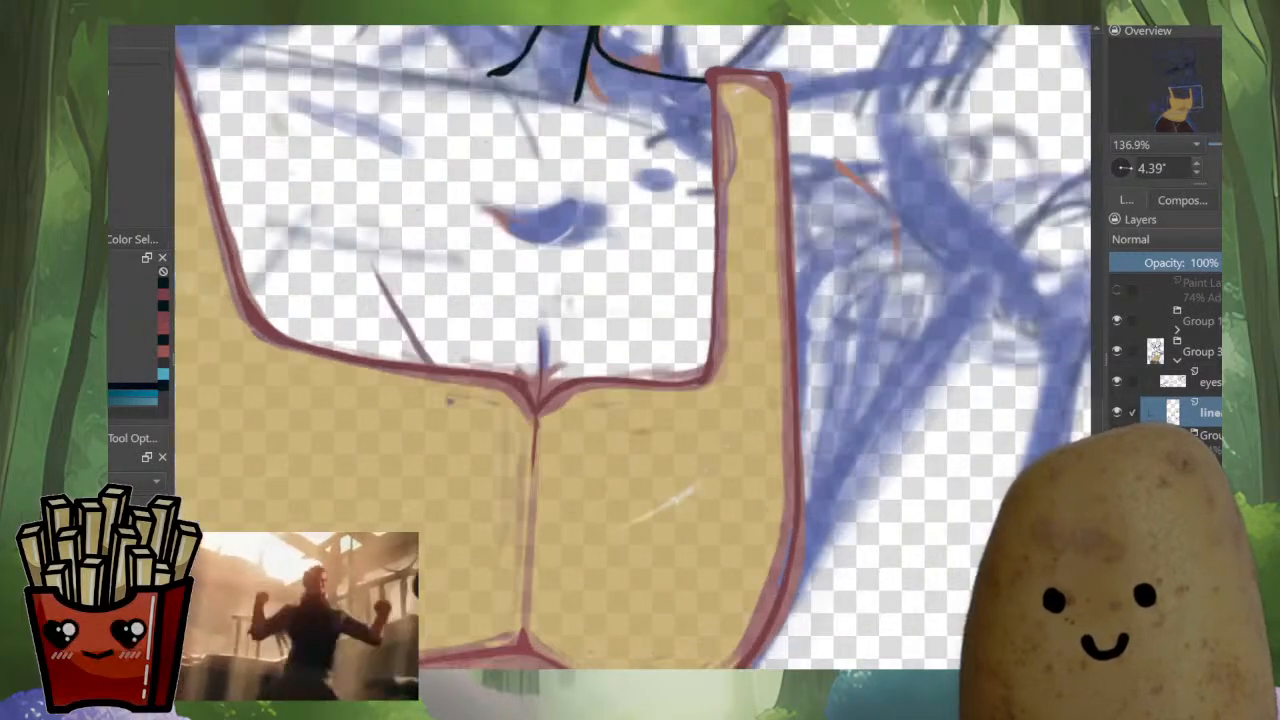
mouse_move(830, 272)
left_mouse_down()
mouse_move(803, 322)
mouse_move(793, 388)
left_mouse_up()
scroll(824, 310, "down", 4)
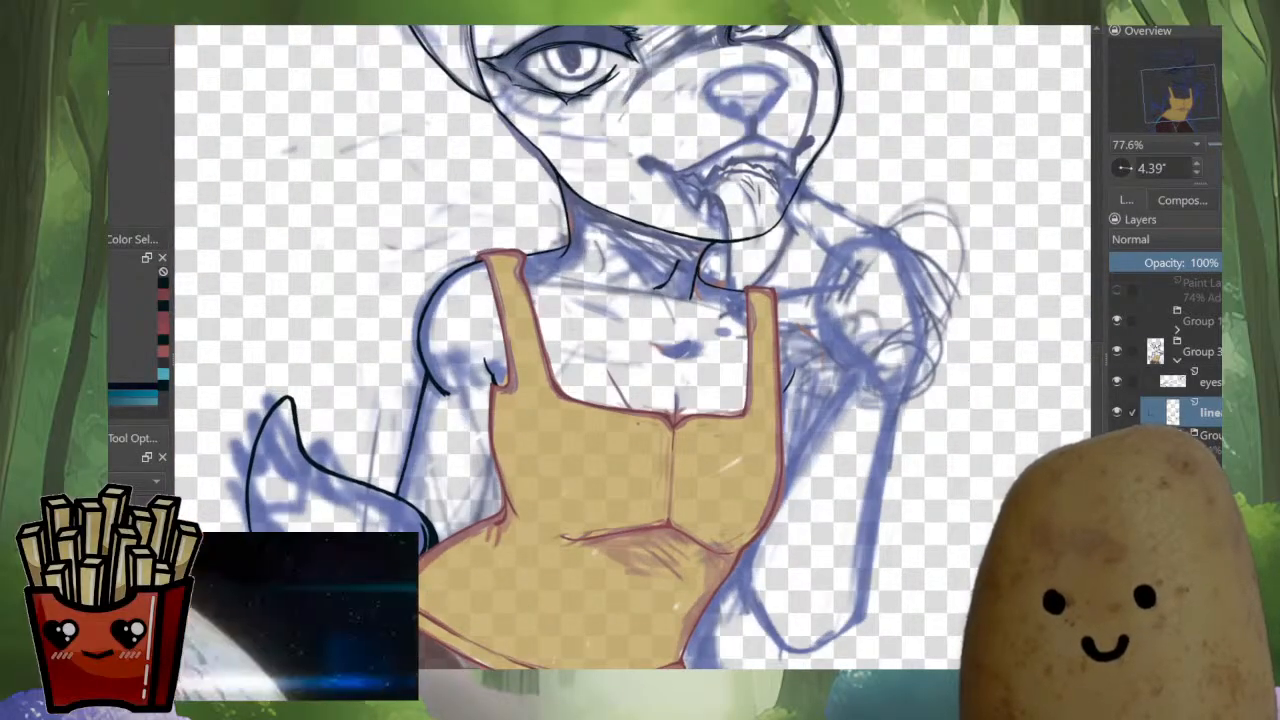
key("m")
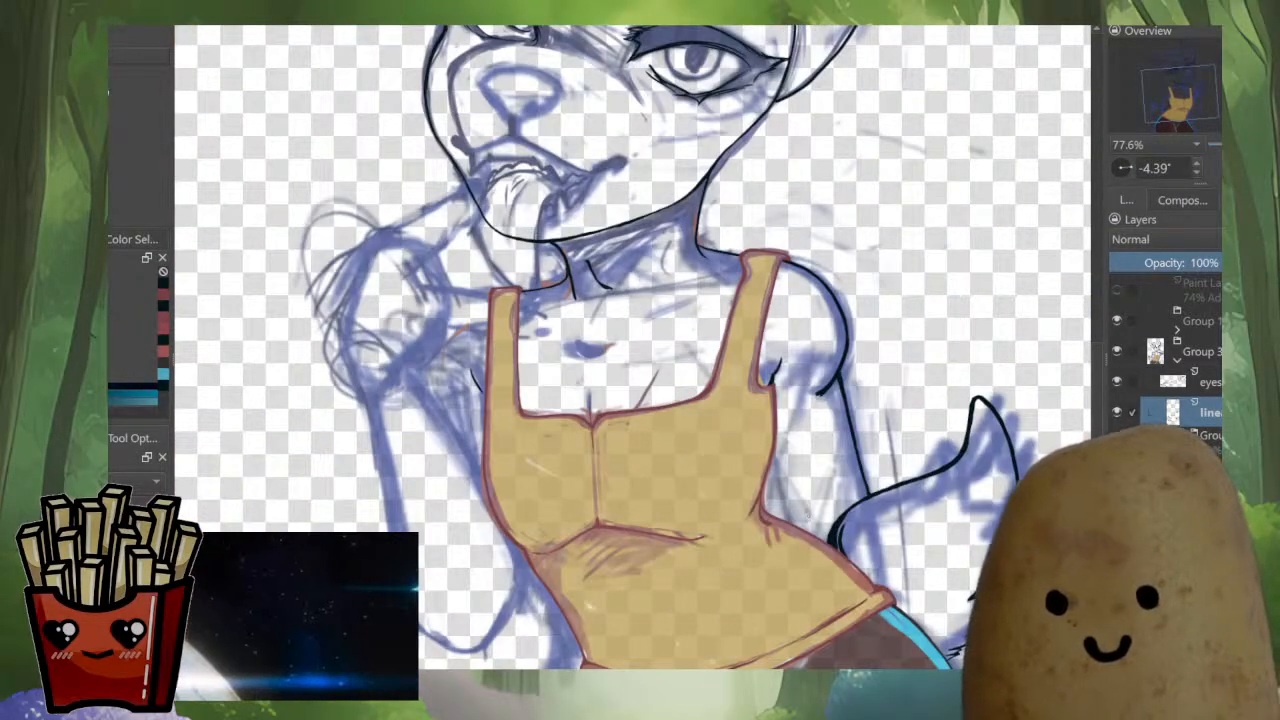
Ink the raised arm's inner line from the wrist down across the tank top's side and around the underside of the elbow.
left_click_drag(808, 514, 963, 429)
left_click_drag(760, 200, 816, 284)
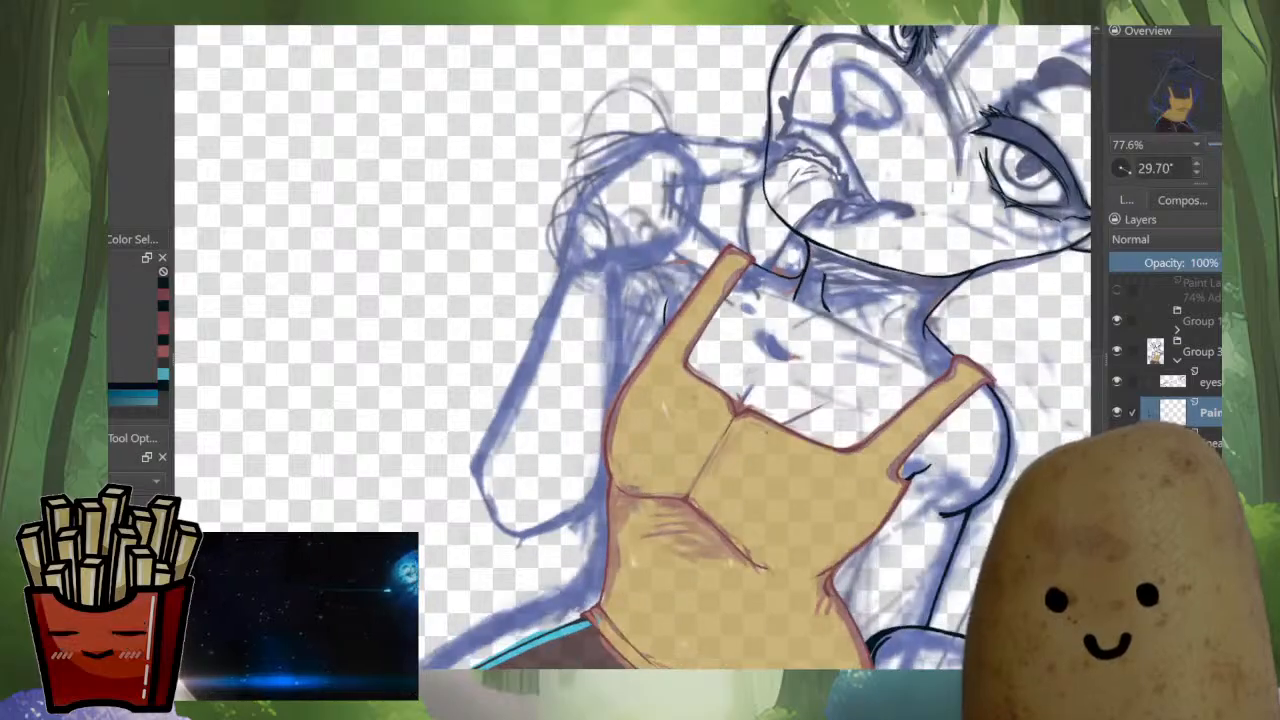
scroll(652, 293, "up", 4)
left_click_drag(760, 200, 822, 304)
left_click_drag(714, 388, 812, 460)
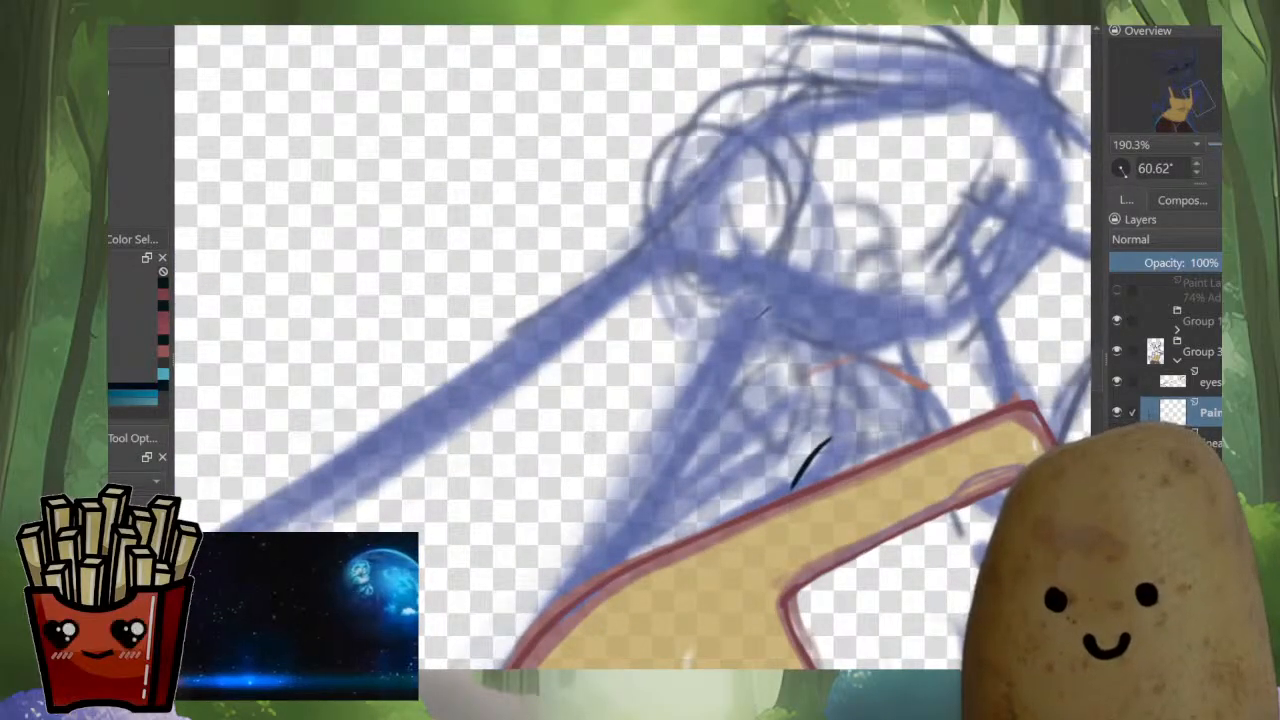
left_click_drag(766, 309, 711, 407)
mouse_move(711, 407)
left_mouse_down()
mouse_move(730, 376)
mouse_move(723, 393)
left_mouse_up()
mouse_move(723, 393)
left_mouse_down()
mouse_move(798, 314)
mouse_move(817, 261)
left_mouse_up()
left_click_drag(872, 190, 830, 244)
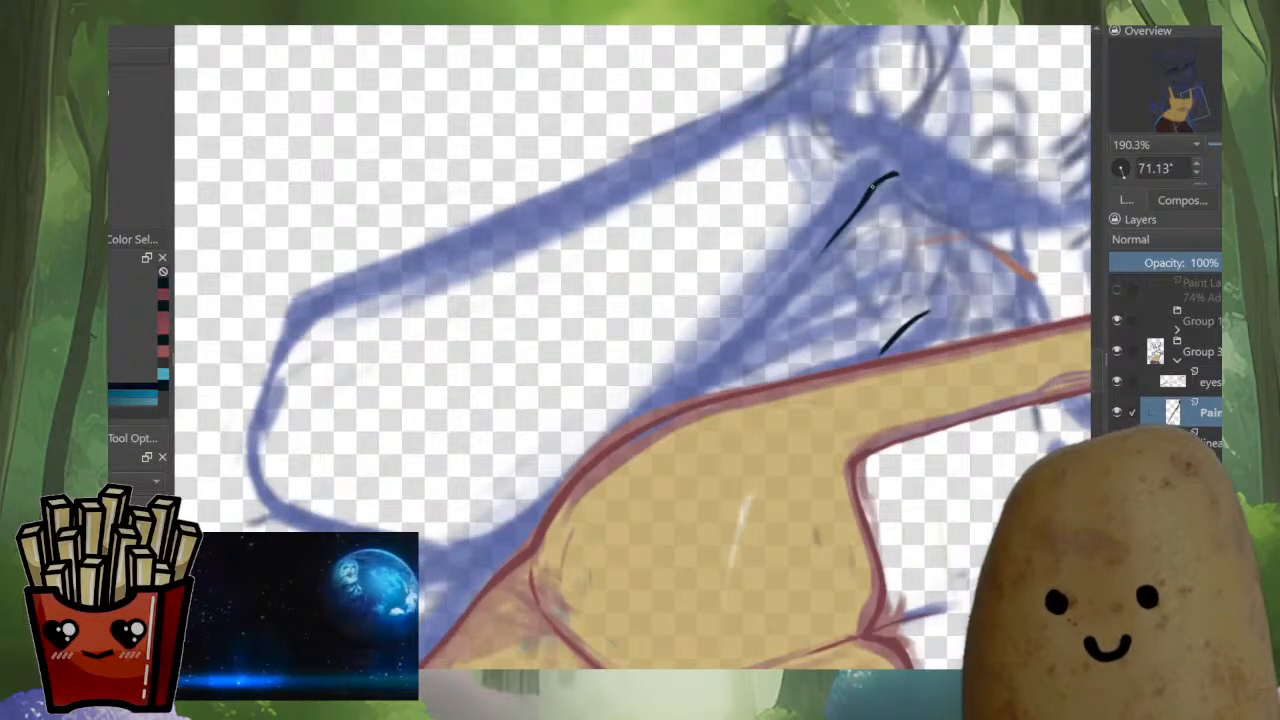
left_click_drag(871, 190, 777, 302)
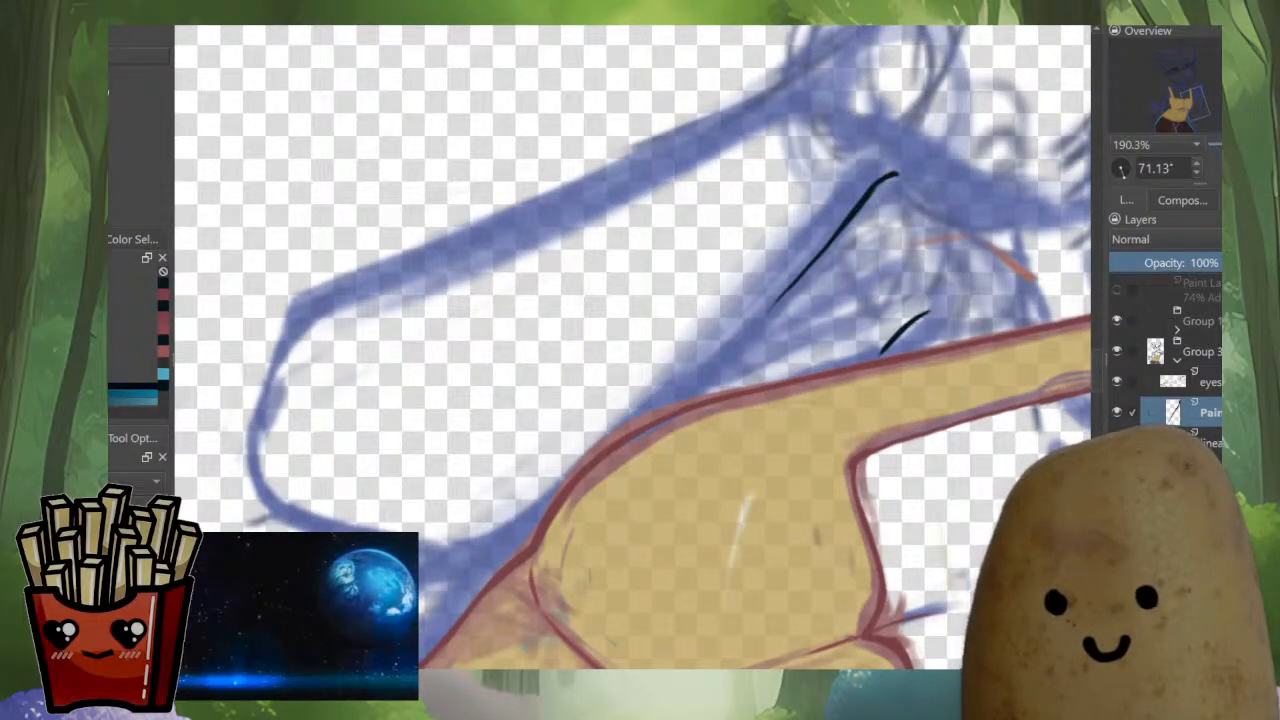
mouse_move(832, 238)
left_mouse_down()
mouse_move(536, 544)
mouse_move(420, 553)
left_mouse_up()
left_click_drag(295, 516, 258, 432)
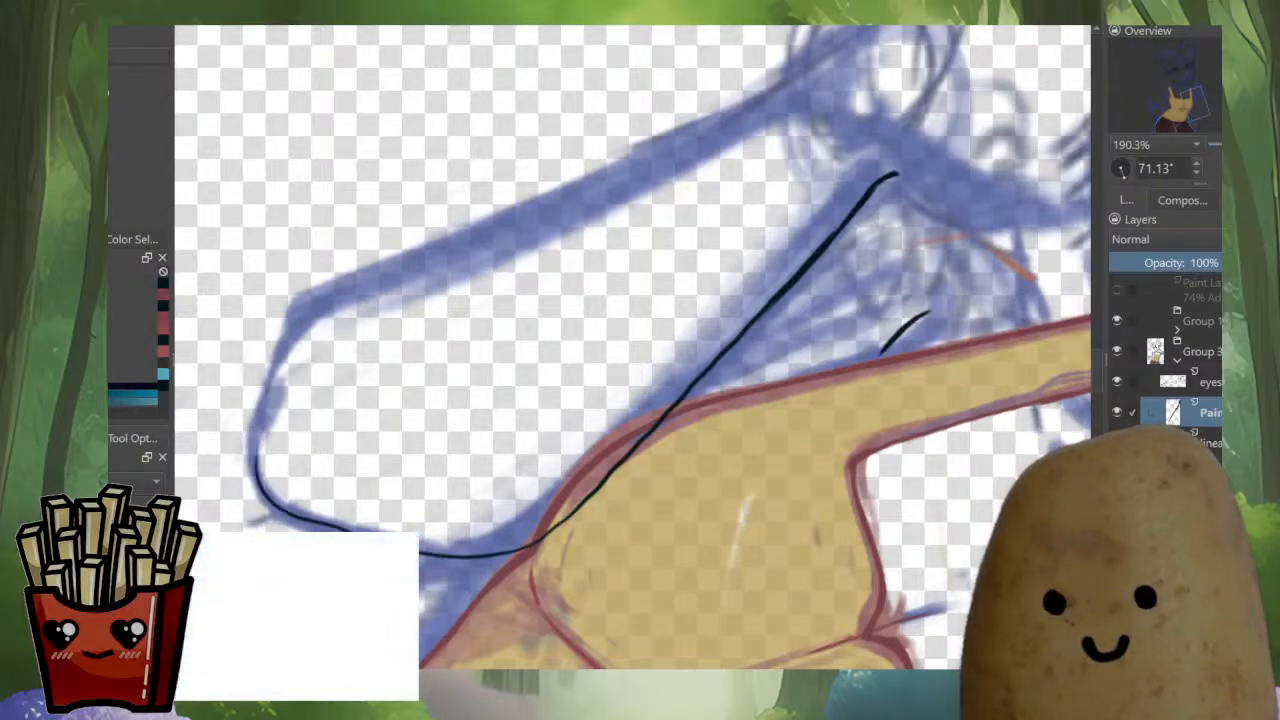
Ink short tapered accent strokes inside the elbow curve, undoing and redrawing the first one.
mouse_move(600, 400)
left_mouse_down()
mouse_move(700, 377)
mouse_move(600, 320)
mouse_move(650, 380)
left_mouse_up()
scroll(716, 560, "up", 2)
scroll(760, 505, "down", 5)
left_click_drag(760, 436, 638, 529)
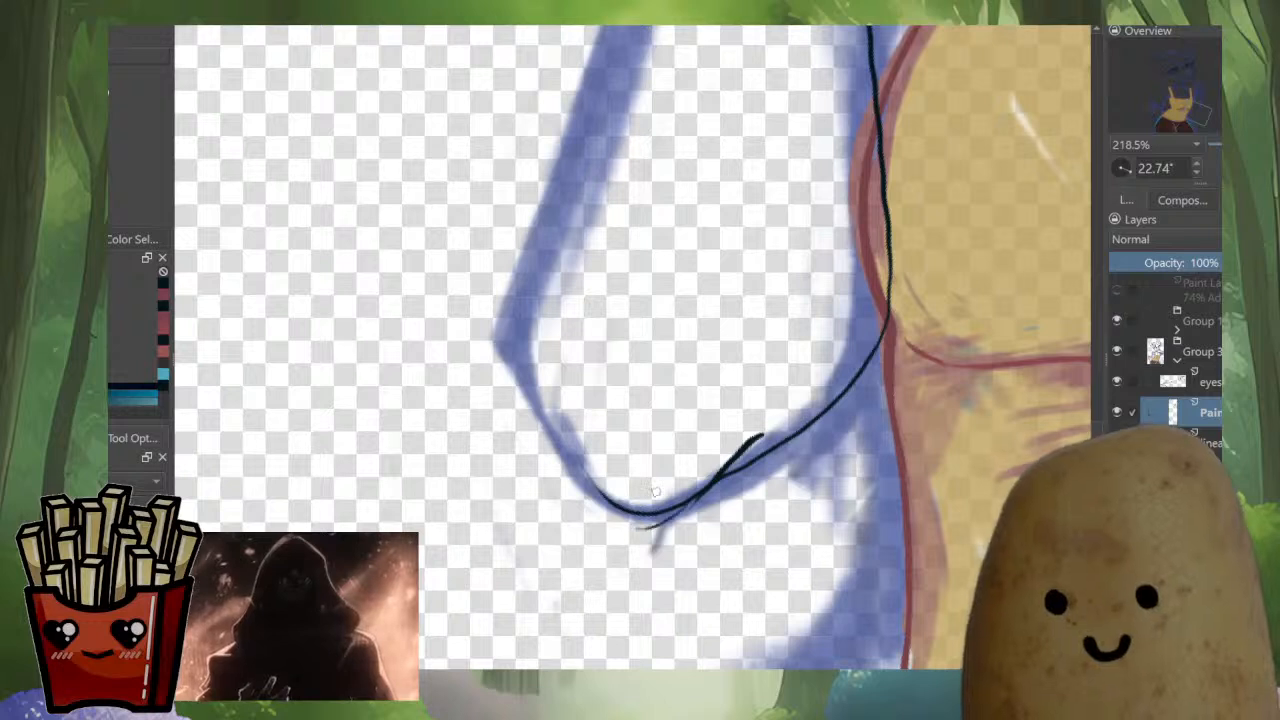
key("ctrl+z")
key("ctrl+z")
left_click_drag(762, 435, 690, 499)
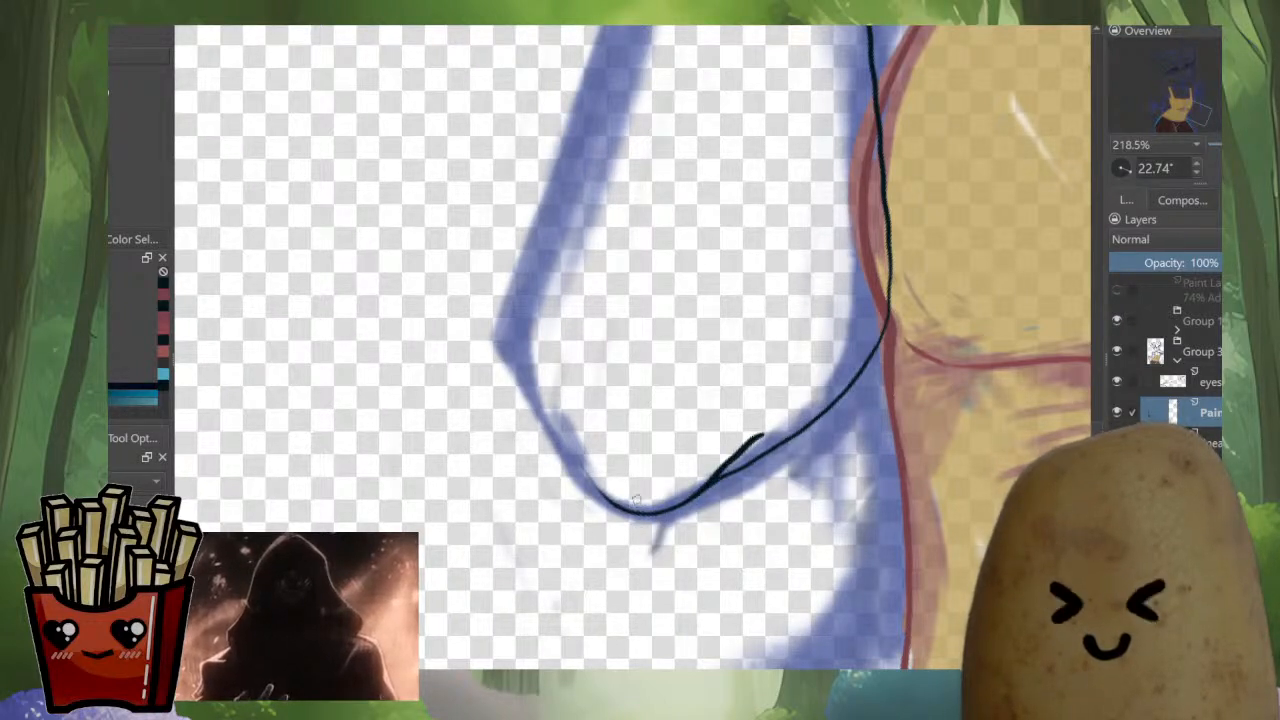
mouse_move(578, 438)
left_mouse_down()
mouse_move(594, 474)
mouse_move(575, 438)
mouse_move(659, 517)
mouse_move(651, 545)
mouse_move(721, 402)
left_mouse_up()
key("m")
key("m")
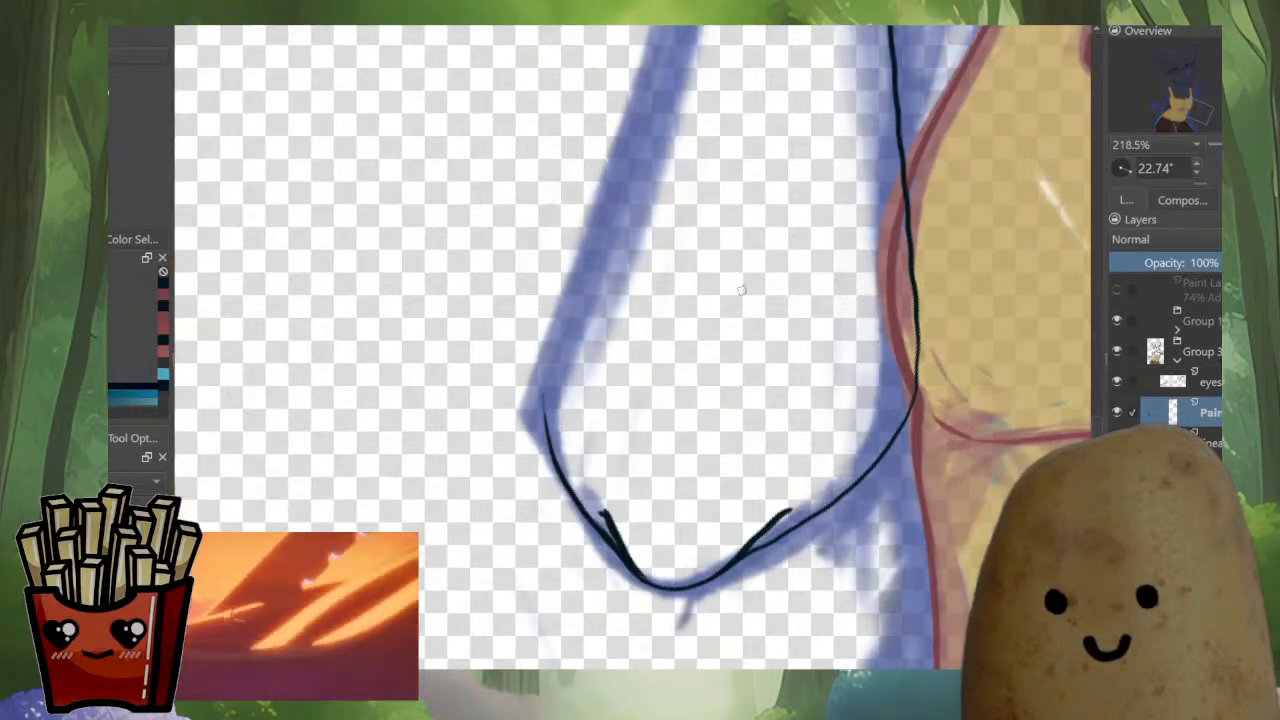
Ink the outer forearm line between the elbow and wrist, redrawing it straighter, and thicken its bend at the elbow.
left_click_drag(715, 294, 671, 550)
mouse_move(687, 75)
left_mouse_down()
mouse_move(828, 145)
mouse_move(395, 490)
left_mouse_up()
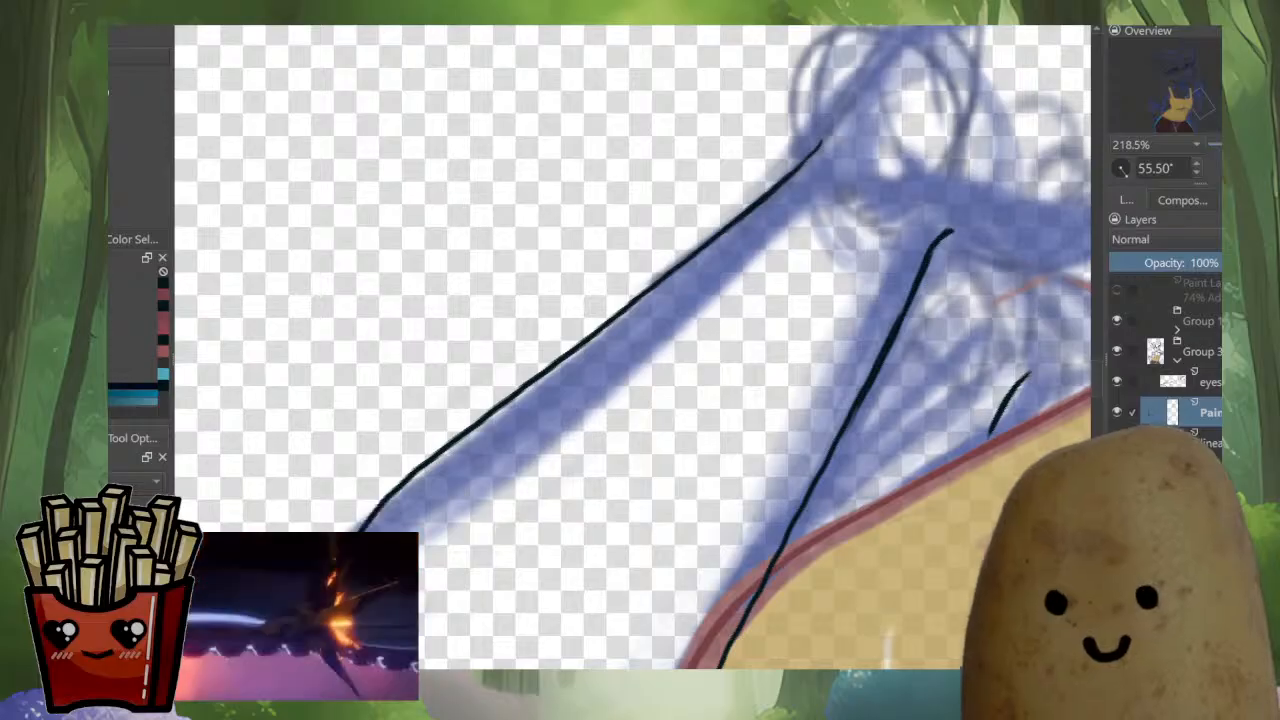
key("ctrl+z")
left_click_drag(818, 145, 360, 530)
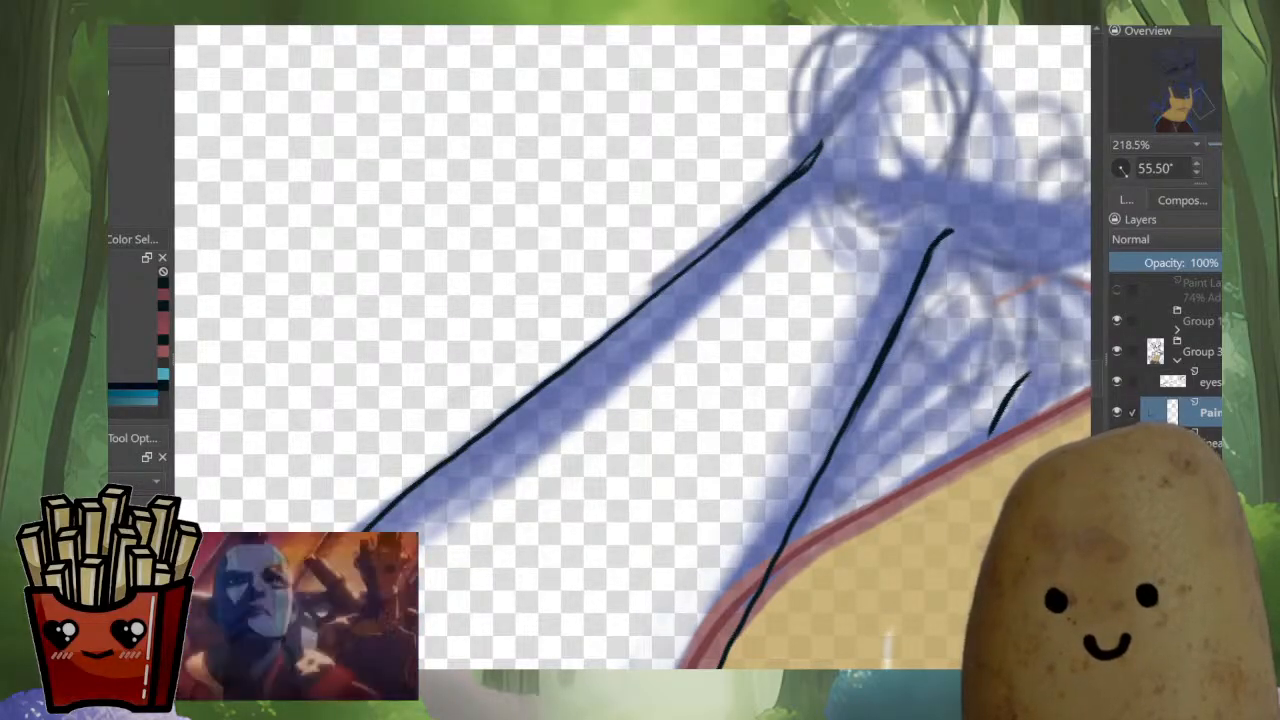
left_click_drag(480, 500, 735, 287)
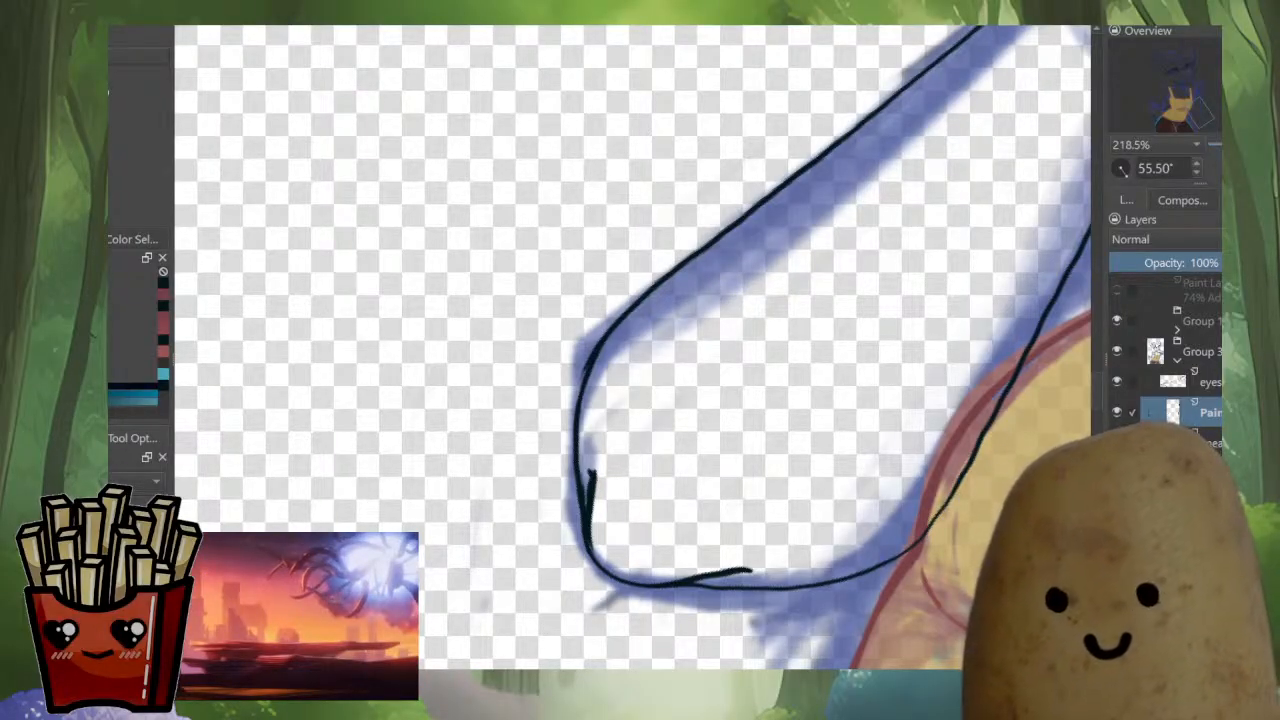
mouse_move(598, 412)
left_mouse_down()
mouse_move(583, 340)
mouse_move(571, 388)
left_mouse_up()
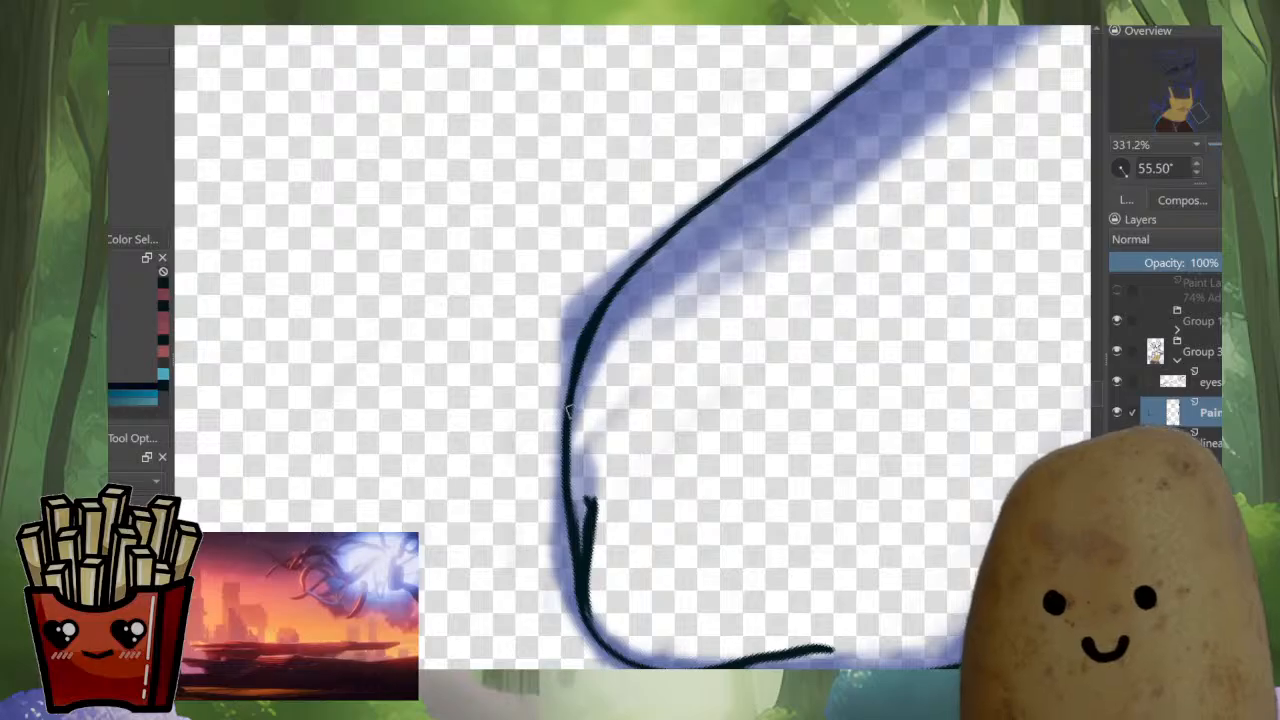
left_click_drag(667, 318, 660, 600)
Thicken the outer wrist bend and extend the line from it along the lower edge of the raised hand.
mouse_move(816, 213)
left_mouse_down()
mouse_move(719, 317)
mouse_move(716, 50)
left_mouse_up()
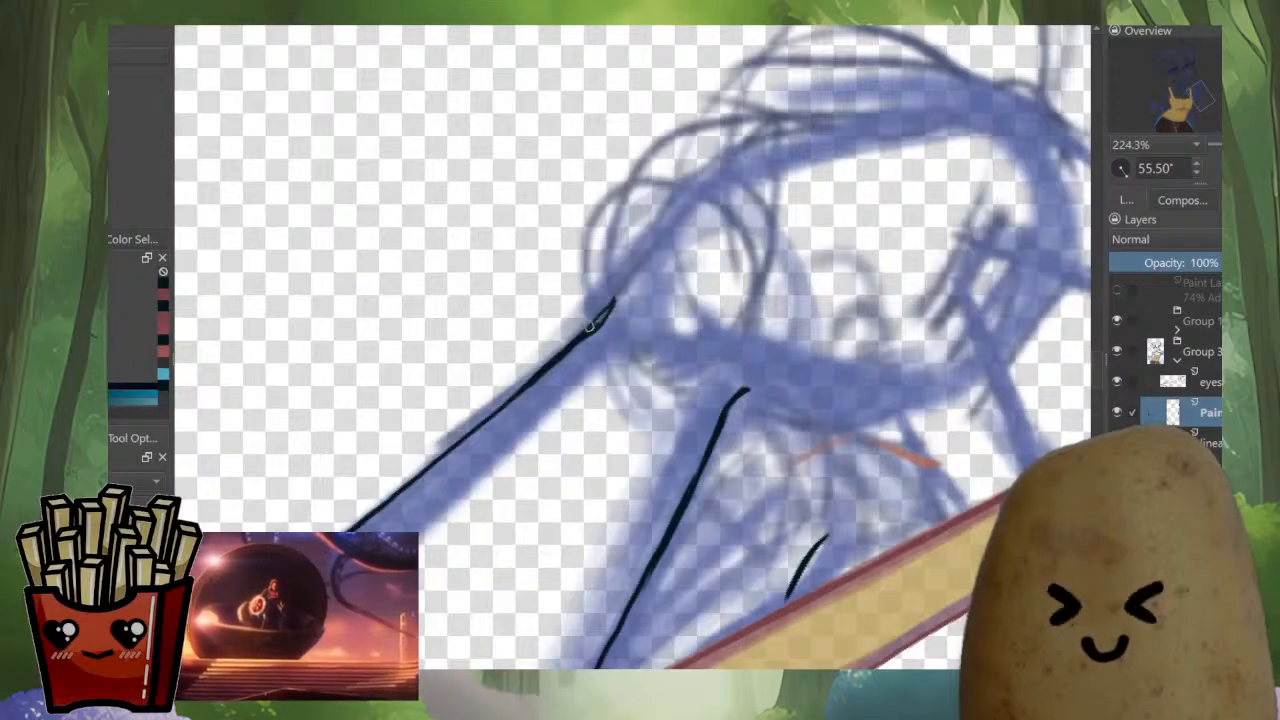
mouse_move(605, 313)
left_mouse_down()
mouse_move(563, 353)
mouse_move(645, 262)
left_mouse_up()
mouse_move(600, 324)
left_mouse_down()
mouse_move(650, 248)
mouse_move(730, 174)
left_mouse_up()
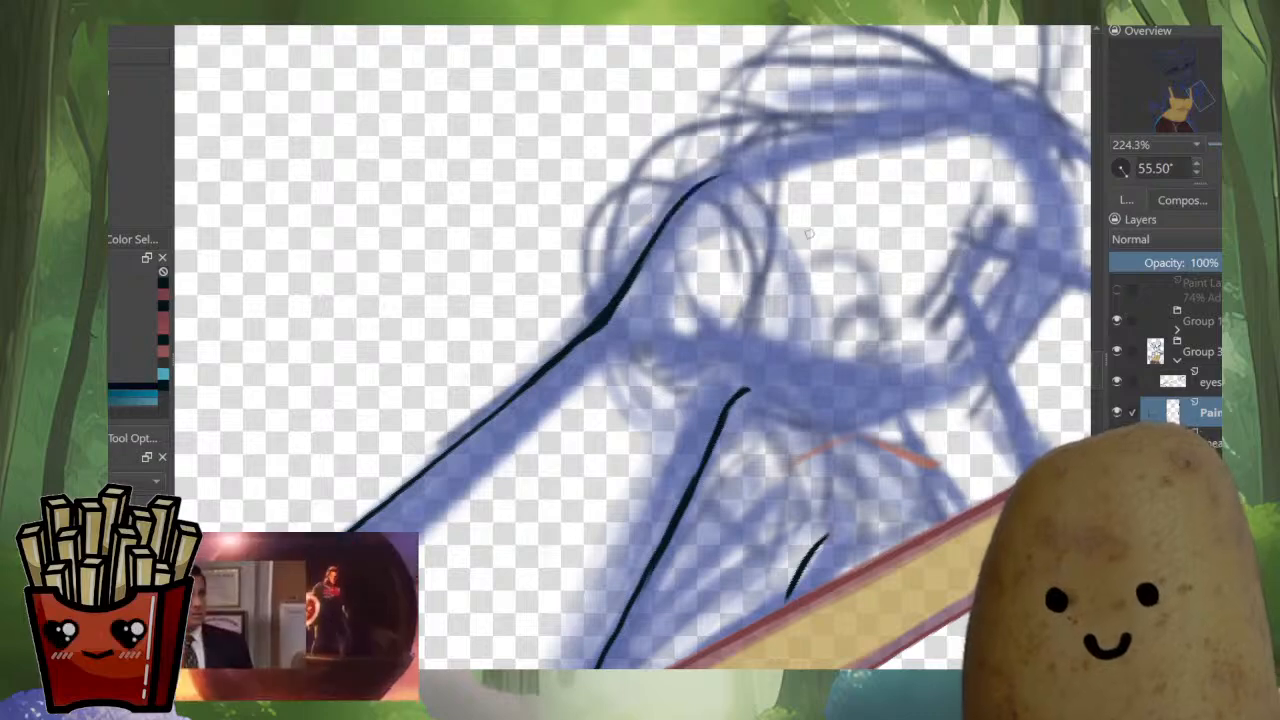
left_click_drag(810, 234, 676, 311)
left_click_drag(760, 380, 761, 329, "shift")
mouse_move(600, 380)
left_mouse_down()
mouse_move(630, 402)
mouse_move(710, 418)
mouse_move(722, 398)
left_mouse_up()
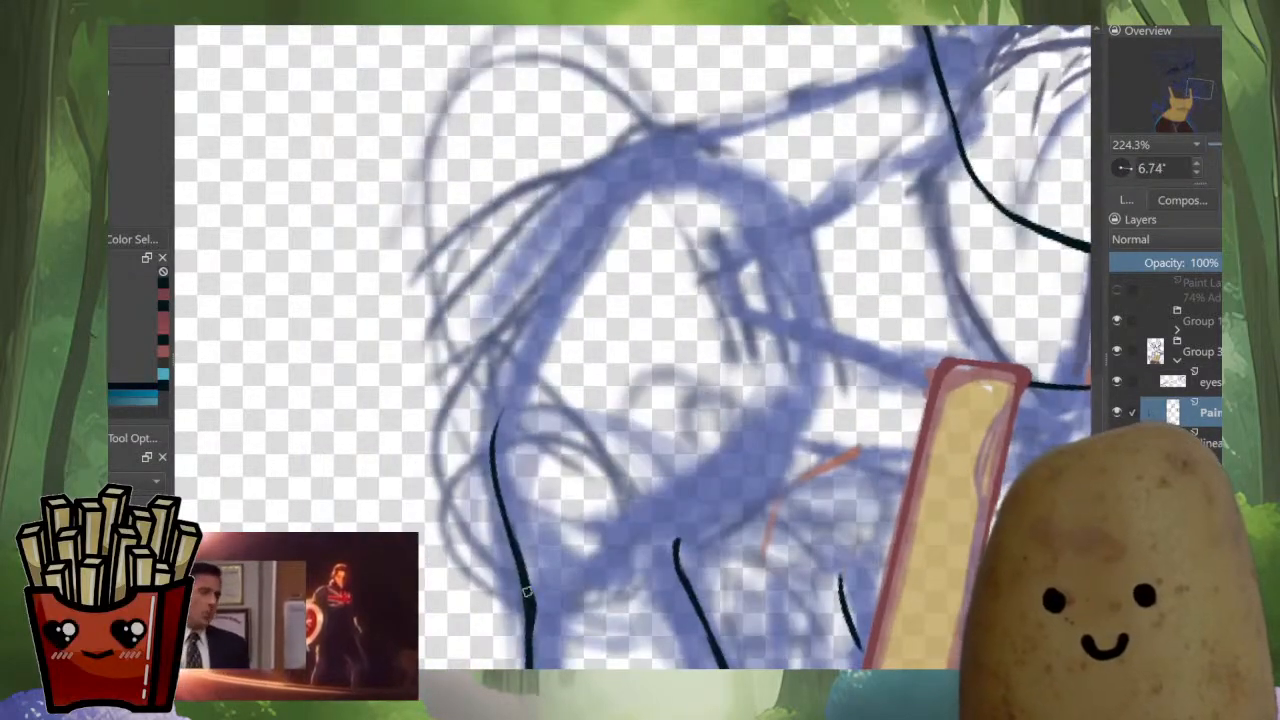
Ink the back of the raised hand from the wrist up over the knuckle towards the mouth.
left_click_drag(527, 590, 533, 604)
mouse_move(516, 544)
left_mouse_down()
mouse_move(501, 398)
mouse_move(525, 338)
left_mouse_up()
left_click_drag(492, 444, 527, 342)
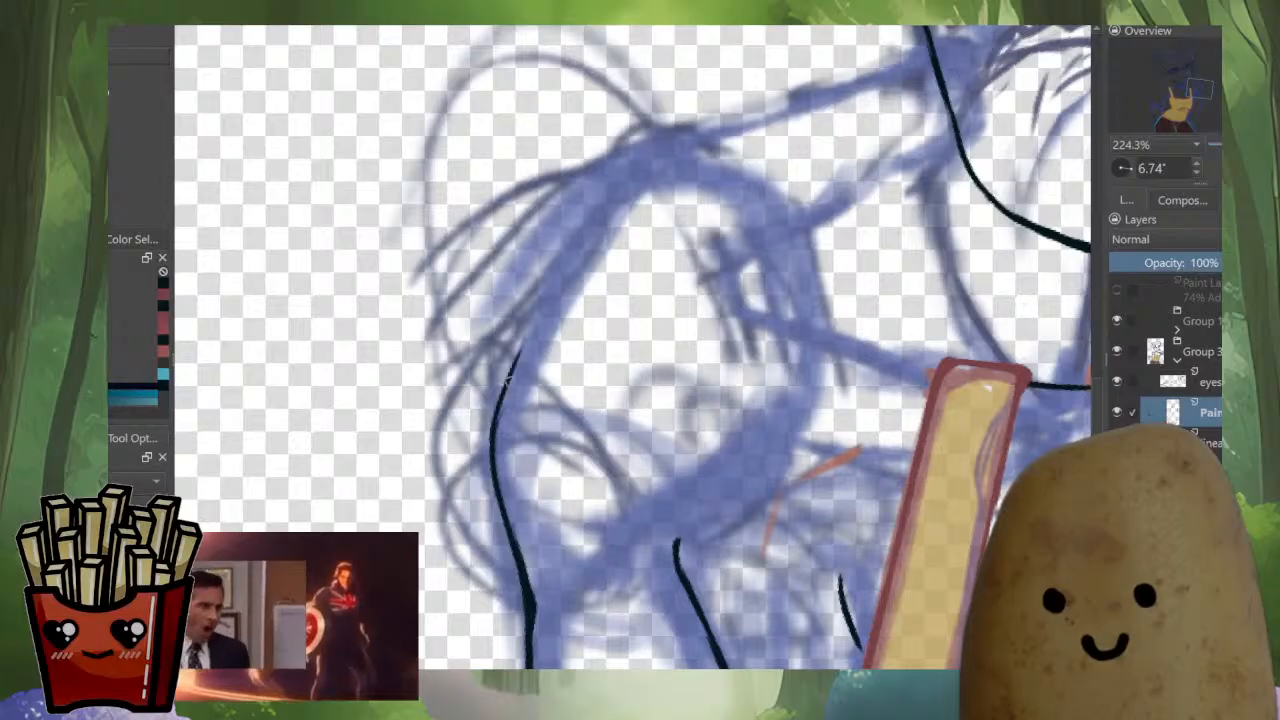
mouse_move(499, 412)
left_mouse_down()
mouse_move(640, 176)
mouse_move(790, 114)
left_mouse_up()
mouse_move(770, 220)
left_mouse_down()
mouse_move(695, 294)
mouse_move(639, 400)
left_mouse_up()
left_click_drag(735, 230, 735, 365, "ctrl")
key("m")
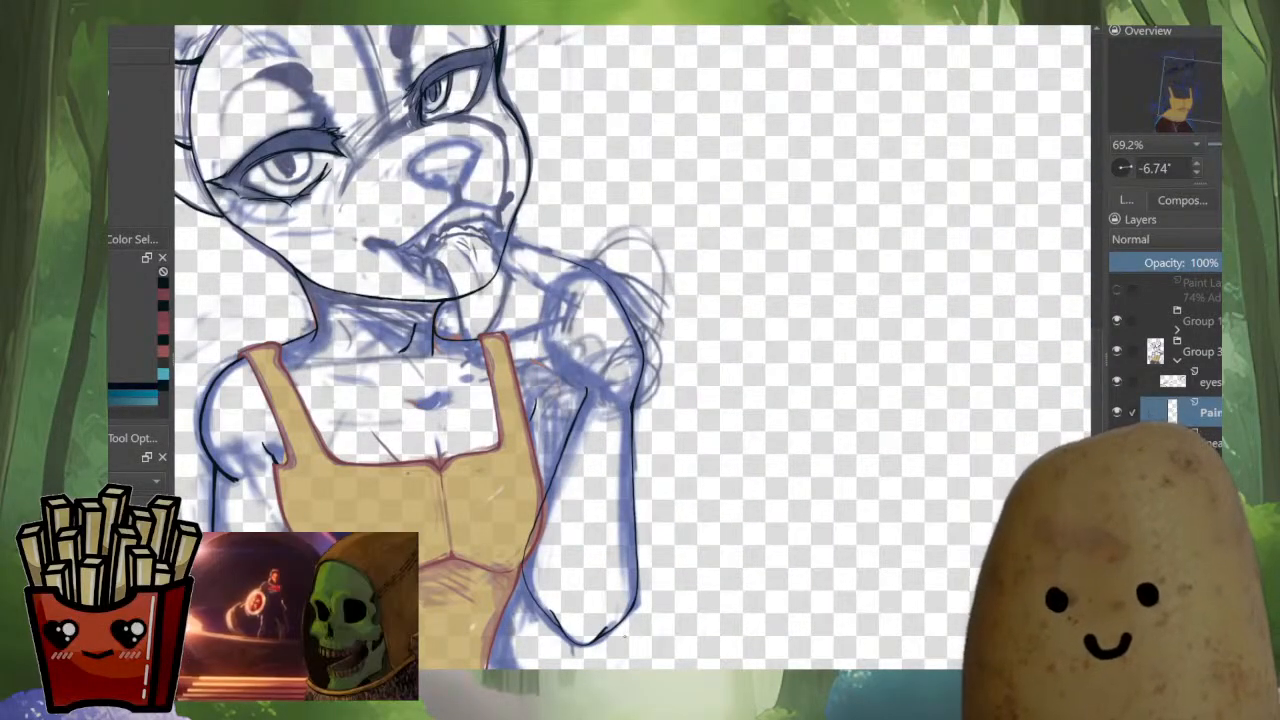
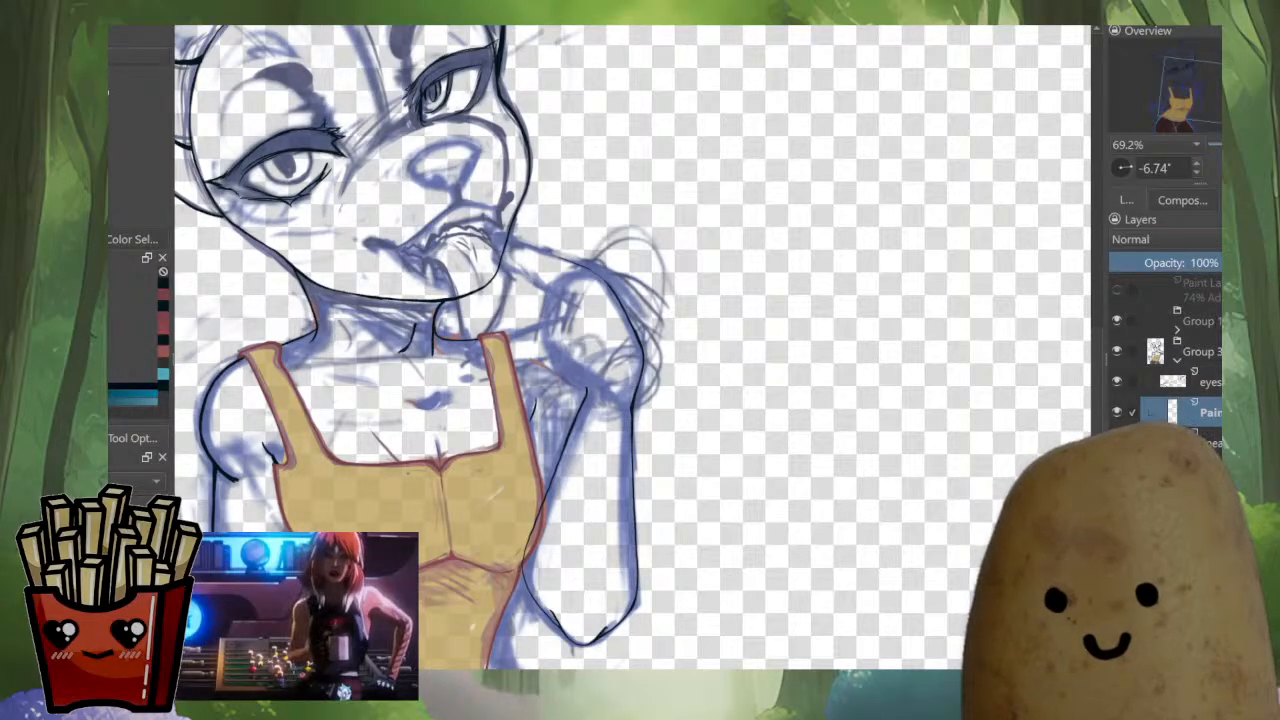
Paste the grey 3D hand-and-arm pose reference and place it in the empty space beside the character's raised hand.
key("minus")
key("minus")
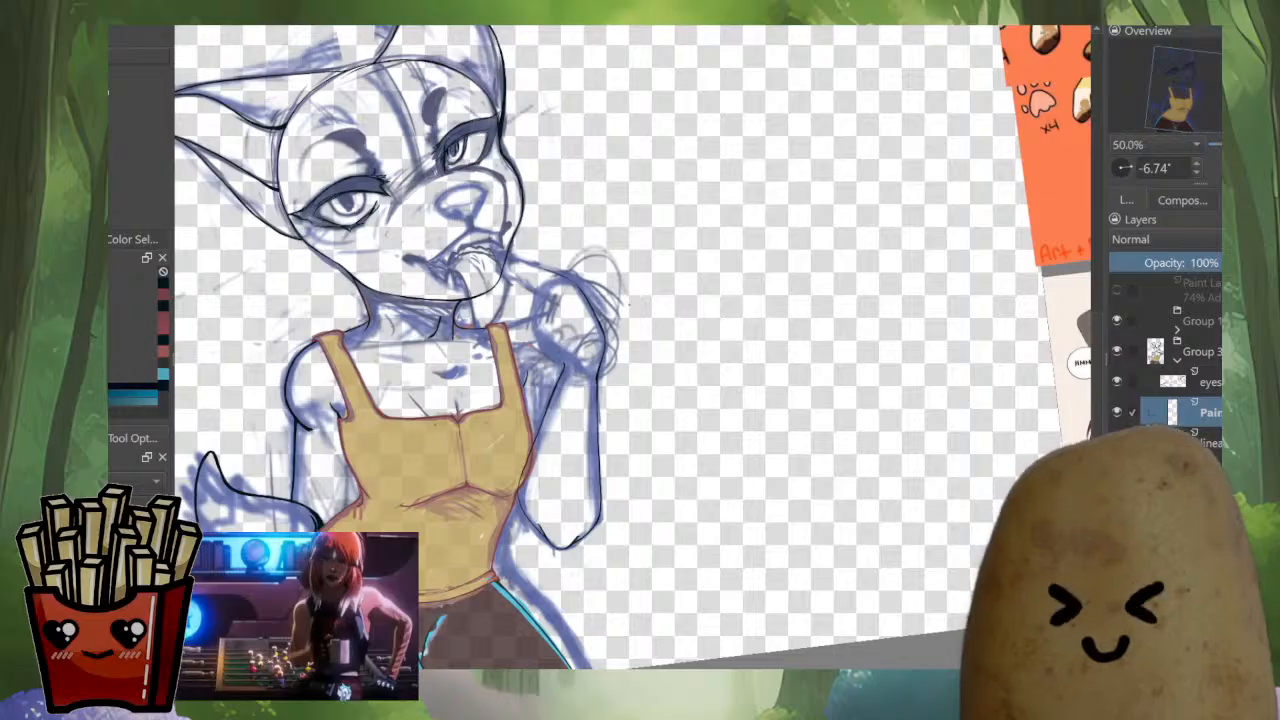
key("ctrl+v")
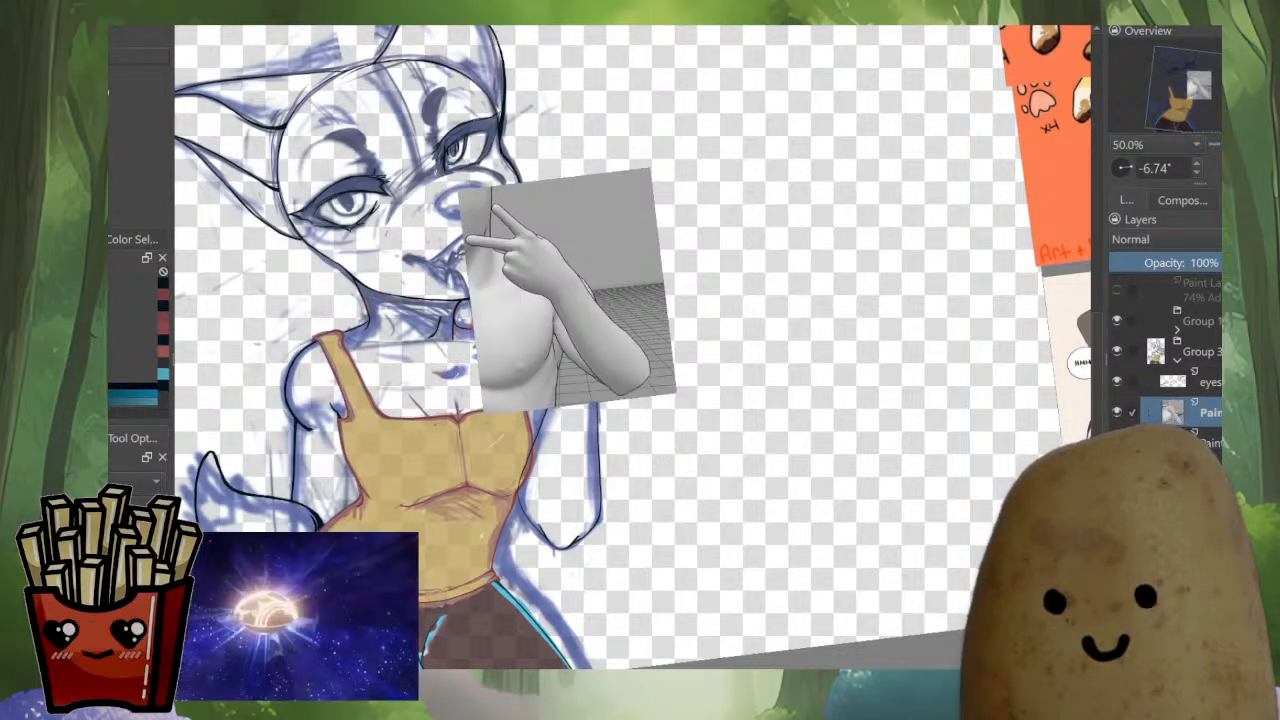
key("ctrl+z")
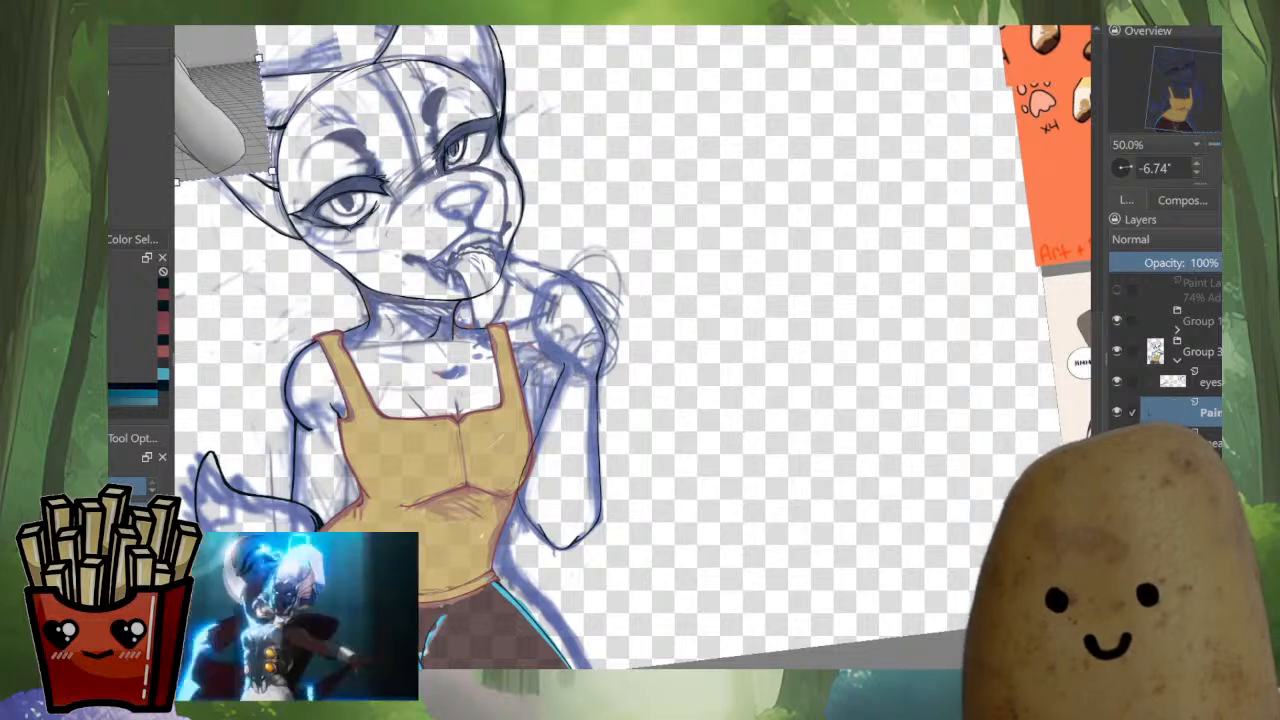
left_click_drag(450, 300, 680, 408)
left_click_drag(405, 195, 949, 257)
left_click_drag(949, 257, 722, 202)
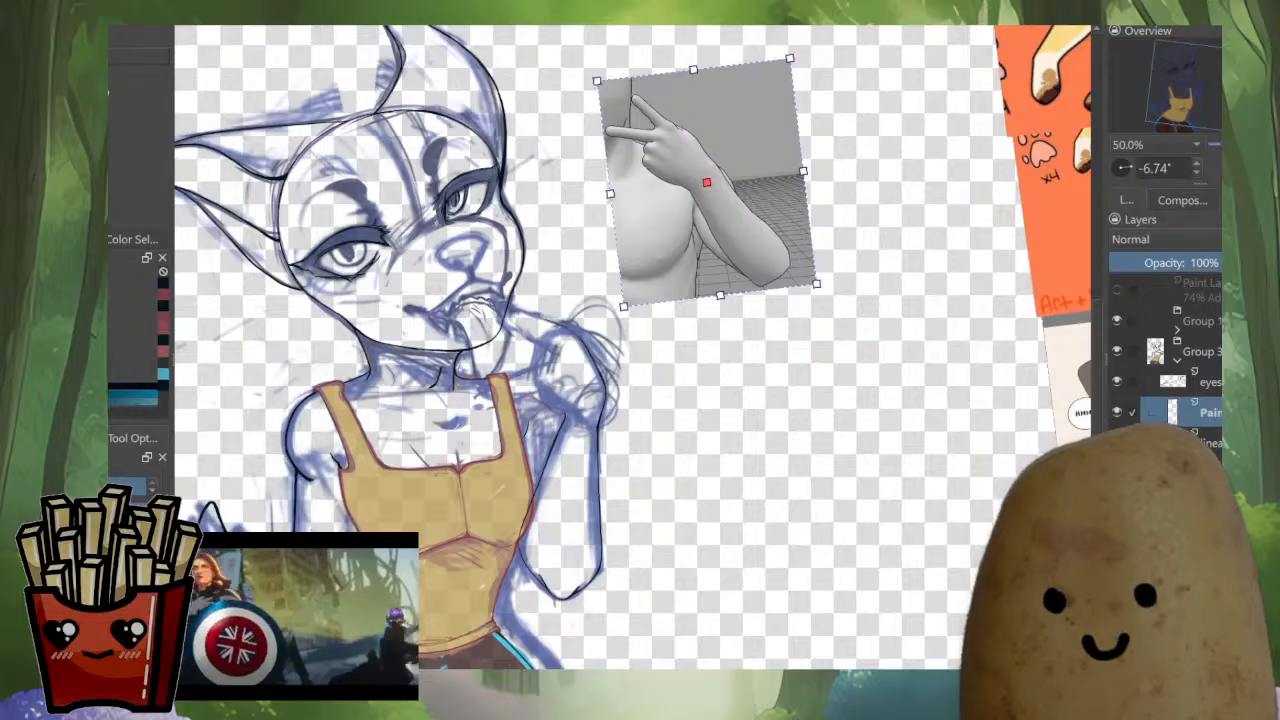
scroll(568, 357, "up", 3)
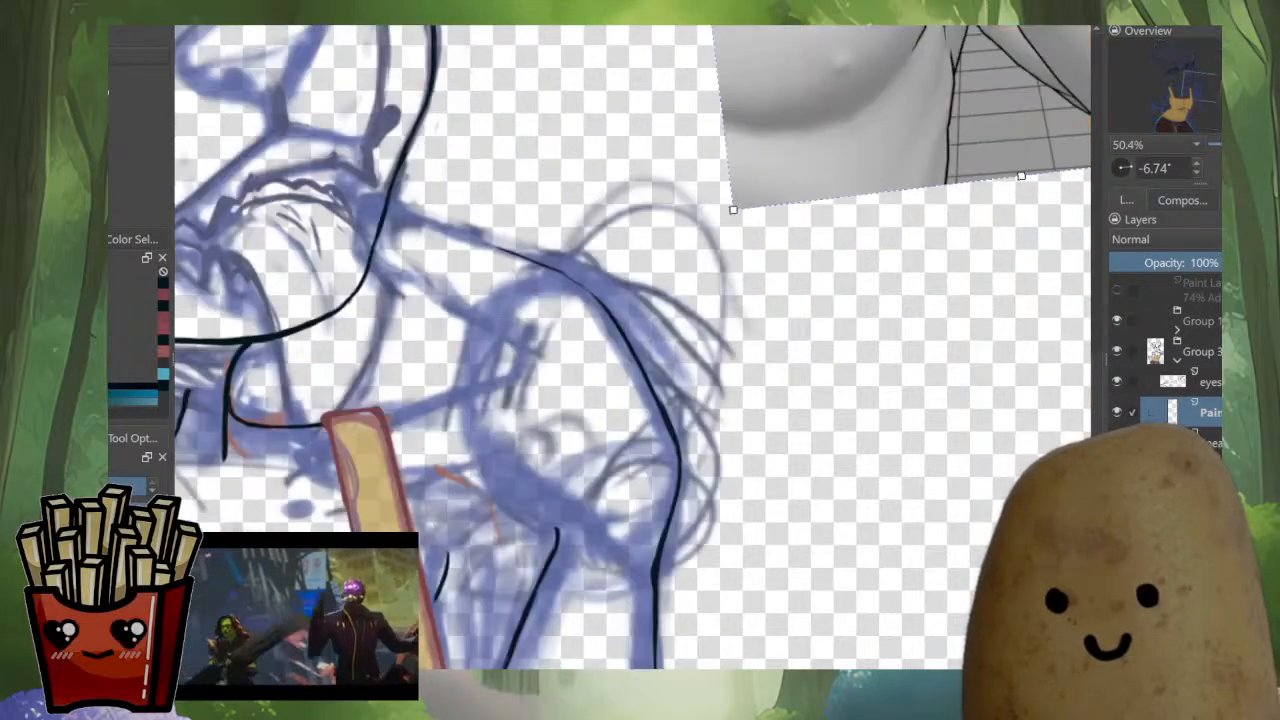
Ink a sharper, raised knuckle bend on the back of the hand, redrawing the stroke once.
key("m")
scroll(675, 322, "up", 1)
key("b")
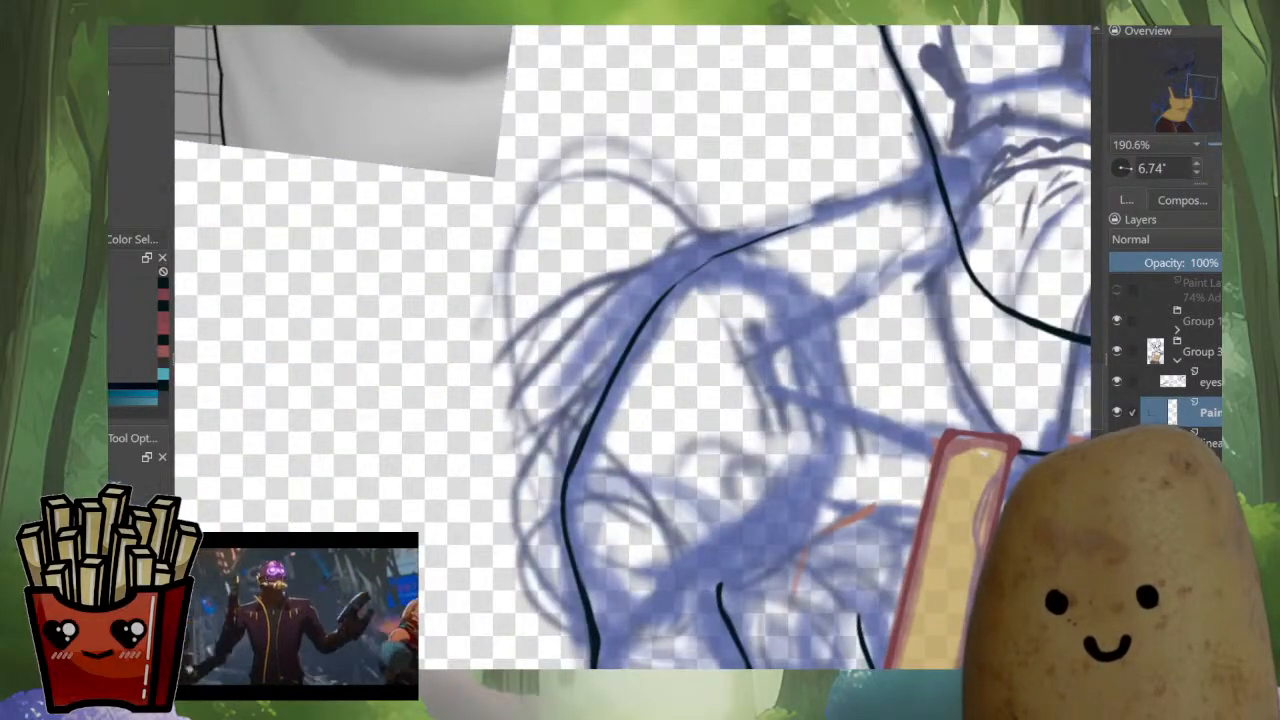
left_click_drag(616, 366, 762, 221)
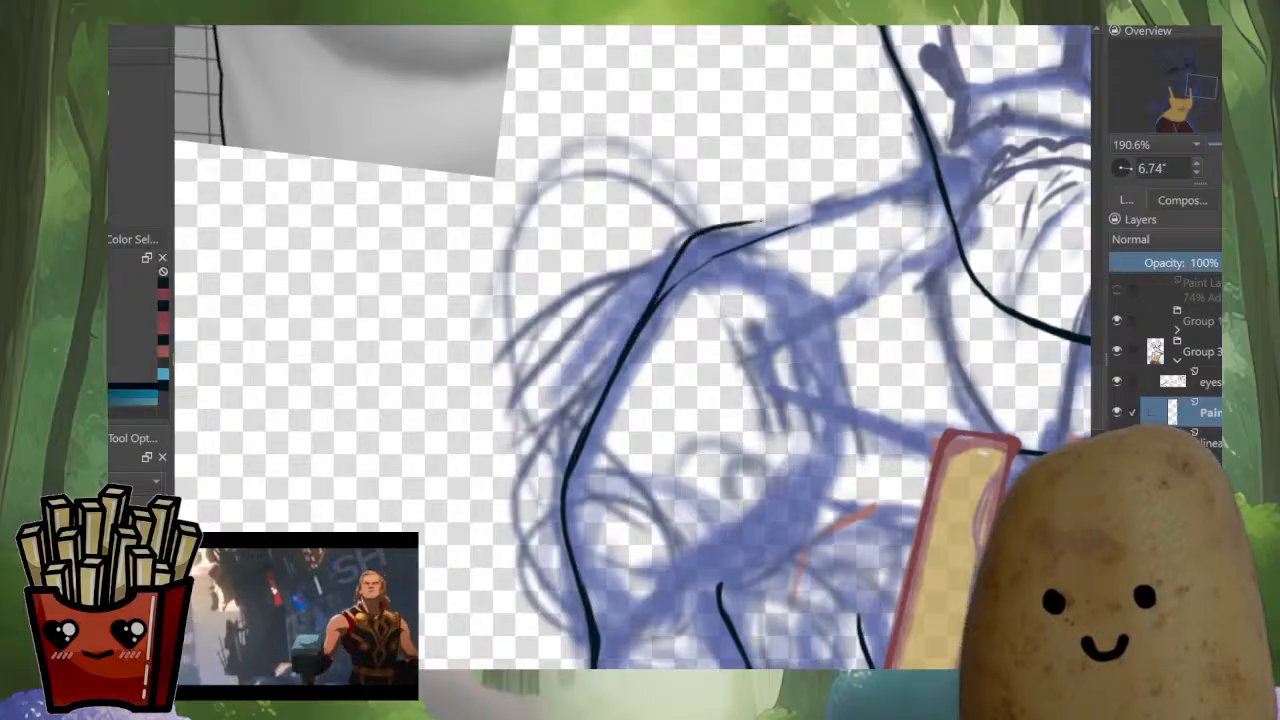
key("ctrl+z")
mouse_move(636, 322)
left_mouse_down()
mouse_move(796, 233)
mouse_move(614, 277)
left_mouse_up()
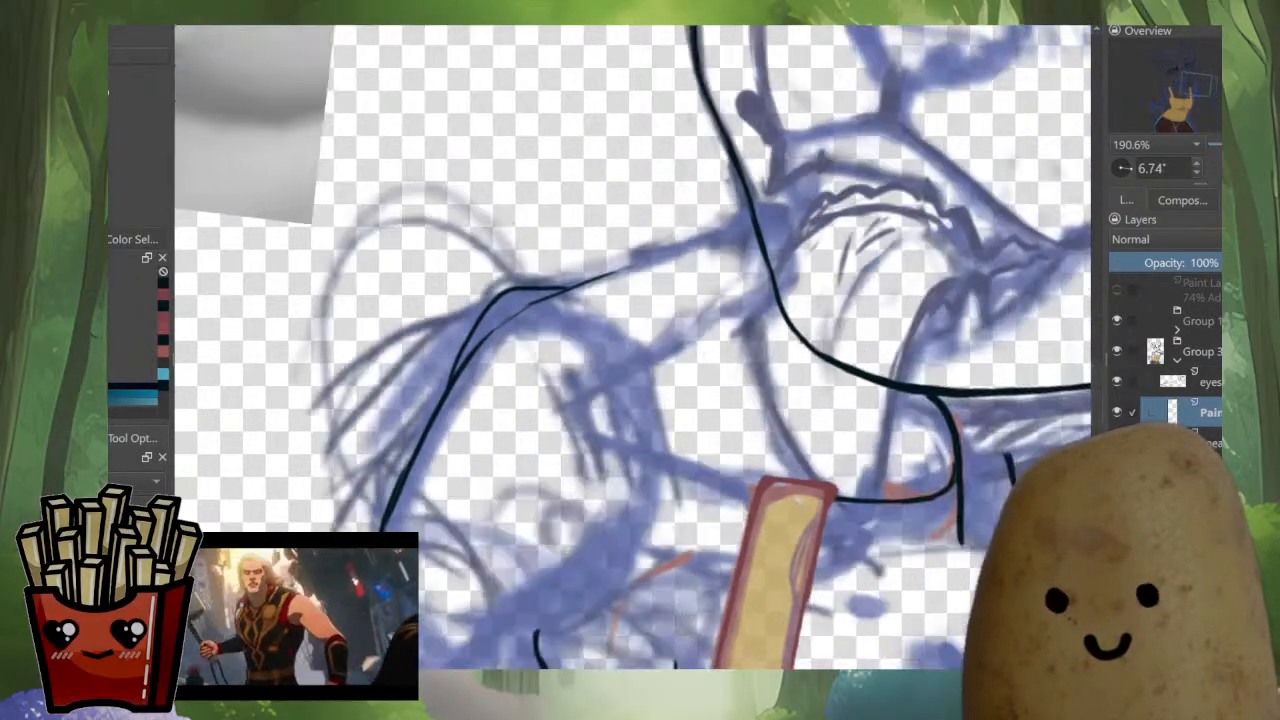
Ink the upper extended finger from the knuckle to a rounded tip at the mouth and back to its base.
left_click_drag(800, 330, 792, 290)
left_click_drag(640, 300, 630, 343)
mouse_move(461, 431)
left_mouse_down()
mouse_move(498, 383)
mouse_move(748, 220)
mouse_move(730, 302)
mouse_move(552, 465)
mouse_move(647, 487)
left_mouse_up()
key("ctrl+z")
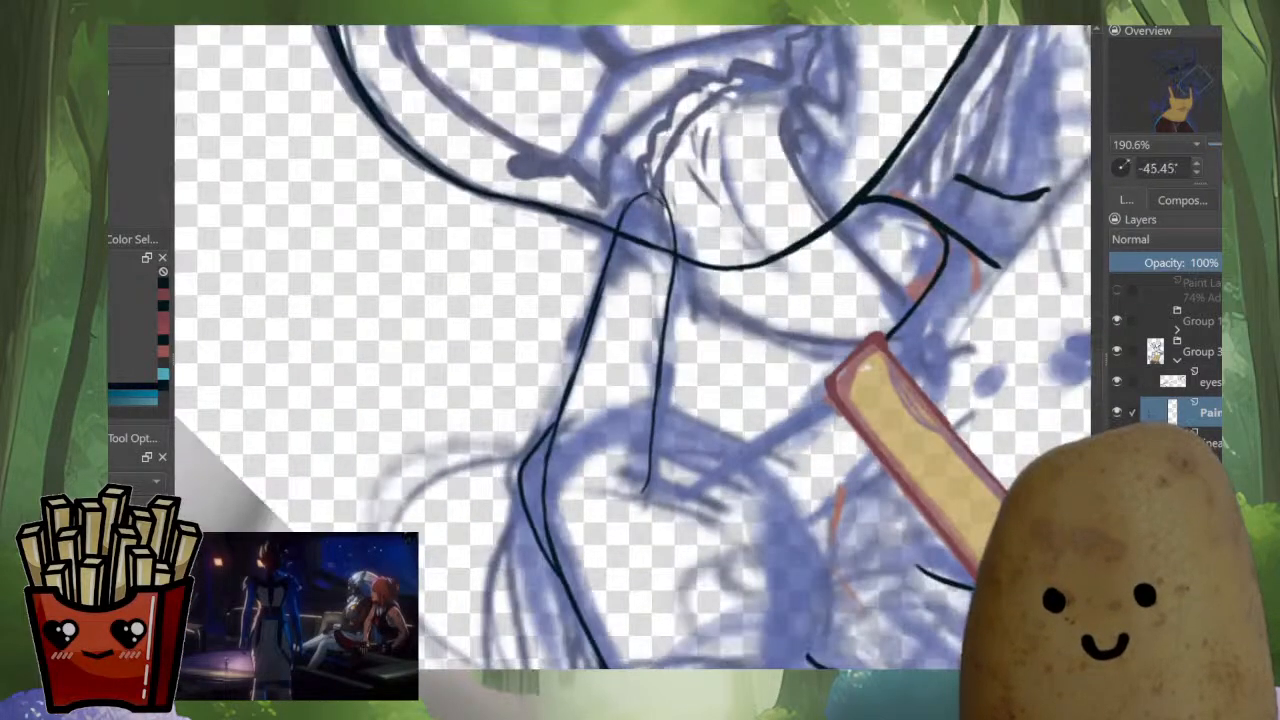
left_click_drag(655, 412, 590, 382)
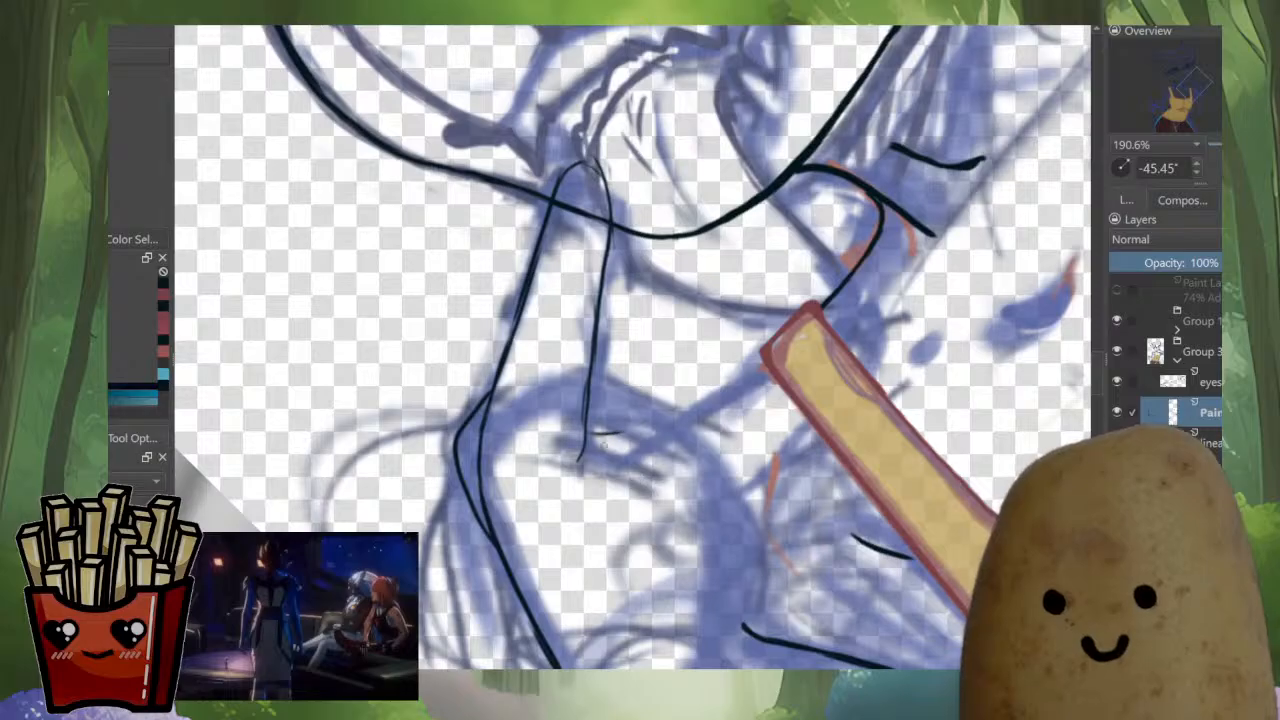
Ink the lower extended finger from the gap between the fingers across the tank top strap, with a rounded tip.
key("m")
left_click_drag(720, 440, 757, 373)
mouse_move(757, 373)
left_mouse_down()
mouse_move(770, 353)
mouse_move(690, 404)
mouse_move(486, 429)
left_mouse_up()
mouse_move(745, 435)
left_mouse_down()
mouse_move(775, 320)
mouse_move(649, 400)
left_mouse_up()
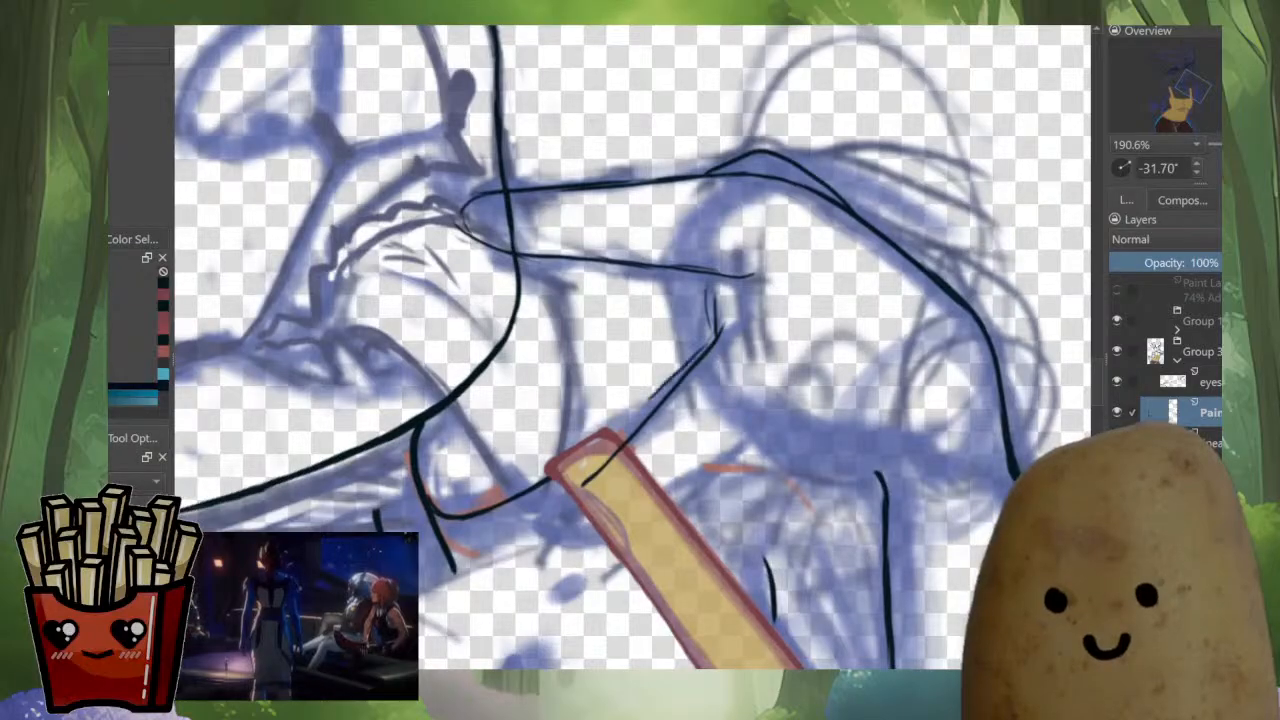
key("ctrl+z")
mouse_move(722, 330)
left_mouse_down()
mouse_move(562, 500)
mouse_move(544, 537)
mouse_move(590, 546)
left_mouse_up()
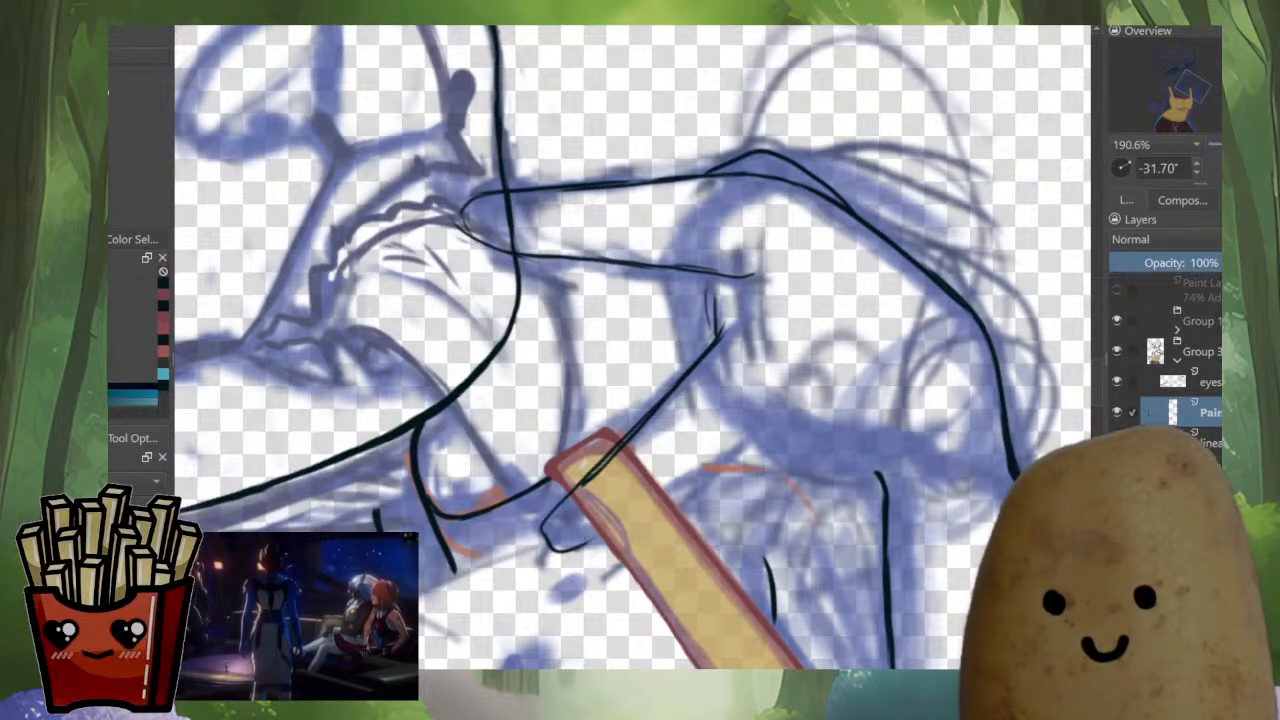
mouse_move(770, 420)
left_mouse_down()
mouse_move(644, 518)
mouse_move(556, 560)
mouse_move(600, 549)
mouse_move(506, 512)
mouse_move(439, 423)
left_mouse_up()
left_click_drag(520, 450, 508, 310)
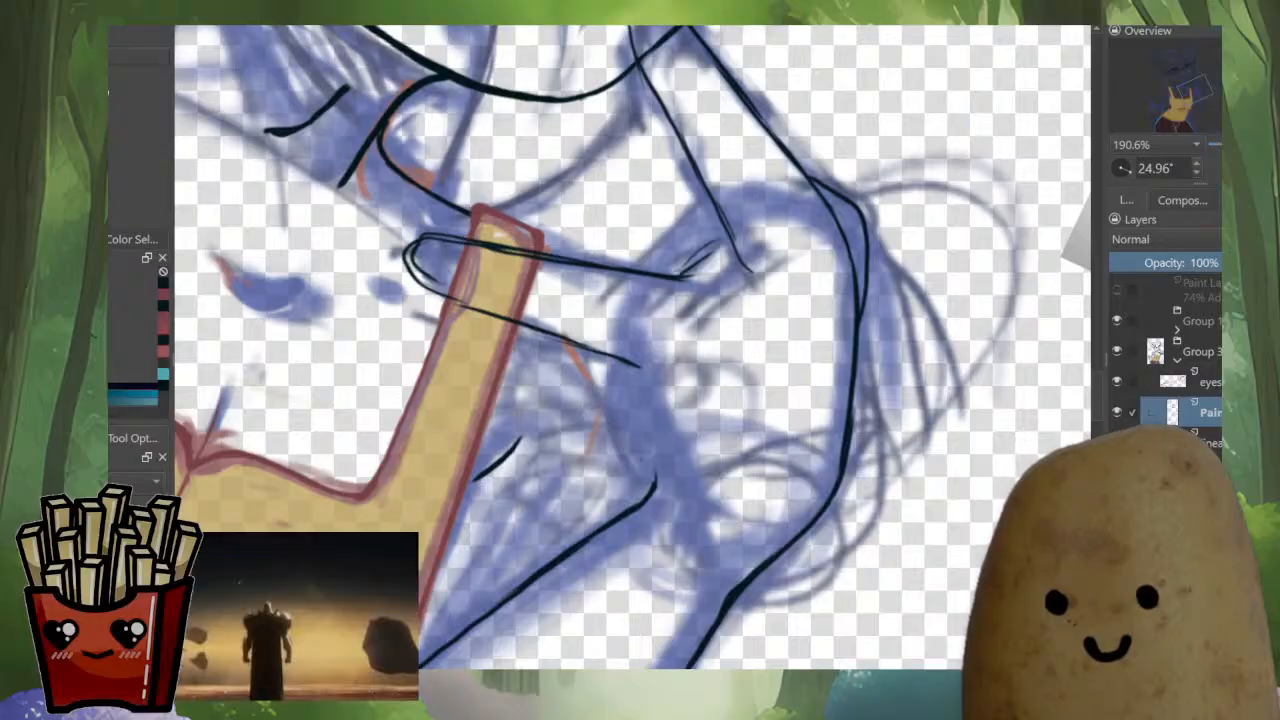
Check the hand against the whole figure and isolate its line art layer.
left_click_drag(740, 305, 748, 540)
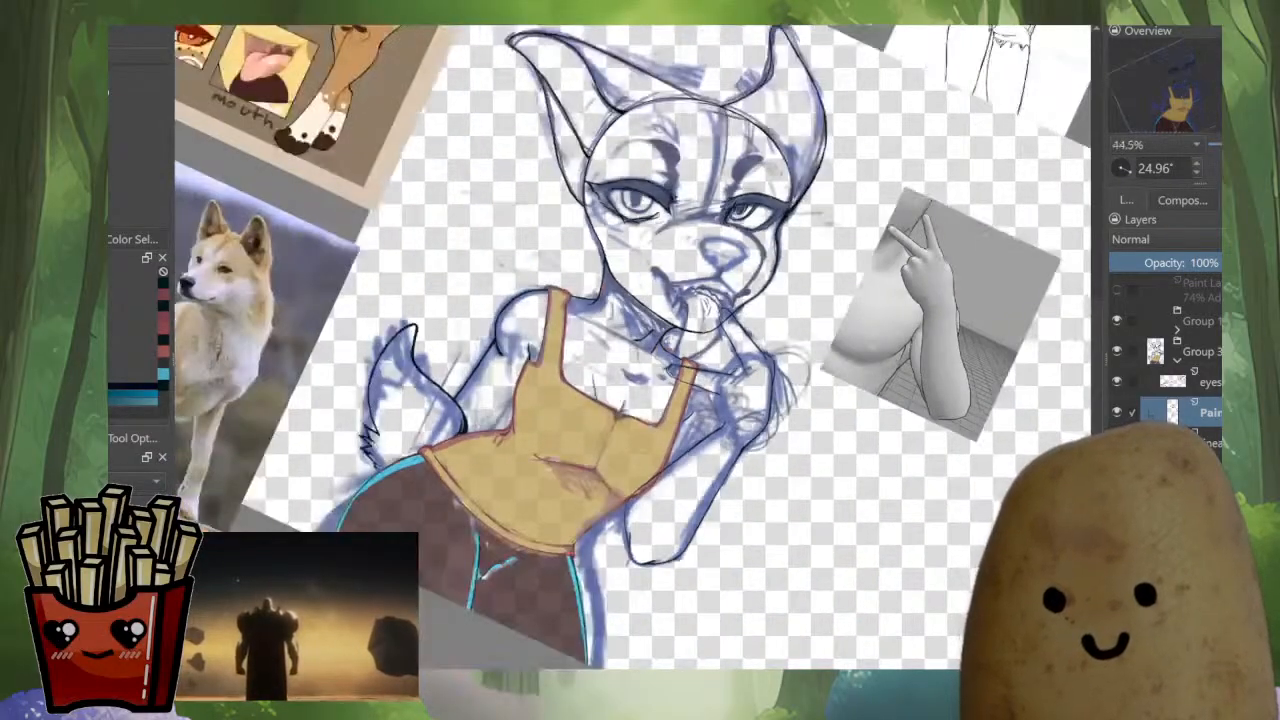
left_click_drag(650, 500, 744, 453)
left_click_drag(704, 296, 704, 188)
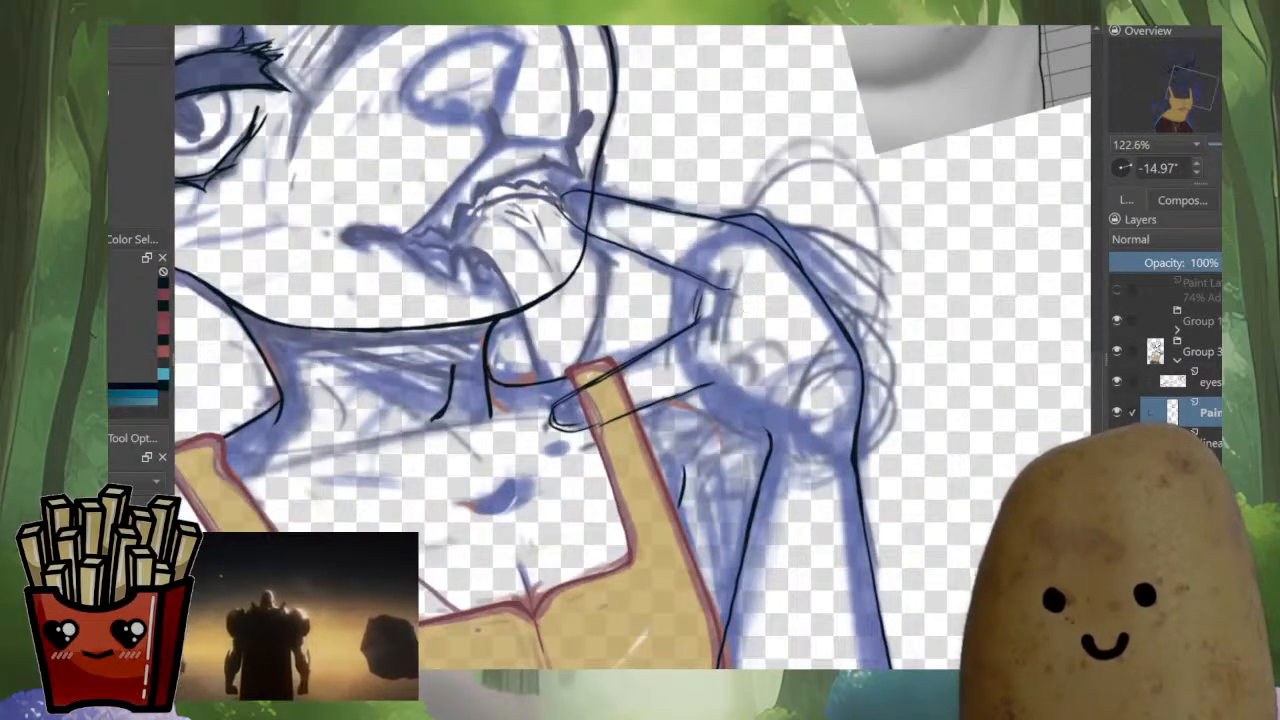
left_click(1173, 412, "alt")
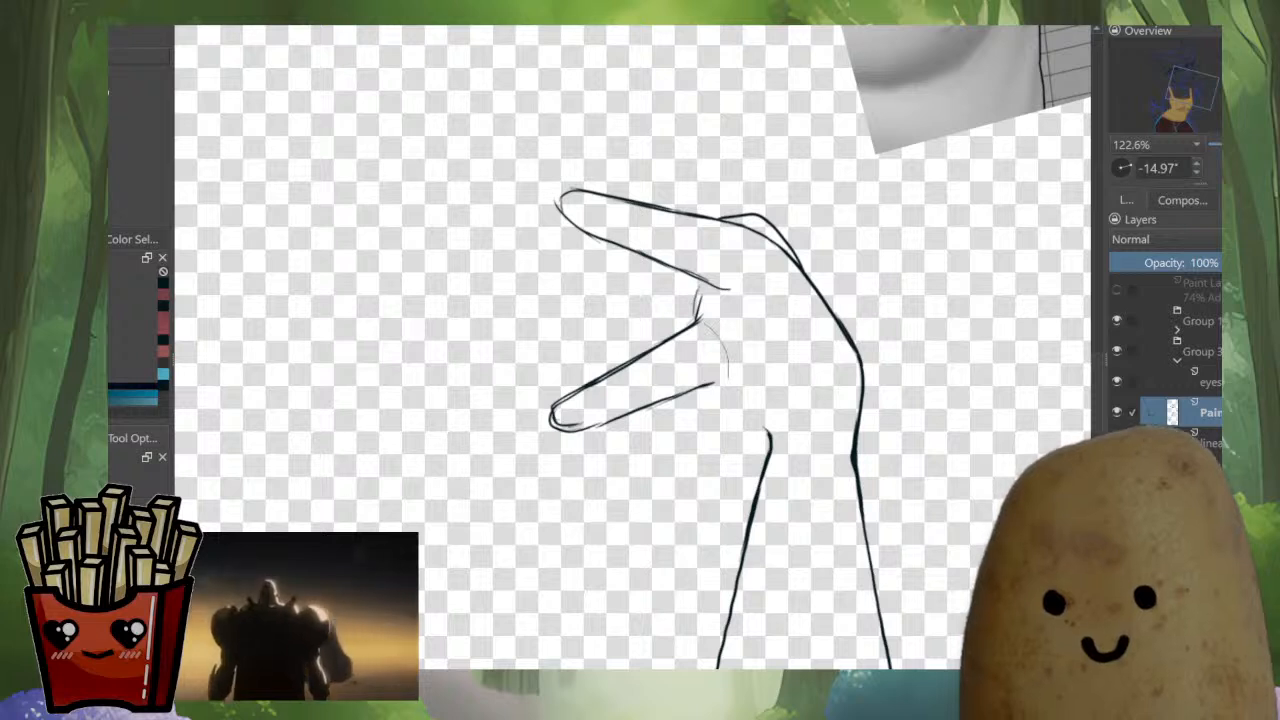
Select the lower extended finger's line art, move it up toward the palm, tilt it slightly flatter and apply the transform, clearing the selection.
mouse_move(728, 378)
left_mouse_down()
mouse_move(503, 438)
mouse_move(696, 318)
left_mouse_up()
key("ctrl+t")
left_click_drag(640, 385, 650, 372)
left_click_drag(482, 424, 480, 418)
mouse_move(640, 382)
left_mouse_down()
mouse_move(723, 336)
mouse_move(663, 374)
left_mouse_up()
left_click_drag(482, 416, 483, 424)
left_click_drag(660, 376, 657, 377)
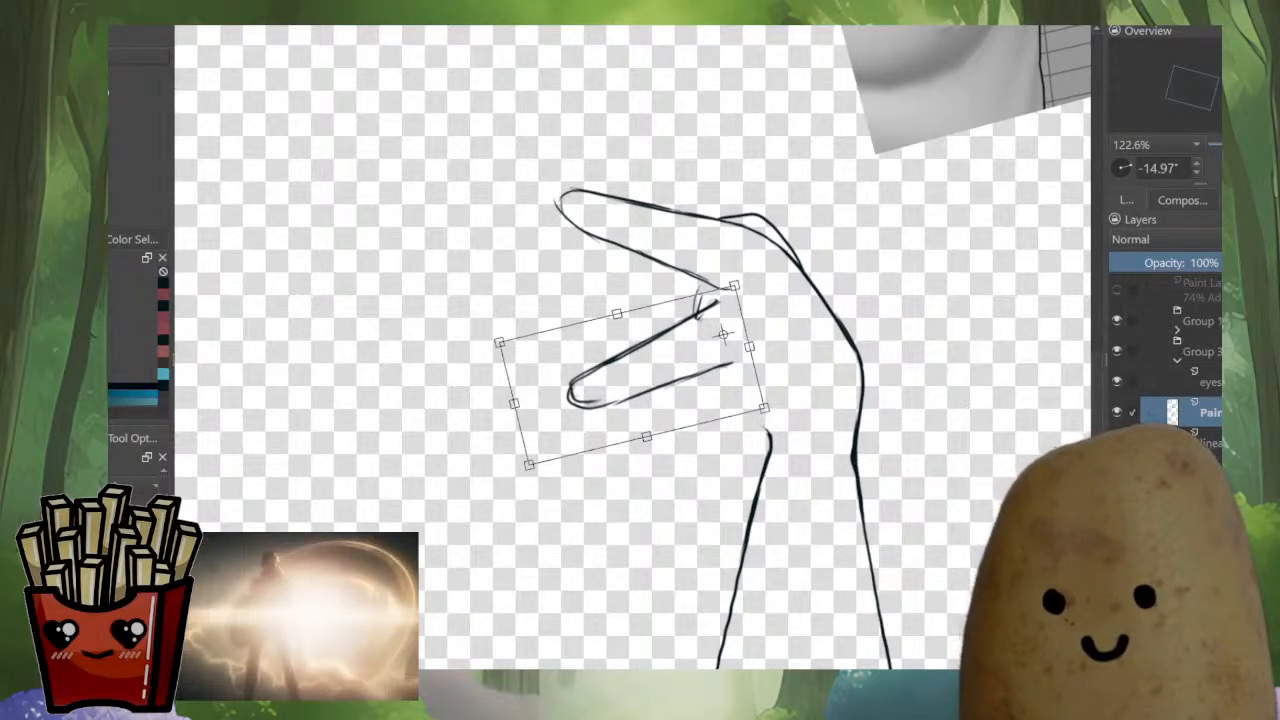
left_click_drag(483, 416, 498, 396)
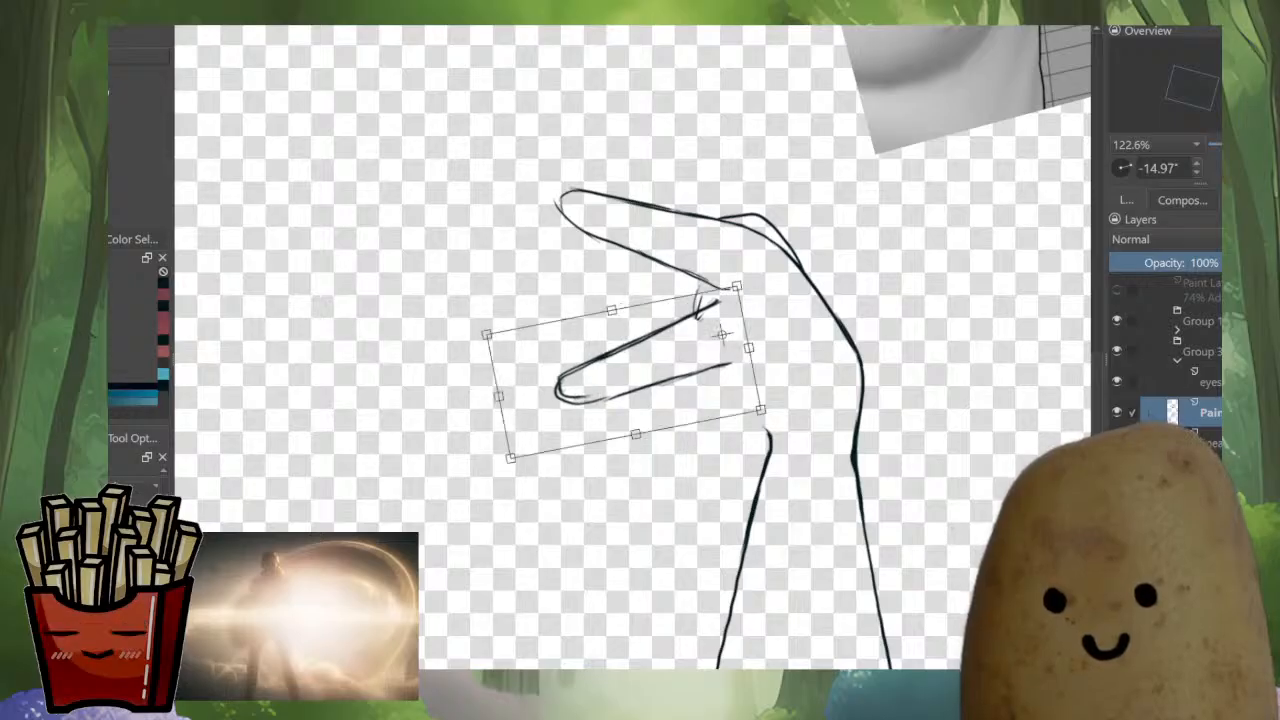
key("Return")
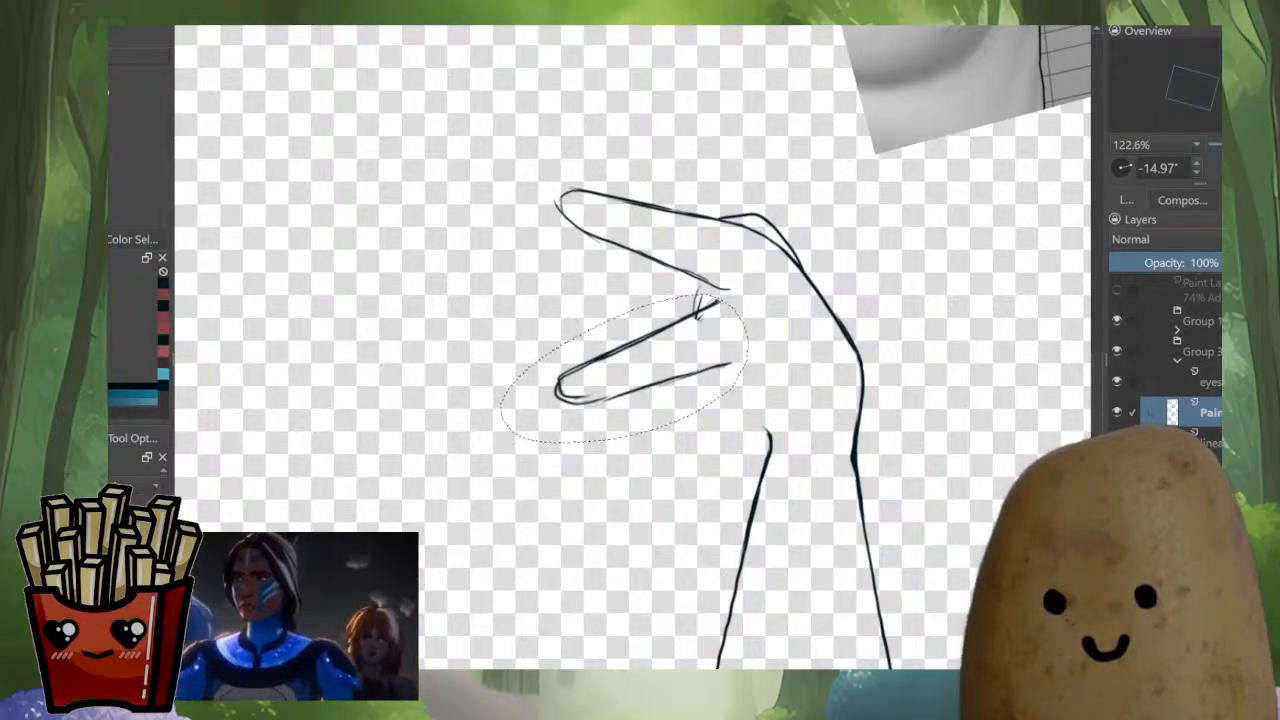
key("ctrl+shift+a")
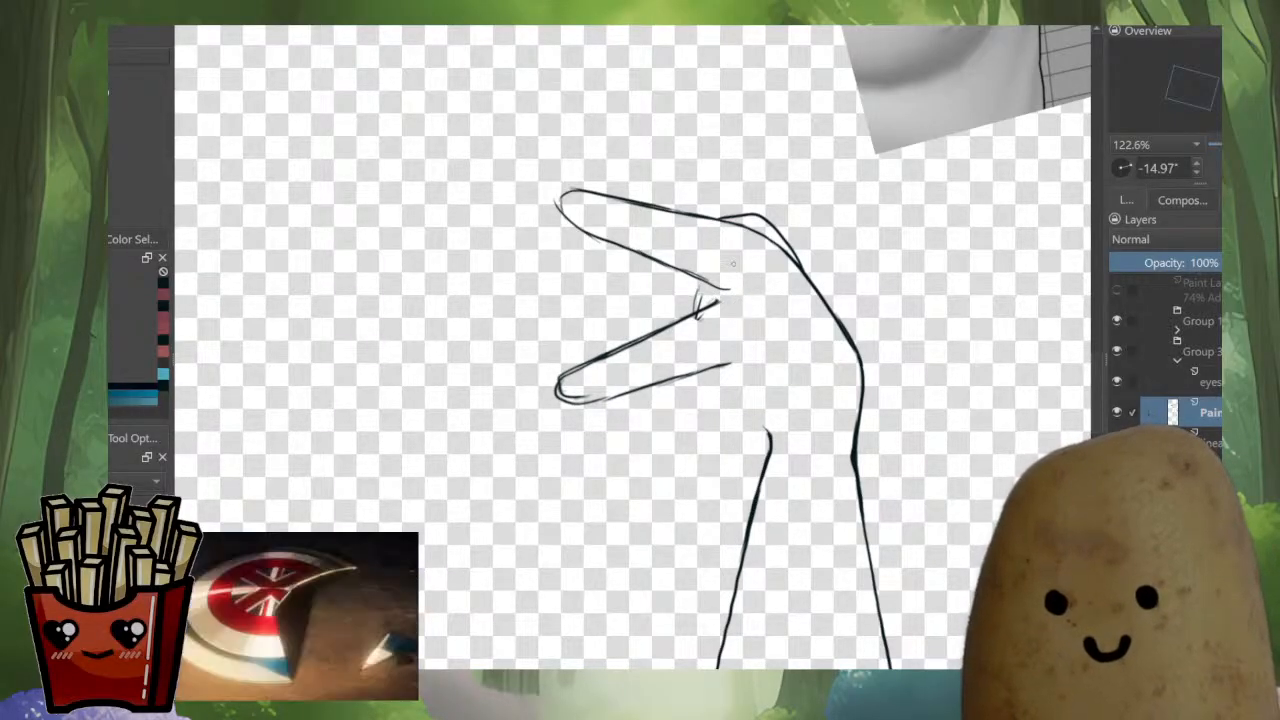
Rough in the palm's lower edge and a curled finger between the lower extended finger and the wrist, checking them mirrored and isolated.
key("i")
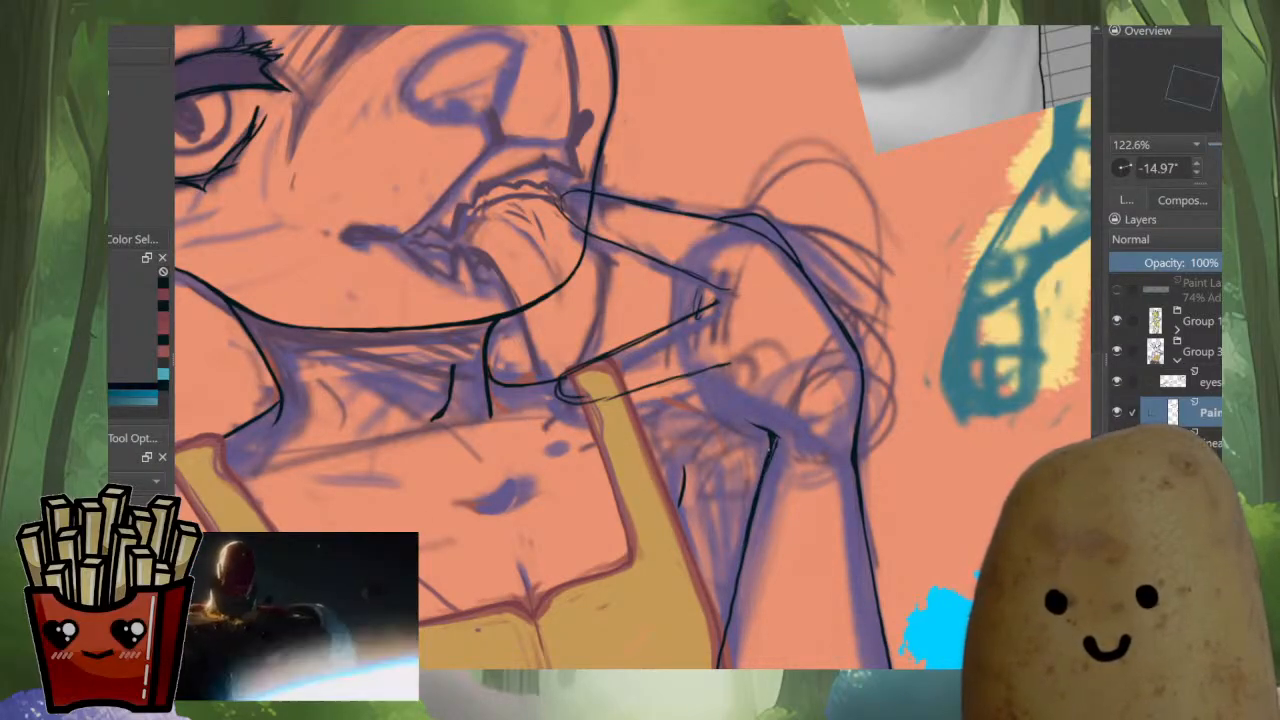
left_click_drag(689, 385, 764, 430)
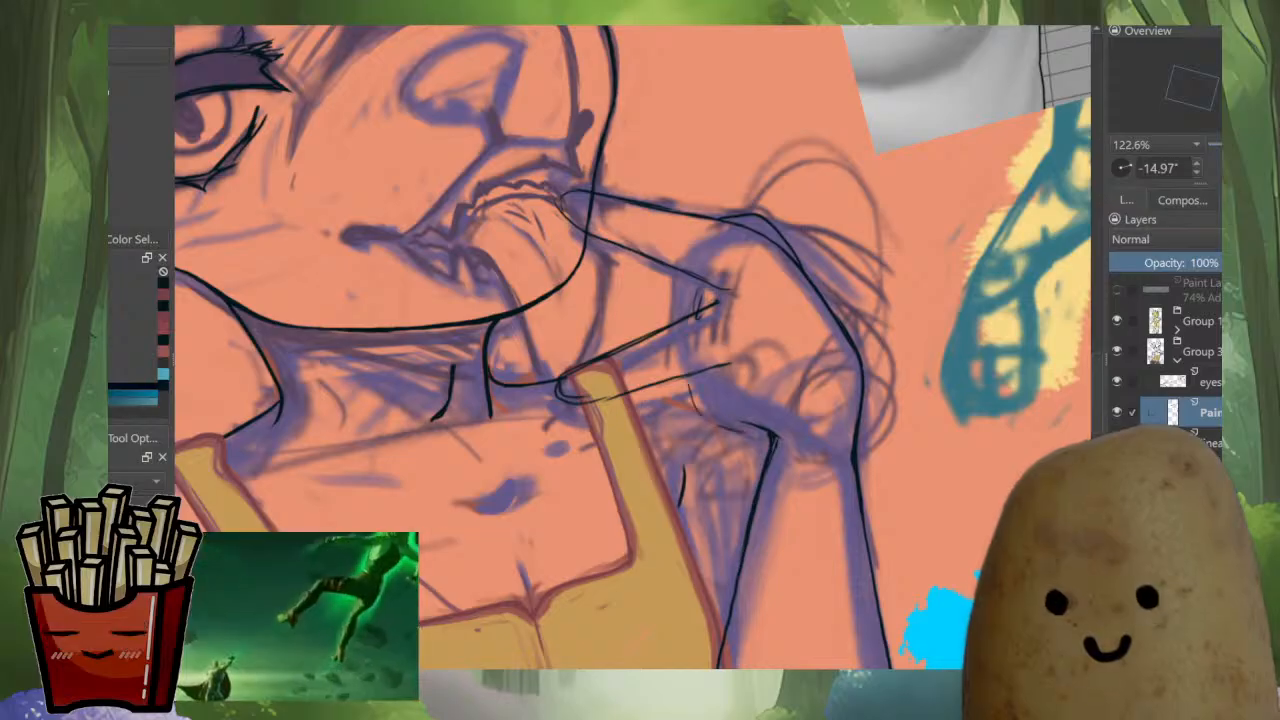
key("m")
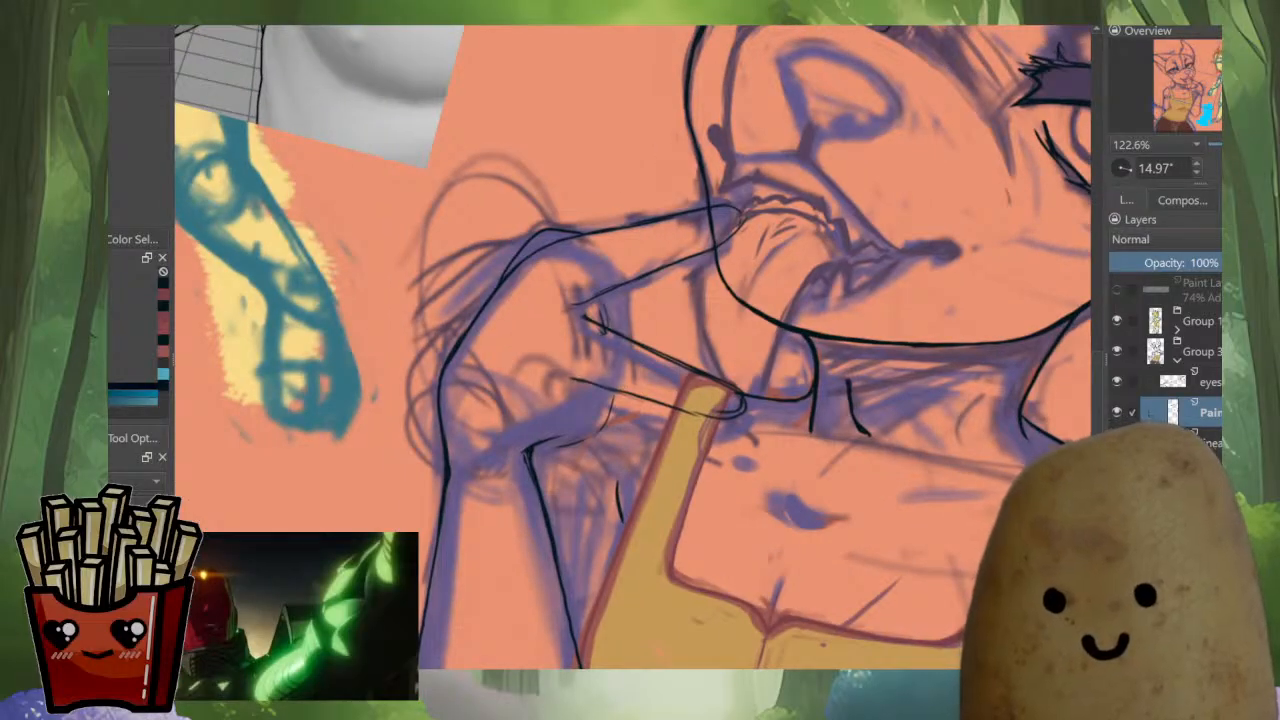
key("m")
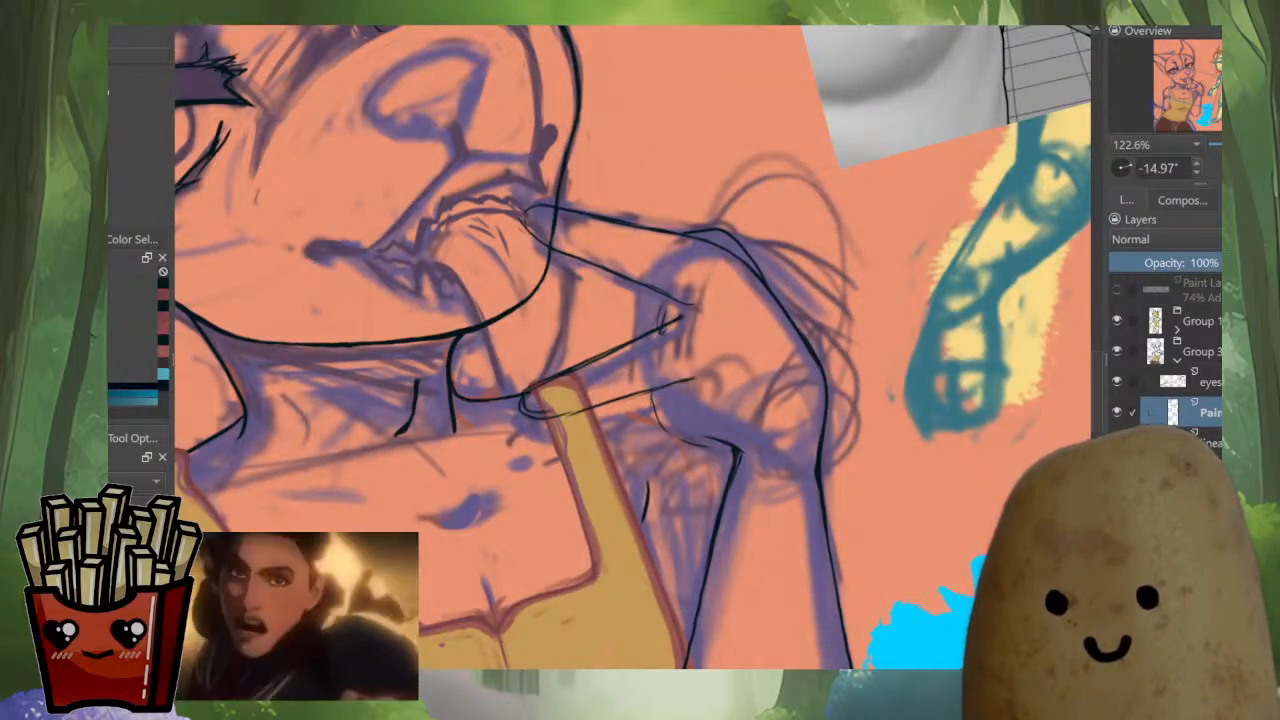
mouse_move(630, 399)
left_mouse_down()
mouse_move(636, 441)
mouse_move(695, 450)
mouse_move(706, 439)
left_mouse_up()
key("m")
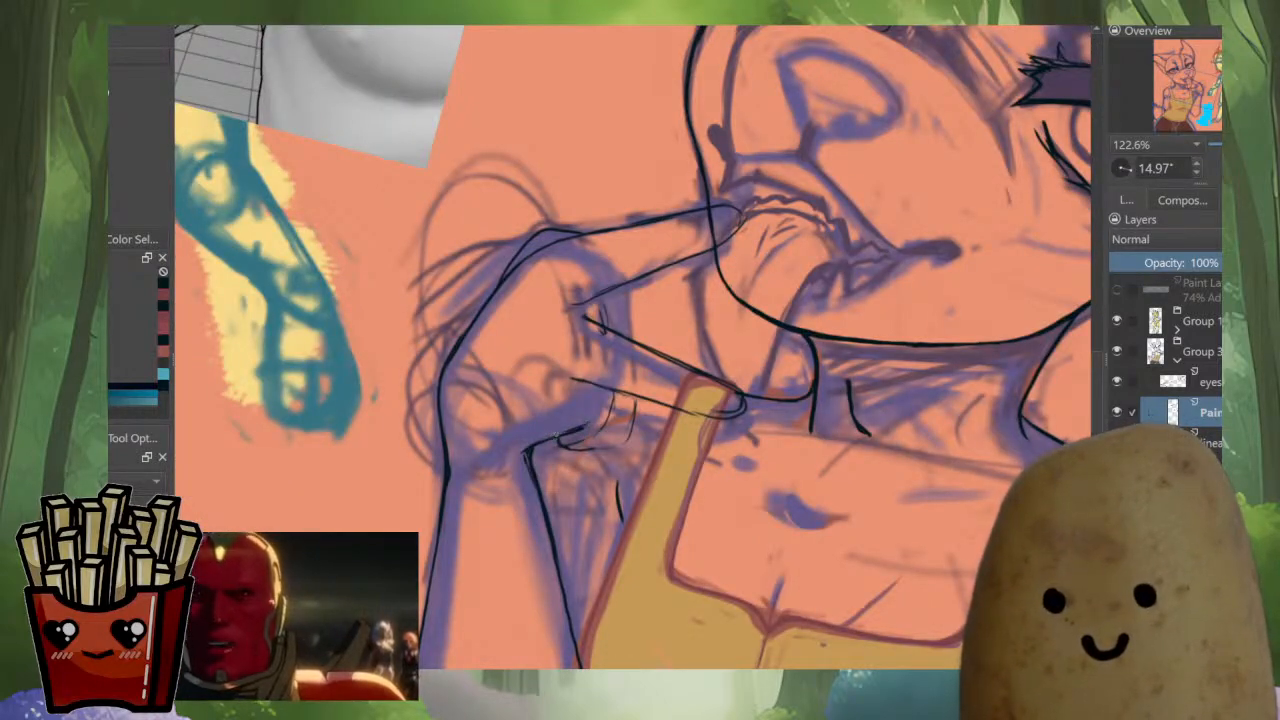
key("m")
left_click(1173, 412, "alt")
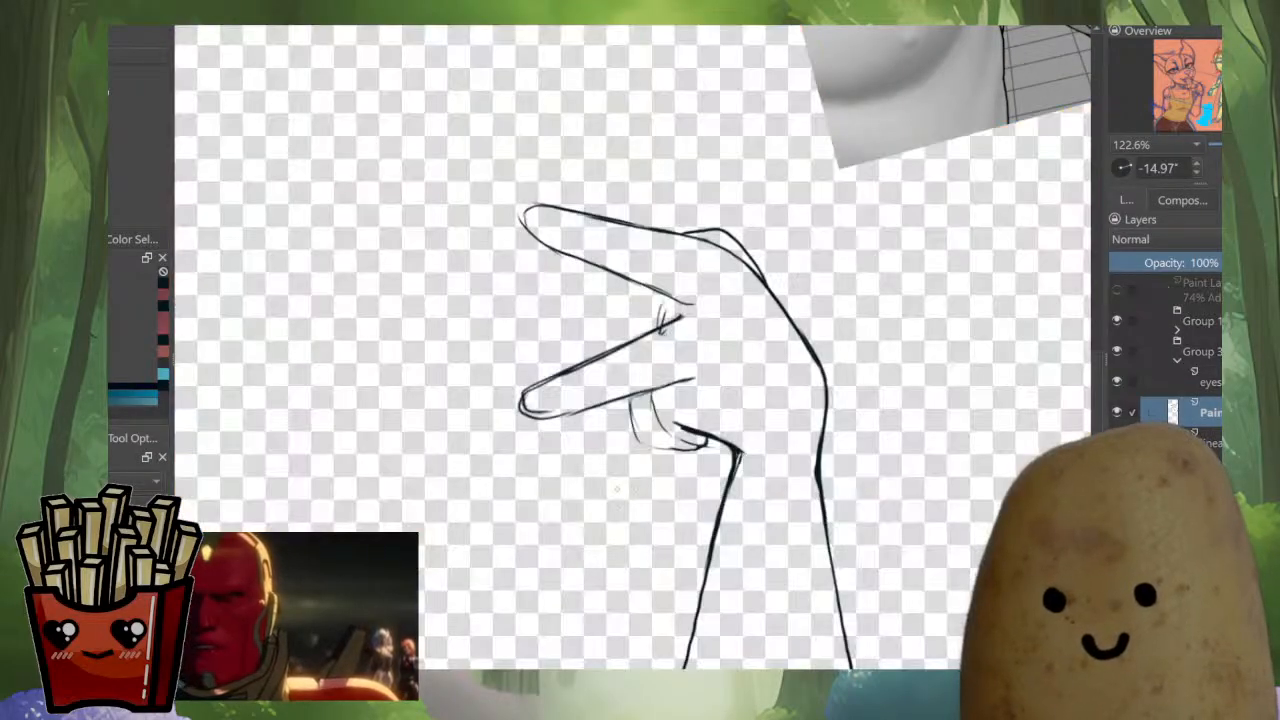
Ink the curled finger as a darker rounded shape beneath the lower extended finger, checking it in the mirrored view.
scroll(675, 432, "down", 3)
scroll(694, 401, "up", 3)
scroll(671, 460, "up", 3)
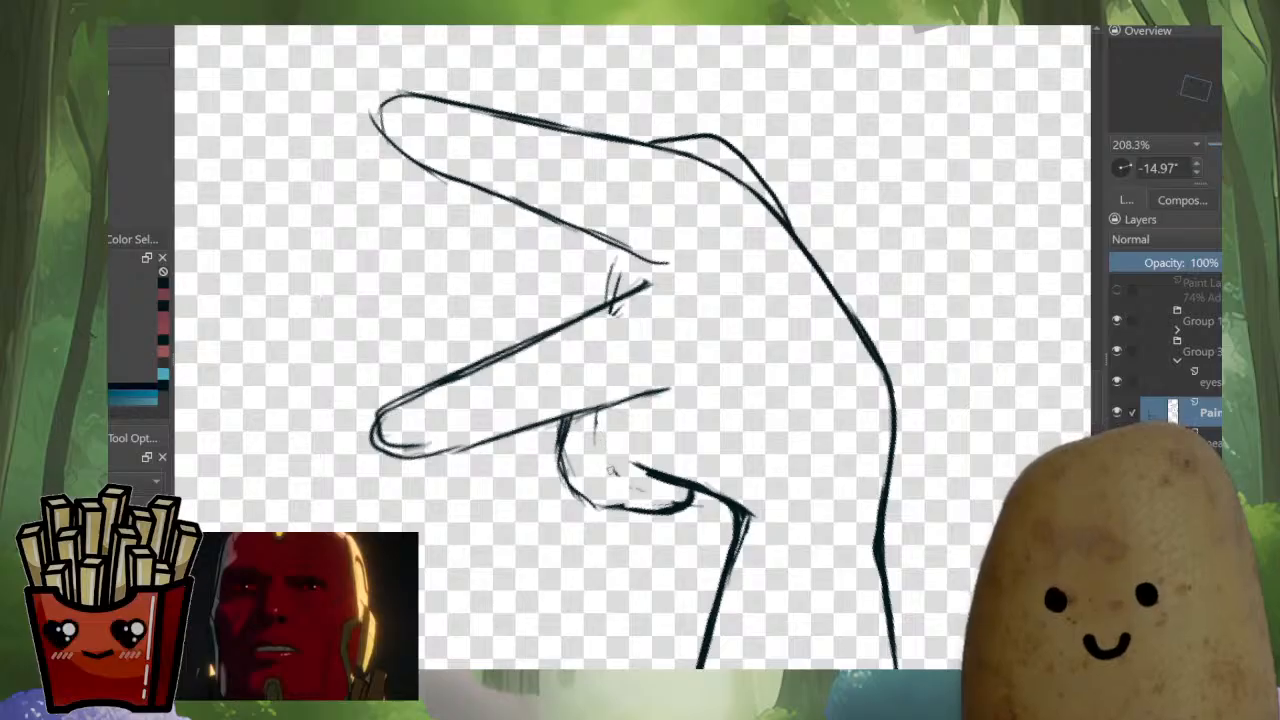
key("m")
key("m")
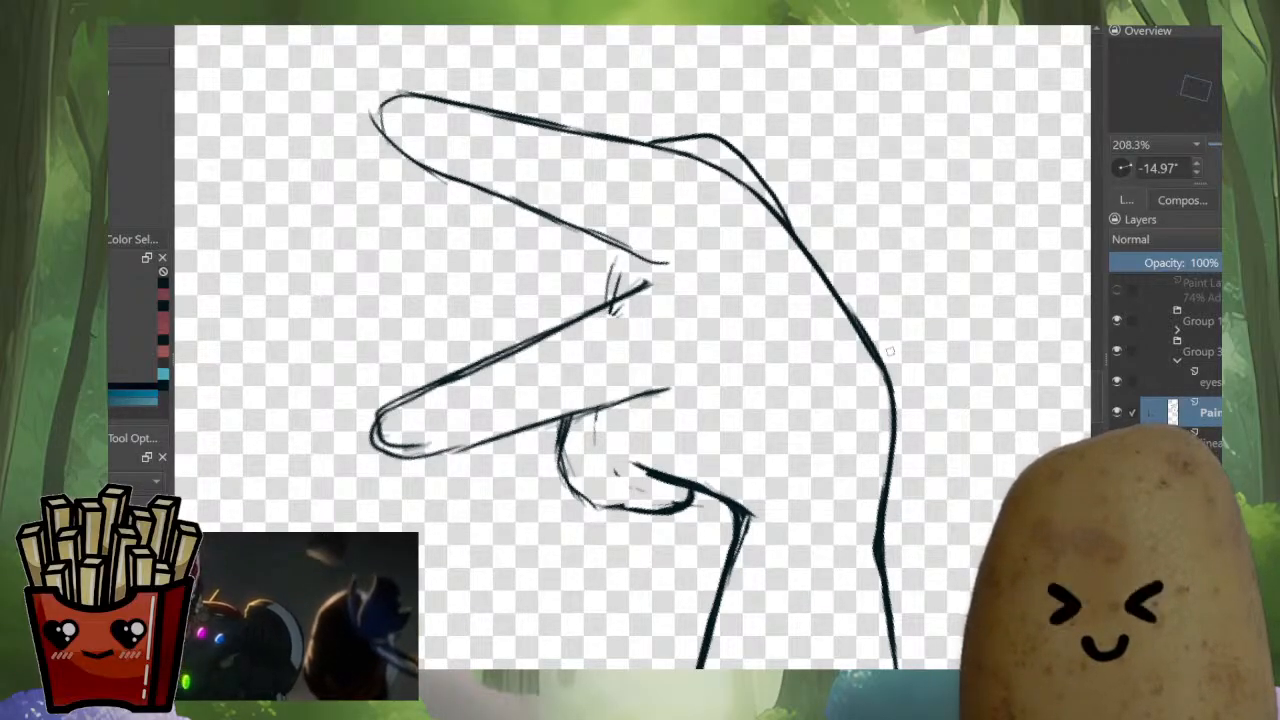
Select the upper extended finger, rotate it upward from the knuckle to widen the V-sign, realign its base and apply the transform.
left_click_drag(742, 269, 802, 347)
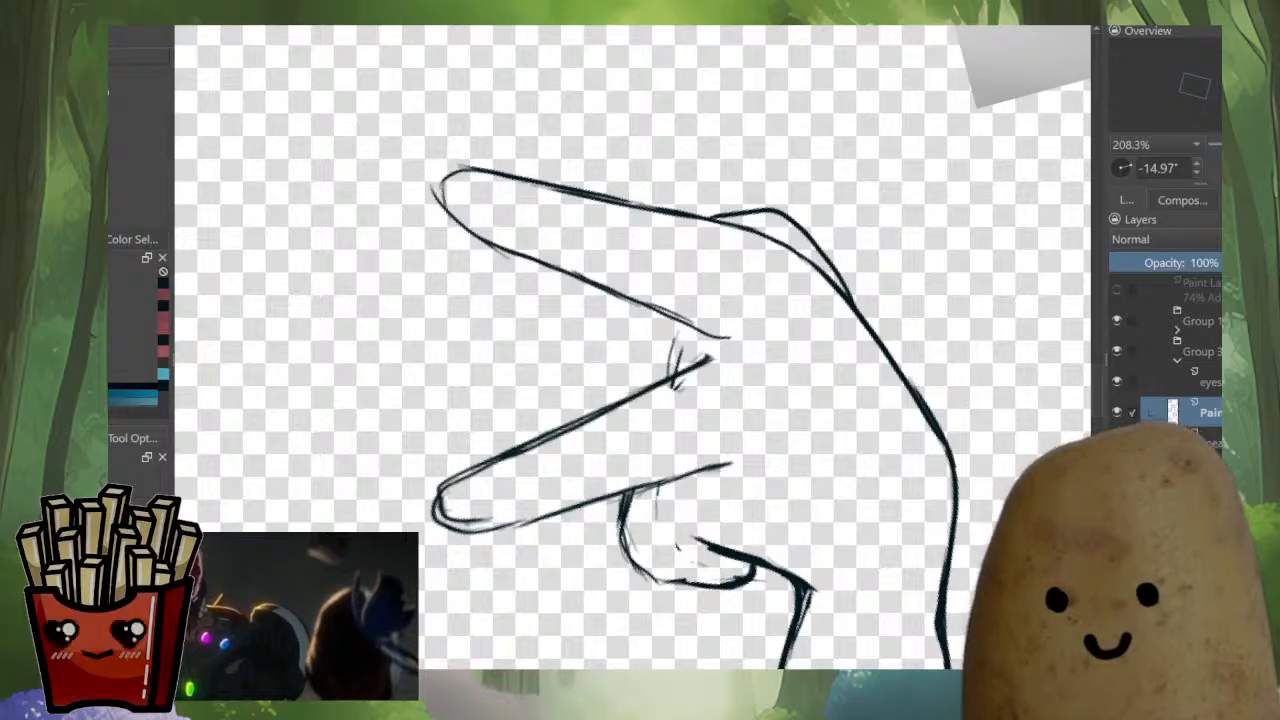
mouse_move(820, 270)
left_mouse_down()
mouse_move(520, 145)
mouse_move(805, 300)
left_mouse_up()
key("ctrl+t")
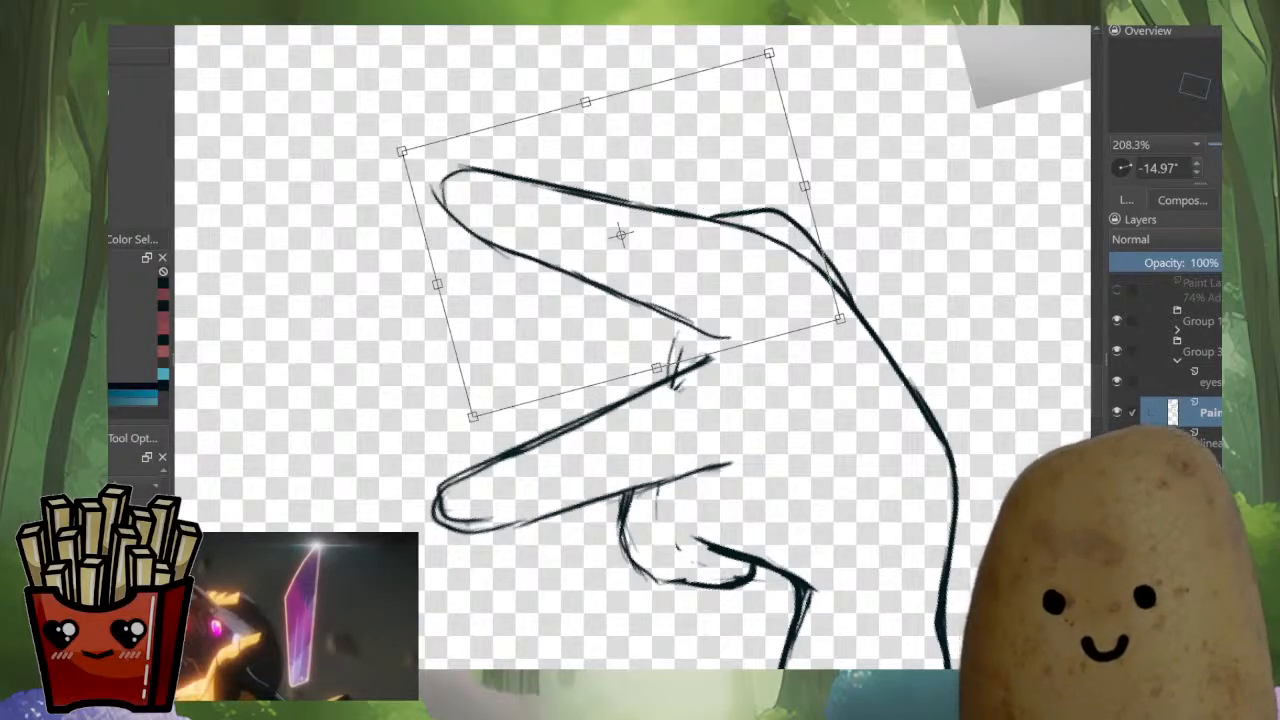
left_click_drag(657, 368, 646, 328)
left_click_drag(650, 375, 606, 372)
key("Return")
left_click_drag(640, 235, 663, 229)
left_click_drag(640, 375, 650, 375)
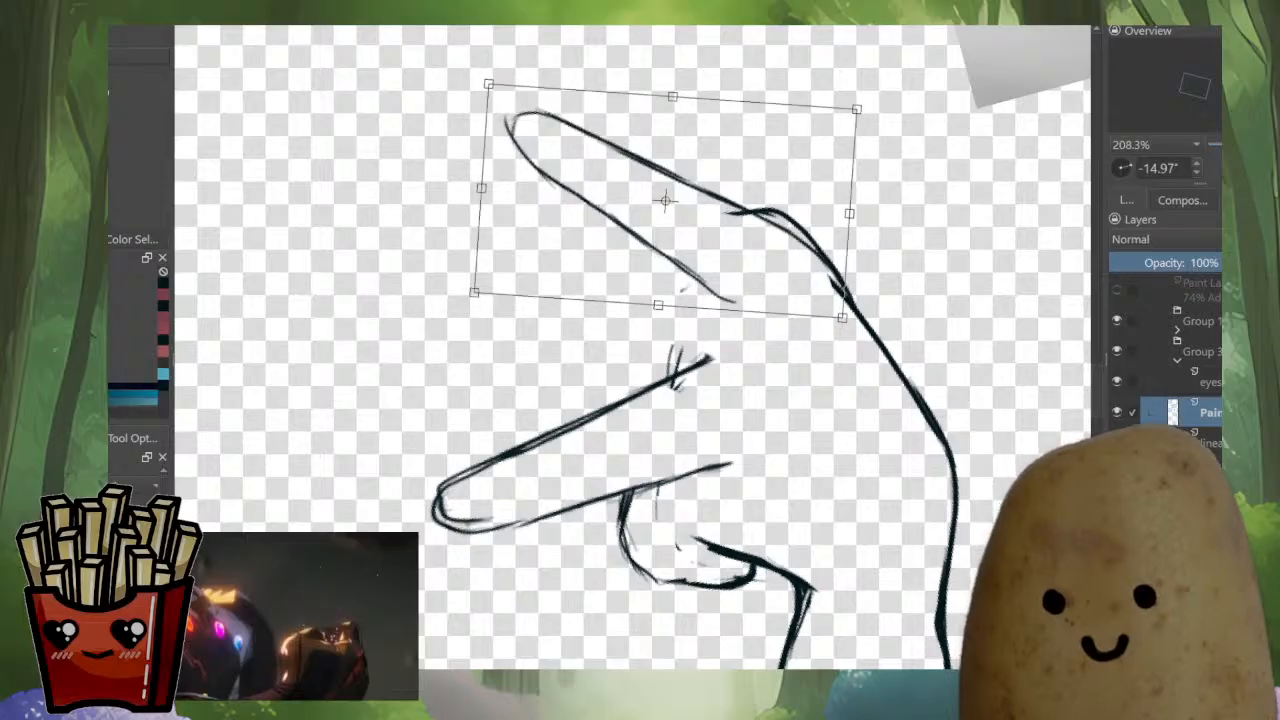
scroll(730, 429, "down", 2)
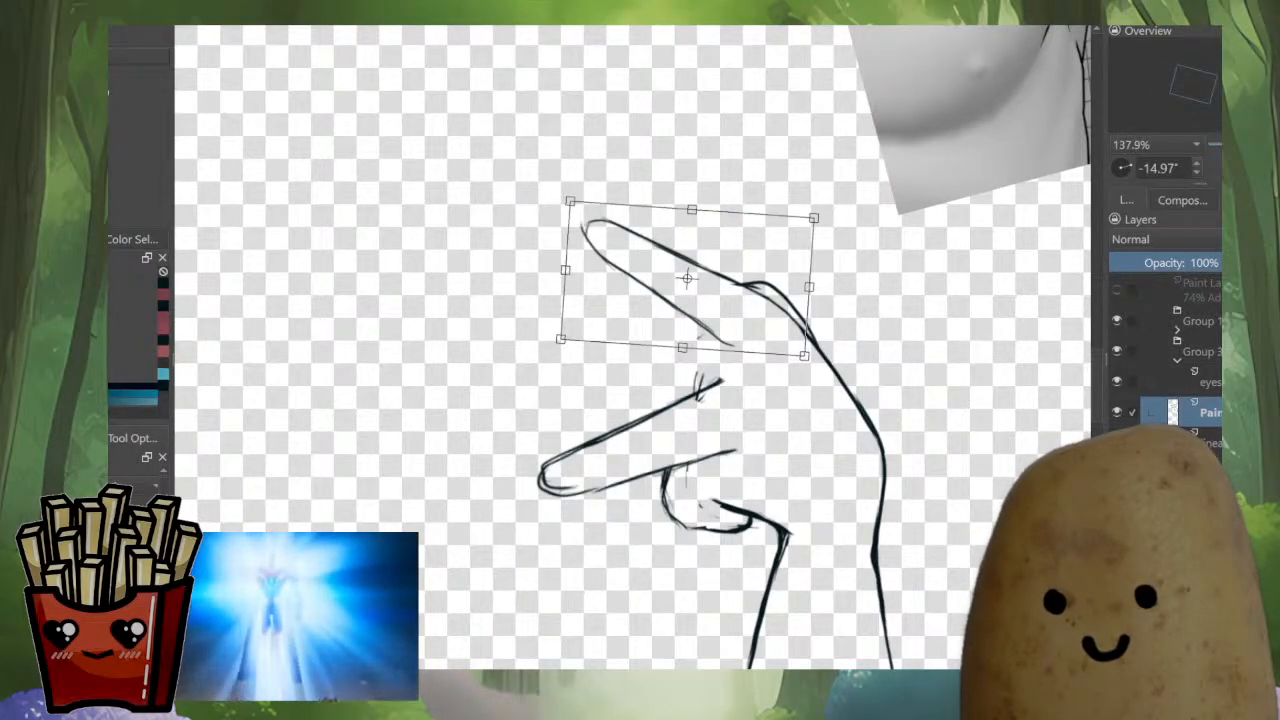
key("Return")
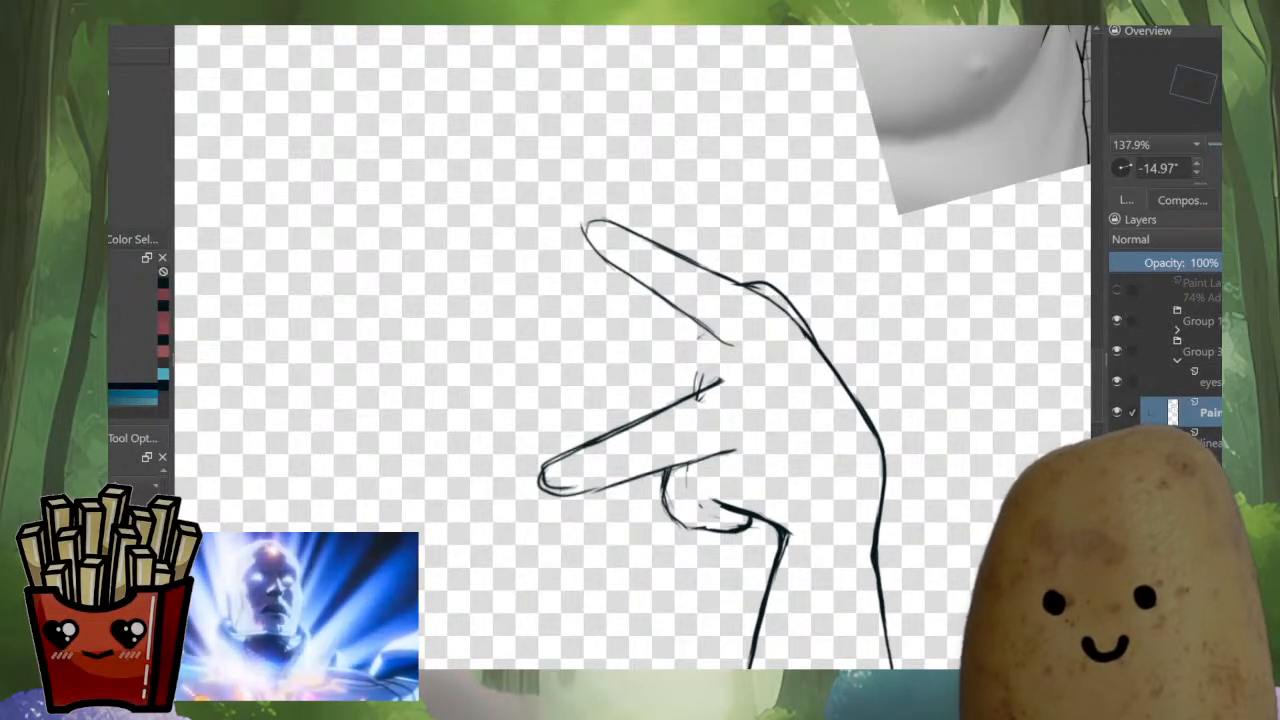
Outline a selection around the lower extended finger, starting at its base.
key("ctrl+t")
key("b")
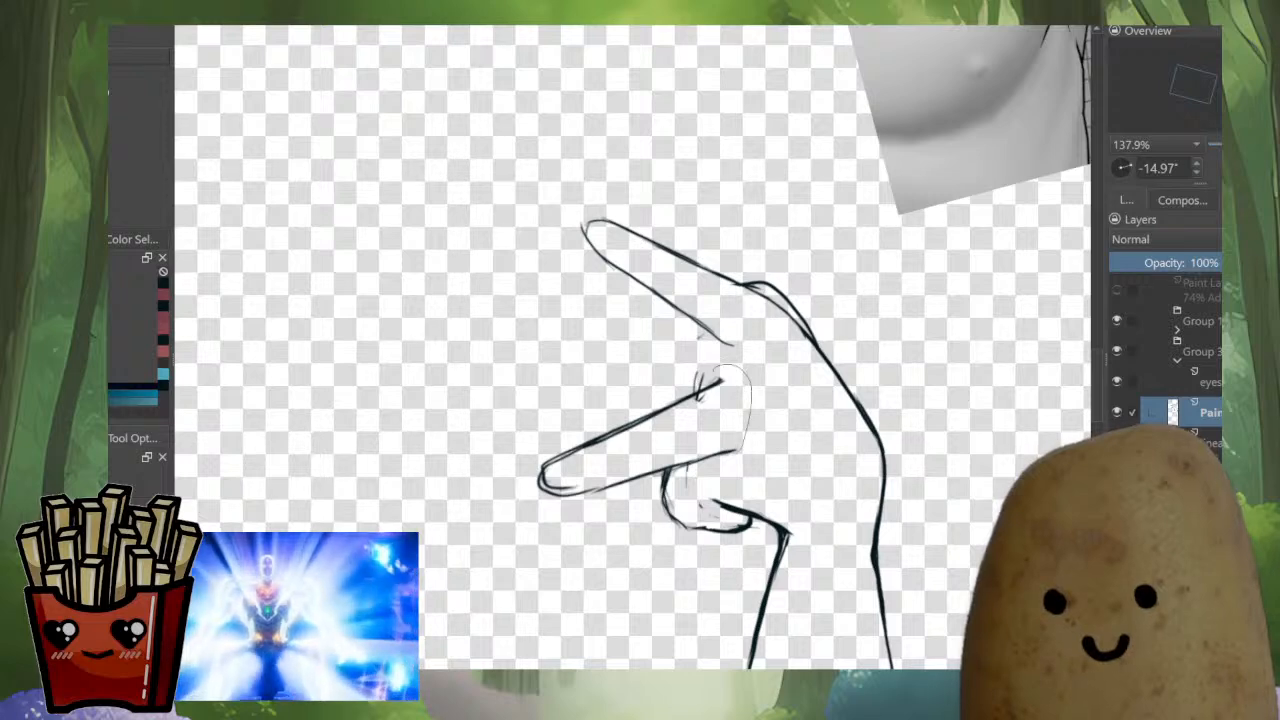
Select the lower extended finger, rotate it closer to horizontal and move it up toward the base of the upper finger.
mouse_move(664, 471)
left_mouse_down()
mouse_move(513, 466)
mouse_move(690, 372)
left_mouse_up()
key("ctrl+t")
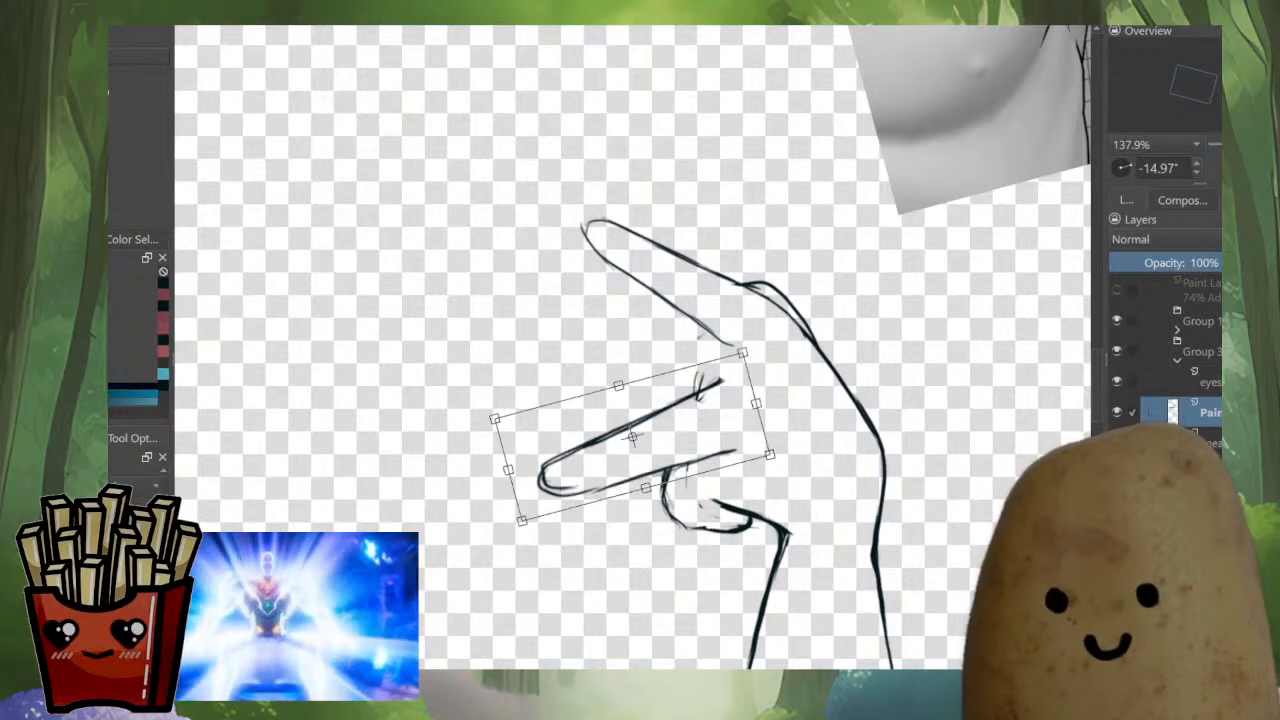
left_click_drag(800, 390, 805, 414)
left_click_drag(635, 435, 632, 393)
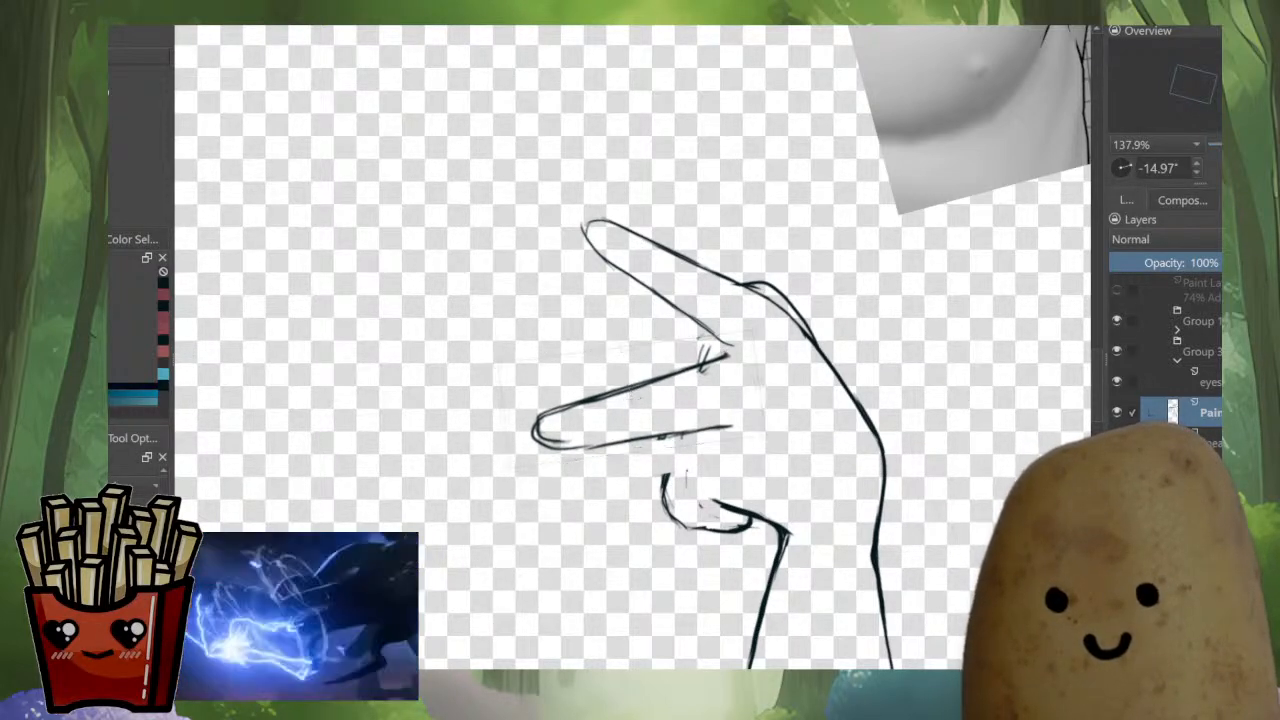
left_click_drag(800, 372, 802, 402)
Scale the lower finger slightly narrower and shorter, and nudge it to align with the upper finger's base.
key("ctrl+t")
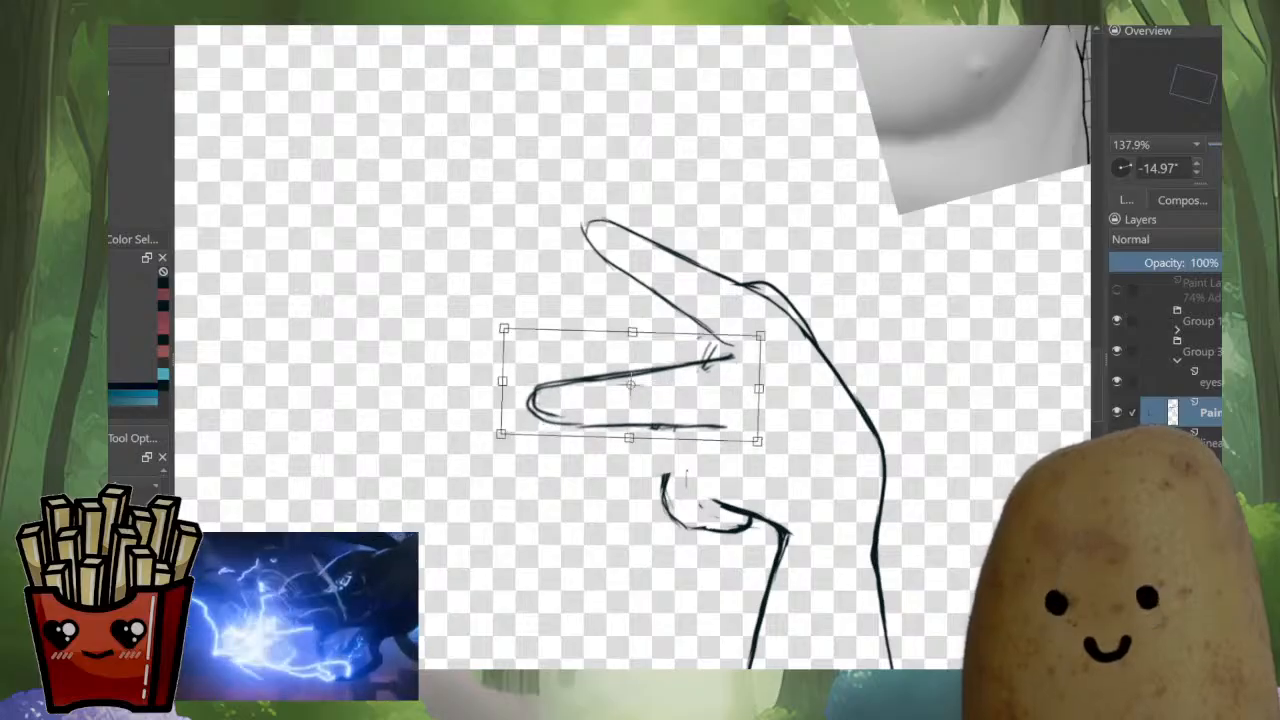
left_click_drag(632, 331, 632, 342)
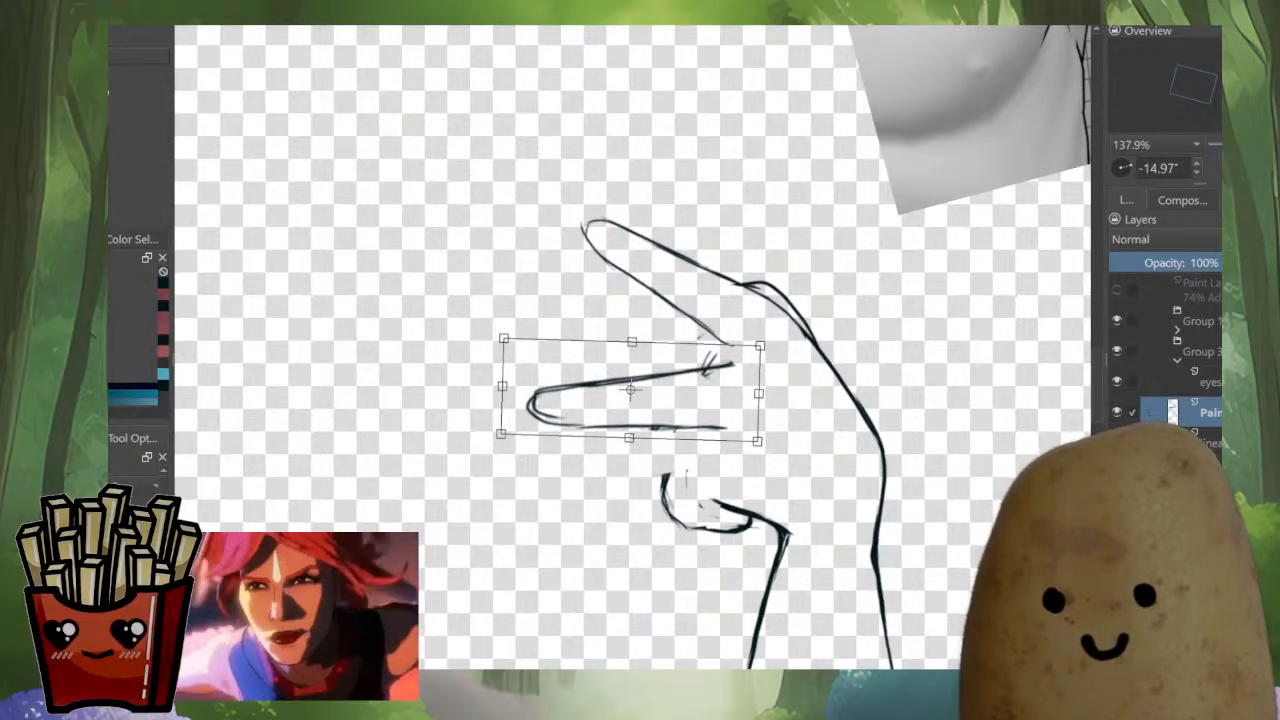
left_click_drag(503, 386, 514, 386)
left_click_drag(630, 400, 629, 396)
left_click_drag(511, 382, 515, 382)
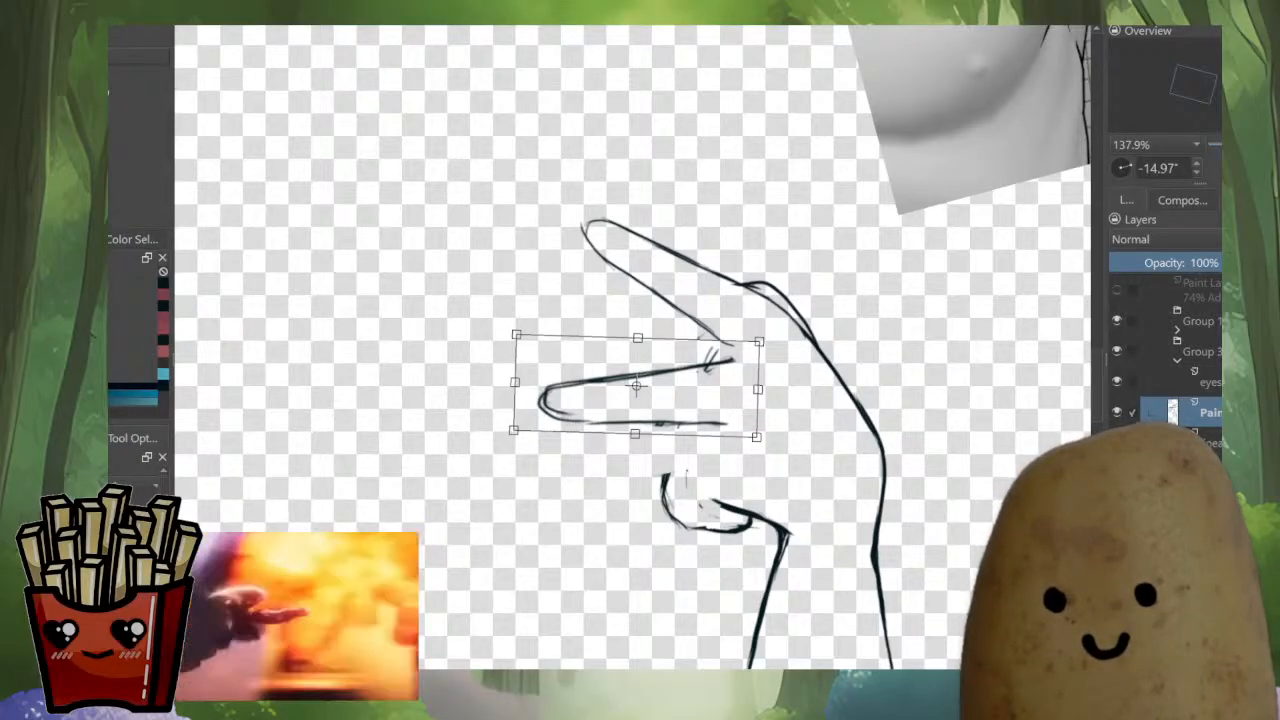
Draw the curled finger's outline from beneath the lower extended finger down to the thumb.
key("b")
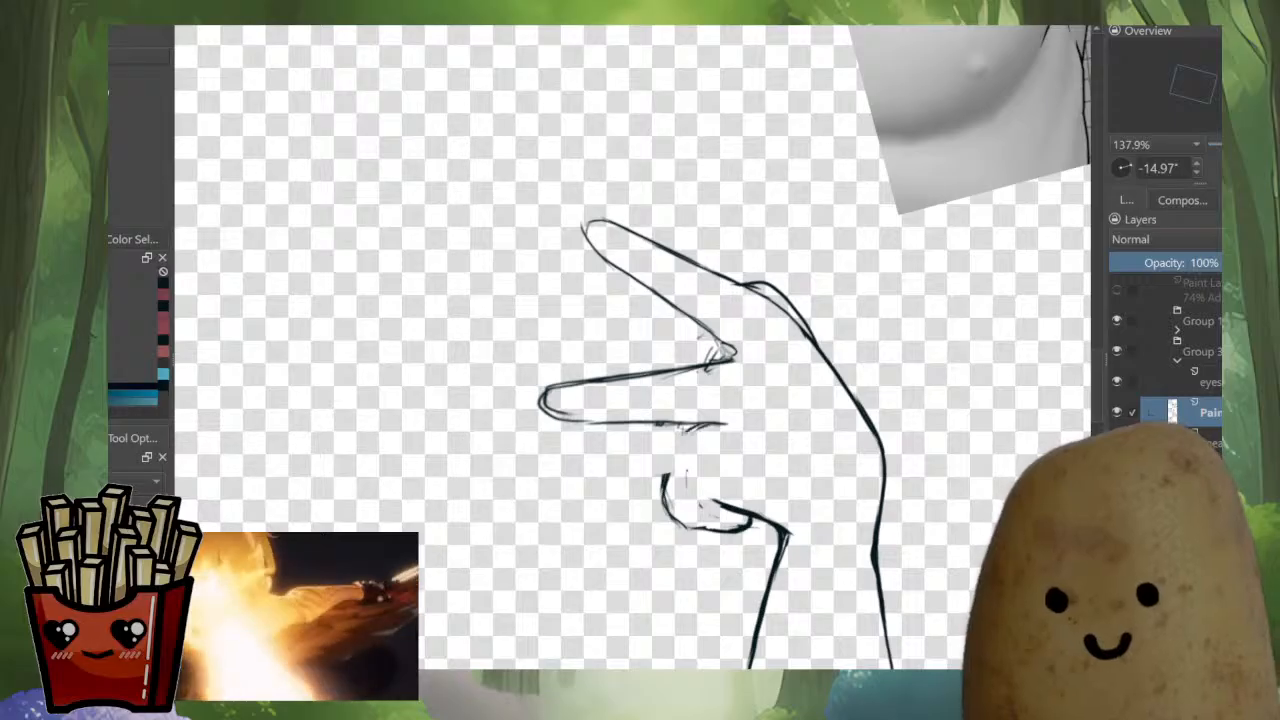
left_click_drag(697, 424, 680, 462)
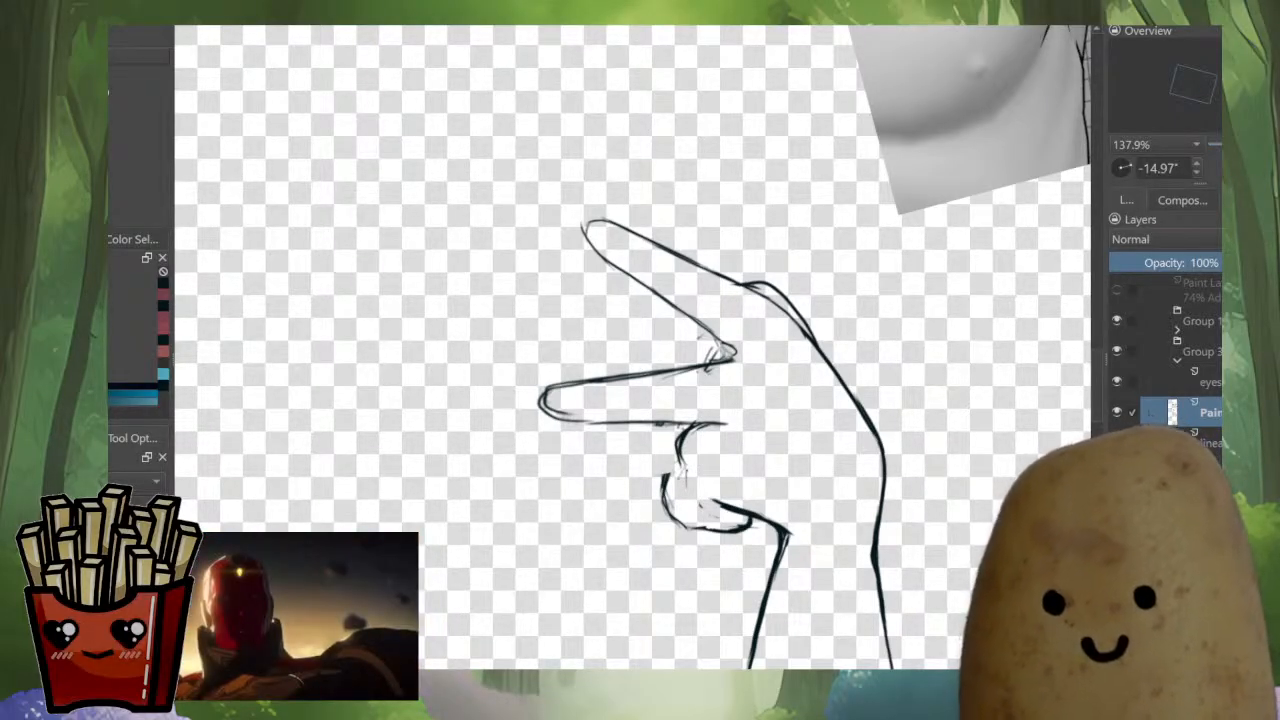
left_click_drag(680, 490, 745, 518)
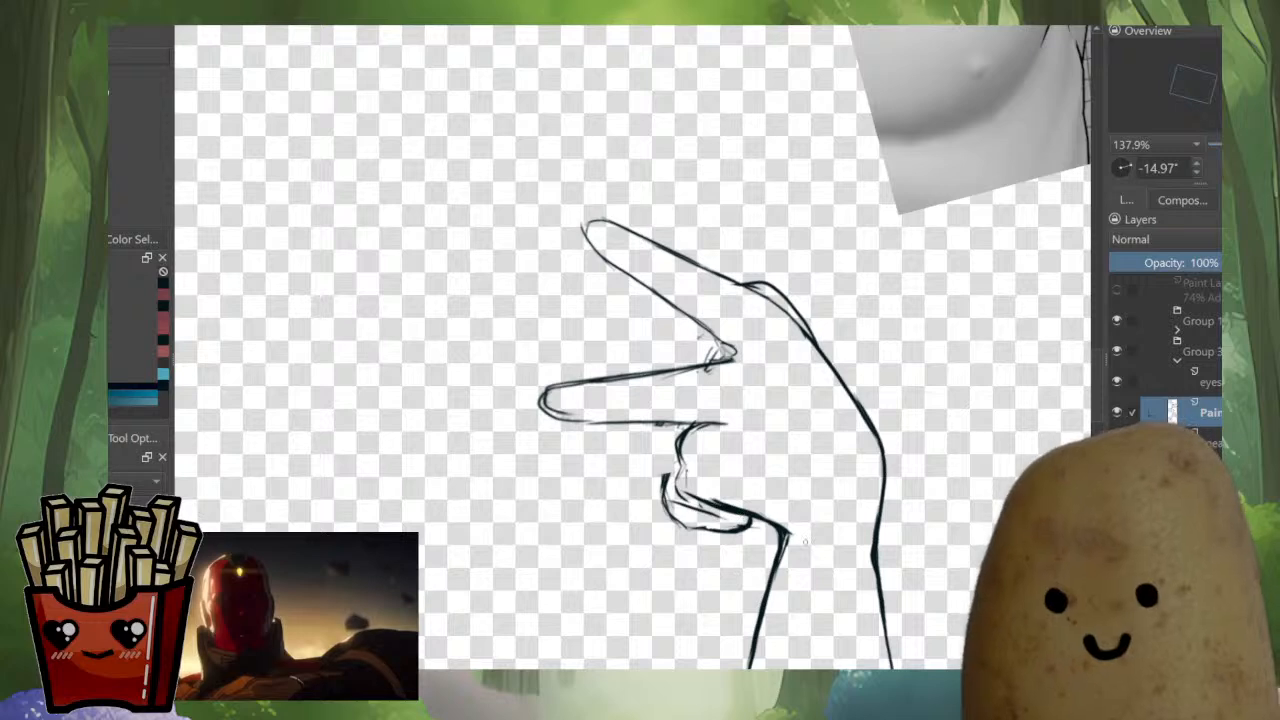
Mirror and rotate the canvas, and retouch the lines where the lower extended finger meets the curled finger.
key("Tab")
key("Tab")
key("m")
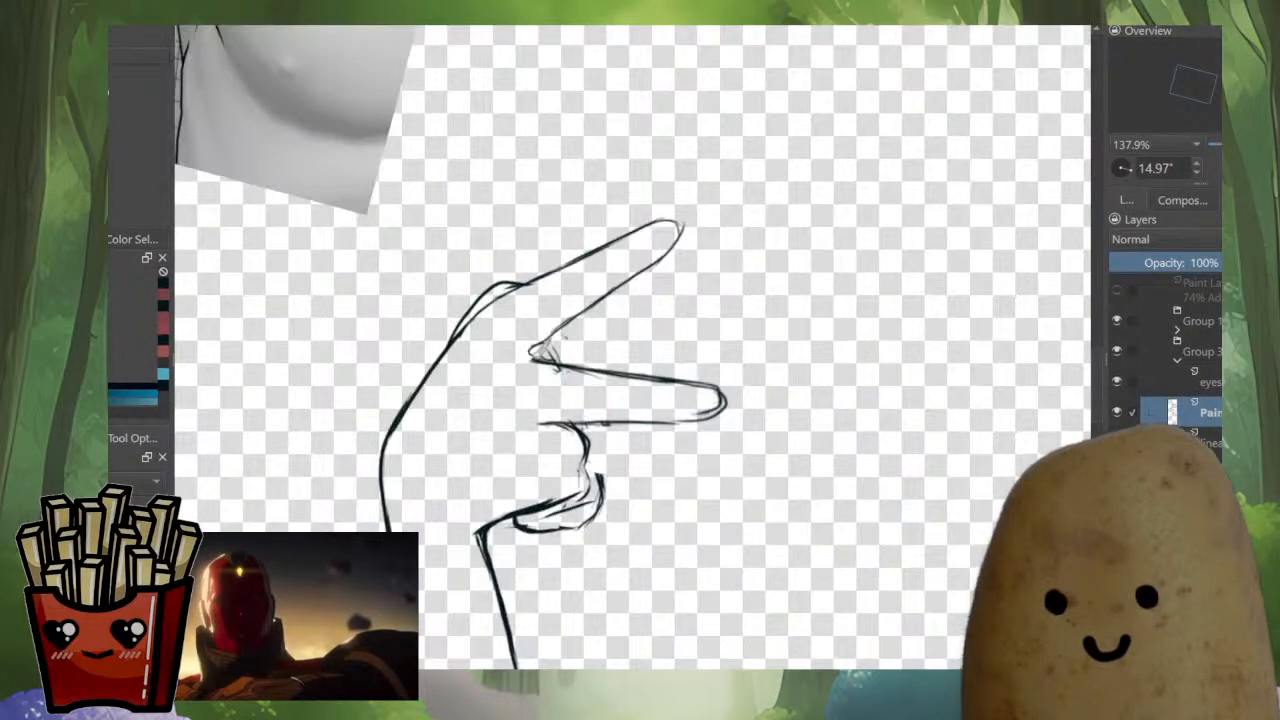
left_click_drag(610, 326, 712, 248)
key("ctrl+z")
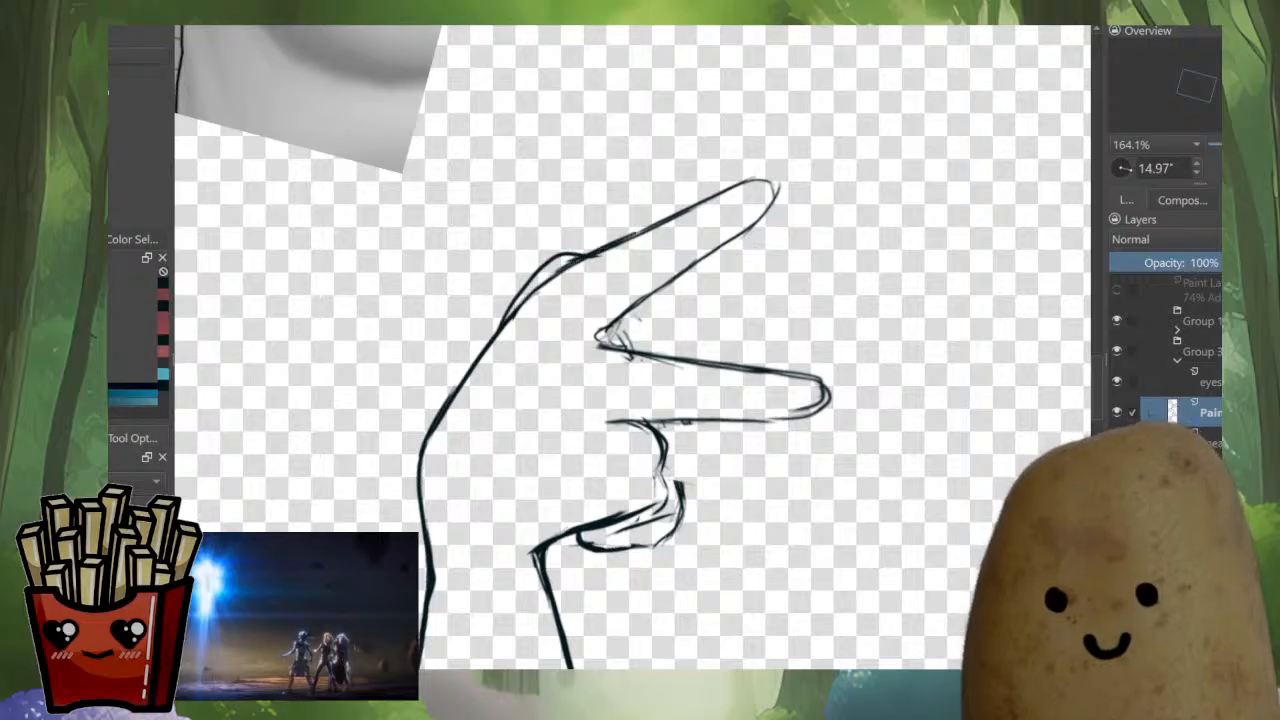
mouse_move(584, 257)
left_mouse_down()
mouse_move(740, 187)
mouse_move(777, 194)
mouse_move(598, 338)
mouse_move(708, 366)
left_mouse_up()
left_click_drag(712, 368, 713, 336)
mouse_move(636, 352)
left_mouse_down()
mouse_move(830, 310)
mouse_move(822, 342)
mouse_move(660, 413)
mouse_move(695, 434)
mouse_move(700, 456)
left_mouse_up()
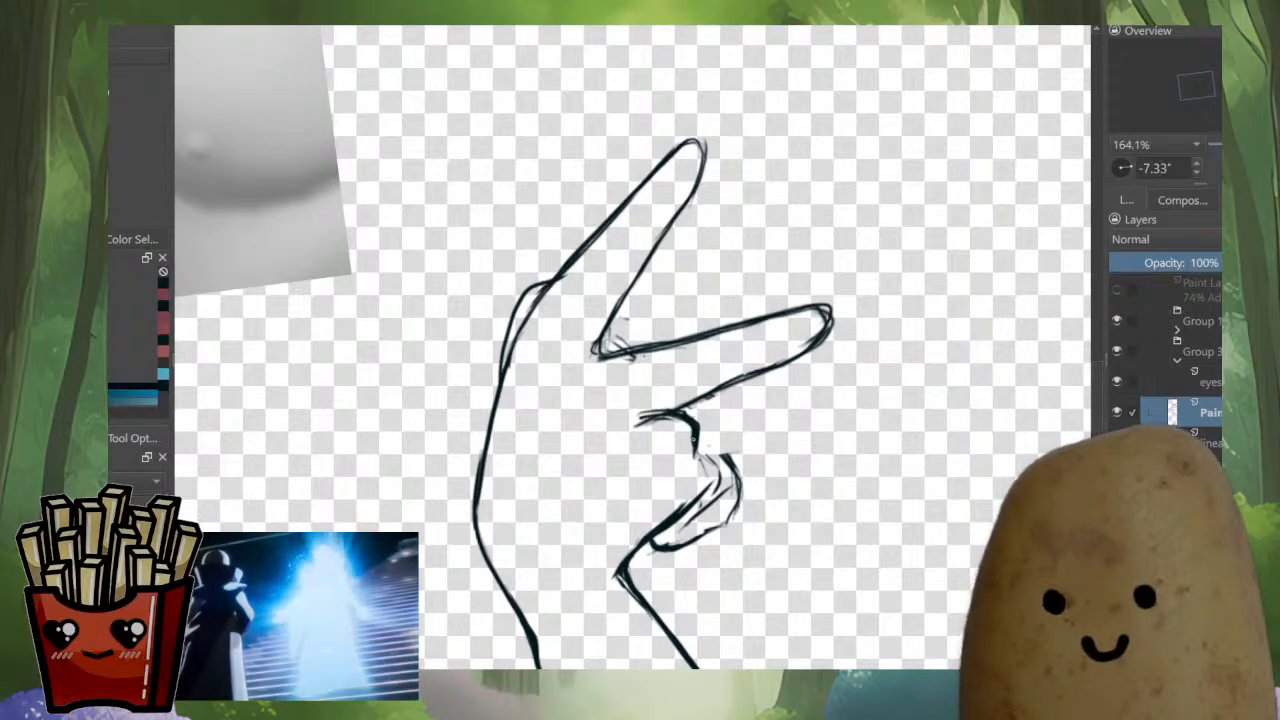
Join the curled finger's outline to the thumb and clean up the thumb's outer edge, checking it in the mirrored view.
mouse_move(680, 408)
left_mouse_down()
mouse_move(697, 454)
mouse_move(732, 463)
mouse_move(692, 512)
left_mouse_up()
left_click_drag(725, 461, 733, 473)
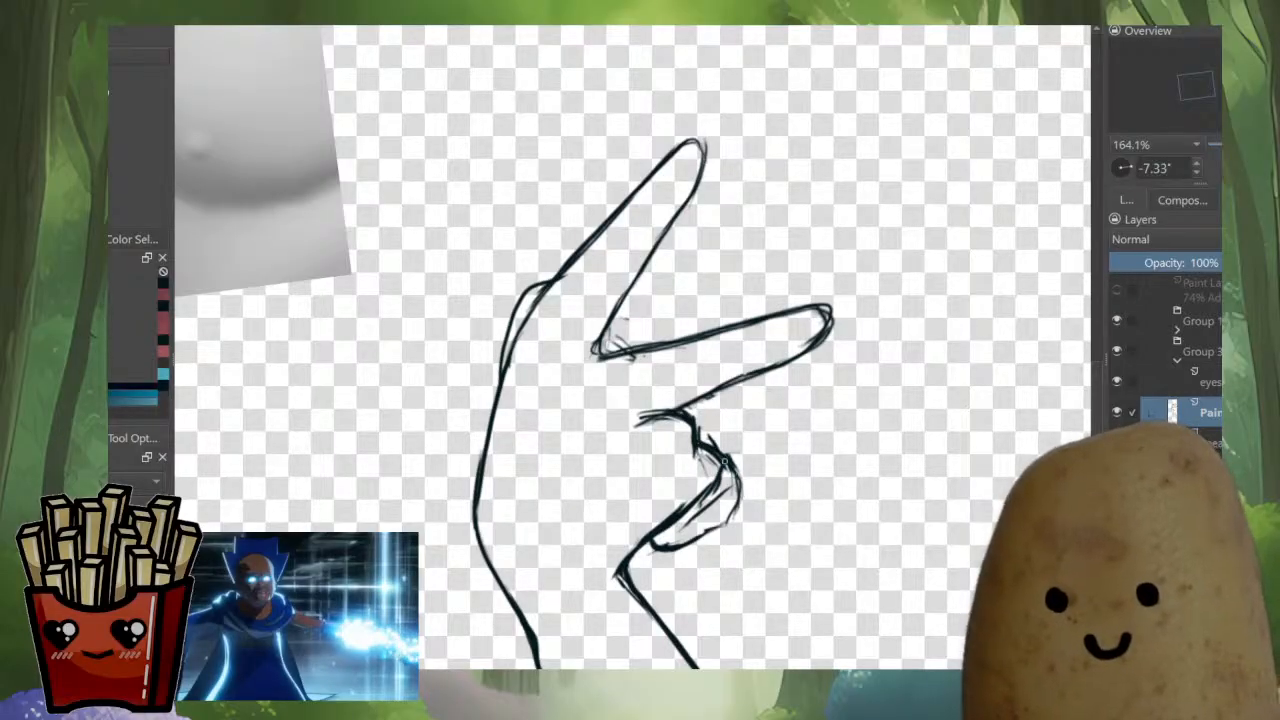
key("m")
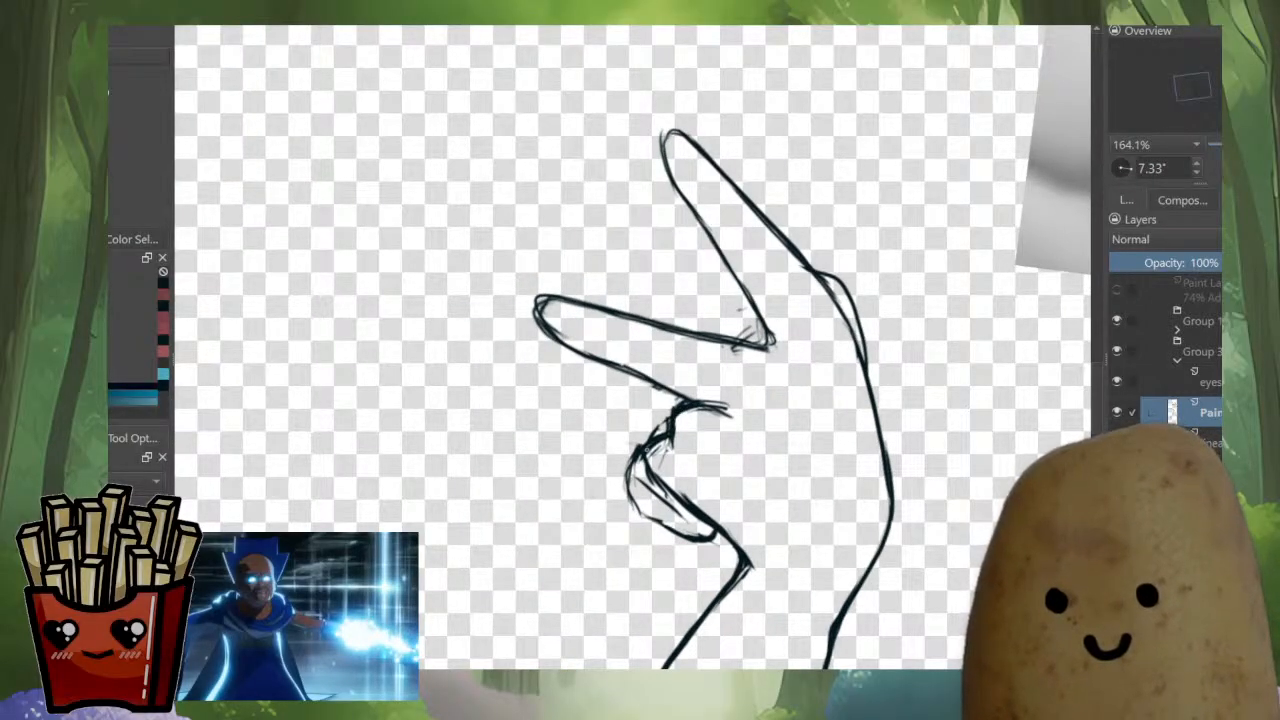
mouse_move(660, 442)
left_mouse_down()
mouse_move(640, 470)
mouse_move(640, 510)
left_mouse_up()
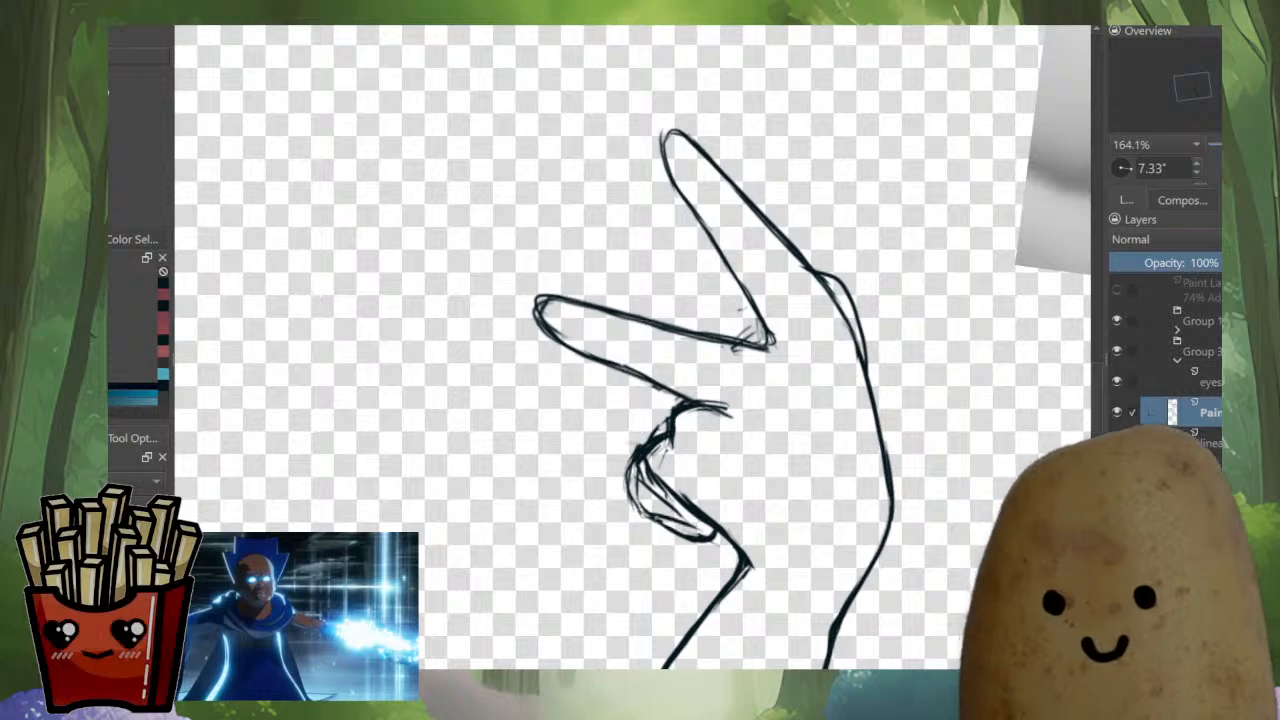
key("ctrl+z")
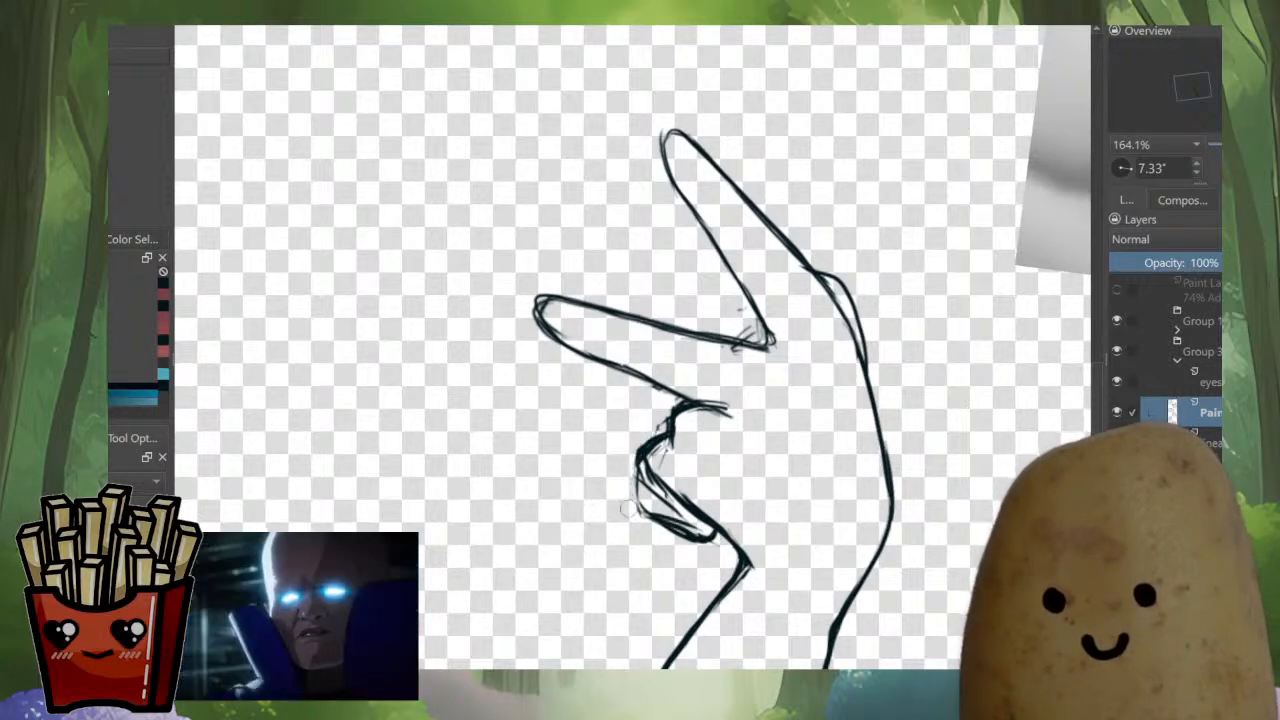
Bring the rest of the illustration back into view around the hand line art.
scroll(759, 435, "down", 5)
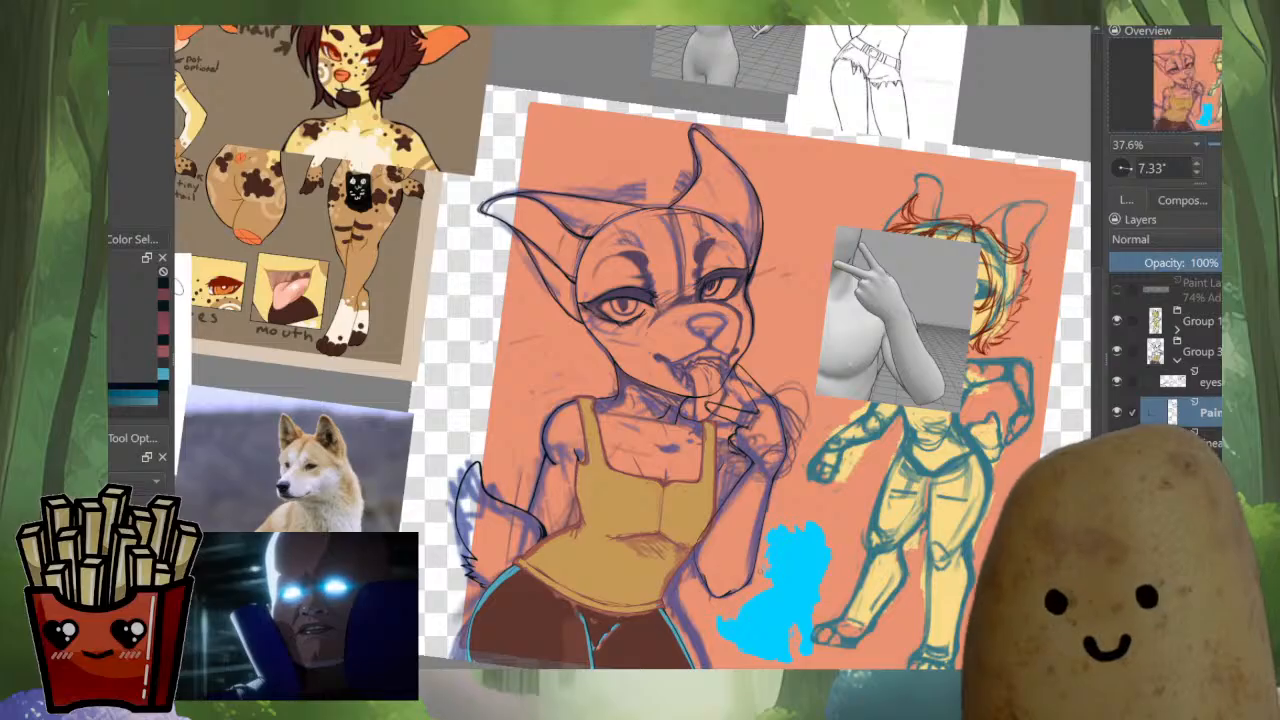
key("i")
key("i")
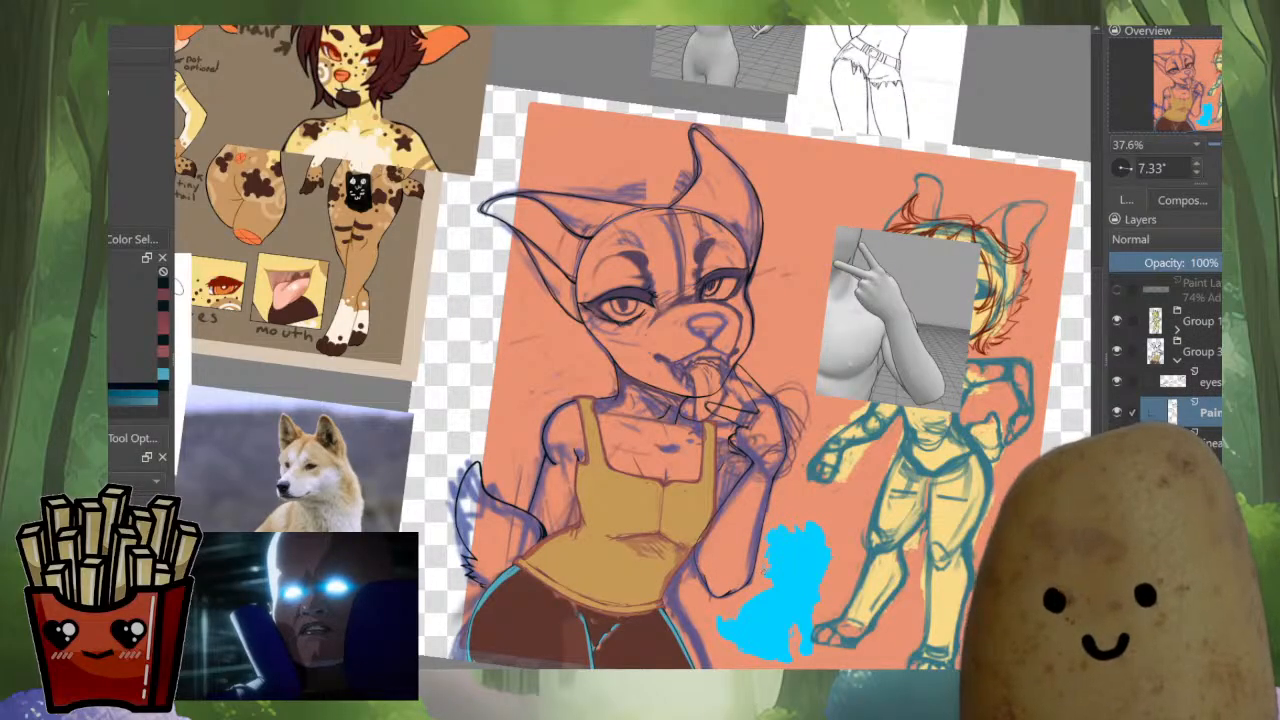
scroll(778, 452, "up", 4)
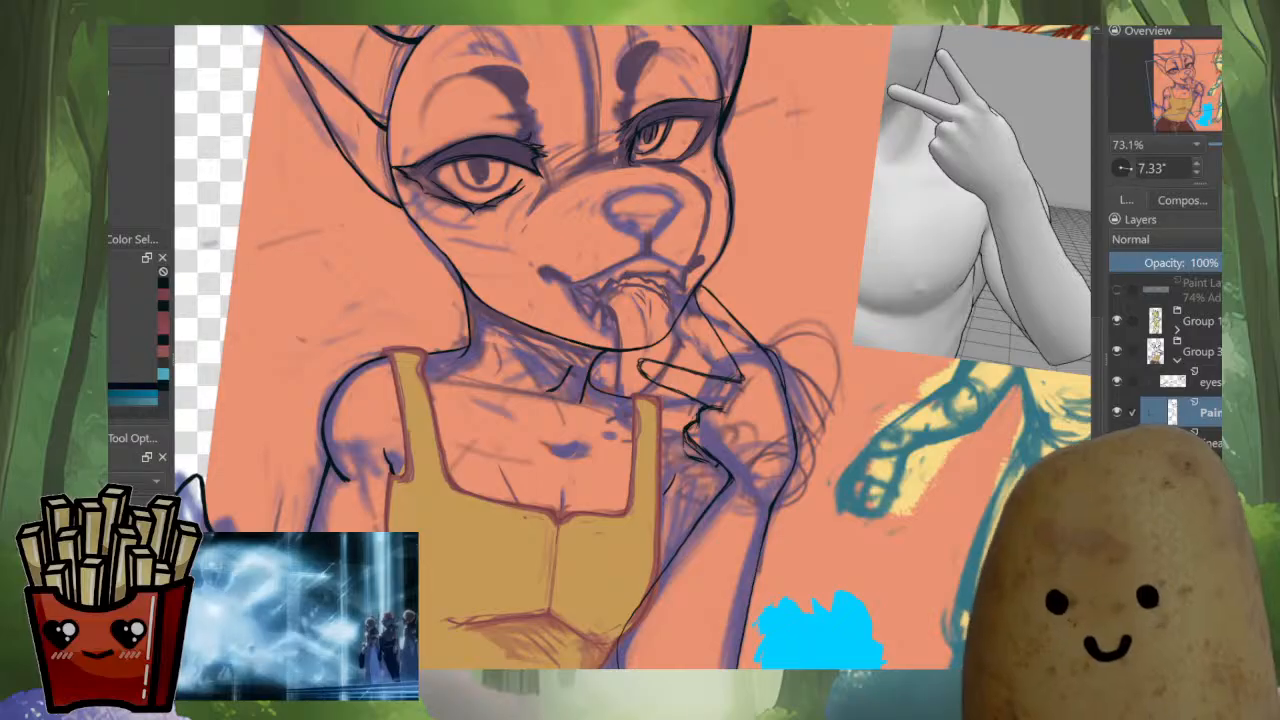
Select the two extended fingers and distort them with a transform, pulling in the corners nearest the face.
scroll(775, 390, "up", 1)
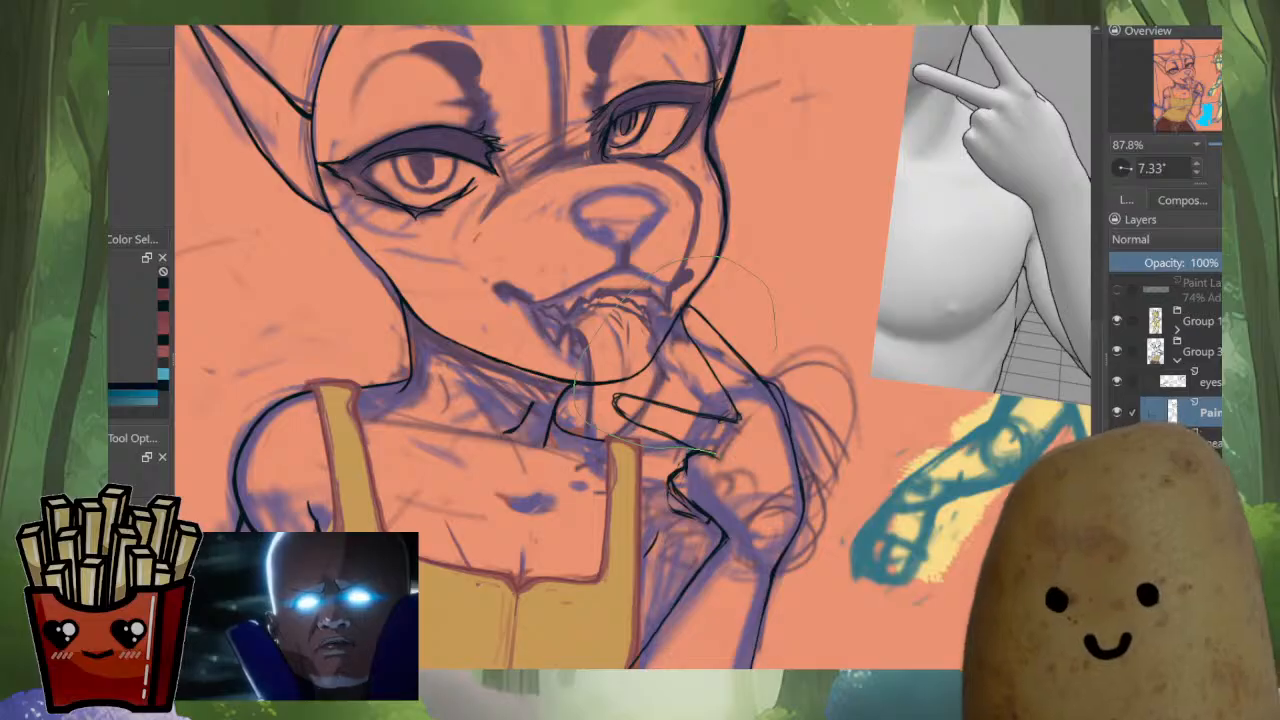
key("ctrl+t")
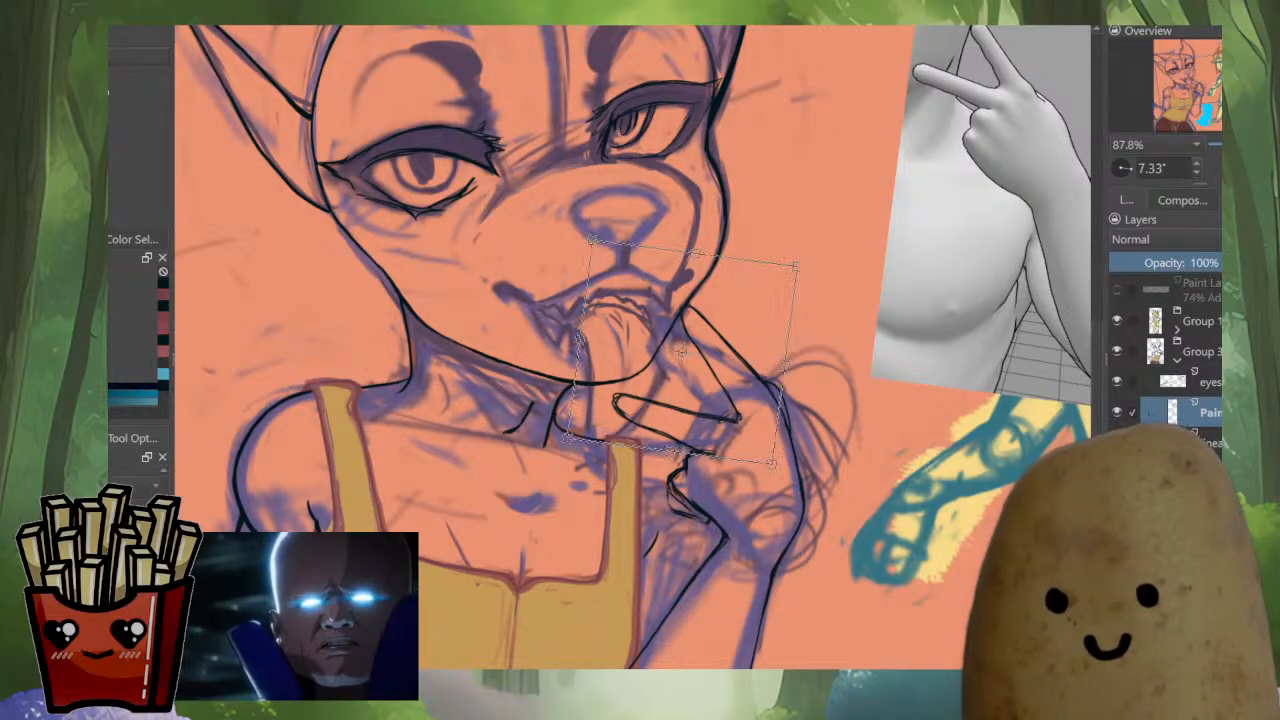
left_click_drag(565, 440, 583, 420)
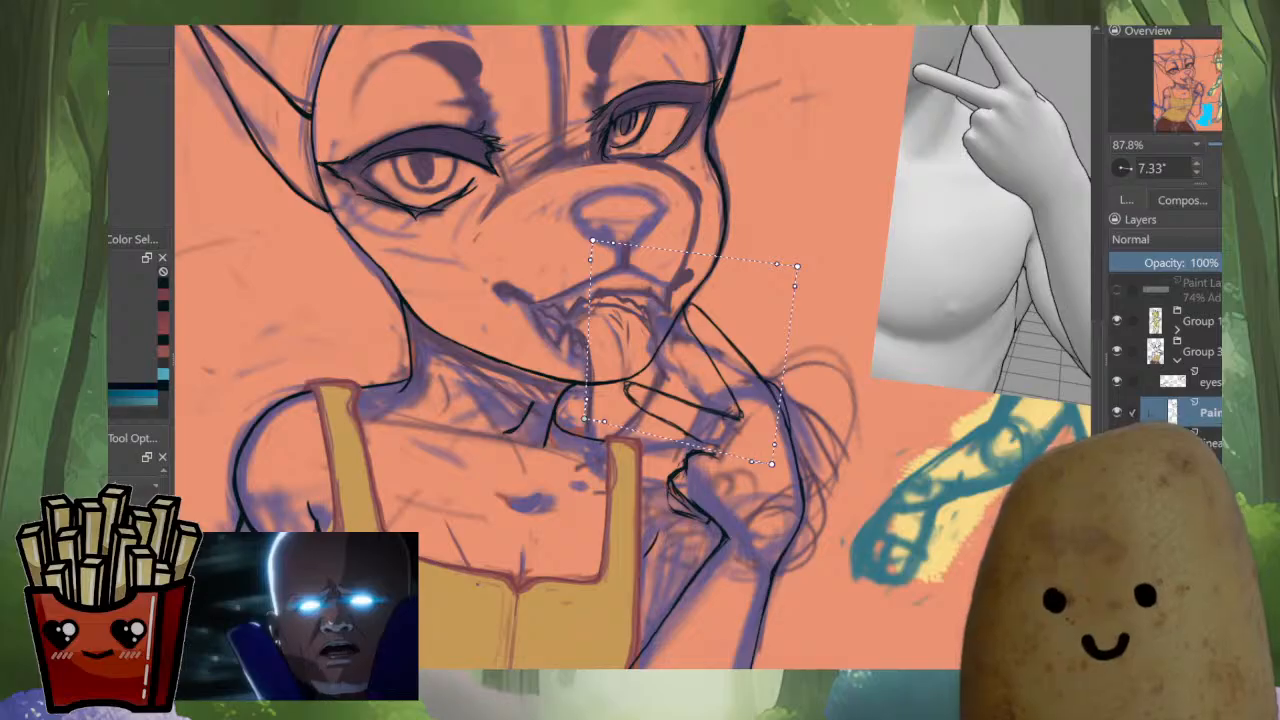
mouse_move(797, 266)
left_mouse_down()
mouse_move(789, 273)
mouse_move(816, 281)
left_mouse_up()
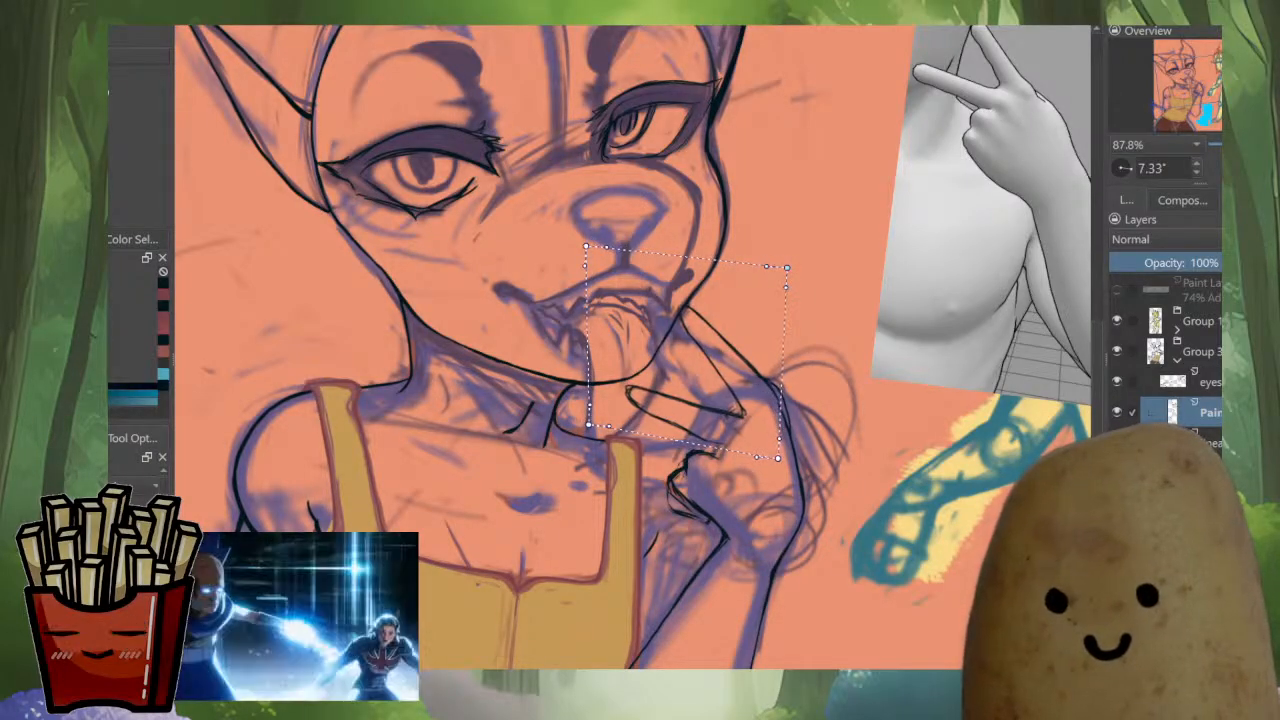
left_click_drag(586, 246, 598, 257)
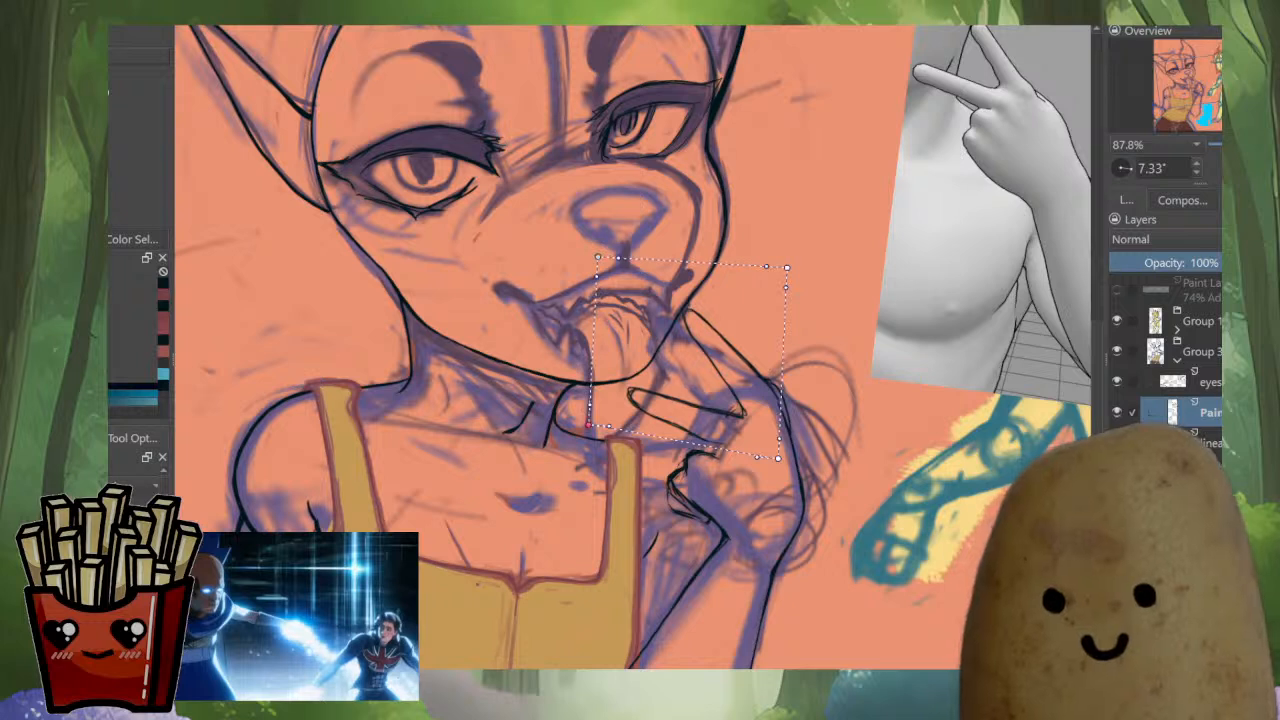
left_click_drag(589, 425, 602, 420)
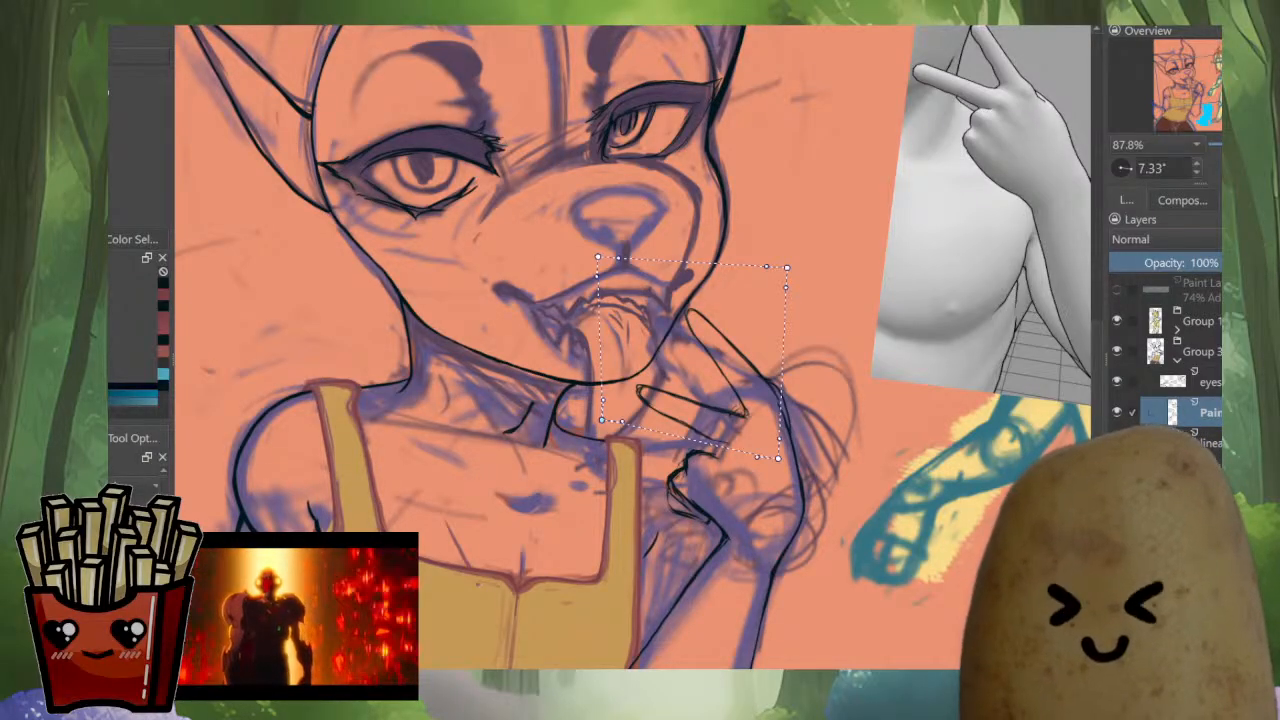
Refine the distortion of the extended fingers by adjusting their fingertip and knuckle corners to fit the sketch.
scroll(731, 394, "up", 2)
left_click_drag(801, 234, 795, 258)
scroll(777, 352, "down", 2)
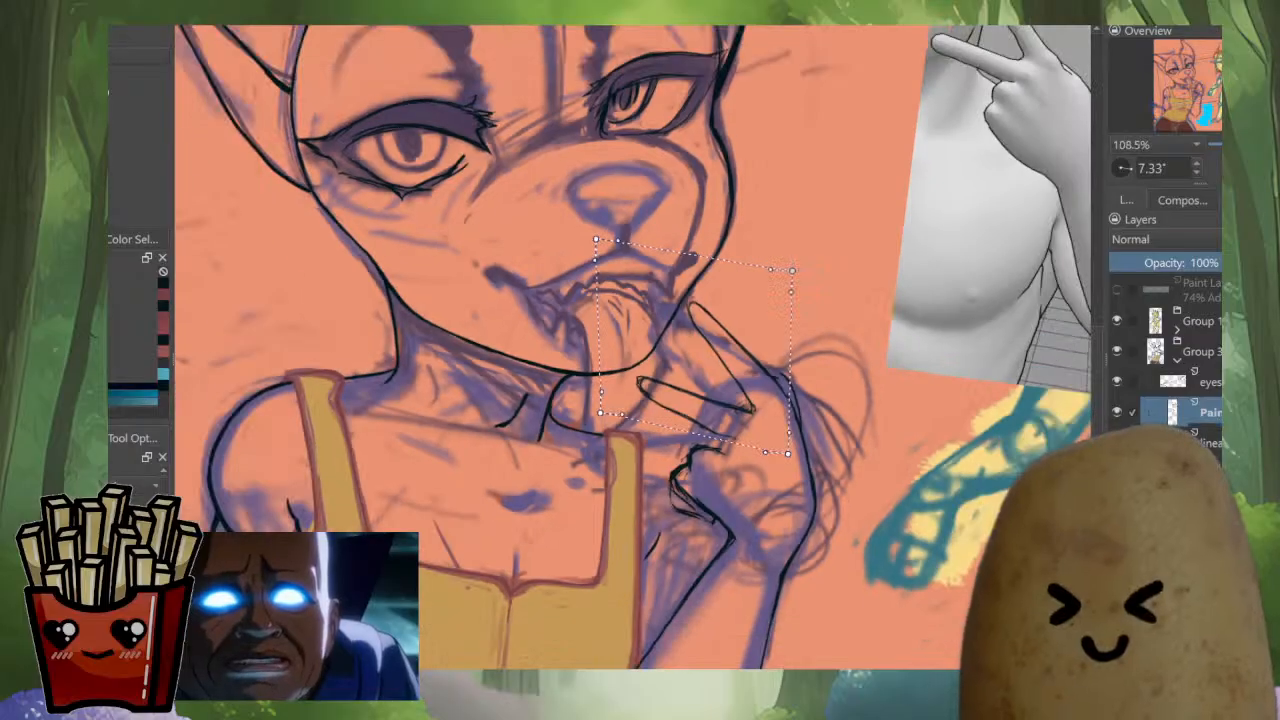
left_click_drag(777, 340, 702, 420)
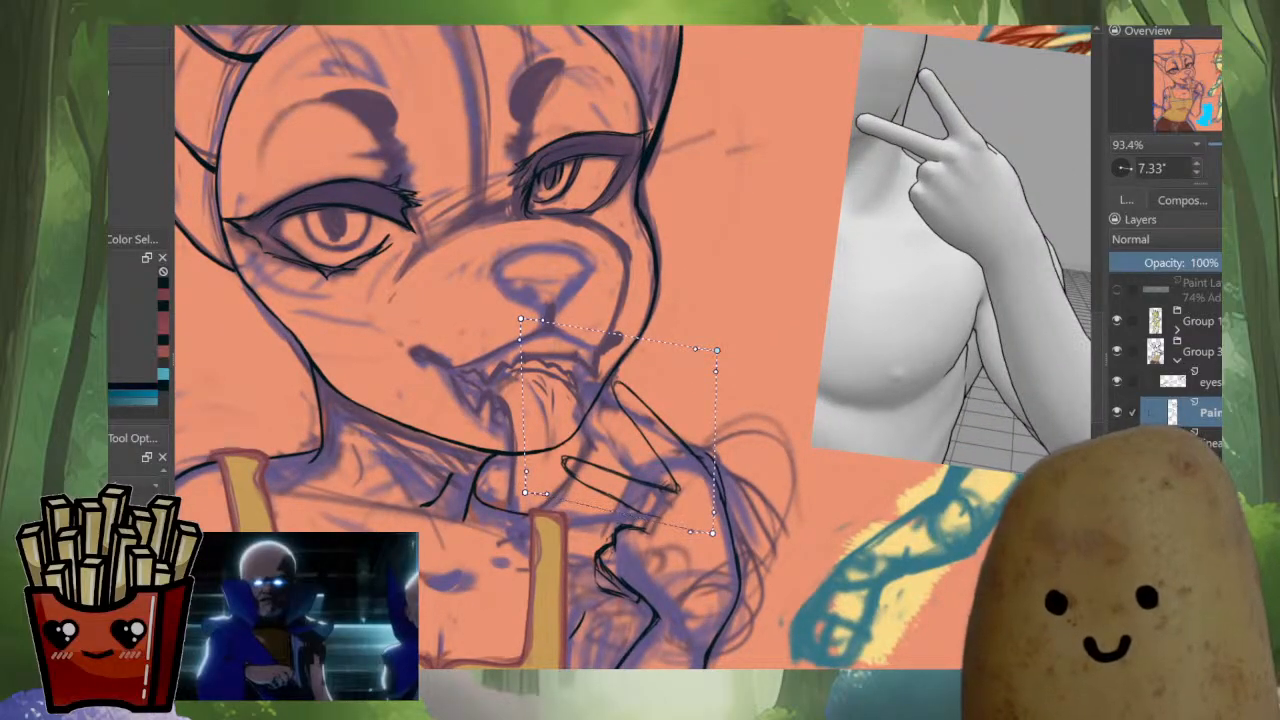
scroll(652, 486, "up", 2)
left_click_drag(731, 319, 734, 321)
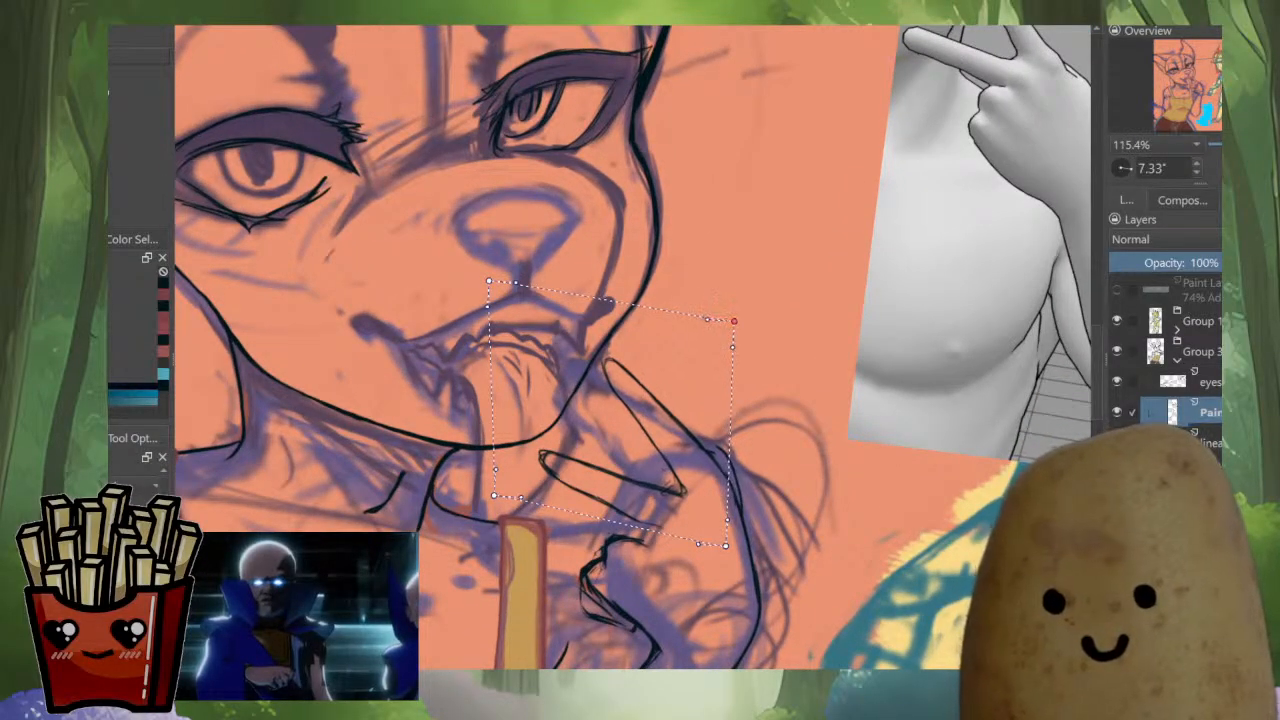
left_click_drag(488, 281, 510, 286)
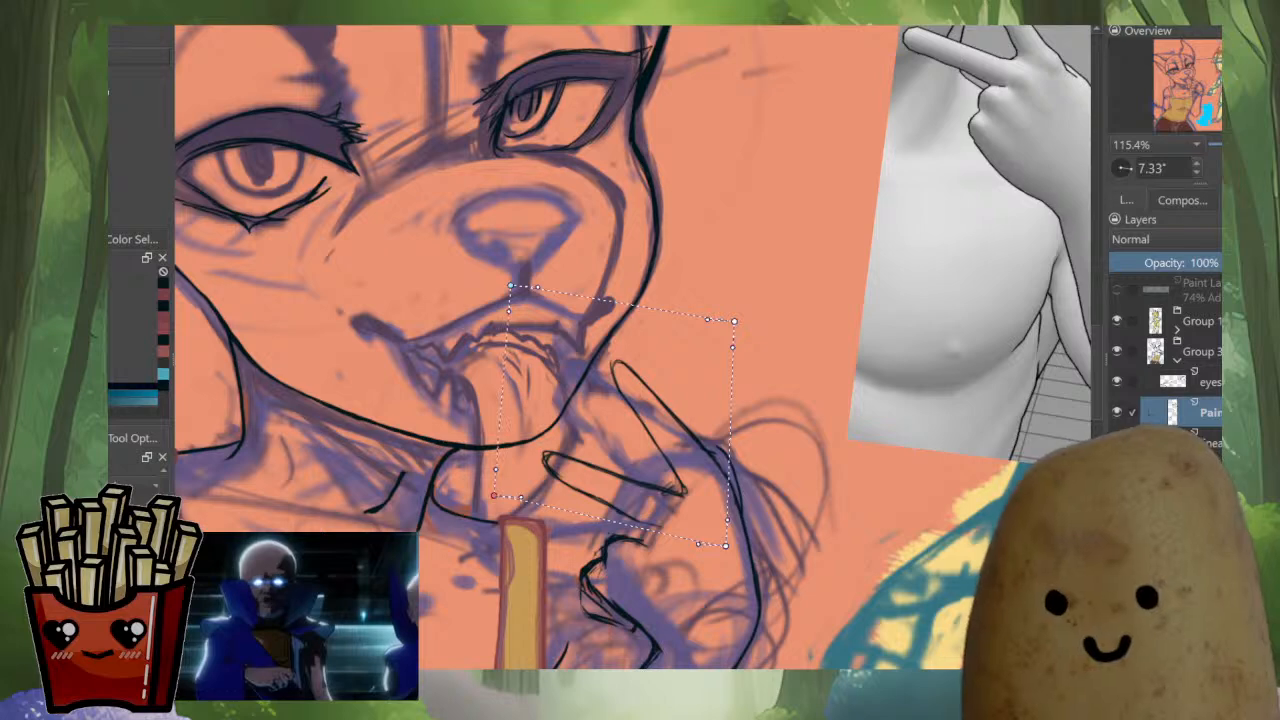
left_click_drag(493, 495, 485, 476)
left_click_drag(734, 321, 747, 338)
scroll(736, 359, "down", 3)
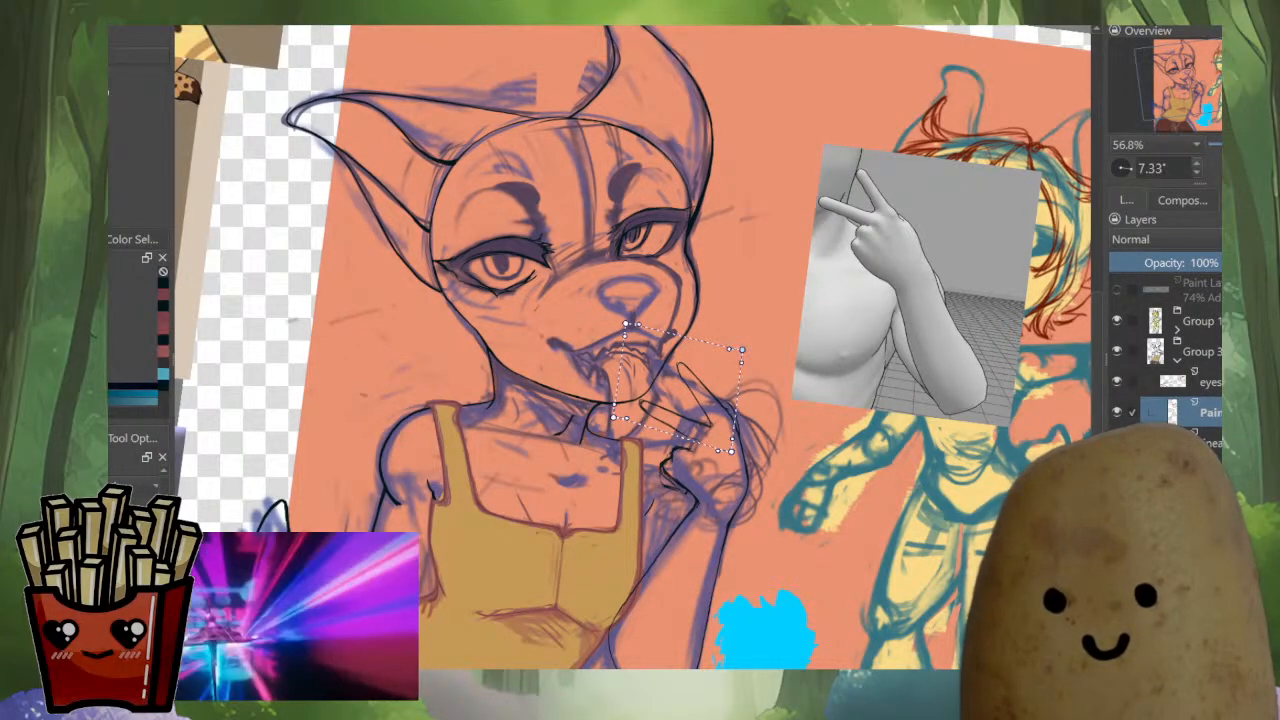
Fine-tune the lower corner of the finger transform, shift the fingers slightly toward the face, and apply it.
scroll(734, 431, "up", 4)
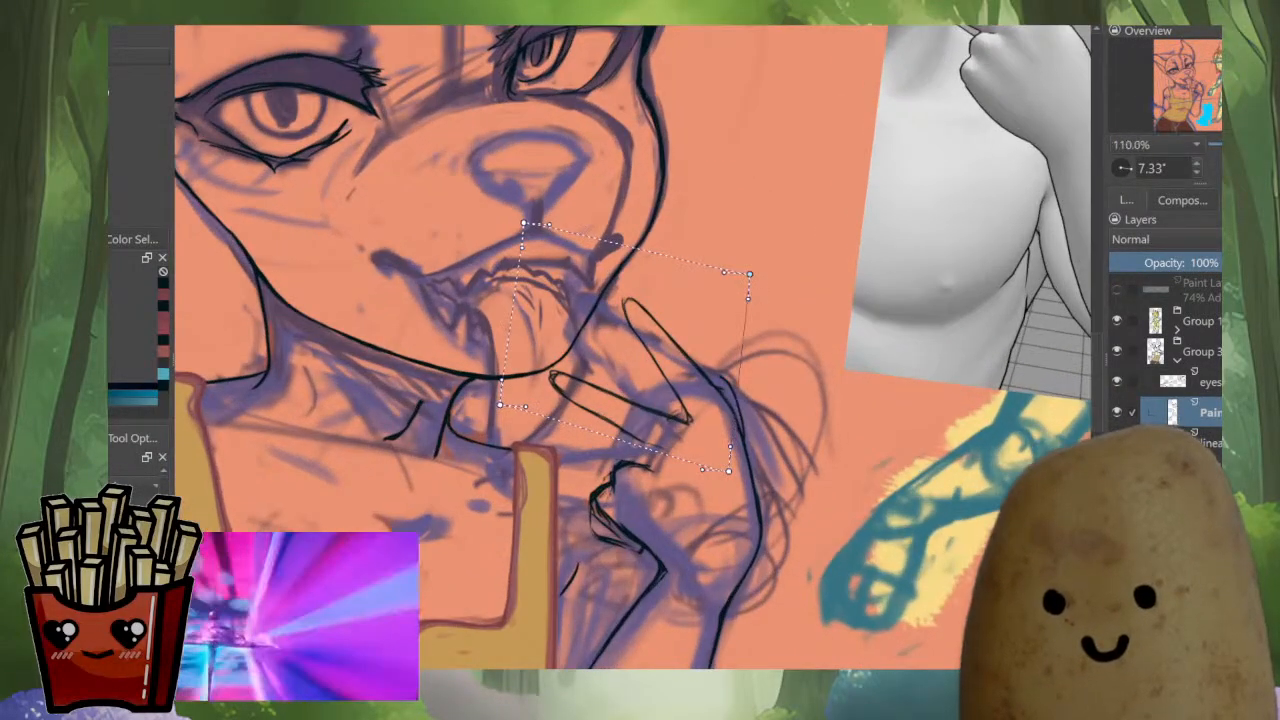
left_click_drag(729, 471, 725, 469)
left_click_drag(640, 380, 633, 373)
left_click_drag(720, 464, 723, 462)
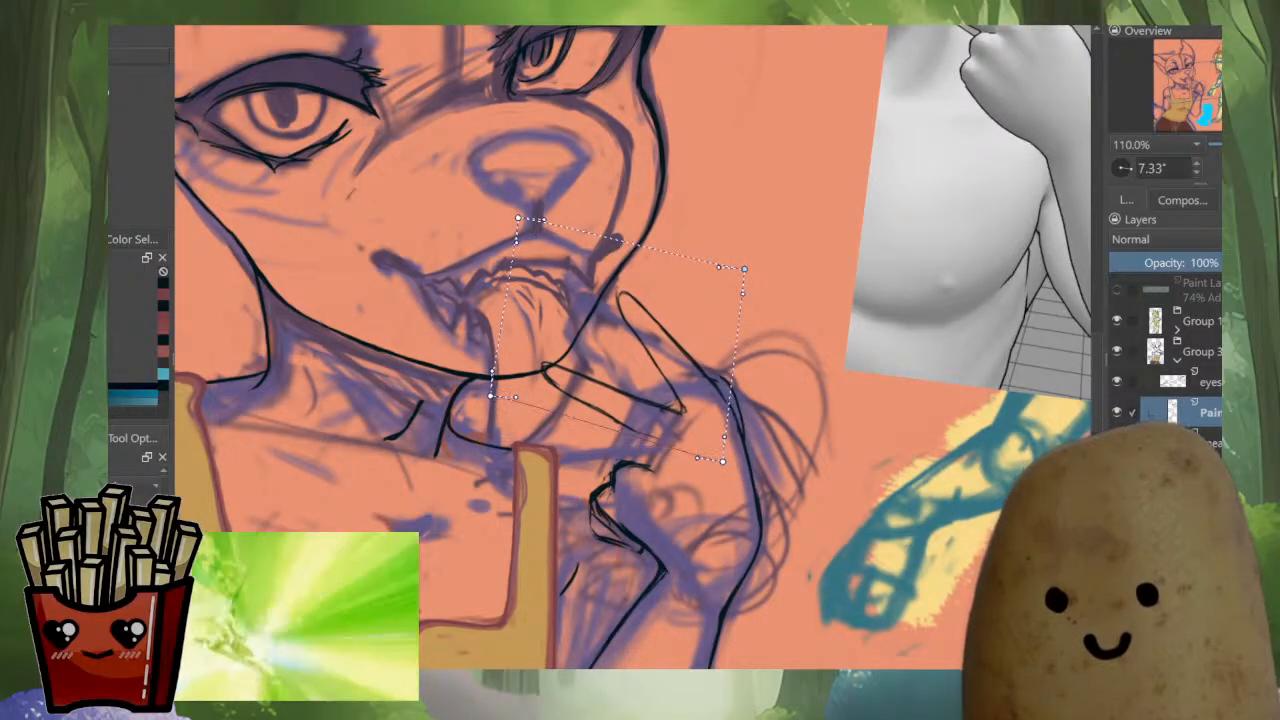
key("Return")
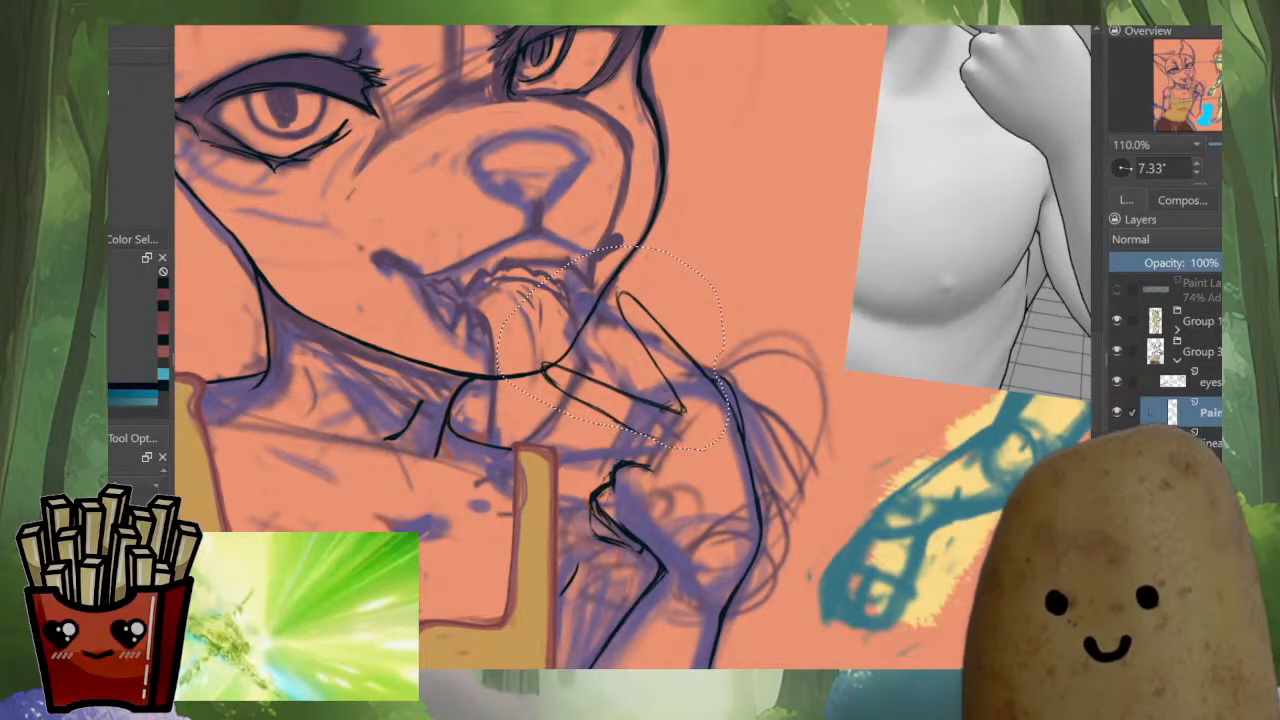
Clear the selection and thicken the back-of-hand line up to the knuckle, flipping the canvas to check and retouch the finger joints.
key("m")
scroll(462, 483, "up", 3)
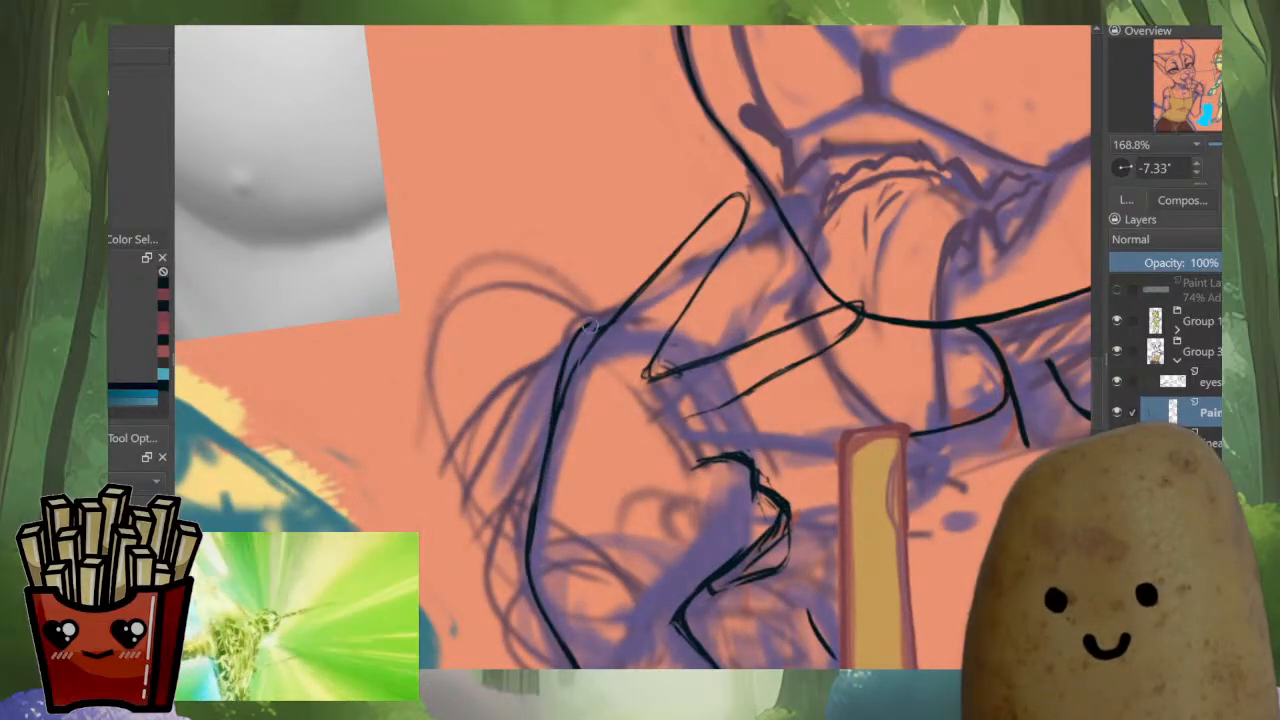
left_click_drag(542, 463, 590, 325)
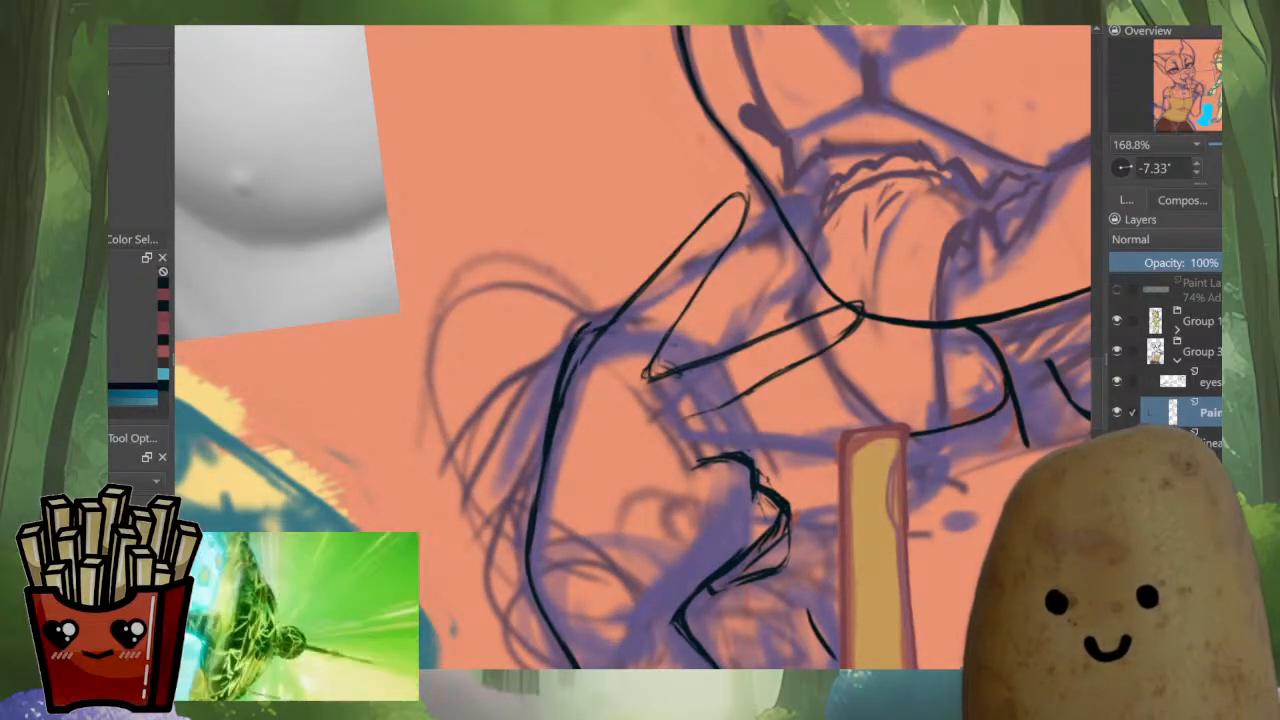
key("m")
left_click_drag(686, 336, 591, 373)
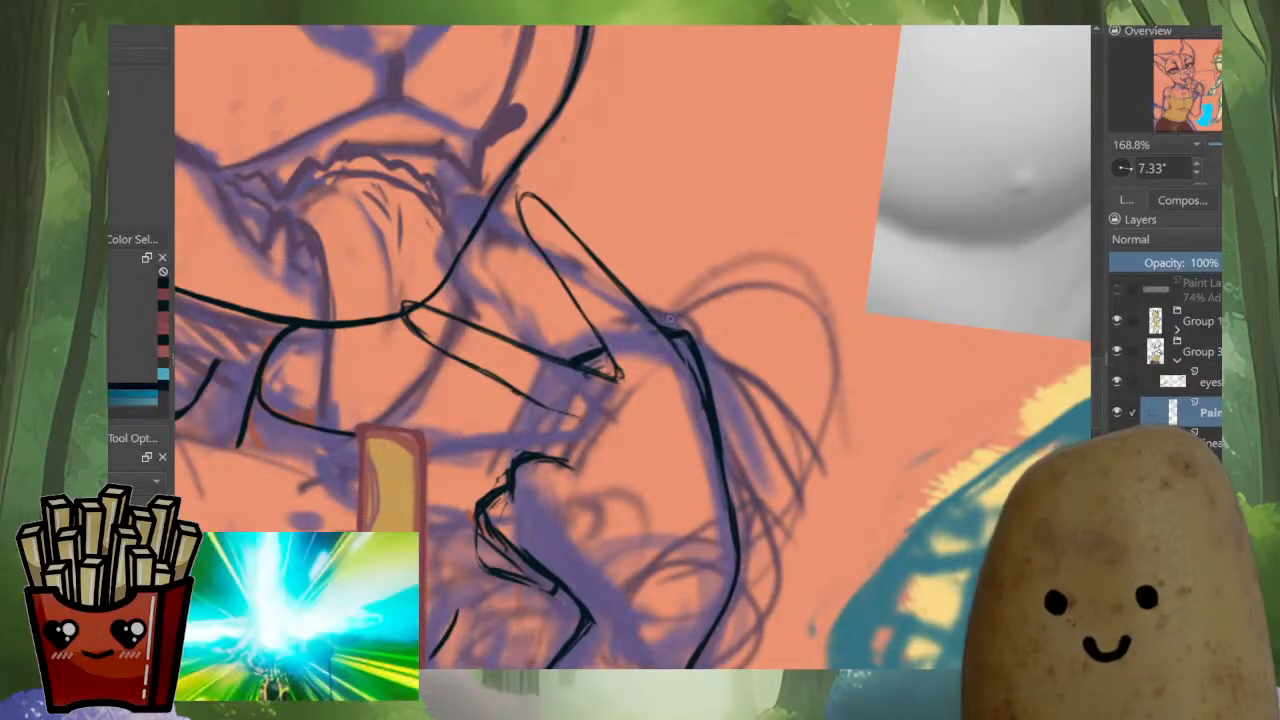
Ink the curled finger's upper joint below the extended fingers and thicken its outline down to the fingertip, cleaning up the edge.
mouse_move(555, 414)
left_mouse_down()
mouse_move(616, 397)
mouse_move(605, 440)
left_mouse_up()
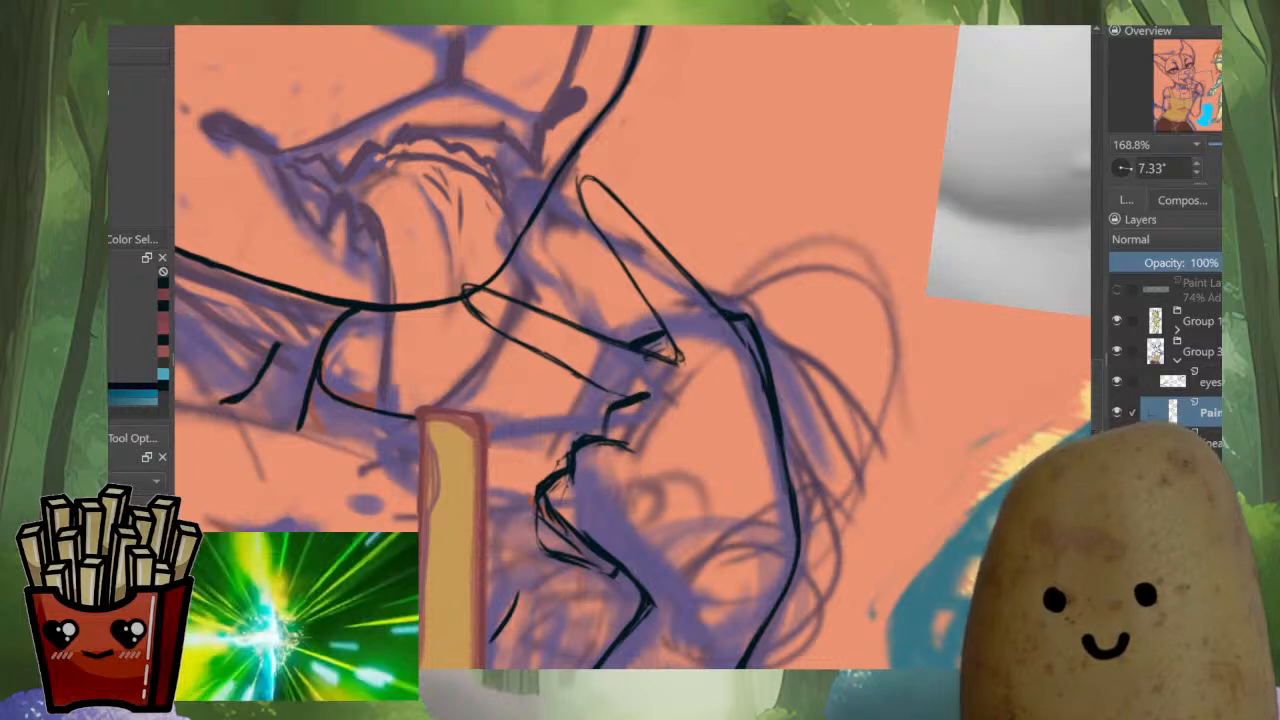
mouse_move(650, 392)
left_mouse_down()
mouse_move(607, 409)
mouse_move(604, 440)
mouse_move(577, 463)
mouse_move(566, 542)
mouse_move(578, 564)
left_mouse_up()
key("e")
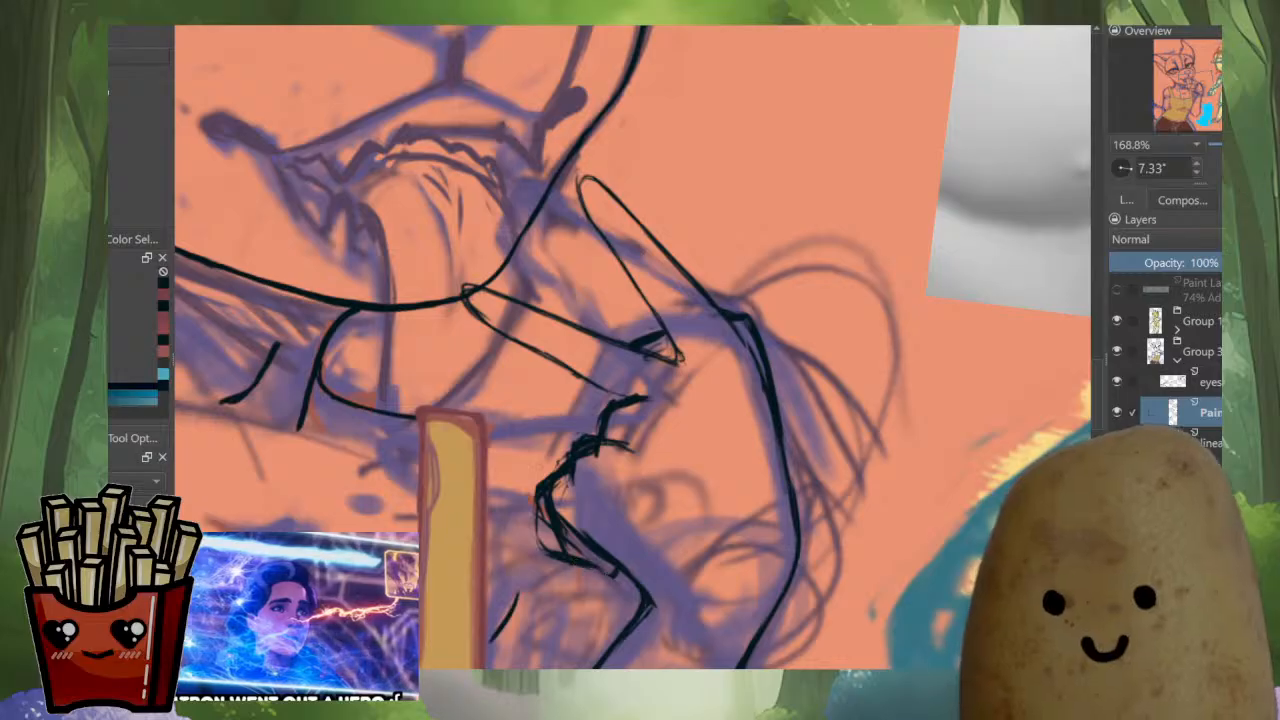
left_click_drag(542, 482, 549, 554)
Reinforce the palm line near the wrist and redraw the curled finger's edge further in, removing its outer bulge.
scroll(691, 451, "down", 4)
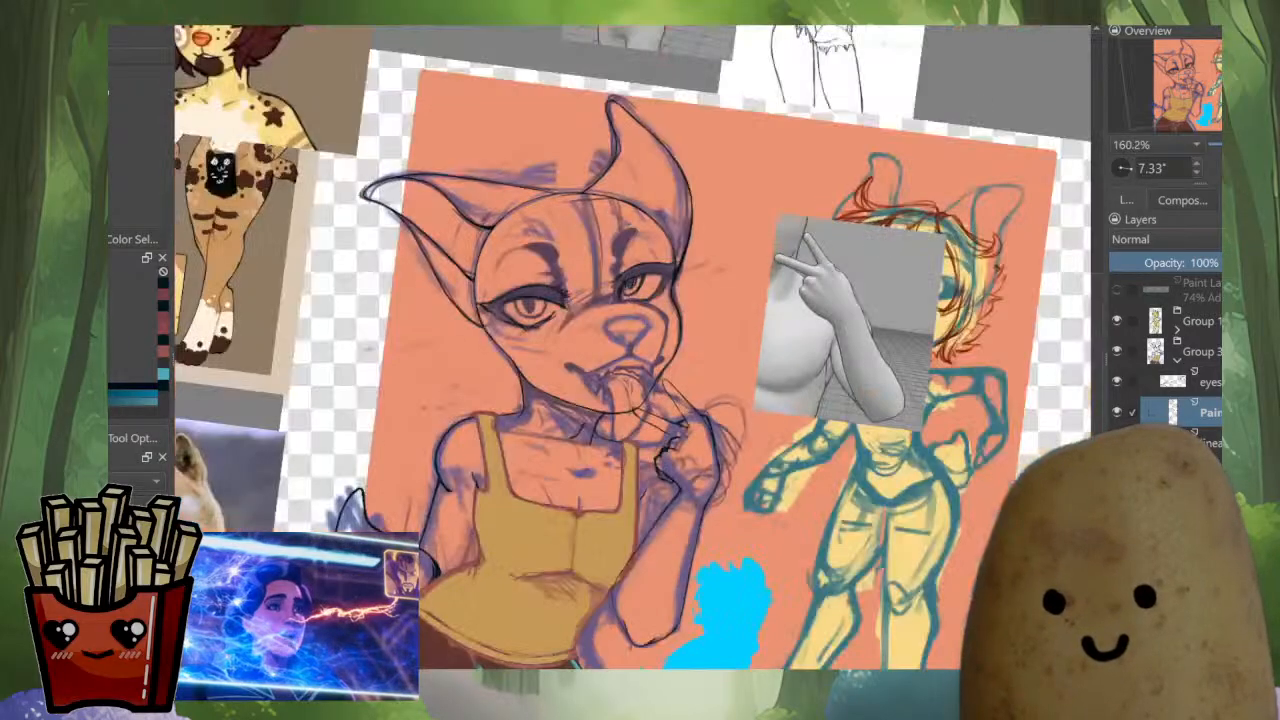
scroll(685, 460, "up", 5)
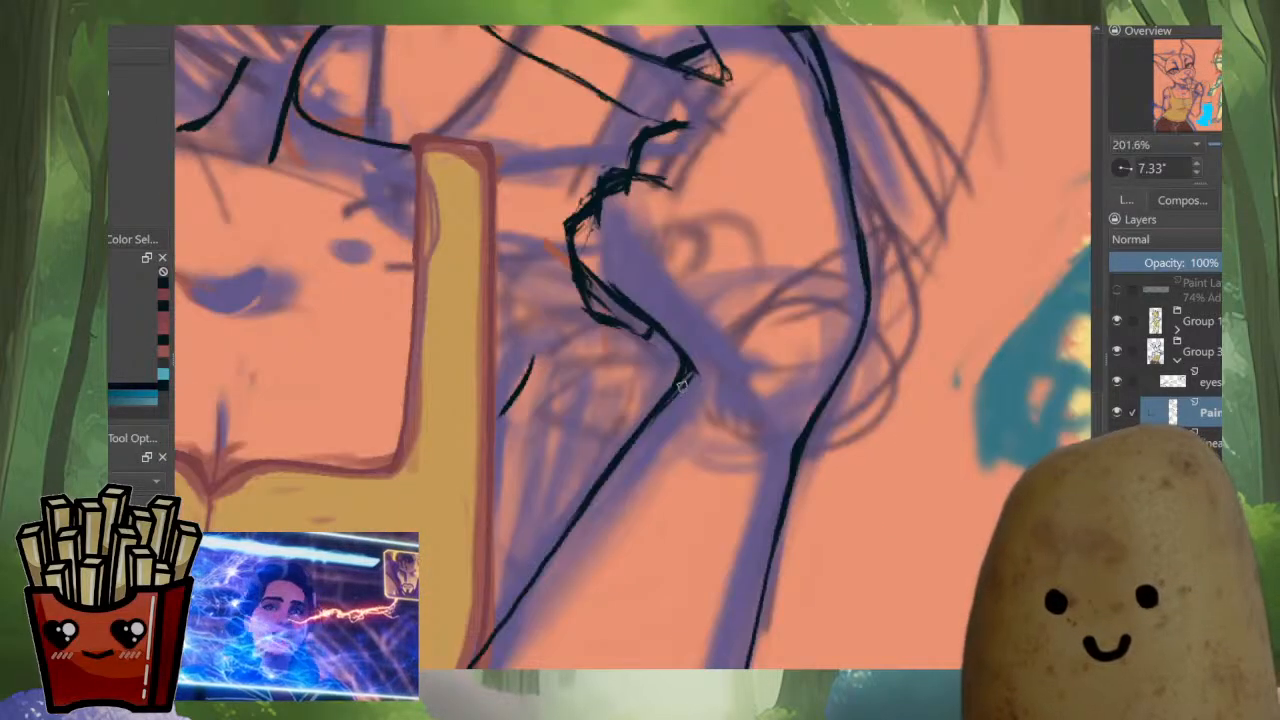
scroll(682, 494, "up", 1)
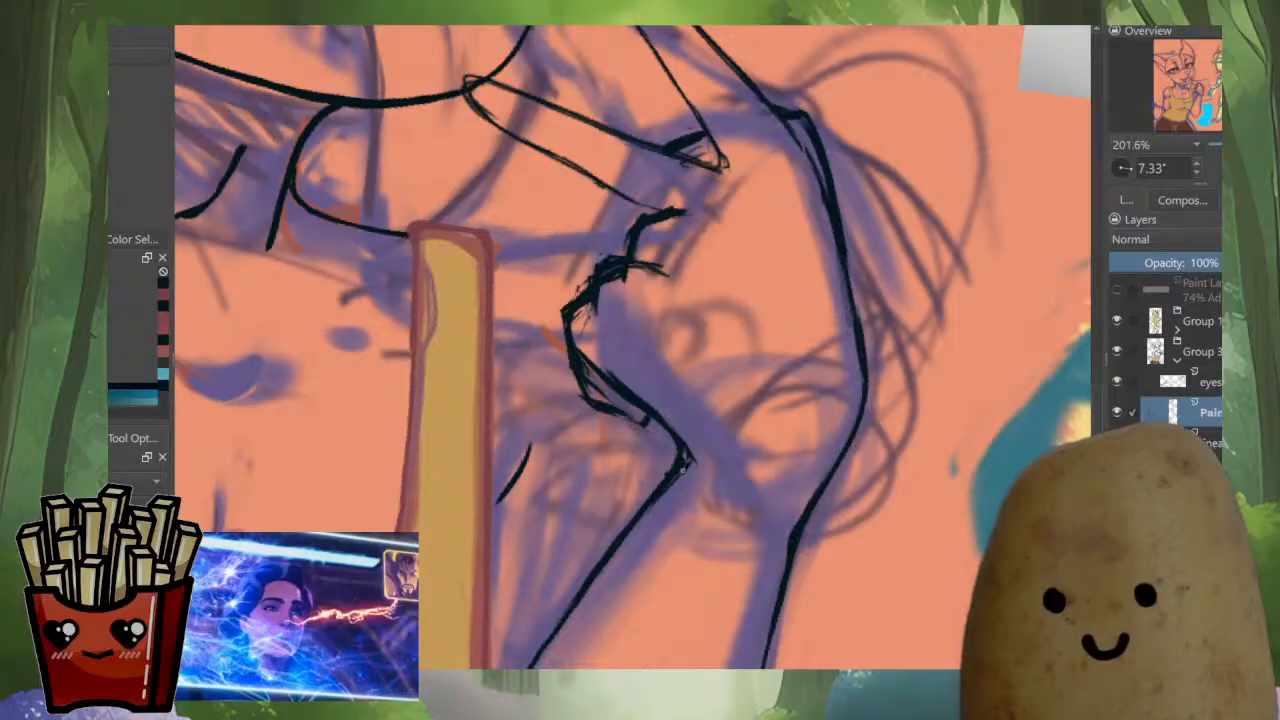
left_click_drag(680, 440, 705, 570)
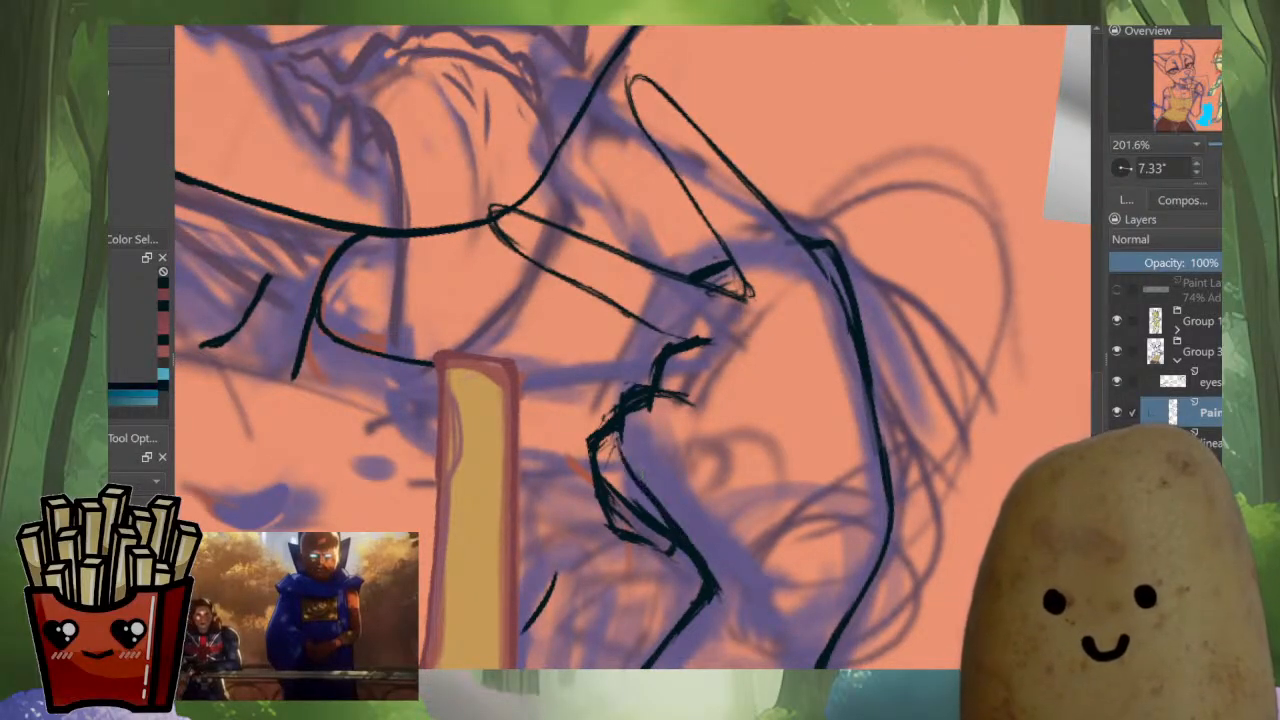
mouse_move(605, 415)
left_mouse_down()
mouse_move(621, 522)
mouse_move(653, 548)
mouse_move(640, 525)
mouse_move(676, 513)
left_mouse_up()
Examine the raised hand's overall shape on the full character in both mirrored and normal orientations.
scroll(738, 340, "down", 7)
key("m")
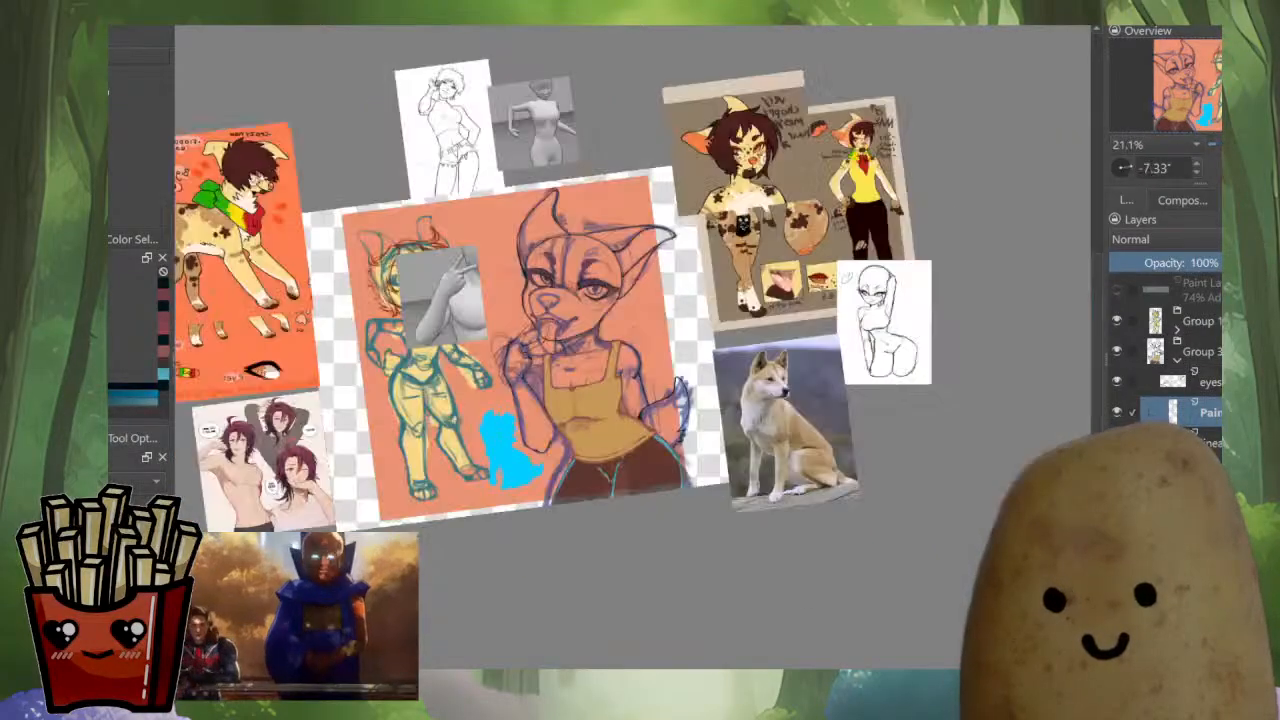
scroll(507, 349, "up", 4)
scroll(684, 391, "down", 3)
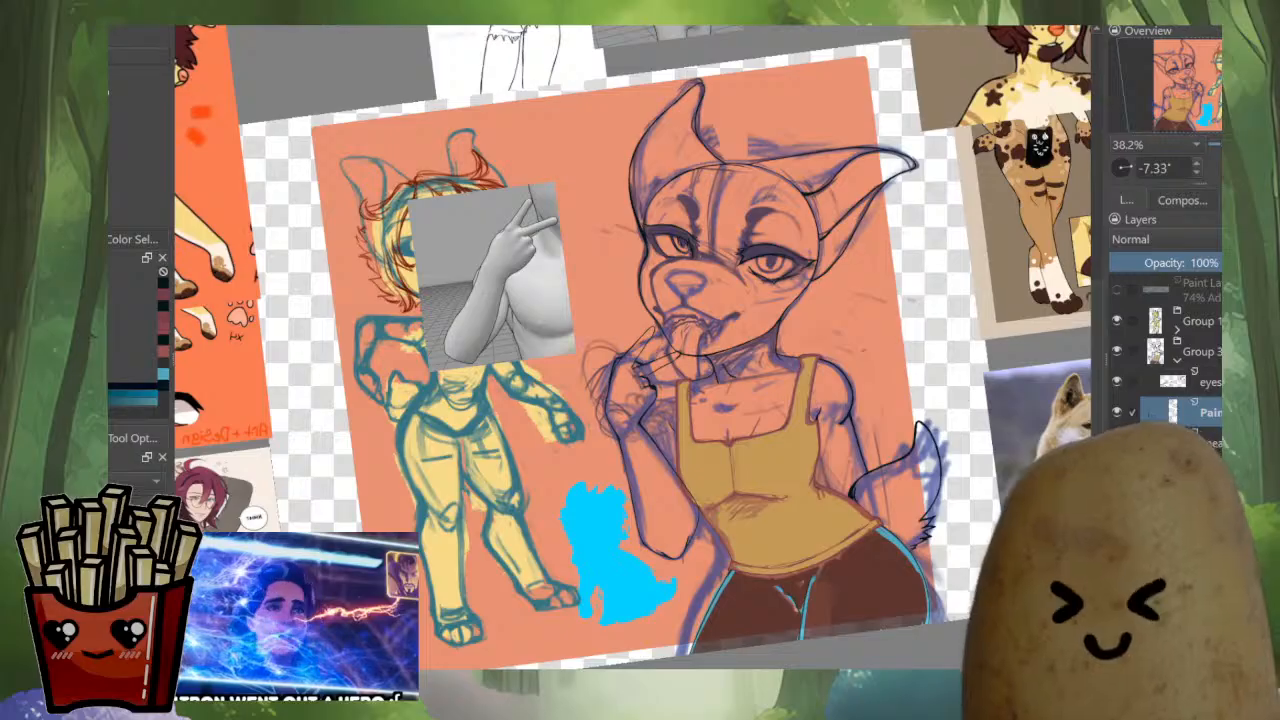
key("m")
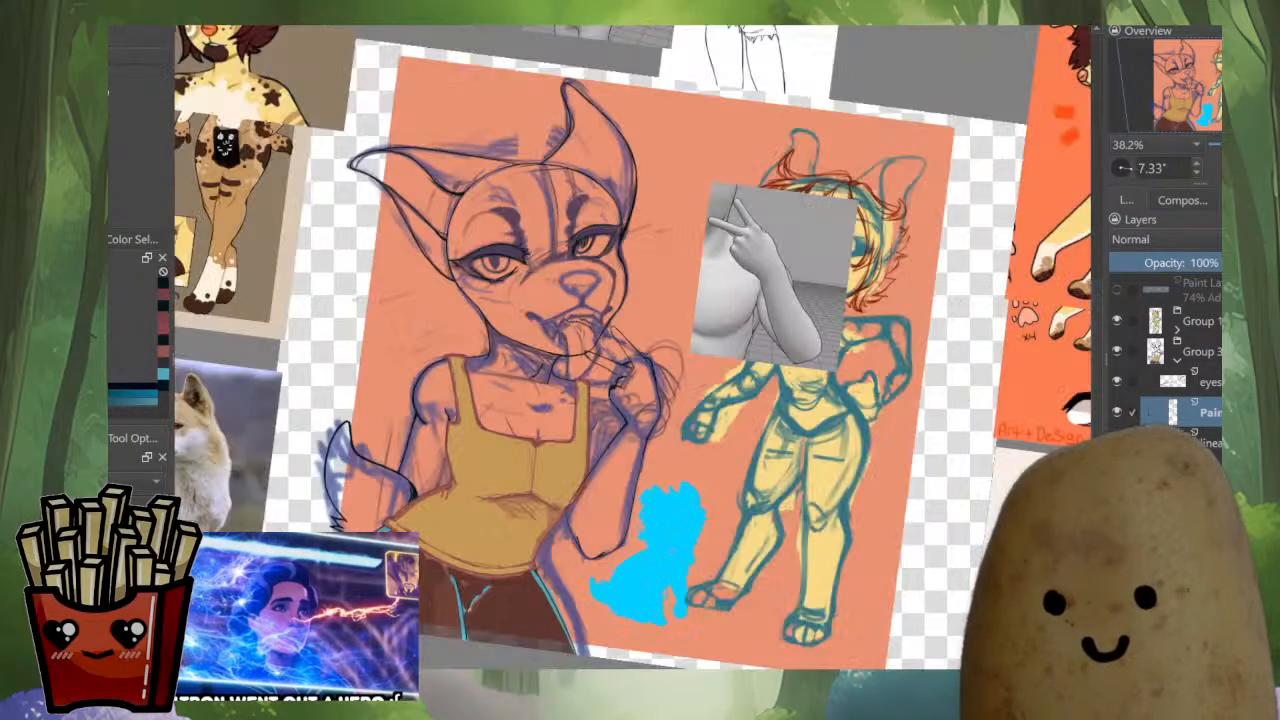
scroll(605, 465, "up", 3)
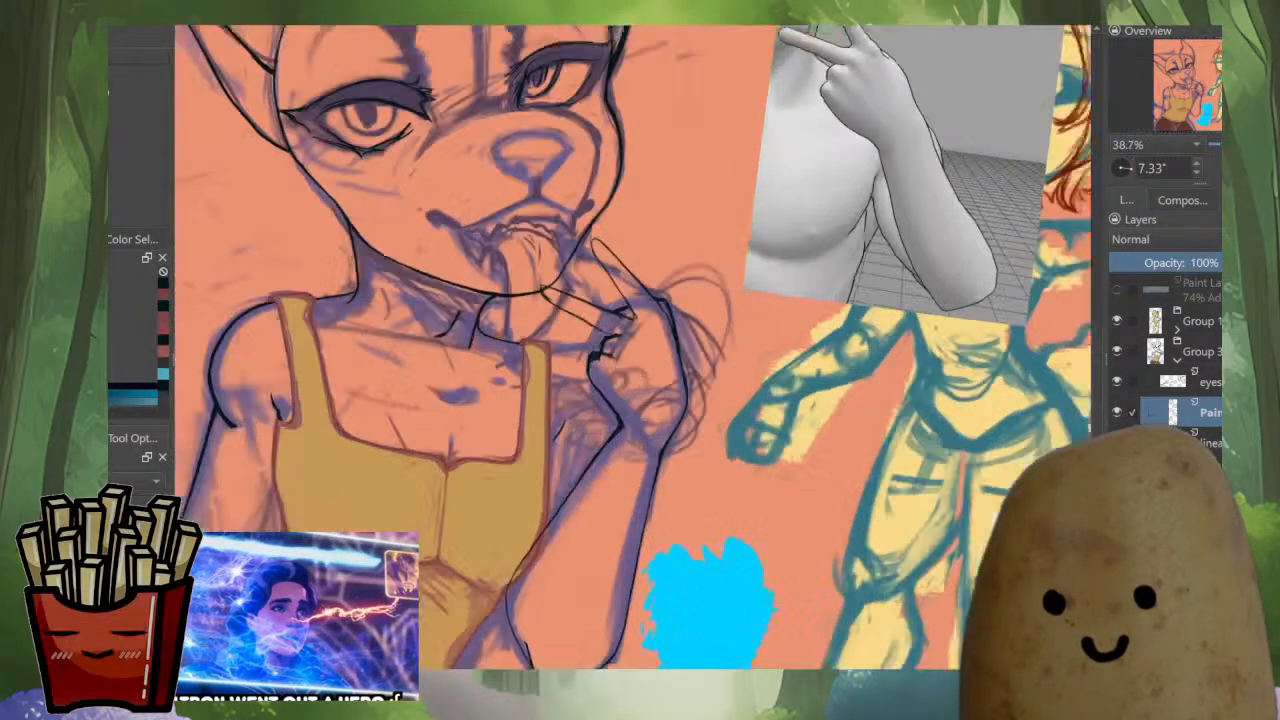
left_click_drag(605, 350, 616, 461)
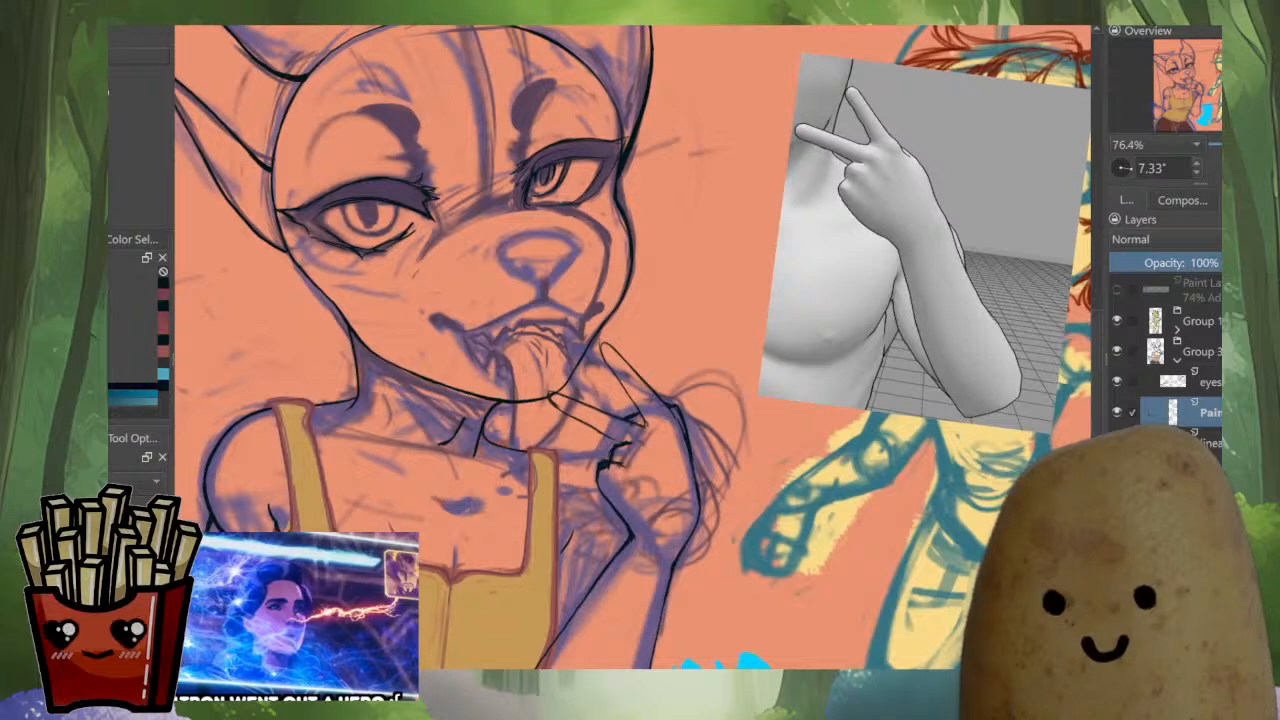
key("m")
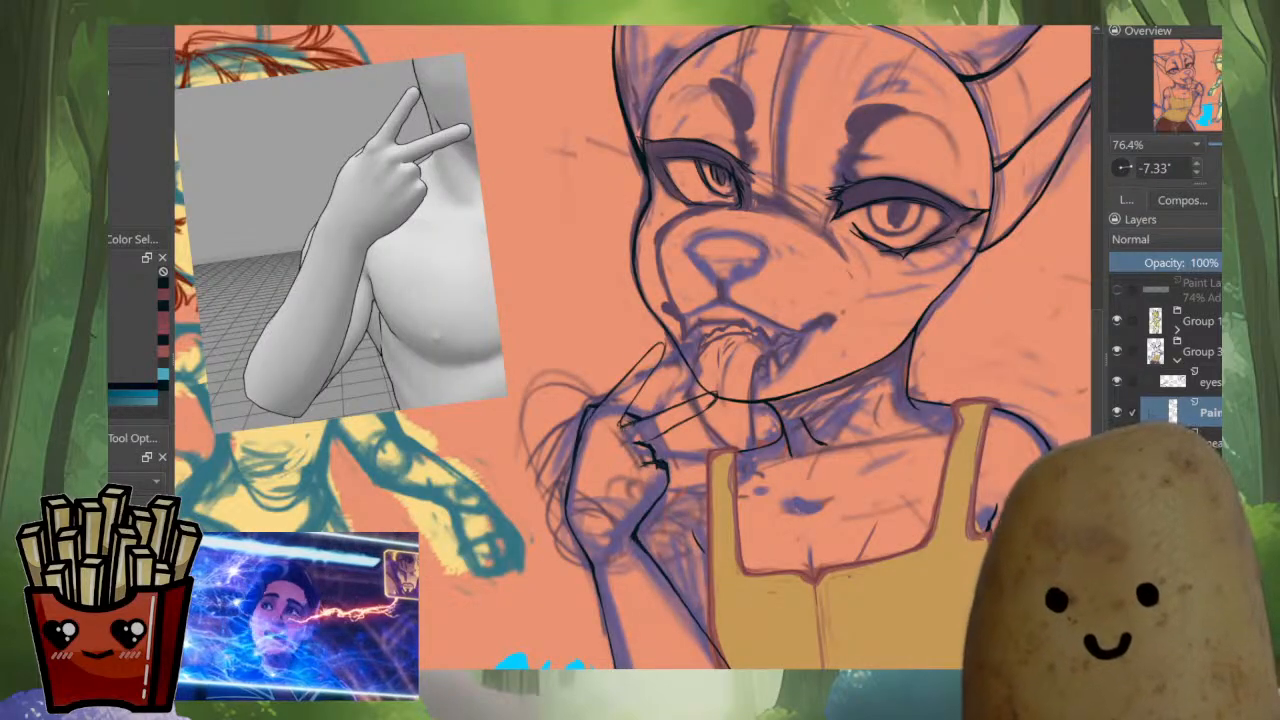
Redraw the lower edge of the lower extended finger and thicken the curled finger's outline where it joins.
scroll(640, 435, "up", 4)
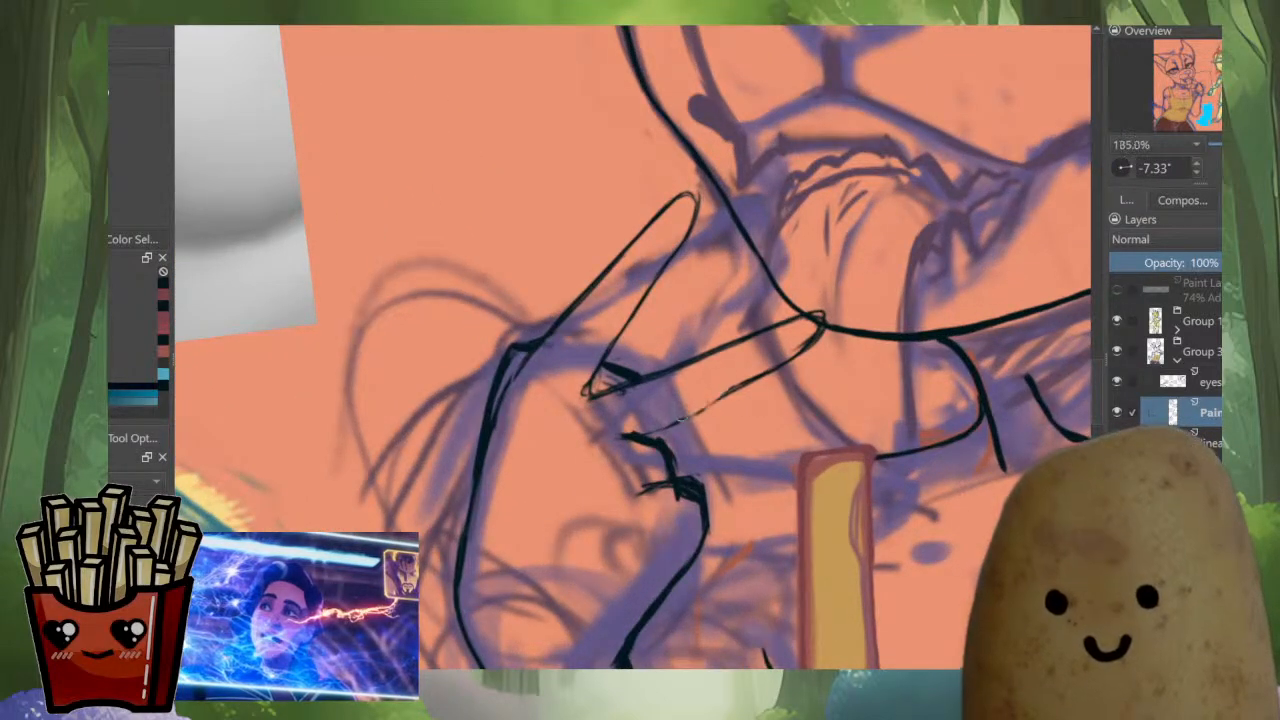
left_click_drag(772, 366, 618, 450)
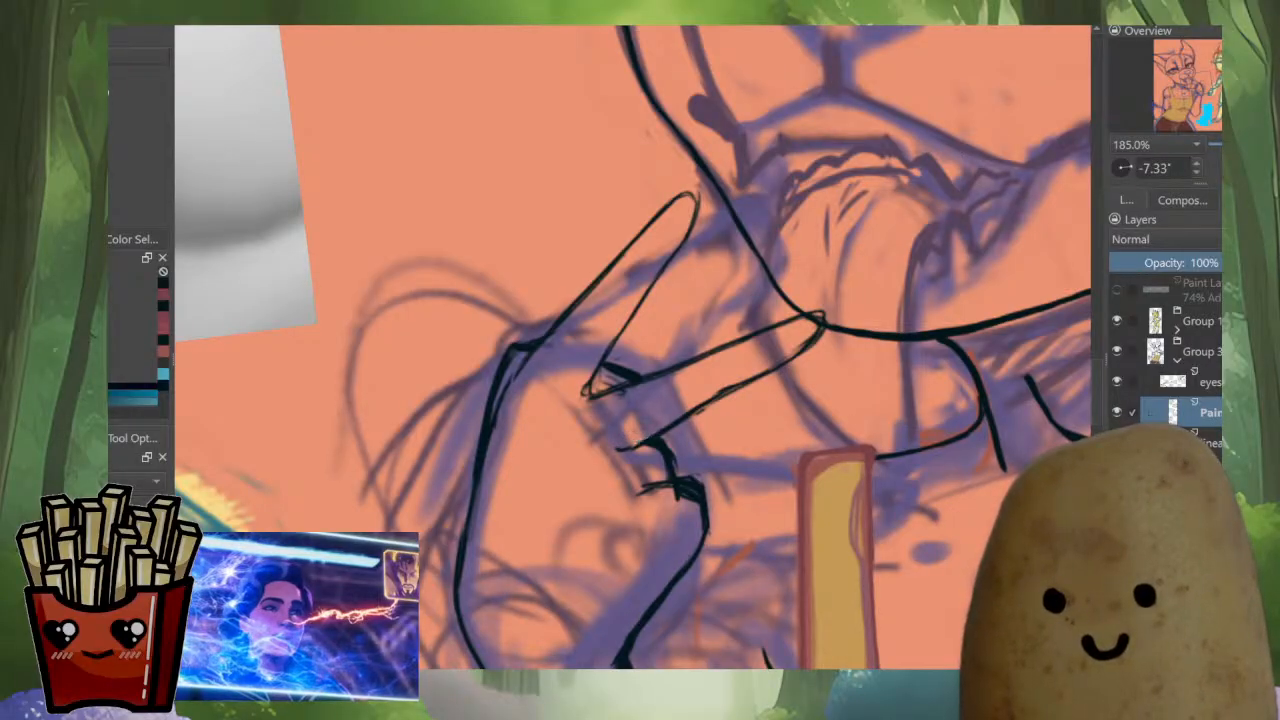
key("m")
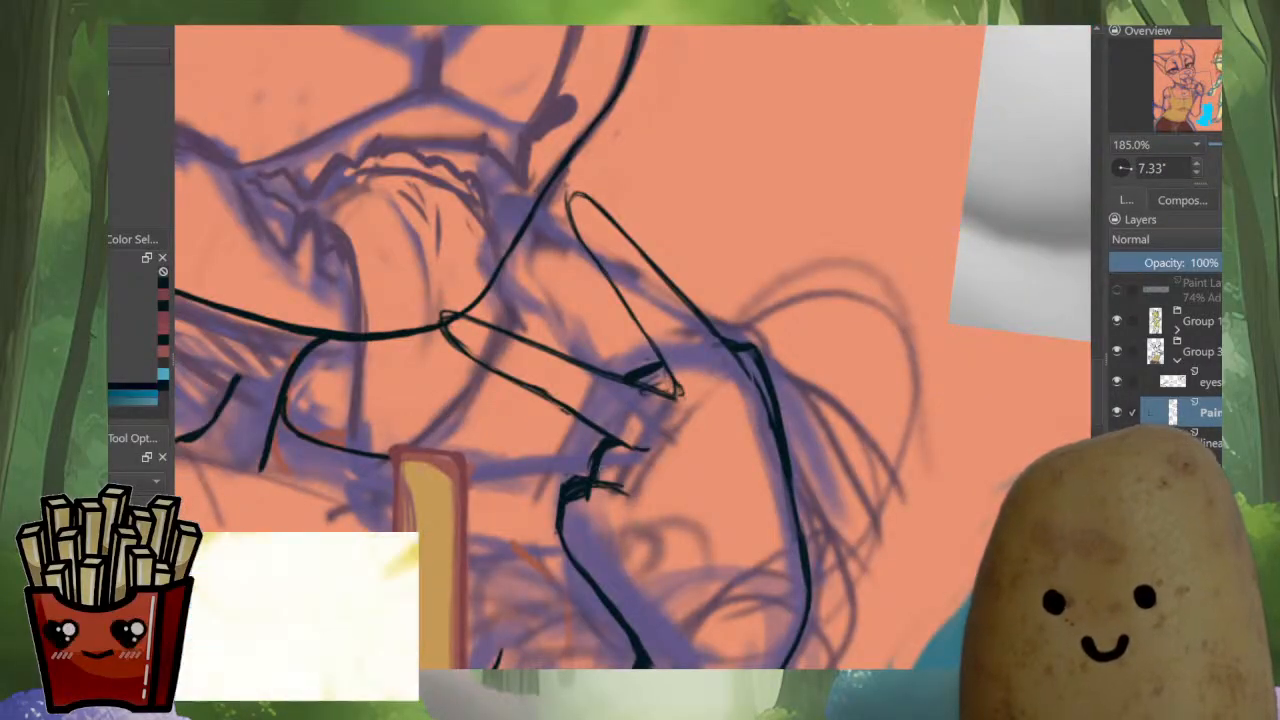
left_click_drag(600, 442, 564, 522)
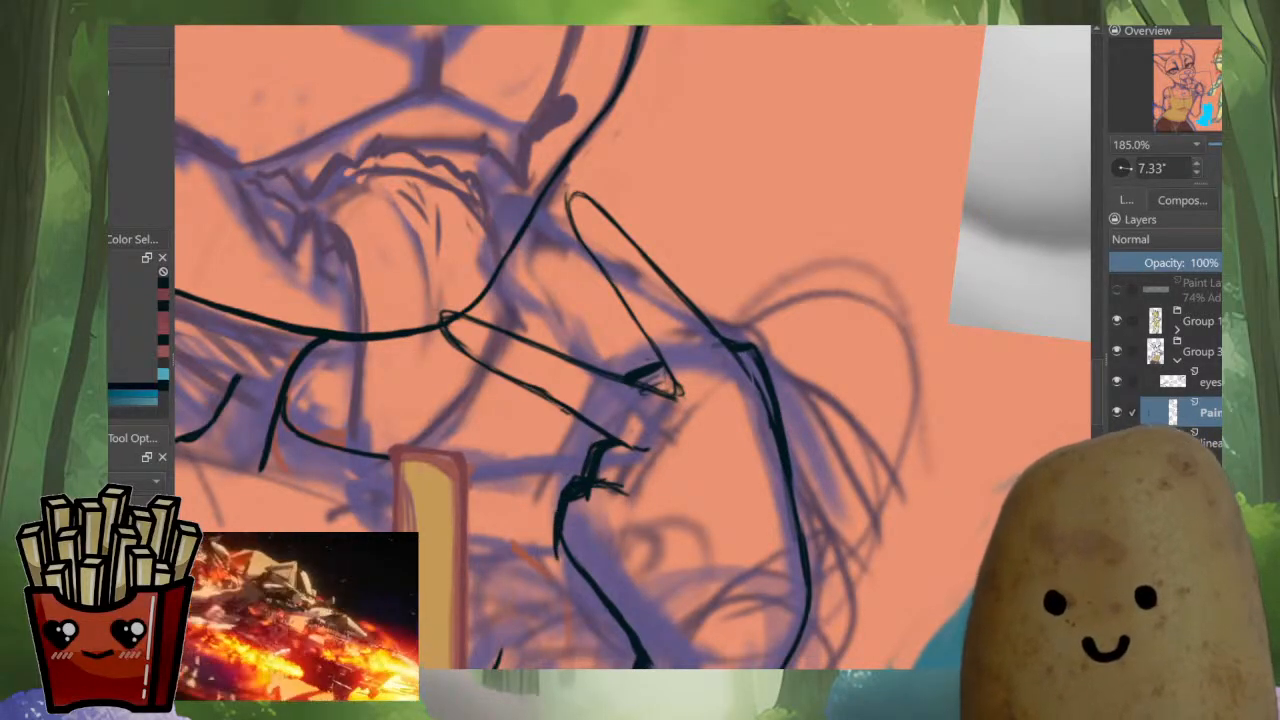
scroll(680, 446, "down", 5)
scroll(680, 500, "up", 3)
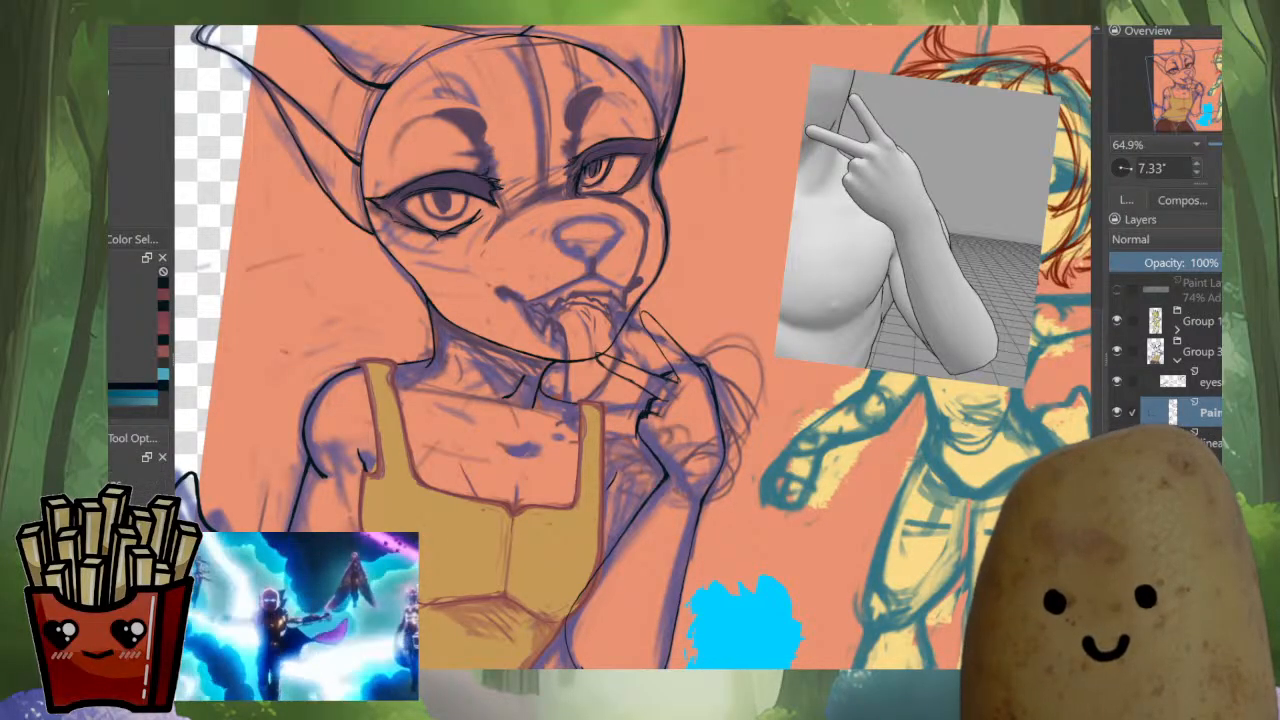
Move the two-finger hand photo between the two characters and scale it down to fit there.
key("ctrl+t")
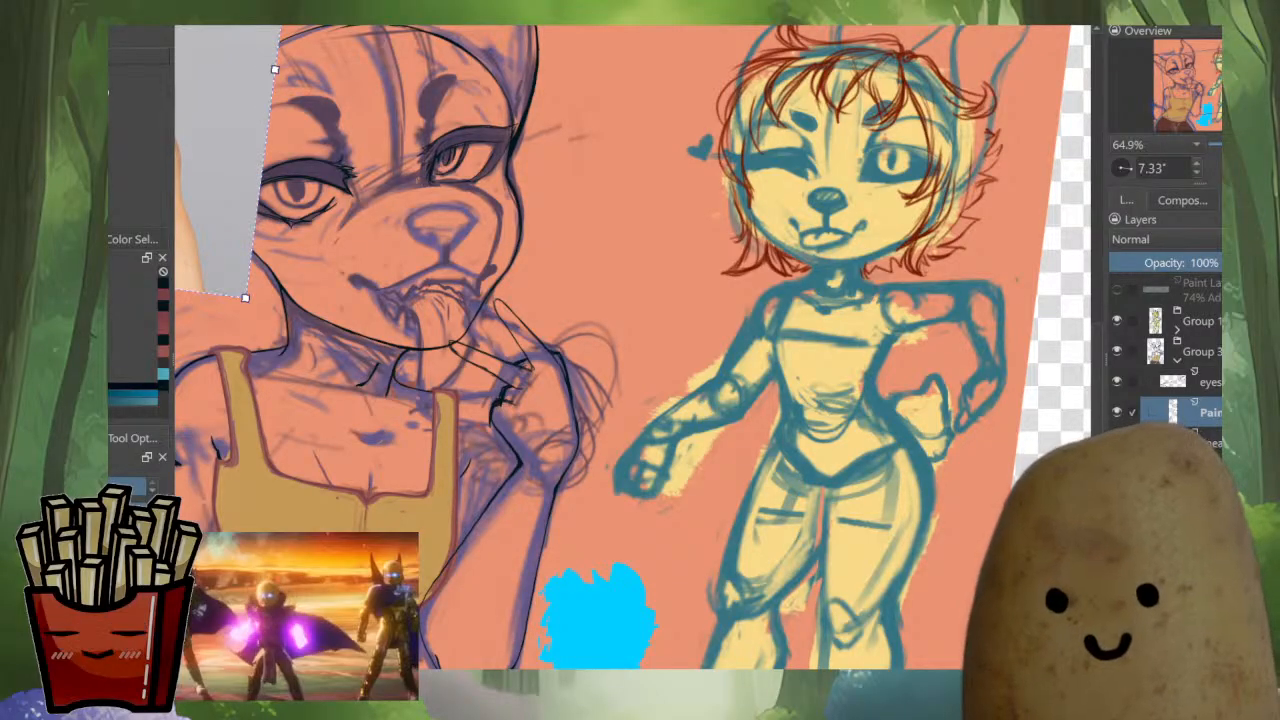
key("minus")
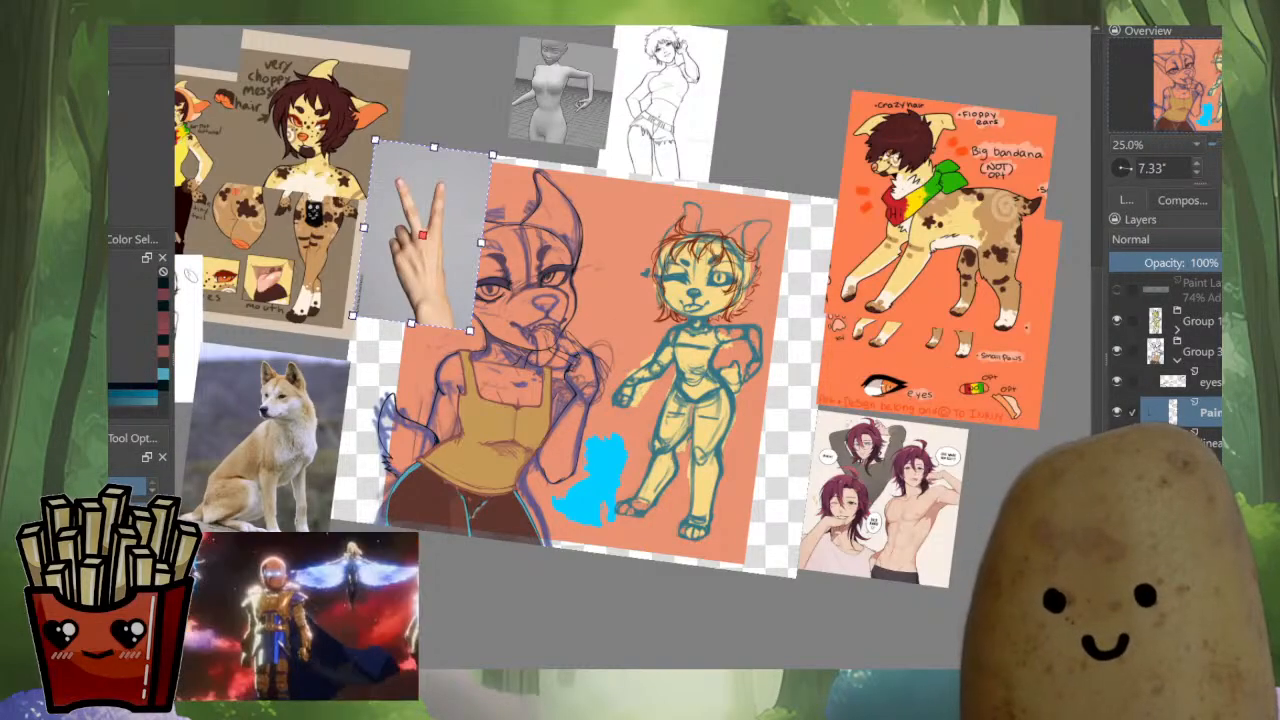
left_click_drag(470, 330, 592, 310)
scroll(592, 312, "up", 2)
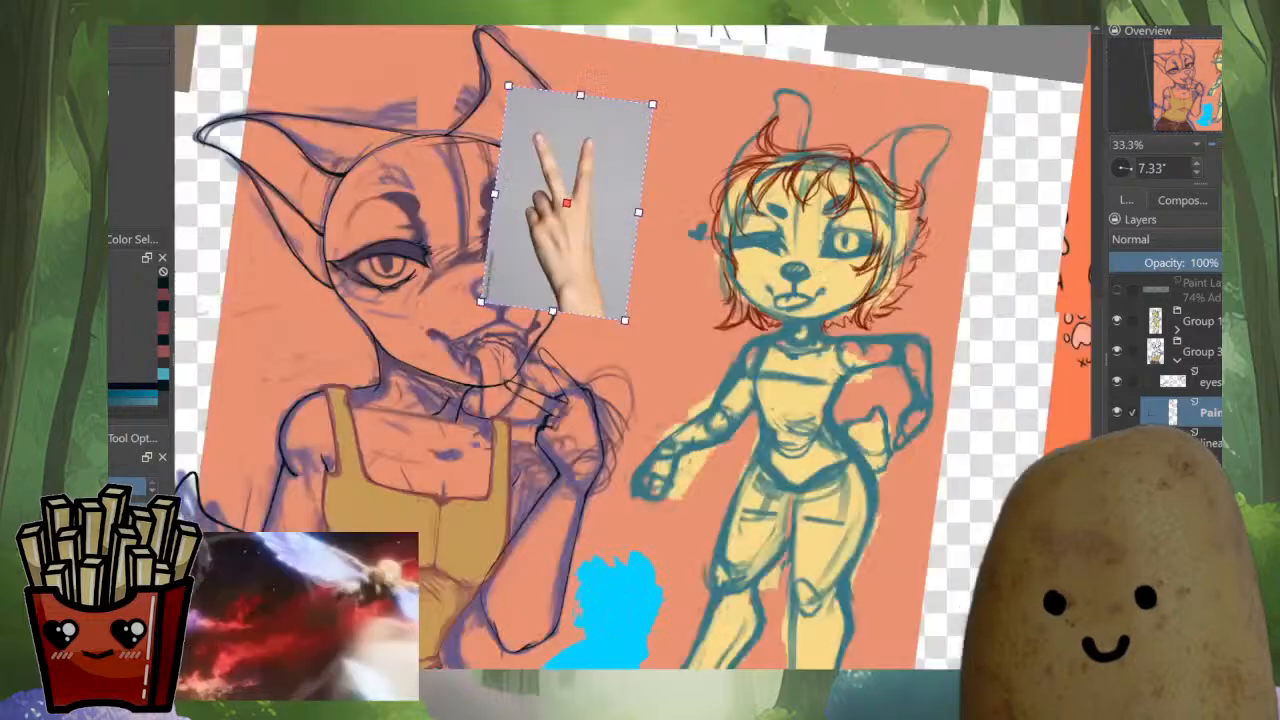
scroll(596, 314, "up", 2)
scroll(634, 330, "down", 1)
left_click_drag(592, 240, 684, 299)
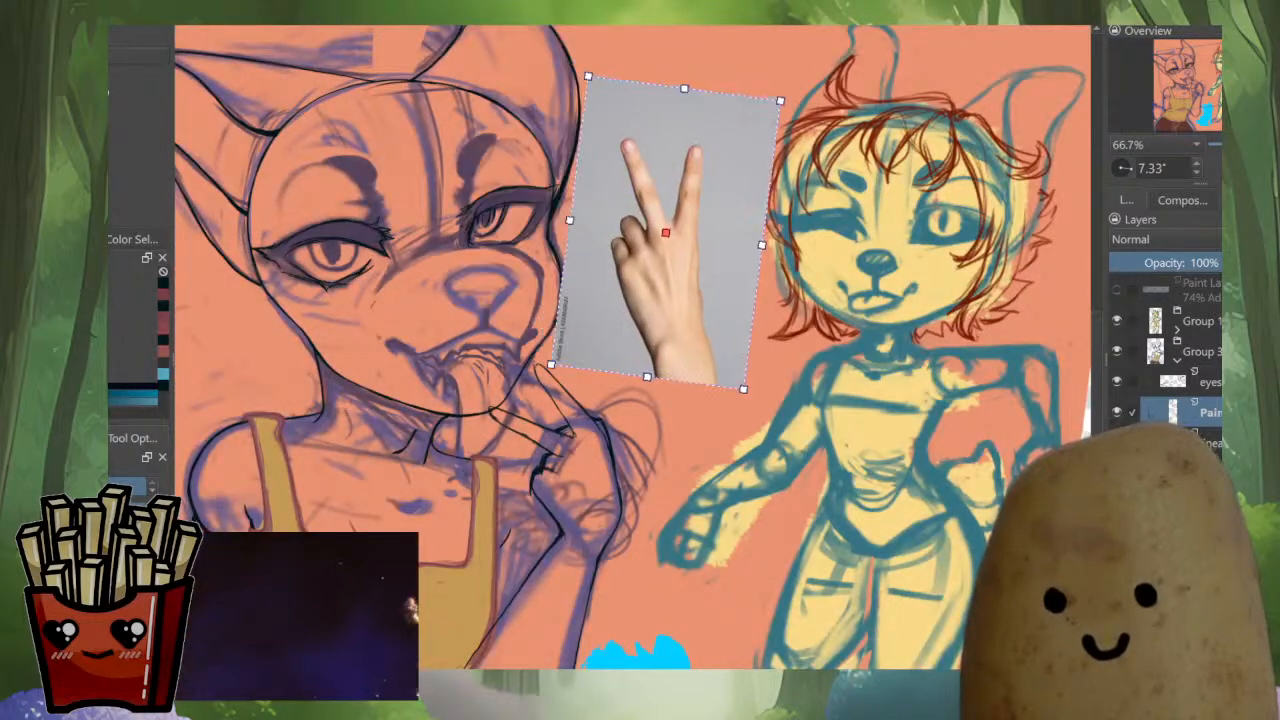
left_click_drag(743, 389, 711, 323)
left_click_drag(682, 275, 708, 346)
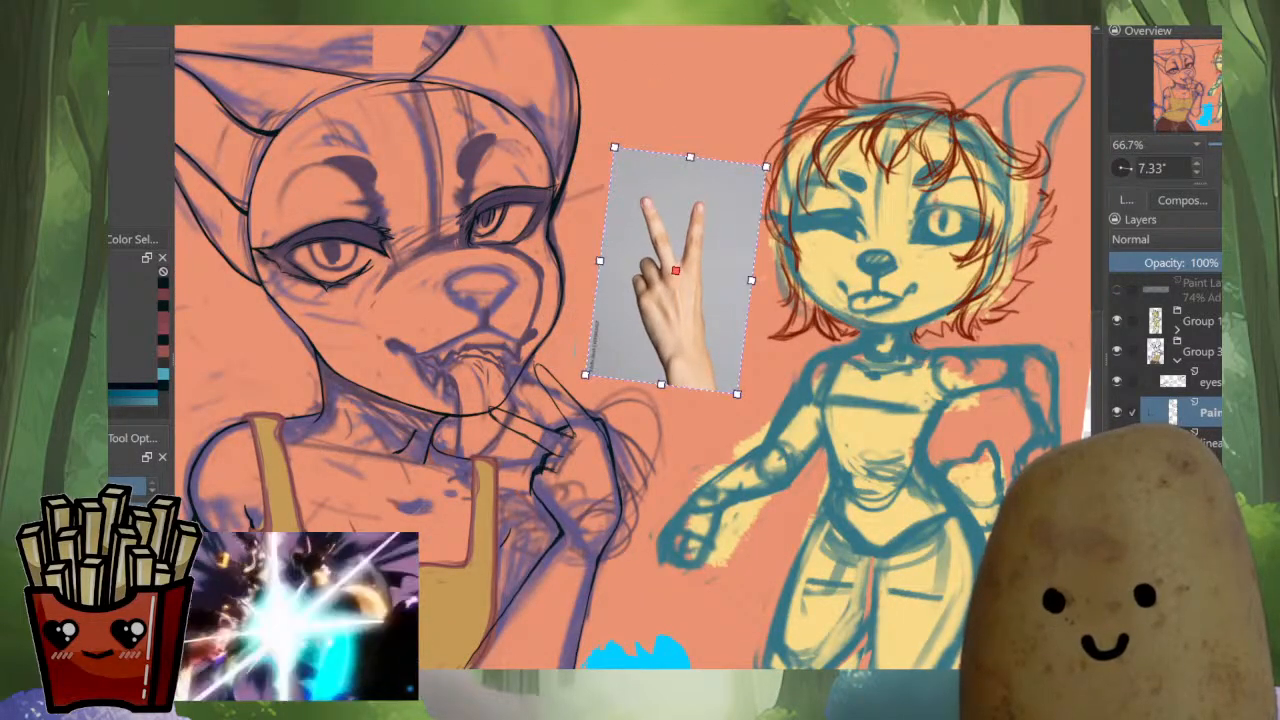
Rotate the hand photo counterclockwise so its fingers point toward the face like the drawn hand, and apply the transform.
left_click_drag(755, 410, 815, 352)
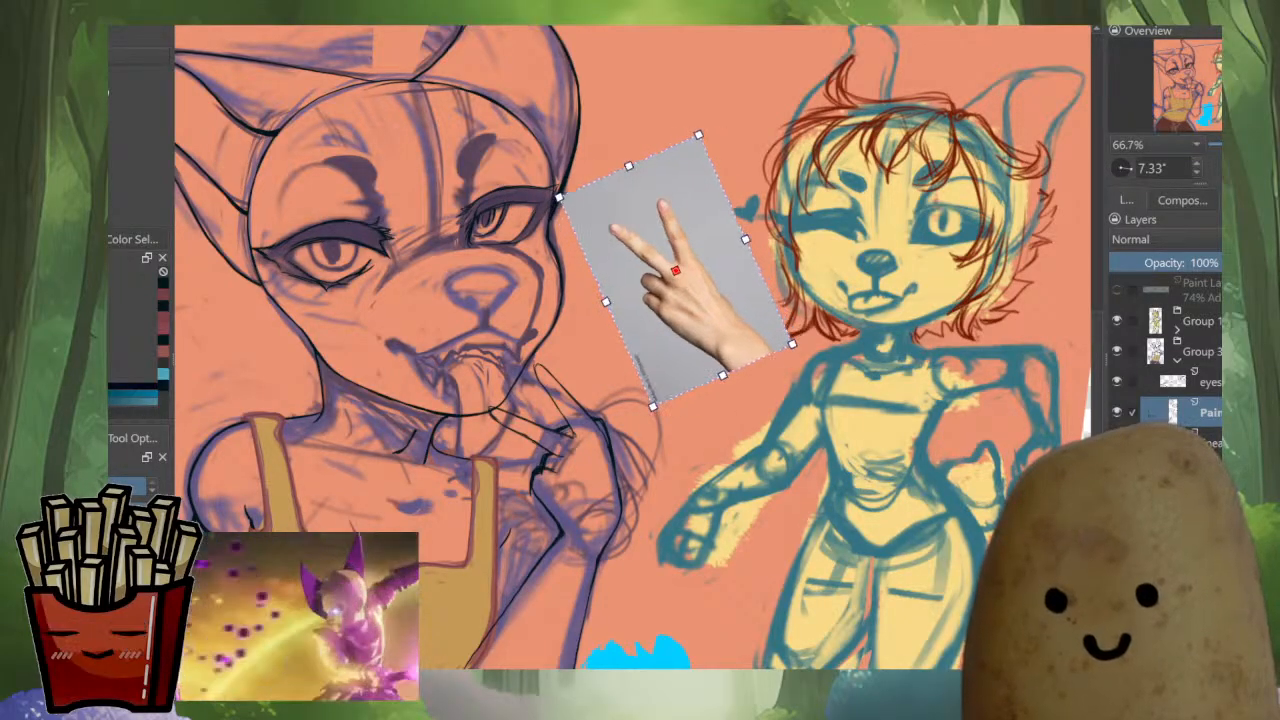
left_click_drag(690, 285, 705, 328)
left_click_drag(818, 380, 823, 338)
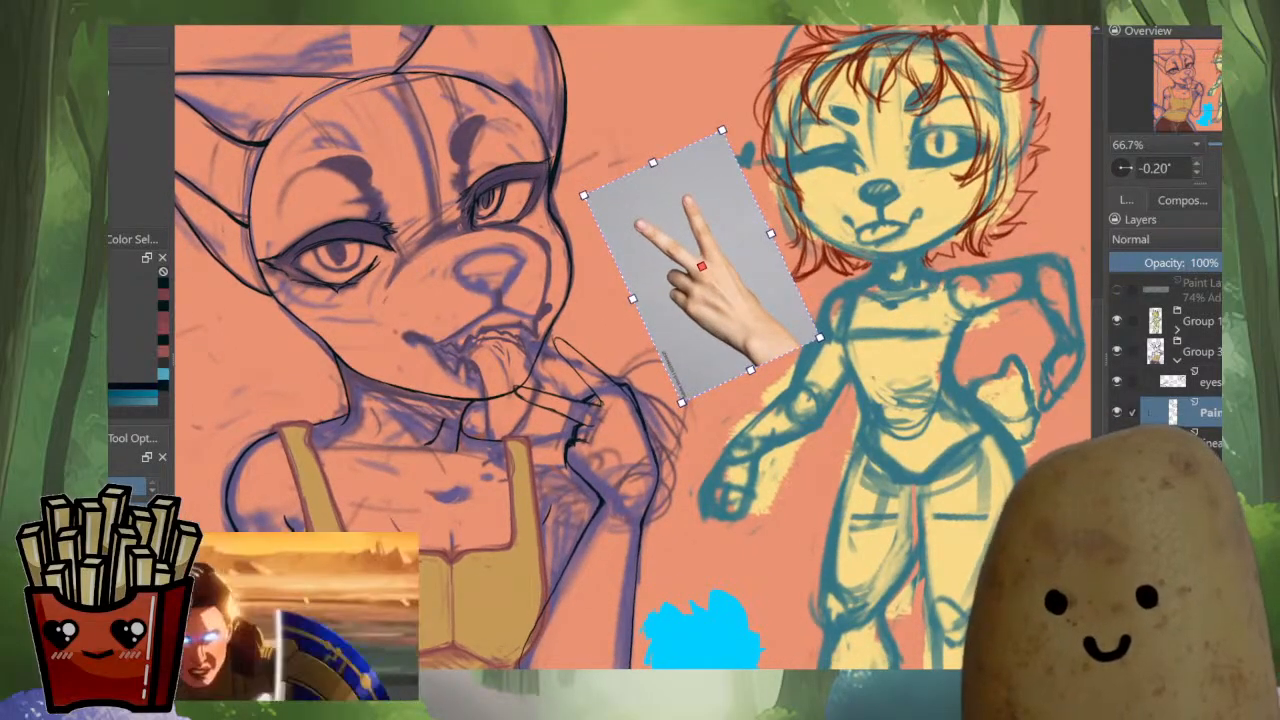
key("b")
Examine the hand line art against the photo reference in a mirrored view and with its layer isolated.
left_click_drag(680, 360, 749, 327)
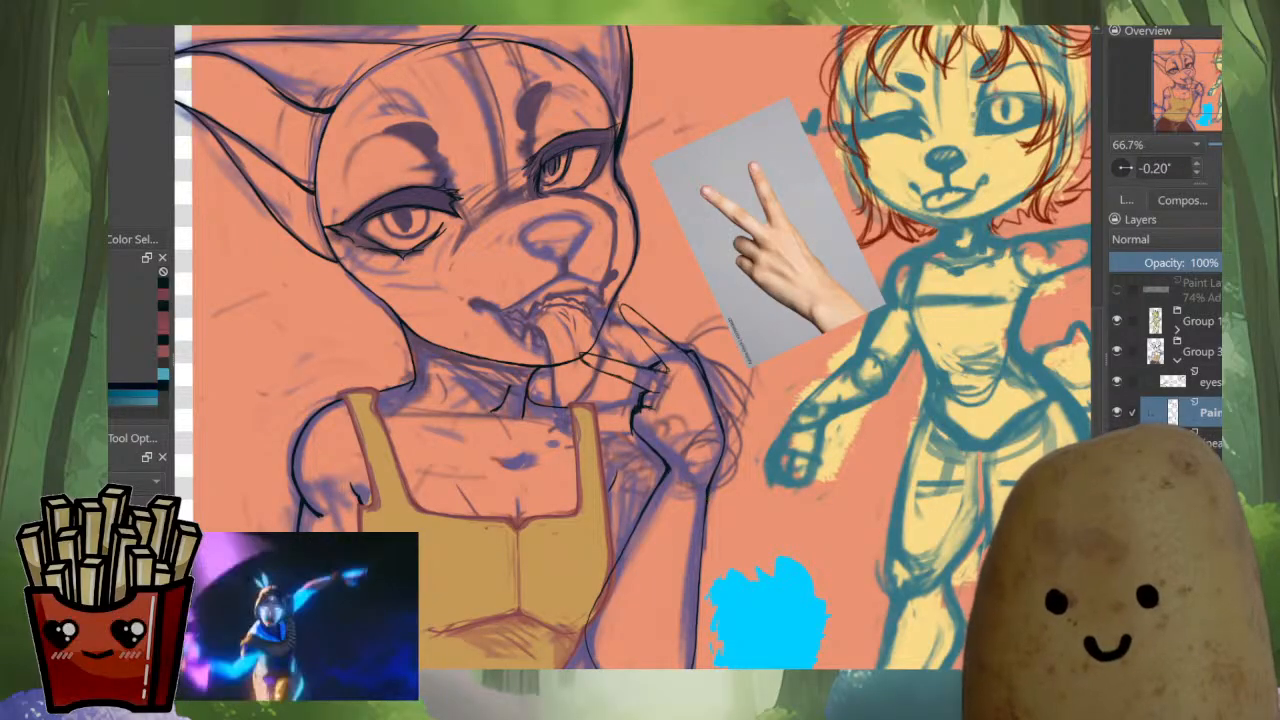
key("m")
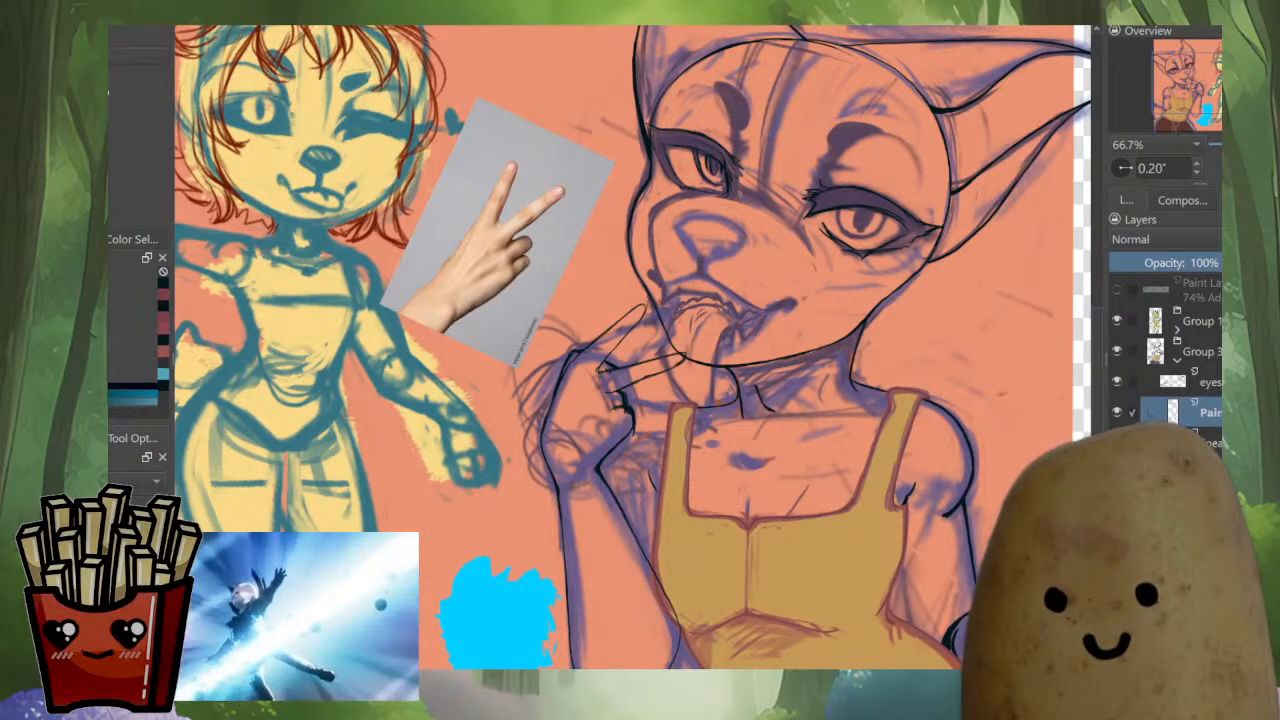
scroll(728, 432, "down", 5)
key("i")
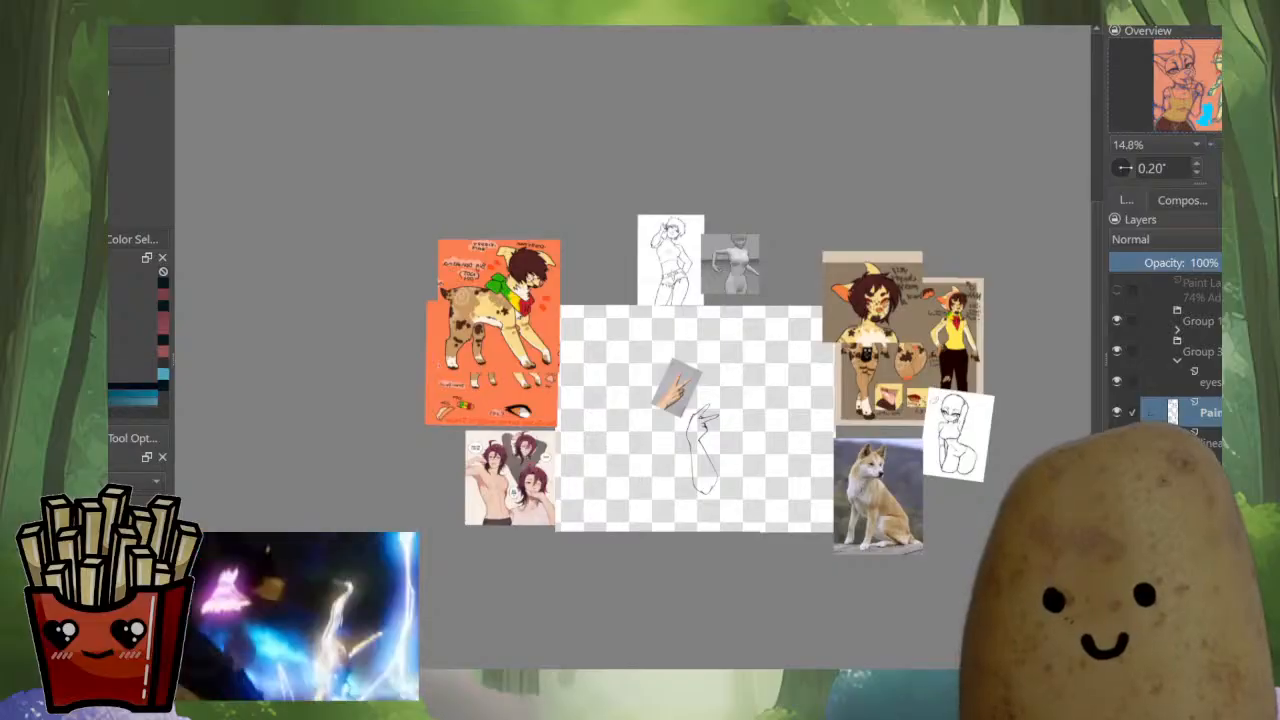
scroll(705, 450, "up", 3)
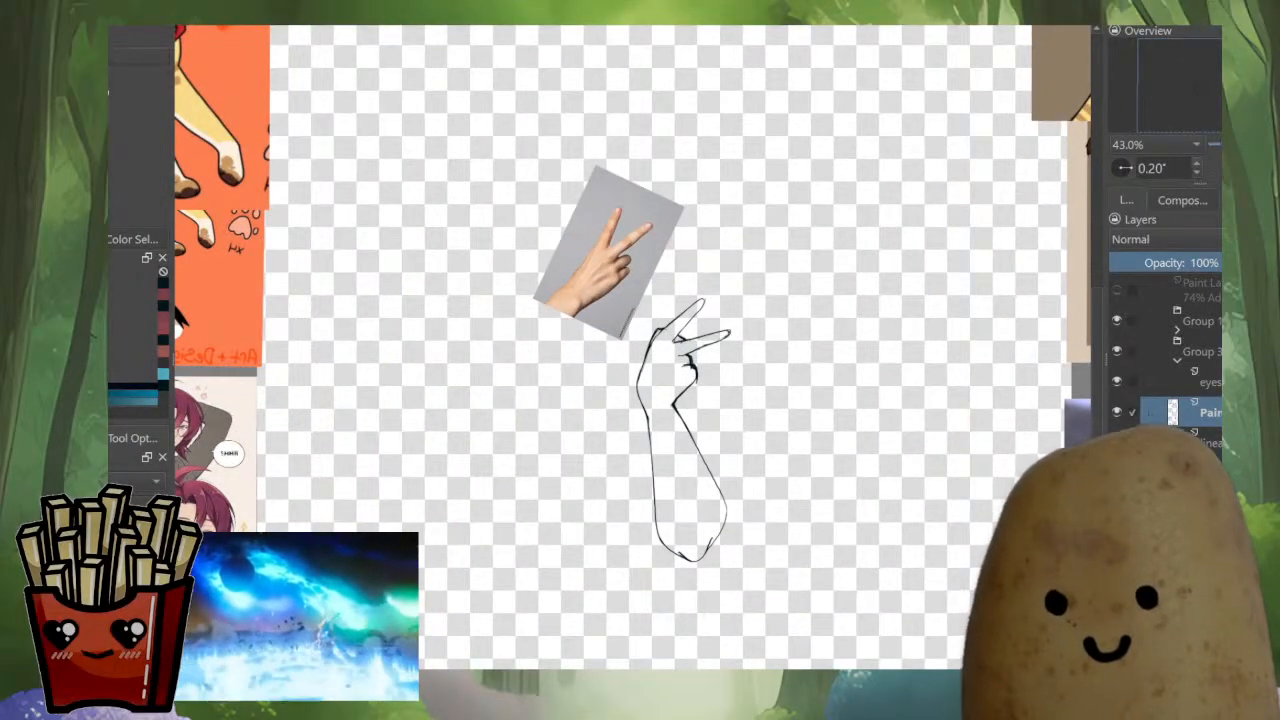
scroll(713, 366, "up", 3)
key("i")
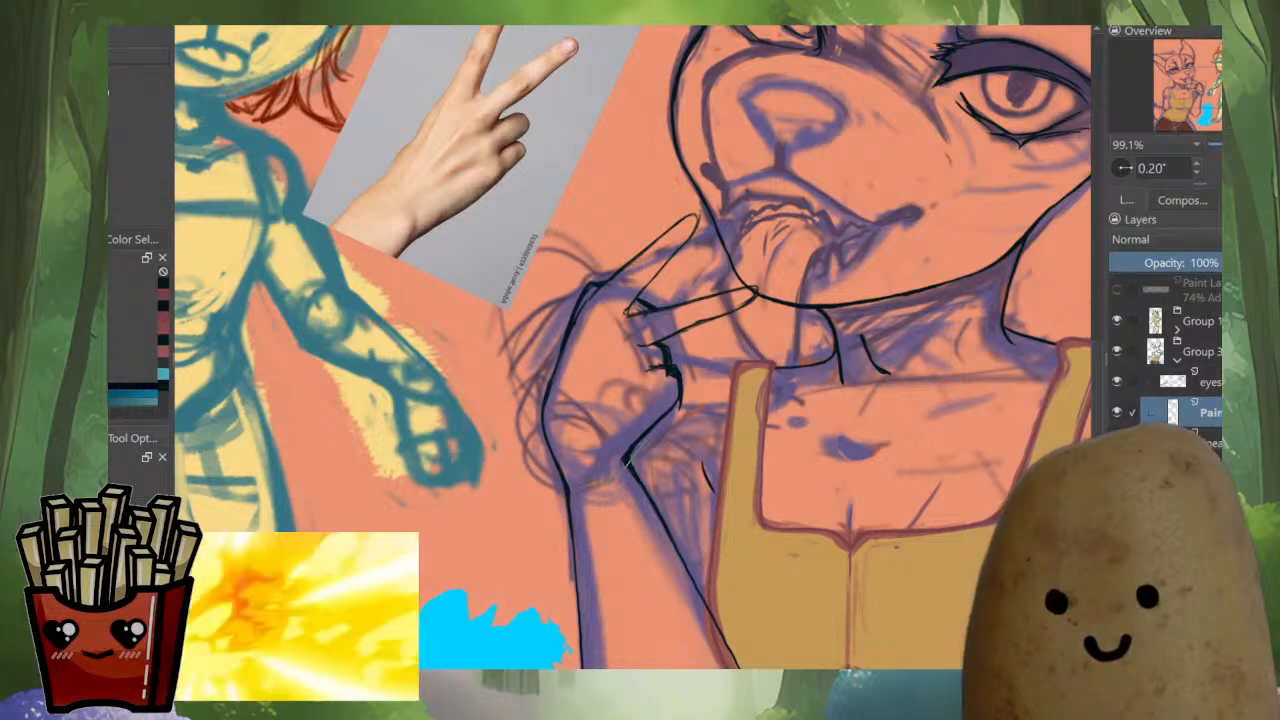
Select the hand line art above the wrist, nudge it slightly with a transform, and apply the change.
left_click_drag(632, 463, 752, 166)
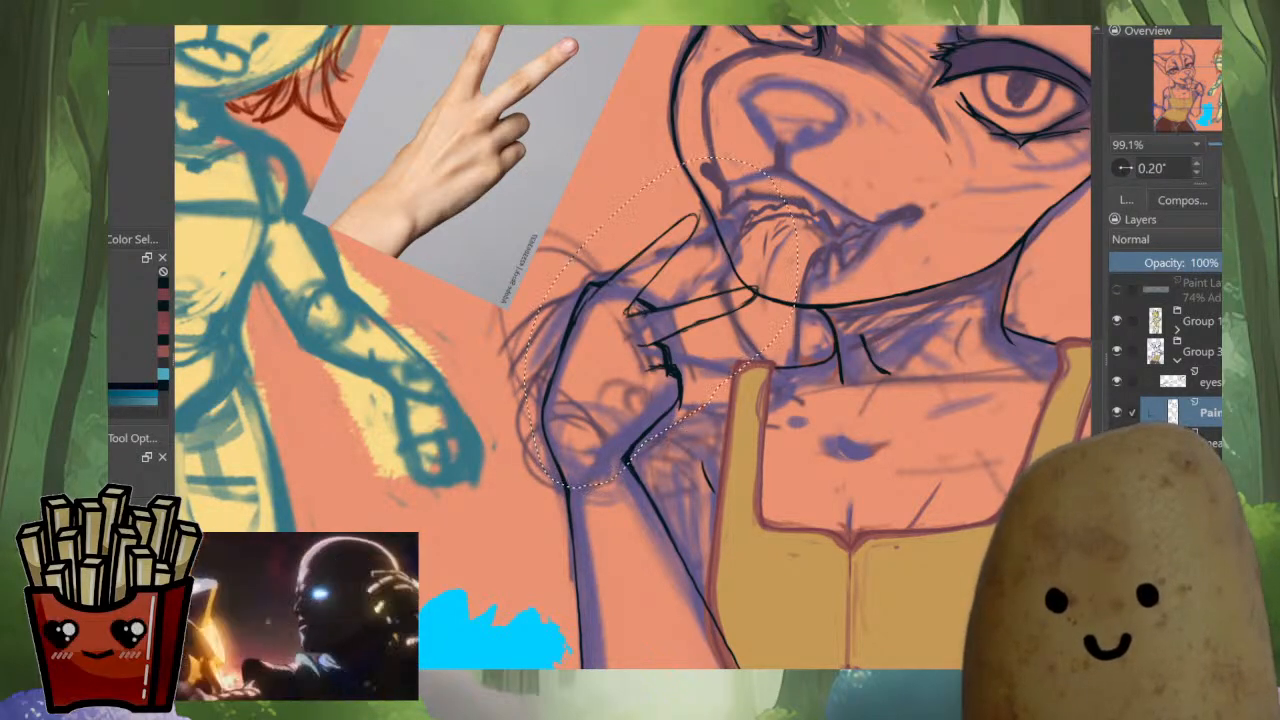
key("ctrl+t")
mouse_move(650, 360)
left_mouse_down()
mouse_move(668, 346)
mouse_move(653, 350)
left_mouse_up()
key("m")
left_click_drag(765, 210, 766, 213)
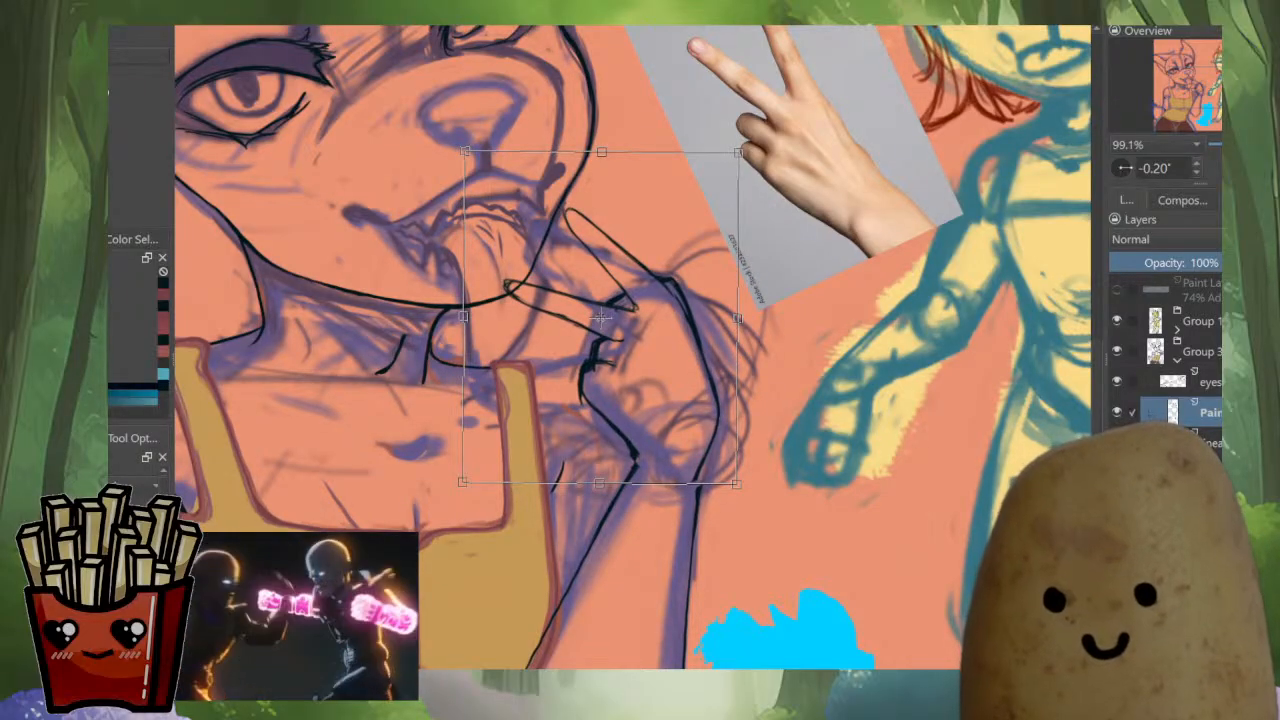
key("Return")
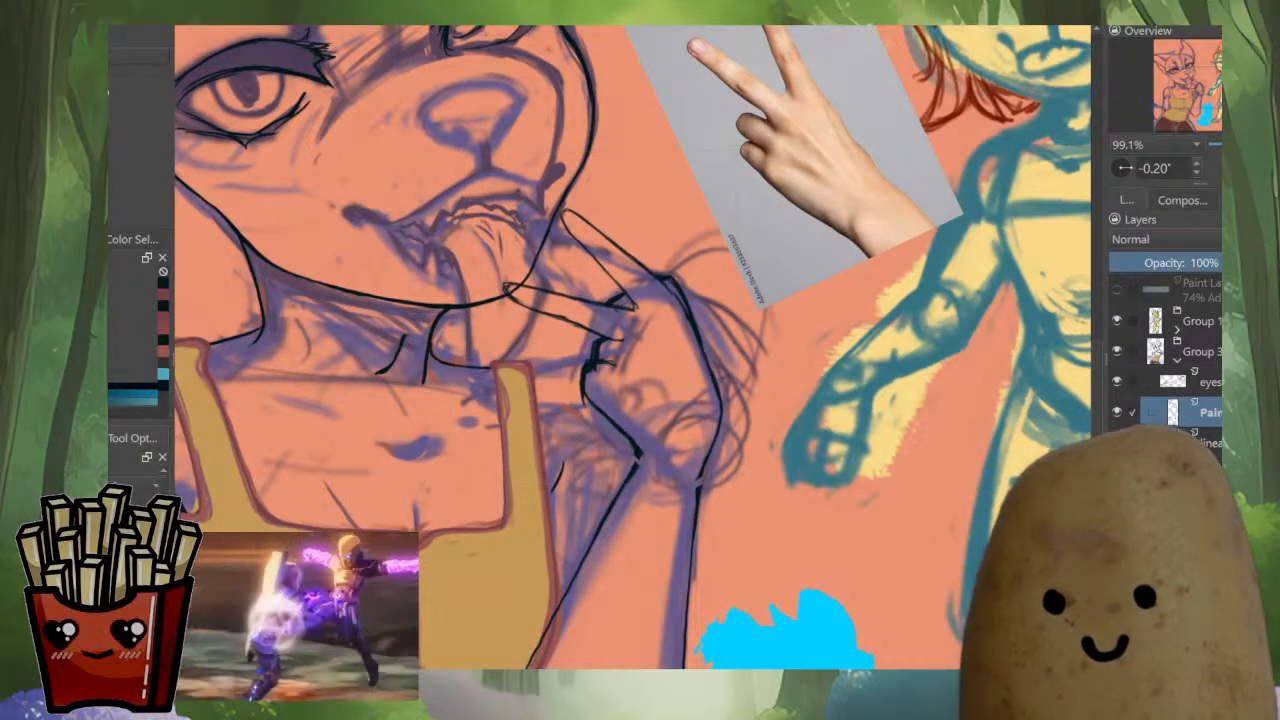
Rotate the hand line art above the wrist slightly counterclockwise, shift it toward the face, and apply the transform.
key("ctrl+t")
left_click_drag(650, 350, 638, 355)
left_click_drag(766, 213, 763, 209)
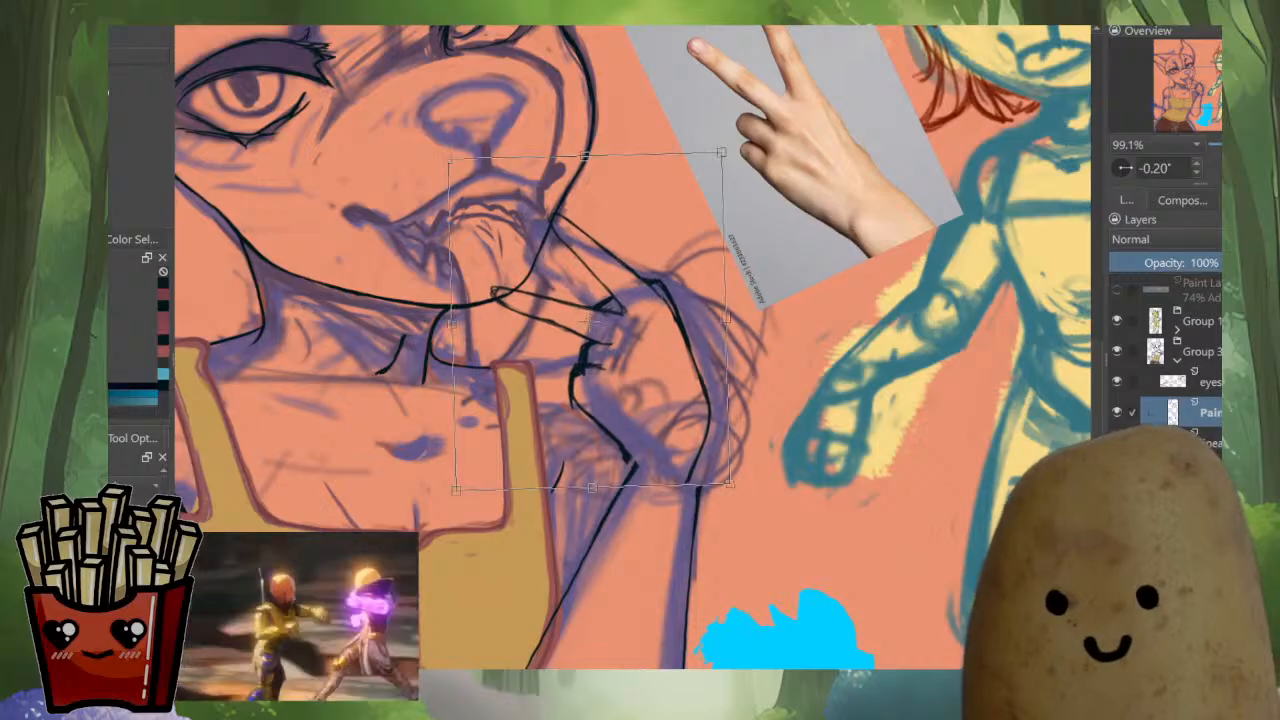
left_click_drag(640, 355, 639, 353)
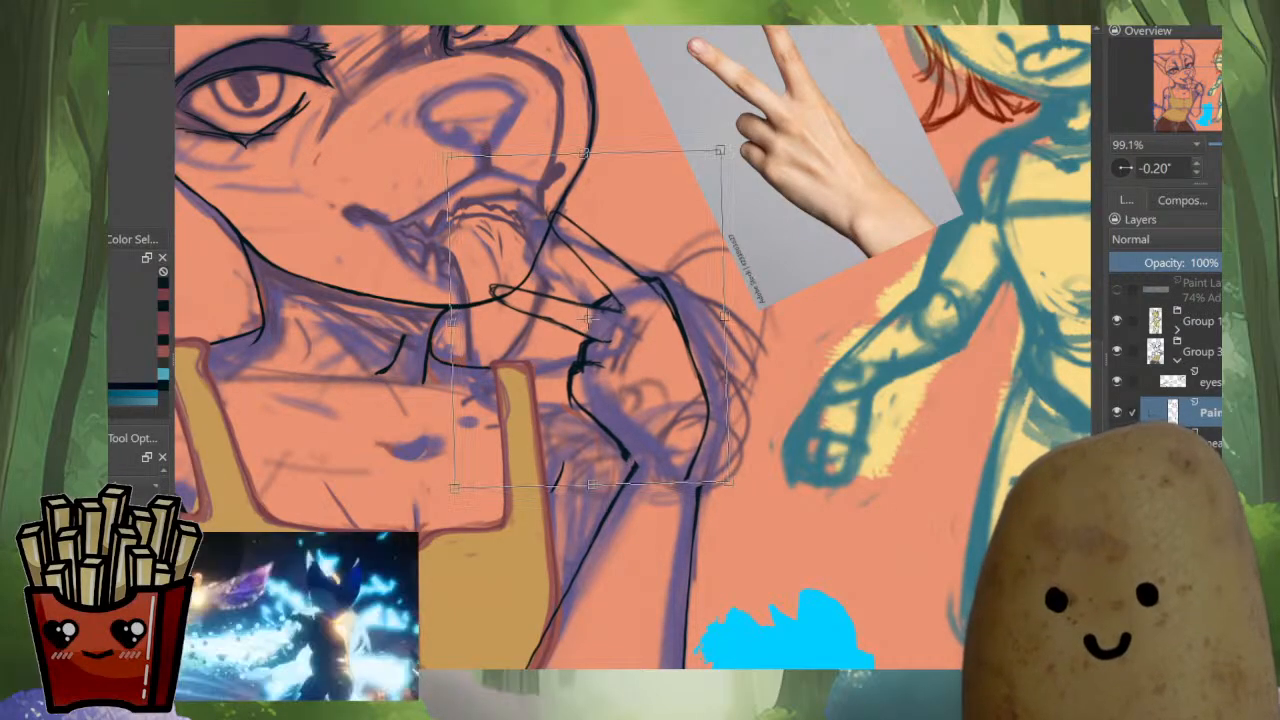
left_click_drag(763, 209, 761, 205)
left_click_drag(588, 320, 590, 320)
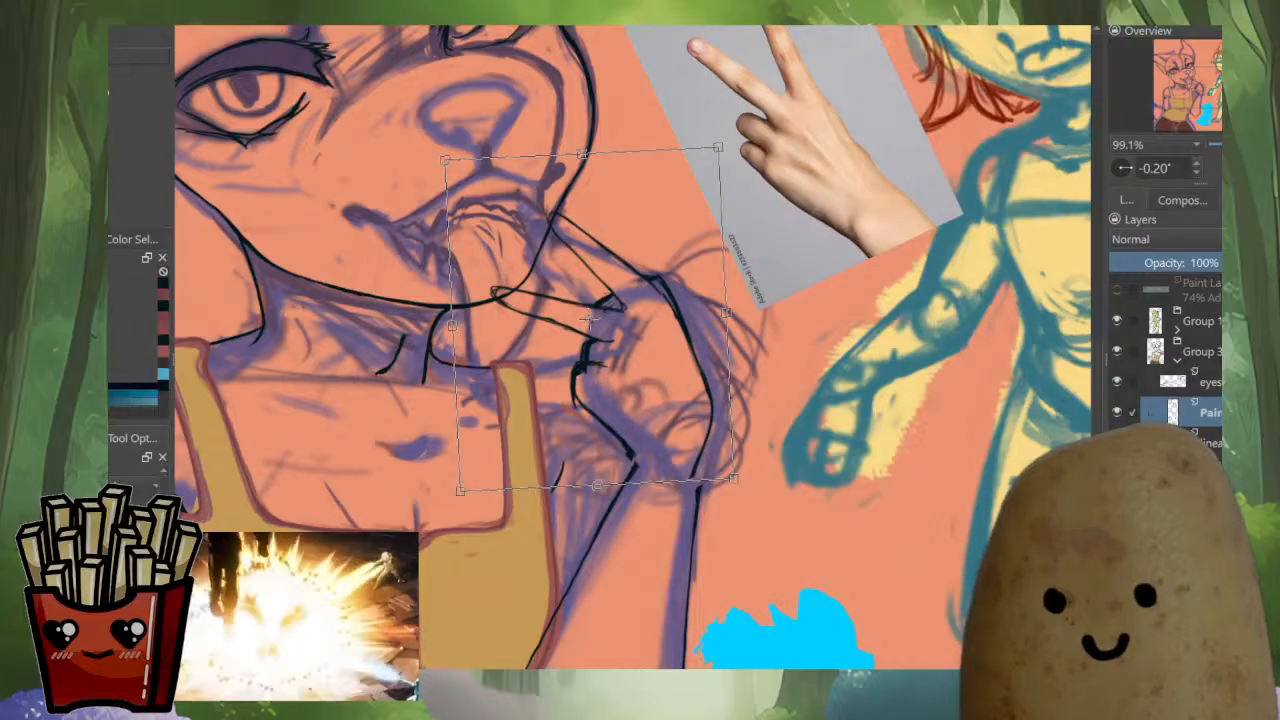
key("Return")
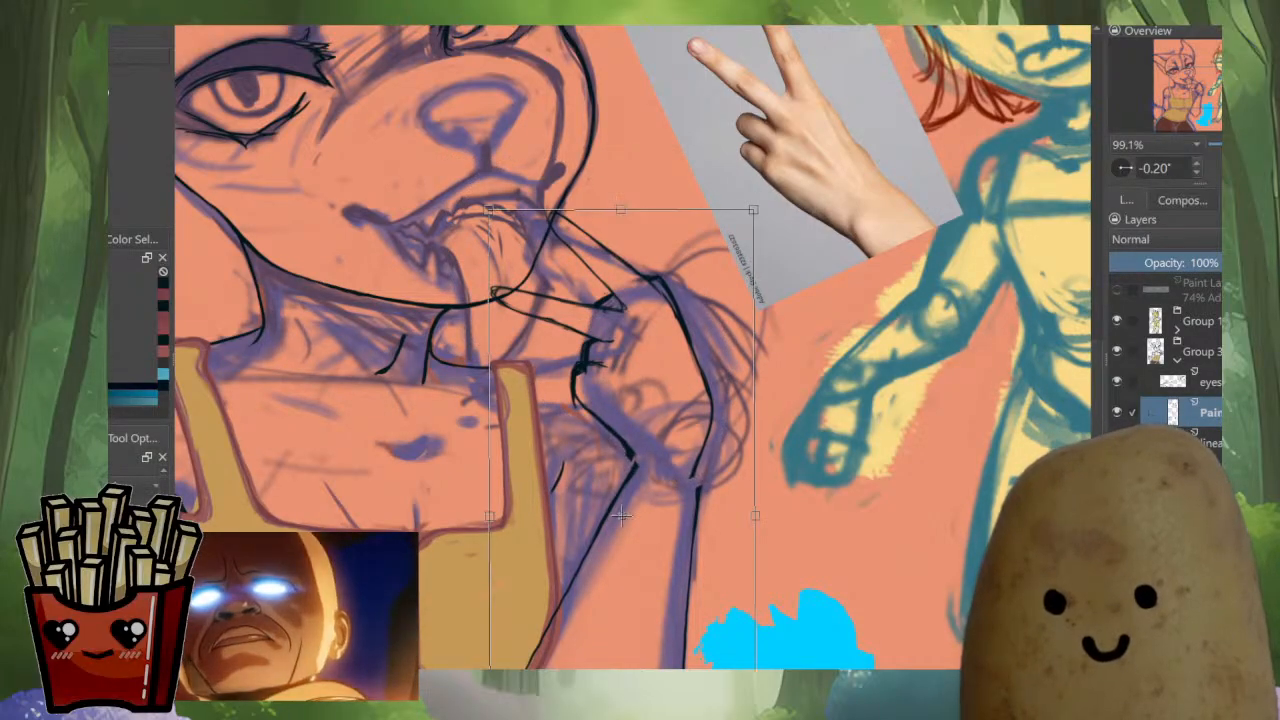
In a mirrored view, redraw the outer wrist line so the hand joins the forearm, erasing the stray ends.
key("b")
key("m")
scroll(638, 450, "up", 2)
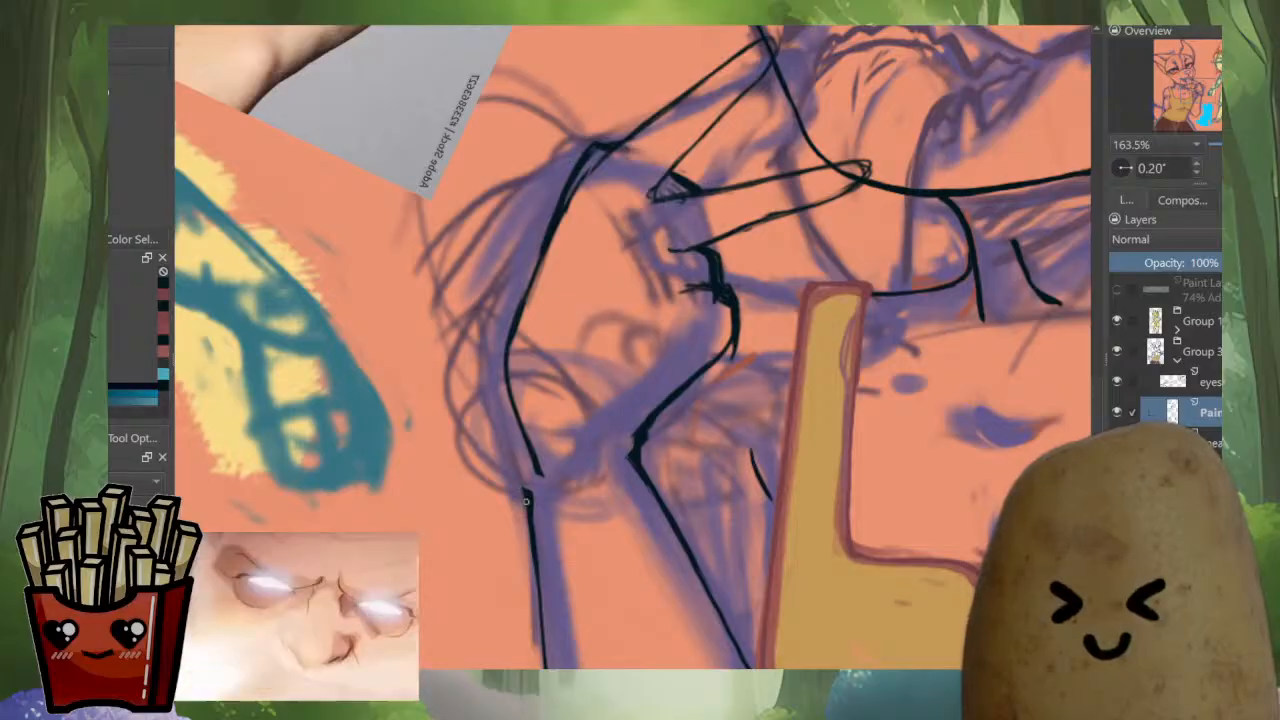
left_click_drag(524, 445, 524, 488)
left_click_drag(522, 443, 530, 499)
key("e")
mouse_move(532, 440)
left_mouse_down()
mouse_move(540, 475)
mouse_move(524, 435)
mouse_move(534, 526)
left_mouse_up()
key("e")
Reinforce the outer contour of the hand from the wrist up toward the knuckle, then restore the unmirrored view.
left_click_drag(514, 412, 521, 446)
left_click_drag(508, 364, 512, 400)
mouse_move(508, 340)
left_mouse_down()
mouse_move(511, 392)
mouse_move(513, 358)
left_mouse_up()
left_click_drag(541, 264, 518, 338)
left_click_drag(543, 257, 530, 292)
key("e")
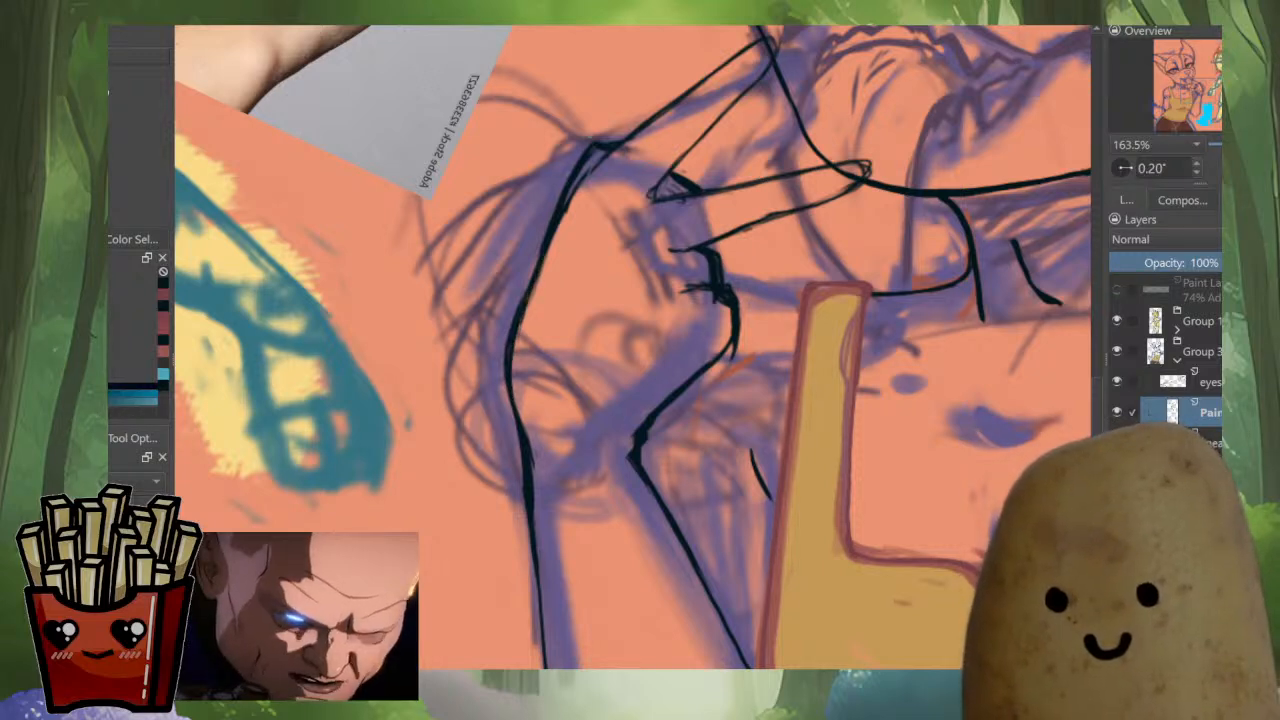
left_click_drag(560, 188, 506, 374)
key("m")
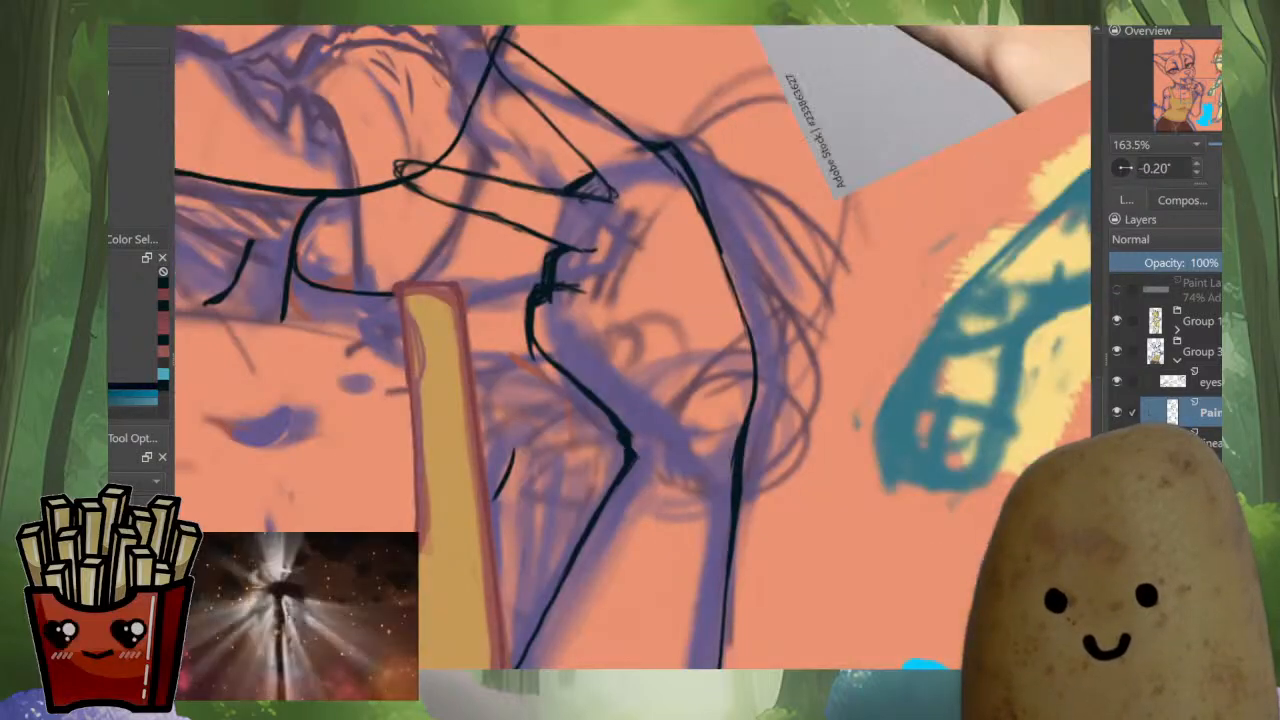
Thin and smooth the heavy outer knuckle line where the outermost extended finger meets the hand.
scroll(745, 260, "down", 4)
scroll(735, 240, "up", 3)
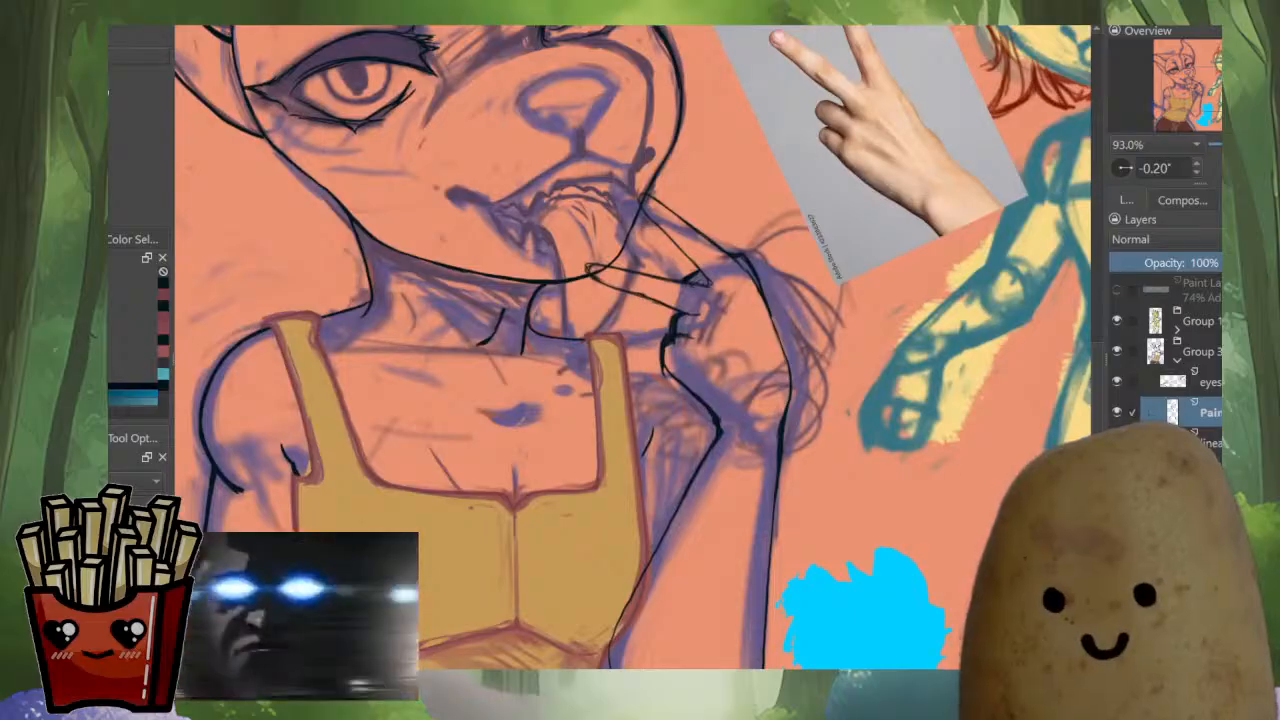
scroll(700, 285, "up", 3)
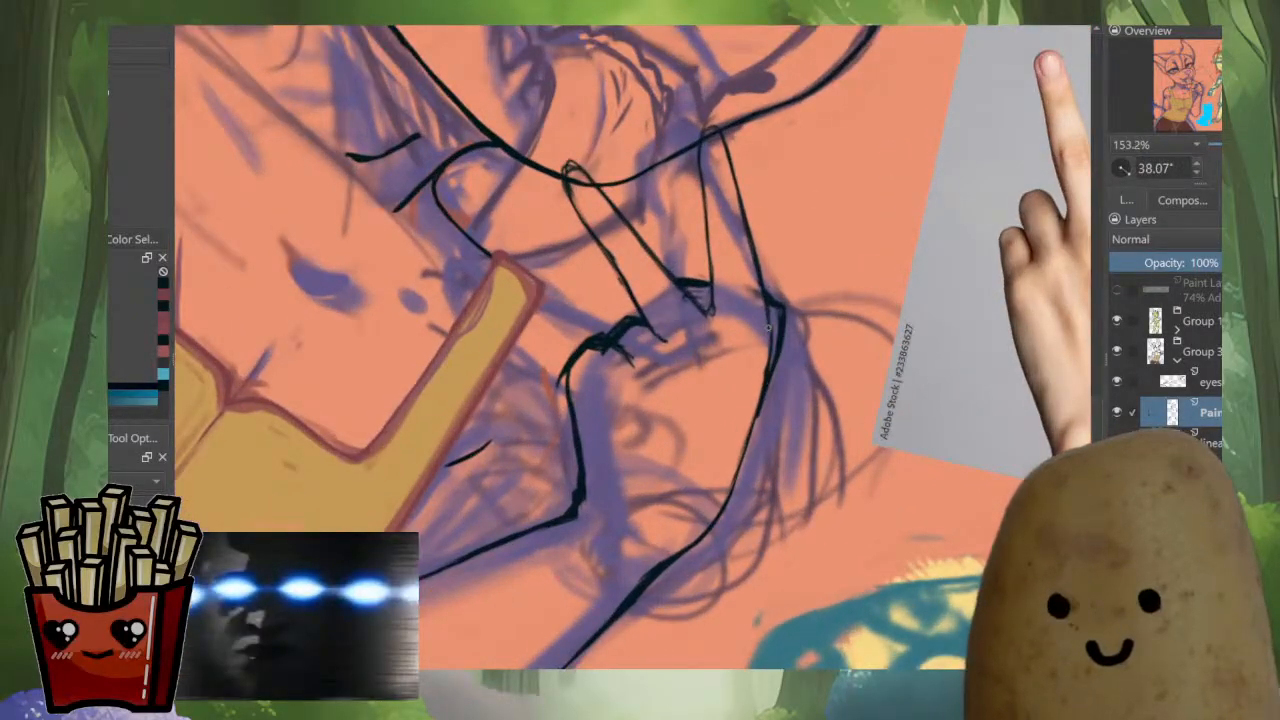
left_click_drag(768, 327, 621, 383)
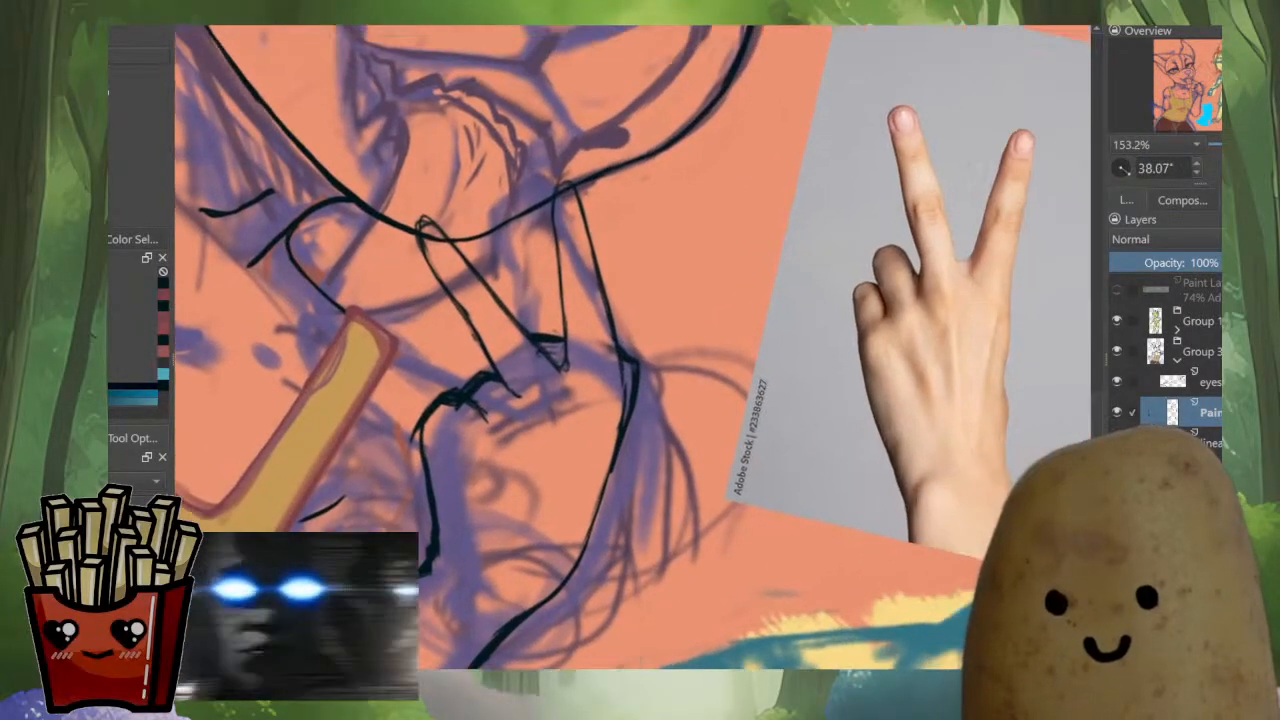
left_click_drag(551, 597, 585, 554)
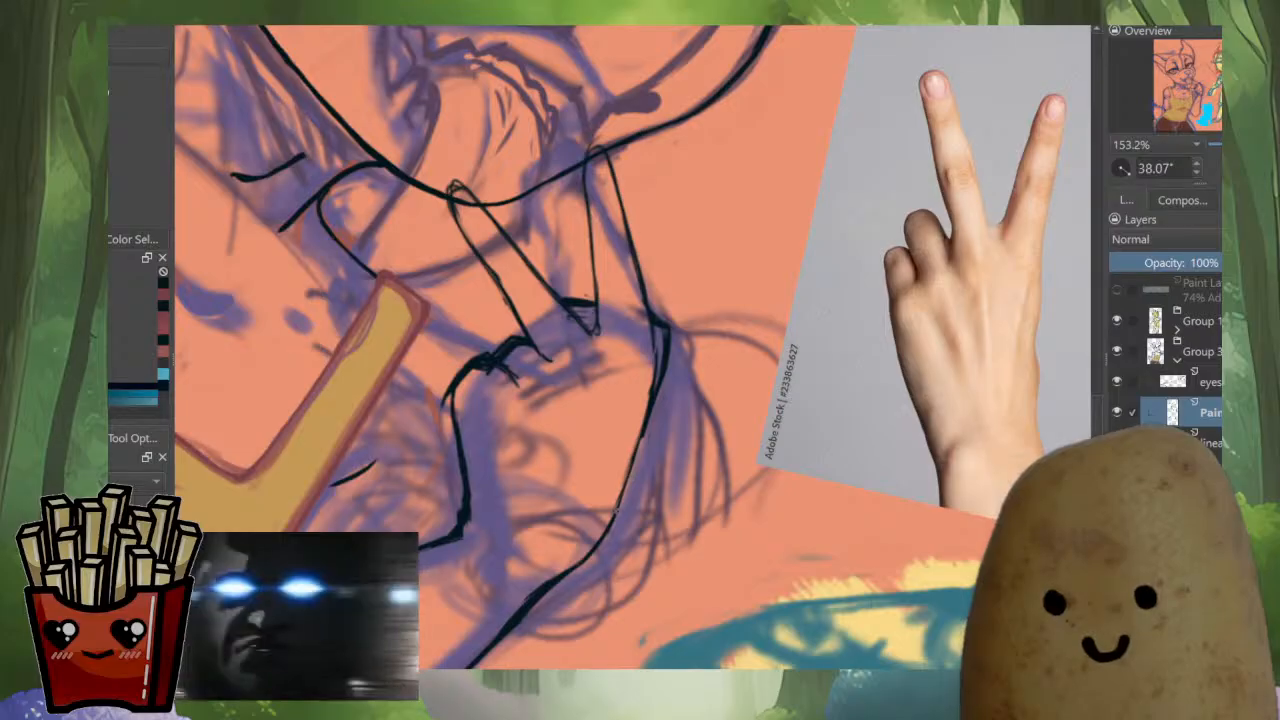
key("ctrl+z")
mouse_move(628, 470)
left_mouse_down()
mouse_move(615, 508)
mouse_move(652, 340)
mouse_move(612, 345)
mouse_move(622, 360)
mouse_move(606, 363)
left_mouse_up()
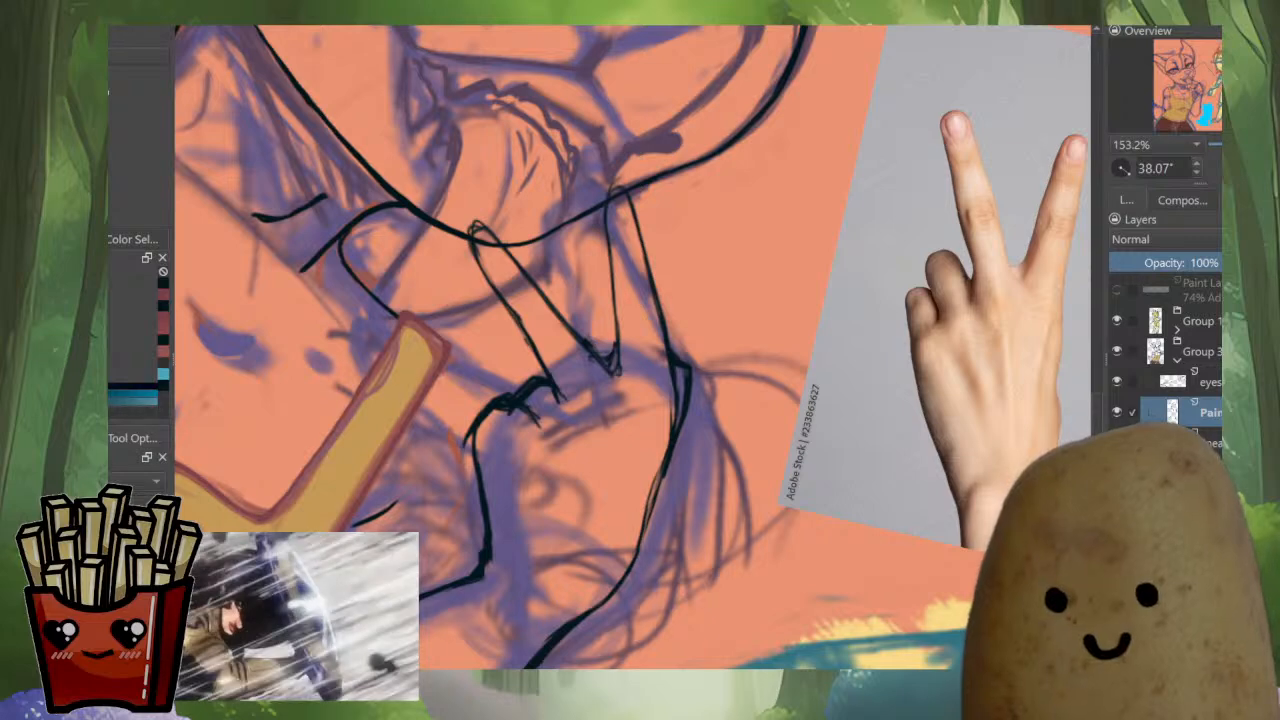
left_click_drag(678, 355, 688, 400)
mouse_move(672, 332)
left_mouse_down()
mouse_move(685, 405)
mouse_move(662, 510)
left_mouse_up()
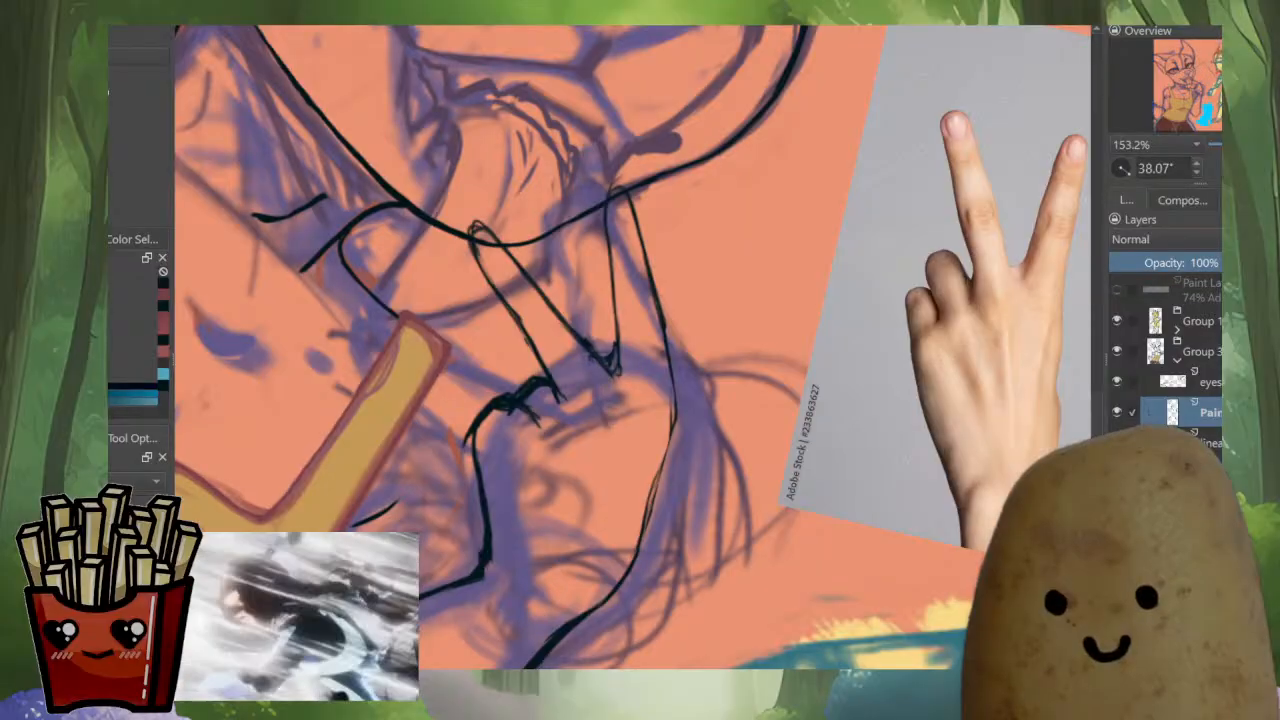
Ink the curled fingers below the extended ones and the adjoining palm edge, checking the drawing in a mirrored view.
mouse_move(560, 390)
left_mouse_down()
mouse_move(571, 419)
mouse_move(550, 386)
mouse_move(567, 402)
mouse_move(526, 406)
mouse_move(537, 446)
mouse_move(490, 433)
mouse_move(508, 475)
mouse_move(528, 458)
left_mouse_up()
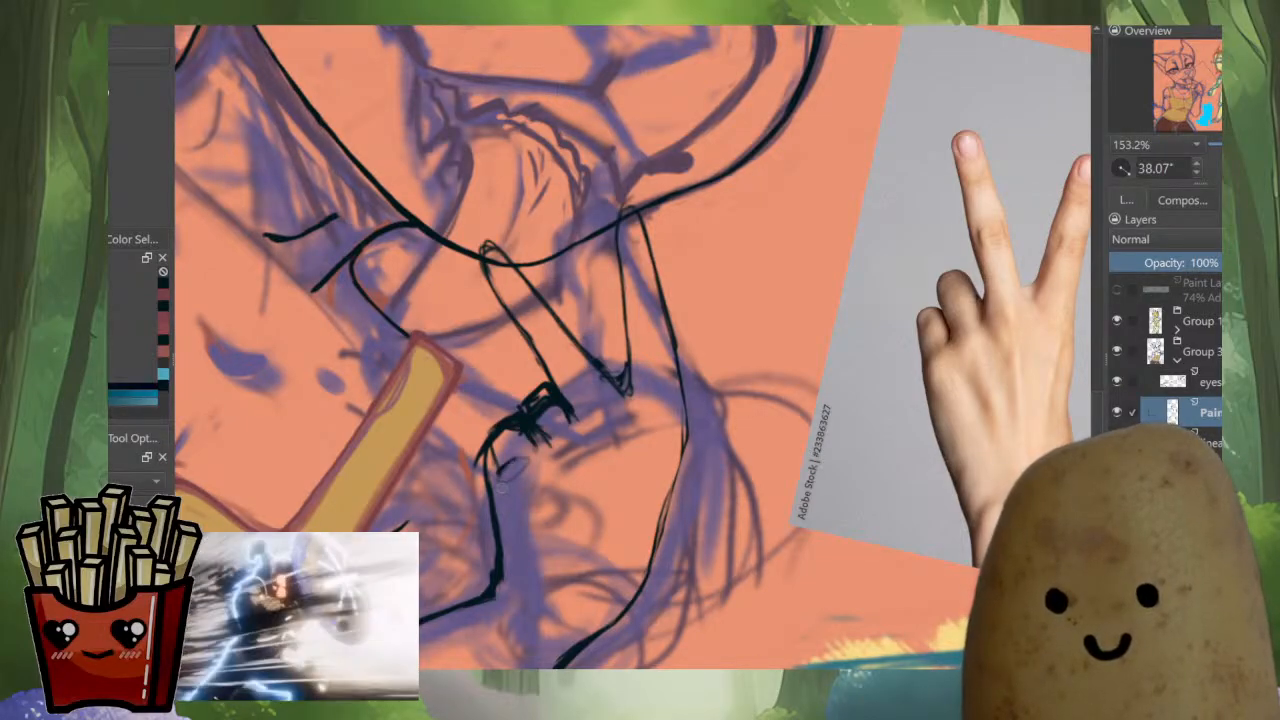
left_click_drag(584, 420, 569, 434)
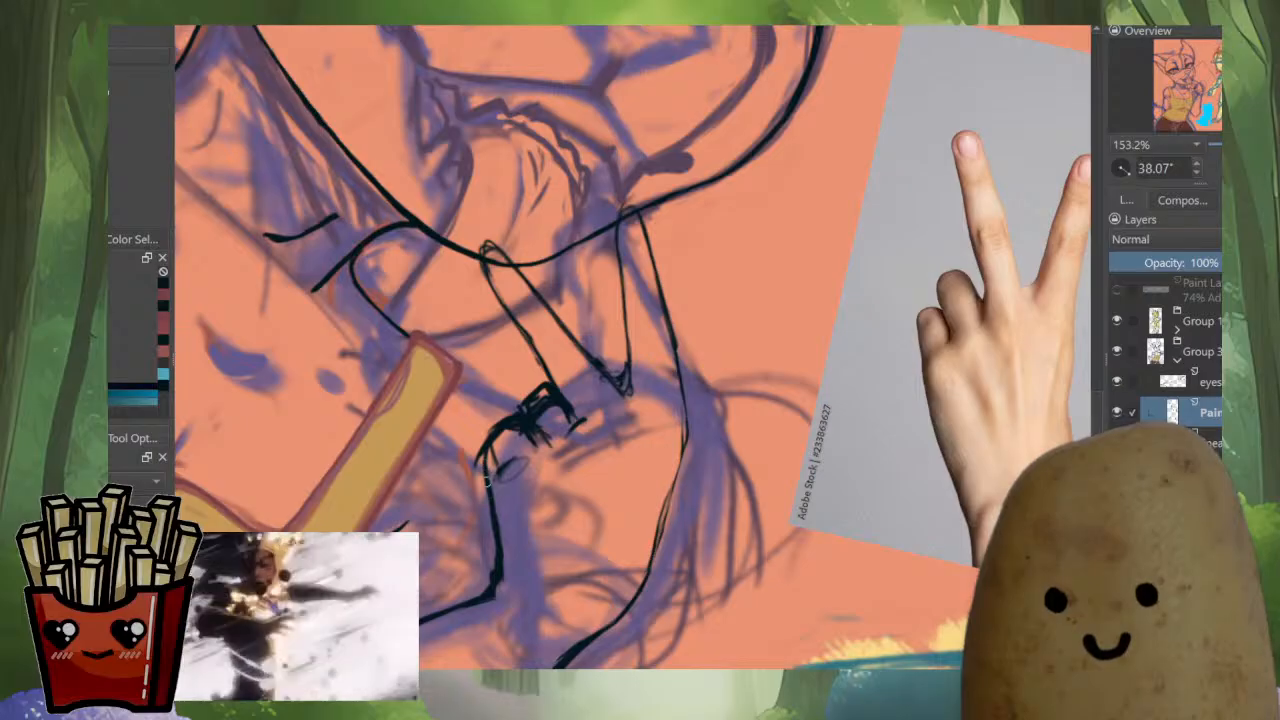
left_click_drag(487, 463, 494, 498)
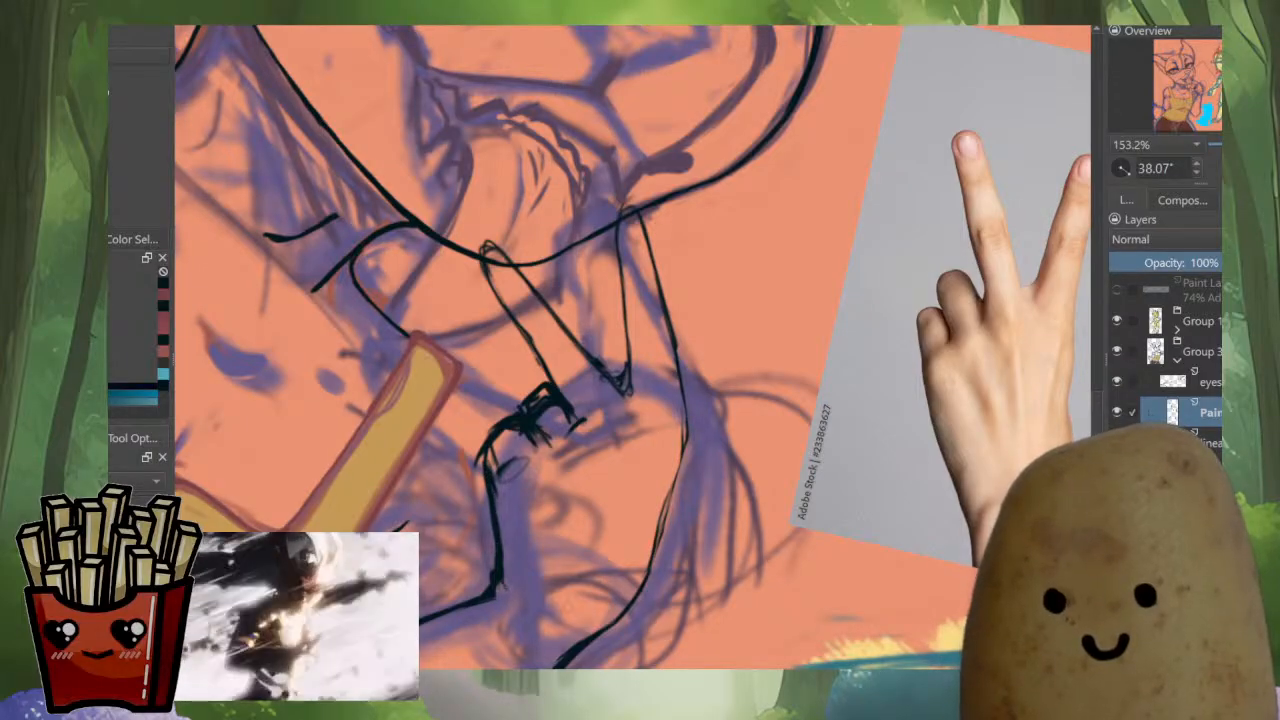
key("m")
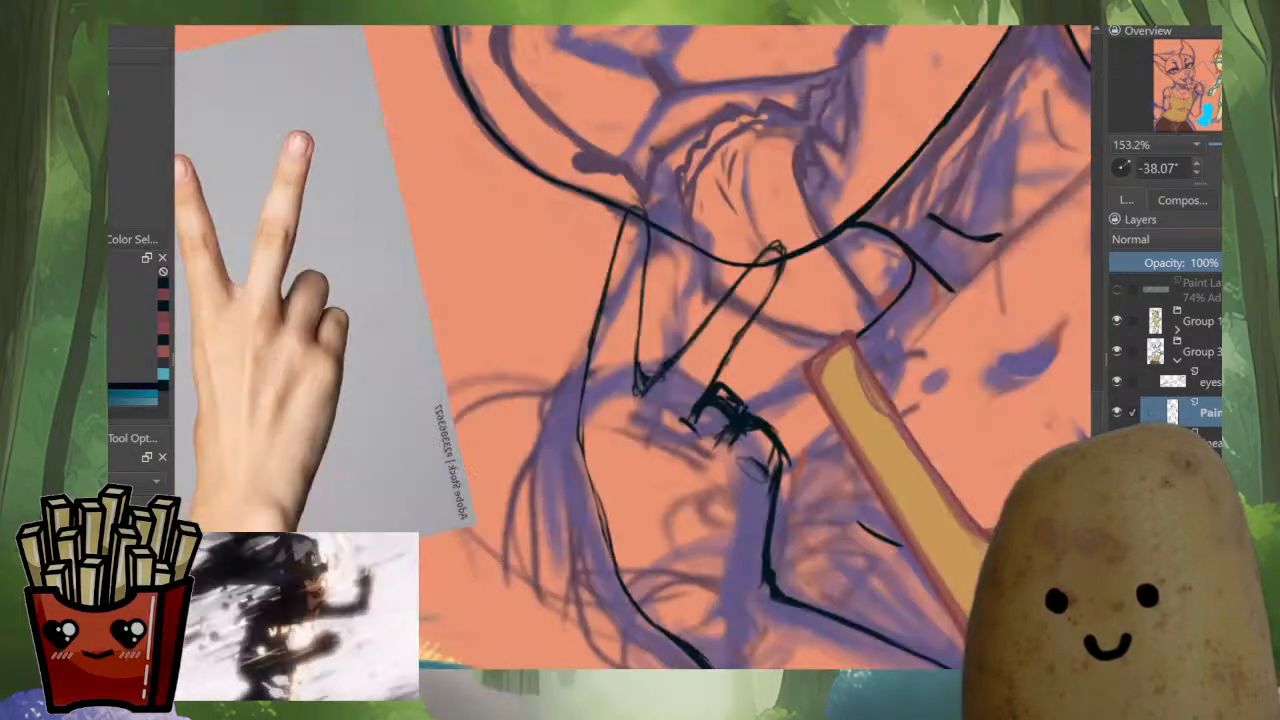
left_click_drag(749, 349, 705, 475)
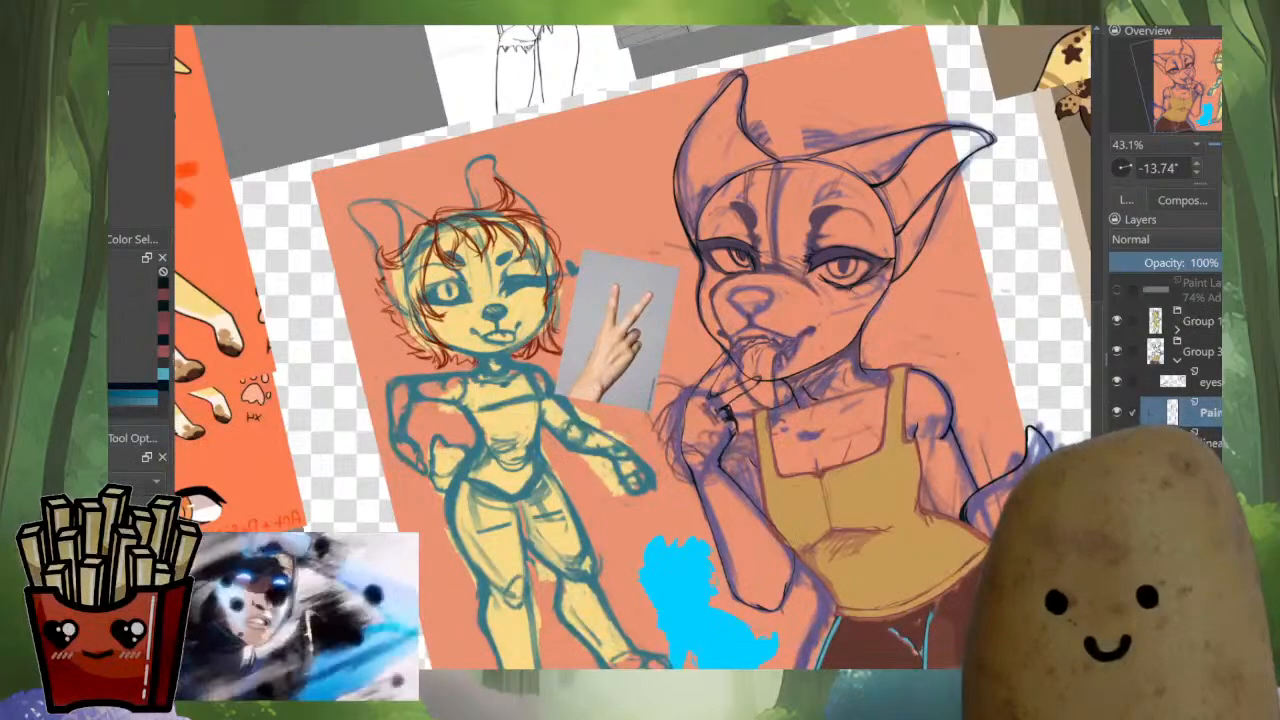
key("m")
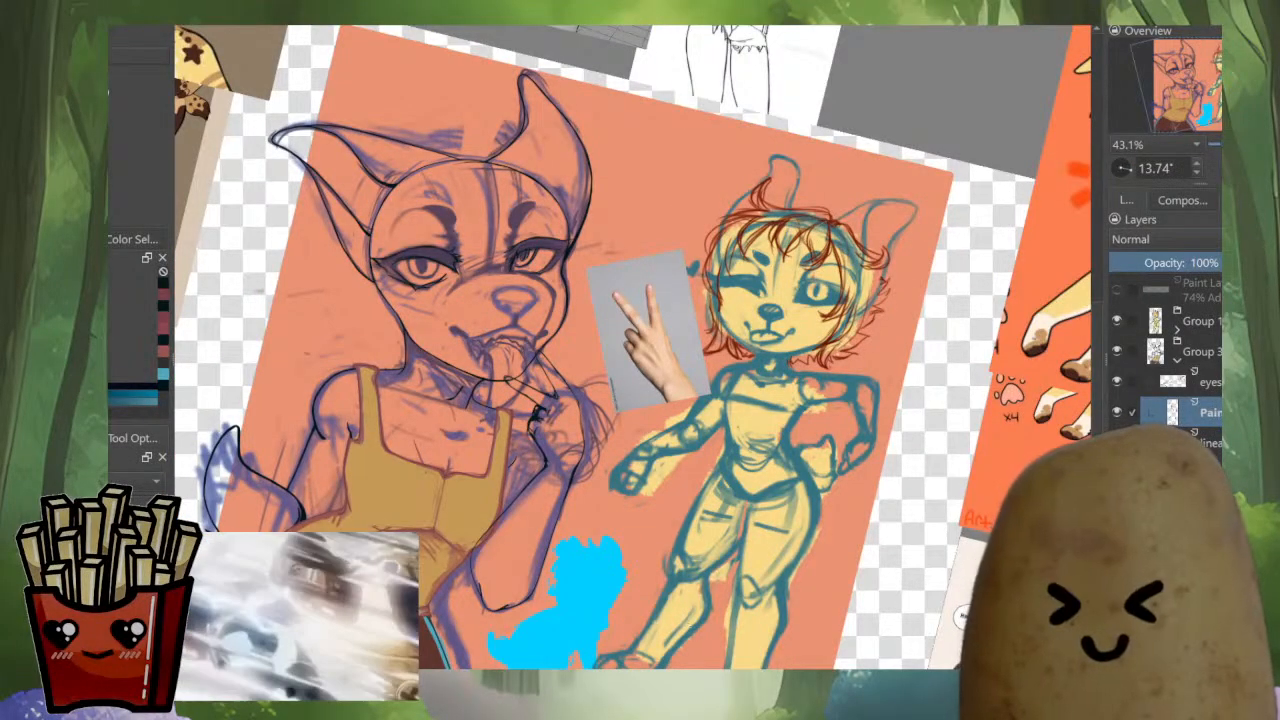
Isolate the hand line art layer and redraw the outer hand contour cleanly from the knuckle down to the wrist.
left_click(1172, 411, "alt")
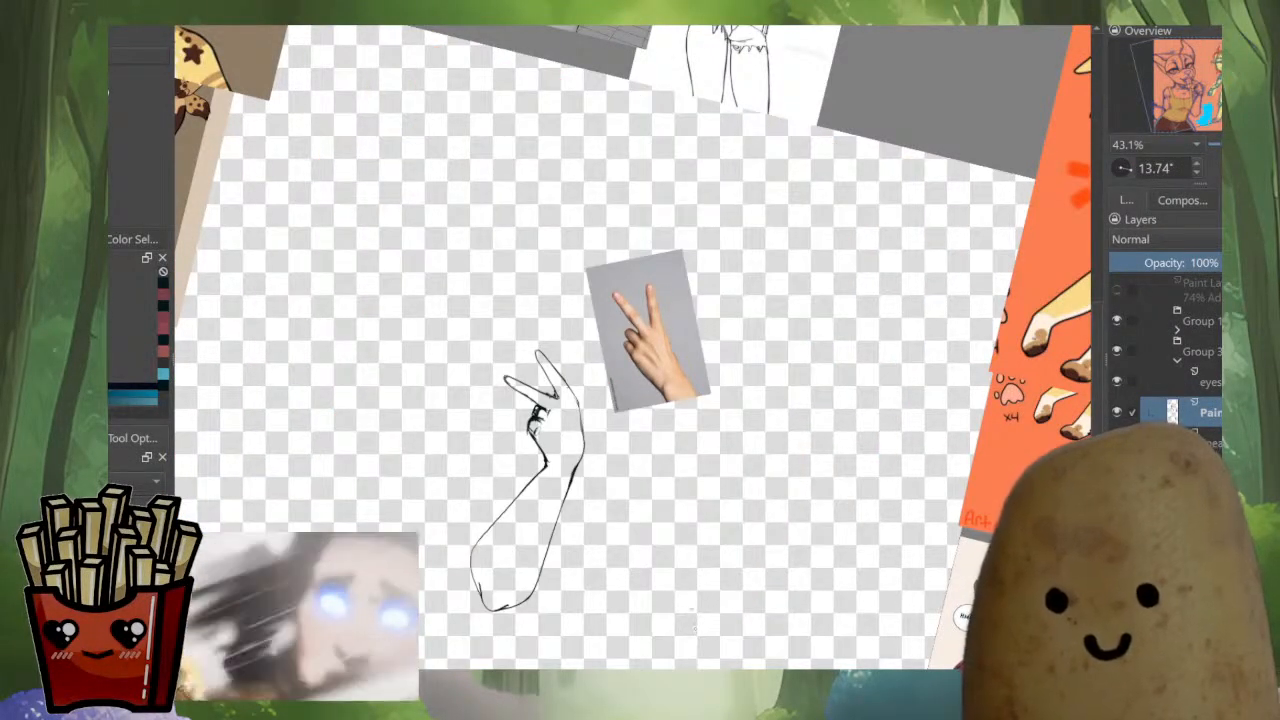
left_click_drag(519, 434, 522, 281)
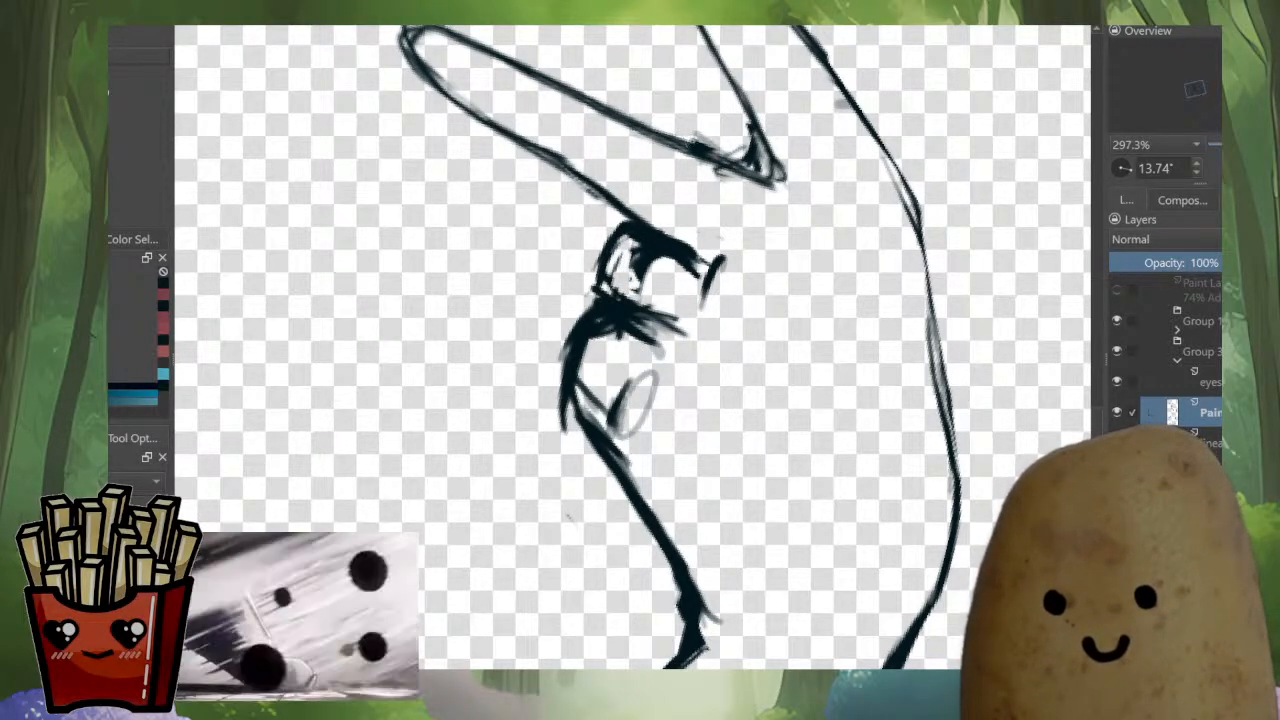
left_click_drag(703, 113, 730, 364)
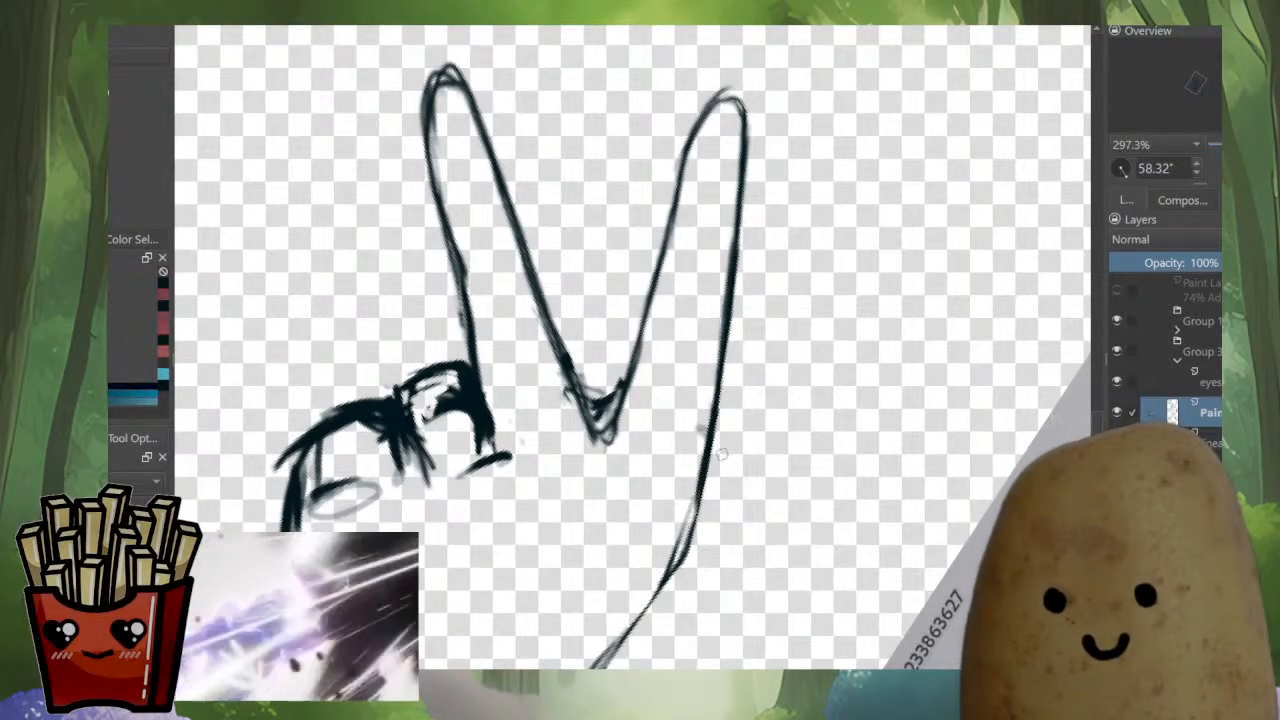
mouse_move(721, 455)
left_mouse_down()
mouse_move(732, 308)
mouse_move(683, 418)
left_mouse_up()
left_click_drag(713, 346, 616, 506)
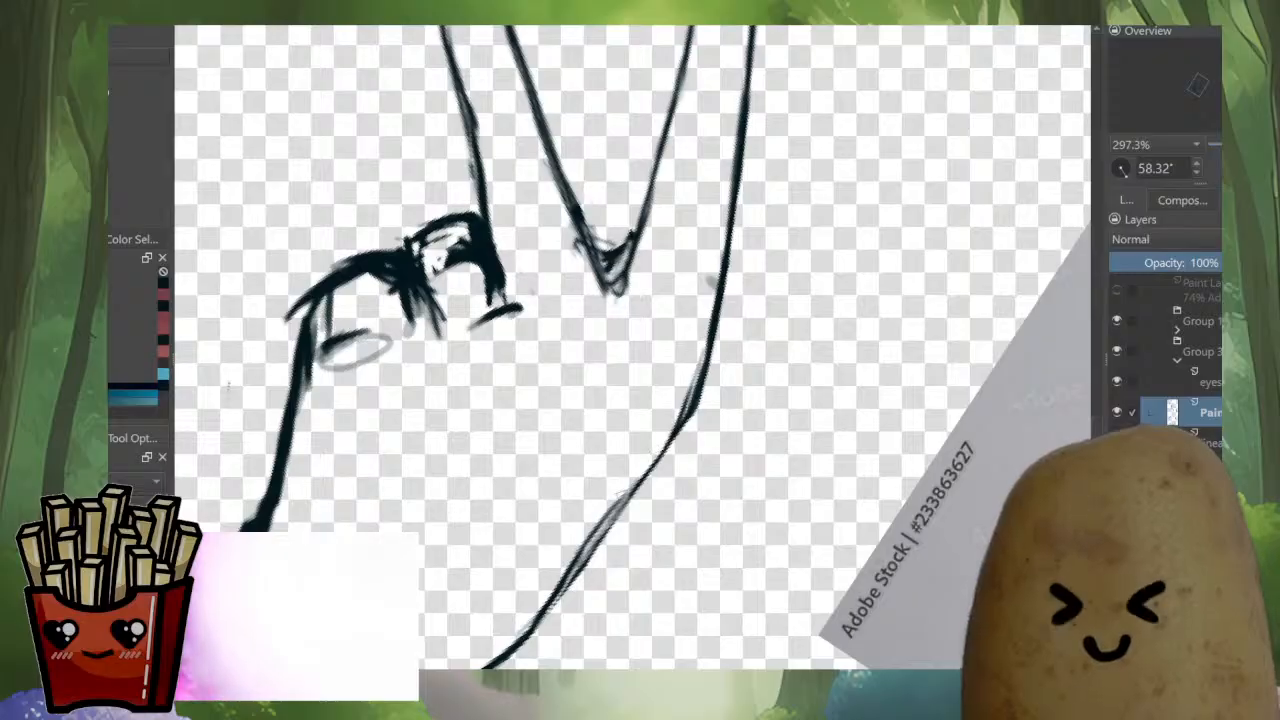
left_click_drag(646, 466, 588, 546)
left_click_drag(614, 503, 555, 592)
key("e")
left_click_drag(711, 324, 637, 474)
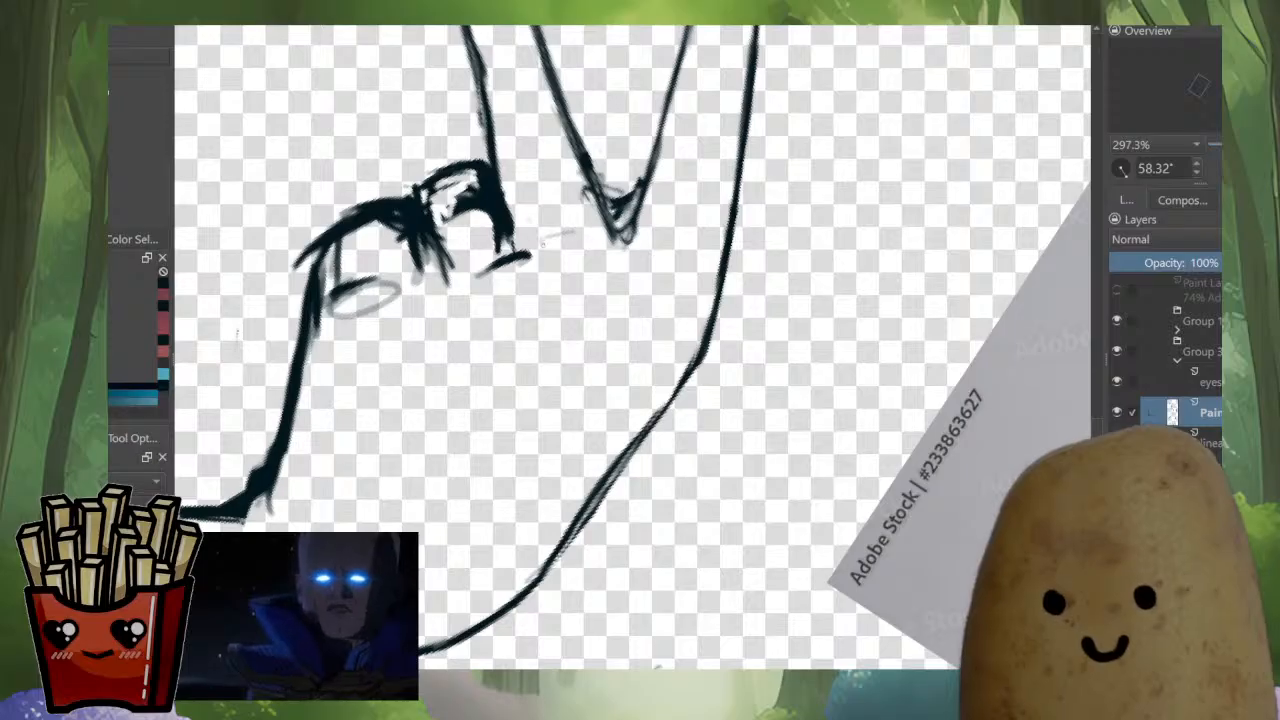
Add short knuckle marks beneath the two extended fingers and clean up the outer hand edge near the wrist.
left_click_drag(542, 240, 577, 233)
mouse_move(656, 248)
left_mouse_down()
mouse_move(697, 263)
mouse_move(710, 328)
mouse_move(649, 421)
left_mouse_up()
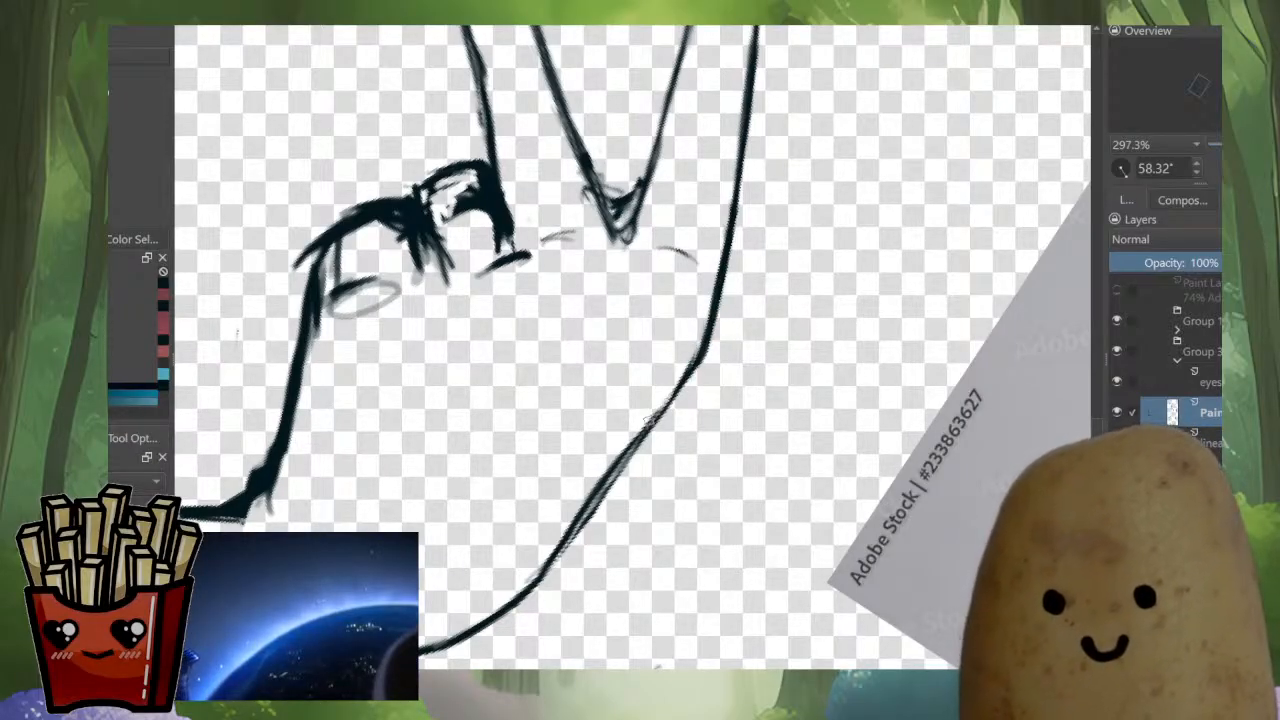
mouse_move(704, 360)
left_mouse_down()
mouse_move(626, 454)
mouse_move(637, 440)
left_mouse_up()
mouse_move(680, 381)
left_mouse_down()
mouse_move(524, 605)
mouse_move(500, 614)
left_mouse_up()
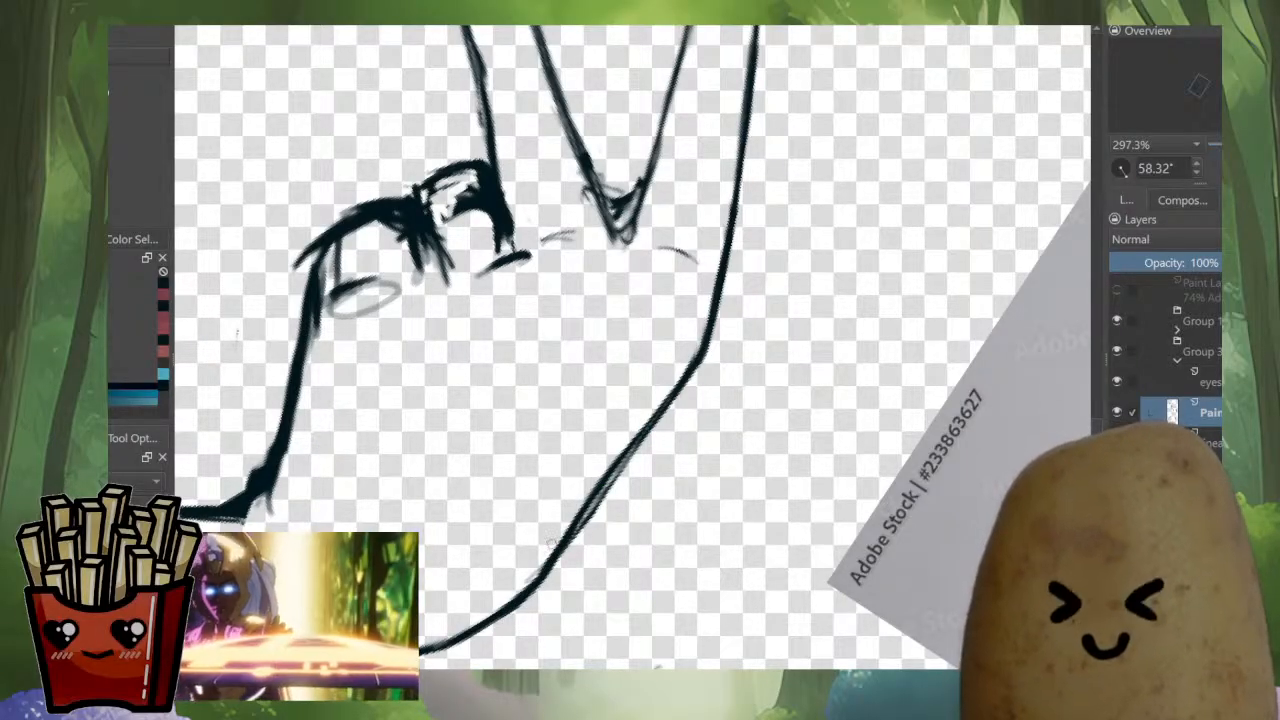
Clean the sketchy overlaps from the outer wrist line and tidy the inner wrist corner.
mouse_move(531, 541)
left_mouse_down()
mouse_move(703, 363)
mouse_move(704, 335)
left_mouse_up()
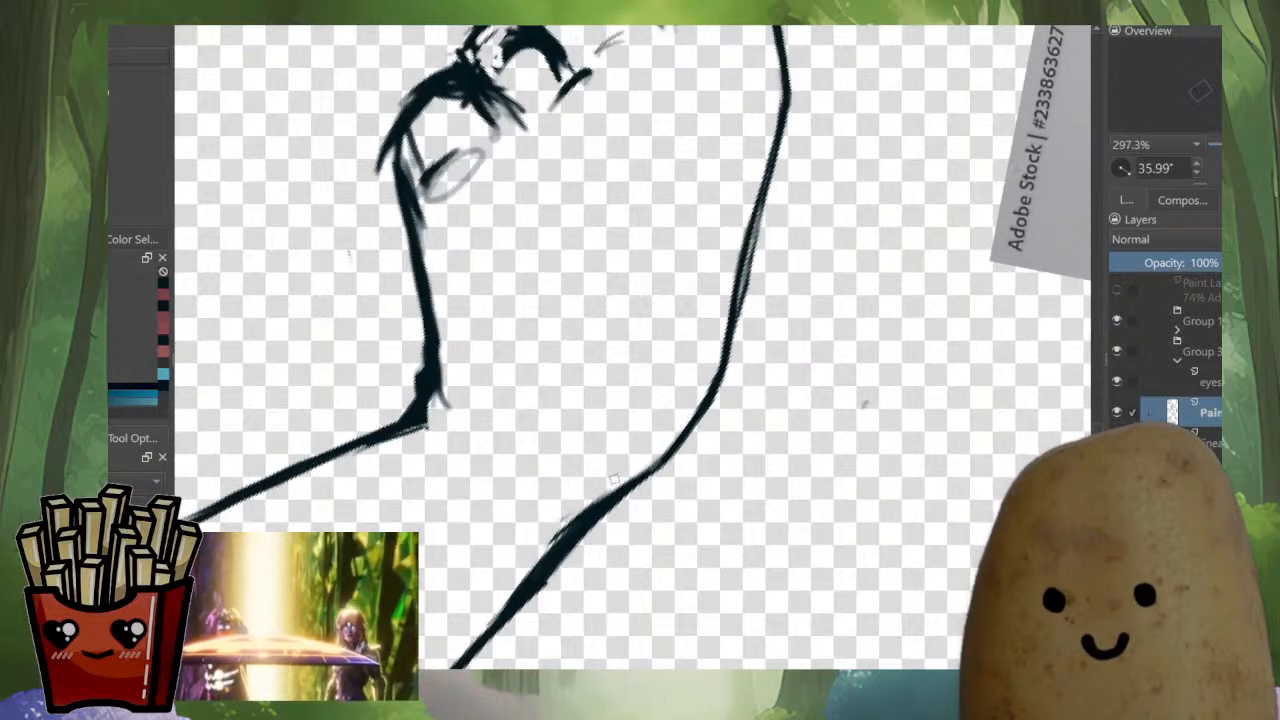
mouse_move(604, 492)
left_mouse_down()
mouse_move(491, 617)
mouse_move(614, 719)
left_mouse_up()
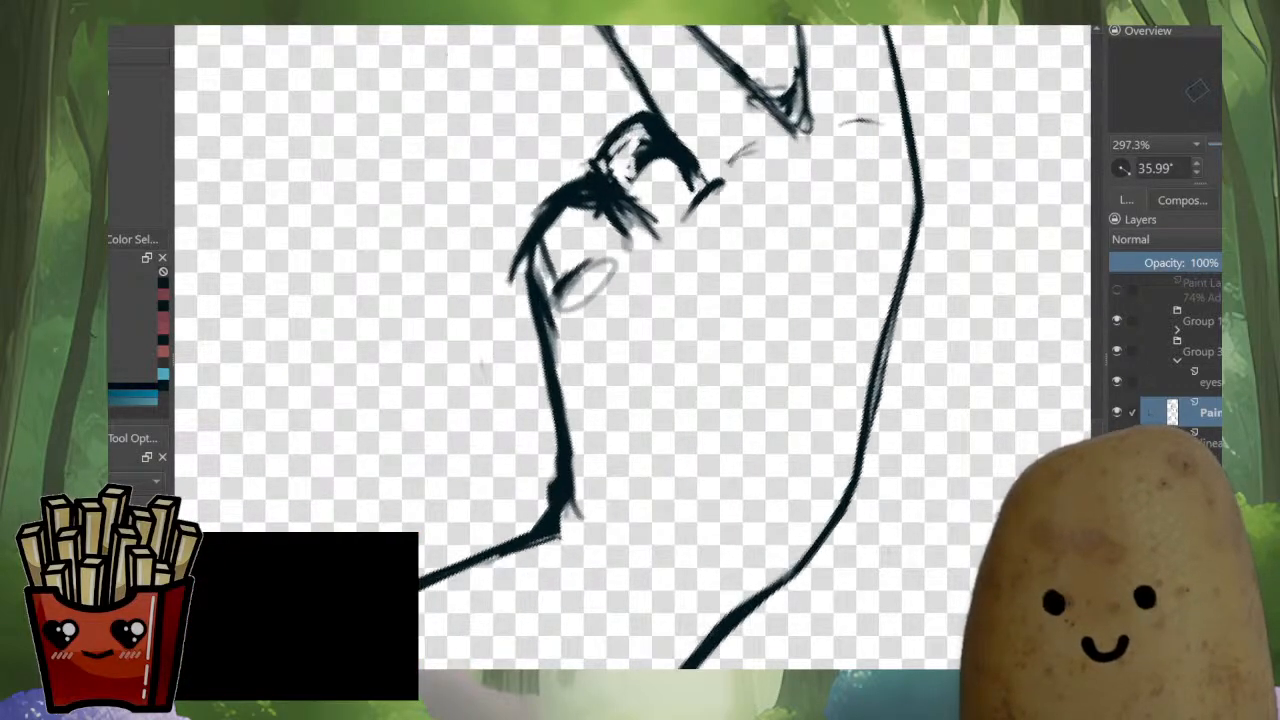
left_click_drag(607, 463, 592, 625)
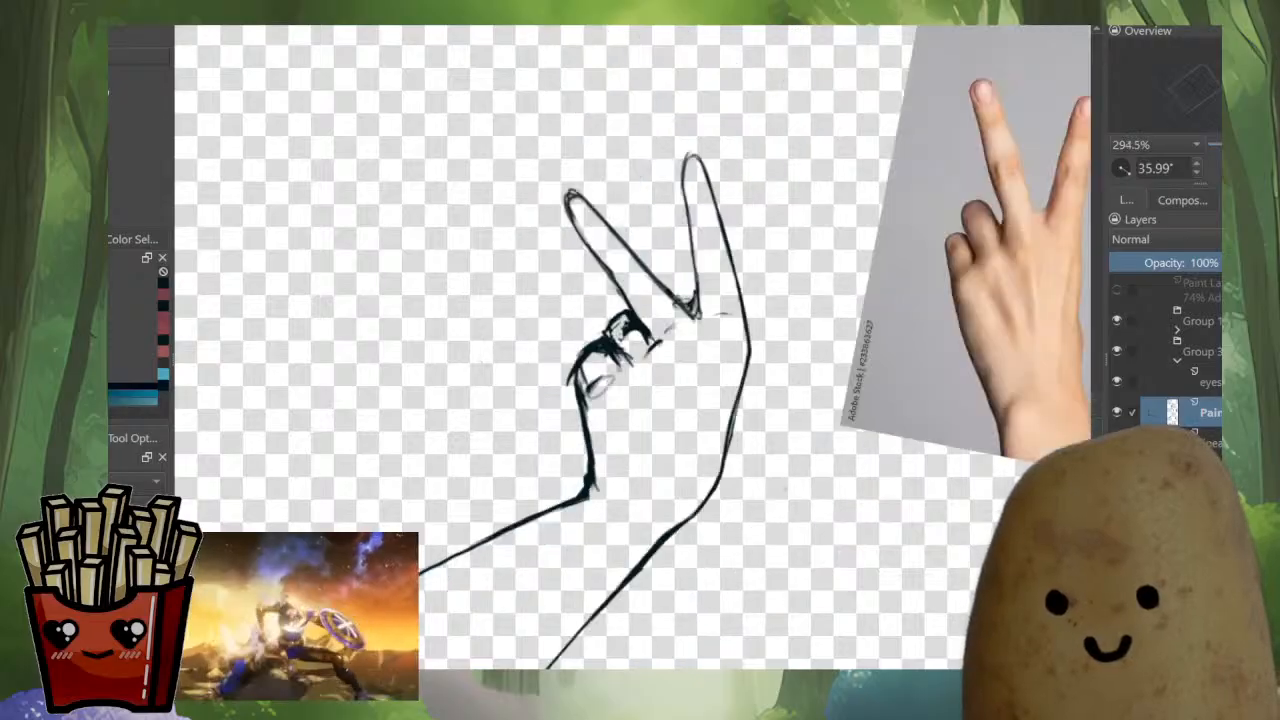
left_click_drag(573, 560, 594, 440)
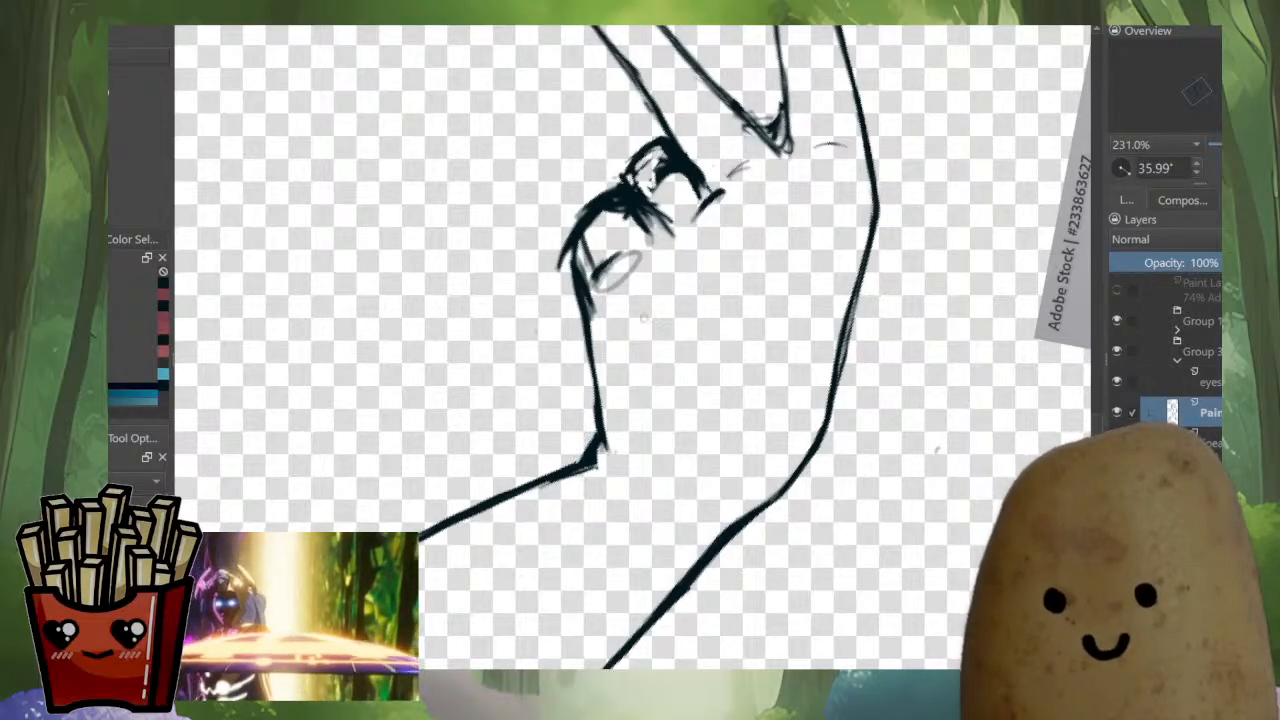
Refine the outlines of the two curled fingers, erasing stray strokes and darkening their rounded outer contours.
scroll(643, 318, "up", 3)
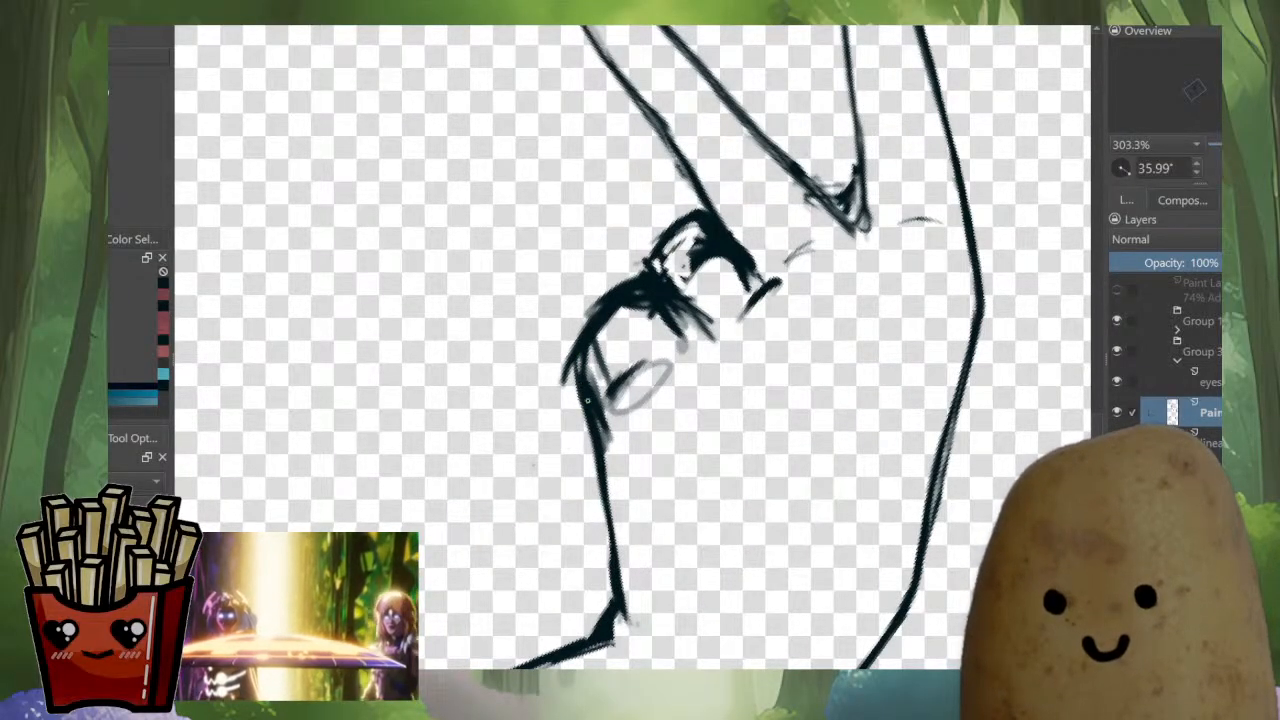
left_click_drag(573, 338, 562, 382)
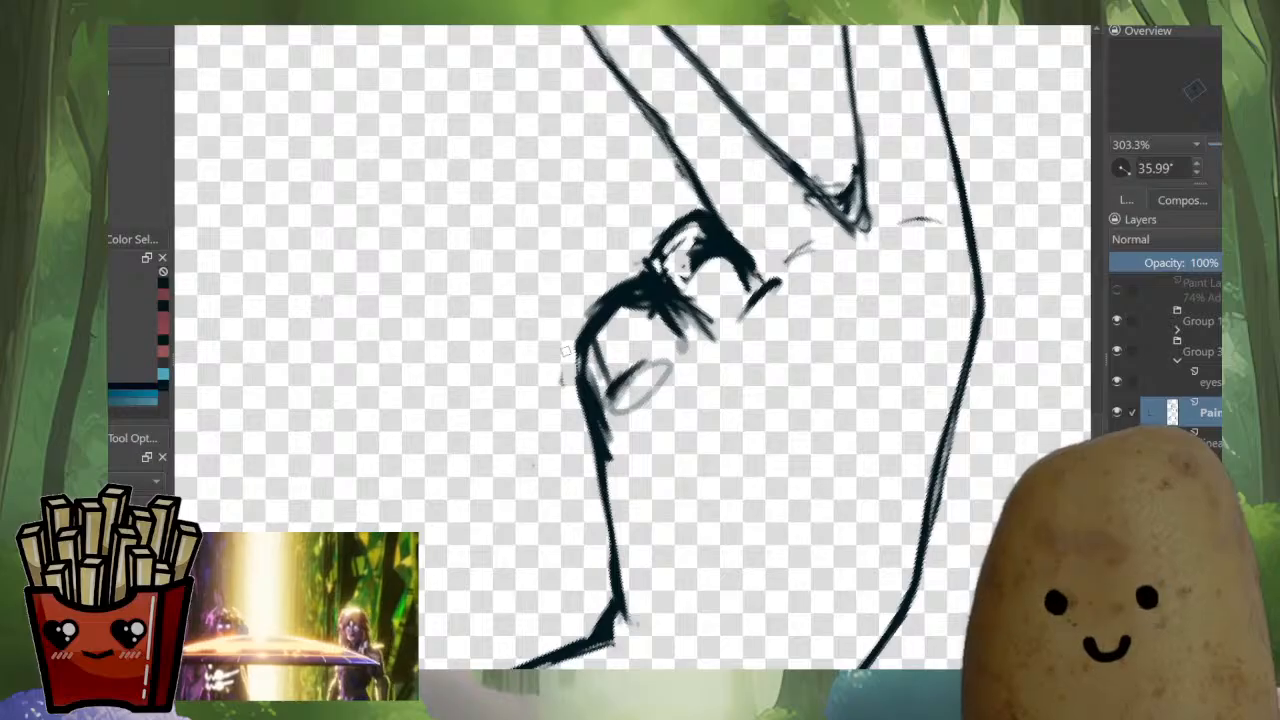
mouse_move(586, 326)
left_mouse_down()
mouse_move(581, 388)
mouse_move(606, 432)
left_mouse_up()
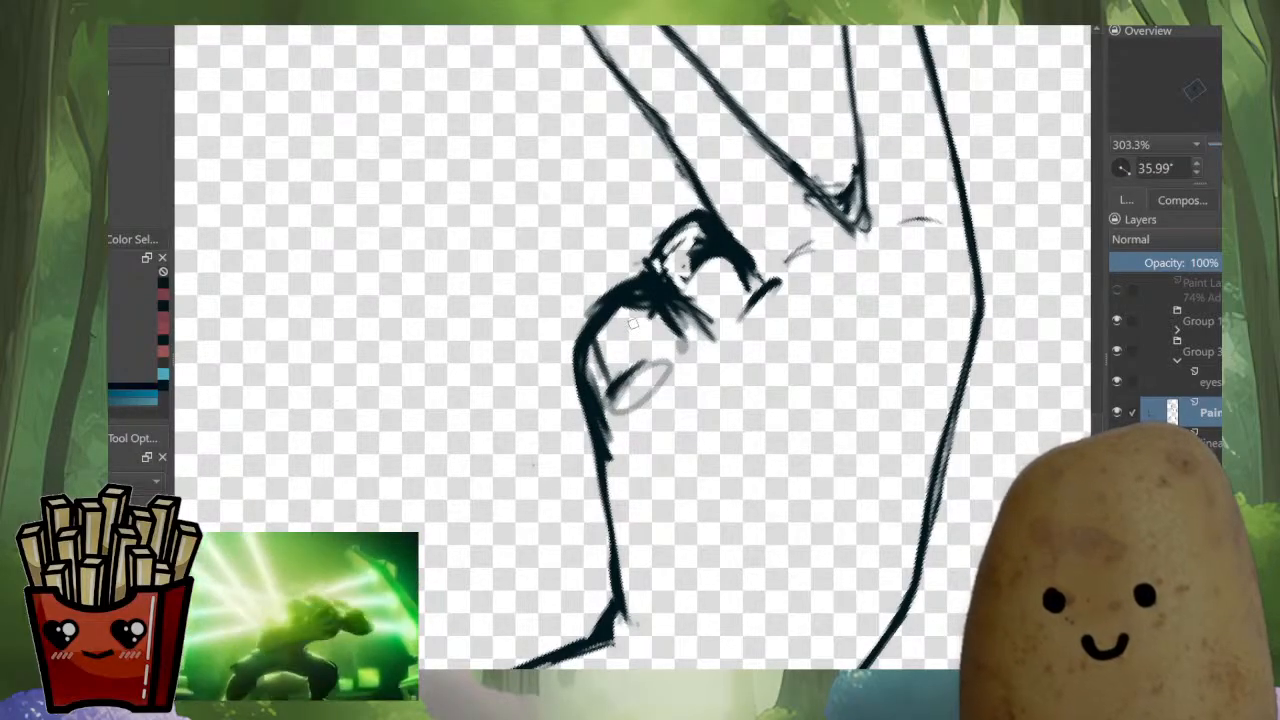
mouse_move(622, 372)
left_mouse_down()
mouse_move(622, 432)
mouse_move(600, 405)
mouse_move(645, 375)
mouse_move(600, 365)
mouse_move(632, 342)
mouse_move(600, 360)
mouse_move(642, 334)
left_mouse_up()
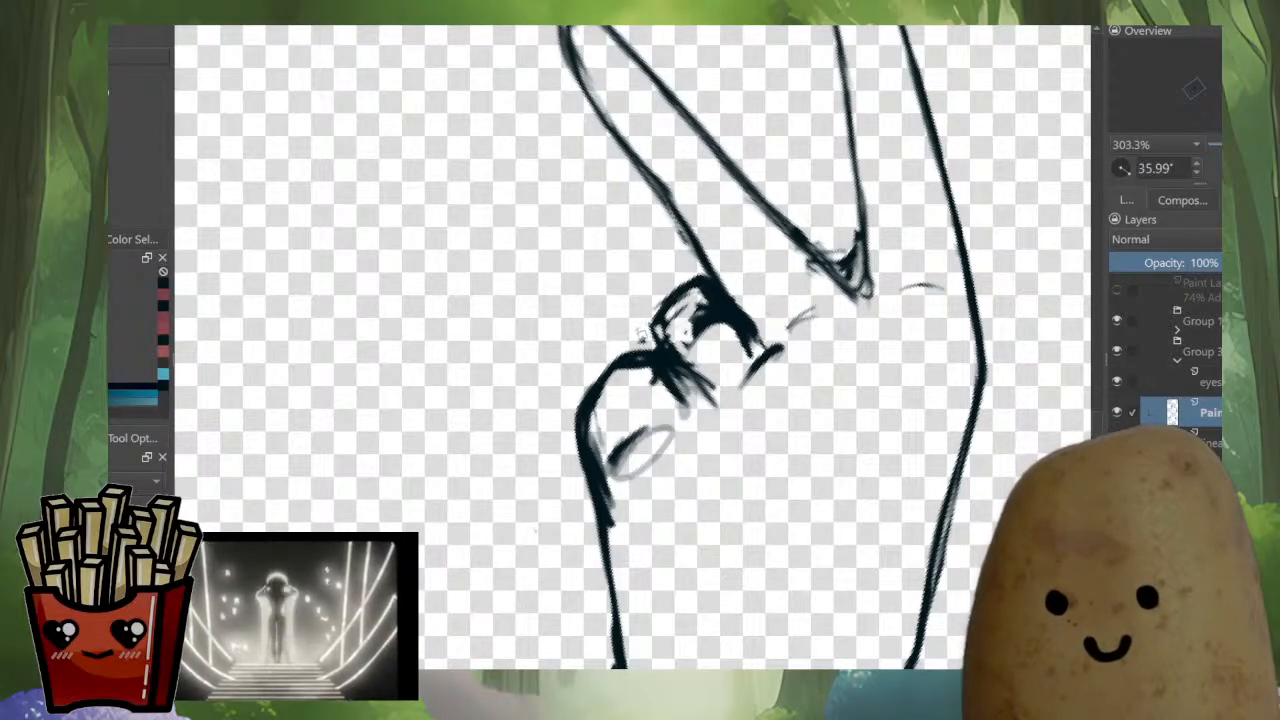
mouse_move(703, 281)
left_mouse_down()
mouse_move(652, 325)
mouse_move(659, 354)
left_mouse_up()
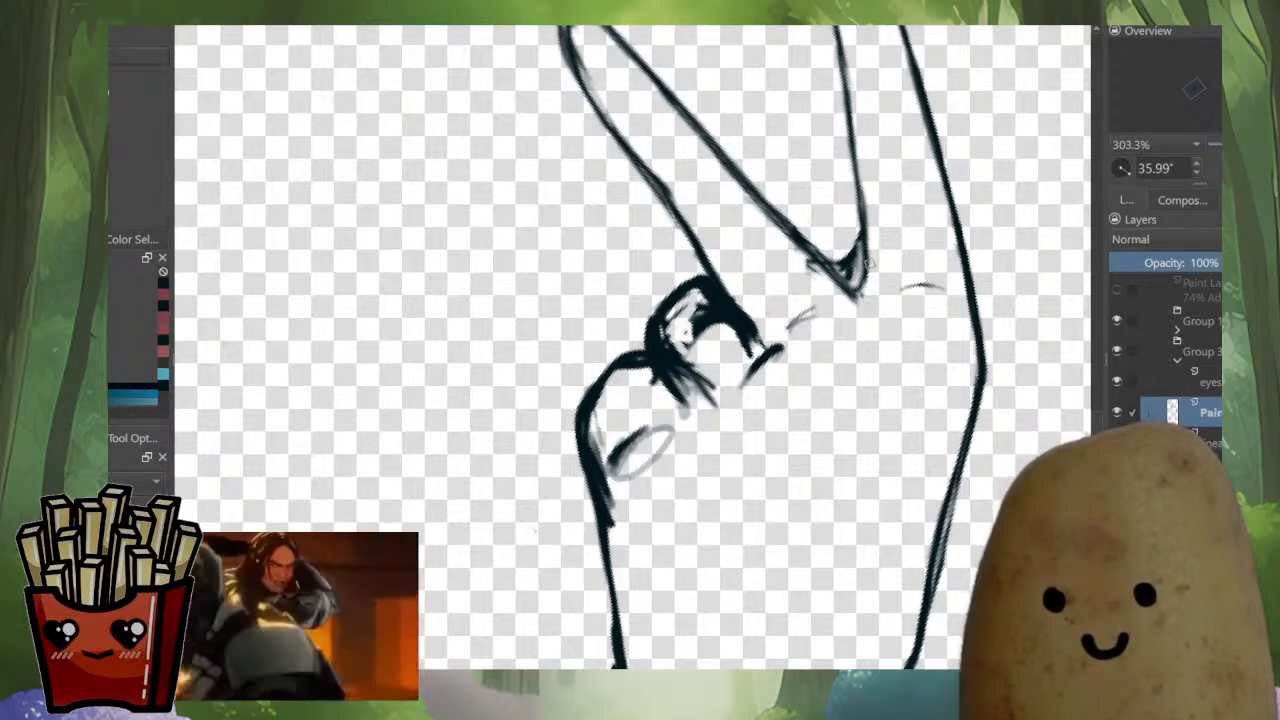
Darken and clean the inner edge of the upright extended finger down to the gap between the two fingers.
left_click_drag(862, 313, 821, 481)
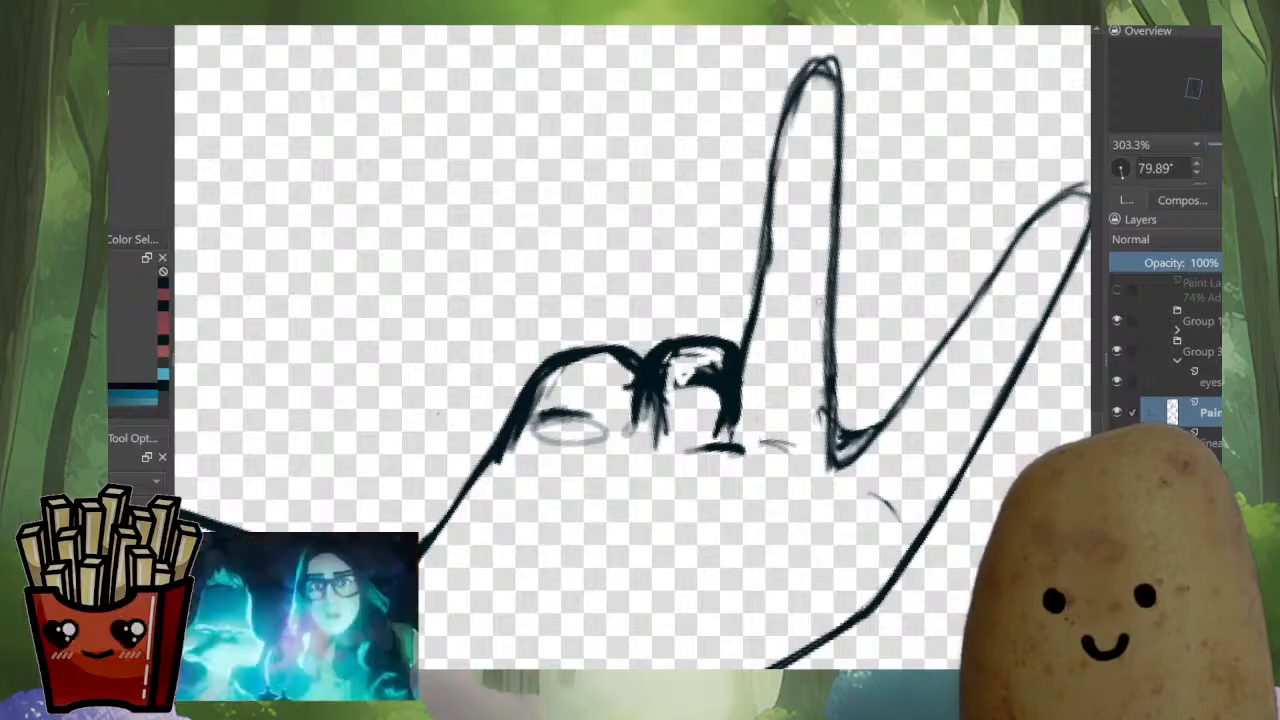
left_click_drag(822, 314, 818, 428)
left_click_drag(818, 380, 823, 460)
left_click_drag(827, 306, 785, 424)
mouse_move(795, 358)
left_mouse_down()
mouse_move(799, 235)
mouse_move(784, 177)
mouse_move(758, 213)
mouse_move(750, 202)
mouse_move(798, 180)
left_mouse_up()
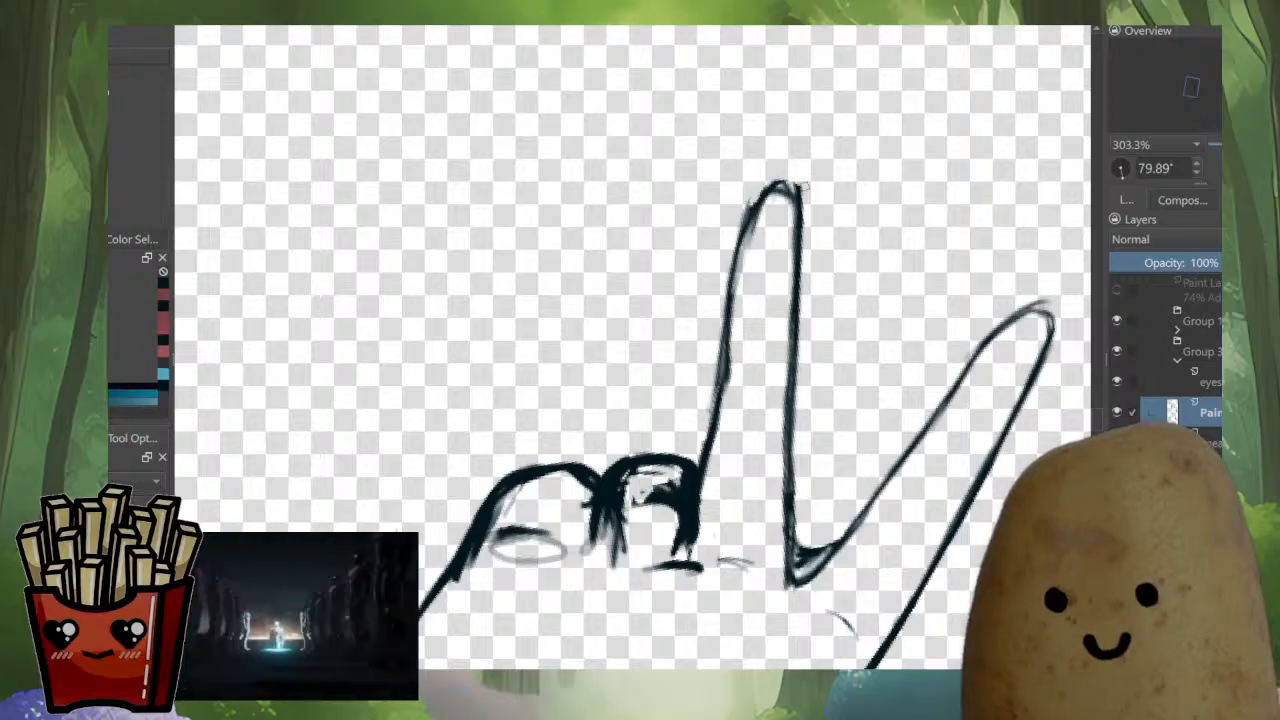
Round off the upright finger's tip with a solid line and smooth the outer contour just below it.
mouse_move(798, 236)
left_mouse_down()
mouse_move(768, 208)
mouse_move(744, 230)
mouse_move(758, 200)
mouse_move(738, 276)
left_mouse_up()
mouse_move(766, 183)
left_mouse_down()
mouse_move(731, 268)
mouse_move(746, 271)
left_mouse_up()
left_click_drag(755, 213, 735, 311)
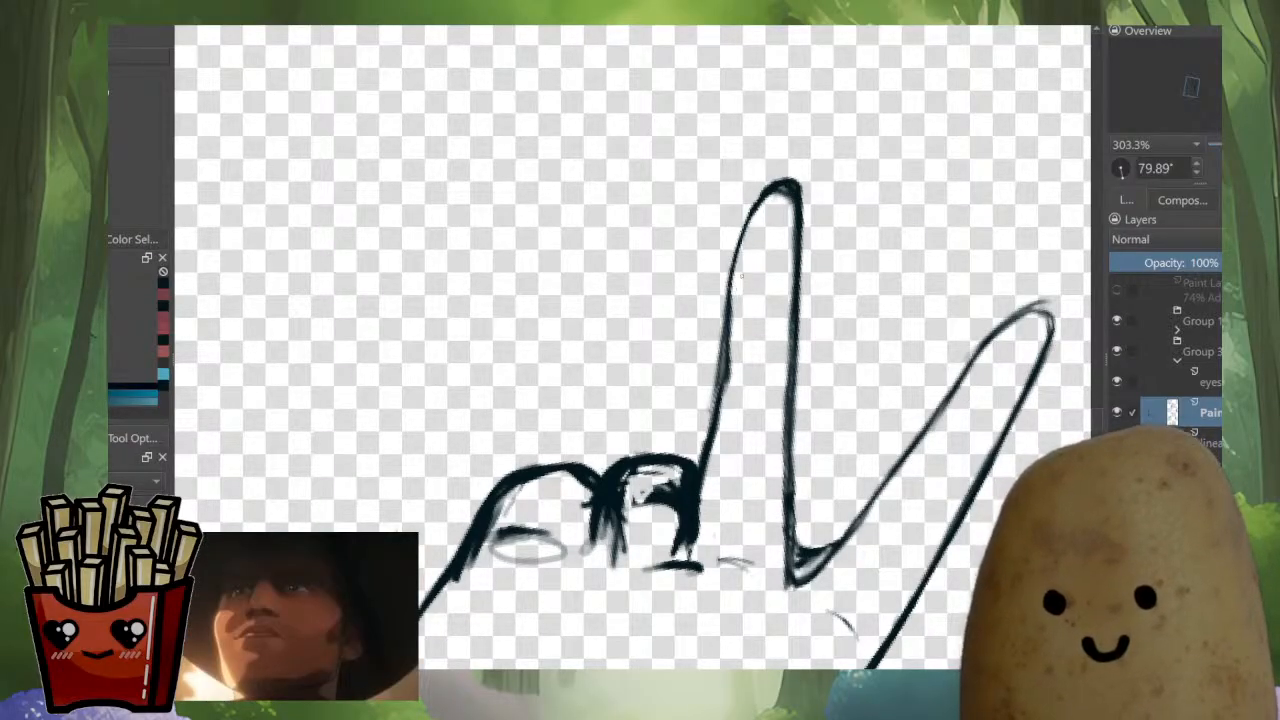
mouse_move(770, 191)
left_mouse_down()
mouse_move(798, 192)
mouse_move(796, 226)
mouse_move(798, 206)
mouse_move(762, 200)
mouse_move(726, 300)
left_mouse_up()
key("ctrl+z")
key("ctrl+z")
left_click_drag(749, 214, 724, 320)
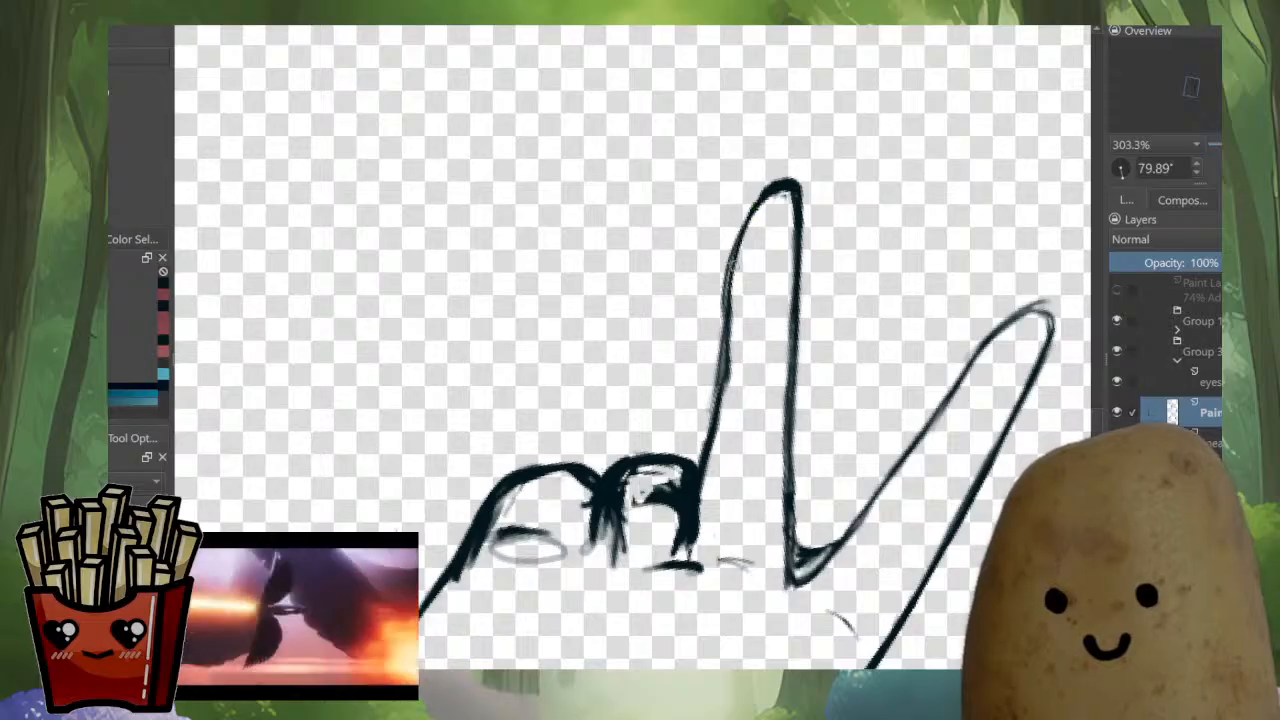
key("ctrl+z")
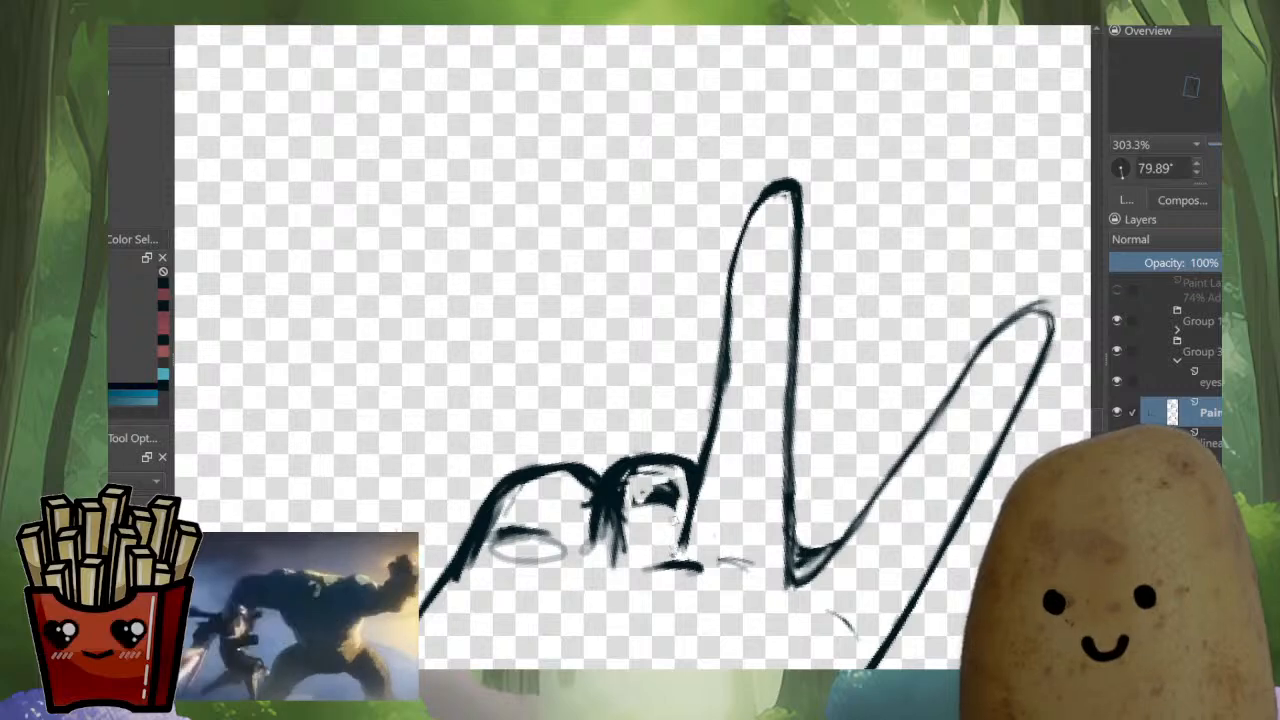
Erase the dark fill and stray strokes inside the two curled fingers, trimming their contours and separating lines into clean tapers.
left_click_drag(681, 508, 676, 552)
left_click_drag(625, 489, 620, 558)
left_click_drag(583, 499, 589, 509)
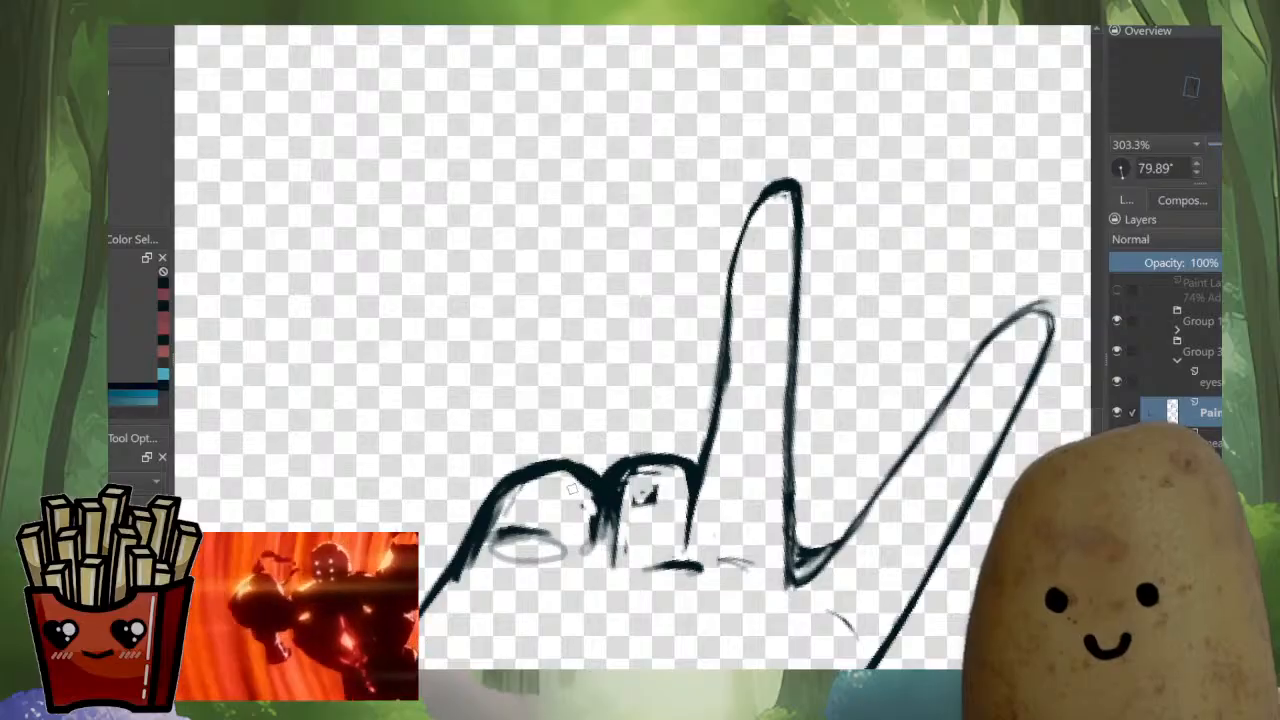
left_click_drag(524, 490, 491, 536)
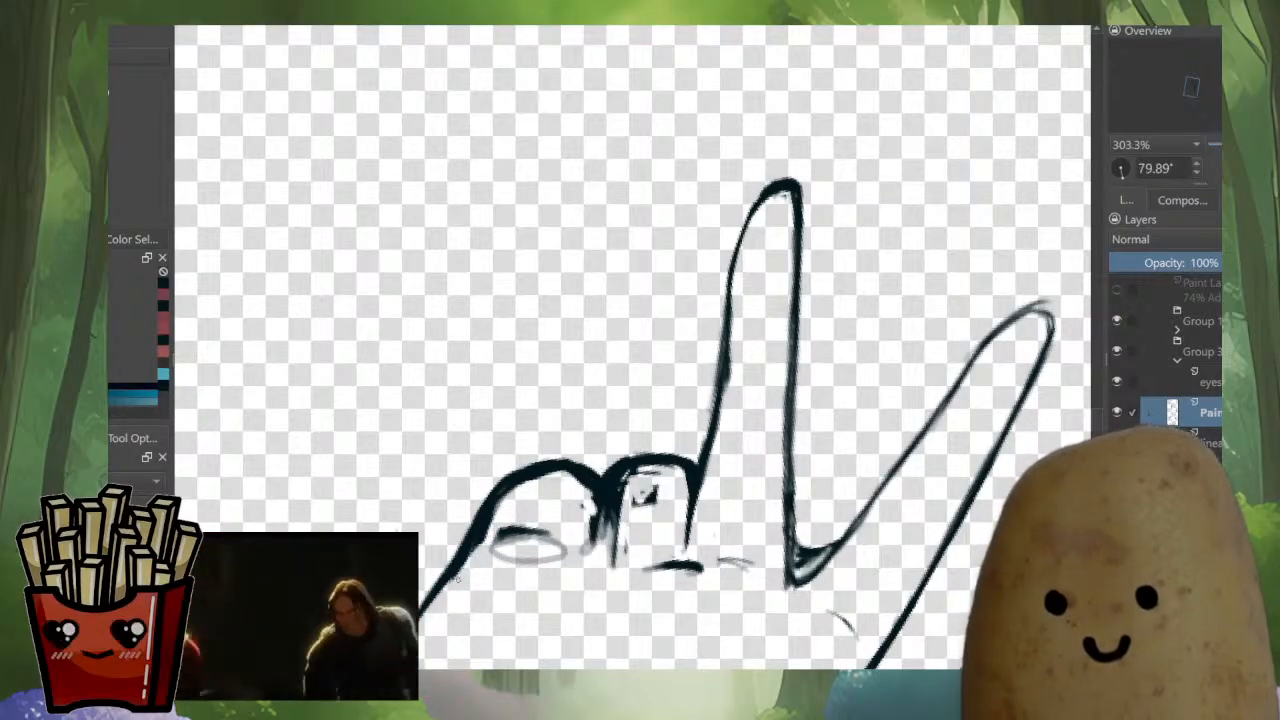
left_click_drag(585, 510, 592, 548)
left_click_drag(603, 502, 599, 550)
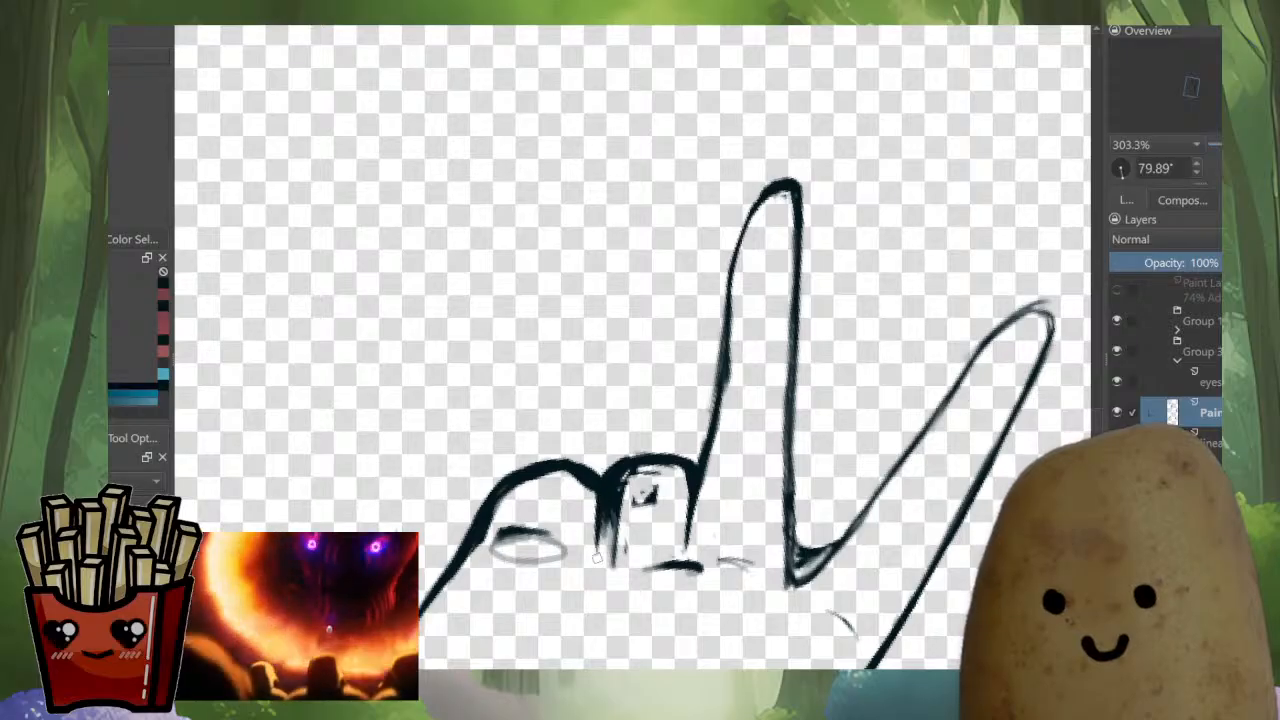
left_click_drag(606, 482, 612, 584)
mouse_move(626, 538)
left_mouse_down()
mouse_move(632, 552)
mouse_move(652, 477)
mouse_move(624, 481)
left_mouse_up()
left_click_drag(605, 532, 606, 542)
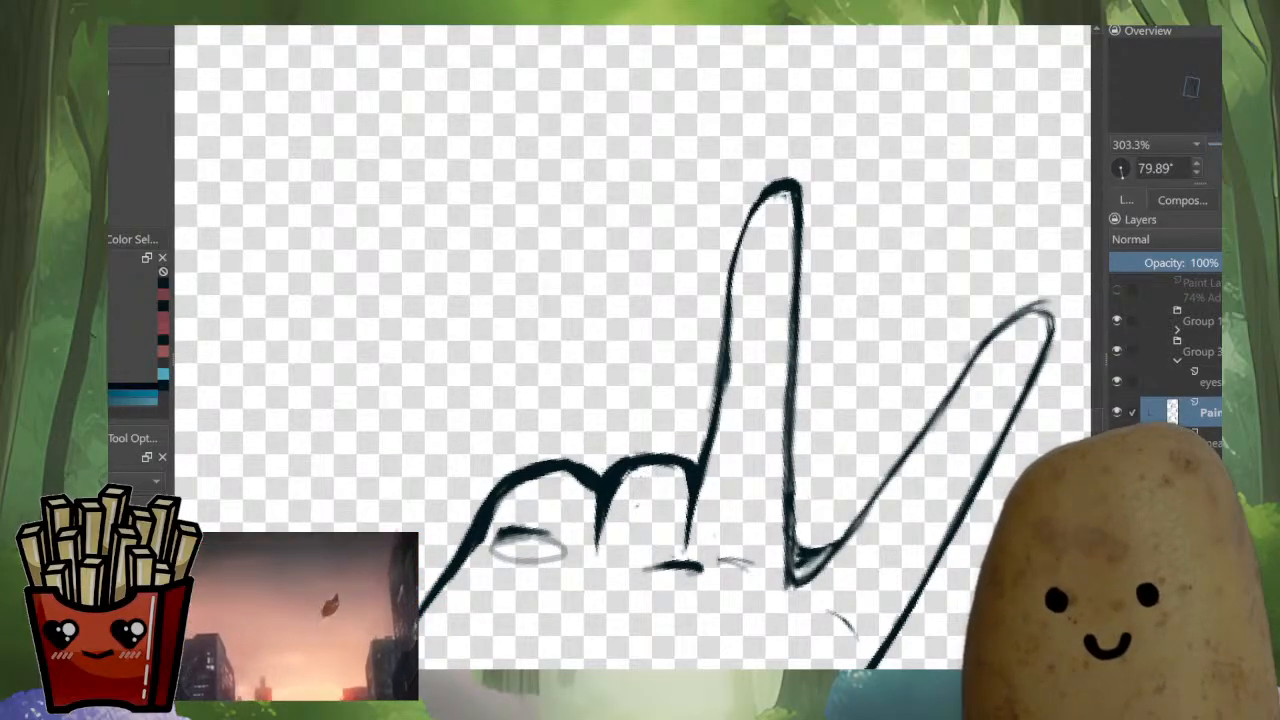
Check the hand mirrored, bring back the full illustration and refine the rounded outline of the curled finger nearest the extended ones.
scroll(670, 414, "down", 5)
key("m")
key("m")
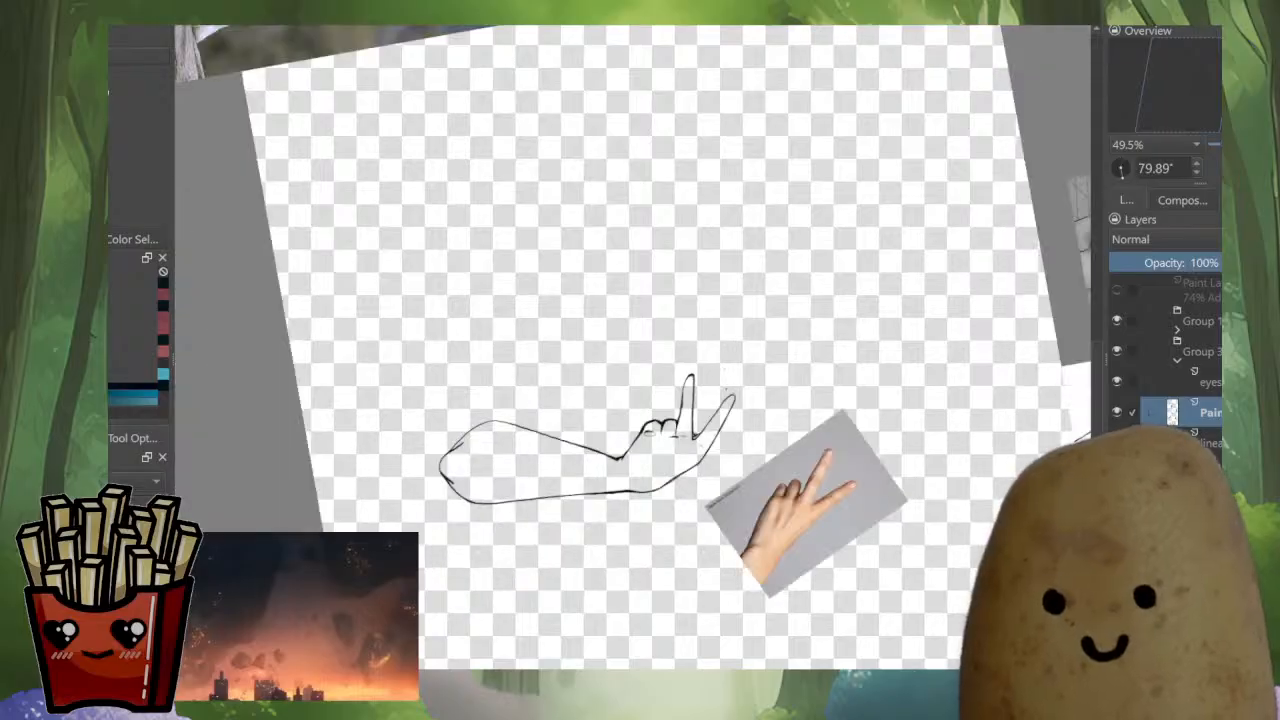
key("i")
left_click_drag(800, 350, 738, 217)
scroll(690, 330, "up", 4)
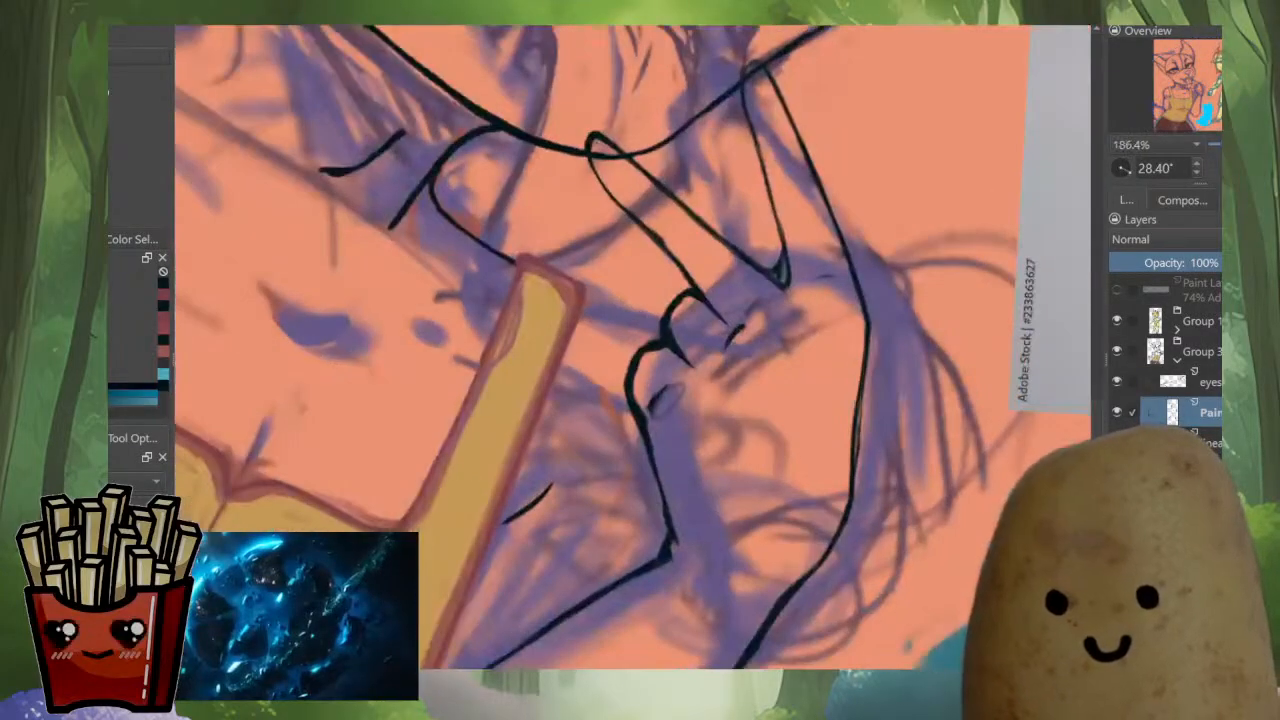
scroll(680, 335, "up", 2)
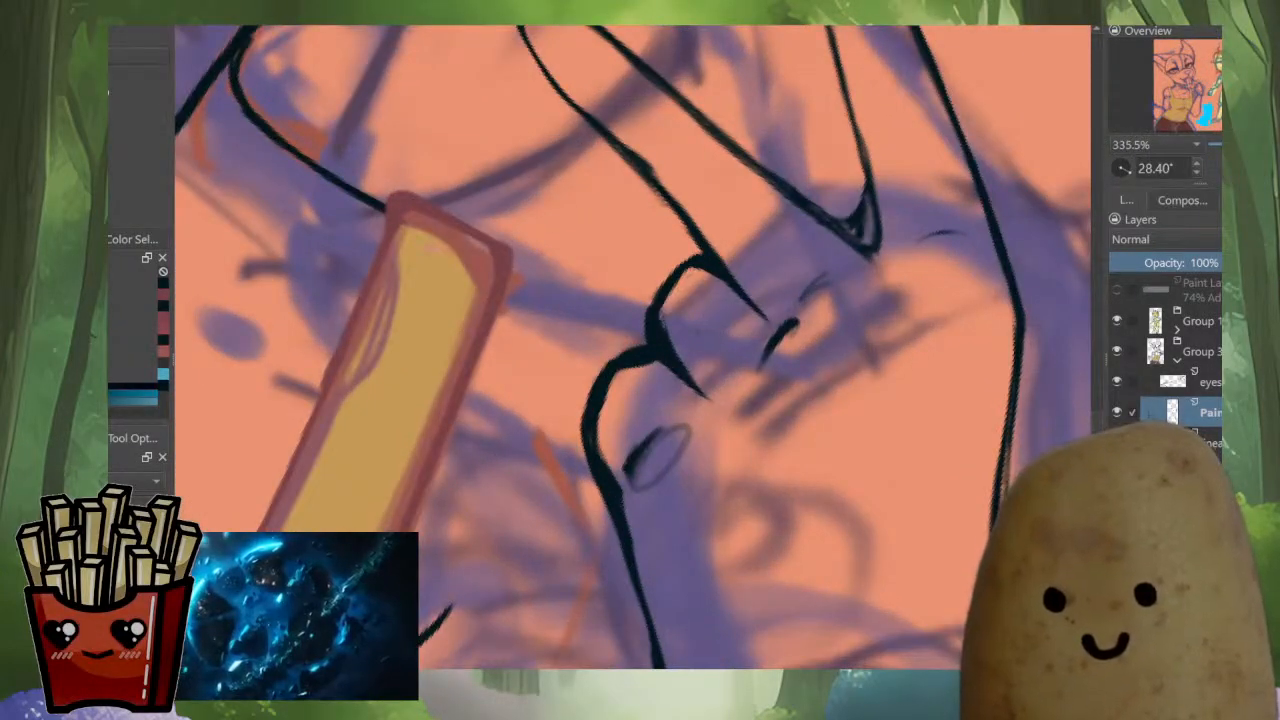
left_click_drag(662, 305, 690, 378)
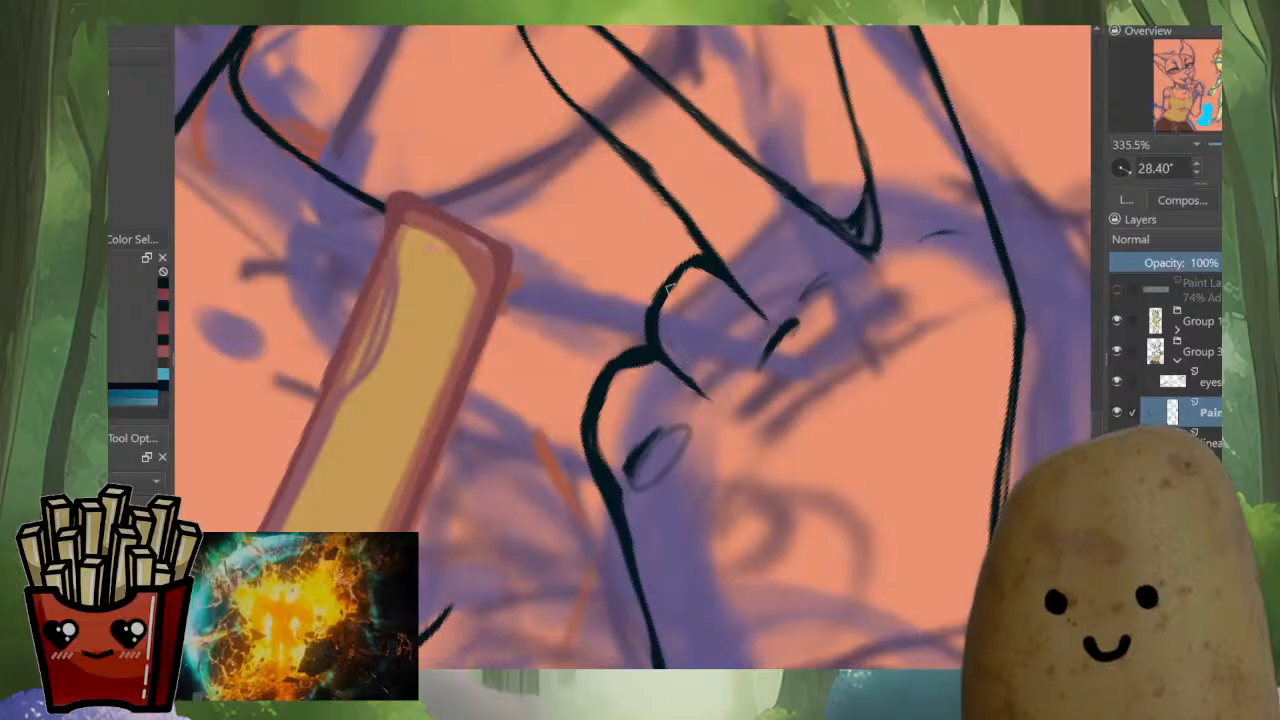
mouse_move(680, 278)
left_mouse_down()
mouse_move(713, 274)
mouse_move(697, 268)
mouse_move(686, 269)
mouse_move(738, 291)
mouse_move(685, 260)
mouse_move(656, 295)
mouse_move(646, 334)
mouse_move(704, 392)
left_mouse_up()
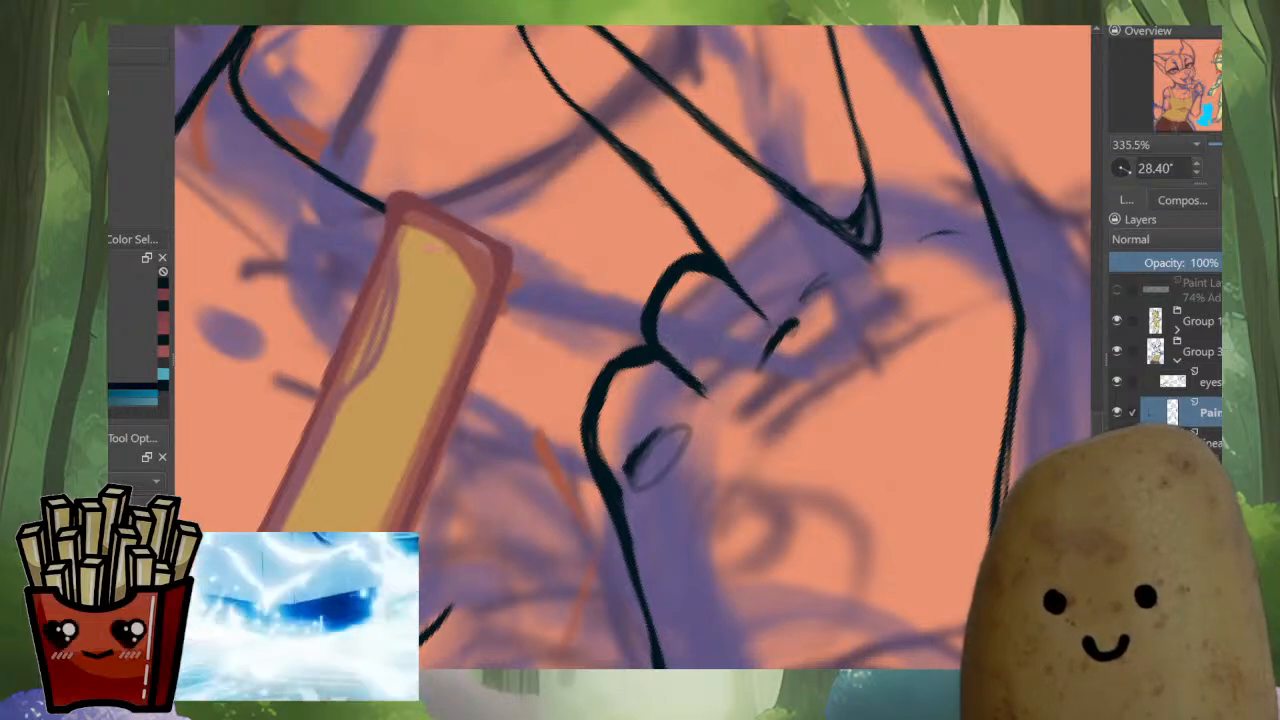
Thicken the inner forearm line from the wrist corner down toward the tank top.
scroll(737, 339, "down", 6)
left_click_drag(738, 312, 740, 245)
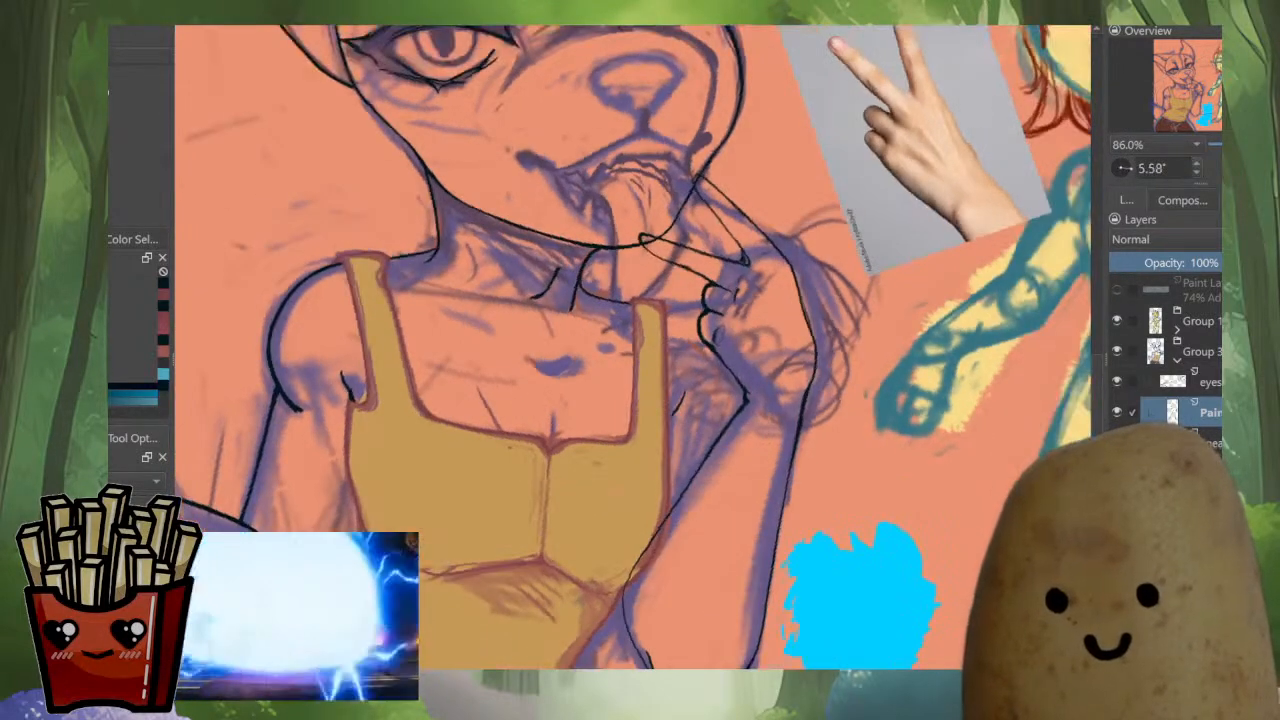
left_click_drag(700, 400, 712, 325)
left_click_drag(739, 368, 878, 129)
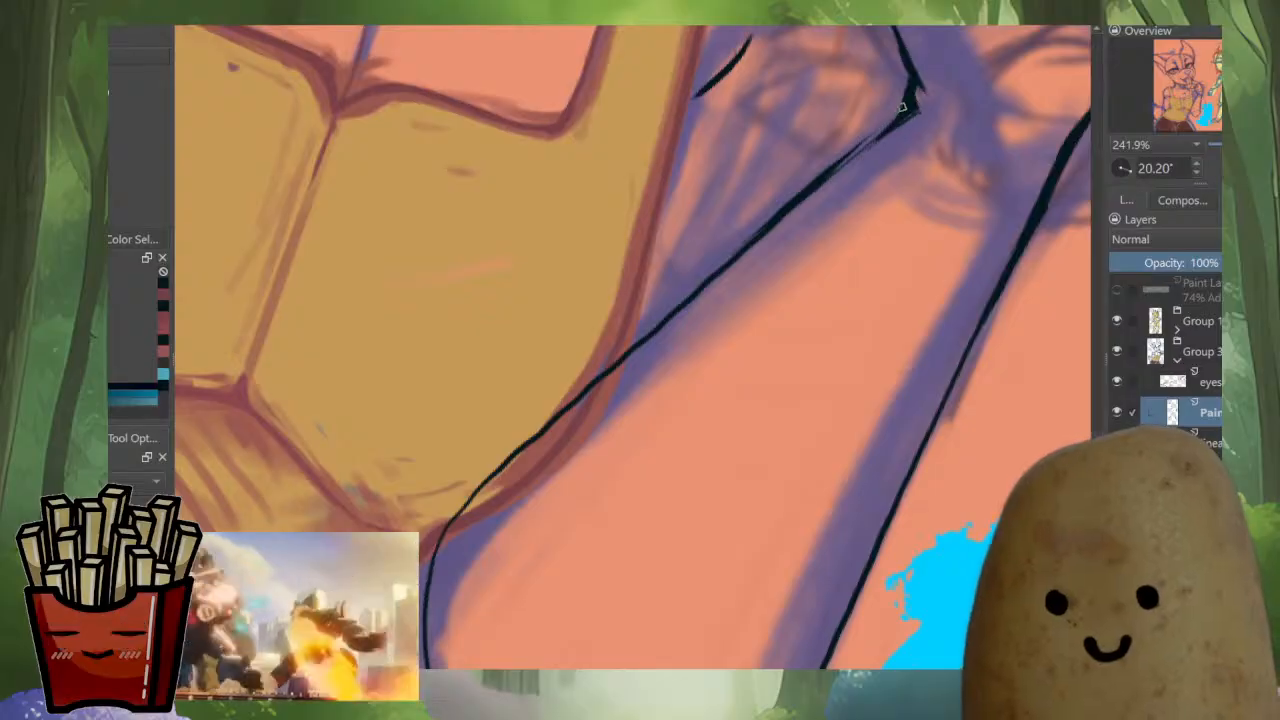
left_click_drag(897, 115, 828, 179)
key("ctrl+z")
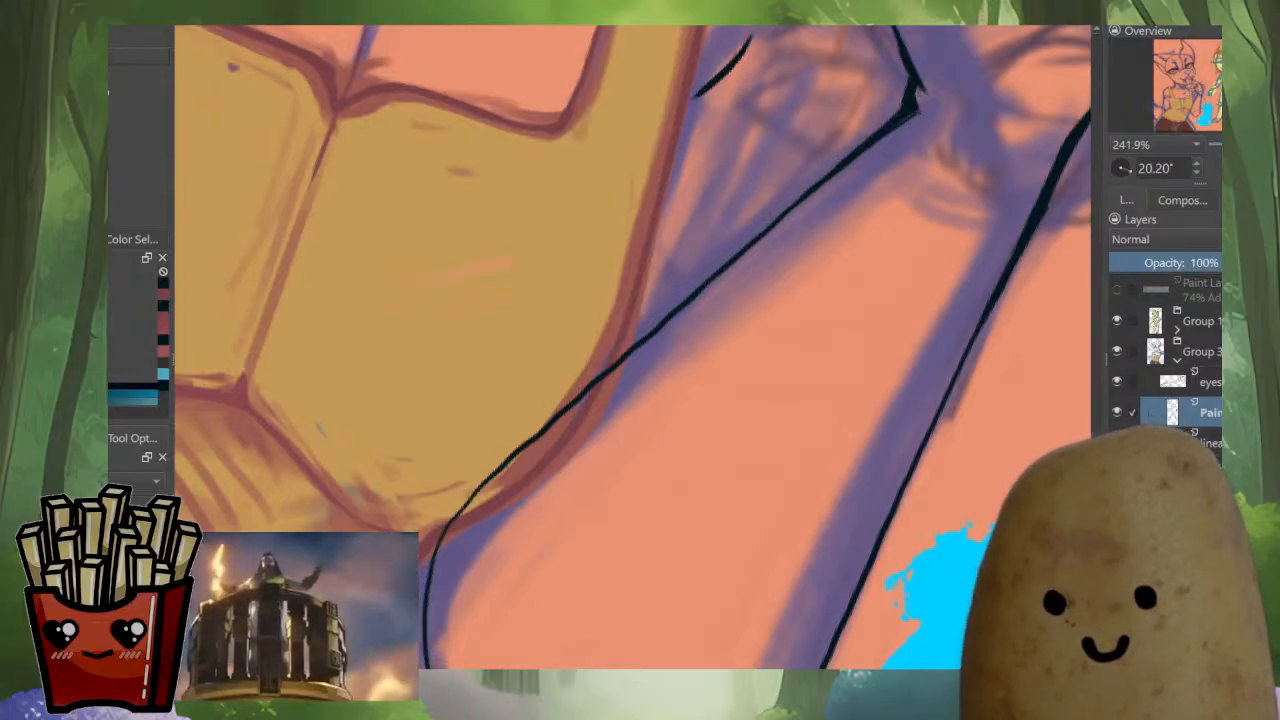
mouse_move(847, 157)
left_mouse_down()
mouse_move(795, 201)
mouse_move(910, 111)
mouse_move(733, 257)
left_mouse_up()
key("ctrl+z")
key("ctrl+z")
left_click_drag(864, 144, 762, 232)
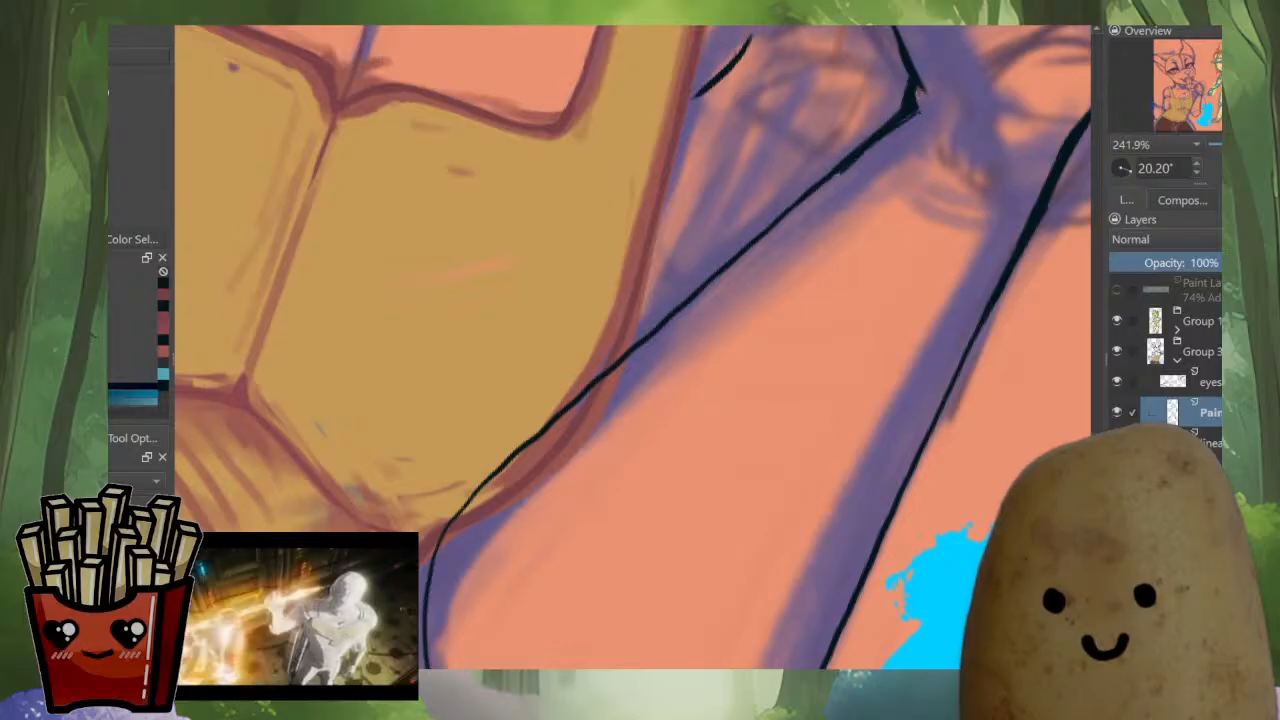
key("ctrl+z")
mouse_move(846, 161)
left_mouse_down()
mouse_move(458, 517)
mouse_move(521, 418)
left_mouse_up()
Strengthen the lower inner forearm line where it crosses the tank top's edge toward the elbow.
scroll(712, 258, "up", 1)
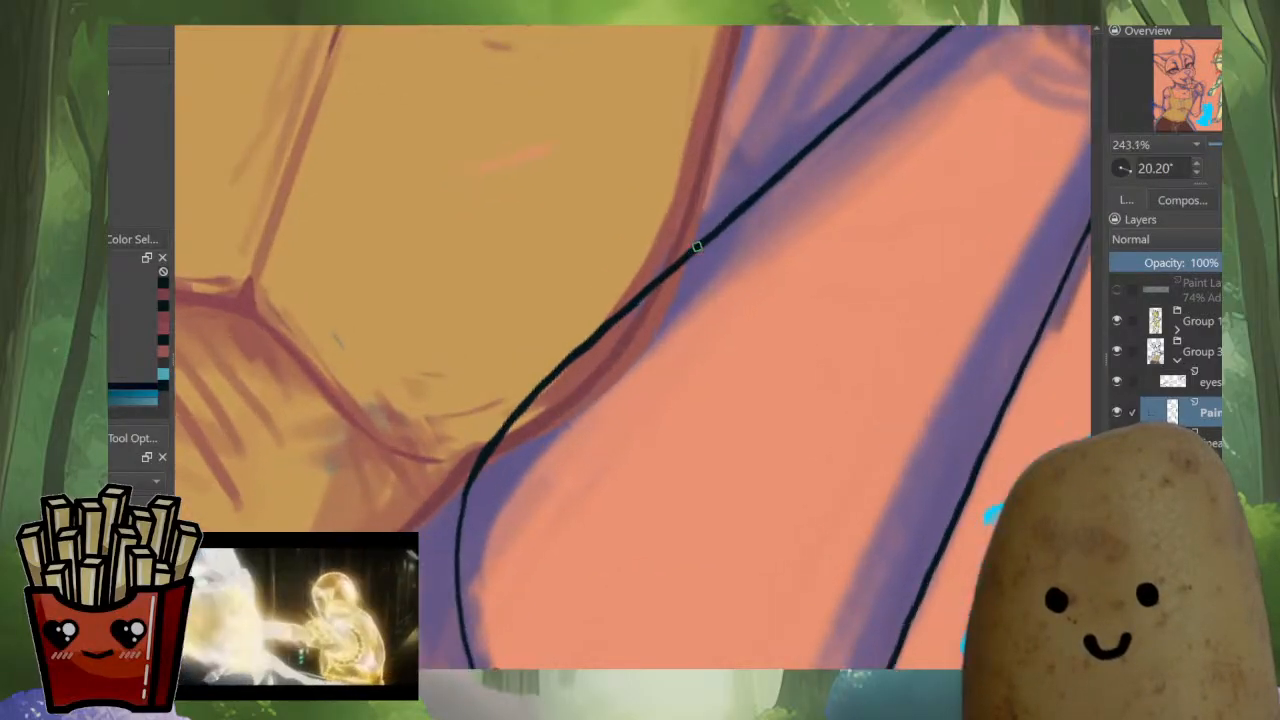
left_click_drag(694, 247, 568, 370)
mouse_move(628, 310)
left_mouse_down()
mouse_move(468, 494)
mouse_move(524, 393)
mouse_move(578, 347)
left_mouse_up()
key("ctrl+z")
mouse_move(683, 306)
left_mouse_down()
mouse_move(690, 480)
mouse_move(773, 386)
left_mouse_up()
left_click_drag(980, 150, 320, 530)
left_click_drag(600, 400, 707, 485)
mouse_move(707, 485)
left_mouse_down()
mouse_move(645, 503)
mouse_move(713, 509)
left_mouse_up()
key("i")
left_click_drag(782, 263, 778, 135)
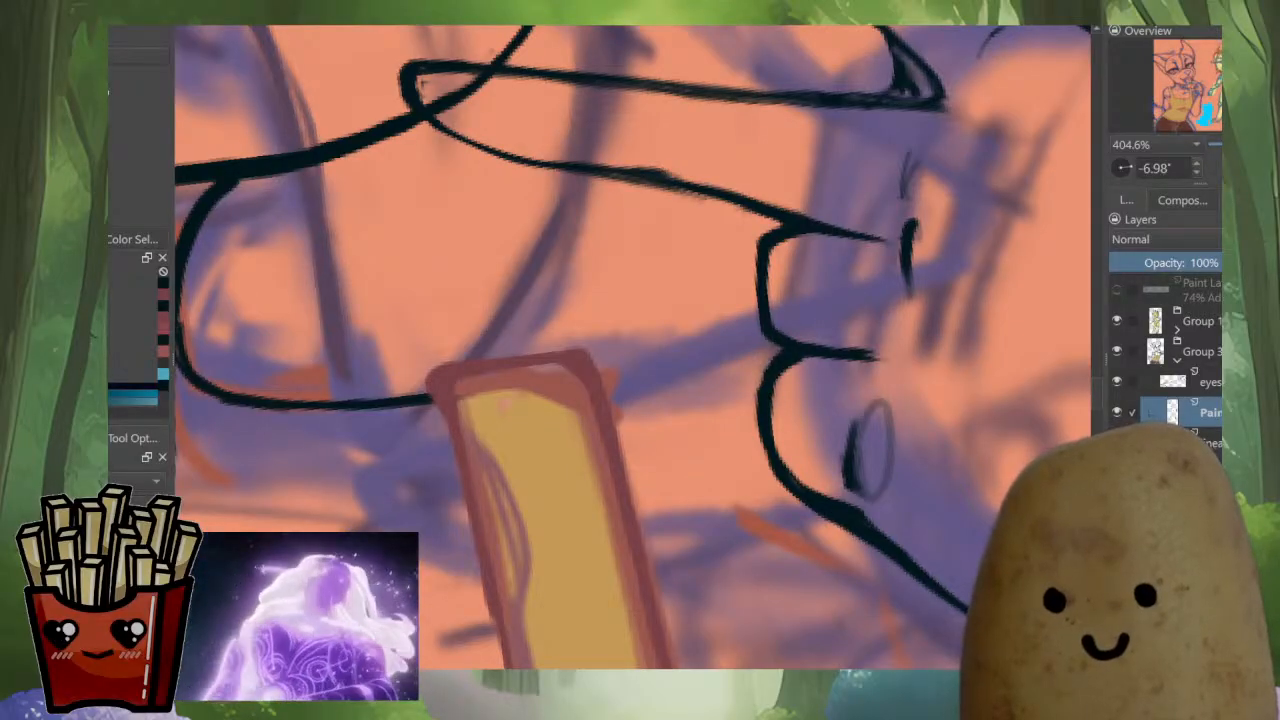
Mirror the canvas, select the body line art layer and toggle its isolation to check it.
scroll(853, 317, "down", 5)
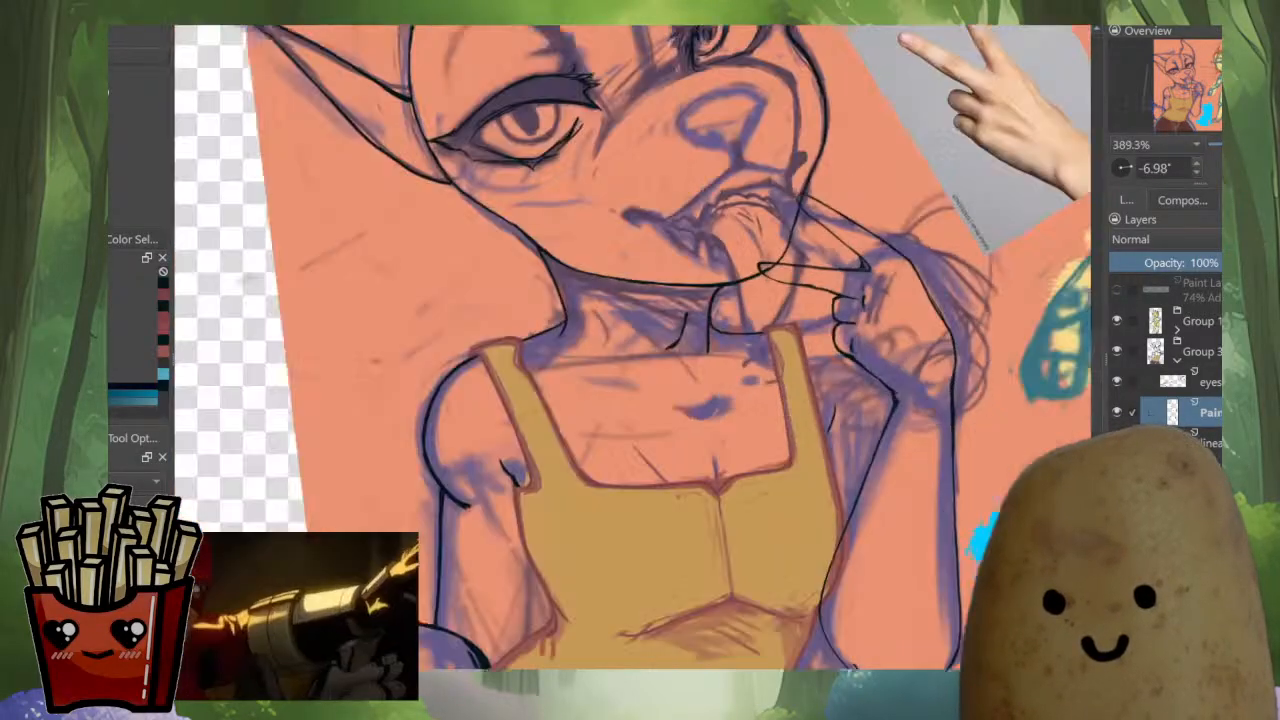
scroll(853, 317, "down", 4)
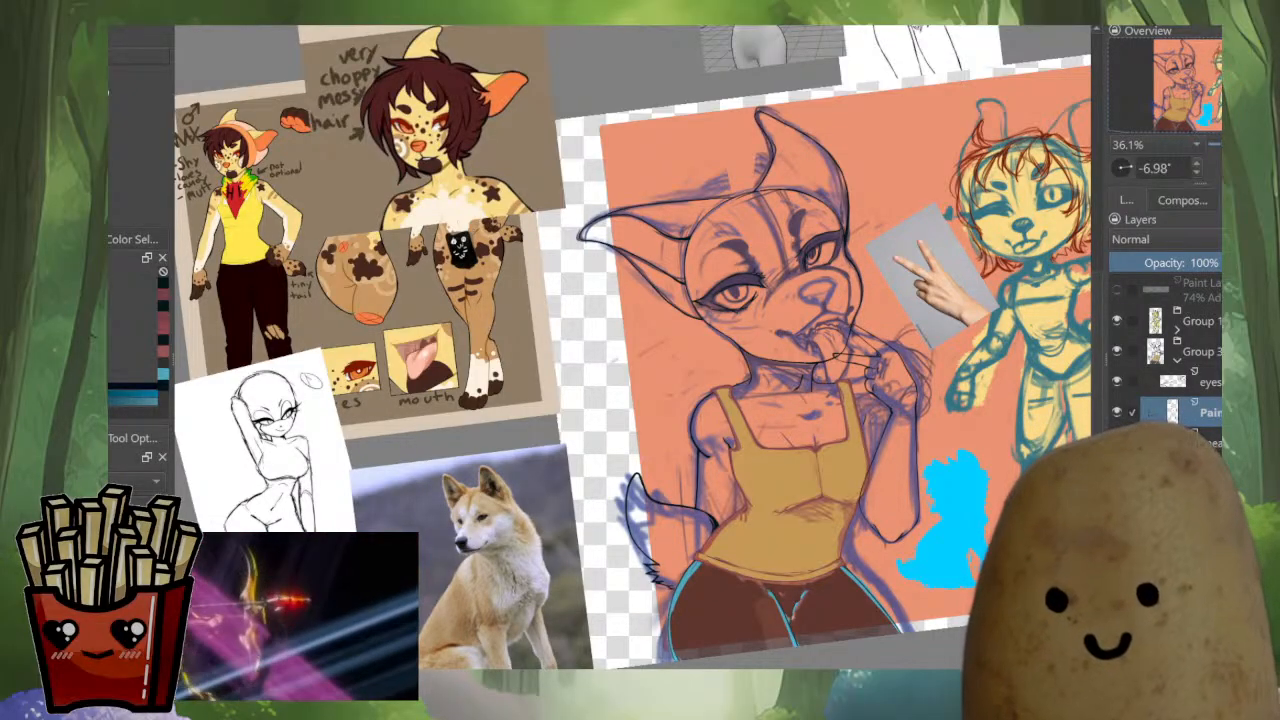
scroll(820, 340, "up", 5)
key("m")
left_click_drag(500, 370, 768, 317)
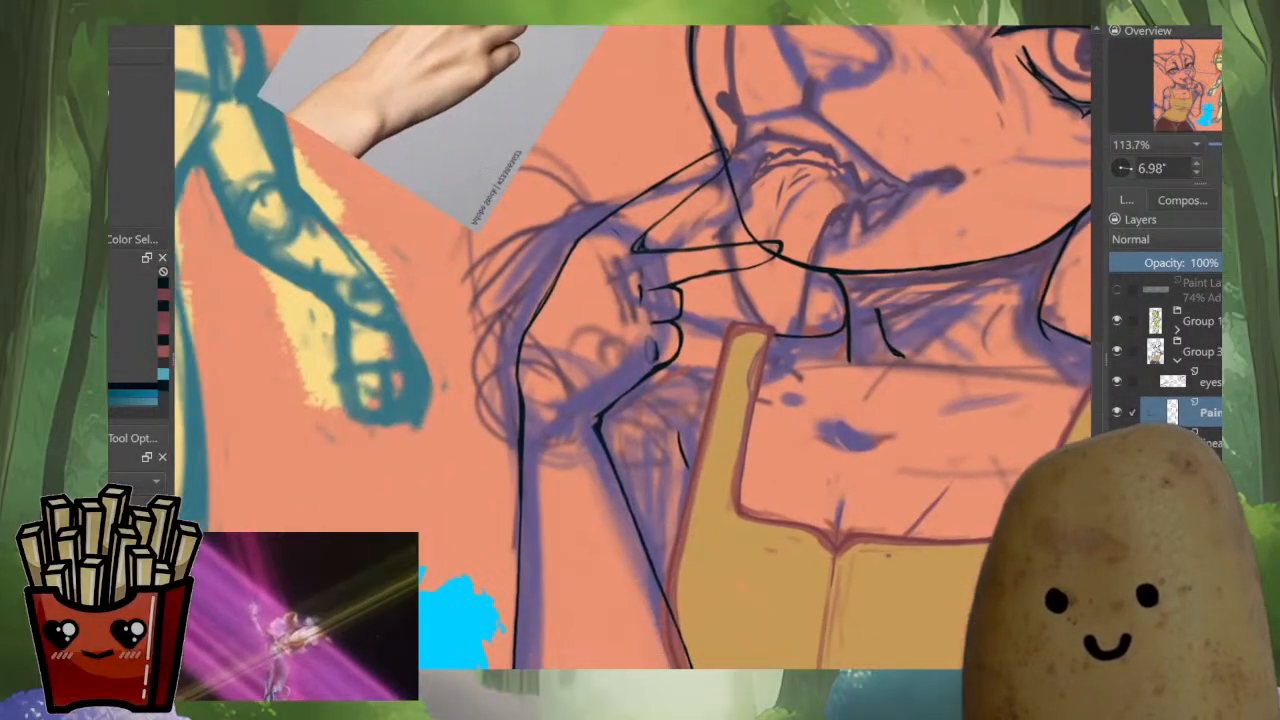
left_click(1205, 472)
left_click(1208, 442, "alt")
left_click(1208, 442, "alt")
Sketch the shoulder's rounded outer curve from the tank top strap down behind the raised hand.
scroll(758, 325, "up", 5)
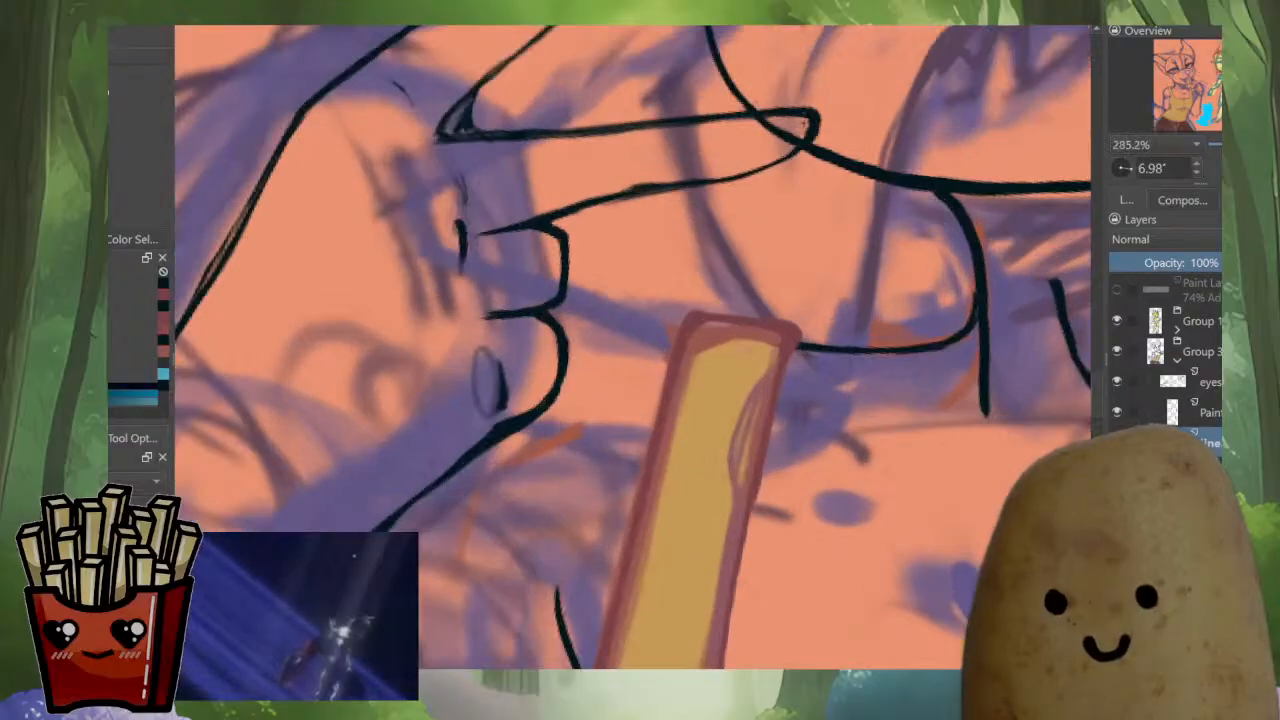
scroll(890, 370, "down", 6)
scroll(902, 388, "up", 4)
scroll(875, 405, "up", 2)
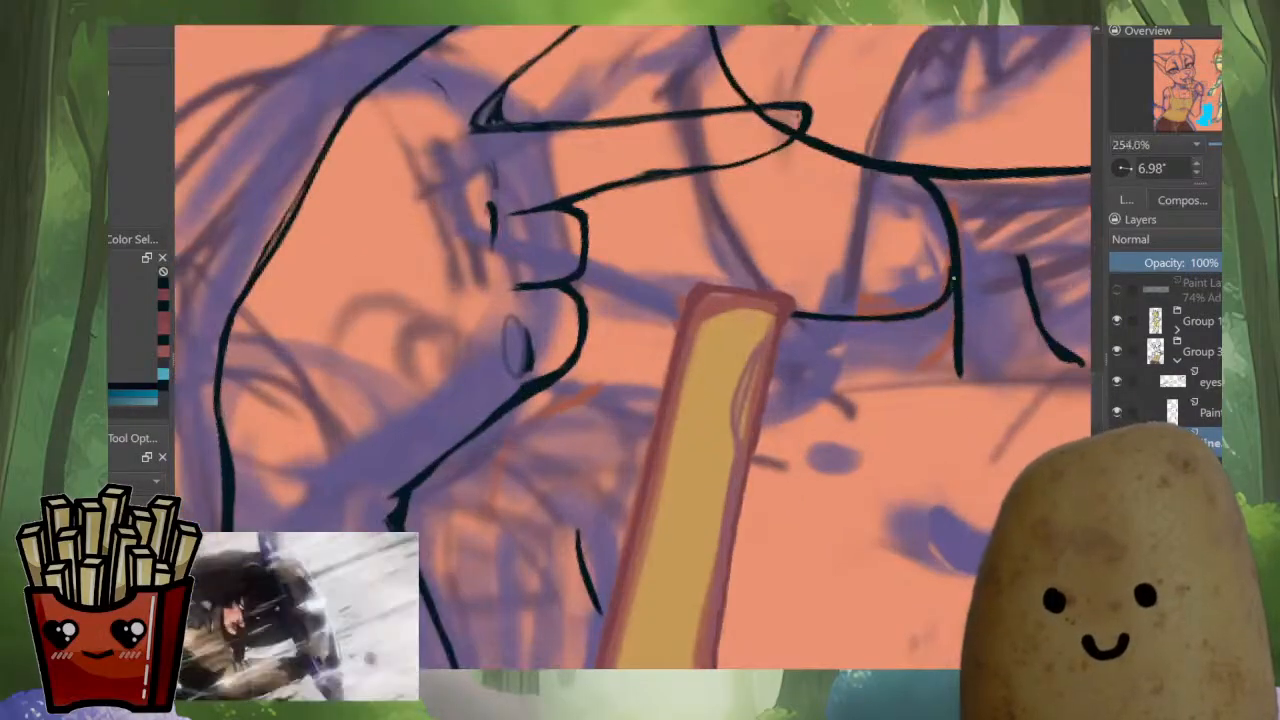
scroll(951, 263, "down", 6)
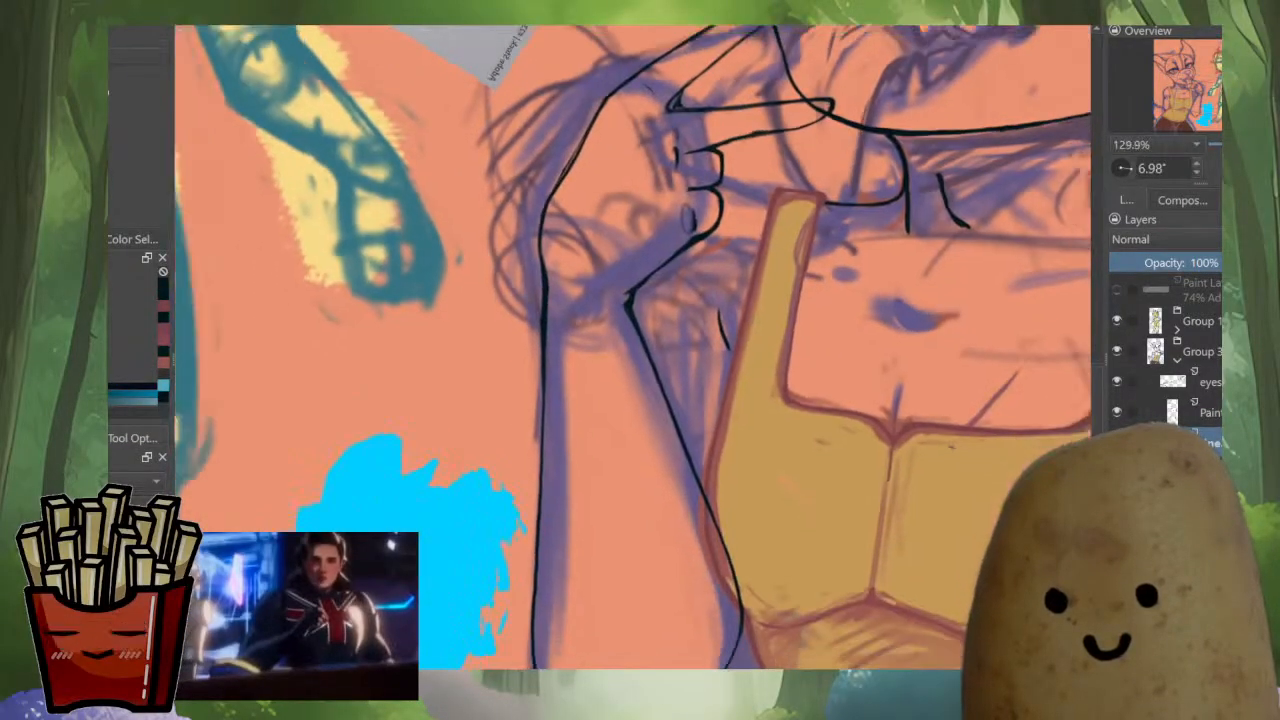
scroll(810, 247, "up", 5)
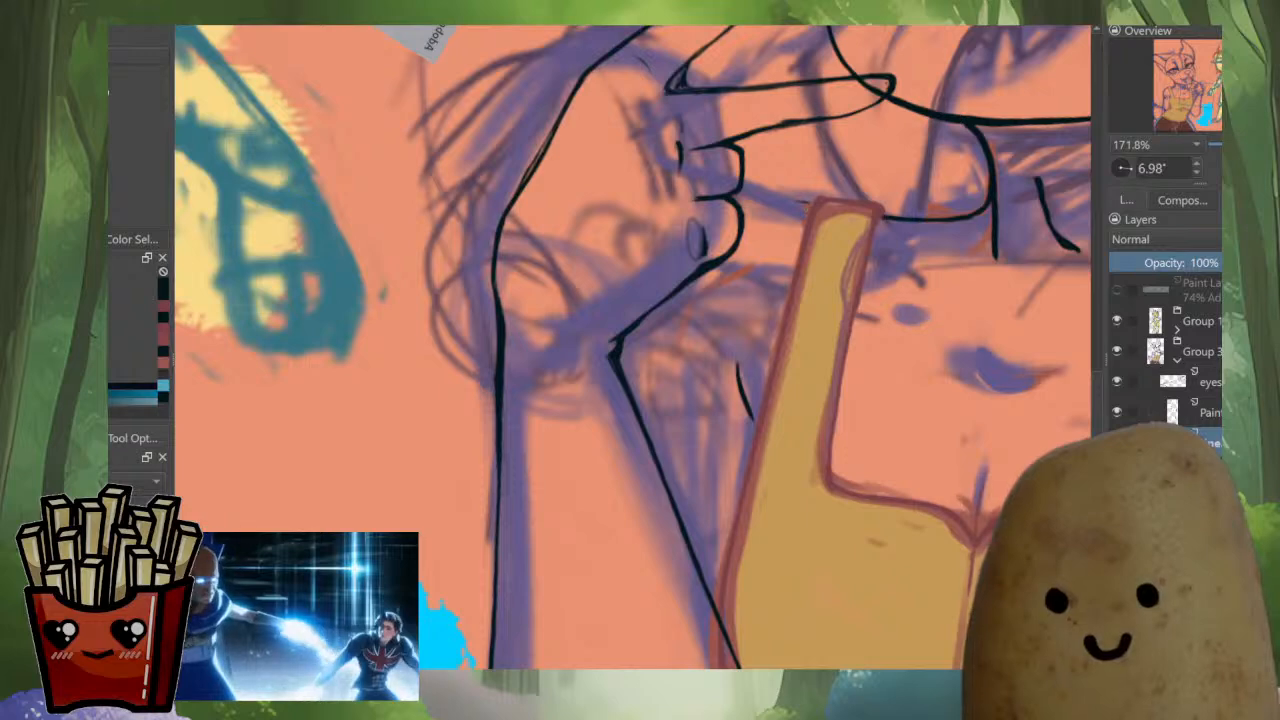
left_click_drag(740, 206, 812, 200)
mouse_move(735, 210)
left_mouse_down()
mouse_move(664, 296)
mouse_move(658, 362)
left_mouse_up()
left_click_drag(682, 238, 655, 360)
Isolate the body line art layer and merge the doubled line between the neck and the strap into one clean contour.
scroll(717, 318, "down", 8)
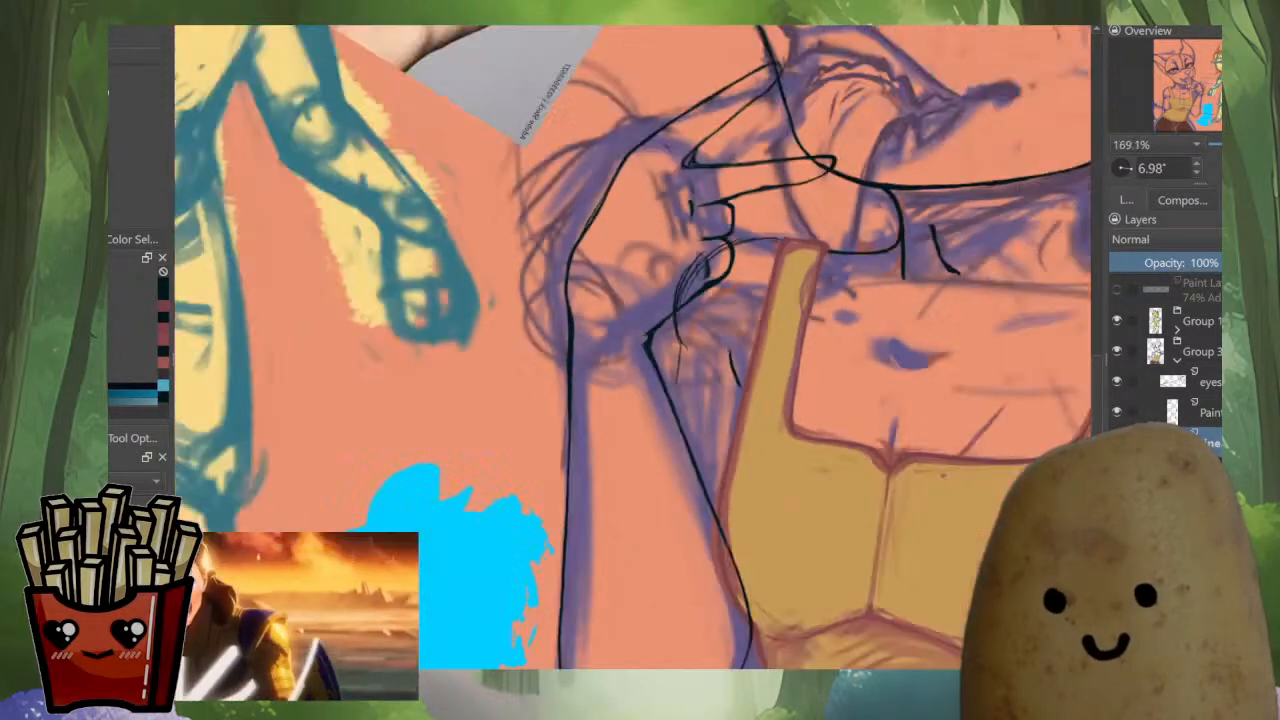
left_click(1208, 443, "alt")
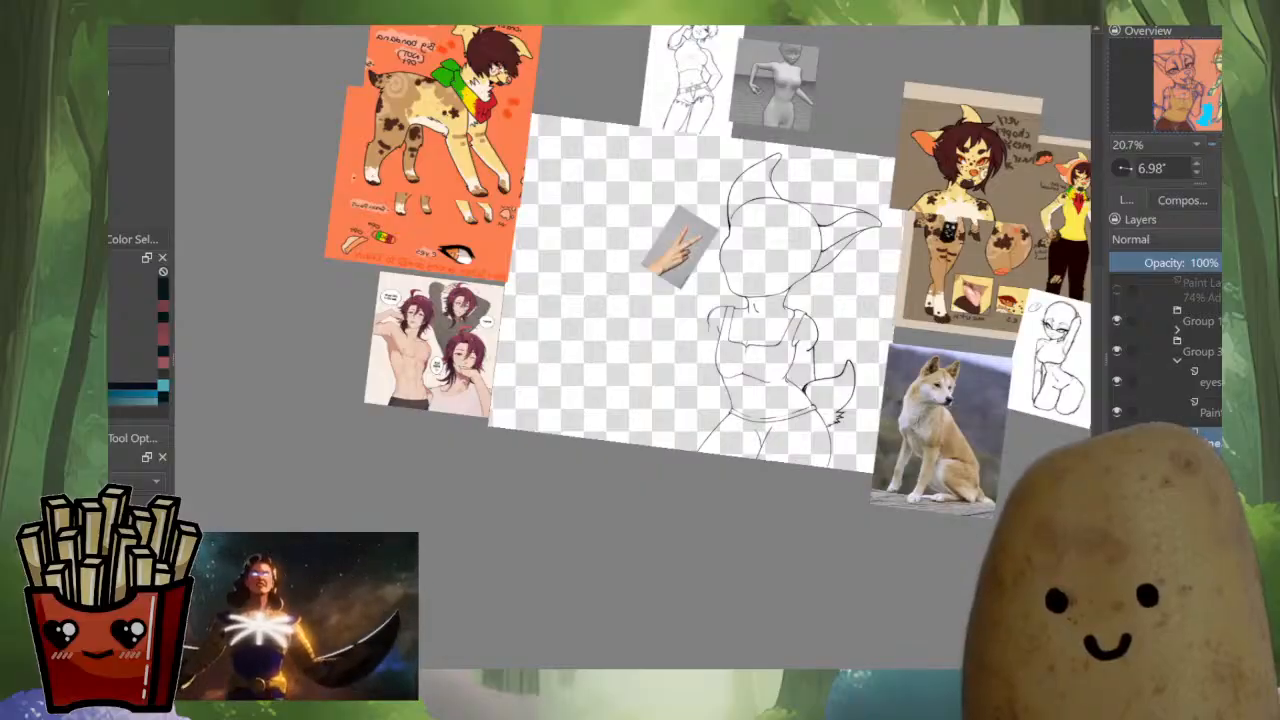
scroll(745, 317, "up", 5)
scroll(760, 260, "up", 3)
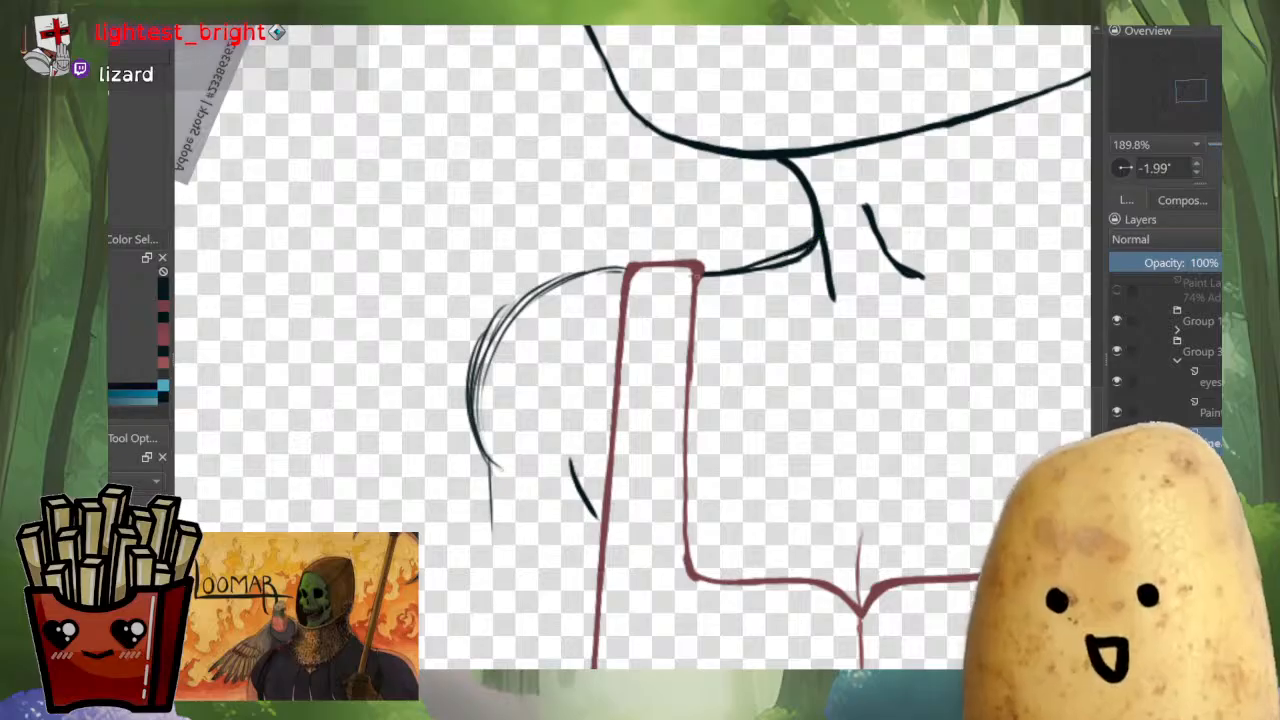
scroll(700, 90, "up", 2)
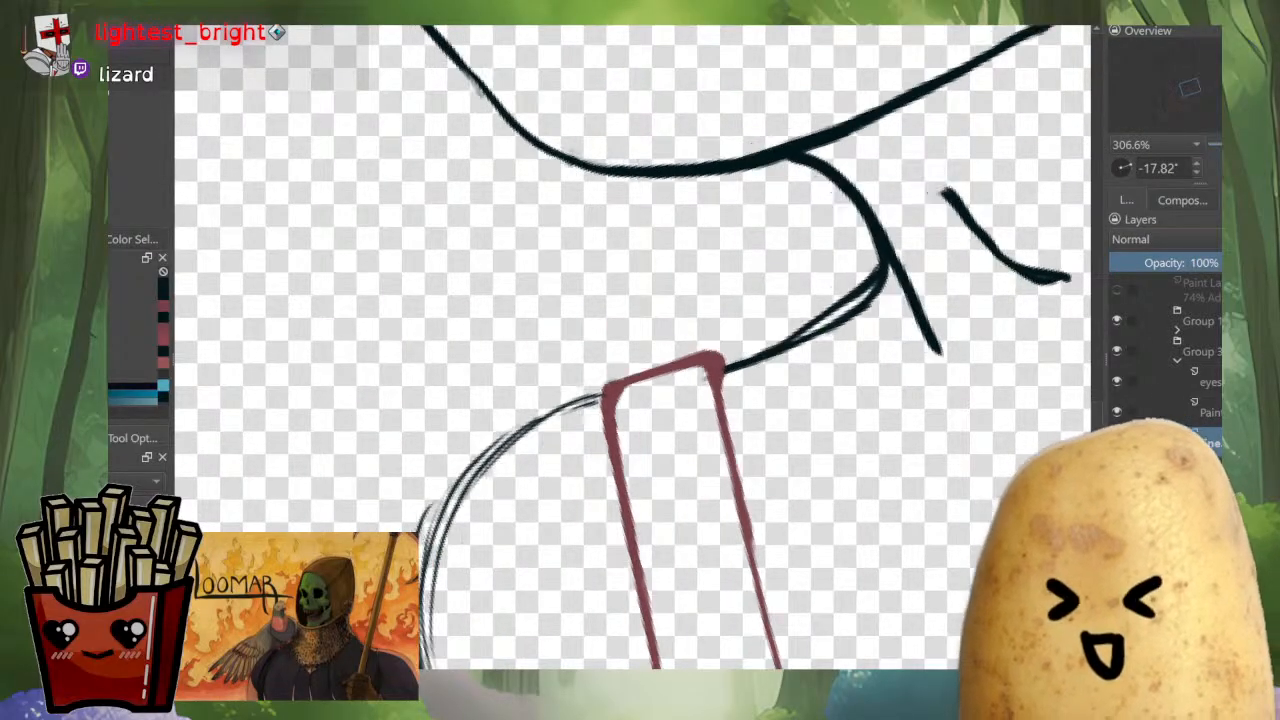
scroll(632, 347, "up", 1)
left_click_drag(959, 280, 874, 332)
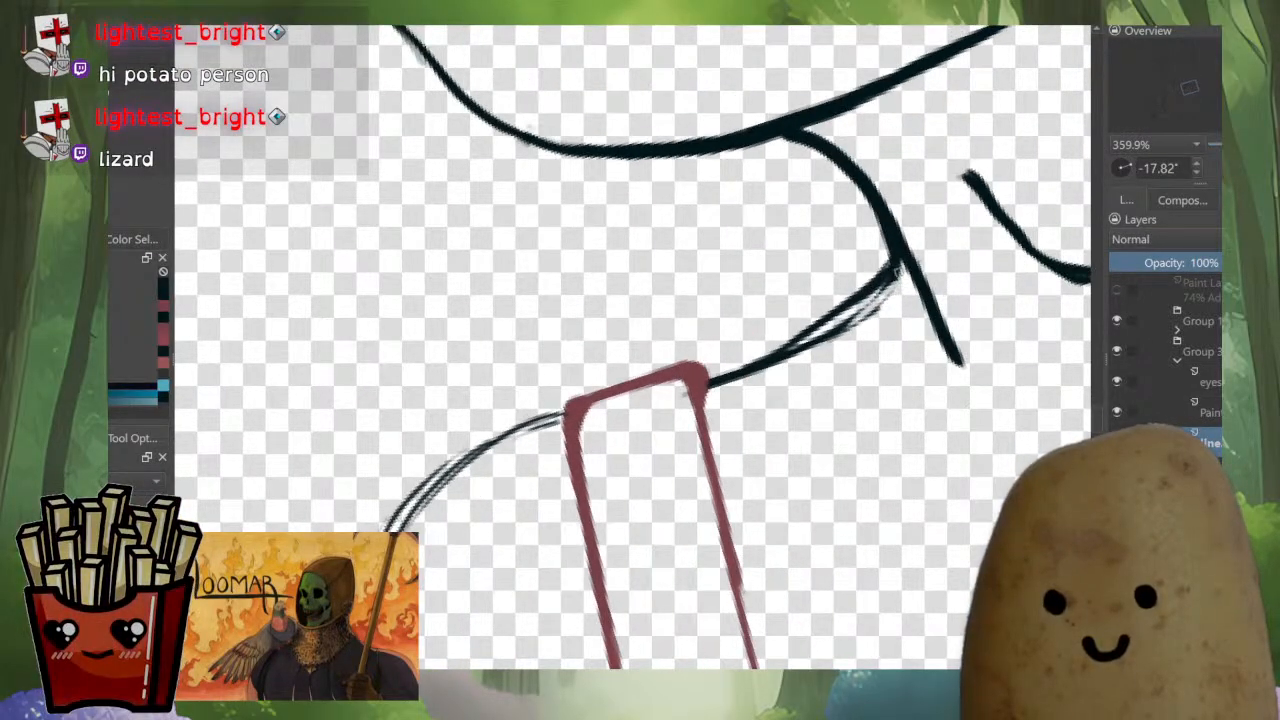
left_click_drag(898, 268, 780, 350)
mouse_move(862, 299)
left_mouse_down()
mouse_move(788, 348)
mouse_move(798, 344)
left_mouse_up()
left_click_drag(884, 310, 748, 386)
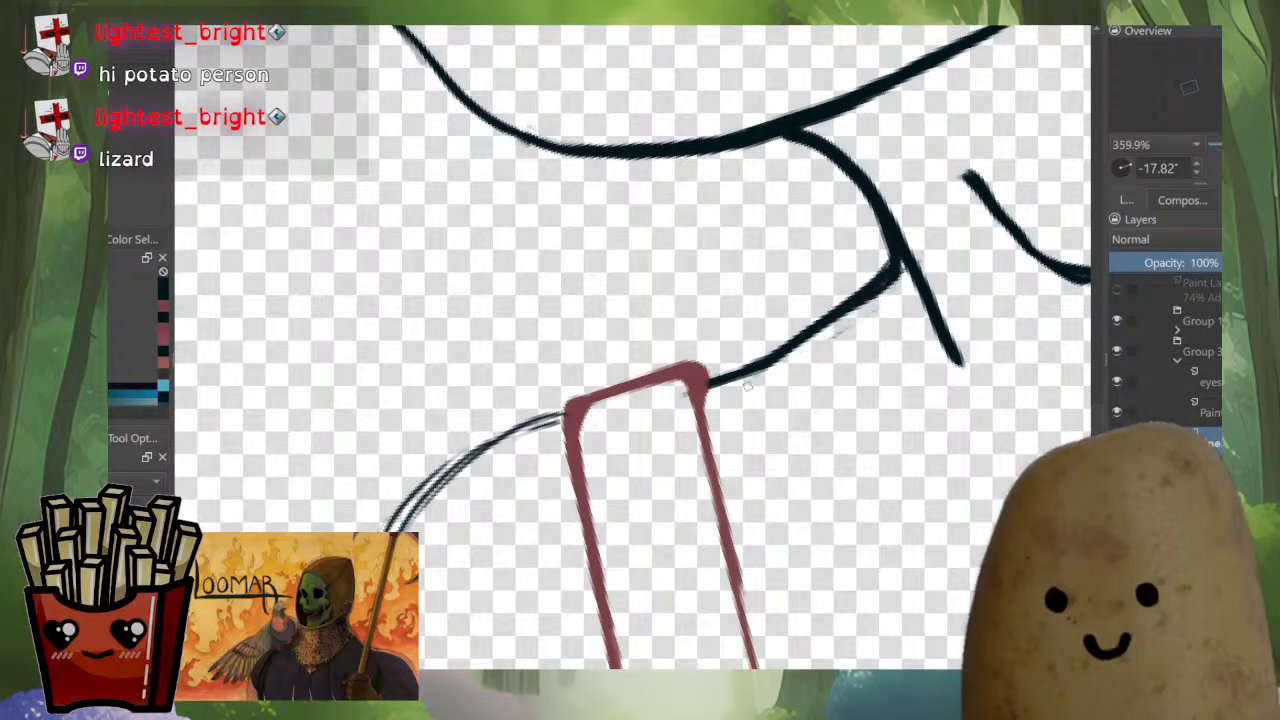
mouse_move(850, 329)
left_mouse_down()
mouse_move(897, 301)
mouse_move(746, 386)
left_mouse_up()
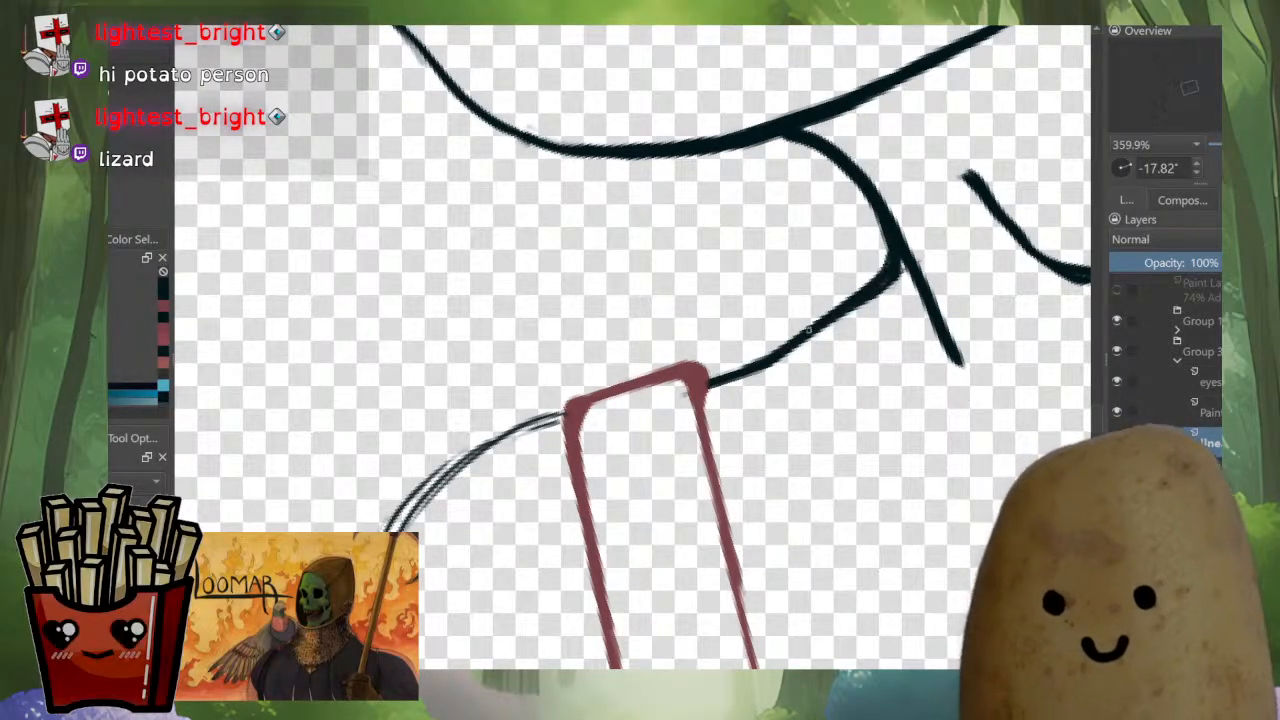
left_click_drag(848, 314, 719, 384)
left_click_drag(803, 349, 717, 394)
mouse_move(708, 341)
left_mouse_down()
mouse_move(855, 231)
mouse_move(852, 277)
left_mouse_up()
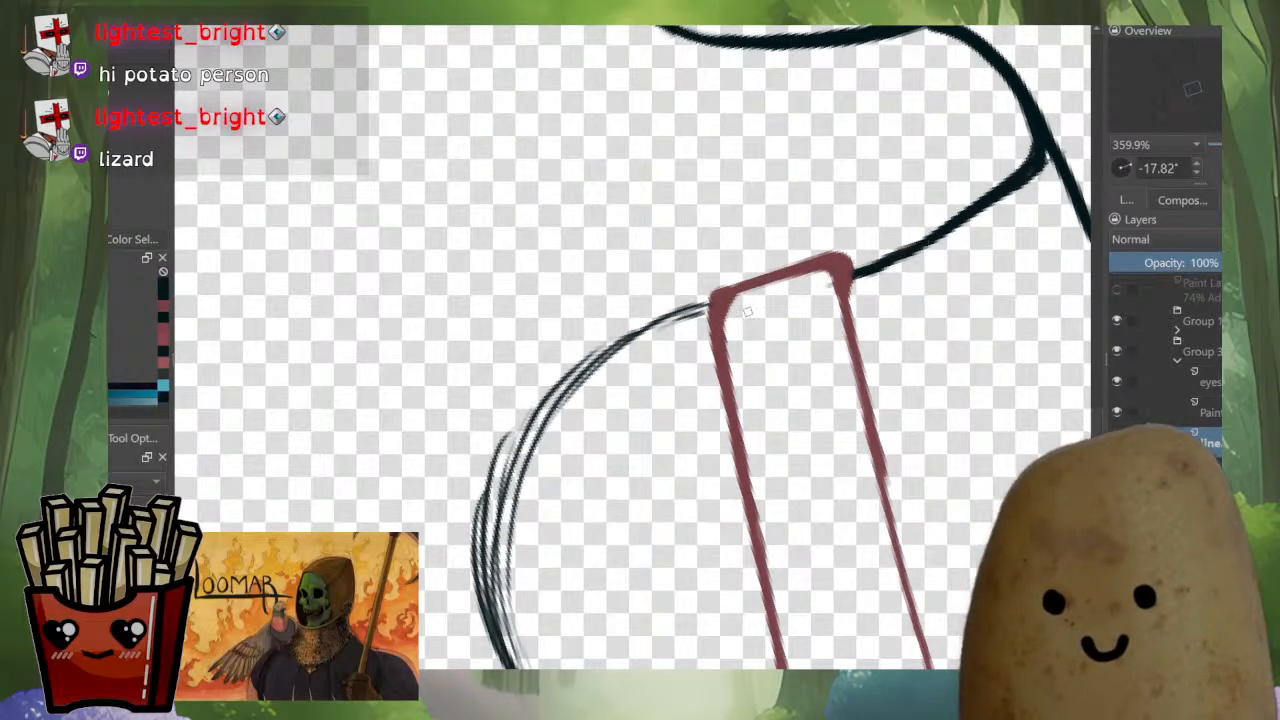
mouse_move(709, 303)
left_mouse_down()
mouse_move(592, 404)
mouse_move(531, 500)
left_mouse_up()
left_click_drag(690, 355, 636, 491)
left_click_drag(632, 431, 640, 320)
left_click_drag(790, 203, 584, 436)
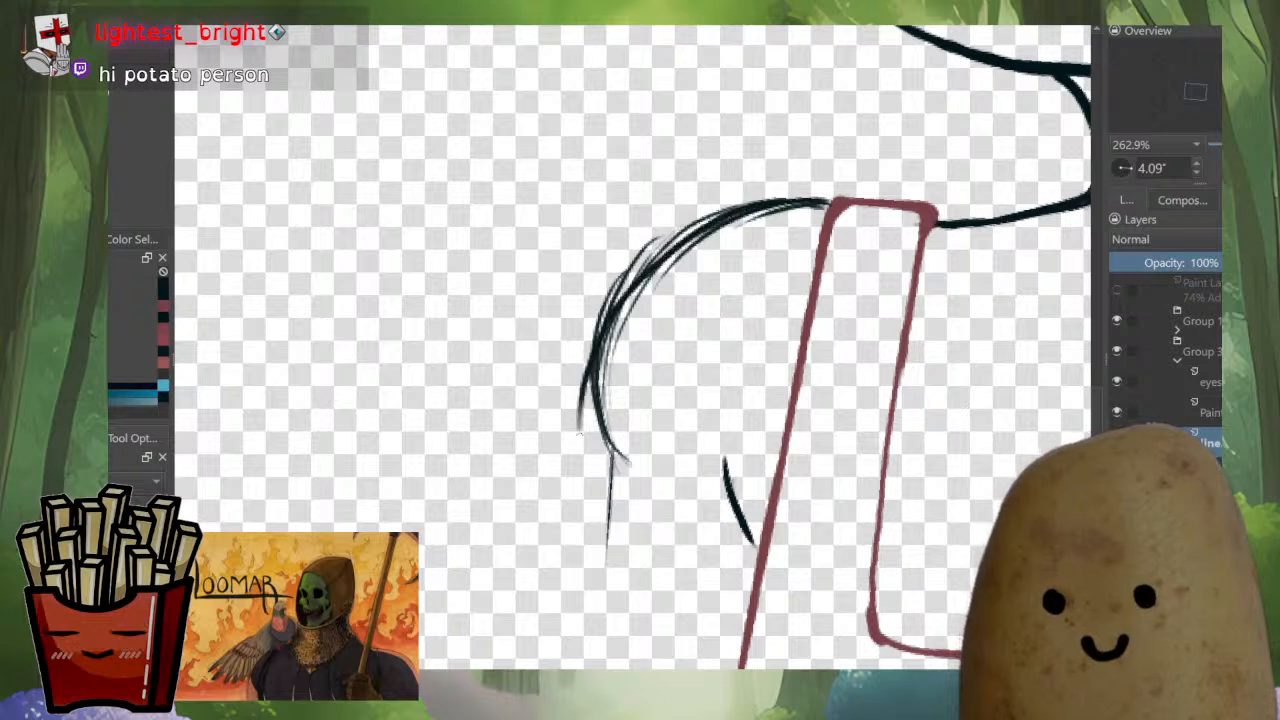
key("ctrl+z")
mouse_move(804, 202)
left_mouse_down()
mouse_move(598, 458)
mouse_move(640, 583)
mouse_move(656, 288)
mouse_move(650, 556)
mouse_move(680, 255)
mouse_move(671, 518)
left_mouse_up()
key("ctrl+z")
key("ctrl+z")
key("ctrl+z")
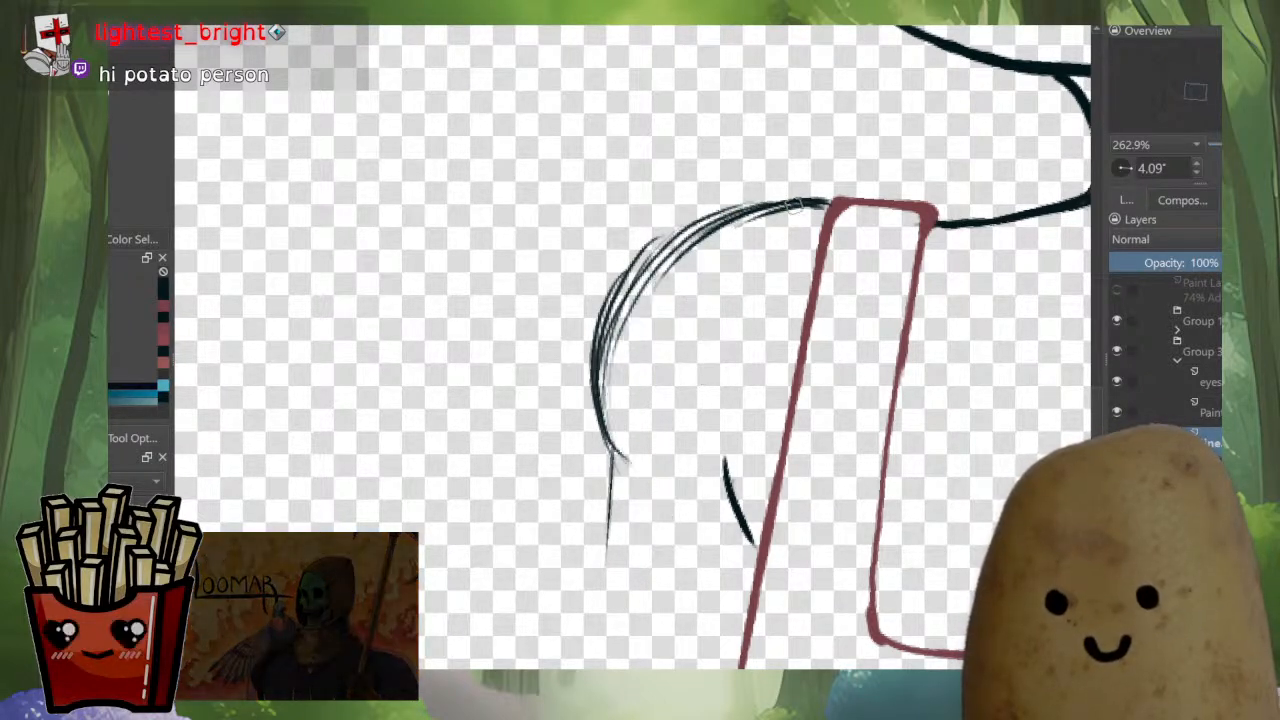
Redraw the shoulder's outer curve as a single line from the strap downward and erase the loose sketch lines around it.
mouse_move(792, 203)
left_mouse_down()
mouse_move(606, 410)
mouse_move(666, 518)
left_mouse_up()
mouse_move(719, 208)
left_mouse_down()
mouse_move(597, 418)
mouse_move(604, 500)
left_mouse_up()
left_click_drag(650, 245, 599, 393)
mouse_move(620, 320)
left_mouse_down()
mouse_move(602, 440)
mouse_move(650, 540)
left_mouse_up()
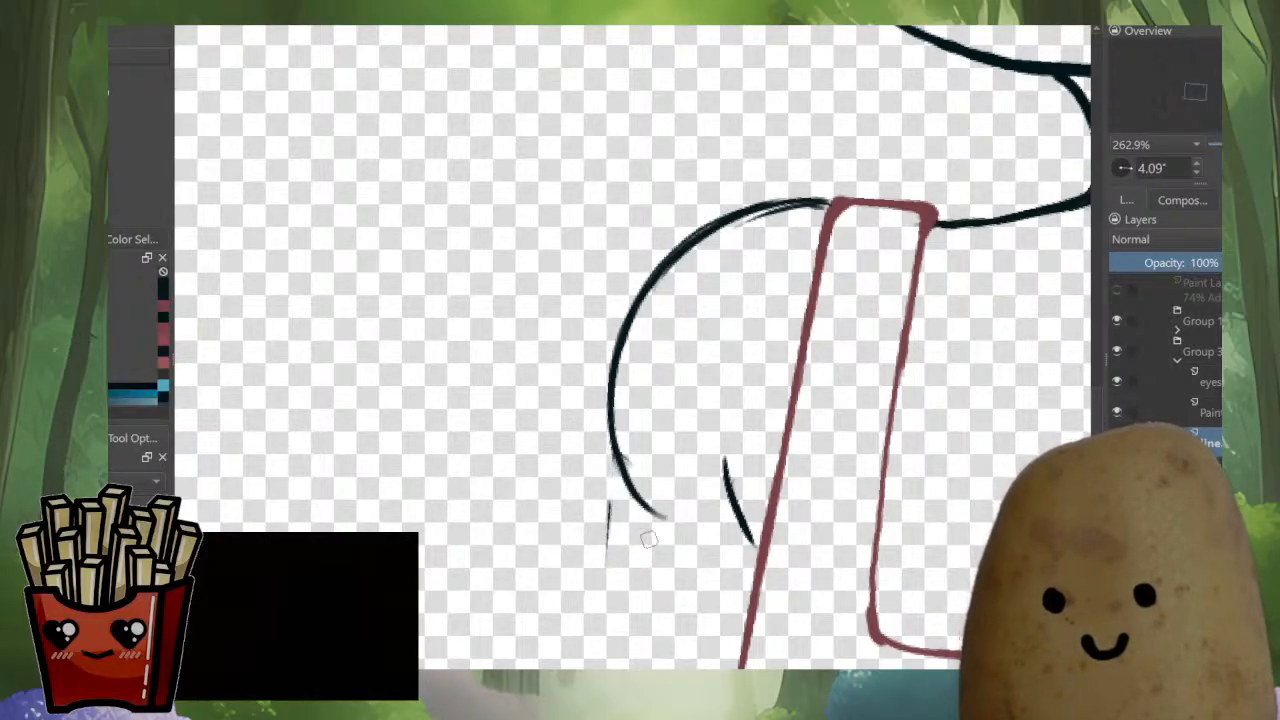
left_click_drag(600, 435, 618, 587)
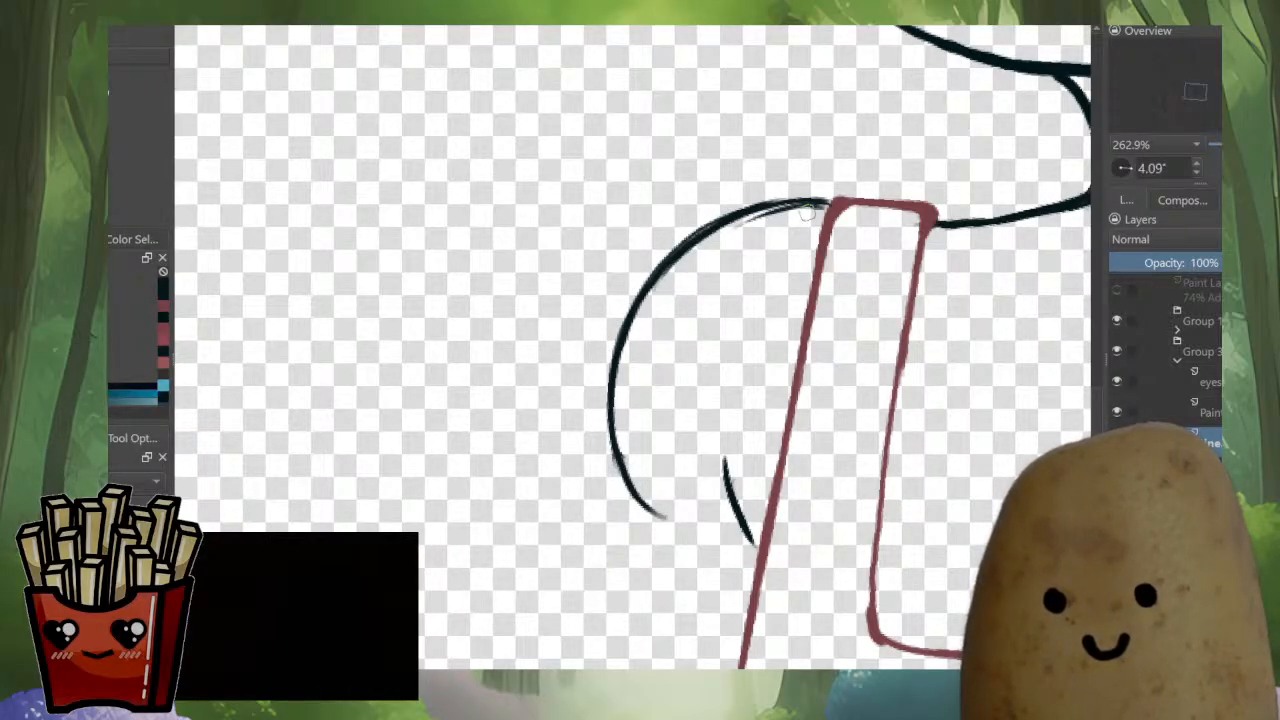
left_click_drag(806, 212, 720, 256)
Extend and thicken the lower end of the shoulder curve behind the raised hand's wrist, with the full sketch shown.
scroll(724, 250, "down", 6)
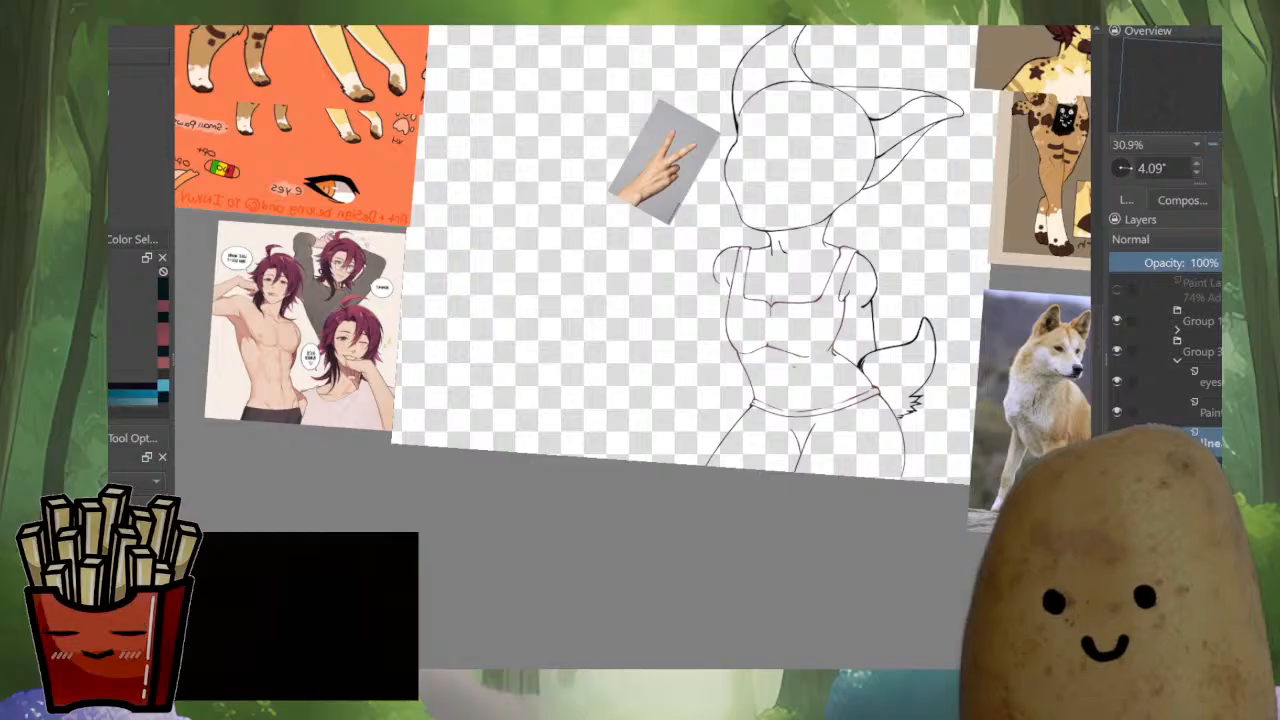
scroll(724, 288, "up", 4)
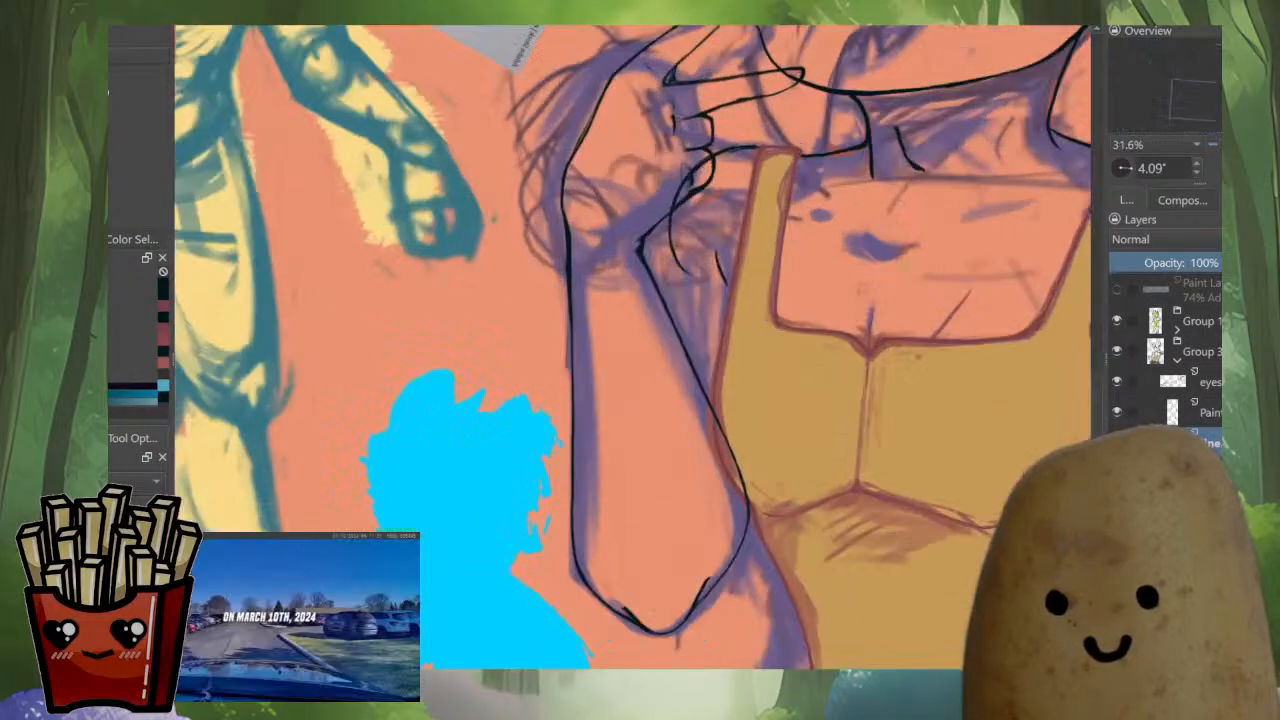
scroll(722, 238, "up", 2)
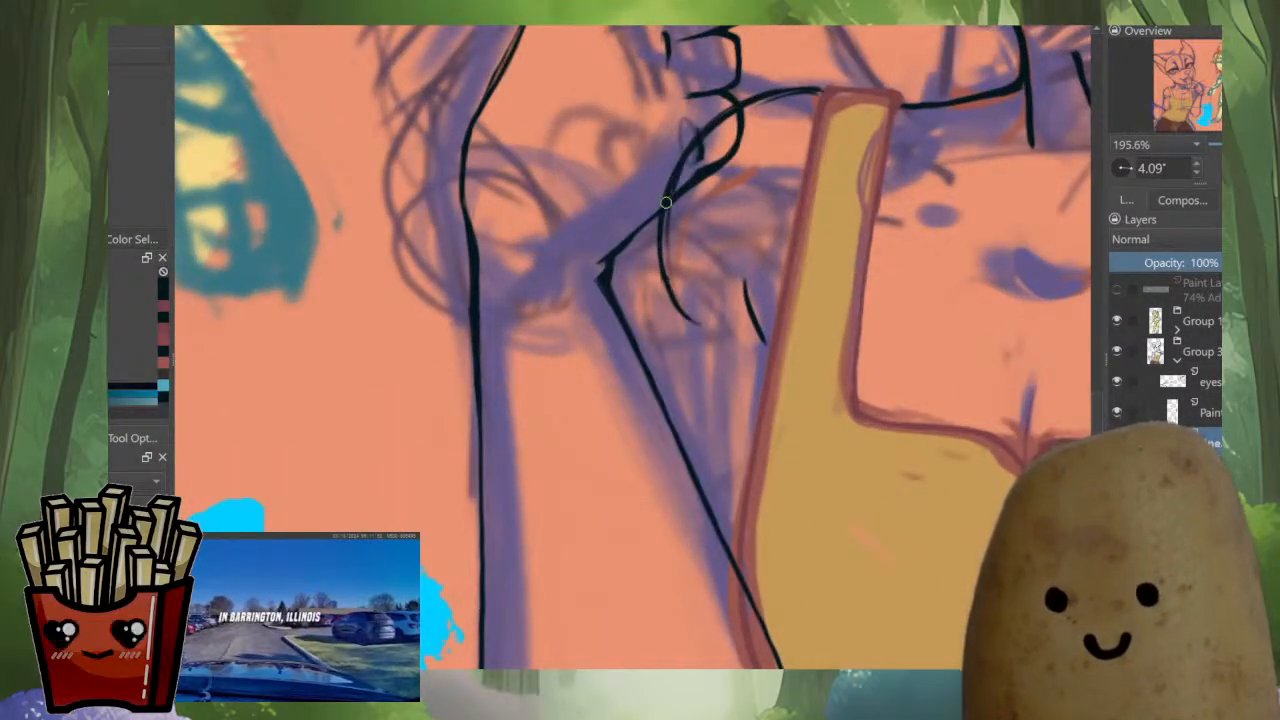
key("ctrl+z")
left_click_drag(662, 210, 683, 342)
left_click_drag(663, 213, 690, 342)
left_click_drag(662, 265, 700, 347)
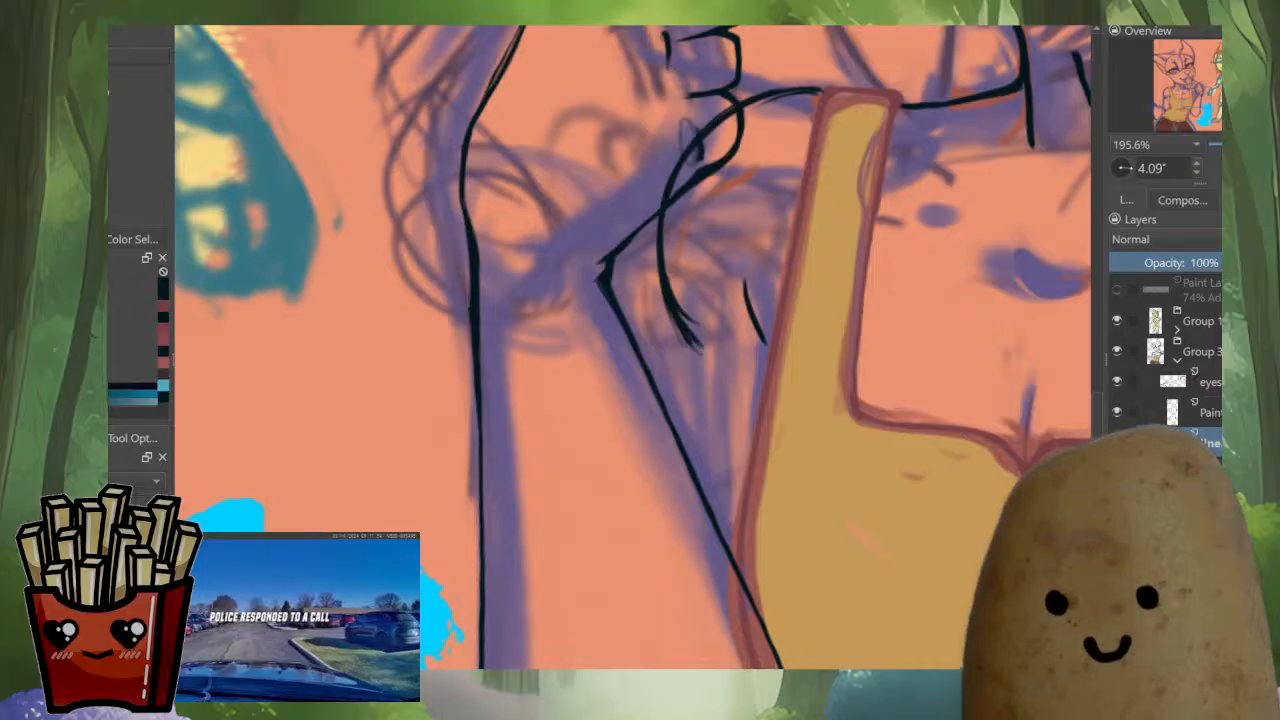
Draw the upper arm's outer line from the shoulder curve's lower end straight down behind the forearm.
scroll(677, 419, "down", 7)
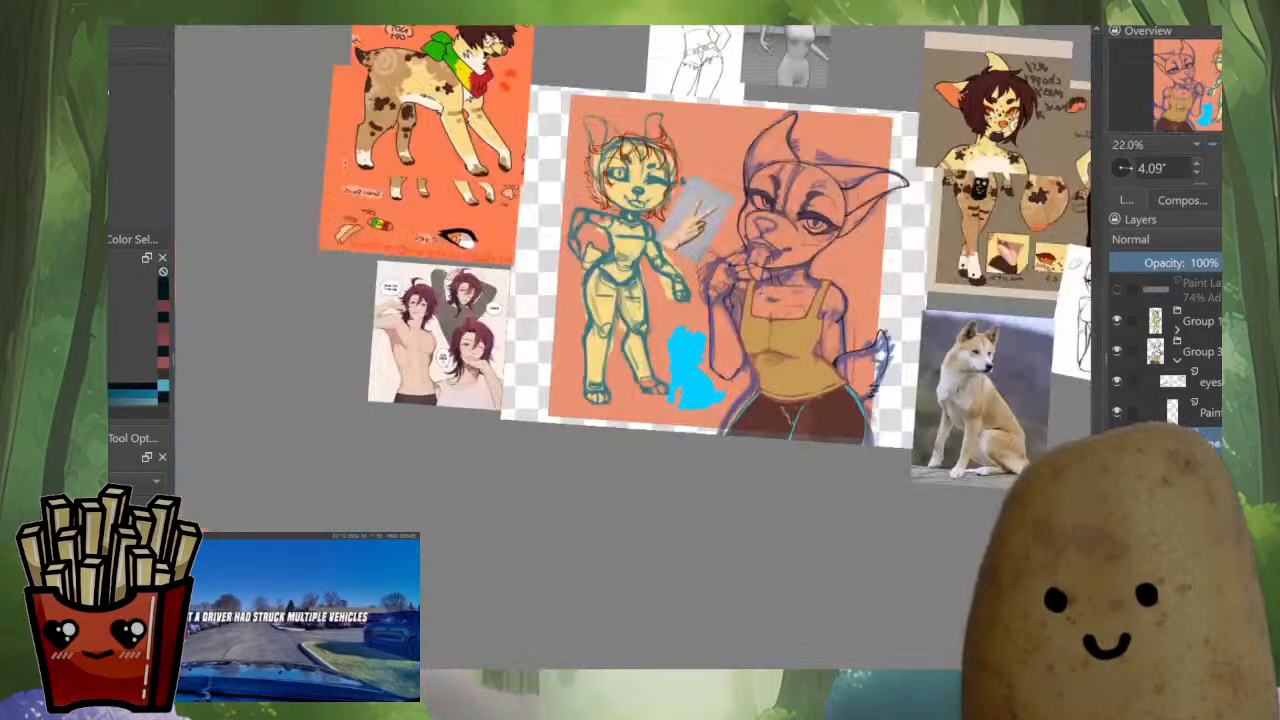
scroll(720, 300, "up", 6)
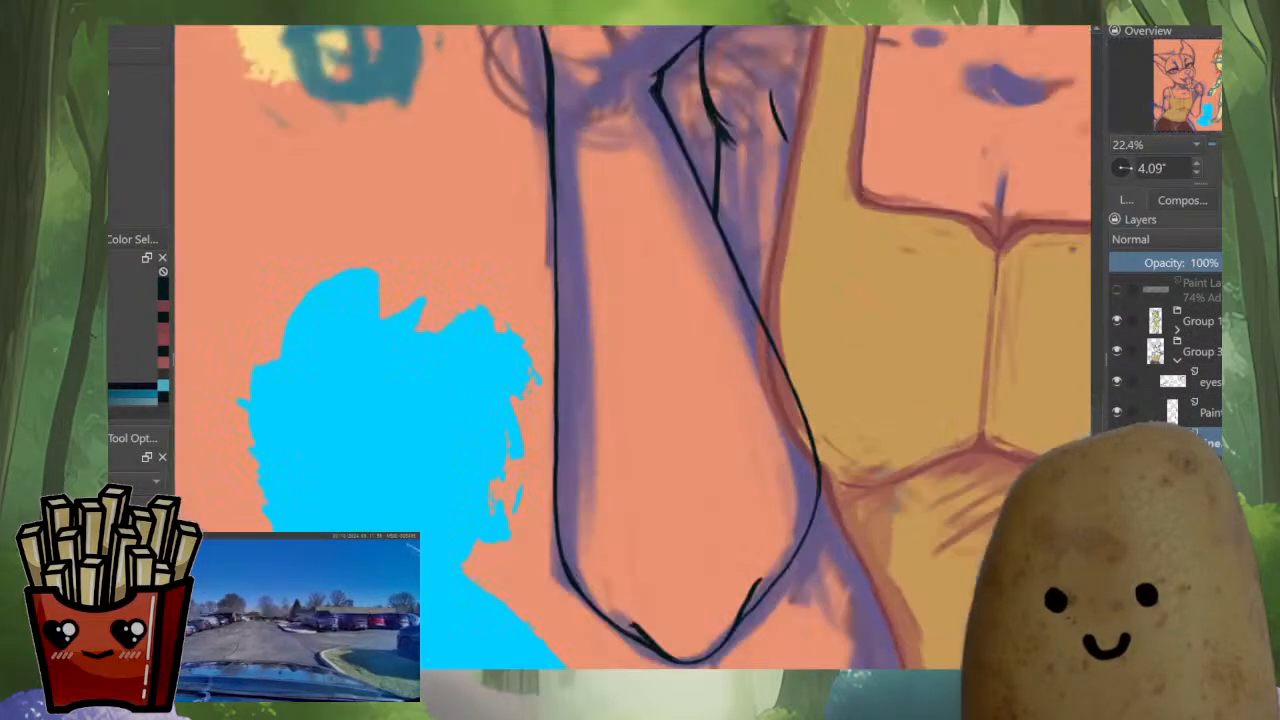
mouse_move(719, 142)
left_mouse_down()
mouse_move(714, 173)
mouse_move(720, 131)
mouse_move(707, 256)
left_mouse_up()
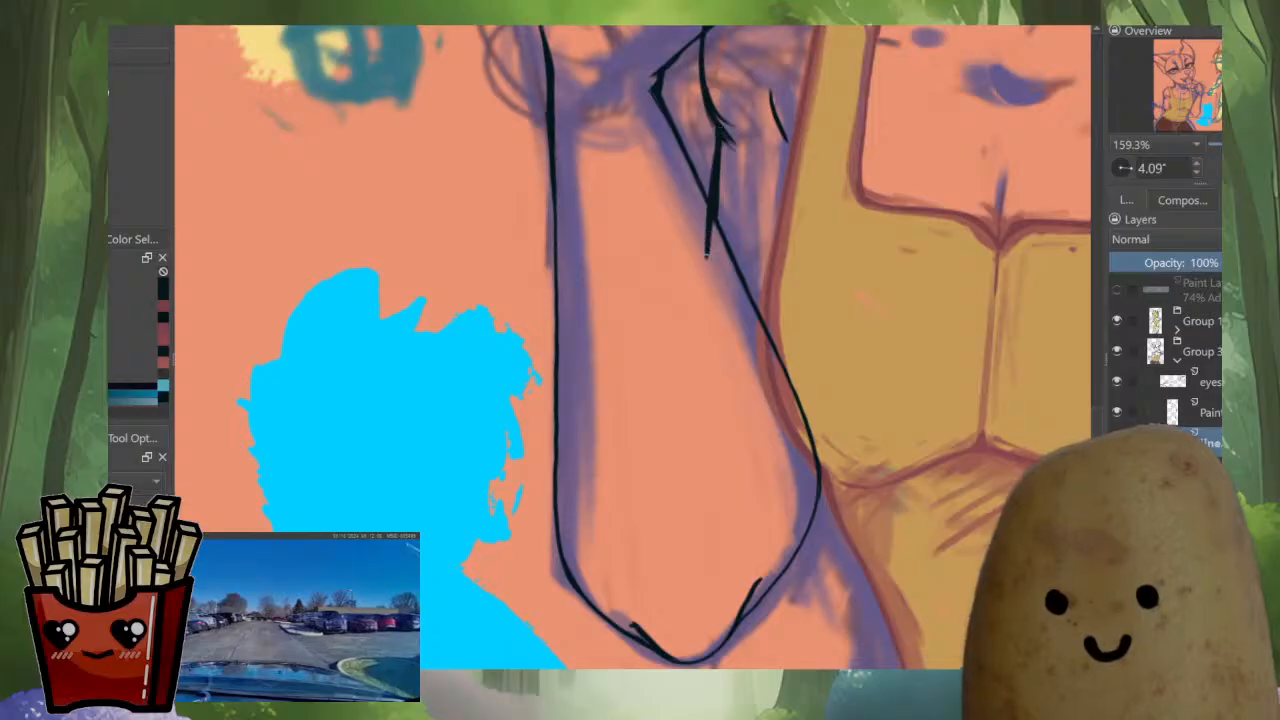
key("alt+i")
scroll(799, 326, "up", 3)
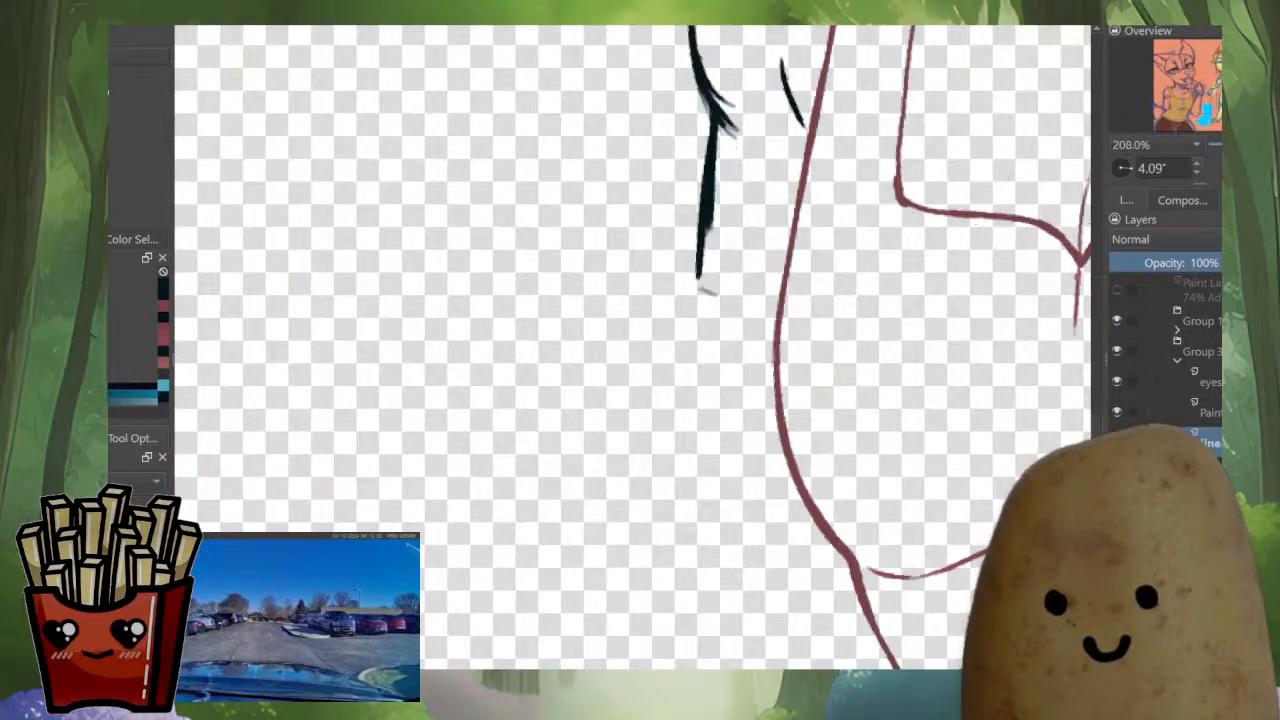
left_click_drag(704, 321, 701, 394)
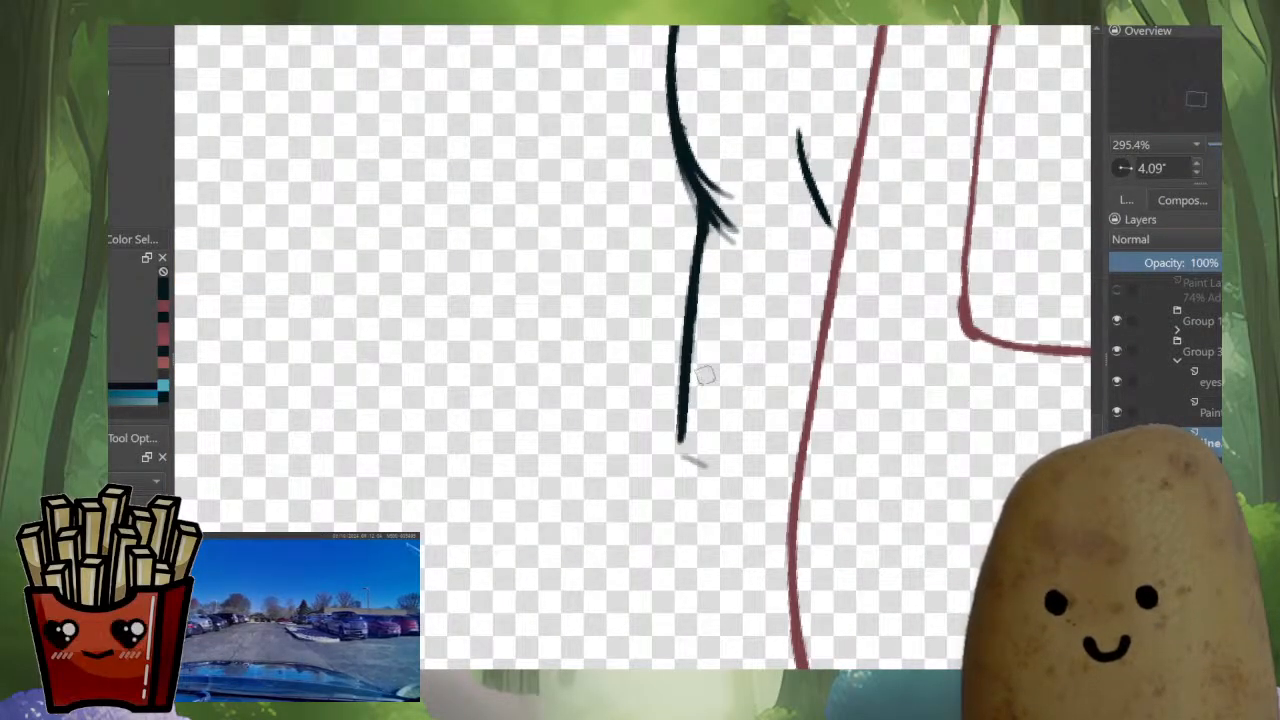
Connect the bottom of the upper arm line to the tank top's side edge with an angled line.
key("alt+i")
mouse_move(680, 437)
left_mouse_down()
mouse_move(745, 503)
mouse_move(778, 565)
left_mouse_up()
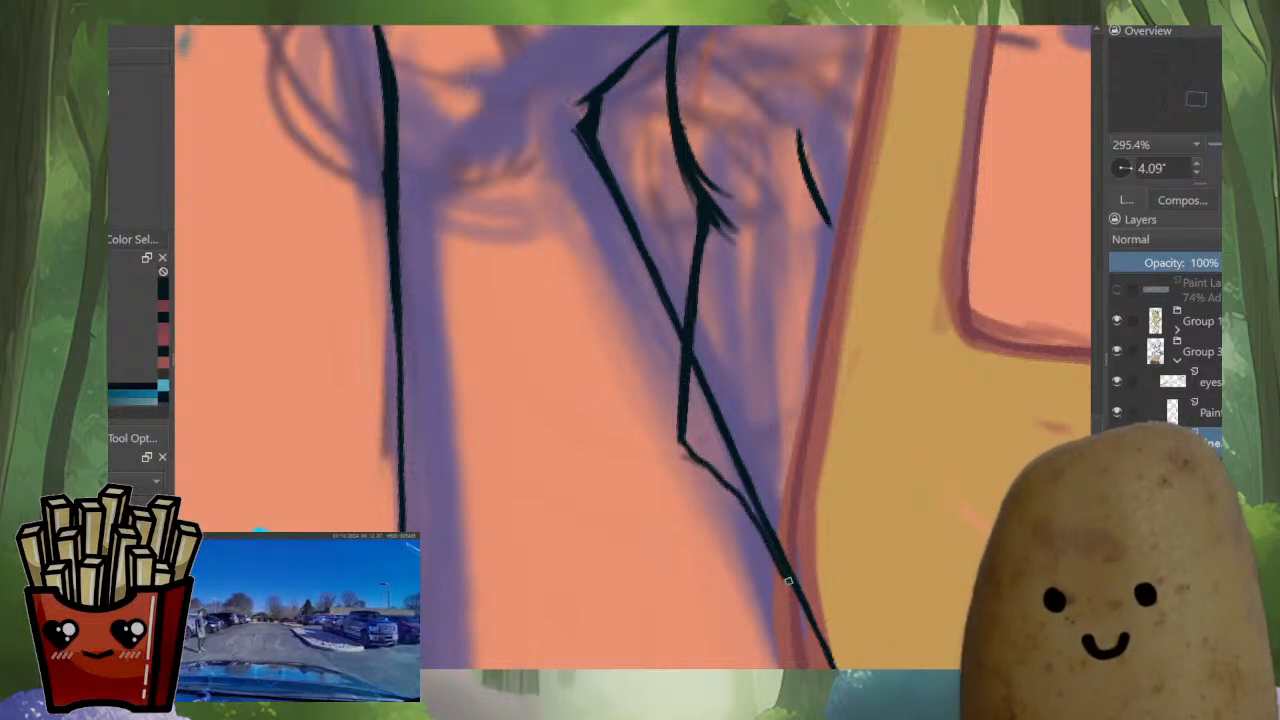
key("alt+i")
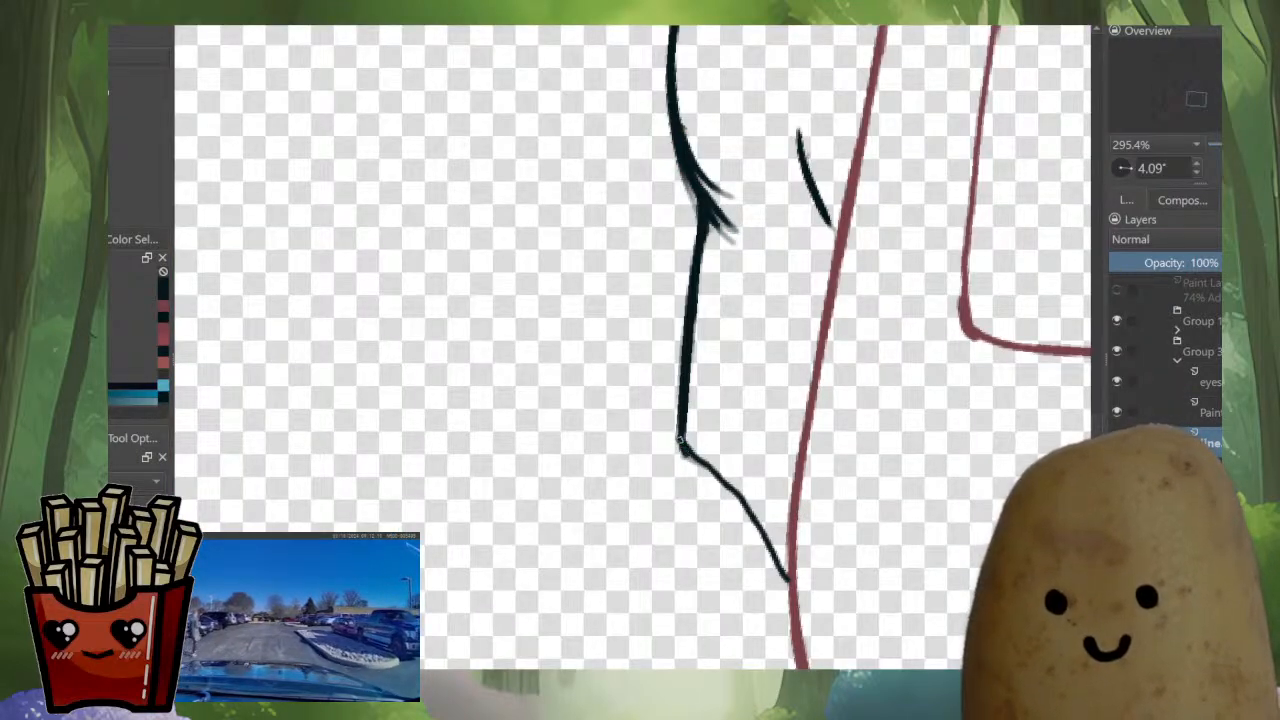
left_click_drag(681, 440, 787, 582)
scroll(787, 582, "up", 3)
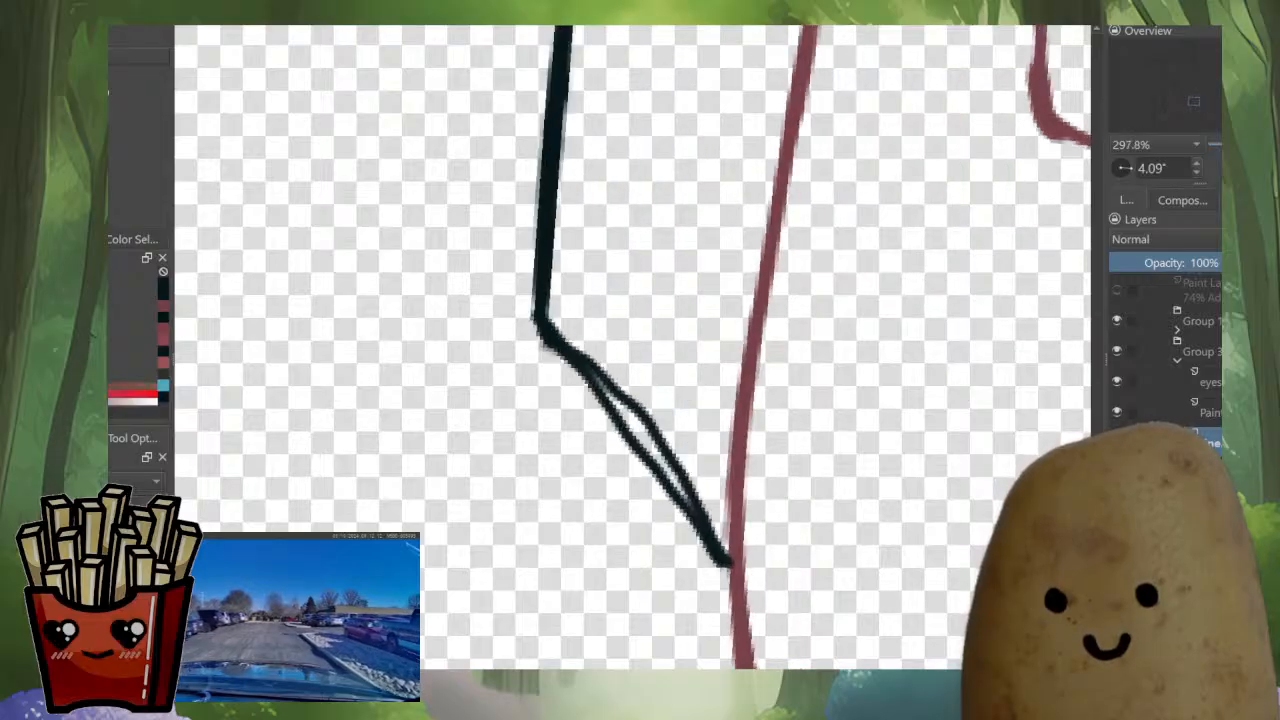
Sample the tank top's maroon outline colour and restroke its side edge over the end of the angled arm line.
left_click(751, 365, "ctrl")
left_click_drag(735, 418, 728, 607)
key("ctrl+z")
left_click_drag(733, 500, 733, 655)
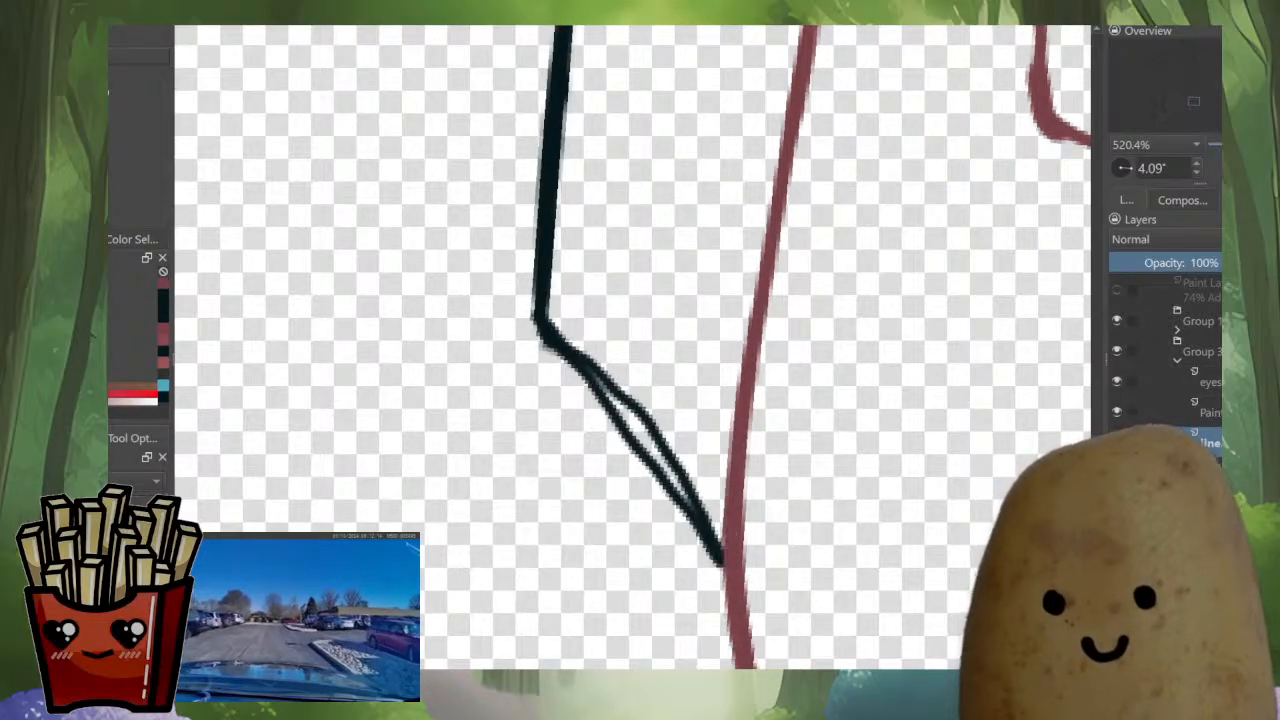
Sample the dark line colour again and merge the doubled angled arm line into one clean stroke.
scroll(801, 459, "down", 3)
left_click_drag(801, 459, 659, 547)
scroll(625, 428, "up", 3)
left_click(659, 370, "ctrl")
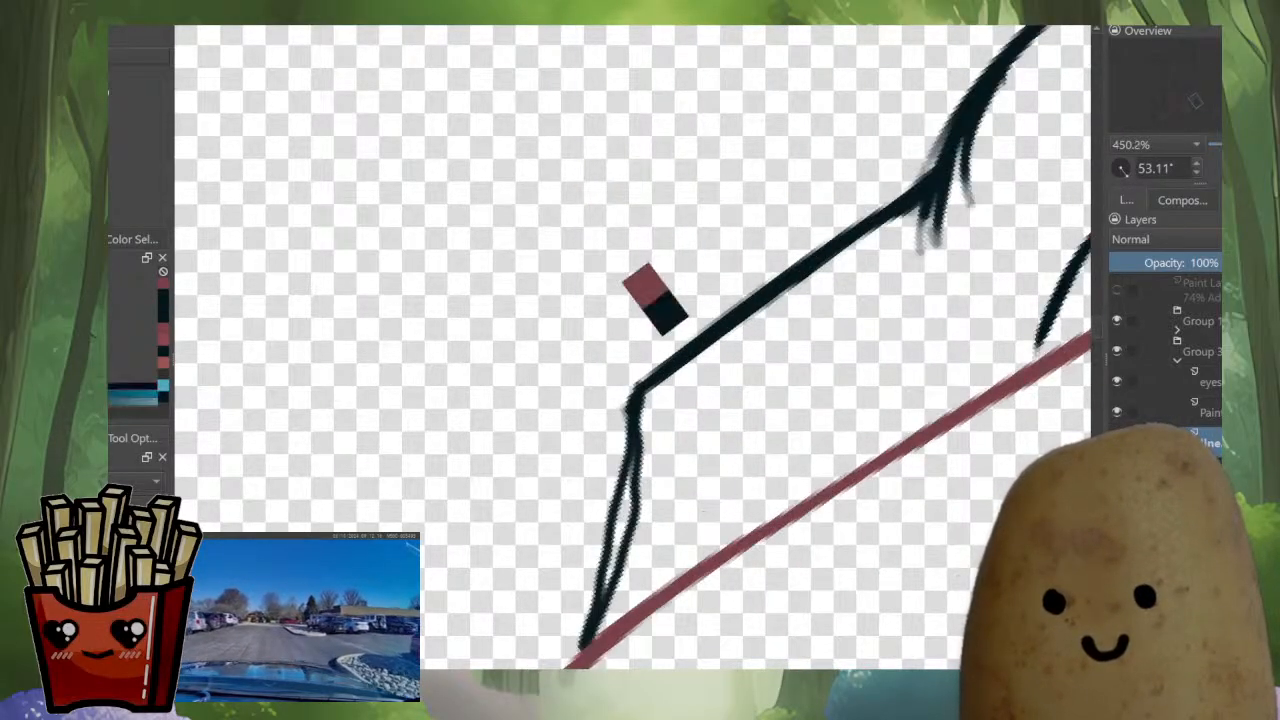
mouse_move(657, 381)
left_mouse_down()
mouse_move(685, 281)
mouse_move(642, 428)
left_mouse_up()
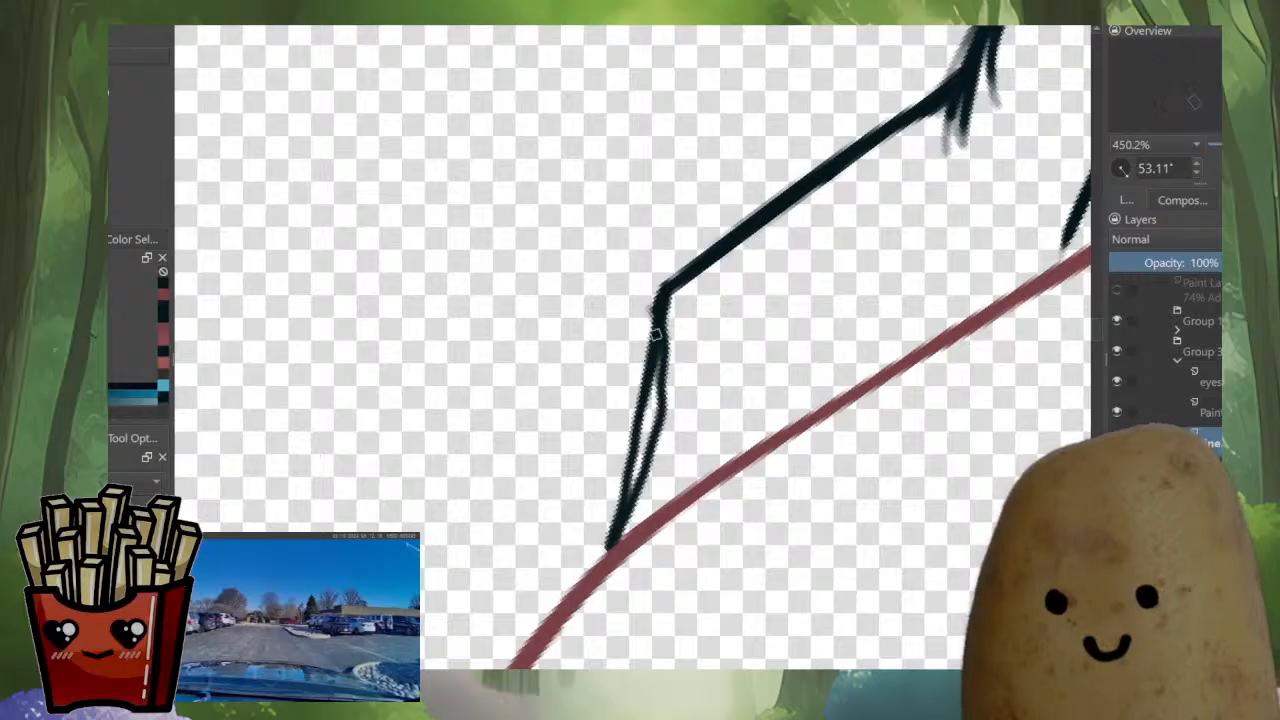
mouse_move(657, 333)
left_mouse_down()
mouse_move(620, 510)
mouse_move(642, 412)
mouse_move(622, 495)
left_mouse_up()
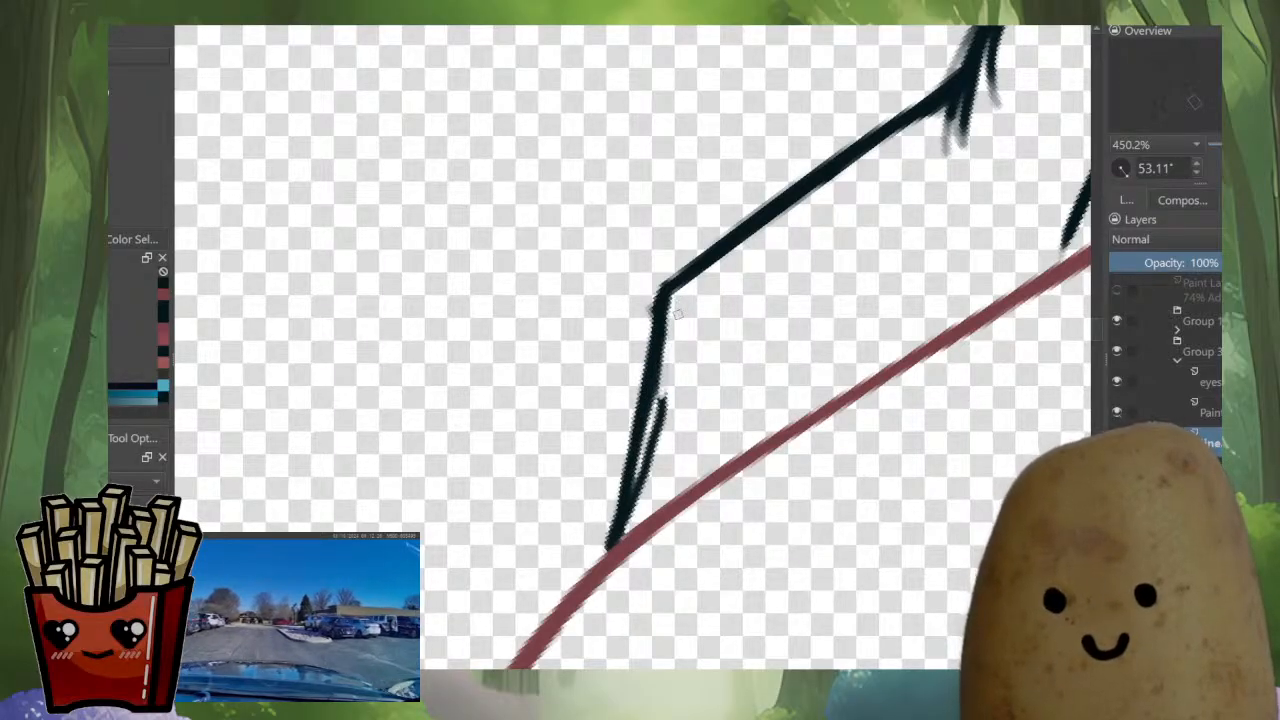
left_click_drag(670, 354, 645, 482)
left_click_drag(664, 392, 632, 526)
left_click_drag(673, 308, 623, 503)
mouse_move(655, 385)
left_mouse_down()
mouse_move(563, 546)
mouse_move(377, 678)
left_mouse_up()
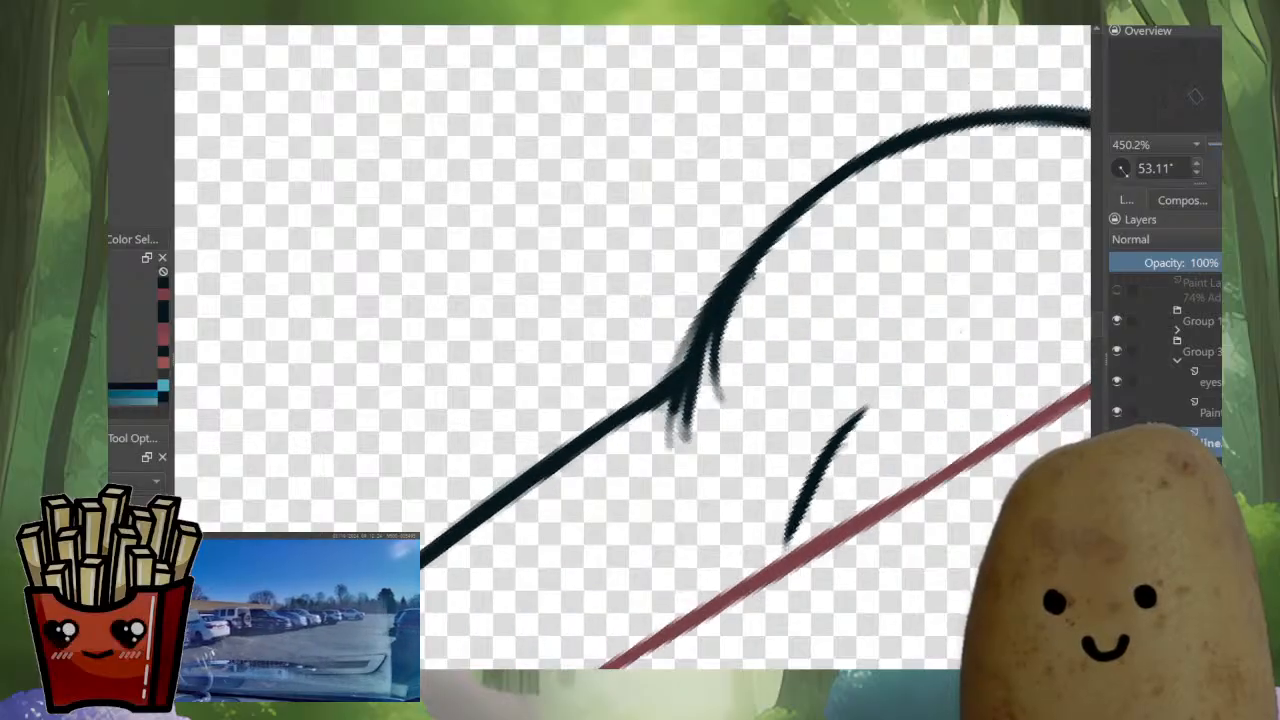
Fill the split strokes where the shoulder curve meets the upper arm and trim the ragged edges around the joint.
left_click_drag(768, 250, 702, 396)
left_click_drag(738, 298, 690, 438)
left_click_drag(709, 335, 680, 432)
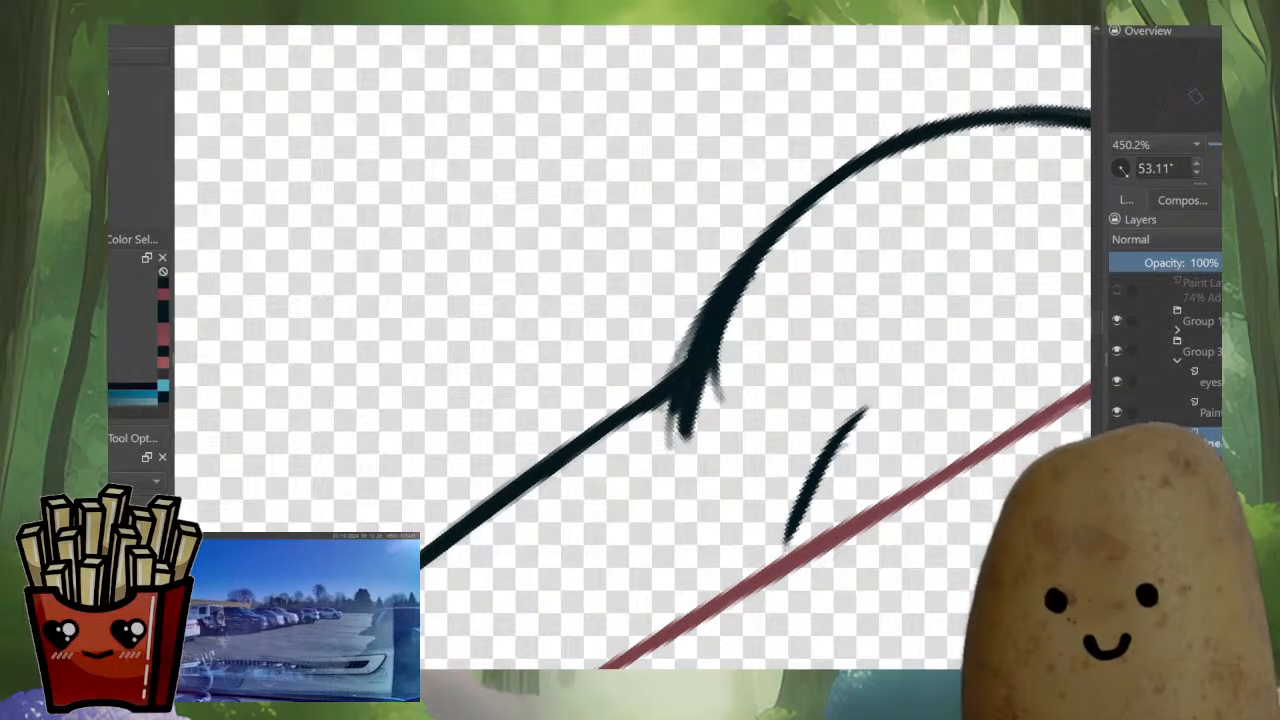
left_click_drag(704, 298, 672, 368)
left_click_drag(714, 284, 676, 360)
left_click_drag(738, 306, 707, 412)
mouse_move(720, 362)
left_mouse_down()
mouse_move(706, 421)
mouse_move(608, 542)
mouse_move(713, 527)
mouse_move(806, 425)
left_mouse_up()
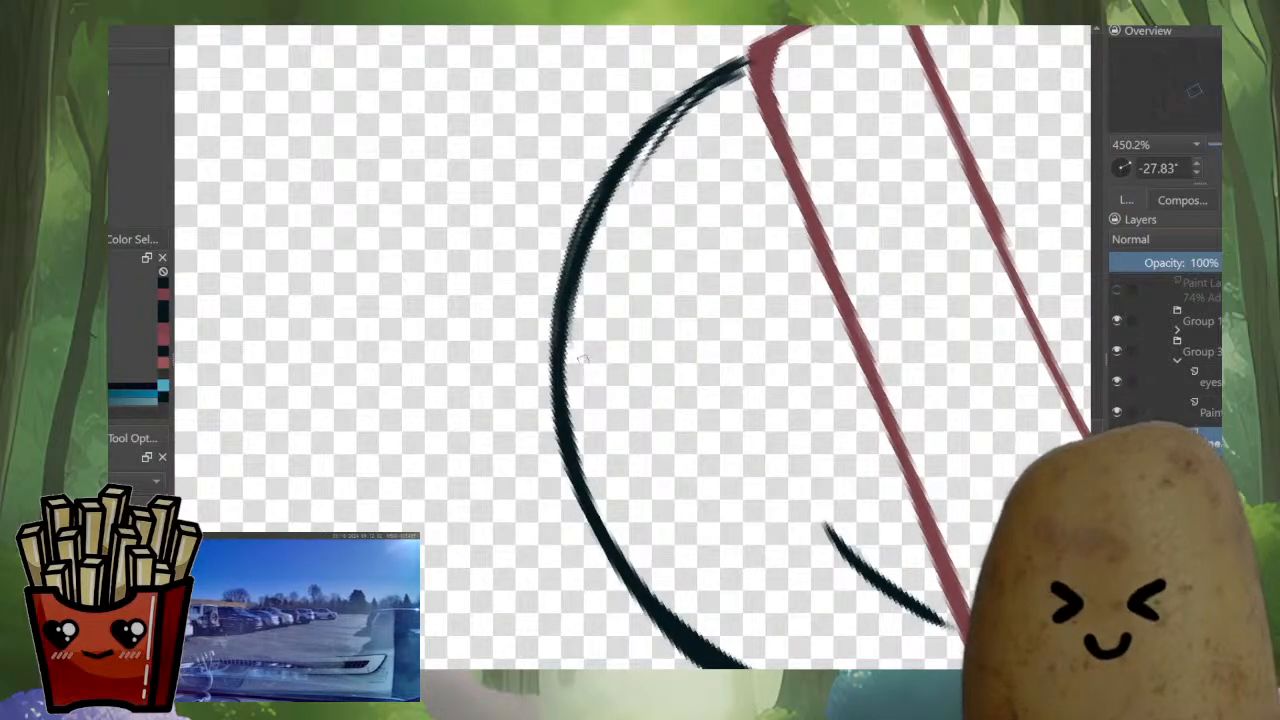
Fill in and smooth the upper part of the shoulder curve up to the strap's outer corner.
scroll(603, 277, "up", 3)
left_click_drag(576, 386, 686, 217)
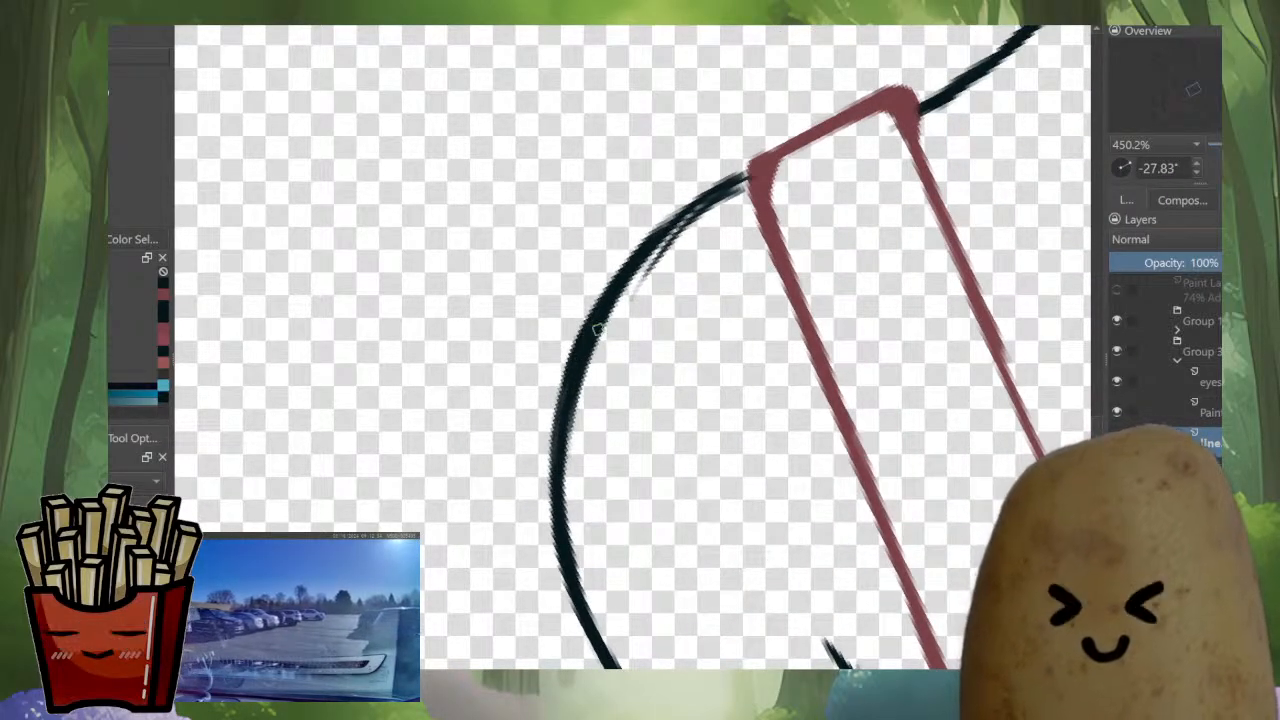
left_click_drag(598, 328, 718, 203)
mouse_move(628, 271)
left_mouse_down()
mouse_move(744, 178)
mouse_move(673, 218)
left_mouse_up()
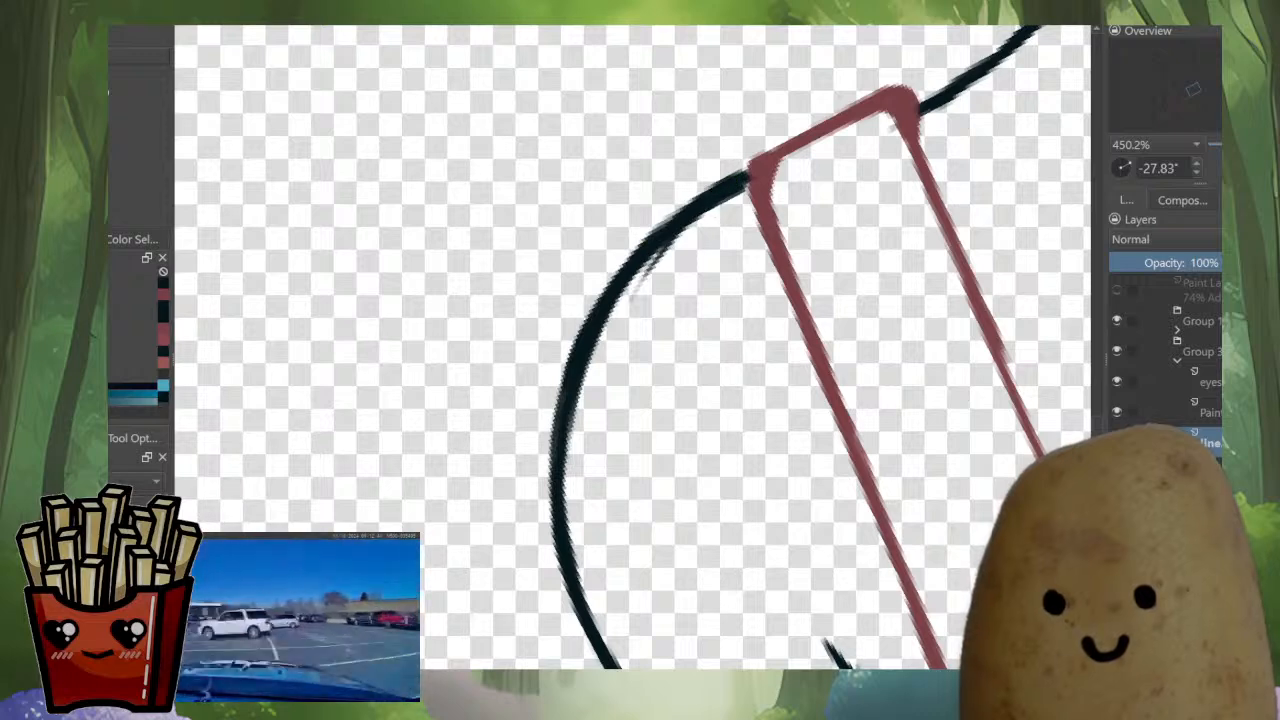
Tidy the neck-side line beside the strap and erase the stray strokes along the inside of the shoulder curve.
left_click_drag(800, 200, 618, 348)
mouse_move(947, 67)
left_mouse_down()
mouse_move(919, 116)
mouse_move(752, 242)
left_mouse_up()
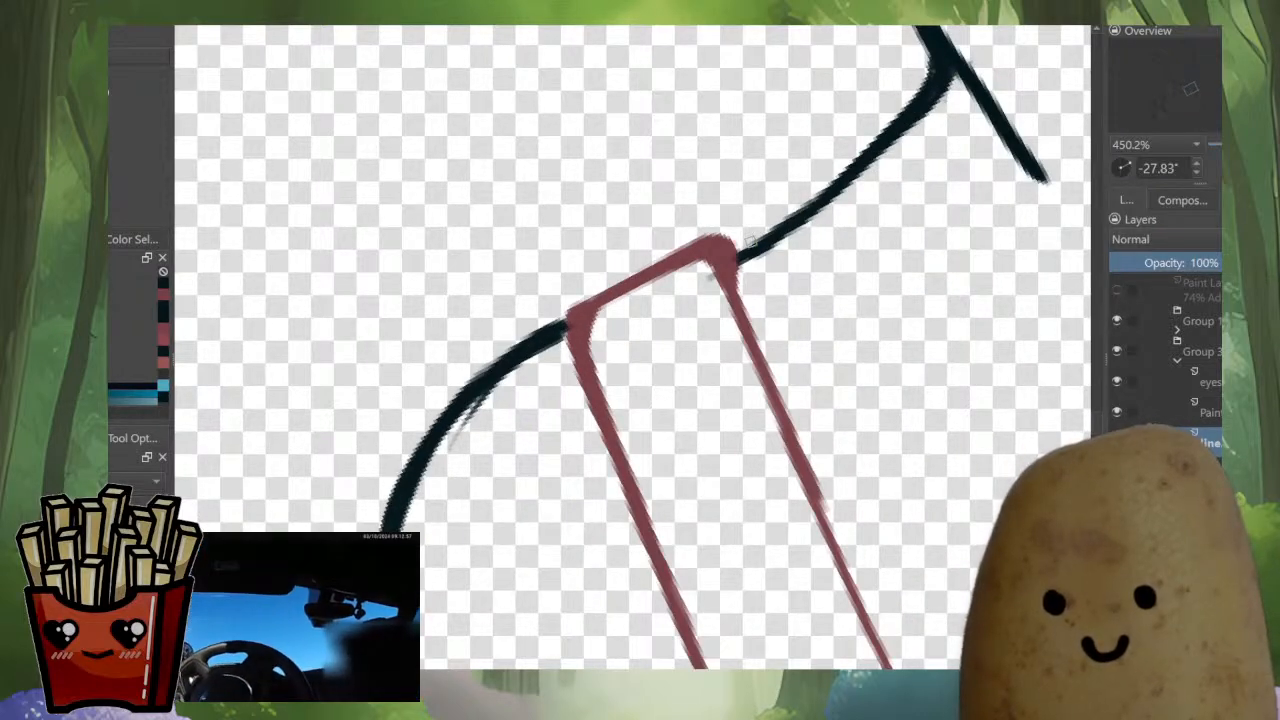
left_click_drag(804, 208, 713, 259)
mouse_move(568, 332)
left_mouse_down()
mouse_move(463, 416)
mouse_move(432, 459)
mouse_move(464, 426)
mouse_move(452, 448)
left_mouse_up()
key("e")
left_click_drag(515, 375, 422, 482)
mouse_move(540, 352)
left_mouse_down()
mouse_move(486, 400)
mouse_move(530, 470)
mouse_move(485, 409)
left_mouse_up()
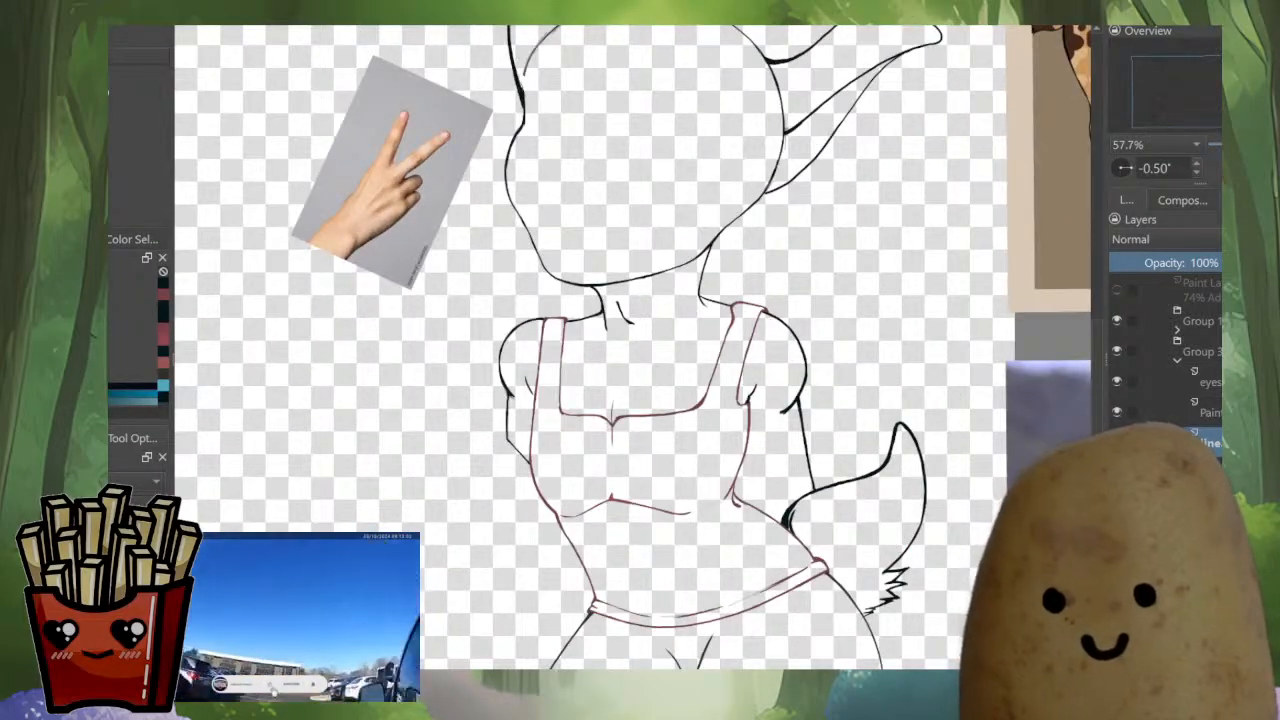
Clean the outer edge of the opposite shoulder's curve down to where it meets the upper arm.
left_click_drag(806, 366, 808, 288)
left_click_drag(820, 378, 805, 474)
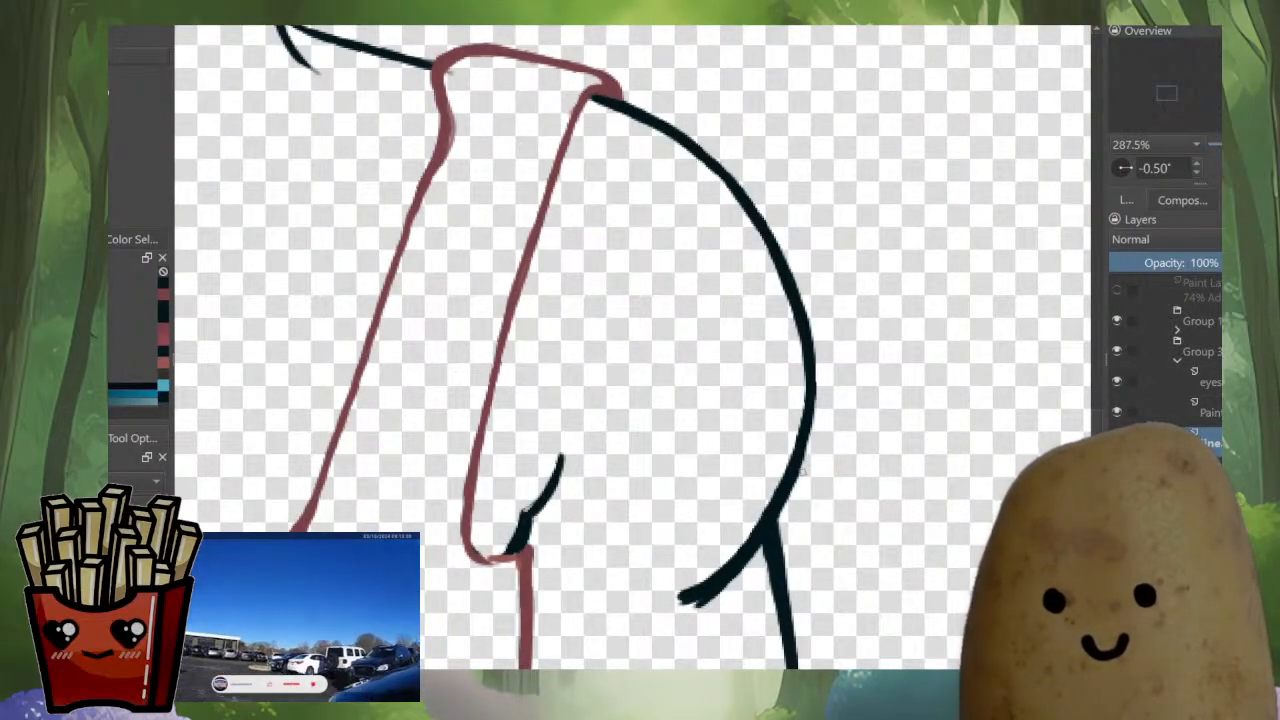
left_click_drag(819, 402, 773, 531)
left_click_drag(863, 338, 864, 449)
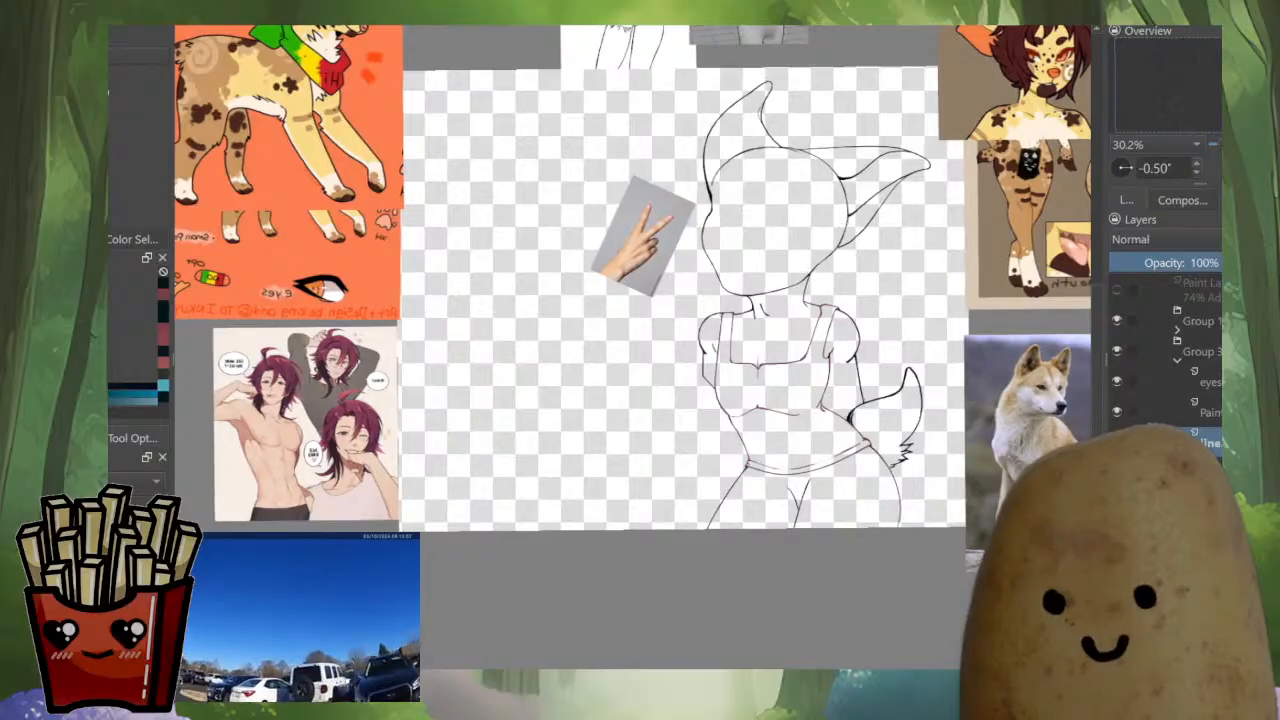
Mirror the canvas, show the full sketch and thicken the short armpit crease beside the tank top's edge.
key("m")
left_click_drag(515, 353, 515, 247)
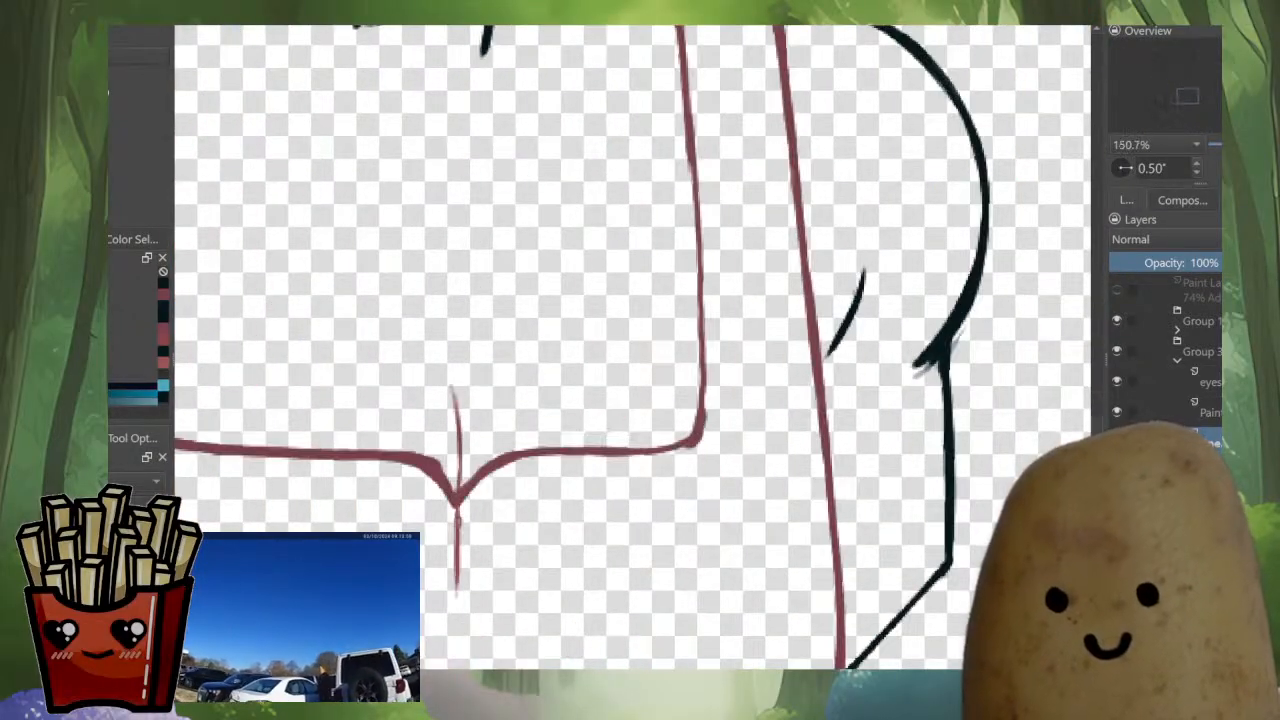
left_click_drag(897, 345, 927, 345)
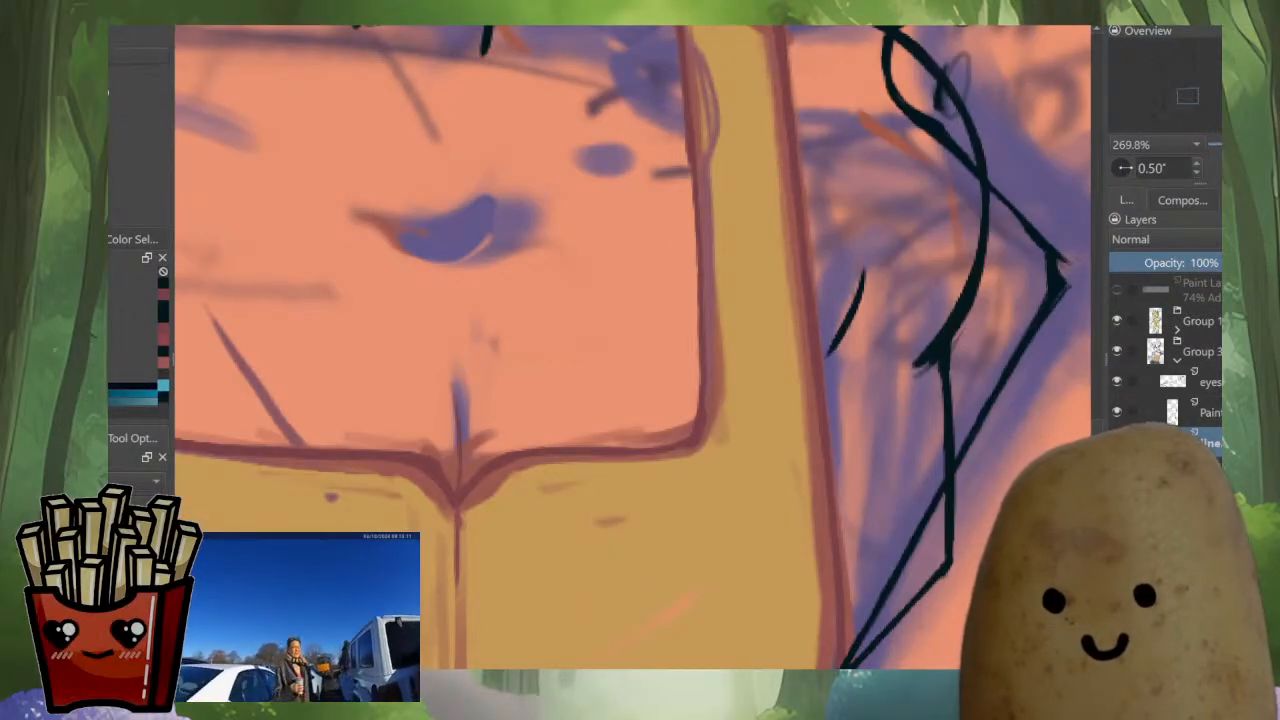
mouse_move(857, 288)
left_mouse_down()
mouse_move(824, 357)
mouse_move(853, 303)
left_mouse_up()
left_click_drag(852, 298, 817, 370)
left_click_drag(841, 247, 806, 378)
Sample the tank top's maroon outline colour and restroke its side edge past the end of the armpit crease.
left_click(793, 311, "ctrl")
left_click_drag(794, 315, 810, 508)
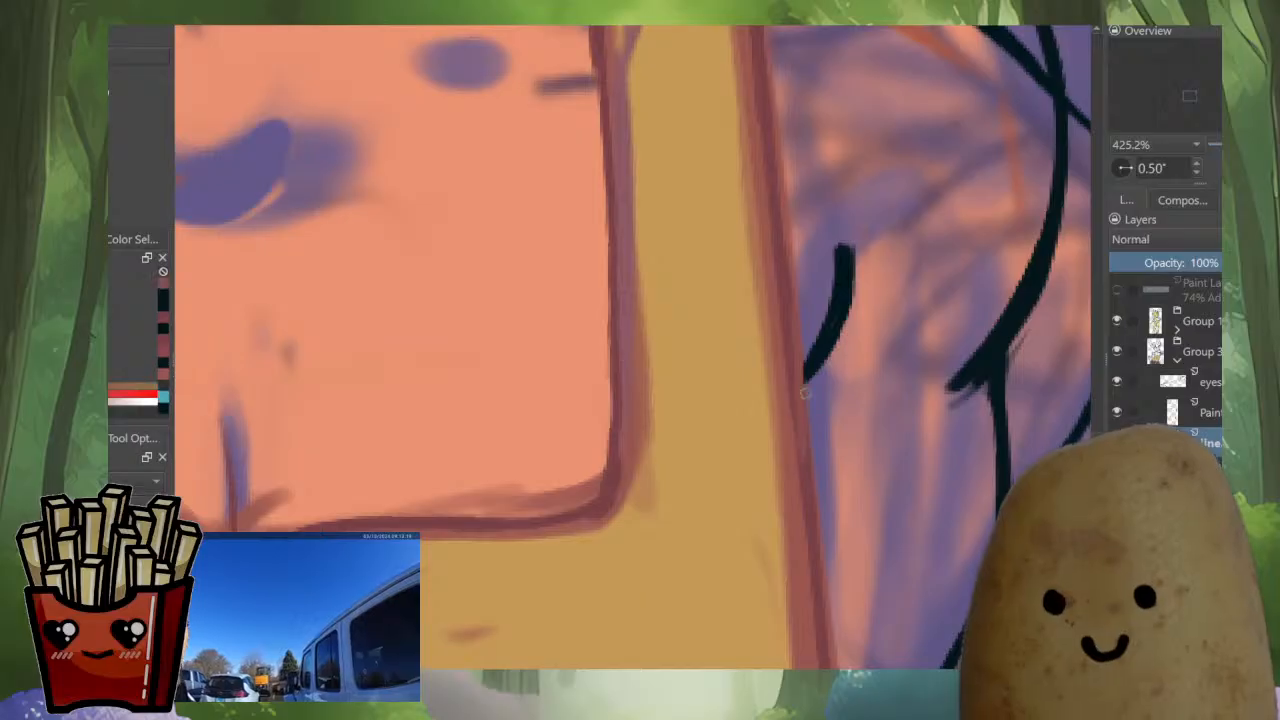
left_click(791, 299, "ctrl")
key("alt+i")
left_click(788, 296, "ctrl")
left_click_drag(787, 295, 823, 534)
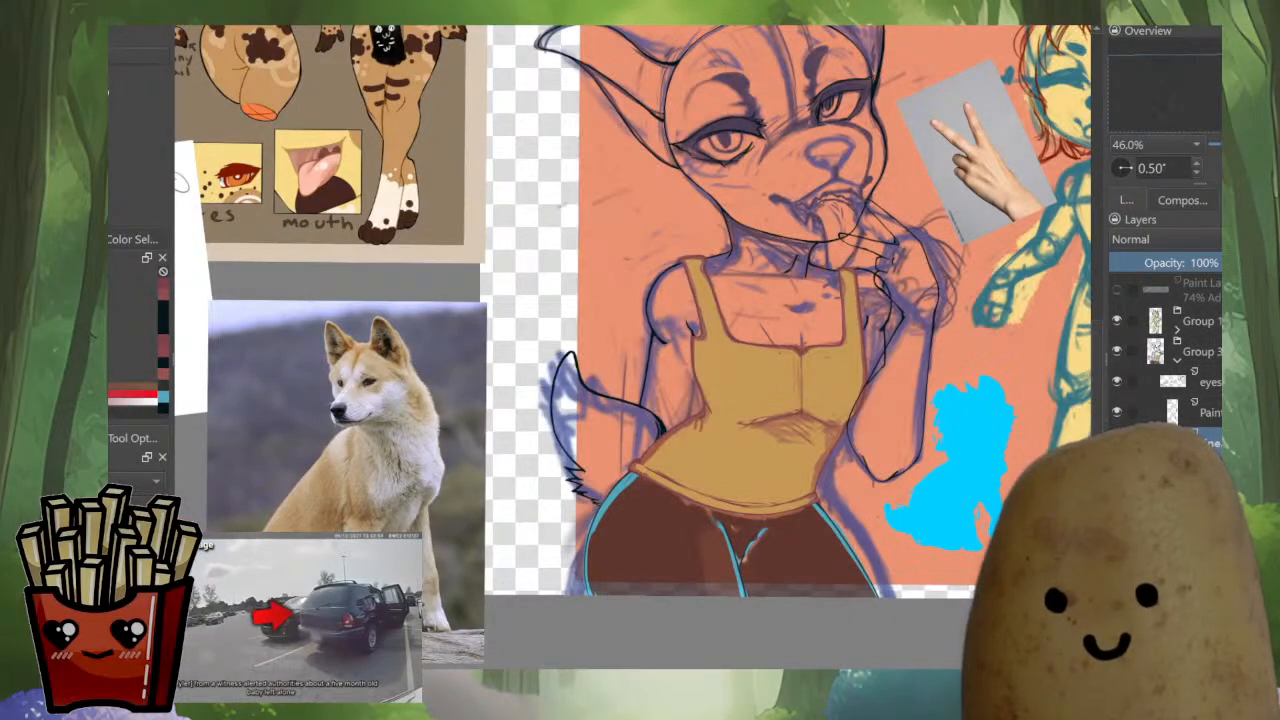
Isolate the body line art and mirror the canvas to check the whole figure's contours.
left_click_drag(760, 320, 753, 341)
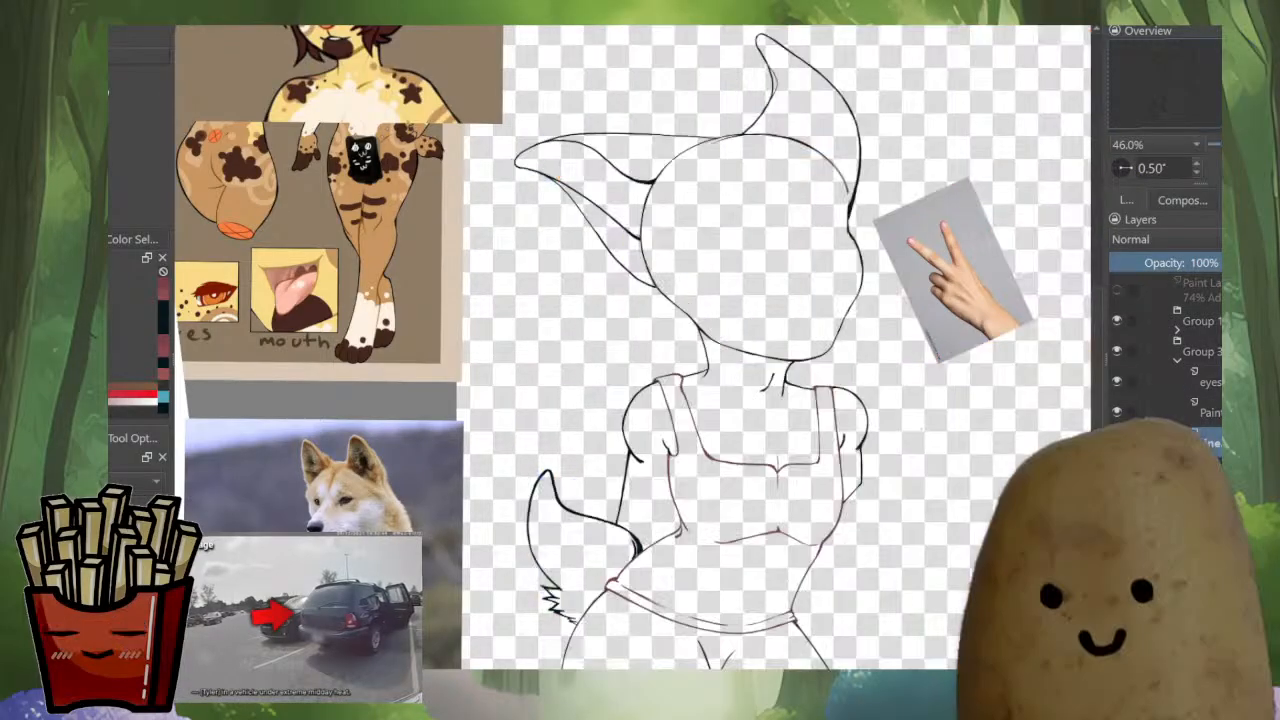
left_click_drag(633, 400, 620, 299)
key("m")
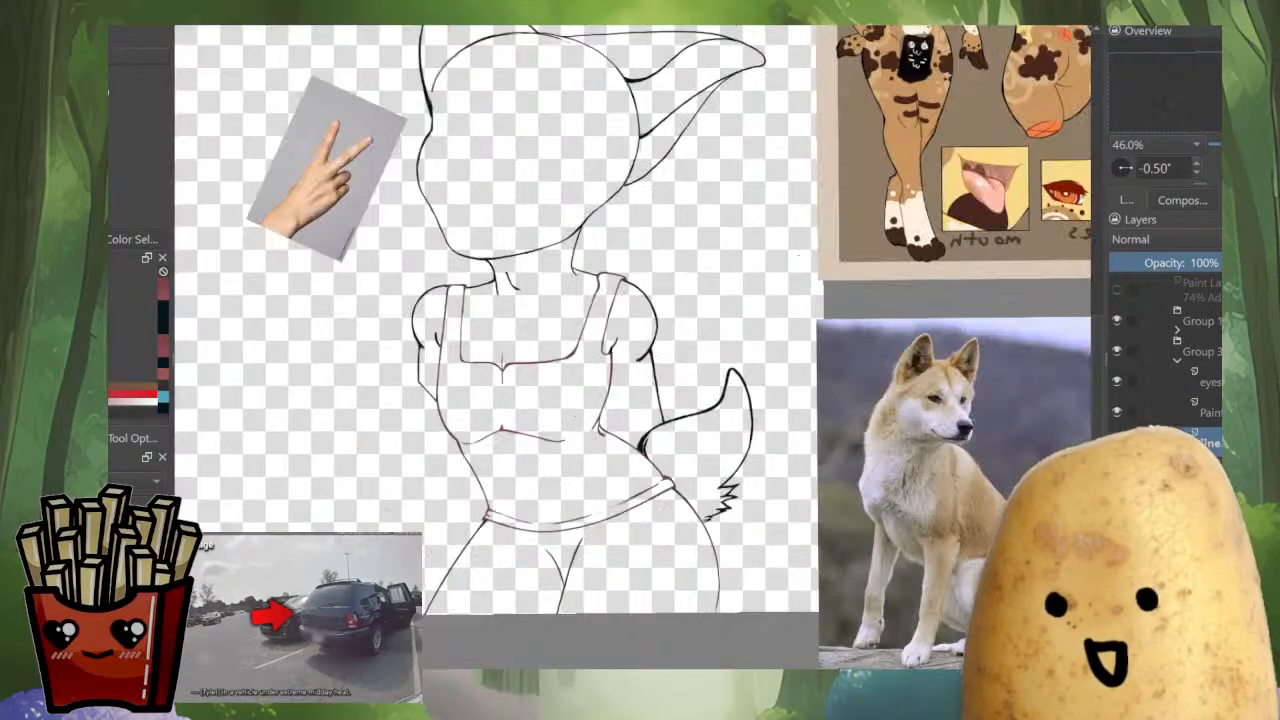
Compare the chest area with and without the sketch and ink the small curved notch at the base of the throat.
scroll(508, 340, "up", 7)
key("shift+i")
mouse_move(563, 449)
left_mouse_down()
mouse_move(634, 523)
mouse_move(625, 440)
left_mouse_up()
key("shift+i")
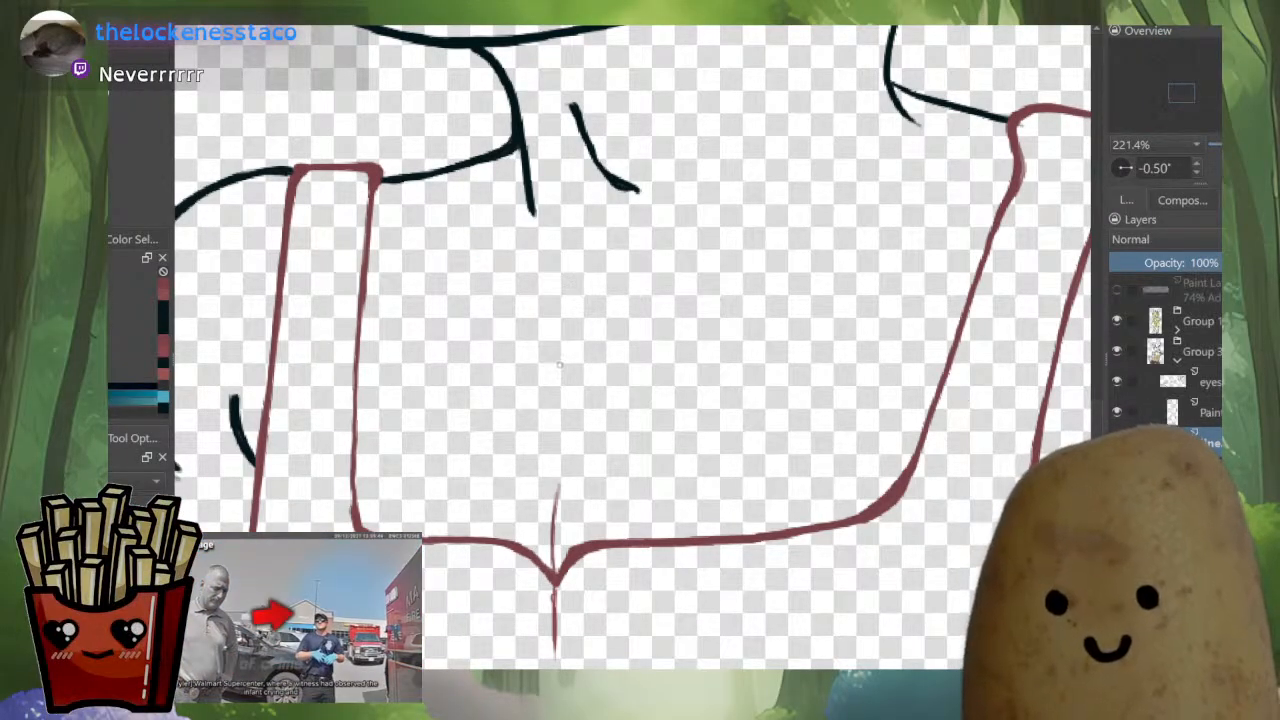
key("shift+i")
key("shift+i")
key("shift+i")
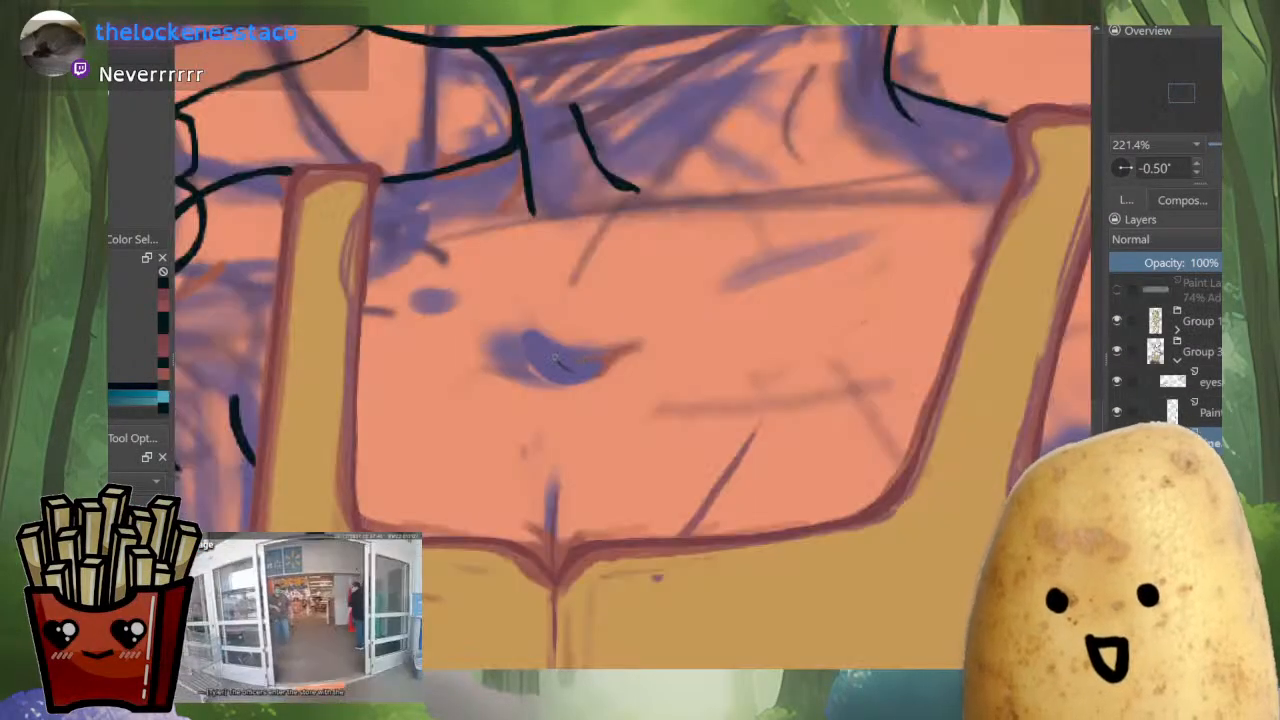
left_click_drag(553, 357, 590, 369)
Ink the slanted collarbone line beside the throat notch, thicken it and trim its edge to a clean taper.
left_click_drag(763, 271, 828, 242)
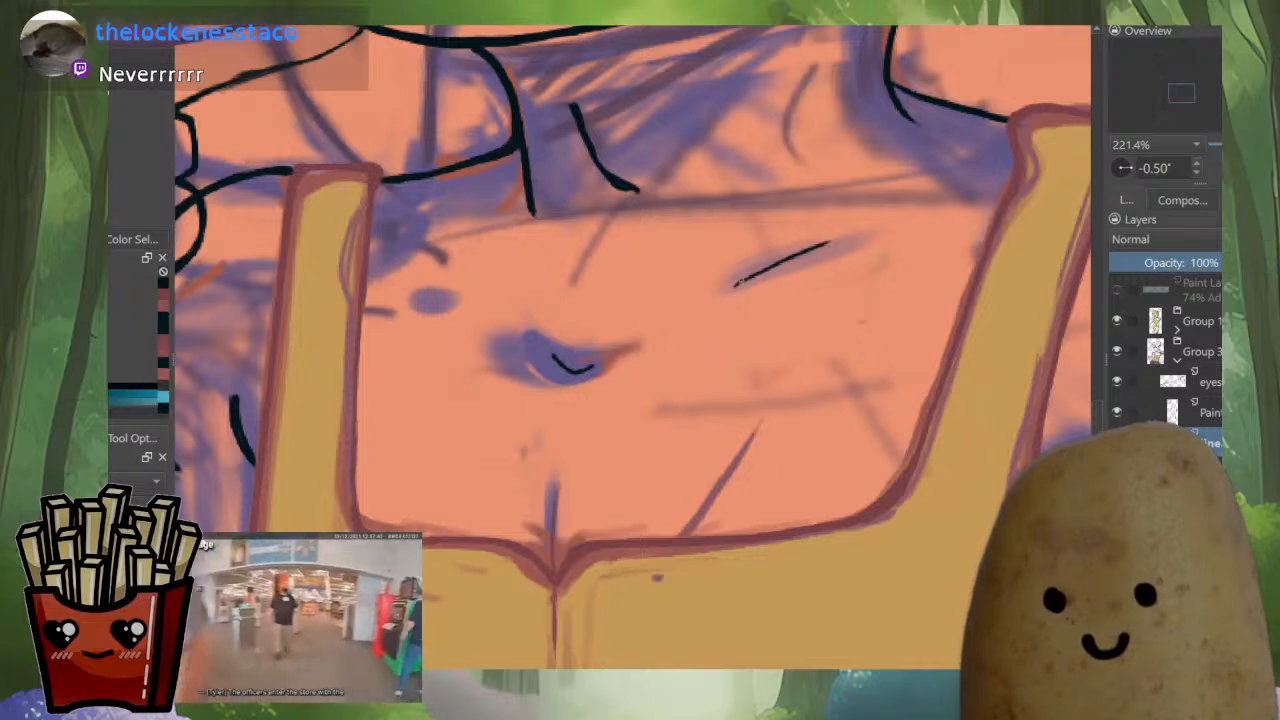
left_click_drag(735, 287, 845, 240)
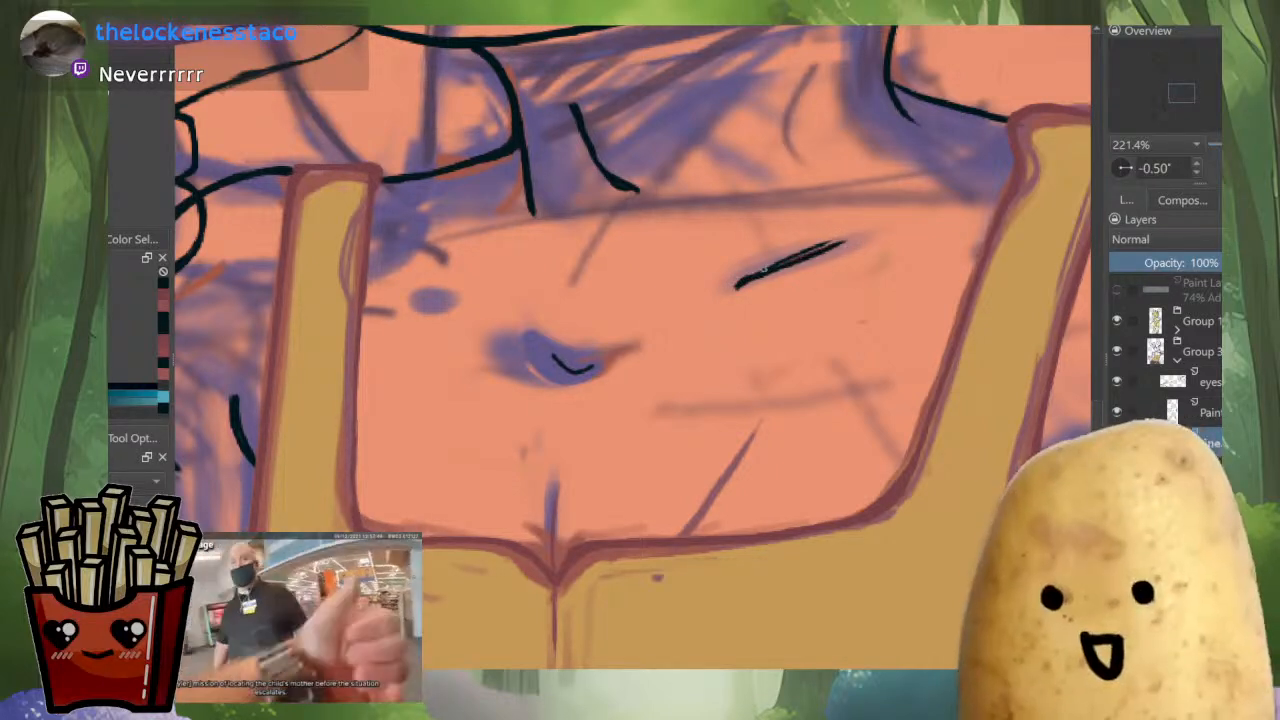
key("e")
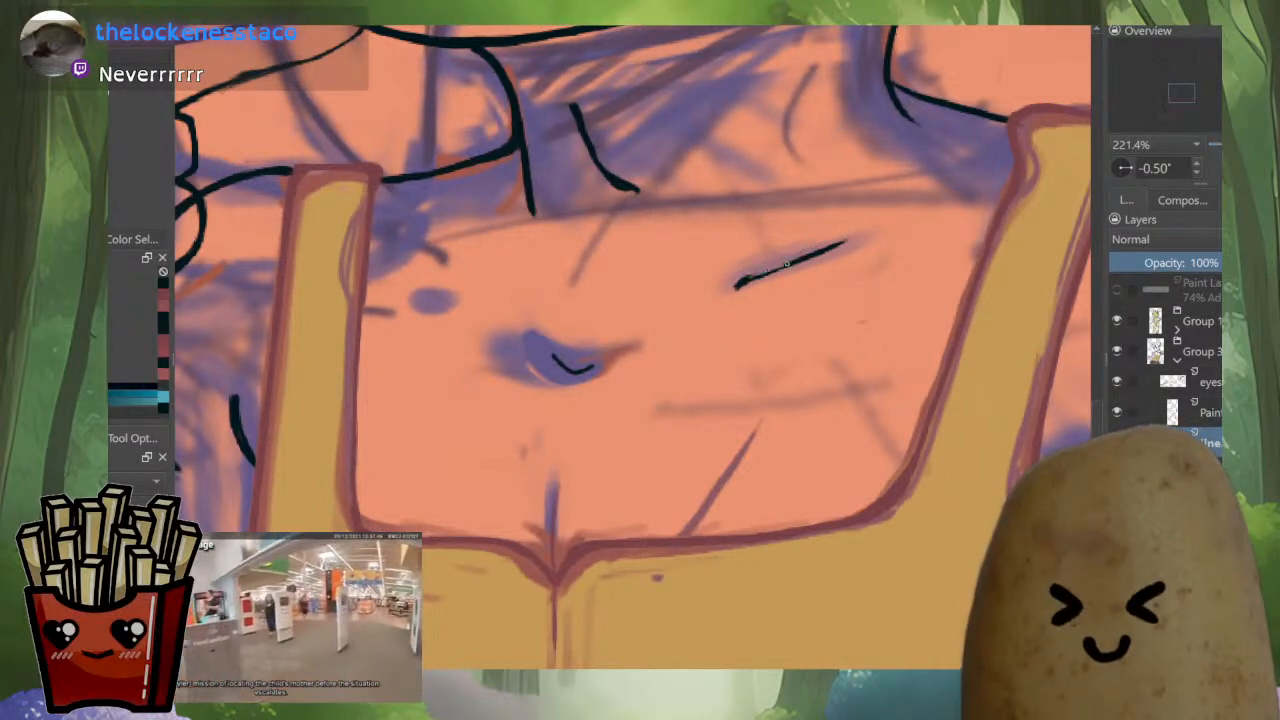
left_click_drag(838, 241, 755, 277)
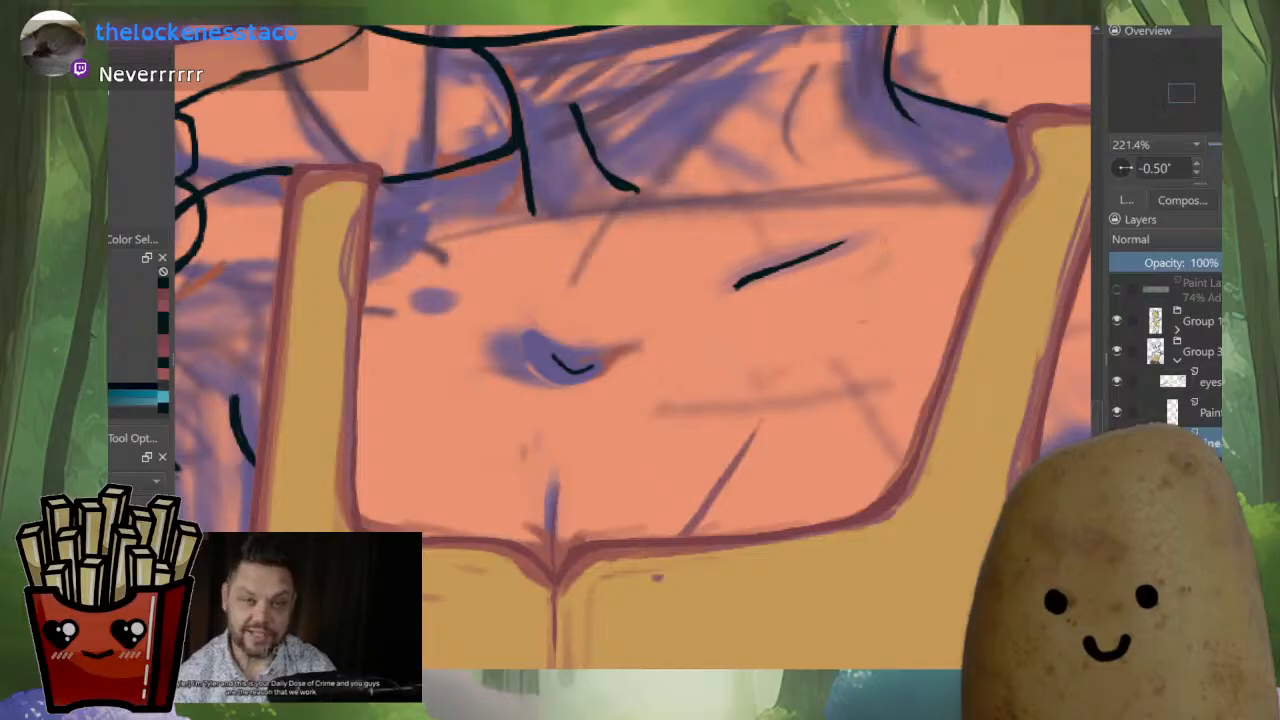
Mirror the canvas, thicken the throat notch and ink the opposite collarbone line up toward the tank top strap.
key("m")
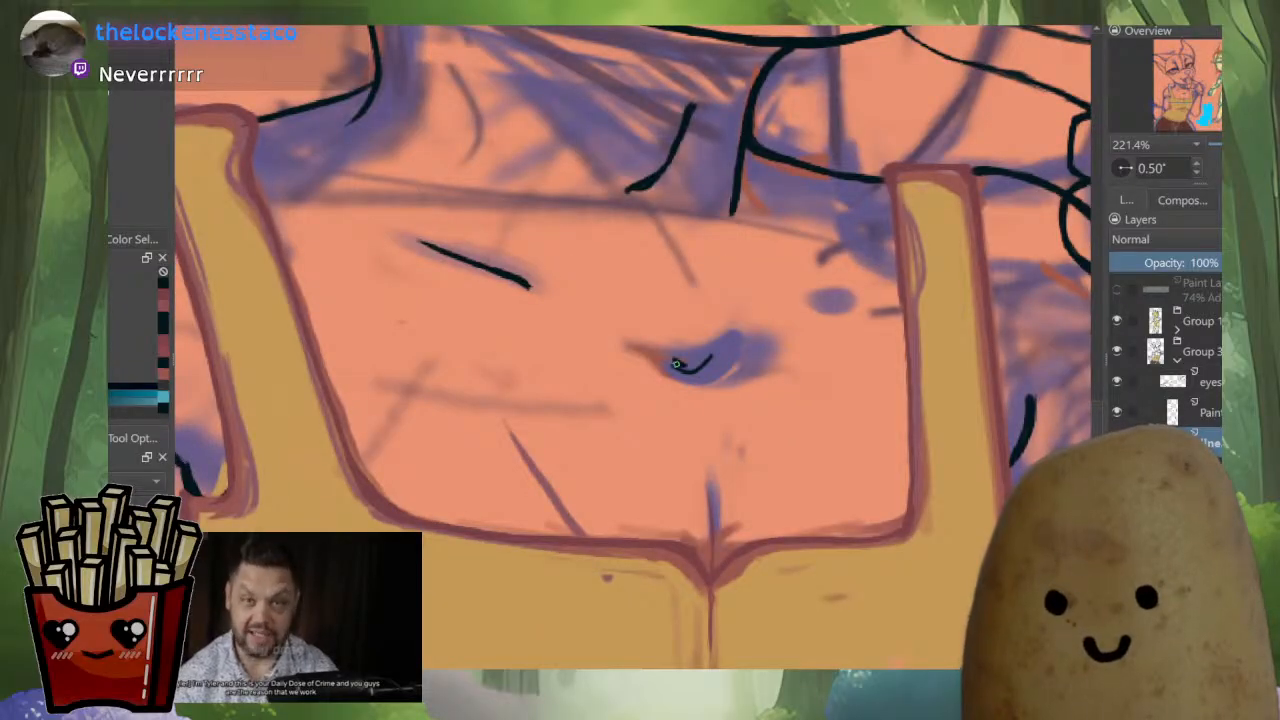
mouse_move(815, 300)
left_mouse_down()
mouse_move(843, 283)
mouse_move(797, 311)
left_mouse_up()
key("i")
key("ctrl+z")
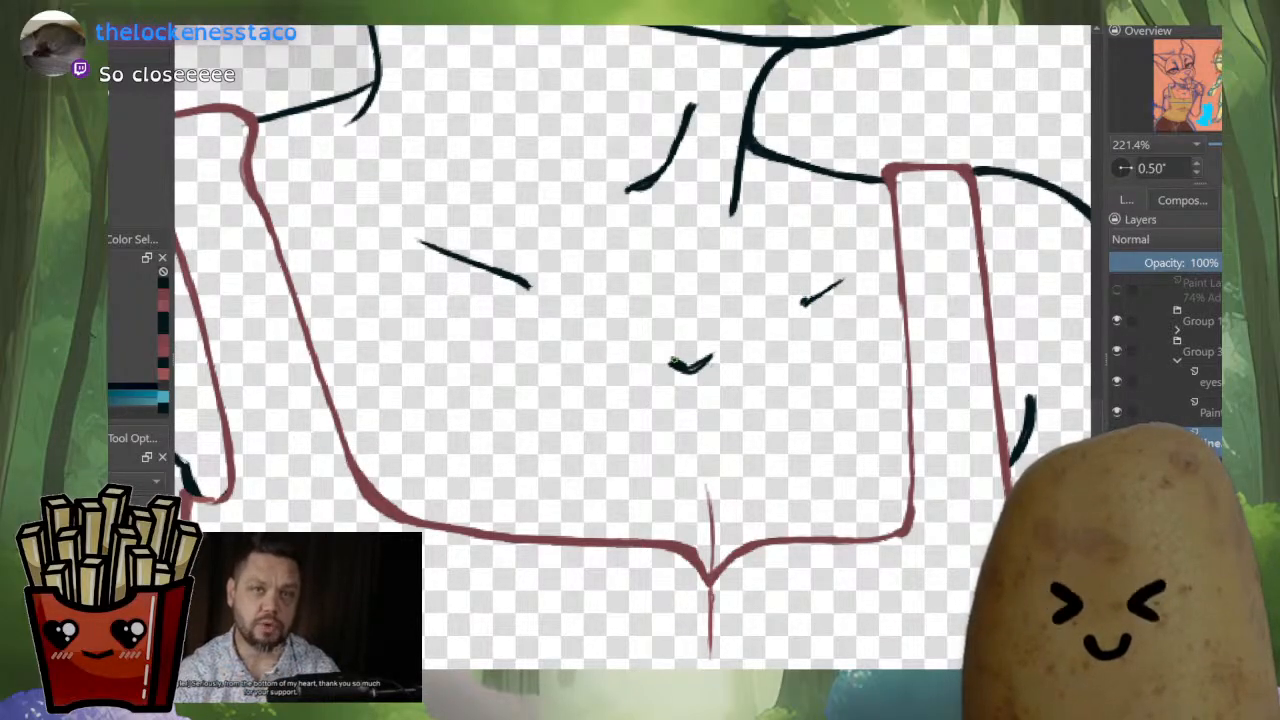
left_click_drag(798, 304, 875, 261)
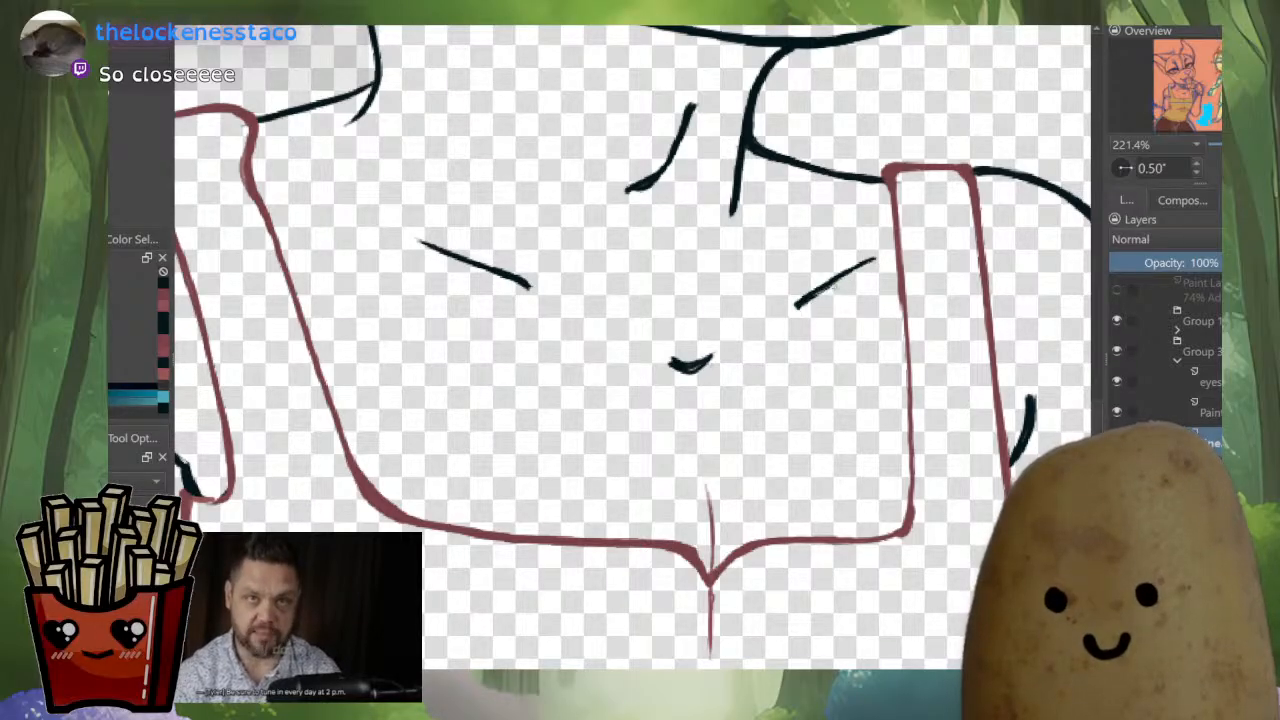
Thicken the inner ends of both collarbone lines, mirroring the canvas to compare them.
key("m")
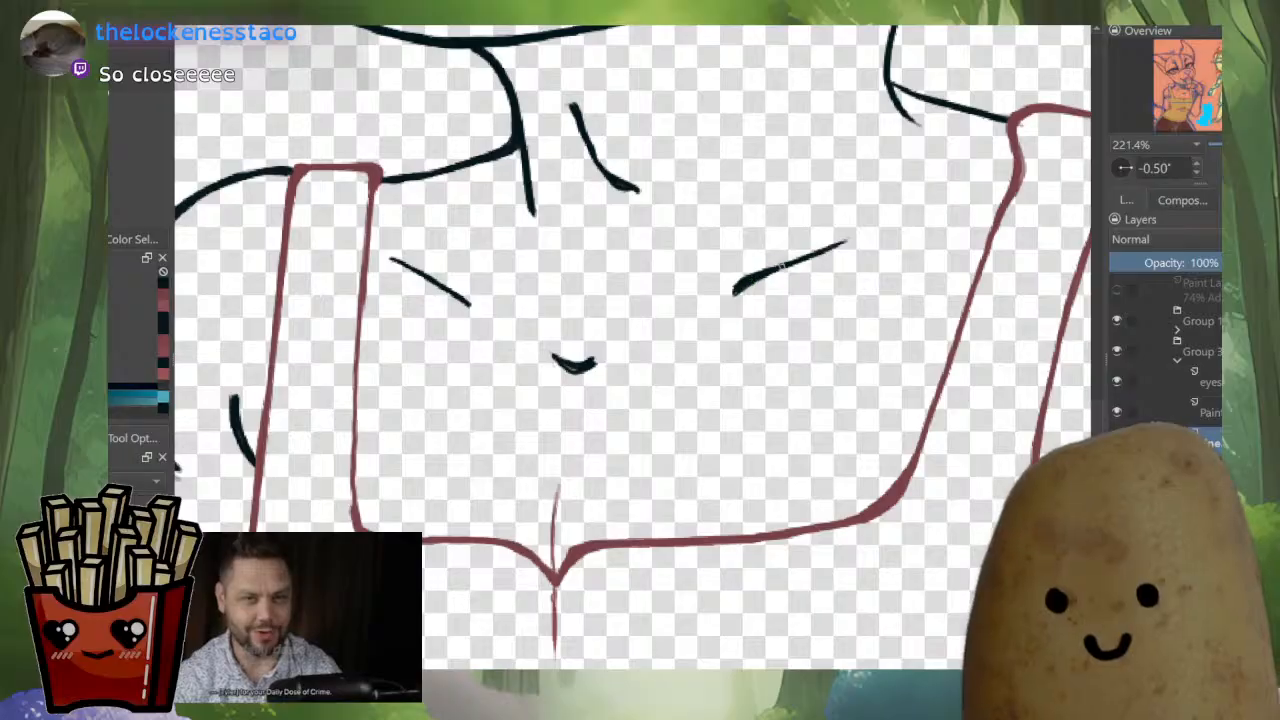
key("m")
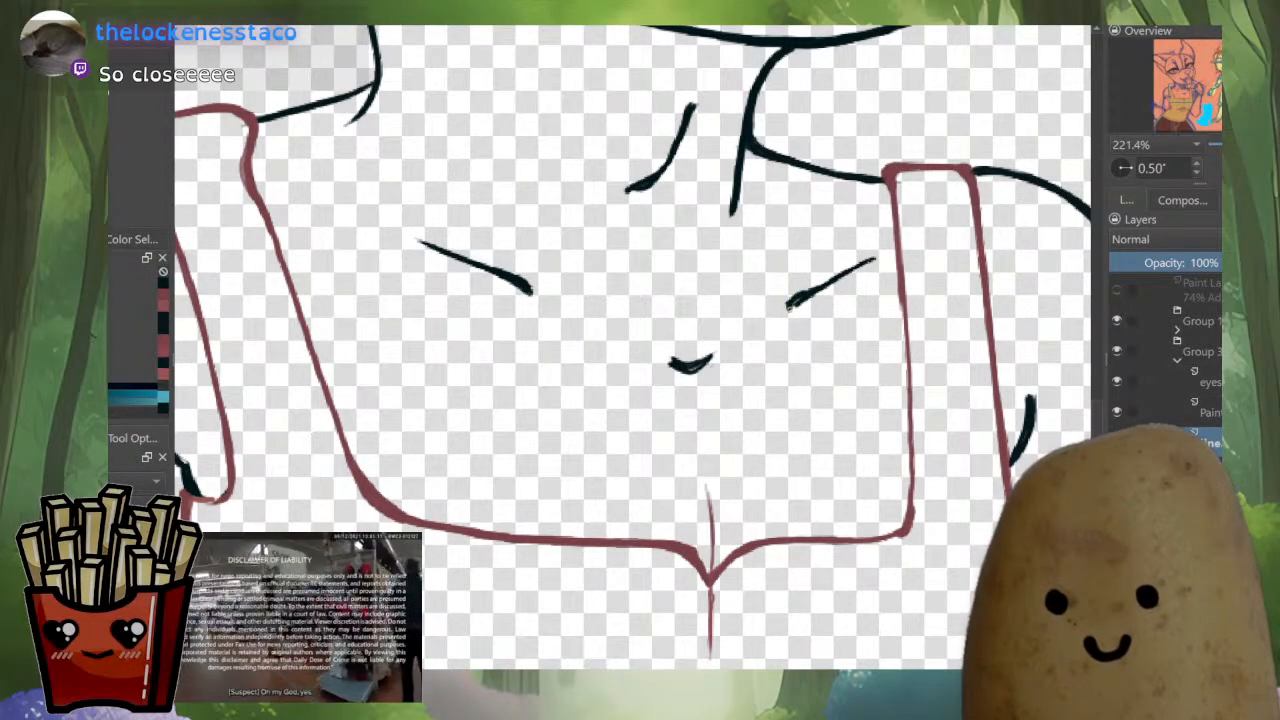
left_click_drag(789, 306, 873, 259)
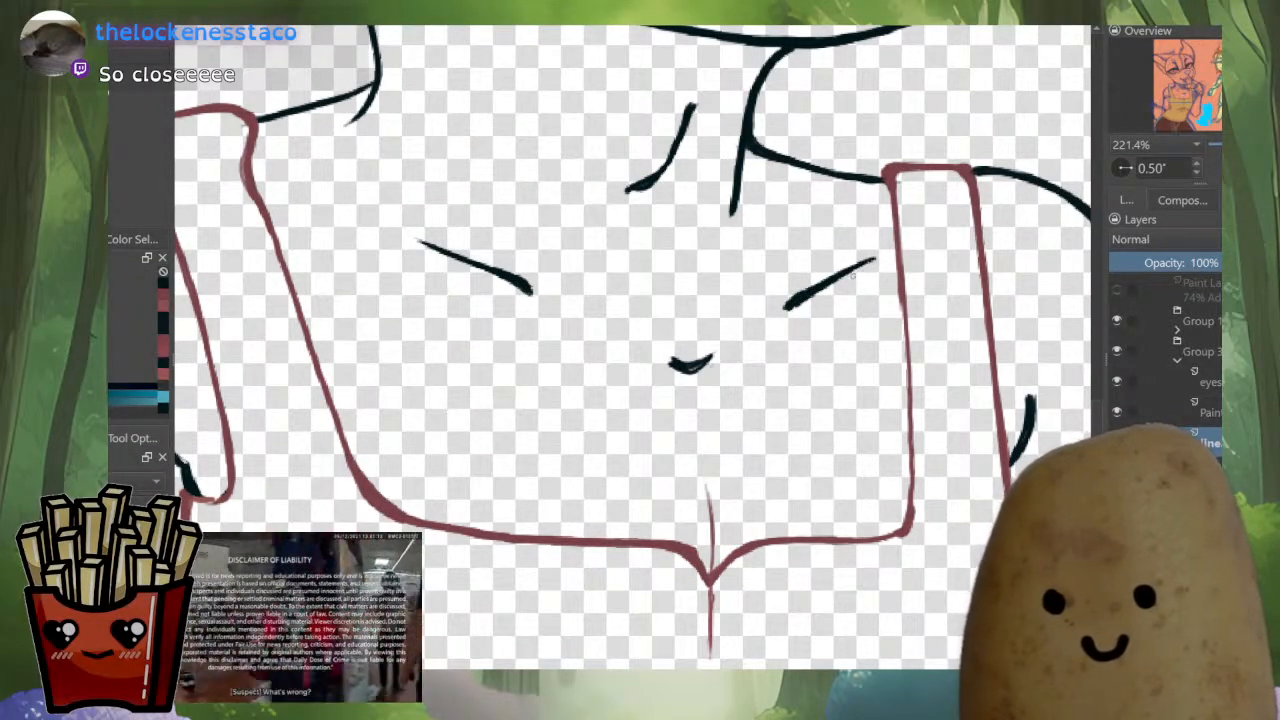
Select the eyes layer, check its line art in isolation and show the full sketch again around the near eye.
scroll(835, 266, "down", 5)
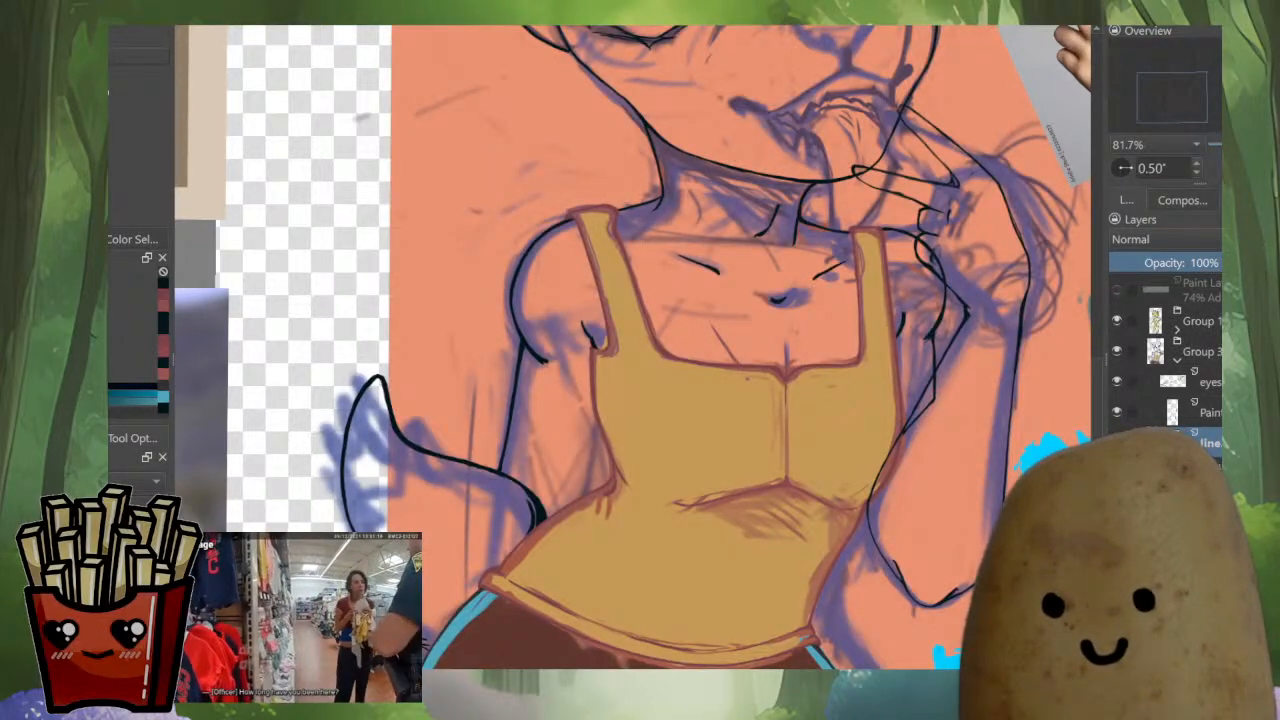
scroll(842, 304, "down", 3)
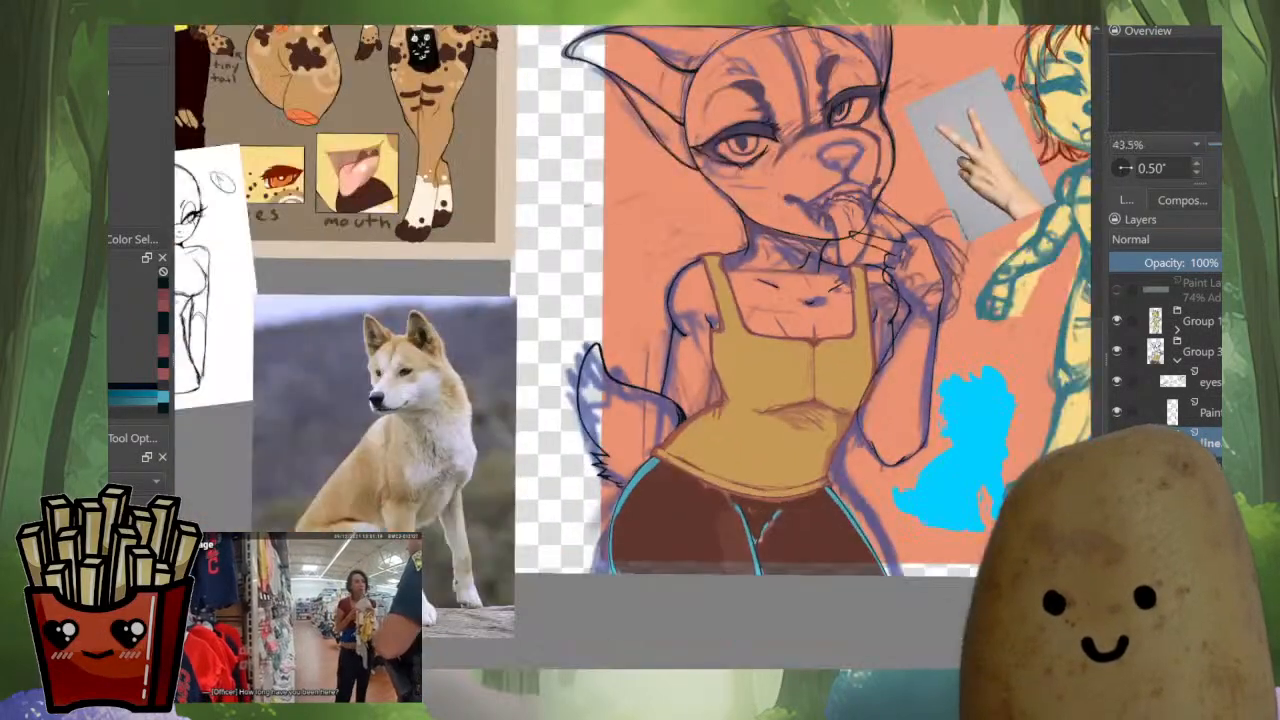
key("m")
left_click_drag(500, 300, 750, 462)
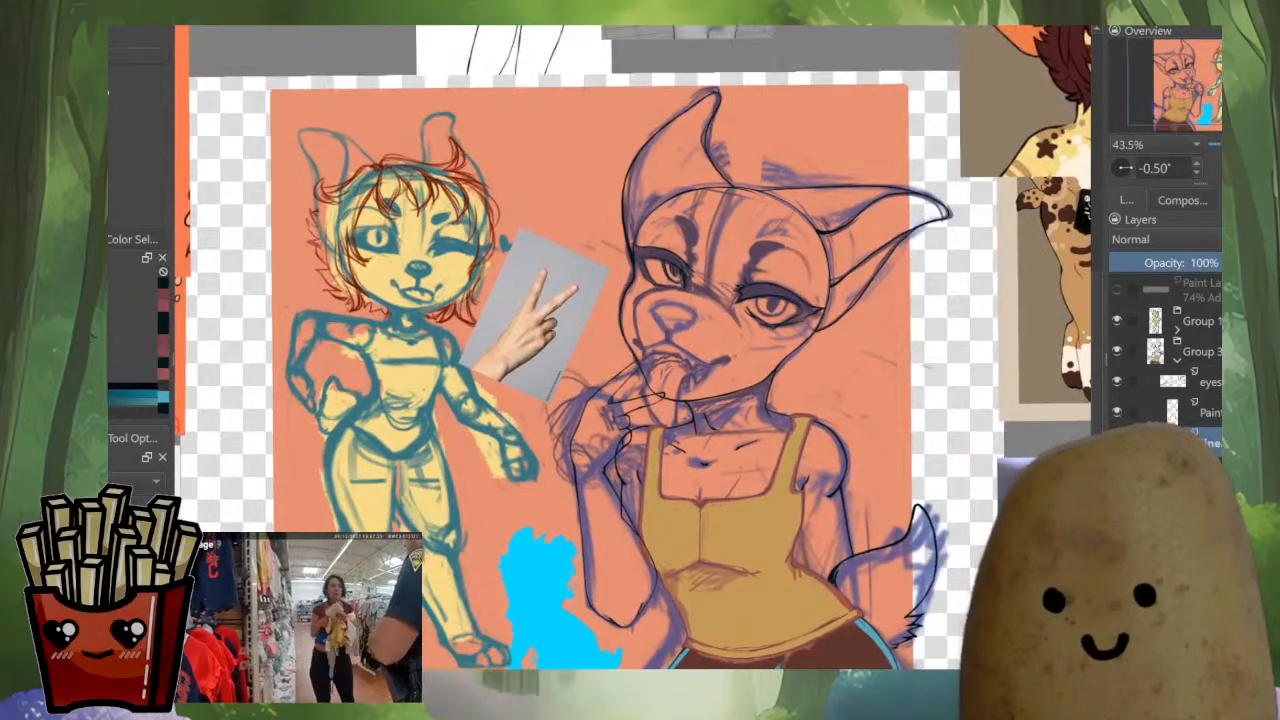
left_click(1173, 382, "alt")
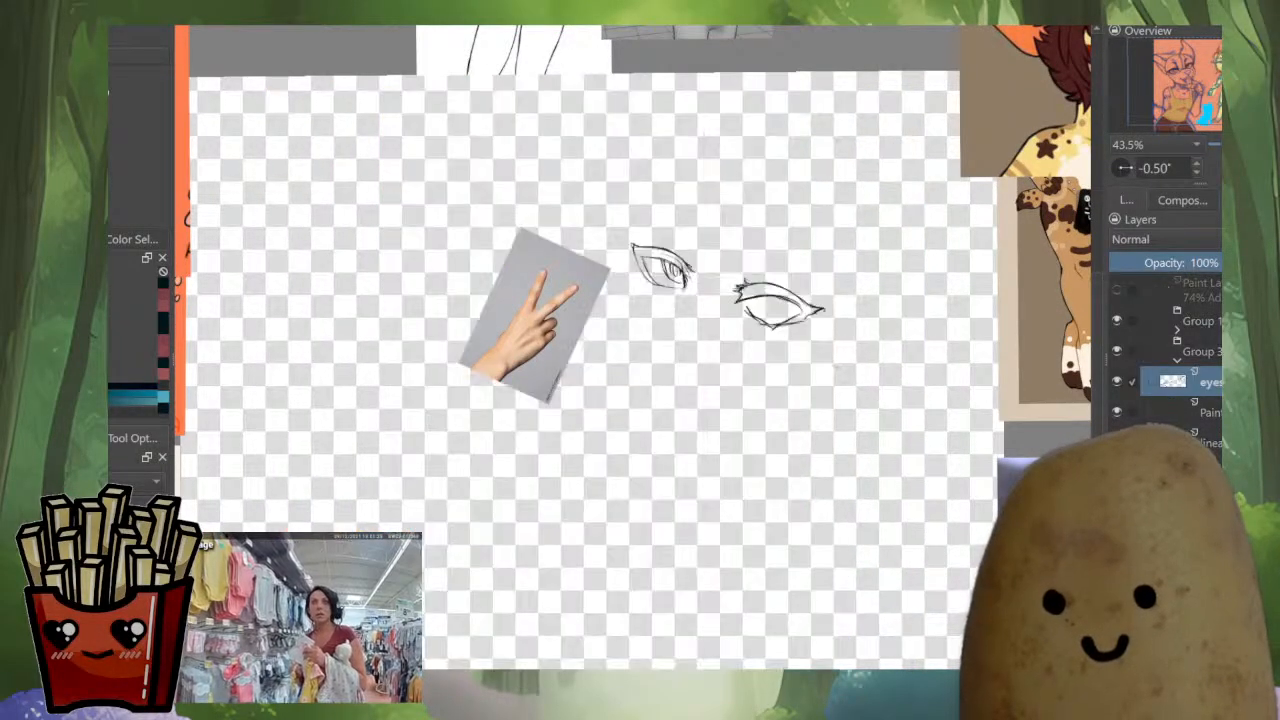
scroll(738, 308, "up", 4)
left_click_drag(738, 308, 819, 443)
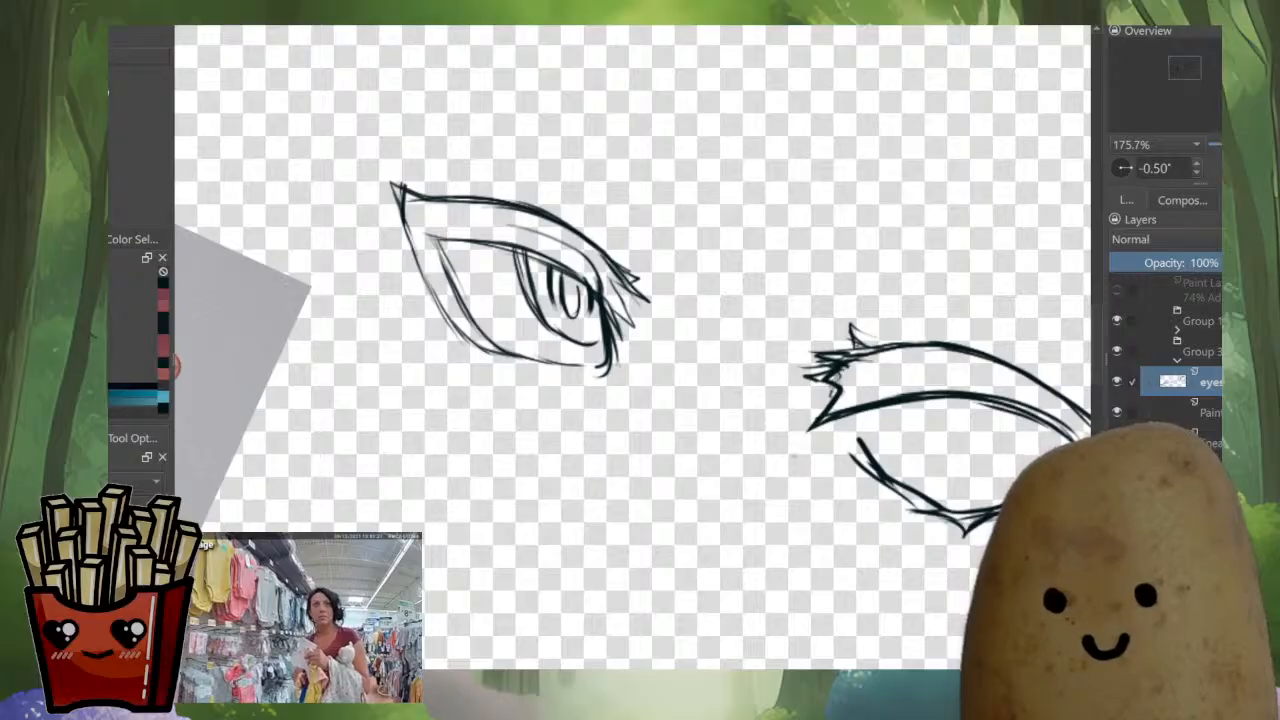
left_click(1173, 382, "alt")
mouse_move(921, 404)
left_mouse_down()
mouse_move(793, 335)
mouse_move(749, 400)
left_mouse_up()
scroll(793, 335, "up", 3)
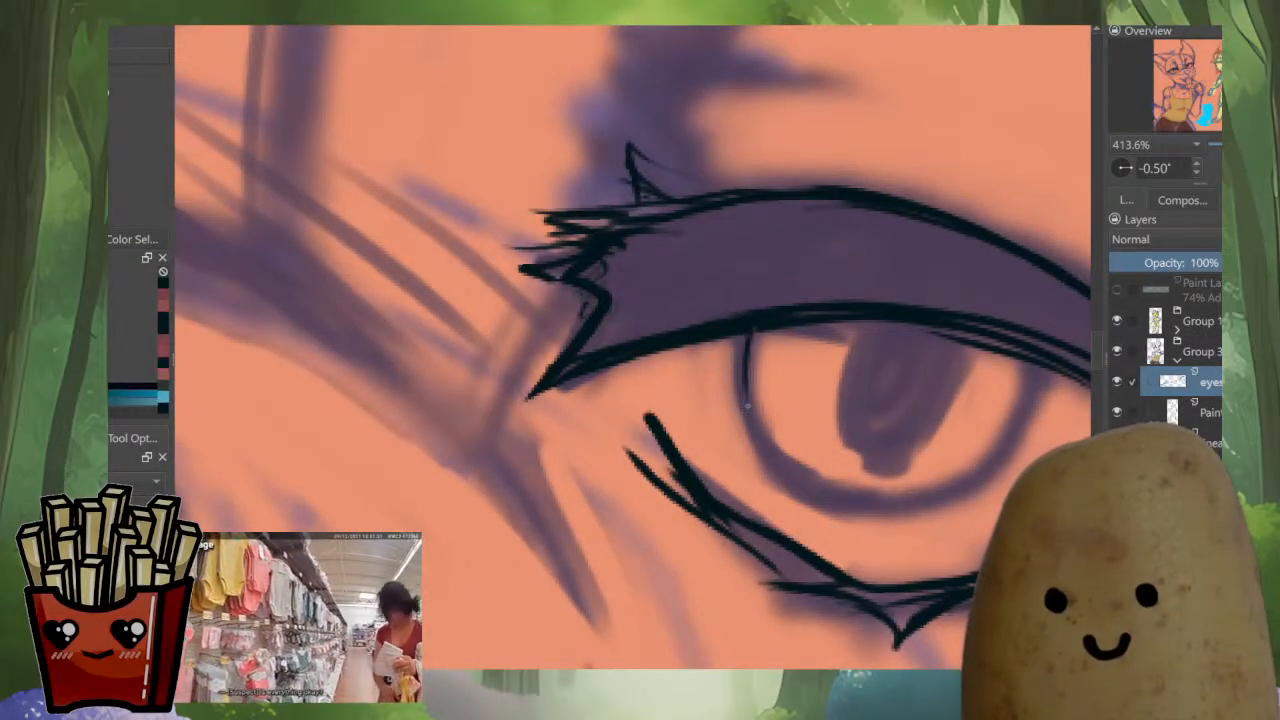
Ink both sides of the near eye's iris, curving down from the upper eyelid over the sketched ring.
left_click_drag(753, 328, 775, 463)
left_click_drag(861, 491, 704, 442)
mouse_move(898, 318)
left_mouse_down()
mouse_move(828, 428)
mouse_move(816, 434)
mouse_move(848, 407)
mouse_move(730, 448)
mouse_move(688, 442)
left_mouse_up()
mouse_move(604, 280)
left_mouse_down()
mouse_move(590, 341)
mouse_move(602, 395)
mouse_move(642, 441)
mouse_move(710, 458)
mouse_move(788, 440)
left_mouse_up()
key("ctrl+z")
mouse_move(889, 318)
left_mouse_down()
mouse_move(808, 436)
mouse_move(732, 455)
left_mouse_up()
mouse_move(606, 282)
left_mouse_down()
mouse_move(597, 366)
mouse_move(612, 404)
left_mouse_up()
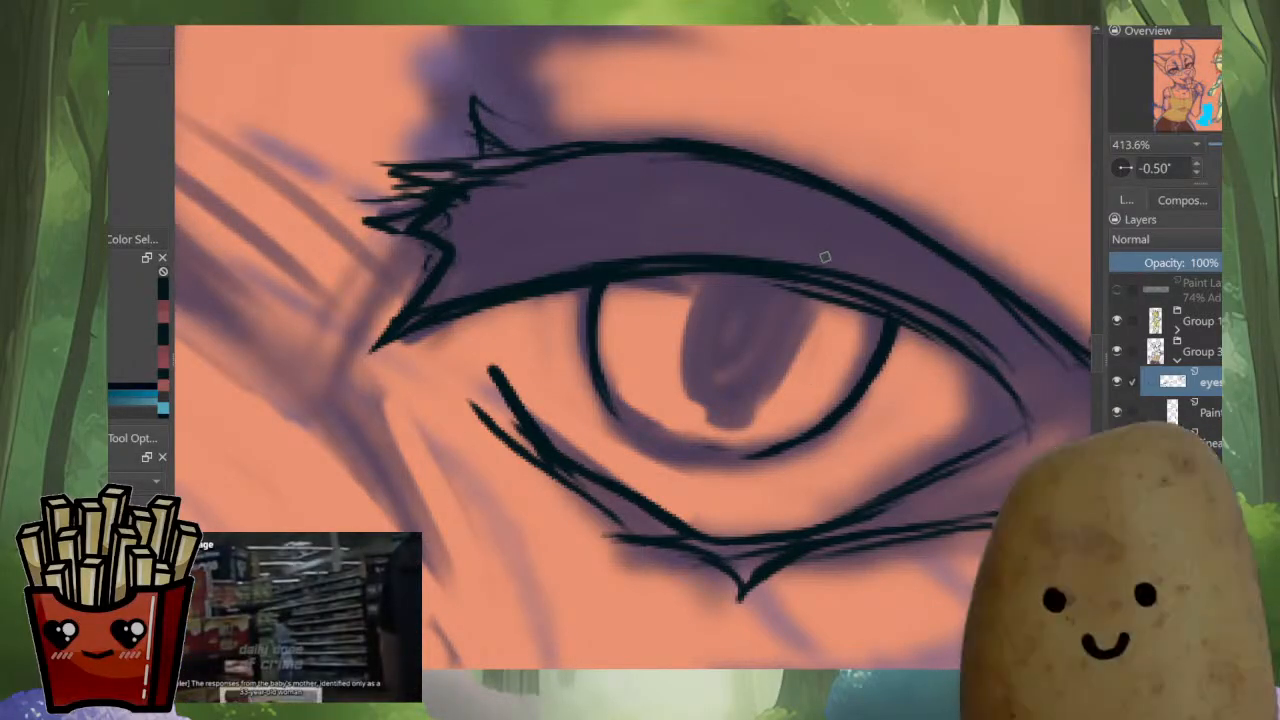
Extend the near eye's iris outline along its lower curve and restroke the inner side so the ring closes below the pupil.
scroll(870, 383, "up", 1)
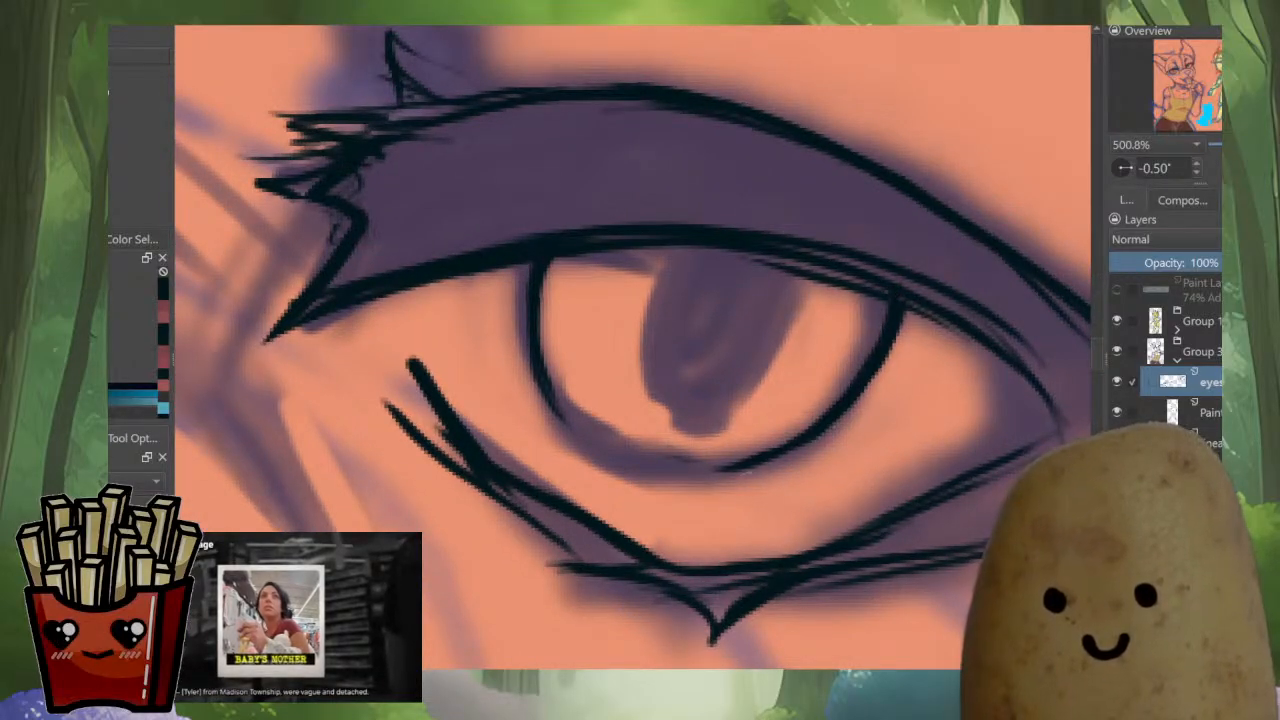
mouse_move(804, 438)
left_mouse_down()
mouse_move(728, 471)
mouse_move(678, 472)
left_mouse_up()
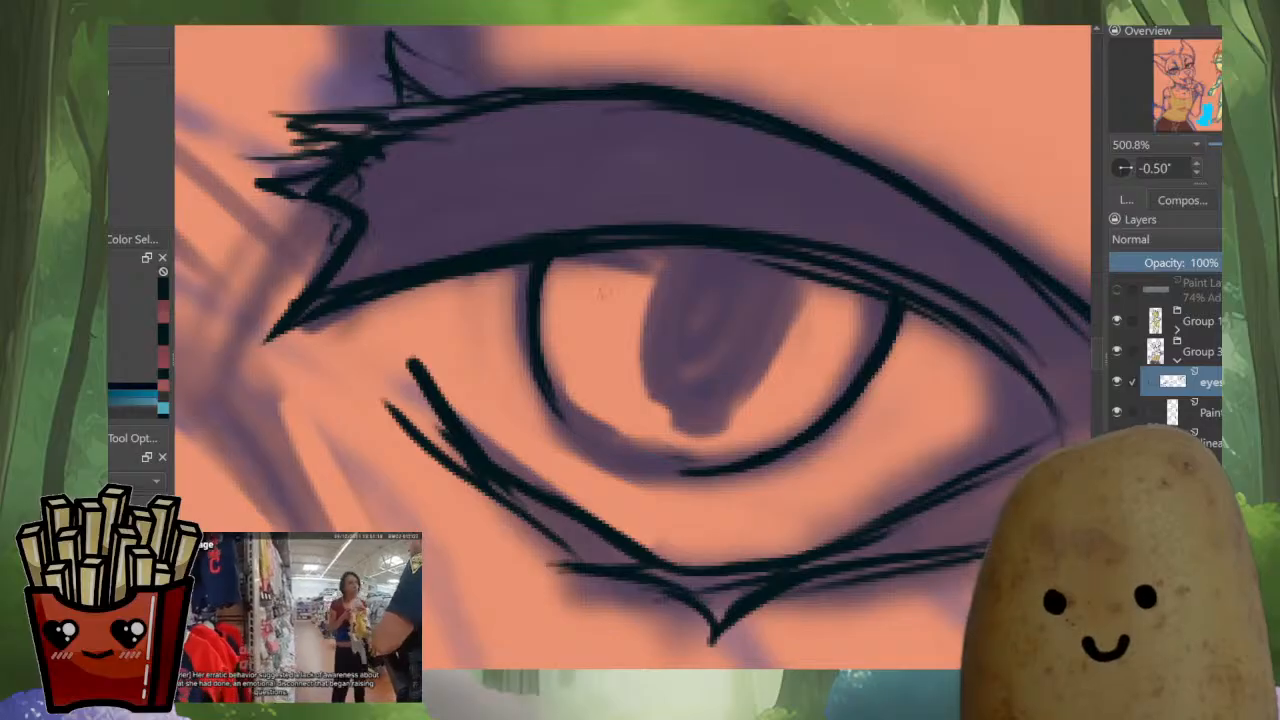
mouse_move(546, 267)
left_mouse_down()
mouse_move(539, 323)
mouse_move(564, 414)
left_mouse_up()
key("ctrl+z")
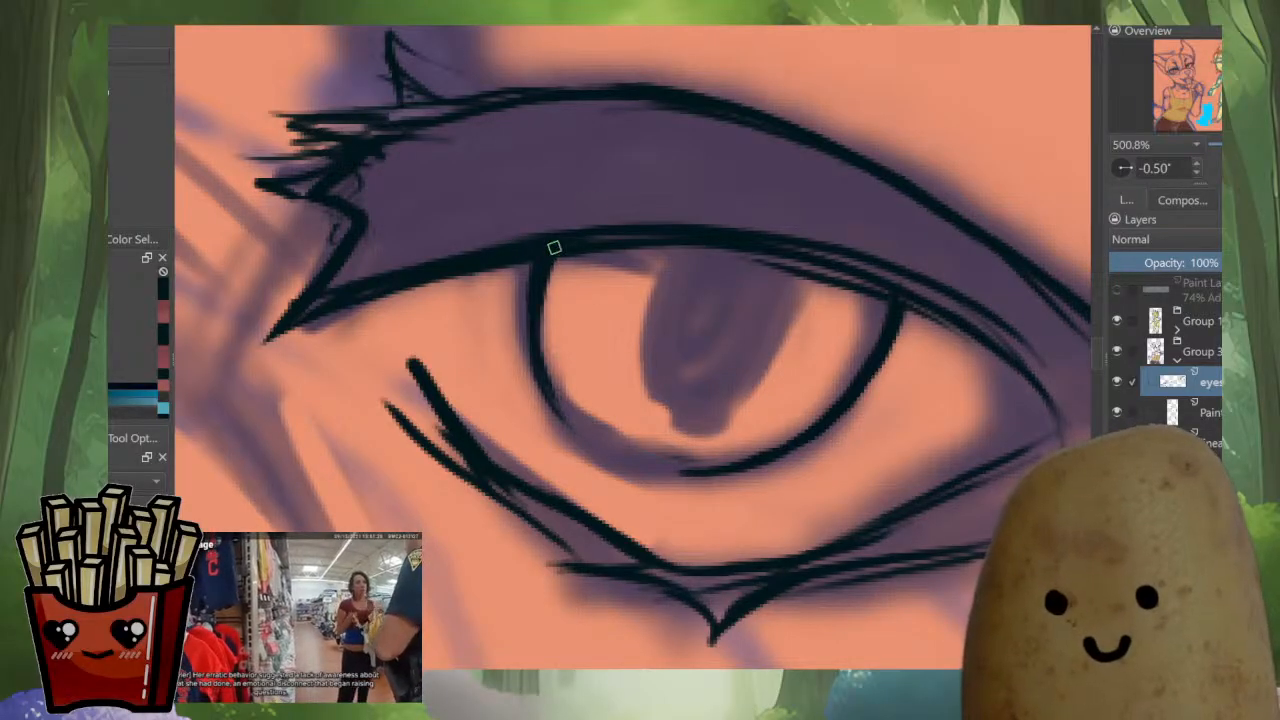
left_click_drag(546, 266, 549, 374)
mouse_move(540, 289)
left_mouse_down()
mouse_move(560, 410)
mouse_move(698, 478)
mouse_move(601, 455)
left_mouse_up()
key("ctrl+z")
left_click_drag(559, 409, 680, 478)
key("ctrl+z")
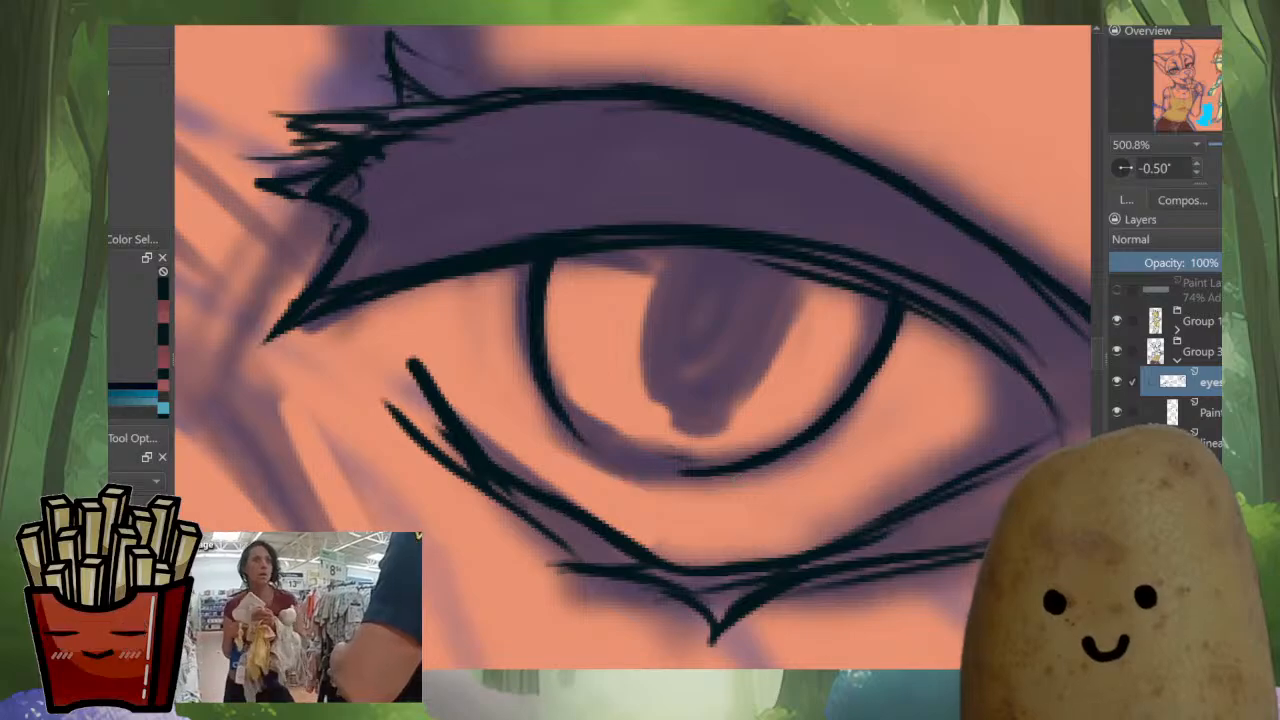
mouse_move(540, 336)
left_mouse_down()
mouse_move(571, 423)
mouse_move(670, 476)
left_mouse_up()
Draw a narrow tilted oval inside the near eye's sketched pupil.
left_click_drag(711, 298, 711, 430)
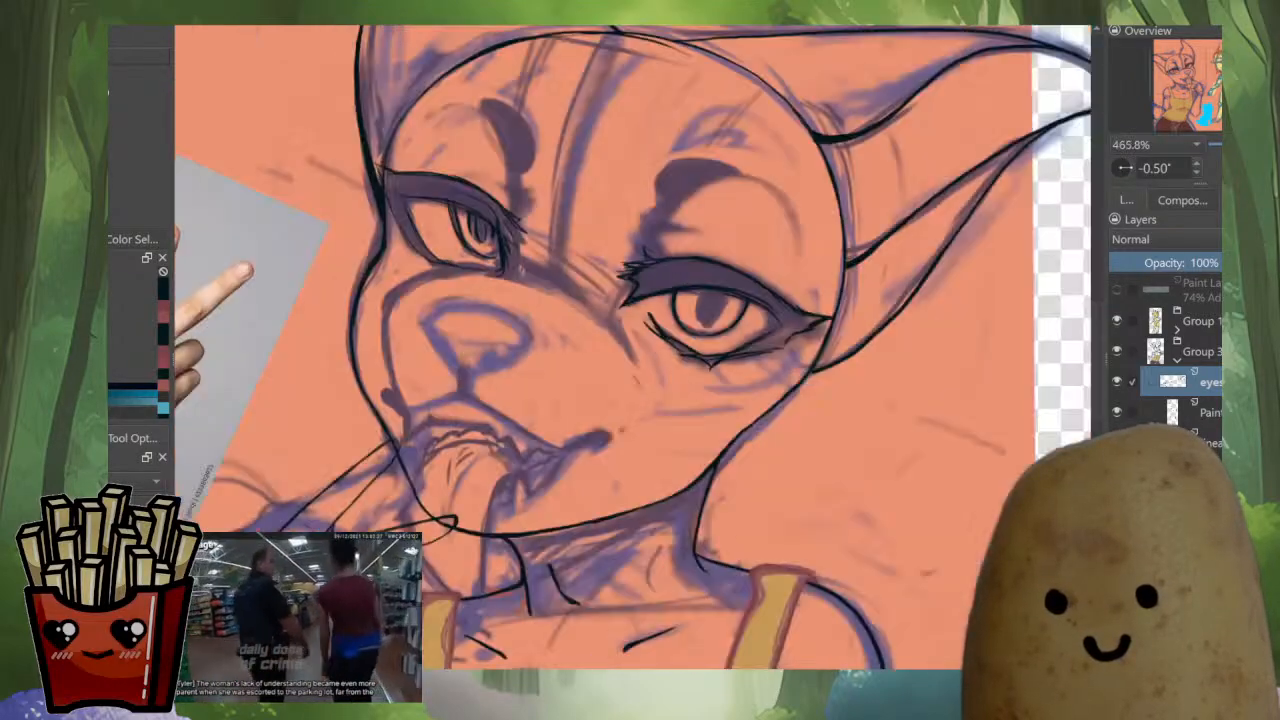
mouse_move(710, 314)
left_mouse_down()
mouse_move(711, 259)
mouse_move(691, 260)
mouse_move(752, 242)
left_mouse_up()
mouse_move(744, 192)
left_mouse_down()
mouse_move(690, 290)
mouse_move(754, 212)
mouse_move(690, 290)
mouse_move(759, 222)
mouse_move(700, 305)
left_mouse_up()
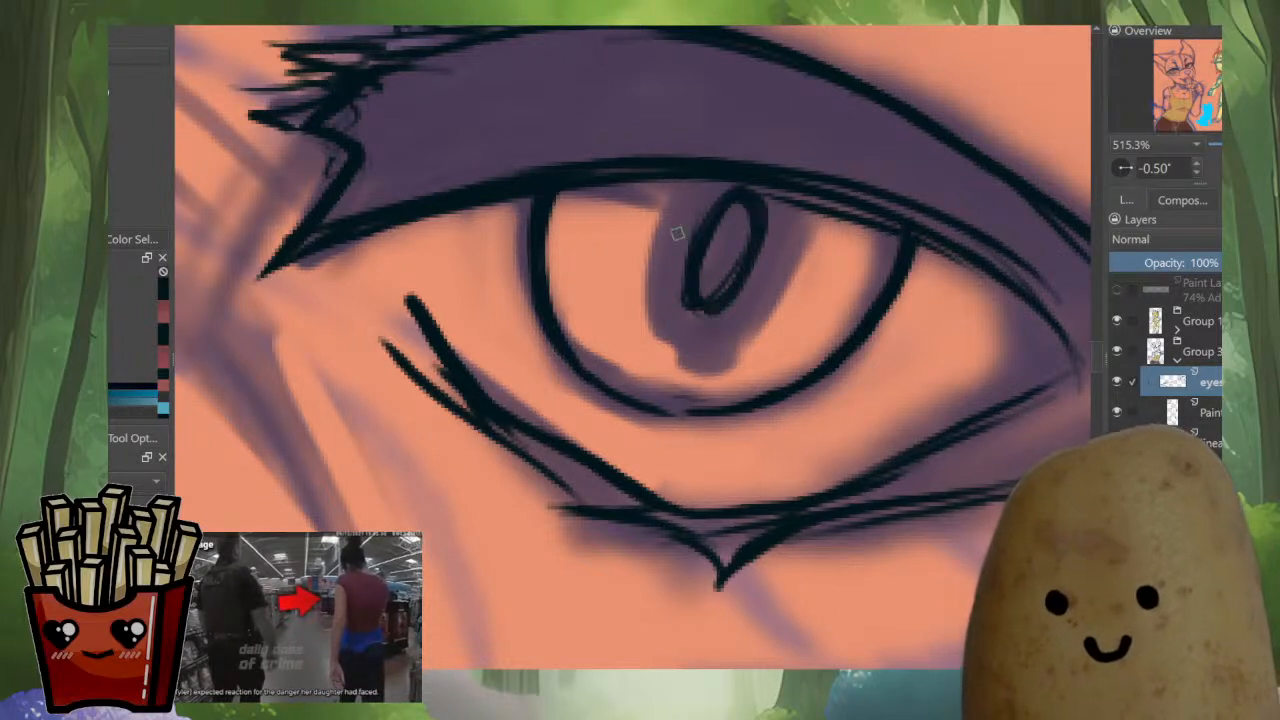
Ink the two curved sides of the near eye's pupil, running down from the upper eyelid around the inner oval.
mouse_move(680, 180)
left_mouse_down()
mouse_move(640, 314)
mouse_move(640, 302)
mouse_move(660, 318)
left_mouse_up()
left_click_drag(666, 206, 650, 310)
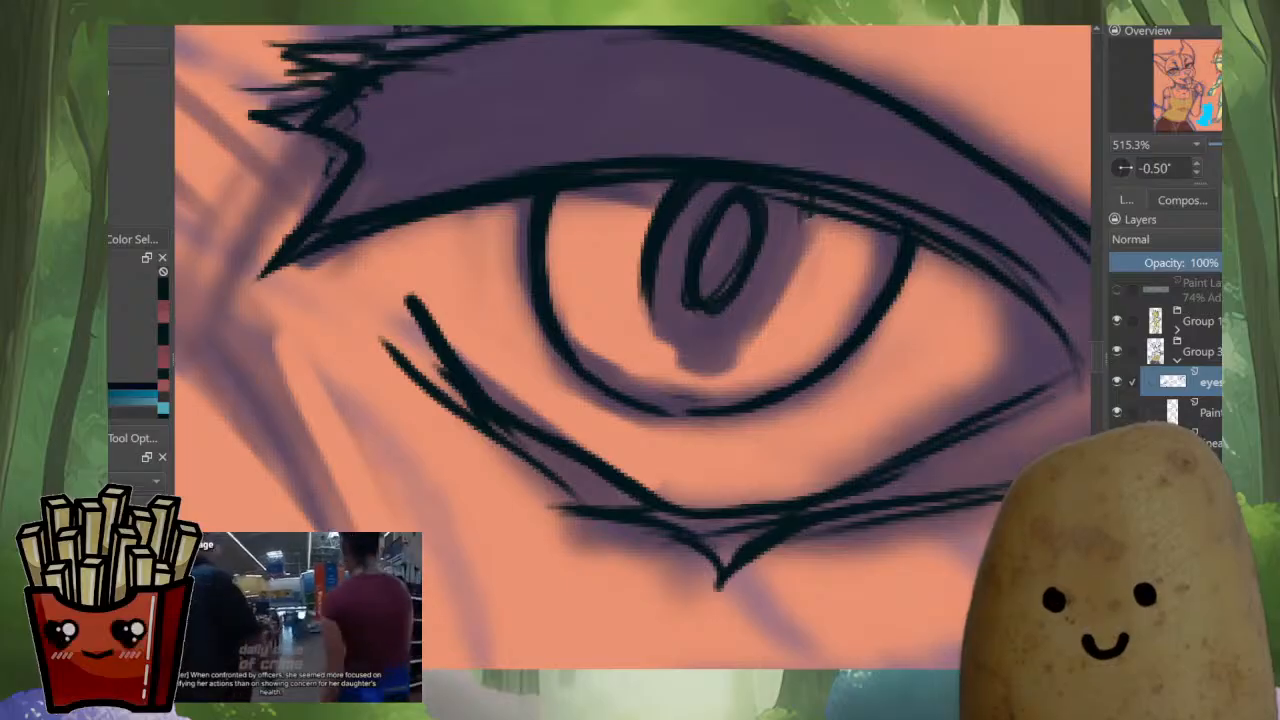
left_click_drag(800, 200, 780, 300)
mouse_move(813, 198)
left_mouse_down()
mouse_move(792, 282)
mouse_move(805, 195)
mouse_move(770, 325)
left_mouse_up()
left_click_drag(808, 220, 752, 335)
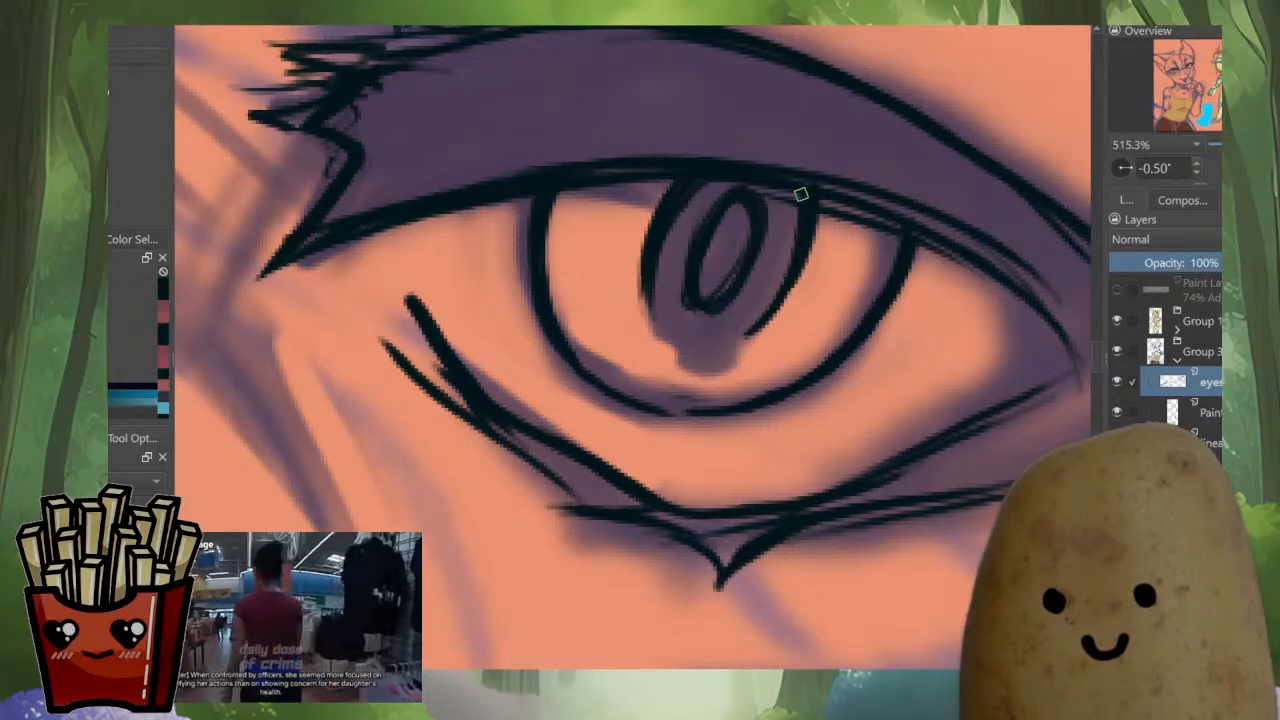
left_click_drag(800, 195, 760, 320)
Mirror and rotate the view to the far eye and ink its outer corner tip and a pointed lash below the lower lid.
scroll(798, 252, "down", 5)
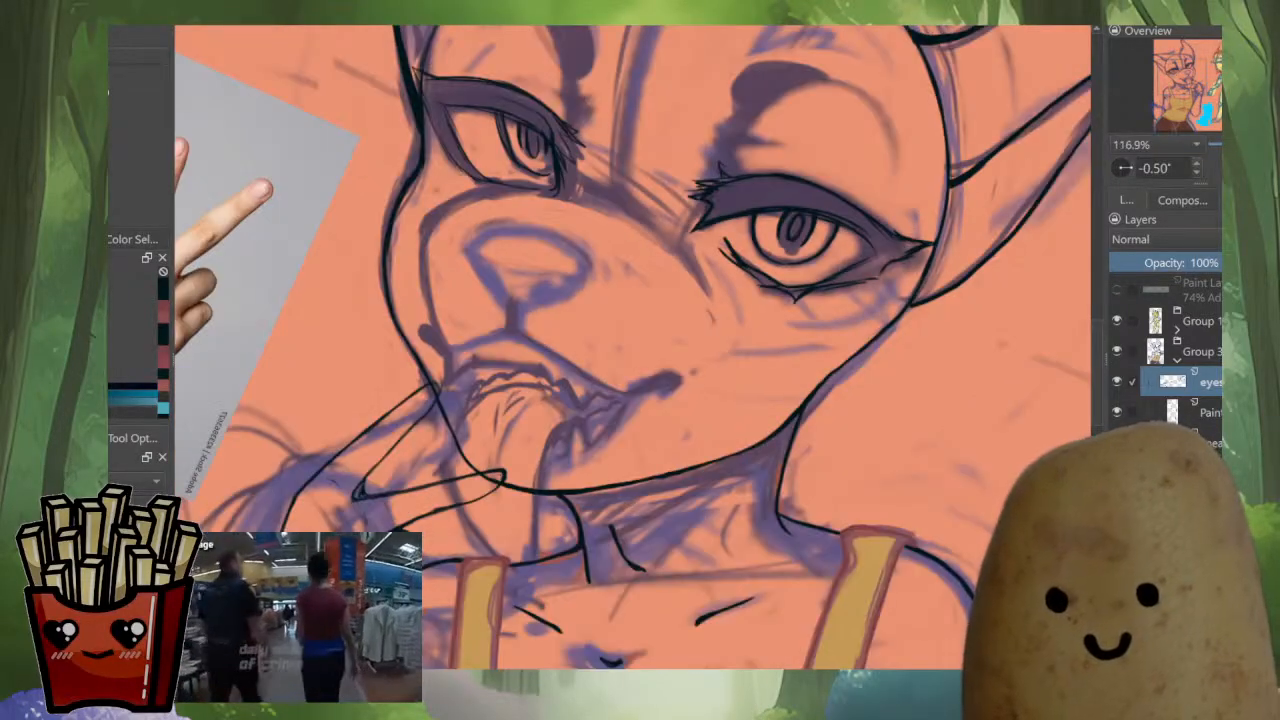
left_click_drag(798, 252, 845, 225)
key("m")
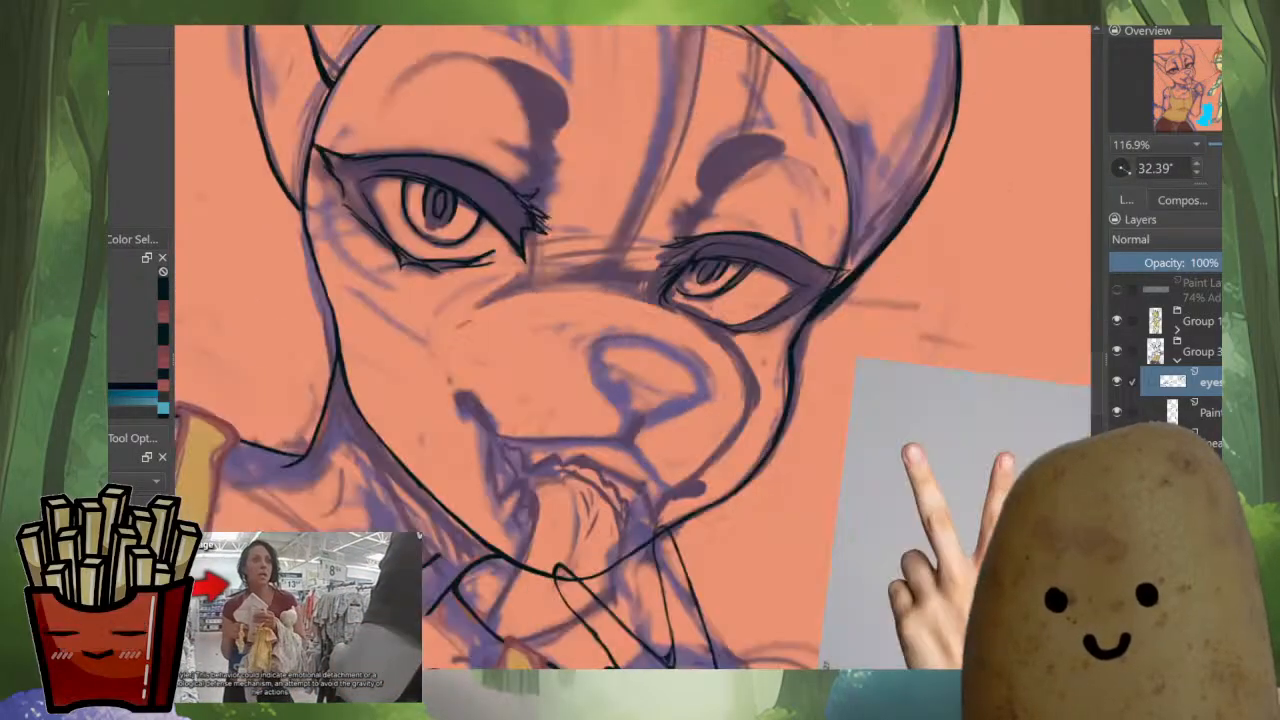
left_click_drag(713, 366, 917, 243)
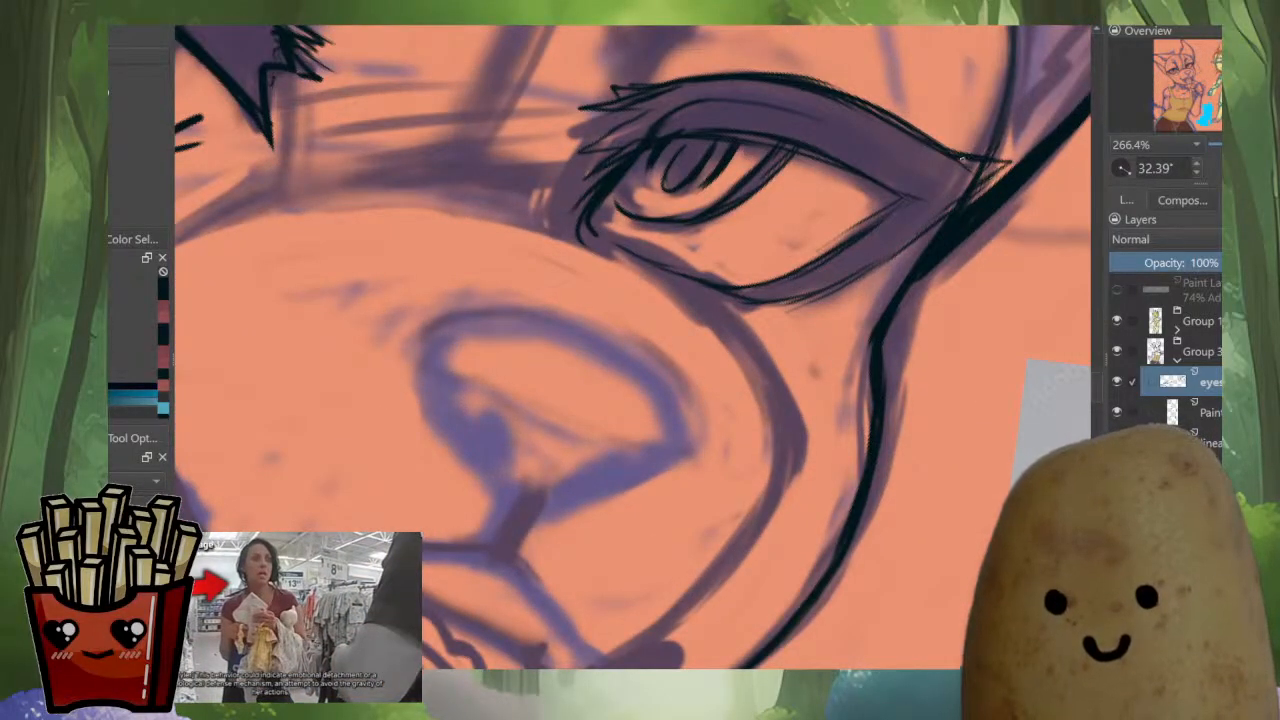
left_click_drag(1014, 158, 812, 304)
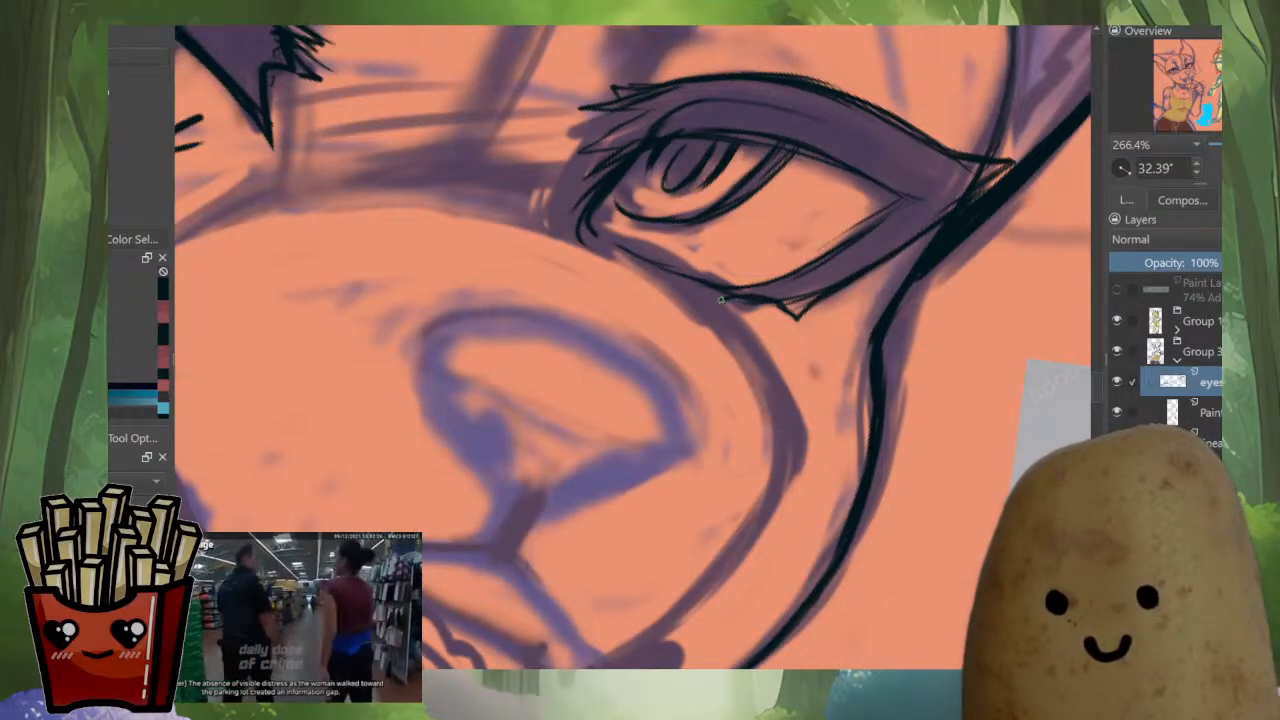
Restroke the far eye's lower lid line toward the inner corner and thicken it where it meets the pointed lash.
left_click_drag(697, 320, 674, 291)
left_click_drag(664, 230, 700, 150)
mouse_move(720, 330)
left_mouse_down()
mouse_move(672, 365)
mouse_move(562, 360)
left_mouse_up()
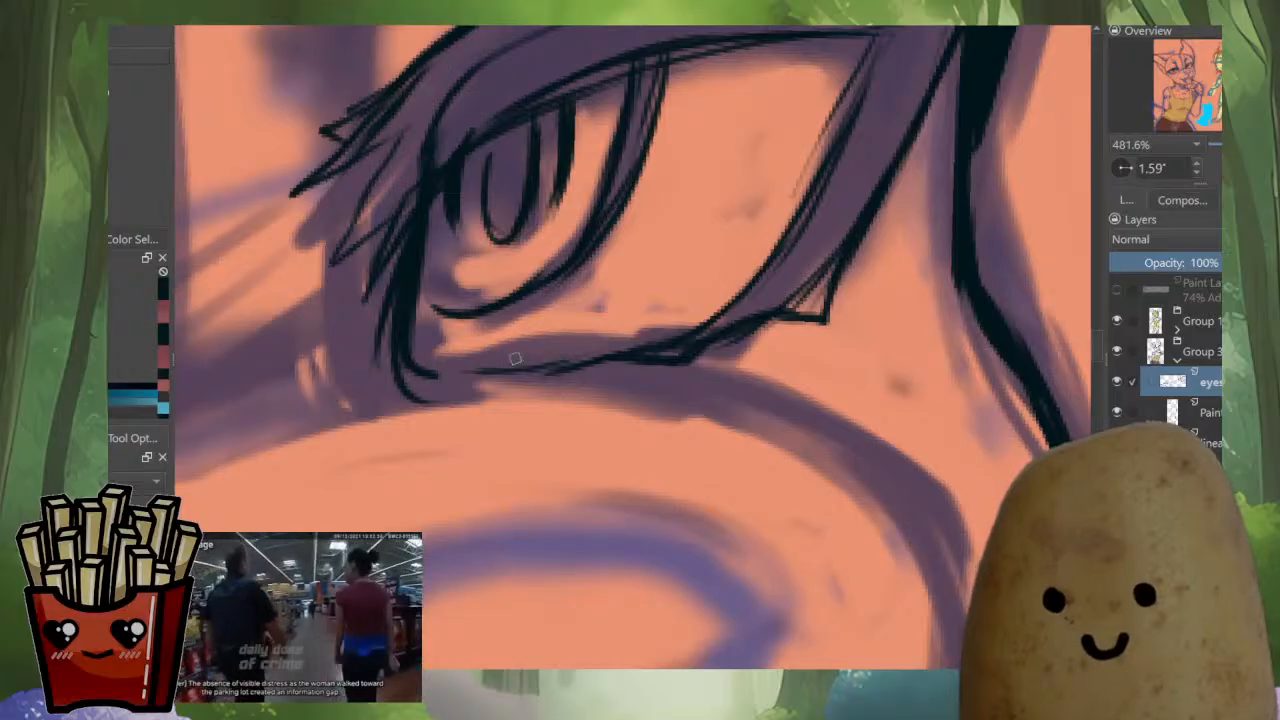
left_click_drag(640, 355, 491, 377)
key("ctrl+z")
mouse_move(630, 356)
left_mouse_down()
mouse_move(492, 376)
mouse_move(579, 357)
left_mouse_up()
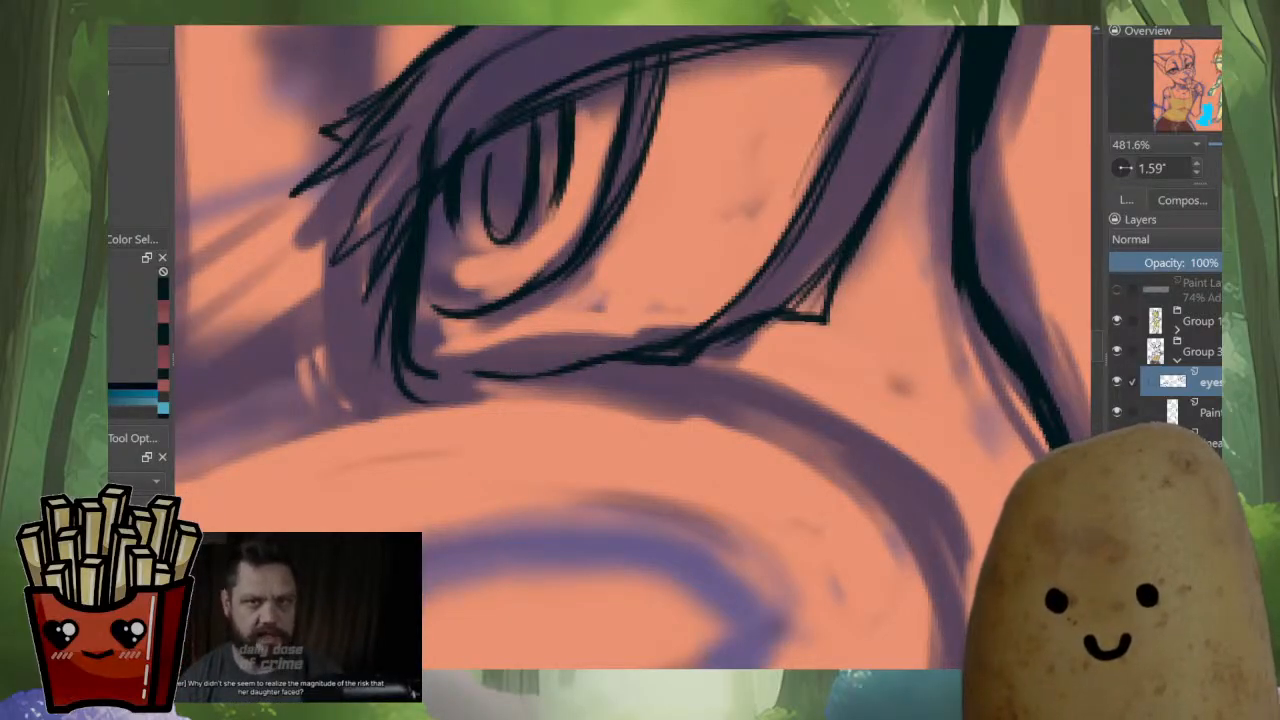
mouse_move(661, 351)
left_mouse_down()
mouse_move(747, 294)
mouse_move(682, 360)
mouse_move(780, 298)
left_mouse_up()
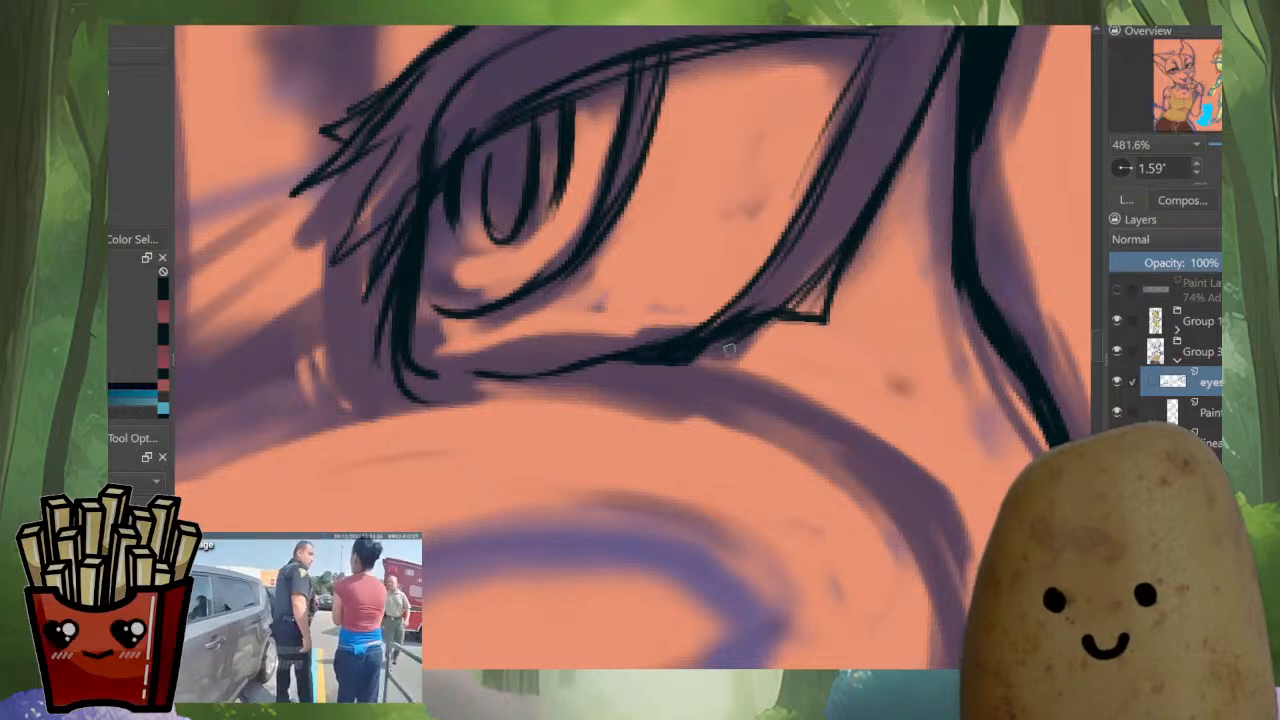
Isolate the eyes layer and fill the far eye's outer corner solid dark, from its pointed tip down to the lower lash.
mouse_move(706, 340)
left_mouse_down()
mouse_move(800, 314)
mouse_move(830, 246)
left_mouse_up()
left_click_drag(888, 155, 748, 292)
mouse_move(856, 86)
left_mouse_down()
mouse_move(775, 116)
mouse_move(873, 61)
mouse_move(834, 154)
mouse_move(881, 66)
mouse_move(742, 179)
left_mouse_up()
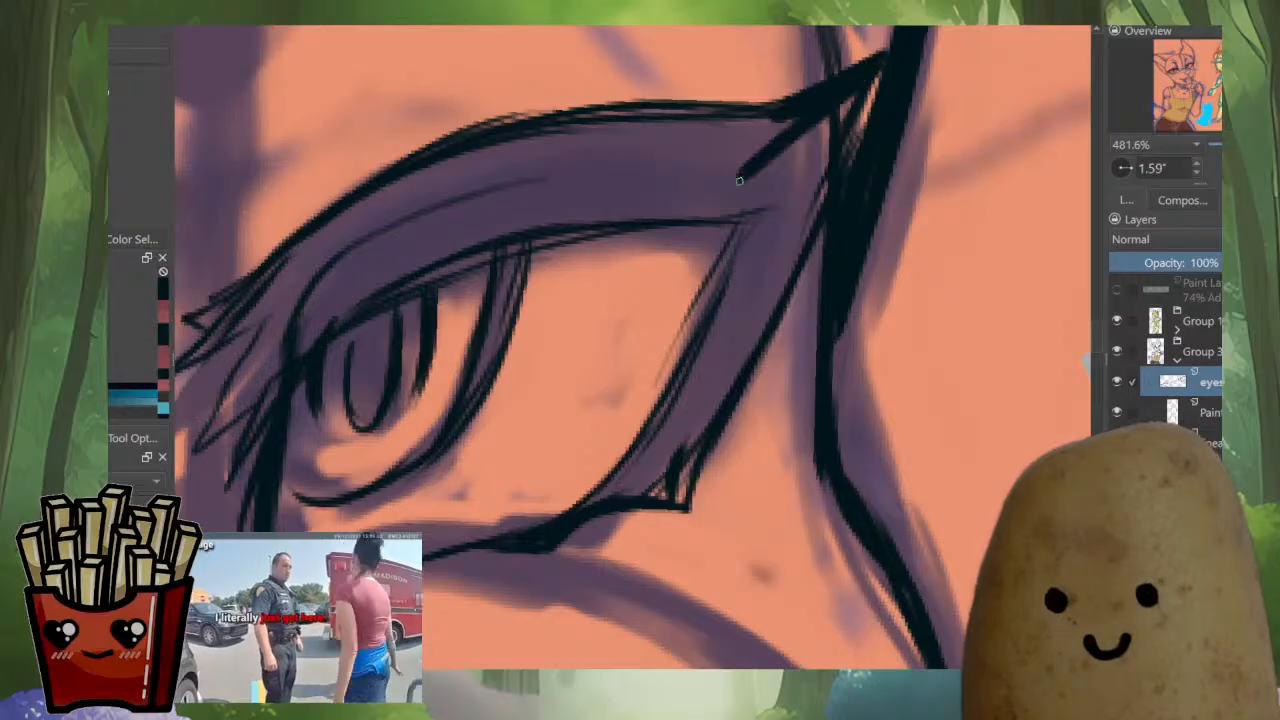
key("alt+i")
left_click_drag(874, 78, 782, 288)
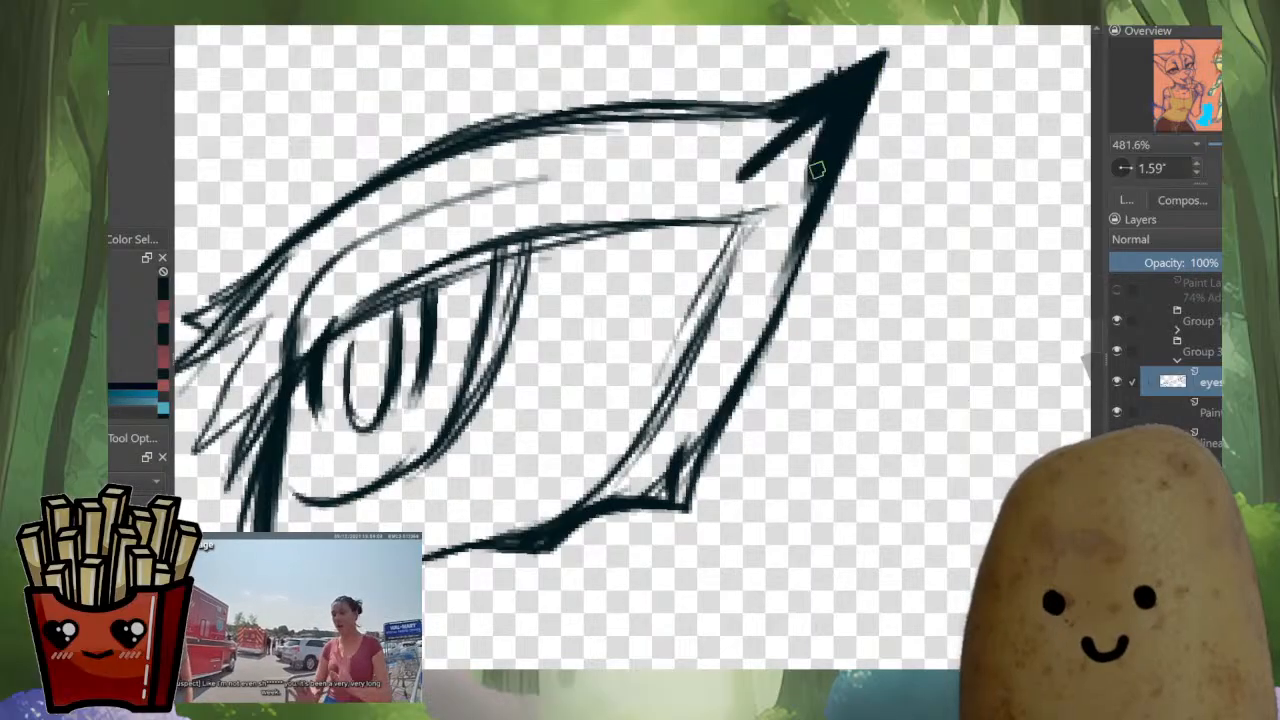
mouse_move(846, 88)
left_mouse_down()
mouse_move(708, 176)
mouse_move(726, 206)
mouse_move(811, 154)
mouse_move(703, 383)
left_mouse_up()
mouse_move(718, 350)
left_mouse_down()
mouse_move(769, 285)
mouse_move(780, 235)
mouse_move(782, 255)
mouse_move(673, 449)
mouse_move(741, 322)
mouse_move(752, 272)
mouse_move(639, 466)
mouse_move(703, 405)
left_mouse_up()
mouse_move(779, 292)
left_mouse_down()
mouse_move(688, 454)
mouse_move(680, 506)
mouse_move(711, 413)
mouse_move(685, 510)
mouse_move(612, 492)
mouse_move(674, 411)
mouse_move(600, 489)
mouse_move(663, 474)
left_mouse_up()
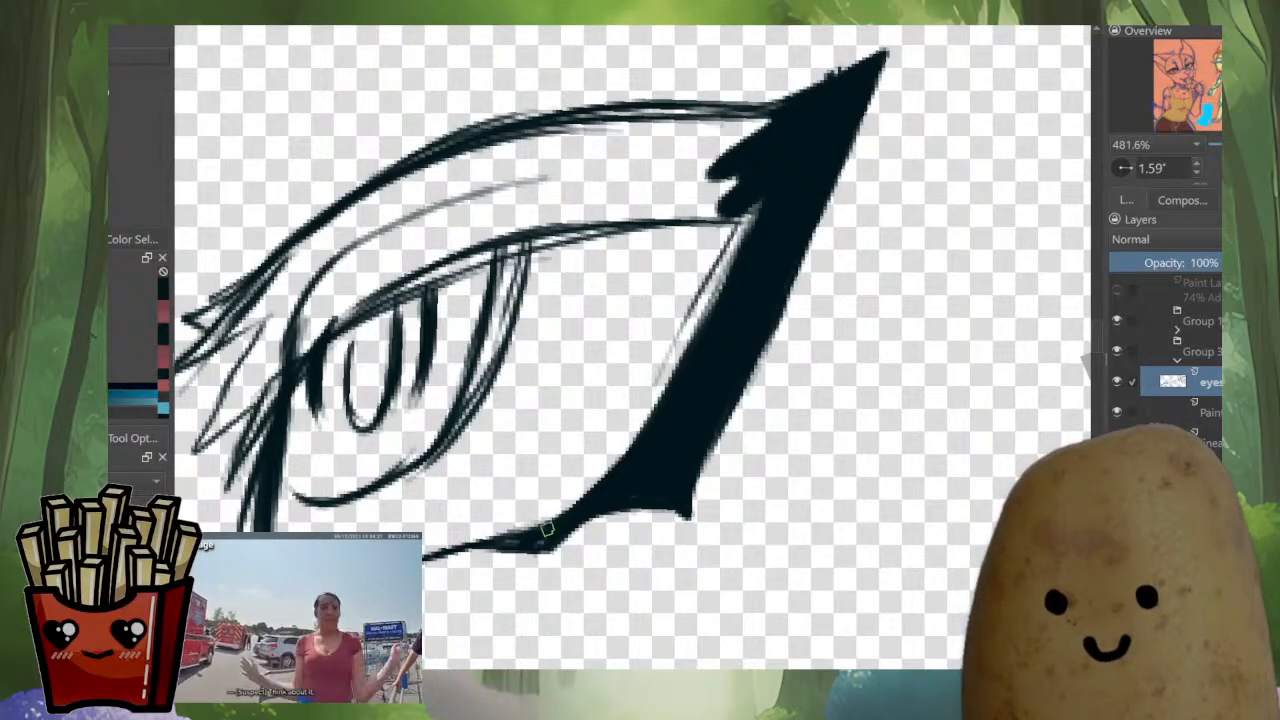
Erase the stray sketch lines beneath the far eye's upper lid line and beside the filled outer corner.
mouse_move(546, 528)
left_mouse_down()
mouse_move(400, 560)
mouse_move(706, 247)
left_mouse_up()
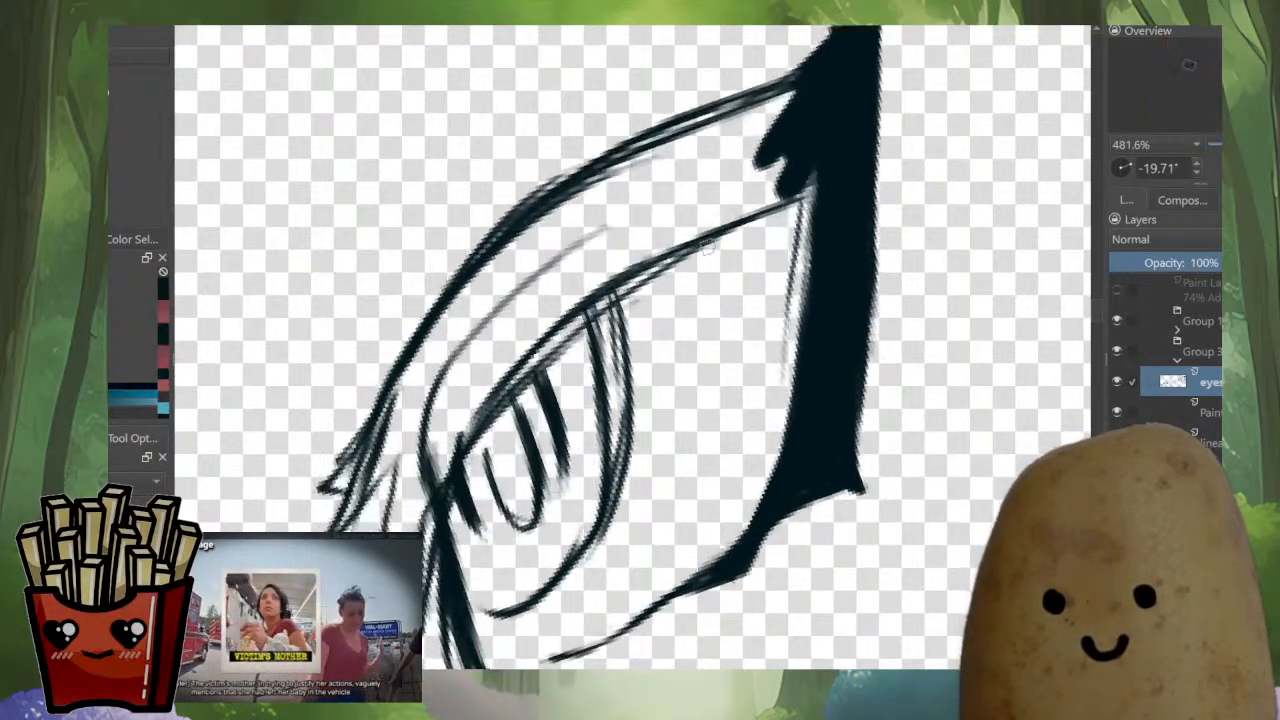
left_click_drag(636, 290, 778, 222)
mouse_move(706, 242)
left_mouse_down()
mouse_move(804, 208)
mouse_move(790, 340)
left_mouse_up()
left_click_drag(792, 267, 784, 380)
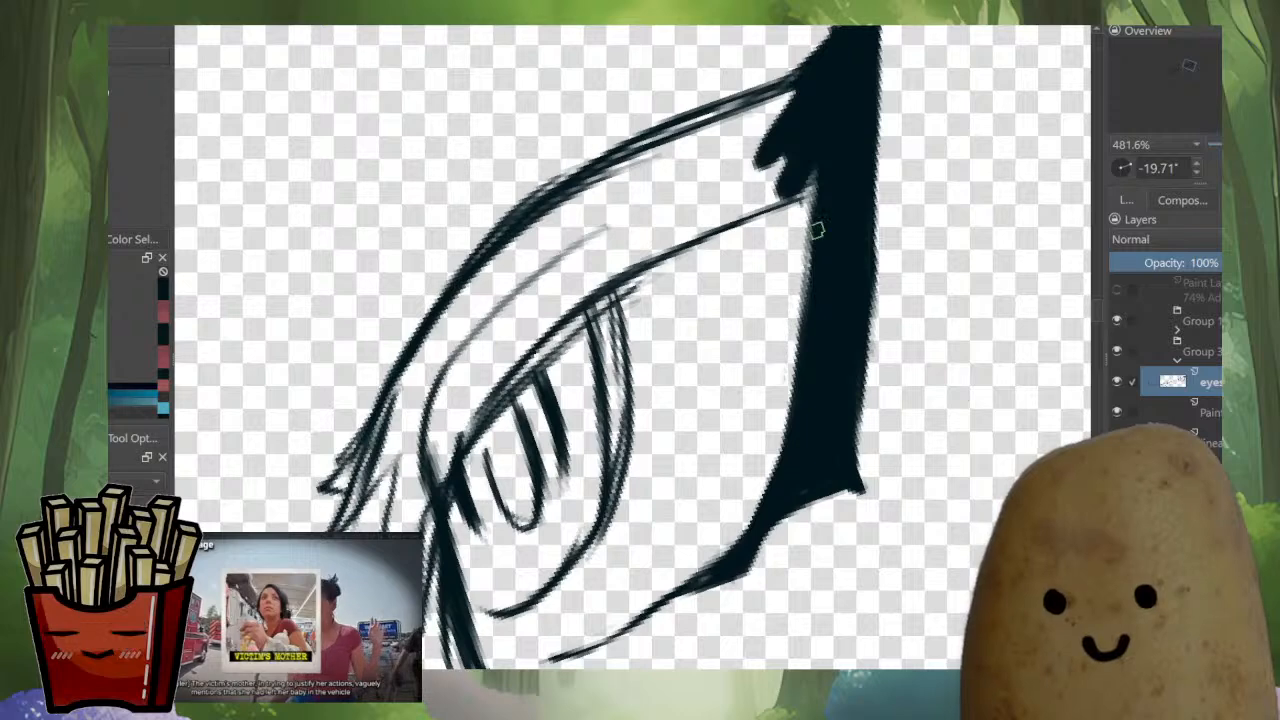
Smooth the inner edge of the far eye's filled outer corner from the upper lid line down to the lower lid.
left_click_drag(818, 168, 803, 357)
left_click_drag(818, 200, 791, 422)
mouse_move(808, 190)
left_mouse_down()
mouse_move(784, 436)
mouse_move(746, 511)
left_mouse_up()
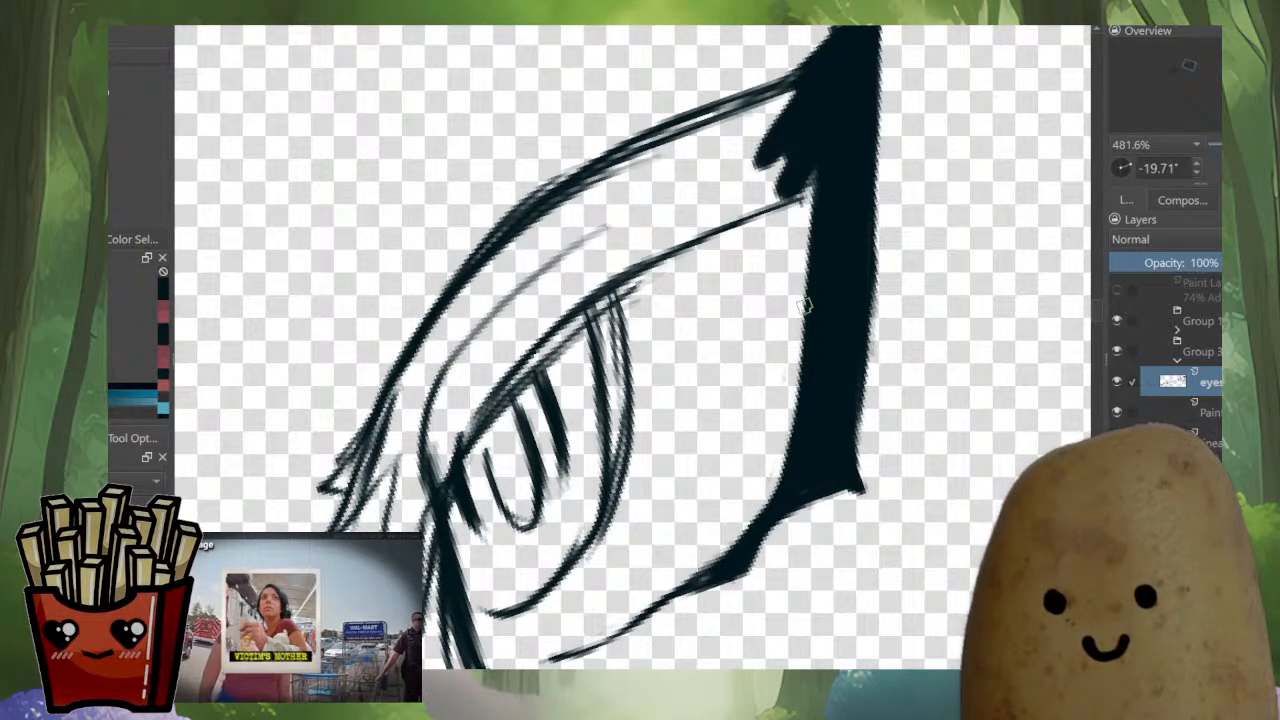
left_click_drag(817, 180, 796, 396)
key("ctrl+z")
left_click_drag(811, 226, 801, 411)
left_click_drag(816, 257, 779, 488)
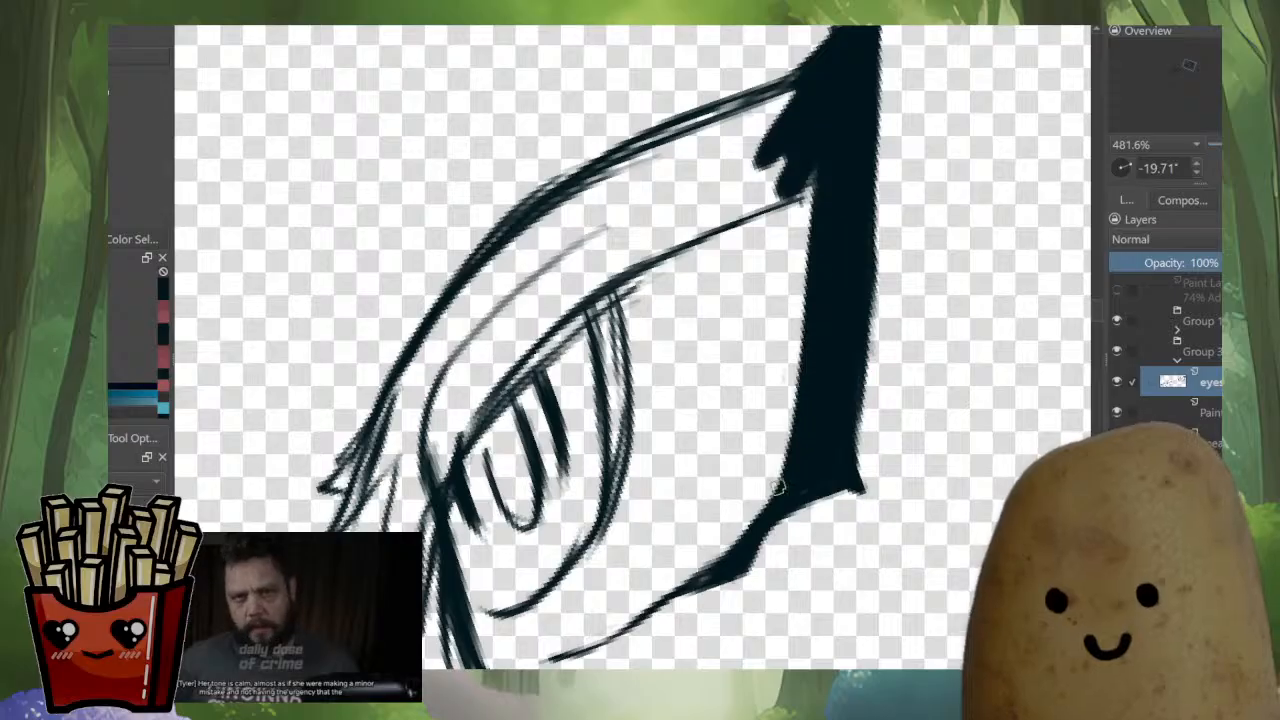
left_click_drag(800, 380, 740, 551)
Thicken the far eye's upper lid line from the filled outer corner across the iris to the inner lashes.
mouse_move(720, 226)
left_mouse_down()
mouse_move(828, 190)
mouse_move(679, 246)
left_mouse_up()
key("ctrl+z")
mouse_move(816, 192)
left_mouse_down()
mouse_move(657, 262)
mouse_move(497, 393)
left_mouse_up()
left_click_drag(614, 280, 437, 485)
left_click_drag(491, 394, 462, 470)
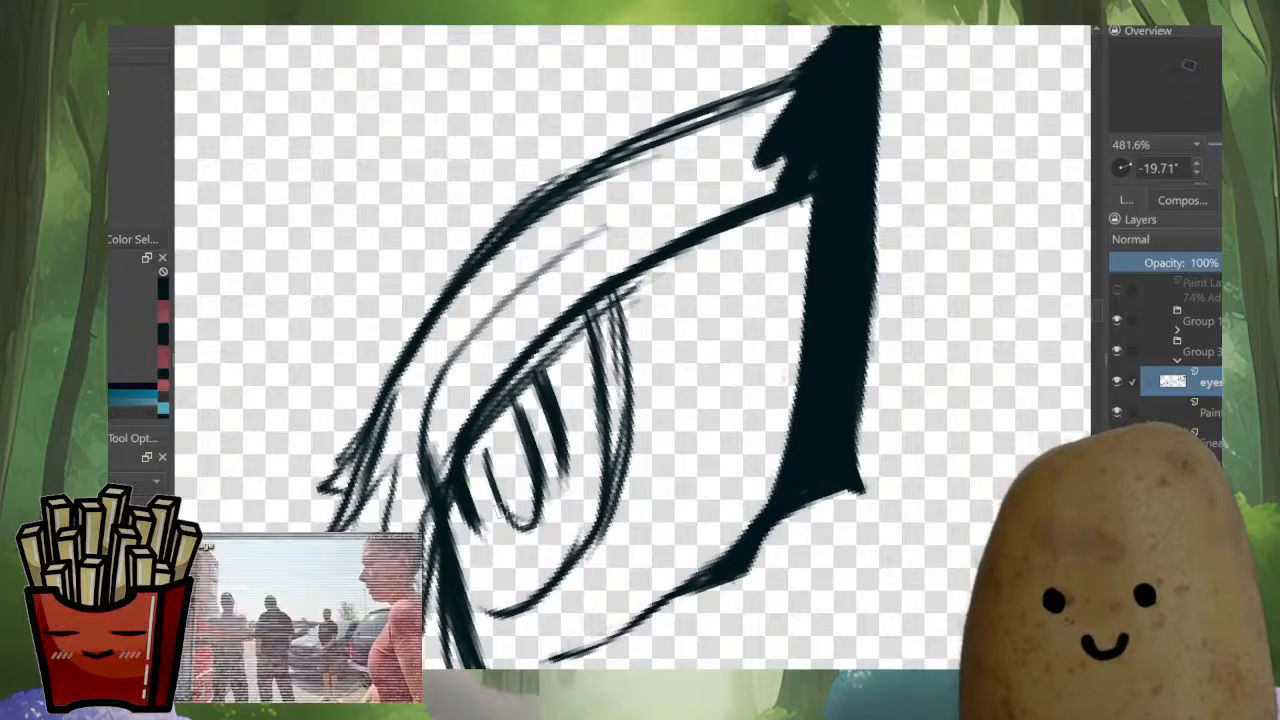
Rotate the view and ink the middle lashes at the far eye's inner corner into darker, pointed strokes.
left_click_drag(500, 400, 628, 310)
left_click_drag(560, 240, 644, 219)
mouse_move(570, 350)
left_mouse_down()
mouse_move(551, 400)
mouse_move(466, 438)
left_mouse_up()
left_click_drag(532, 358, 468, 436)
left_click_drag(562, 316, 462, 392)
left_click_drag(530, 356, 432, 400)
left_click_drag(558, 284, 462, 380)
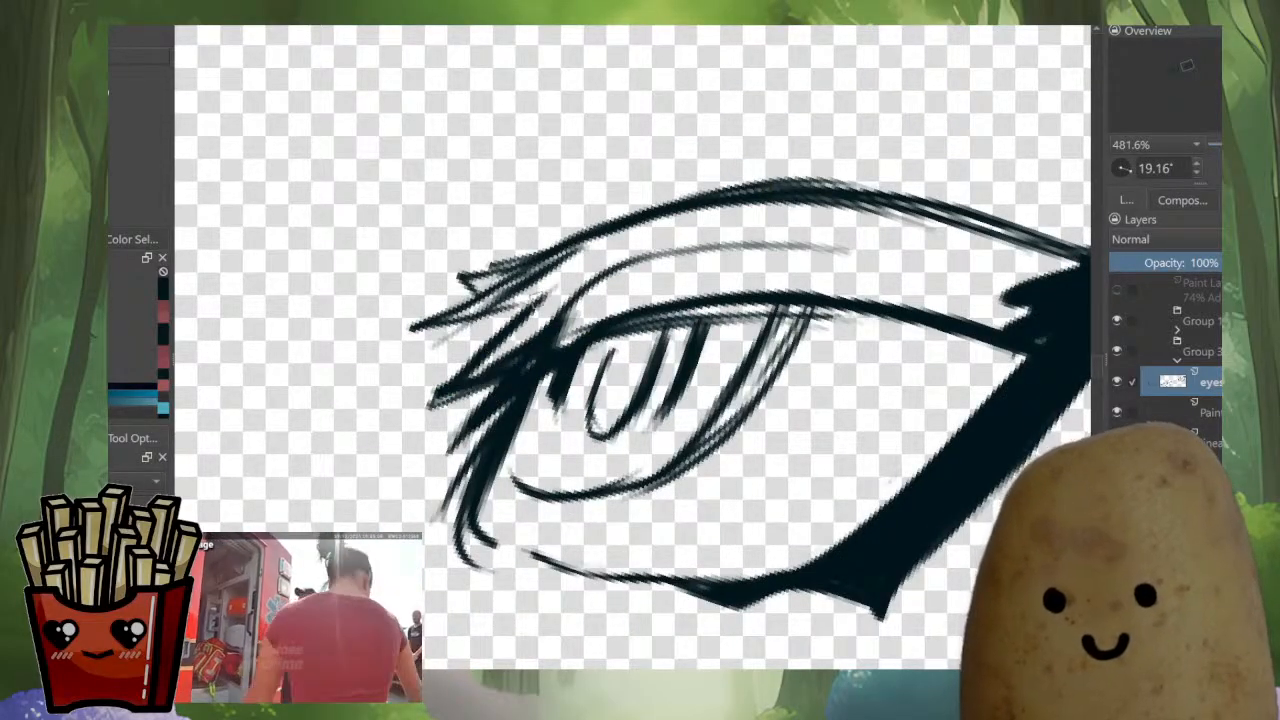
left_click_drag(558, 282, 444, 398)
left_click_drag(510, 310, 466, 360)
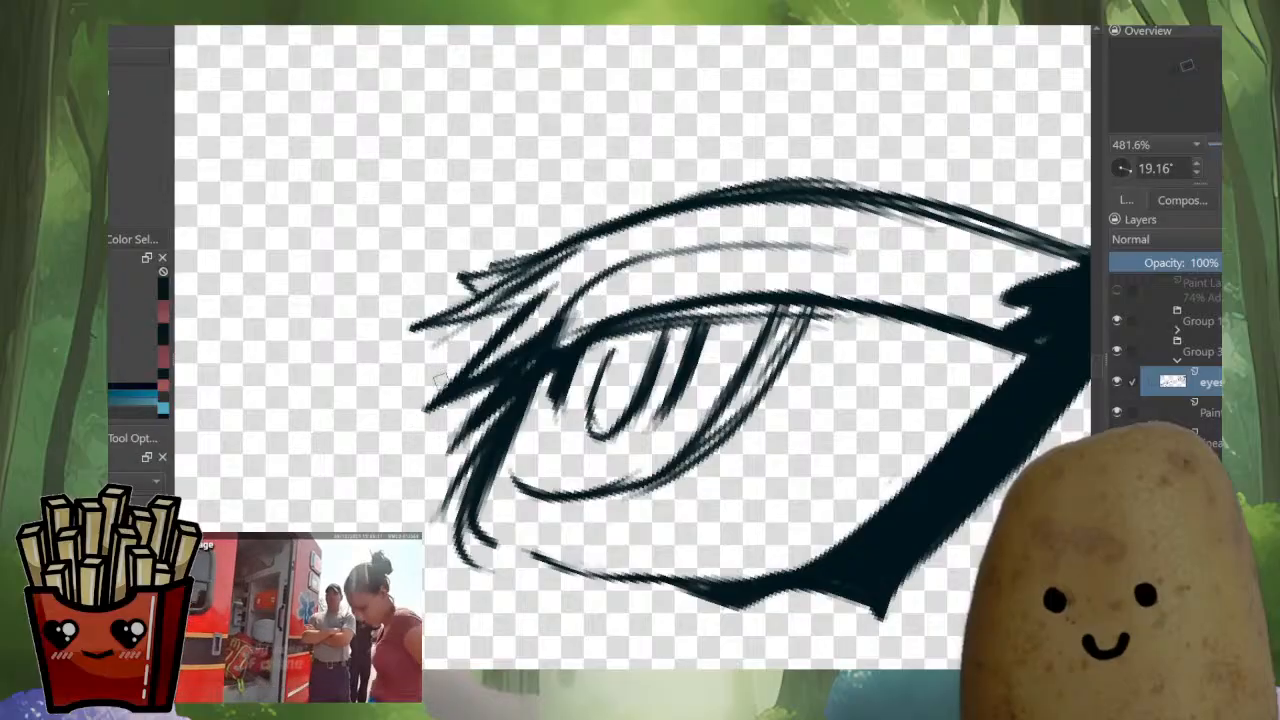
Darken the uppermost inner lashes of the far eye and restroke the upper lid outline running from them.
left_click_drag(528, 308, 410, 326)
left_click_drag(546, 268, 414, 328)
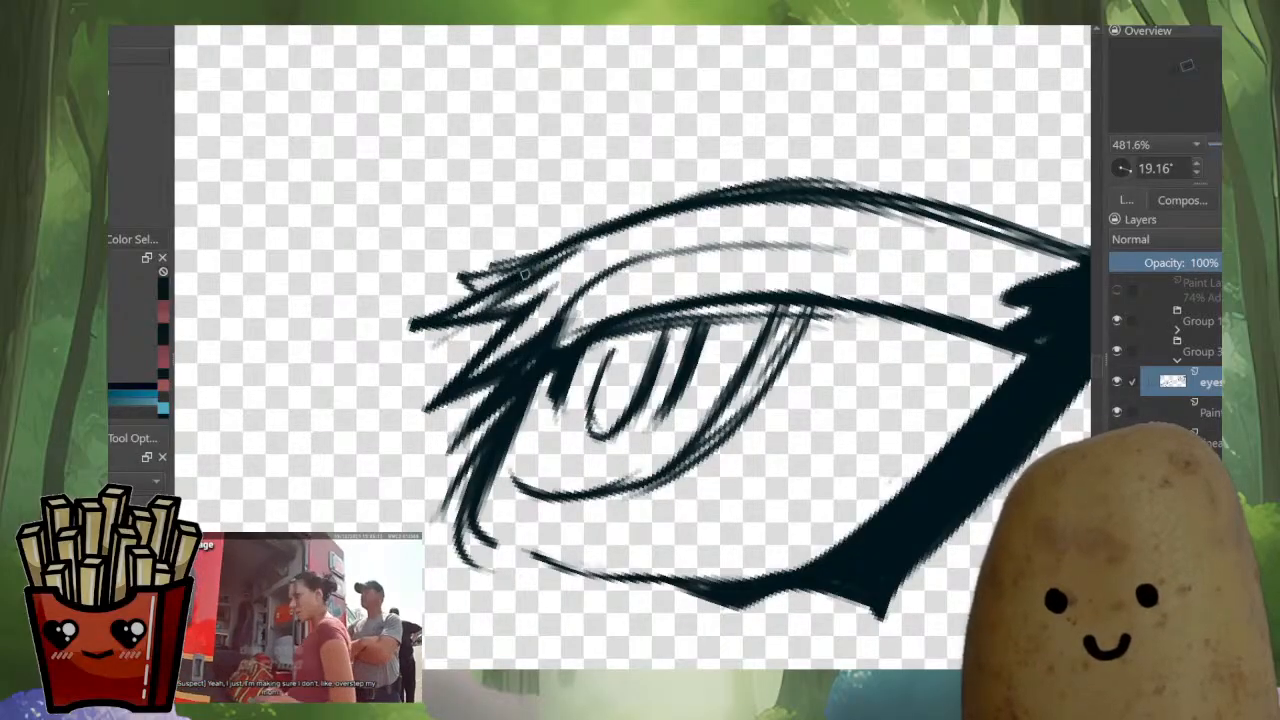
left_click_drag(524, 274, 466, 282)
left_click_drag(566, 242, 450, 284)
key("ctrl+z")
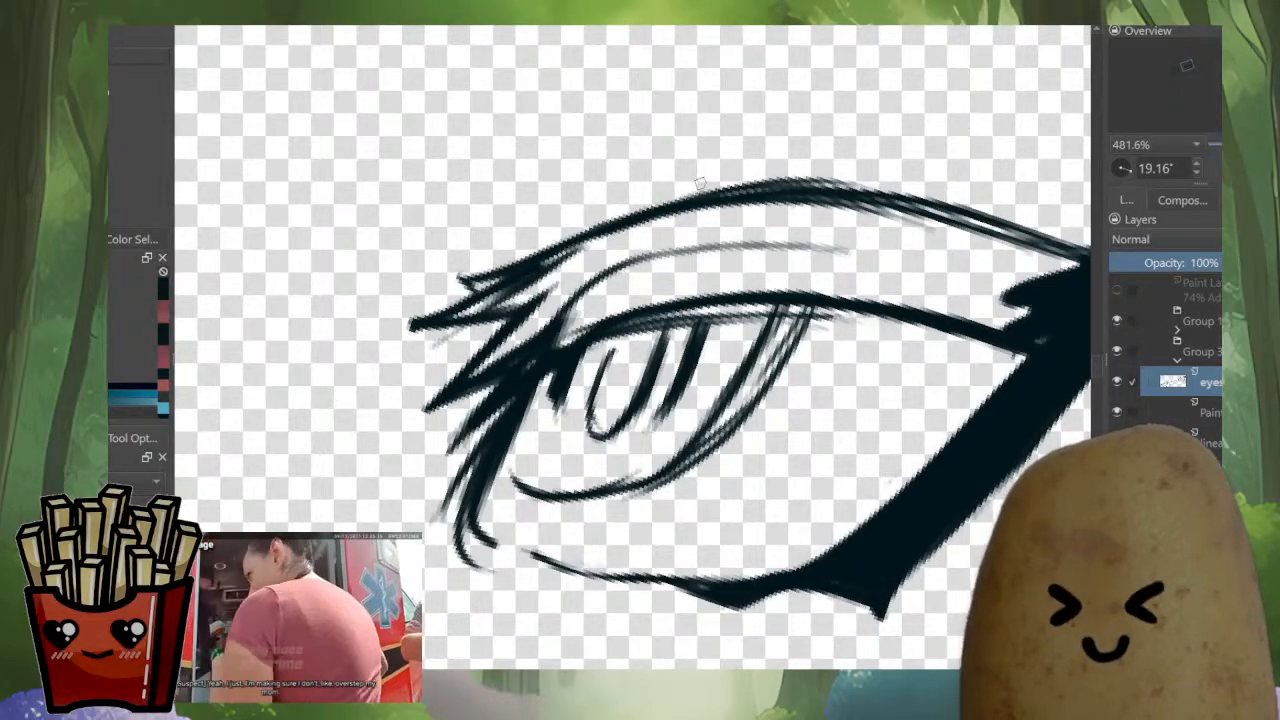
mouse_move(700, 182)
left_mouse_down()
mouse_move(980, 200)
mouse_move(1006, 189)
left_mouse_up()
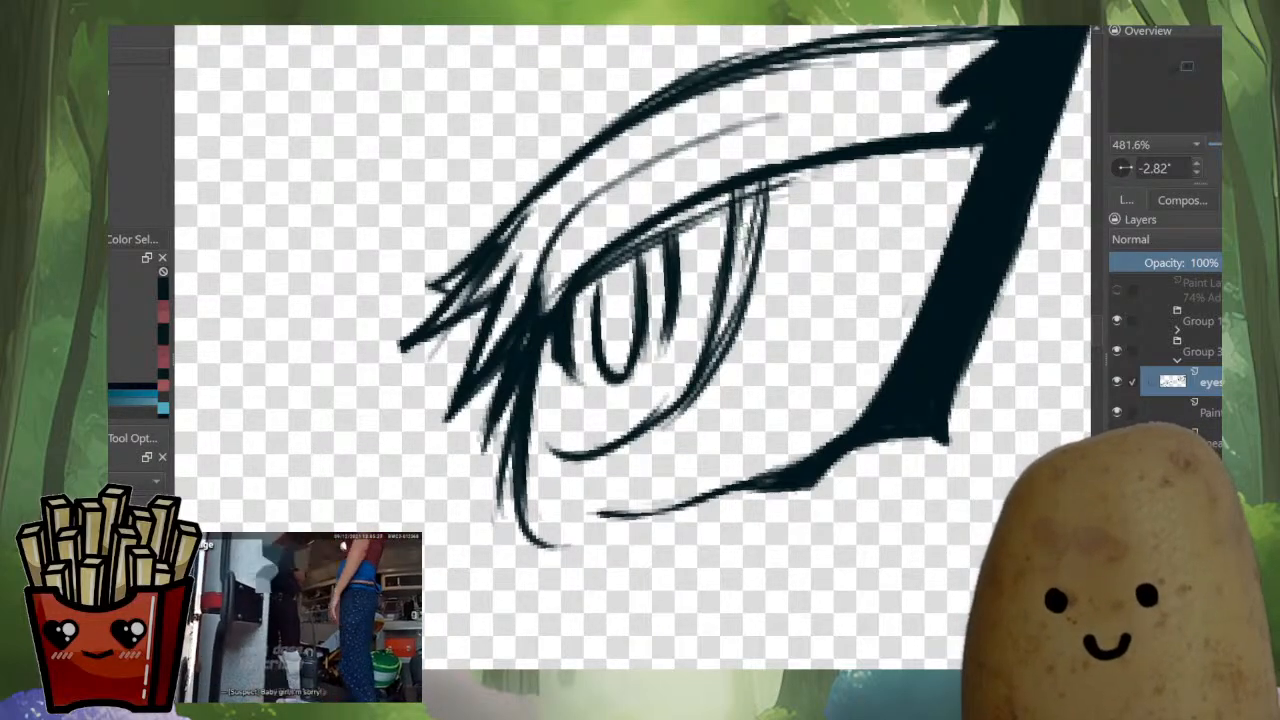
Erase the doubled sketch strokes of the far eye's iris and re-ink its curved side from the upper lid downward.
left_click_drag(742, 234, 706, 284)
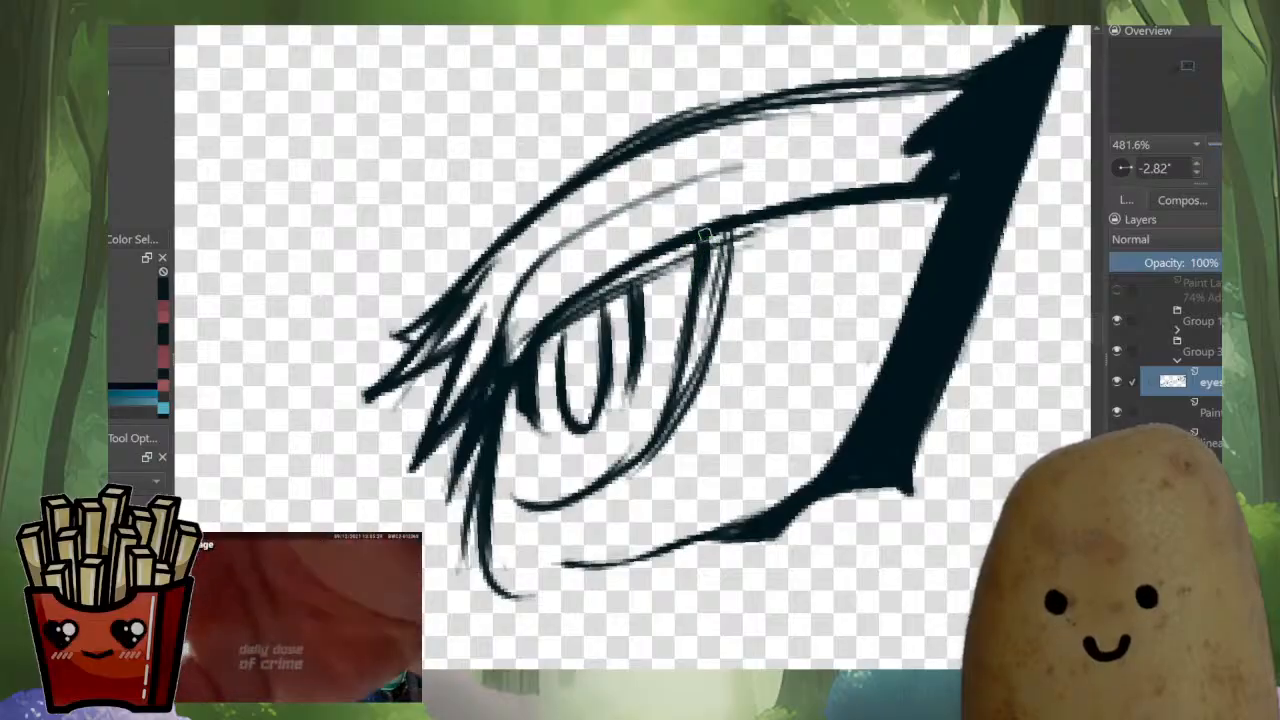
scroll(733, 333, "down", 8)
scroll(730, 267, "up", 8)
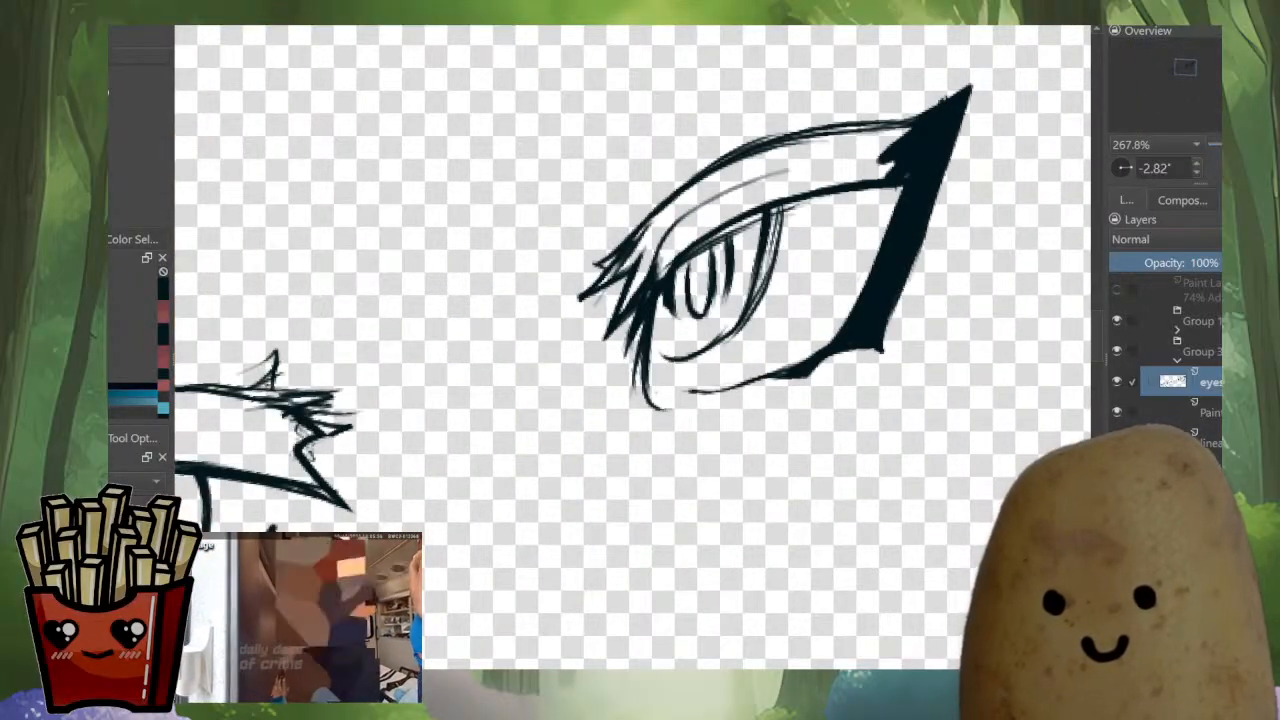
mouse_move(797, 147)
left_mouse_down()
mouse_move(785, 278)
mouse_move(801, 176)
mouse_move(752, 325)
mouse_move(661, 424)
mouse_move(751, 326)
mouse_move(697, 370)
left_mouse_up()
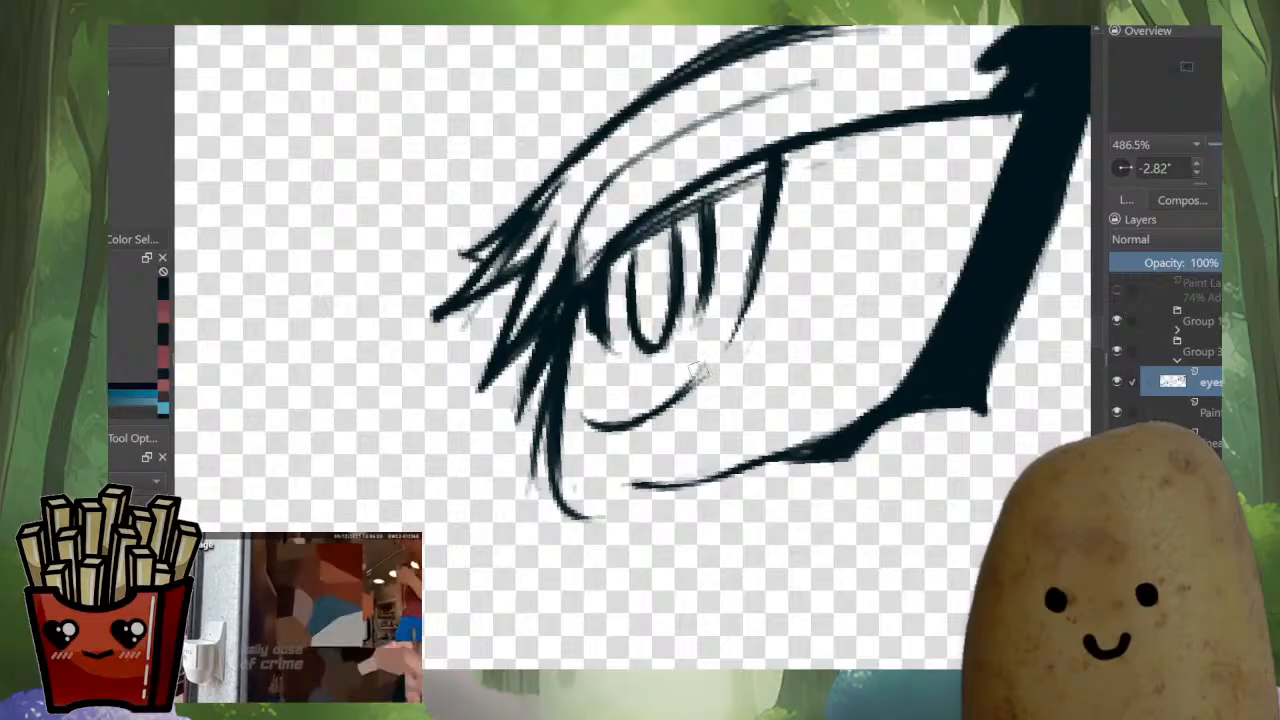
left_click_drag(783, 154, 763, 252)
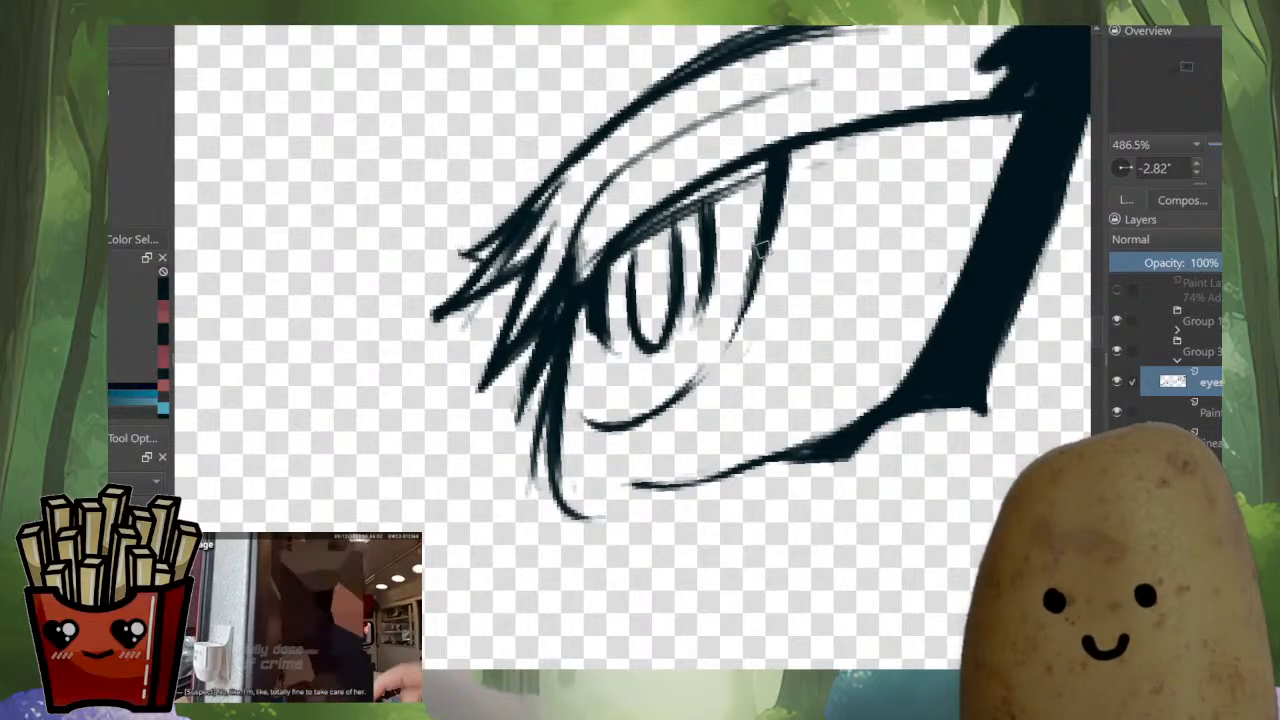
mouse_move(779, 179)
left_mouse_down()
mouse_move(741, 308)
mouse_move(712, 352)
left_mouse_up()
key("ctrl+z")
left_click_drag(784, 156, 733, 345)
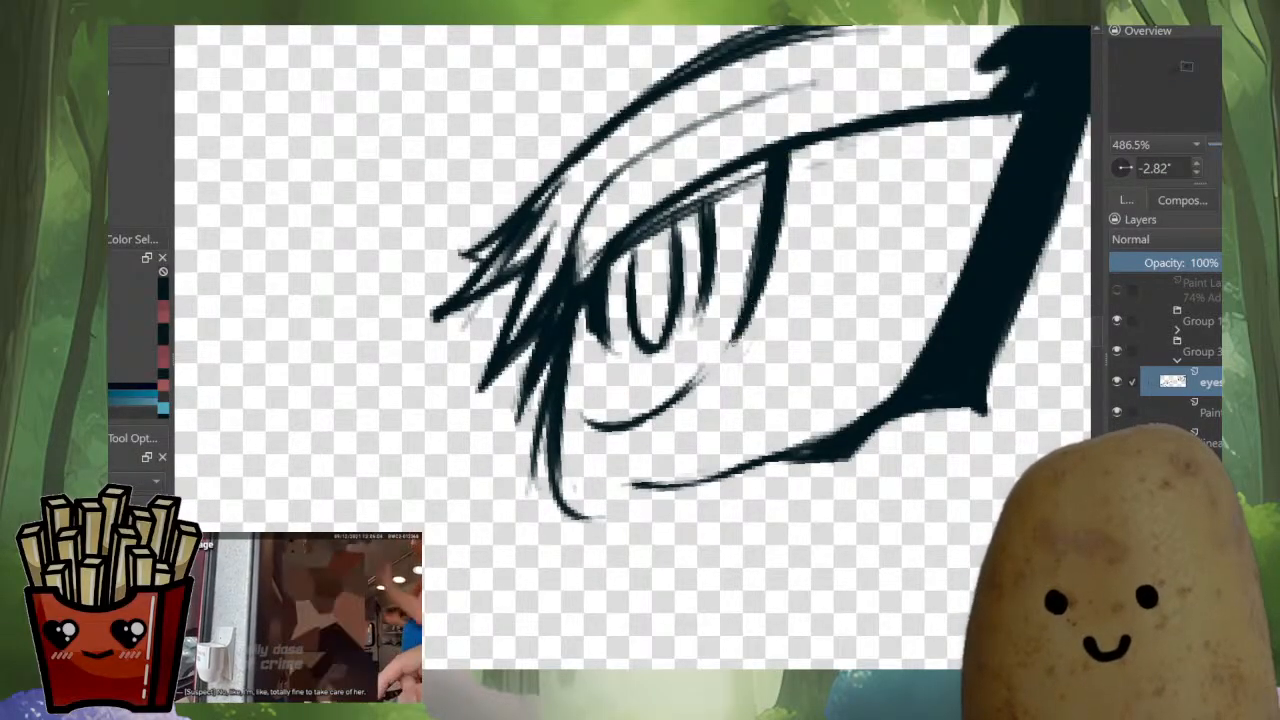
key("ctrl+z")
left_click_drag(782, 155, 766, 268)
left_click_drag(784, 181, 734, 342)
left_click_drag(753, 262, 684, 395)
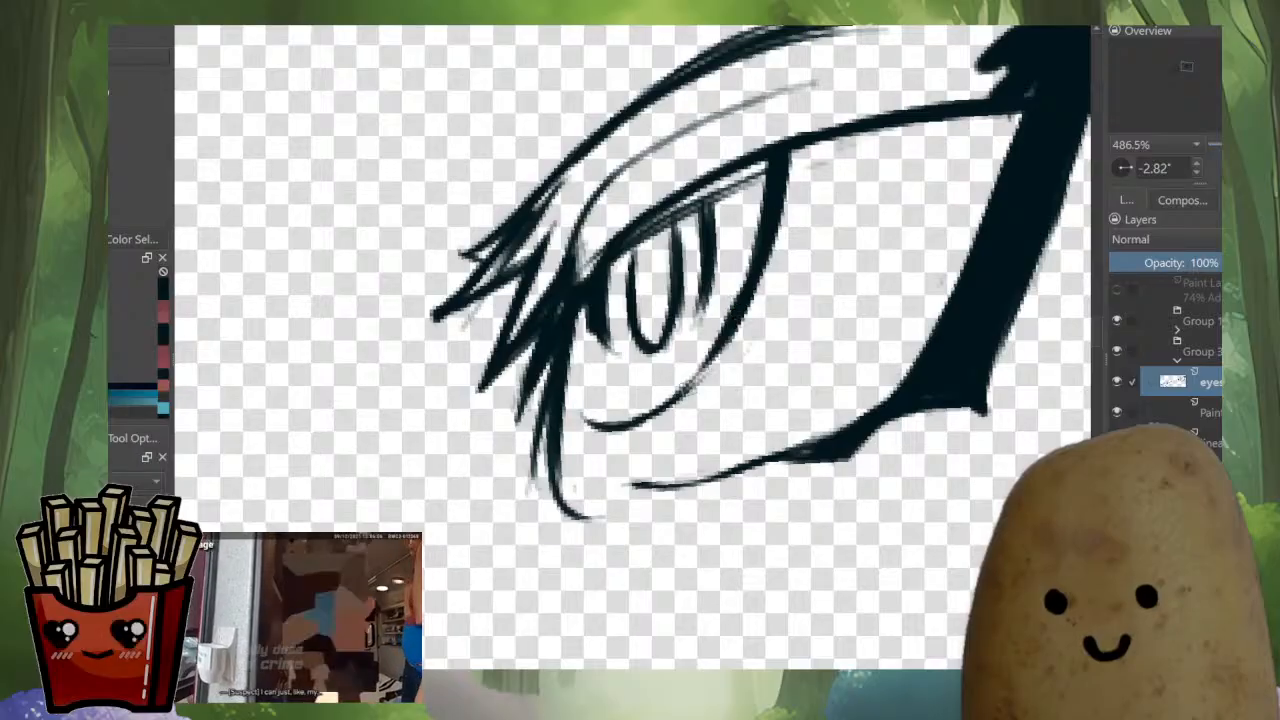
Clean up the inside edge of the far eye's iris outline so the line tapers toward its lower end.
left_click_drag(769, 236, 671, 399)
key("ctrl+z")
key("ctrl+z")
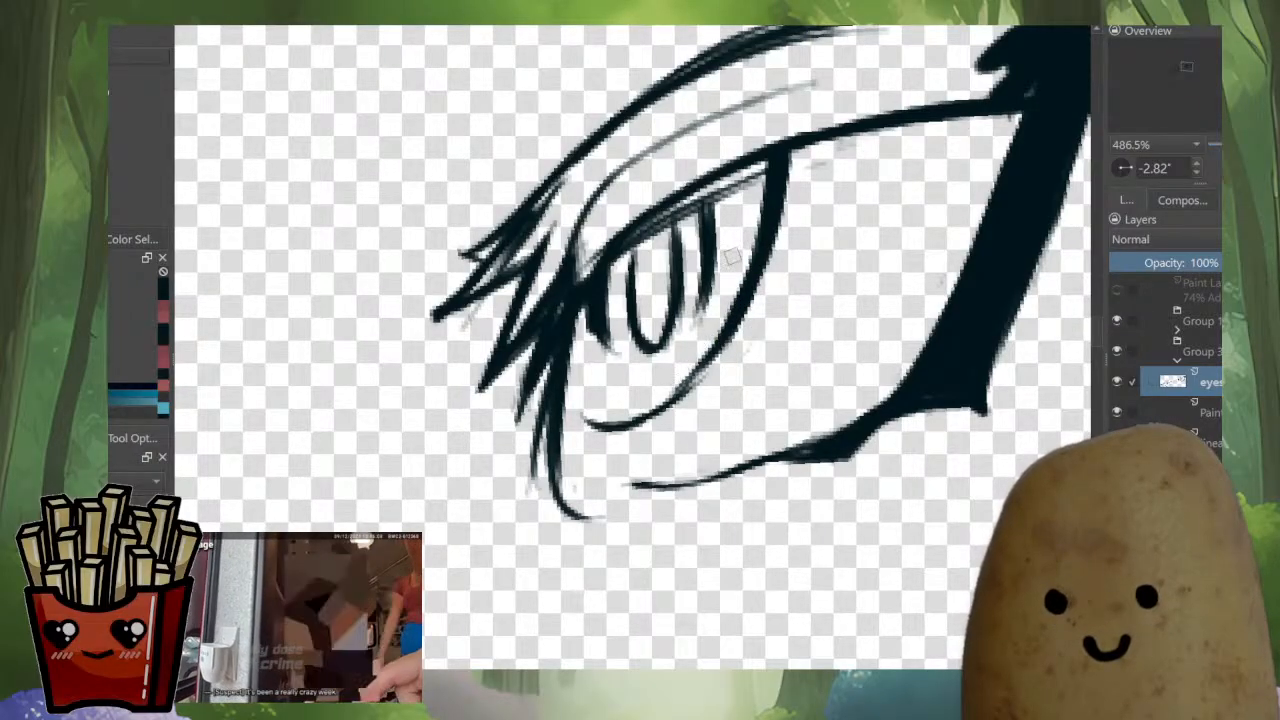
mouse_move(751, 257)
left_mouse_down()
mouse_move(700, 358)
mouse_move(656, 403)
mouse_move(666, 396)
left_mouse_up()
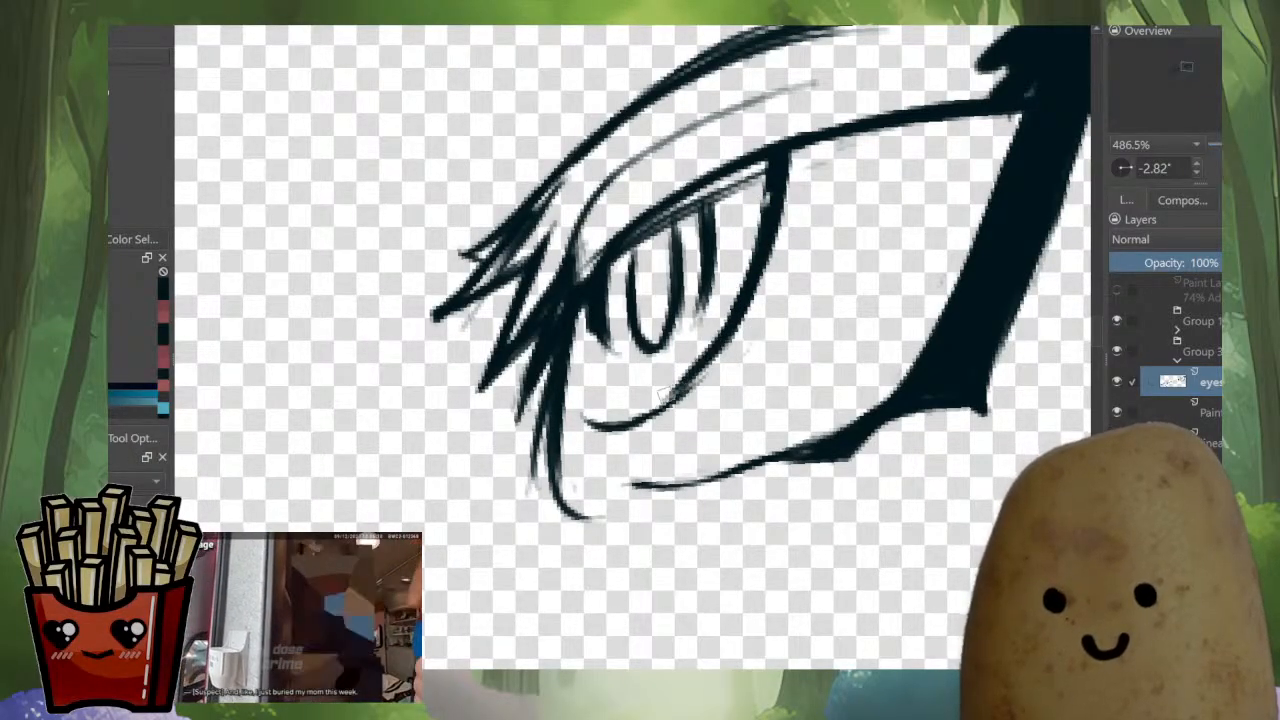
left_click_drag(732, 313, 619, 417)
key("e")
mouse_move(762, 205)
left_mouse_down()
mouse_move(705, 347)
mouse_move(658, 400)
mouse_move(613, 419)
left_mouse_up()
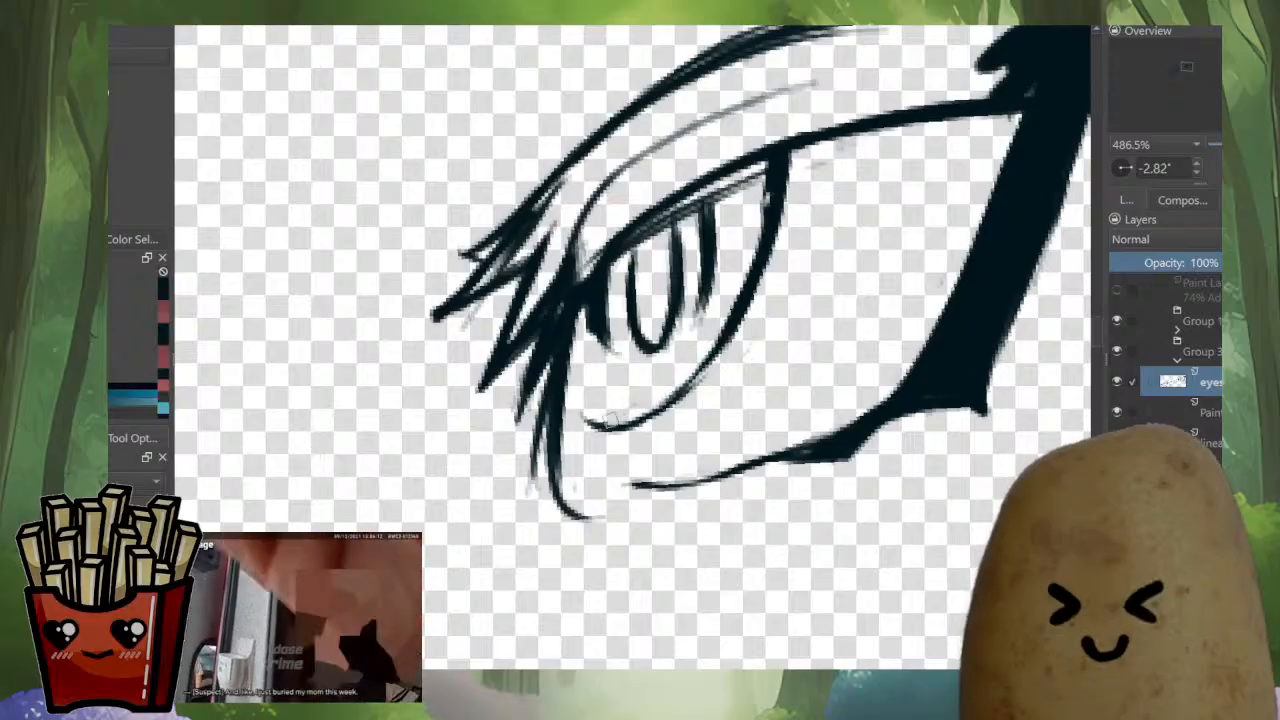
Ink the lower curve of the far eye's iris around to the inner lashes and thicken the outline.
mouse_move(737, 345)
left_mouse_down()
mouse_move(693, 391)
mouse_move(663, 408)
mouse_move(723, 356)
mouse_move(590, 415)
left_mouse_up()
mouse_move(575, 325)
left_mouse_down()
mouse_move(600, 410)
mouse_move(620, 430)
mouse_move(706, 366)
left_mouse_up()
mouse_move(790, 145)
left_mouse_down()
mouse_move(743, 345)
mouse_move(658, 408)
mouse_move(618, 418)
mouse_move(578, 385)
left_mouse_up()
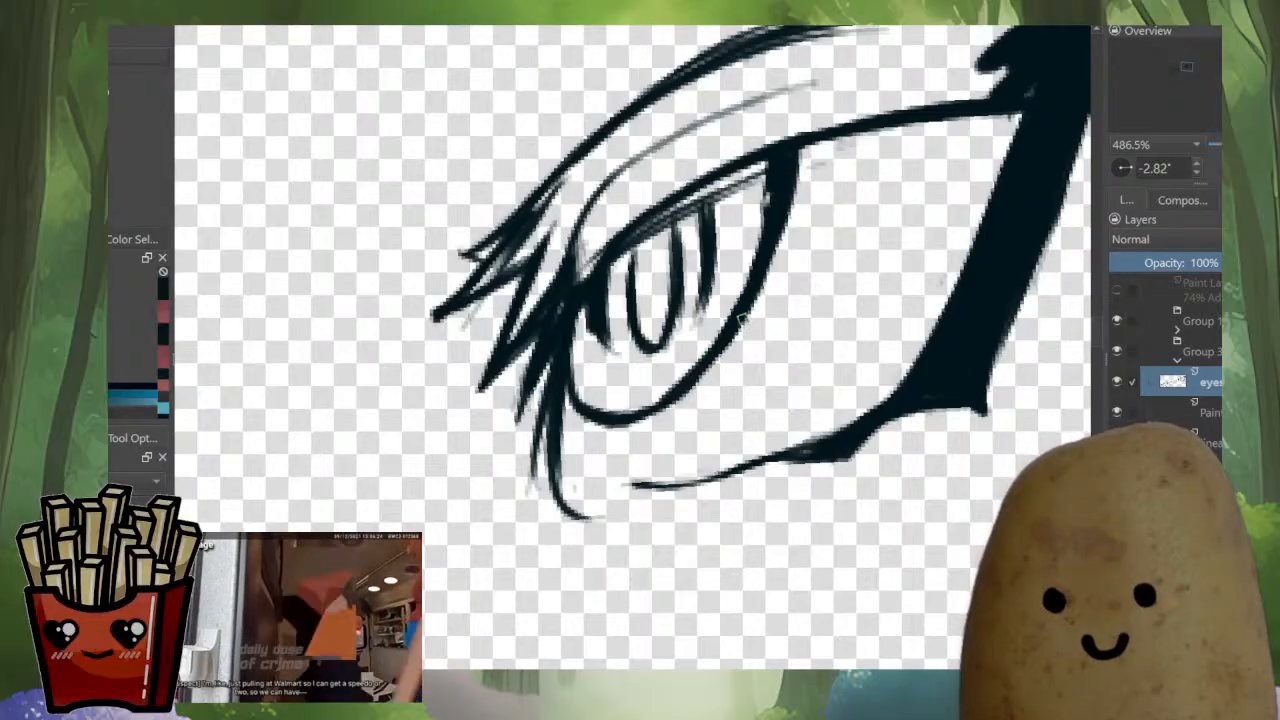
mouse_move(742, 319)
left_mouse_down()
mouse_move(664, 406)
mouse_move(638, 413)
mouse_move(710, 348)
mouse_move(659, 395)
mouse_move(603, 411)
left_mouse_up()
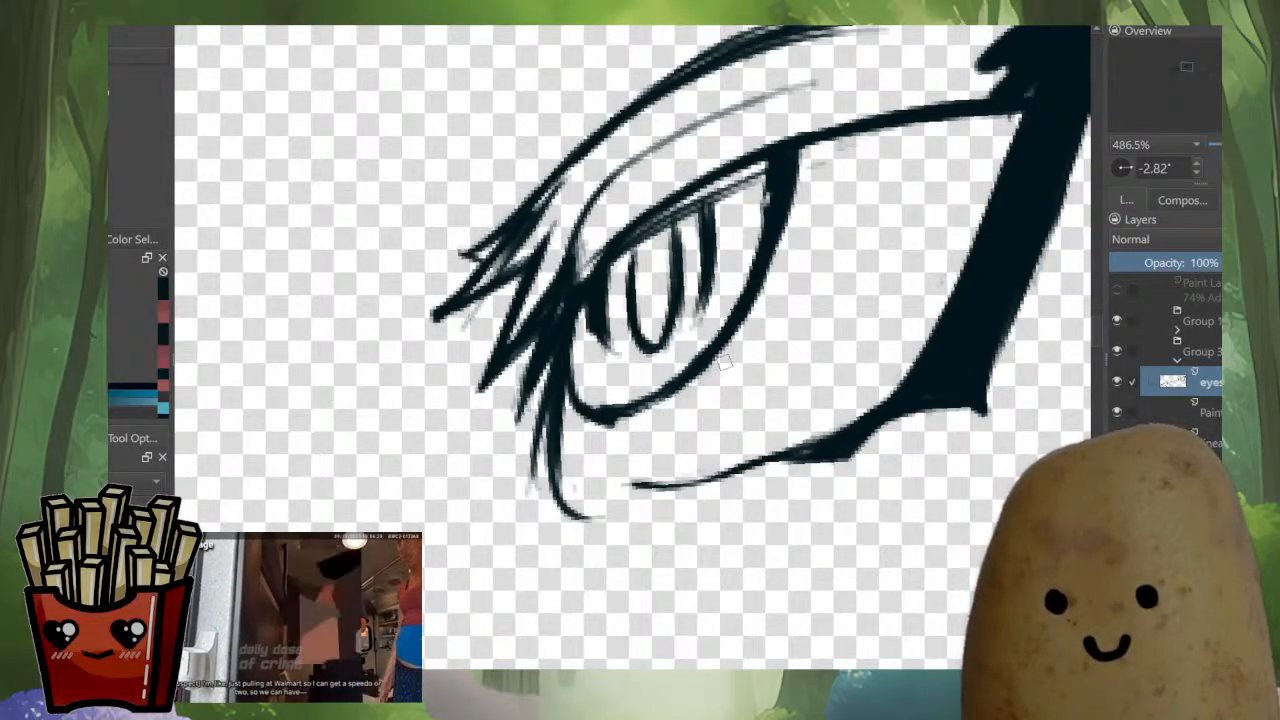
mouse_move(725, 363)
left_mouse_down()
mouse_move(631, 420)
mouse_move(592, 424)
left_mouse_up()
Mirror and rotate the canvas view and thicken the far eye's upper lid outline outward from the filled corner.
left_click_drag(723, 271, 714, 511)
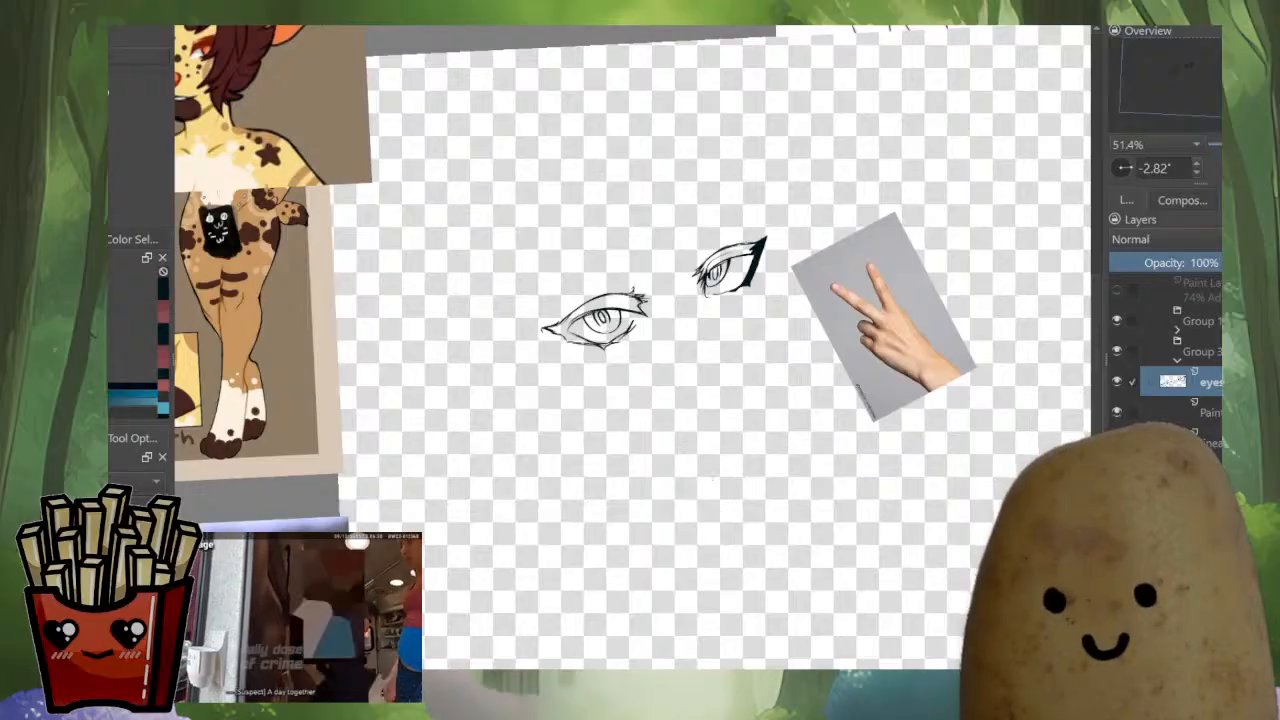
key("m")
scroll(535, 268, "up", 6)
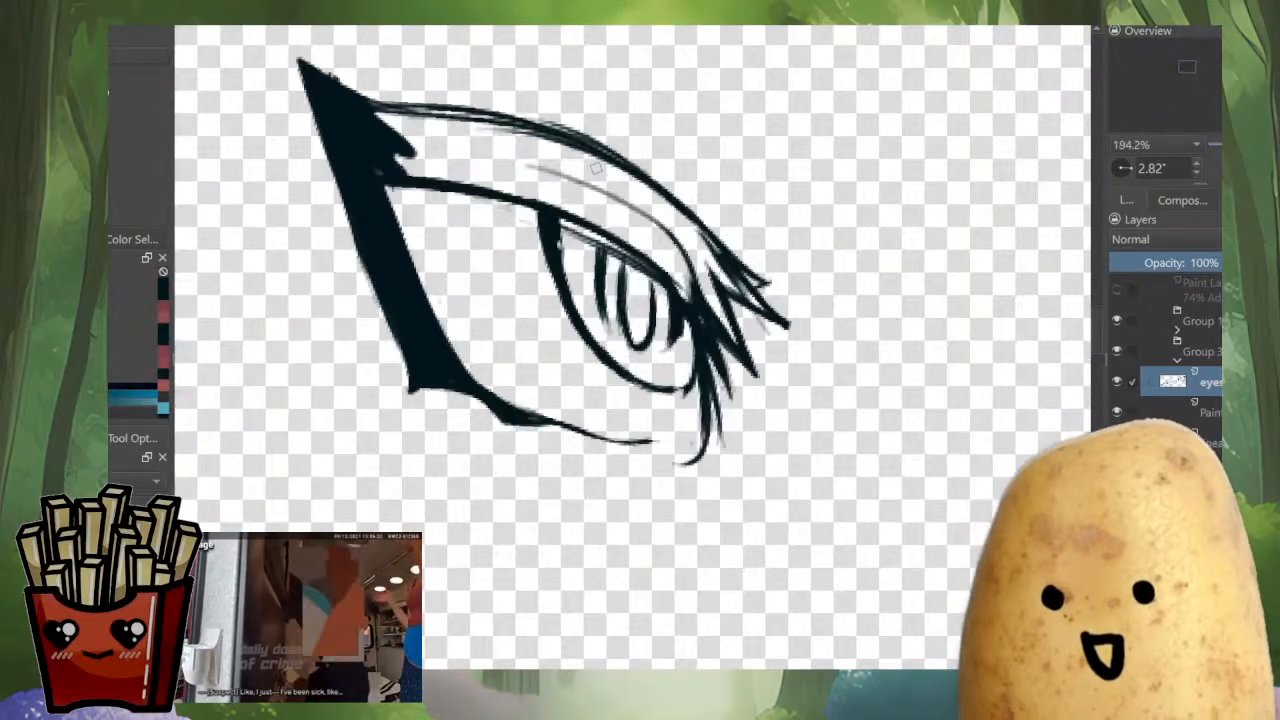
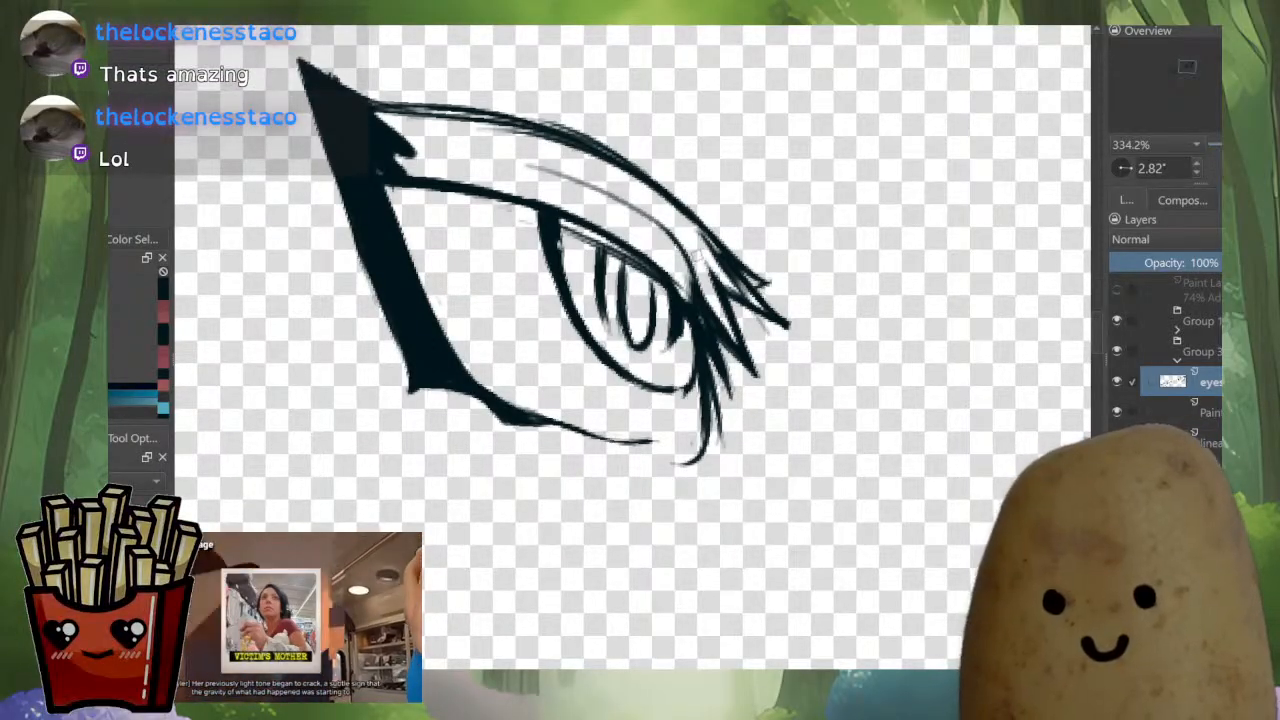
left_click_drag(662, 266, 662, 388)
mouse_move(552, 213)
left_mouse_down()
mouse_move(485, 401)
mouse_move(485, 210)
mouse_move(468, 364)
mouse_move(413, 430)
mouse_move(752, 547)
mouse_move(692, 625)
mouse_move(617, 63)
mouse_move(523, 85)
left_mouse_up()
mouse_move(523, 85)
left_mouse_down()
mouse_move(371, 213)
mouse_move(345, 407)
left_mouse_up()
left_click_drag(345, 407, 265, 468)
mouse_move(497, 437)
left_mouse_down()
mouse_move(429, 506)
mouse_move(523, 383)
mouse_move(400, 423)
mouse_move(483, 348)
mouse_move(442, 389)
mouse_move(654, 249)
mouse_move(399, 383)
left_mouse_up()
mouse_move(545, 272)
left_mouse_down()
mouse_move(664, 234)
mouse_move(541, 275)
mouse_move(512, 300)
left_mouse_up()
left_click_drag(825, 288, 774, 186)
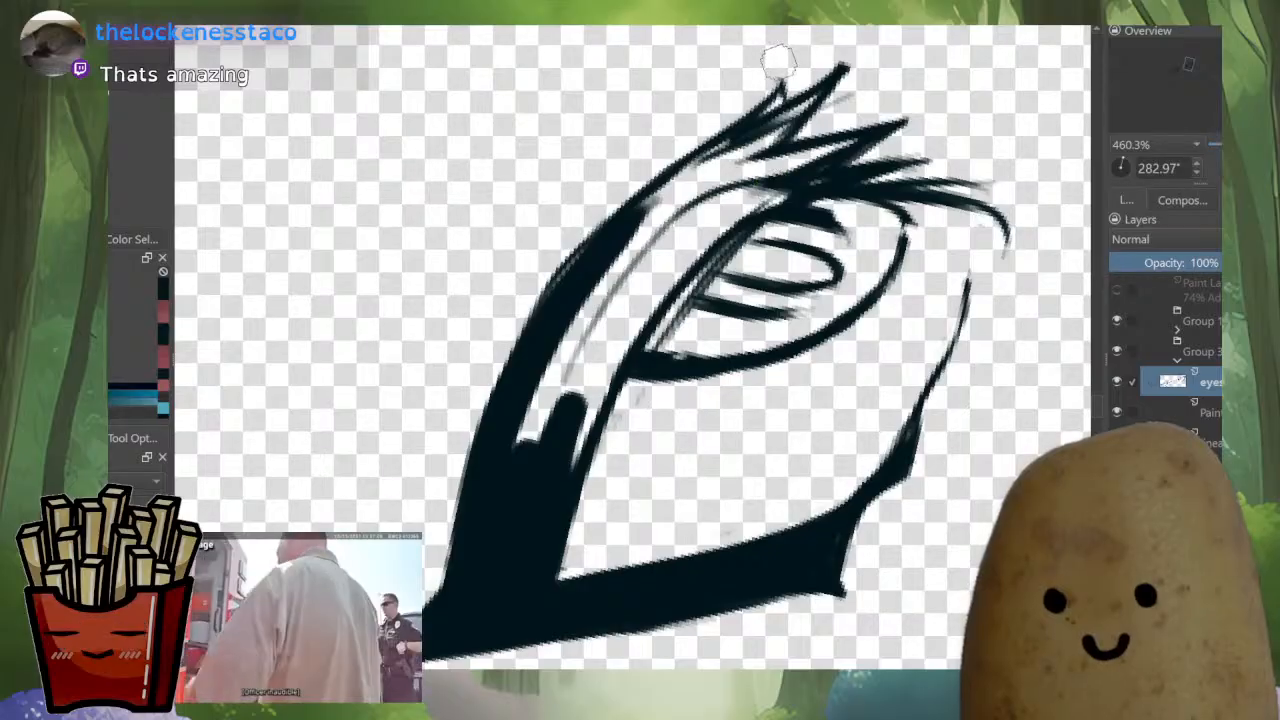
Fill the far eye's upper lid band solid dark between its outer outline and the lid line, toward the lashes.
mouse_move(655, 180)
left_mouse_down()
mouse_move(541, 294)
mouse_move(487, 434)
left_mouse_up()
key("e")
left_click_drag(787, 92, 562, 270)
key("ctrl+z")
left_click_drag(727, 141, 564, 274)
mouse_move(650, 186)
left_mouse_down()
mouse_move(603, 235)
mouse_move(483, 474)
mouse_move(531, 337)
mouse_move(485, 430)
left_mouse_up()
mouse_move(576, 305)
left_mouse_down()
mouse_move(537, 503)
mouse_move(730, 214)
mouse_move(777, 186)
mouse_move(750, 218)
left_mouse_up()
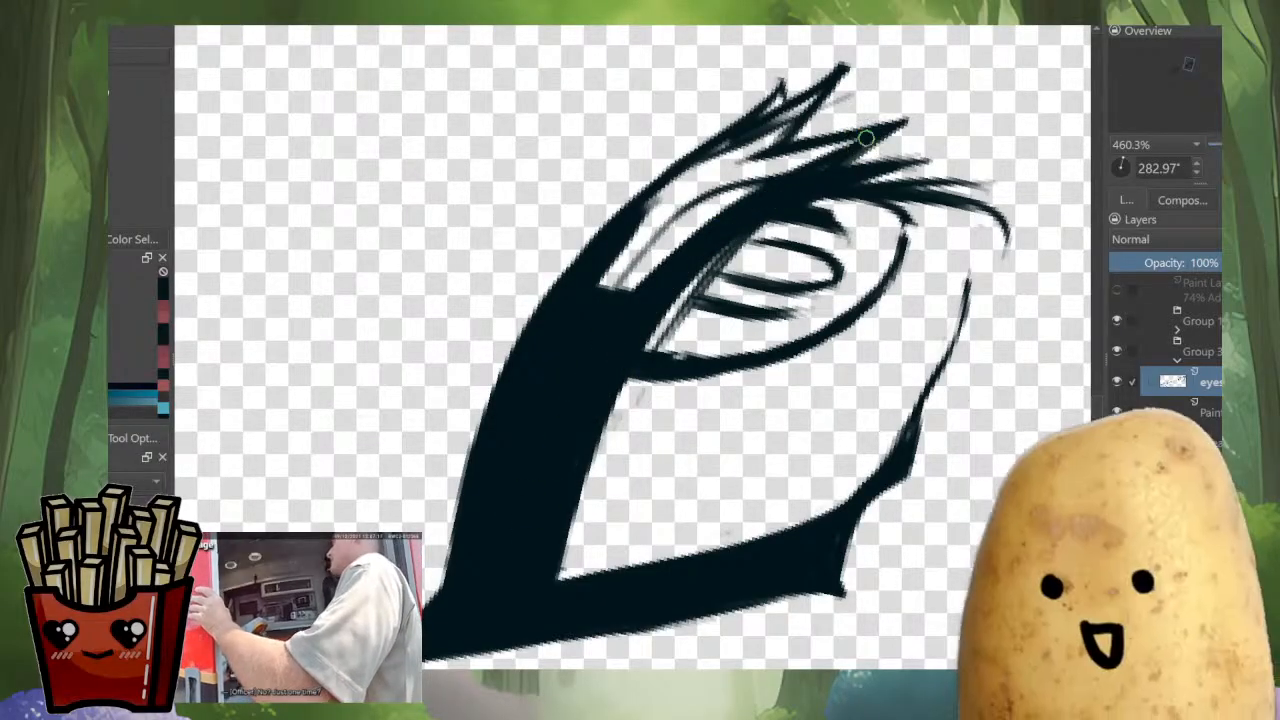
Fill the middle lash of the far eye and the area at its base solid dark.
left_click_drag(866, 137, 733, 190)
left_click_drag(797, 165, 742, 176)
left_click_drag(845, 137, 675, 213)
Fill the long upper lash of the far eye and the remaining gap between the lashes and the lid band.
left_click_drag(834, 86, 731, 174)
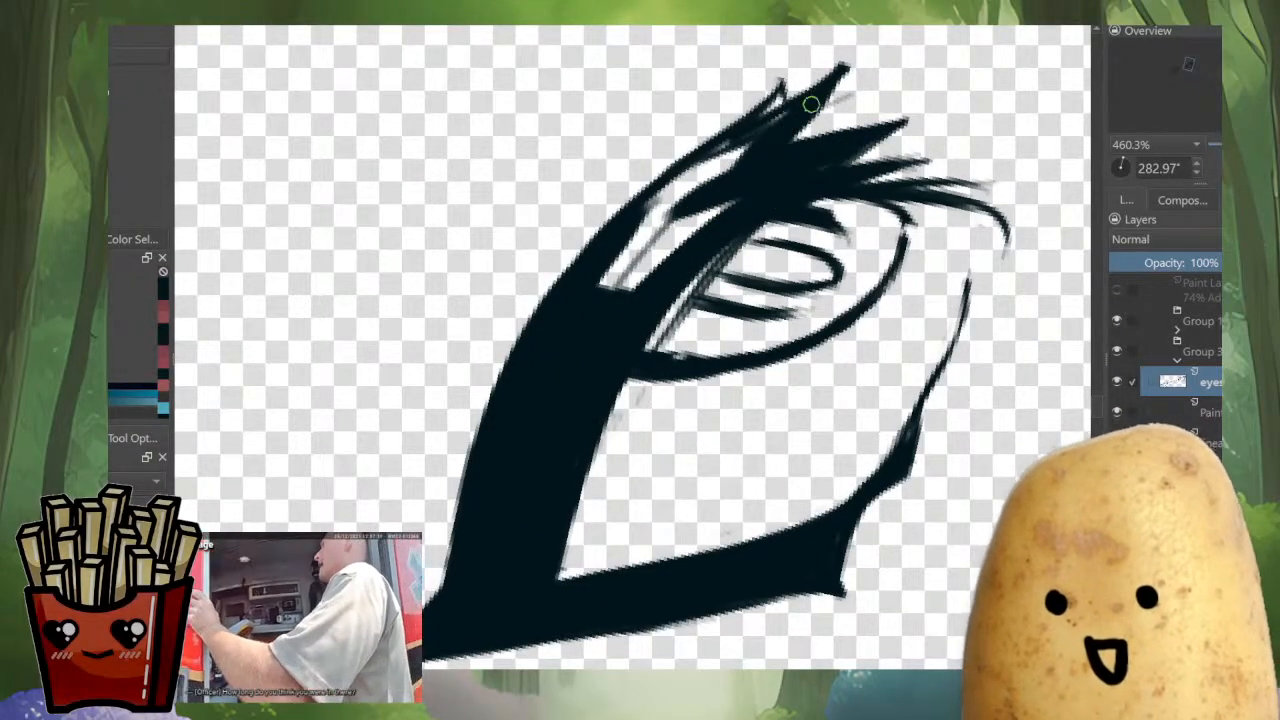
left_click_drag(809, 107, 652, 222)
key("ctrl+z")
key("ctrl+z")
left_click_drag(832, 86, 692, 203)
left_click_drag(812, 102, 636, 216)
mouse_move(740, 145)
left_mouse_down()
mouse_move(643, 234)
mouse_move(598, 302)
left_mouse_up()
left_click_drag(740, 171, 645, 272)
Extend the lower edge of the far eye's filled lid band over the sketchy tops of the iris and pupil.
mouse_move(770, 250)
left_mouse_down()
mouse_move(770, 420)
mouse_move(730, 484)
mouse_move(783, 422)
mouse_move(632, 336)
mouse_move(606, 170)
left_mouse_up()
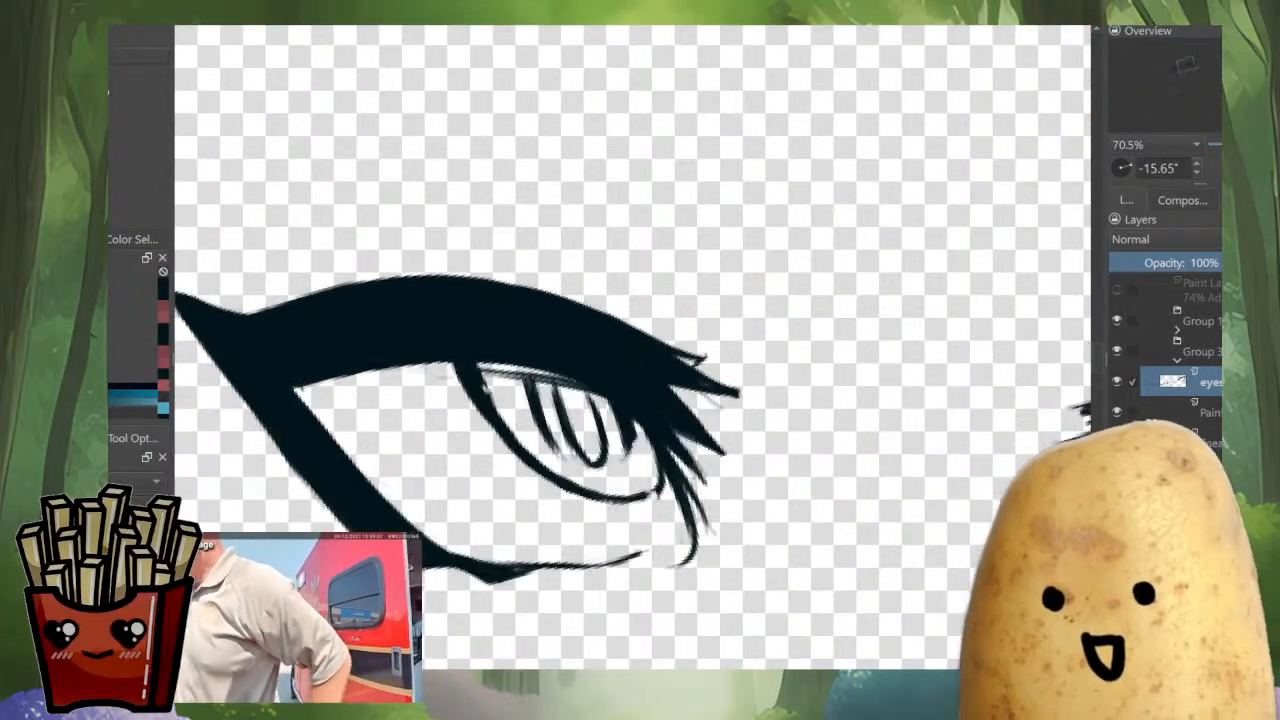
left_click_drag(760, 420, 806, 328)
mouse_move(563, 453)
left_mouse_down()
mouse_move(565, 385)
mouse_move(569, 429)
mouse_move(539, 415)
mouse_move(476, 449)
left_mouse_up()
mouse_move(587, 420)
left_mouse_down()
mouse_move(563, 405)
mouse_move(655, 380)
left_mouse_up()
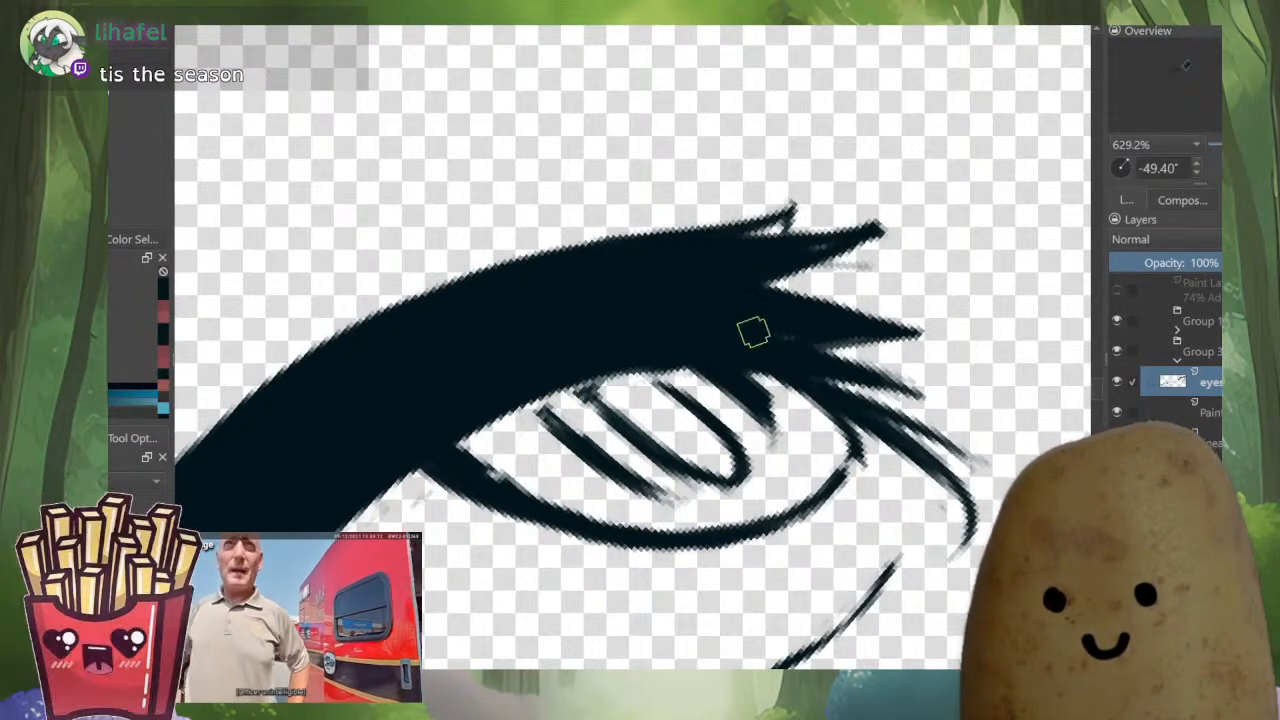
left_click_drag(838, 295, 496, 325)
Thicken the near eye's upper lash line into a solid dark band from the inner corner to above the iris.
left_click_drag(711, 295, 711, 215)
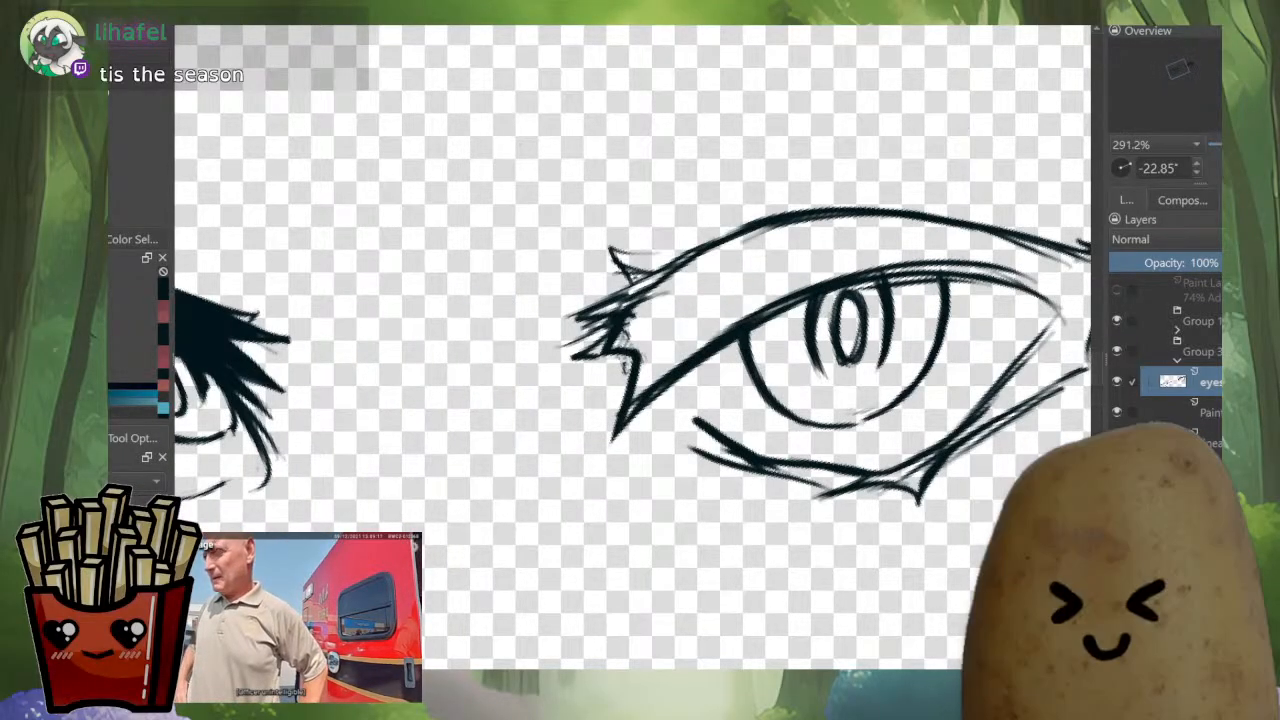
left_click_drag(740, 434, 767, 371)
left_click_drag(766, 371, 669, 528)
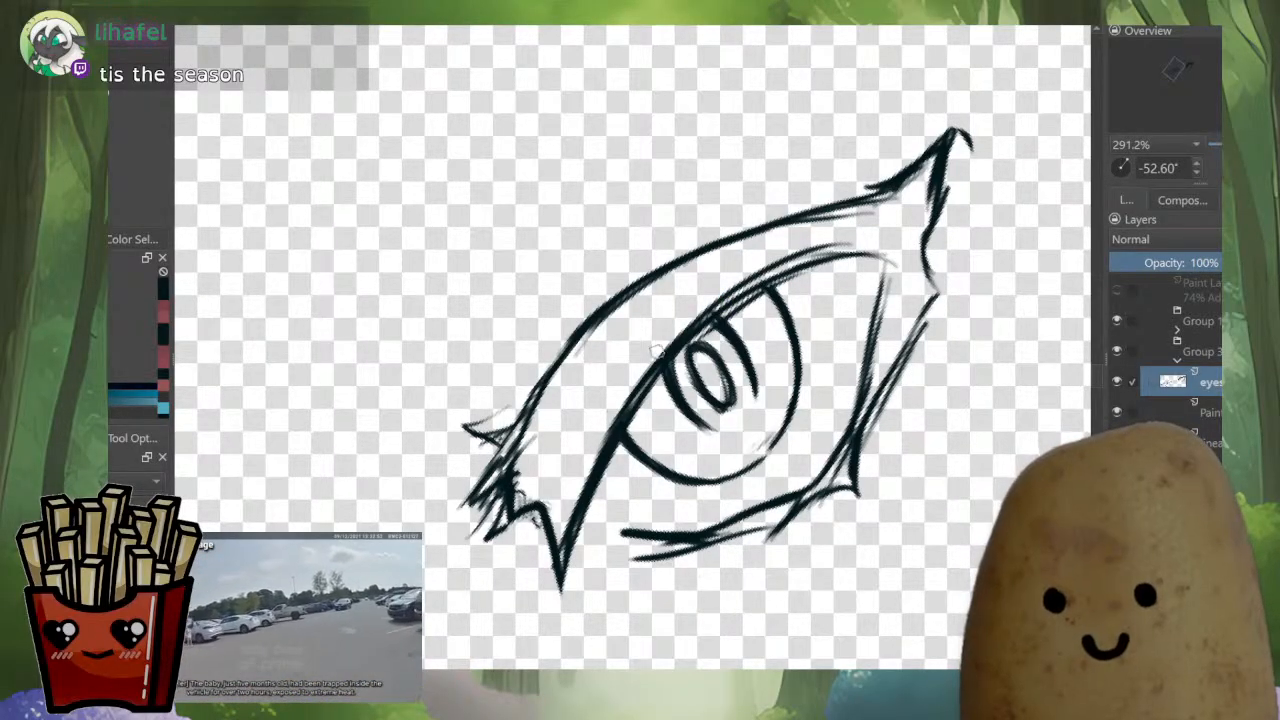
left_click_drag(690, 362, 716, 402)
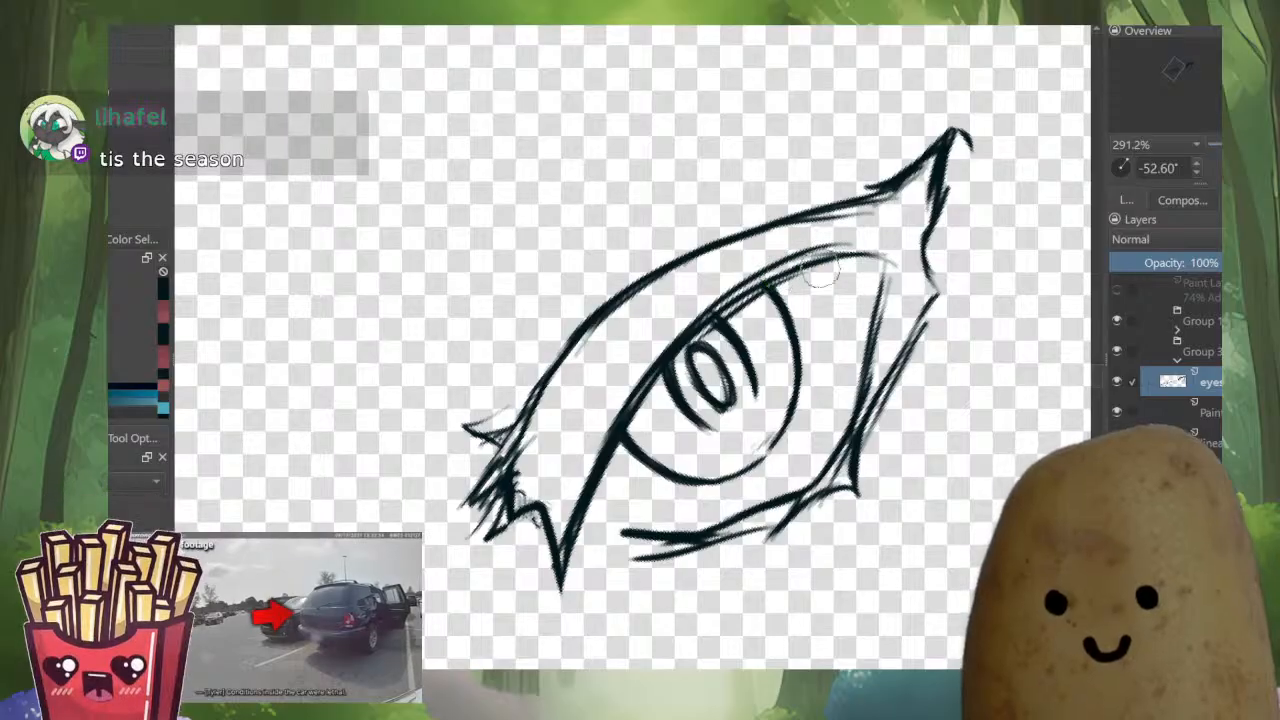
left_click_drag(821, 267, 836, 332)
mouse_move(539, 480)
left_mouse_down("ctrl")
mouse_move(542, 440)
mouse_move(495, 498)
mouse_move(573, 363)
mouse_move(638, 337)
left_mouse_up("ctrl")
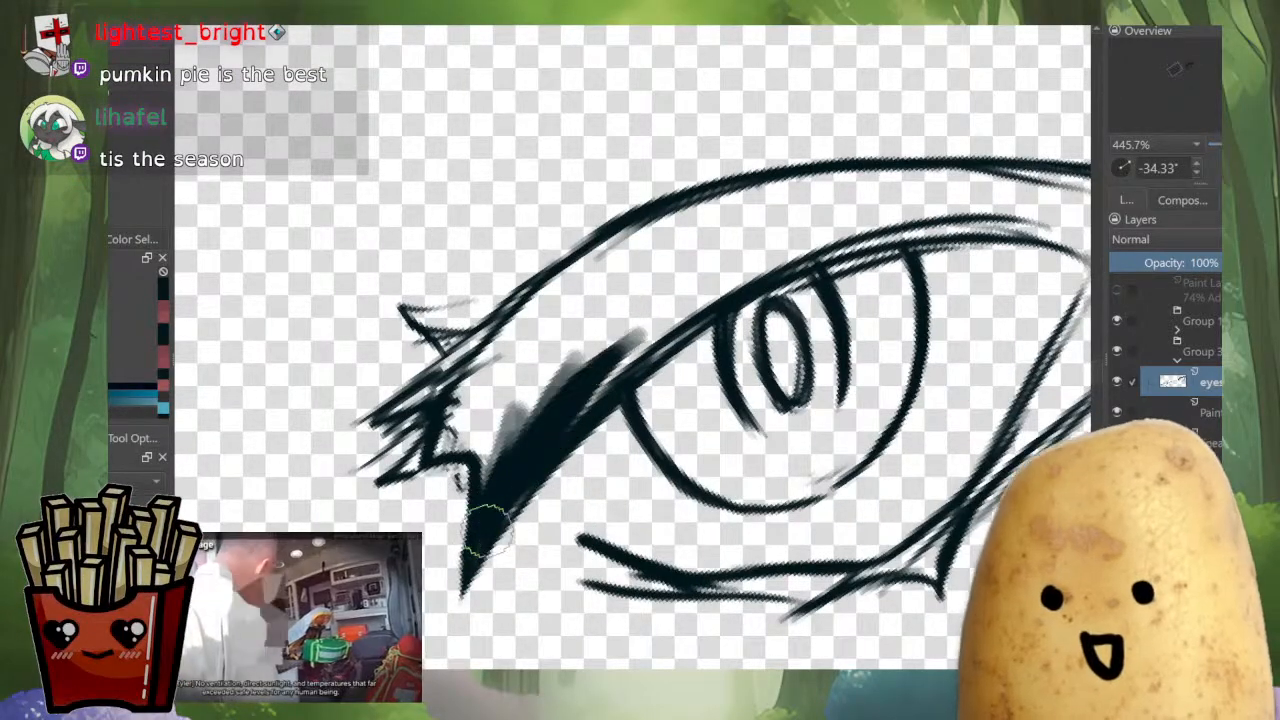
left_click_drag(488, 532, 770, 255)
left_click_drag(542, 440, 768, 257)
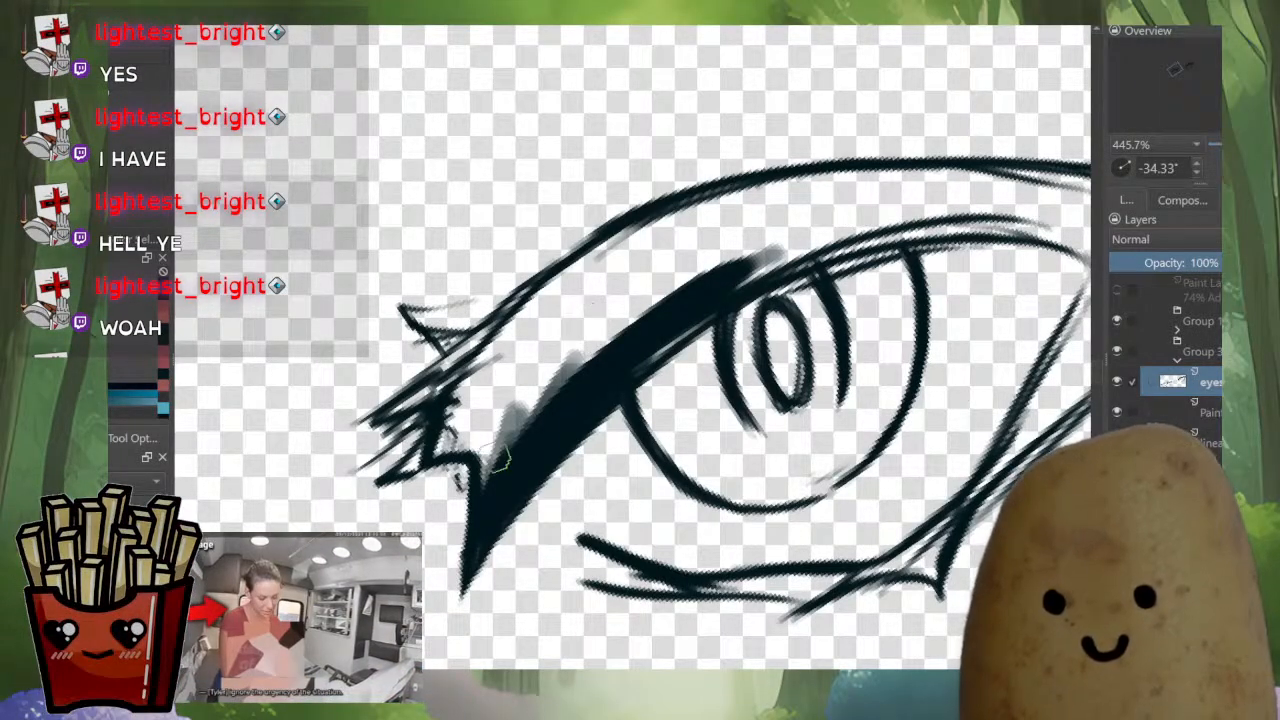
Fill the lashes at the near eye's inner corner dark and erase the stray small lash above them.
mouse_move(515, 405)
left_mouse_down()
mouse_move(484, 468)
mouse_move(486, 449)
mouse_move(457, 443)
mouse_move(390, 470)
mouse_move(478, 455)
mouse_move(495, 370)
mouse_move(400, 430)
mouse_move(500, 360)
mouse_move(380, 400)
mouse_move(500, 320)
mouse_move(440, 345)
left_mouse_up()
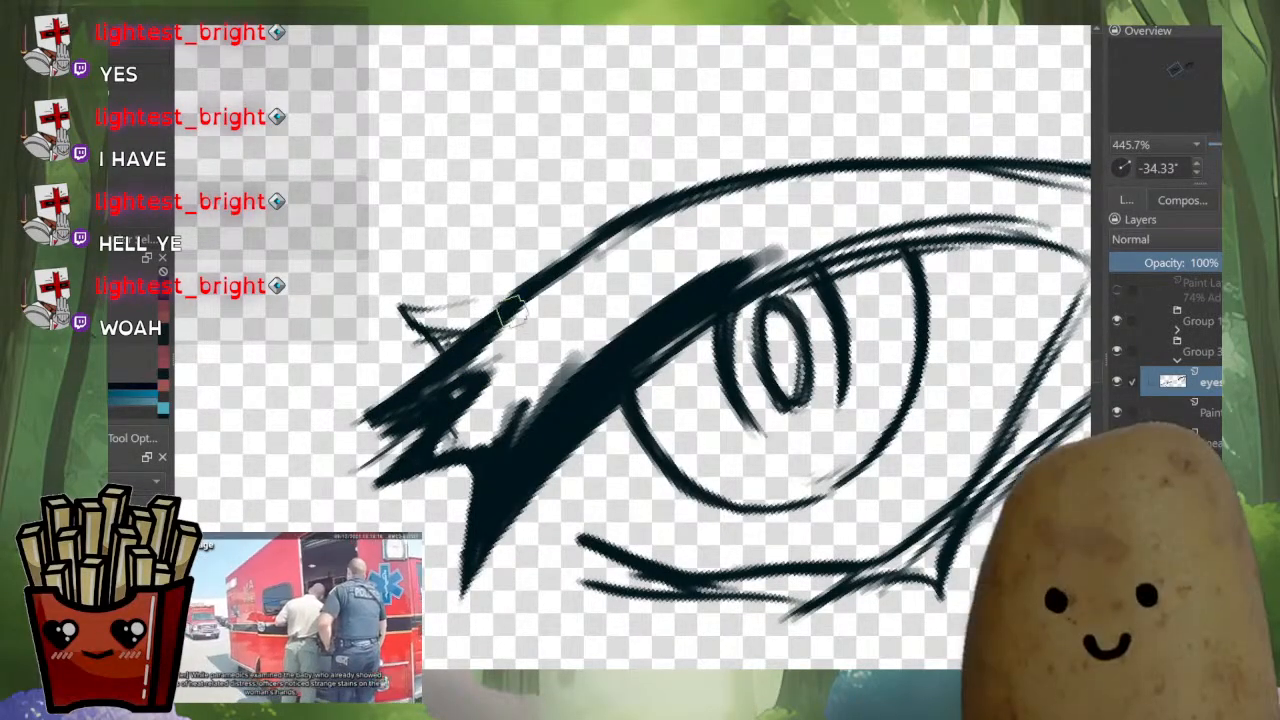
left_click_drag(512, 310, 412, 362)
mouse_move(640, 210)
left_mouse_down()
mouse_move(469, 331)
mouse_move(613, 205)
mouse_move(448, 315)
mouse_move(460, 295)
mouse_move(396, 308)
left_mouse_up()
key("e")
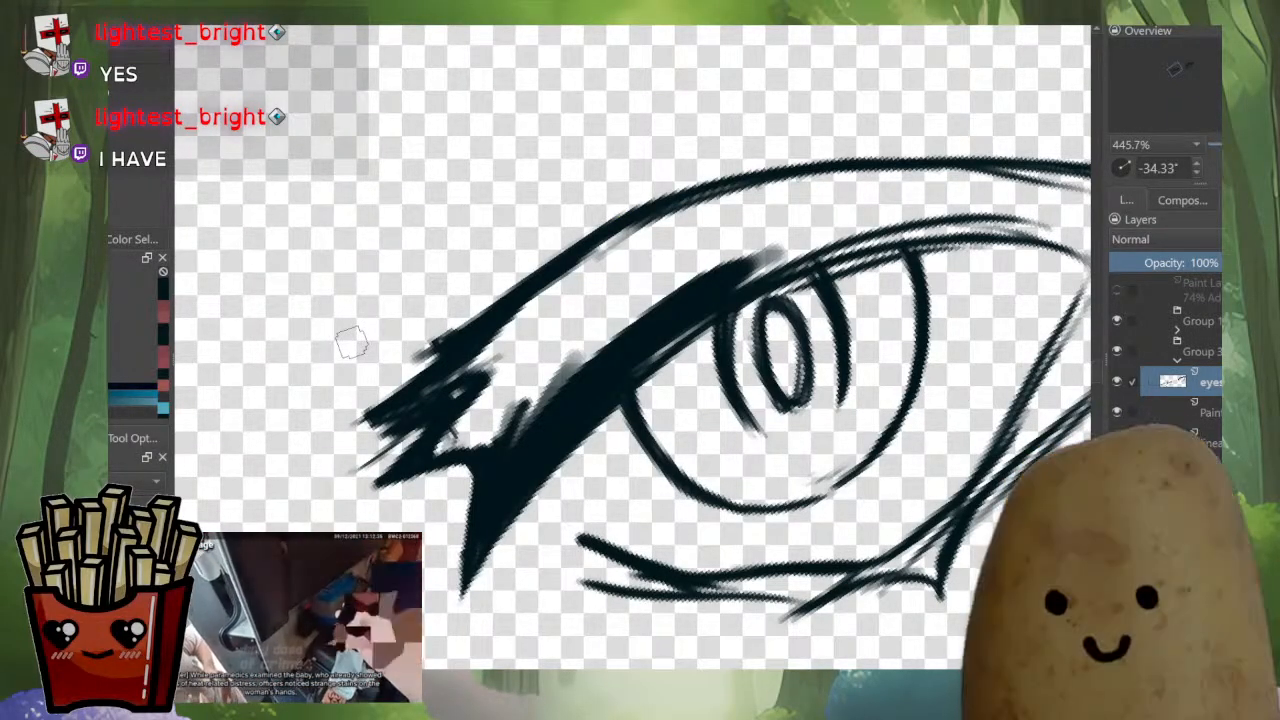
Fill the near eye's upper lid band solid dark from the inner lashes to above the iris.
mouse_move(500, 372)
left_mouse_down()
mouse_move(424, 408)
mouse_move(454, 366)
mouse_move(485, 360)
mouse_move(500, 375)
mouse_move(450, 377)
mouse_move(500, 345)
left_mouse_up()
mouse_move(550, 310)
left_mouse_down()
mouse_move(414, 449)
mouse_move(512, 428)
mouse_move(577, 369)
mouse_move(528, 405)
left_mouse_up()
mouse_move(615, 358)
left_mouse_down()
mouse_move(446, 438)
mouse_move(490, 402)
mouse_move(536, 320)
mouse_move(600, 268)
mouse_move(756, 212)
mouse_move(563, 291)
mouse_move(635, 298)
mouse_move(786, 240)
left_mouse_up()
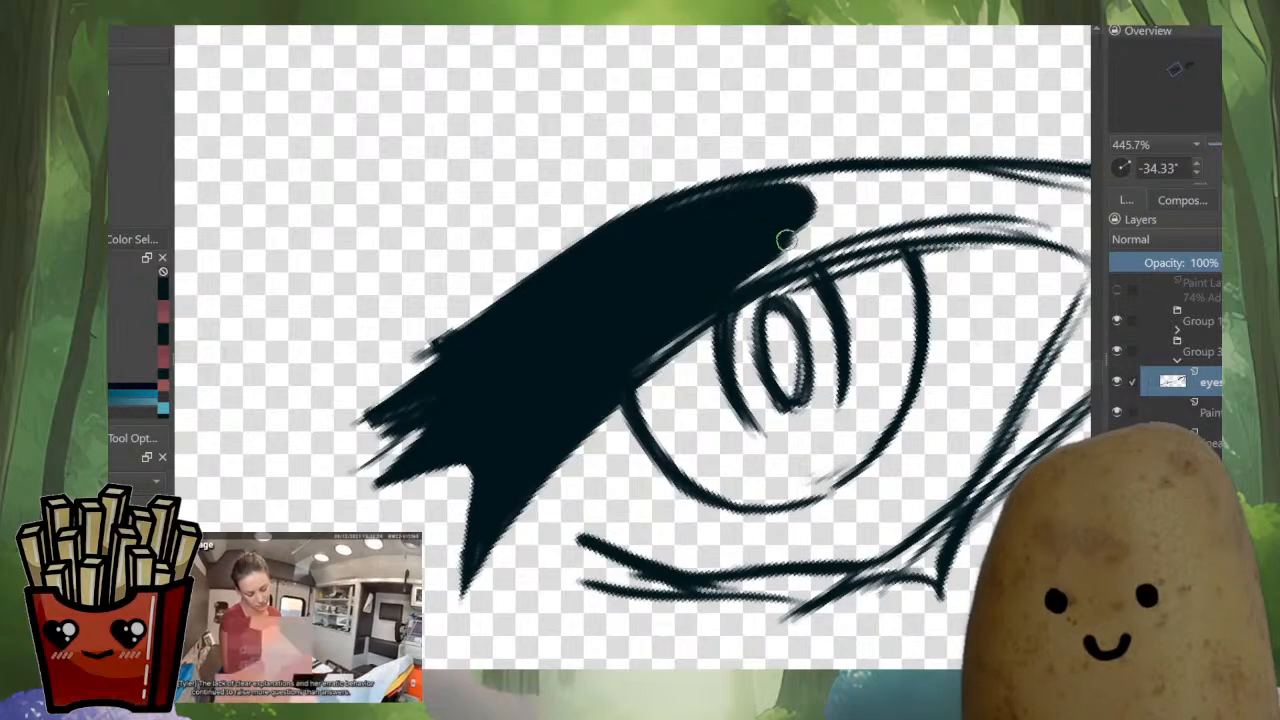
mouse_move(549, 435)
left_mouse_down()
mouse_move(849, 229)
mouse_move(885, 226)
left_mouse_up()
mouse_move(590, 406)
left_mouse_down()
mouse_move(905, 213)
mouse_move(945, 209)
left_mouse_up()
left_click_drag(945, 215, 659, 315)
Thicken the lid's upper outline and extend the solid dark fill up to the base of the outer wing.
left_click_drag(800, 300, 744, 222)
left_click_drag(744, 222, 800, 240)
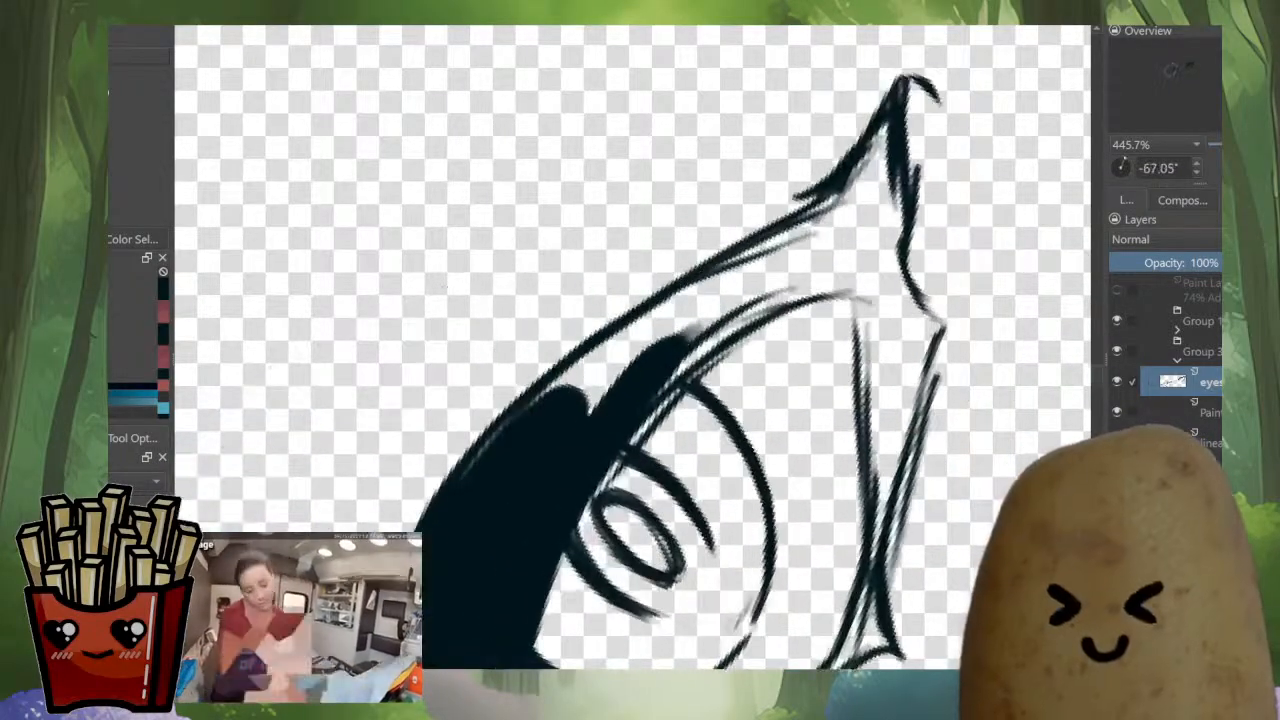
mouse_move(564, 382)
left_mouse_down()
mouse_move(506, 437)
mouse_move(578, 373)
mouse_move(497, 480)
mouse_move(563, 378)
mouse_move(704, 286)
left_mouse_up()
key("ctrl+z")
left_click_drag(531, 403, 770, 242)
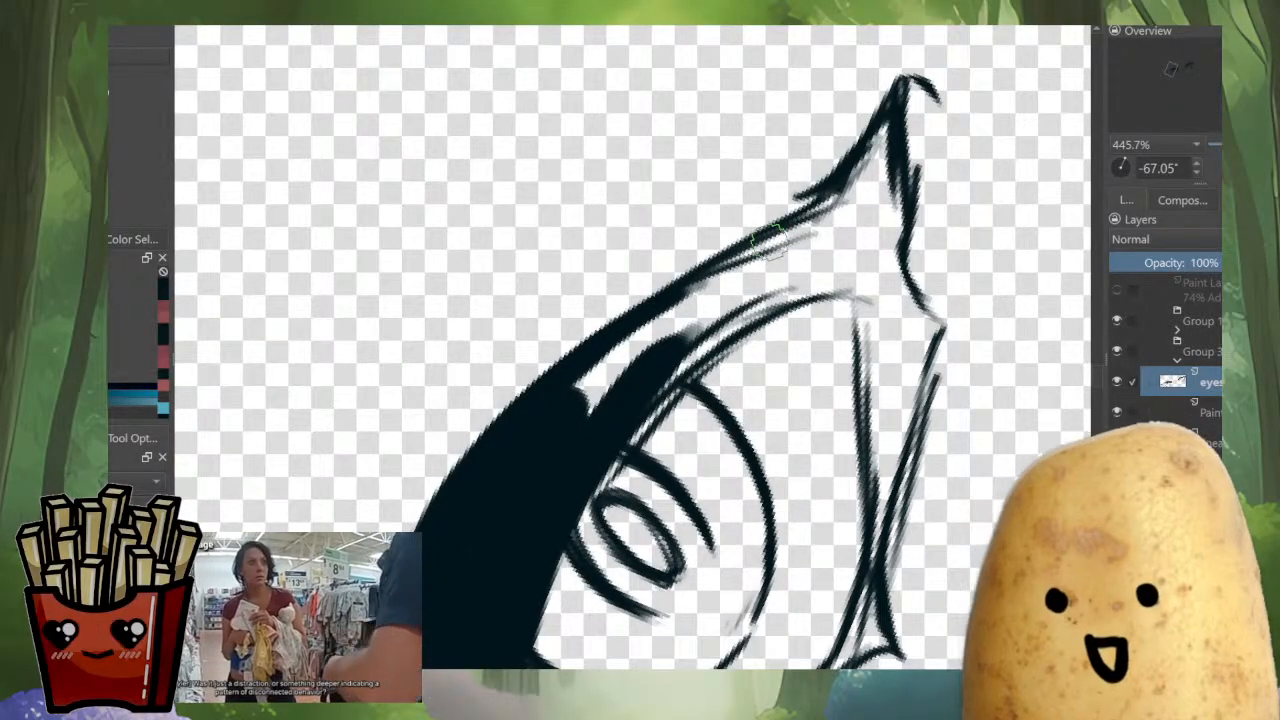
mouse_move(885, 118)
left_mouse_down()
mouse_move(841, 208)
mouse_move(758, 276)
left_mouse_up()
mouse_move(848, 172)
left_mouse_down()
mouse_move(772, 284)
mouse_move(492, 477)
mouse_move(631, 386)
mouse_move(457, 597)
mouse_move(580, 471)
mouse_move(760, 337)
mouse_move(768, 256)
mouse_move(738, 298)
mouse_move(590, 371)
mouse_move(450, 466)
left_mouse_up()
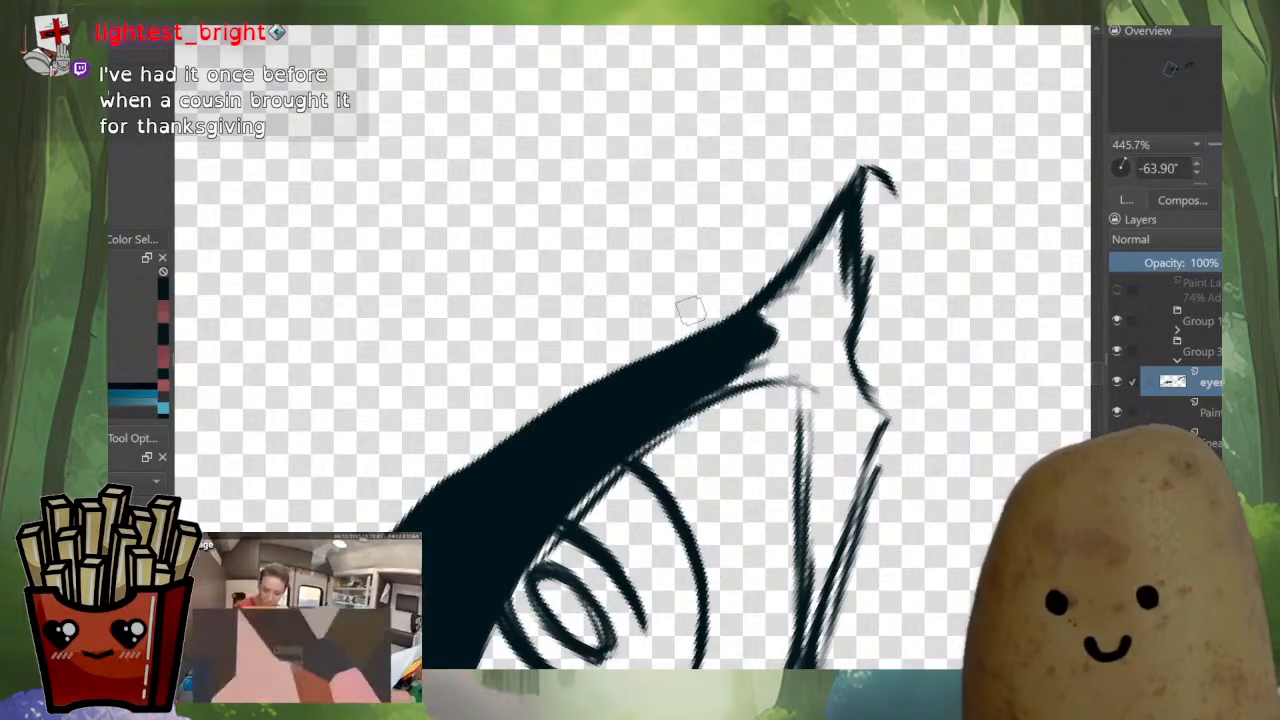
Smooth the bumpy upper edge of the near eye's filled lid band toward the inner lashes.
left_click_drag(660, 337, 428, 482)
left_click_drag(624, 358, 431, 498)
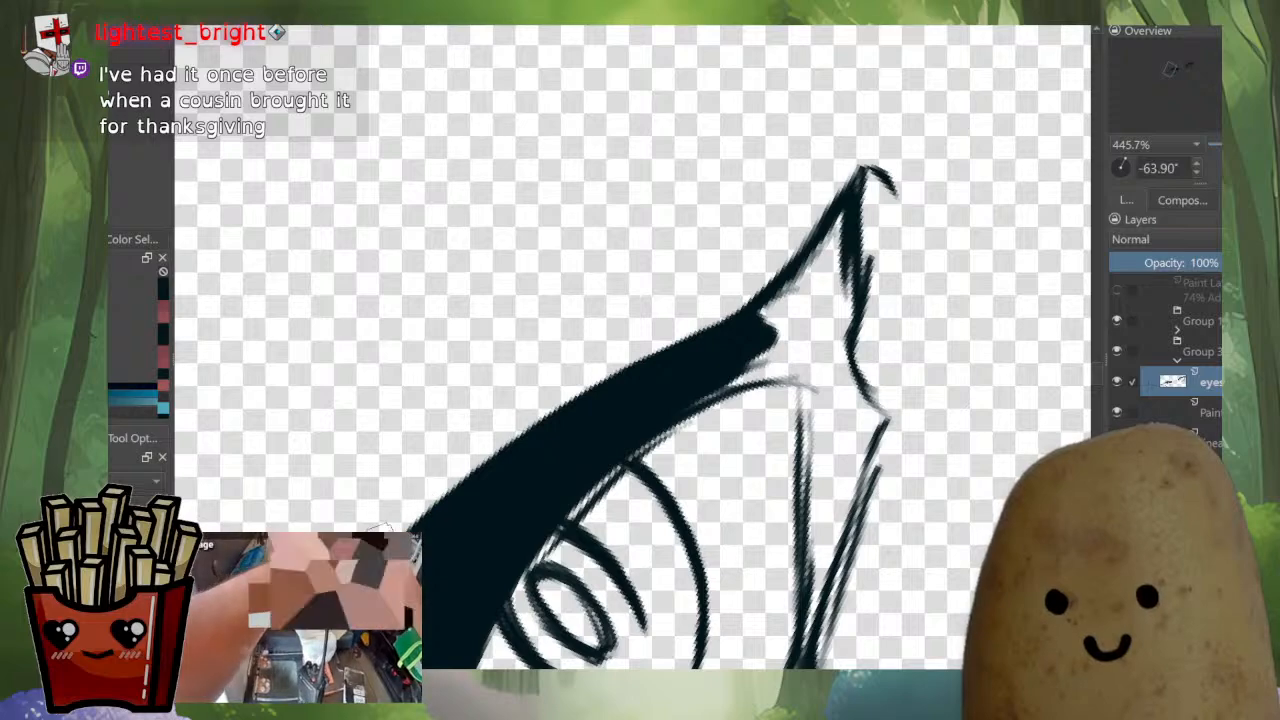
left_click_drag(545, 383, 482, 522)
left_click_drag(508, 389, 508, 205)
left_click_drag(421, 312, 362, 392)
left_click_drag(500, 238, 348, 418)
left_click_drag(513, 261, 513, 455)
left_click_drag(569, 256, 569, 116)
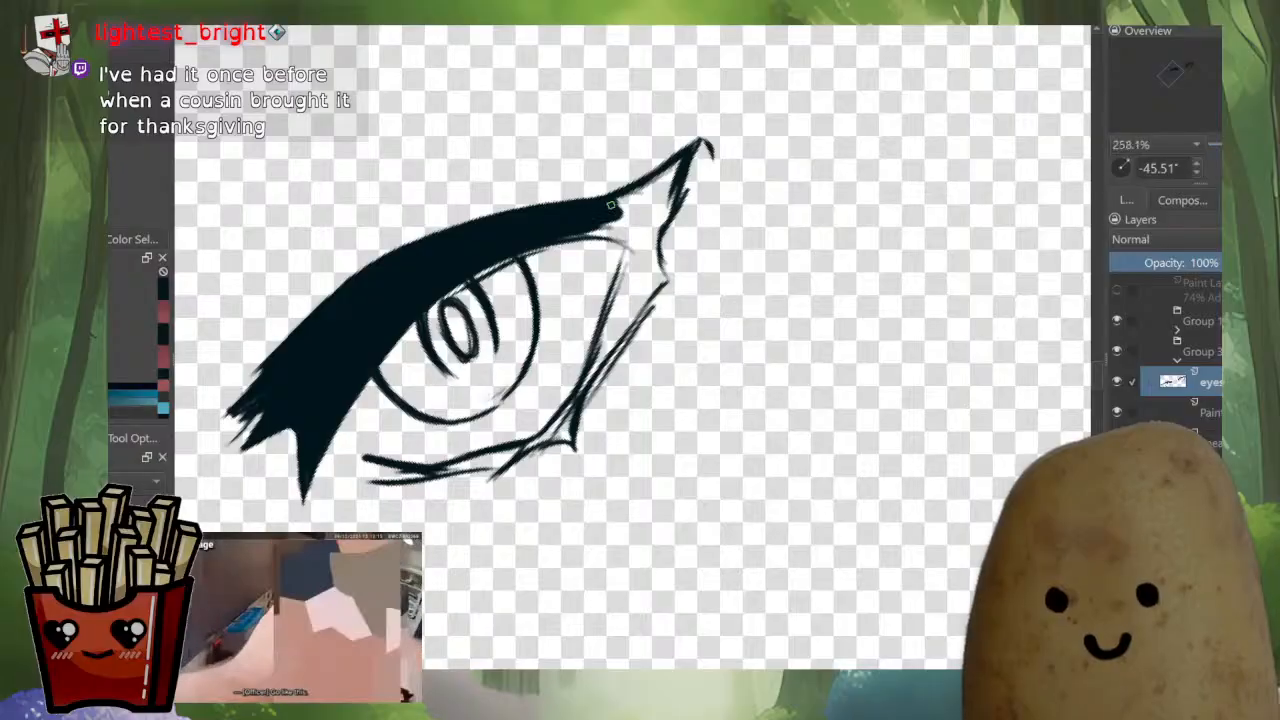
Fill the pointed wing at the near eye's outer corner solid dark, joining it to the lid band.
left_click_drag(611, 205, 661, 170)
left_click_drag(658, 168, 658, 125)
mouse_move(655, 140)
left_mouse_down()
mouse_move(740, 254)
mouse_move(689, 278)
mouse_move(765, 212)
mouse_move(728, 300)
mouse_move(670, 335)
mouse_move(770, 208)
left_mouse_up()
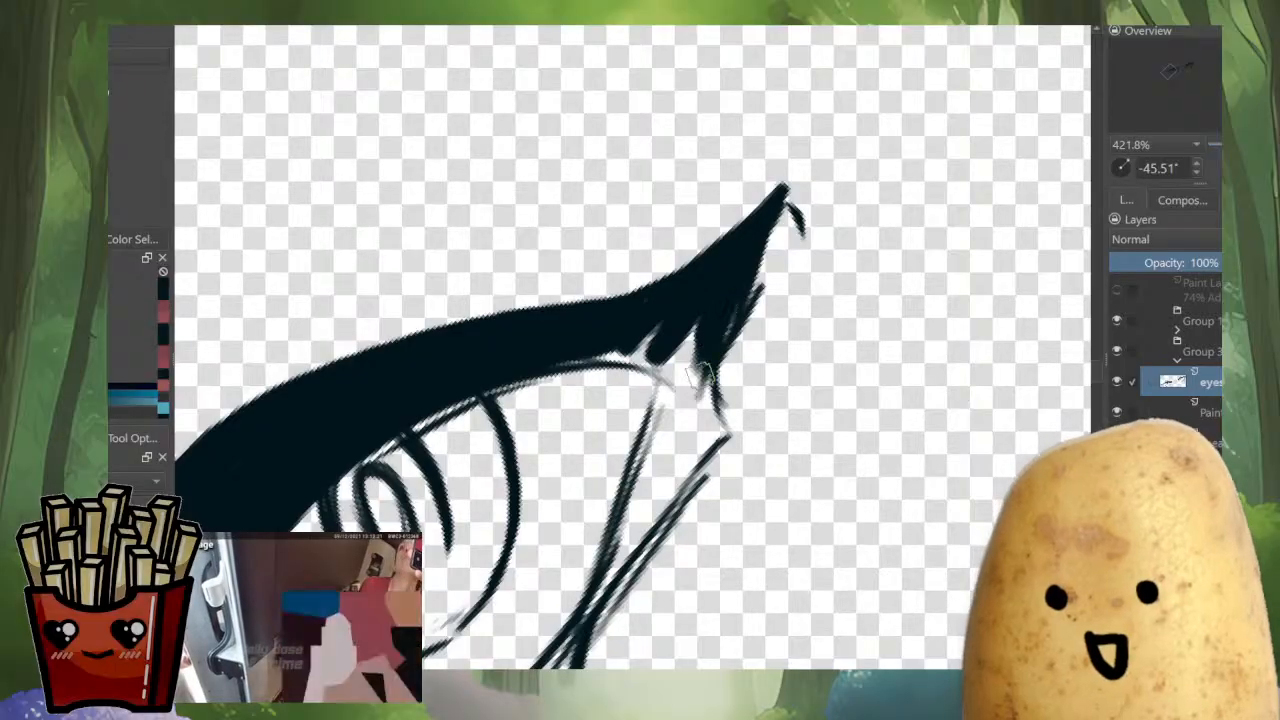
Erase the stray hook at the wing's tip and clean the wing's outer edge down to the small corner spike.
key("ctrl+z")
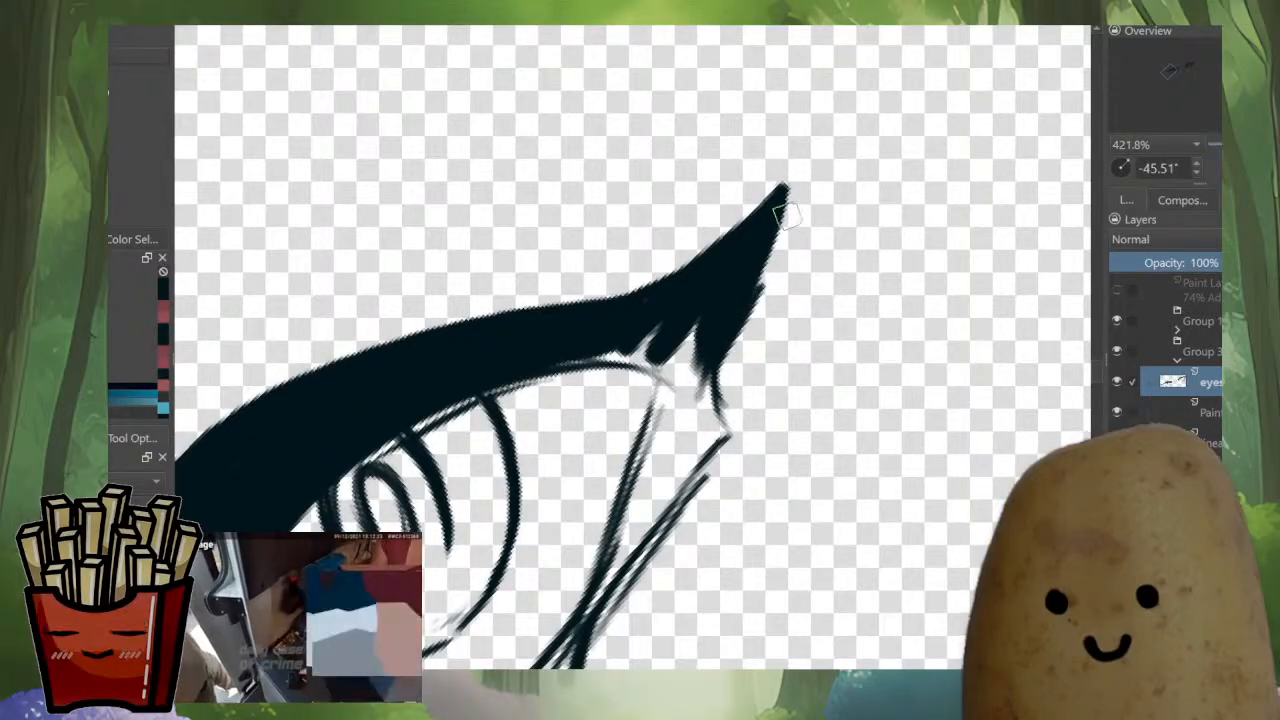
mouse_move(780, 250)
left_mouse_down()
mouse_move(803, 186)
mouse_move(750, 312)
mouse_move(740, 300)
mouse_move(735, 340)
left_mouse_up()
left_click_drag(783, 224, 739, 367)
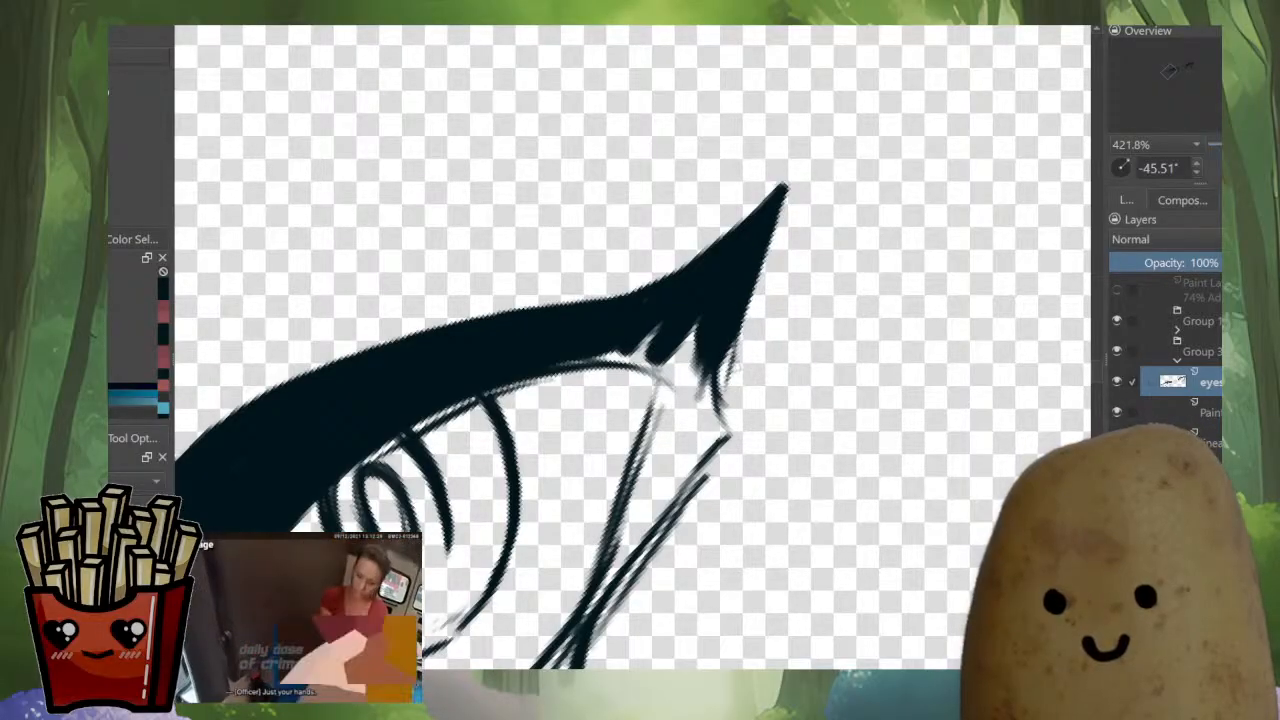
left_click_drag(740, 299, 720, 420)
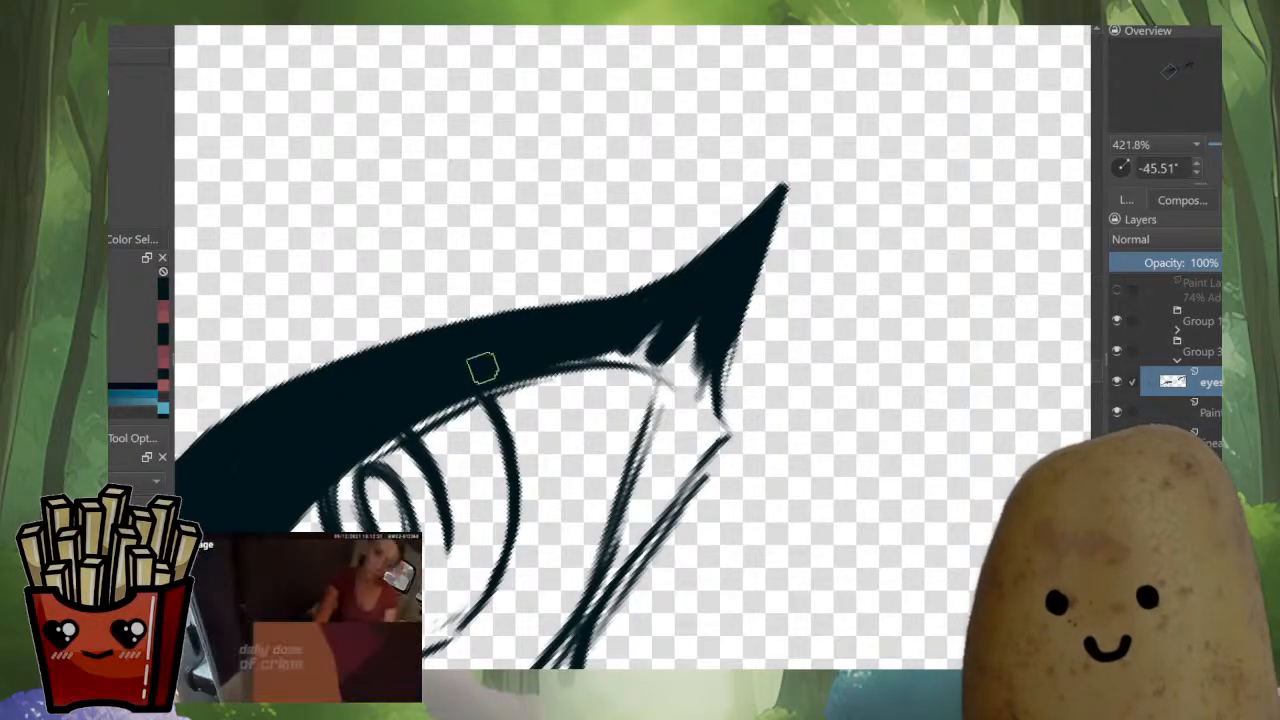
Fill the remaining gaps below the wing at the near eye's outer corner and check the shape in mirrored view.
mouse_move(482, 368)
left_mouse_down()
mouse_move(664, 350)
mouse_move(625, 343)
mouse_move(704, 352)
mouse_move(655, 322)
mouse_move(700, 342)
mouse_move(607, 356)
mouse_move(682, 393)
mouse_move(674, 363)
mouse_move(657, 435)
mouse_move(695, 343)
mouse_move(670, 442)
mouse_move(700, 338)
mouse_move(680, 390)
mouse_move(718, 321)
mouse_move(695, 438)
mouse_move(712, 359)
mouse_move(713, 428)
mouse_move(622, 562)
left_mouse_up()
scroll(775, 423, "down", 3)
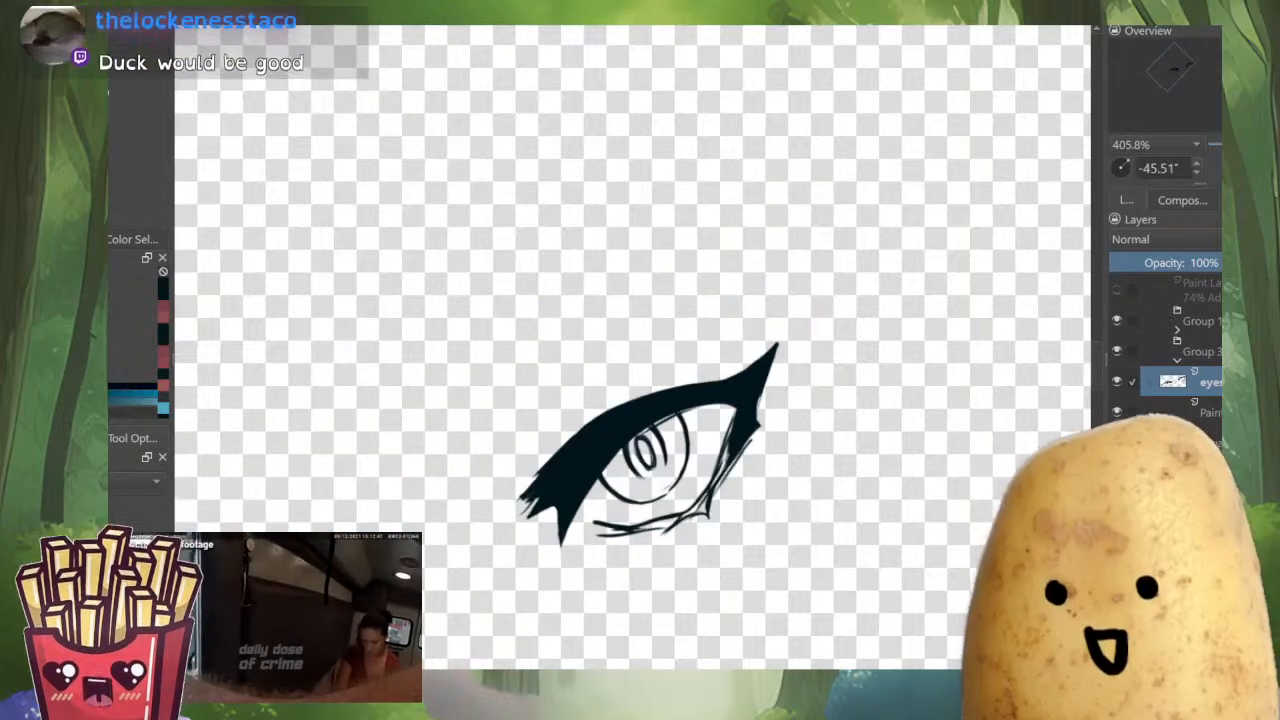
key("m")
key("m")
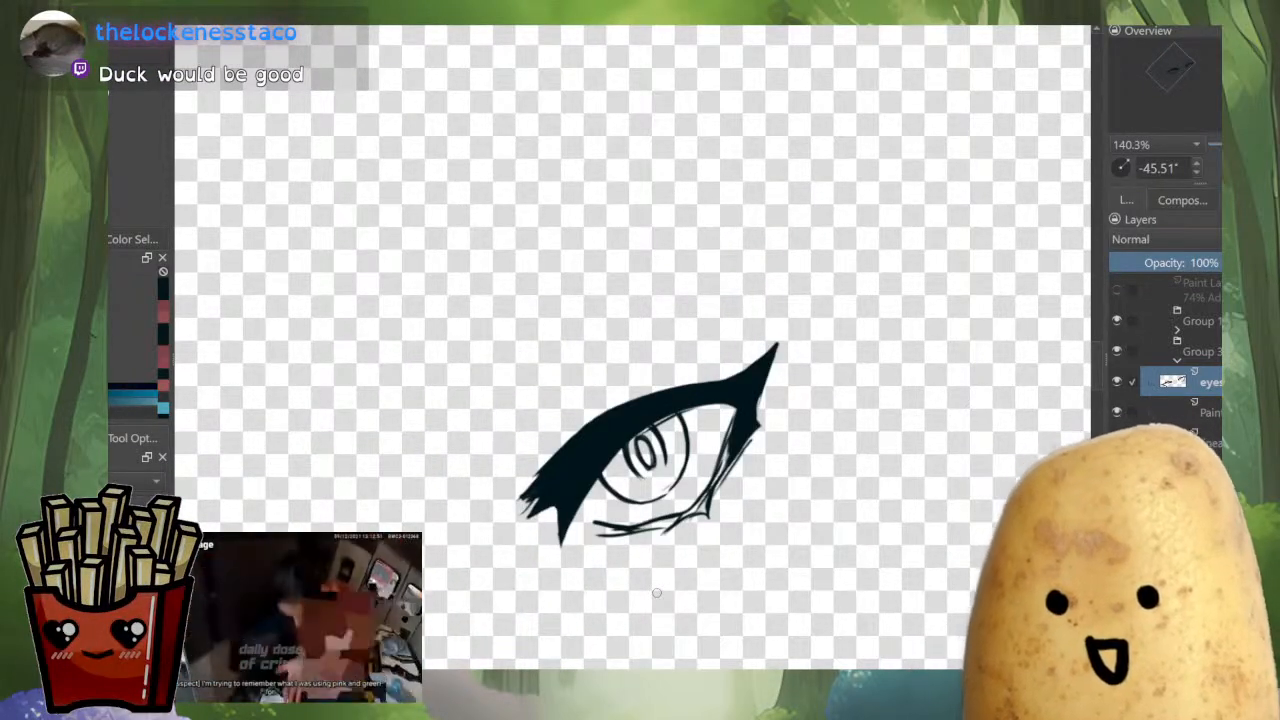
scroll(657, 593, "up", 1)
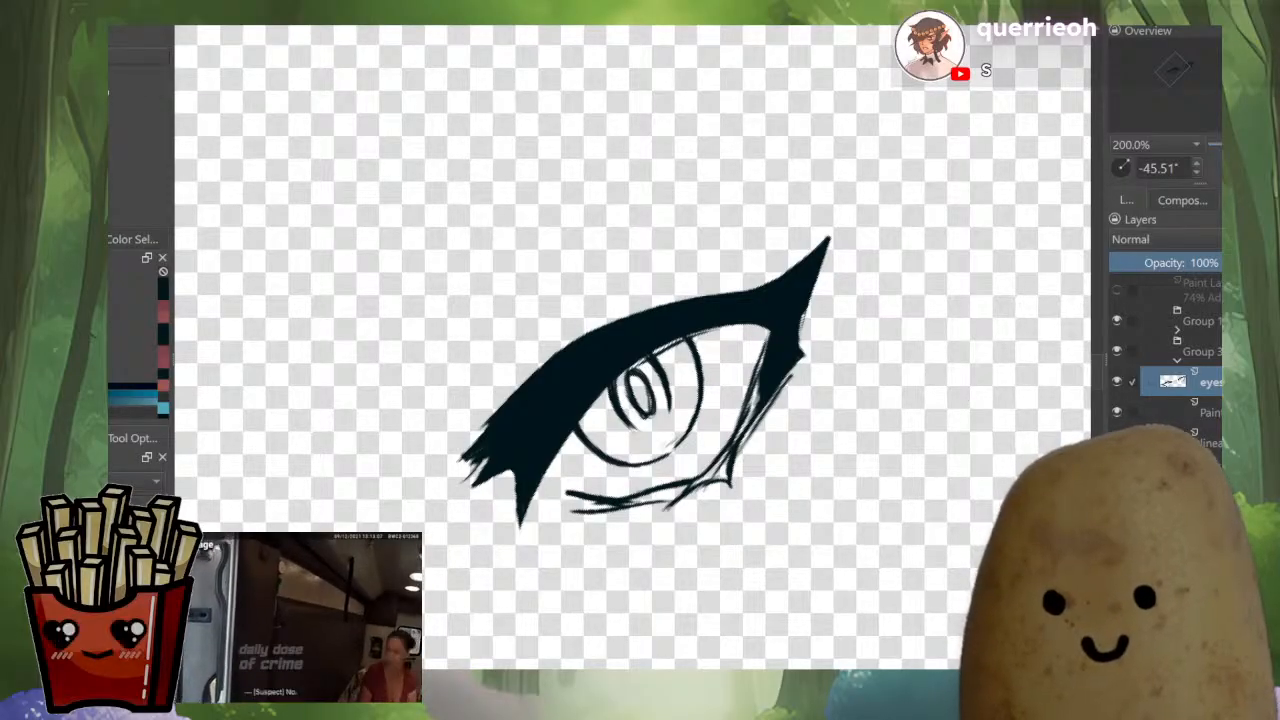
left_click_drag(810, 312, 806, 191)
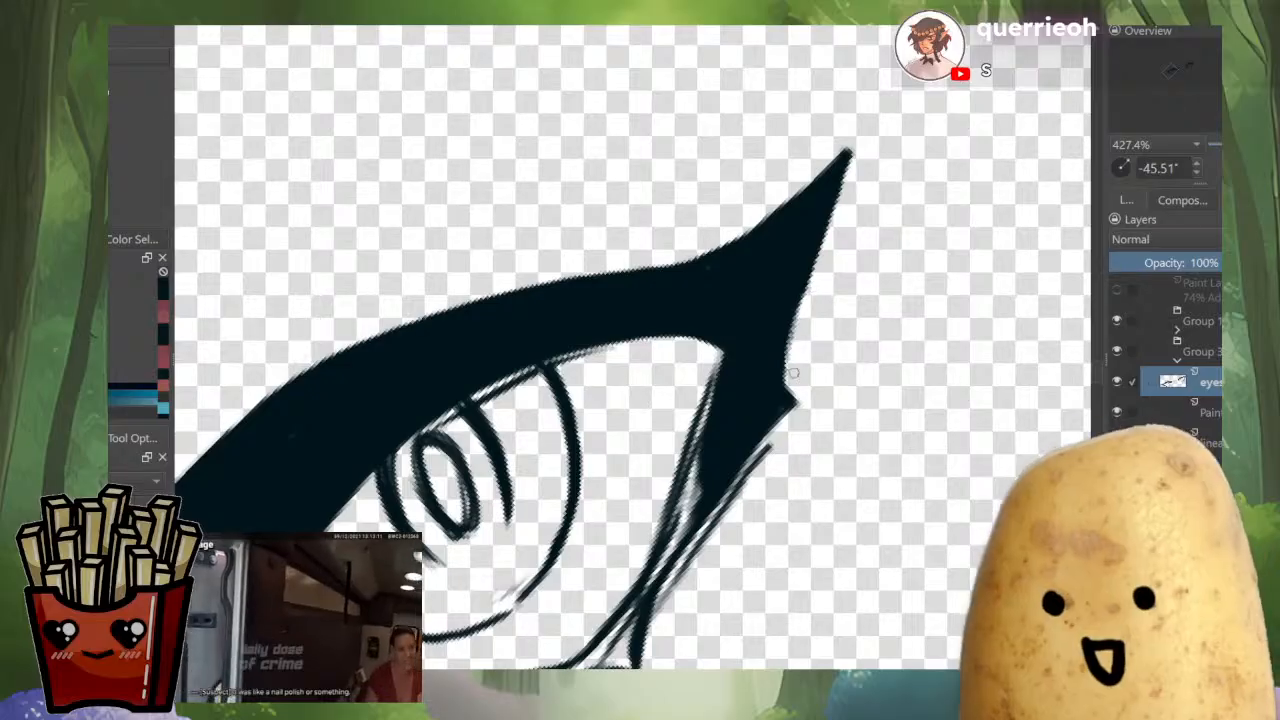
left_click_drag(670, 324, 700, 274)
mouse_move(772, 258)
left_mouse_down()
mouse_move(704, 216)
mouse_move(682, 328)
left_mouse_up()
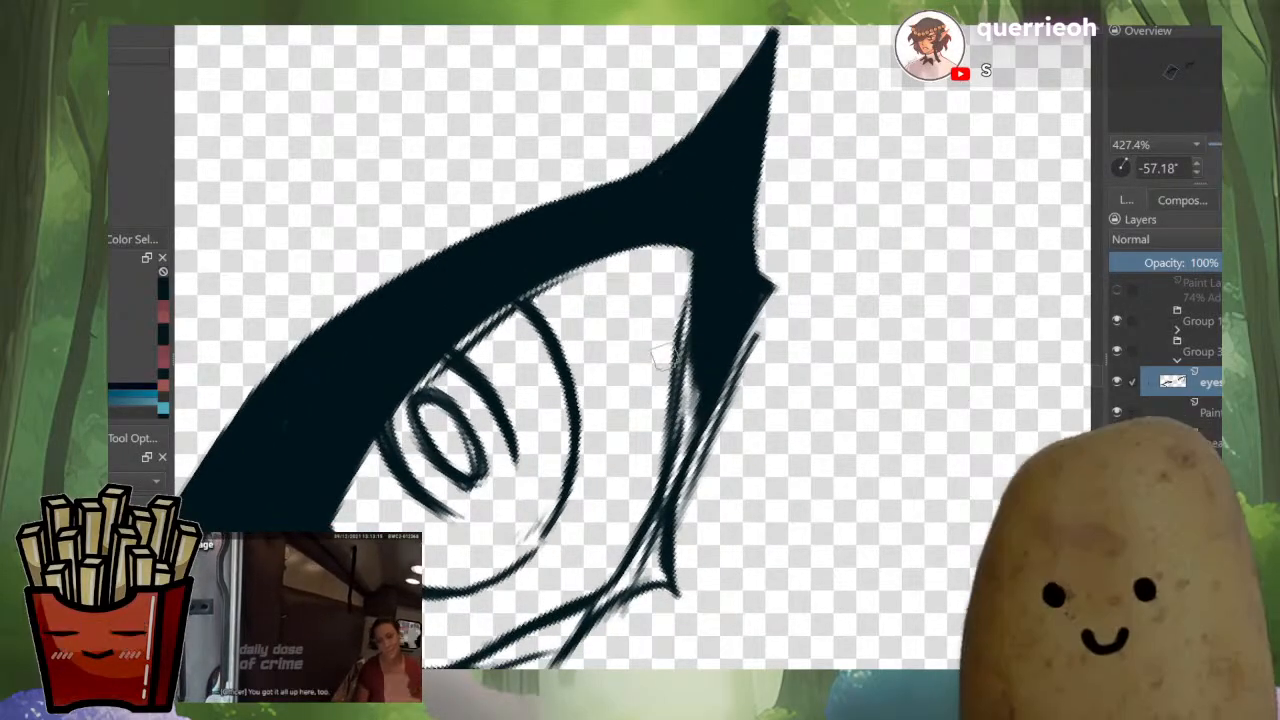
Fill the outer corner's downward taper dark and clean its inner edge along the white of the near eye.
left_click_drag(684, 258, 673, 446)
key("e")
left_click_drag(700, 263, 669, 472)
left_click_drag(693, 370, 685, 458)
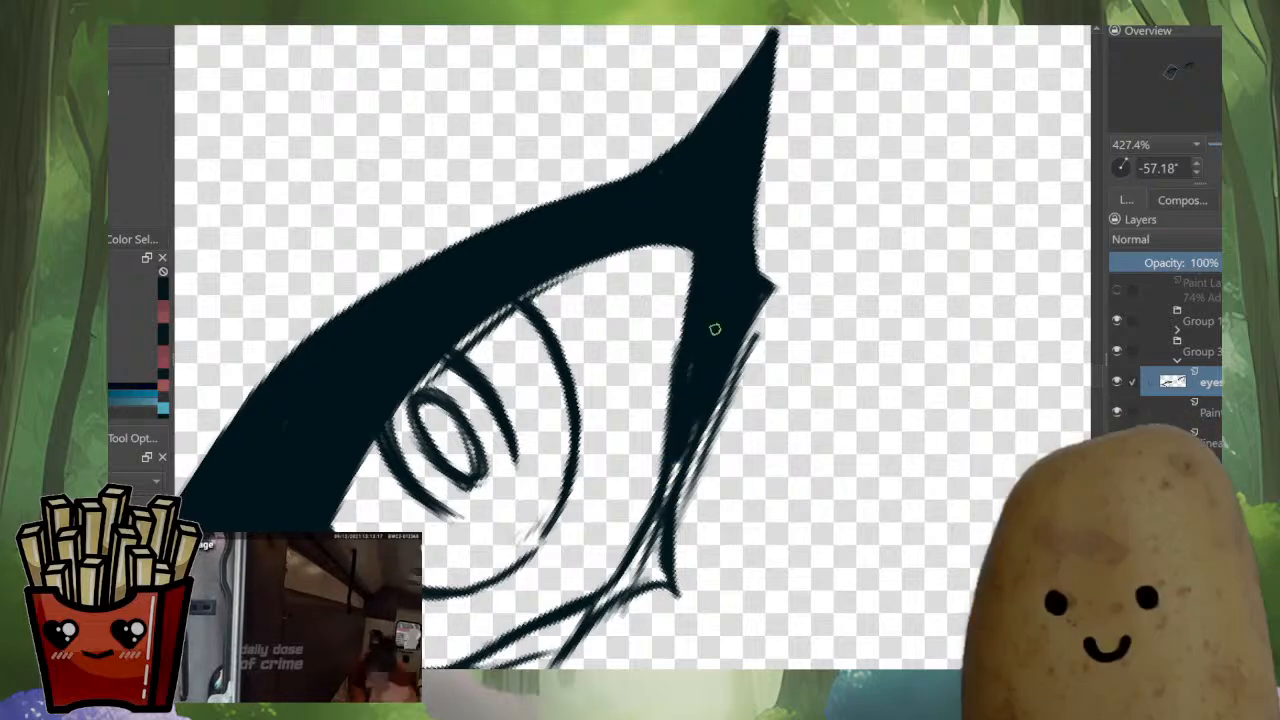
left_click_drag(714, 329, 682, 478)
left_click_drag(692, 261, 674, 382)
left_click_drag(683, 316, 656, 450)
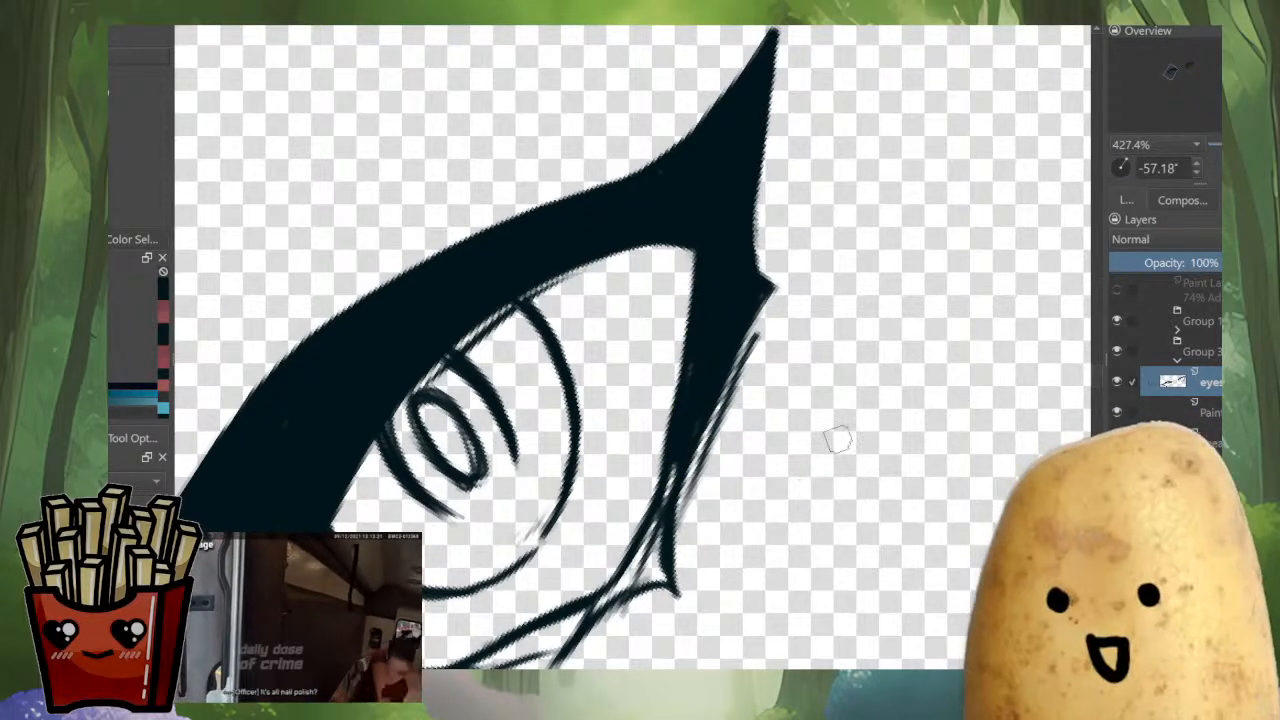
Erase the sketchy lines outside the near eye's lower outer edge and fill the lower spike solid dark.
left_click_drag(838, 439, 980, 336)
left_click_drag(980, 336, 944, 501)
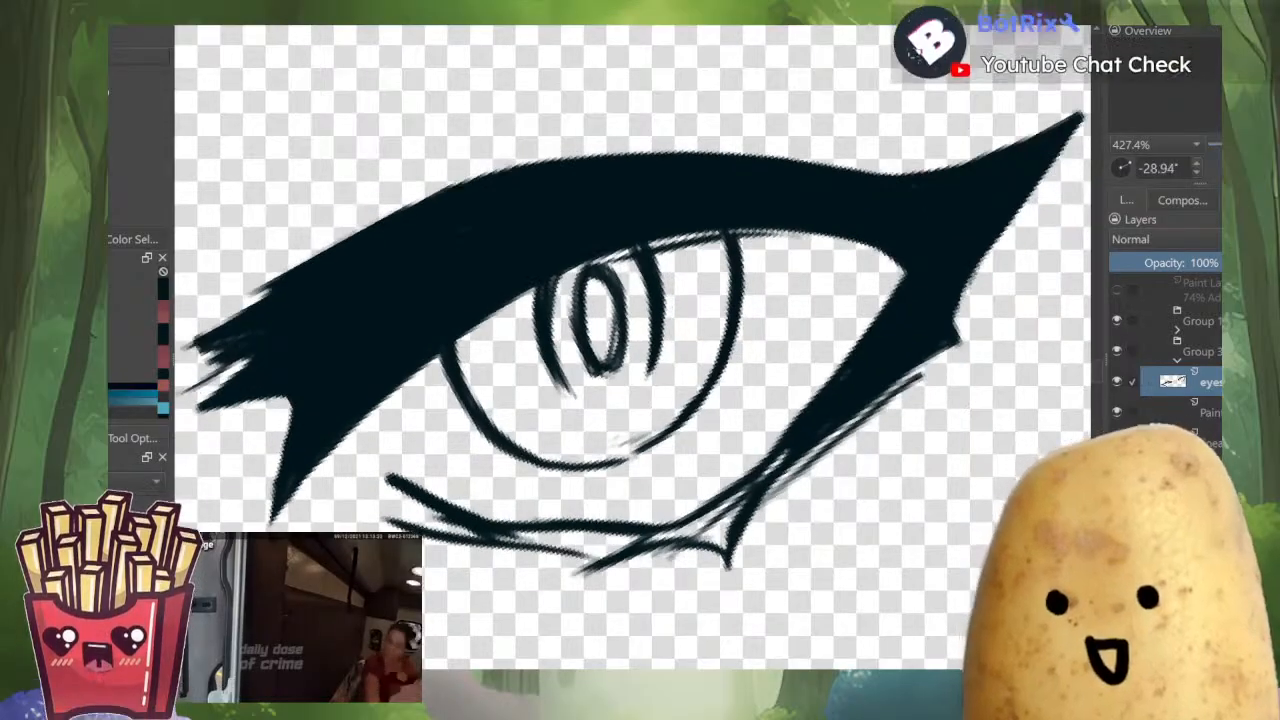
left_click_drag(820, 440, 764, 451)
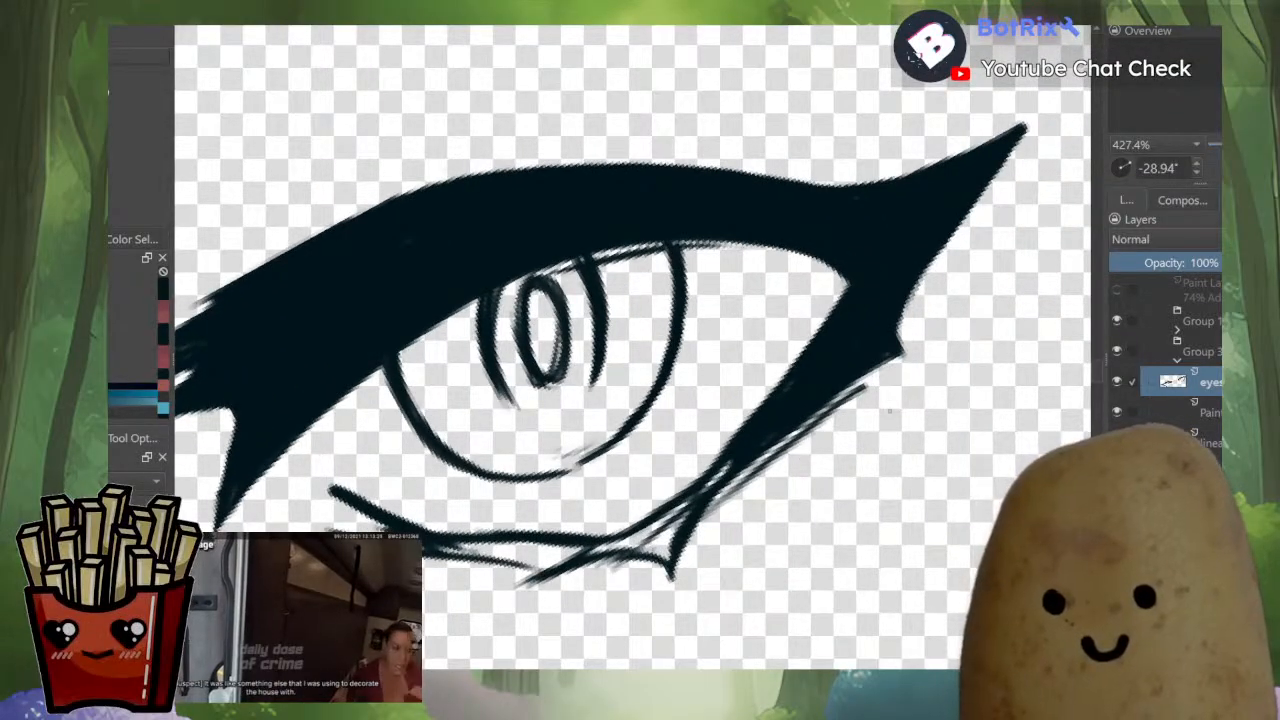
mouse_move(893, 374)
left_mouse_down()
mouse_move(729, 506)
mouse_move(745, 510)
left_mouse_up()
key("e")
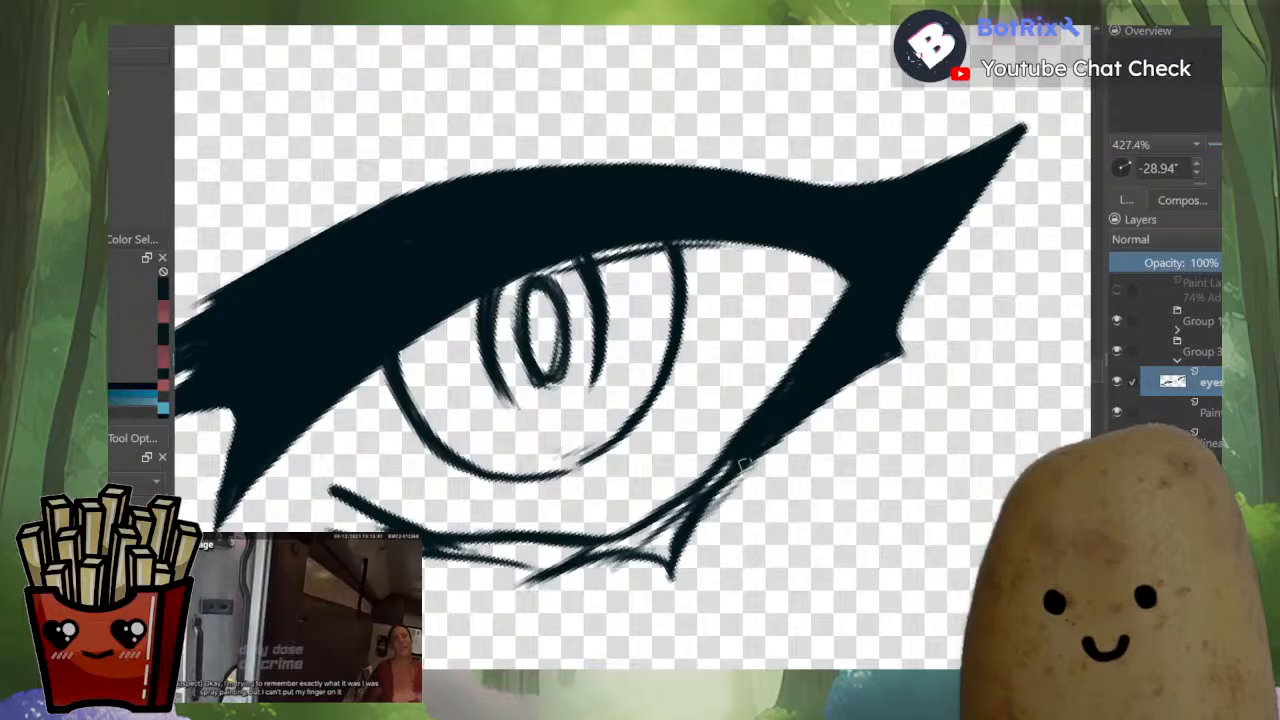
left_click_drag(682, 522, 726, 464)
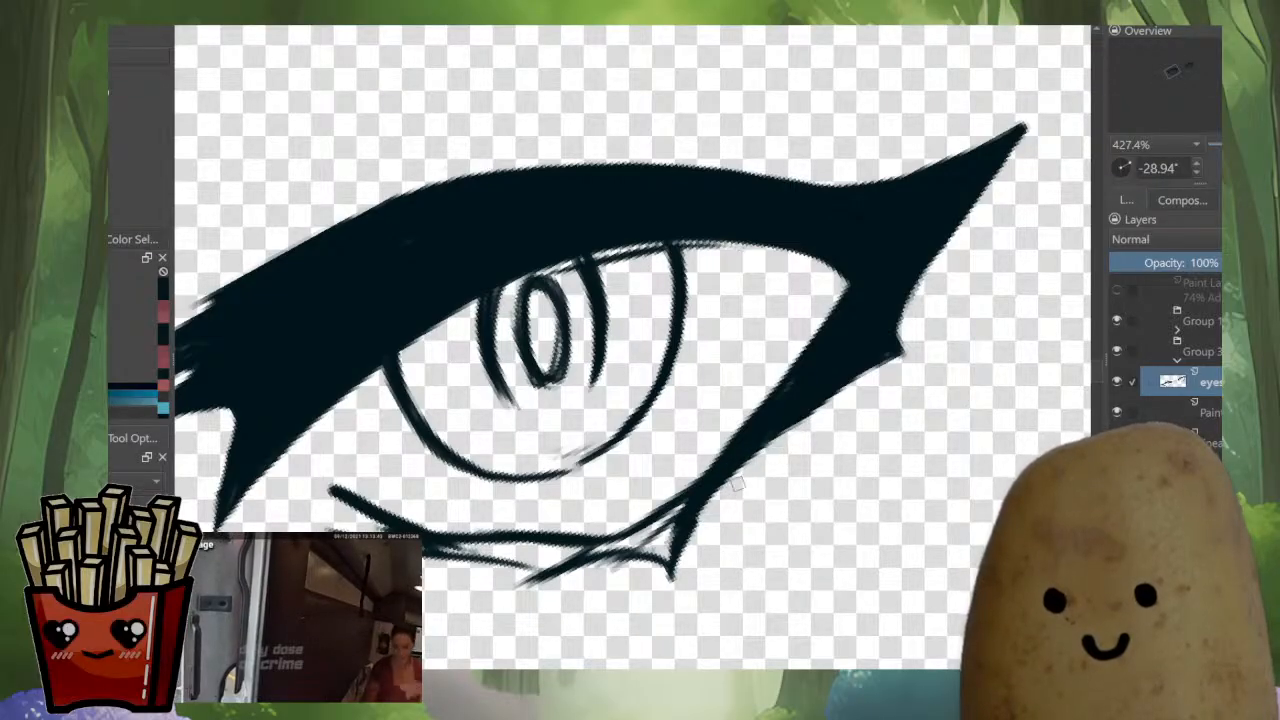
mouse_move(697, 530)
left_mouse_down()
mouse_move(654, 523)
mouse_move(629, 537)
mouse_move(666, 534)
mouse_move(607, 578)
mouse_move(730, 530)
left_mouse_up()
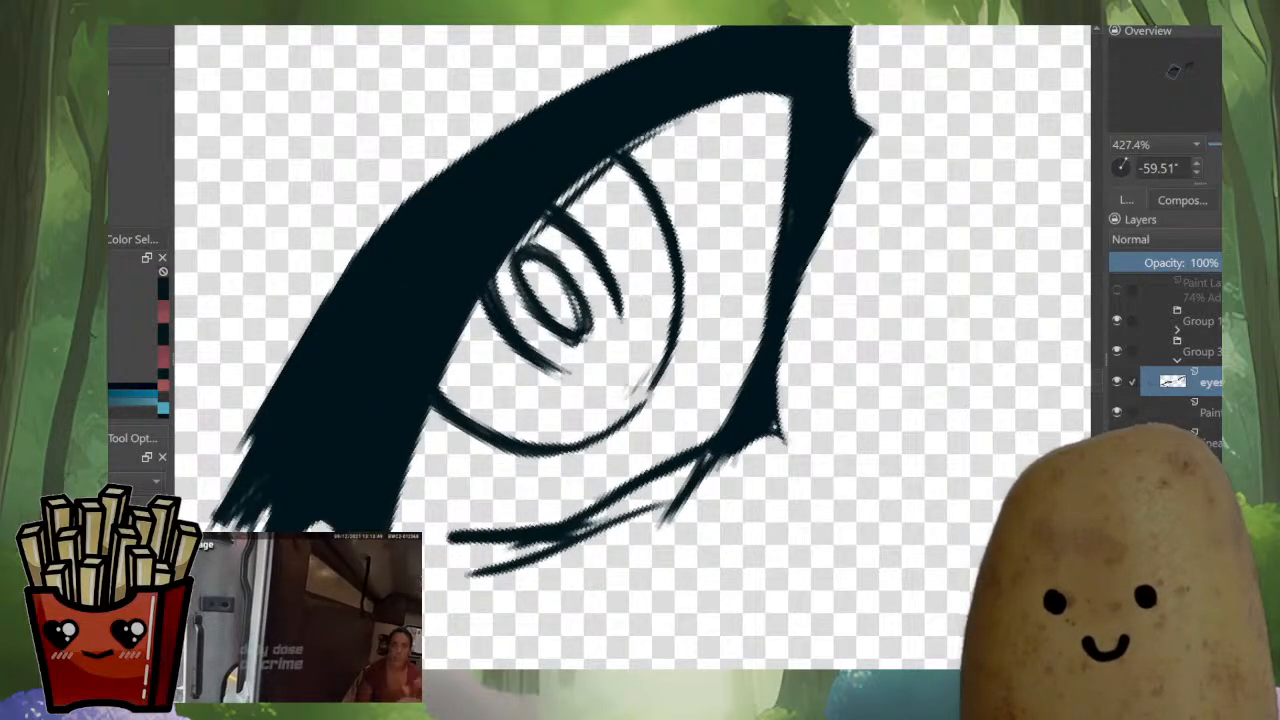
Show the full drawing again and examine both inked eyes against the whole face in normal and mirrored views.
left_click_drag(870, 270, 870, 560)
key("i")
left_click_drag(800, 260, 753, 318)
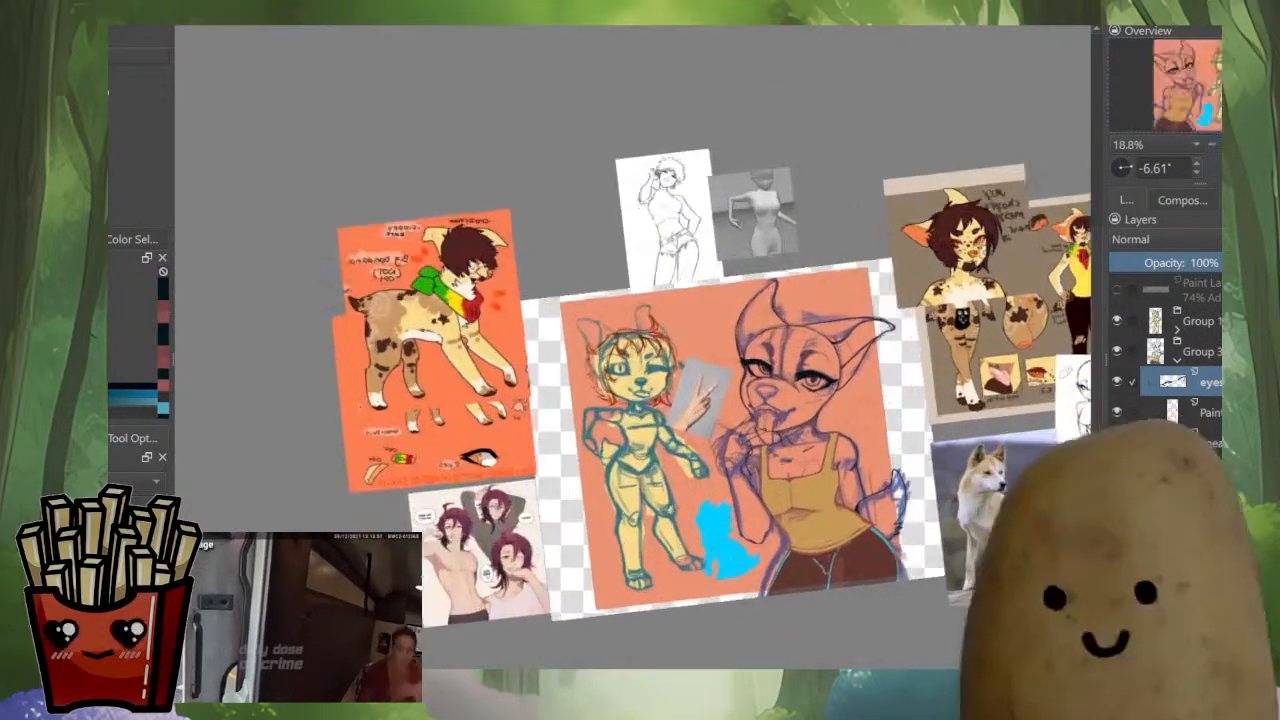
mouse_move(800, 396)
left_mouse_down()
mouse_move(800, 316)
mouse_move(785, 387)
mouse_move(800, 375)
left_mouse_up()
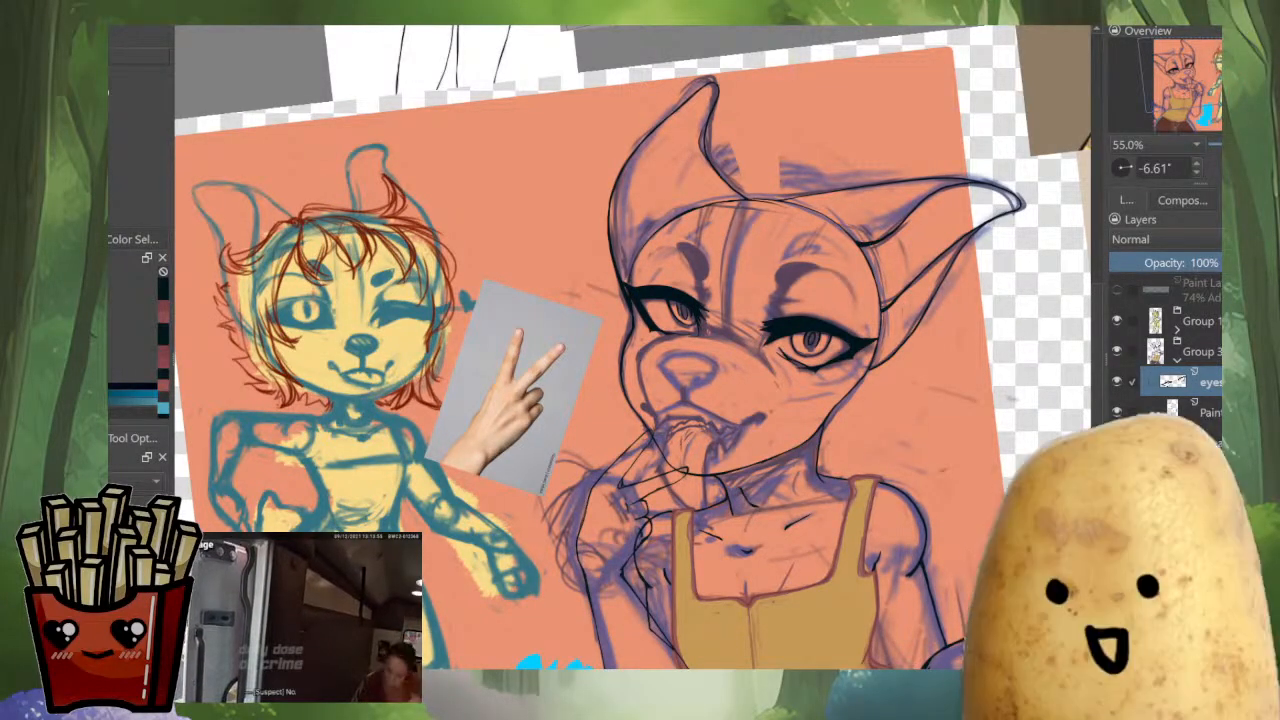
left_click_drag(800, 300, 729, 407)
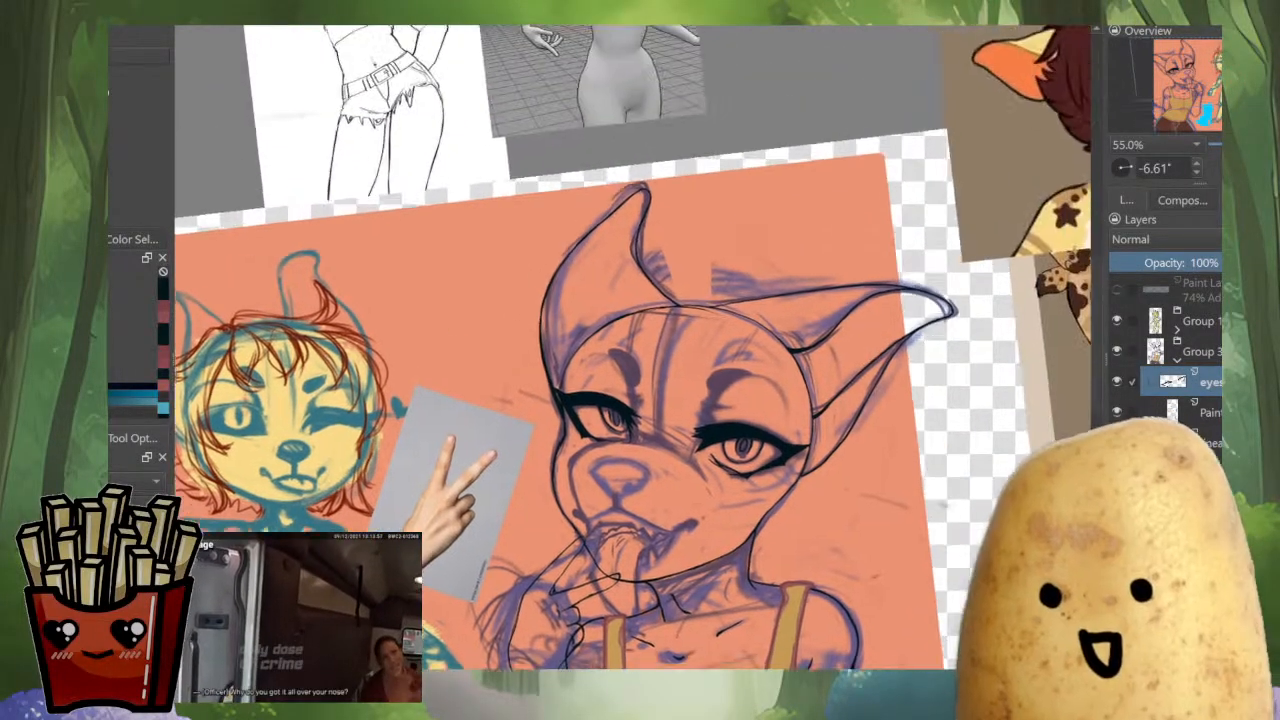
left_click_drag(862, 140, 862, 220)
left_click_drag(803, 280, 803, 252)
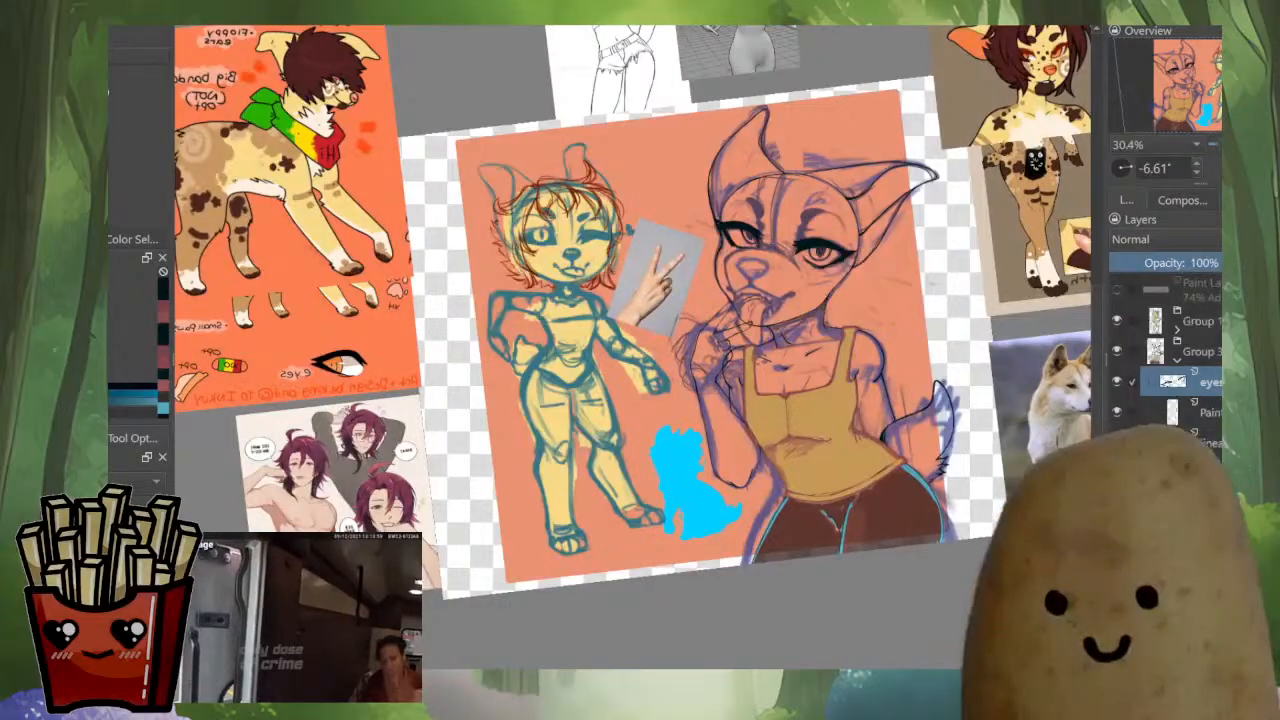
left_click_drag(700, 300, 682, 370)
key("m")
left_click_drag(600, 350, 852, 370)
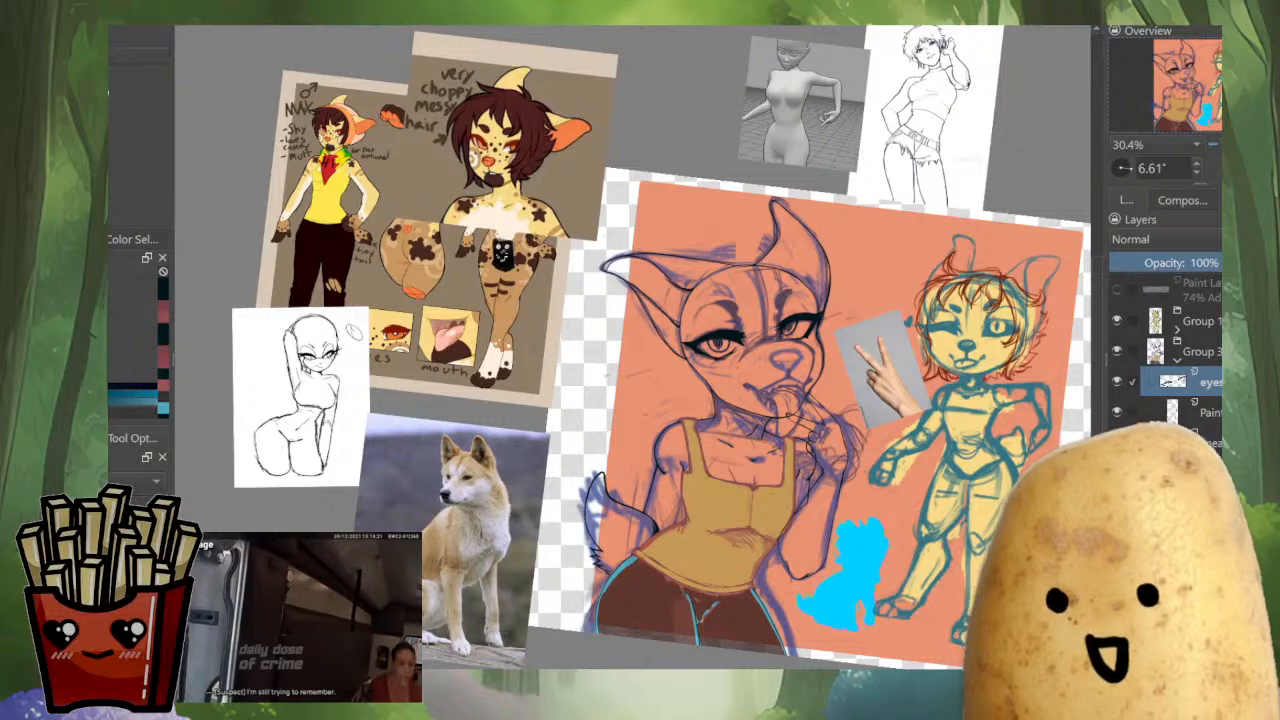
scroll(785, 342, "up", 5)
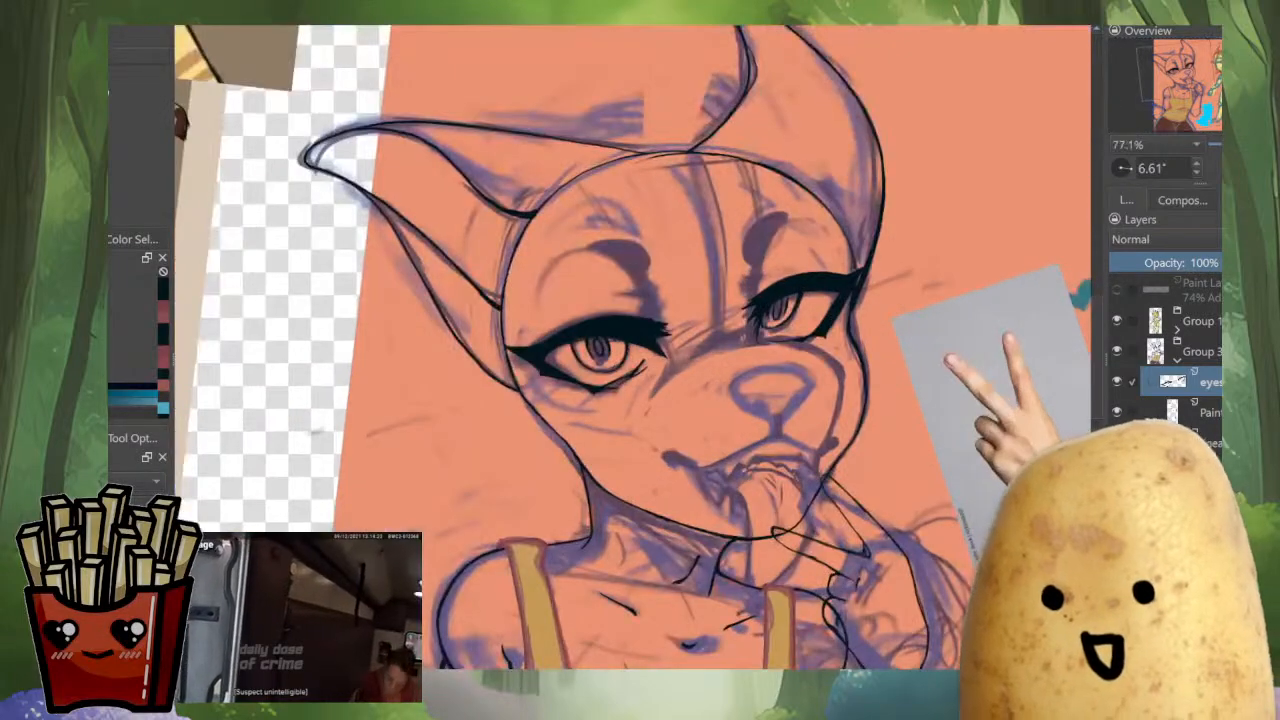
Refine the near eye's pupil by erasing its top beneath the upper lid and cleaning the outline of the inner oval.
scroll(795, 295, "up", 3)
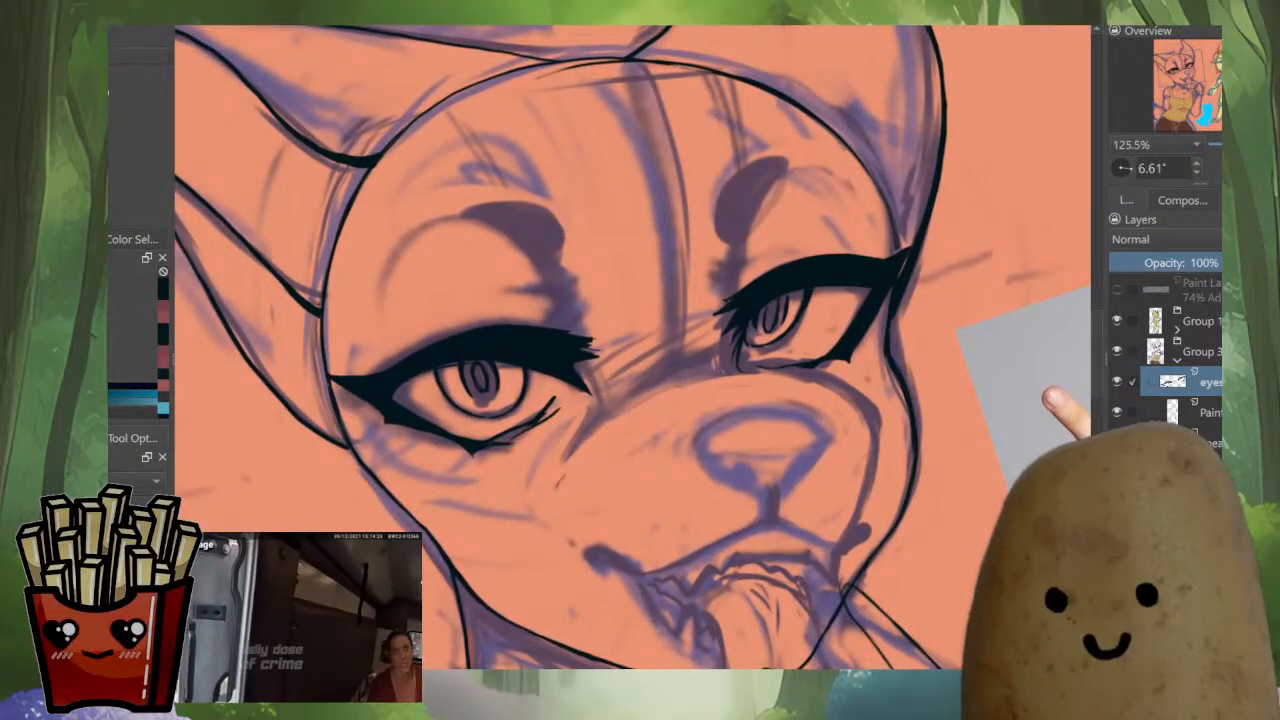
scroll(410, 365, "up", 4)
left_click_drag(508, 306, 506, 355)
key("e")
left_click_drag(512, 308, 528, 374)
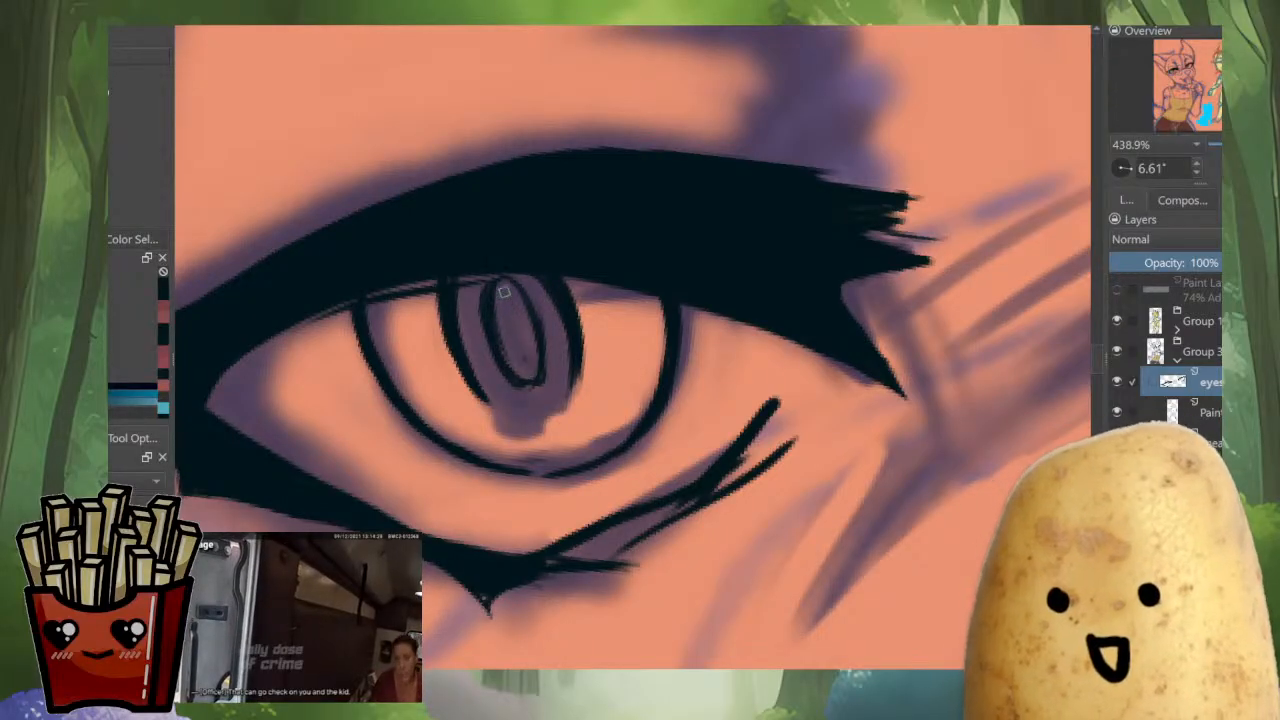
mouse_move(506, 290)
left_mouse_down()
mouse_move(504, 279)
mouse_move(522, 390)
mouse_move(483, 311)
left_mouse_up()
left_click_drag(499, 368, 537, 322)
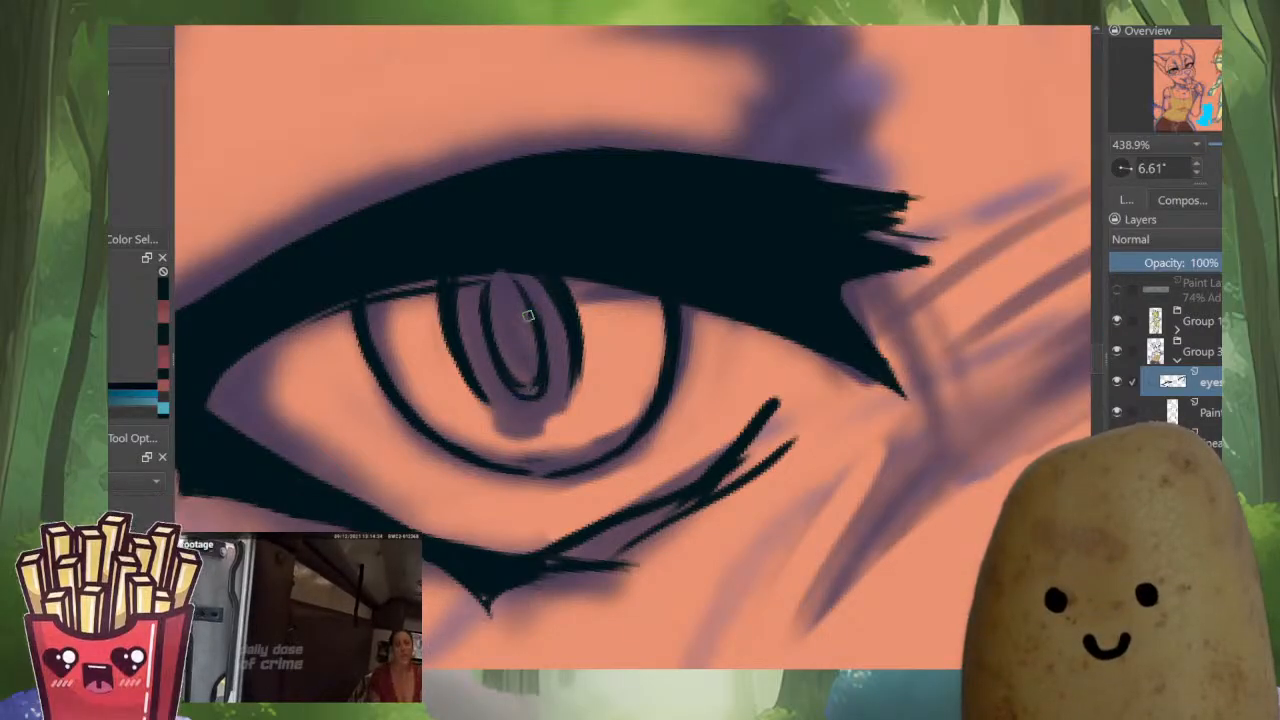
mouse_move(530, 395)
left_mouse_down()
mouse_move(533, 315)
mouse_move(464, 290)
mouse_move(486, 384)
left_mouse_up()
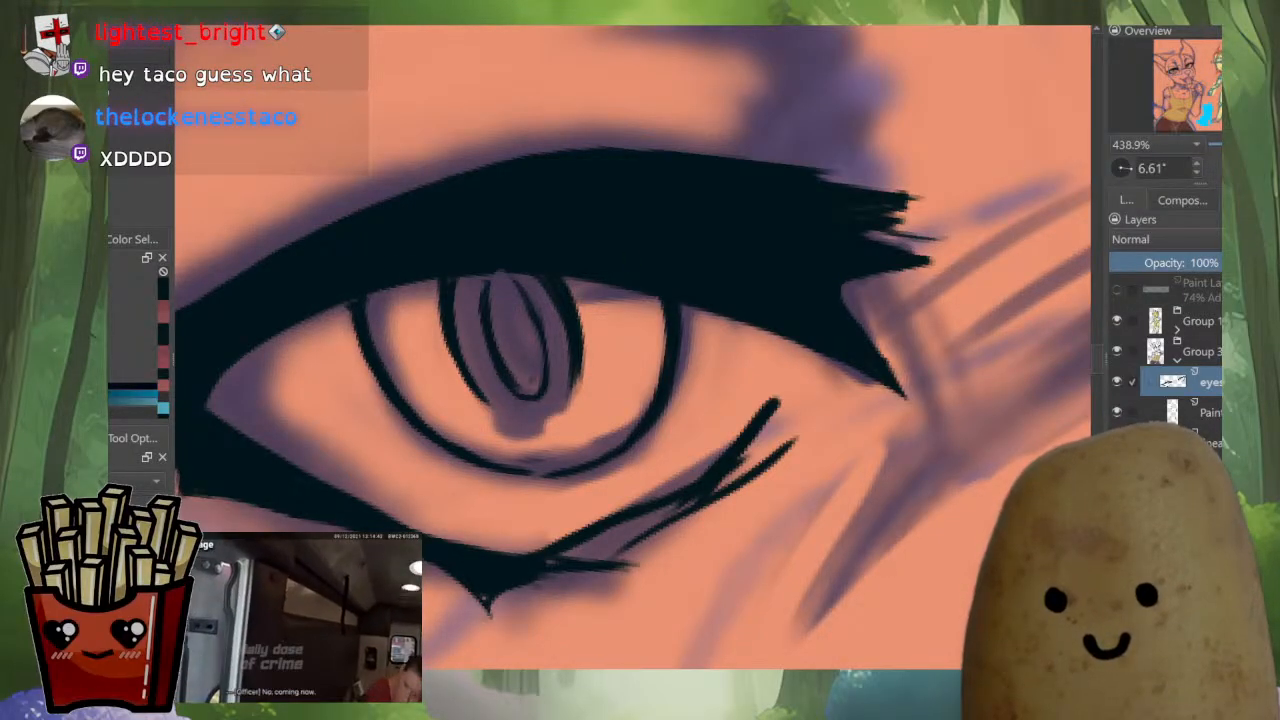
Tidy the narrow pupil lines of the far eye where they meet the upper lid.
scroll(663, 284, "down", 6)
scroll(690, 306, "up", 4)
left_click_drag(692, 306, 417, 451)
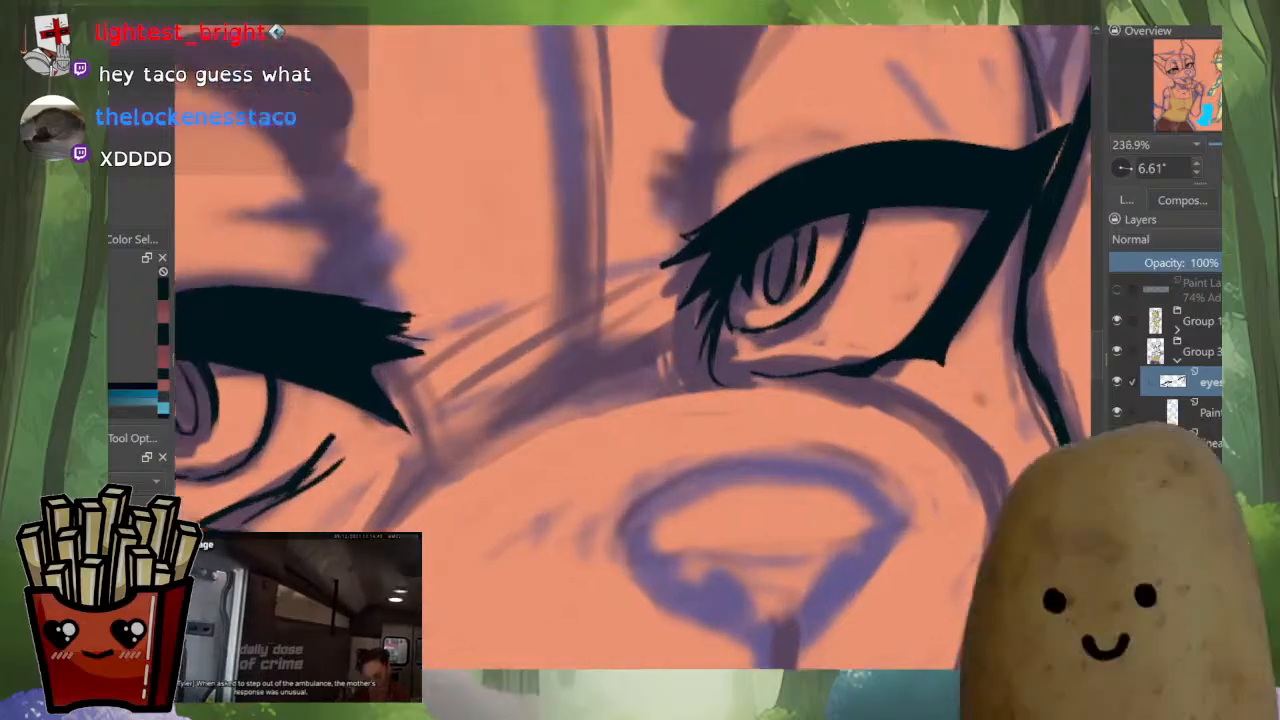
scroll(828, 204, "up", 3)
left_click_drag(833, 181, 783, 312)
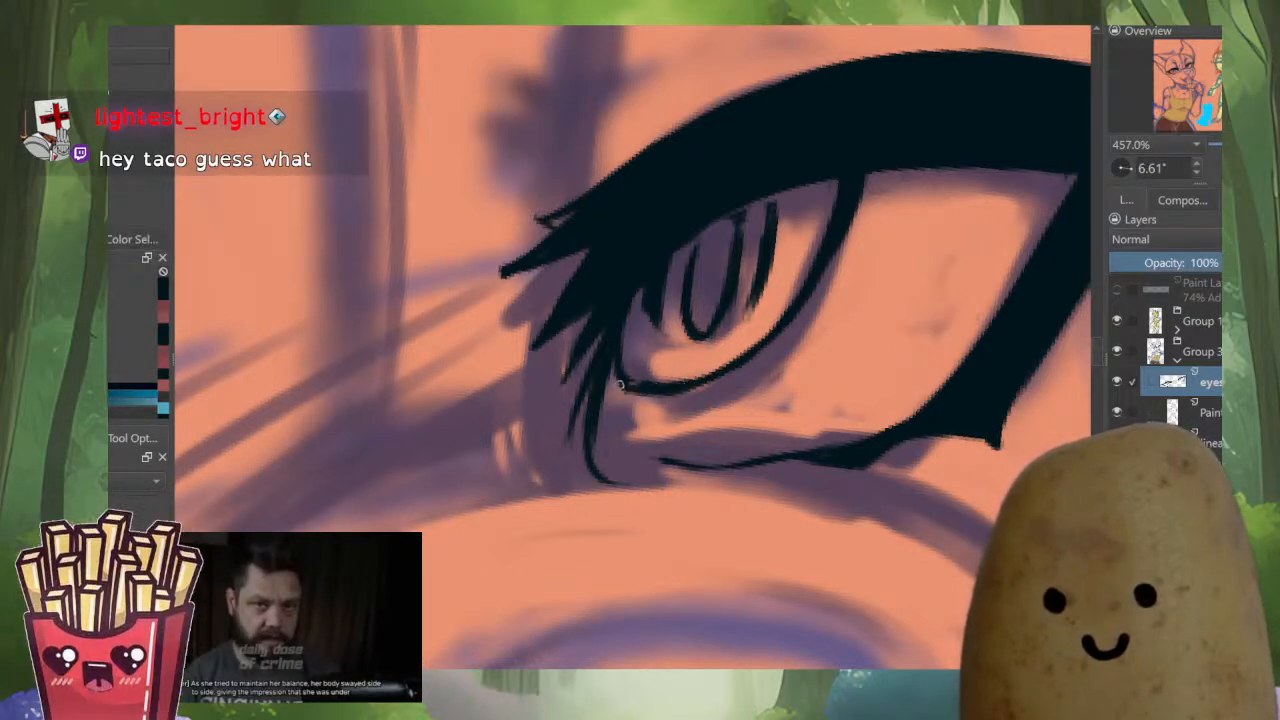
left_click(734, 383, "ctrl")
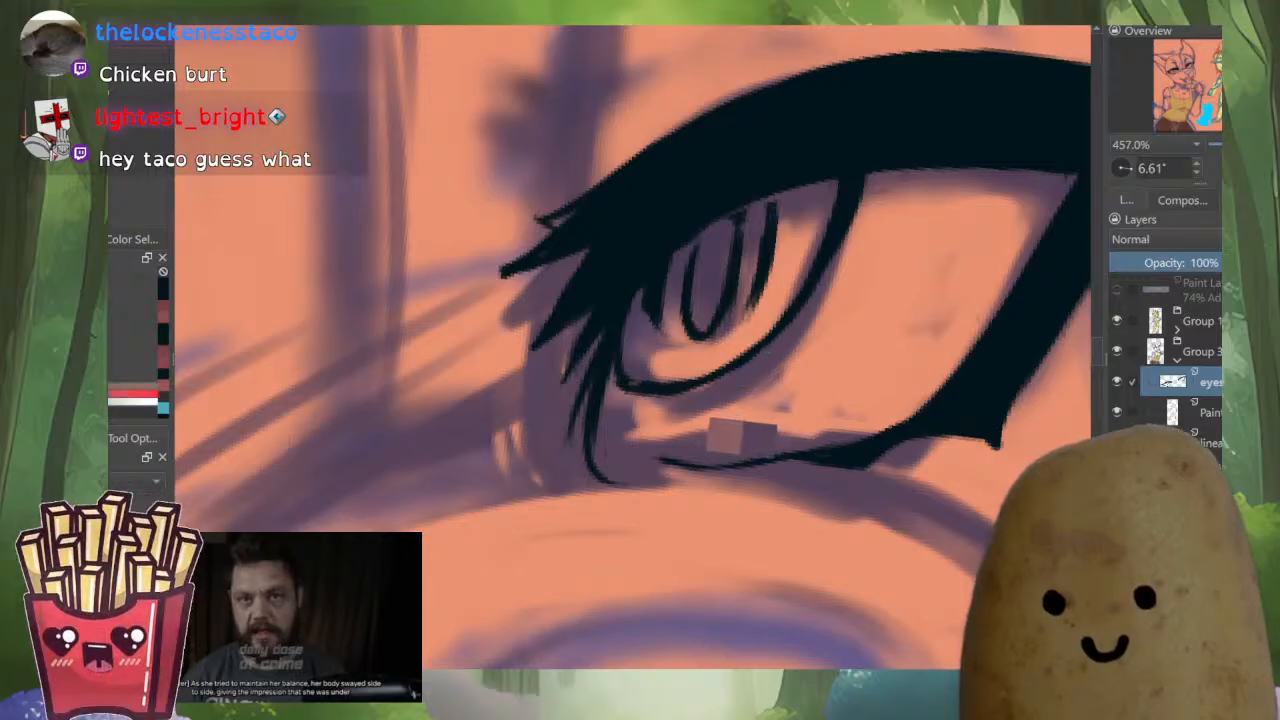
left_click_drag(772, 247, 724, 202)
left_click_drag(724, 340, 774, 240)
Erase the rough lower inner part of the far eye's iris outline and redraw it as one clean dark curve.
mouse_move(700, 367)
left_mouse_down()
mouse_move(725, 345)
mouse_move(605, 410)
left_mouse_up()
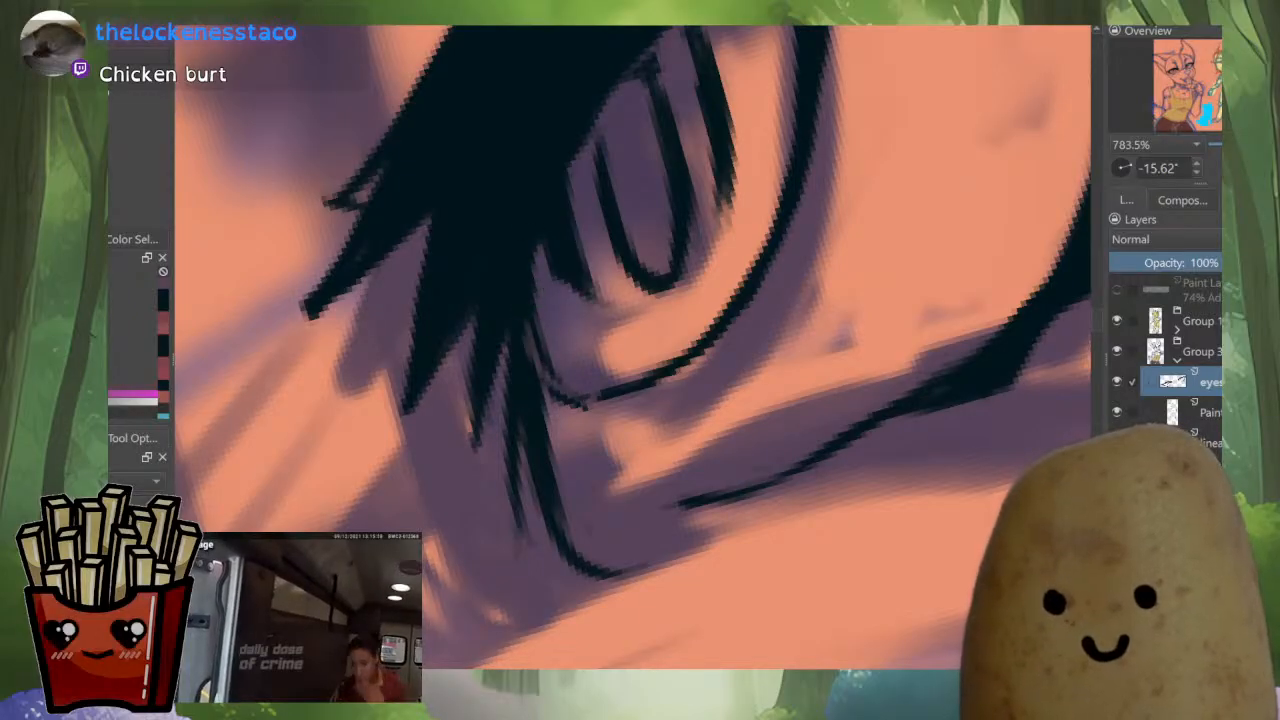
left_click(521, 243, "ctrl")
left_click_drag(526, 337, 547, 380)
mouse_move(574, 333)
left_mouse_down()
mouse_move(611, 397)
mouse_move(682, 388)
left_mouse_up()
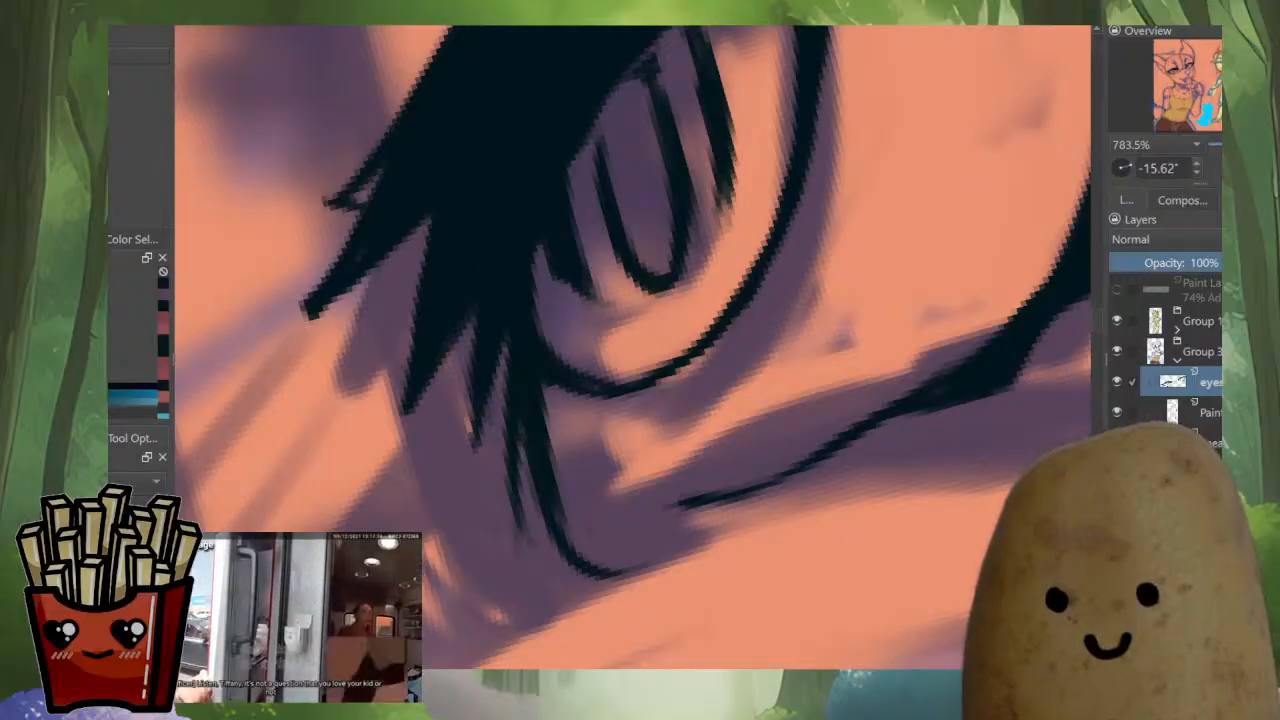
scroll(820, 271, "down", 4)
left_click_drag(560, 400, 698, 345)
left_click_drag(891, 191, 836, 229, "shift")
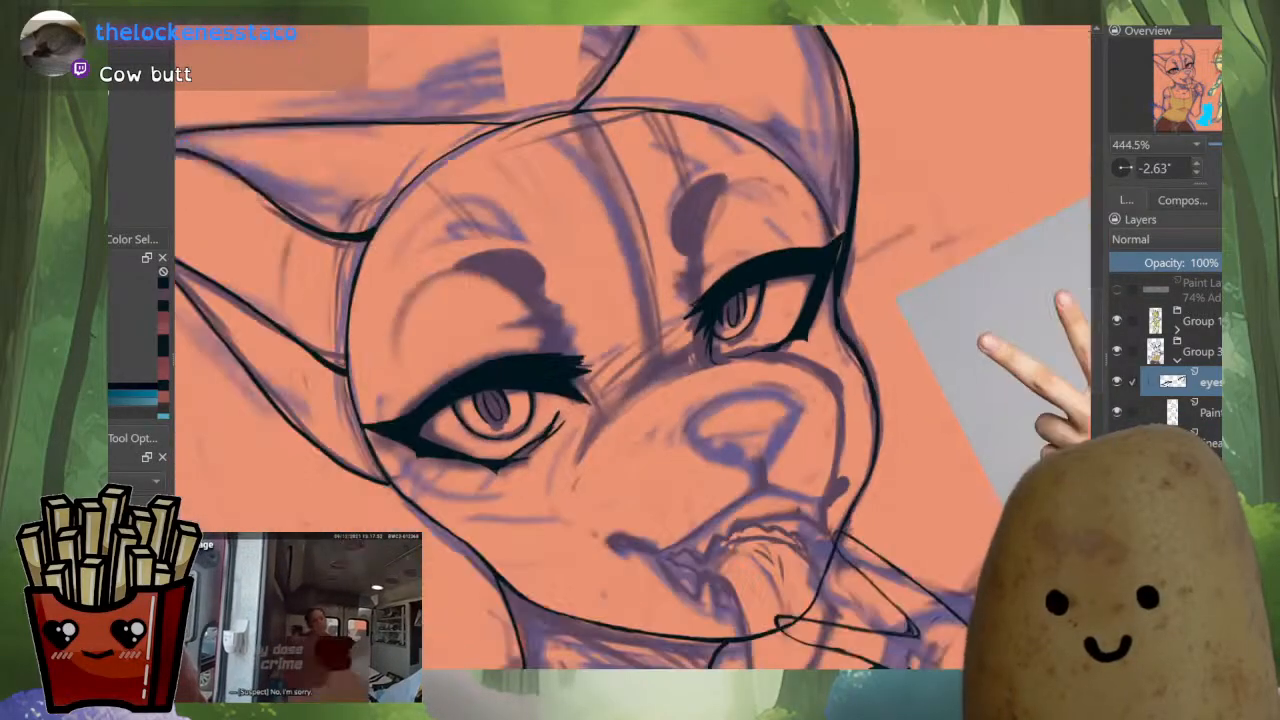
Compare both eyes with the whole face, and isolate the eyes layer to examine the linework on its own.
scroll(804, 255, "down", 10)
scroll(750, 280, "up", 6)
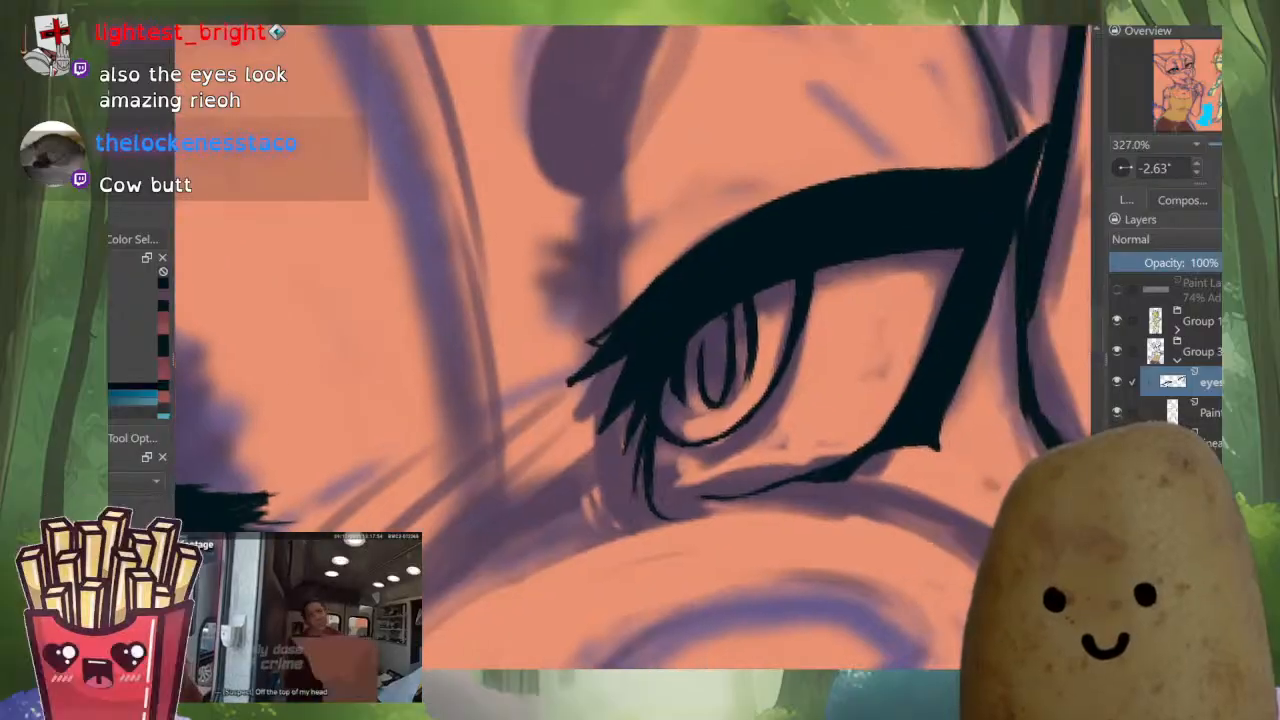
scroll(848, 268, "down", 5)
scroll(848, 268, "down", 4)
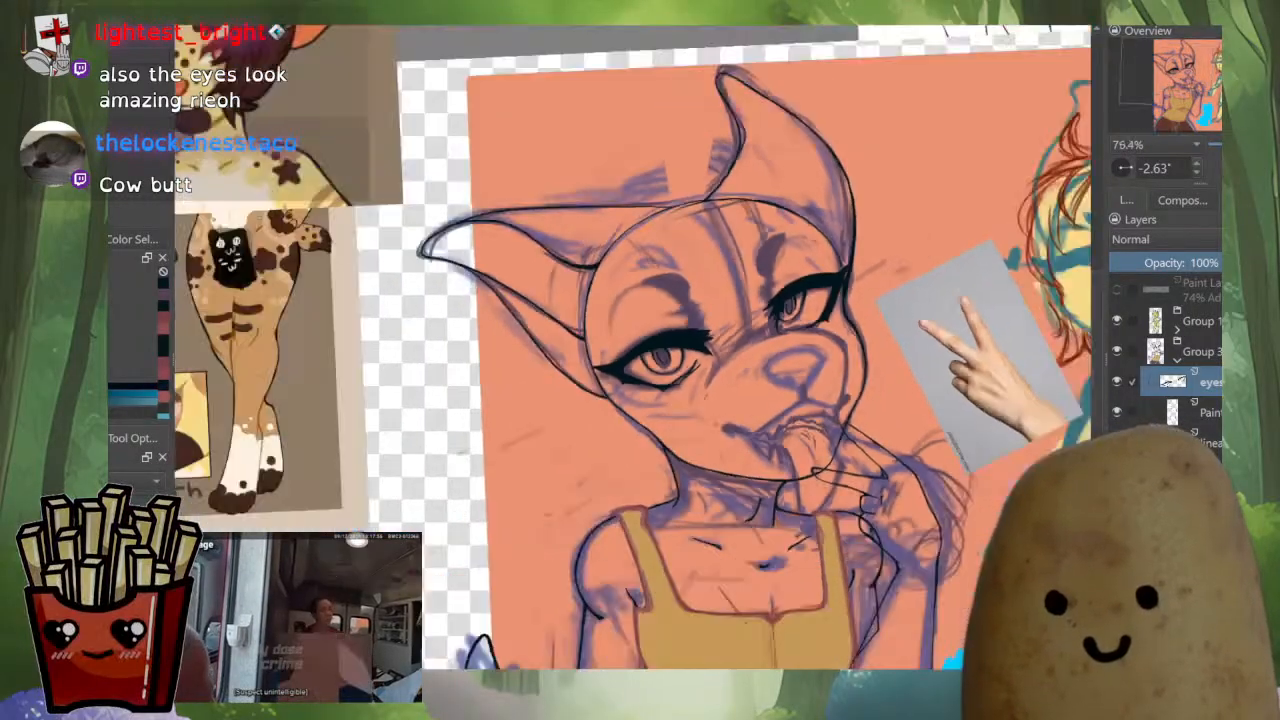
left_click(1172, 381, "alt")
scroll(830, 292, "up", 5)
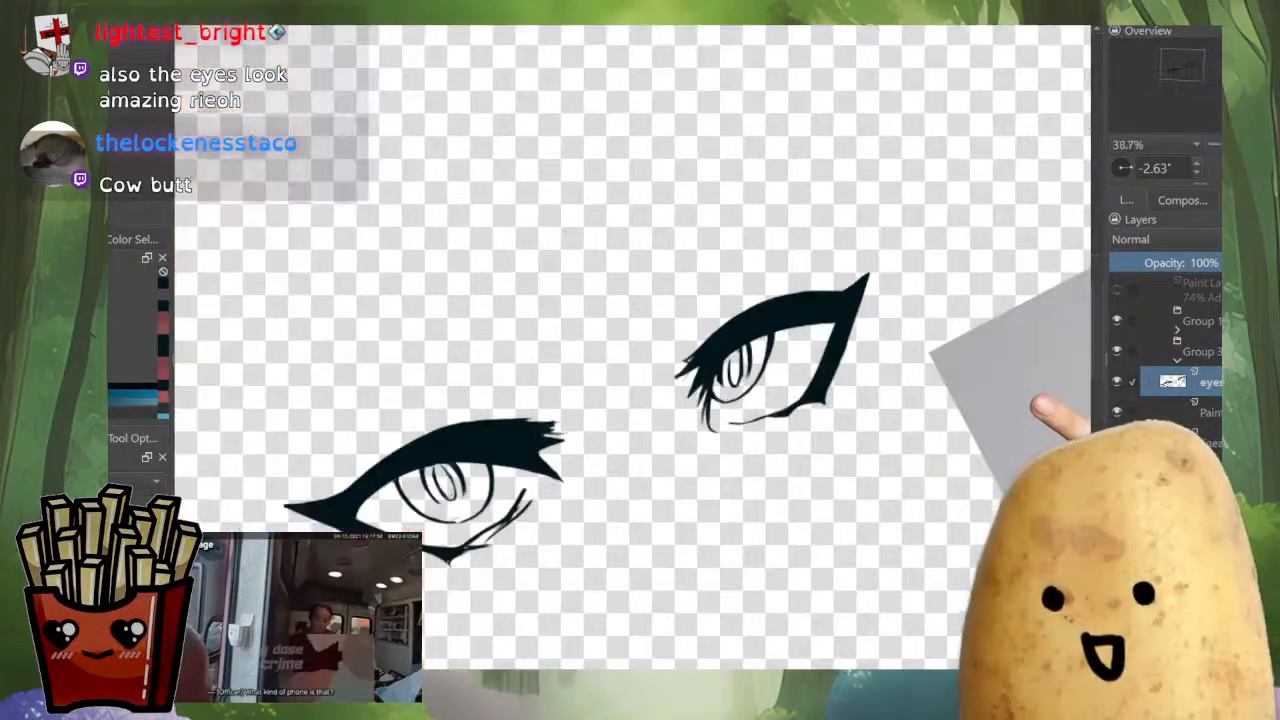
scroll(870, 310, "up", 5)
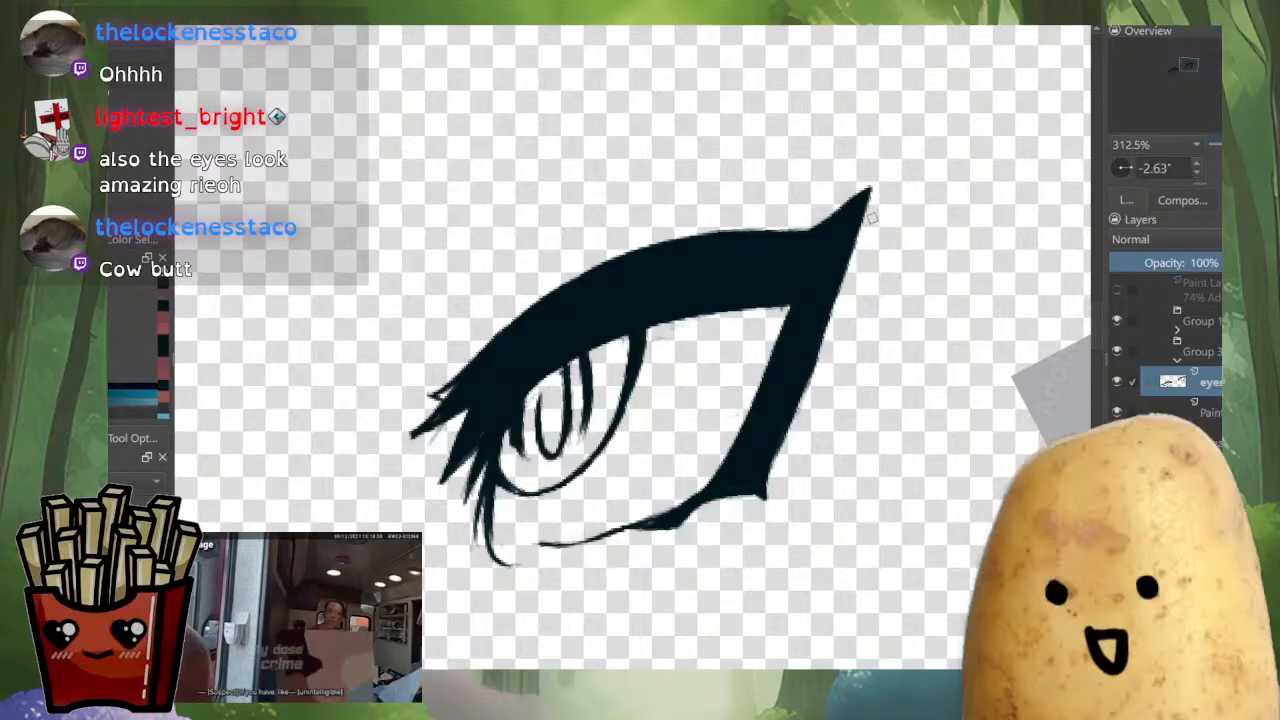
scroll(870, 310, "down", 4)
scroll(866, 290, "up", 3)
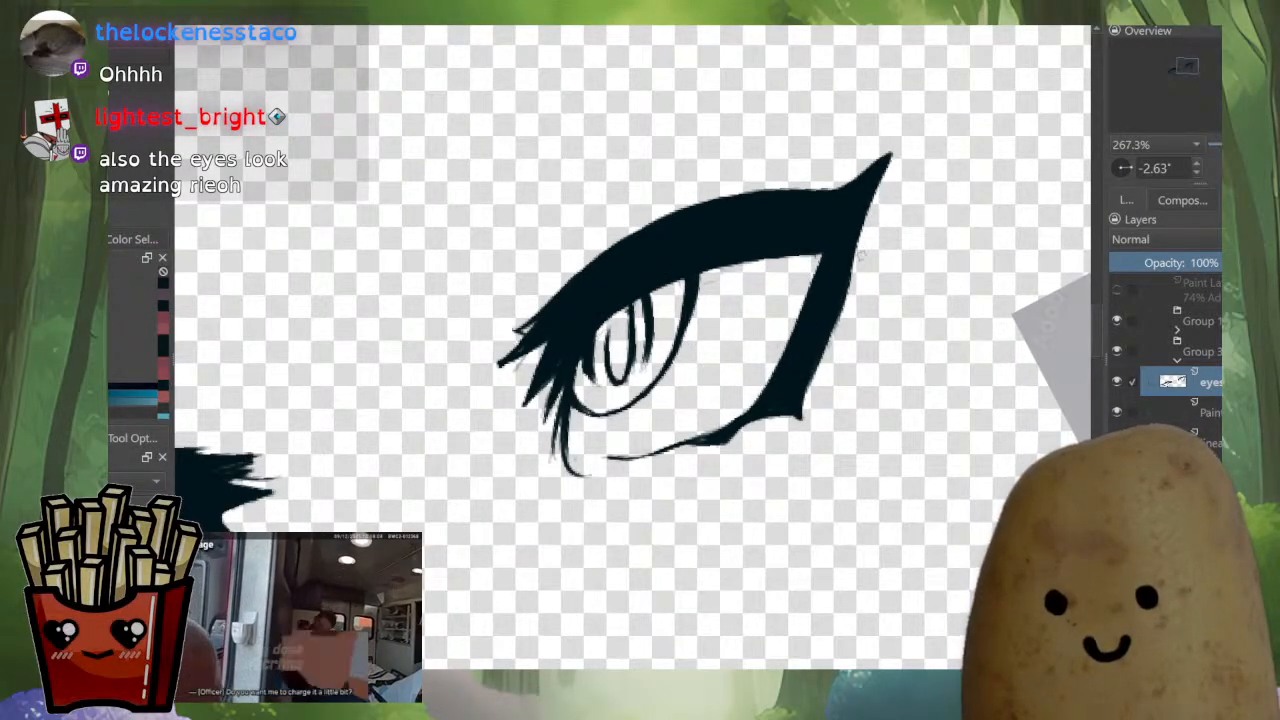
Add a small dark spike below the wing on the far eye's outer edge and check it in mirrored view.
left_click_drag(860, 228, 853, 287)
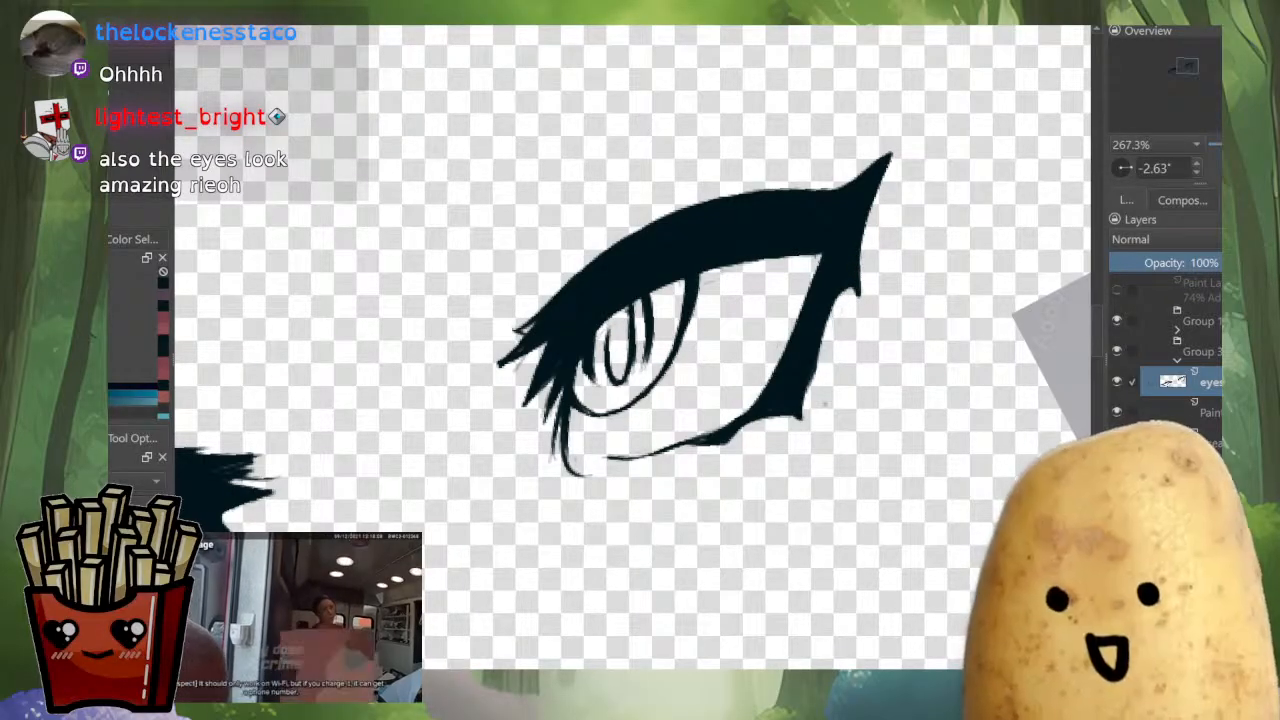
scroll(855, 293, "down", 5)
key("m")
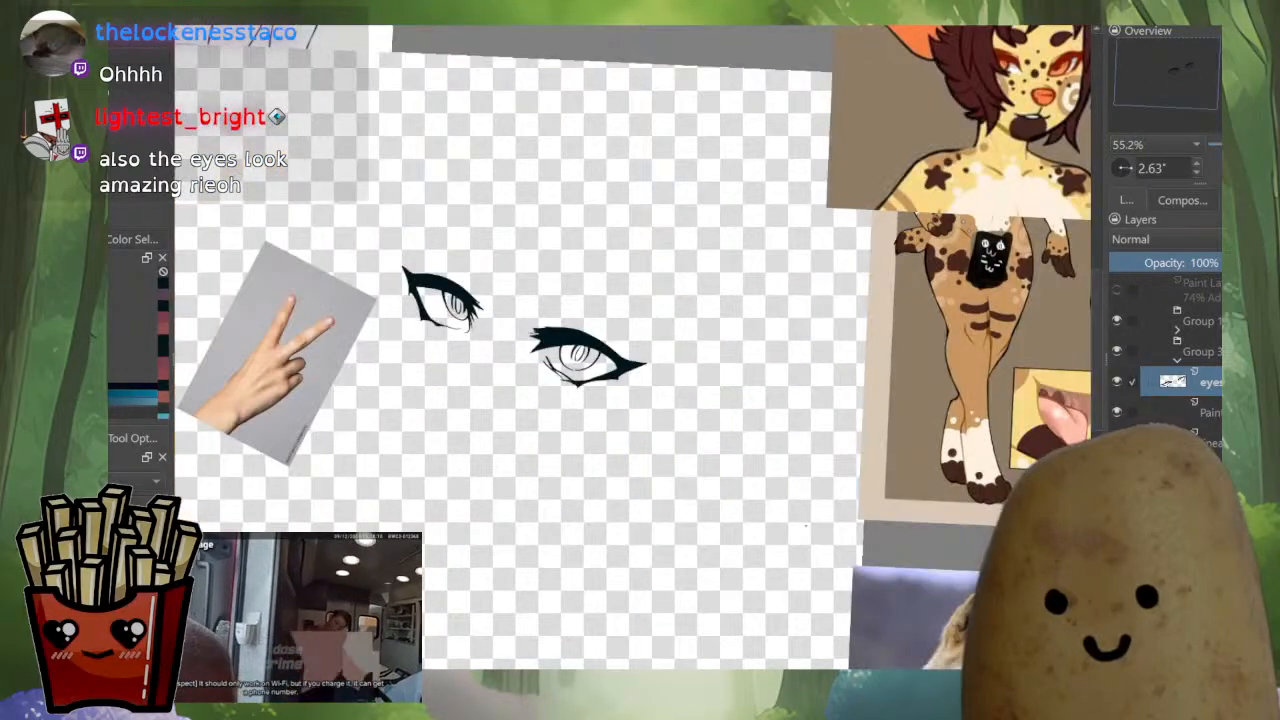
left_click_drag(403, 266, 429, 293)
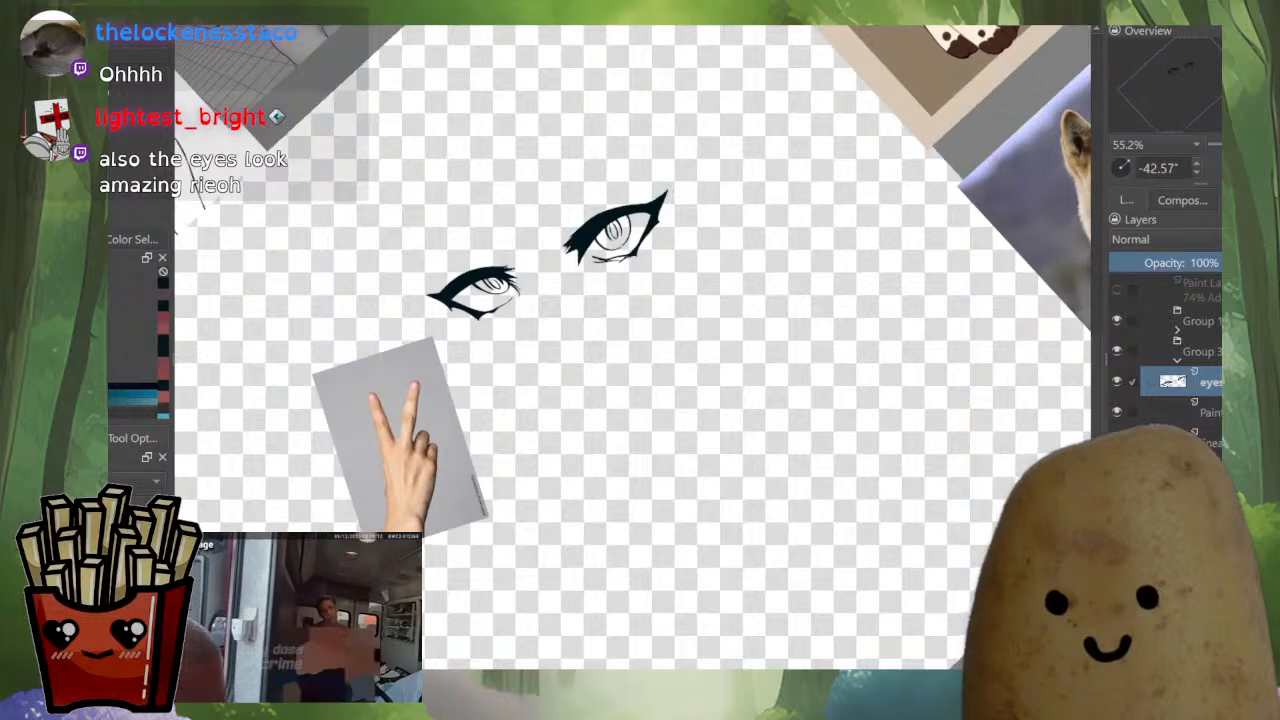
Shape the far eye's small outer spike into a sharp point with smooth concave edges toward the wing and lower spike.
scroll(429, 293, "up", 5)
scroll(476, 438, "down", 5)
scroll(498, 405, "up", 5)
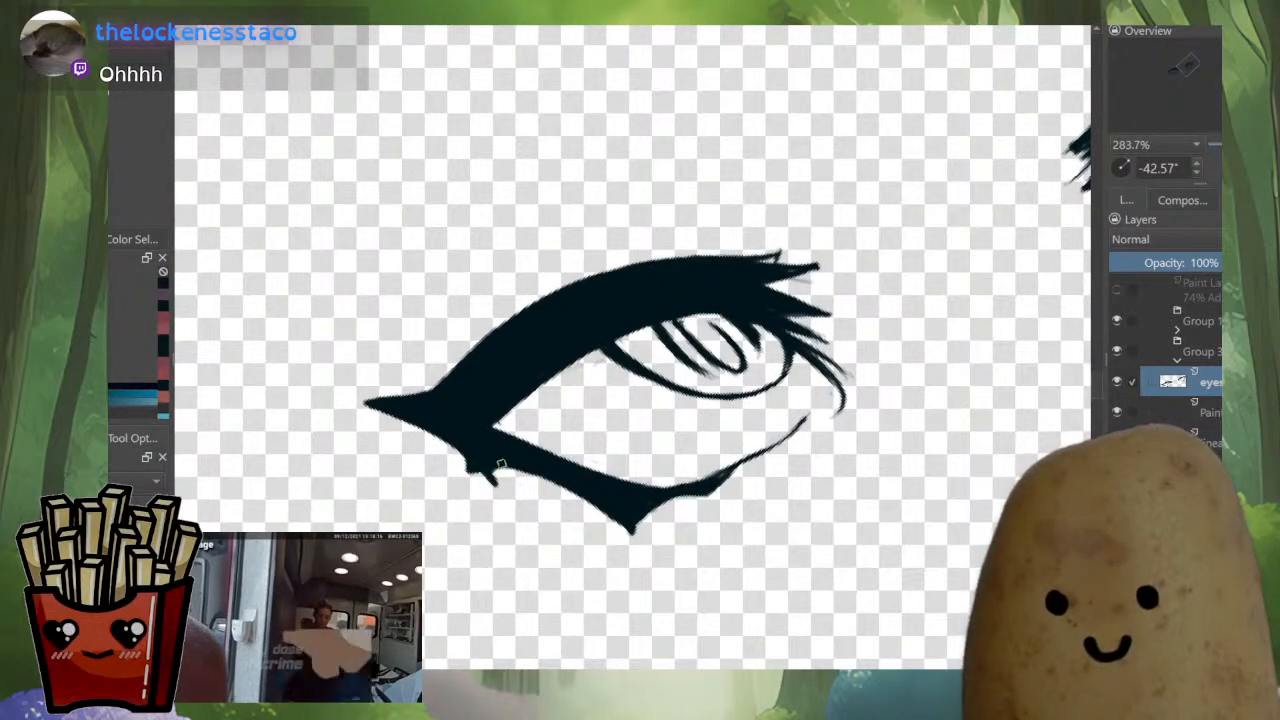
scroll(525, 482, "down", 5)
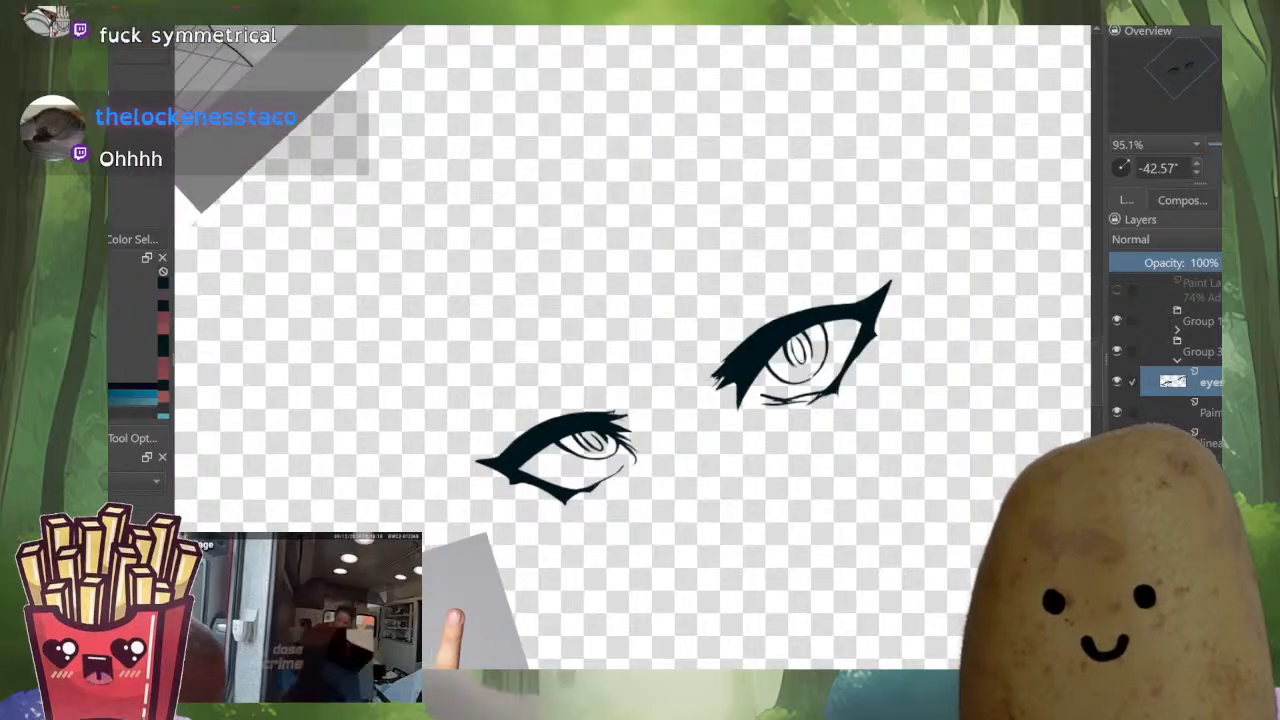
scroll(513, 522, "up", 6)
left_click_drag(513, 523, 722, 538)
scroll(615, 422, "up", 2)
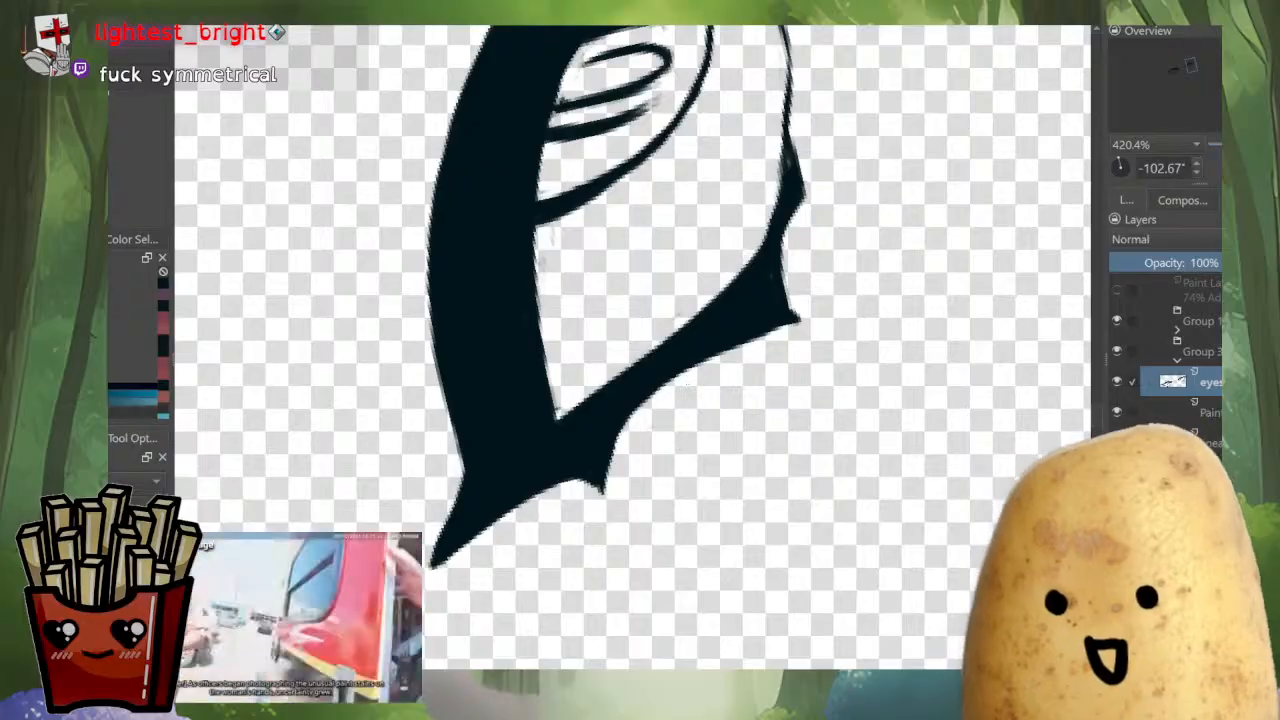
Return to the unmirrored view and examine both eyes in isolation and against the whole drawing.
scroll(838, 363, "down", 6)
key("m")
left_click_drag(870, 348, 829, 215)
scroll(862, 521, "up", 2)
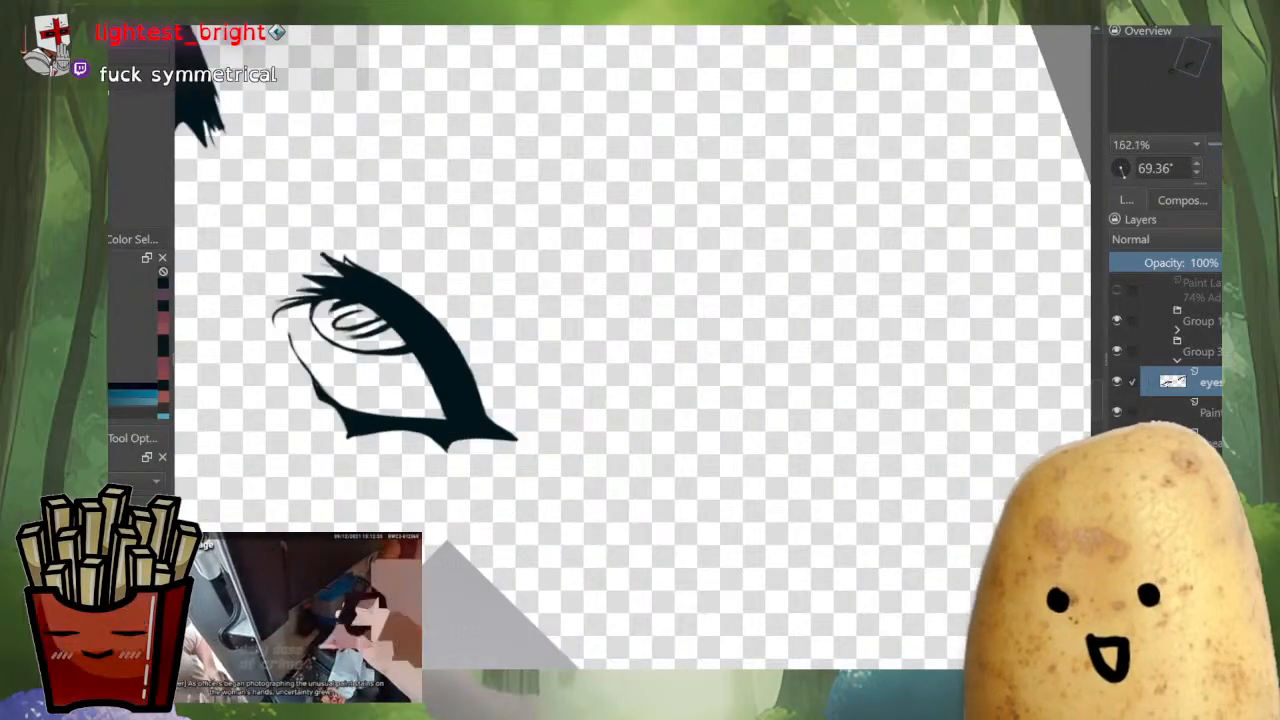
left_click_drag(862, 521, 902, 265)
scroll(914, 326, "down", 6)
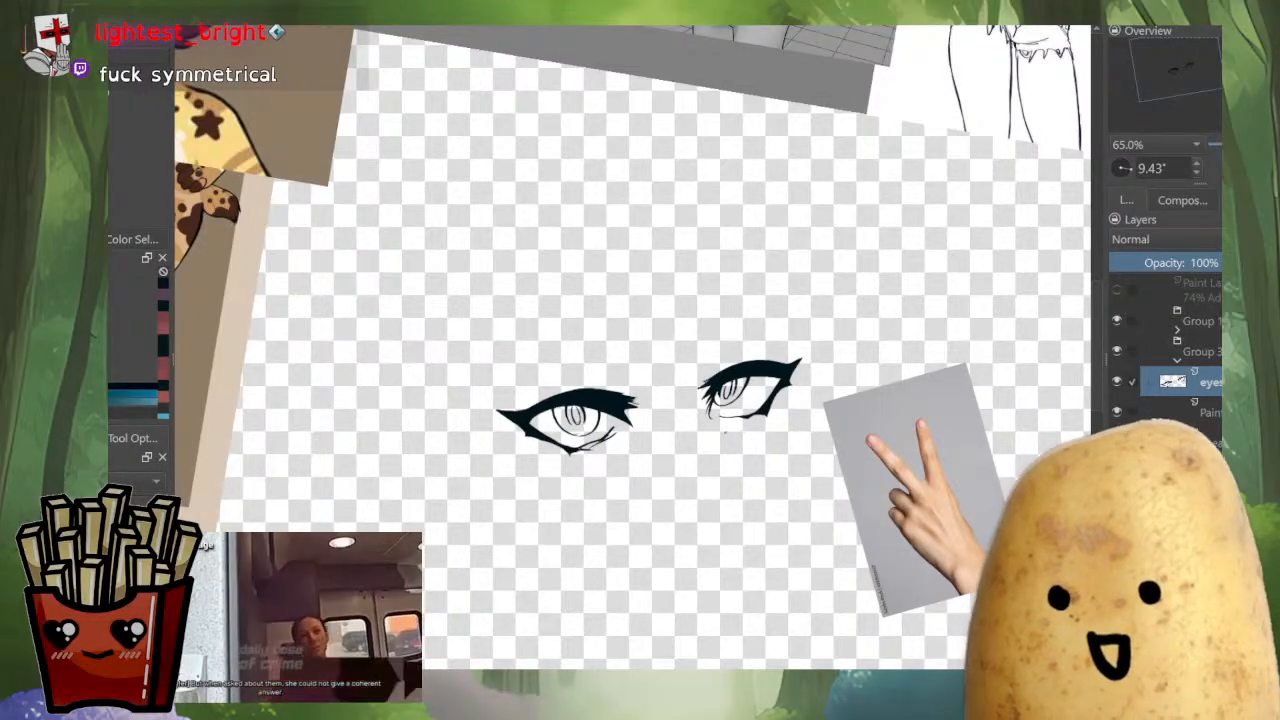
key("i")
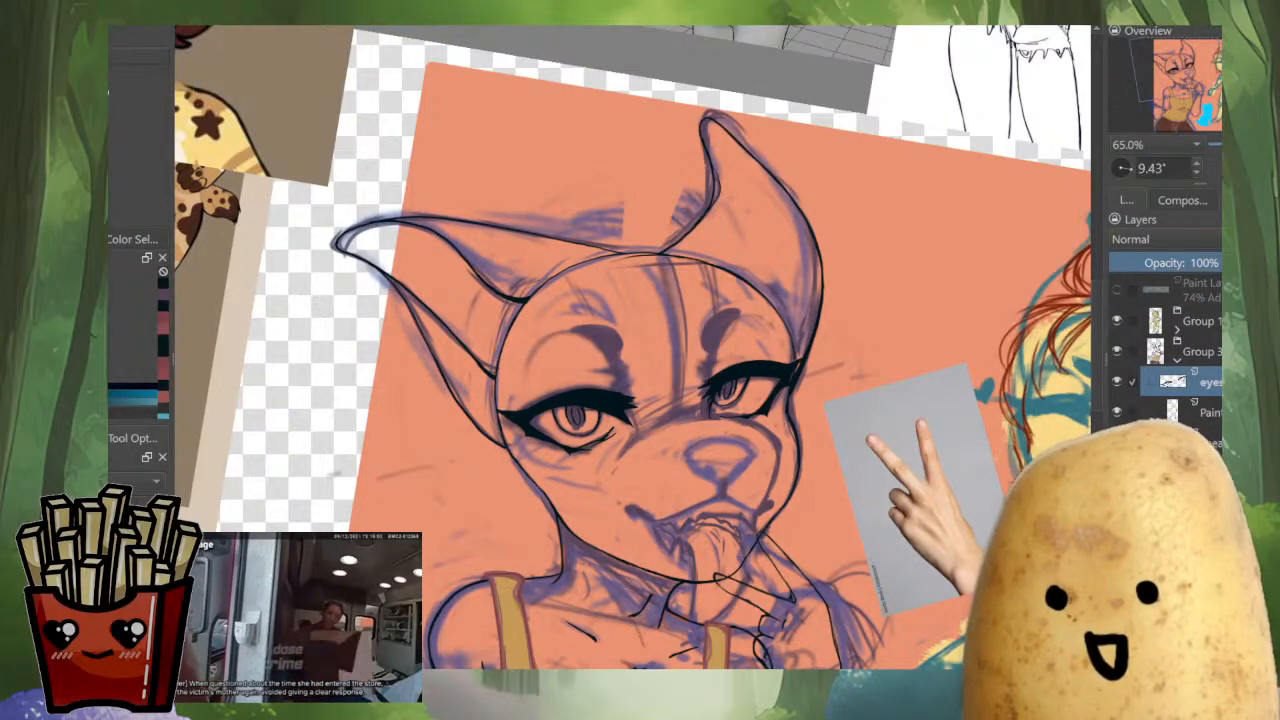
scroll(795, 393, "down", 5)
key("i")
key("i")
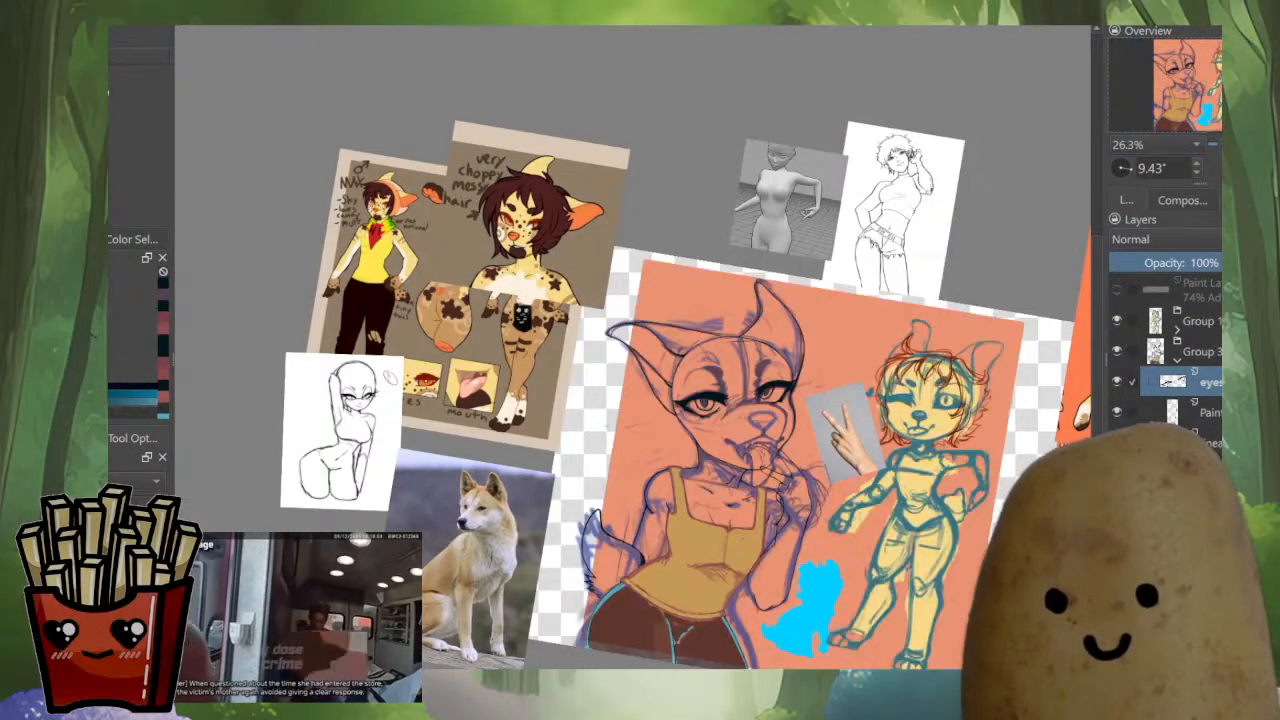
key("i")
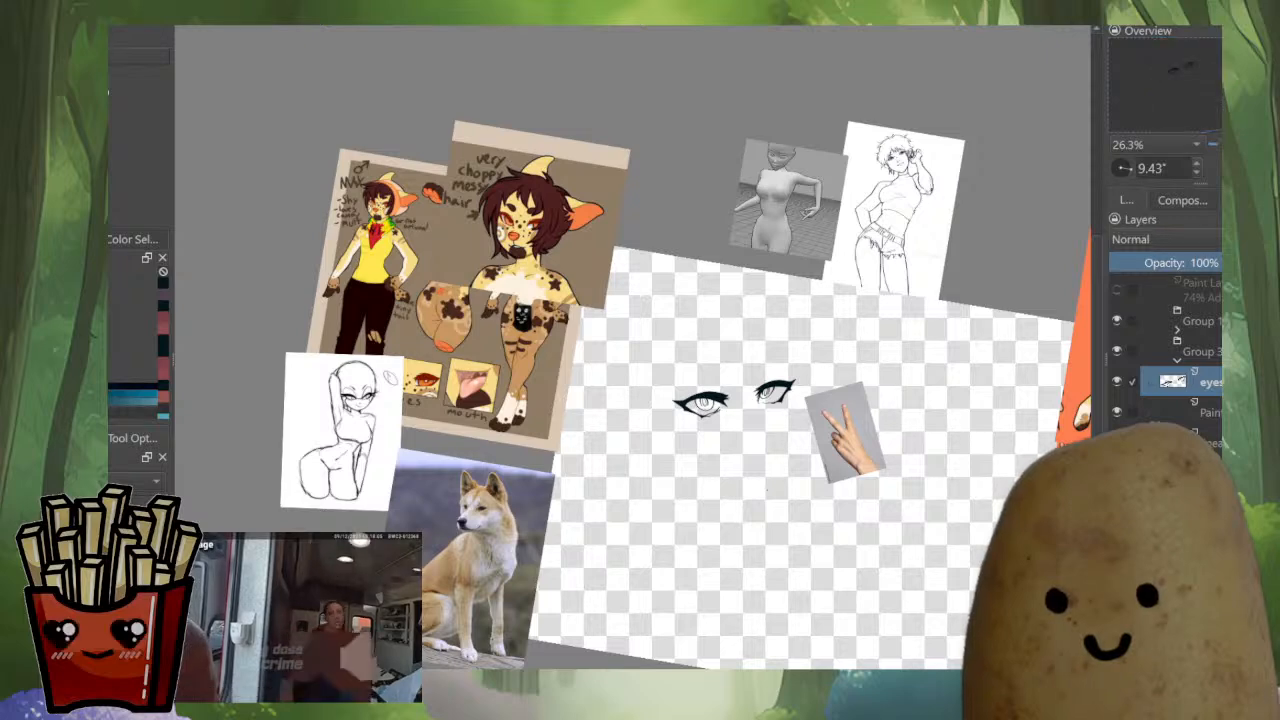
Trim the upper edge of the far eye's upper lid from the base of the wing toward the lid's middle.
scroll(792, 388, "up", 4)
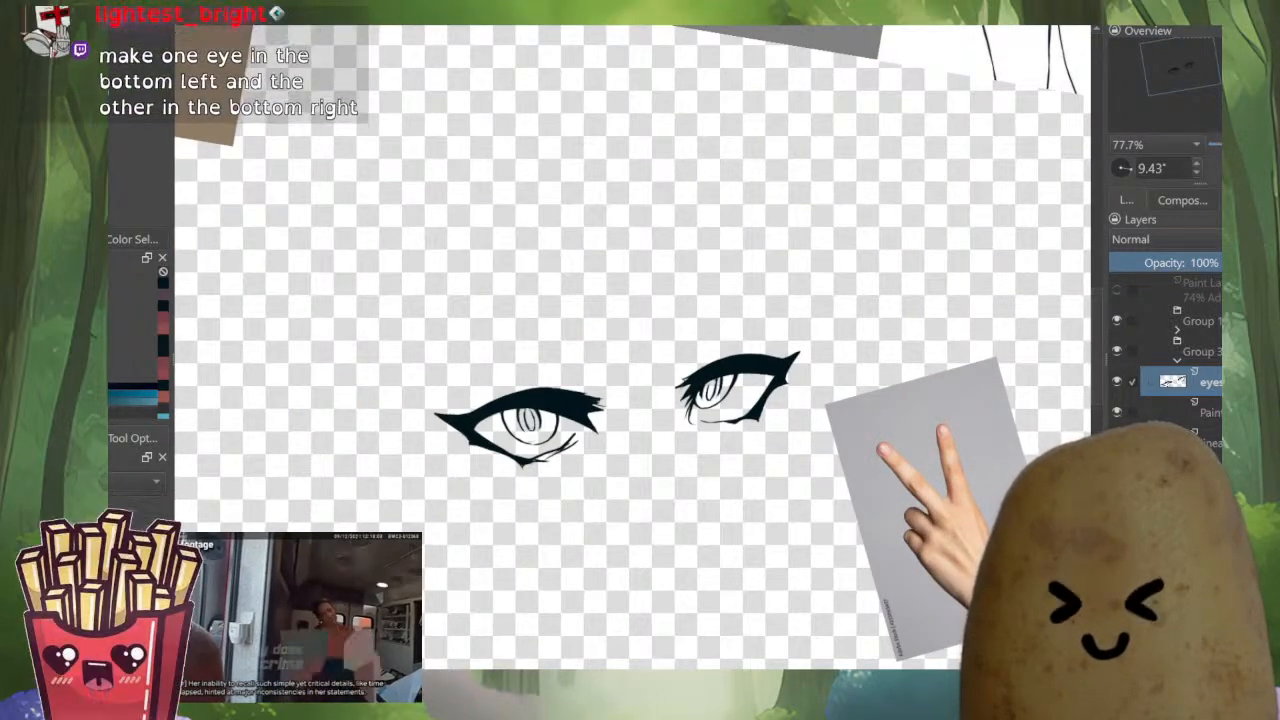
left_click_drag(788, 392, 955, 243)
scroll(765, 300, "up", 3)
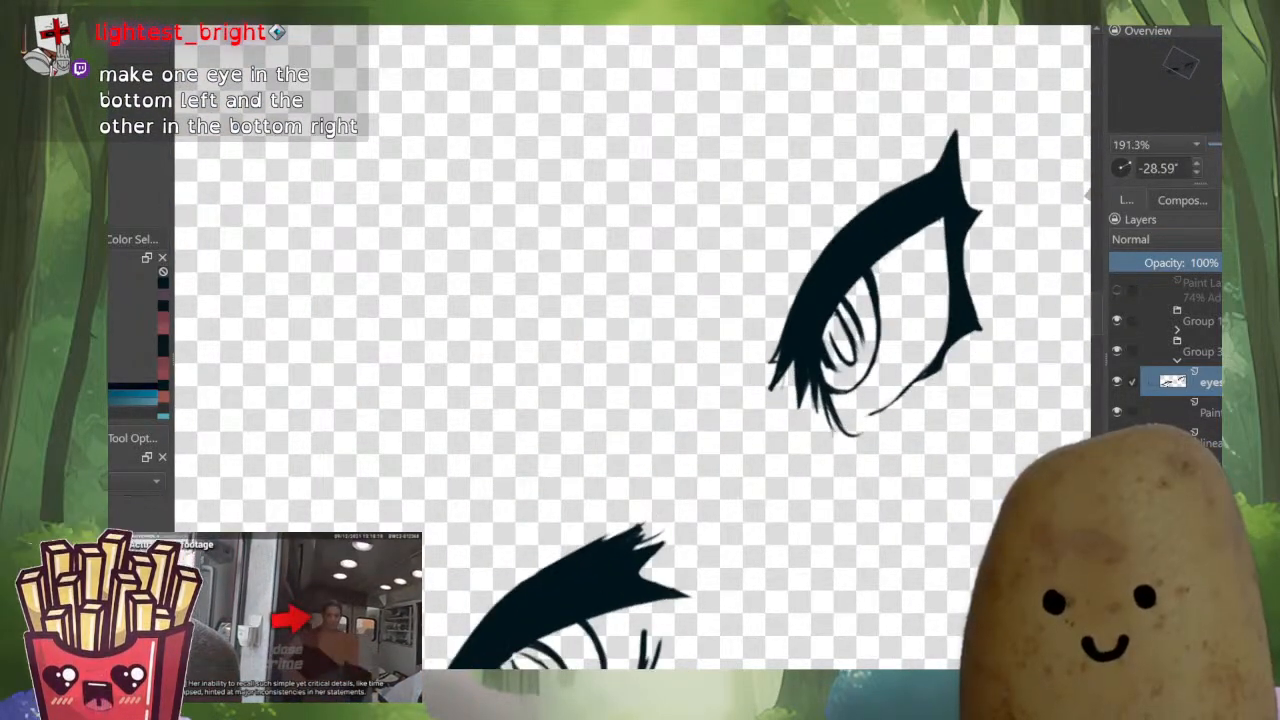
scroll(1020, 100, "up", 3)
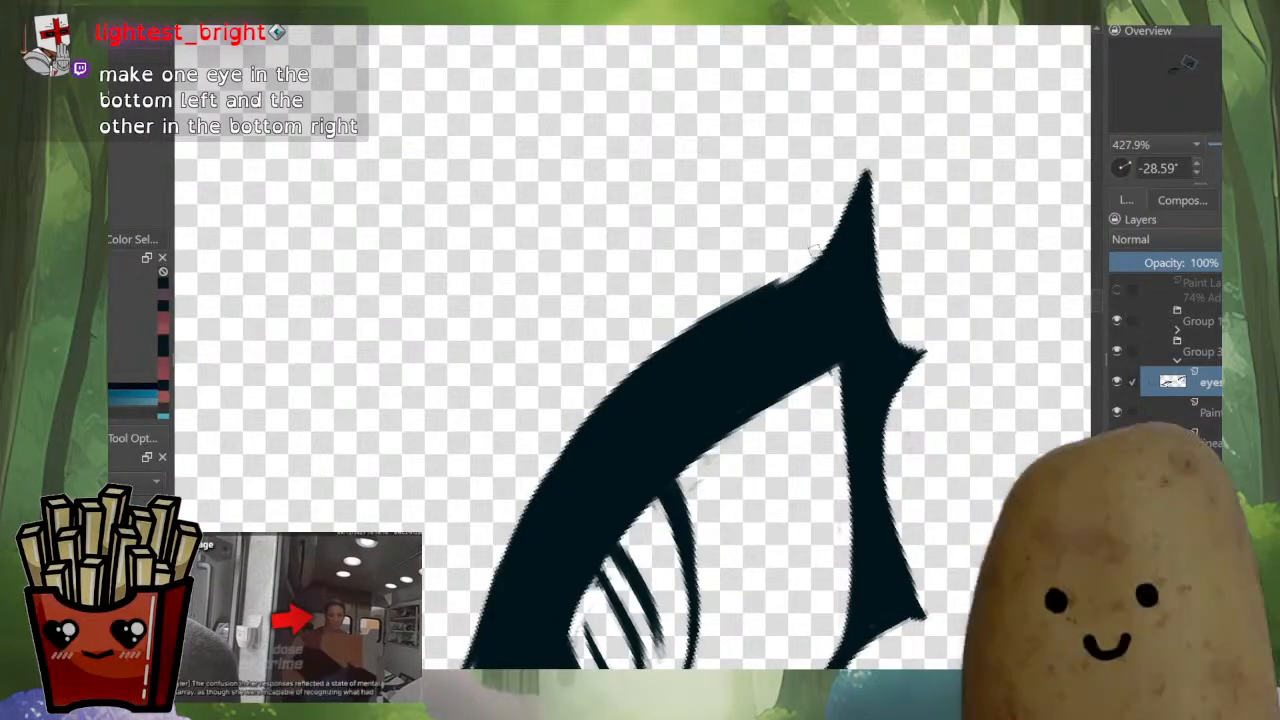
left_click_drag(806, 266, 634, 376)
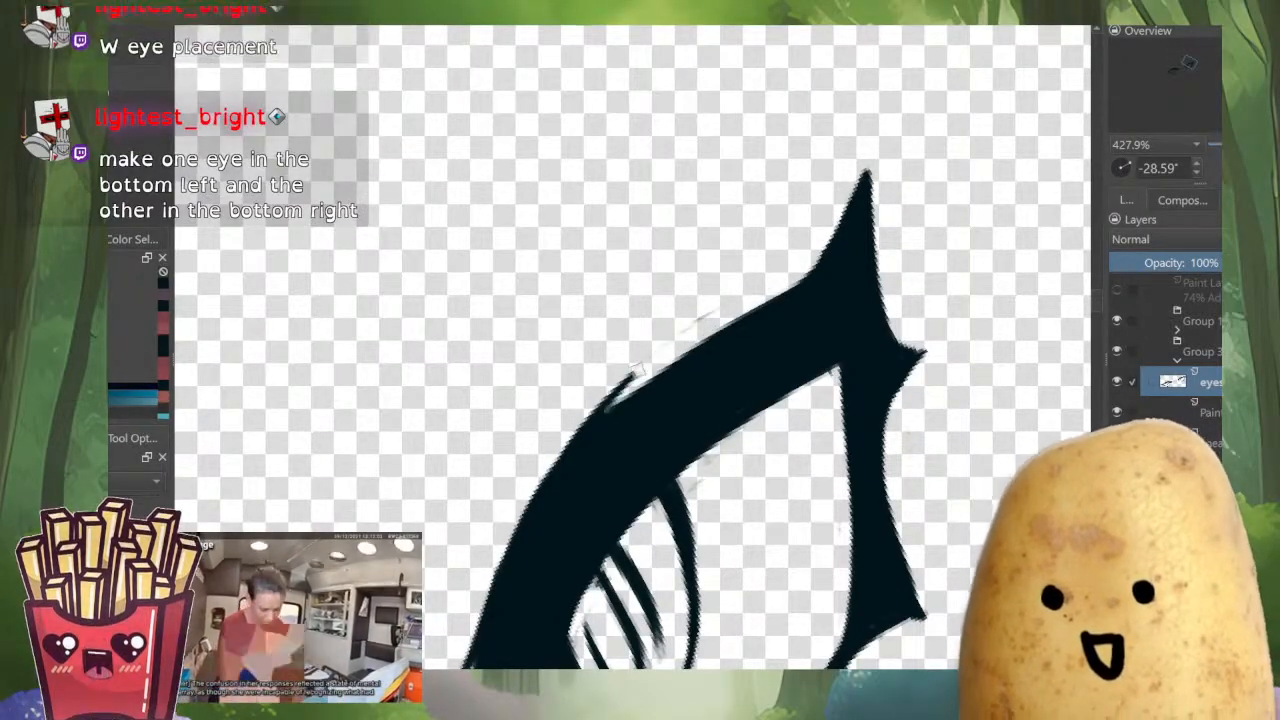
scroll(882, 359, "down", 3)
left_click_drag(882, 359, 809, 341)
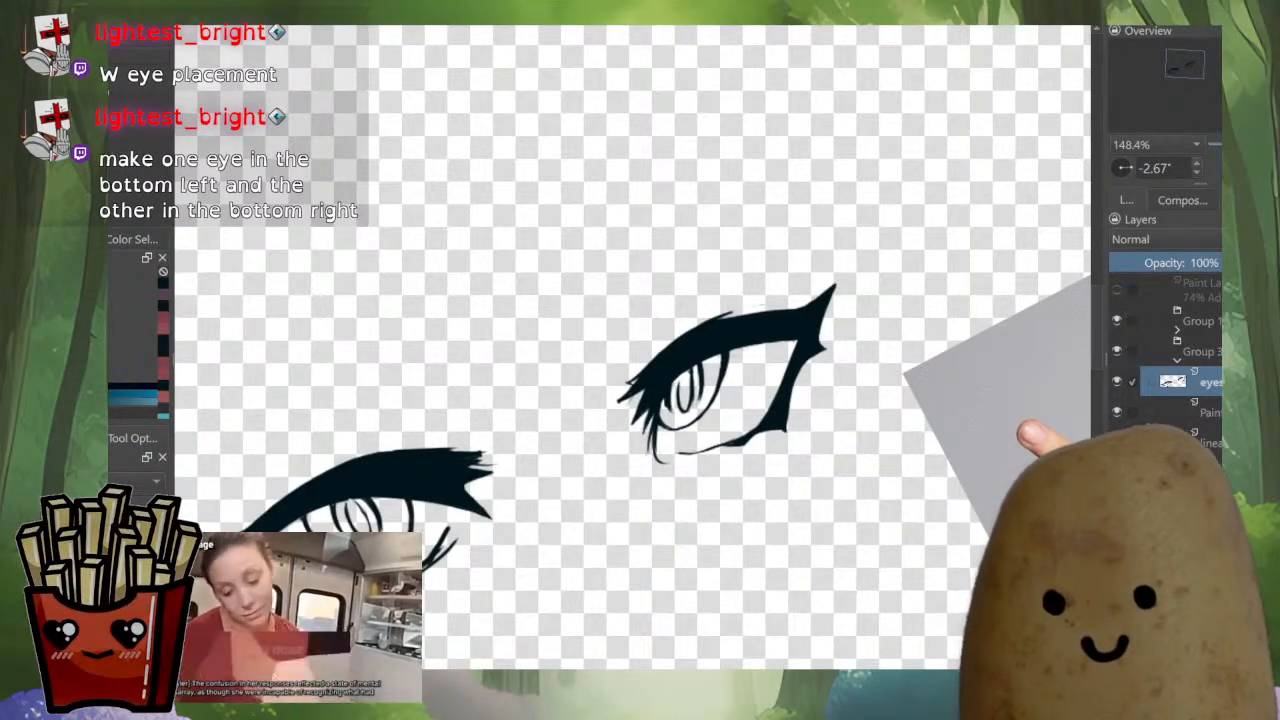
Carve a smooth concave edge where the far eye's wing meets the upper lid, keeping the wing's tip sharp.
scroll(816, 328, "up", 4)
left_click_drag(806, 262, 692, 234)
scroll(692, 234, "up", 1)
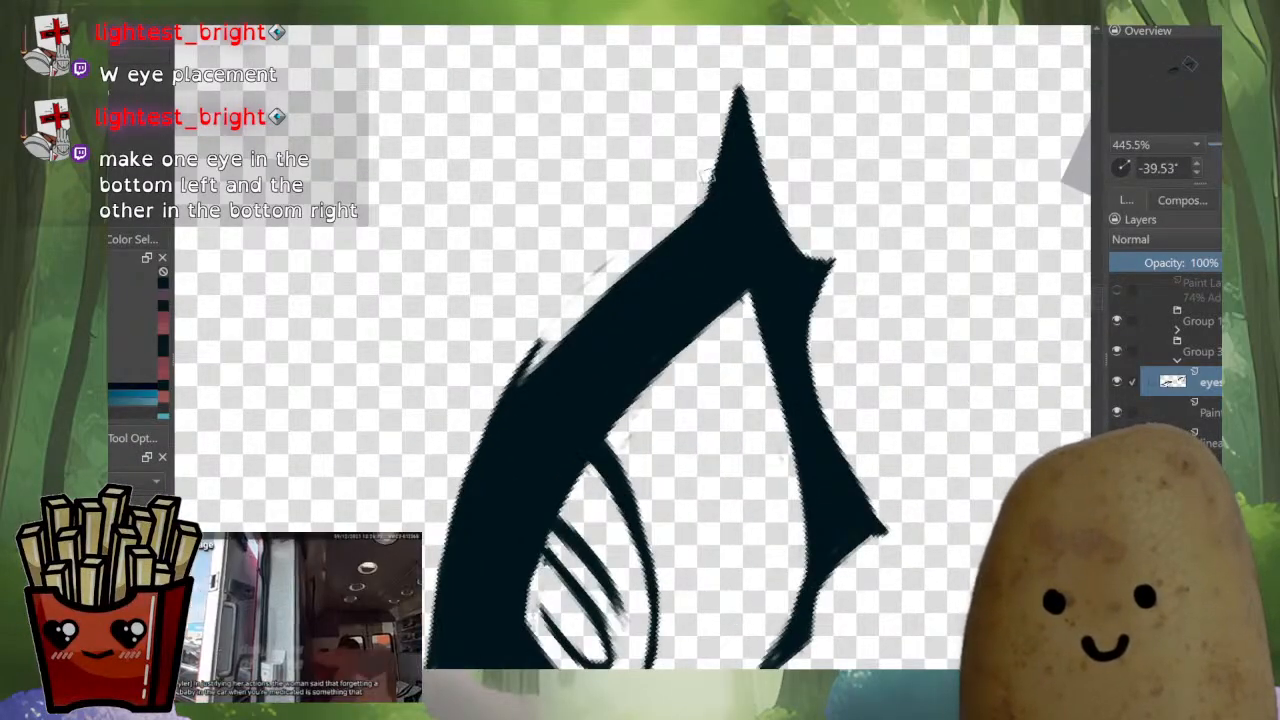
left_click_drag(707, 176, 725, 204)
scroll(722, 195, "up", 1)
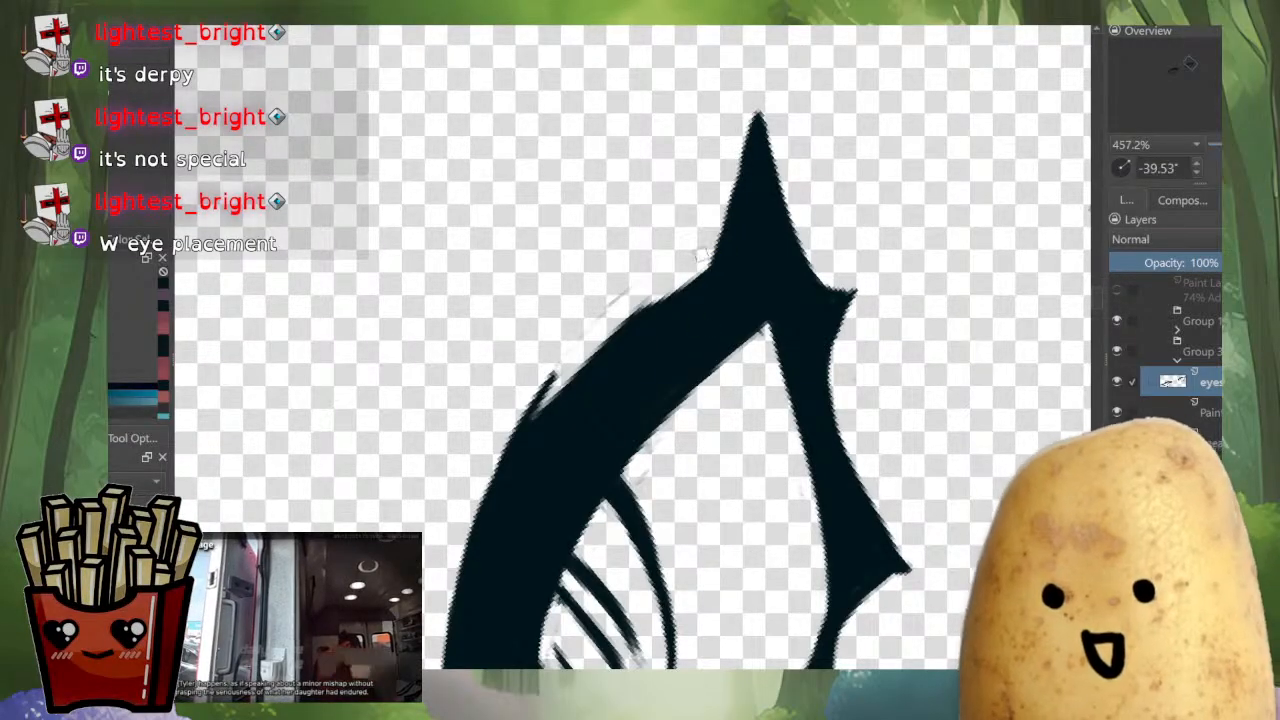
key("ctrl+z")
left_click_drag(756, 120, 713, 266)
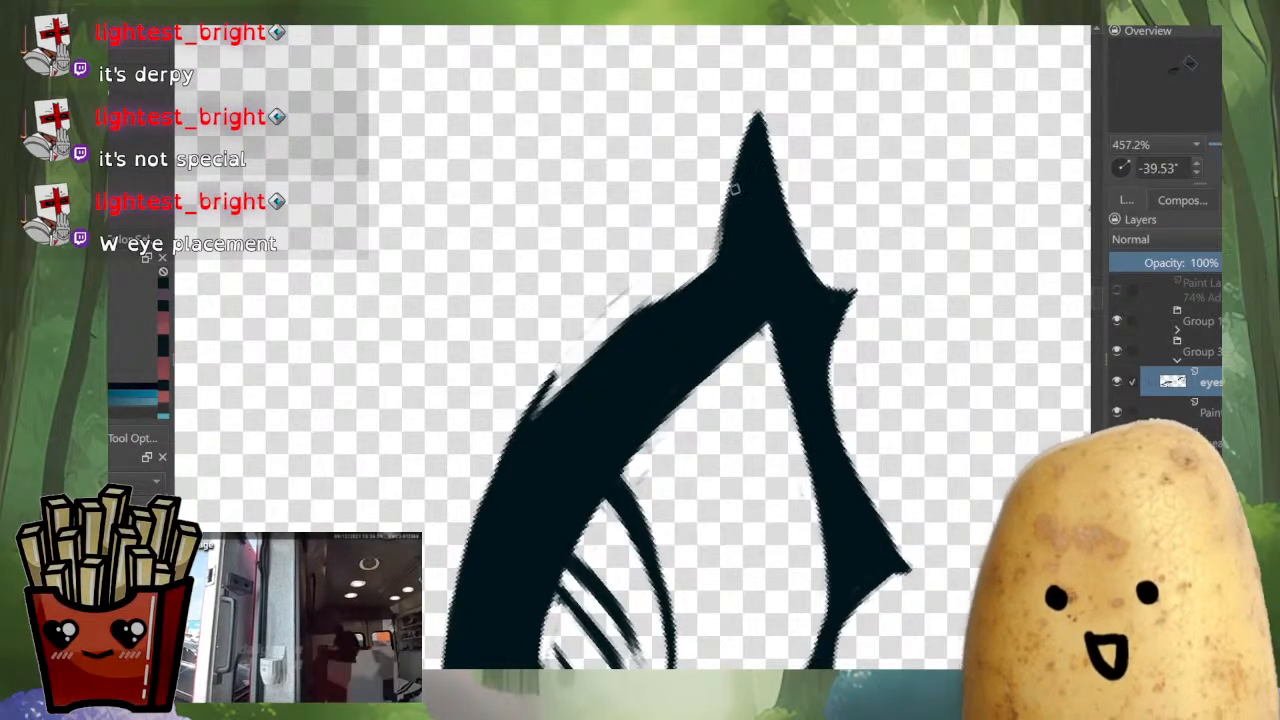
mouse_move(733, 188)
left_mouse_down()
mouse_move(716, 257)
mouse_move(651, 315)
left_mouse_up()
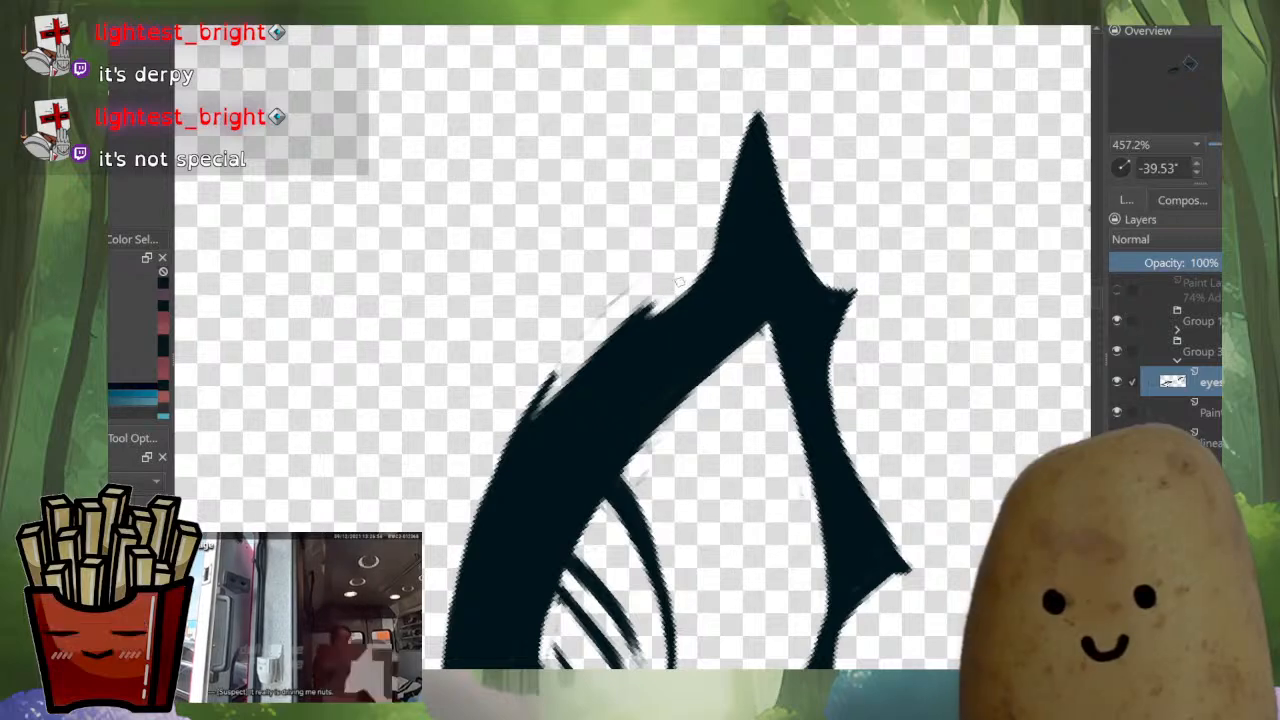
Trim the stray strokes along the far eye's upper lid into one clean curve from the wing toward the inner corner.
mouse_move(745, 137)
left_mouse_down()
mouse_move(696, 273)
mouse_move(720, 218)
mouse_move(639, 286)
mouse_move(702, 245)
mouse_move(668, 299)
mouse_move(690, 281)
mouse_move(576, 362)
mouse_move(530, 395)
left_mouse_up()
left_click_drag(470, 467, 456, 437)
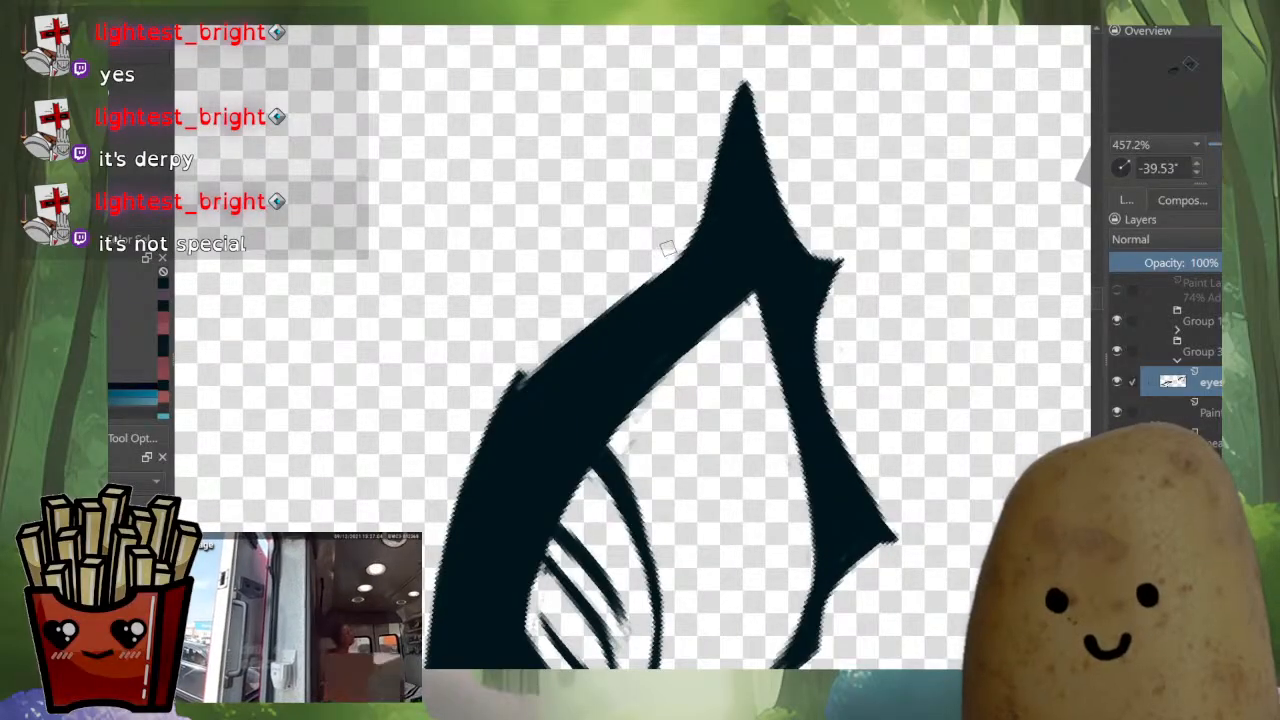
left_click_drag(585, 328, 483, 437)
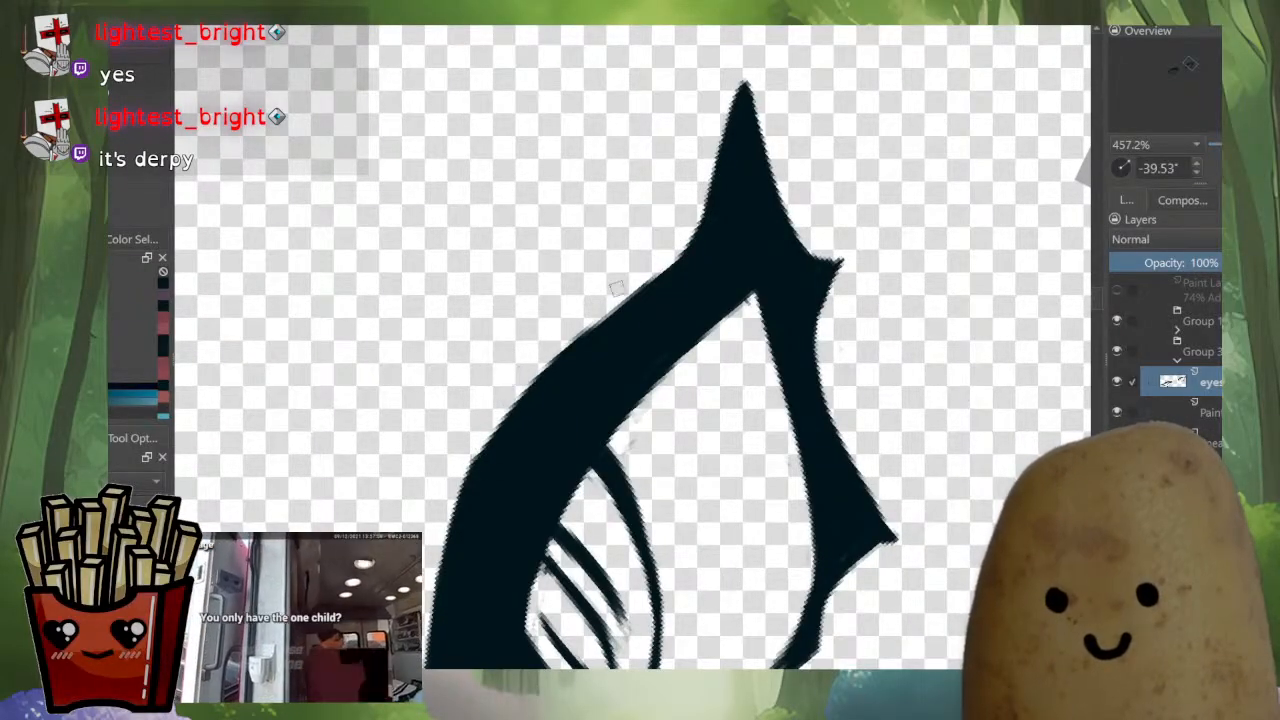
left_click_drag(682, 243, 564, 348)
mouse_move(649, 270)
left_mouse_down()
mouse_move(497, 432)
mouse_move(463, 506)
left_mouse_up()
mouse_move(628, 294)
left_mouse_down()
mouse_move(478, 467)
mouse_move(460, 512)
left_mouse_up()
left_click_drag(632, 338, 625, 480)
left_click_drag(590, 240, 675, 240)
left_click_drag(592, 378, 592, 270)
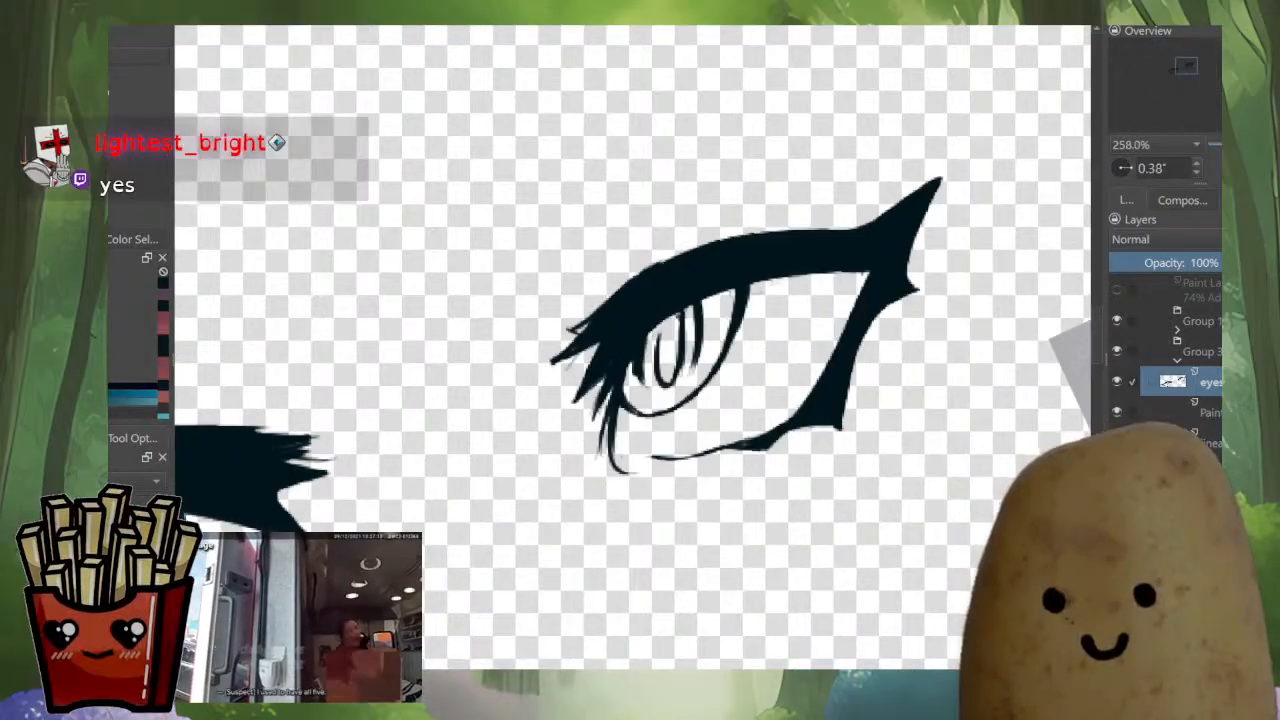
Smooth the inner half of the far eye's upper lid contour and check both eyes against the sketch and whole drawing.
left_click_drag(700, 270, 655, 245)
mouse_move(655, 290)
left_mouse_down()
mouse_move(534, 455)
mouse_move(534, 368)
left_mouse_up()
left_click_drag(423, 494, 549, 403)
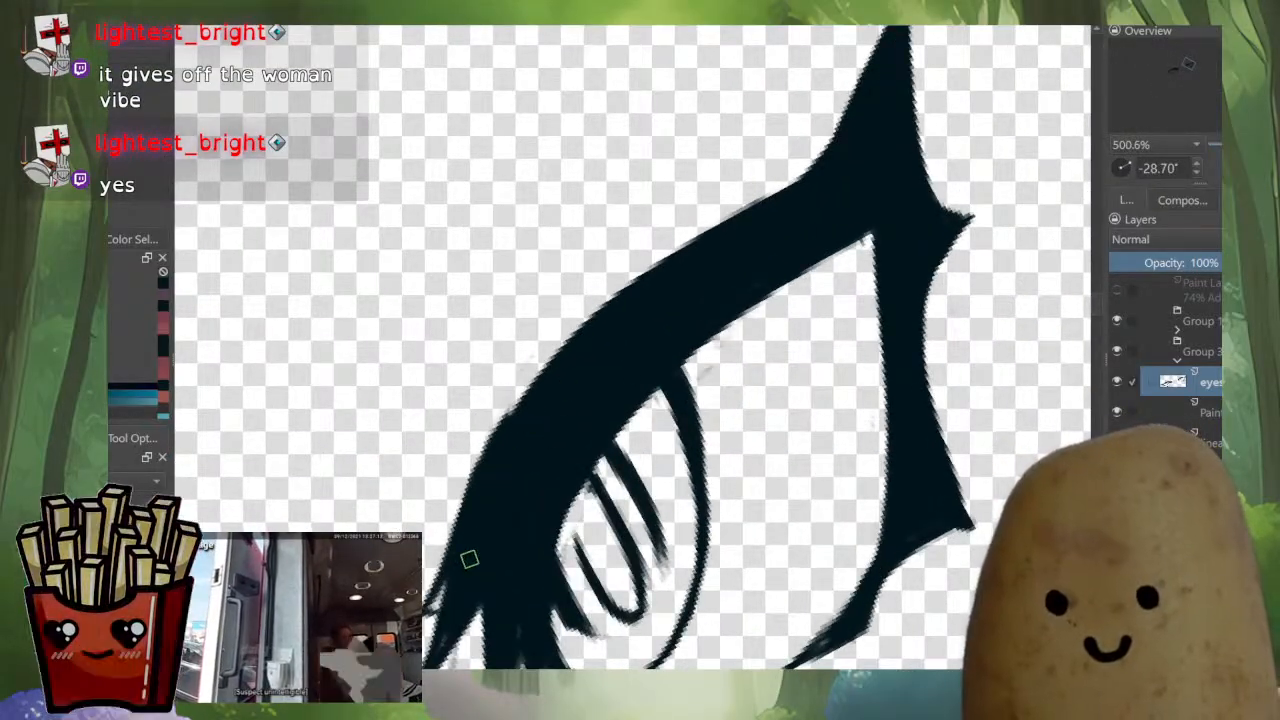
left_click_drag(480, 491, 574, 345)
mouse_move(523, 422)
left_mouse_down()
mouse_move(738, 221)
mouse_move(788, 395)
left_mouse_up()
key("alt+i")
left_click_drag(590, 245, 677, 245)
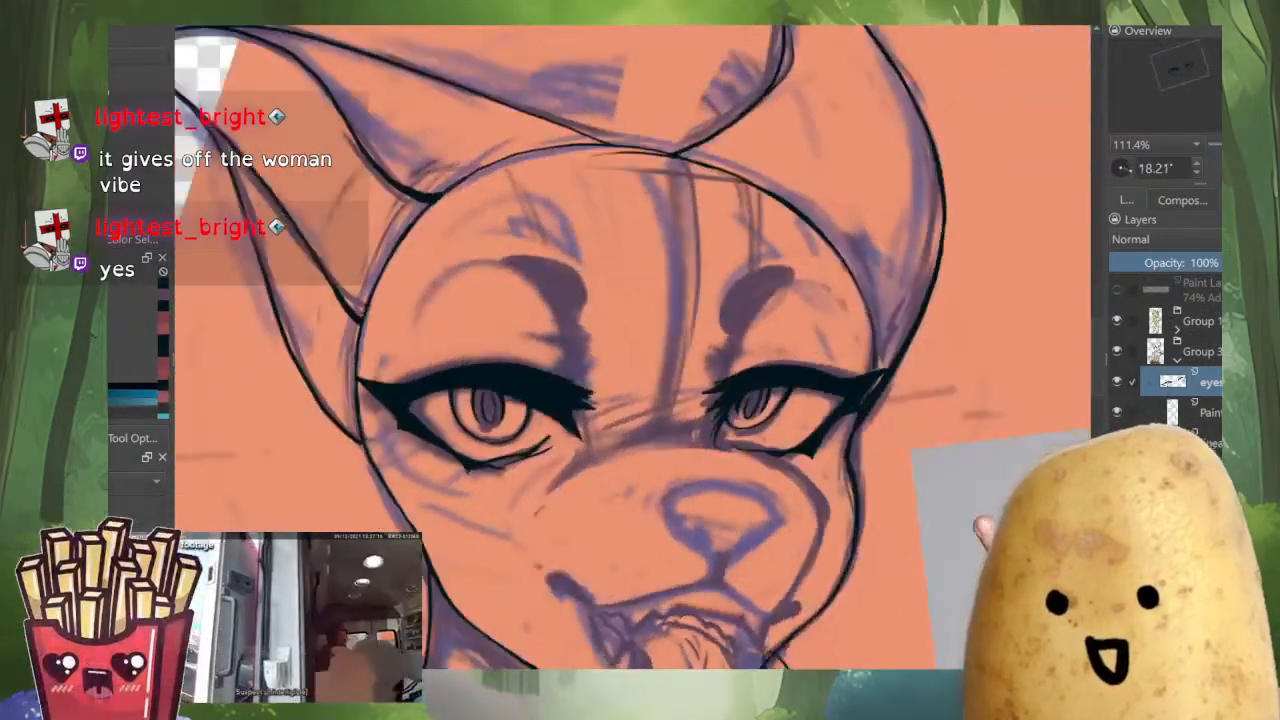
left_click_drag(782, 355, 735, 520)
key("alt+i")
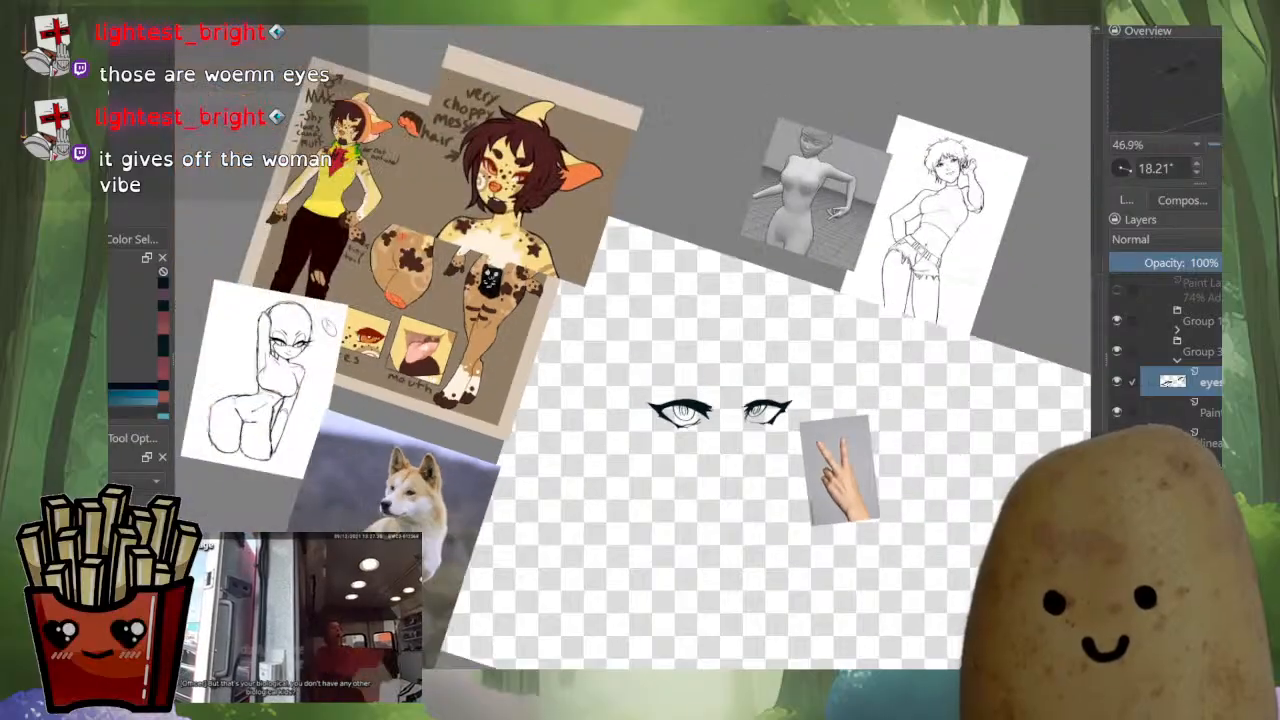
left_click_drag(735, 469, 786, 338)
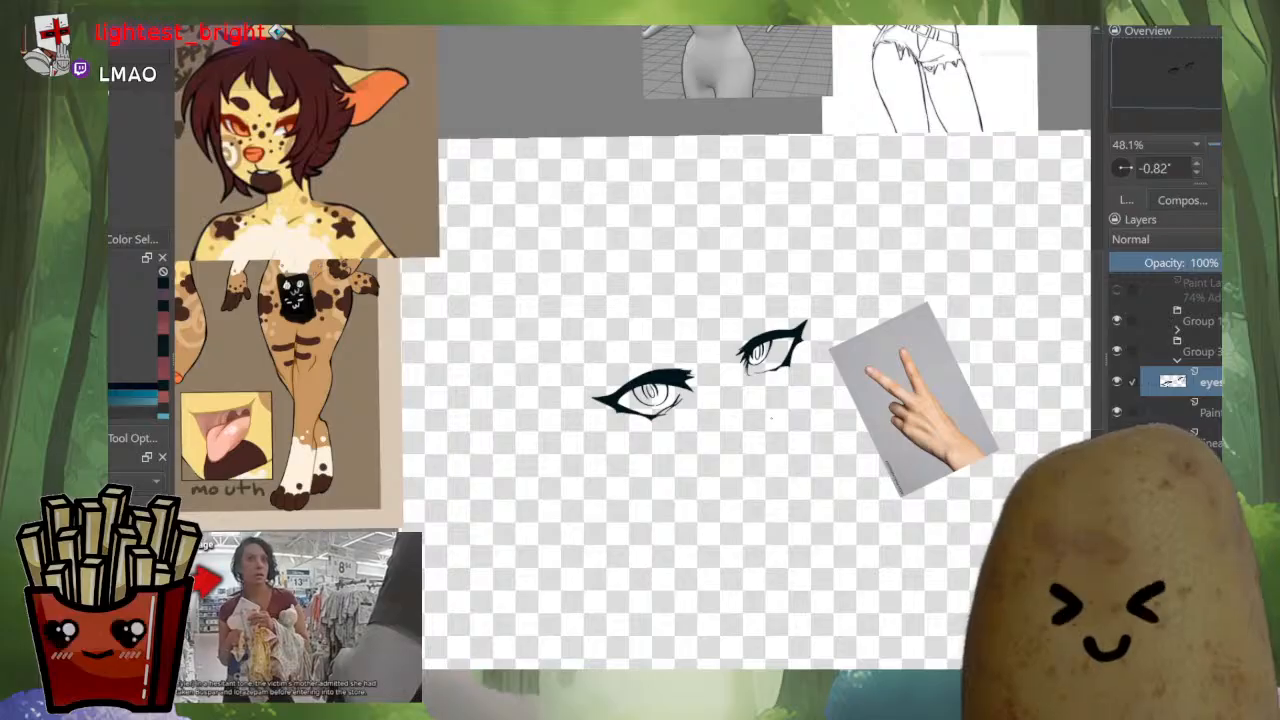
Fill a small spike on the near eye's lower lid toward the inner corner and taper the two thin lashes beside it.
scroll(657, 424, "up", 7)
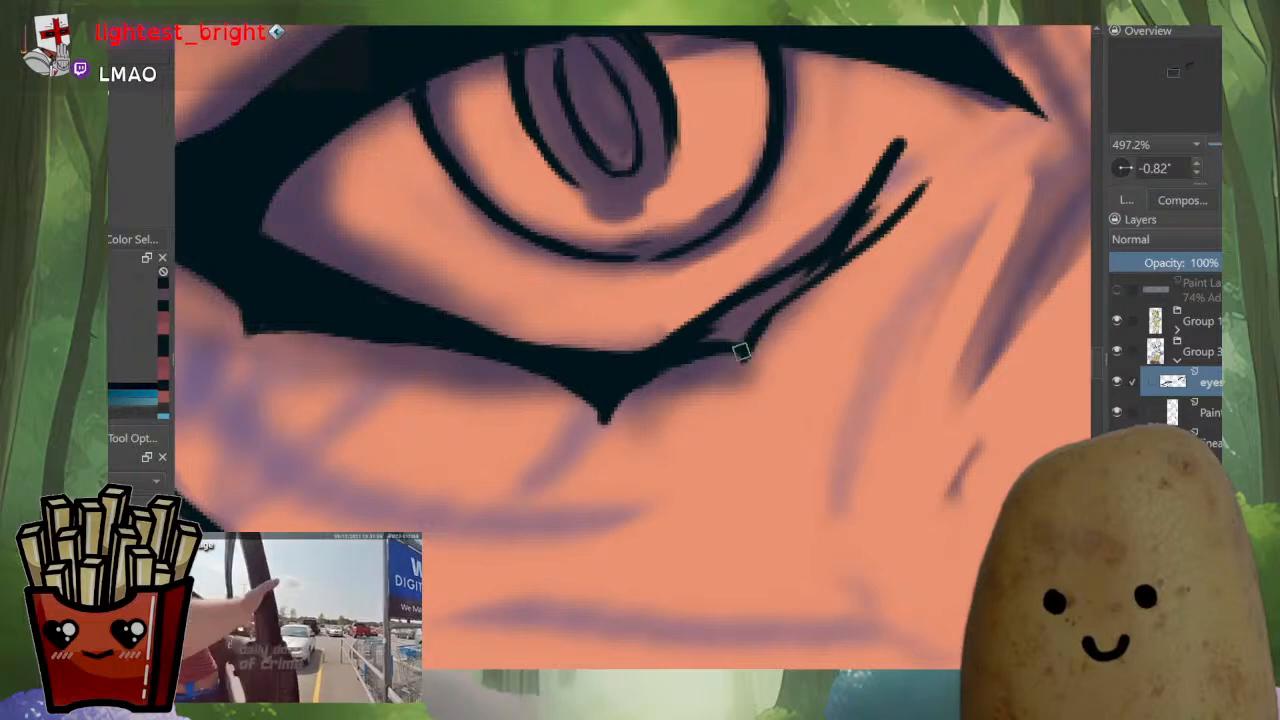
mouse_move(740, 351)
left_mouse_down()
mouse_move(756, 317)
mouse_move(709, 335)
mouse_move(749, 322)
mouse_move(695, 415)
left_mouse_up()
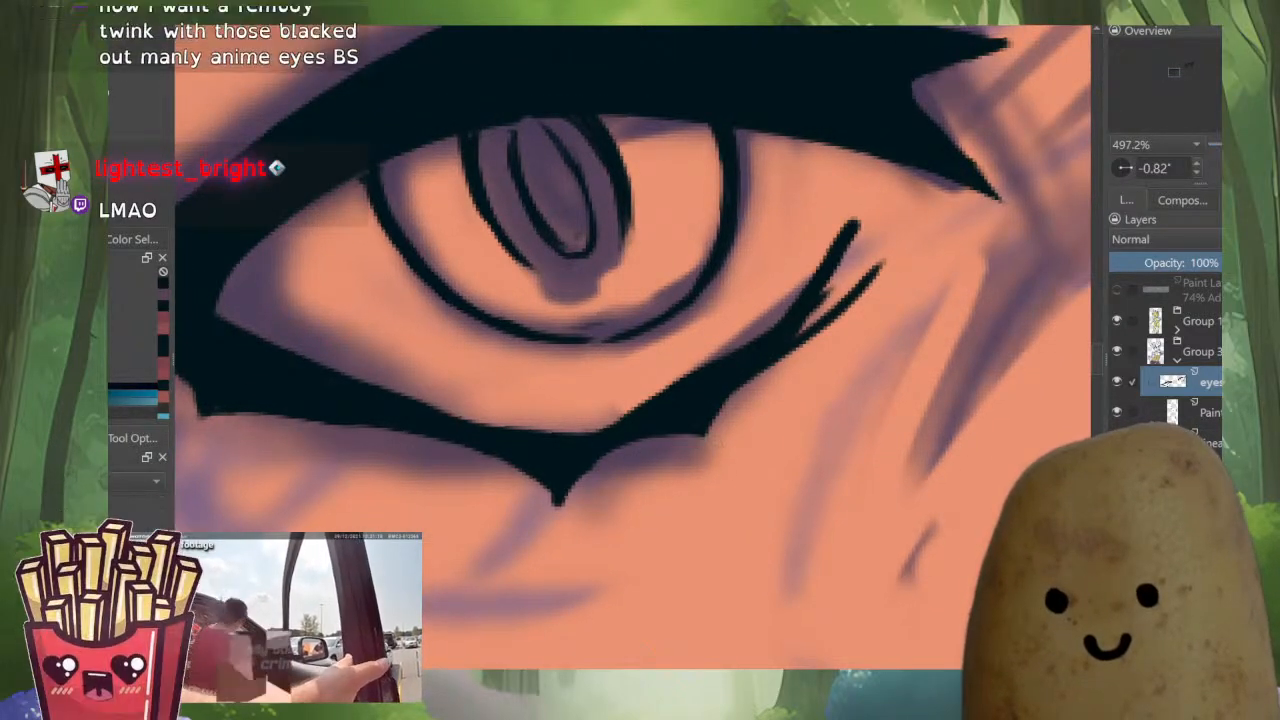
key("i")
mouse_move(632, 410)
left_mouse_down()
mouse_move(773, 322)
mouse_move(855, 222)
left_mouse_up()
left_click_drag(785, 314, 860, 225)
left_click_drag(860, 300, 888, 262)
Refine the near eye's inner pupil outline and clean the junction between the iris ring and the upper lid.
scroll(891, 284, "down", 3)
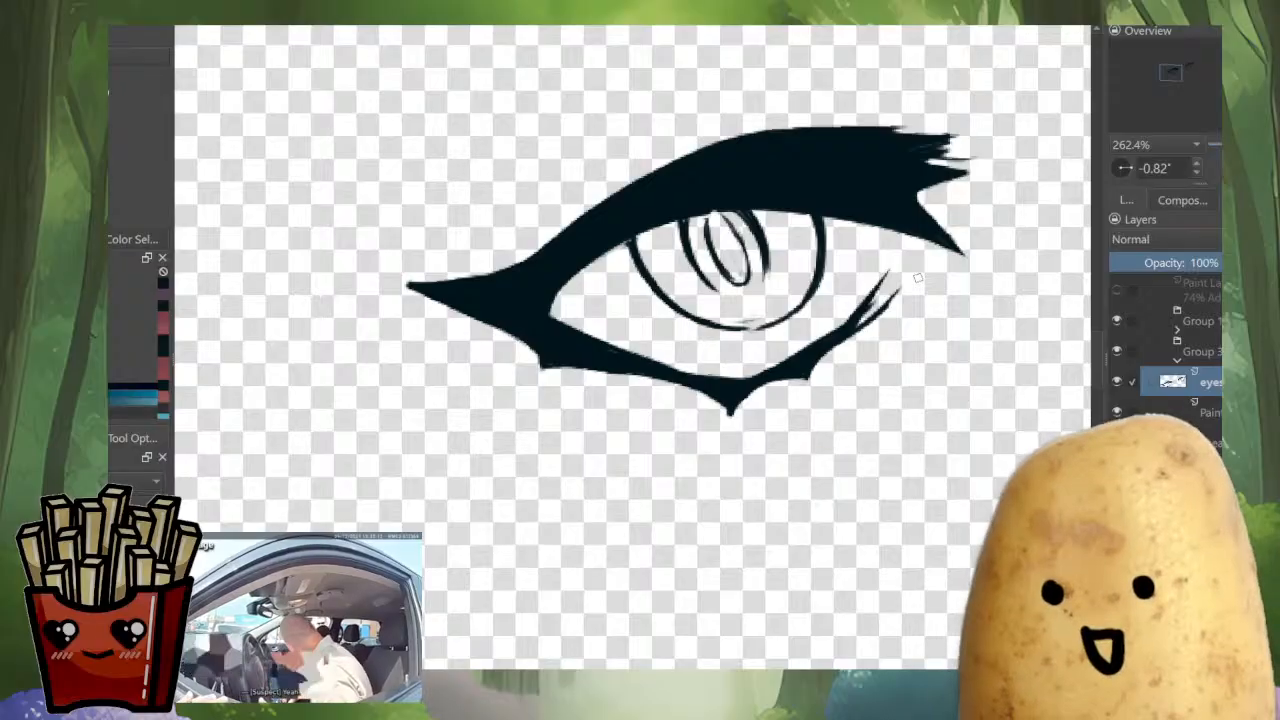
scroll(820, 319, "up", 4)
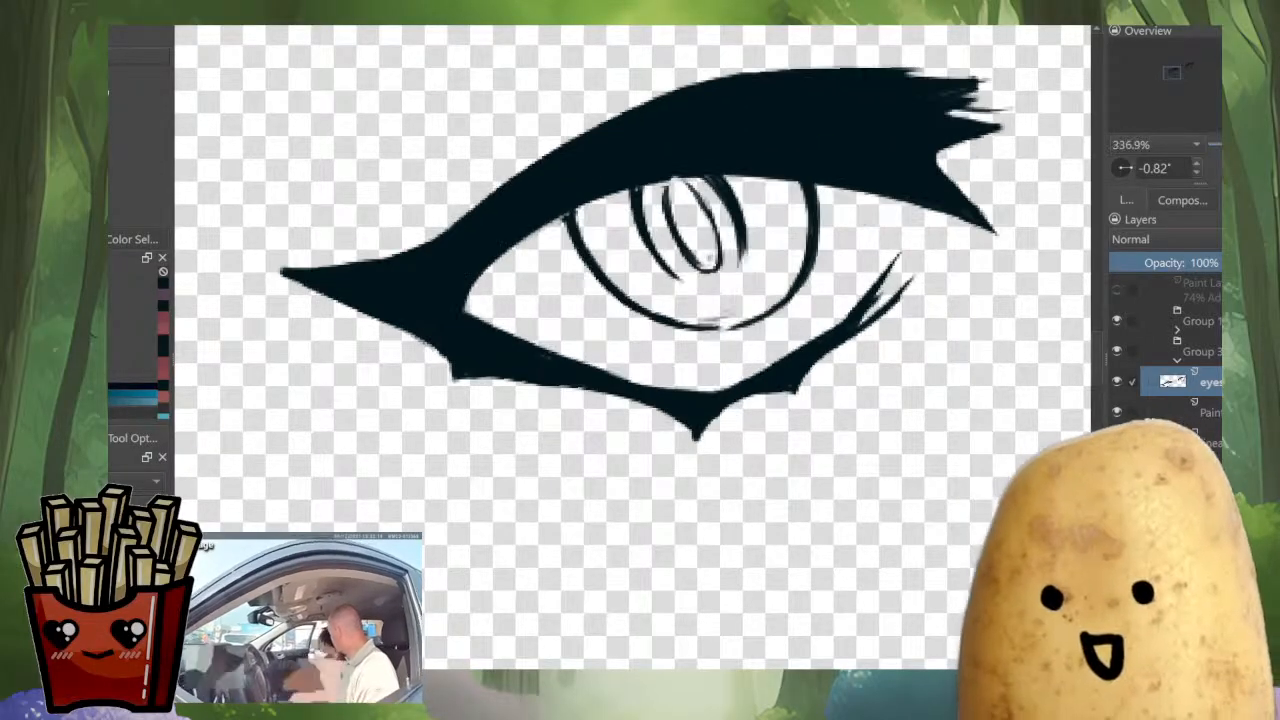
scroll(820, 243, "up", 3)
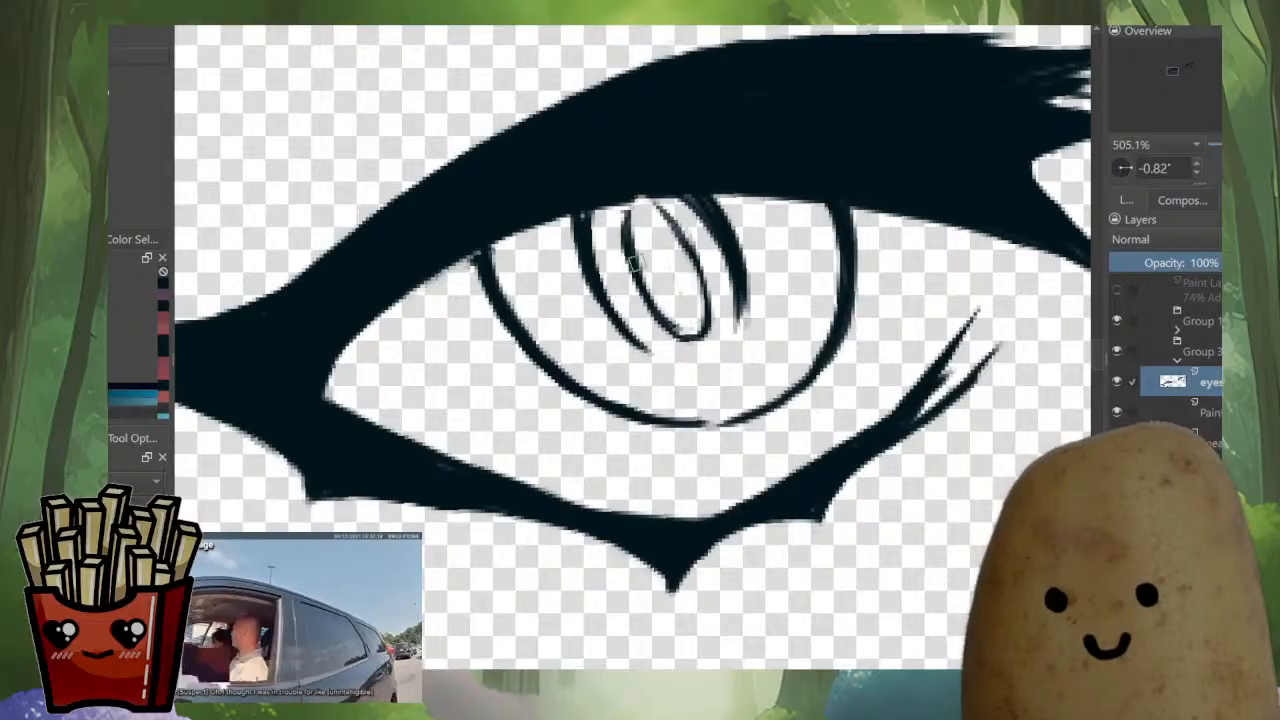
mouse_move(636, 262)
left_mouse_down()
mouse_move(686, 326)
mouse_move(698, 327)
mouse_move(706, 282)
left_mouse_up()
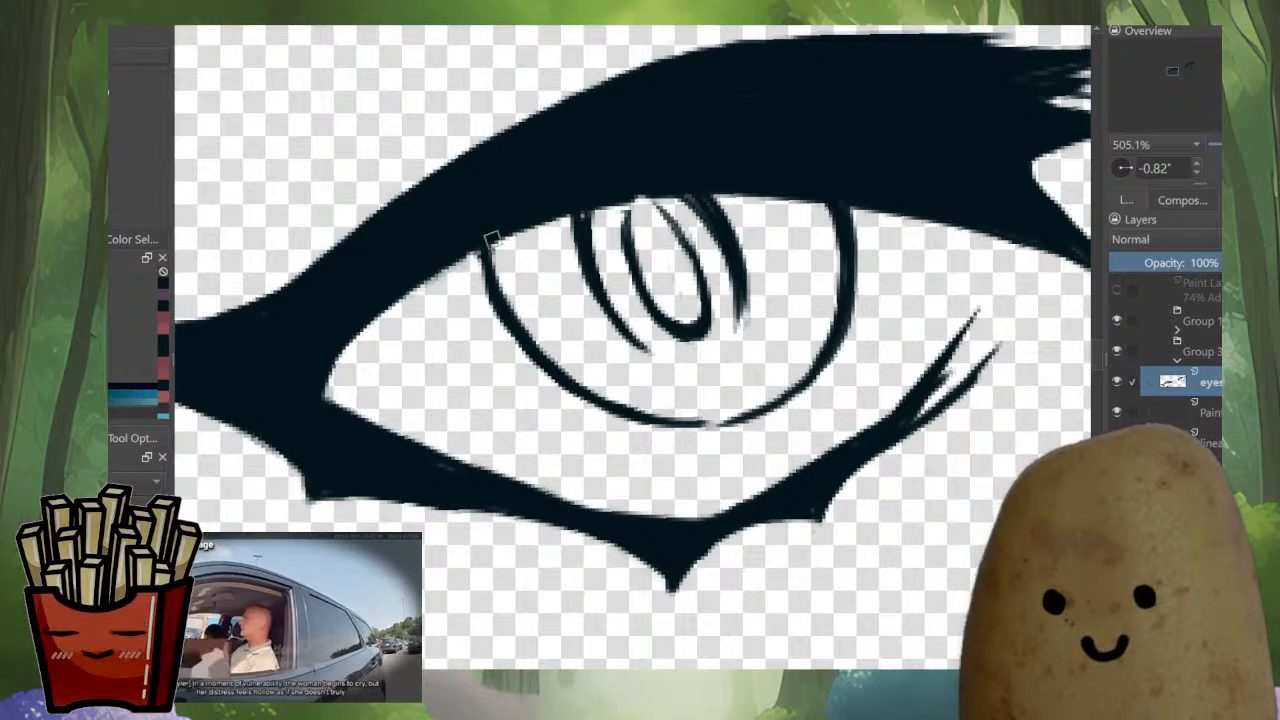
left_click_drag(462, 257, 568, 216)
Reshape the far eye's inner-corner lashes into thin, sharp points that continue the upper lid's curve.
scroll(778, 231, "down", 5)
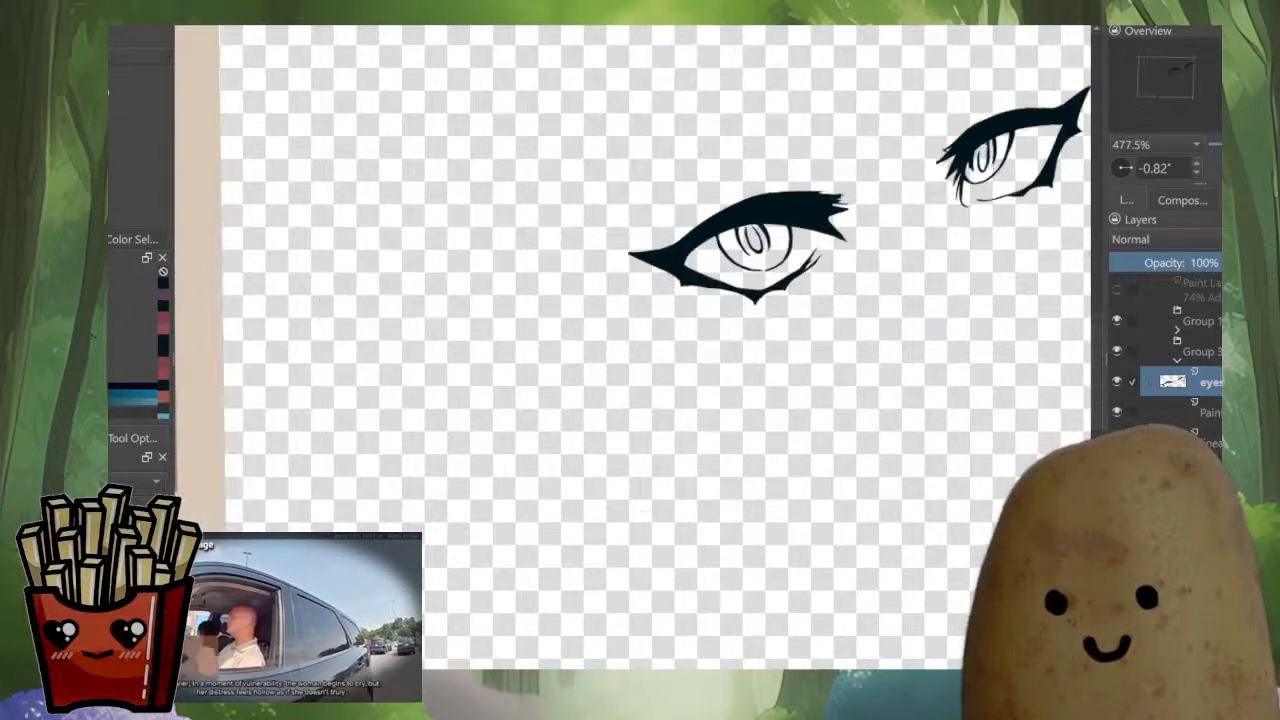
left_click_drag(1042, 138, 861, 222)
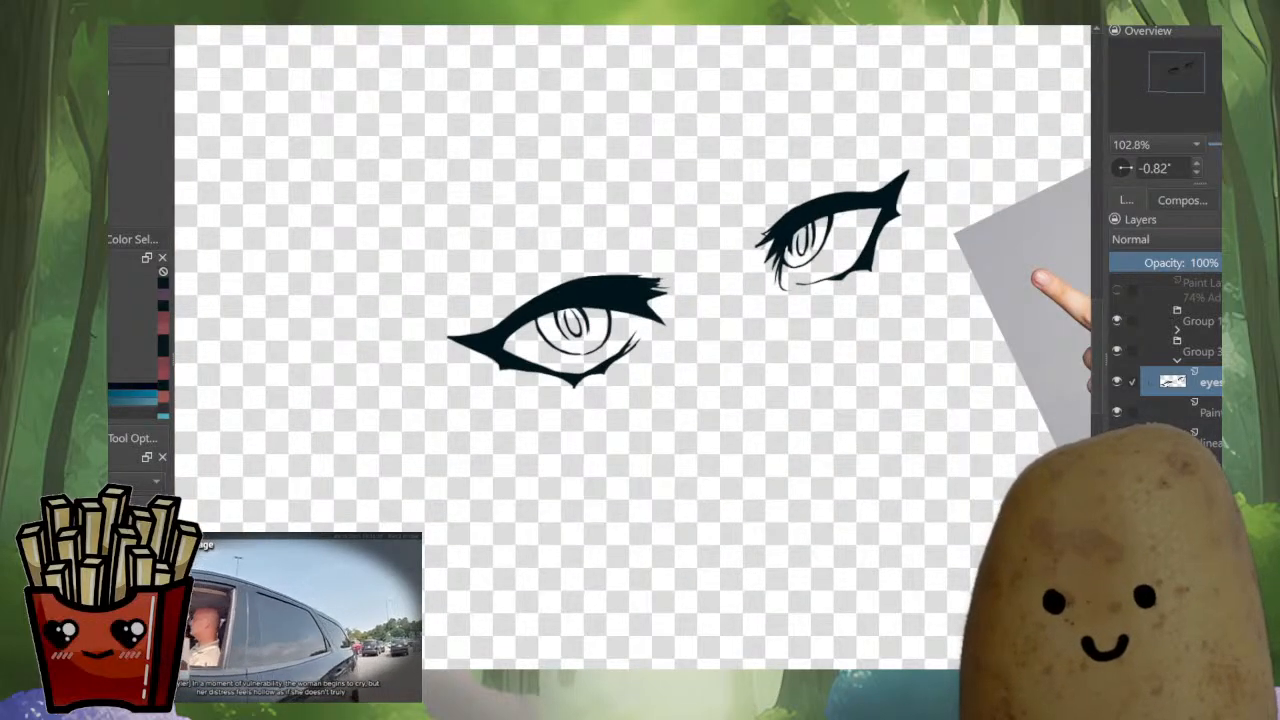
scroll(861, 222, "up", 3)
scroll(861, 222, "up", 1)
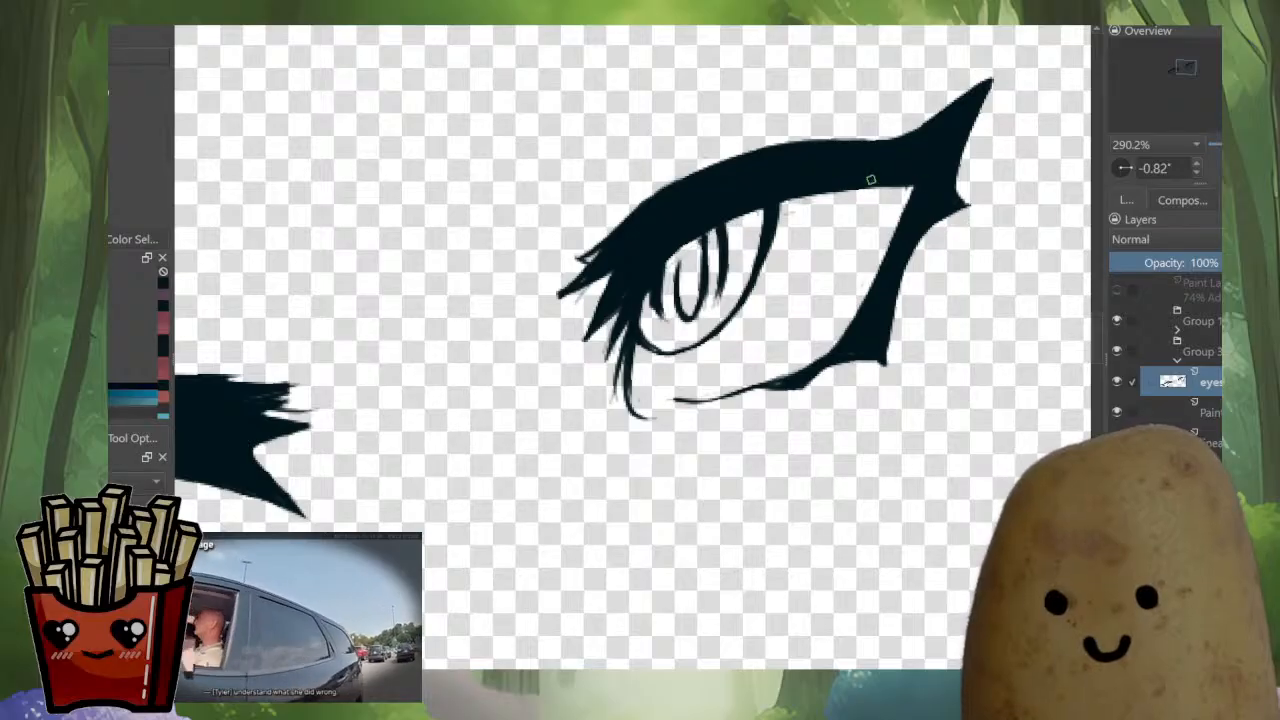
left_click_drag(700, 239, 664, 265)
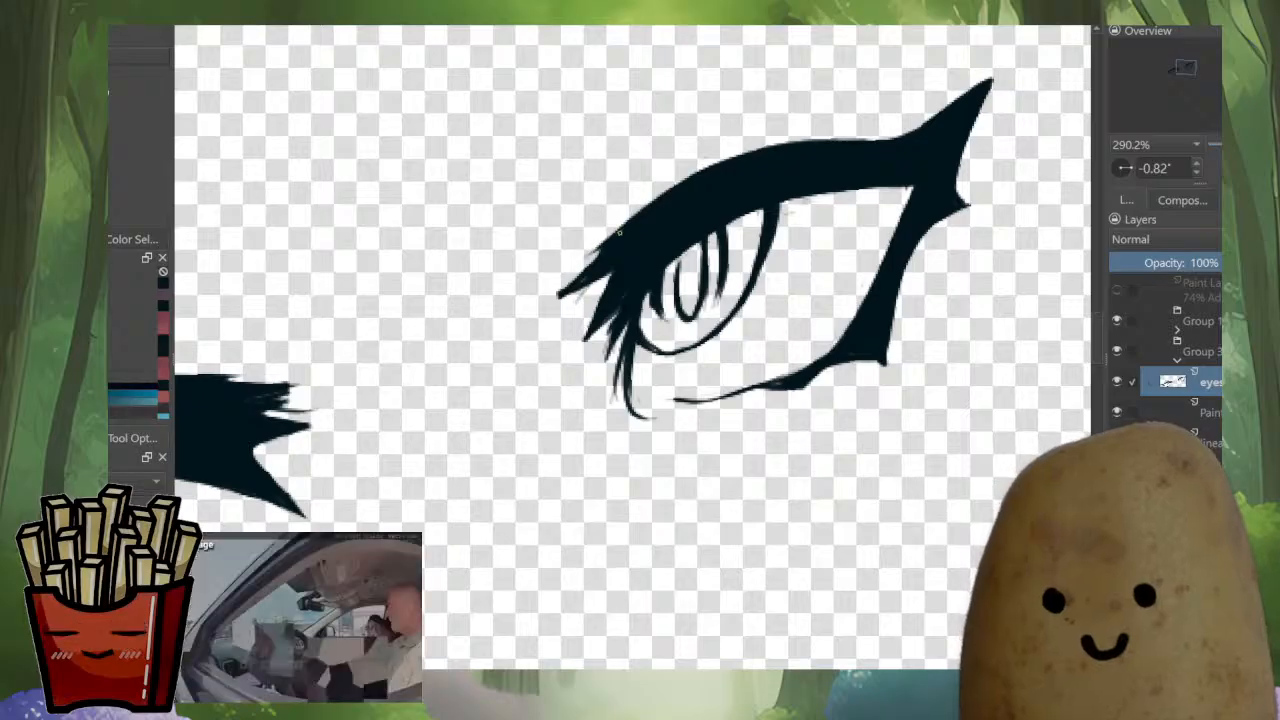
left_click_drag(586, 245, 562, 290)
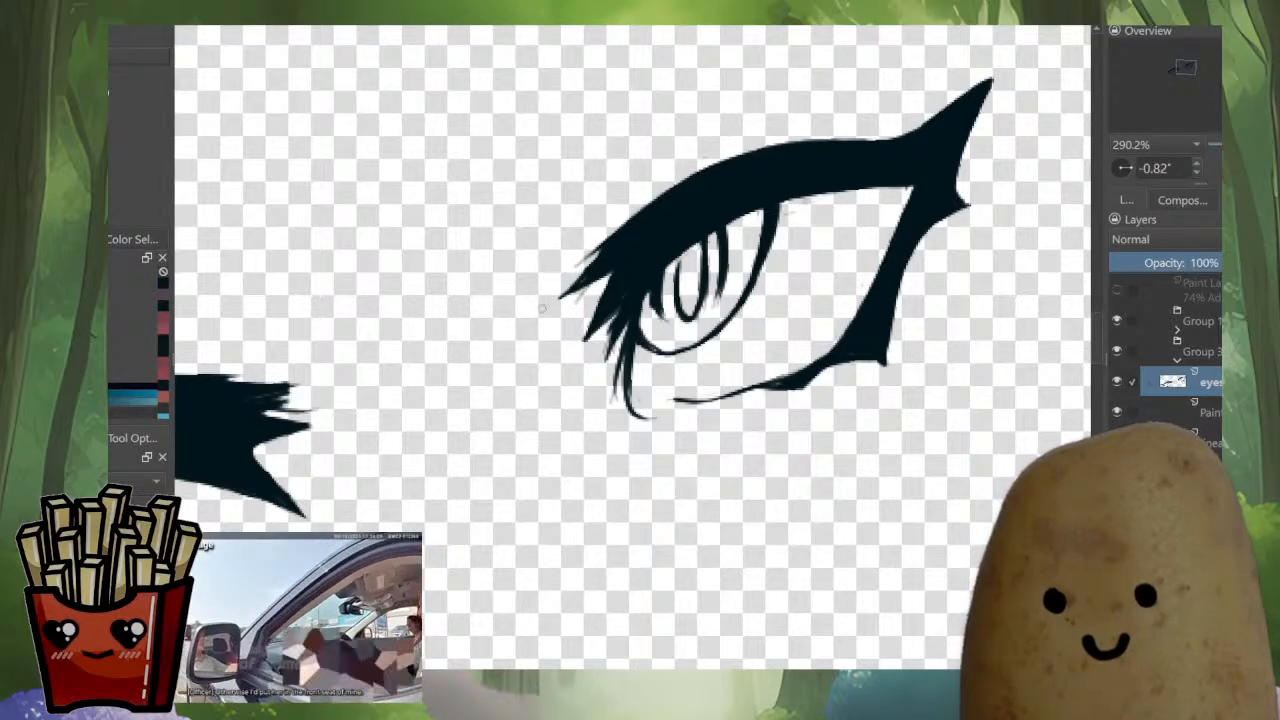
scroll(597, 268, "up", 2)
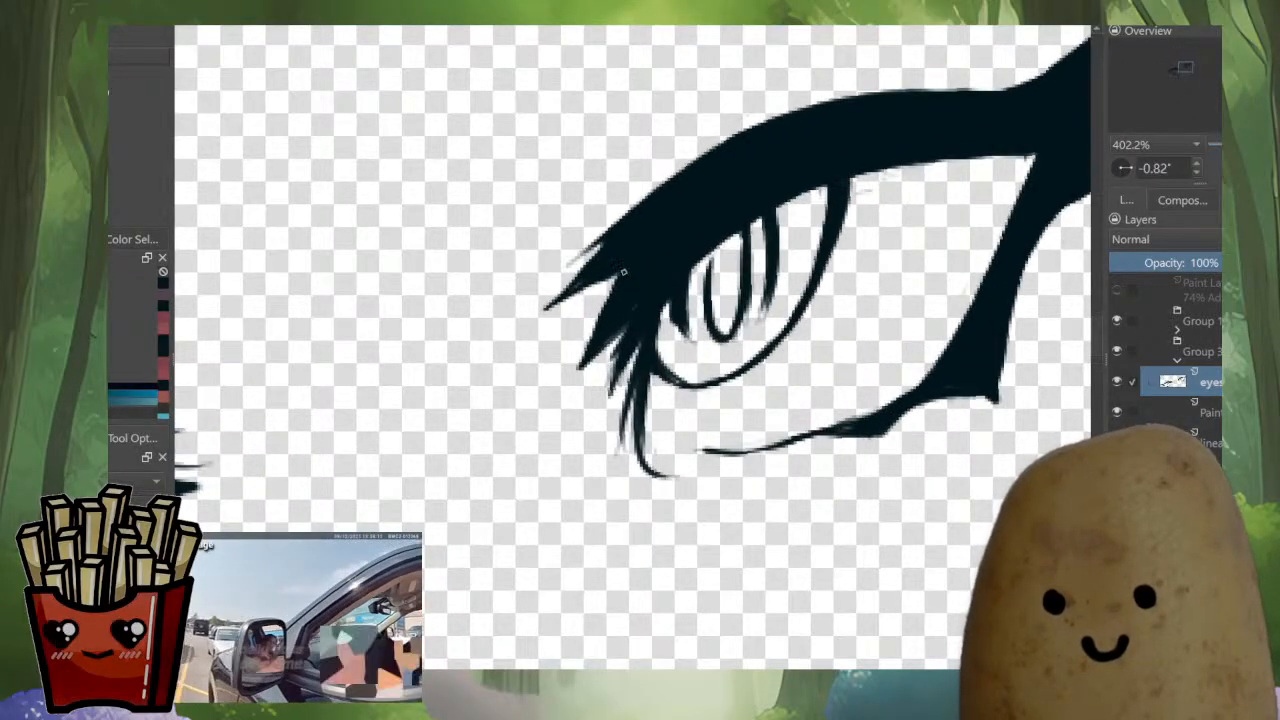
left_click_drag(596, 245, 560, 296)
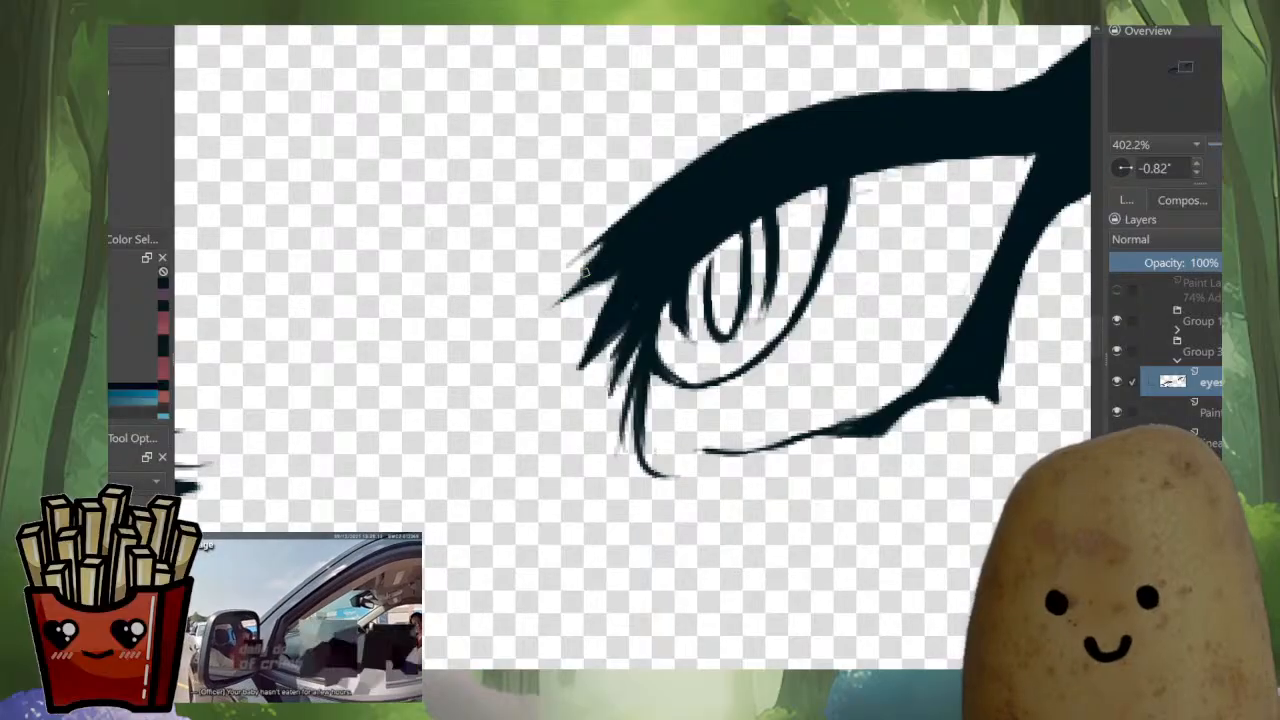
Extend the upper inner lash of the right-hand eye into a longer, sharper point.
left_click_drag(609, 242, 538, 315)
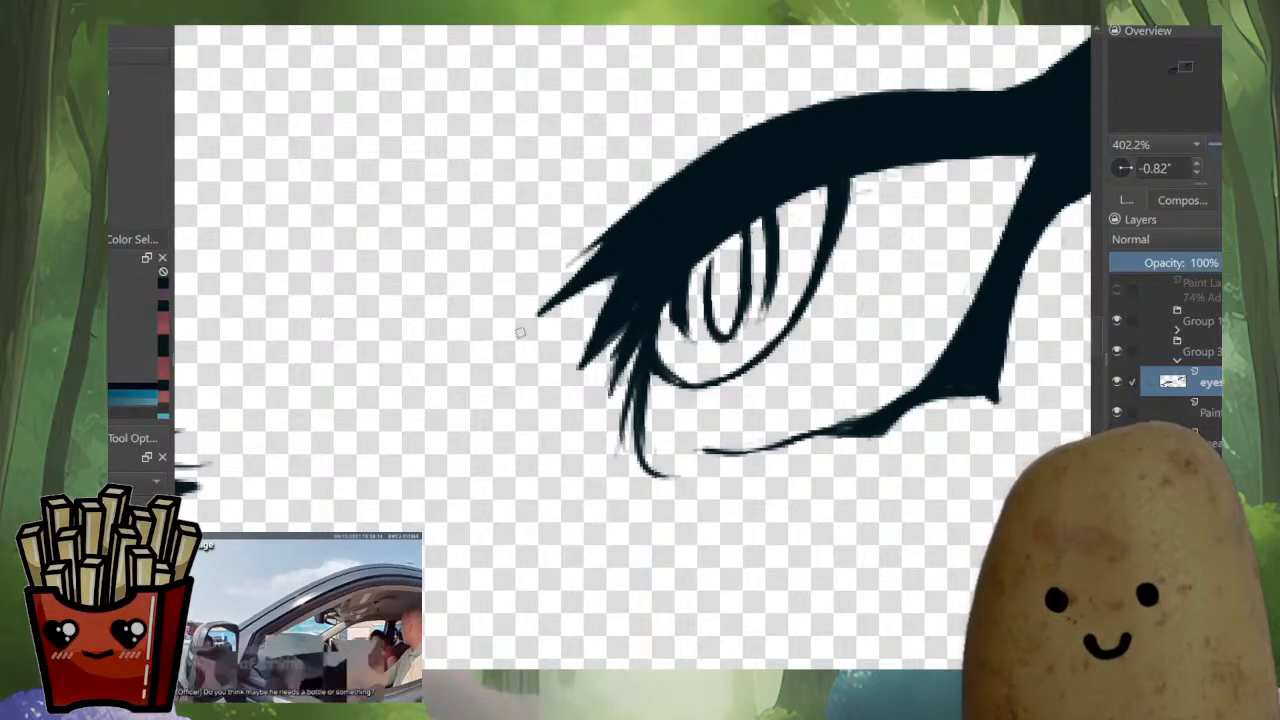
left_click_drag(597, 246, 540, 313)
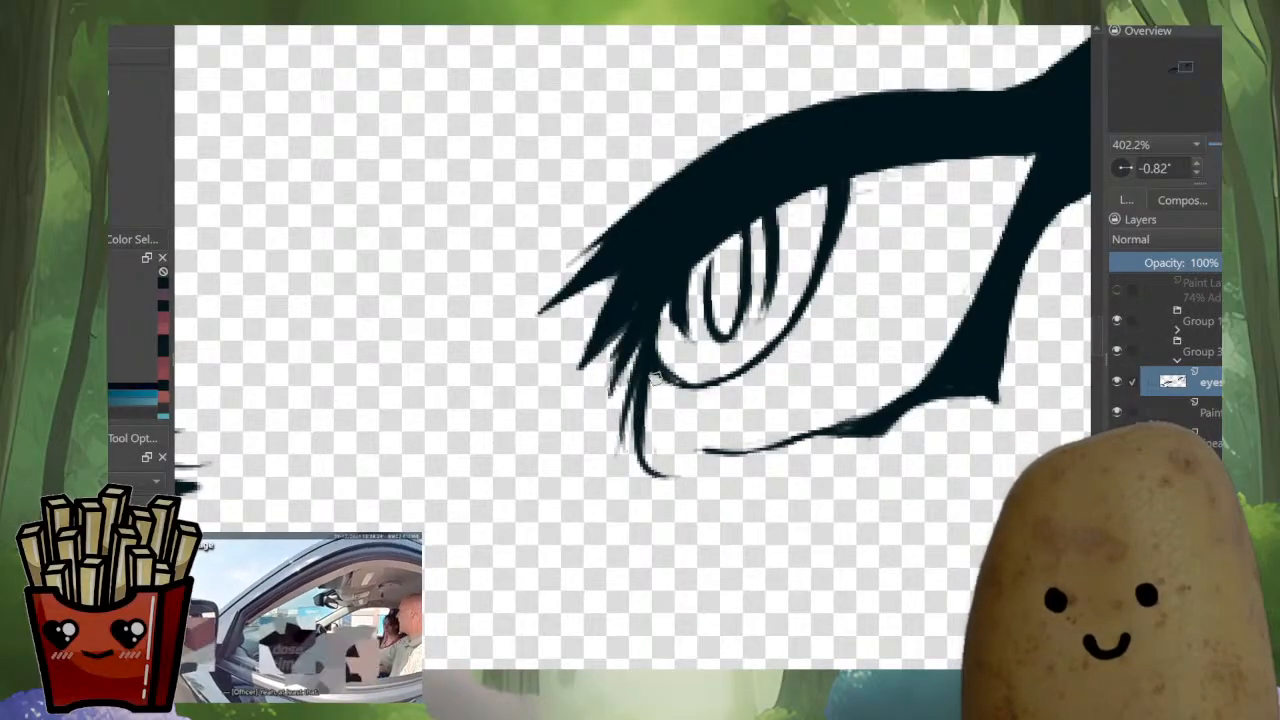
scroll(655, 380, "up", 2)
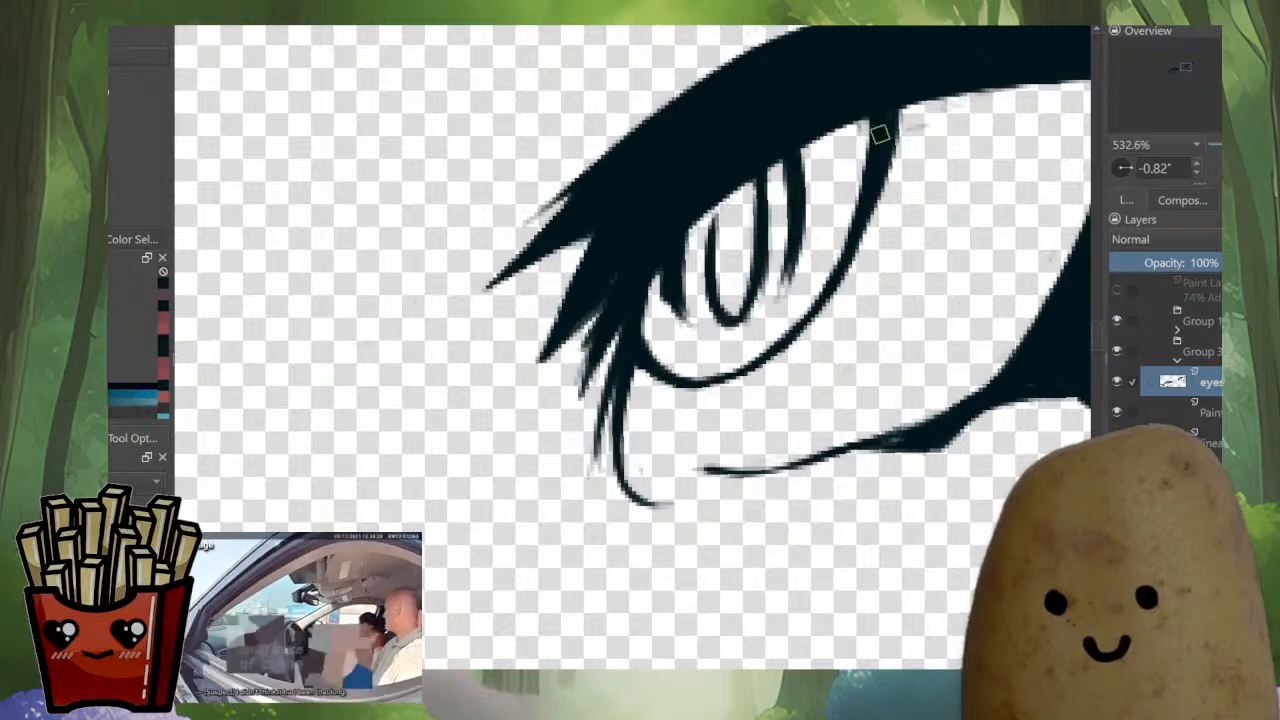
scroll(868, 205, "down", 8)
scroll(851, 218, "up", 8)
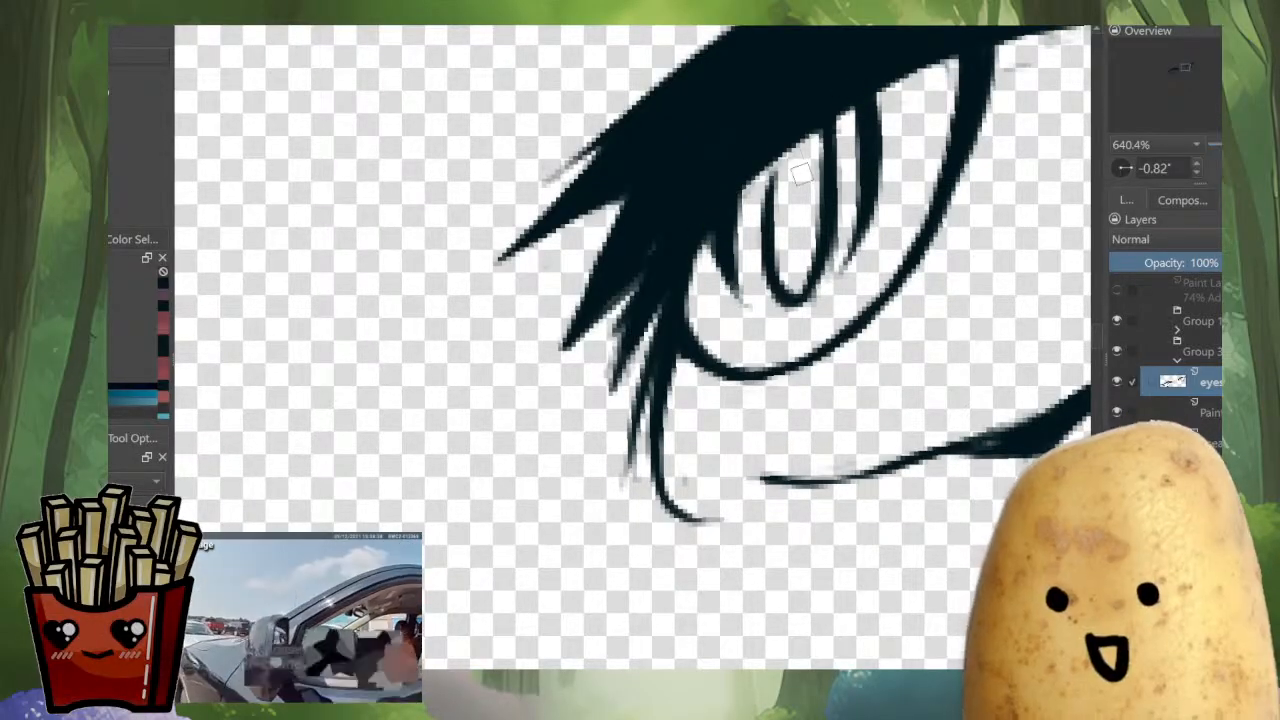
Thicken the curved line on the outer side of the left-hand eye's pupil and clean up the line on its inner side.
scroll(860, 278, "down", 5)
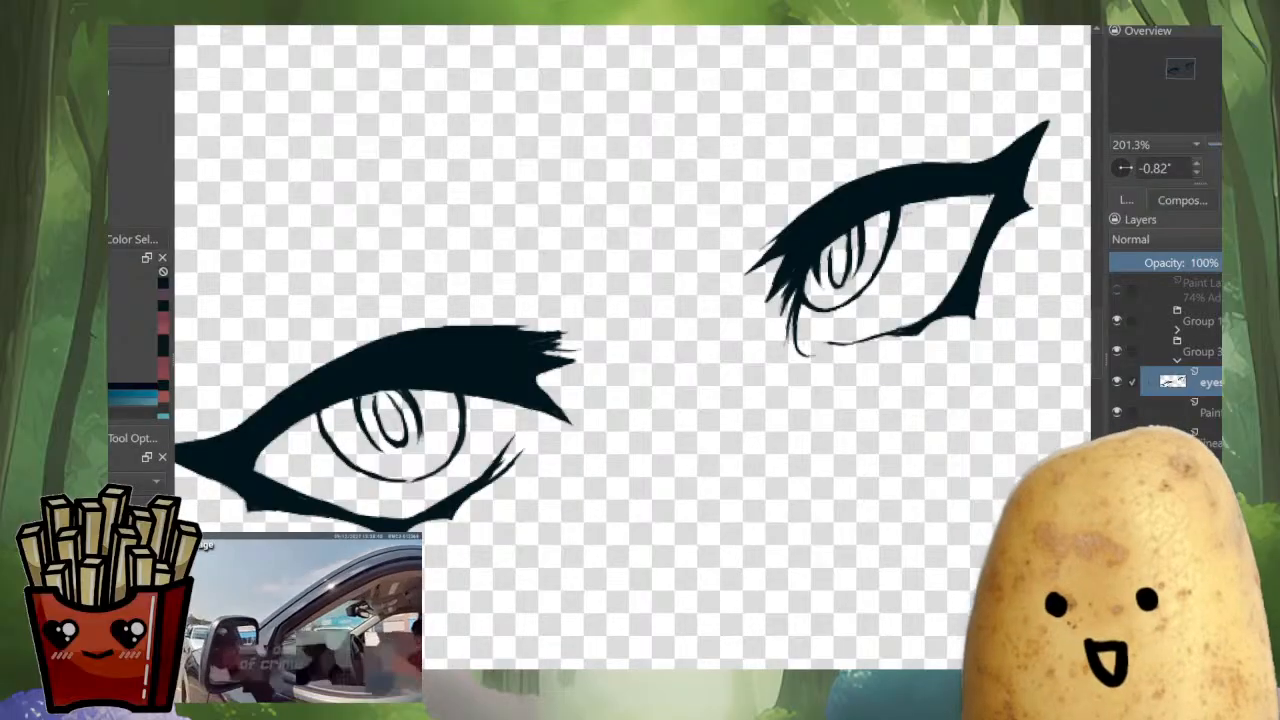
scroll(360, 432, "up", 1)
scroll(353, 442, "up", 5)
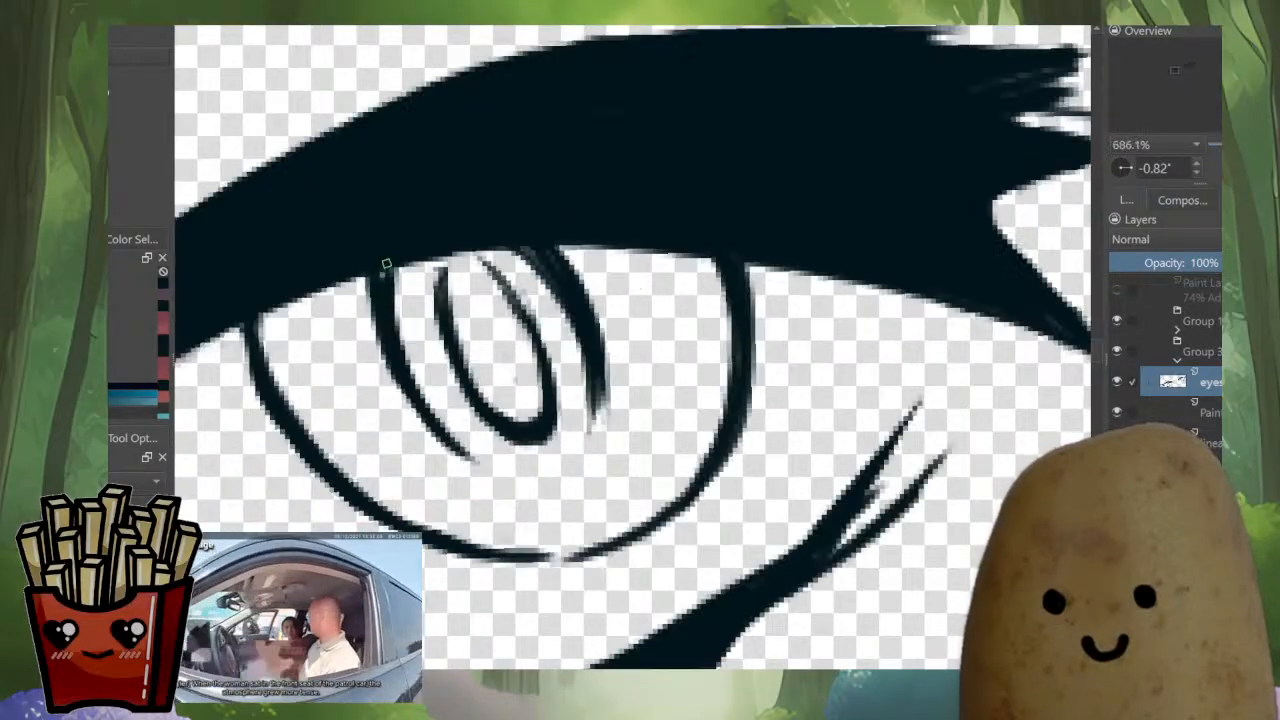
left_click_drag(404, 256, 409, 378)
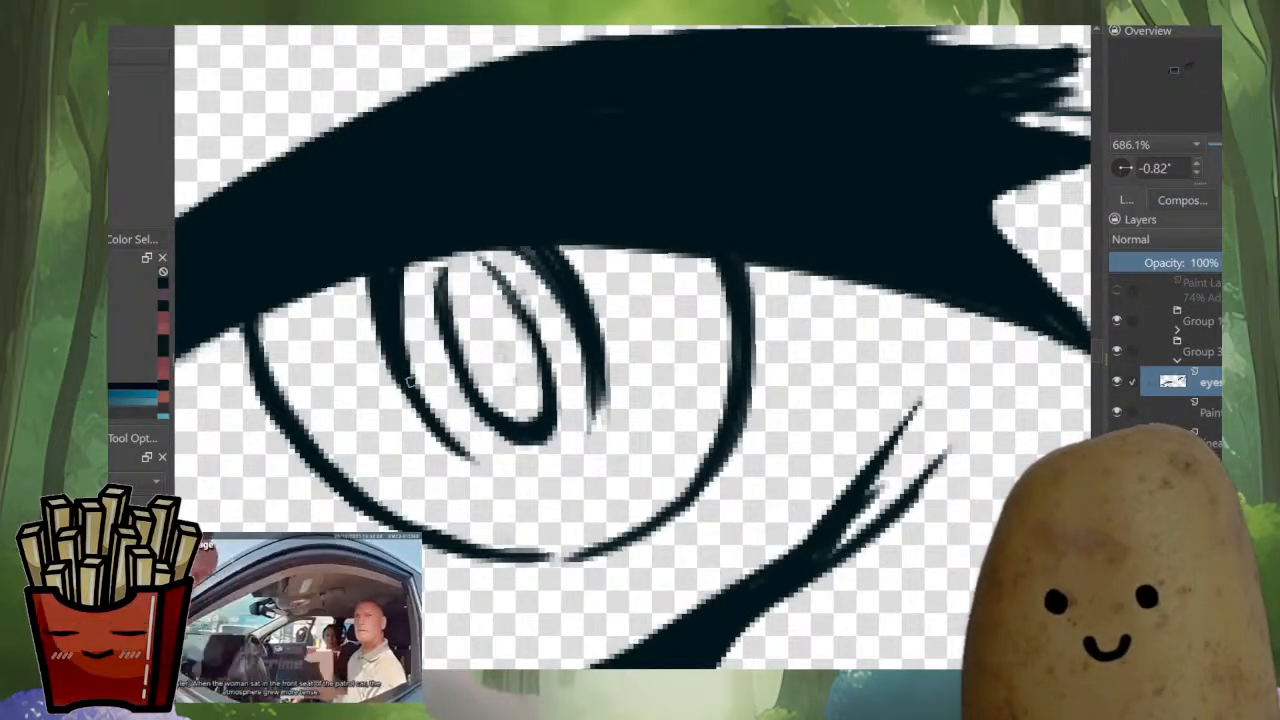
key("ctrl+z")
left_click_drag(407, 261, 437, 422)
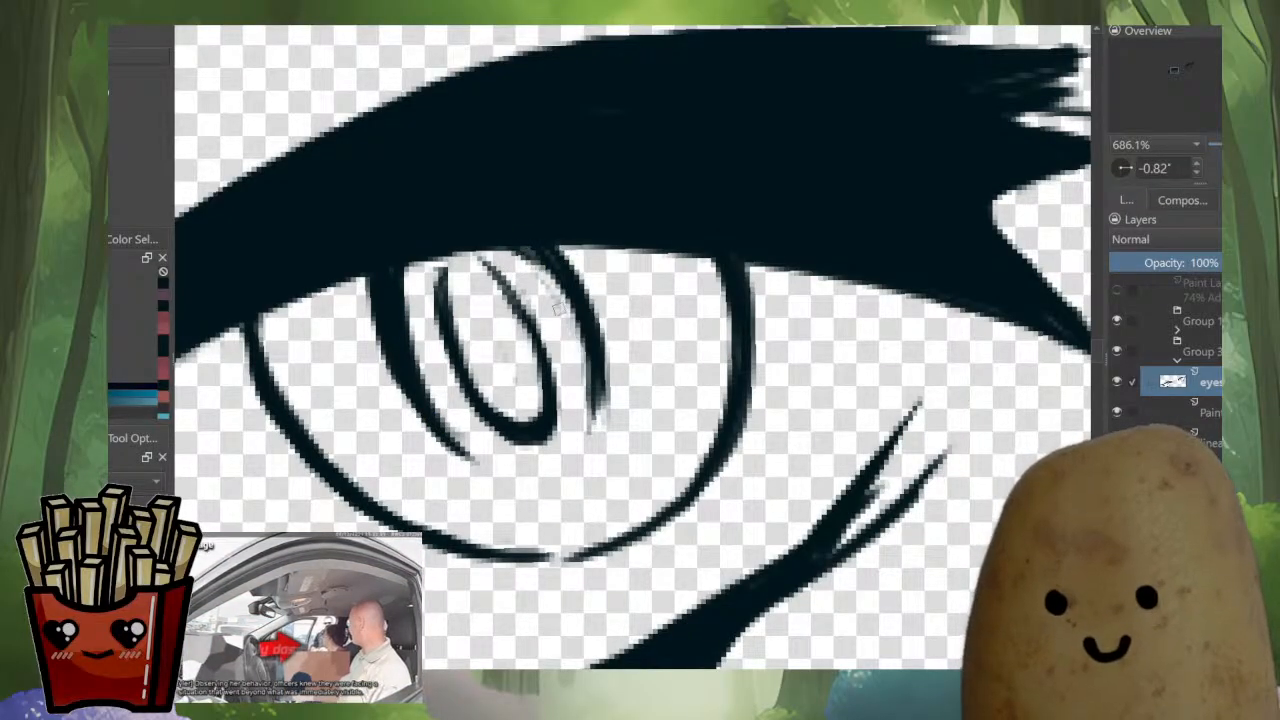
left_click_drag(551, 265, 575, 302)
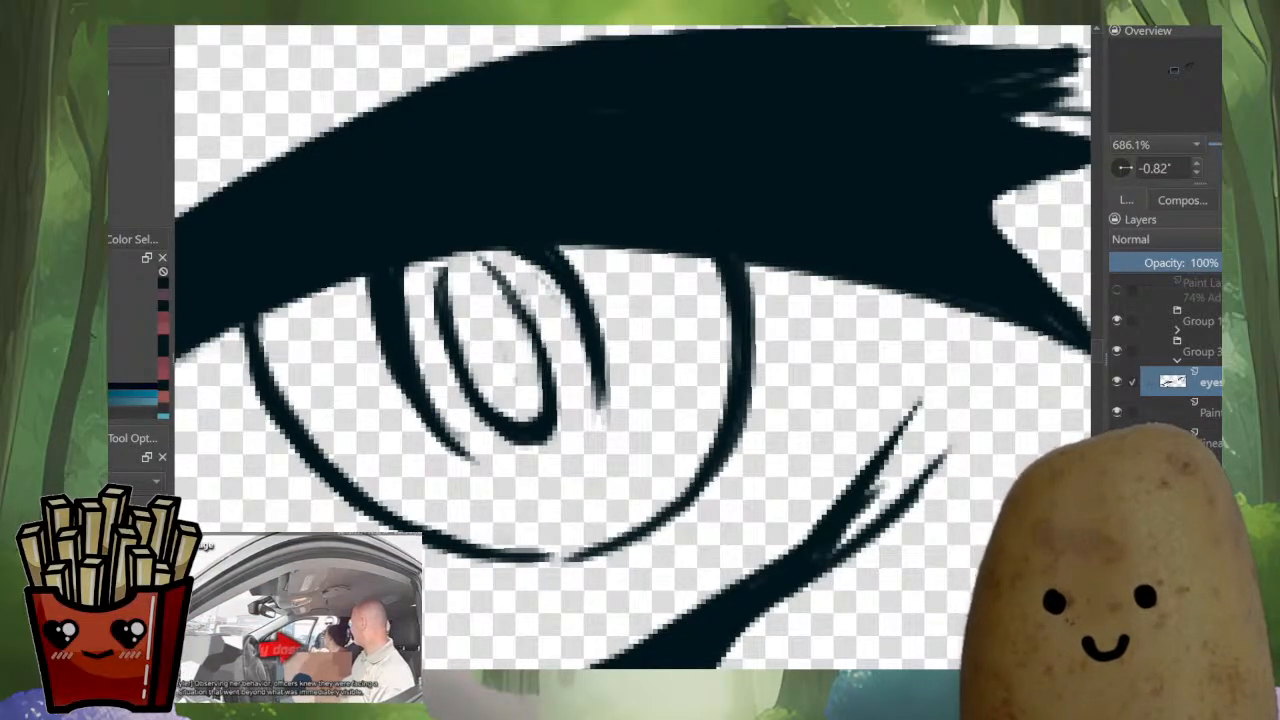
Thicken the outer upper end of the left-hand eye's iris outline where it meets the upper lid.
scroll(640, 335, "down", 6)
scroll(640, 370, "up", 6)
mouse_move(697, 195)
left_mouse_down()
mouse_move(608, 272)
mouse_move(510, 296)
left_mouse_up()
mouse_move(704, 217)
left_mouse_down()
mouse_move(575, 292)
mouse_move(608, 262)
left_mouse_up()
left_click_drag(640, 215, 560, 375)
left_click_drag(600, 270, 585, 278)
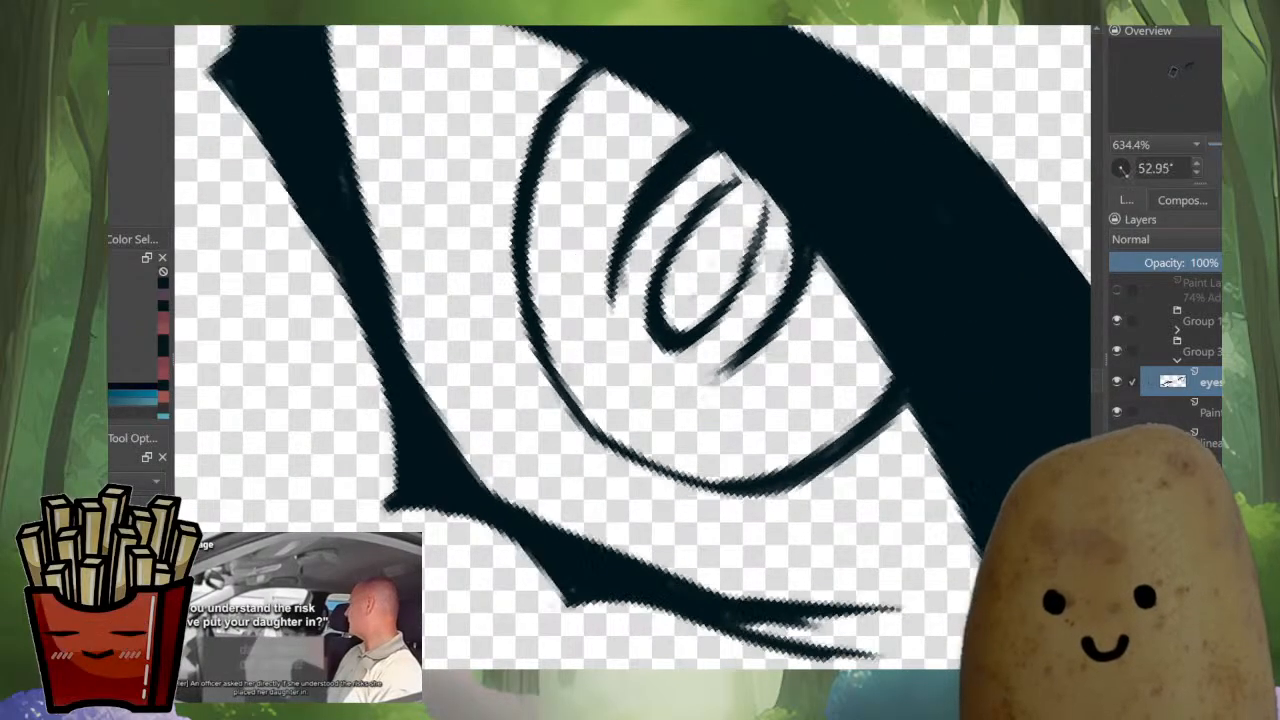
left_click_drag(560, 60, 542, 207)
left_click_drag(526, 294, 576, 222)
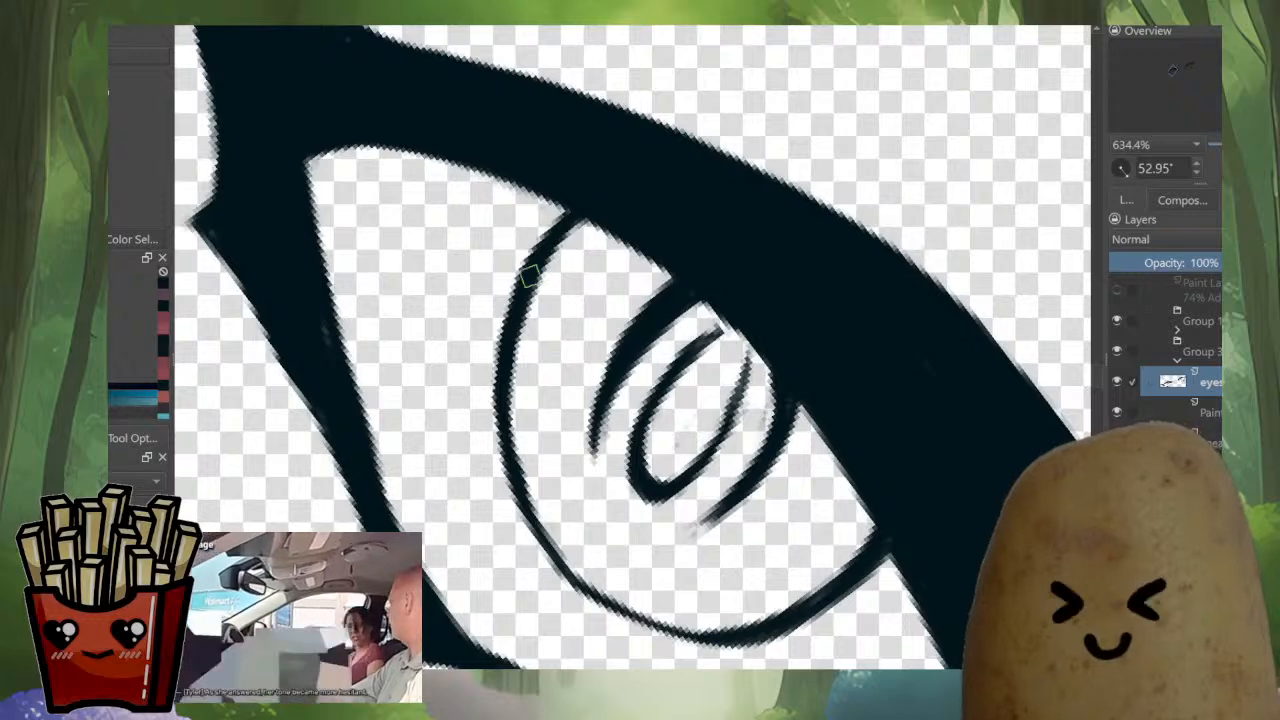
left_click_drag(516, 304, 600, 214)
left_click_drag(632, 195, 632, 440)
left_click_drag(640, 470, 734, 415)
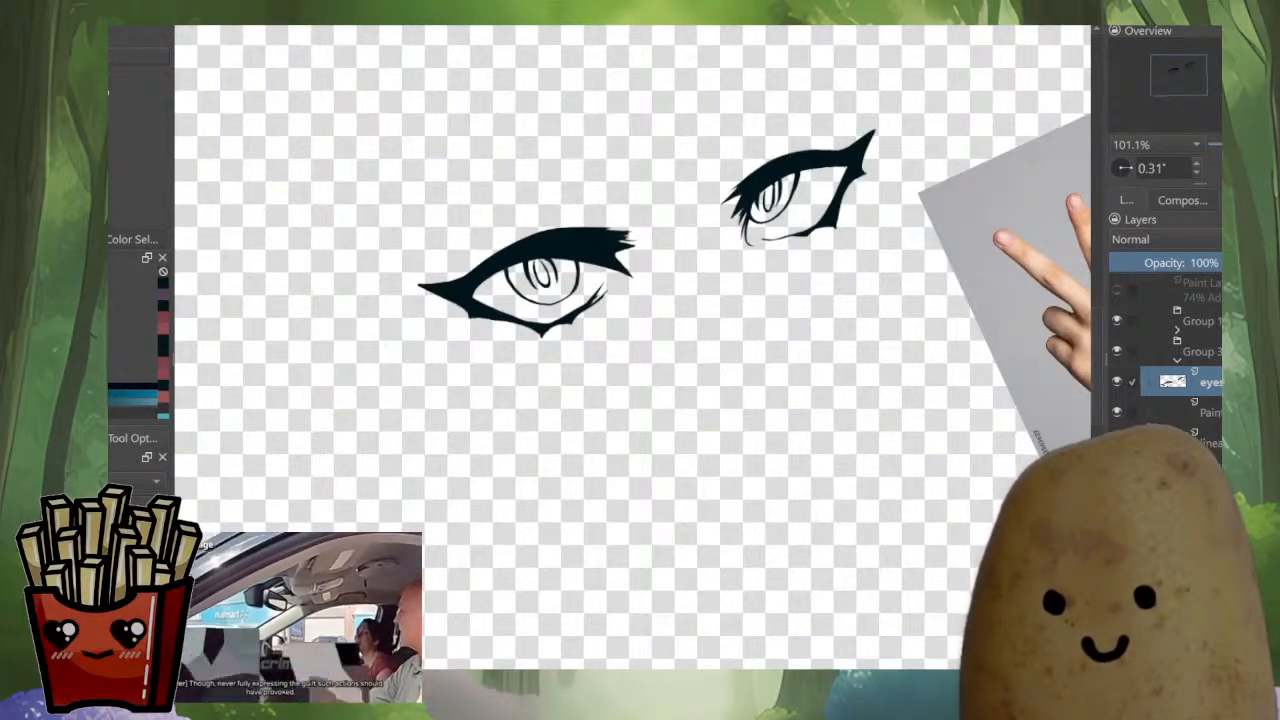
Smooth the lower edge of the right-hand eye's upper lid between the iris and the outer corner.
left_click_drag(487, 289, 455, 318)
mouse_move(455, 318)
left_mouse_down()
mouse_move(455, 170)
mouse_move(455, 296)
left_mouse_up()
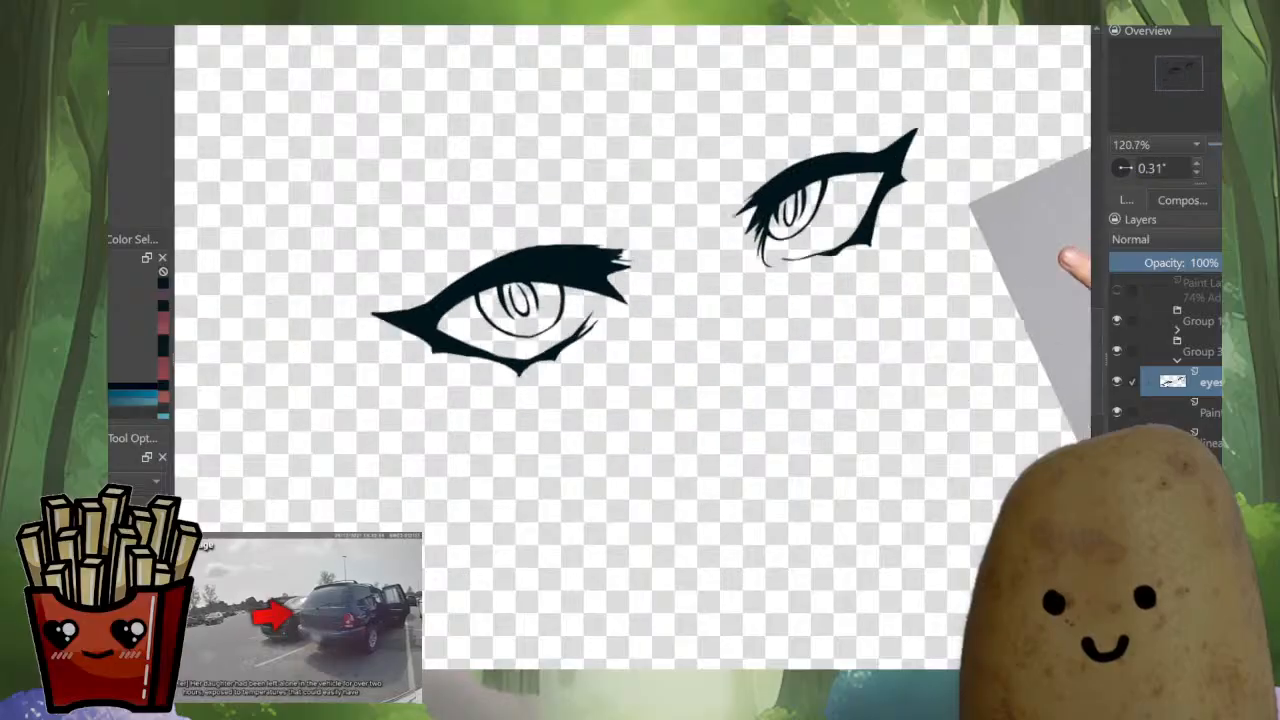
mouse_move(872, 181)
left_mouse_down()
mouse_move(775, 233)
mouse_move(775, 125)
left_mouse_up()
left_click_drag(738, 201, 804, 204)
key("ctrl+z")
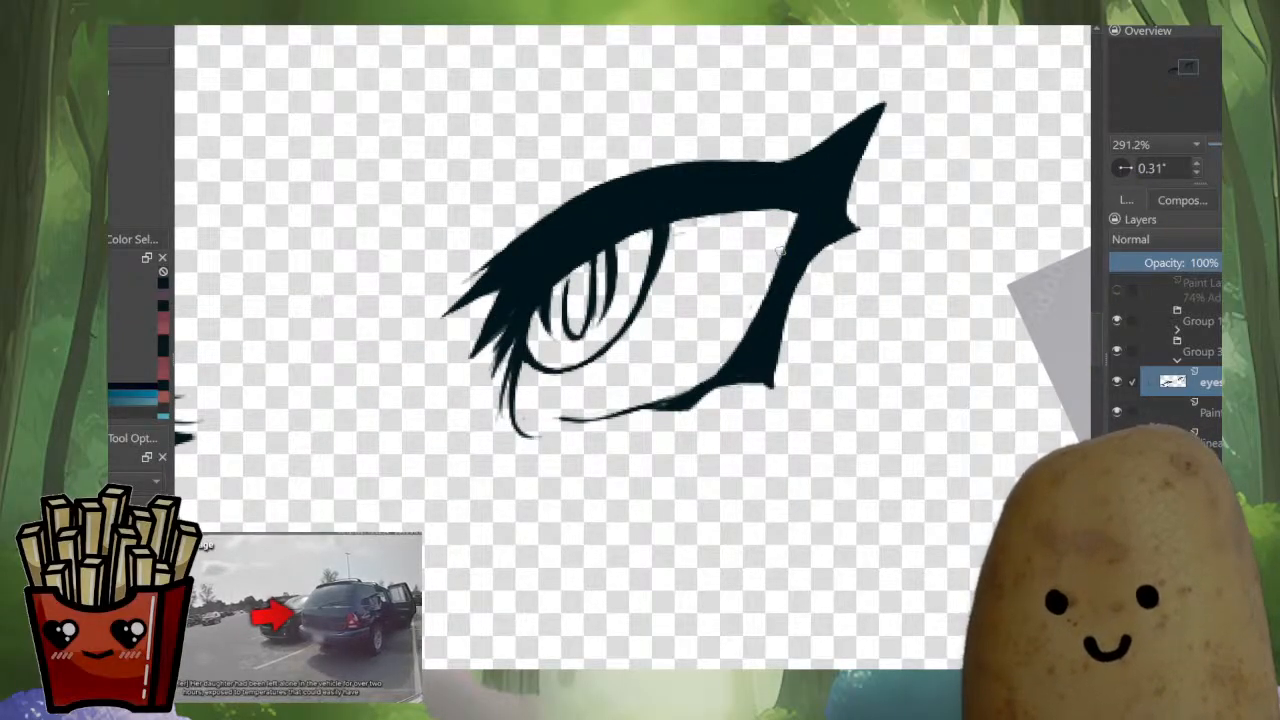
mouse_move(784, 212)
left_mouse_down()
mouse_move(732, 171)
mouse_move(671, 154)
left_mouse_up()
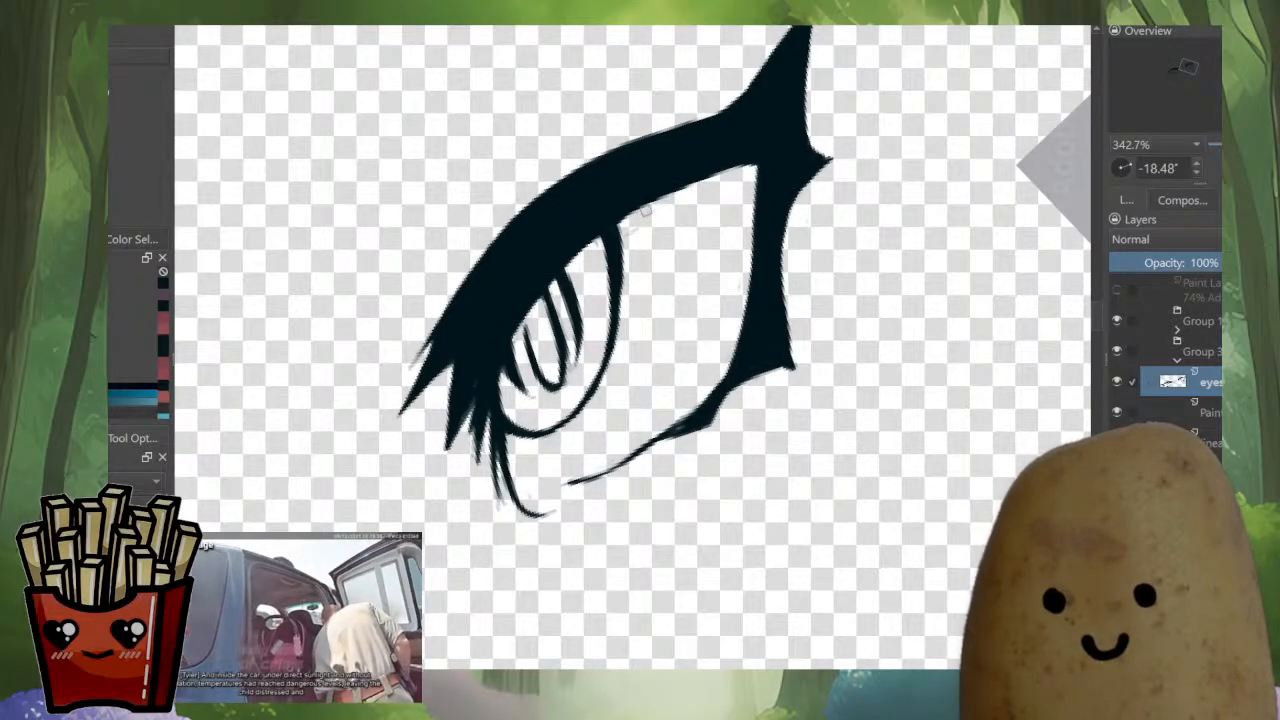
mouse_move(646, 210)
left_mouse_down()
mouse_move(720, 175)
mouse_move(618, 222)
left_mouse_up()
left_click_drag(694, 182, 609, 230)
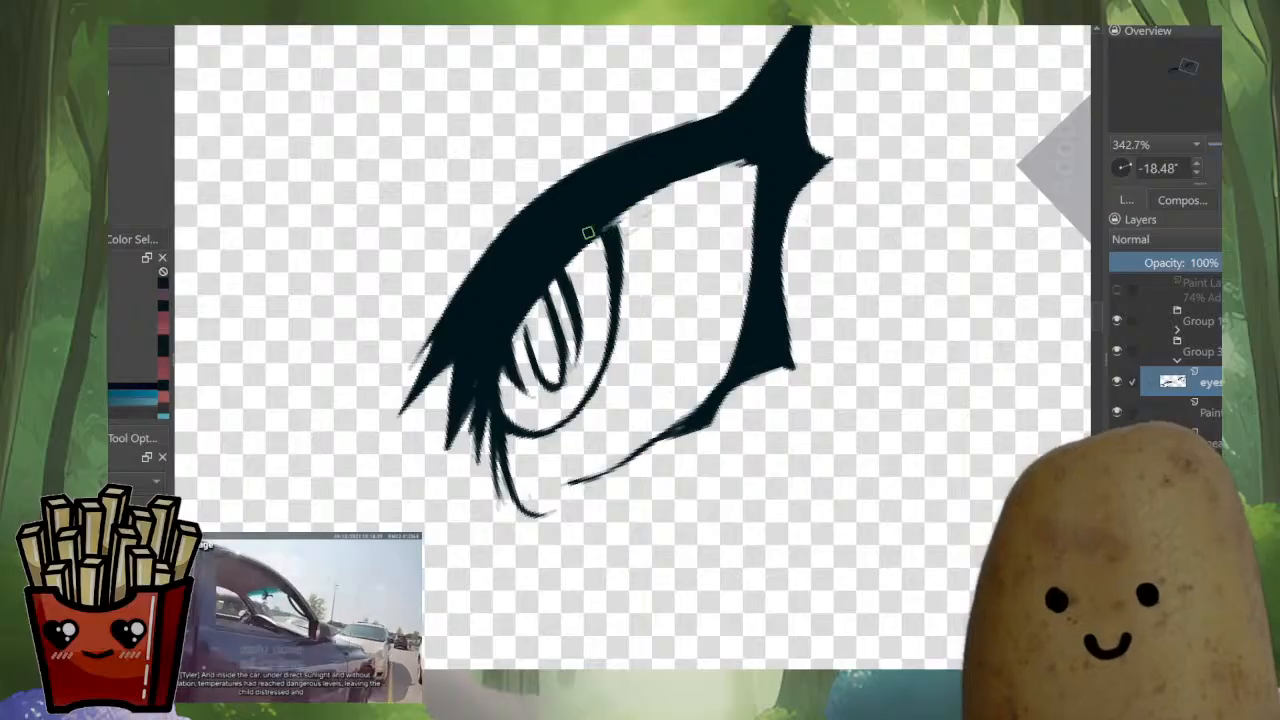
left_click_drag(698, 172, 636, 204)
Sharpen the inner angle of the right-hand eye's outer corner and even out the edge running down from it.
mouse_move(746, 160)
left_mouse_down()
mouse_move(775, 112)
mouse_move(751, 147)
mouse_move(755, 203)
left_mouse_up()
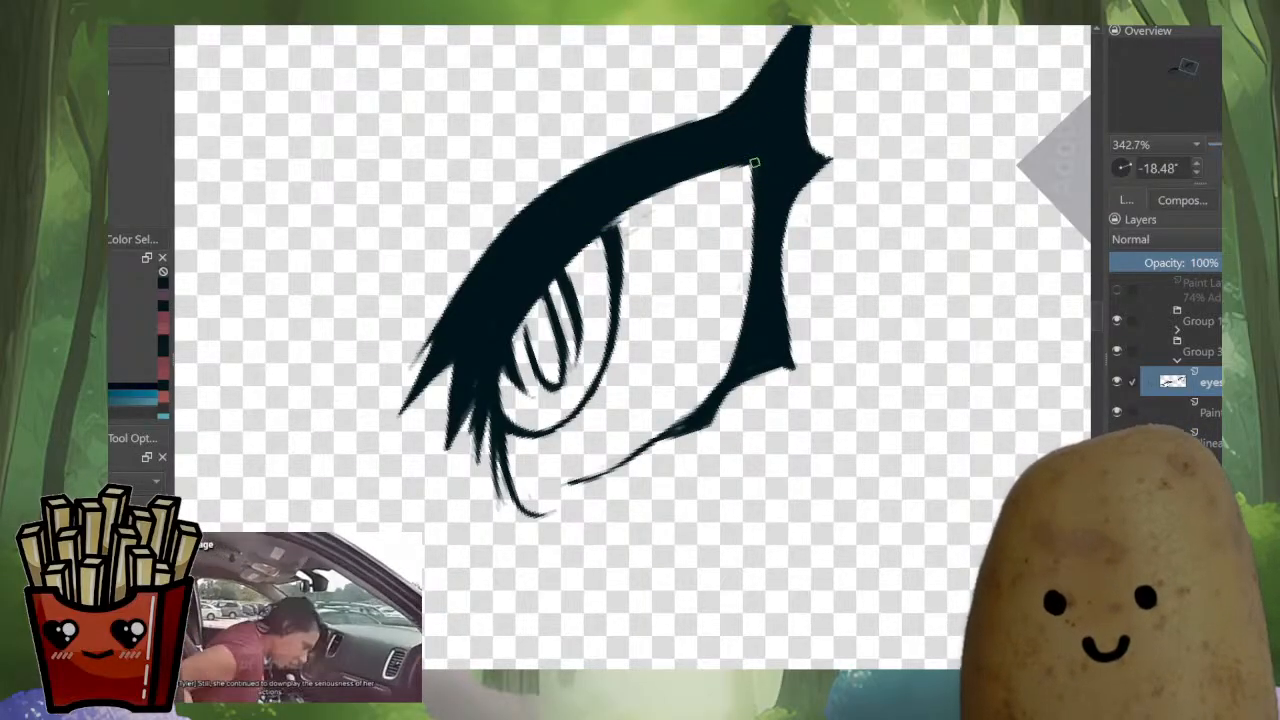
left_click_drag(753, 174, 744, 332)
key("ctrl+z")
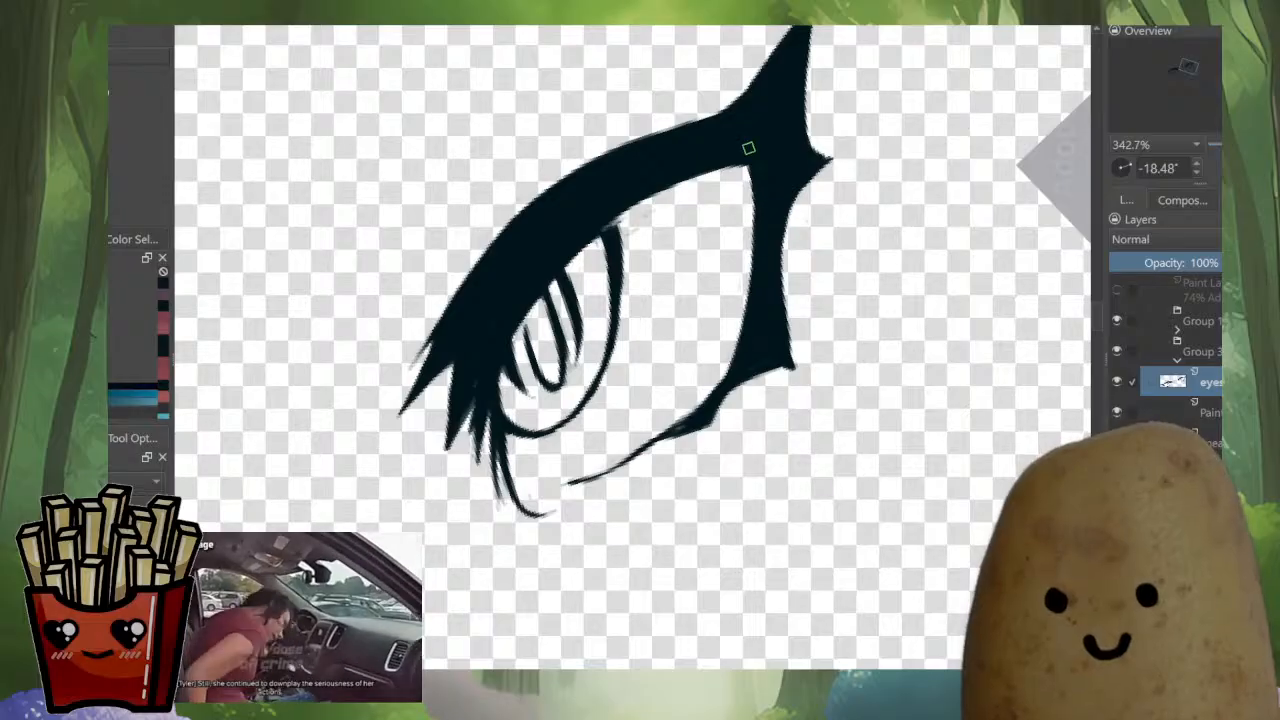
left_click_drag(756, 212, 745, 326)
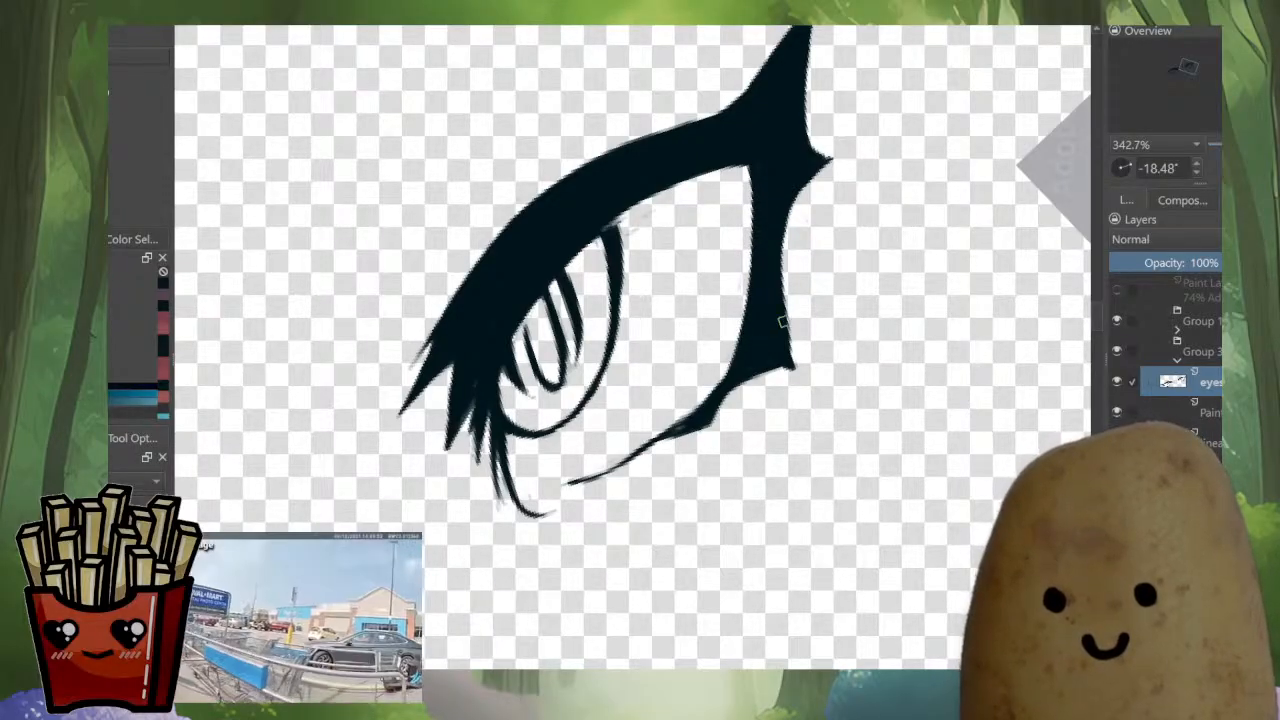
Refine the right-hand eye's lower lid around the outer spike, undoing the last stroke.
left_click_drag(846, 346, 846, 505)
left_click_drag(820, 290, 820, 402)
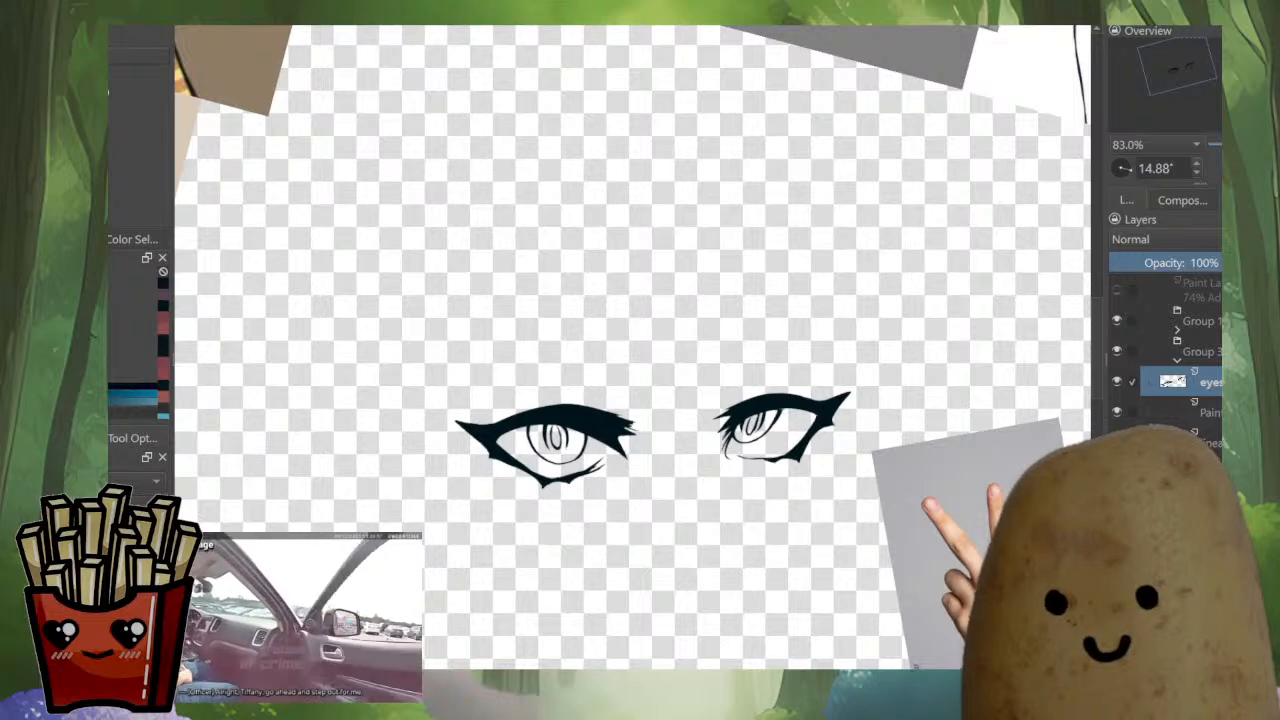
left_click_drag(803, 468, 846, 322)
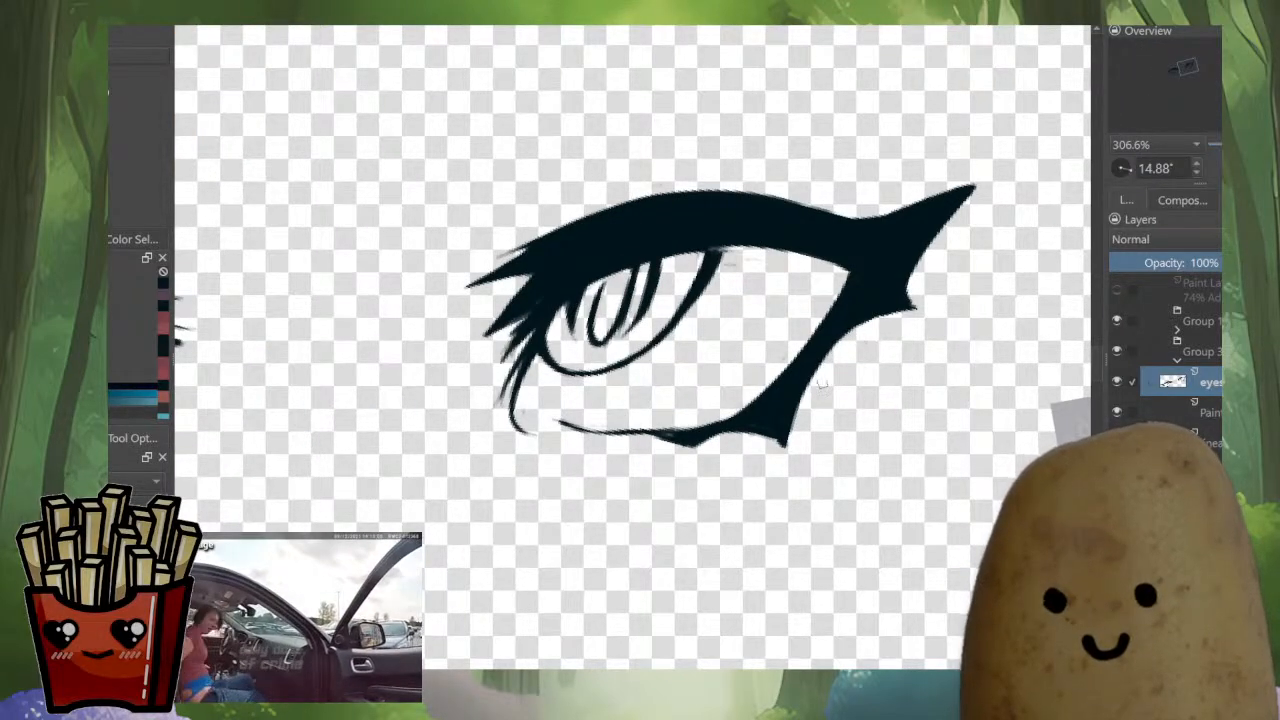
left_click_drag(793, 458, 800, 338)
left_click_drag(790, 452, 772, 326)
mouse_move(620, 409)
left_mouse_down()
mouse_move(674, 357)
mouse_move(611, 410)
mouse_move(787, 317)
left_mouse_up()
mouse_move(668, 378)
left_mouse_down()
mouse_move(780, 322)
mouse_move(816, 436)
left_mouse_up()
mouse_move(752, 370)
left_mouse_down()
mouse_move(768, 312)
mouse_move(712, 378)
left_mouse_up()
key("ctrl+z")
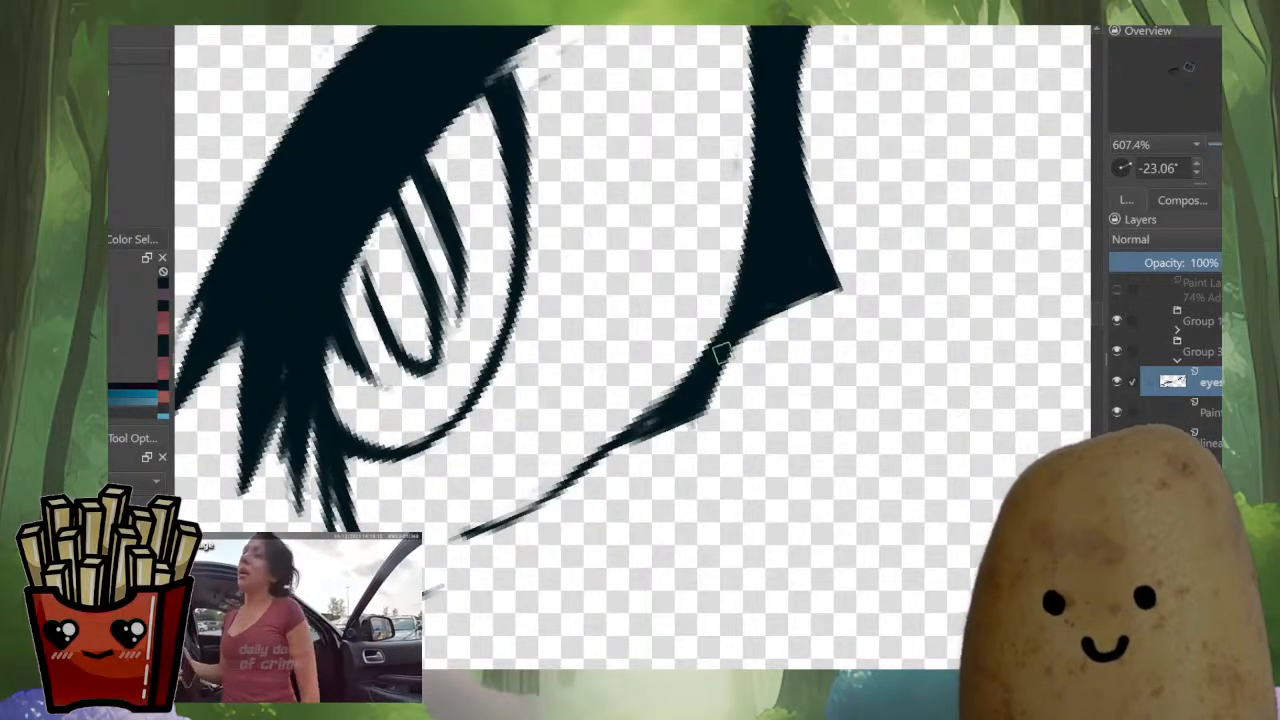
Thicken the right-hand eye's lower lid line and draw out its small spike, smoothing the edges between the spikes.
mouse_move(759, 340)
left_mouse_down()
mouse_move(682, 438)
mouse_move(614, 450)
left_mouse_up()
left_click_drag(679, 422, 562, 499)
left_click_drag(748, 339, 712, 421)
mouse_move(804, 316)
left_mouse_down()
mouse_move(731, 464)
mouse_move(701, 482)
left_mouse_up()
mouse_move(622, 495)
left_mouse_down()
mouse_move(742, 474)
mouse_move(754, 455)
left_mouse_up()
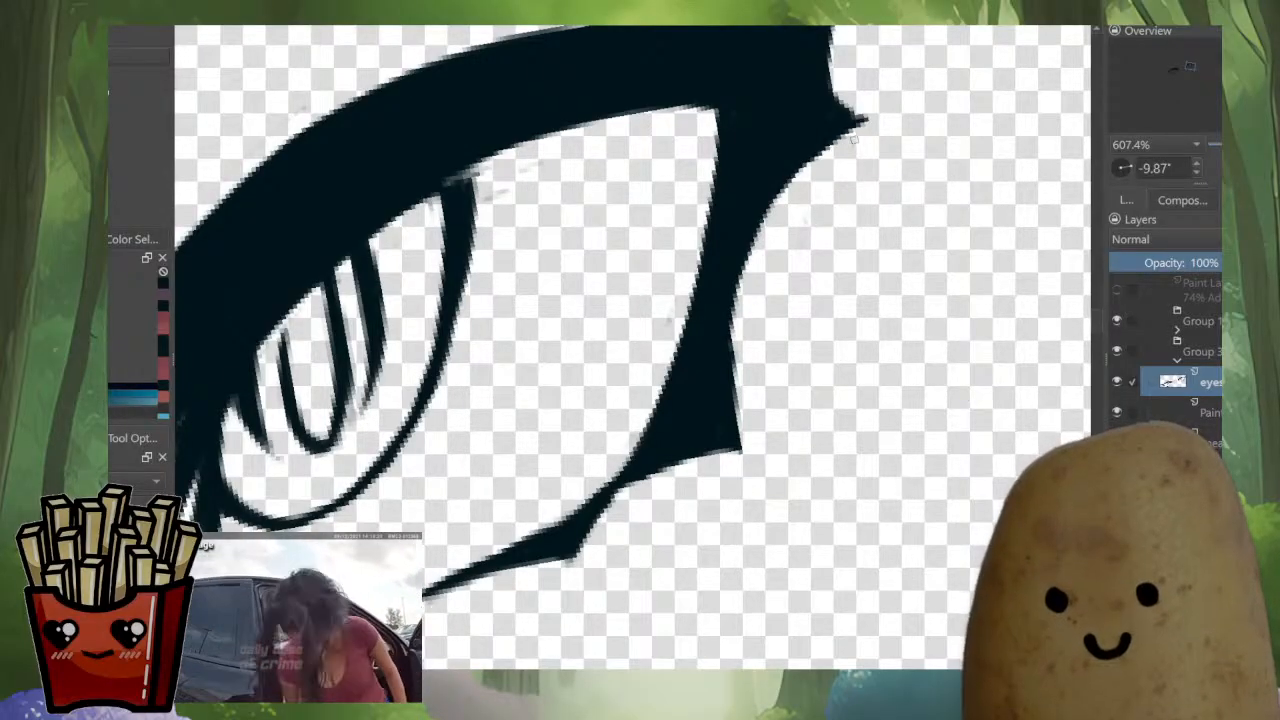
mouse_move(786, 207)
left_mouse_down()
mouse_move(741, 348)
mouse_move(752, 434)
mouse_move(594, 520)
mouse_move(575, 570)
mouse_move(571, 545)
mouse_move(490, 584)
mouse_move(550, 568)
left_mouse_up()
key("e")
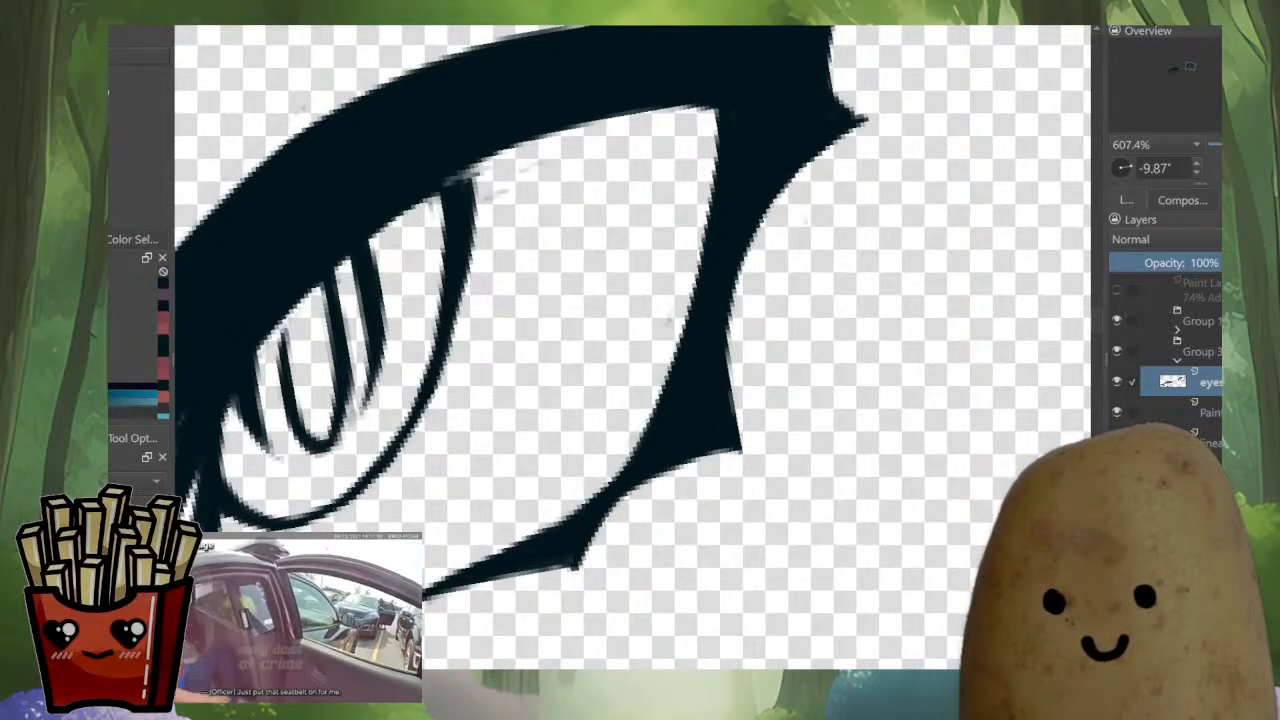
Fill in the inner end of the left-hand eye's lower lash line and check both eyes against the sketch.
scroll(752, 270, "down", 10)
scroll(498, 442, "up", 7)
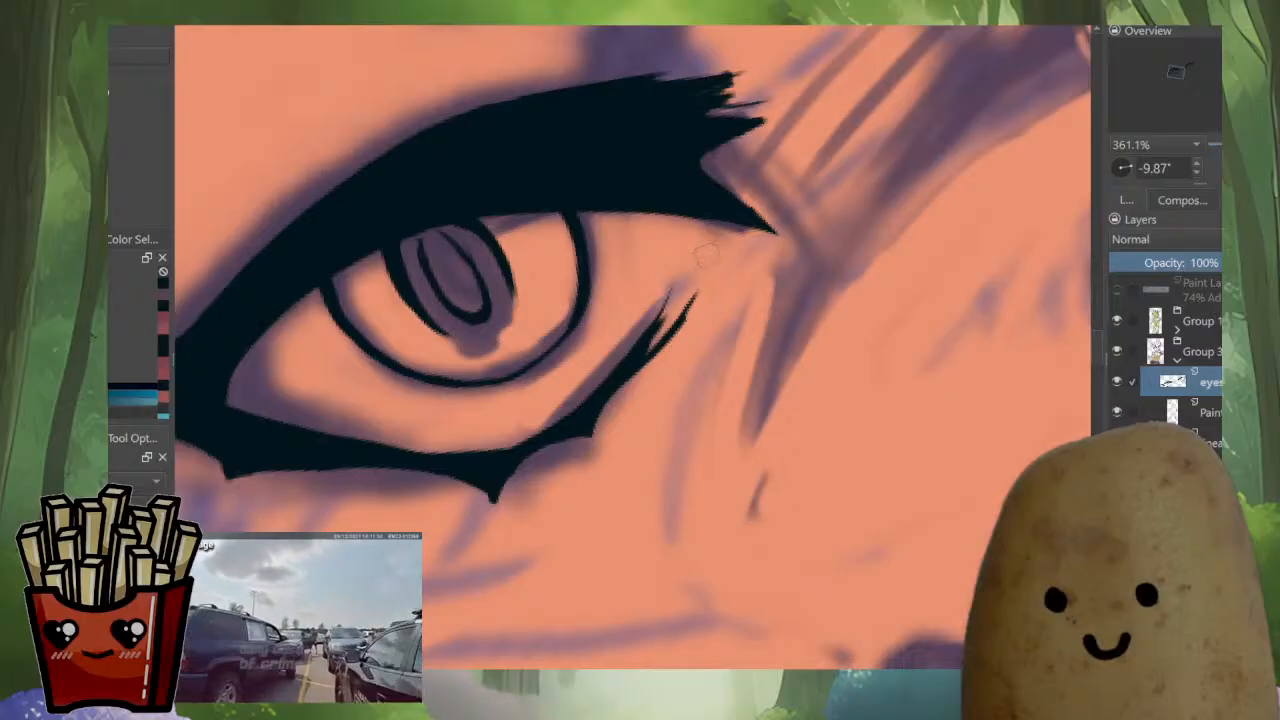
mouse_move(695, 292)
left_mouse_down()
mouse_move(640, 372)
mouse_move(674, 300)
mouse_move(692, 317)
mouse_move(562, 407)
left_mouse_up()
scroll(725, 267, "down", 5)
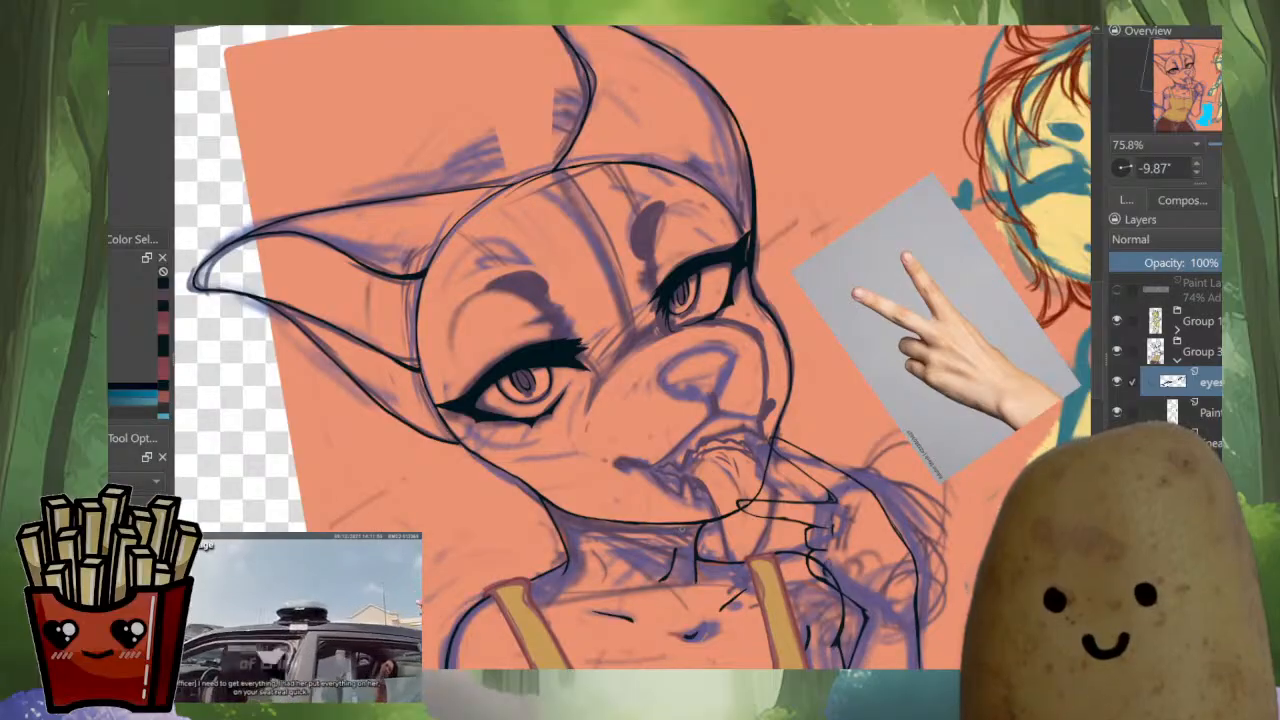
scroll(745, 400, "down", 3)
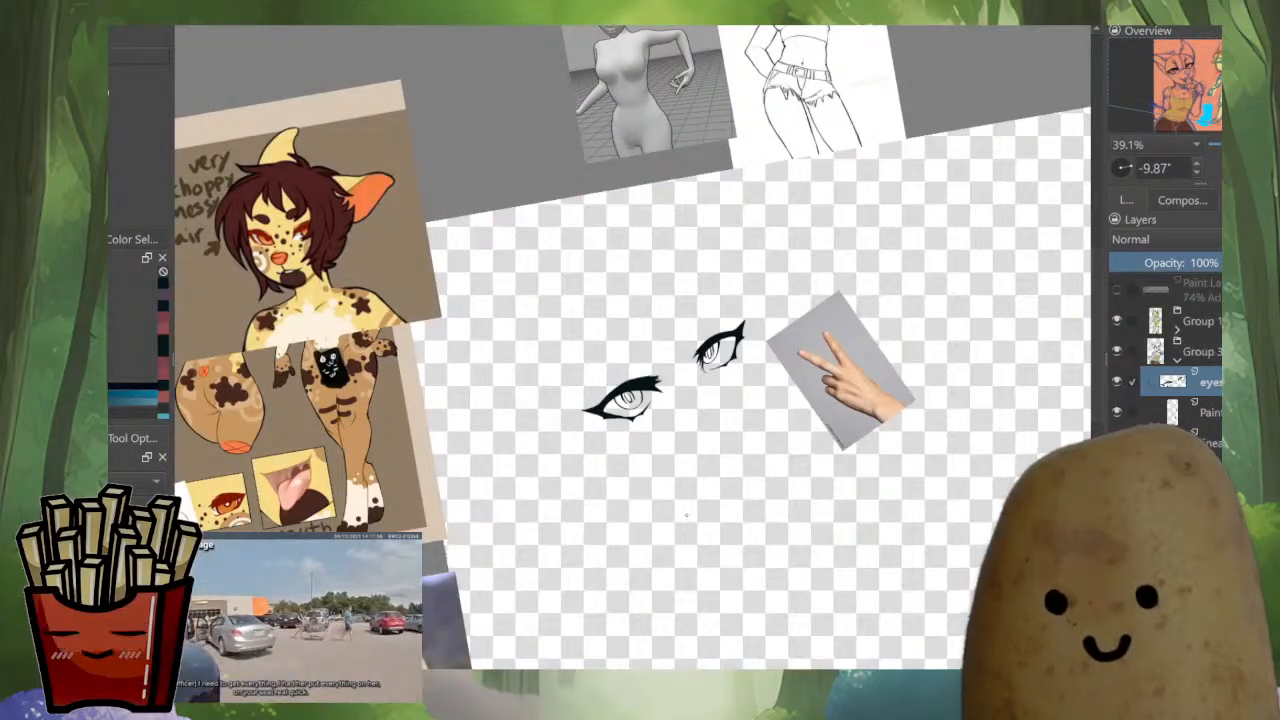
Draw a thin curved eyelid crease above the right-hand eye, with a small forked tip at its inner end.
scroll(684, 365, "up", 4)
left_click_drag(760, 400, 716, 457)
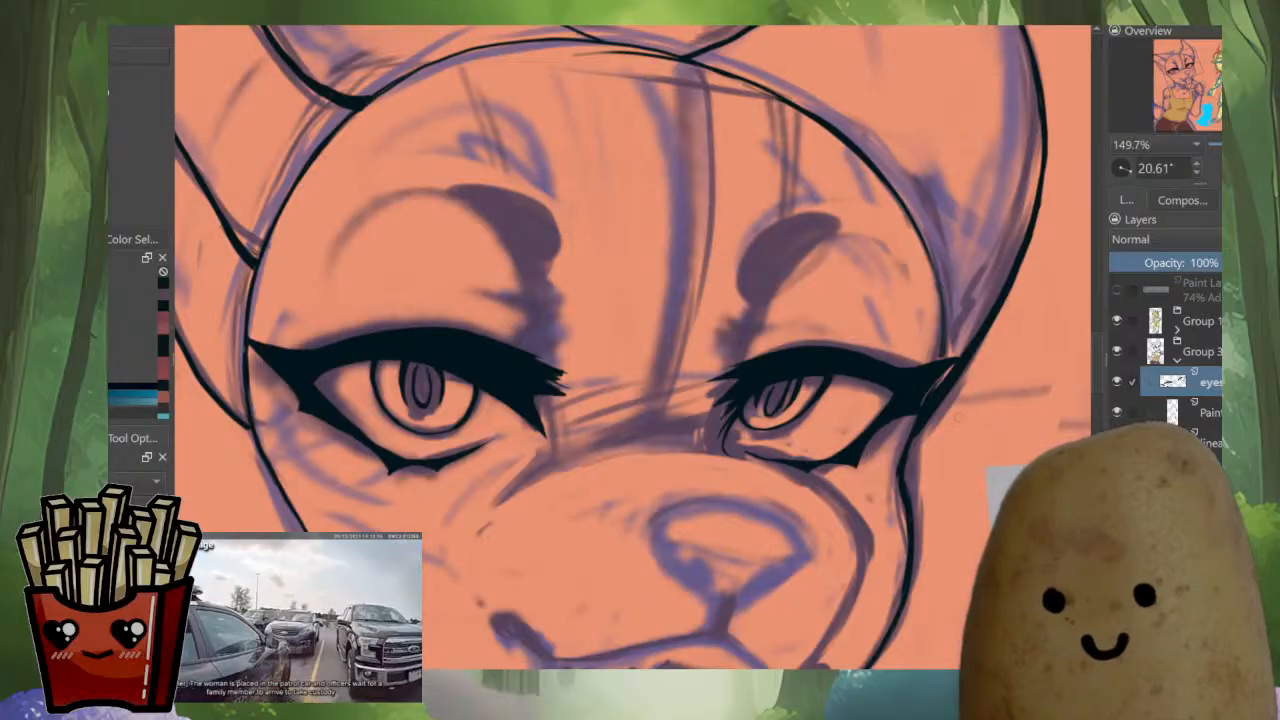
scroll(738, 343, "up", 3)
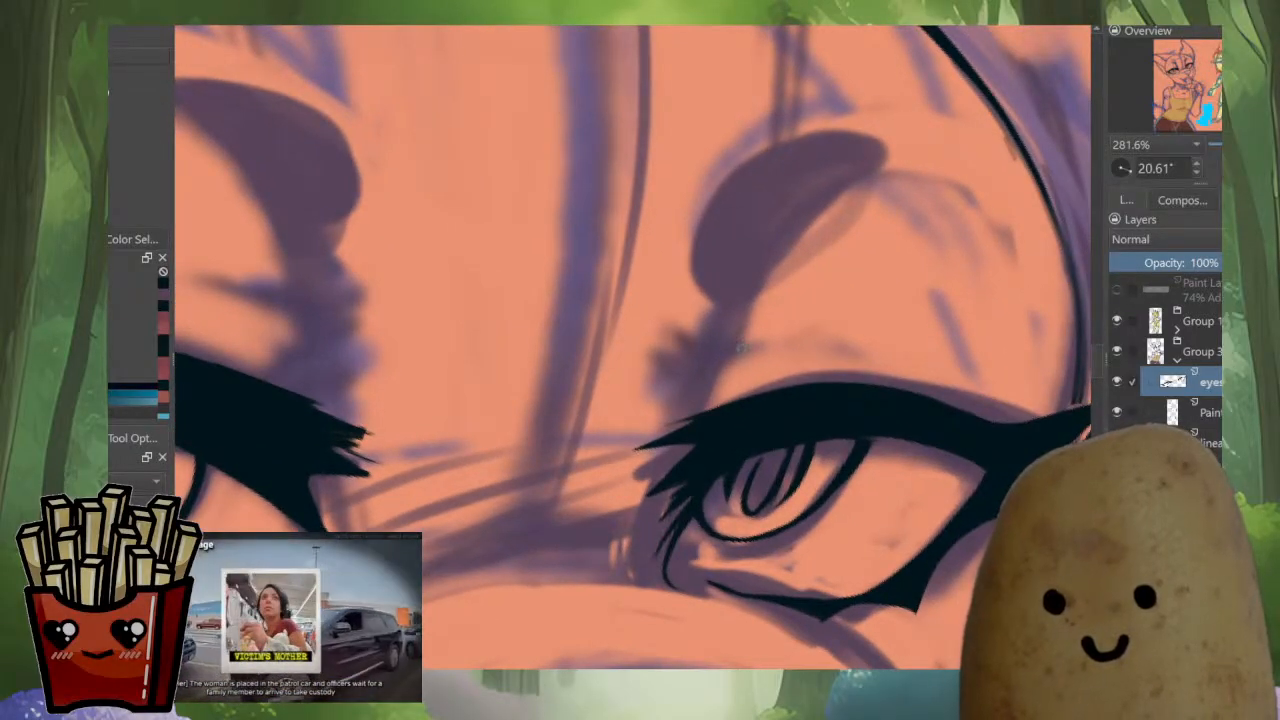
left_click_drag(740, 322, 718, 318)
scroll(718, 318, "up", 2)
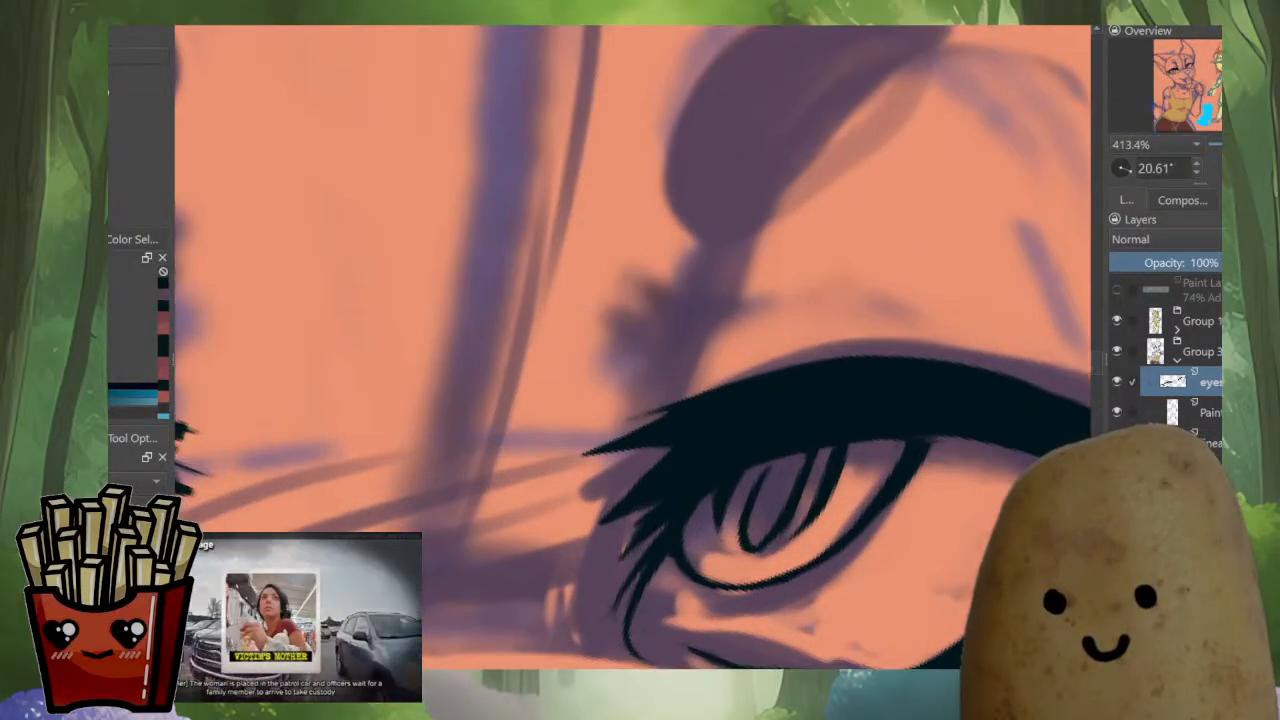
left_click_drag(638, 366, 903, 241)
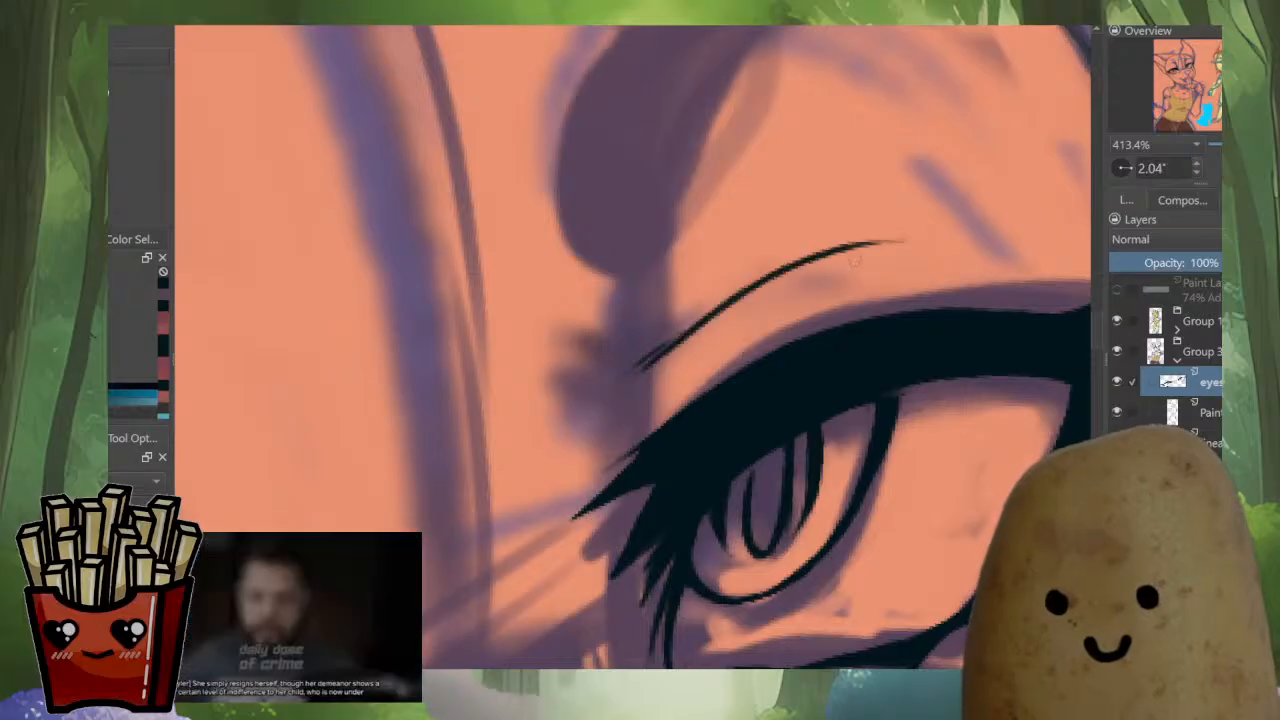
left_click_drag(697, 323, 625, 369)
mouse_move(664, 352)
left_mouse_down()
mouse_move(645, 389)
mouse_move(744, 292)
mouse_move(906, 236)
mouse_move(972, 238)
mouse_move(965, 403)
left_mouse_up()
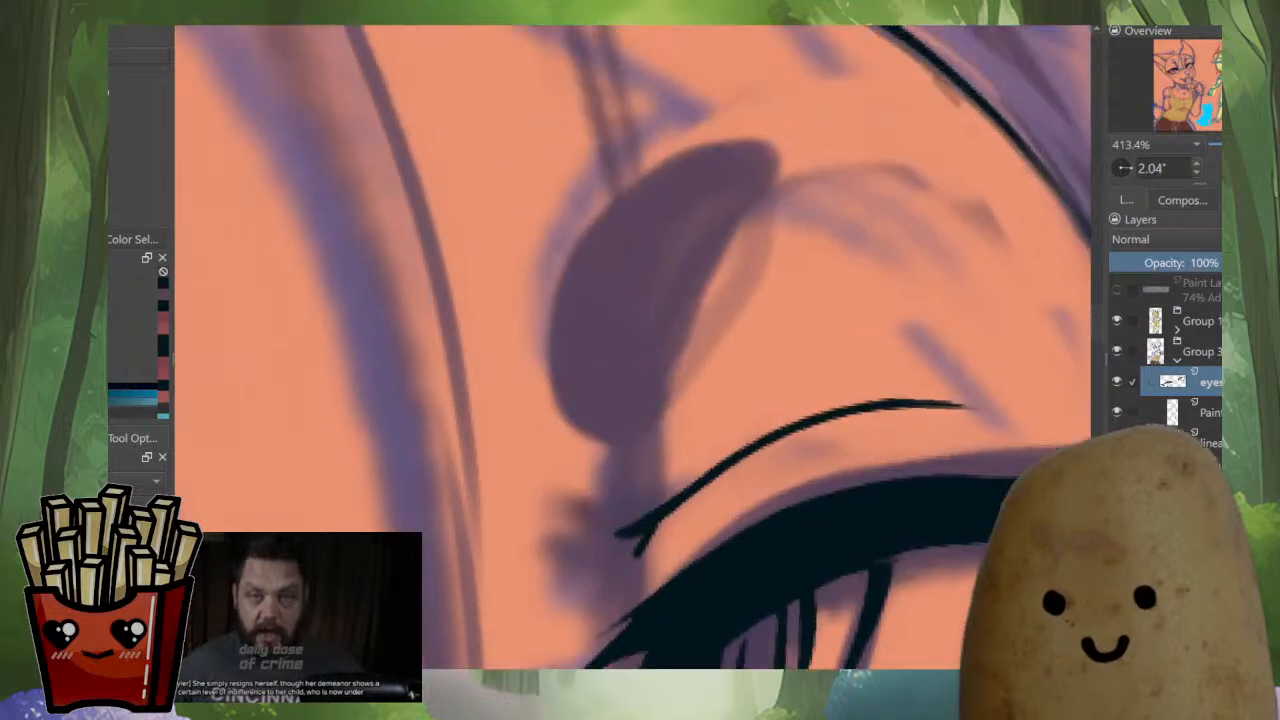
Outline the eyebrow above the right-hand eye along the sketched shape and thicken its lower edge.
mouse_move(666, 420)
left_mouse_down()
mouse_move(552, 395)
mouse_move(740, 165)
mouse_move(705, 285)
mouse_move(617, 455)
left_mouse_up()
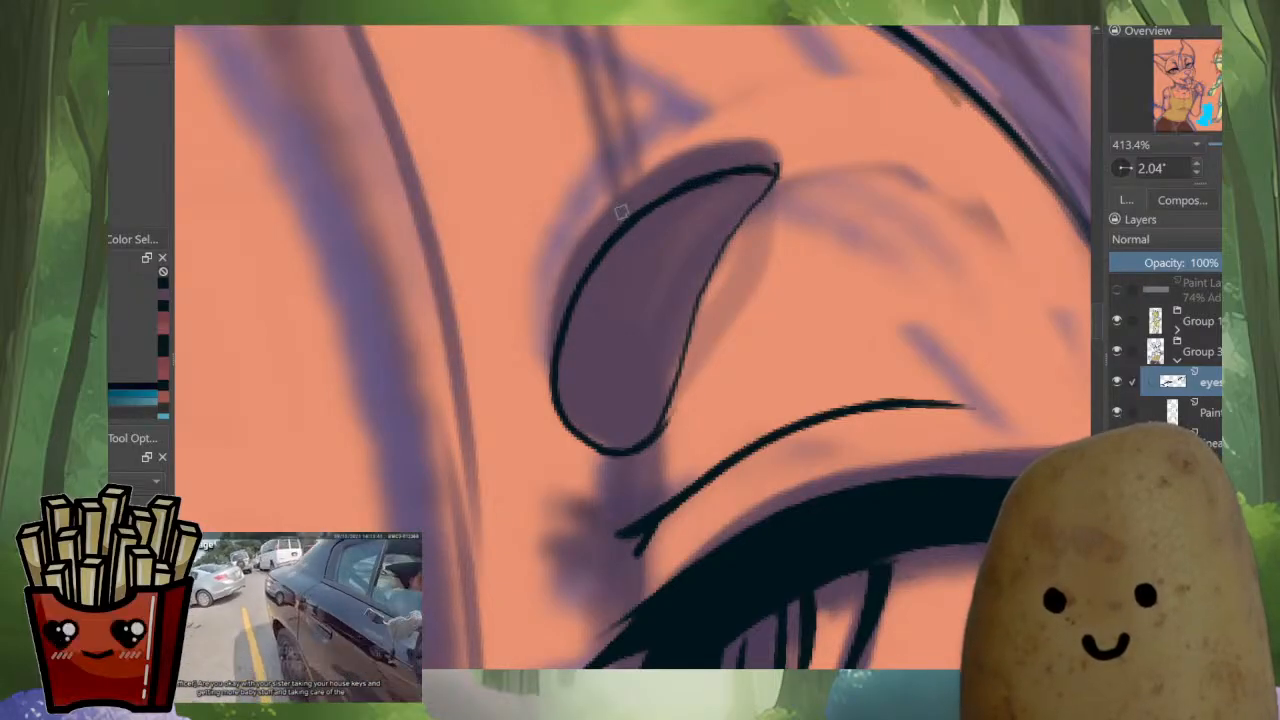
mouse_move(662, 208)
left_mouse_down()
mouse_move(741, 173)
mouse_move(766, 192)
mouse_move(745, 171)
mouse_move(770, 188)
mouse_move(705, 263)
left_mouse_up()
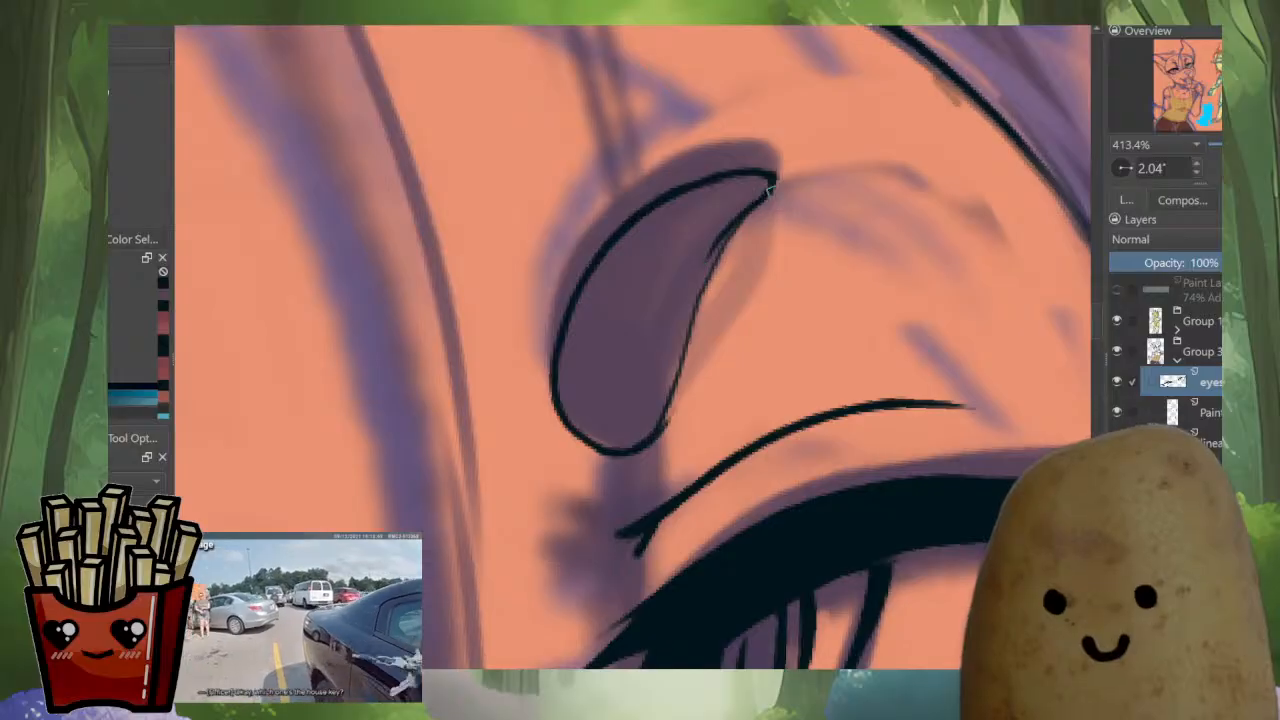
mouse_move(770, 188)
left_mouse_down()
mouse_move(716, 248)
mouse_move(692, 303)
mouse_move(664, 432)
left_mouse_up()
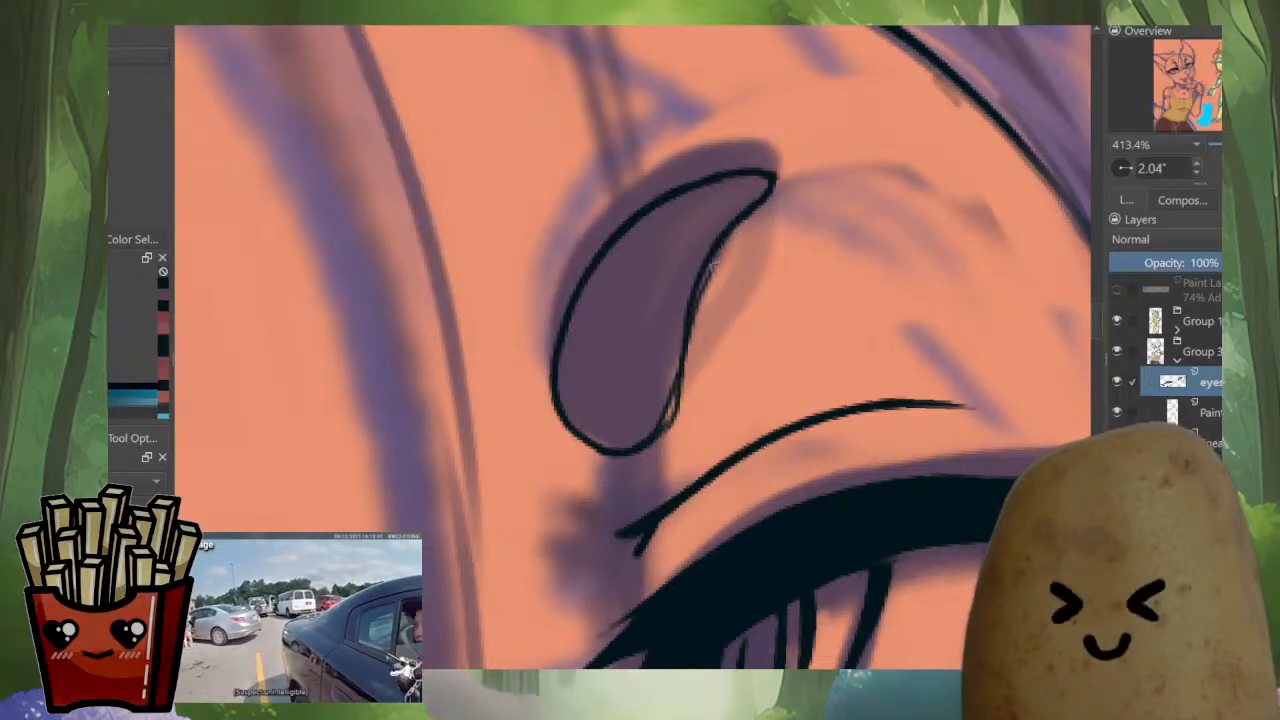
Finish thickening the lower edge of the small eyebrow, mirror the canvas and check the whole drawing.
mouse_move(686, 323)
left_mouse_down()
mouse_move(670, 415)
mouse_move(651, 432)
mouse_move(686, 334)
mouse_move(663, 422)
mouse_move(628, 450)
left_mouse_up()
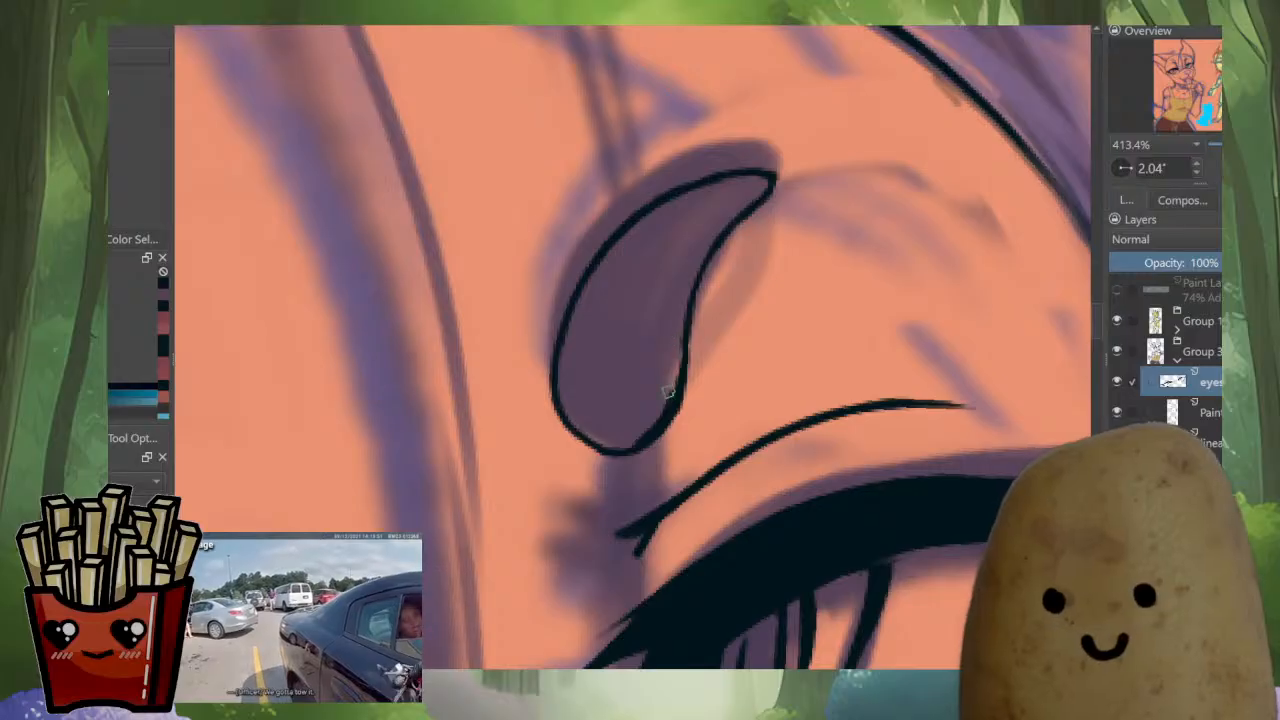
scroll(740, 319, "down", 5)
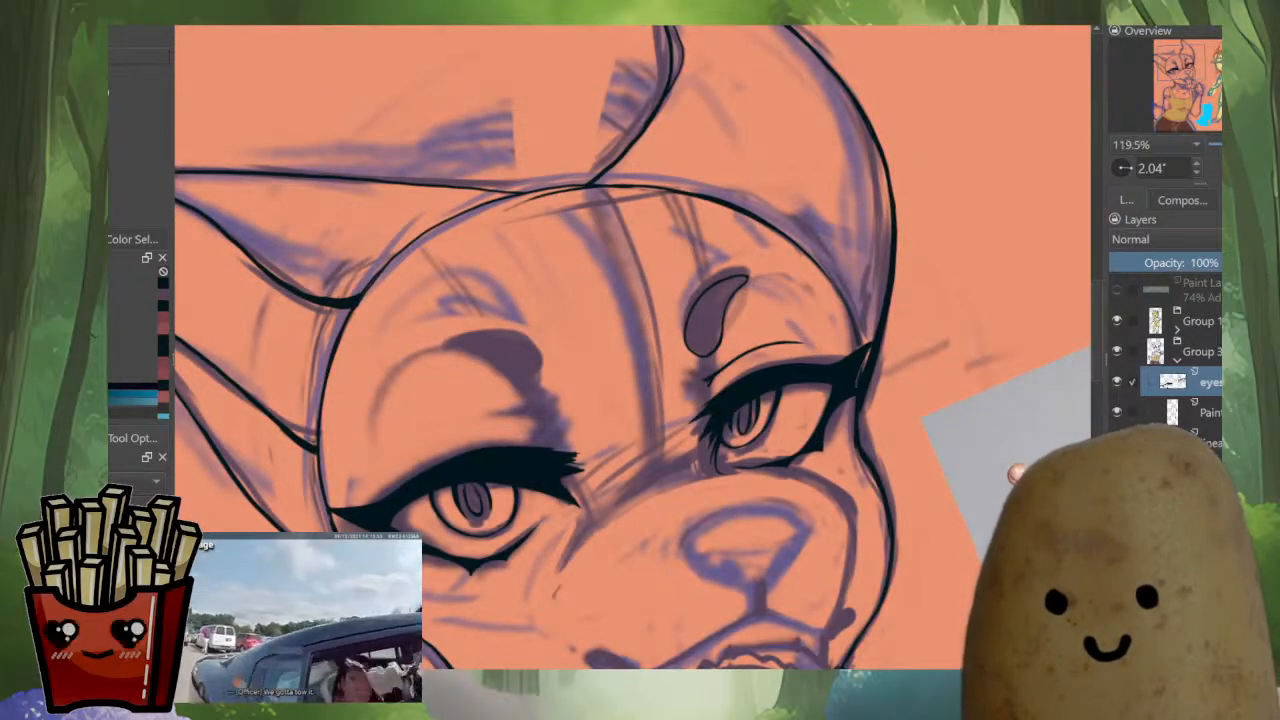
key("m")
left_click_drag(765, 432, 790, 347)
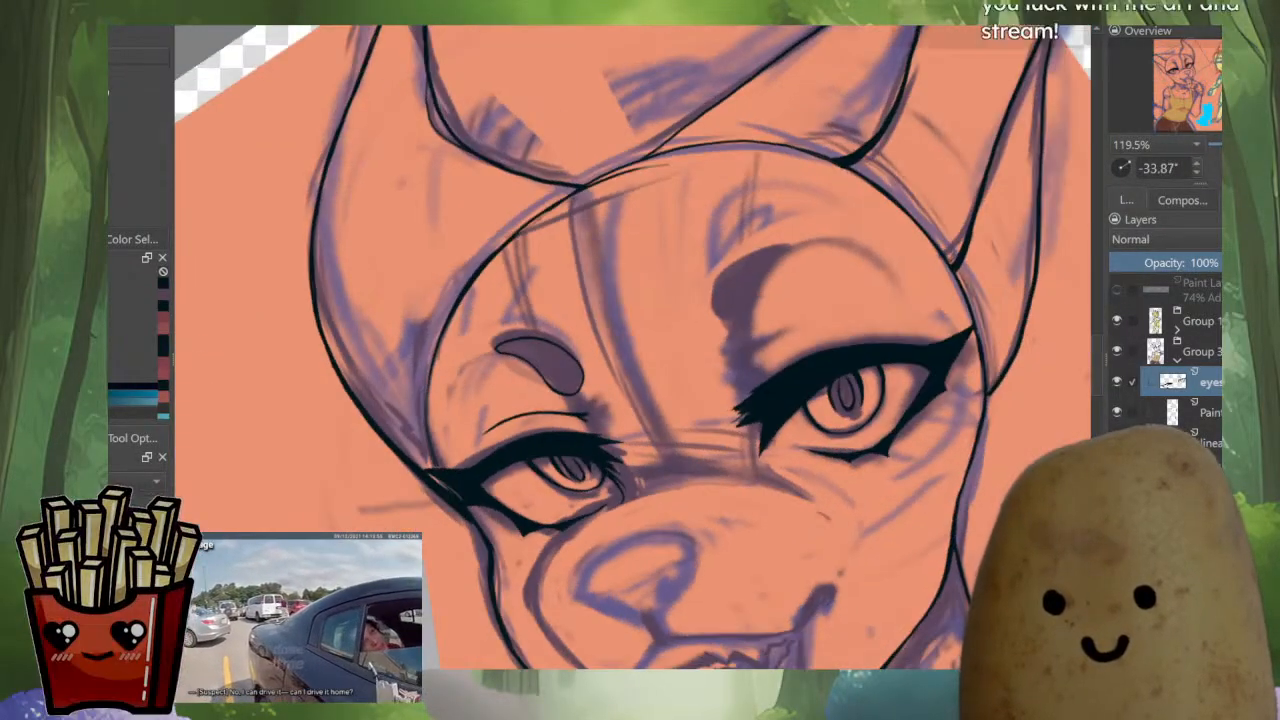
scroll(790, 345, "down", 2)
scroll(776, 392, "down", 2)
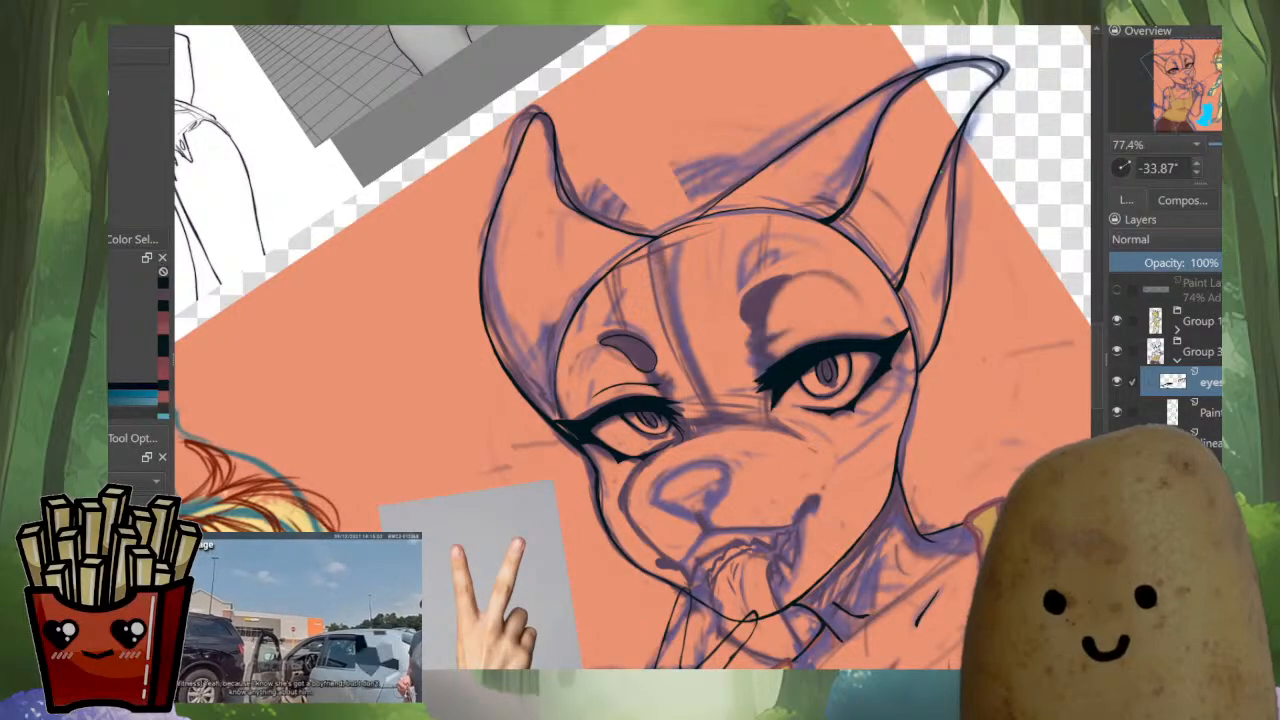
left_click_drag(760, 250, 783, 293)
scroll(747, 294, "down", 3)
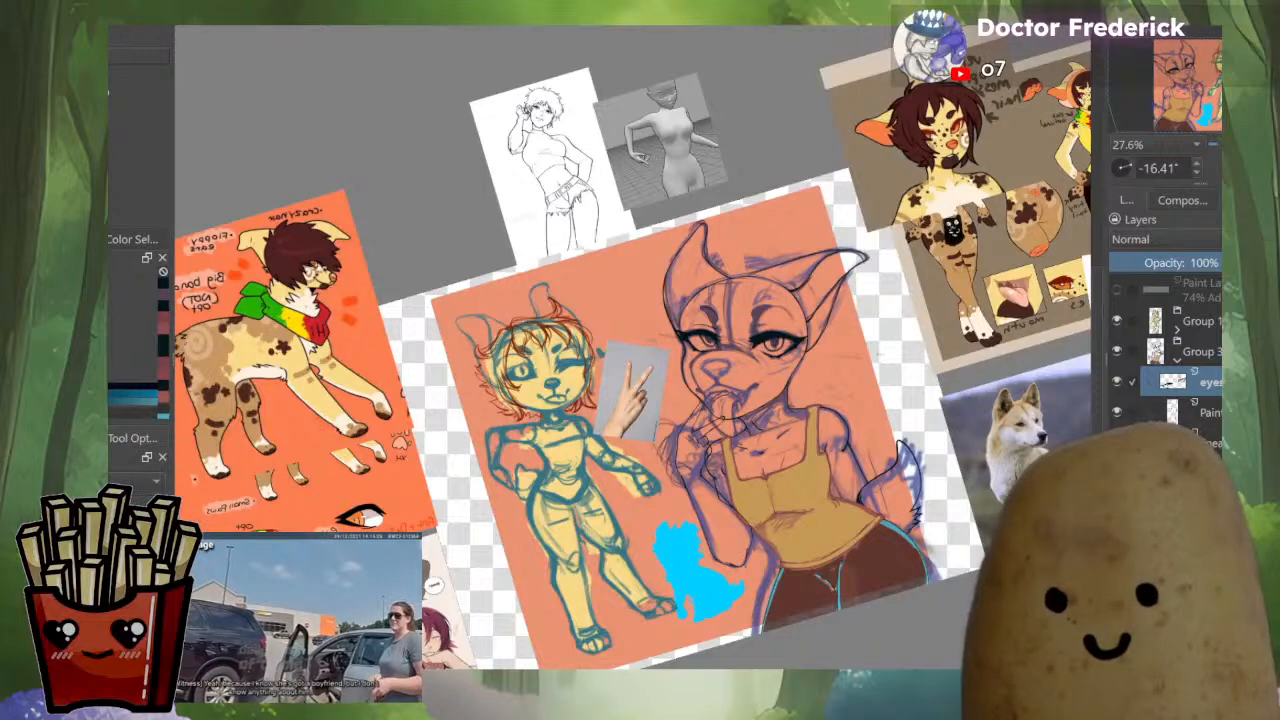
Draw a curved eyelid crease above the larger eye, with a small forked tip at its inner end.
scroll(765, 390, "up", 3)
scroll(740, 190, "up", 3)
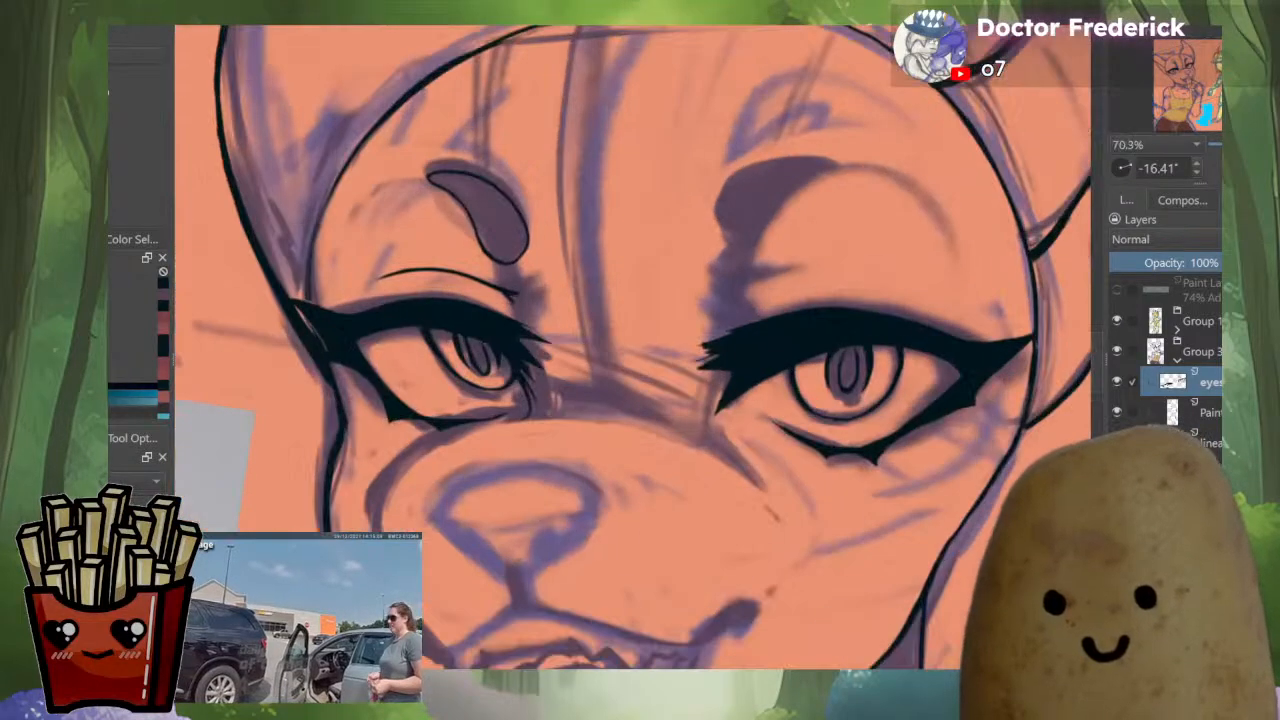
scroll(691, 324, "up", 3)
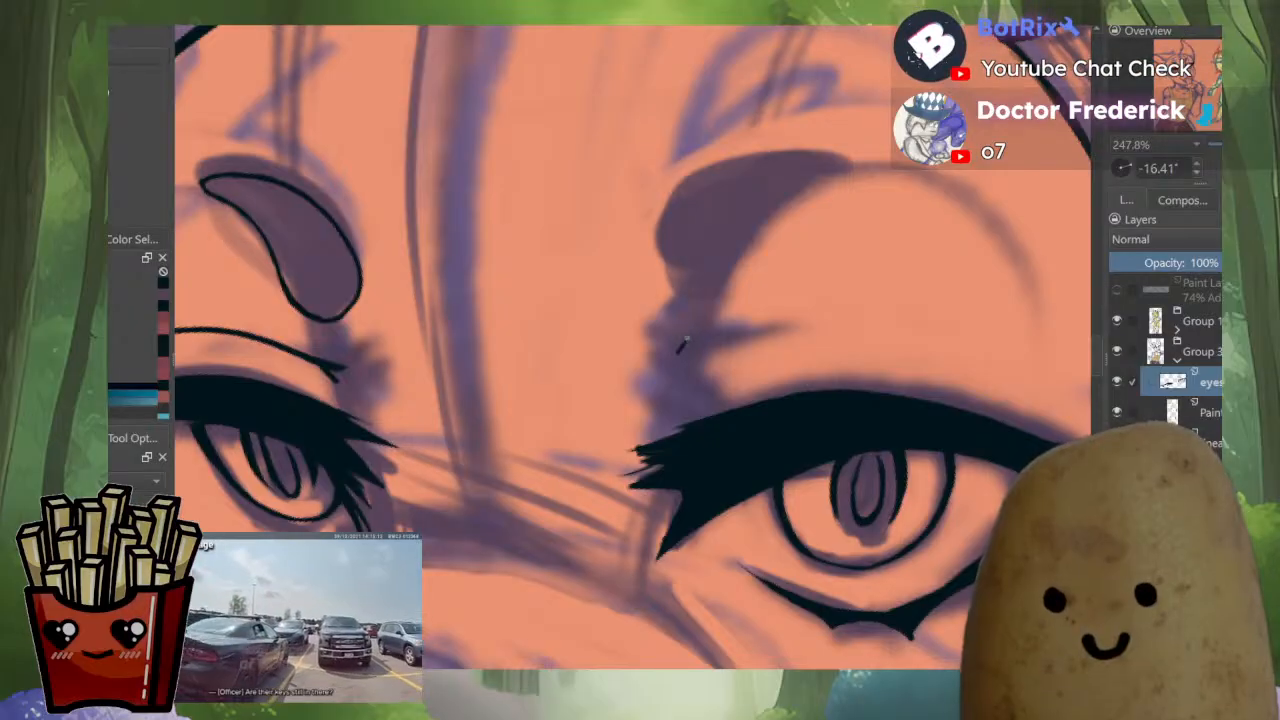
left_click_drag(678, 340, 784, 312)
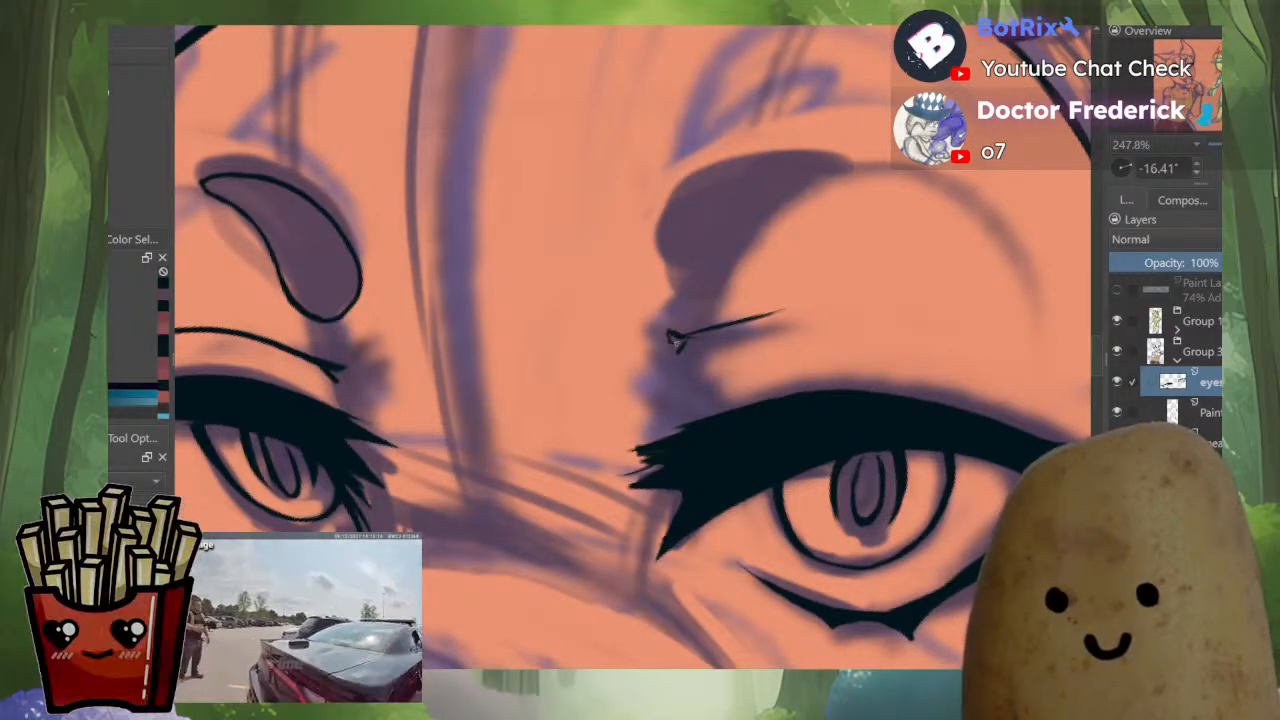
mouse_move(782, 312)
left_mouse_down()
mouse_move(852, 308)
mouse_move(843, 212)
left_mouse_up()
left_click_drag(747, 265, 800, 224)
left_click_drag(662, 321, 882, 186)
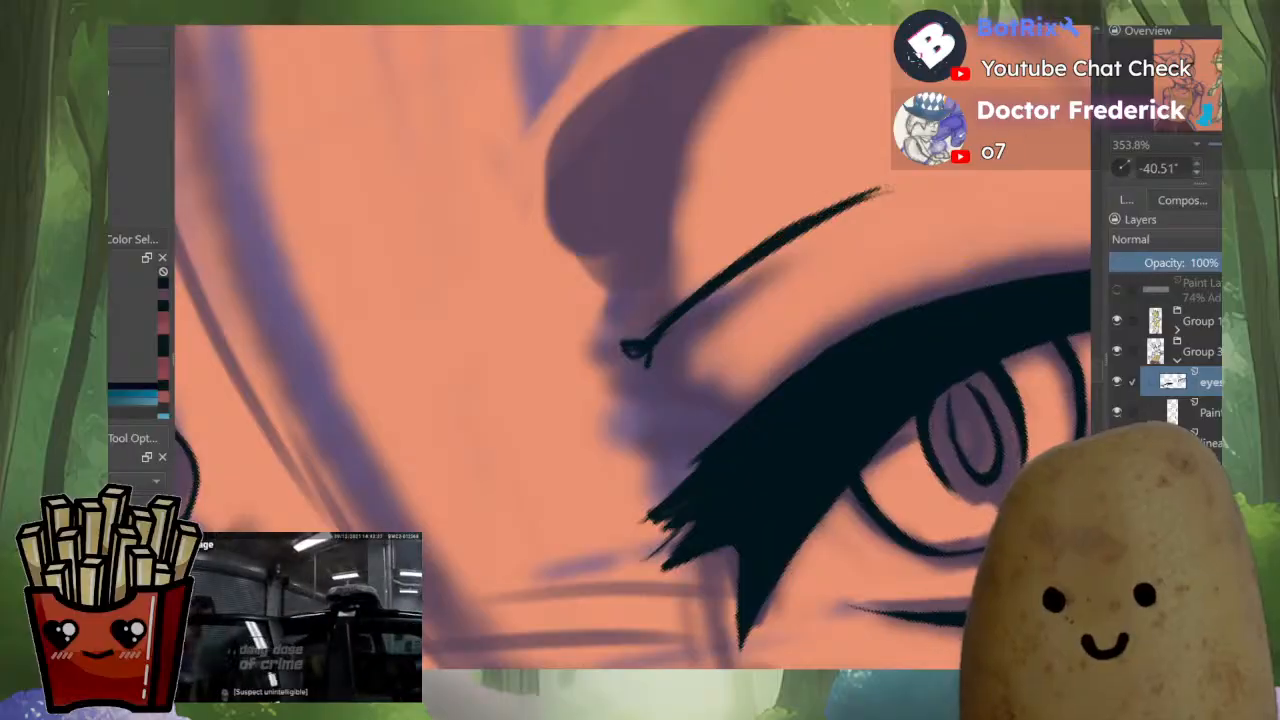
Extend the larger eye's crease to a tapered outer end, thicken and smooth the line, and define its inner fork.
left_click_drag(758, 246, 922, 182)
left_click_drag(690, 310, 900, 190)
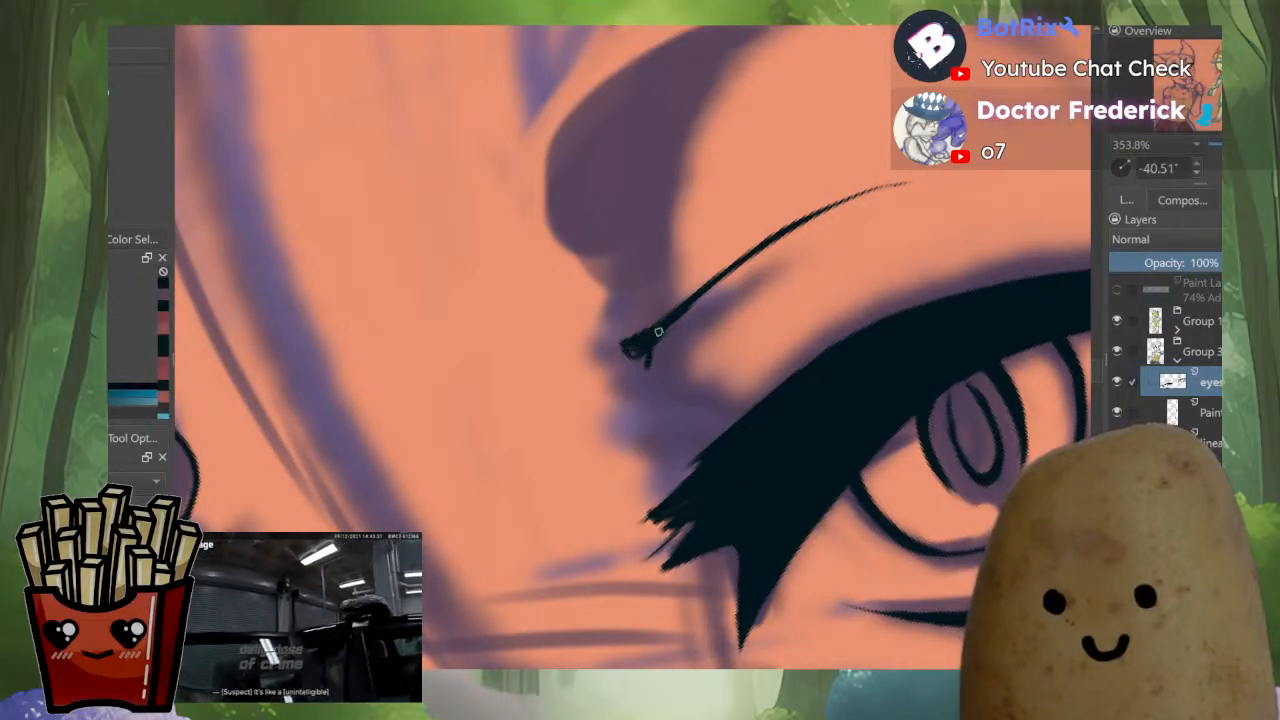
left_click_drag(686, 300, 842, 200)
left_click_drag(724, 268, 900, 184)
left_click_drag(802, 220, 926, 181)
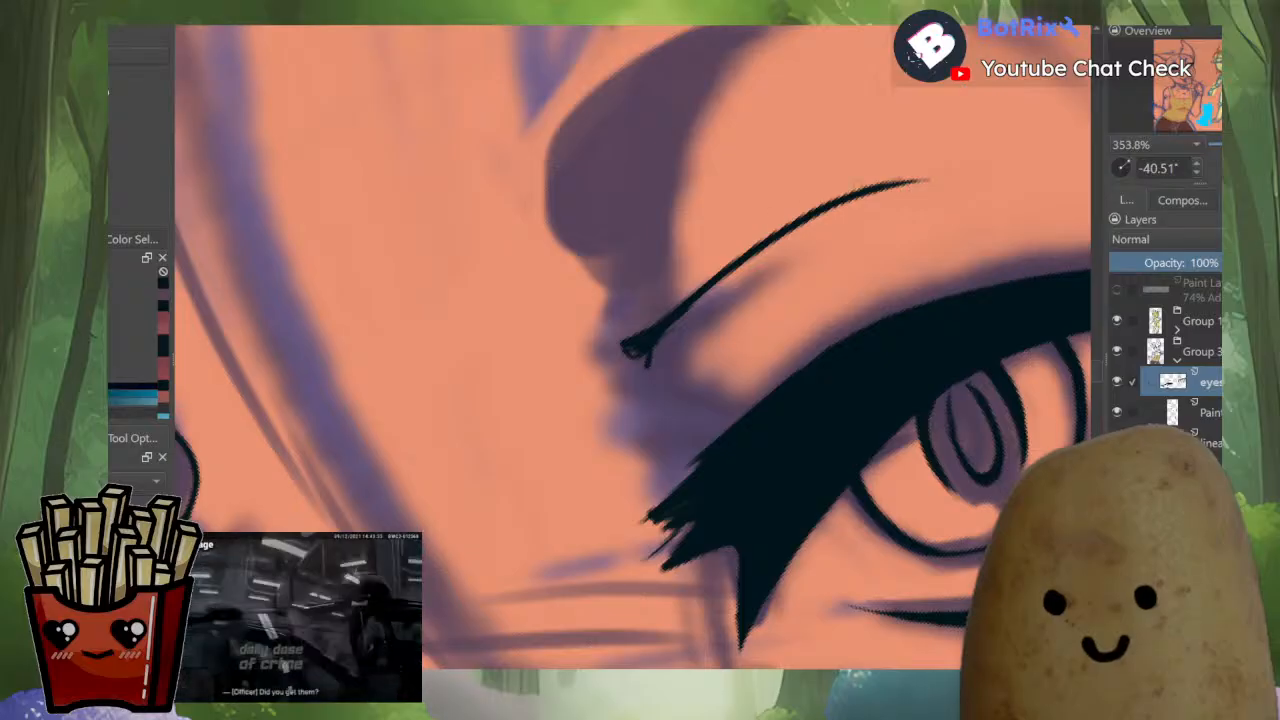
left_click_drag(790, 222, 905, 180)
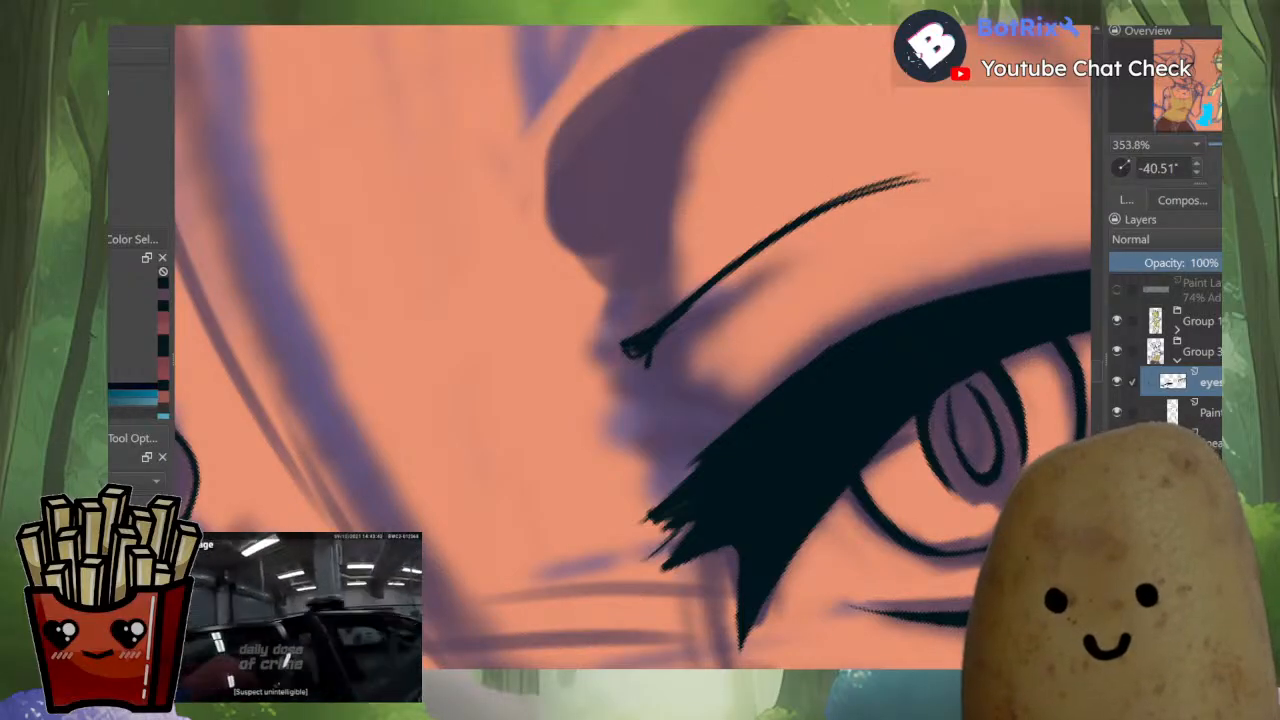
key("ctrl+z")
left_click_drag(820, 212, 912, 180)
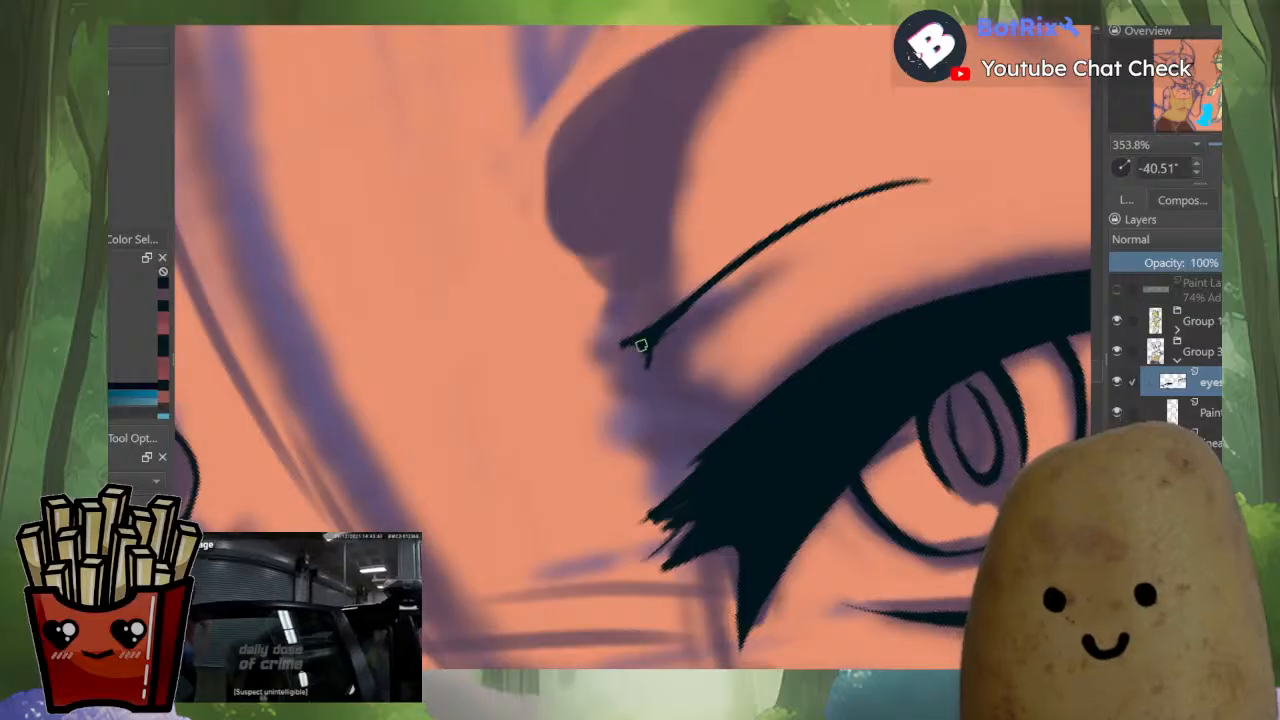
left_click_drag(685, 358, 674, 381)
left_click_drag(672, 384, 648, 475)
Even out the smaller eye's eyebrow outline and reshape its rounded outer tip into a sharp point.
left_click_drag(827, 308, 827, 400)
left_click_drag(730, 340, 770, 350)
left_click_drag(560, 420, 804, 326)
left_click_drag(572, 435, 572, 320)
left_click_drag(740, 400, 721, 267)
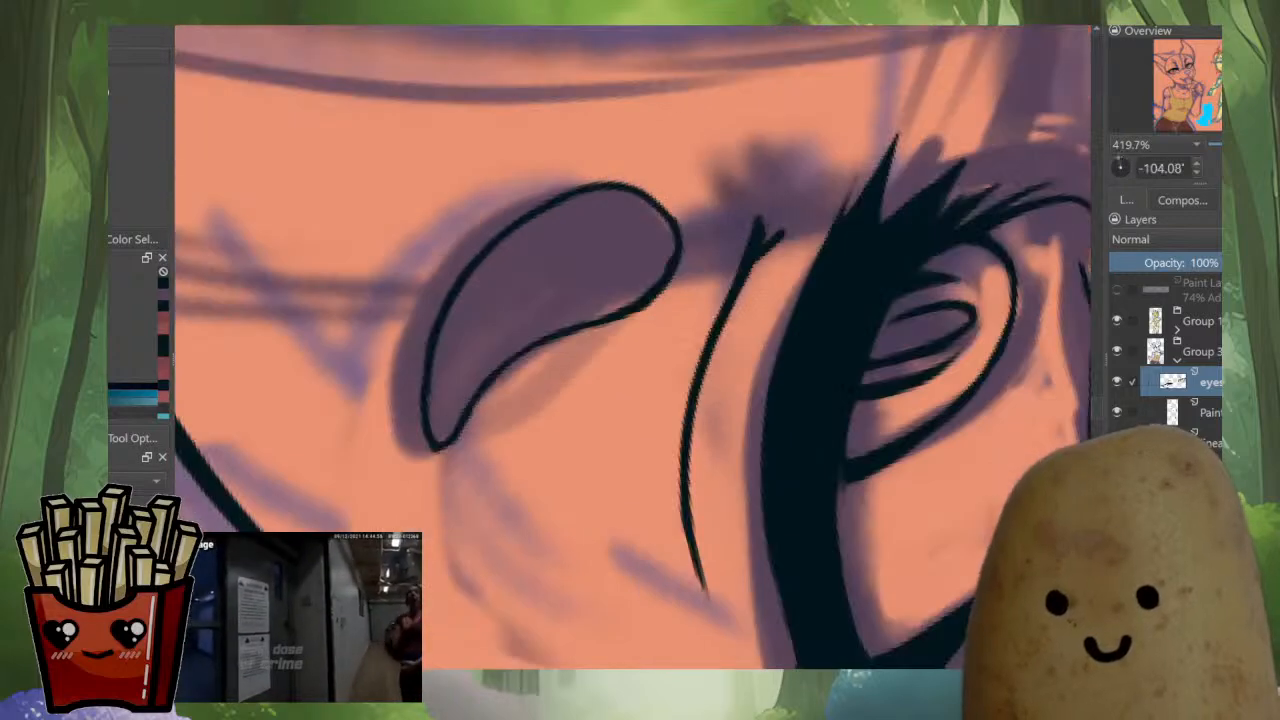
left_click_drag(640, 300, 757, 305)
left_click_drag(745, 355, 745, 324)
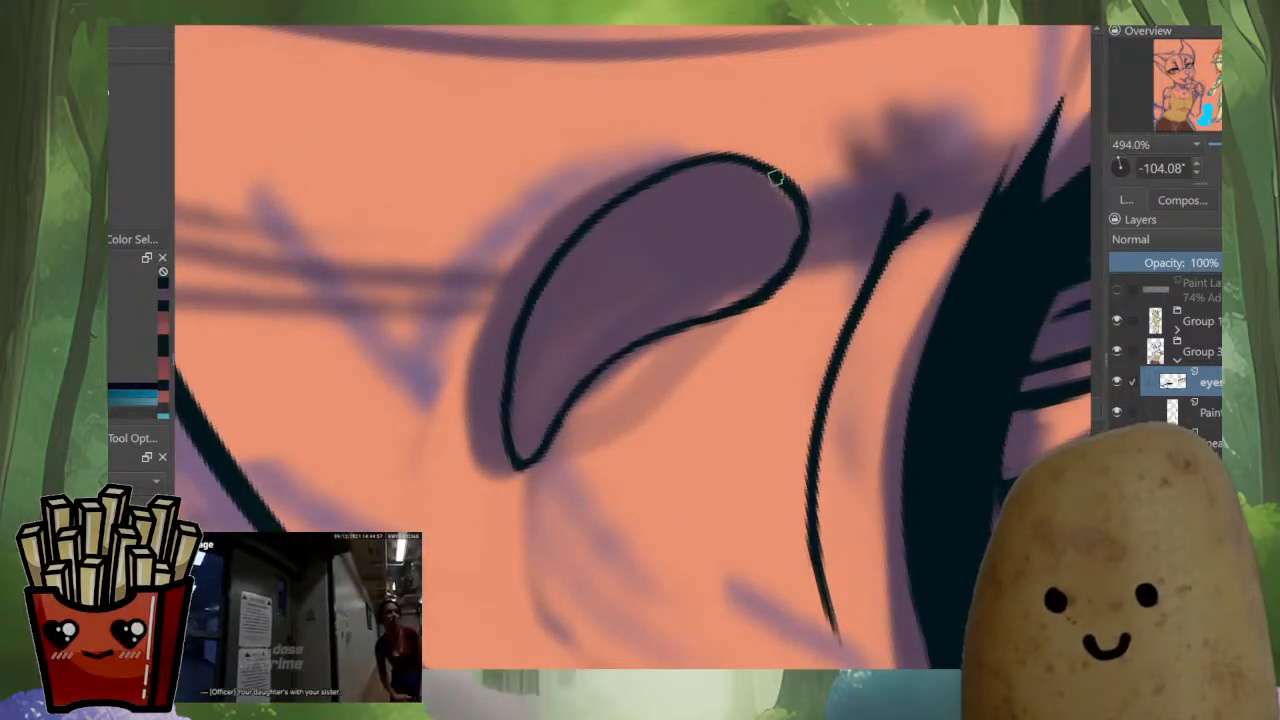
mouse_move(745, 302)
left_mouse_down()
mouse_move(551, 368)
mouse_move(517, 482)
mouse_move(515, 345)
left_mouse_up()
mouse_move(577, 222)
left_mouse_down()
mouse_move(513, 328)
mouse_move(504, 442)
left_mouse_up()
mouse_move(509, 332)
left_mouse_down()
mouse_move(514, 490)
mouse_move(514, 474)
left_mouse_up()
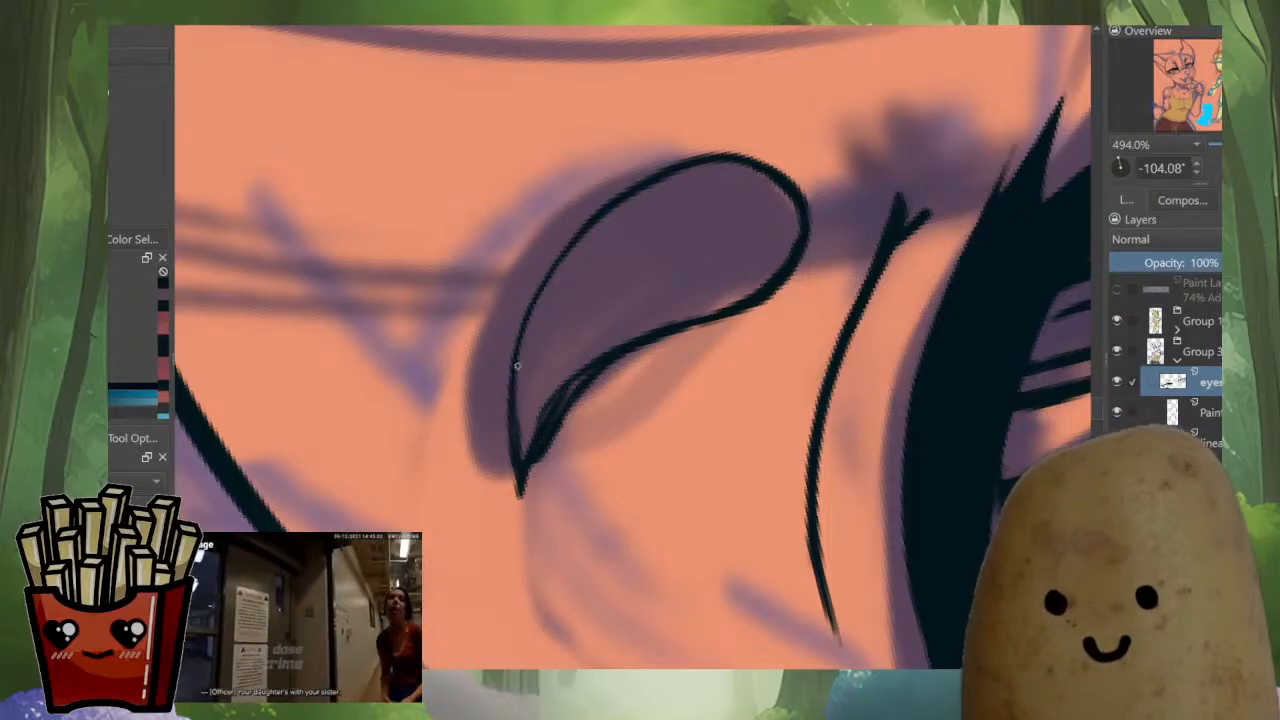
mouse_move(517, 364)
left_mouse_down()
mouse_move(517, 503)
mouse_move(589, 380)
mouse_move(623, 362)
left_mouse_up()
mouse_move(516, 500)
left_mouse_down()
mouse_move(563, 391)
mouse_move(655, 345)
left_mouse_up()
mouse_move(731, 311)
left_mouse_down()
mouse_move(580, 367)
mouse_move(545, 412)
left_mouse_up()
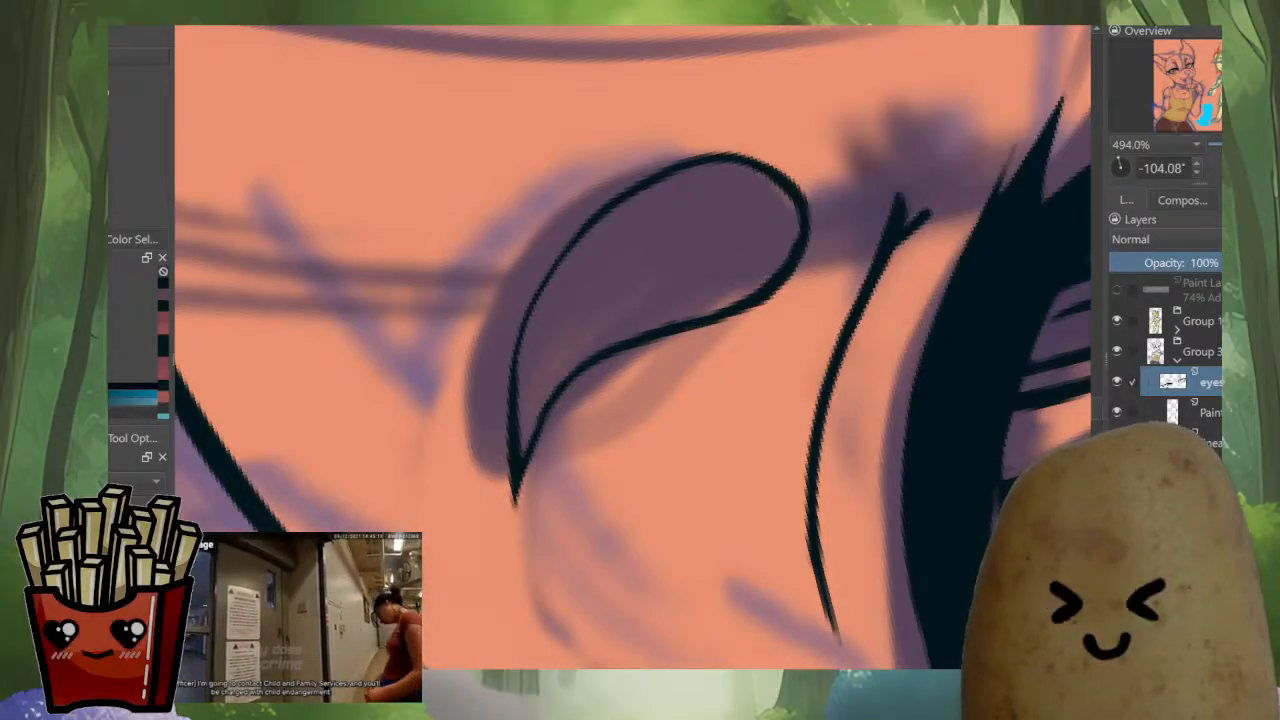
Compare the eyelid creases and eyebrows of both eyes against the sketch.
left_click_drag(700, 180, 475, 570)
left_click_drag(580, 180, 630, 510)
left_click_drag(560, 200, 675, 394)
left_click_drag(750, 250, 762, 427)
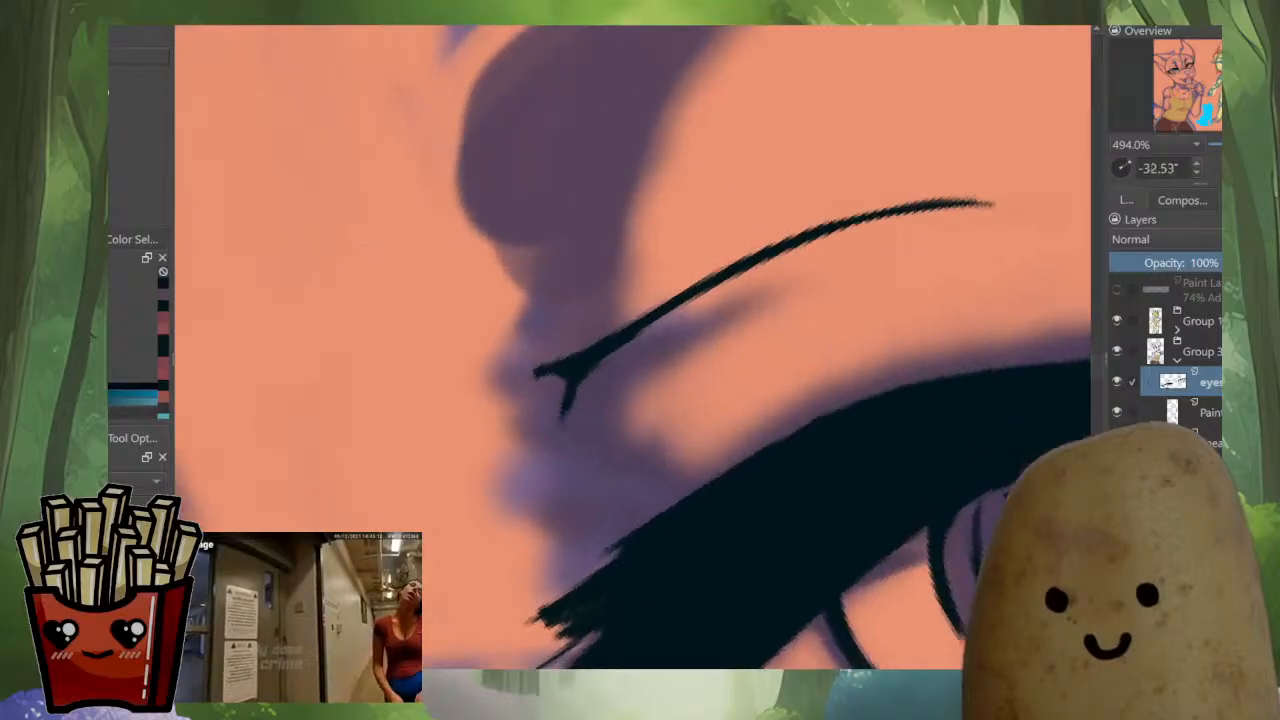
left_click_drag(690, 250, 640, 418)
left_click_drag(737, 362, 733, 400)
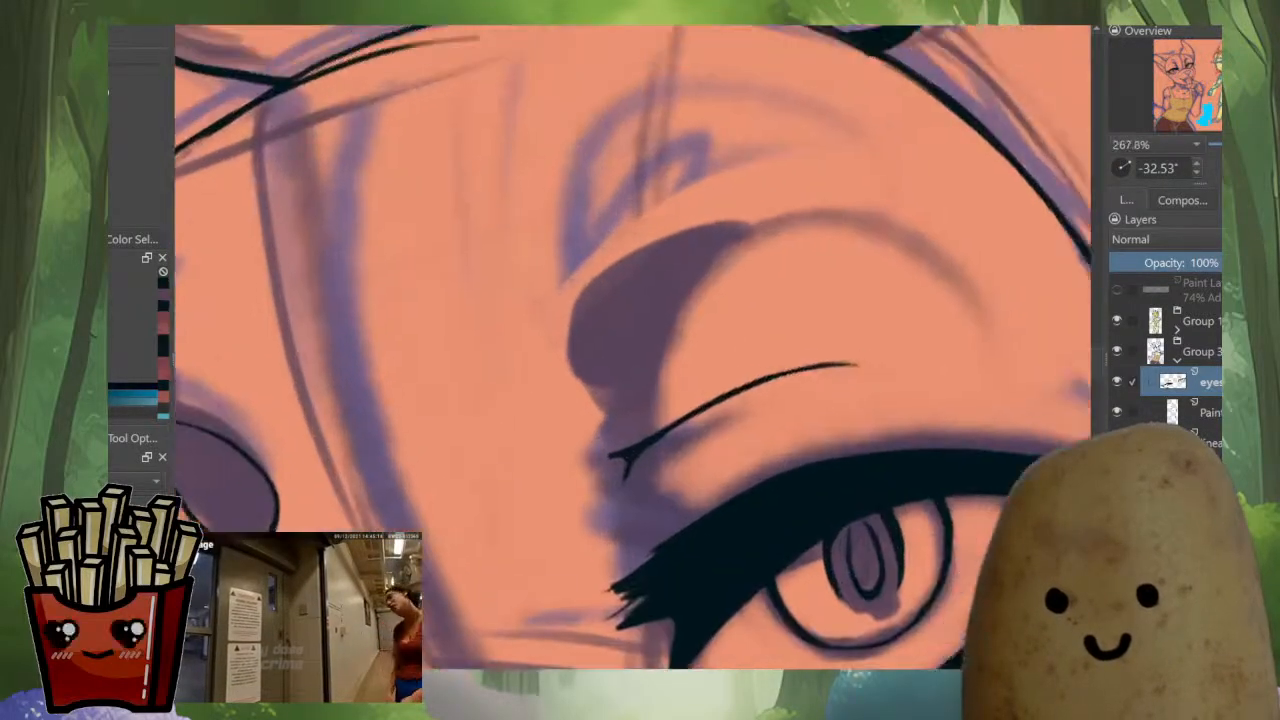
mouse_move(745, 320)
left_mouse_down()
mouse_move(740, 235)
mouse_move(767, 226)
left_mouse_up()
left_click_drag(900, 170, 900, 340)
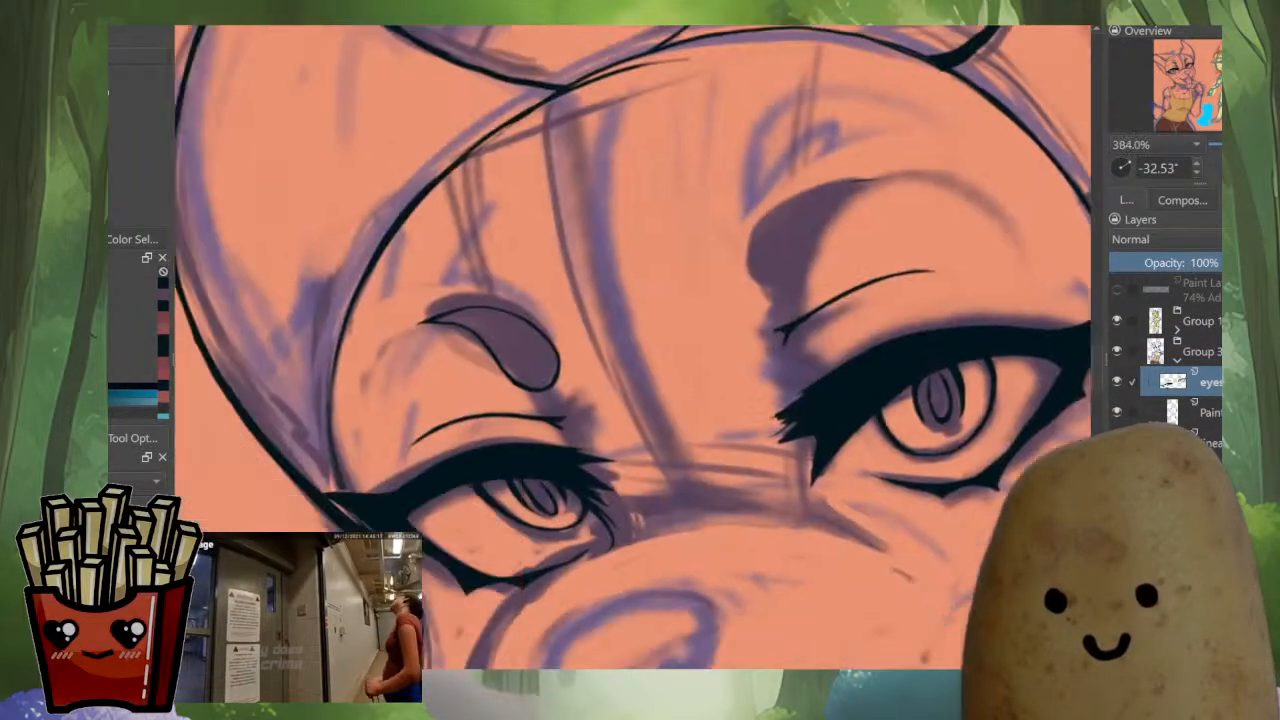
Extend a thin tapering tail outward from the pointed tip of the smaller eye's eyebrow.
left_click_drag(321, 390, 321, 250)
left_click_drag(640, 180, 598, 186)
left_click_drag(552, 229, 480, 294)
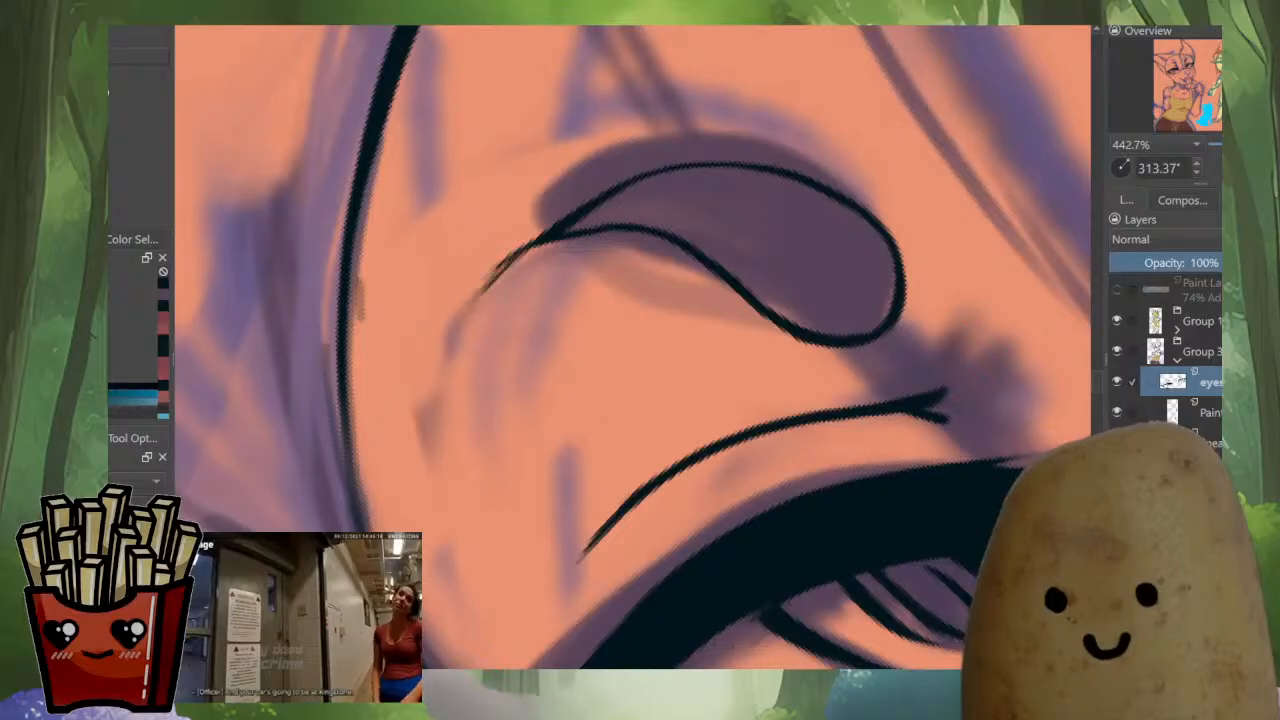
left_click_drag(554, 231, 447, 338)
left_click_drag(506, 262, 442, 354)
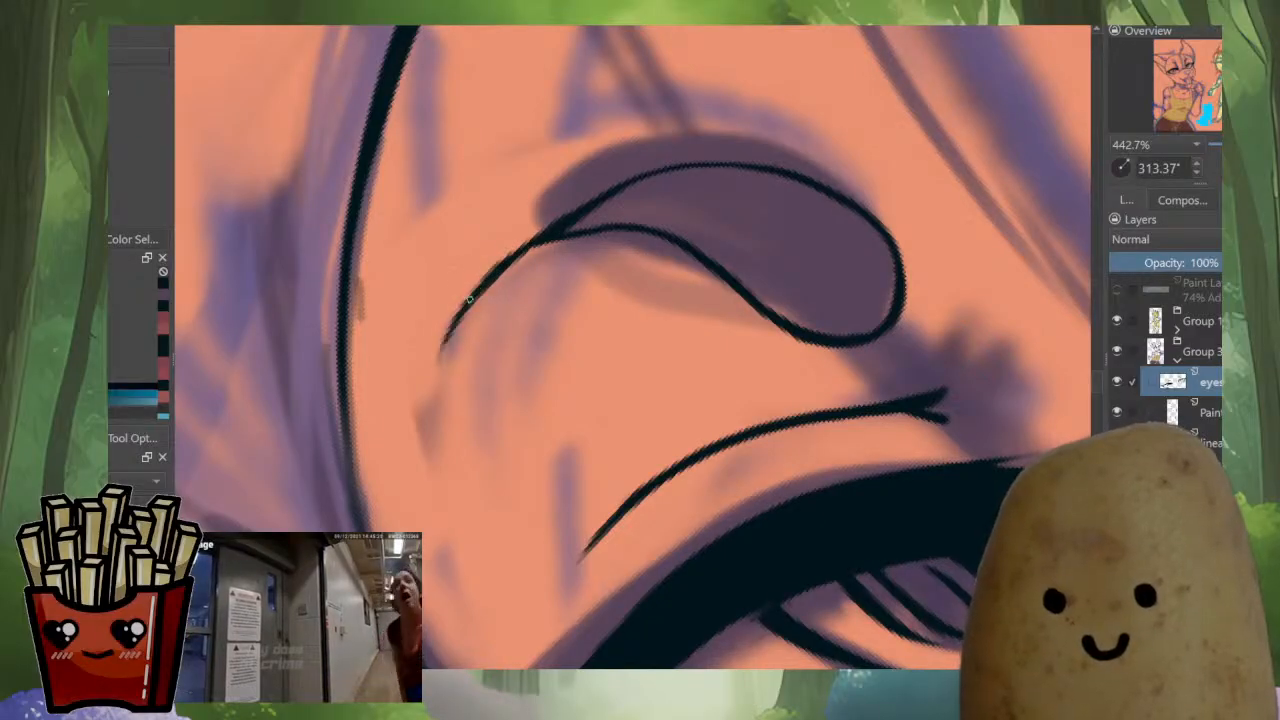
Ink a short stroke above the larger eye where the eyebrow's dark body meets its thin arc.
left_click_drag(545, 340, 545, 480)
left_click_drag(850, 150, 687, 130)
left_click_drag(780, 200, 617, 334)
left_click_drag(833, 347, 815, 429)
left_click_drag(640, 360, 794, 223)
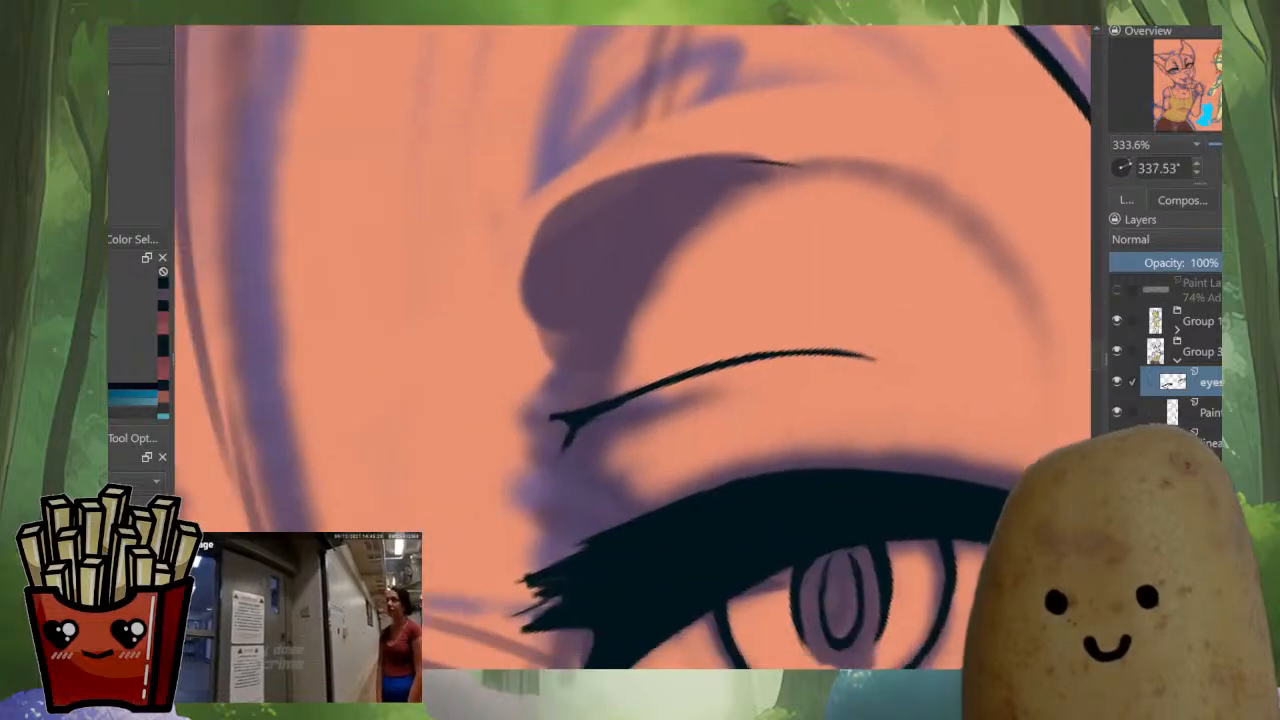
Sketch the outer part of the larger eyebrow's thin arc with tapered strokes along the sketched curve.
left_click_drag(690, 180, 690, 125)
left_click_drag(800, 230, 718, 305)
left_click_drag(860, 195, 760, 105)
left_click_drag(860, 250, 735, 318)
mouse_move(906, 326)
left_mouse_down()
mouse_move(861, 195)
mouse_move(713, 85)
mouse_move(603, 205)
left_mouse_up()
key("ctrl+z")
mouse_move(731, 74)
left_mouse_down()
mouse_move(636, 150)
mouse_move(578, 302)
left_mouse_up()
mouse_move(726, 74)
left_mouse_down()
mouse_move(612, 178)
mouse_move(578, 254)
left_mouse_up()
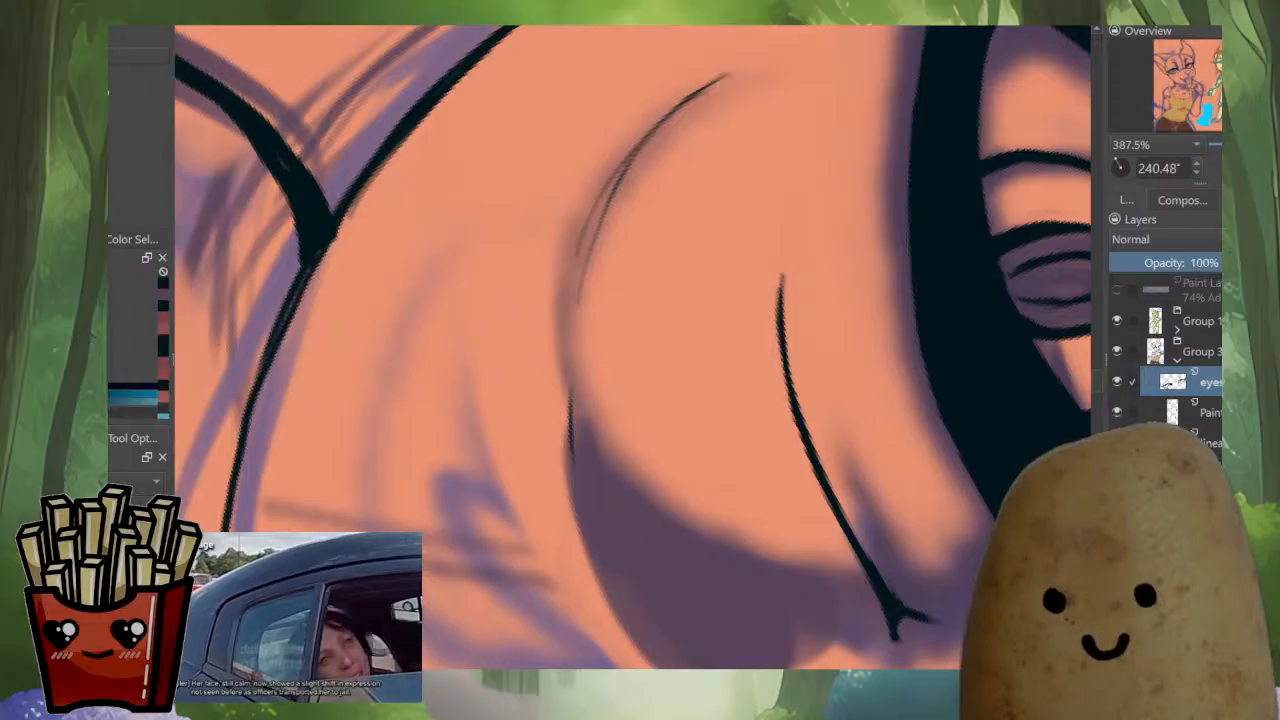
Join the larger eyebrow's outer arc to its dark body with overlapping curved strokes.
left_click_drag(750, 197, 750, 280)
left_click_drag(700, 150, 761, 511)
left_click_drag(601, 523, 740, 410)
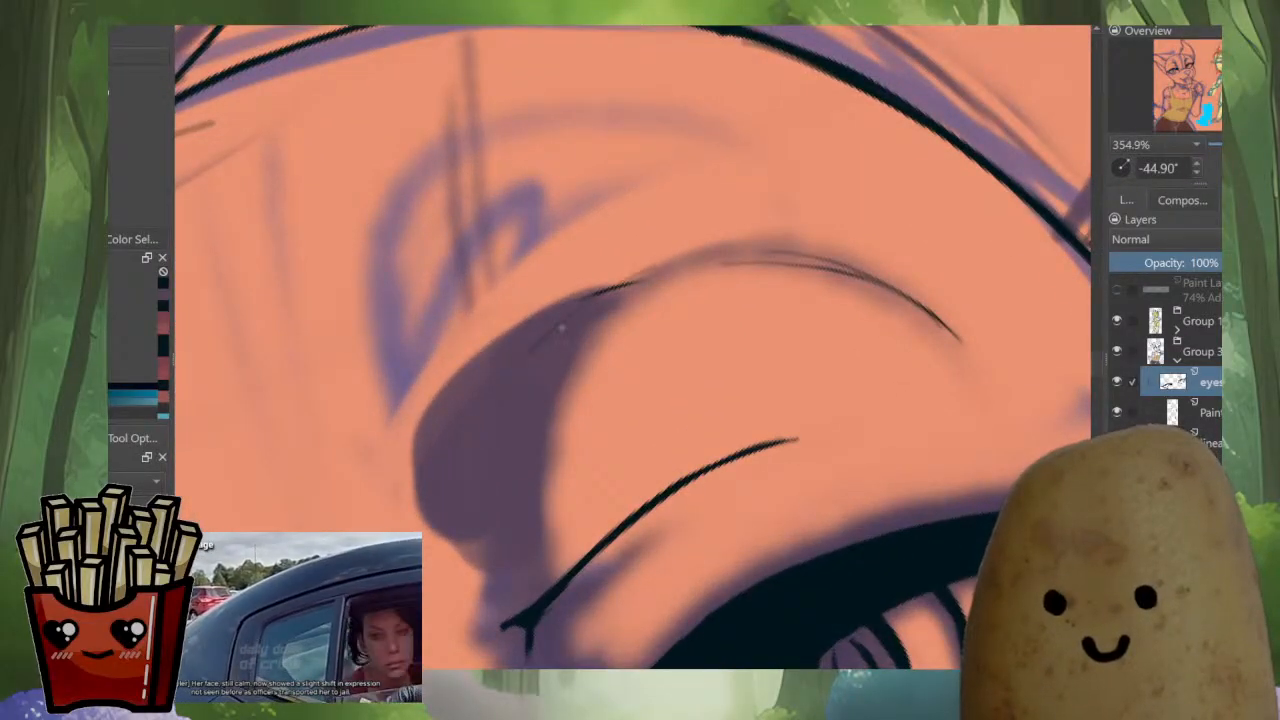
mouse_move(726, 254)
left_mouse_down()
mouse_move(624, 282)
mouse_move(562, 330)
left_mouse_up()
left_click_drag(780, 252, 612, 286)
mouse_move(852, 256)
left_mouse_down()
mouse_move(692, 266)
mouse_move(922, 312)
left_mouse_up()
mouse_move(830, 280)
left_mouse_down()
mouse_move(735, 165)
mouse_move(650, 216)
left_mouse_up()
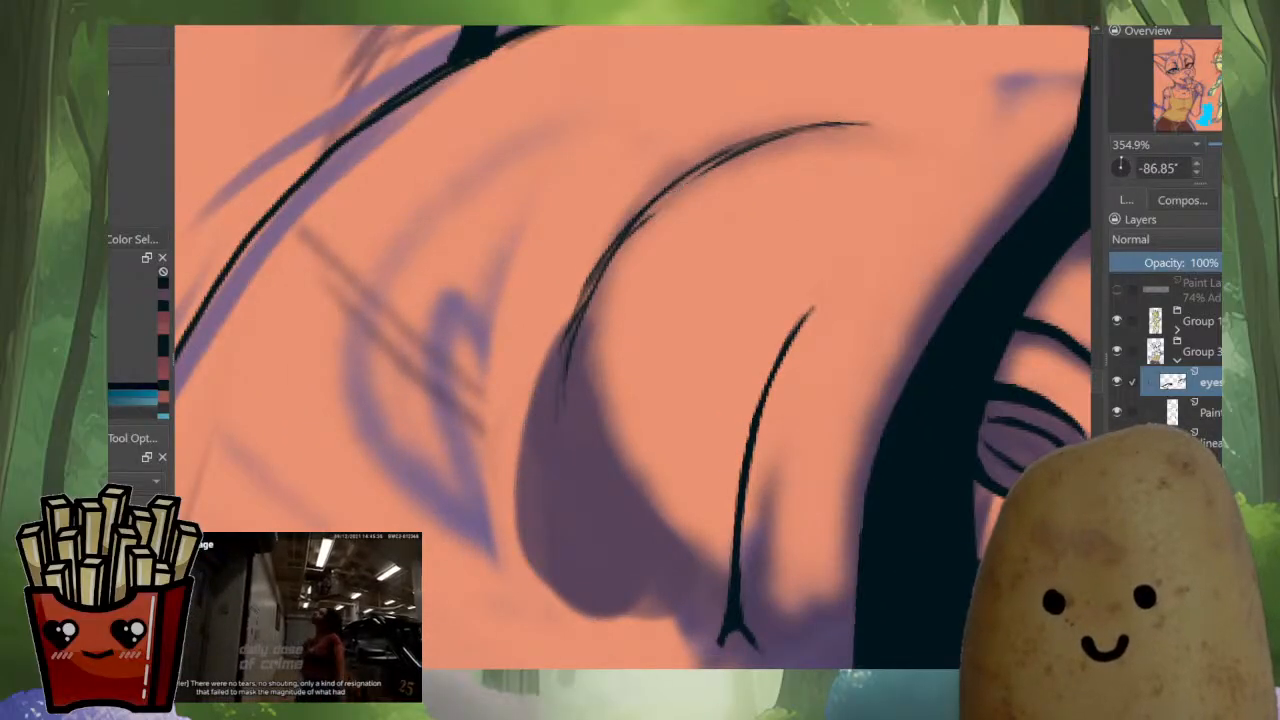
Sample a canvas colour and clean up the rough overlapping strokes along the outer half of the larger eyebrow's arc.
left_click_drag(843, 123, 702, 173)
key("ctrl+z")
left_click(686, 304, "ctrl")
mouse_move(773, 147)
left_mouse_down()
mouse_move(698, 179)
mouse_move(703, 165)
left_mouse_up()
key("x")
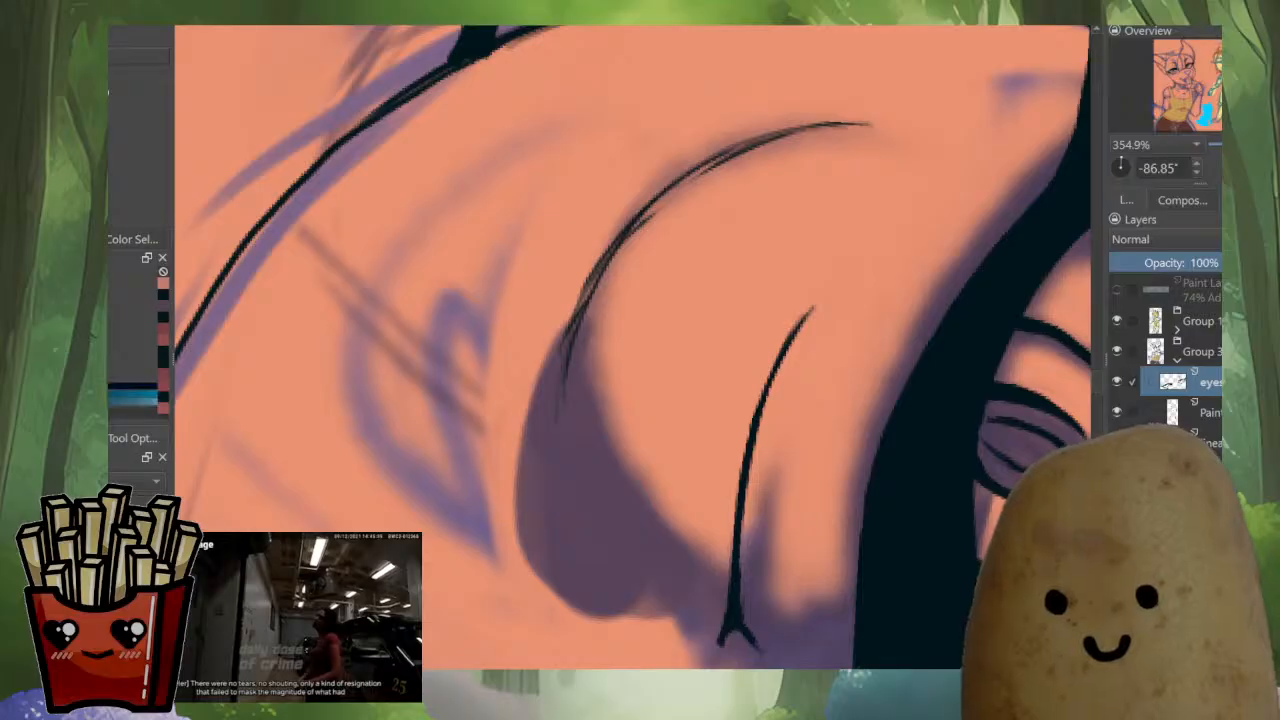
key("ctrl+z")
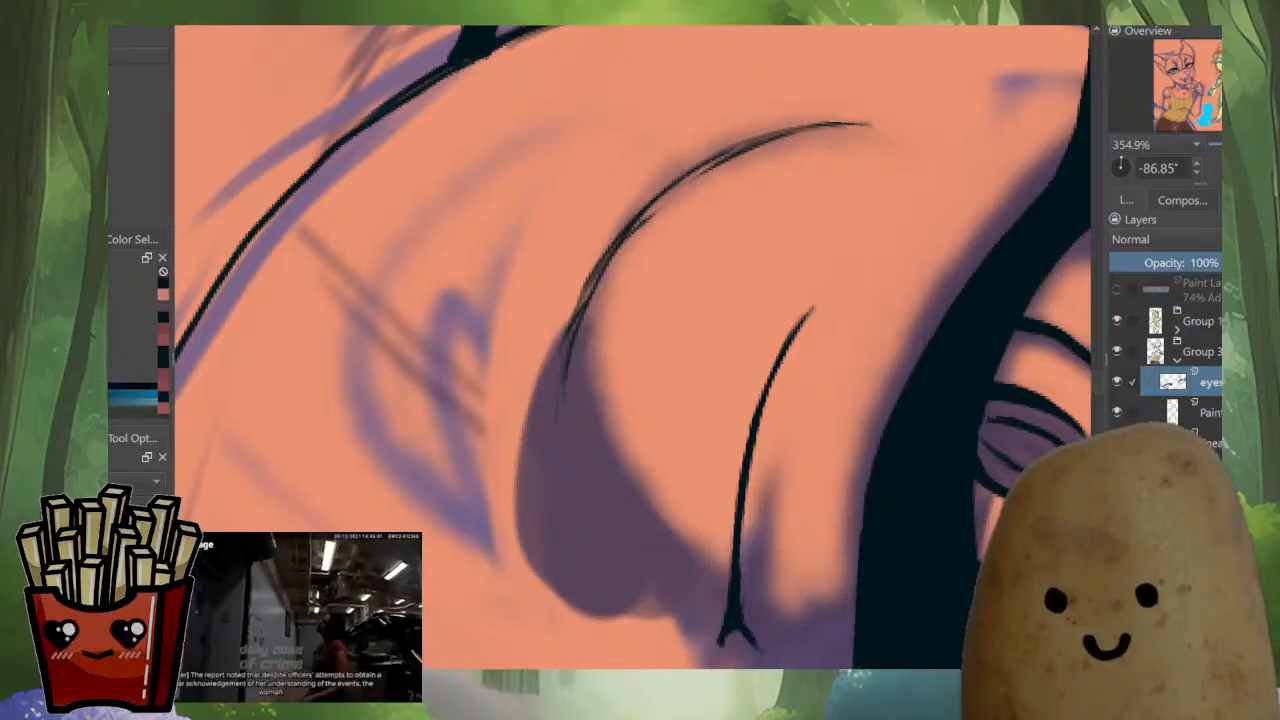
key("ctrl+z")
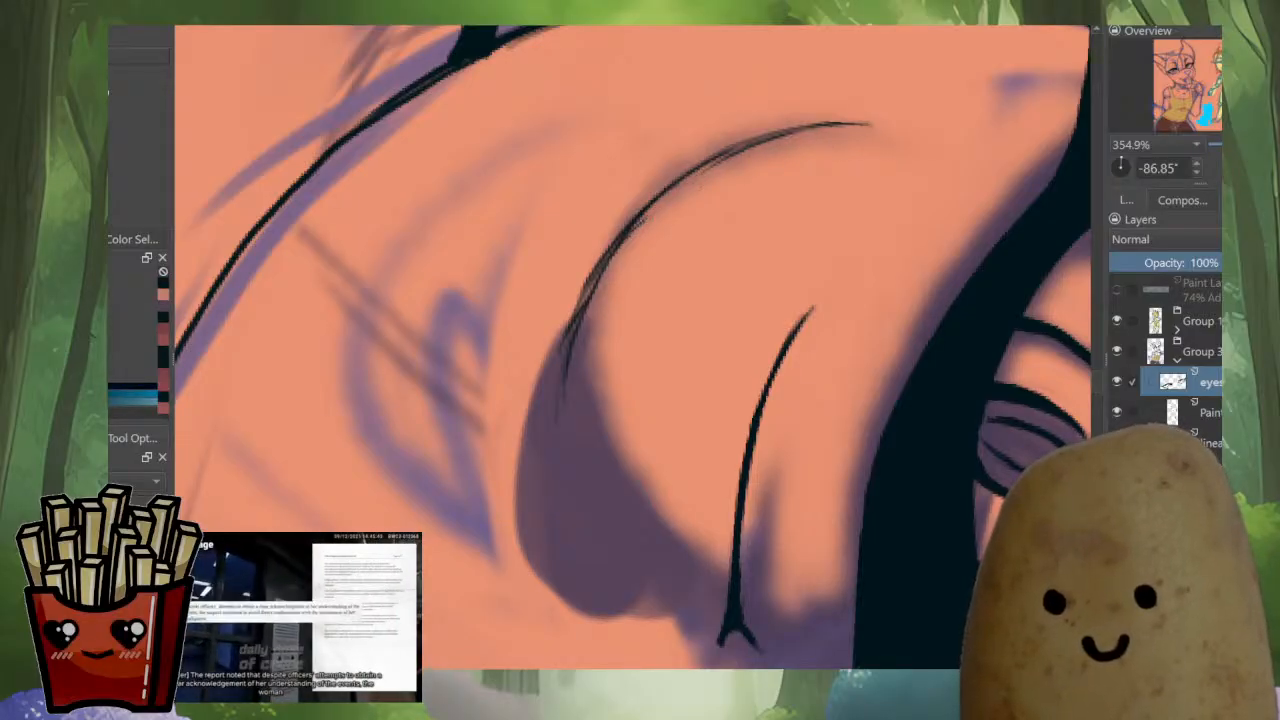
key("ctrl+z")
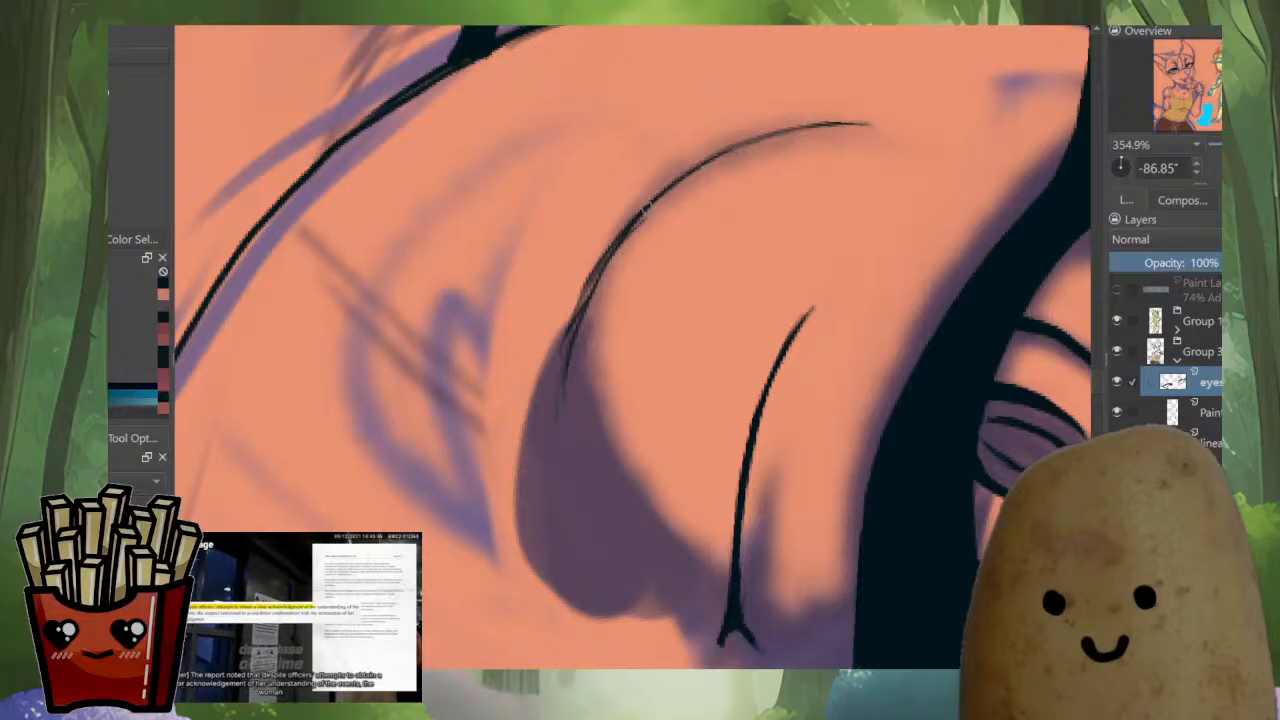
mouse_move(666, 192)
left_mouse_down()
mouse_move(768, 137)
mouse_move(850, 123)
left_mouse_up()
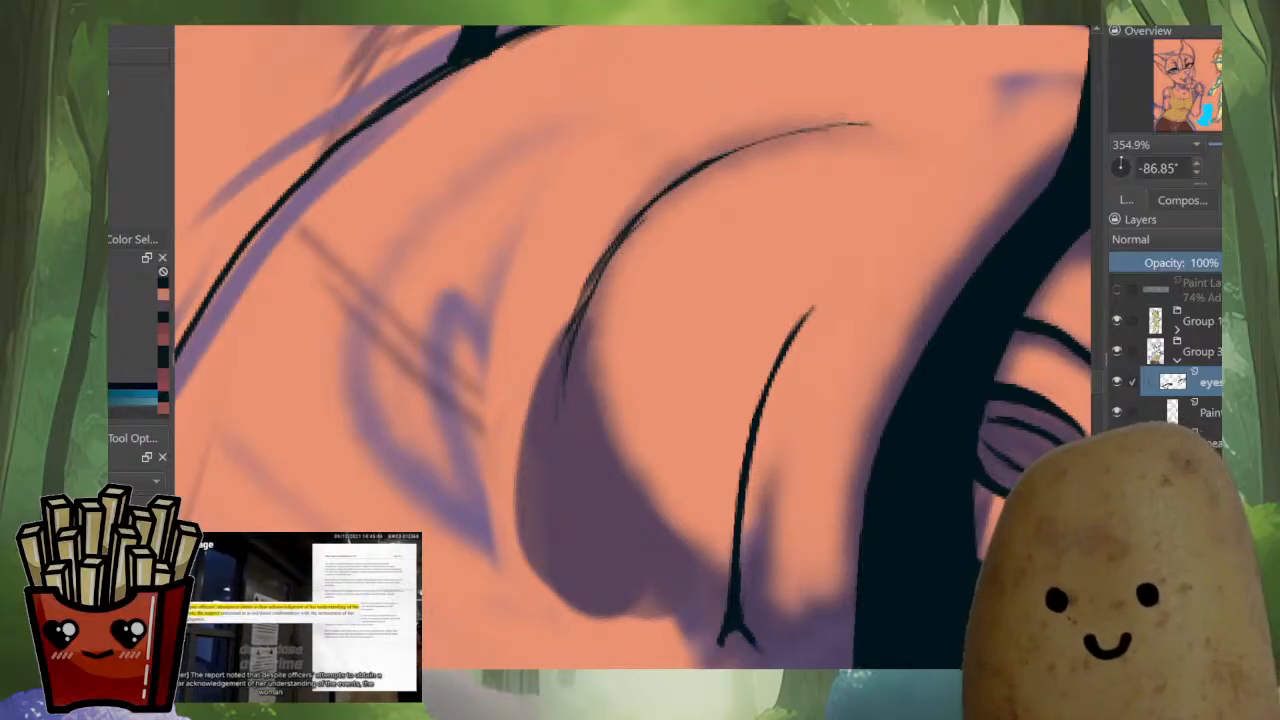
key("ctrl+z")
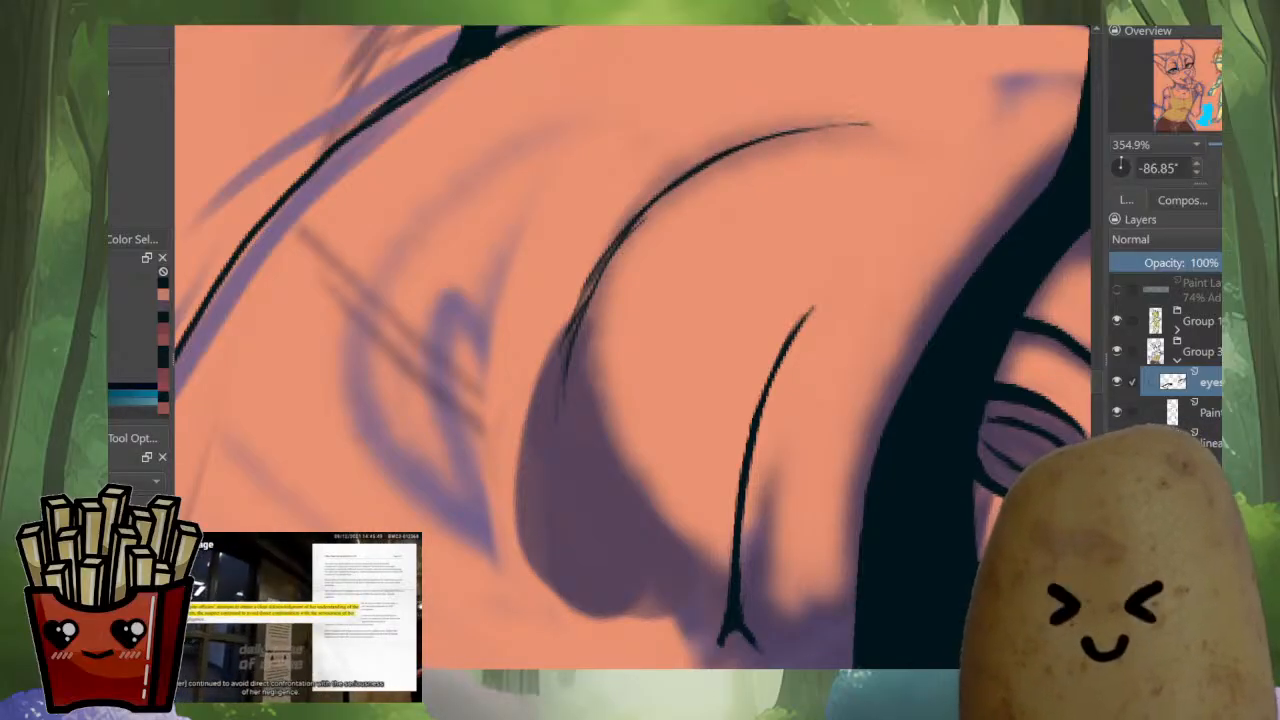
Smooth the doubled strokes on the arc's inner half, down to the larger eyebrow's dark body.
left_click_drag(620, 257, 645, 219)
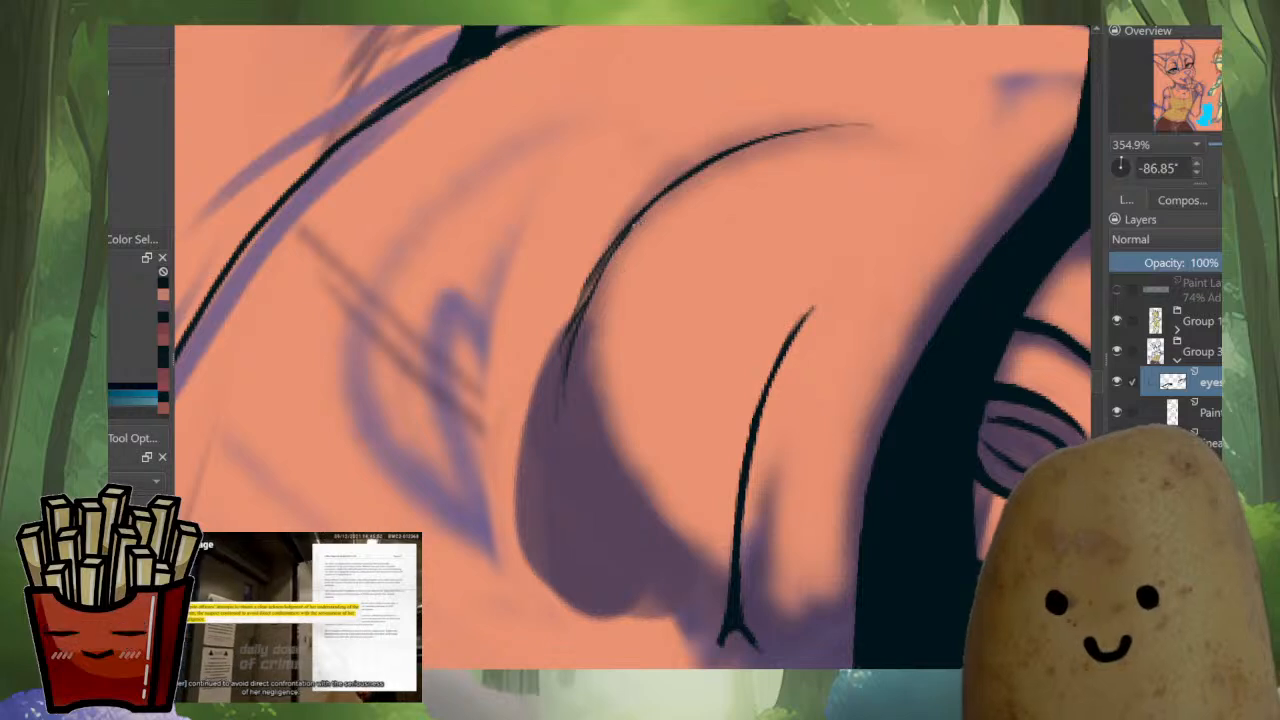
left_click_drag(564, 337, 637, 215)
mouse_move(580, 302)
left_mouse_down()
mouse_move(616, 243)
mouse_move(561, 406)
left_mouse_up()
key("ctrl+z")
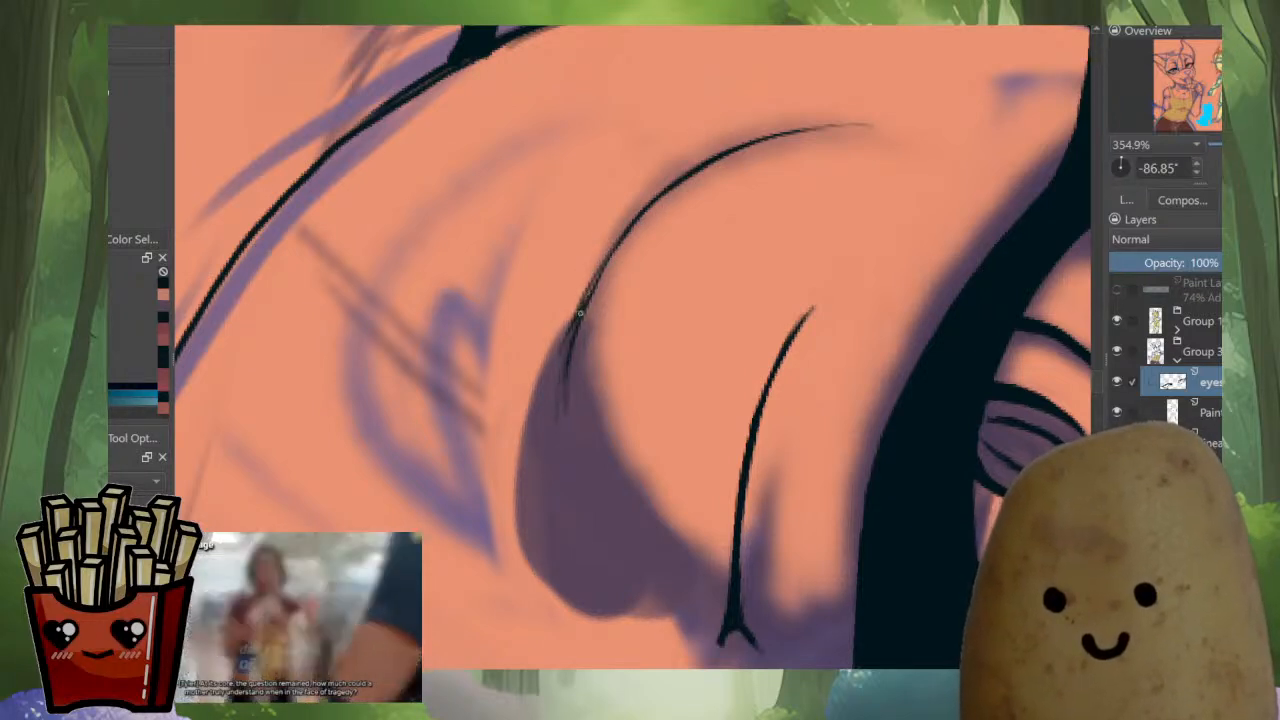
Ink the inner edge of the larger eyebrow's dark body with tapered strokes running down from the thin arc.
left_click_drag(580, 313, 600, 438)
left_click_drag(584, 358, 624, 481)
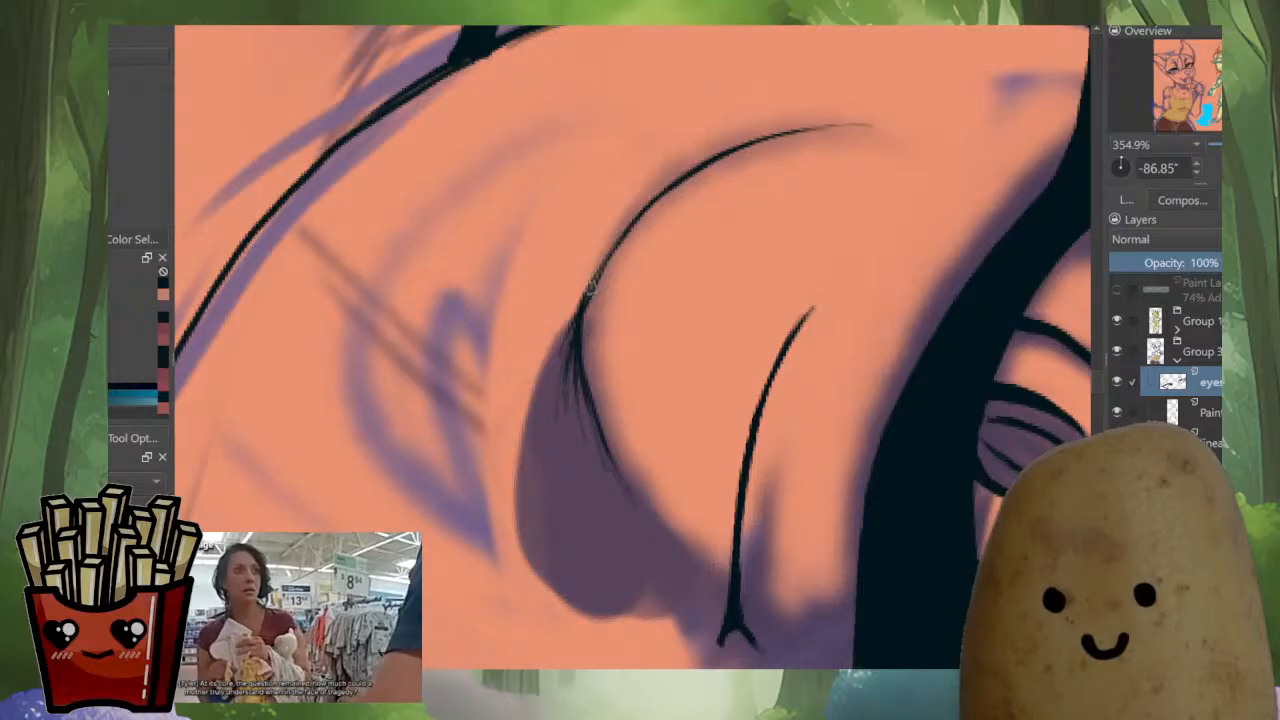
left_click_drag(574, 314, 541, 412)
left_click_drag(563, 352, 526, 555)
mouse_move(603, 500)
left_mouse_down()
mouse_move(718, 247)
mouse_move(609, 288)
left_mouse_up()
Ink the upper contour of the larger eyebrow's dark body, curving it from the arc to the rounded end.
mouse_move(800, 253)
left_mouse_down()
mouse_move(768, 212)
mouse_move(697, 168)
mouse_move(790, 205)
mouse_move(549, 341)
left_mouse_up()
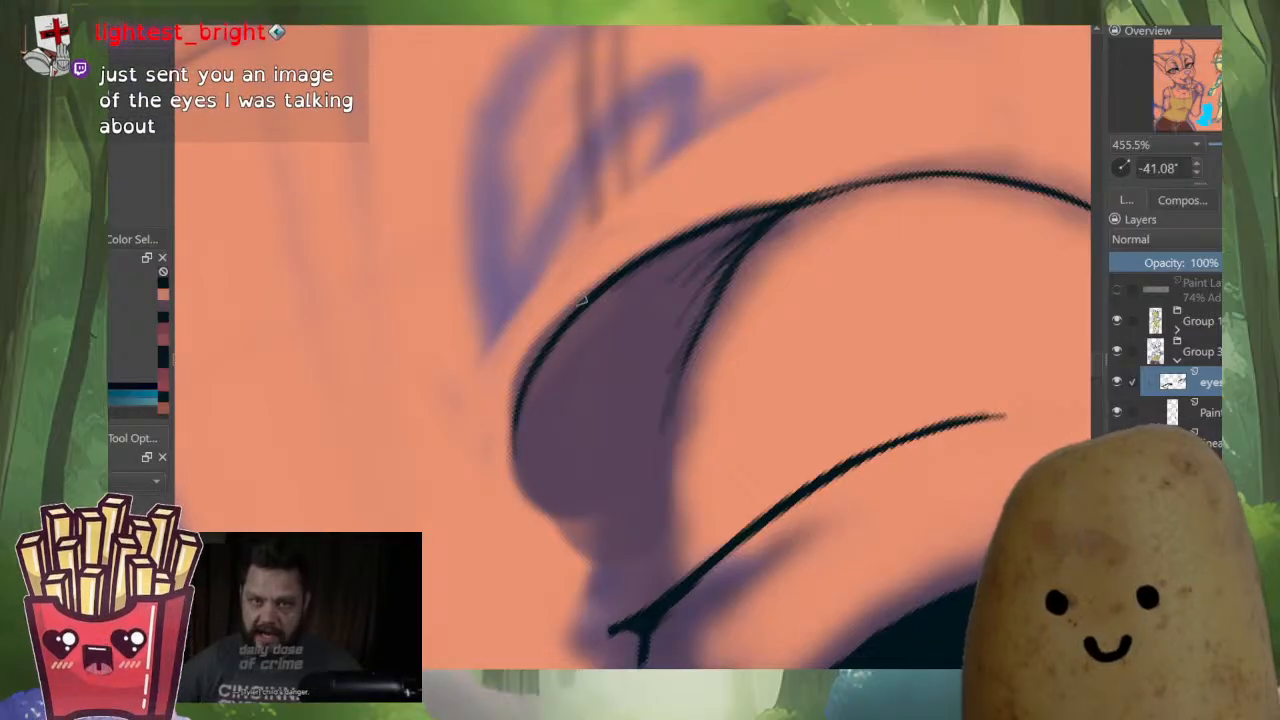
mouse_move(579, 296)
left_mouse_down()
mouse_move(516, 492)
mouse_move(514, 466)
left_mouse_up()
key("ctrl+z")
left_click_drag(672, 300, 736, 274)
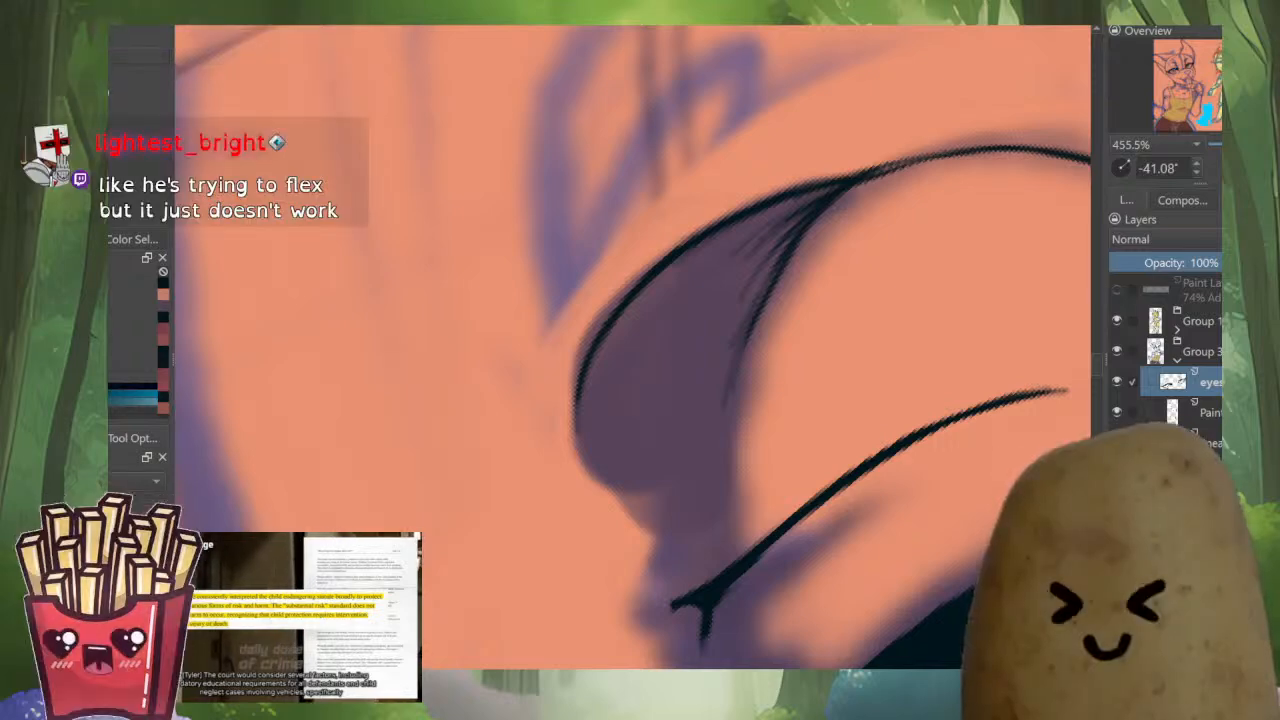
Doodle a stick figure's head, torso and thick bent legs on the transparent area beside the character's ear.
scroll(632, 346, "down", 6)
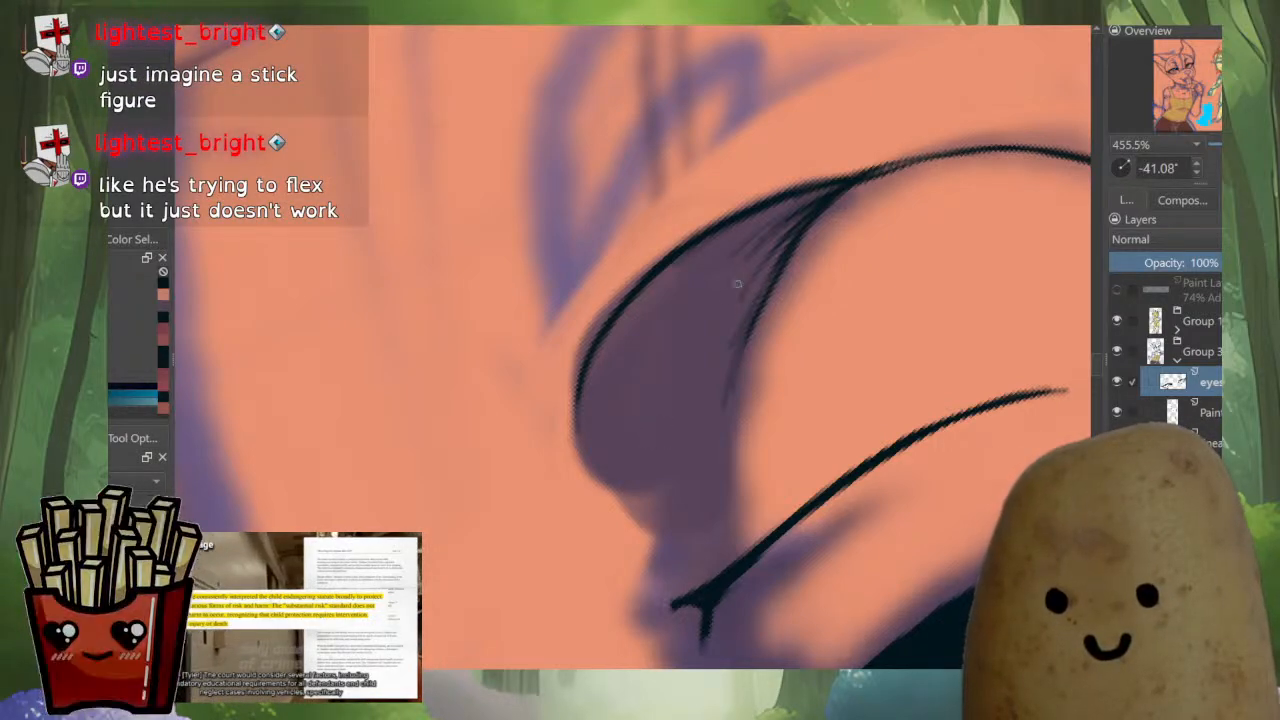
scroll(876, 360, "up", 2)
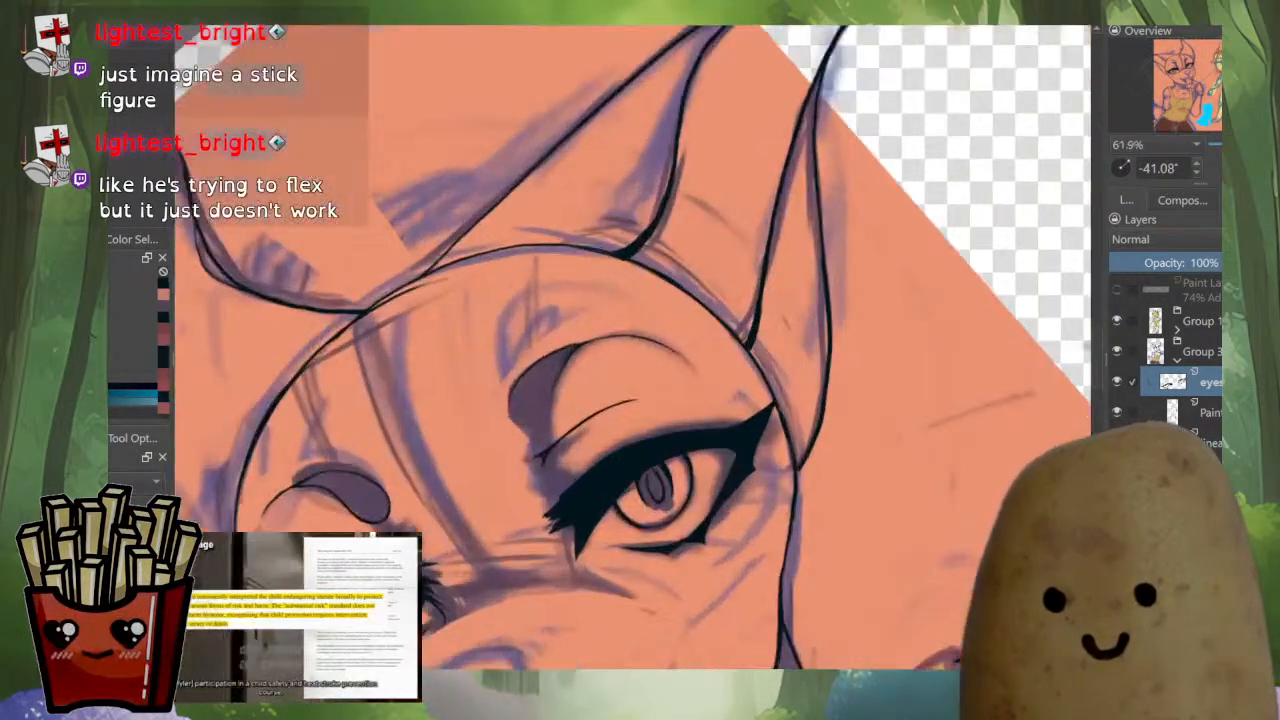
left_click_drag(876, 360, 630, 509)
mouse_move(729, 264)
left_mouse_down()
mouse_move(751, 302)
mouse_move(765, 408)
mouse_move(740, 512)
left_mouse_up()
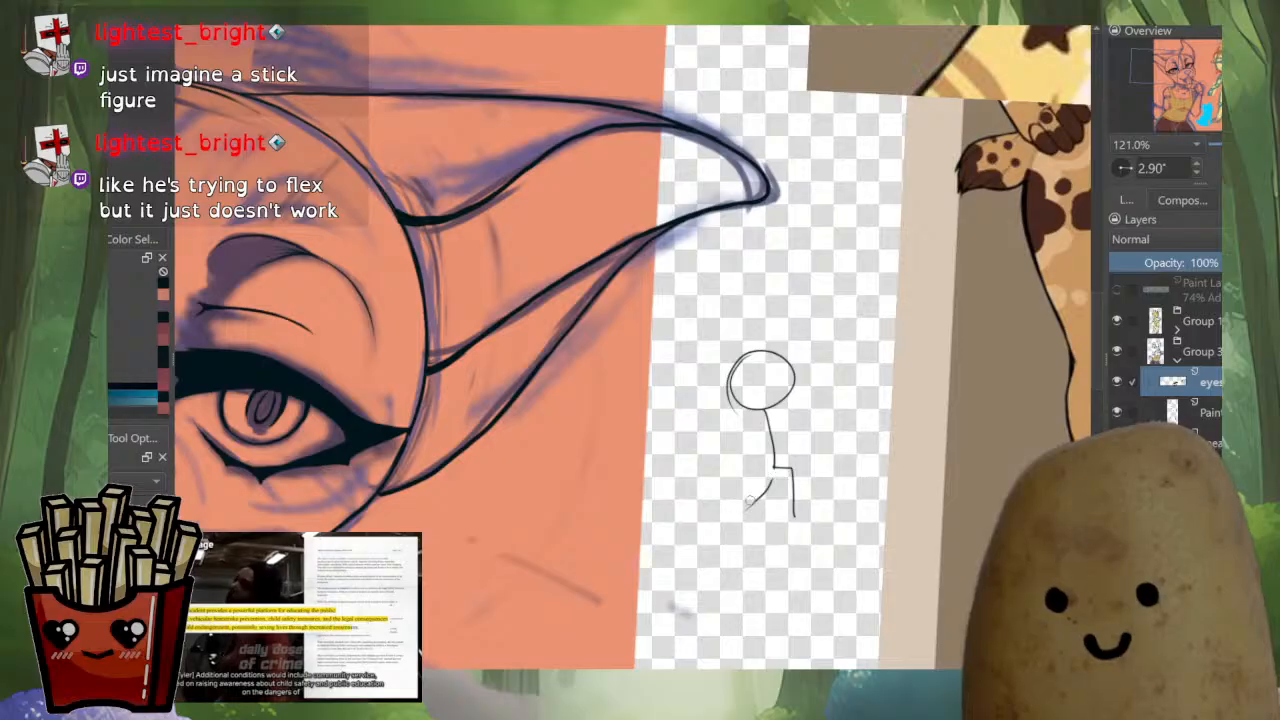
key("ctrl+z")
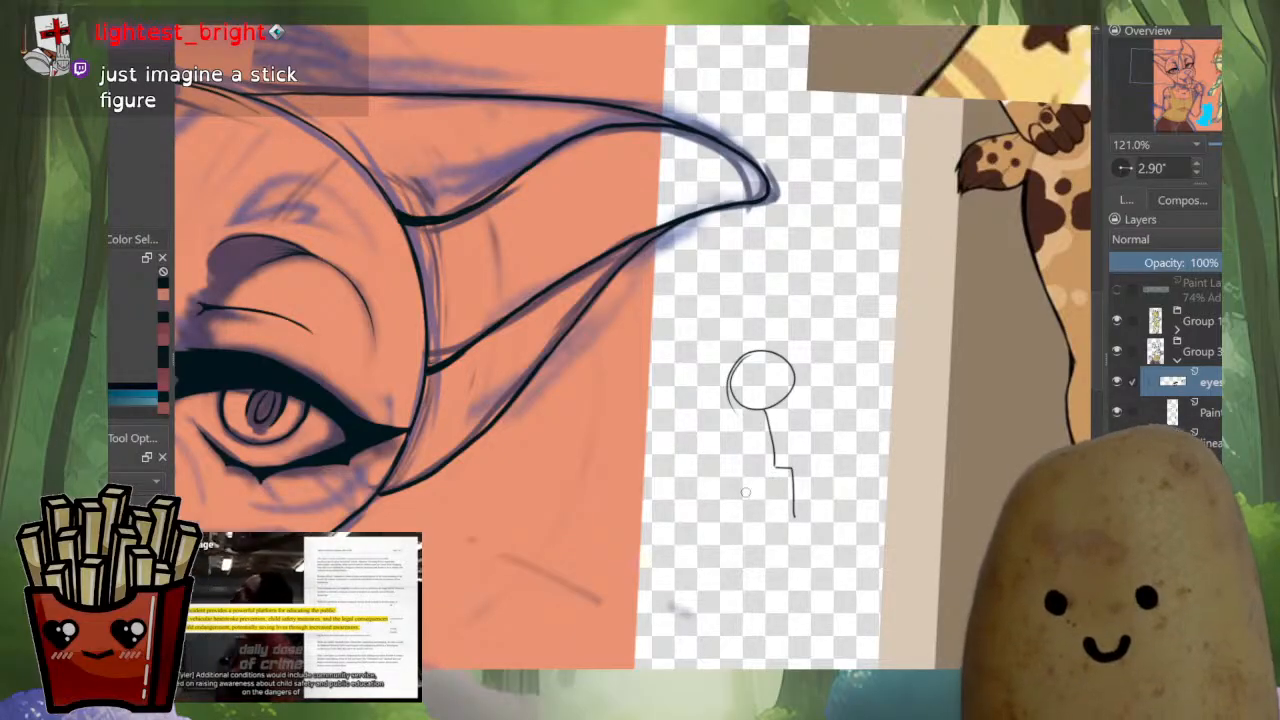
left_click_drag(765, 467, 737, 516)
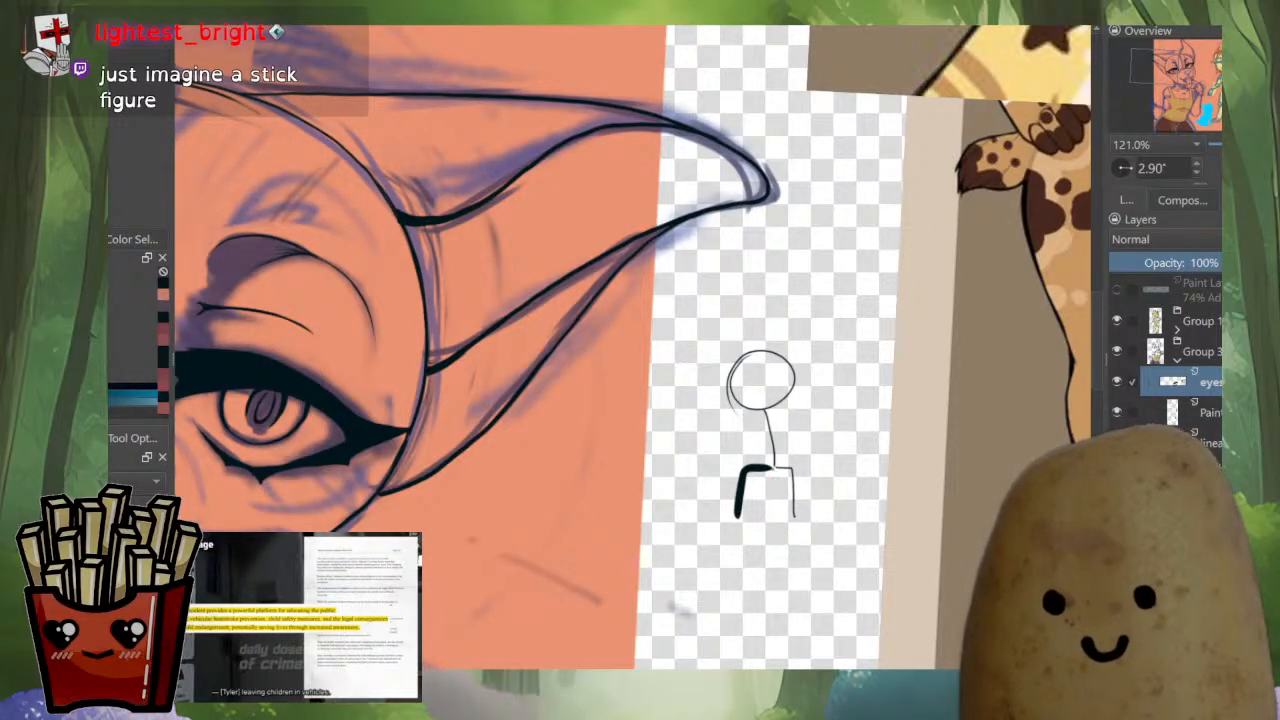
left_click_drag(769, 467, 792, 513)
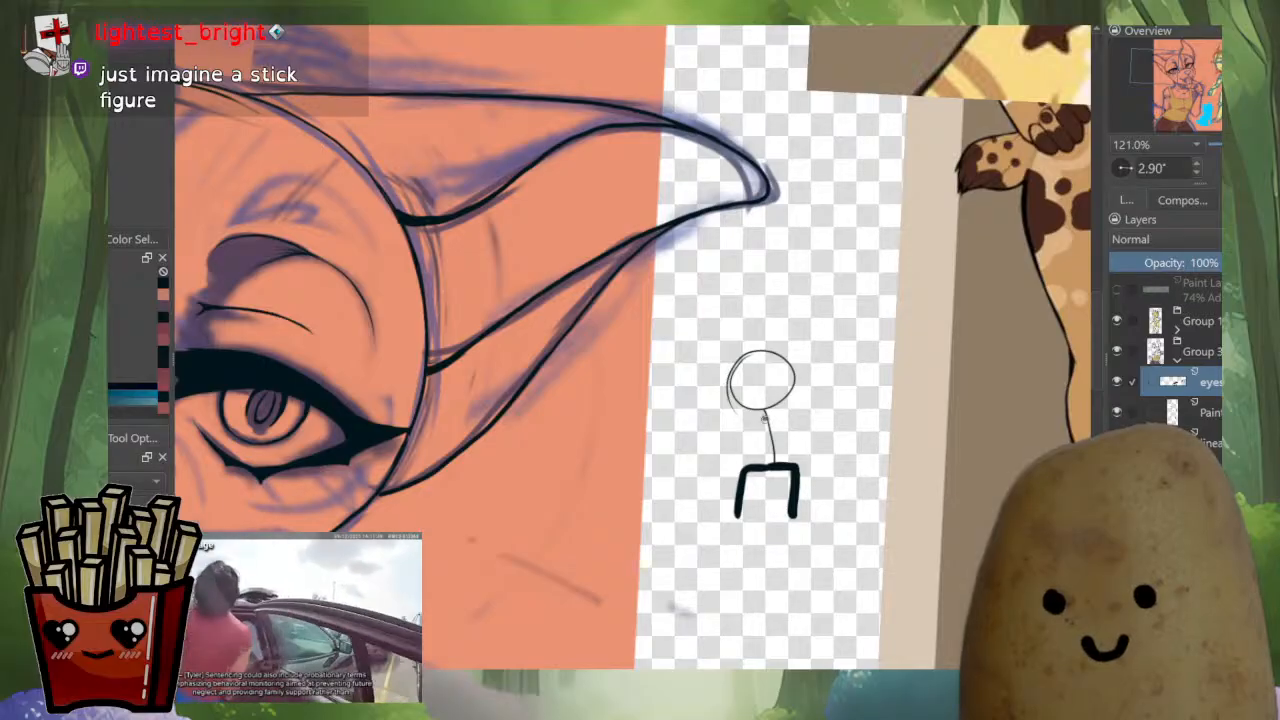
Add raised flexing arms and two short eye lines to the stick figure.
mouse_move(765, 420)
left_mouse_down()
mouse_move(701, 425)
mouse_move(815, 400)
left_mouse_up()
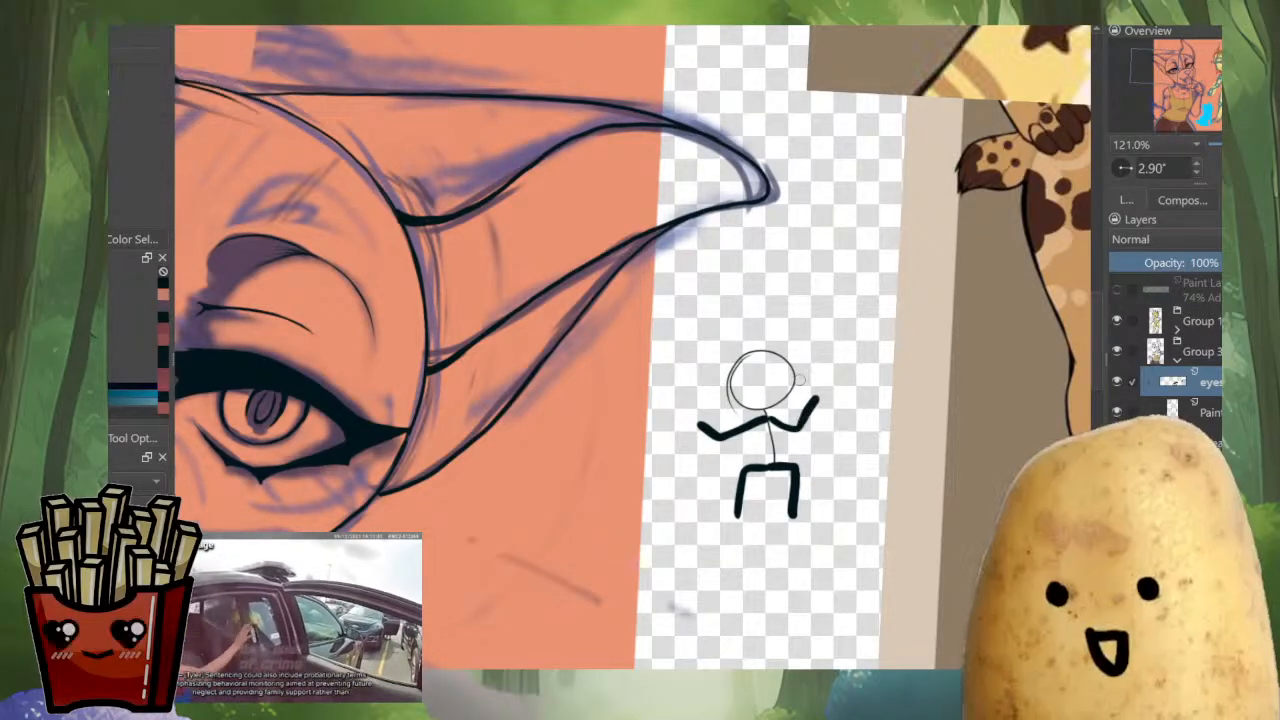
scroll(760, 385, "up", 5)
left_click_drag(717, 374, 757, 376)
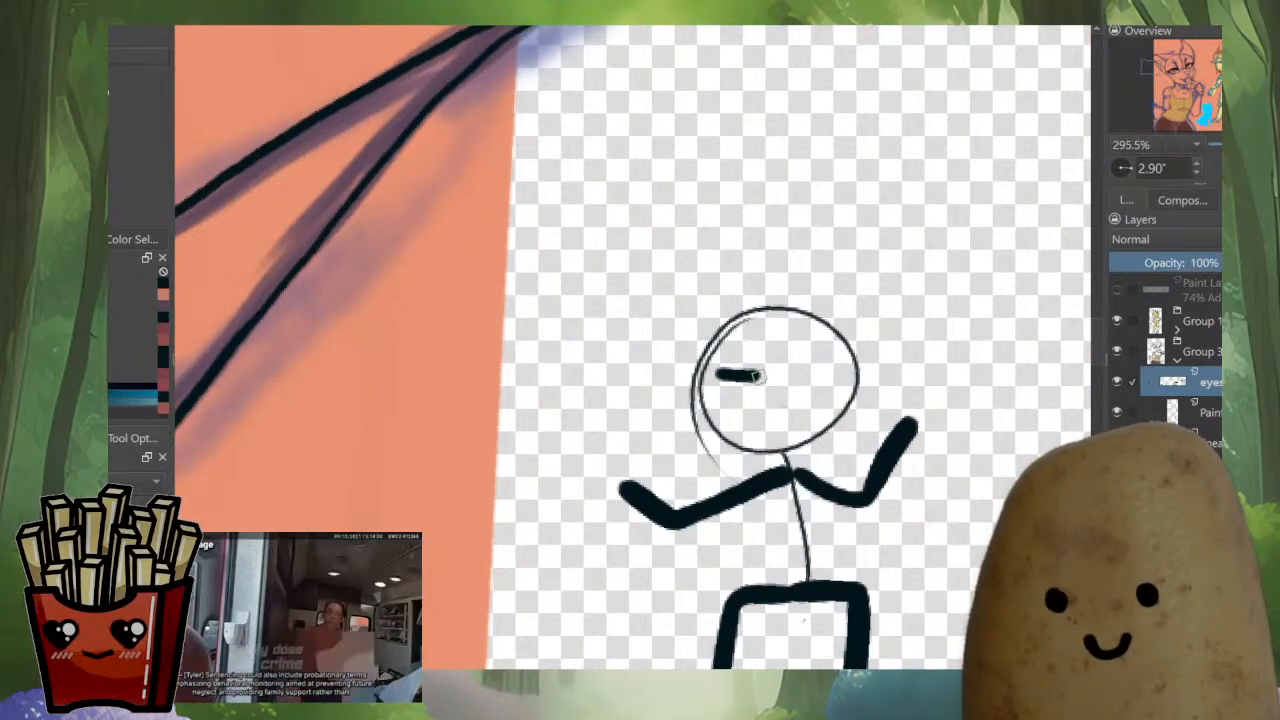
left_click_drag(820, 350, 798, 374)
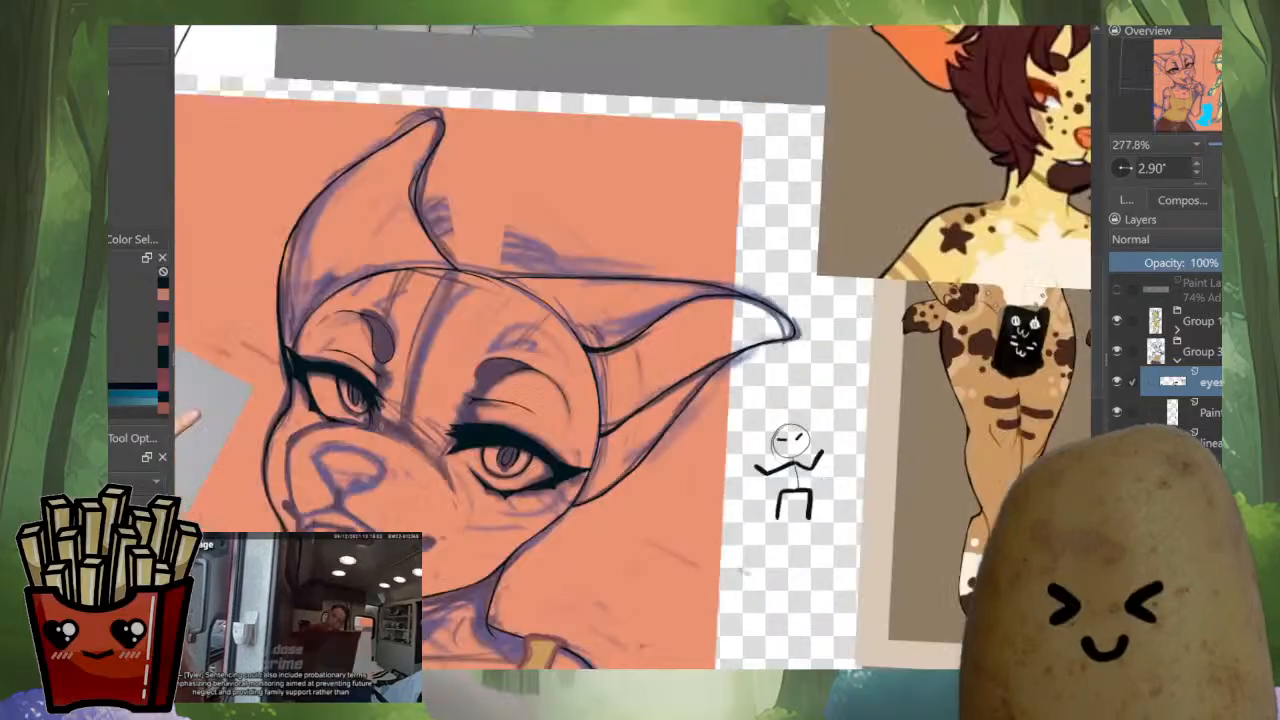
Remove the stick figure doodle from the transparent area beside the head.
scroll(794, 457, "down", 8)
scroll(836, 514, "up", 4)
mouse_move(727, 350)
left_mouse_down()
mouse_move(713, 453)
mouse_move(745, 522)
left_mouse_up()
scroll(800, 360, "down", 8)
scroll(809, 367, "up", 5)
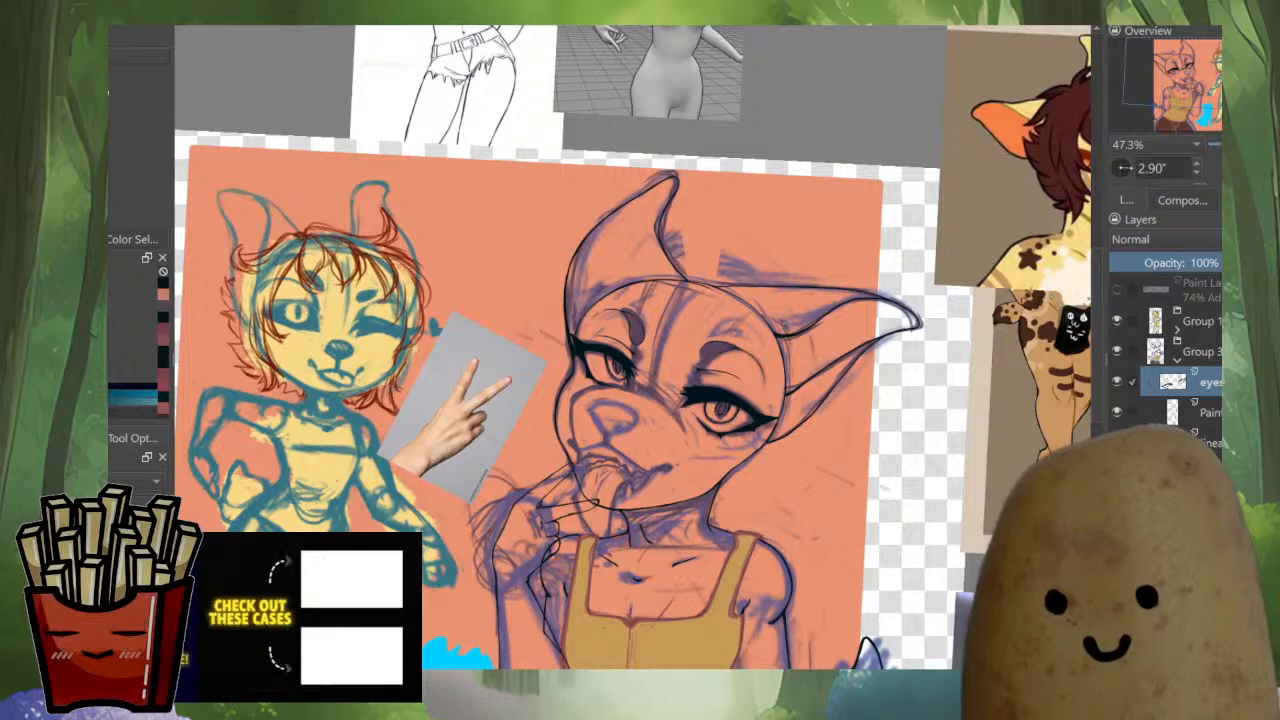
Examine the inked eyes and eyebrows at several zoom levels, with the canvas upright and mirrored.
scroll(708, 355, "up", 6)
scroll(708, 350, "up", 1)
left_click_drag(423, 474, 513, 589)
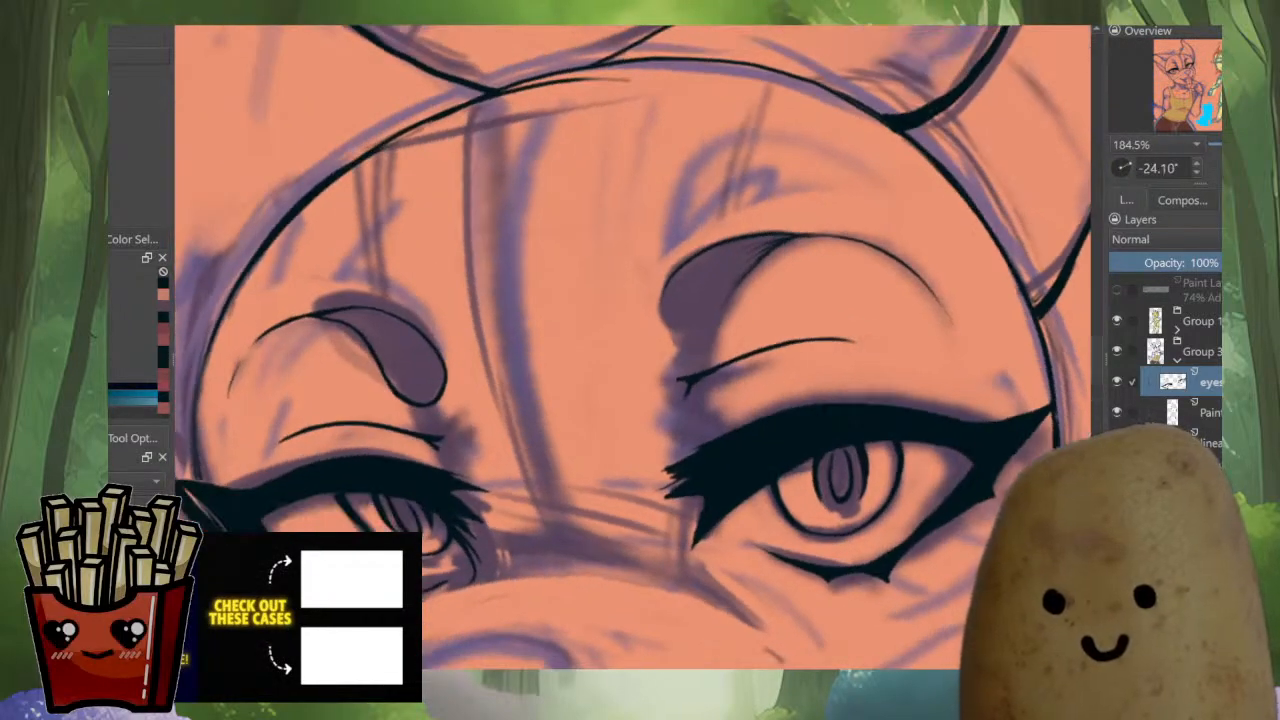
scroll(633, 348, "down", 5)
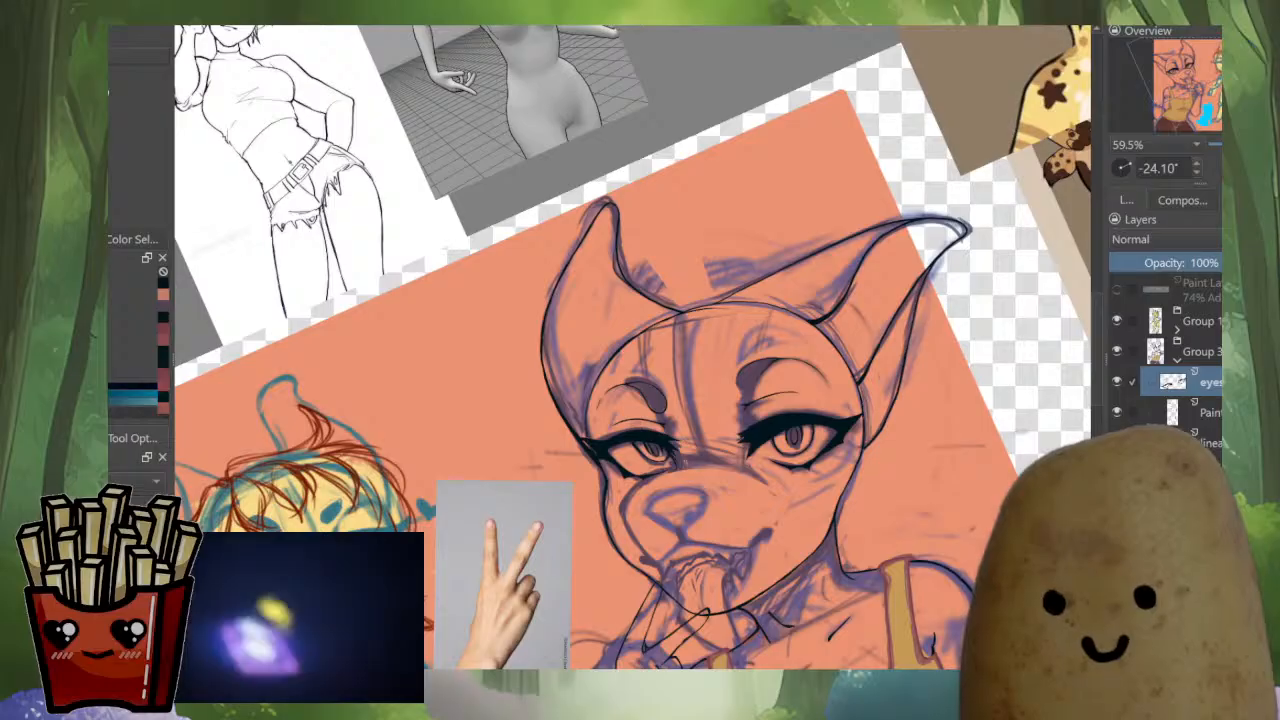
scroll(776, 382, "up", 5)
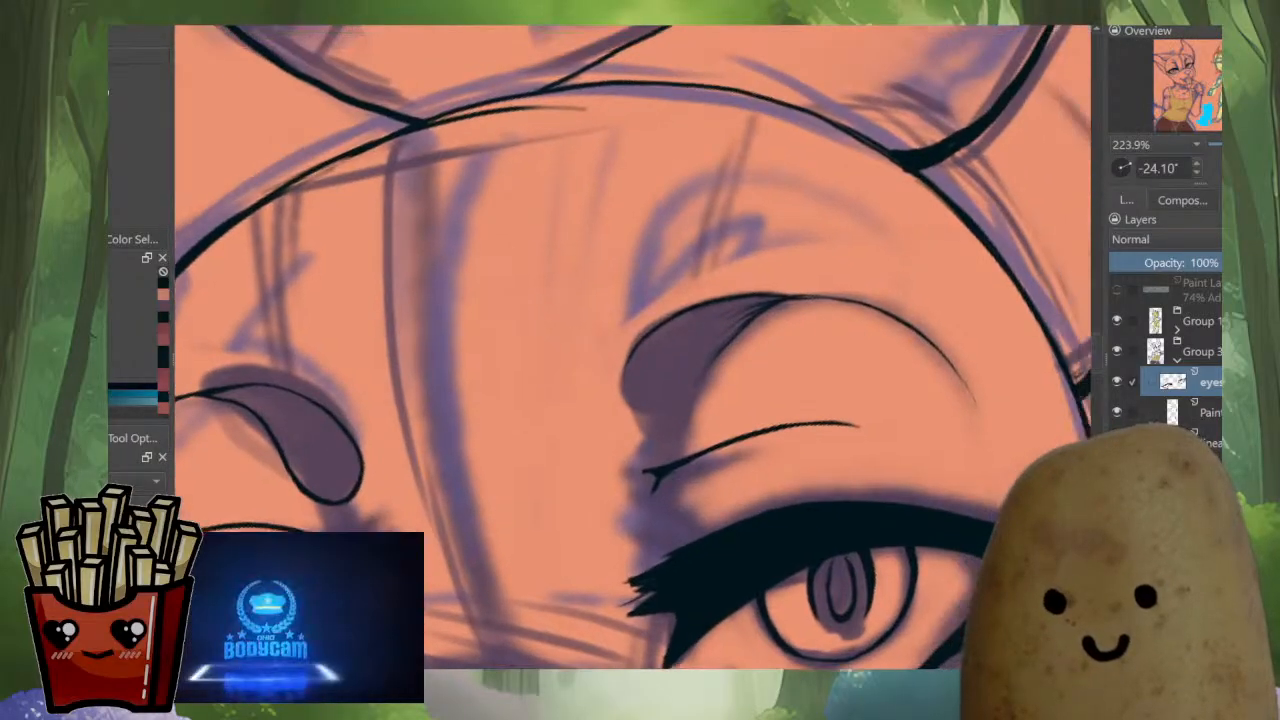
scroll(790, 342, "down", 4)
key("5")
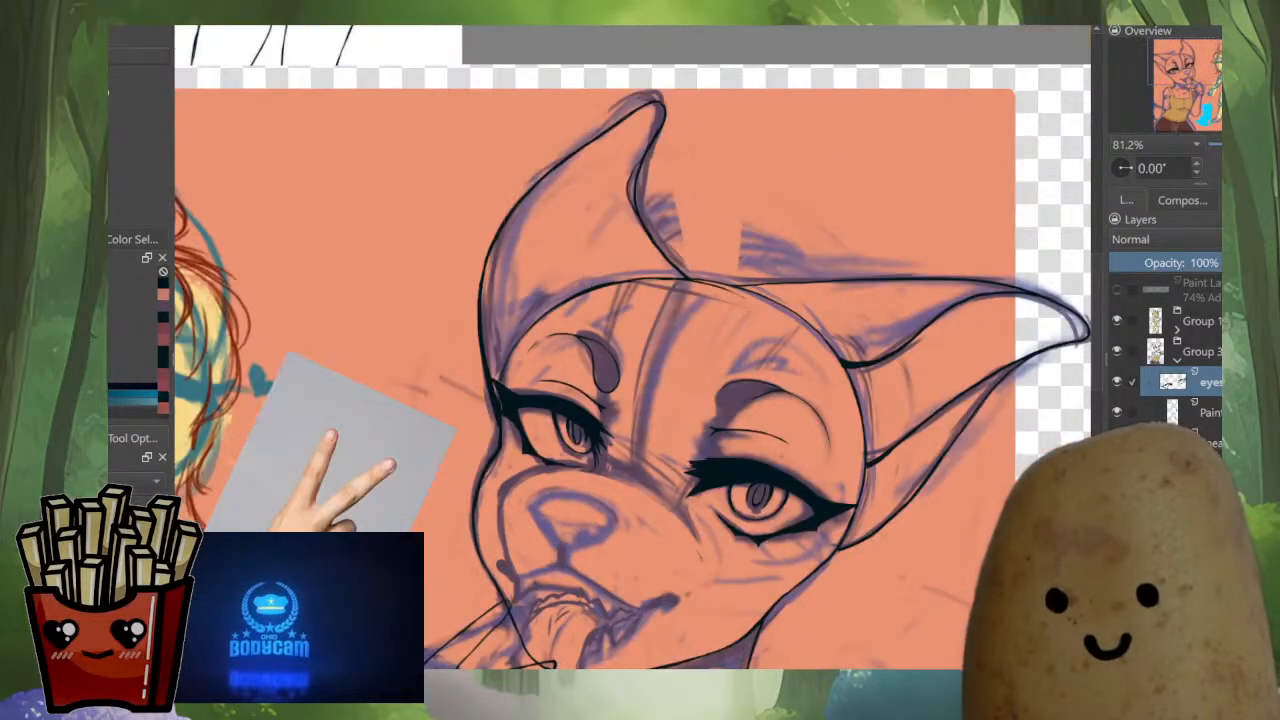
left_click_drag(620, 430, 730, 302)
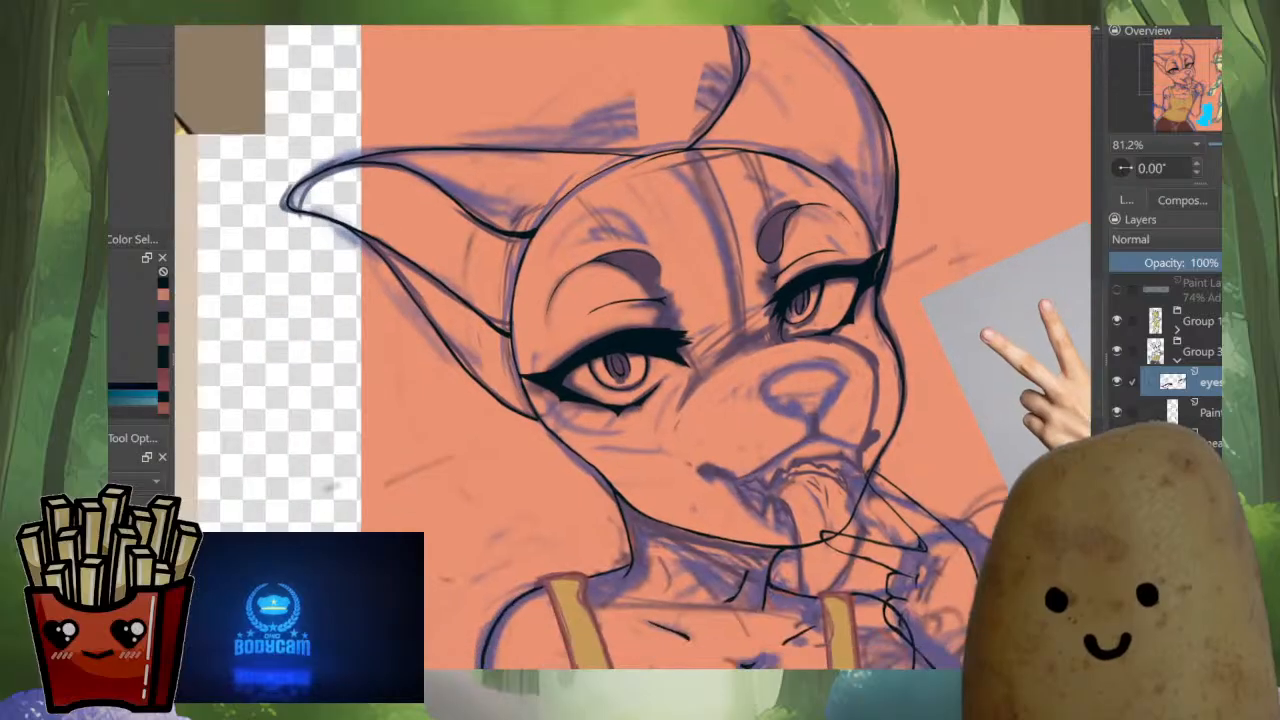
Select the larger eyebrow's line art, rotate it slightly counter-clockwise and shift it up with Transform, and clear the selection.
scroll(604, 276, "up", 5)
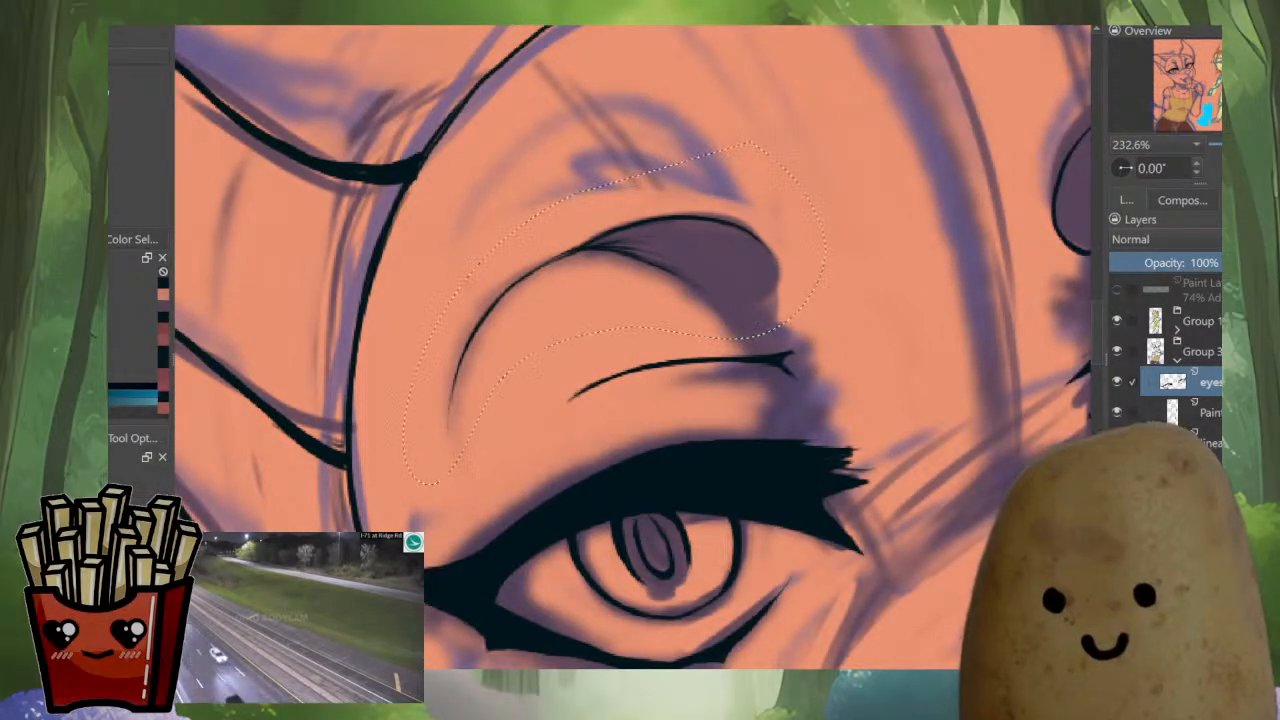
key("ctrl+t")
left_click_drag(614, 313, 592, 302)
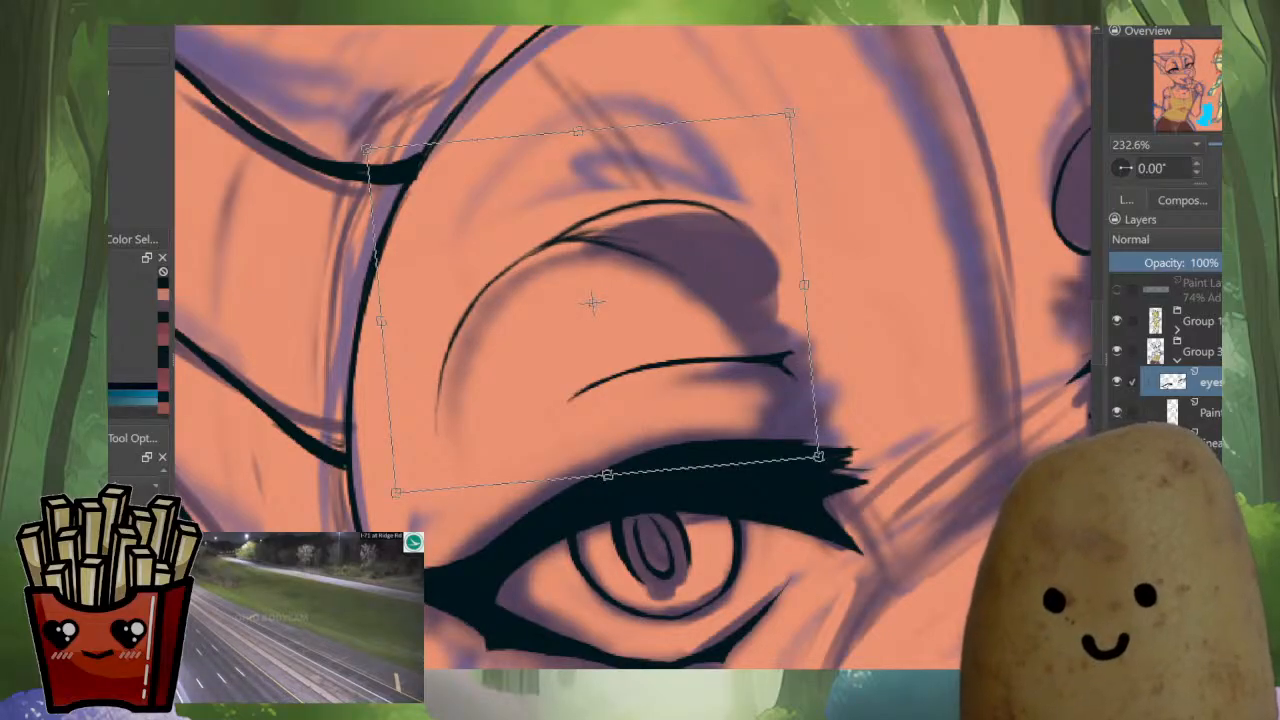
key("Return")
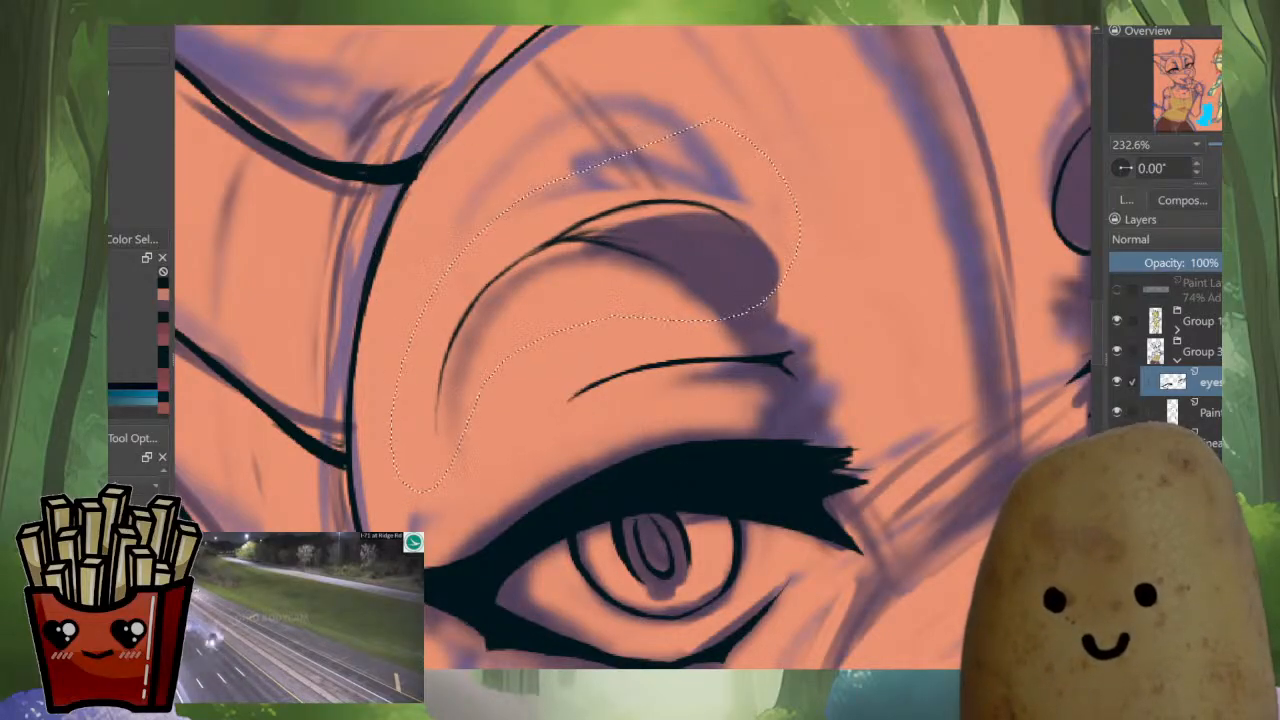
scroll(847, 224, "up", 1)
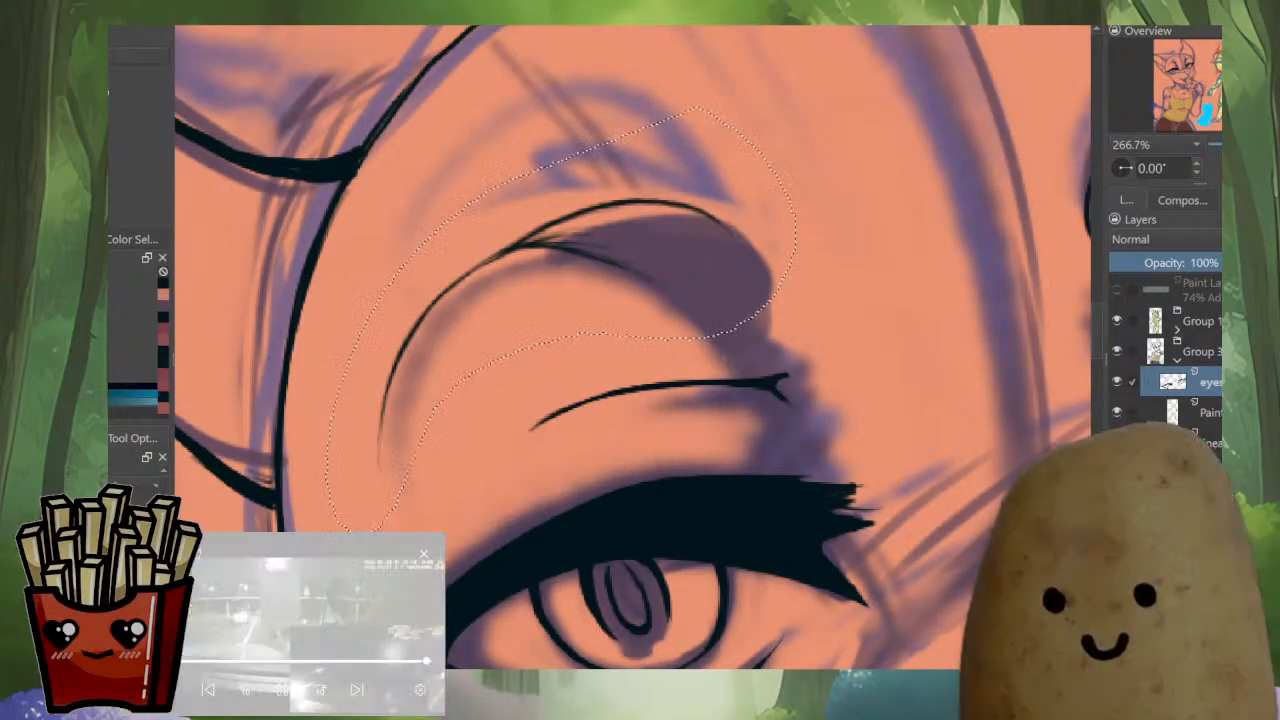
key("ctrl+t")
key("ctrl+shift+a")
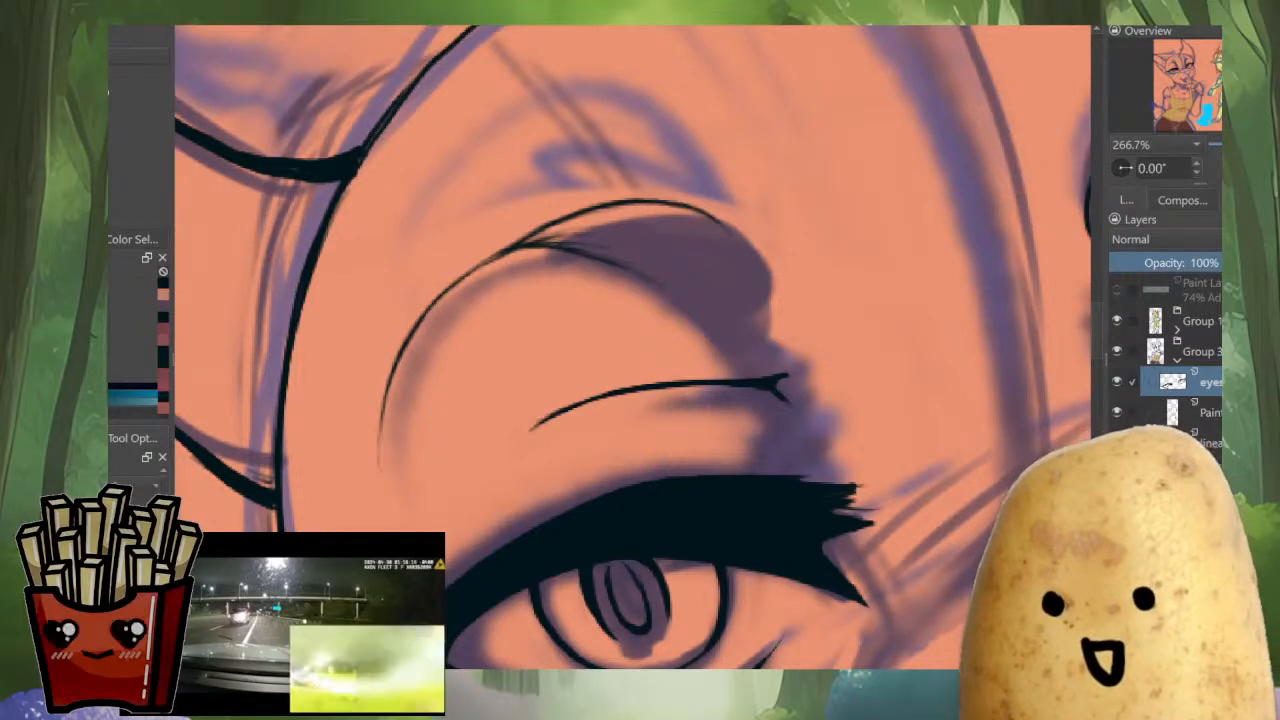
Redraw the larger eyebrow's arc where it meets the dark body, reinforcing the junction with overlapping curved strokes.
left_click_drag(633, 347, 701, 411)
left_click_drag(800, 420, 812, 383, "shift")
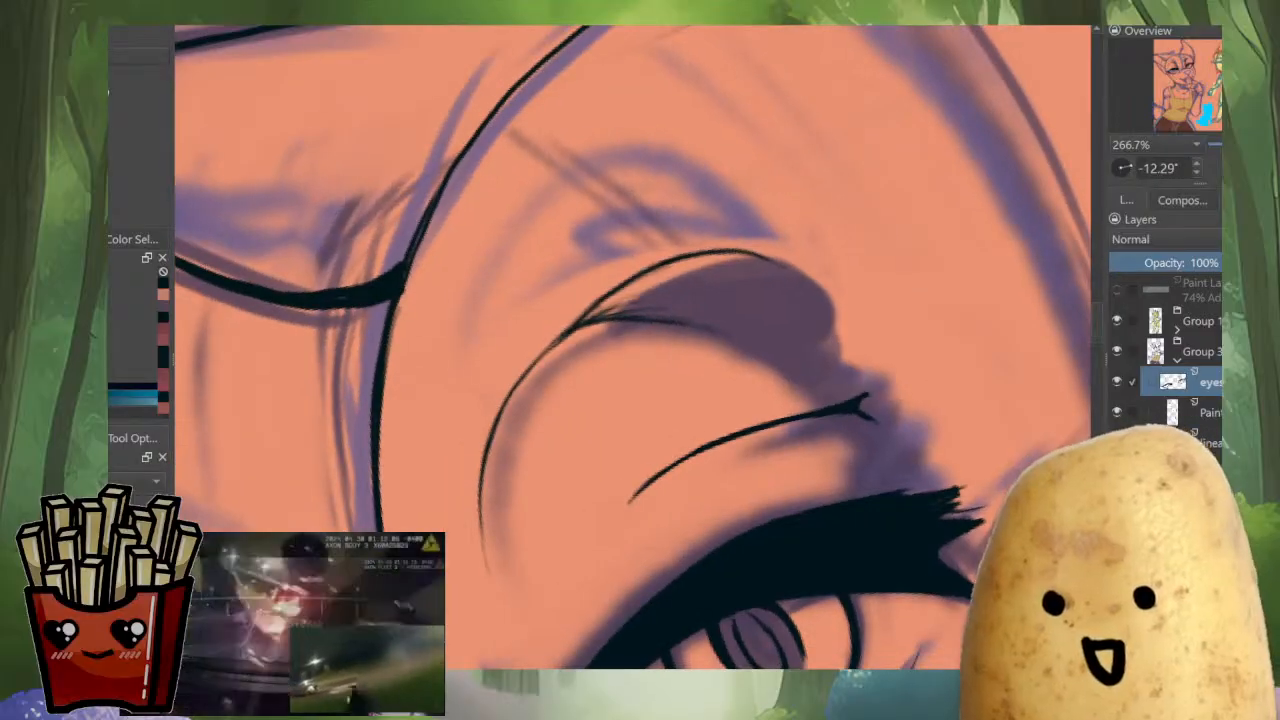
scroll(530, 390, "up", 2)
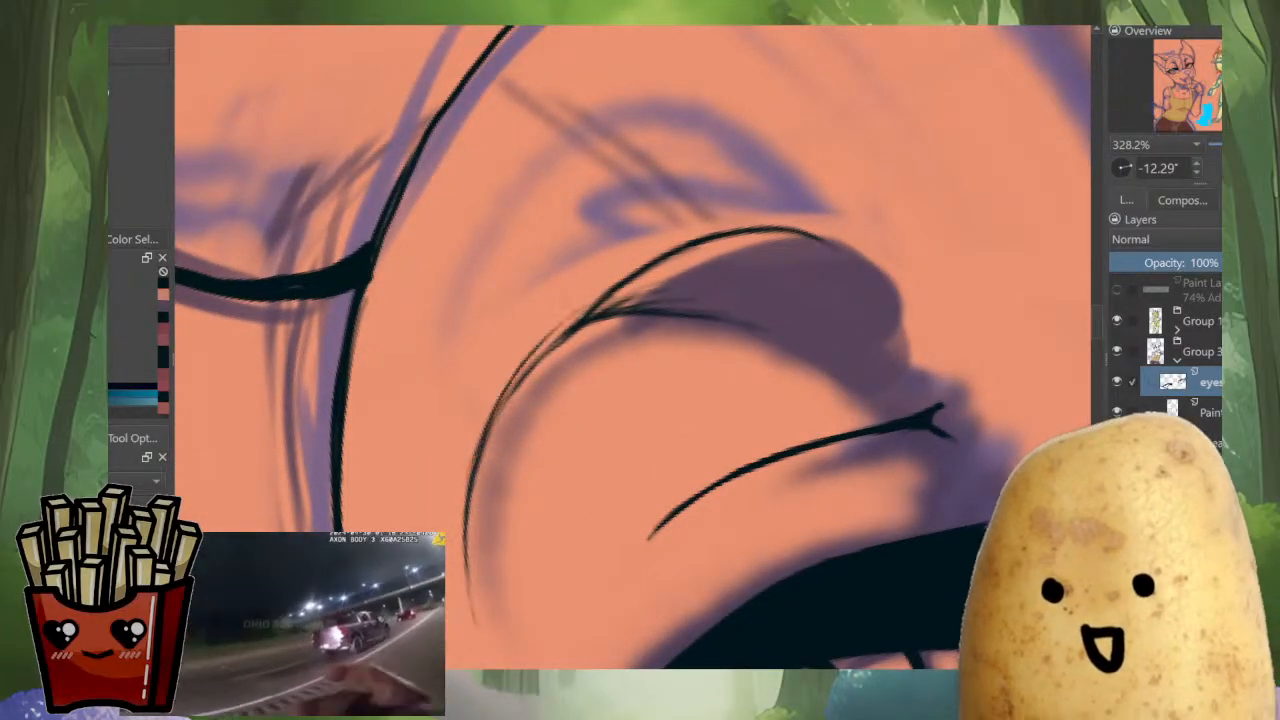
key("ctrl+z")
left_click_drag(602, 299, 530, 367)
left_click_drag(644, 266, 542, 366)
mouse_move(800, 420)
left_mouse_down("shift")
mouse_move(813, 318)
mouse_move(803, 282)
left_mouse_up("shift")
Outline the larger eyebrow's body along its upper edge, around the rounded end and back along the lower edge.
left_click_drag(549, 382, 647, 218)
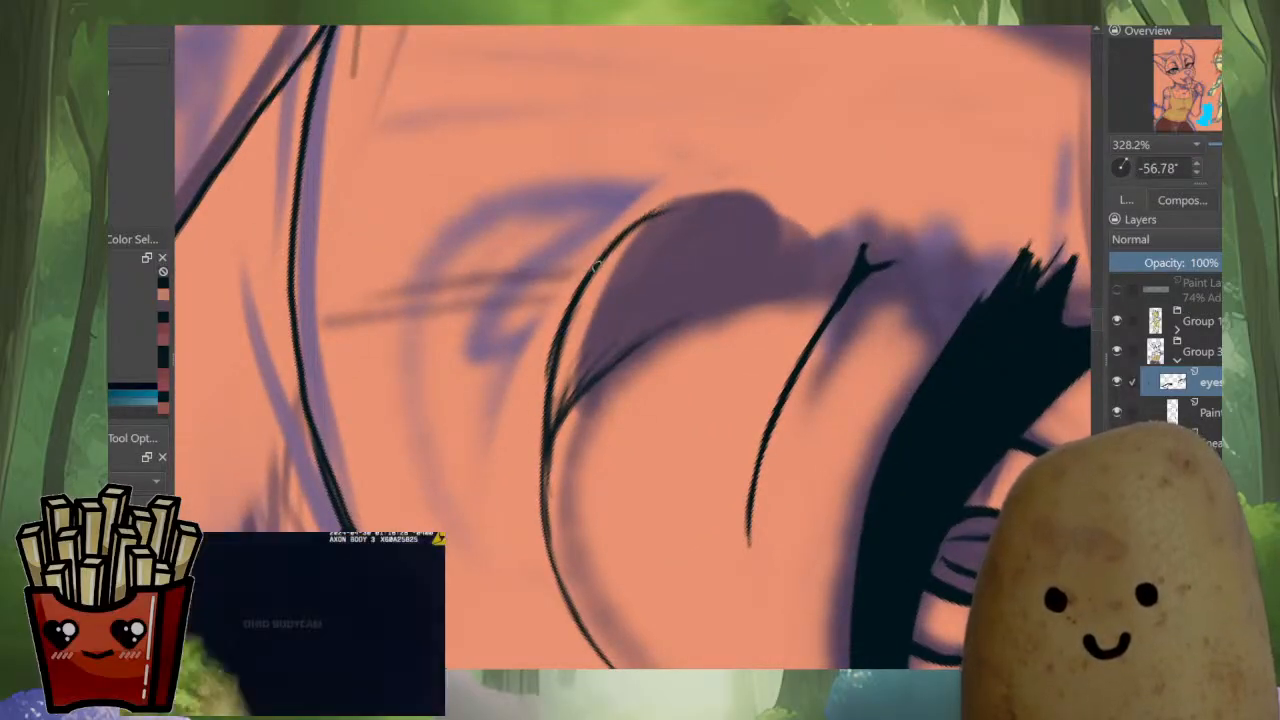
mouse_move(598, 255)
left_mouse_down()
mouse_move(683, 195)
mouse_move(640, 218)
mouse_move(778, 183)
mouse_move(801, 205)
mouse_move(783, 265)
mouse_move(799, 259)
mouse_move(610, 356)
left_mouse_up()
mouse_move(790, 238)
left_mouse_down()
mouse_move(652, 330)
mouse_move(545, 448)
left_mouse_up()
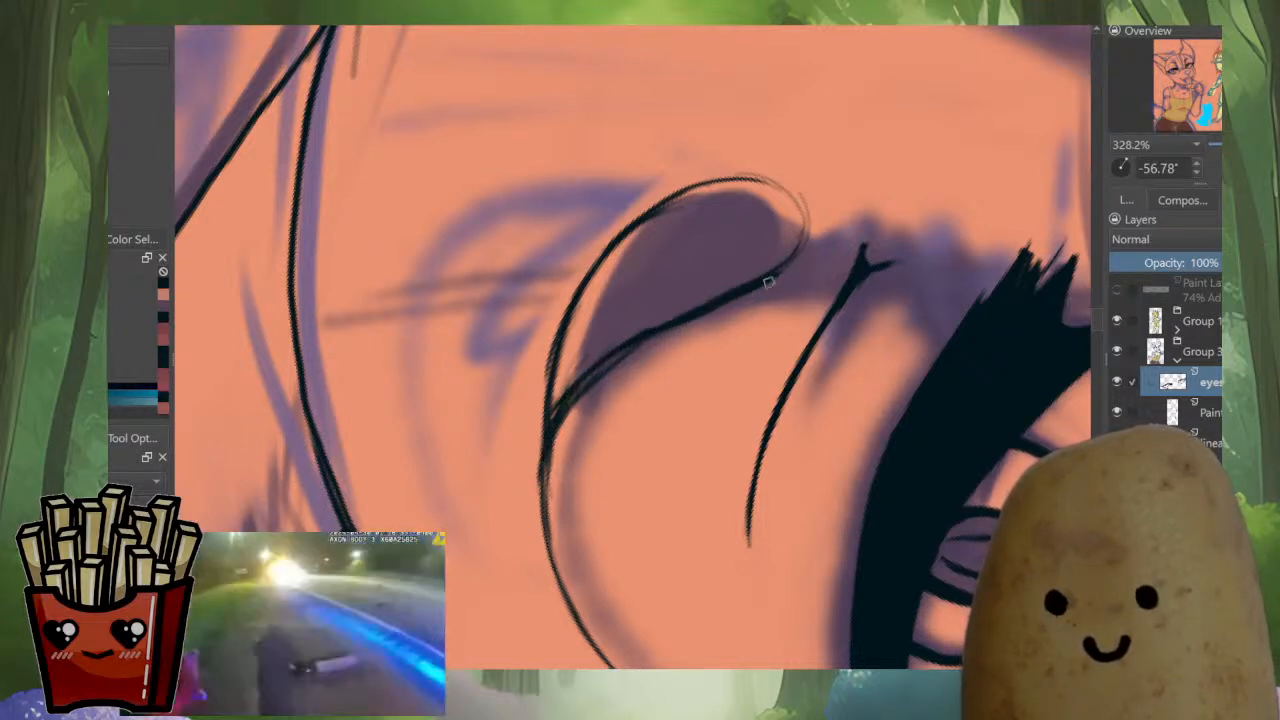
Thin the lower edge of the larger eyebrow's outline and clean up the rough strokes at the arc junction.
mouse_move(768, 283)
left_mouse_down()
mouse_move(595, 372)
mouse_move(552, 455)
left_mouse_up()
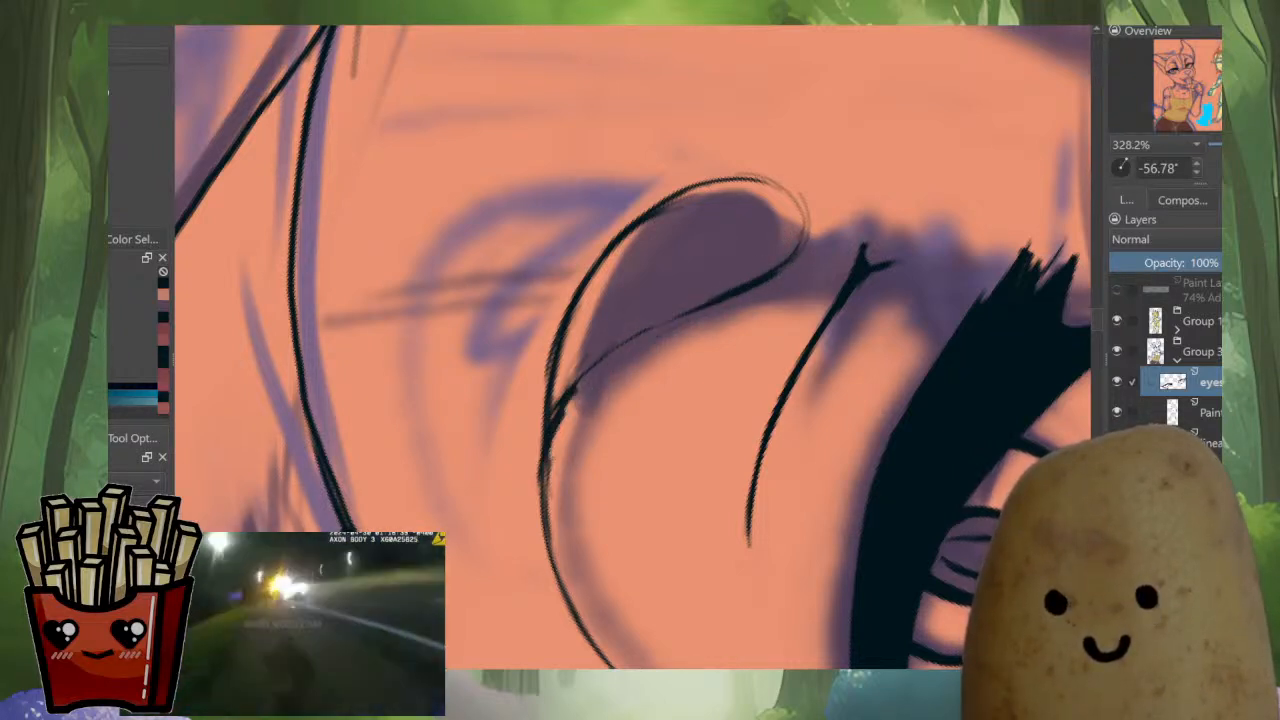
mouse_move(579, 390)
left_mouse_down()
mouse_move(555, 438)
mouse_move(554, 538)
left_mouse_up()
left_click_drag(551, 442, 557, 558)
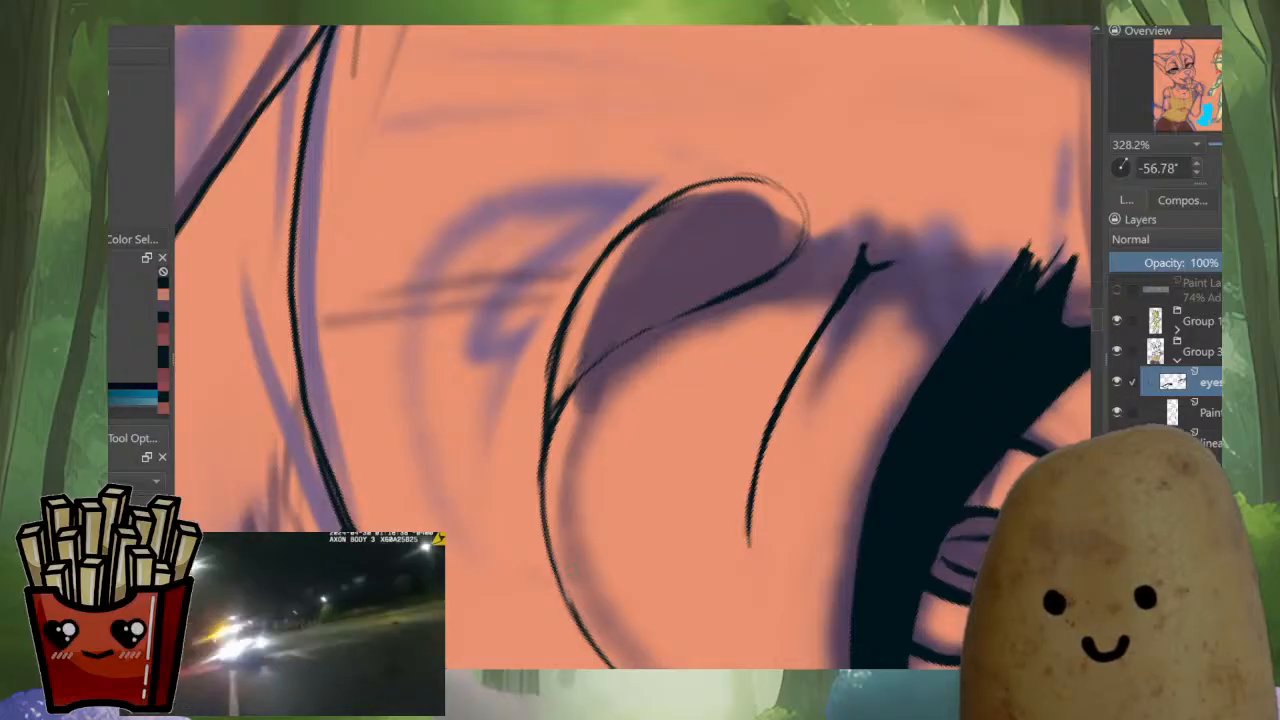
Trim the faint tapered end in the outer part of the larger eyebrow's arc.
left_click_drag(693, 247, 745, 313)
scroll(694, 415, "down", 5)
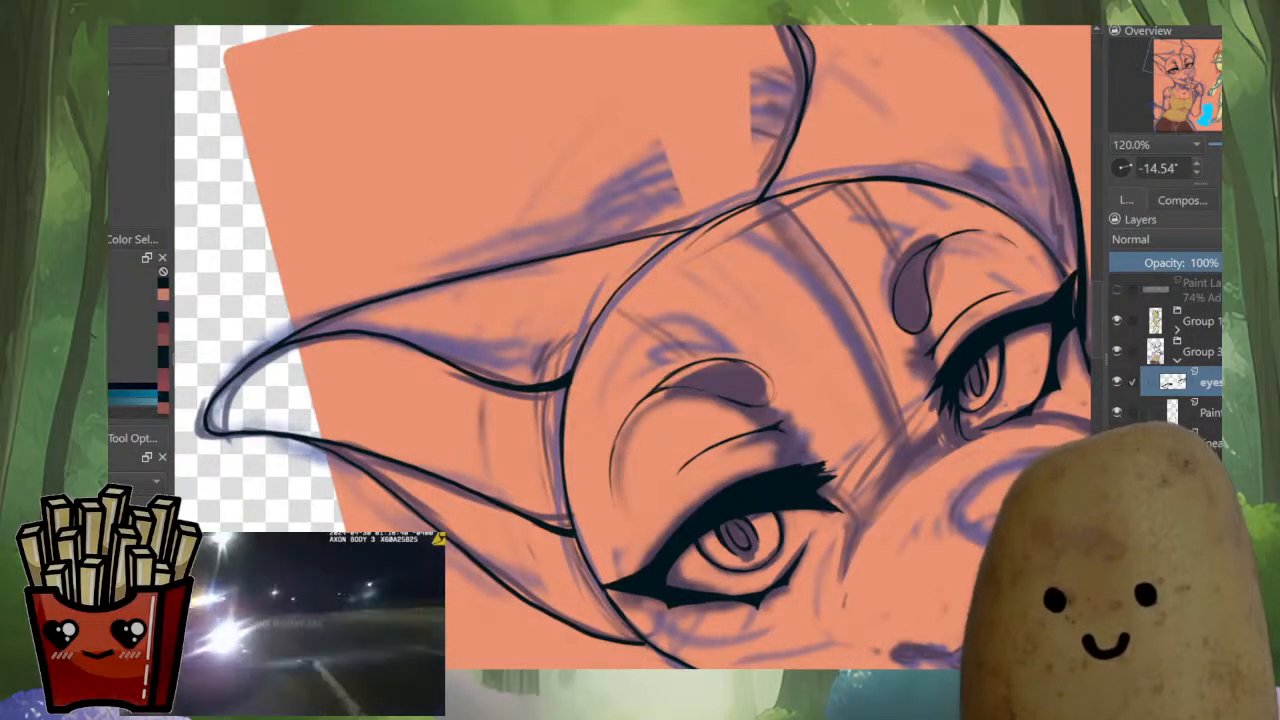
scroll(600, 440, "up", 5)
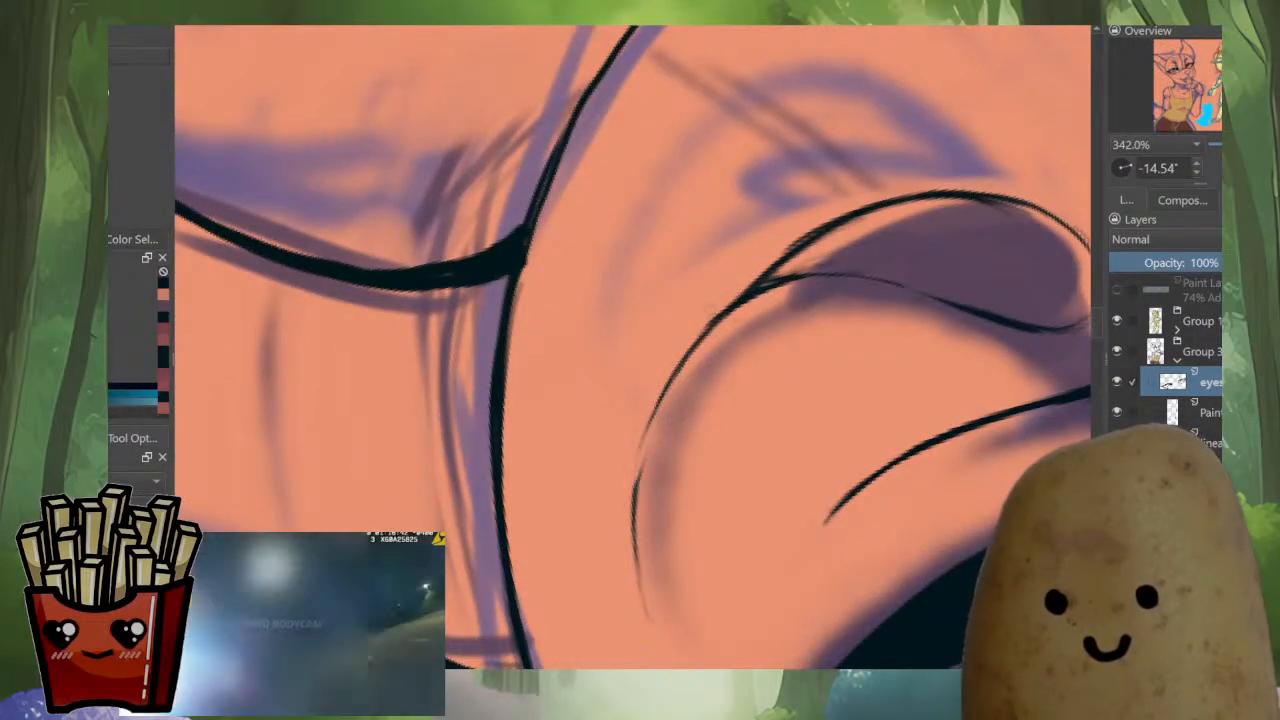
left_click_drag(660, 393, 641, 428)
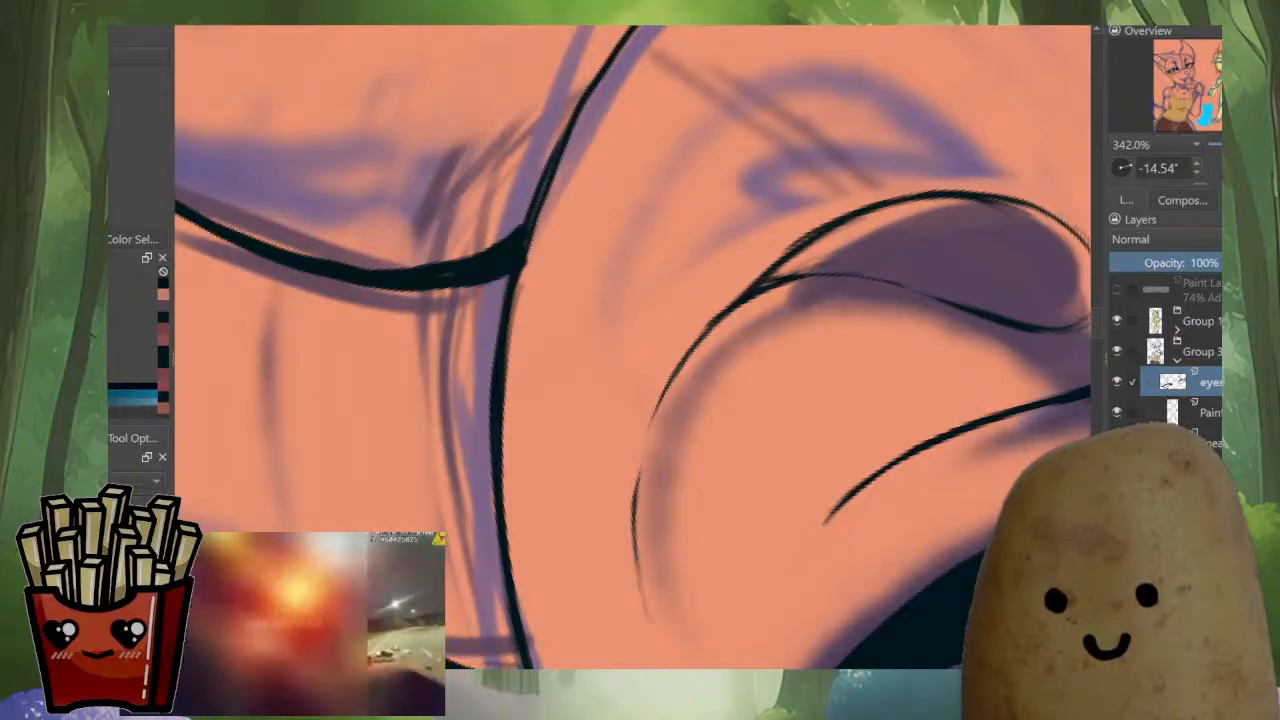
left_click_drag(747, 304, 672, 389)
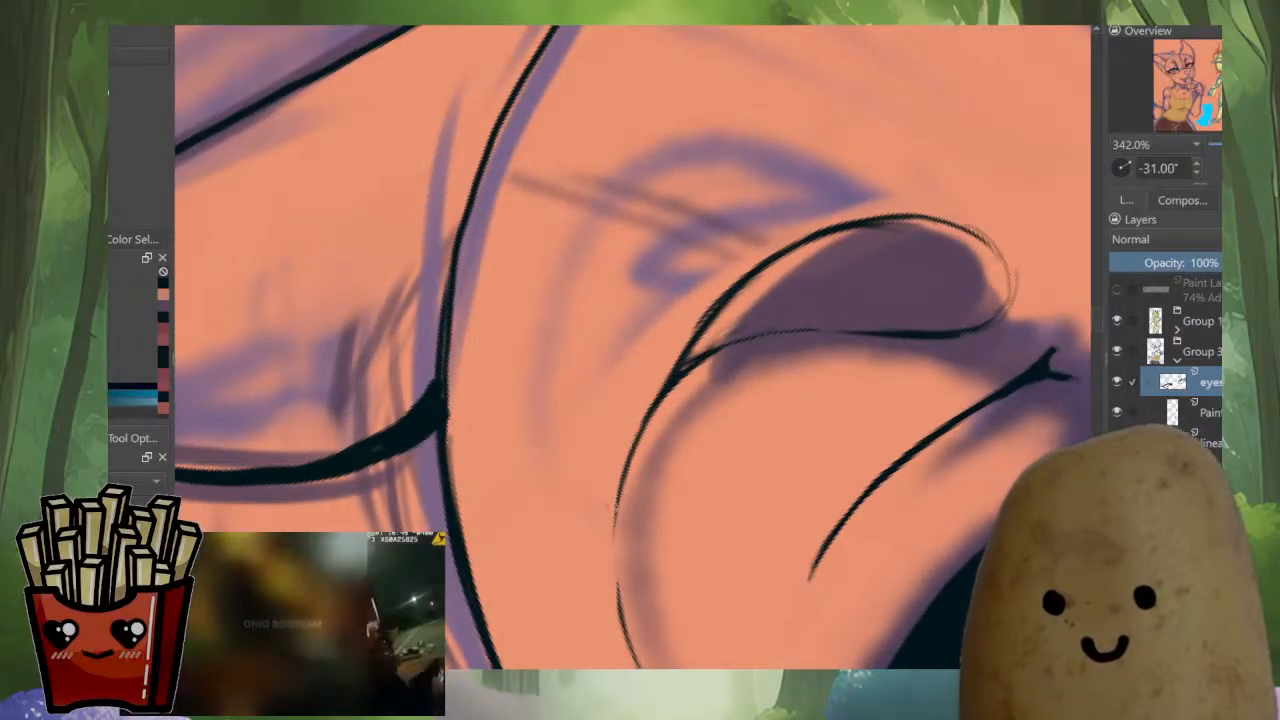
Undo the last eyebrow strokes and refine the larger eyebrow's upper edge from the arc junction to its peak.
key("ctrl+z")
key("ctrl+z")
key("ctrl+z")
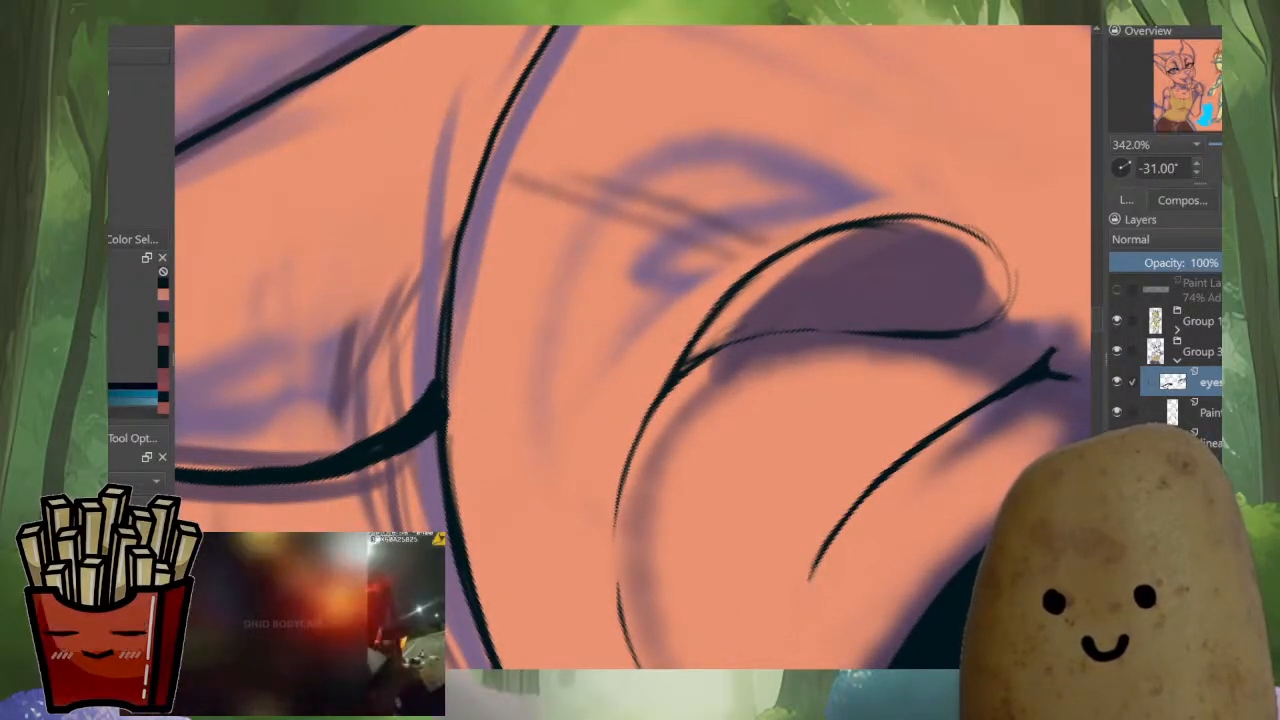
mouse_move(746, 288)
left_mouse_down()
mouse_move(700, 336)
mouse_move(812, 243)
left_mouse_up()
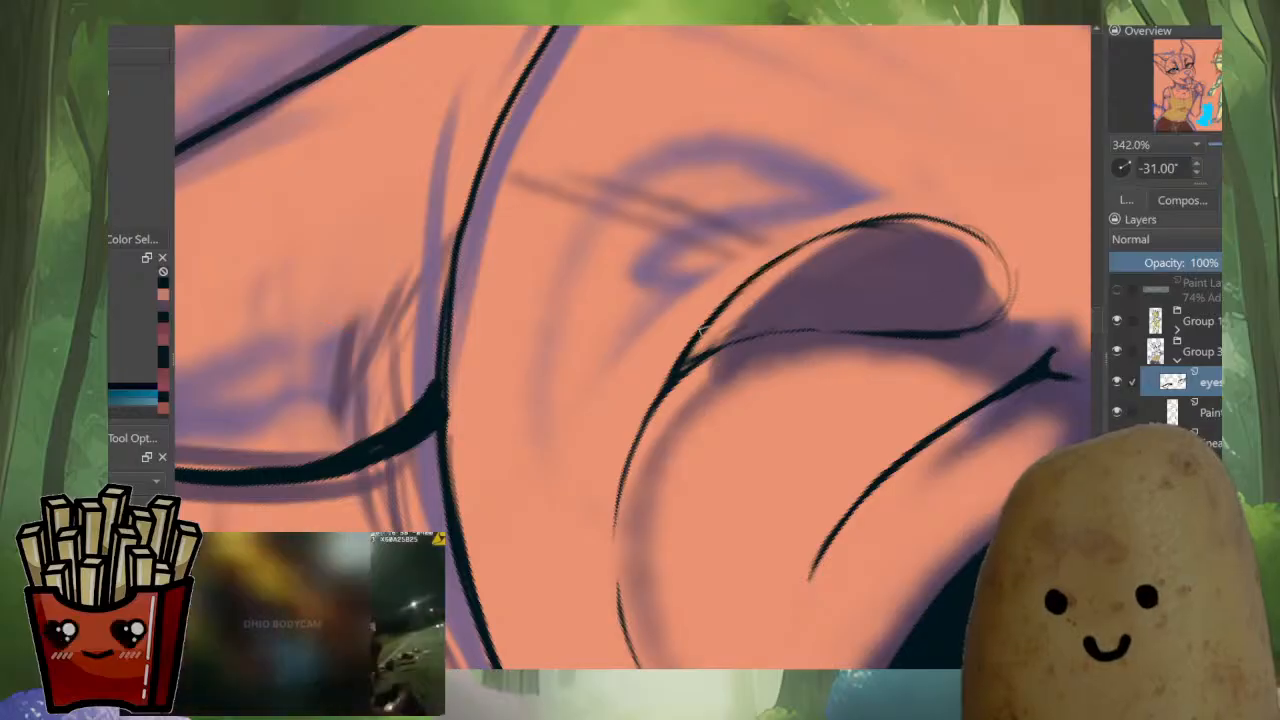
left_click_drag(705, 330, 884, 220)
mouse_move(772, 272)
left_mouse_down()
mouse_move(926, 218)
mouse_move(863, 246)
mouse_move(775, 375)
left_mouse_up()
key("ctrl+z")
key("ctrl+z")
Thicken the larger eyebrow's outline along the upper edge and rounded end, and erase the stray fragments outside the curve.
left_click_drag(775, 375, 744, 313)
left_click_drag(744, 313, 661, 391)
mouse_move(563, 424)
left_mouse_down()
mouse_move(660, 302)
mouse_move(740, 268)
mouse_move(815, 262)
mouse_move(832, 285)
left_mouse_up()
left_click_drag(680, 291, 832, 286)
left_click_drag(732, 270, 853, 313)
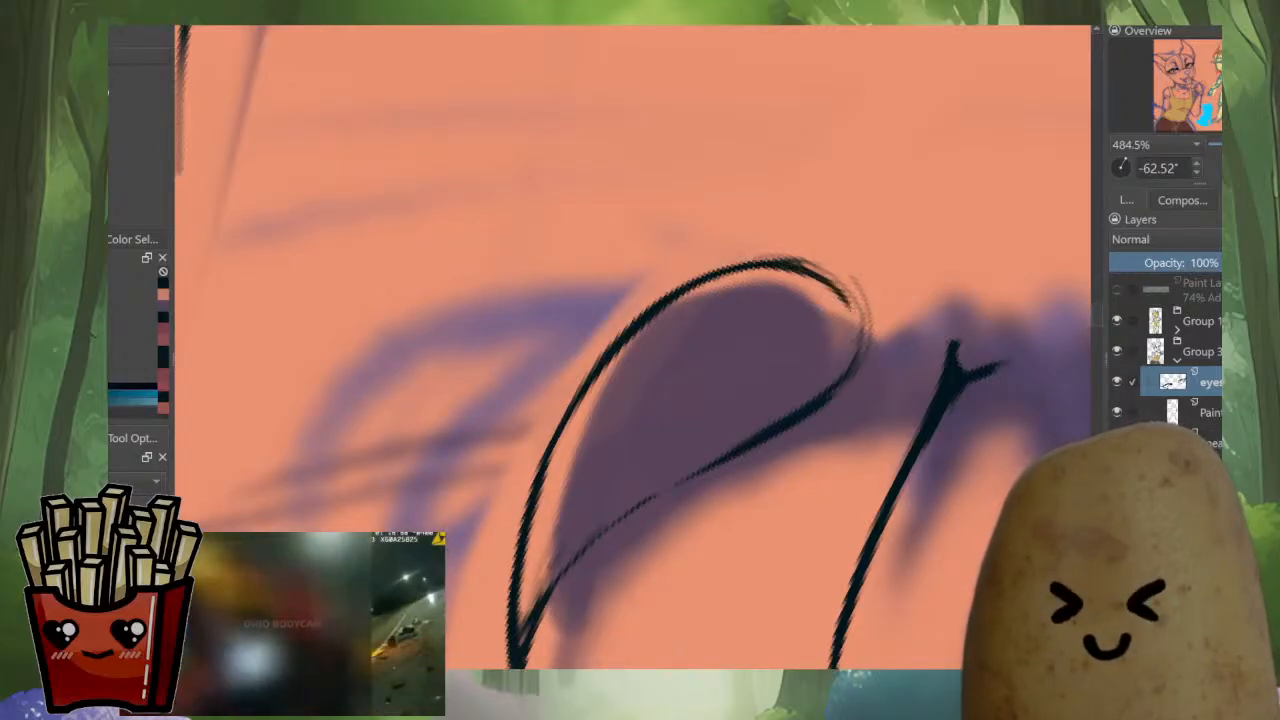
mouse_move(789, 265)
left_mouse_down()
mouse_move(855, 315)
mouse_move(860, 346)
left_mouse_up()
mouse_move(844, 302)
left_mouse_down()
mouse_move(858, 346)
mouse_move(850, 376)
left_mouse_up()
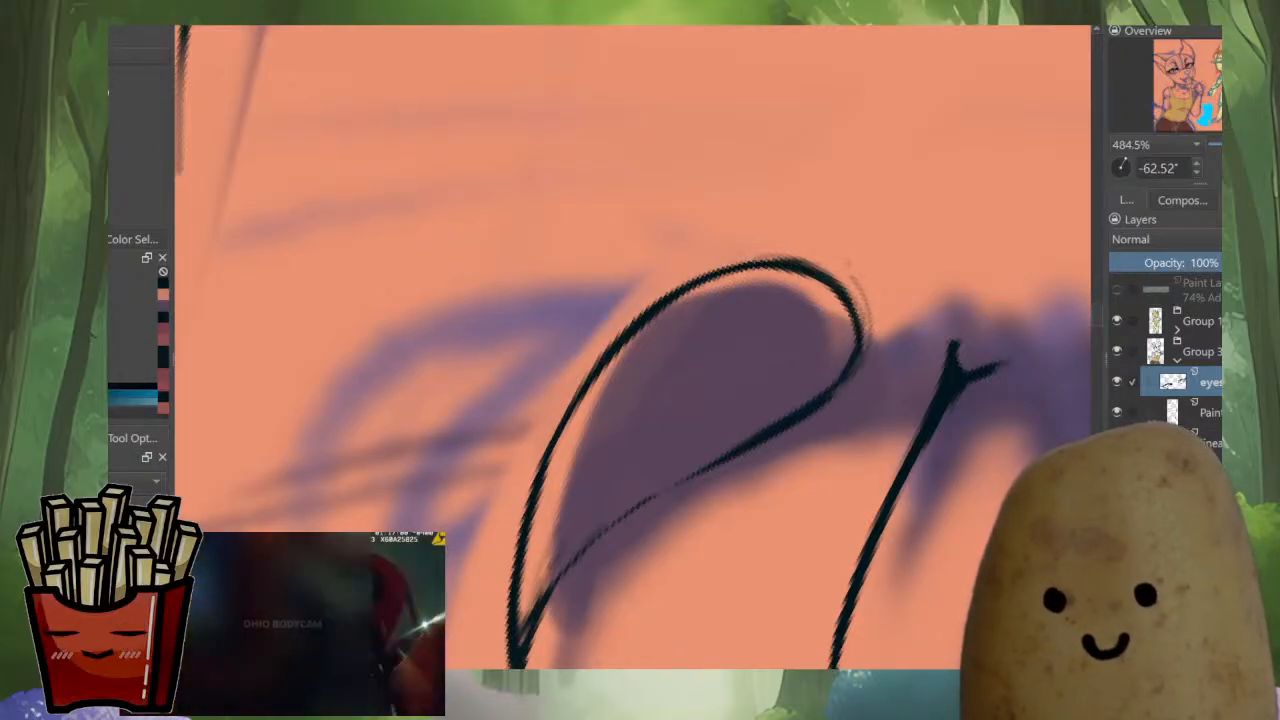
key("e")
mouse_move(868, 320)
left_mouse_down()
mouse_move(843, 271)
mouse_move(858, 366)
mouse_move(804, 421)
mouse_move(716, 466)
mouse_move(846, 317)
mouse_move(544, 434)
left_mouse_up()
key("e")
key("e")
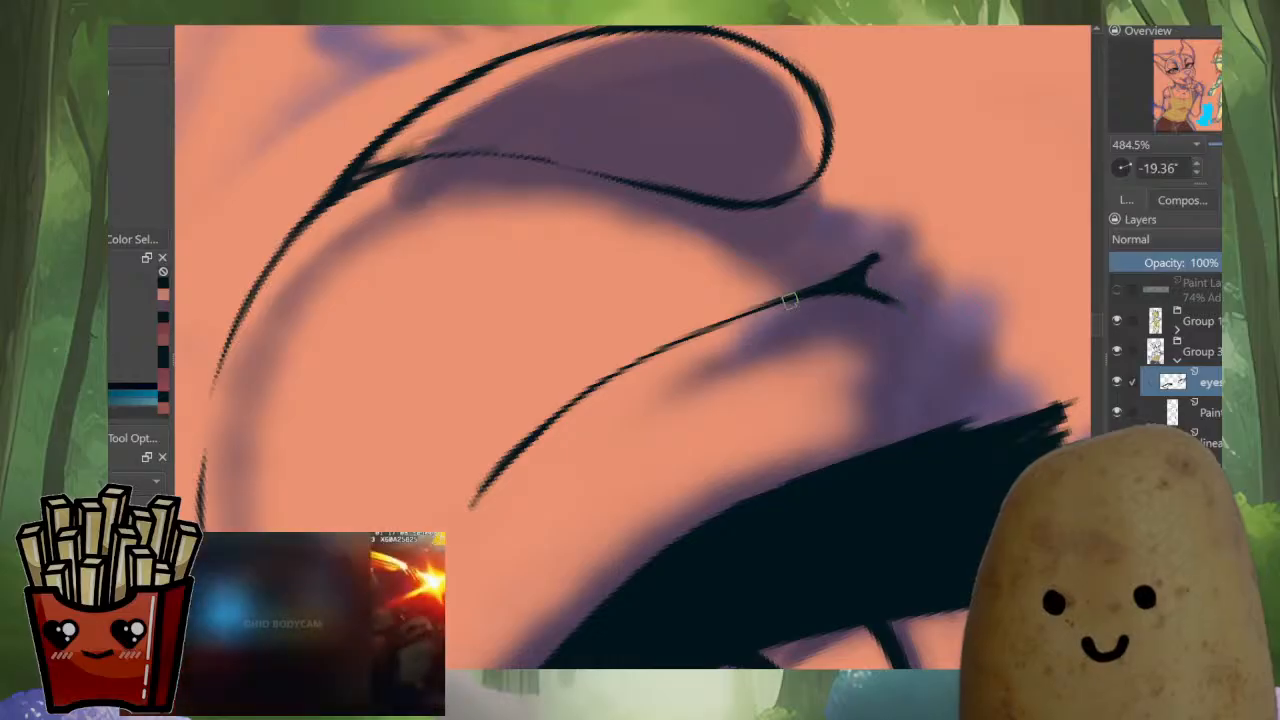
Thicken the eyelid crease above the larger eye with overlapping strokes, and thin it back to a smooth, even line.
mouse_move(789, 300)
left_mouse_down()
mouse_move(592, 398)
mouse_move(500, 482)
left_mouse_up()
left_click_drag(736, 312, 518, 444)
left_click_drag(600, 386, 470, 505)
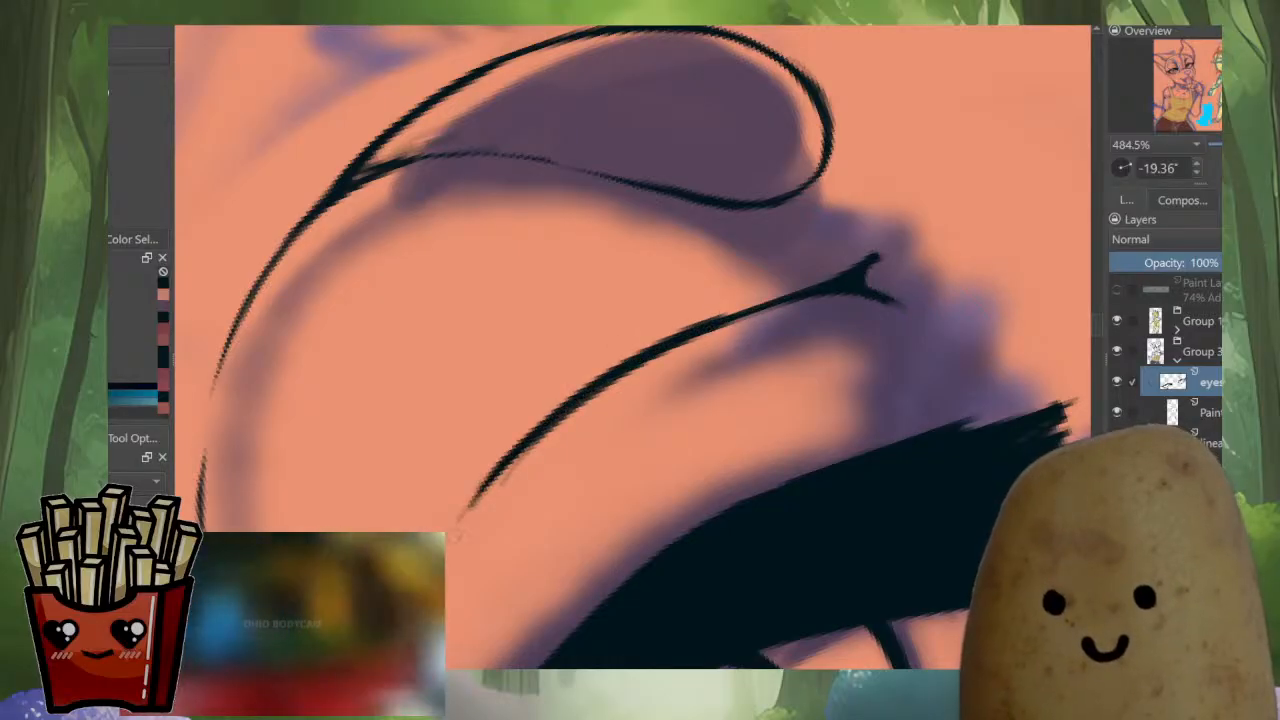
left_click_drag(748, 311, 584, 388)
left_click_drag(748, 314, 492, 478)
left_click_drag(650, 360, 504, 480)
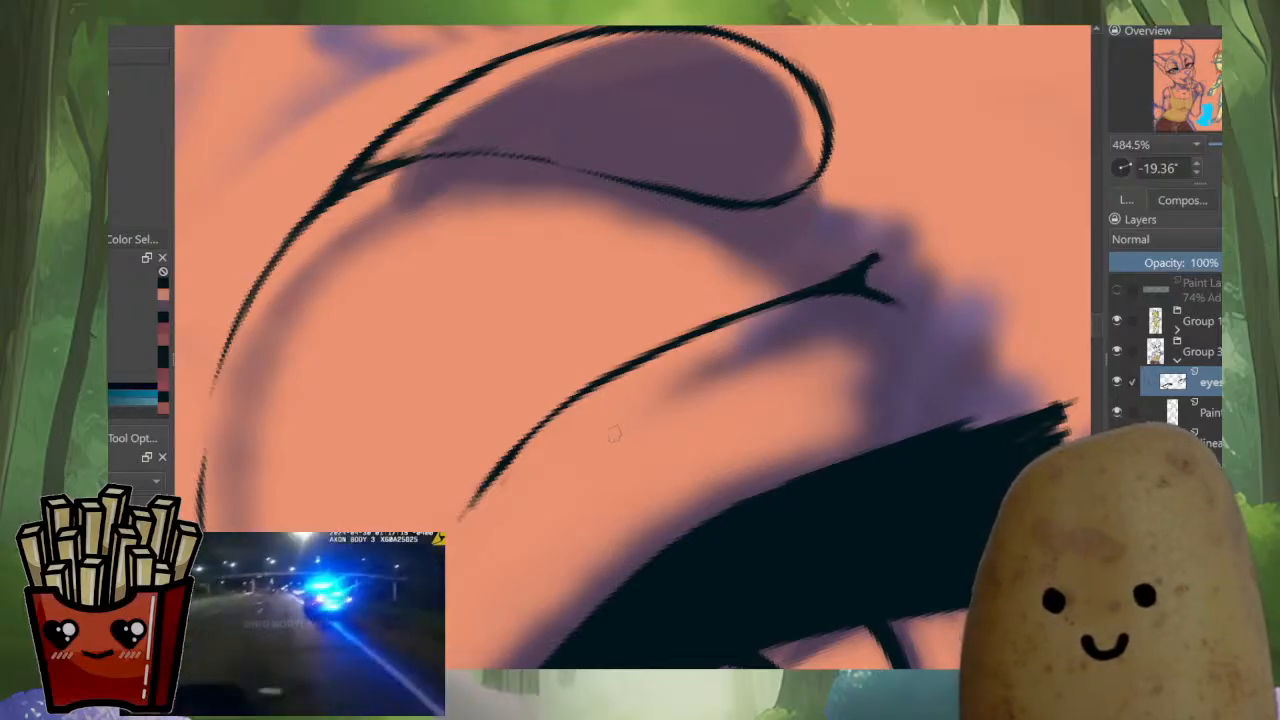
left_click_drag(615, 434, 659, 376)
mouse_move(564, 400)
left_mouse_down()
mouse_move(522, 446)
mouse_move(540, 508)
left_mouse_up()
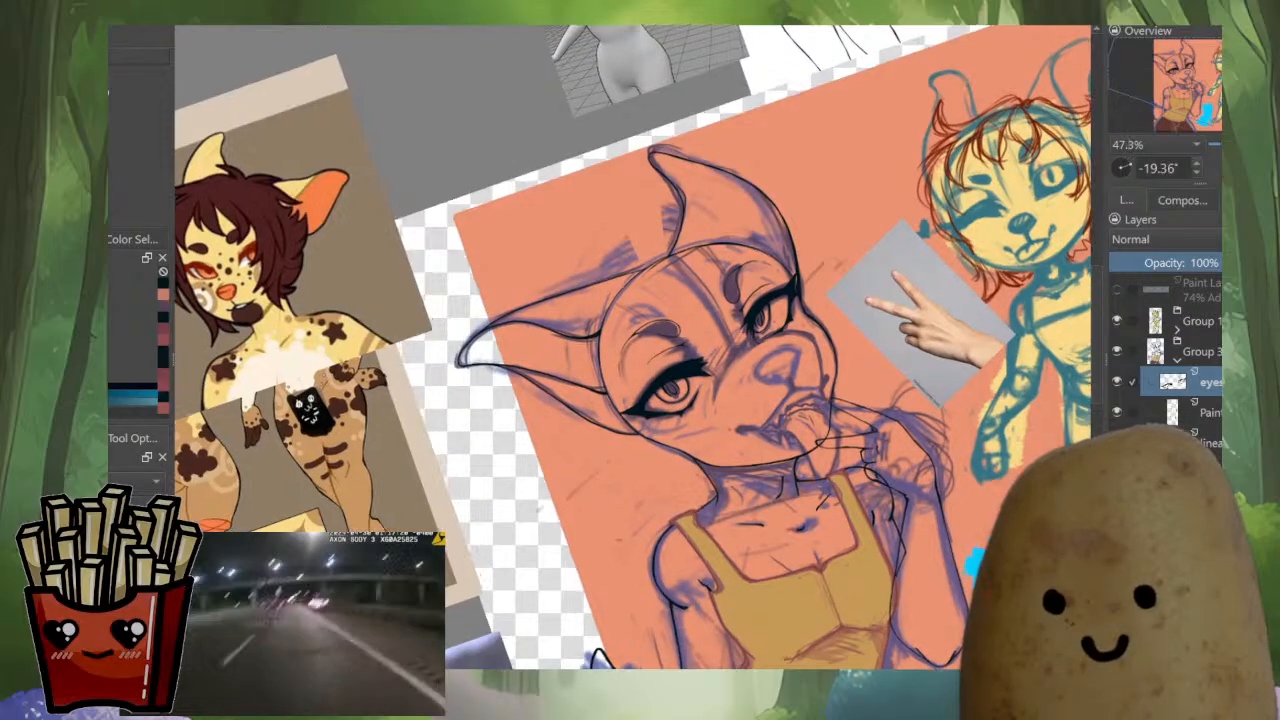
Refine the eyelid crease above the smaller eye from its forked inner end to the tapered outer tip.
left_click_drag(755, 298, 753, 229)
mouse_move(721, 329)
left_mouse_down()
mouse_move(714, 311)
mouse_move(792, 224)
mouse_move(750, 266)
mouse_move(920, 142)
left_mouse_up()
key("ctrl+z")
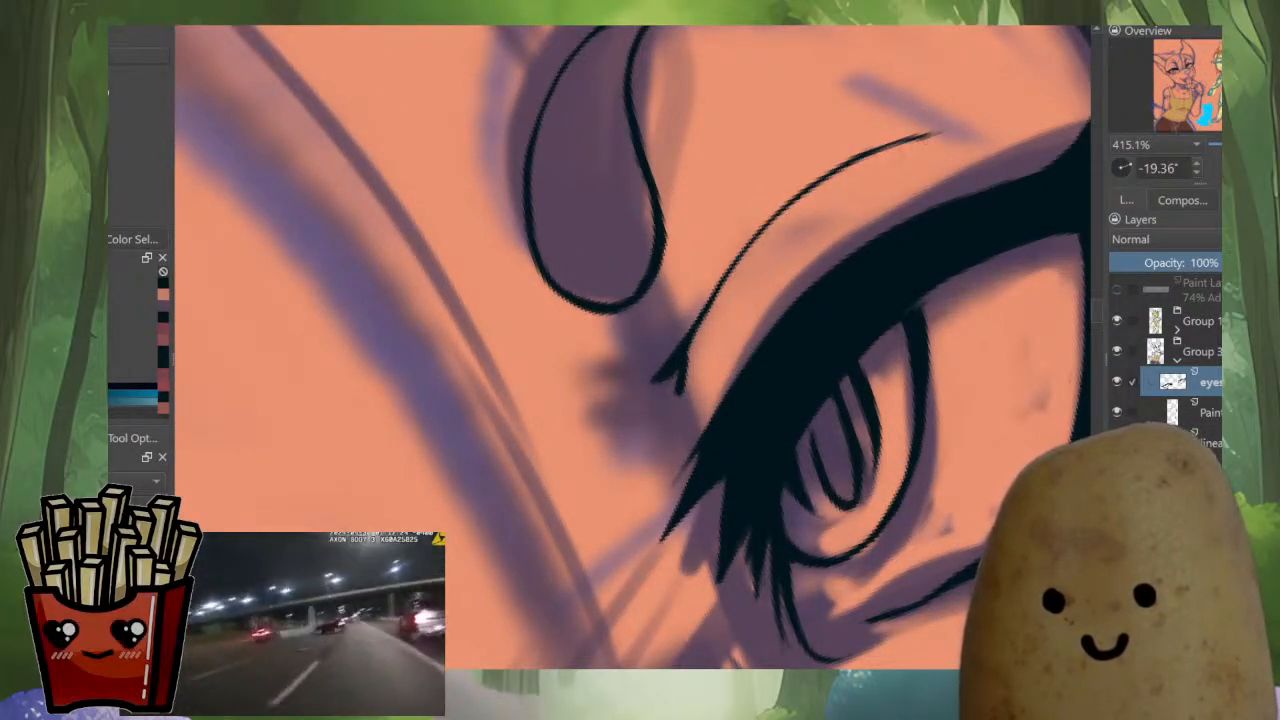
mouse_move(680, 380)
left_mouse_down()
mouse_move(718, 286)
mouse_move(784, 210)
mouse_move(852, 167)
left_mouse_up()
left_click_drag(788, 206, 916, 140)
scroll(880, 197, "down", 5)
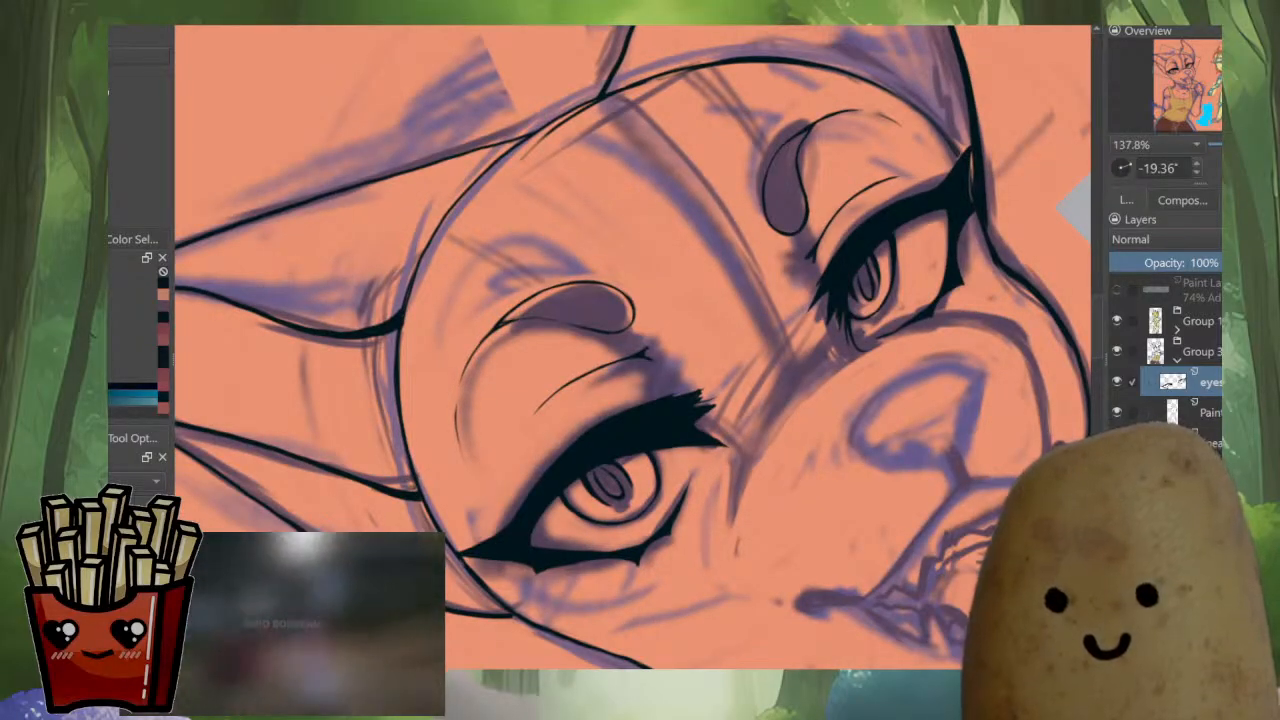
Smooth the outer half of the larger eye's crease and taper its end.
scroll(536, 430, "up", 5)
mouse_move(836, 227)
left_mouse_down()
mouse_move(709, 120)
mouse_move(625, 205)
mouse_move(514, 474)
left_mouse_up()
scroll(719, 140, "up", 2)
left_click_drag(566, 298, 496, 546)
left_click_drag(526, 390, 494, 582)
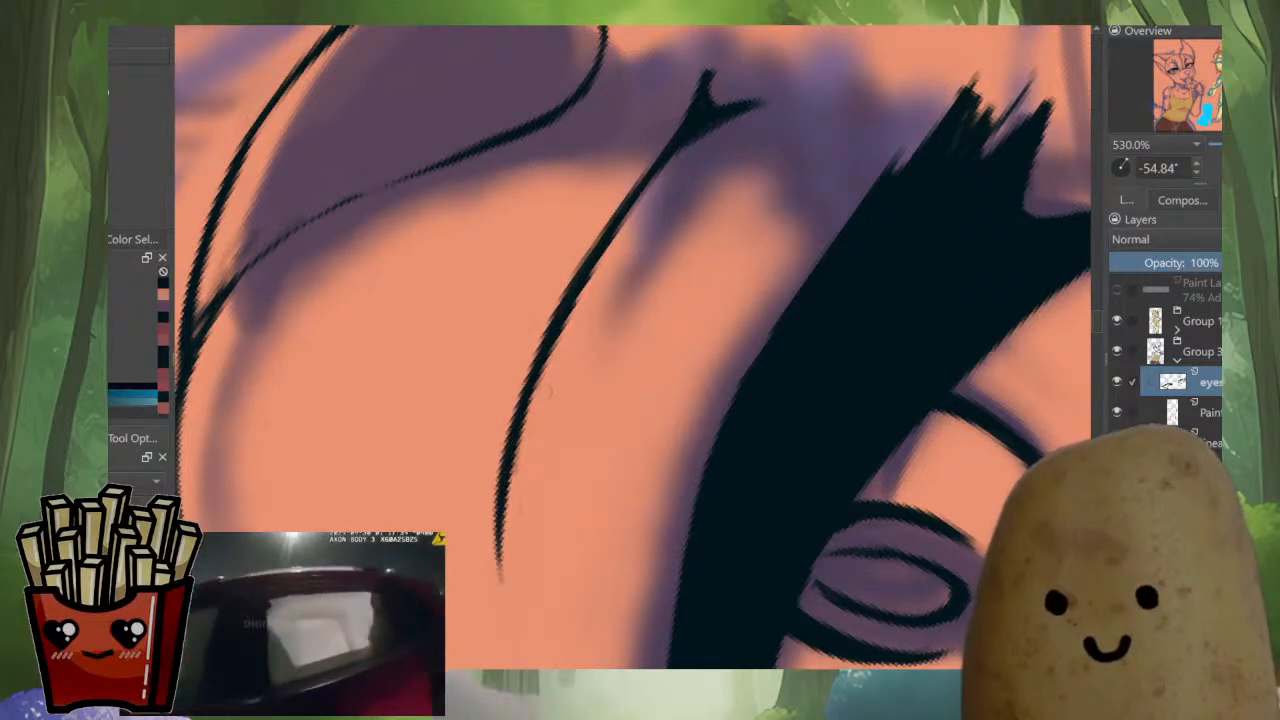
scroll(626, 339, "down", 7)
left_click_drag(712, 150, 850, 348)
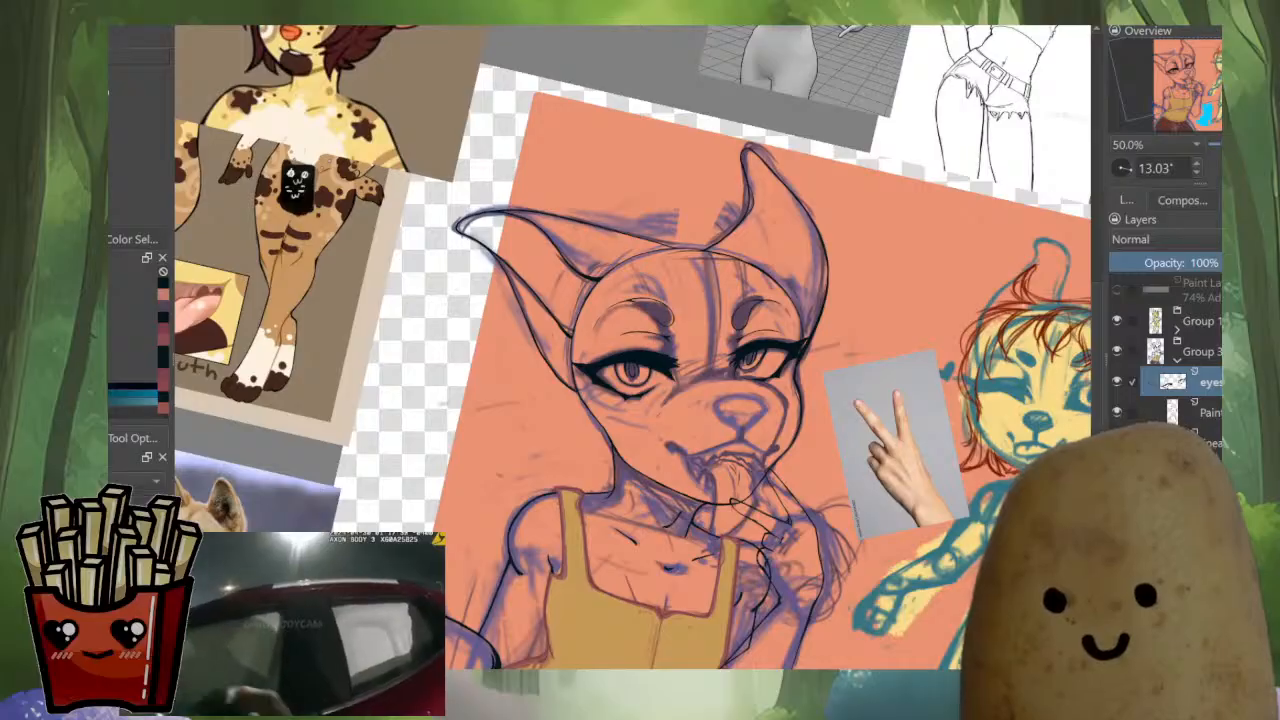
Isolate the eyes layer in mirrored view and add fine lash strokes beneath the larger eye's inner corner.
left_click(1172, 382, "alt")
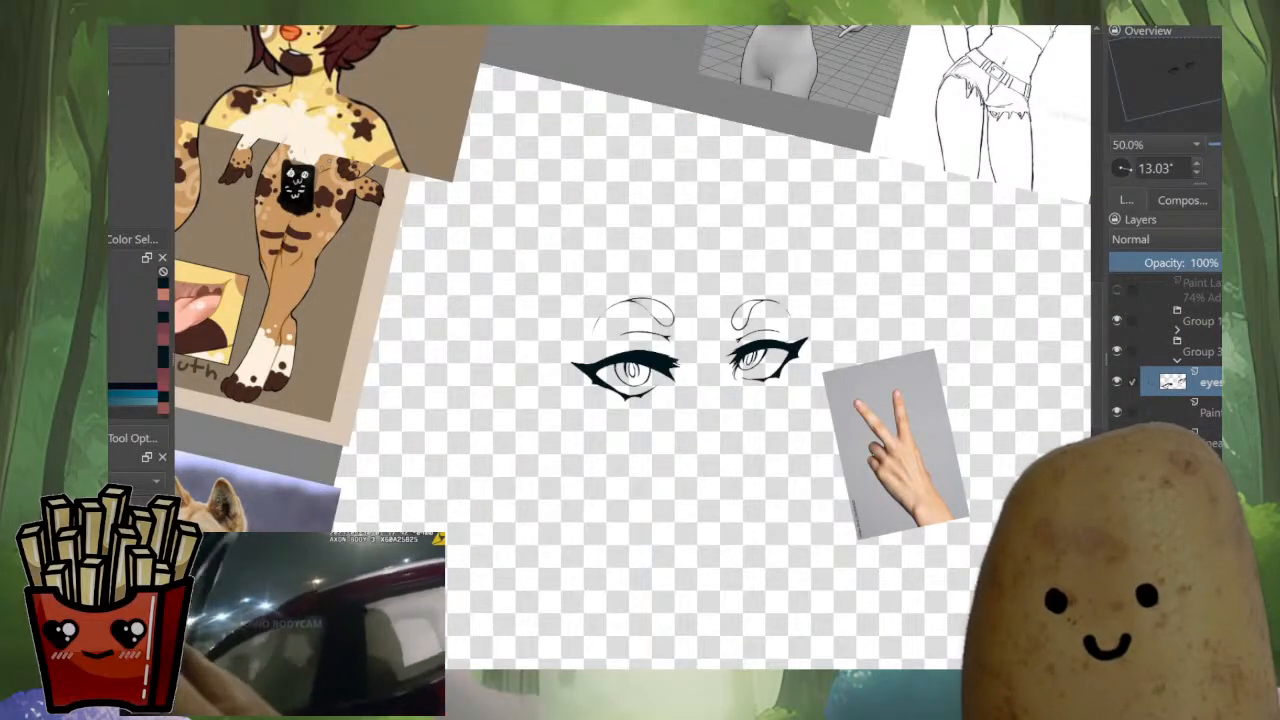
scroll(761, 364, "up", 5)
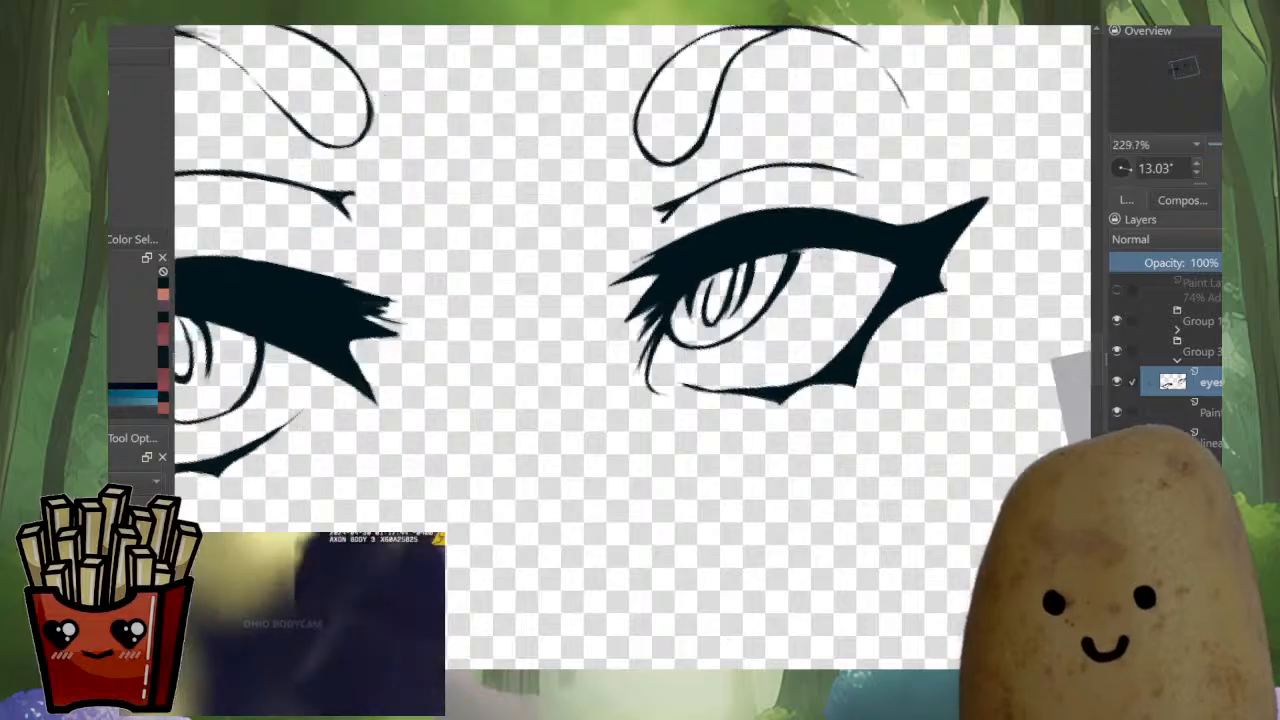
key("m")
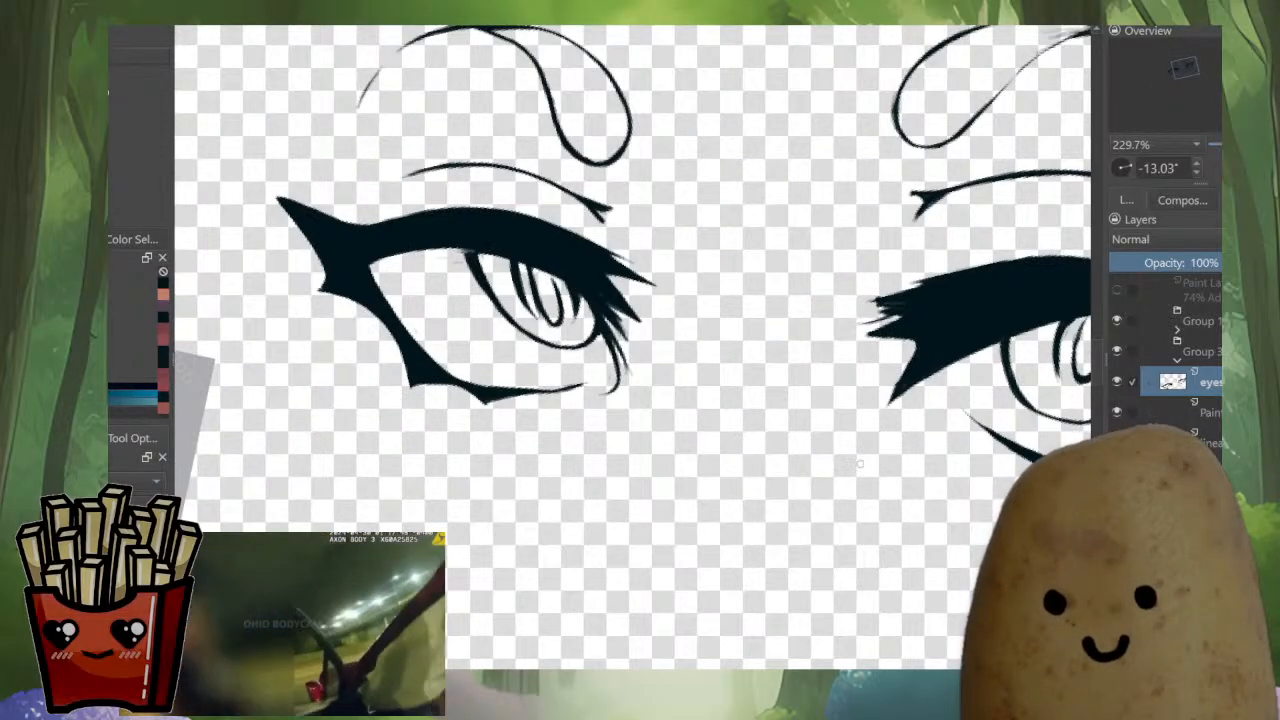
scroll(850, 463, "up", 3)
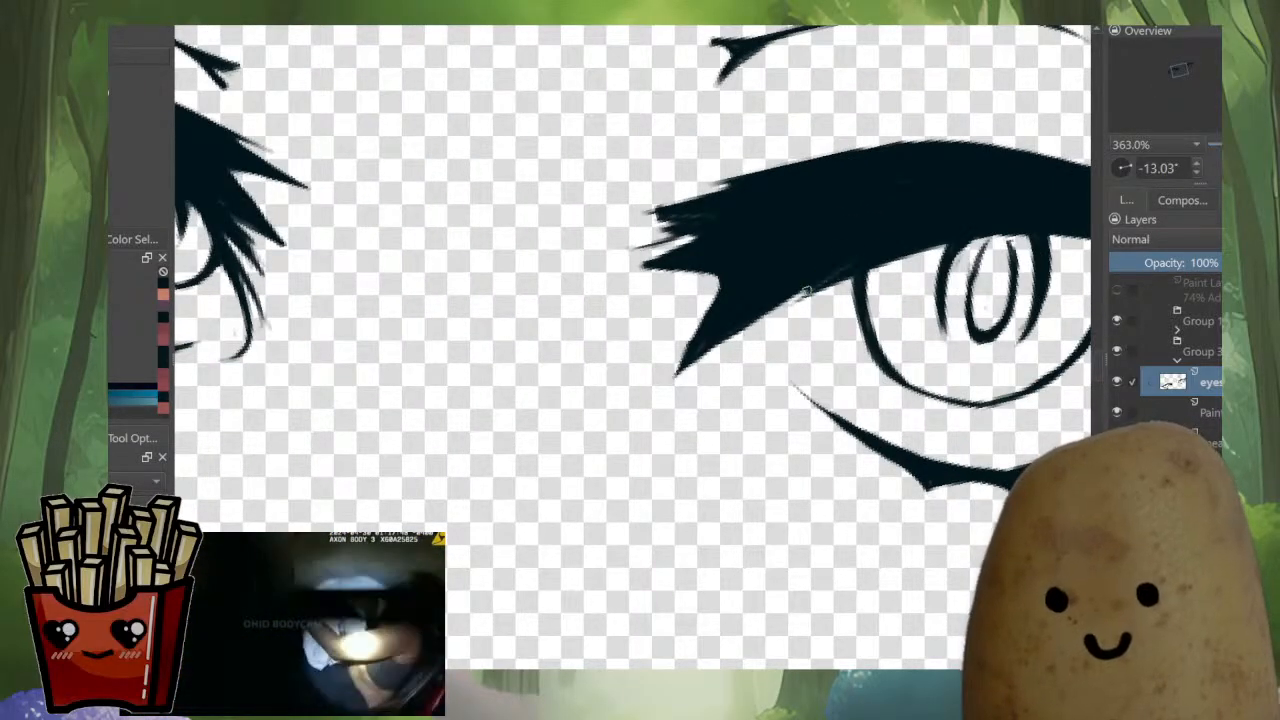
mouse_move(808, 292)
left_mouse_down()
mouse_move(703, 376)
mouse_move(783, 328)
mouse_move(728, 380)
left_mouse_up()
scroll(823, 321, "down", 4)
scroll(767, 307, "up", 5)
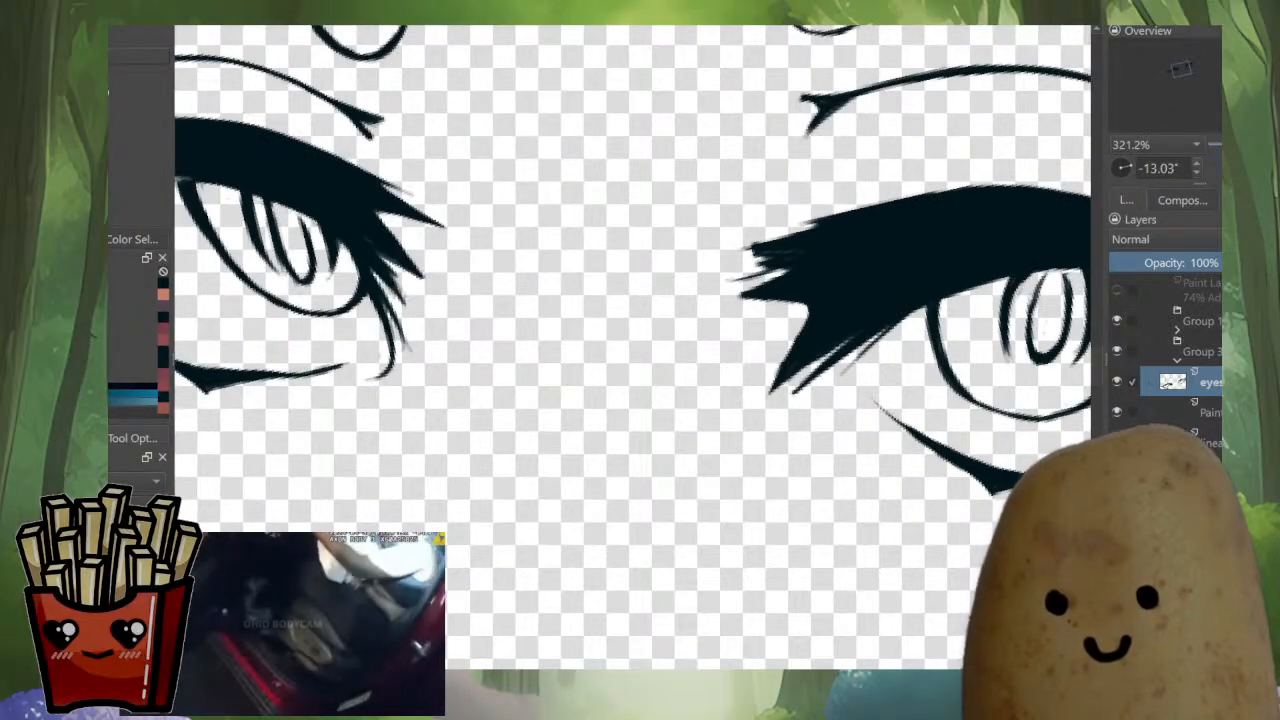
Shape the blunt inner end of the larger eye's upper lash line into separate pointed lash spikes.
left_click_drag(911, 169, 797, 62)
scroll(797, 62, "up", 3)
left_click_drag(710, 295, 612, 372)
left_click_drag(656, 330, 614, 364)
mouse_move(700, 285)
left_mouse_down()
mouse_move(585, 378)
mouse_move(610, 330)
left_mouse_up()
left_click_drag(714, 263, 580, 322)
left_click_drag(710, 240, 568, 333)
scroll(733, 235, "down", 5)
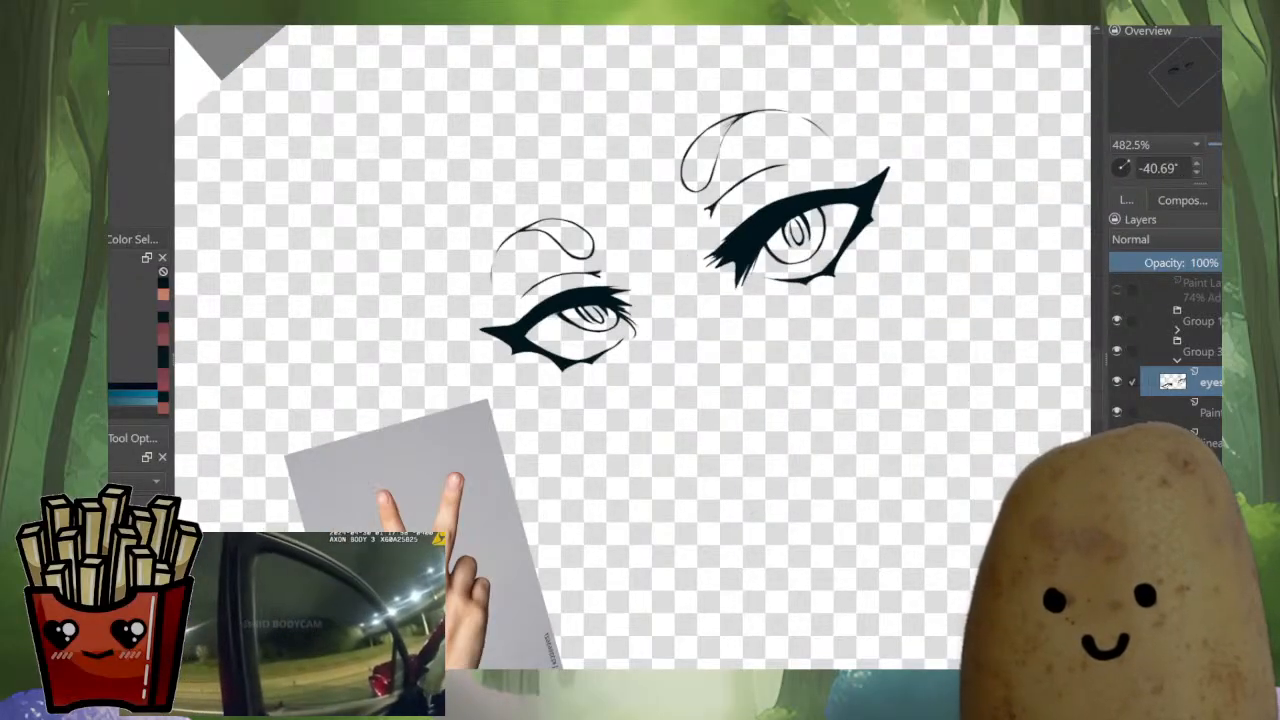
scroll(738, 219, "up", 3)
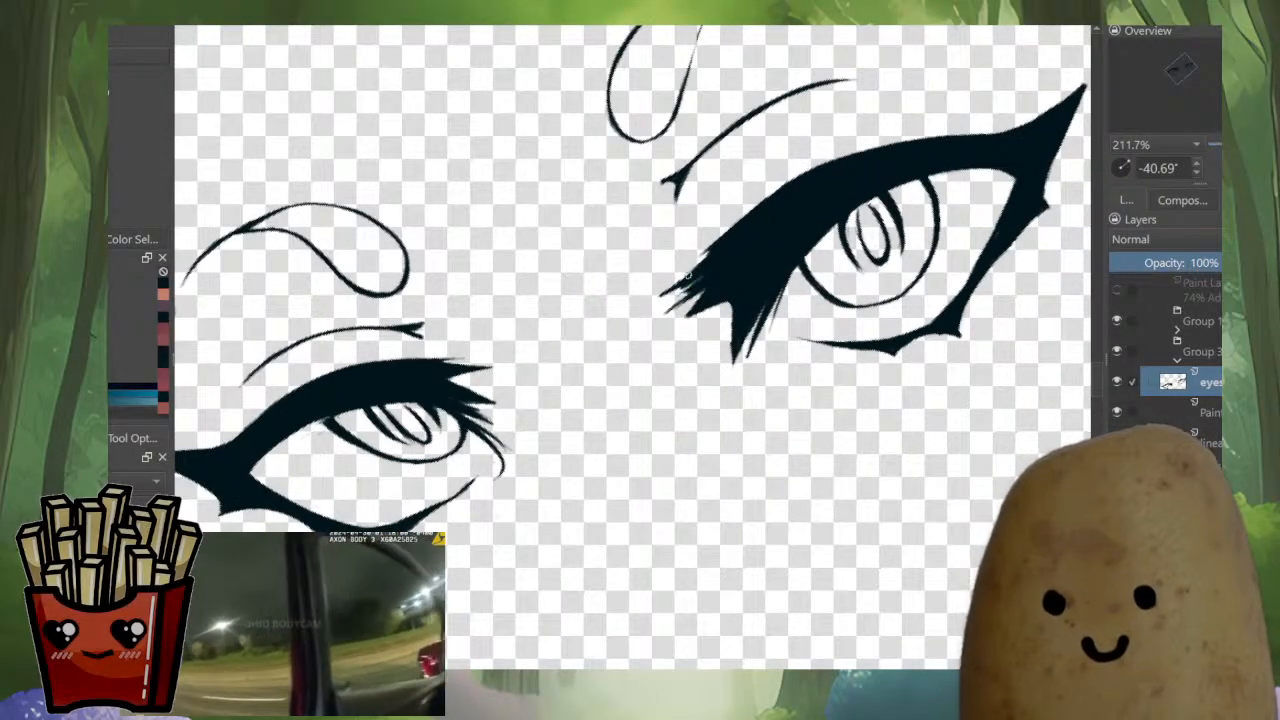
scroll(680, 284, "up", 2)
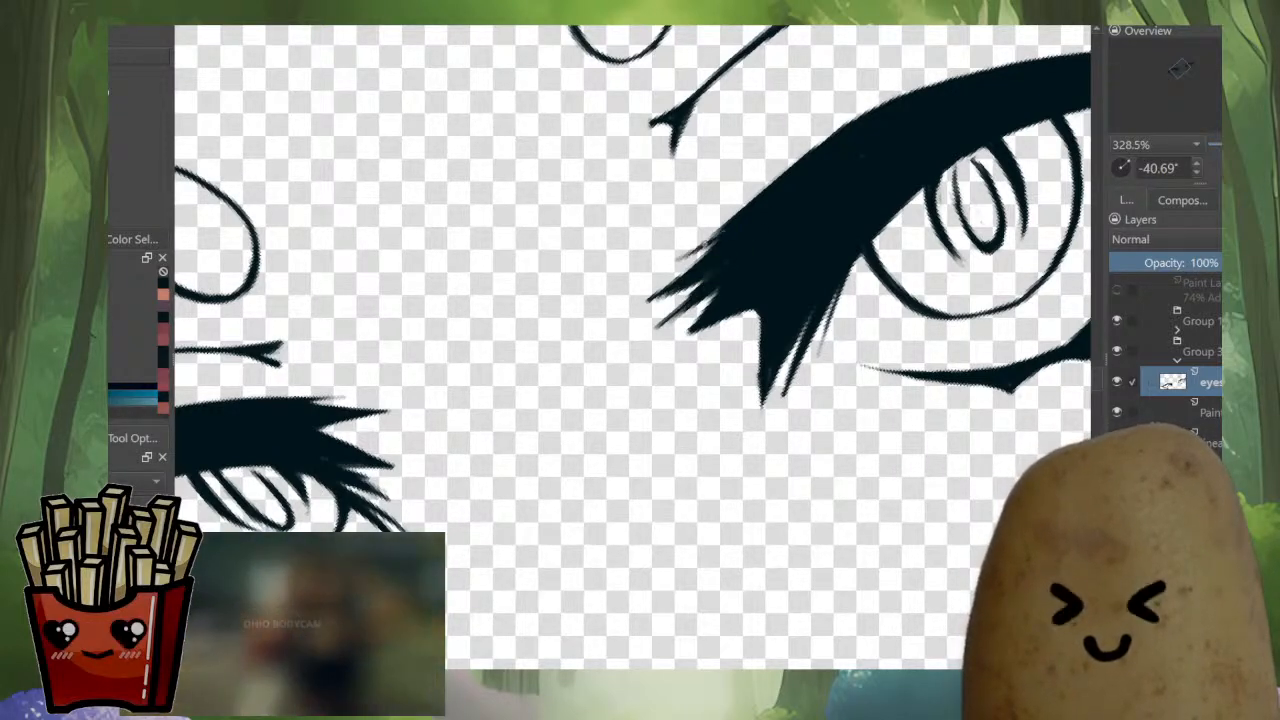
scroll(834, 169, "down", 5)
scroll(834, 169, "up", 5)
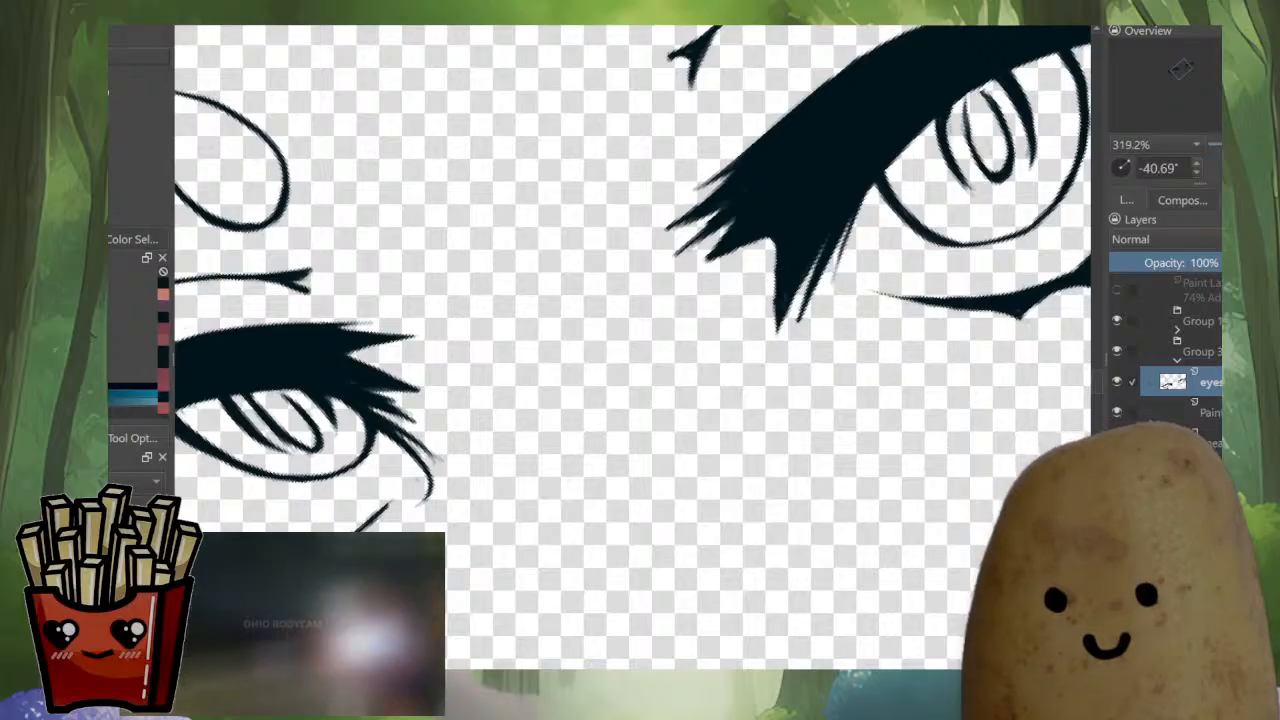
scroll(836, 256, "down", 1)
Trim the lowest lash spike at the larger eye's inner corner to a cleaner, sharper point.
left_click_drag(836, 258, 815, 340)
scroll(811, 345, "up", 3)
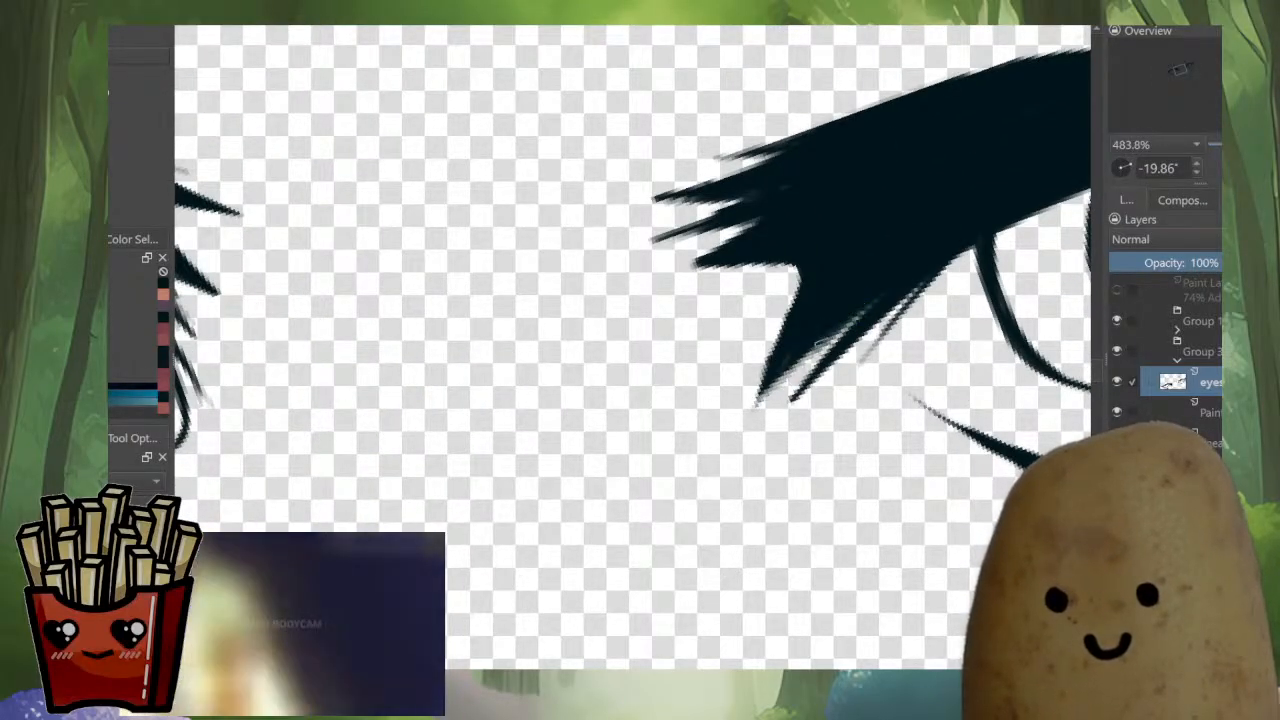
left_click_drag(822, 343, 728, 434)
left_click_drag(800, 269, 750, 382)
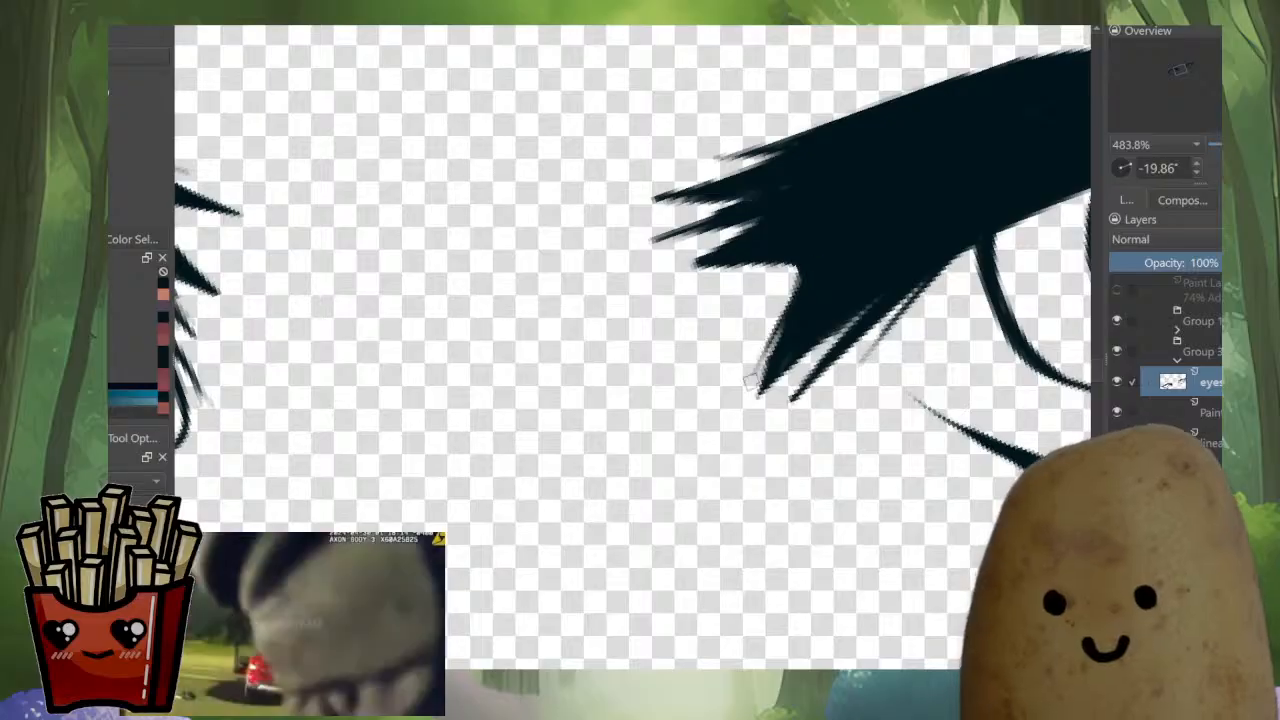
mouse_move(786, 316)
left_mouse_down()
mouse_move(752, 378)
mouse_move(794, 317)
mouse_move(771, 357)
left_mouse_up()
left_click_drag(780, 344, 752, 400)
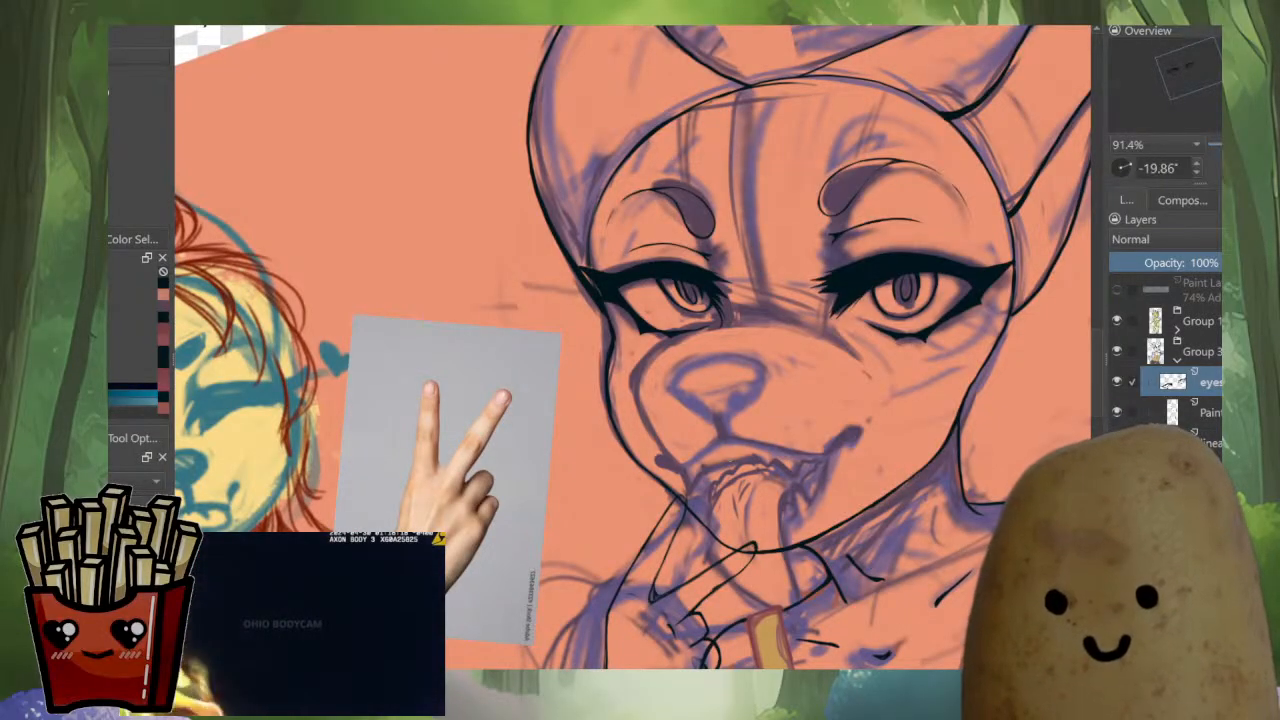
scroll(713, 314, "up", 5)
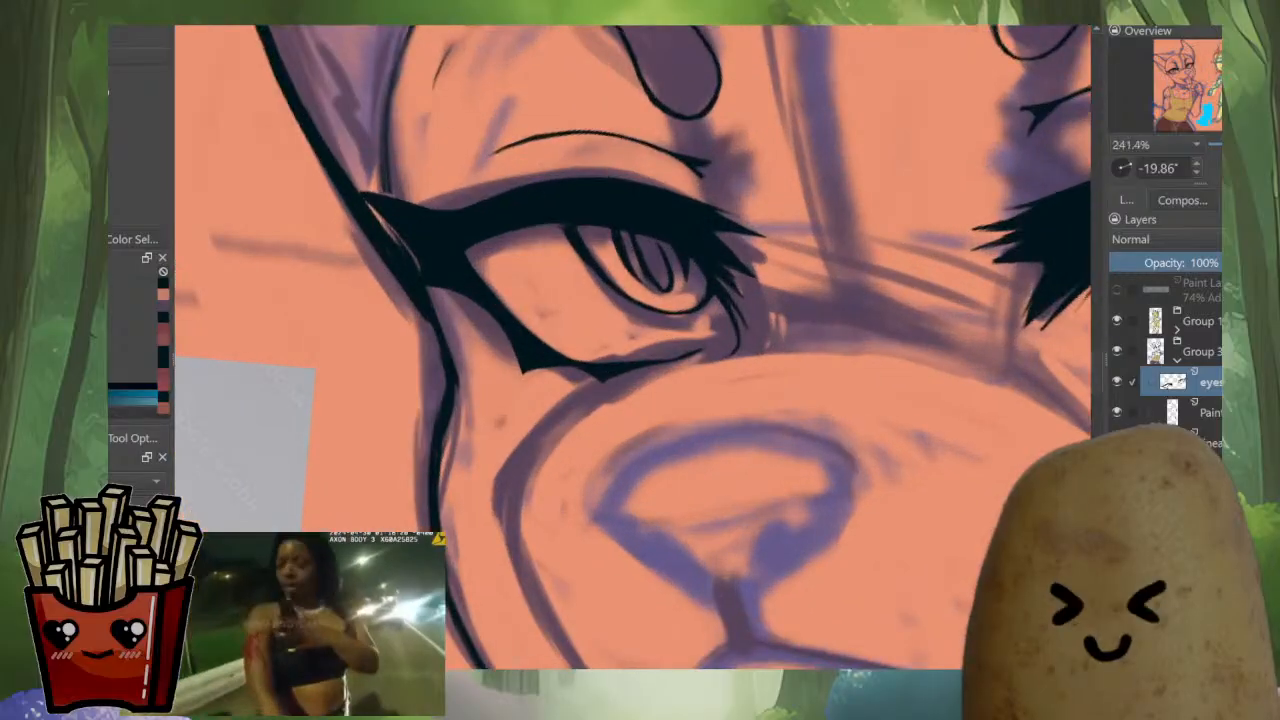
scroll(719, 297, "up", 2)
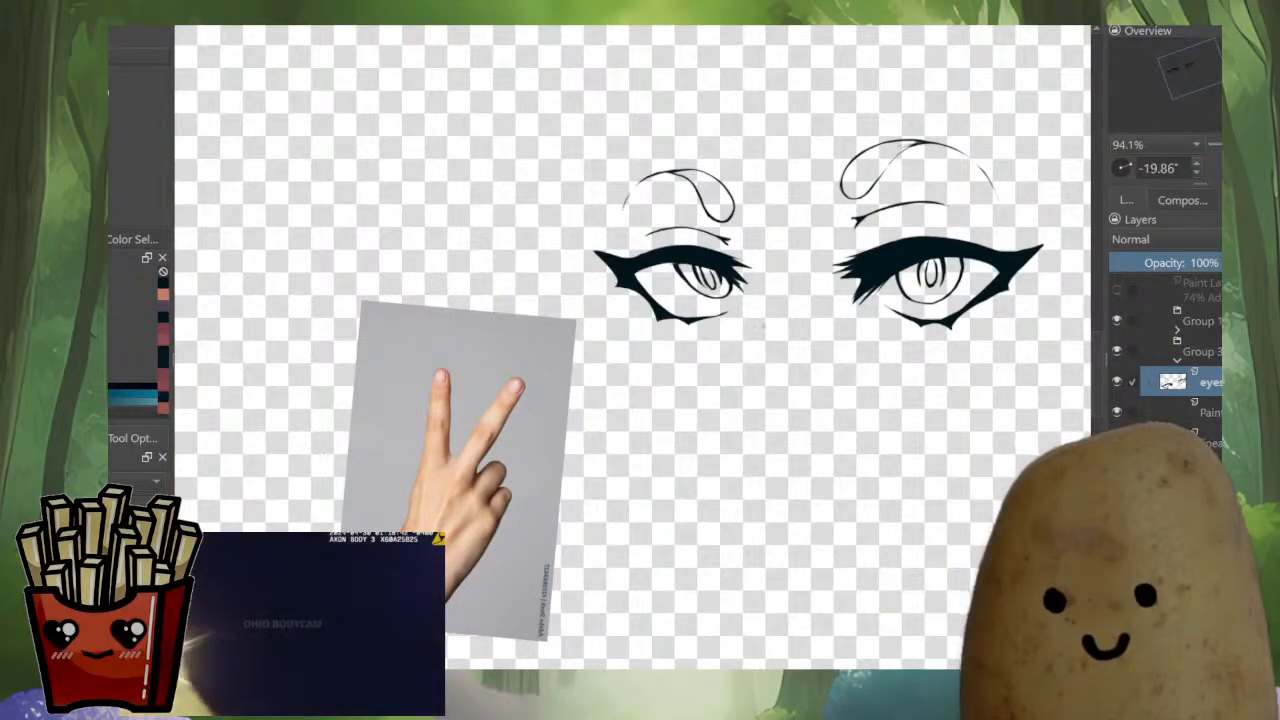
Clear the stray marks below the smaller eye's inner lashes on the isolated eyes layer.
scroll(753, 280, "up", 6)
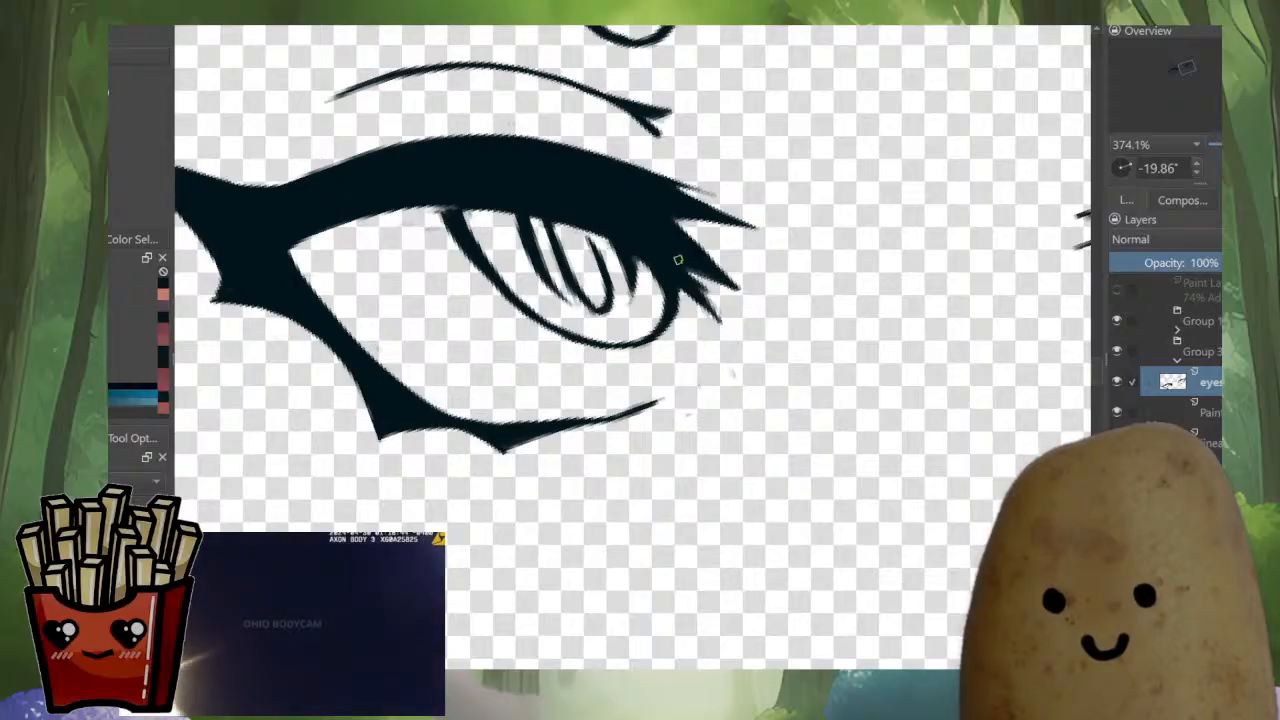
left_click_drag(692, 260, 740, 408)
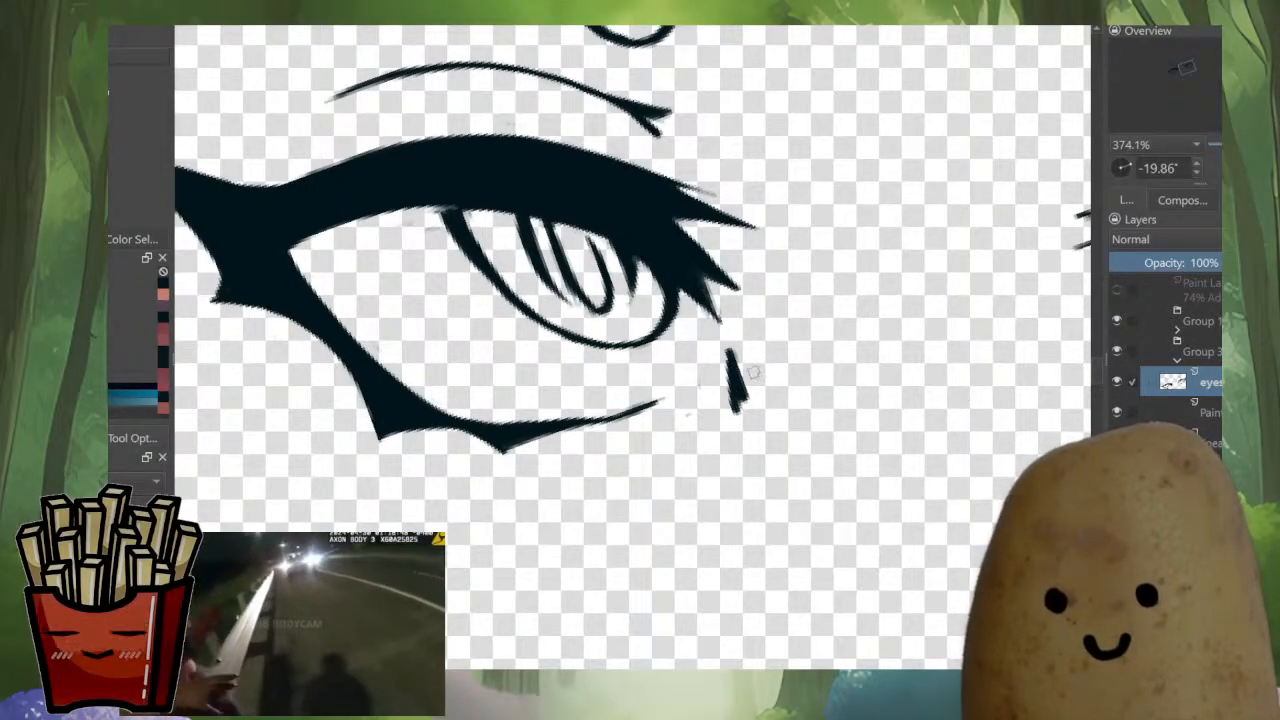
key("ctrl+z")
mouse_move(766, 350)
left_mouse_down()
mouse_move(738, 363)
mouse_move(682, 438)
left_mouse_up()
key("ctrl+z")
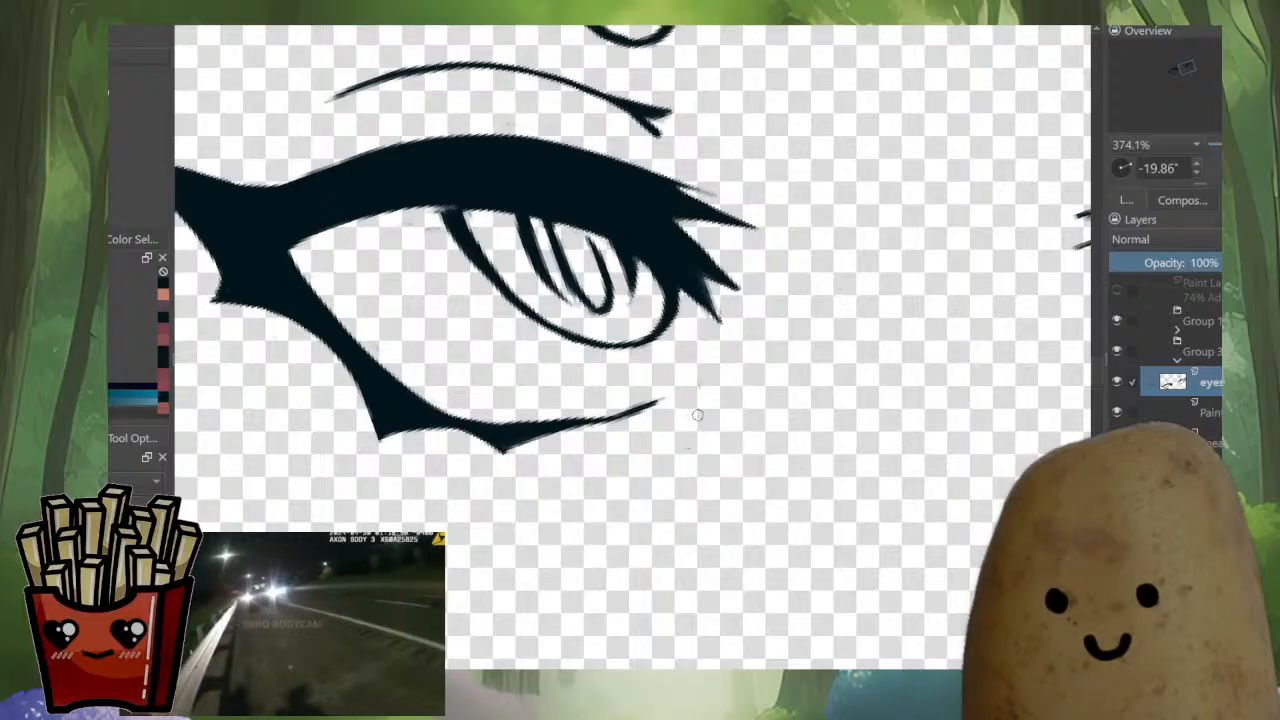
scroll(643, 393, "down", 6)
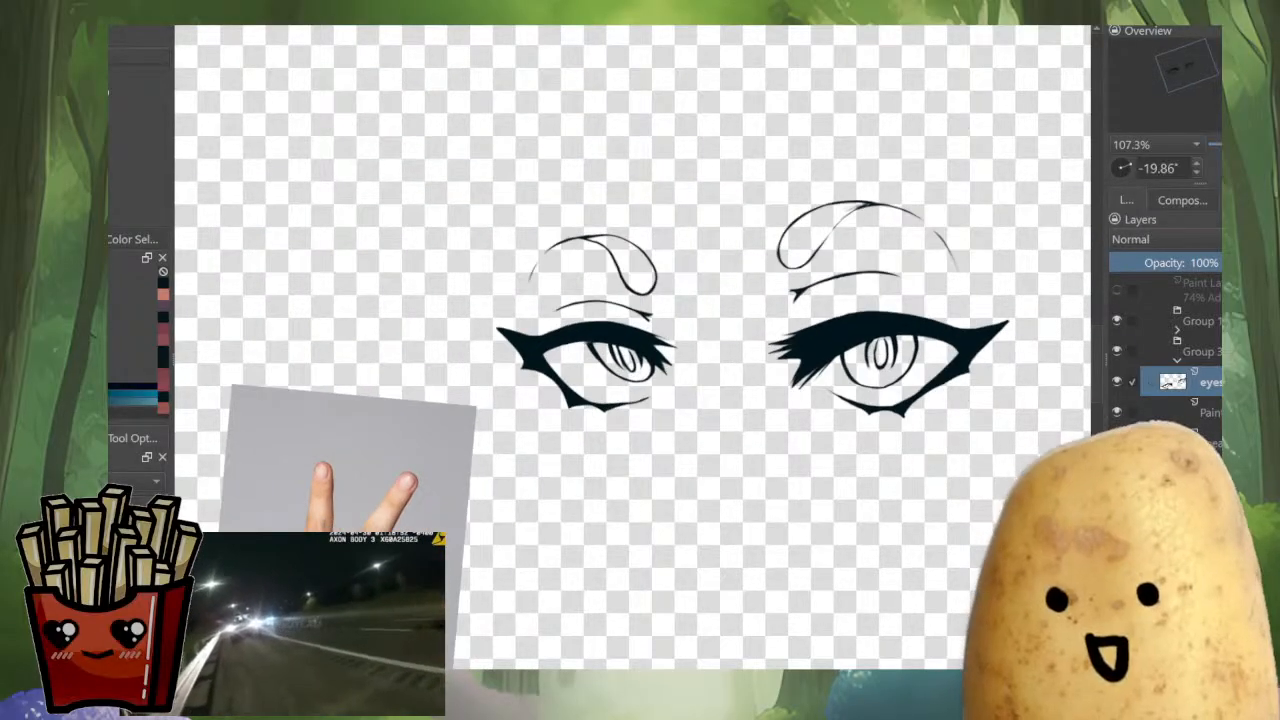
scroll(593, 427, "up", 6)
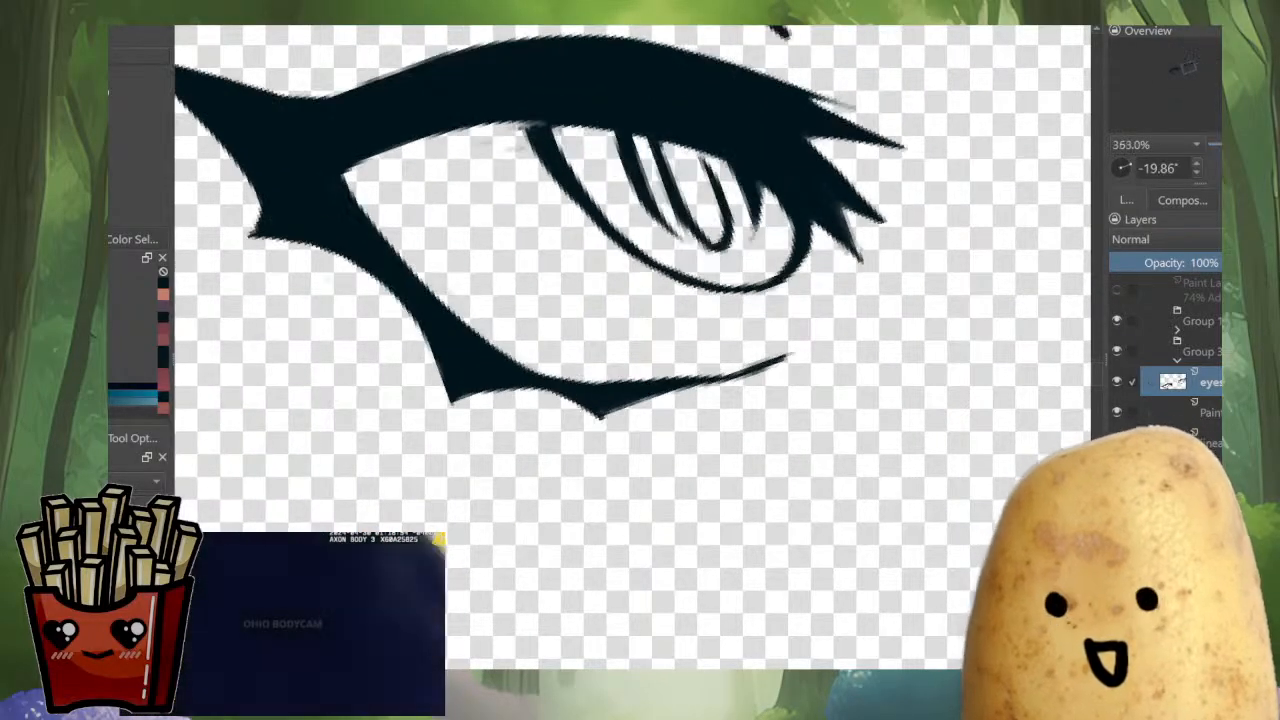
Thicken and extend the inner end of the smaller eye's lower lash line, curving it upward to a fine taper.
scroll(751, 348, "up", 2)
left_click_drag(683, 380, 808, 336)
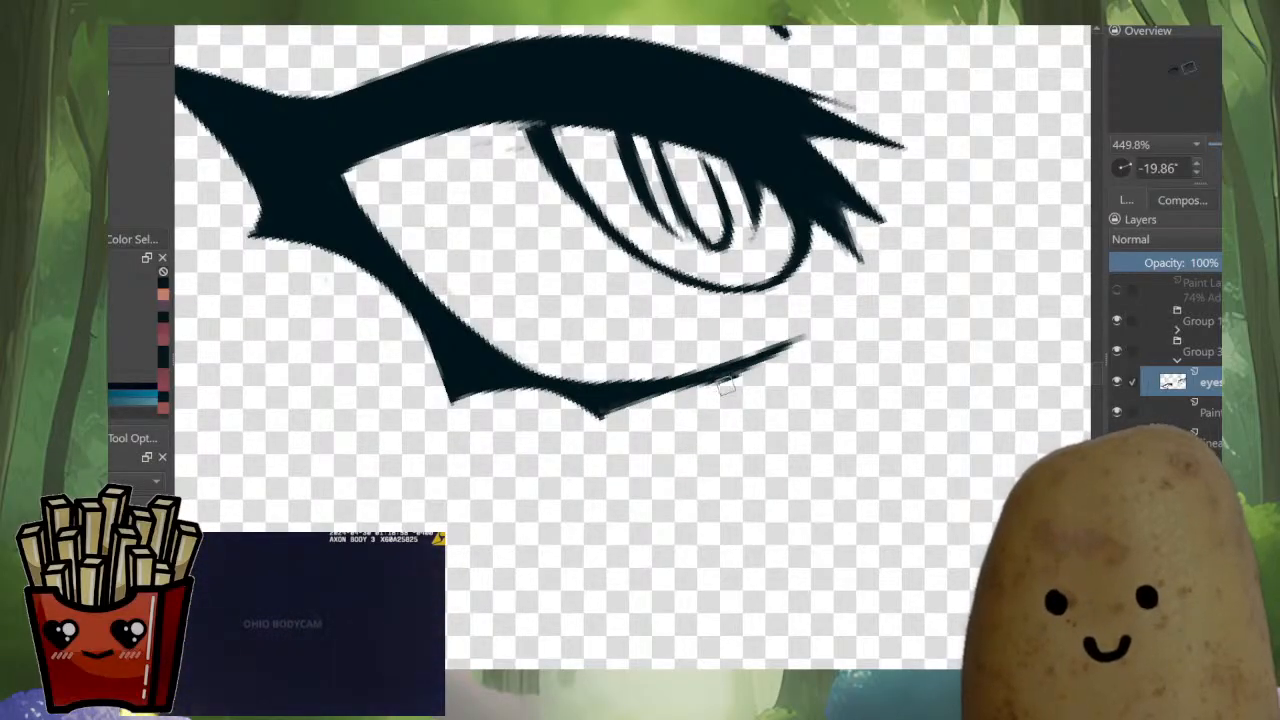
mouse_move(737, 368)
left_mouse_down()
mouse_move(806, 325)
mouse_move(695, 306)
left_mouse_up()
scroll(867, 301, "down", 8)
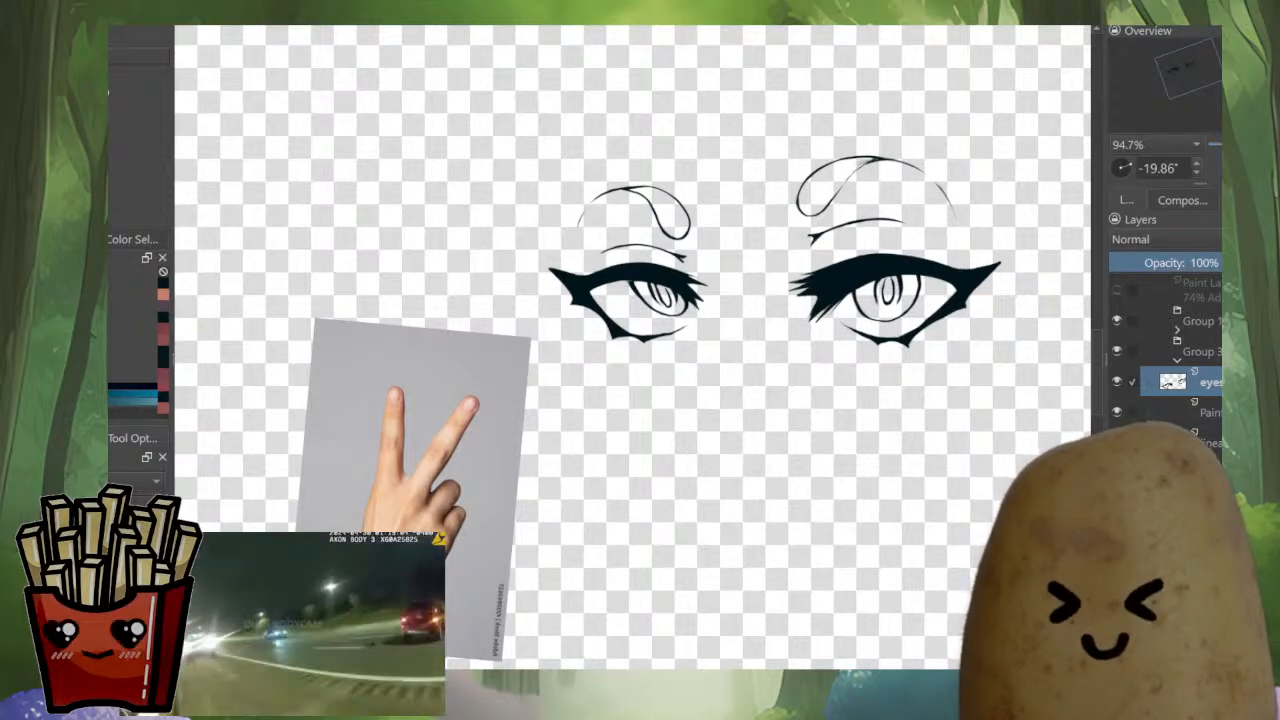
Add a new paint layer above the eyes layer and ink the smaller eye's inner corner curving into its lower lash line.
key("Insert")
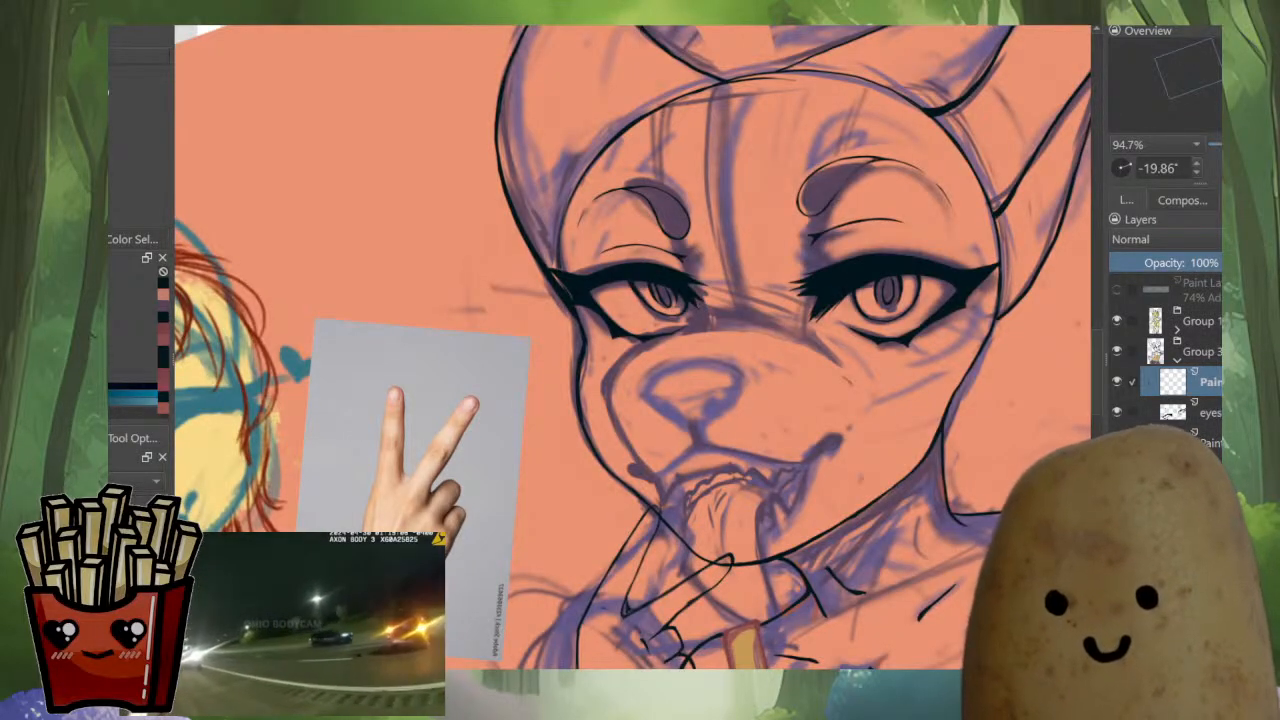
scroll(705, 305, "up", 6)
left_click_drag(690, 285, 783, 266)
scroll(783, 266, "up", 1)
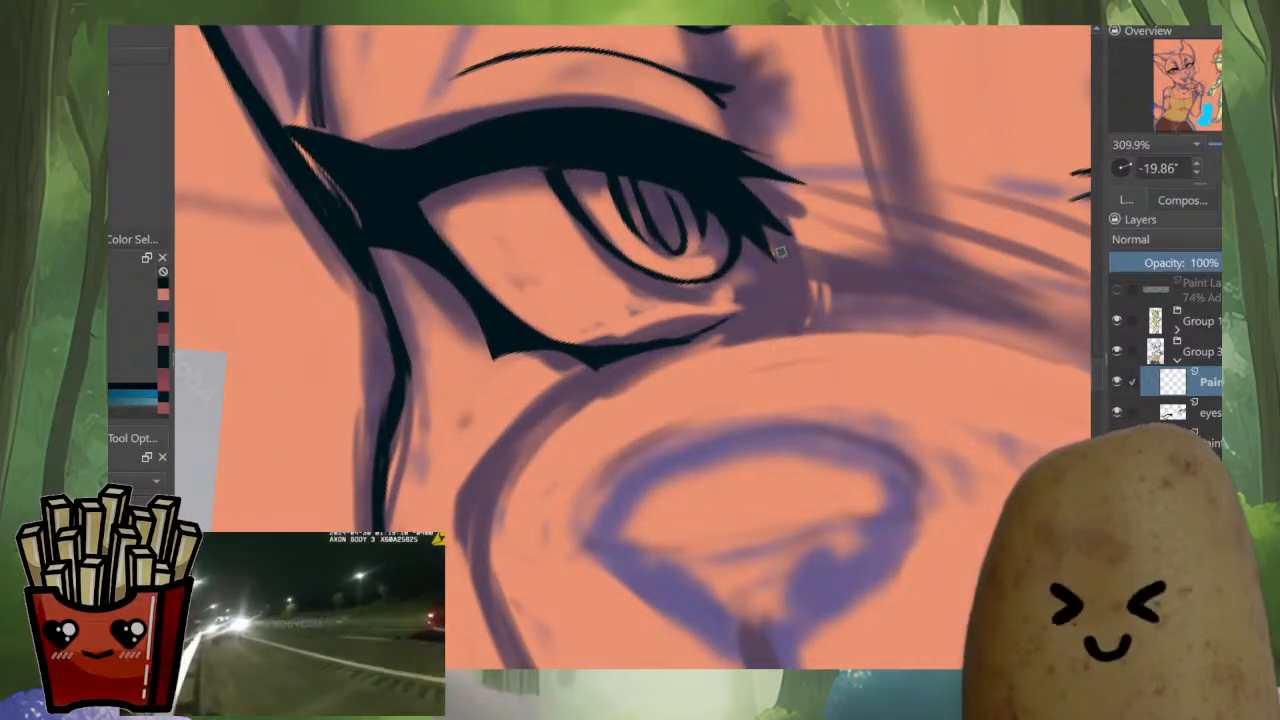
mouse_move(781, 257)
left_mouse_down()
mouse_move(770, 296)
mouse_move(710, 329)
left_mouse_up()
Ink the muzzle's side contour curving down from the smaller eye's lower lash spike, and trim the stroke's edge.
mouse_move(600, 363)
left_mouse_down()
mouse_move(505, 432)
mouse_move(470, 503)
left_mouse_up()
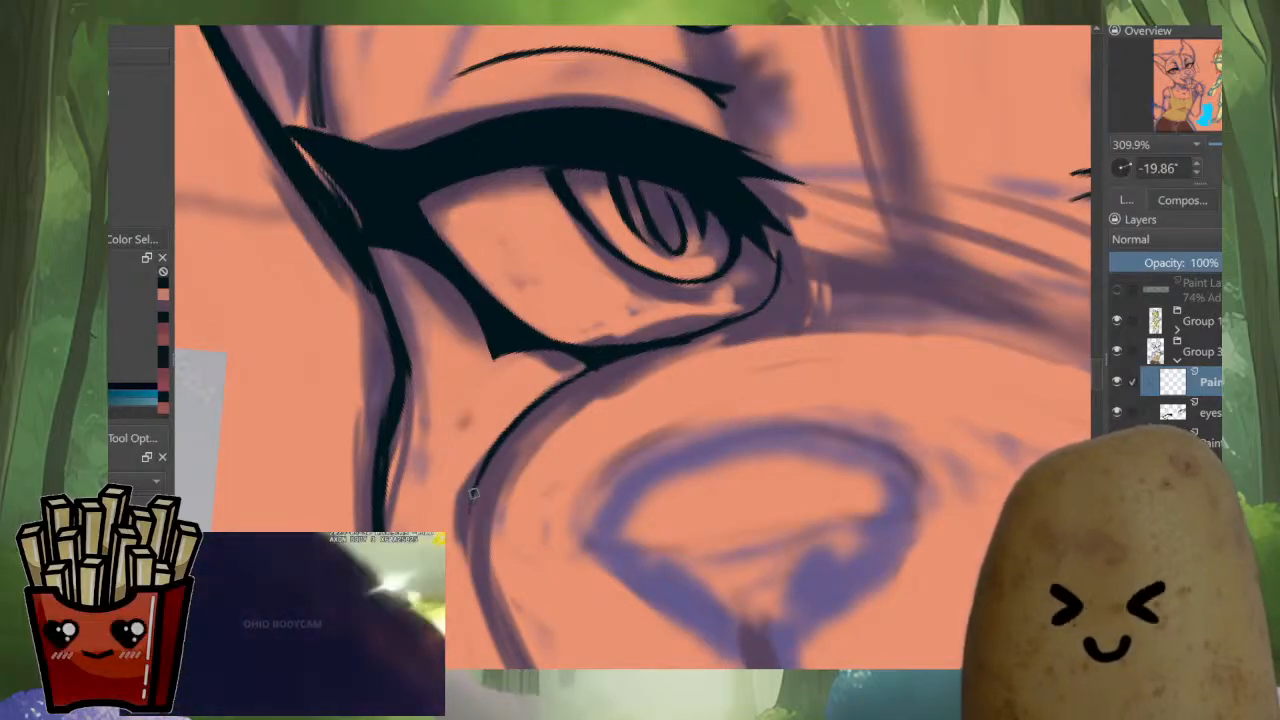
key("ctrl+z")
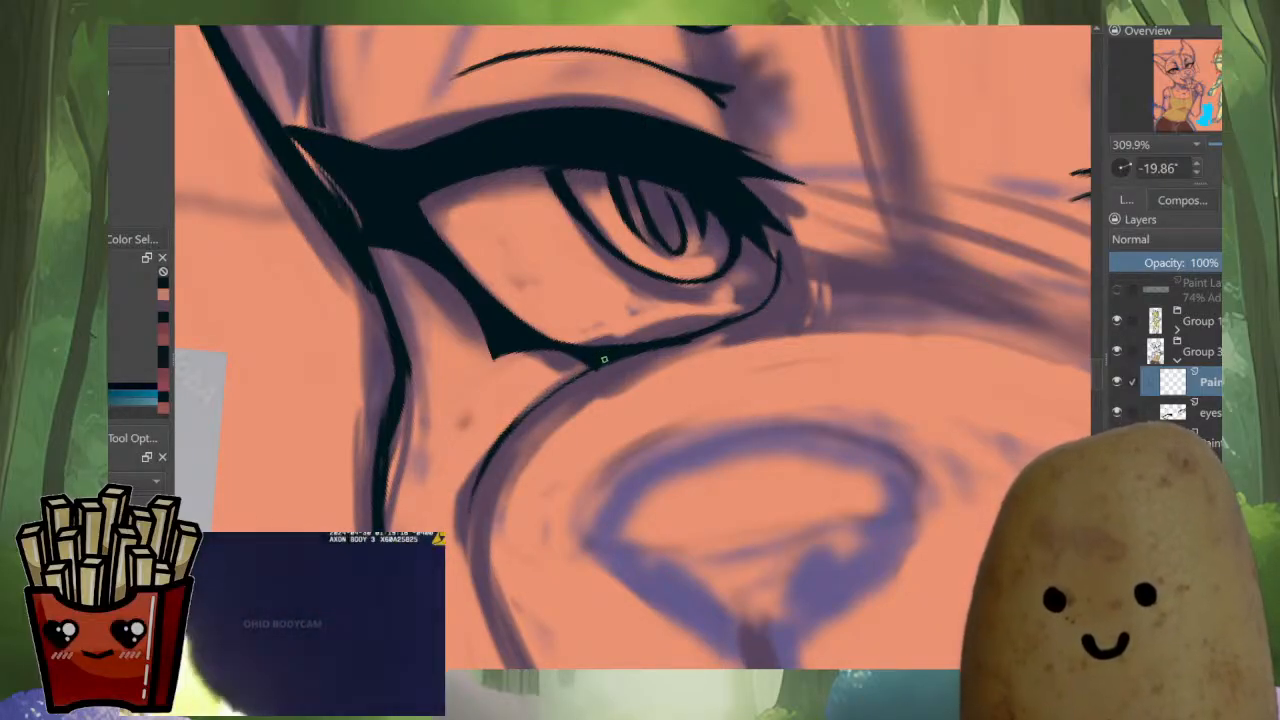
mouse_move(600, 360)
left_mouse_down()
mouse_move(512, 436)
mouse_move(484, 490)
left_mouse_up()
key("e")
left_click_drag(554, 385, 486, 462)
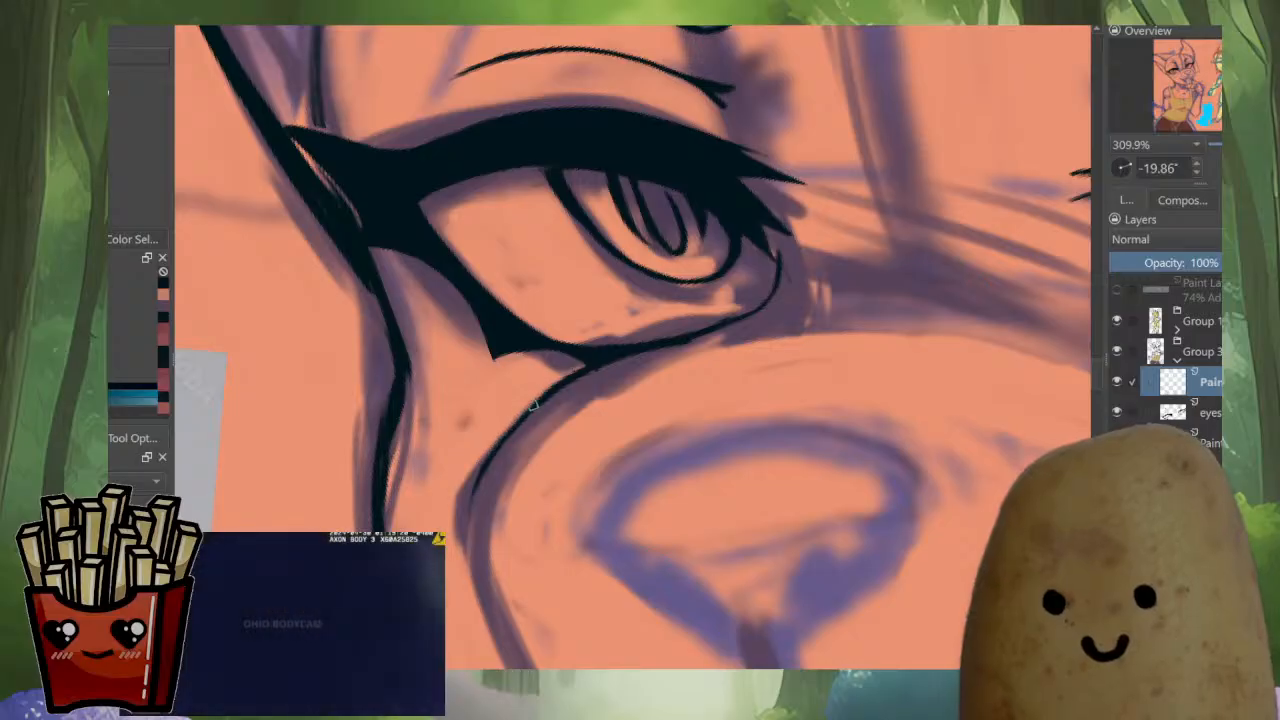
Extend the muzzle's side contour down the sketched line toward the mouth corner, layering and trimming strokes into a smooth curve.
left_click_drag(482, 548, 580, 325)
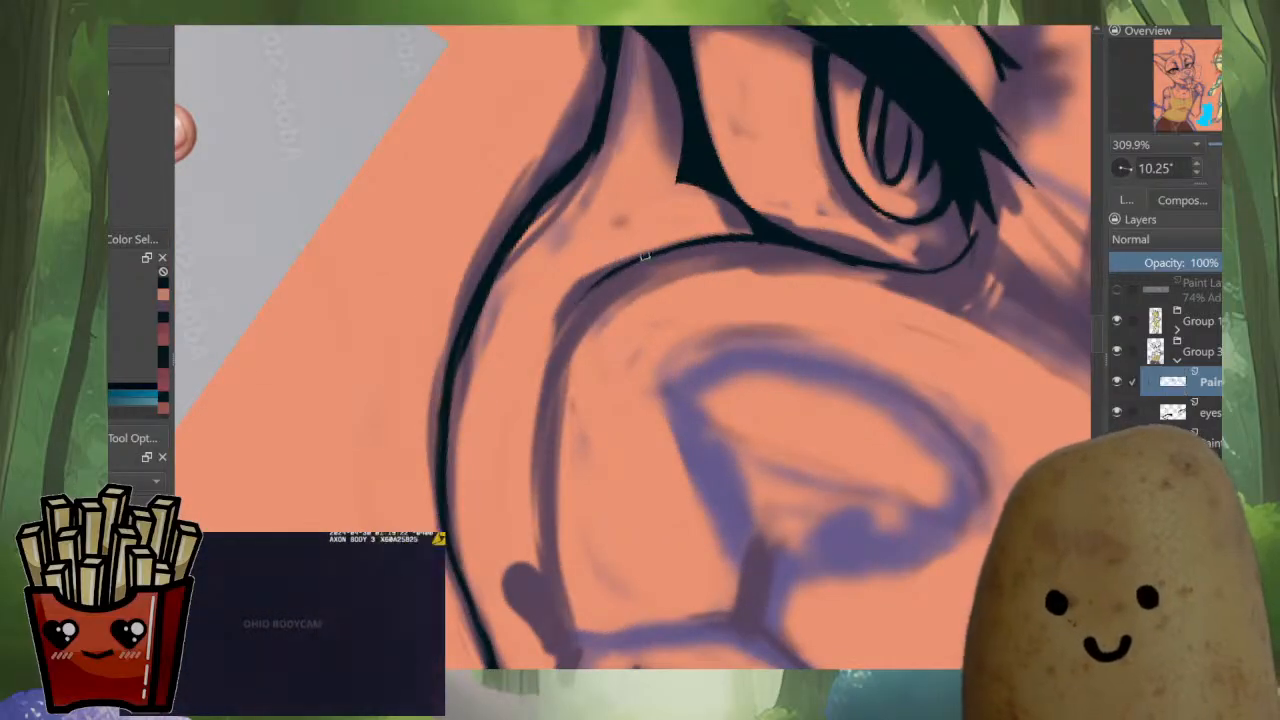
left_click_drag(602, 274, 560, 372)
mouse_move(620, 266)
left_mouse_down()
mouse_move(570, 320)
mouse_move(567, 343)
left_mouse_up()
key("e")
left_click_drag(661, 255, 566, 343)
left_click_drag(598, 288, 552, 380)
left_click_drag(574, 328, 548, 470)
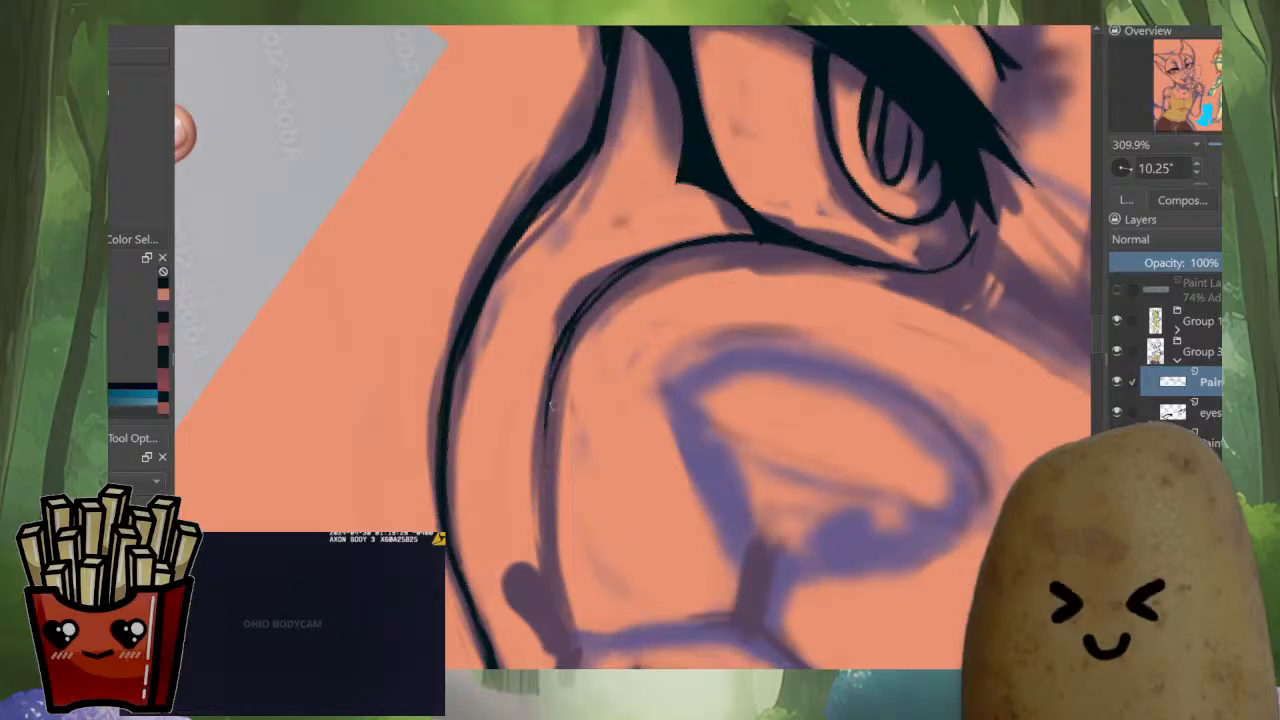
mouse_move(552, 400)
left_mouse_down()
mouse_move(577, 655)
mouse_move(583, 526)
mouse_move(650, 530)
left_mouse_up()
mouse_move(791, 430)
left_mouse_down()
mouse_move(689, 442)
mouse_move(688, 401)
mouse_move(690, 438)
mouse_move(497, 549)
left_mouse_up()
left_click_drag(645, 463, 486, 546)
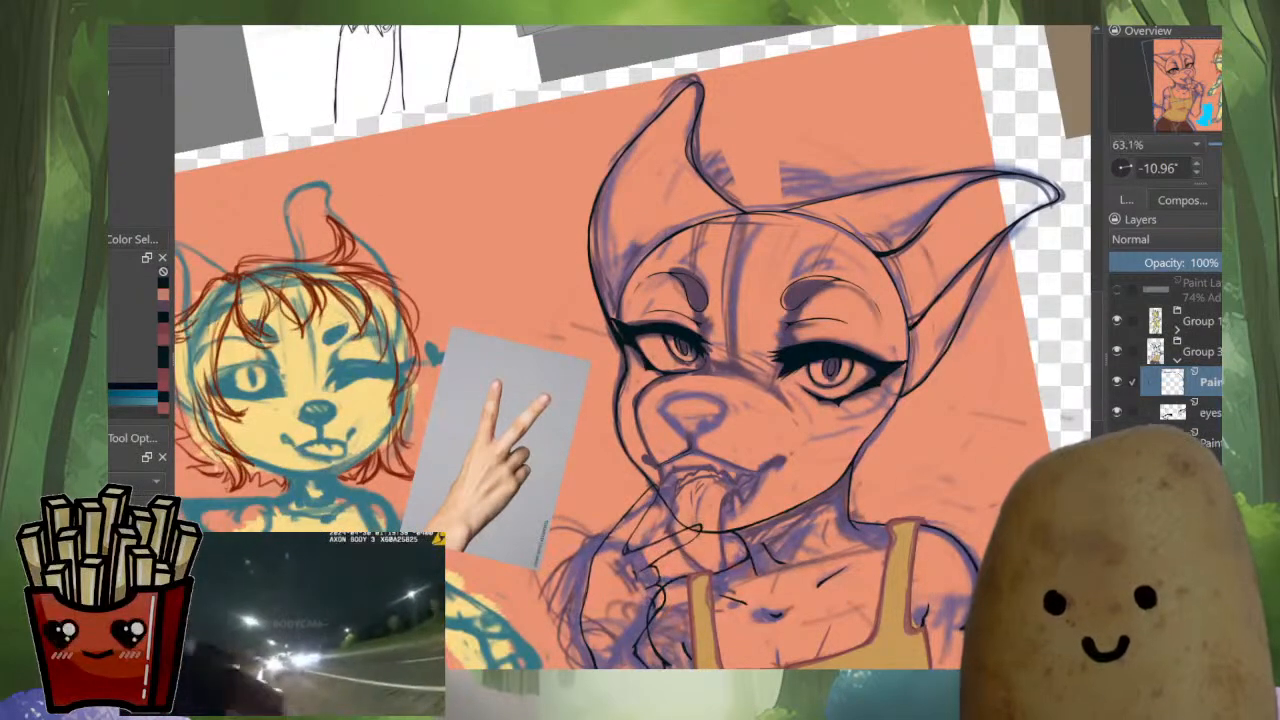
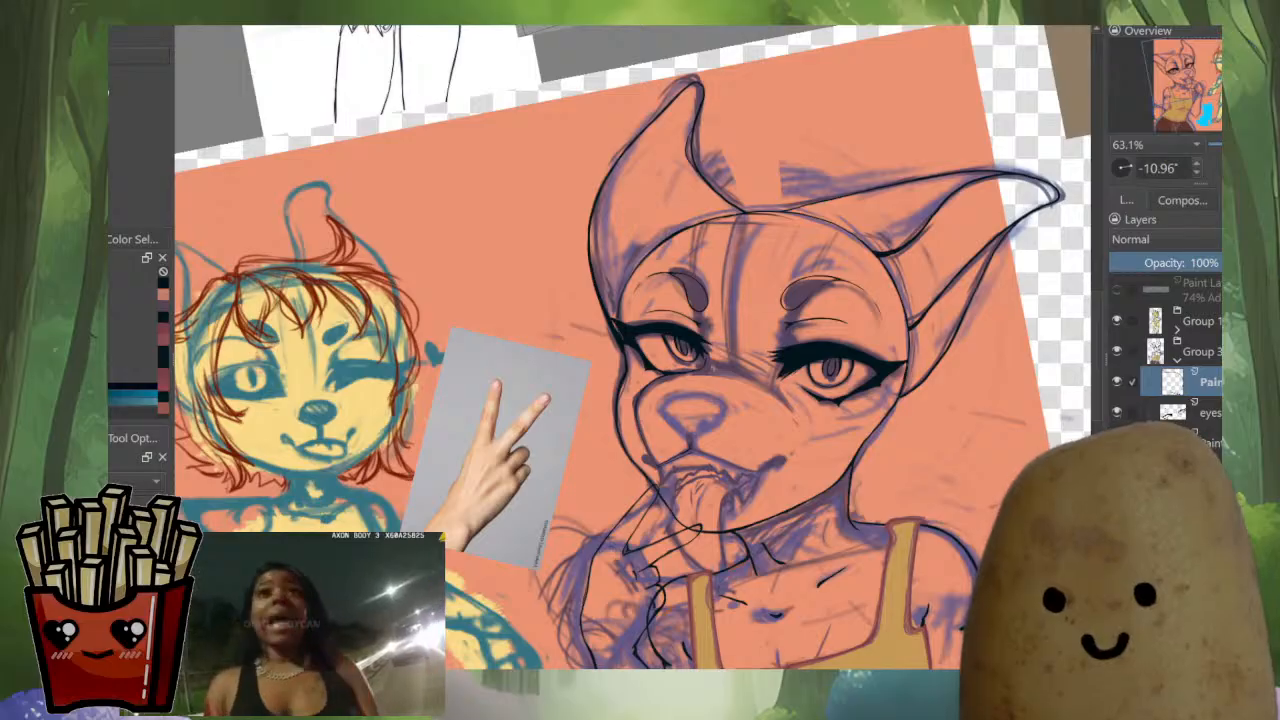
Ink the muzzle's top contour from the smaller eye's lower lash line across the bridge of the nose.
scroll(871, 441, "up", 4)
left_click_drag(633, 350, 749, 365)
scroll(571, 376, "up", 4)
mouse_move(572, 348)
left_mouse_down("shift")
mouse_move(571, 376)
mouse_move(660, 311)
left_mouse_up("shift")
key("ctrl+z")
left_click_drag(571, 395, 678, 304)
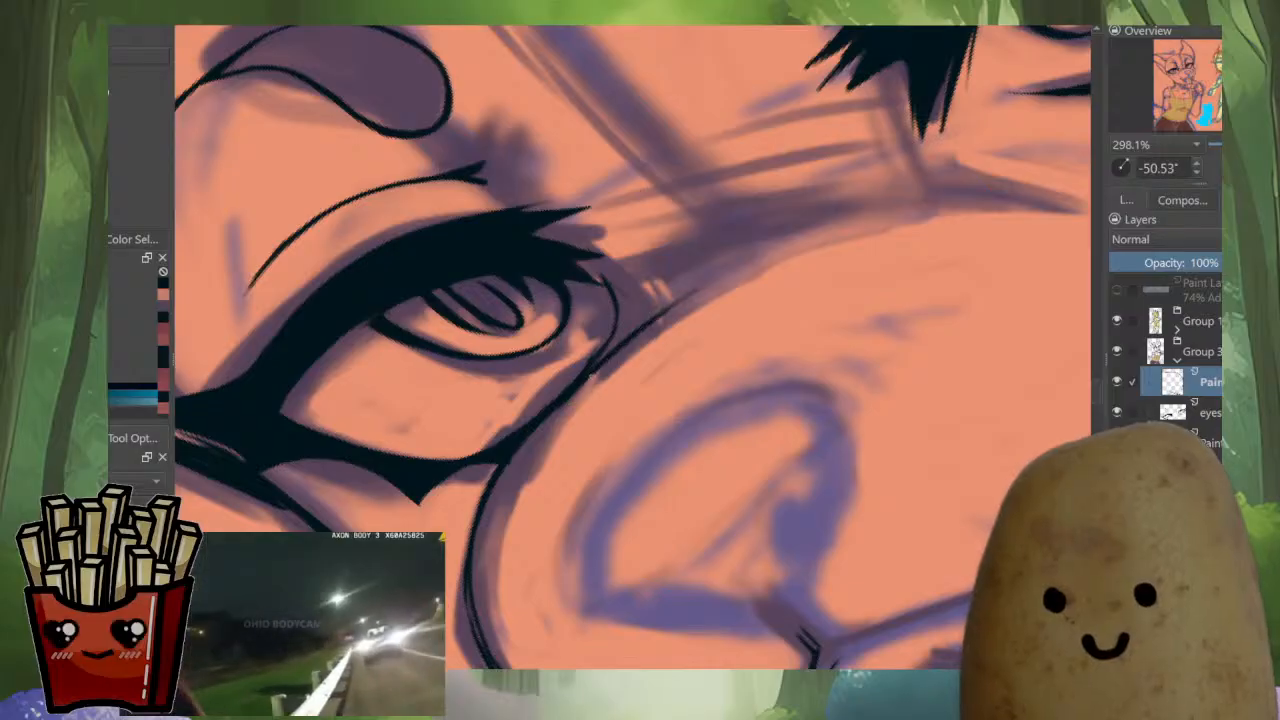
left_click_drag(592, 376, 786, 248)
left_click_drag(672, 305, 855, 228)
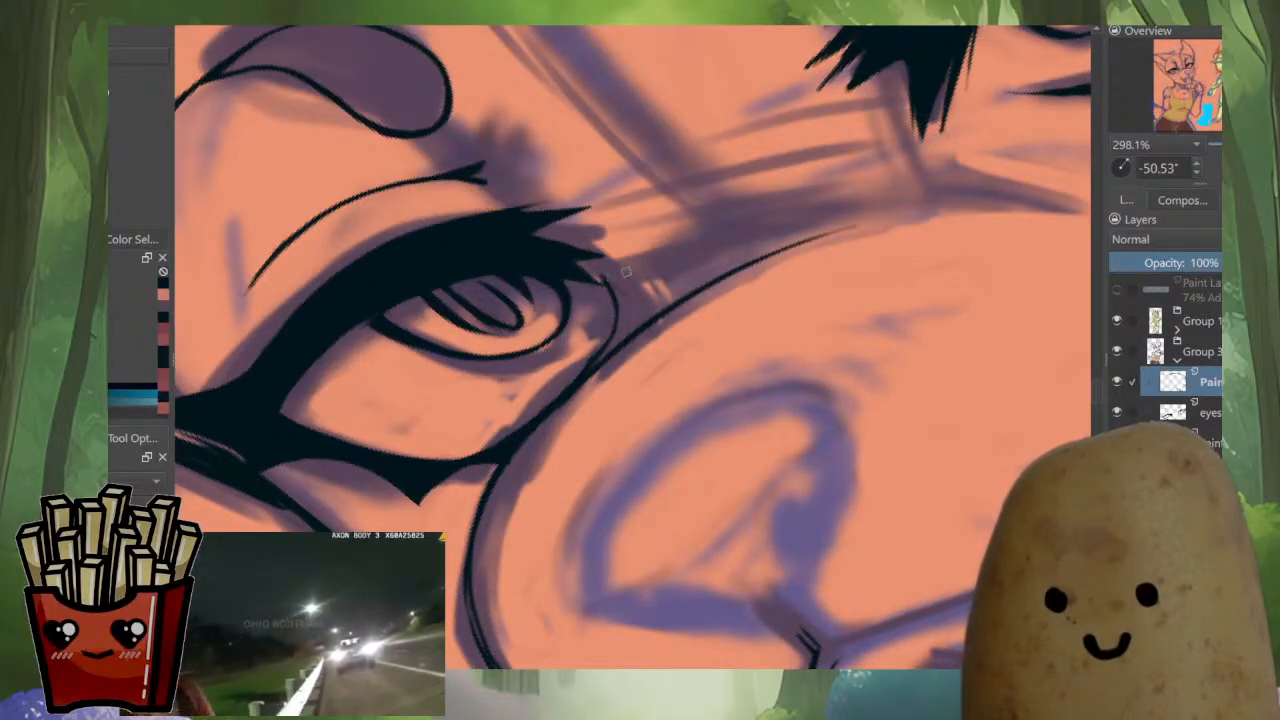
Ink the nose bridge crease between both eyes' inner corners, ending it in a pointed corner beside the larger eye's lashes.
left_click_drag(644, 270, 839, 210)
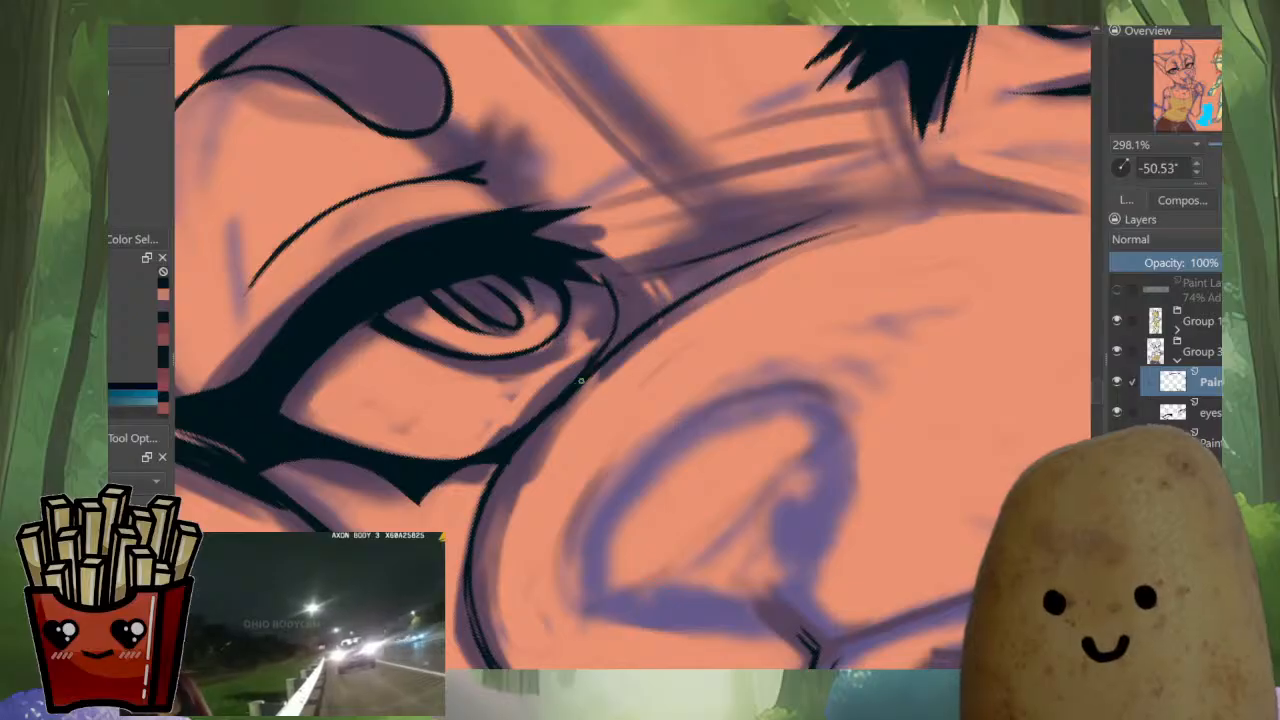
mouse_move(614, 350)
left_mouse_down()
mouse_move(607, 275)
mouse_move(494, 404)
mouse_move(515, 250)
left_mouse_up()
left_click_drag(785, 412, 785, 600)
key("m")
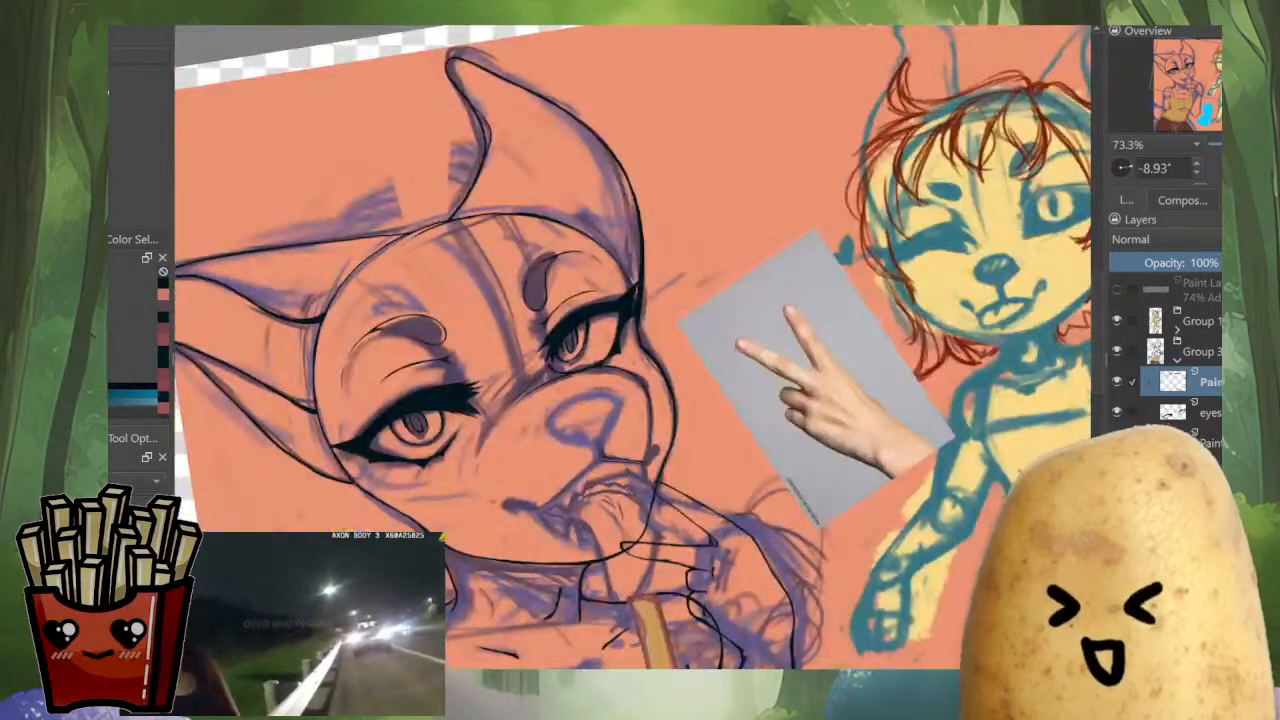
left_click_drag(526, 440, 634, 255)
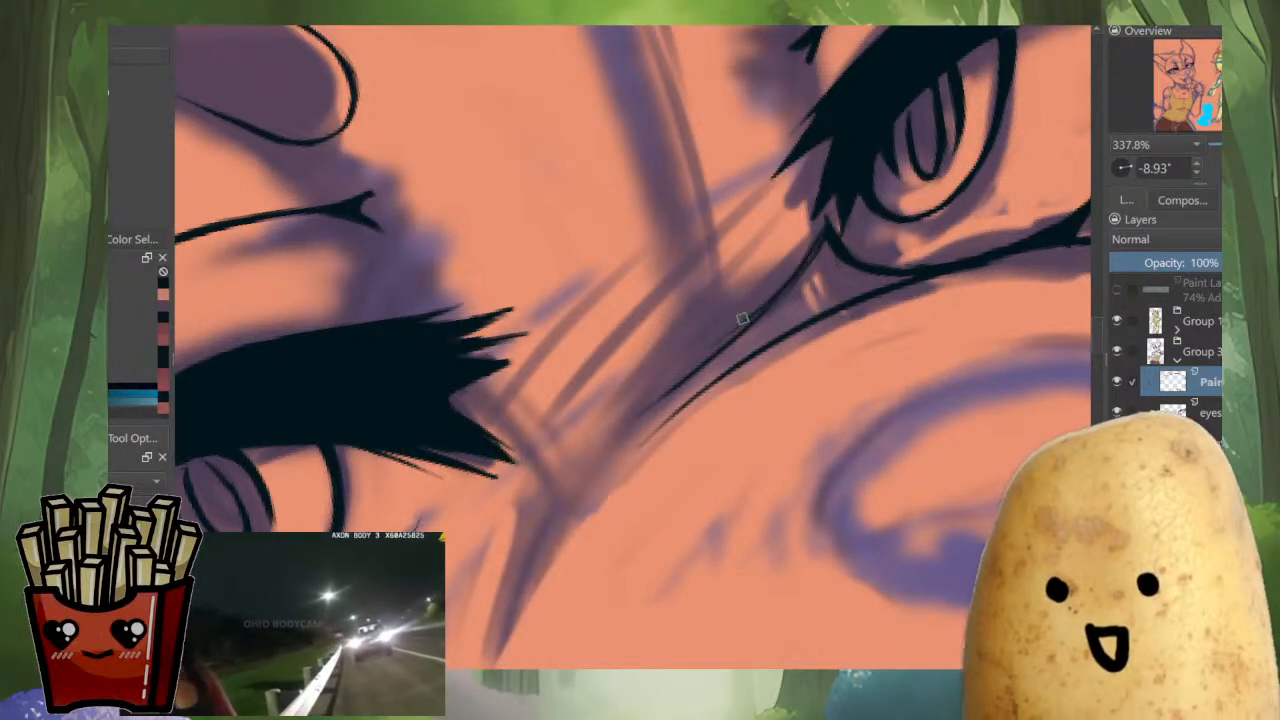
mouse_move(688, 349)
left_mouse_down()
mouse_move(600, 410)
mouse_move(545, 490)
left_mouse_up()
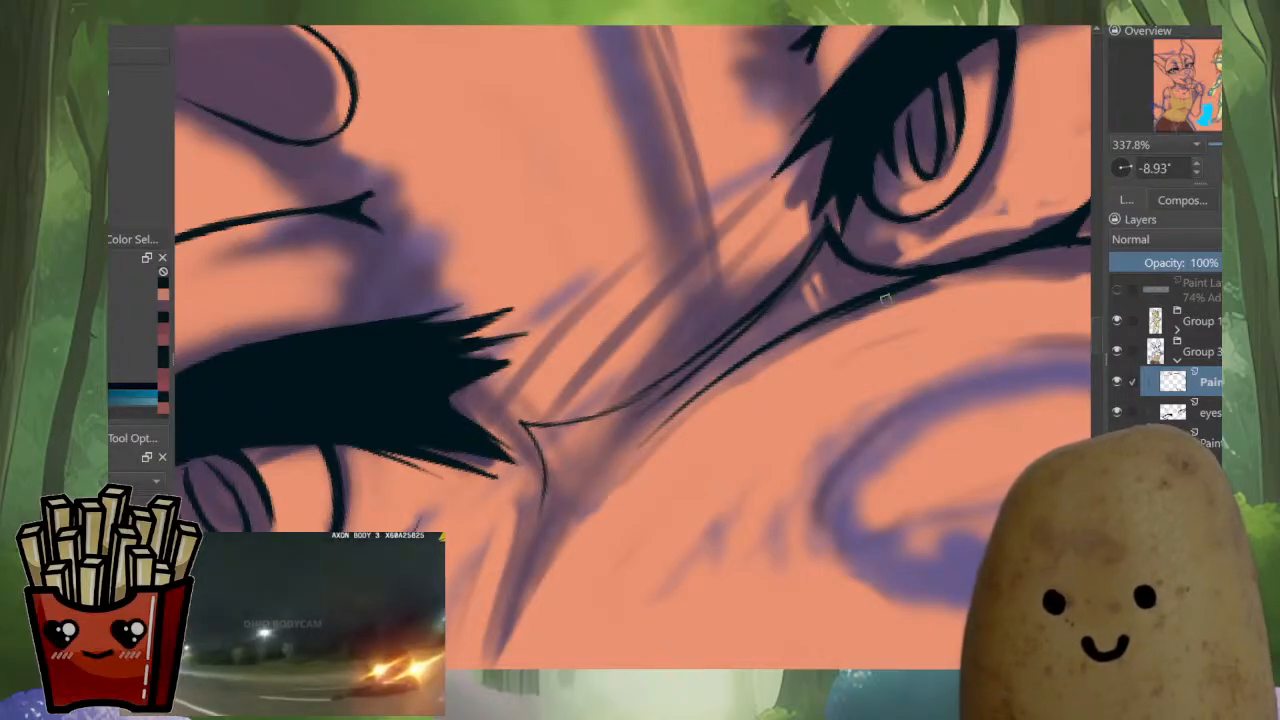
Thicken and lengthen the muzzle's top contour past the bridge and join the larger eye's inner corner line to it.
mouse_move(929, 284)
left_mouse_down()
mouse_move(803, 332)
mouse_move(640, 457)
mouse_move(524, 602)
left_mouse_up()
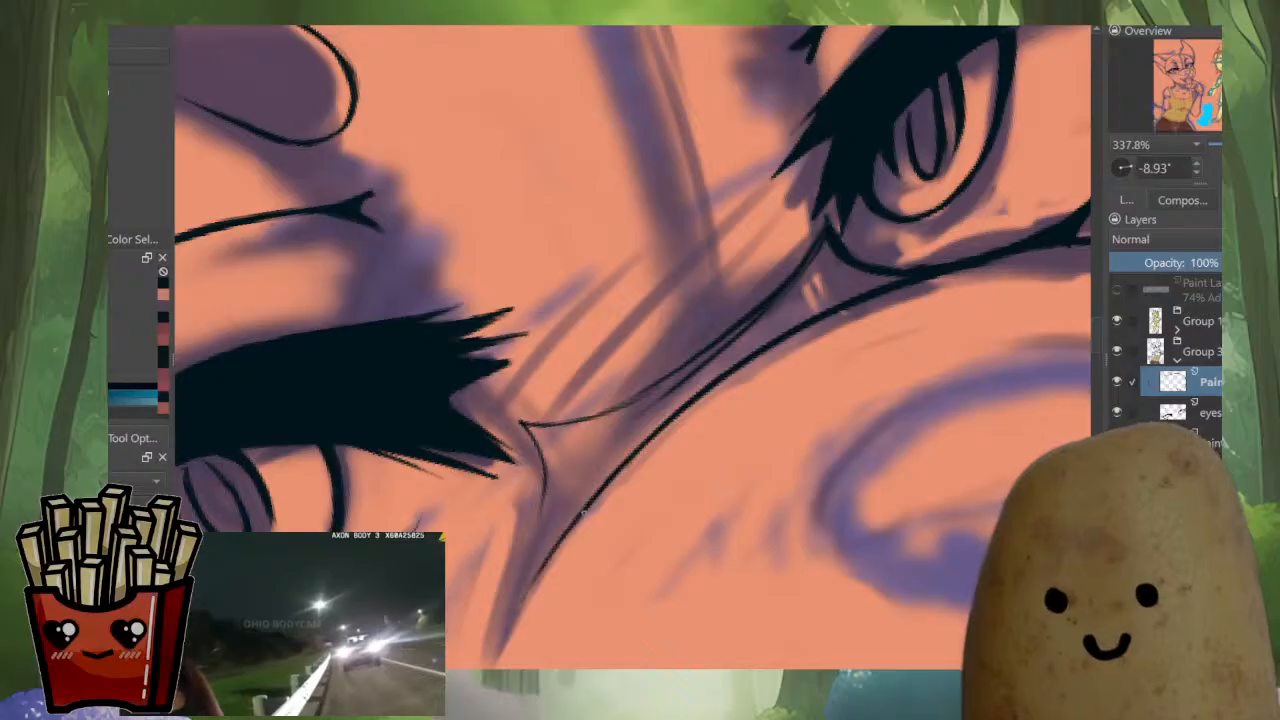
left_click_drag(548, 478, 502, 638)
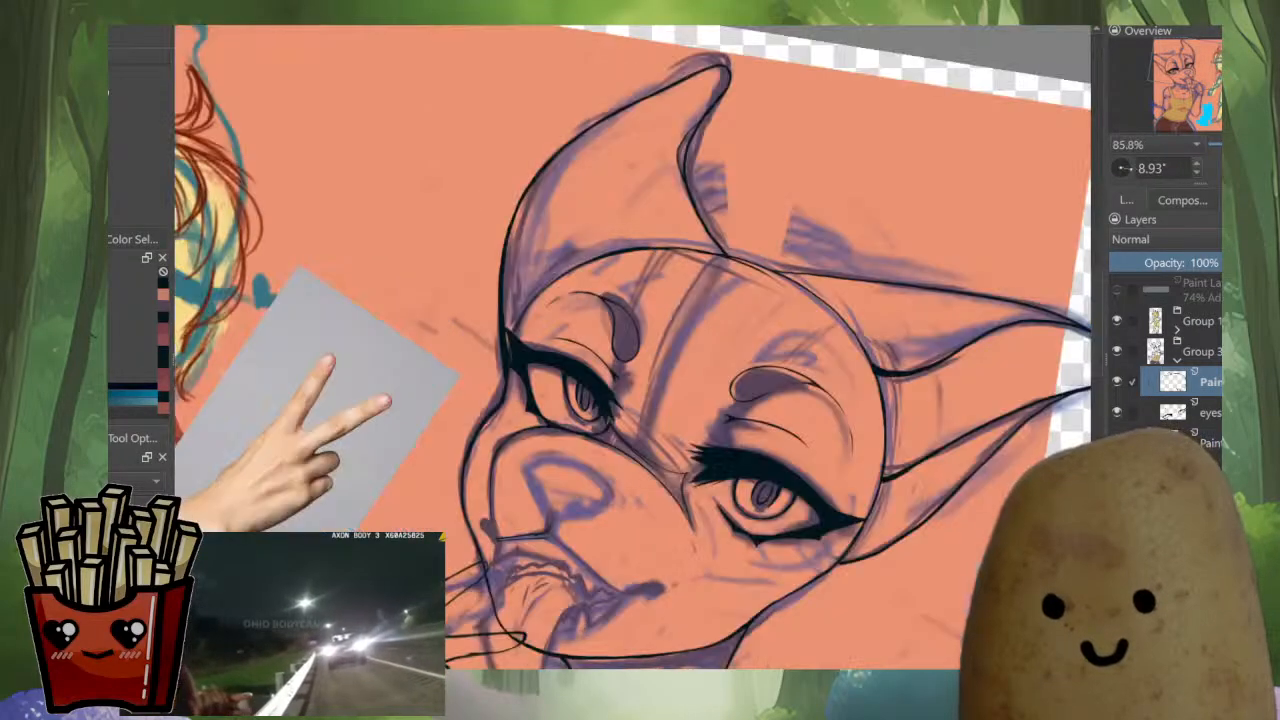
left_click_drag(820, 400, 821, 295)
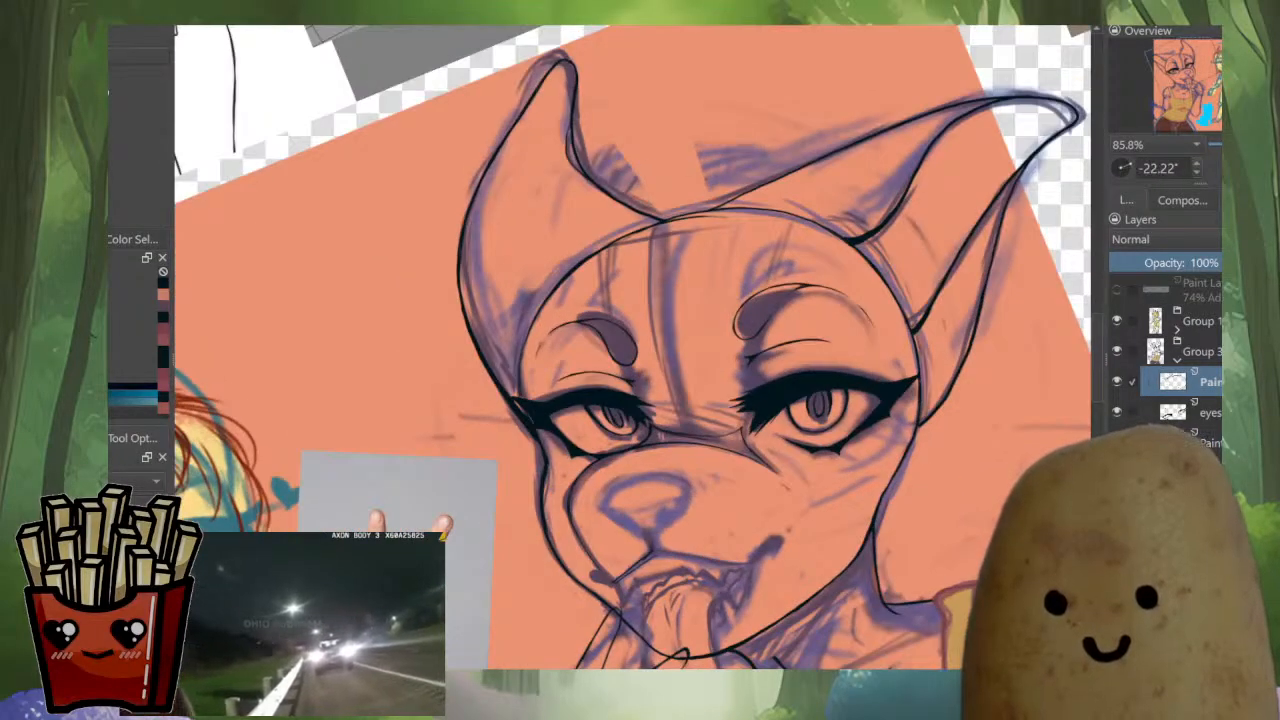
left_click_drag(790, 525, 792, 405)
Extend the muzzle contour onto the cheek below the larger eye and add a thin tapering stroke above the mouth corner.
left_click_drag(730, 348, 794, 388)
key("ctrl+z")
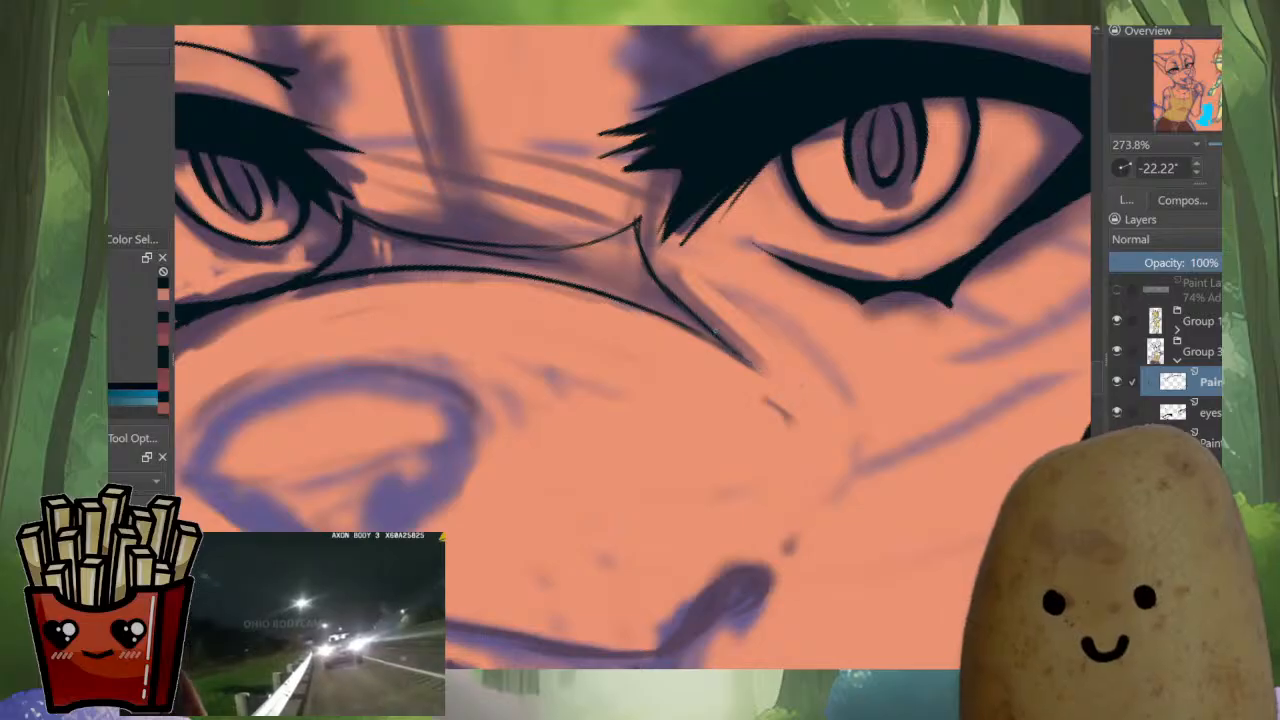
left_click_drag(736, 354, 825, 425)
left_click_drag(785, 548, 828, 476)
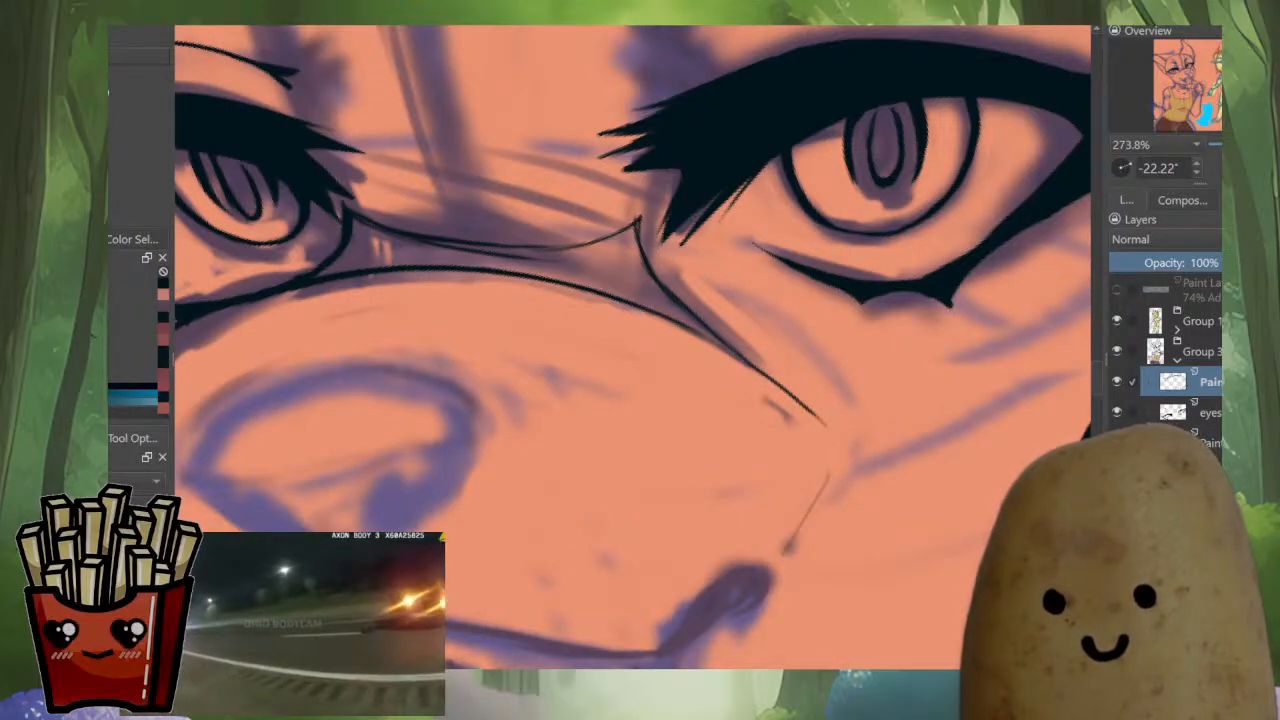
key("ctrl+z")
mouse_move(812, 528)
left_mouse_down()
mouse_move(838, 450)
mouse_move(788, 551)
mouse_move(928, 382)
left_mouse_up()
key("ctrl+z")
Ink the short crease below the nose and the beginning of the upper lip line where it meets the crease.
mouse_move(442, 492)
left_mouse_down()
mouse_move(440, 434)
mouse_move(573, 417)
left_mouse_up()
key("ctrl+z")
left_click_drag(488, 475, 598, 403)
left_click_drag(562, 425, 622, 417)
mouse_move(600, 440)
left_mouse_down()
mouse_move(677, 435)
mouse_move(502, 504)
left_mouse_up()
left_click_drag(531, 548, 560, 503)
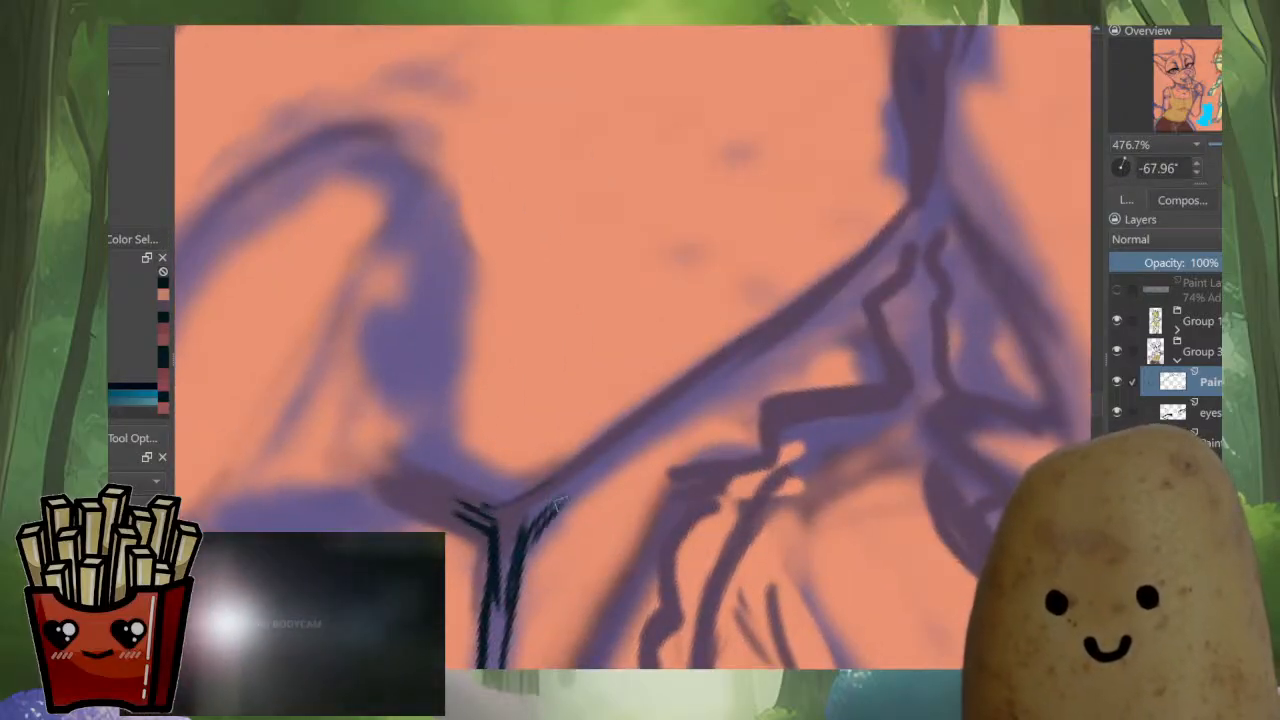
key("ctrl+z")
mouse_move(526, 550)
left_mouse_down()
mouse_move(562, 492)
mouse_move(633, 439)
left_mouse_up()
mouse_move(636, 440)
left_mouse_down()
mouse_move(537, 533)
mouse_move(592, 501)
left_mouse_up()
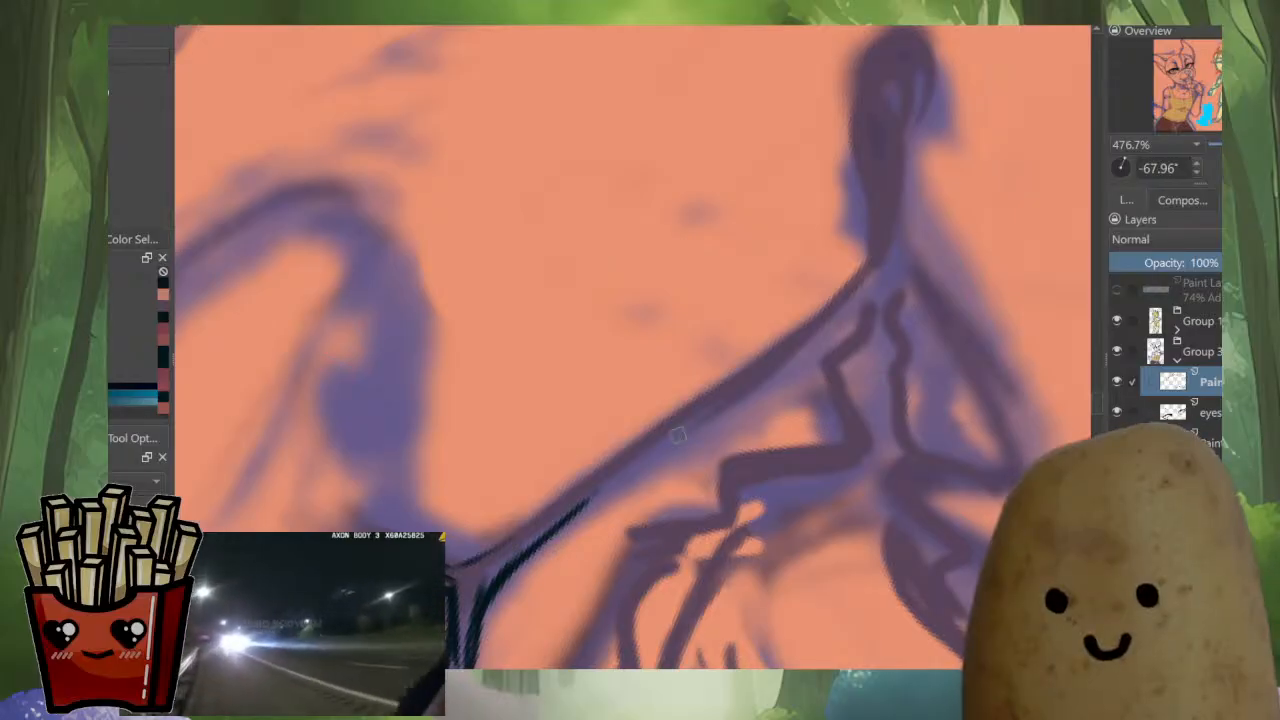
Ink the long side of the upper lip line from the crease below the nose to the mouth corner under the larger eye.
scroll(677, 434, "down", 4)
scroll(740, 390, "up", 3)
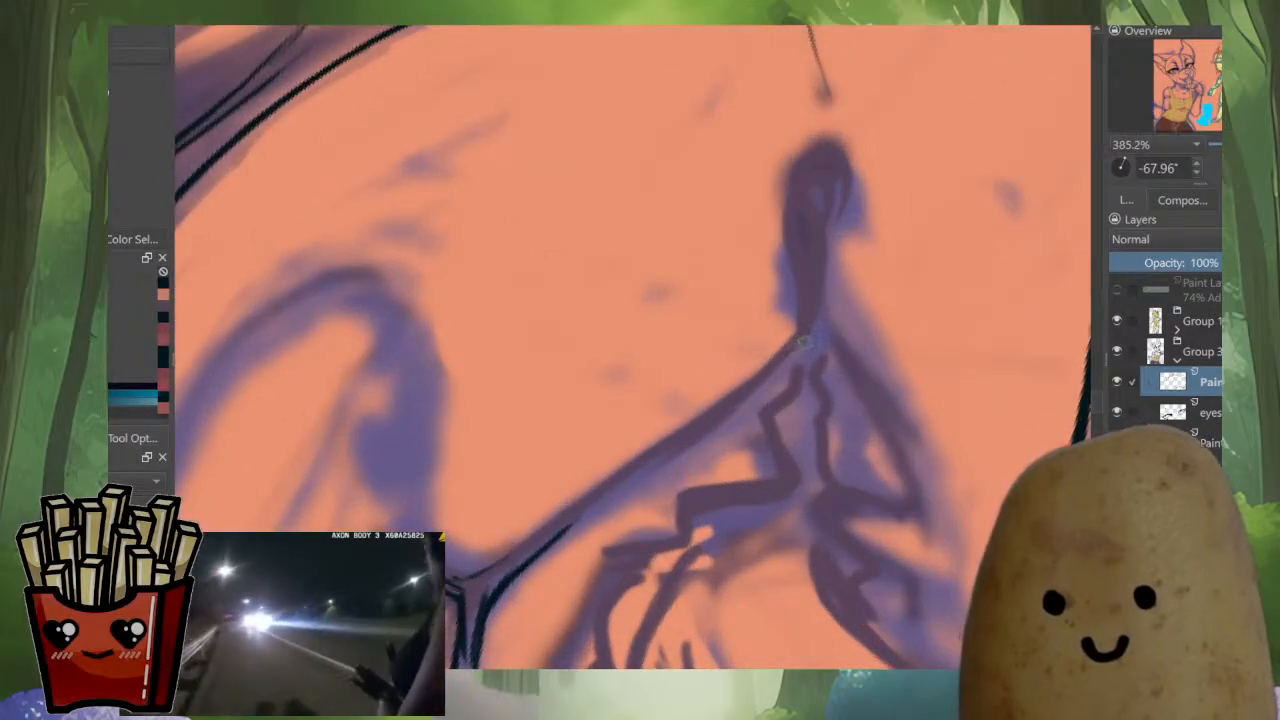
mouse_move(805, 341)
left_mouse_down()
mouse_move(491, 597)
mouse_move(790, 347)
left_mouse_up()
left_click_drag(703, 414, 505, 550)
key("ctrl+z")
mouse_move(778, 358)
left_mouse_down()
mouse_move(482, 574)
mouse_move(620, 470)
left_mouse_up()
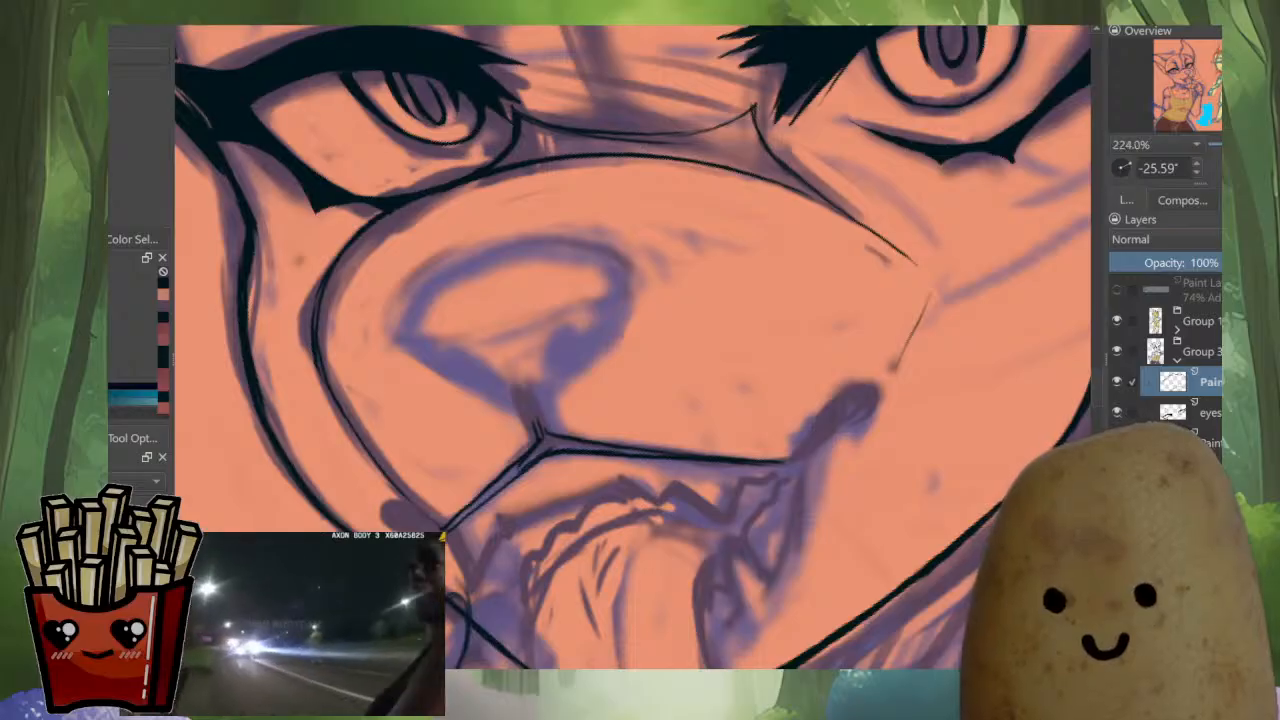
Outline the rounded mouth corner under the larger eye and begin the open mouth's edge just below it.
scroll(844, 454, "up", 3)
mouse_move(700, 463)
left_mouse_down()
mouse_move(771, 446)
mouse_move(814, 374)
mouse_move(888, 340)
mouse_move(890, 355)
mouse_move(768, 465)
mouse_move(846, 362)
mouse_move(825, 453)
left_mouse_up()
scroll(848, 378, "down", 4)
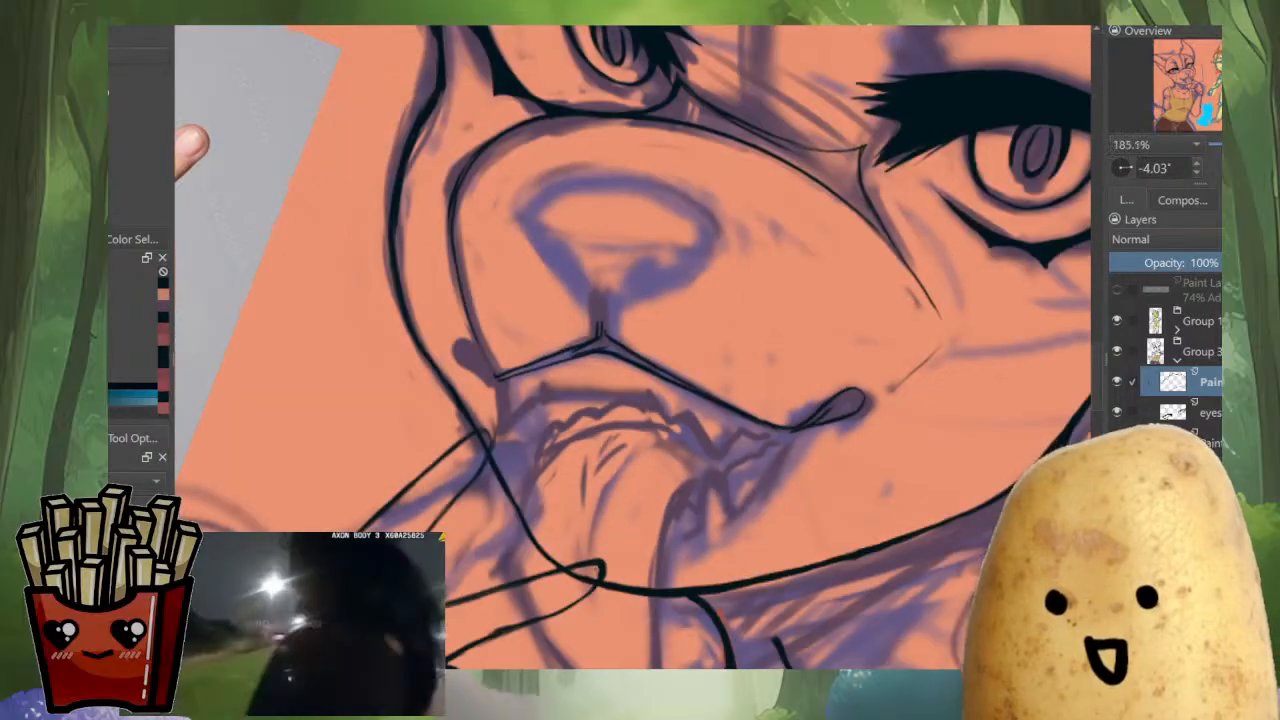
scroll(868, 370, "up", 3)
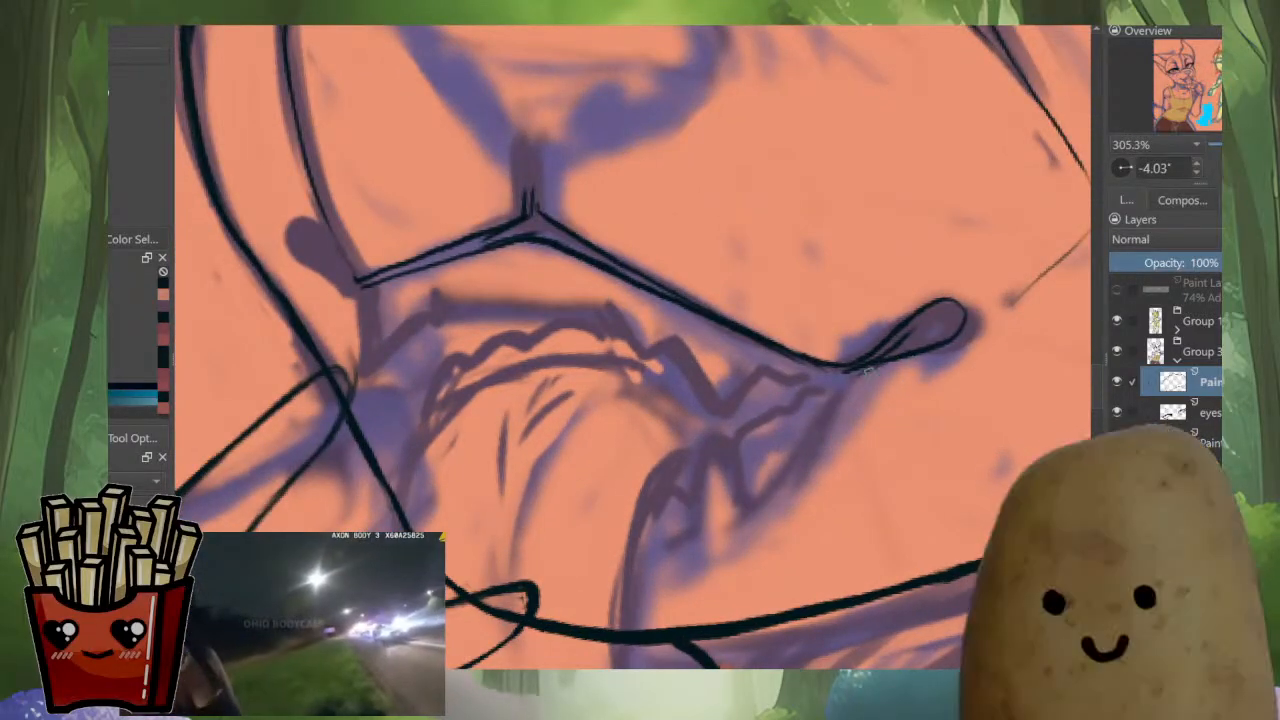
mouse_move(894, 355)
left_mouse_down()
mouse_move(838, 402)
mouse_move(744, 525)
left_mouse_up()
Outline the small rounded mouth corner at the muzzle's far side in the mirrored view.
key("m")
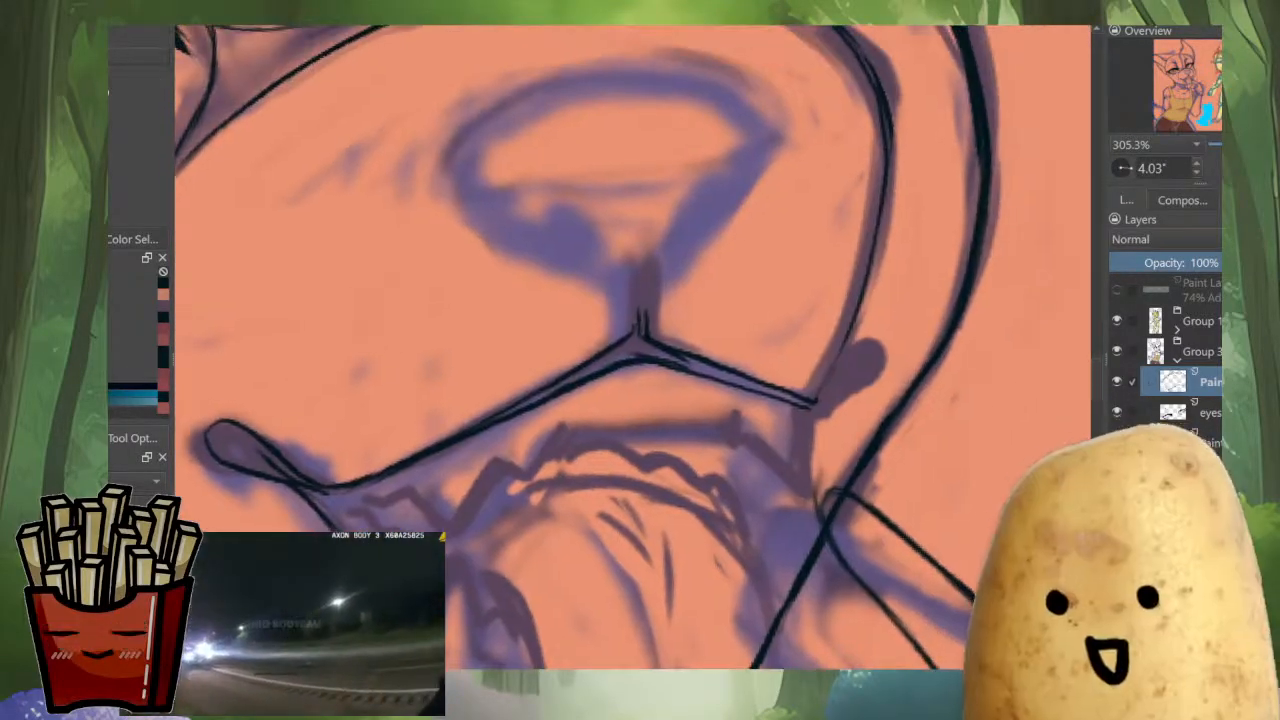
scroll(851, 382, "up", 3)
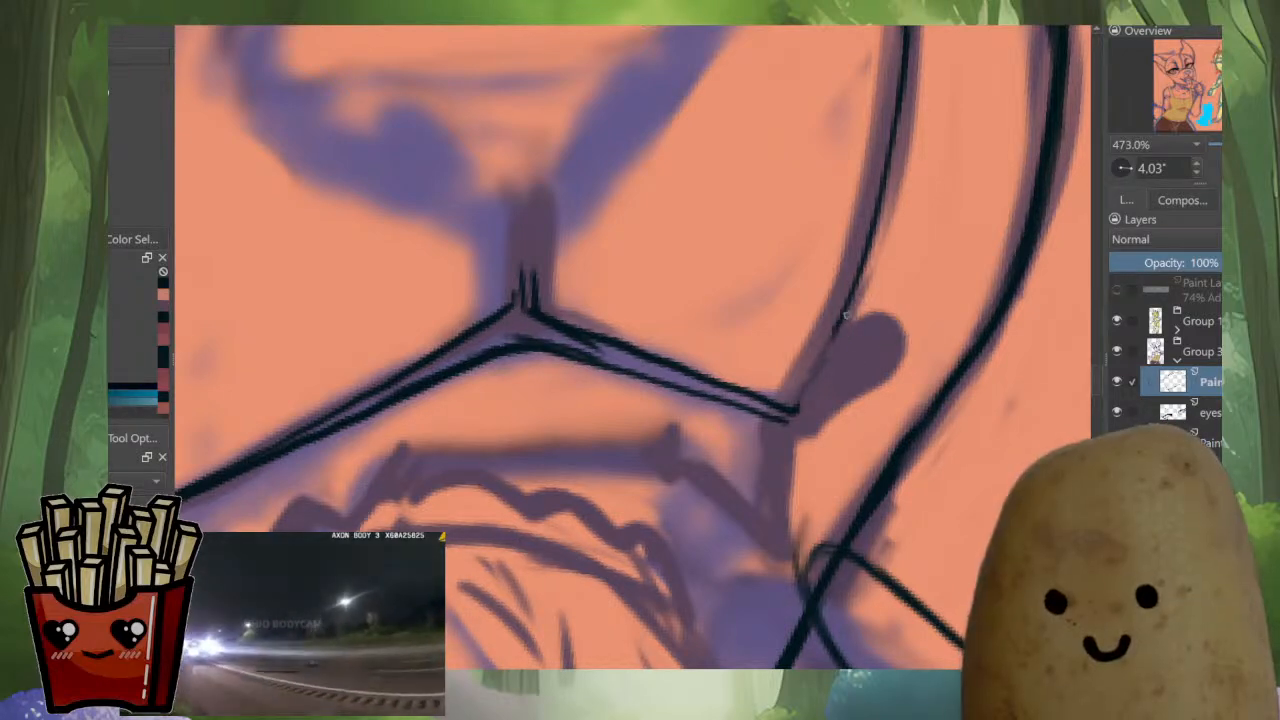
mouse_move(843, 315)
left_mouse_down()
mouse_move(898, 340)
mouse_move(878, 386)
mouse_move(790, 455)
left_mouse_up()
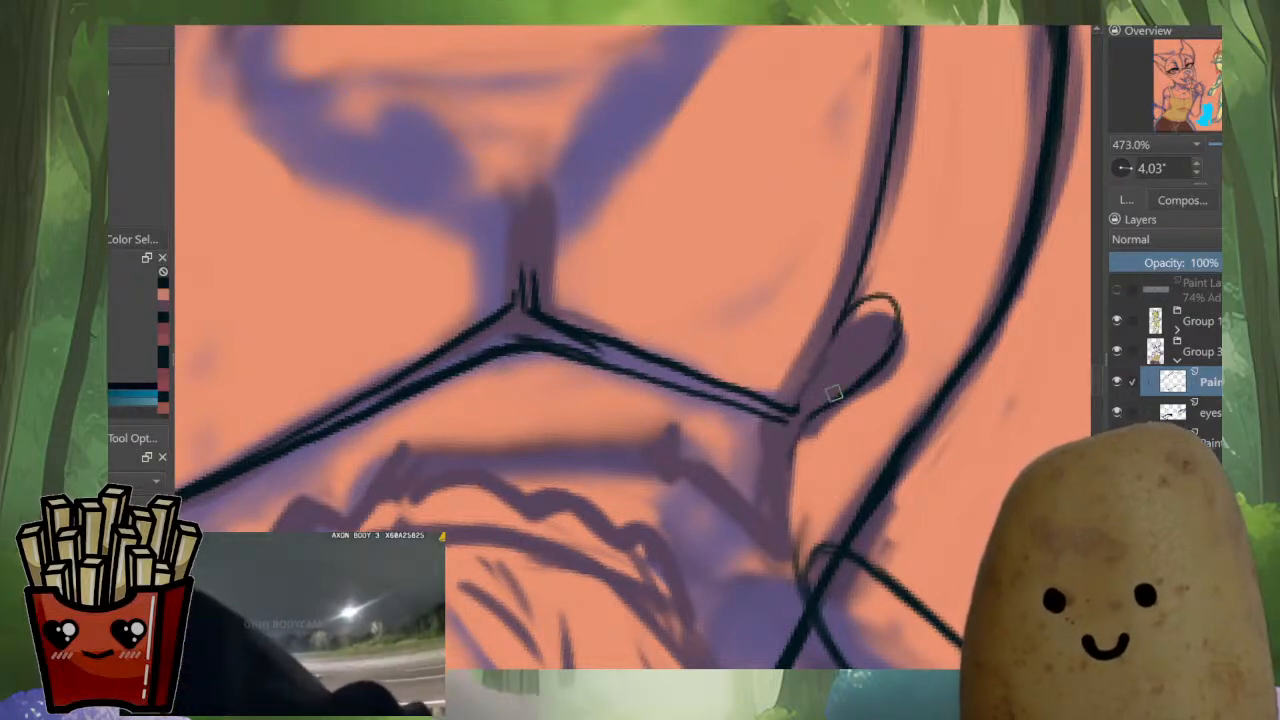
scroll(858, 350, "down", 5)
scroll(858, 350, "up", 4)
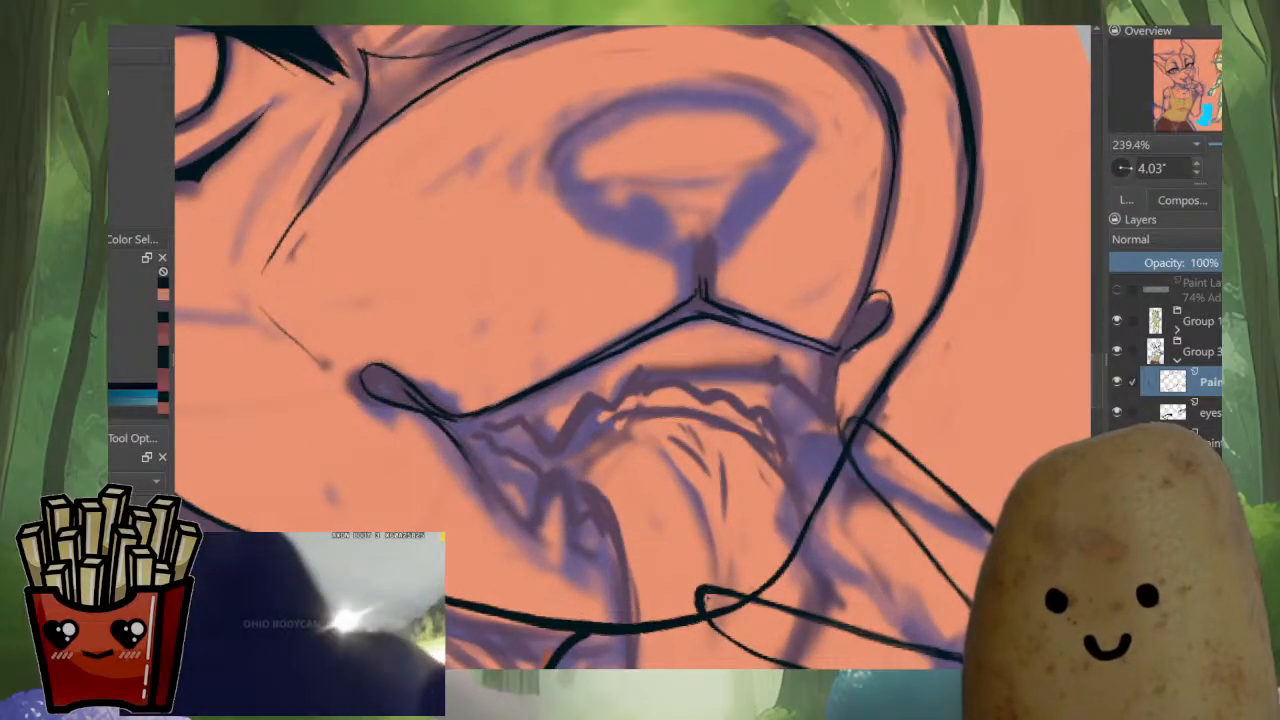
Ink the open mouth's lower outline from both corners toward the chin, refining the curve under the larger eye's side.
left_click_drag(850, 350, 818, 432)
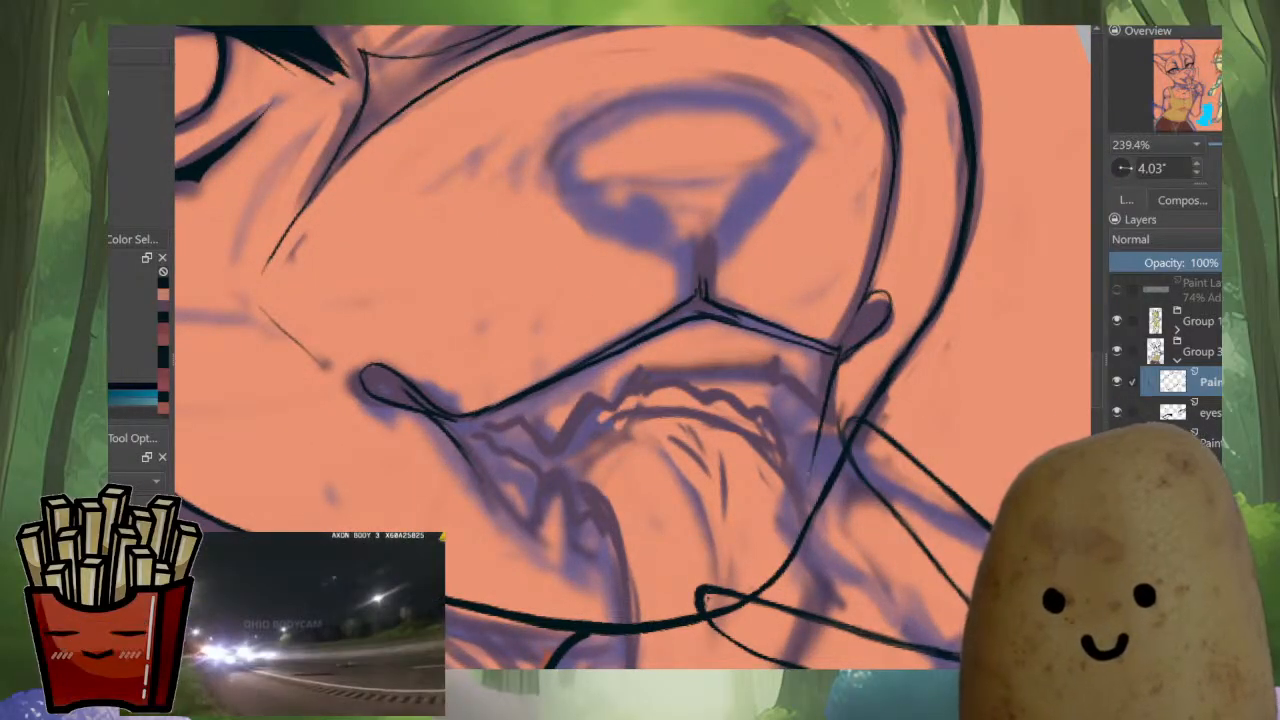
key("m")
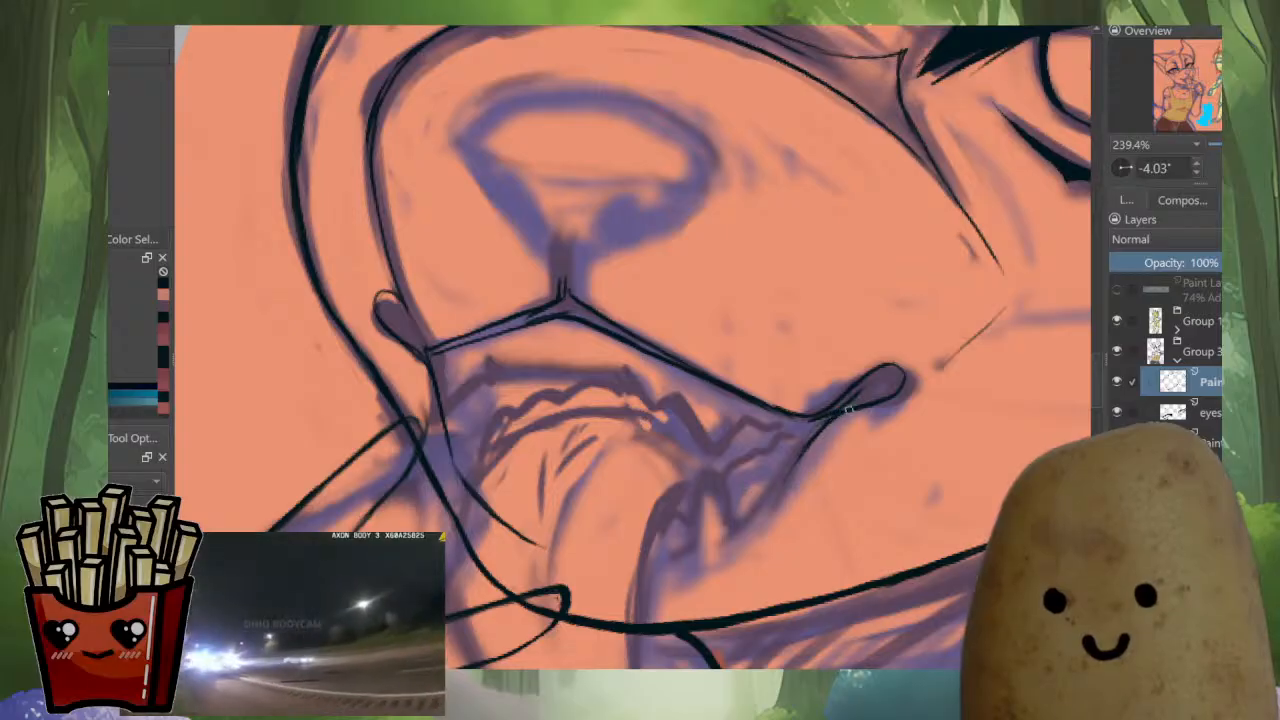
mouse_move(848, 410)
left_mouse_down()
mouse_move(745, 525)
mouse_move(700, 552)
mouse_move(580, 552)
mouse_move(700, 540)
mouse_move(692, 505)
left_mouse_up()
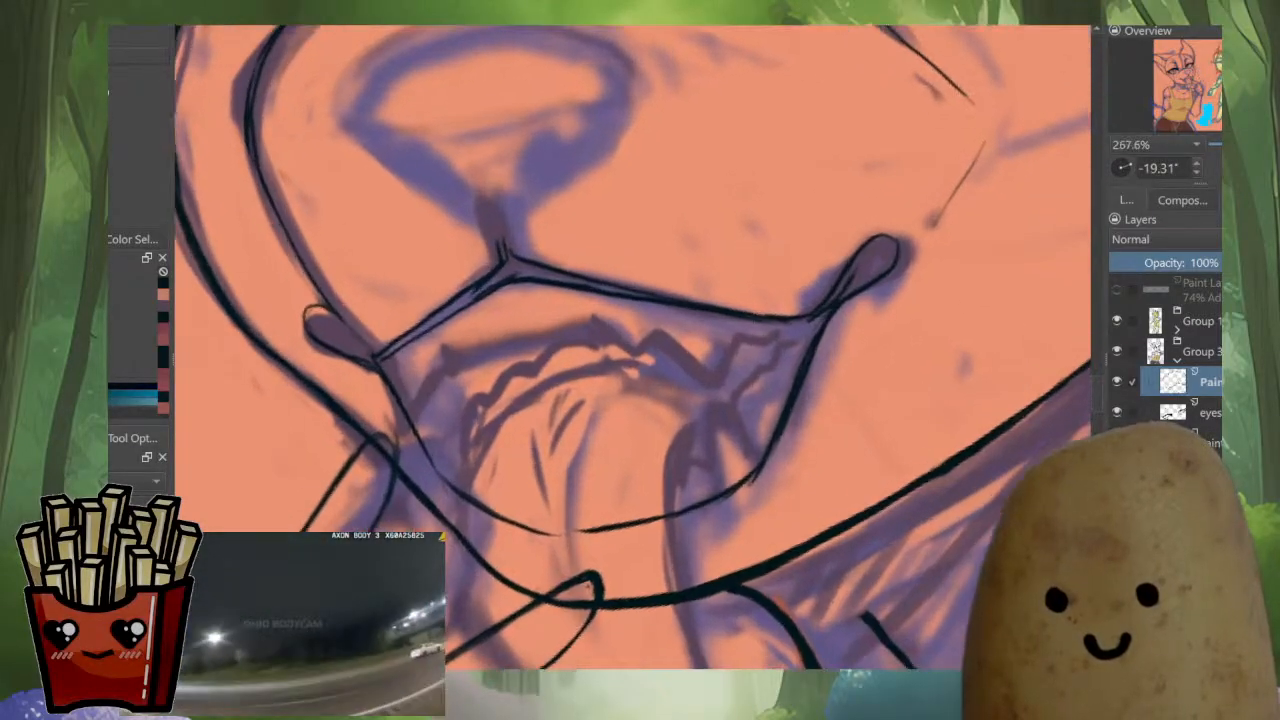
mouse_move(790, 395)
left_mouse_down()
mouse_move(718, 488)
mouse_move(750, 490)
mouse_move(772, 442)
left_mouse_up()
key("ctrl+z")
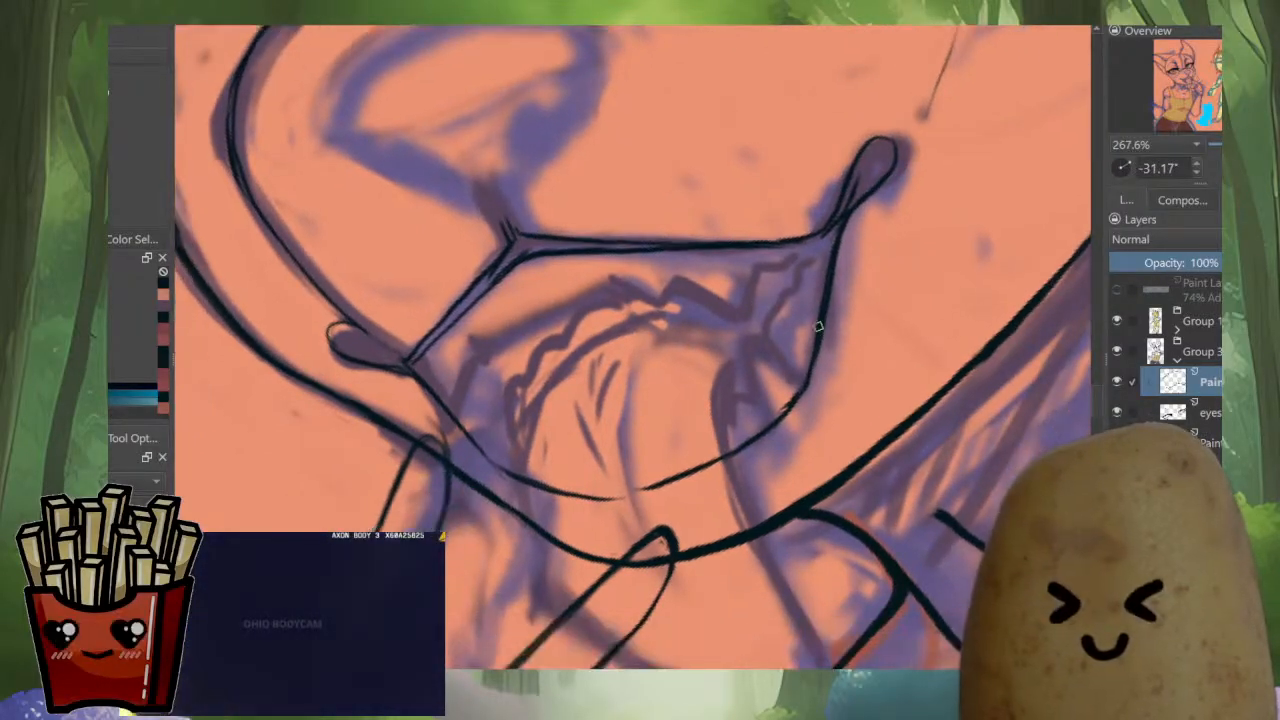
left_click_drag(818, 341, 733, 440)
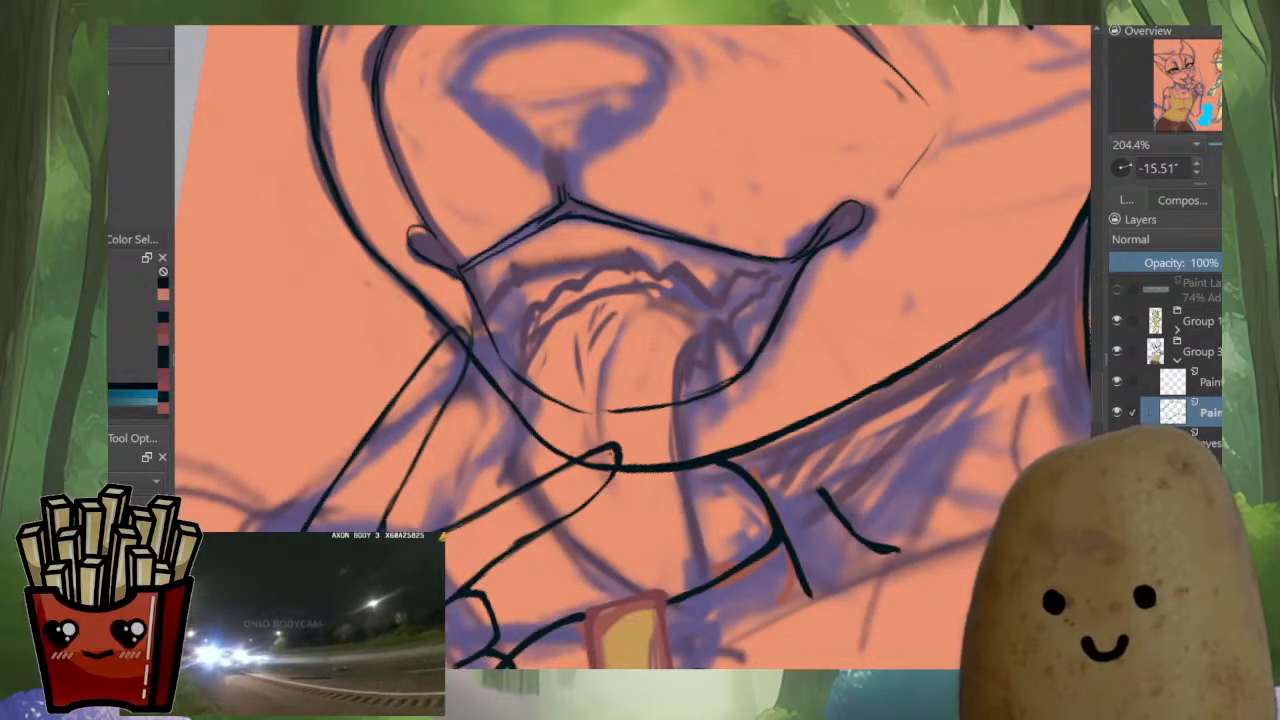
Ink short curves inside both sides of the open mouth and a centre line from the upper lip to the mouth's lower edge.
scroll(740, 358, "up", 2)
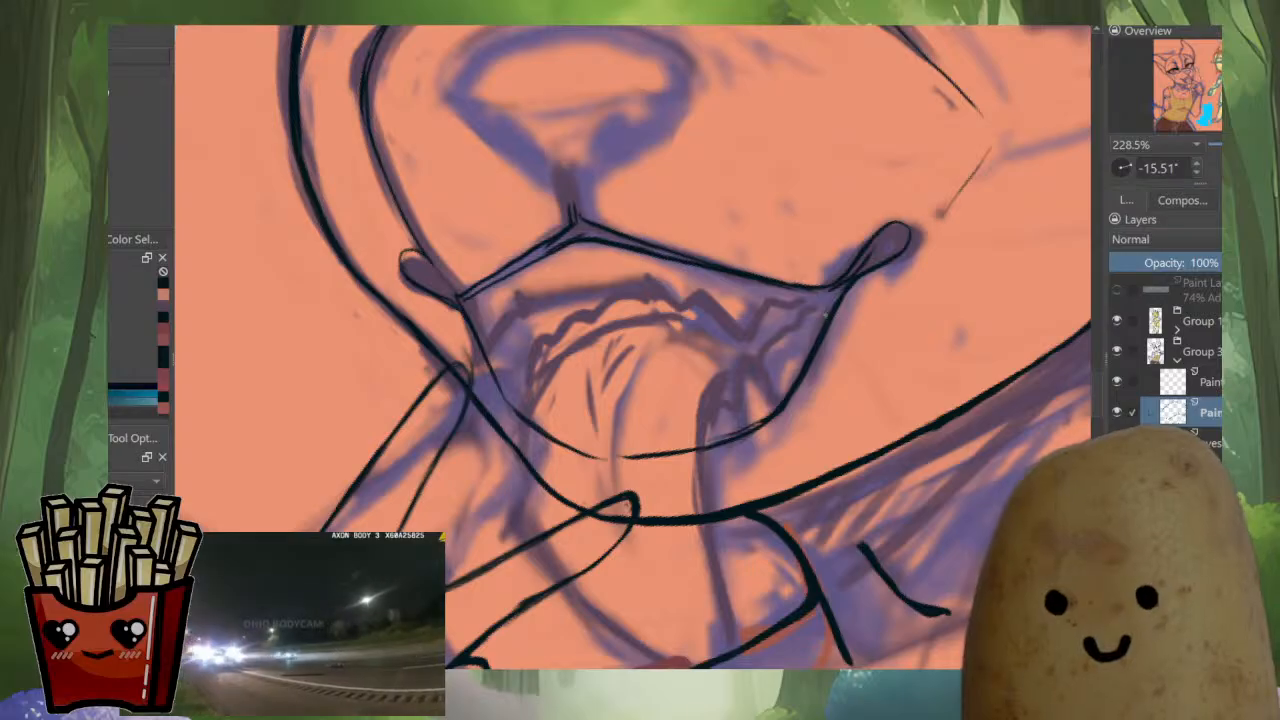
left_click_drag(806, 312, 732, 374)
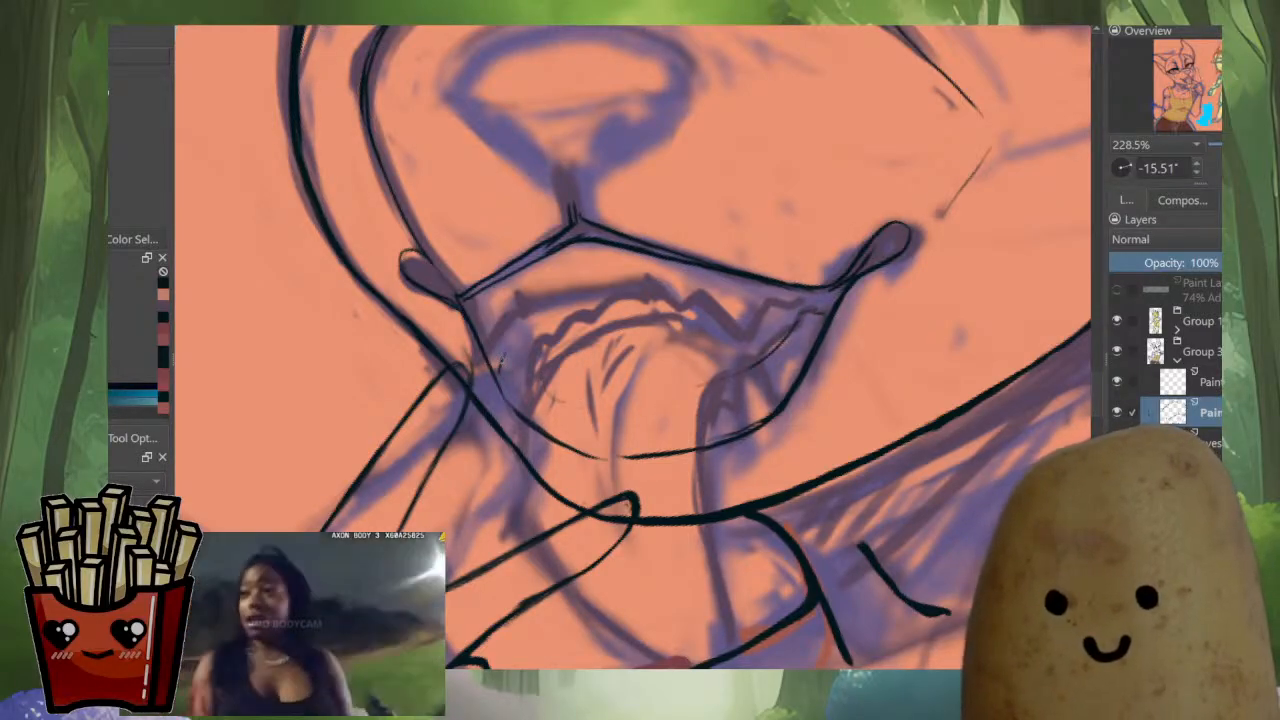
left_click_drag(508, 342, 496, 368)
left_click_drag(588, 250, 600, 350)
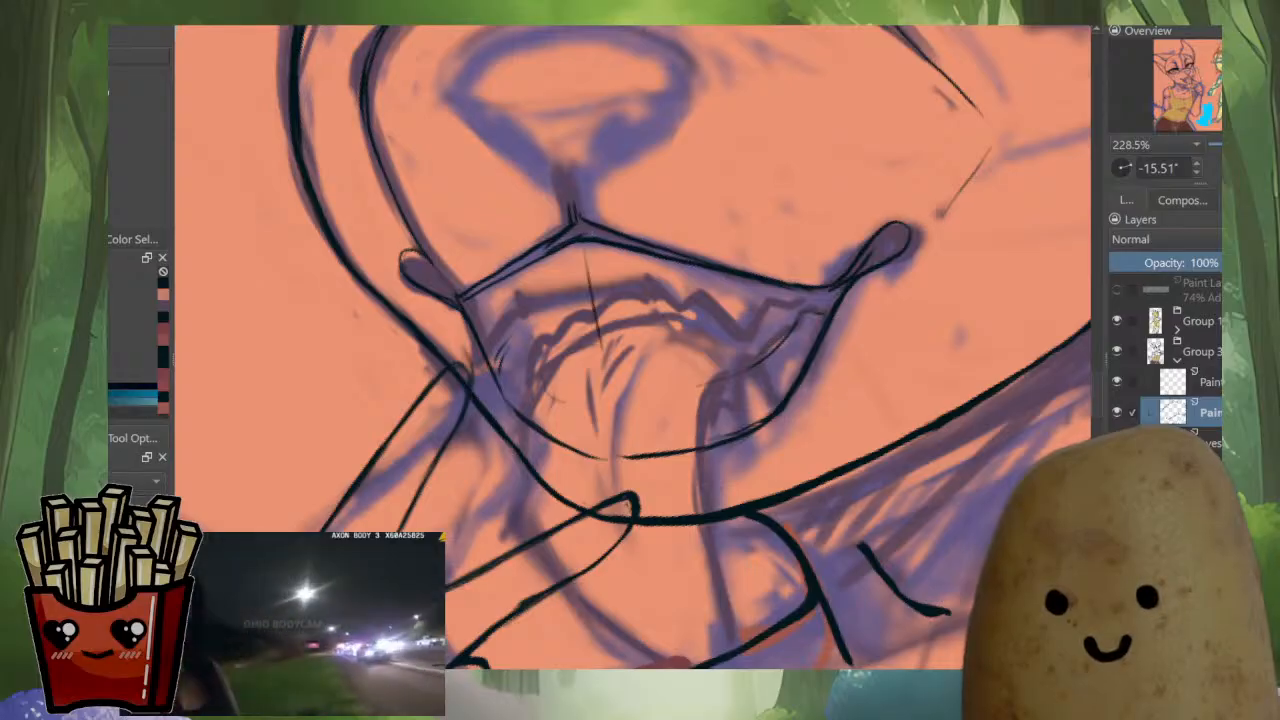
mouse_move(588, 250)
left_mouse_down()
mouse_move(636, 465)
mouse_move(601, 345)
mouse_move(627, 456)
left_mouse_up()
key("ctrl+z")
key("ctrl+z")
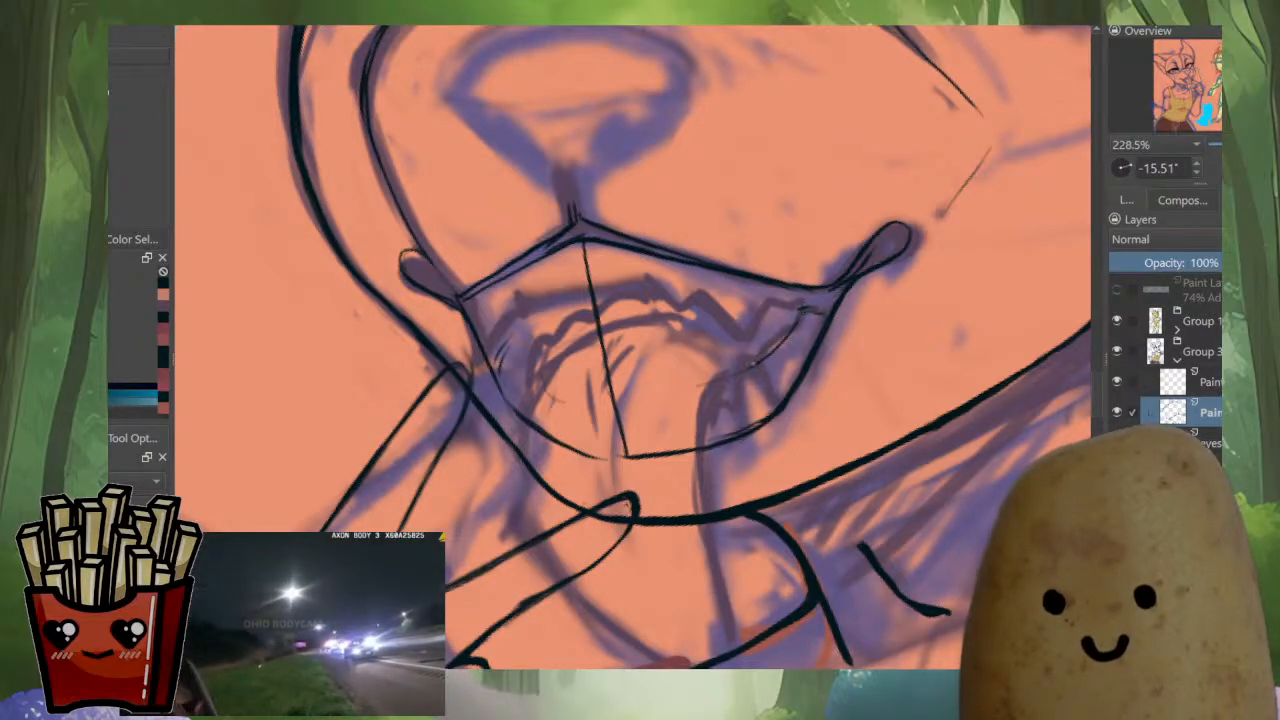
Draw the lower teeth edge across the open mouth, with a short vertical mark down to the lip at each end.
left_click_drag(745, 370, 747, 432)
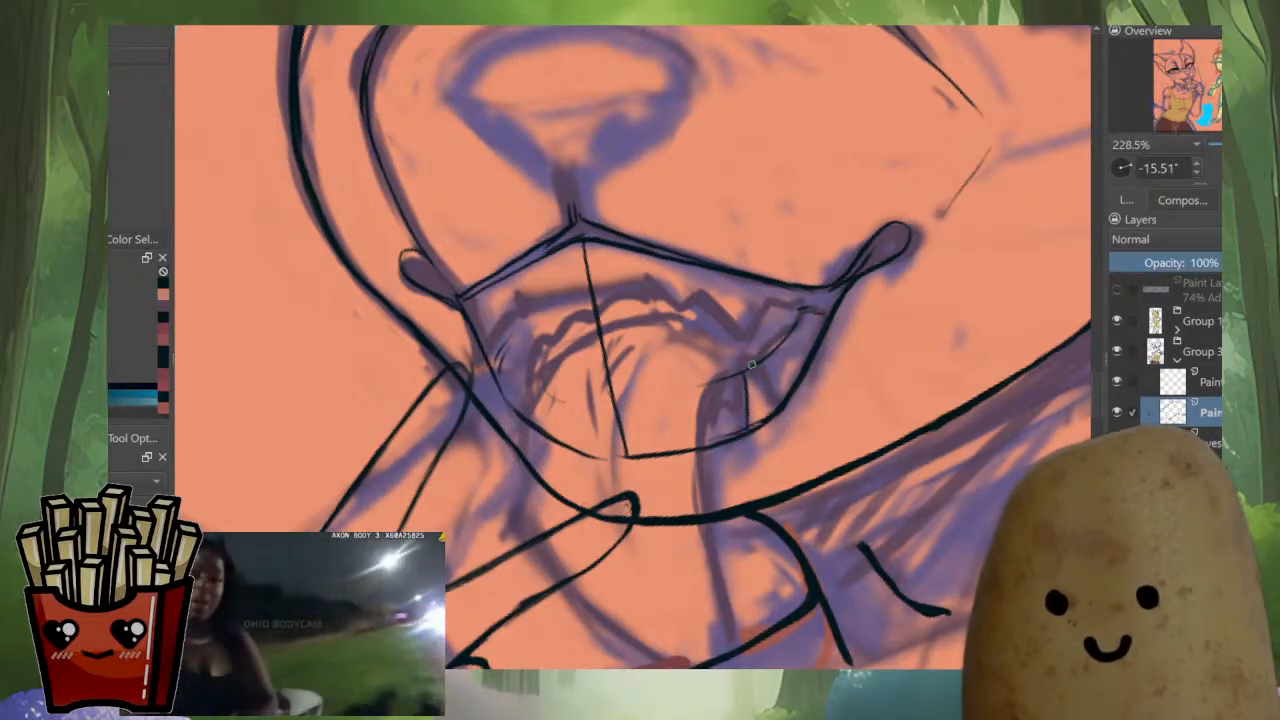
left_click_drag(751, 370, 757, 424)
mouse_move(745, 380)
left_mouse_down()
mouse_move(549, 405)
mouse_move(550, 435)
mouse_move(547, 401)
mouse_move(567, 399)
mouse_move(540, 398)
mouse_move(739, 371)
mouse_move(750, 420)
left_mouse_up()
mouse_move(686, 392)
left_mouse_down()
mouse_move(549, 399)
mouse_move(608, 408)
left_mouse_up()
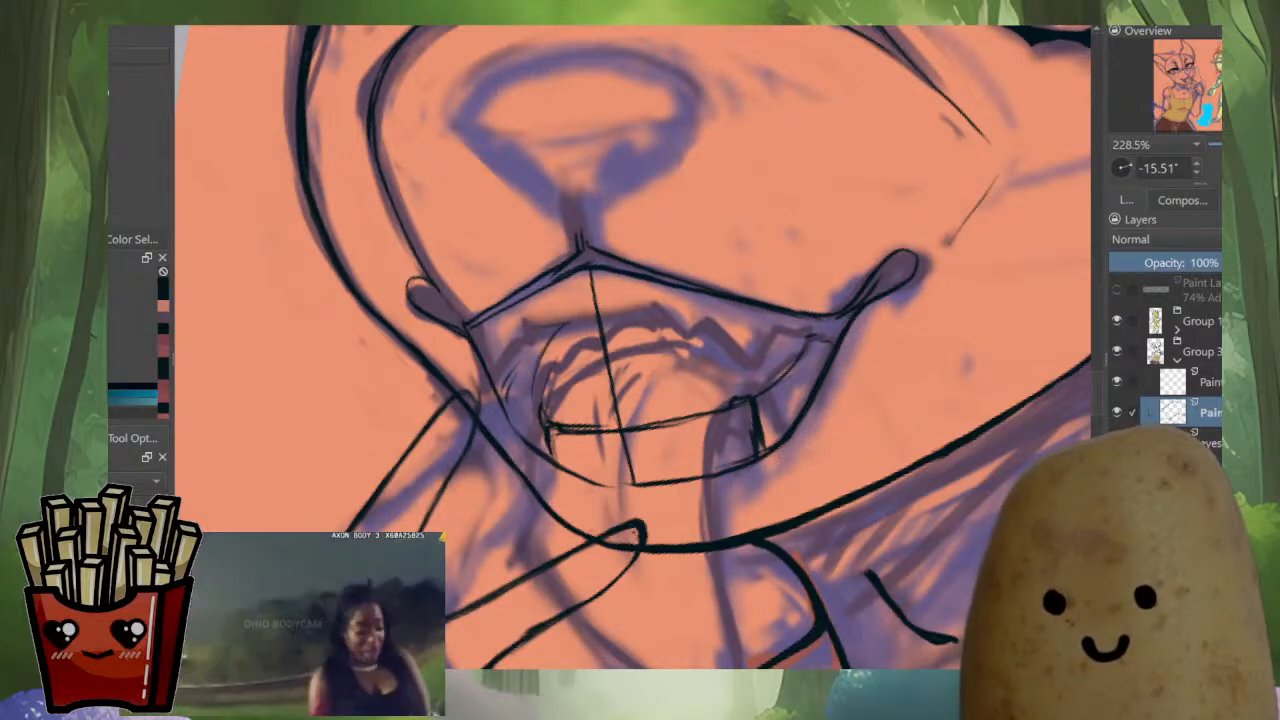
Ink the curved inner mouth lines on the muzzle's far side and the tooth edges below the larger eye's mouth corner.
mouse_move(556, 366)
left_mouse_down()
mouse_move(578, 320)
mouse_move(503, 404)
left_mouse_up()
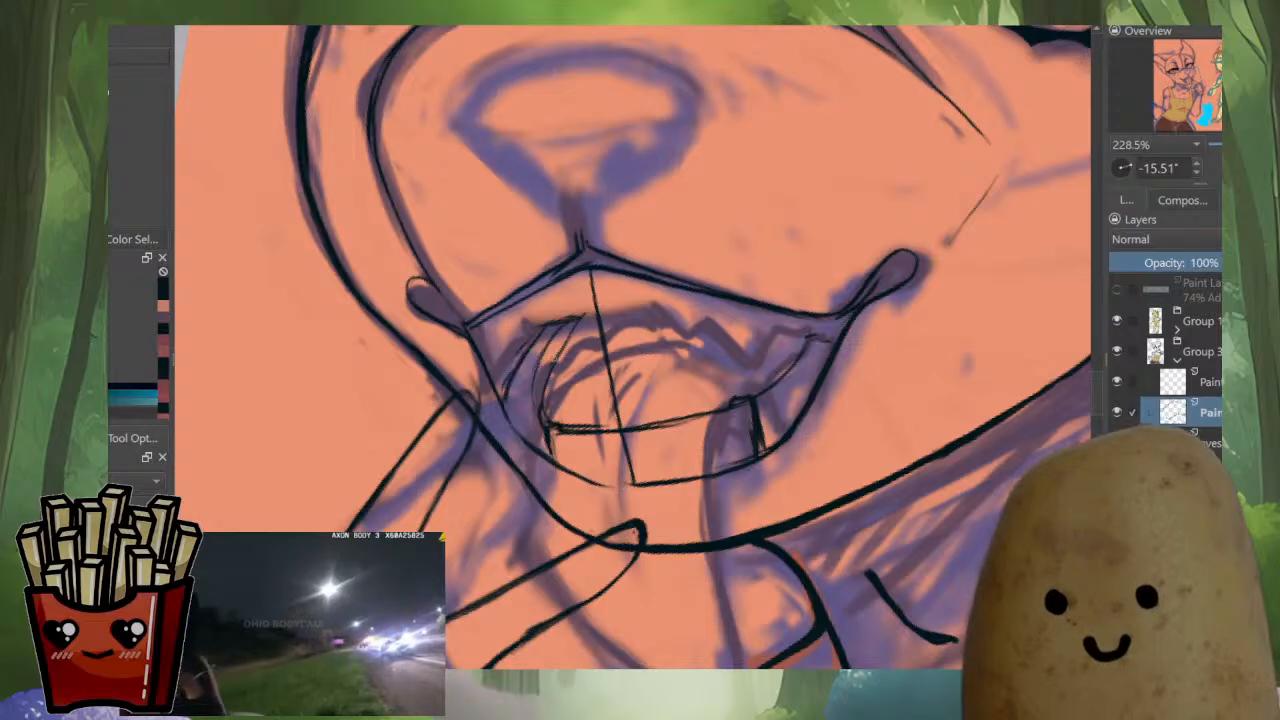
mouse_move(541, 325)
left_mouse_down()
mouse_move(583, 315)
mouse_move(543, 384)
left_mouse_up()
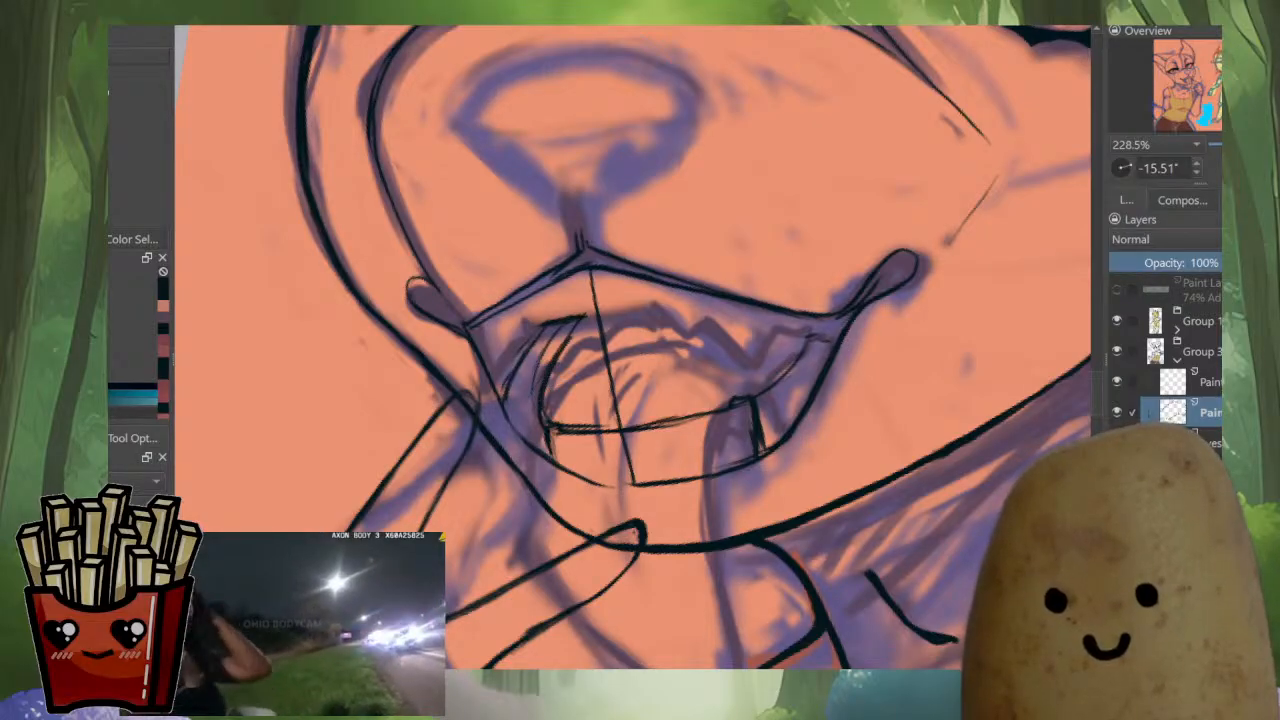
mouse_move(757, 391)
left_mouse_down()
mouse_move(781, 351)
mouse_move(769, 383)
left_mouse_up()
mouse_move(783, 318)
left_mouse_down()
mouse_move(772, 376)
mouse_move(799, 314)
mouse_move(774, 388)
mouse_move(784, 365)
left_mouse_up()
key("e")
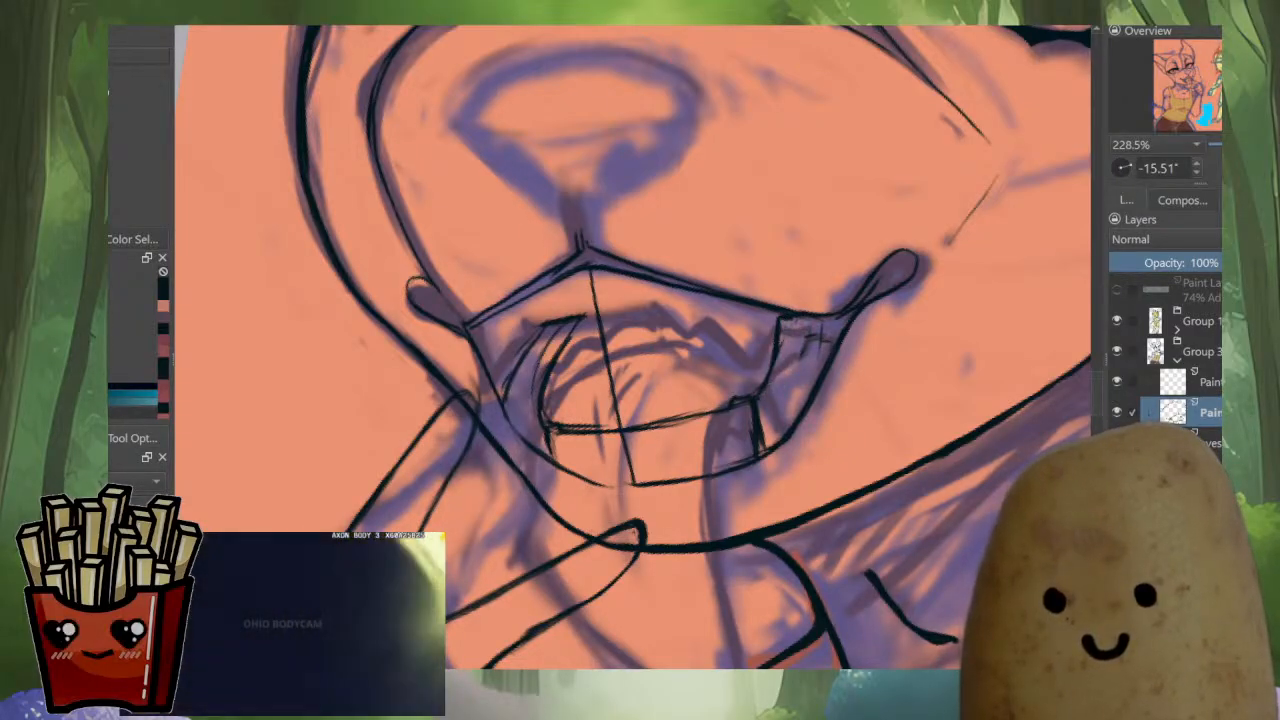
left_click_drag(779, 318, 809, 318)
Darken the lower teeth line across the mouth and refine its end at the muzzle's far side.
mouse_move(734, 403)
left_mouse_down()
mouse_move(789, 388)
mouse_move(809, 317)
mouse_move(783, 314)
mouse_move(816, 317)
mouse_move(795, 382)
mouse_move(640, 428)
left_mouse_up()
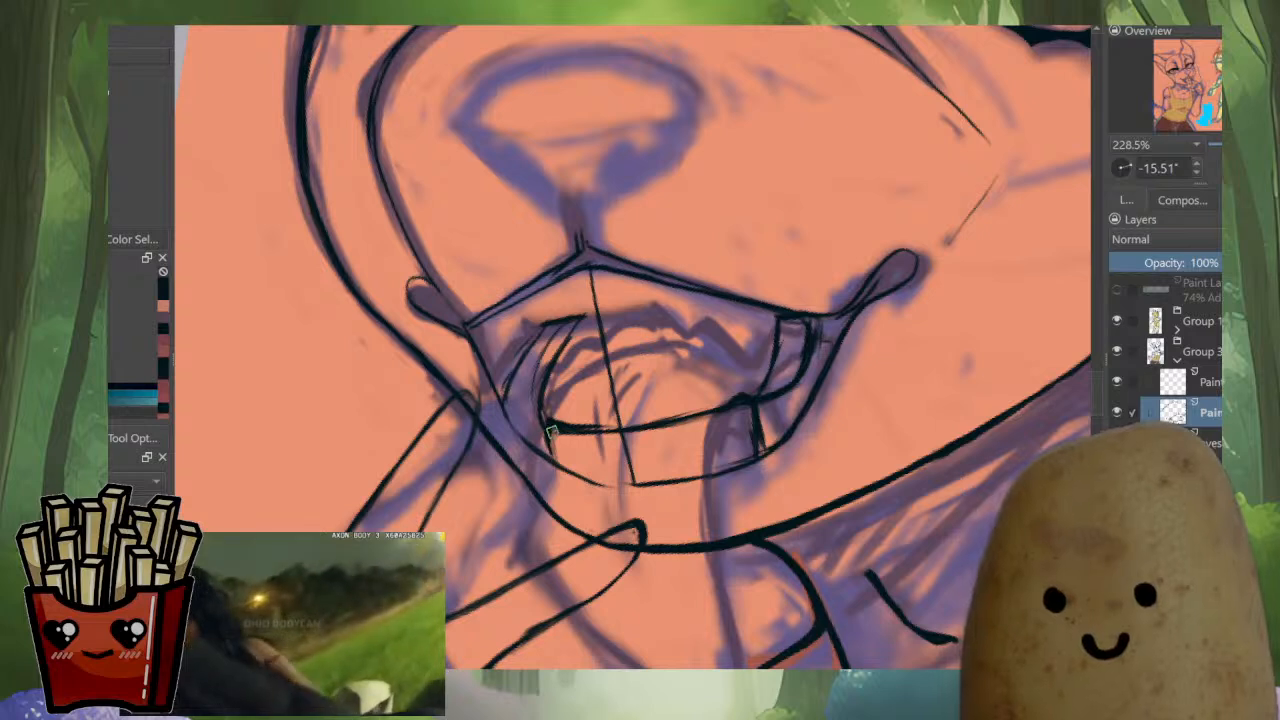
left_click_drag(580, 430, 742, 404)
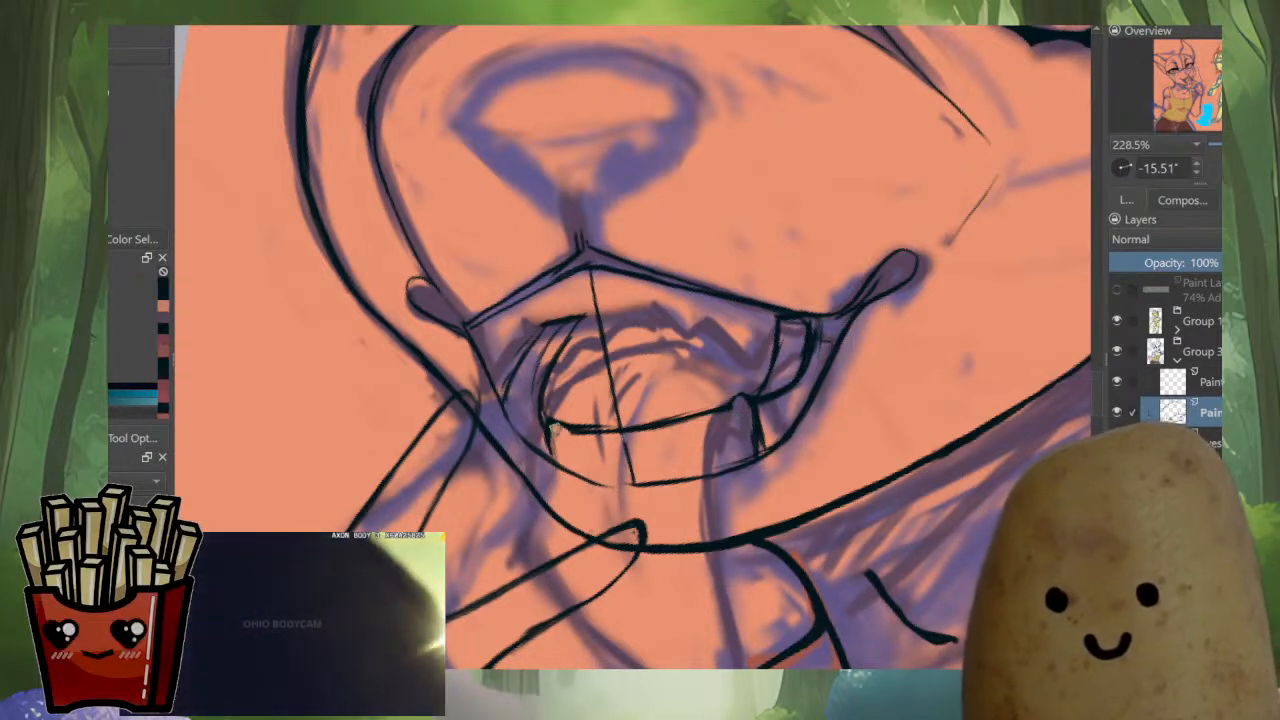
mouse_move(572, 430)
left_mouse_down()
mouse_move(566, 357)
mouse_move(545, 377)
mouse_move(575, 326)
left_mouse_up()
Review the muzzle lines by isolating their layer and checking the whole character in normal and mirrored view.
scroll(715, 335, "down", 5)
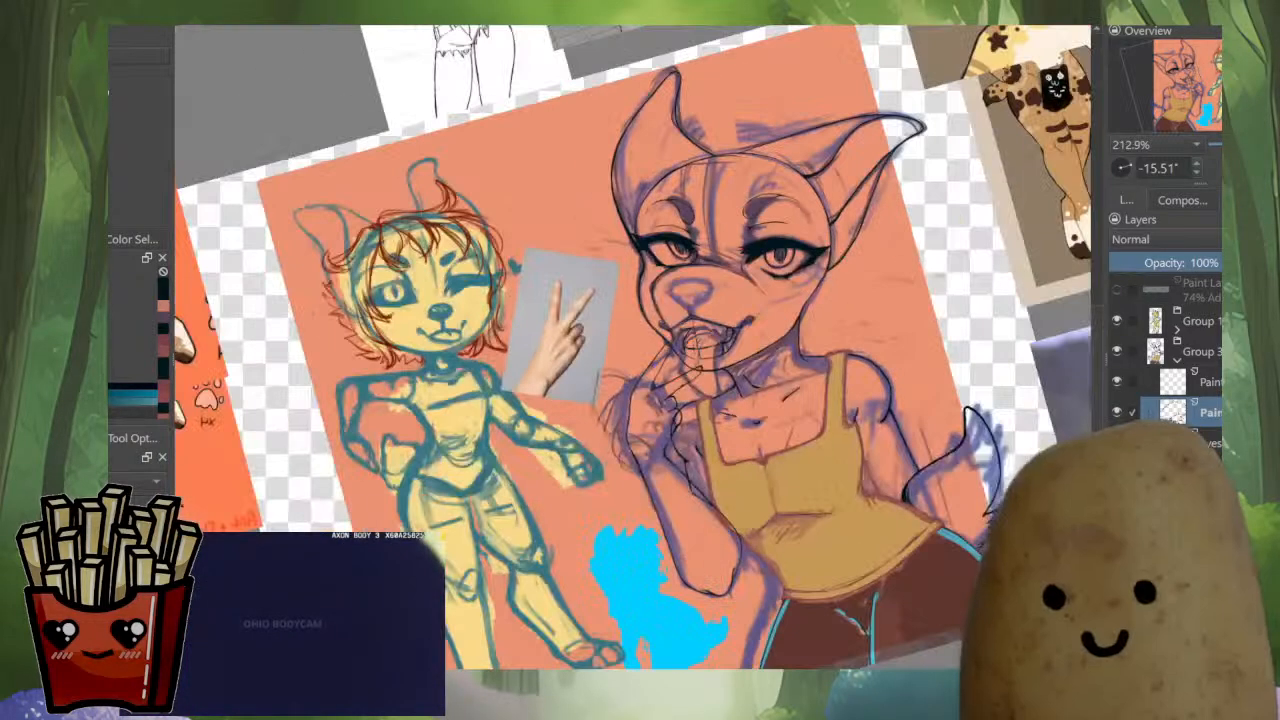
left_click(1172, 411, "alt")
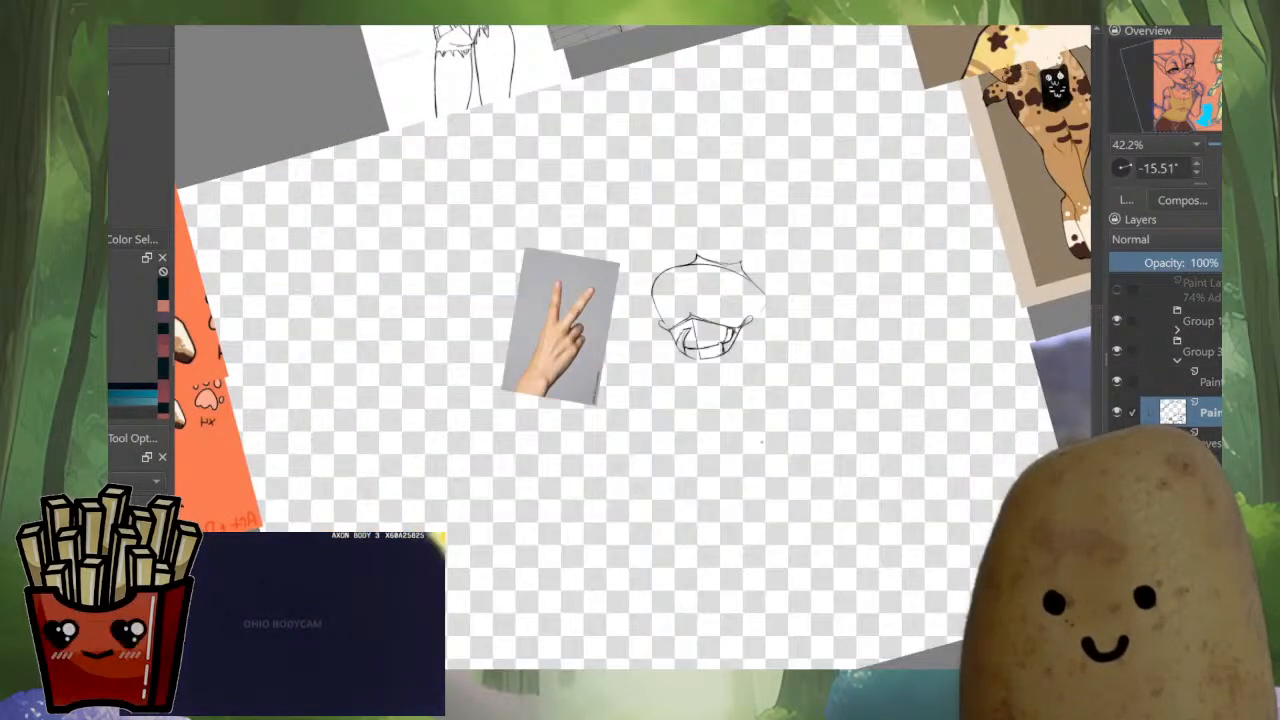
left_click(1172, 411, "alt")
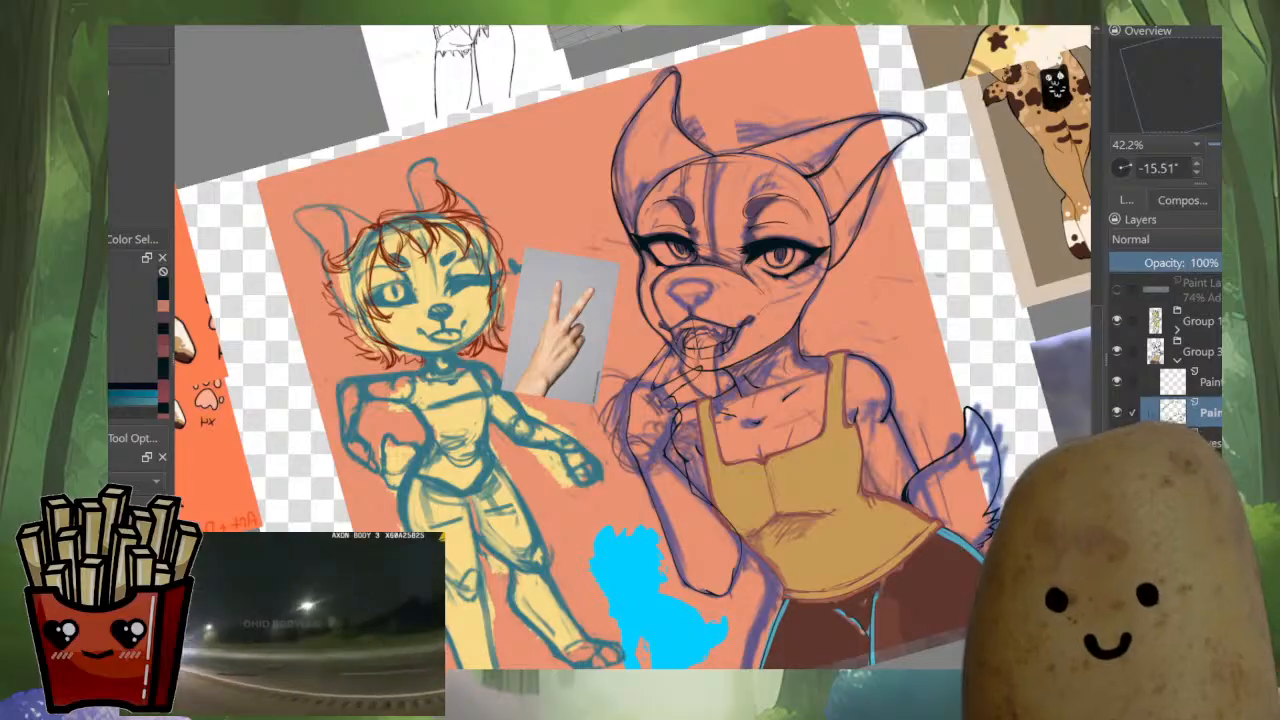
scroll(730, 332, "up", 4)
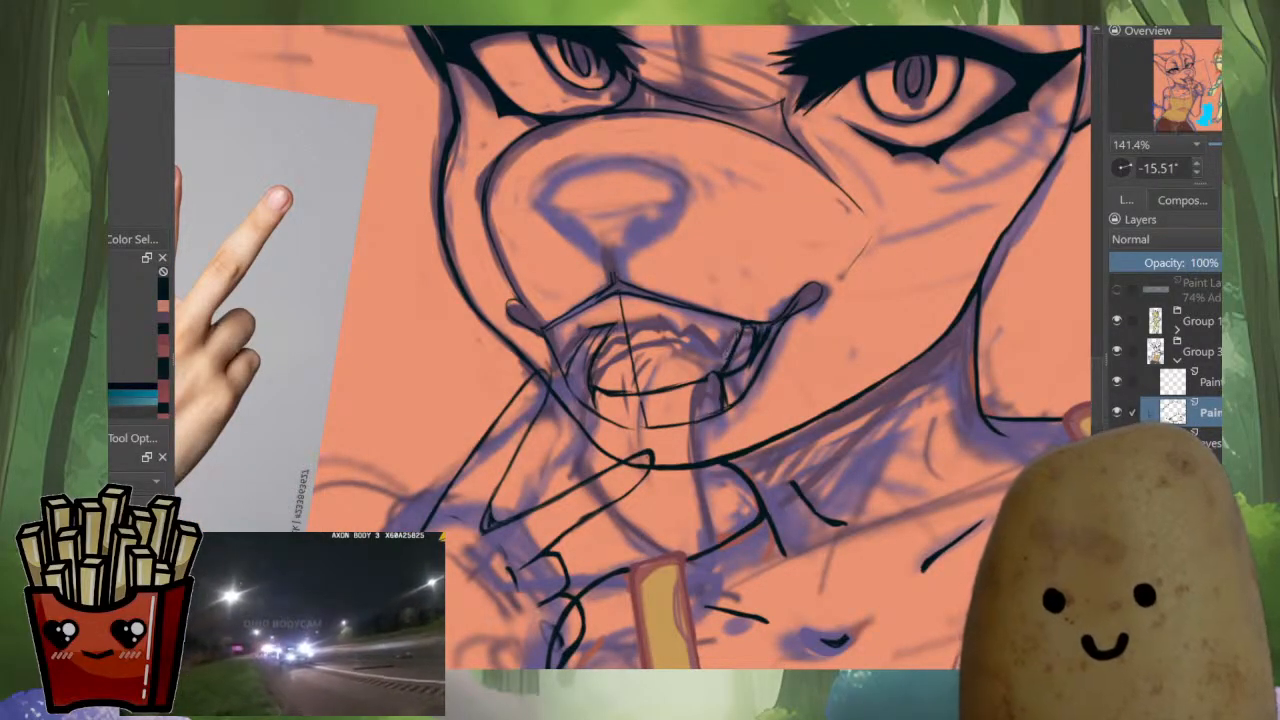
scroll(729, 353, "down", 4)
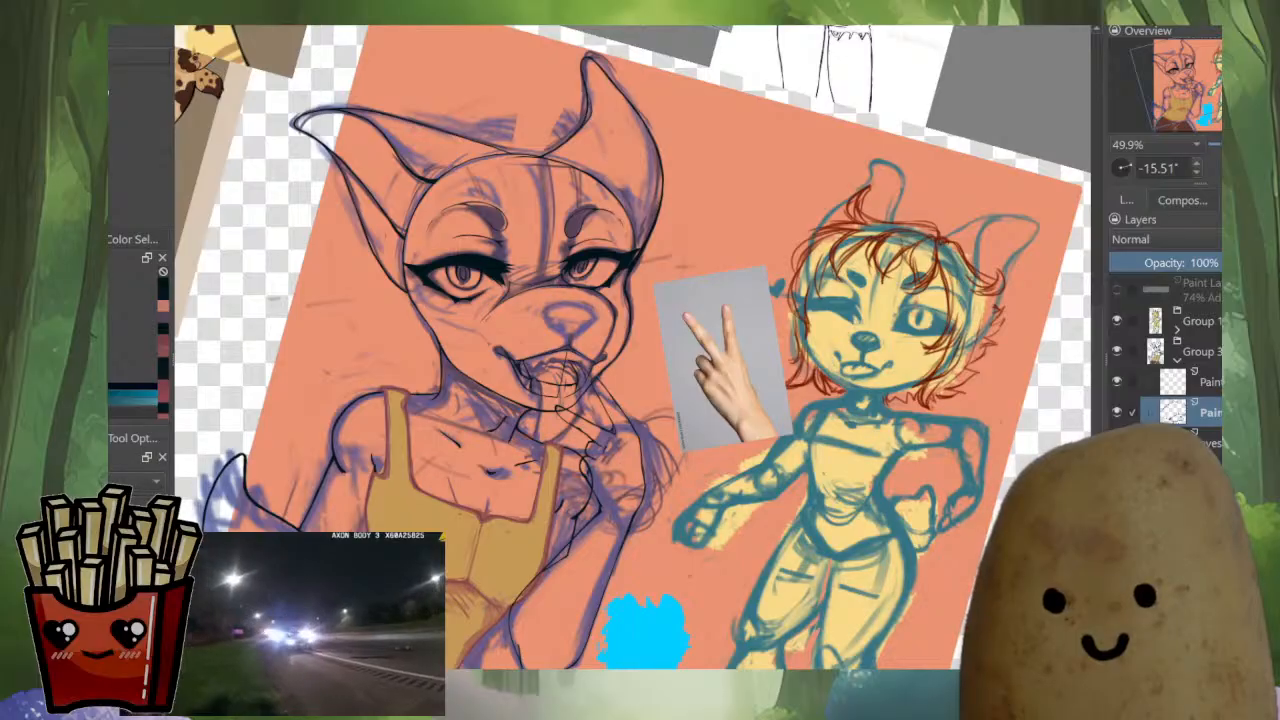
key("m")
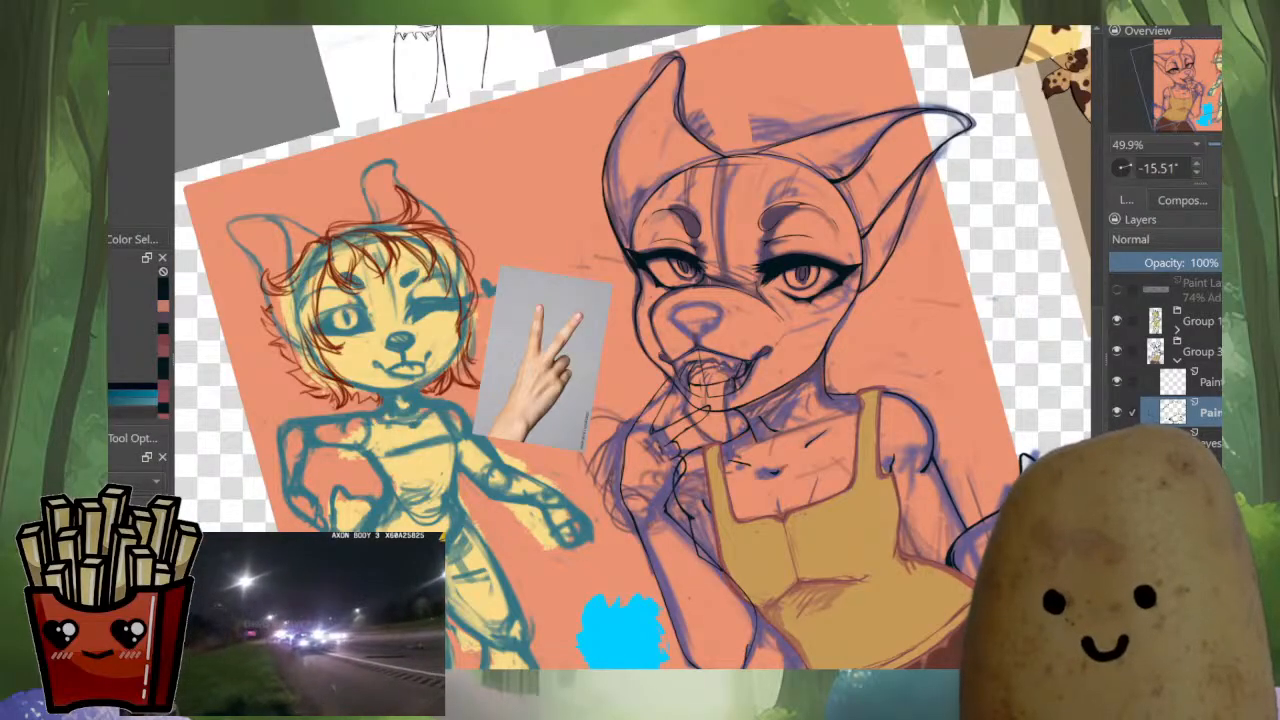
scroll(700, 370, "up", 4)
scroll(700, 330, "up", 1)
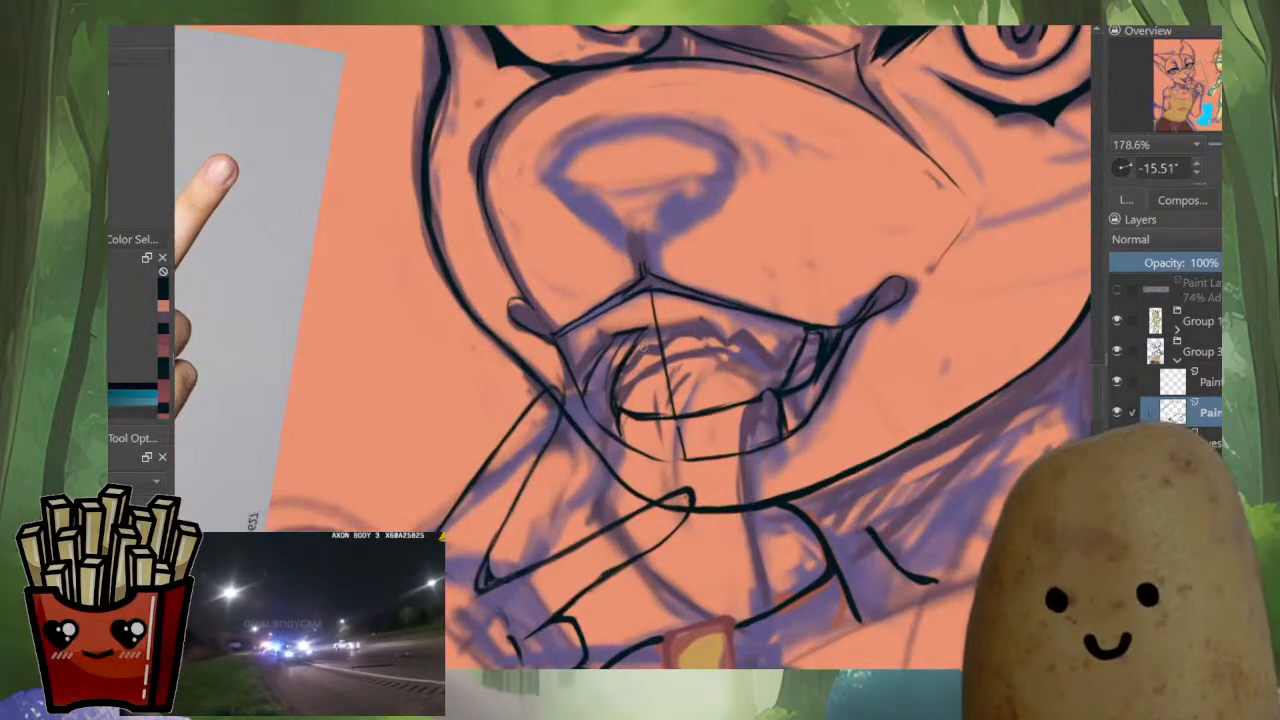
Clean up the centre line below the lower teeth and thicken the crease between the nose and upper lip.
left_click_drag(678, 416, 660, 444)
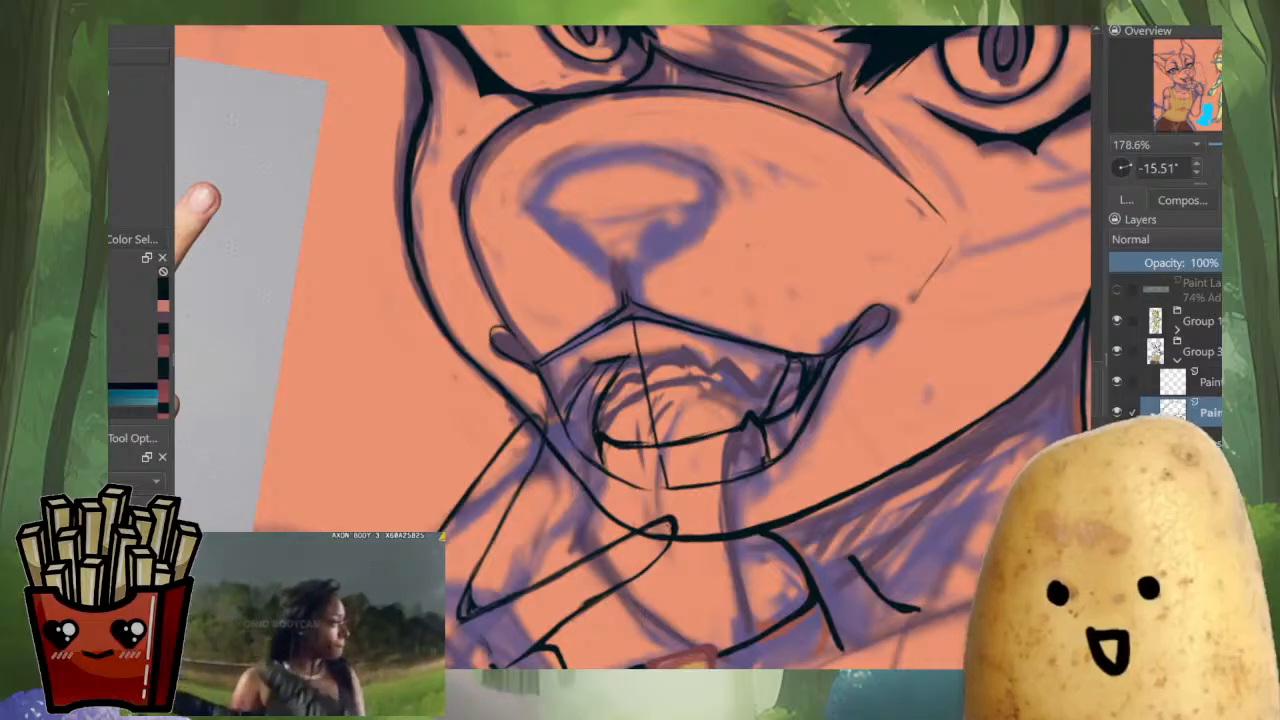
scroll(747, 244, "up", 4)
scroll(765, 260, "down", 6)
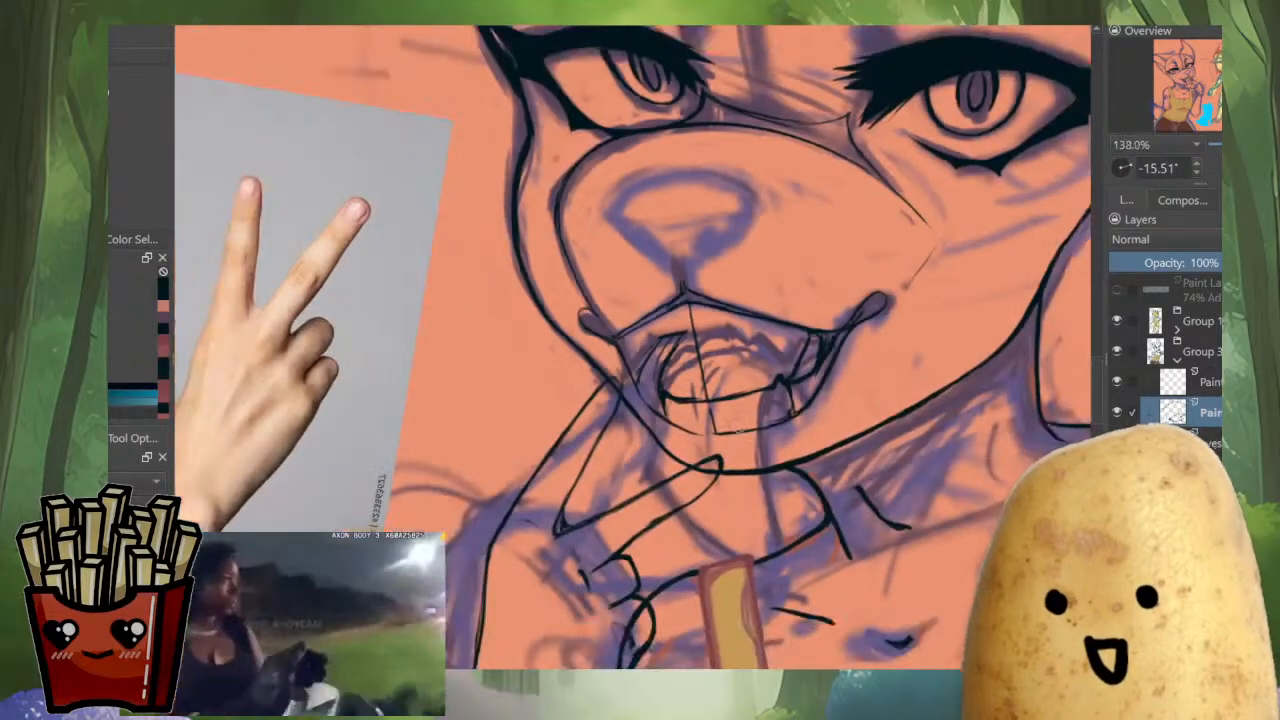
scroll(686, 284, "up", 5)
mouse_move(706, 291)
left_mouse_down()
mouse_move(678, 327)
mouse_move(708, 305)
mouse_move(704, 288)
mouse_move(692, 320)
mouse_move(732, 316)
left_mouse_up()
scroll(752, 296, "down", 3)
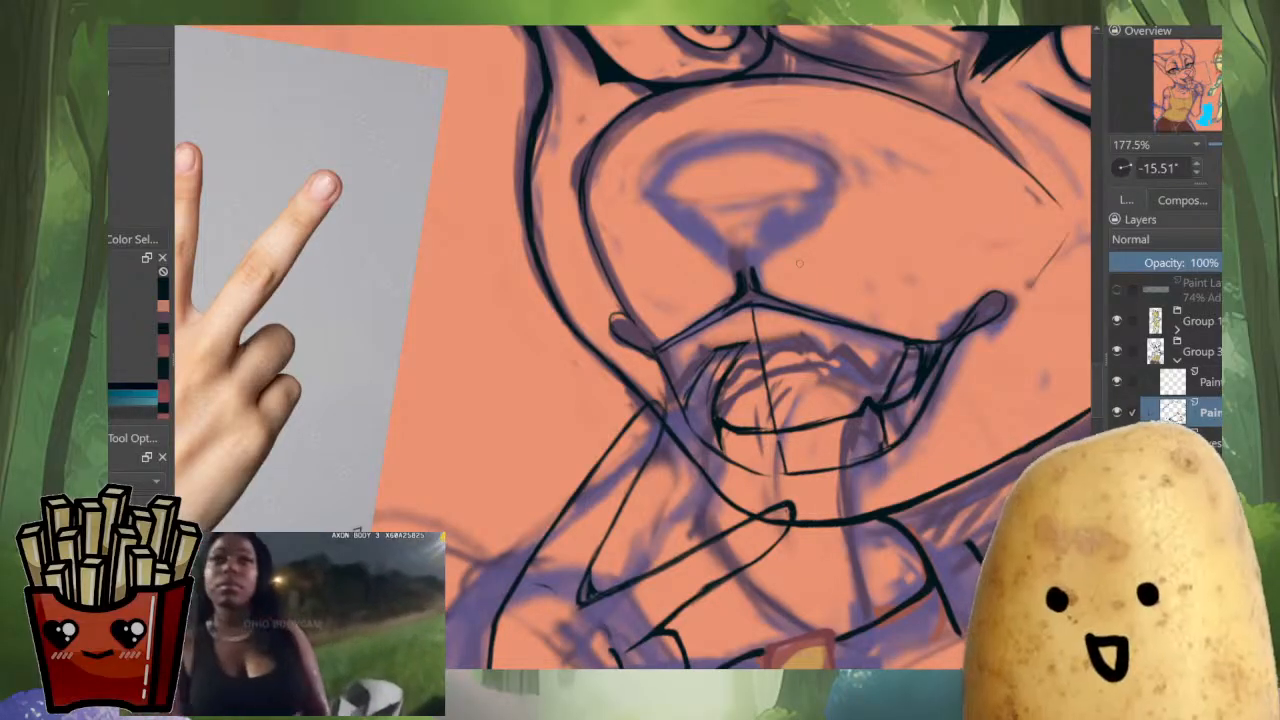
Ink the upper front teeth edge across the mouth on the paint layer above the muzzle lines.
scroll(840, 262, "down", 3)
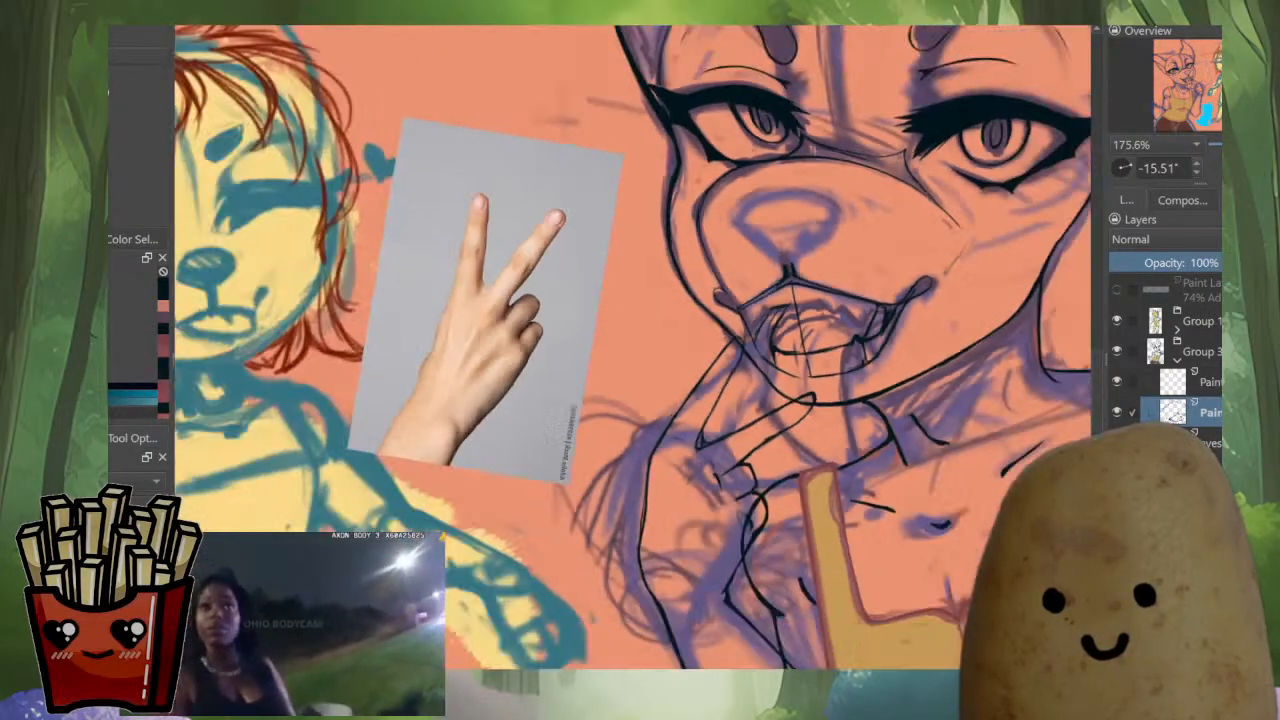
left_click_drag(840, 262, 740, 334)
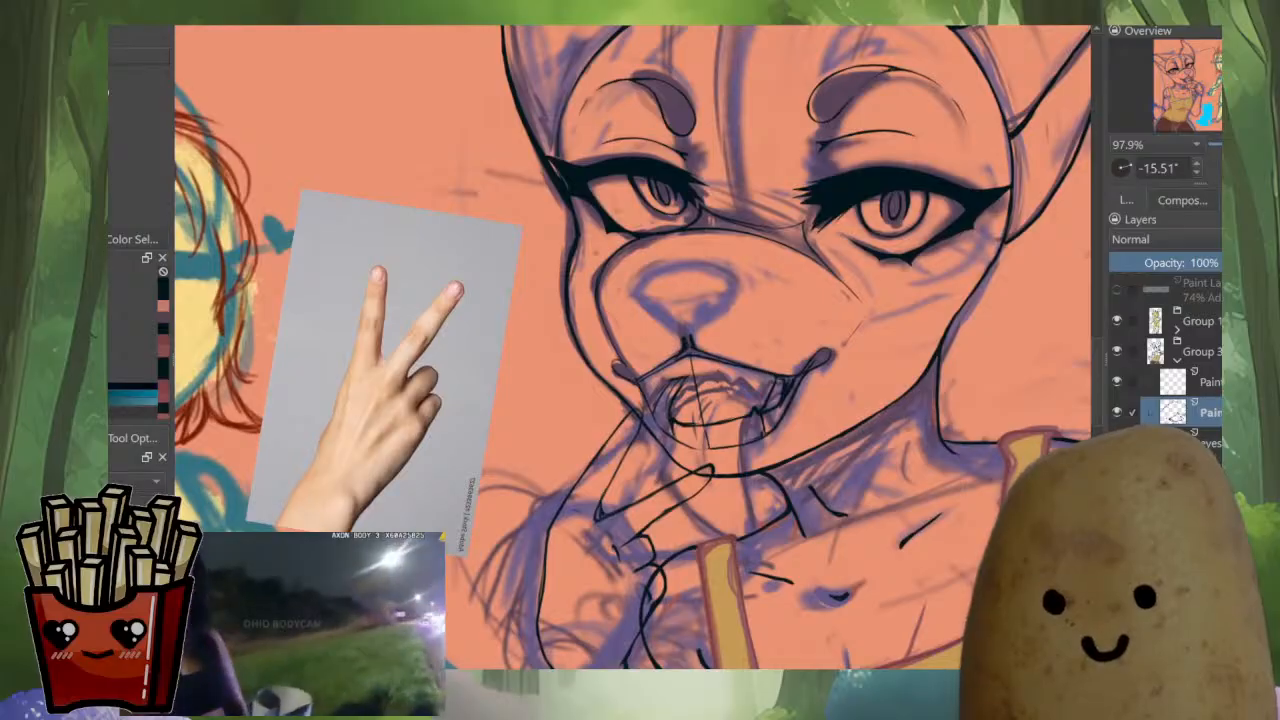
scroll(629, 390, "up", 5)
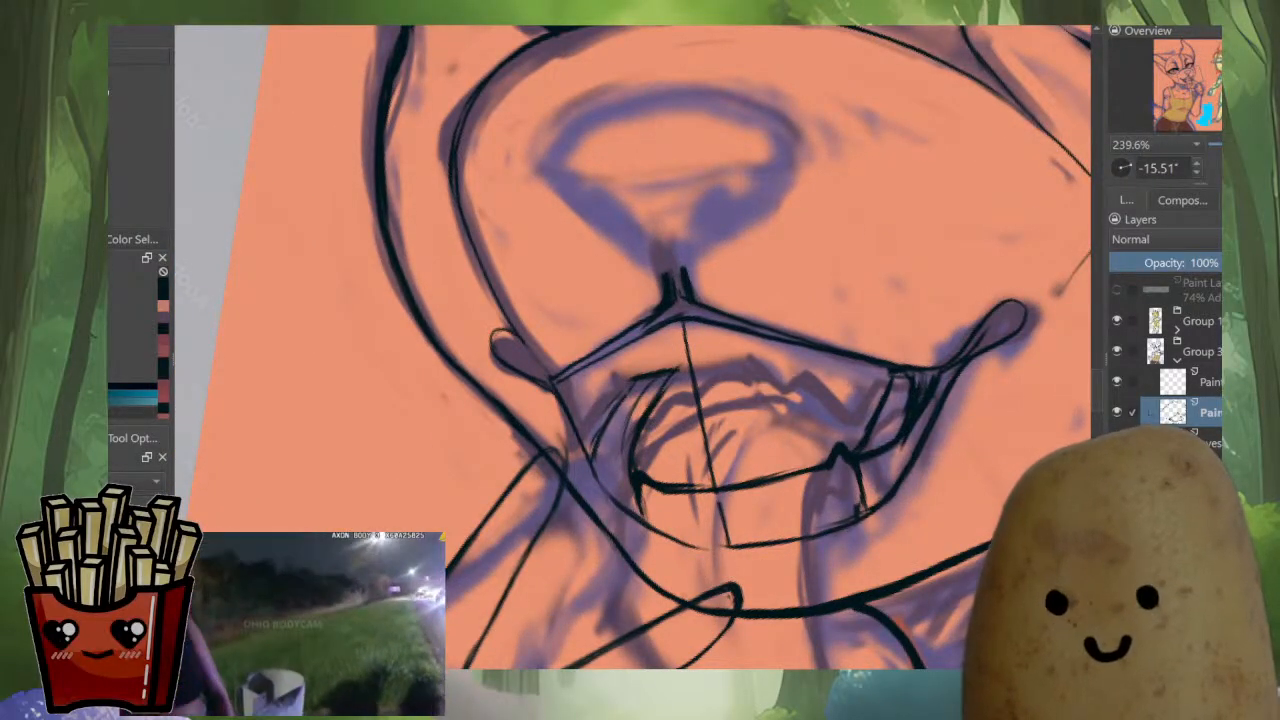
right_click(650, 383)
left_click(799, 224)
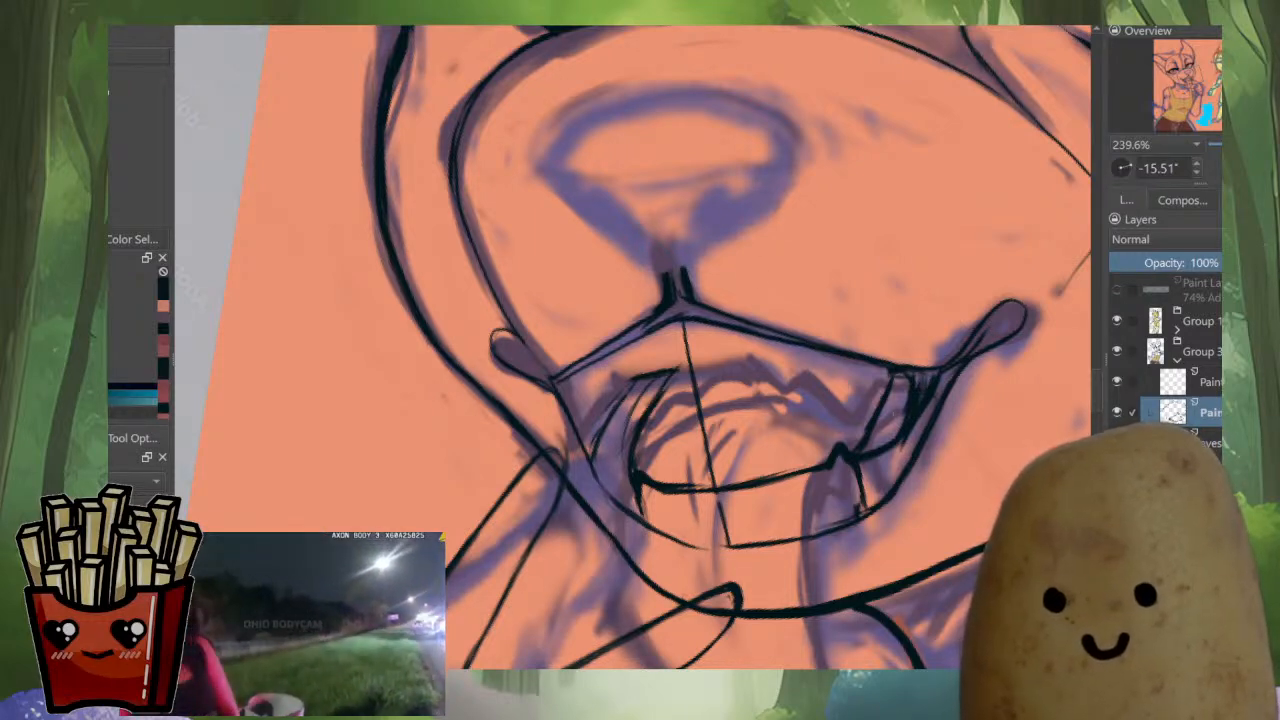
left_click(1180, 382, "alt")
left_click(1180, 382, "alt")
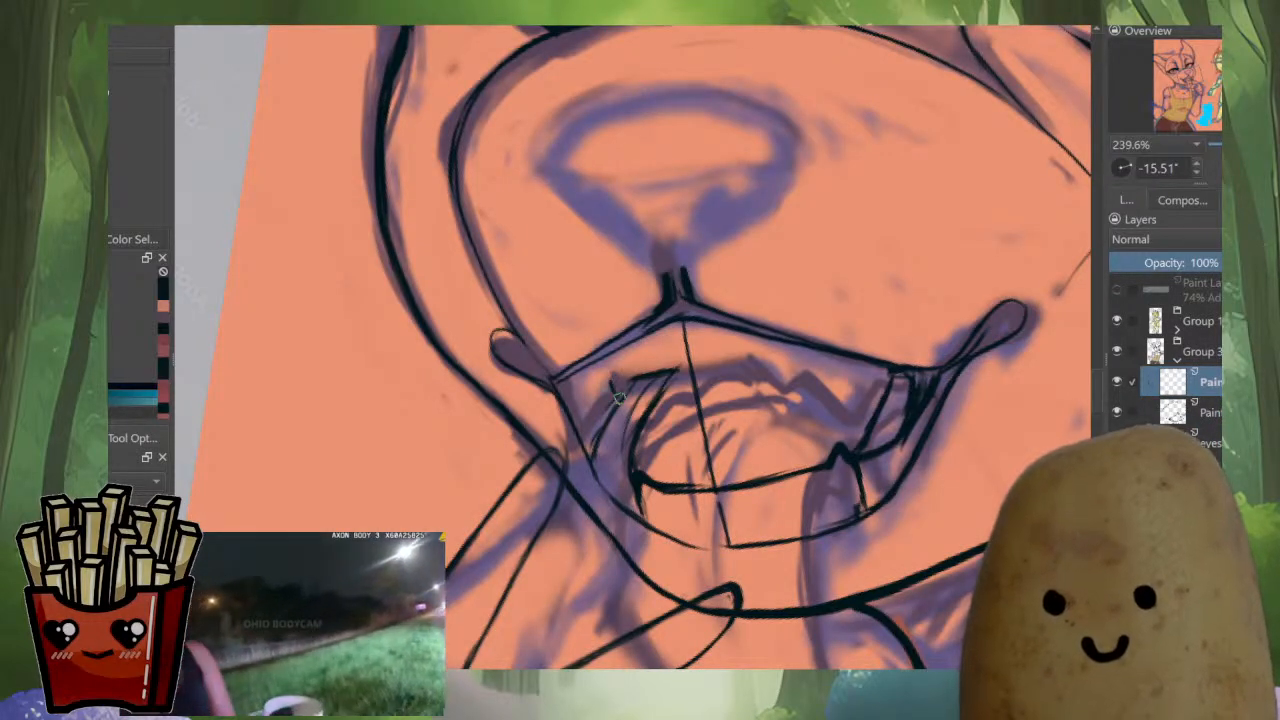
left_click_drag(640, 380, 775, 365)
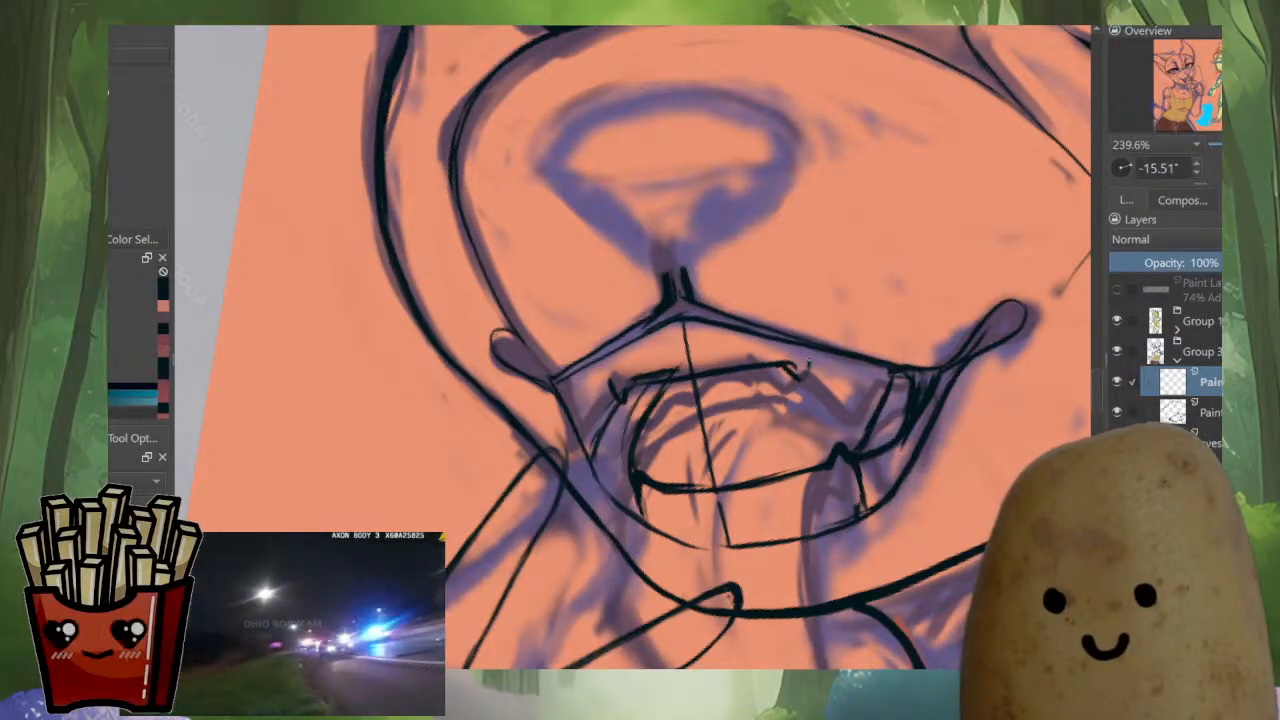
left_click_drag(712, 371, 636, 380)
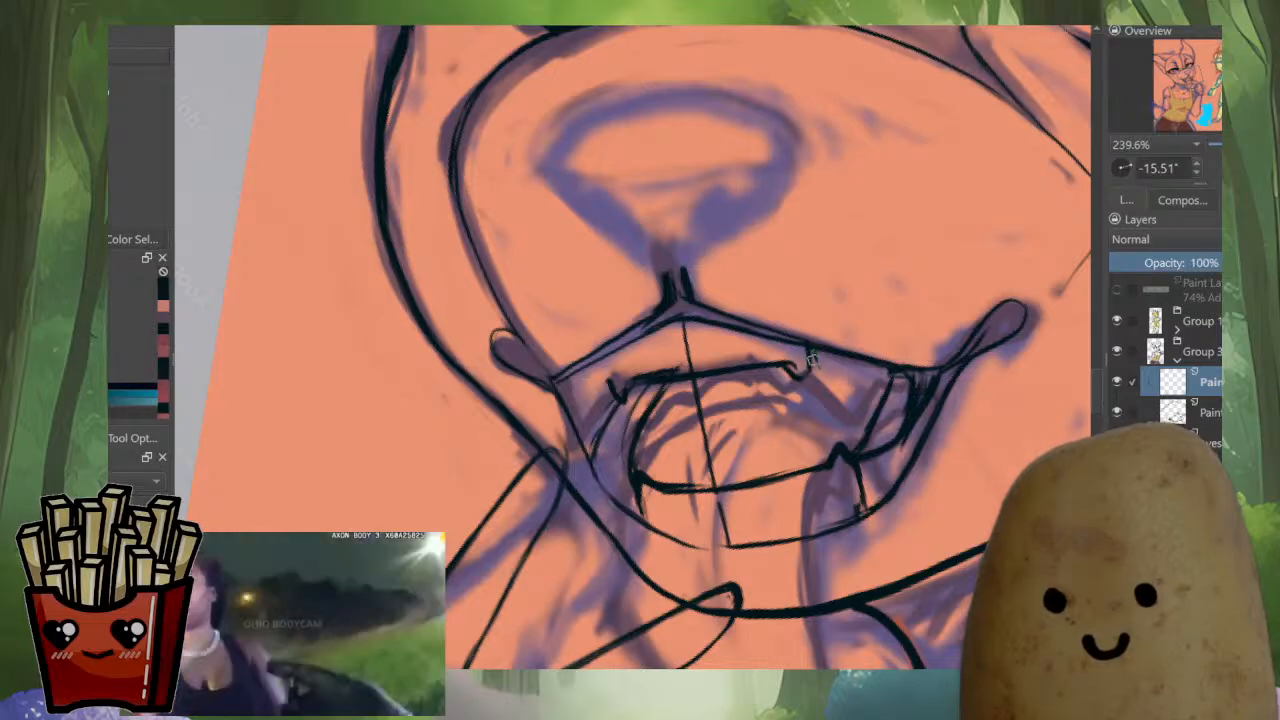
Ink the large pointed upper fang on the larger eye's side and the small tooth behind it.
mouse_move(811, 360)
left_mouse_down()
mouse_move(798, 379)
mouse_move(850, 412)
mouse_move(866, 376)
left_mouse_up()
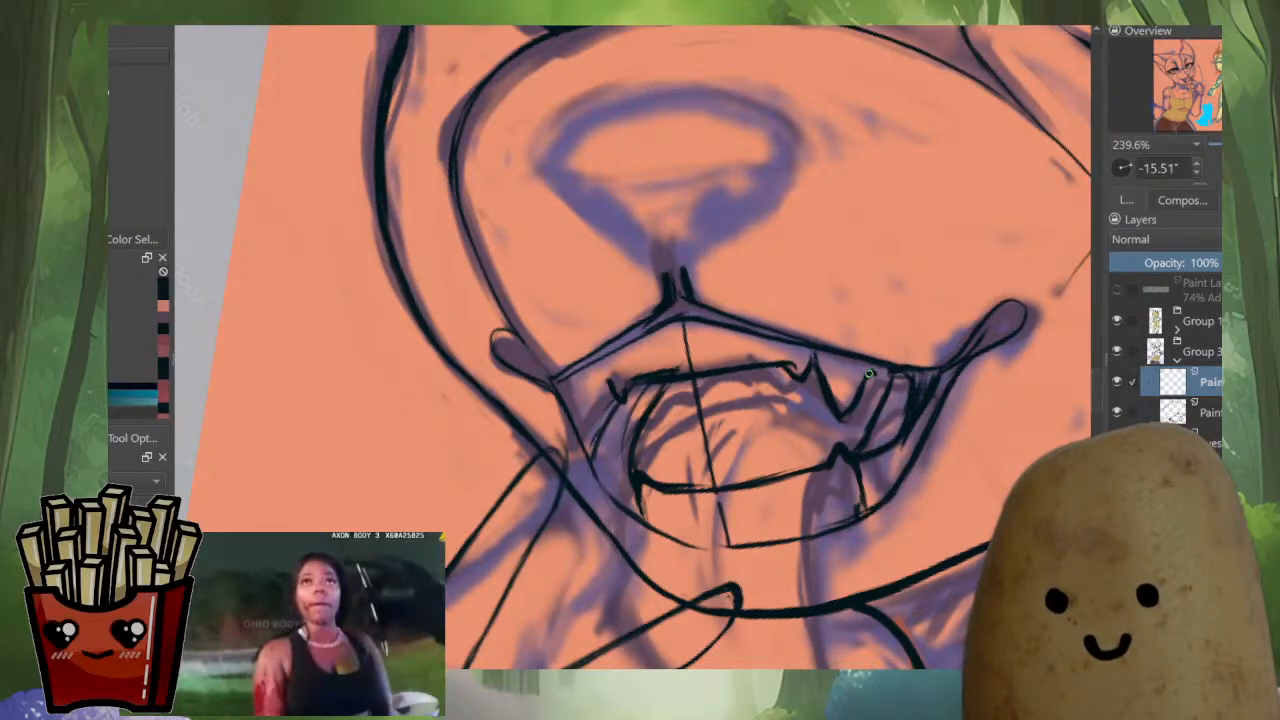
left_click_drag(868, 365, 853, 406)
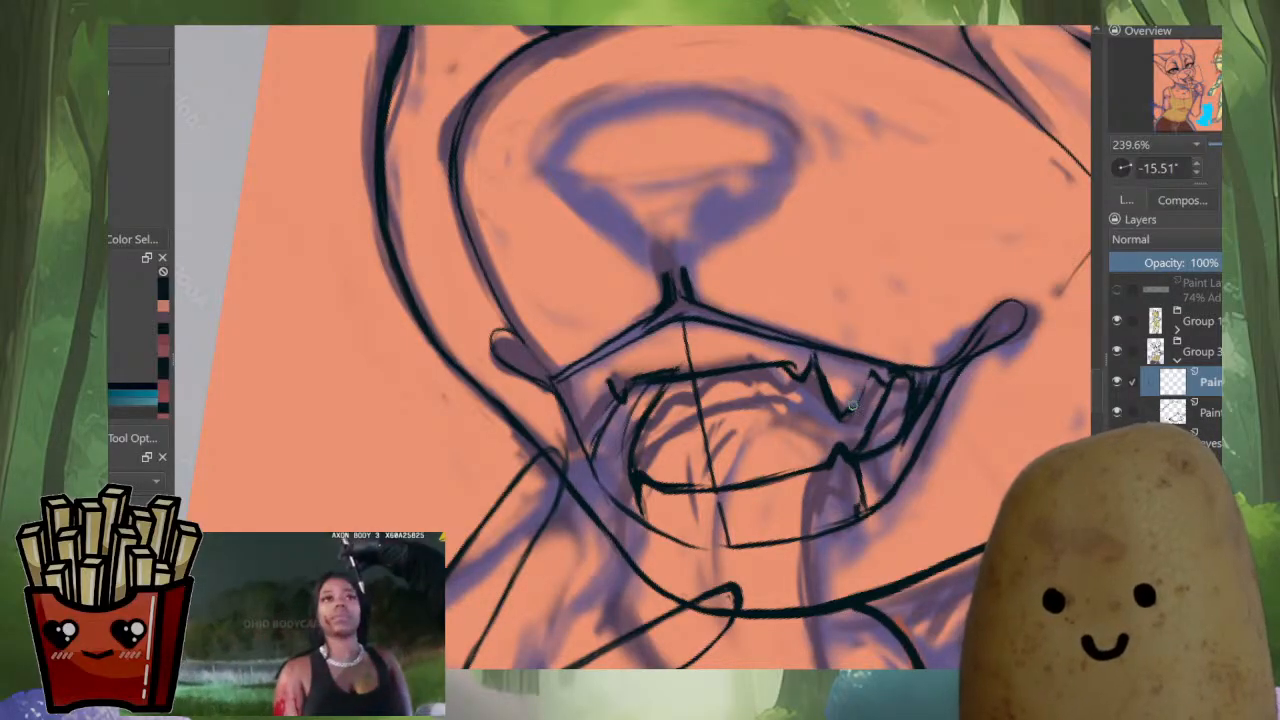
mouse_move(825, 357)
left_mouse_down()
mouse_move(833, 415)
mouse_move(819, 373)
mouse_move(842, 415)
mouse_move(863, 369)
mouse_move(818, 378)
mouse_move(842, 417)
mouse_move(888, 360)
left_mouse_up()
key("ctrl+z")
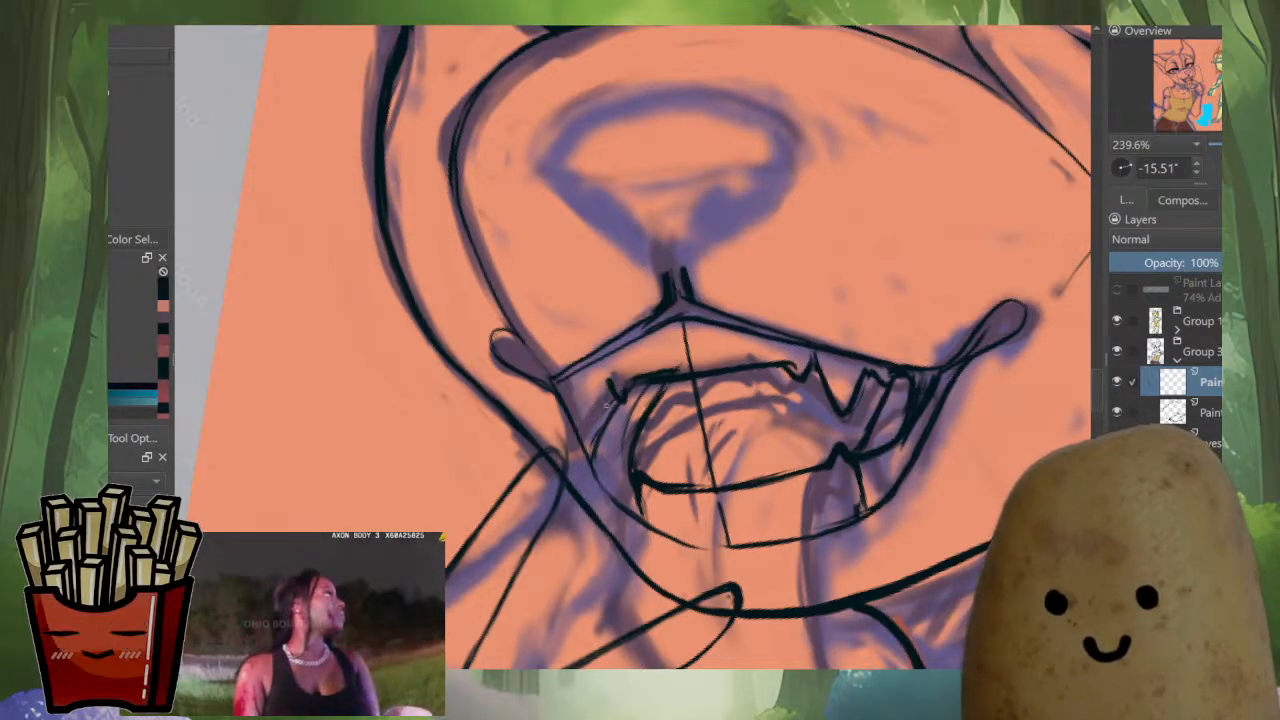
Ink the upper fang at the muzzle's far side and refine the outlines of both fangs.
mouse_move(598, 440)
left_mouse_down()
mouse_move(615, 519)
mouse_move(610, 385)
mouse_move(596, 447)
left_mouse_up()
left_click_drag(596, 447, 582, 416)
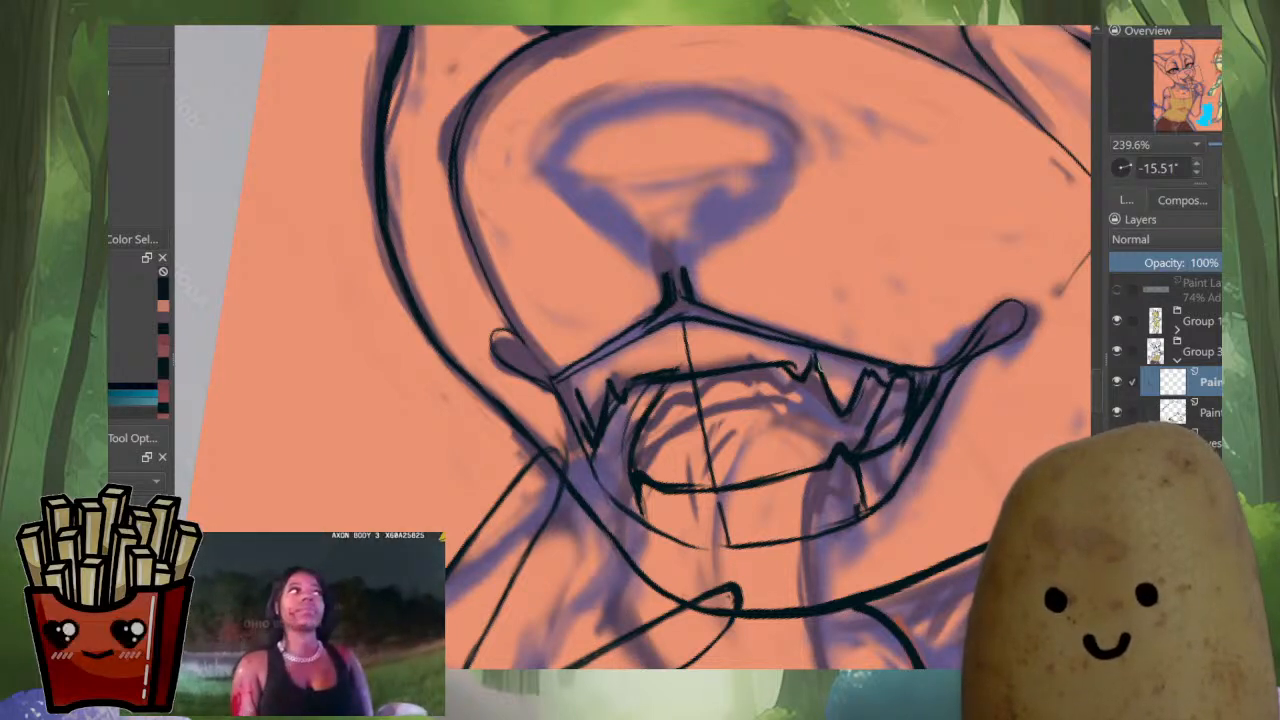
left_click_drag(815, 359, 850, 422)
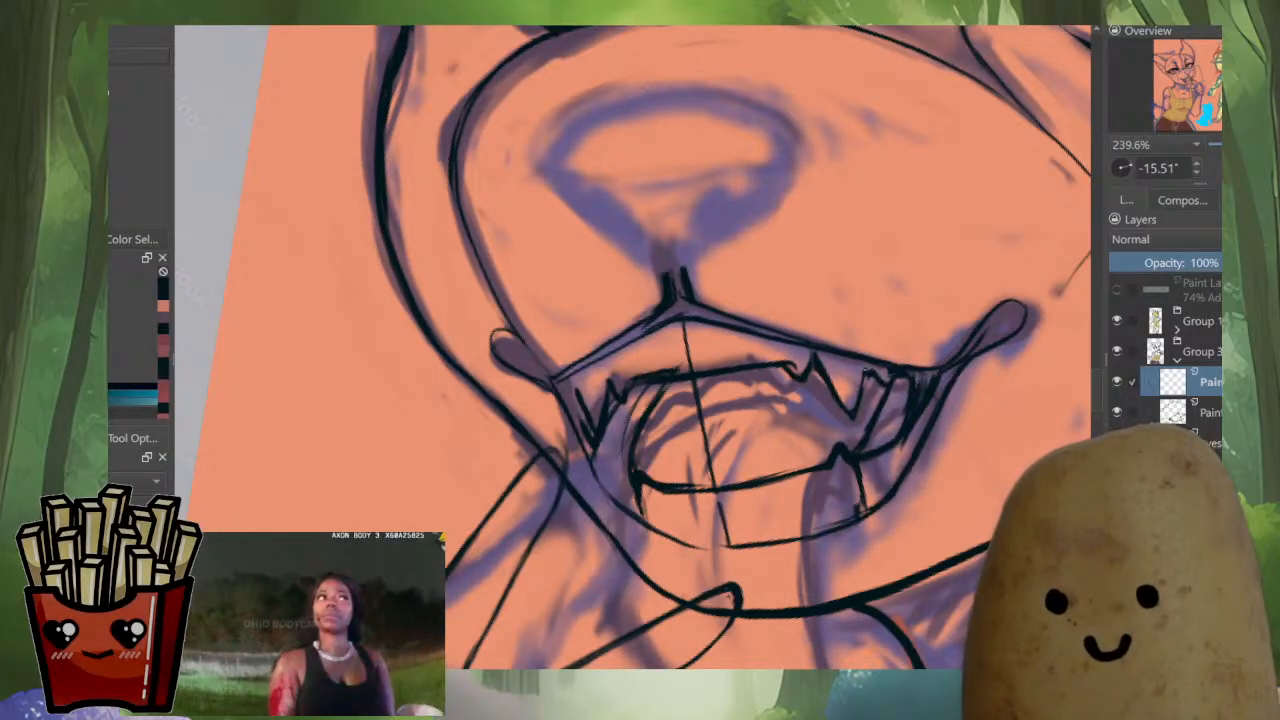
key("ctrl+z")
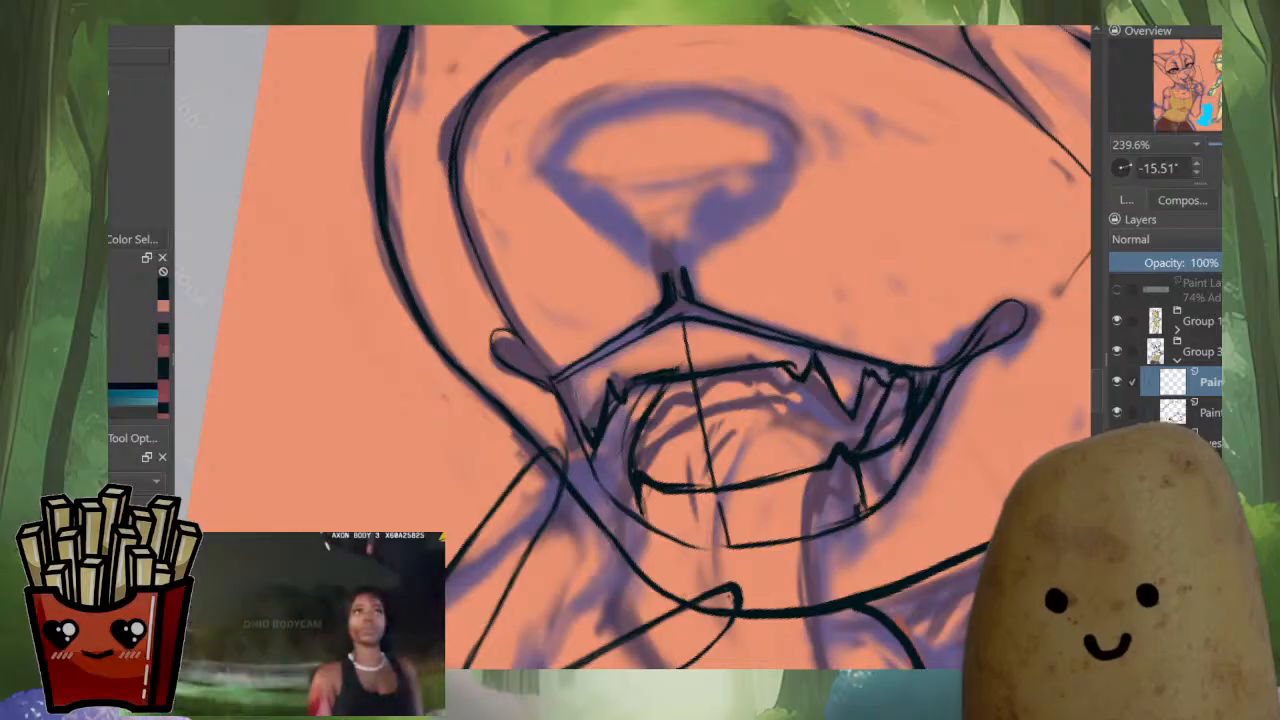
left_click_drag(610, 381, 594, 438)
left_click_drag(571, 388, 583, 420)
key("m")
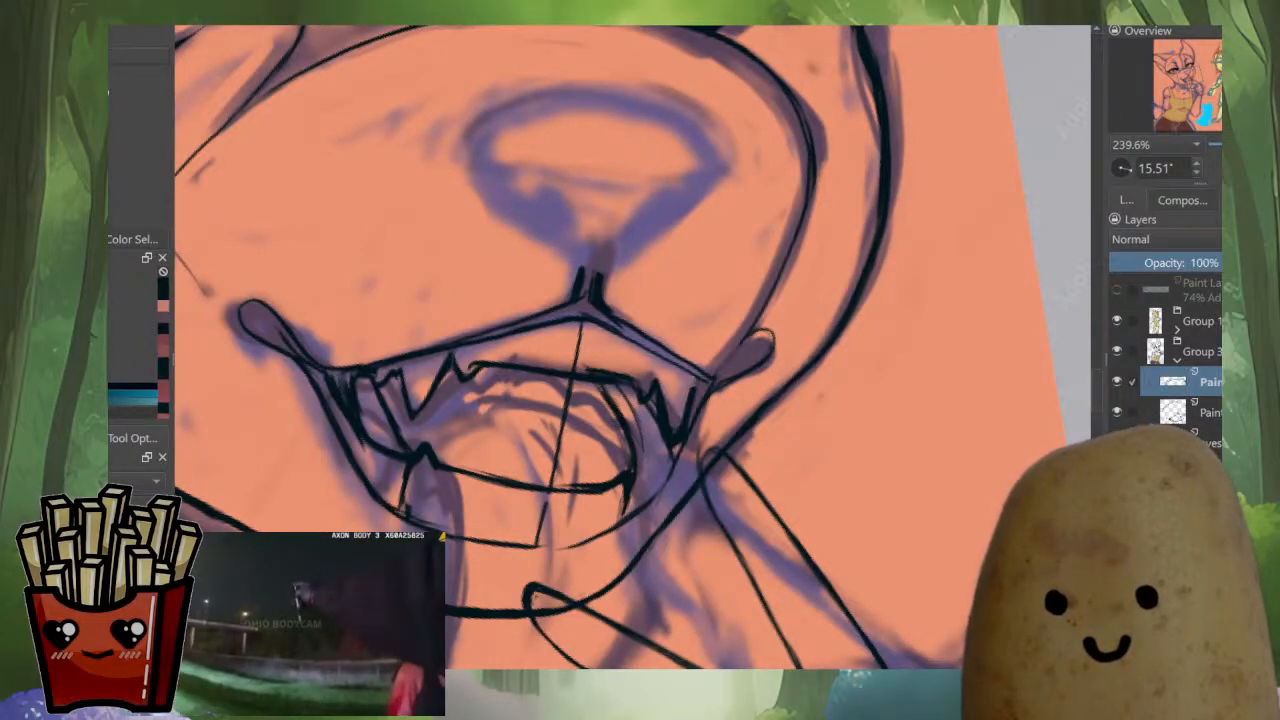
Finish the outline and upper edge of the fang at the muzzle's far side.
left_click_drag(692, 390, 679, 442)
mouse_move(657, 380)
left_mouse_down()
mouse_move(675, 440)
mouse_move(660, 412)
mouse_move(670, 436)
mouse_move(692, 383)
left_mouse_up()
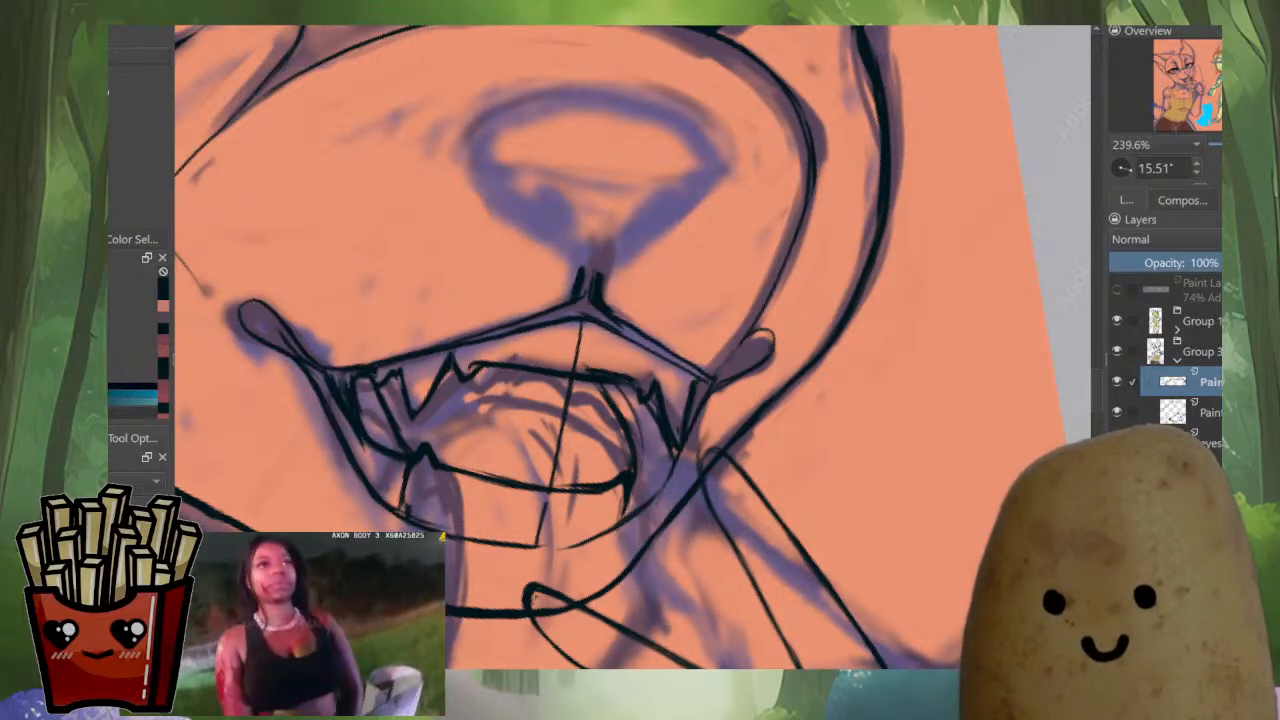
key("minus")
key("m")
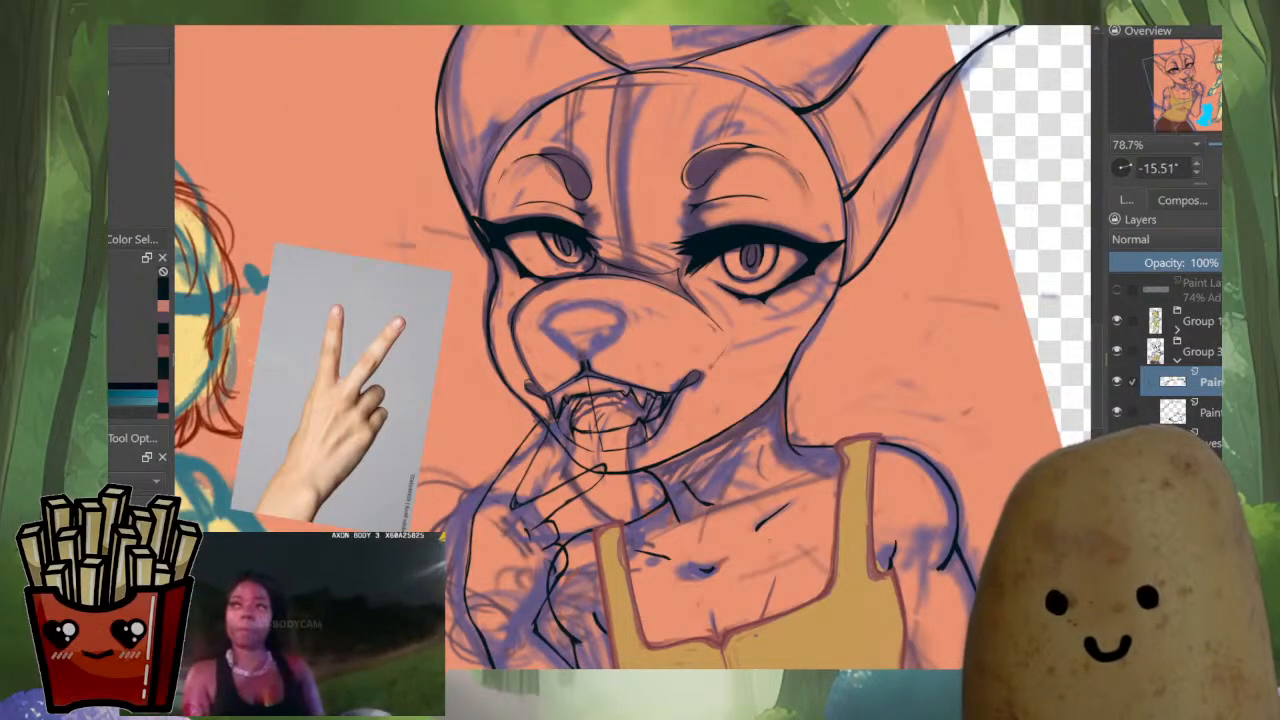
Hide the coloured sketch and check the clean line art of the whole character in normal and mirrored view.
left_click(1177, 360)
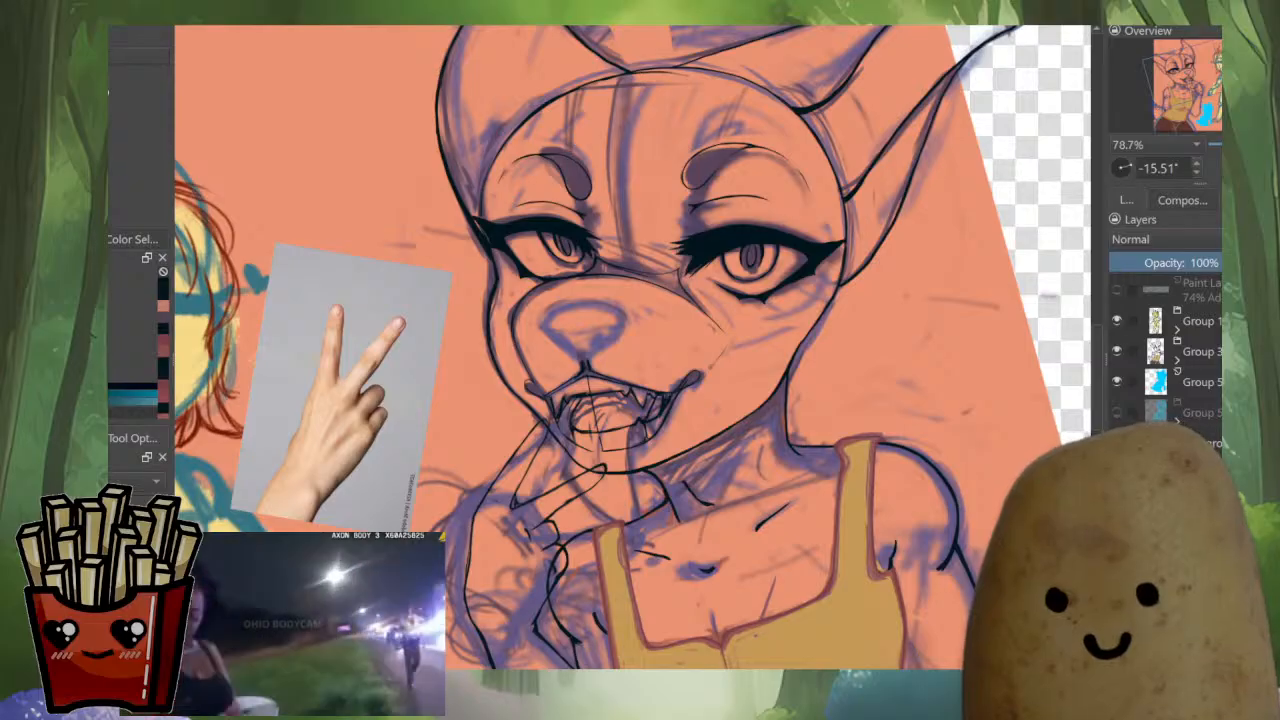
left_click(1177, 360)
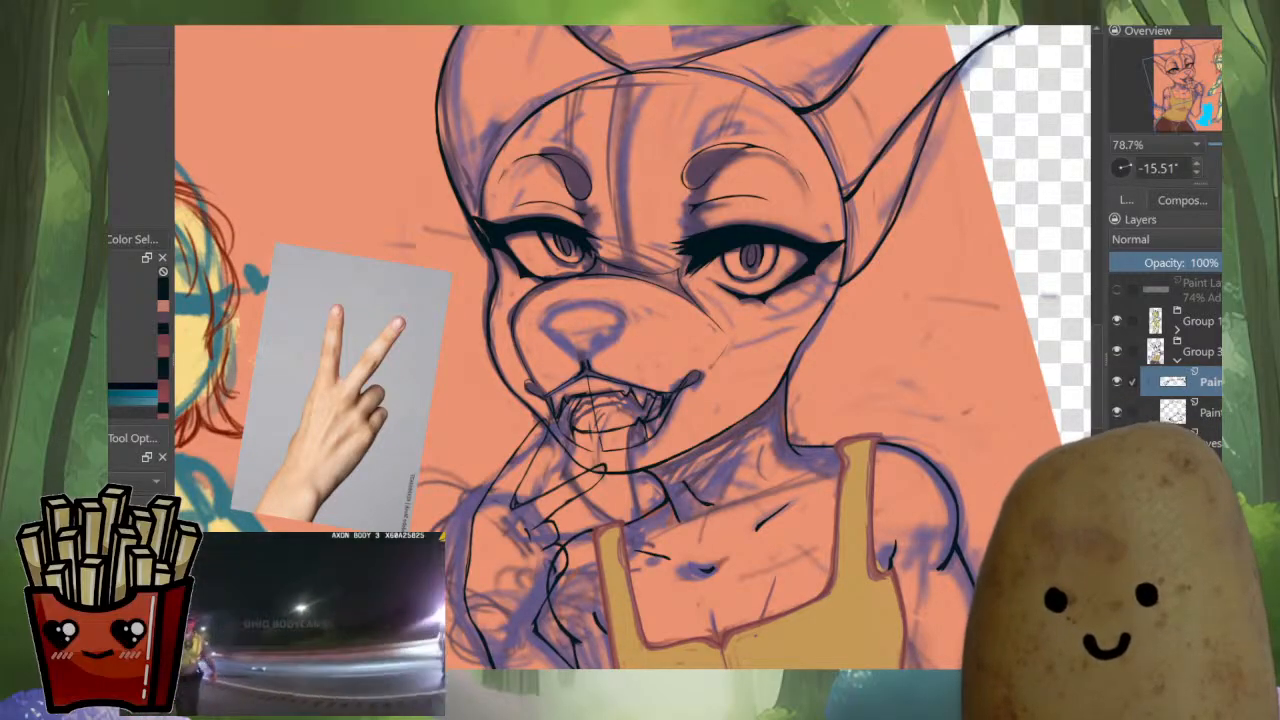
left_click(1117, 503)
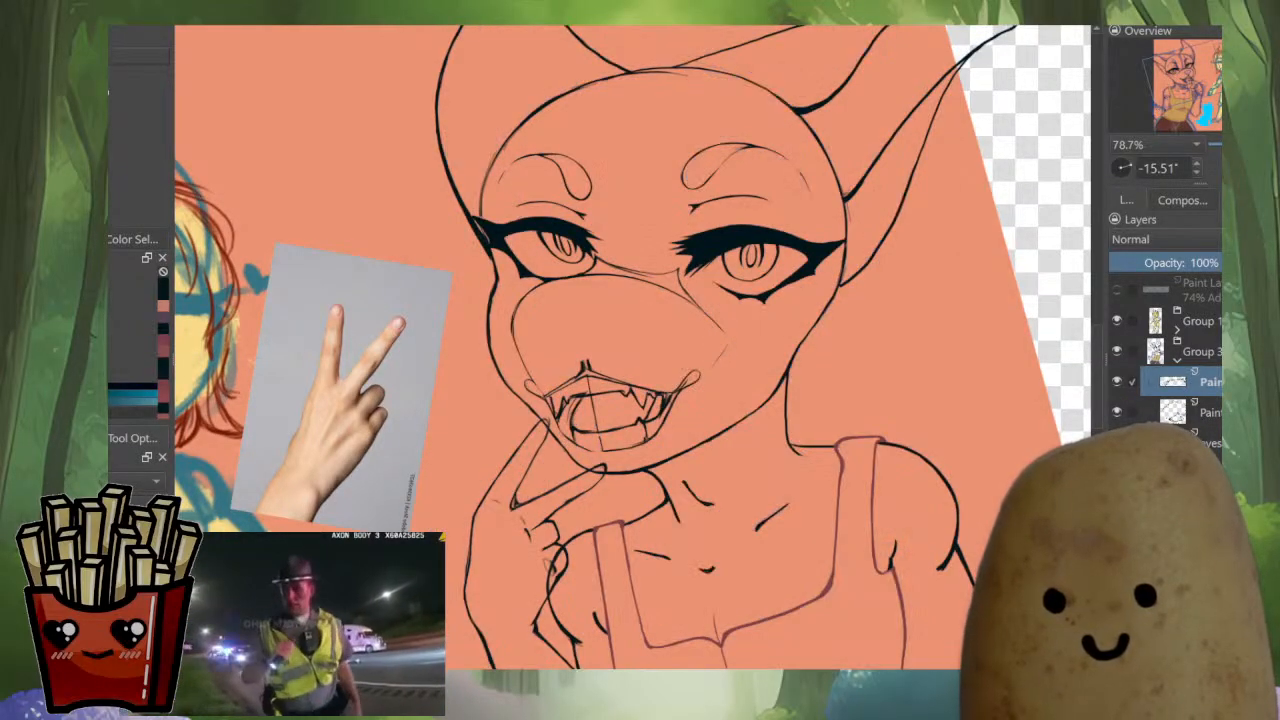
scroll(635, 345, "down", 4)
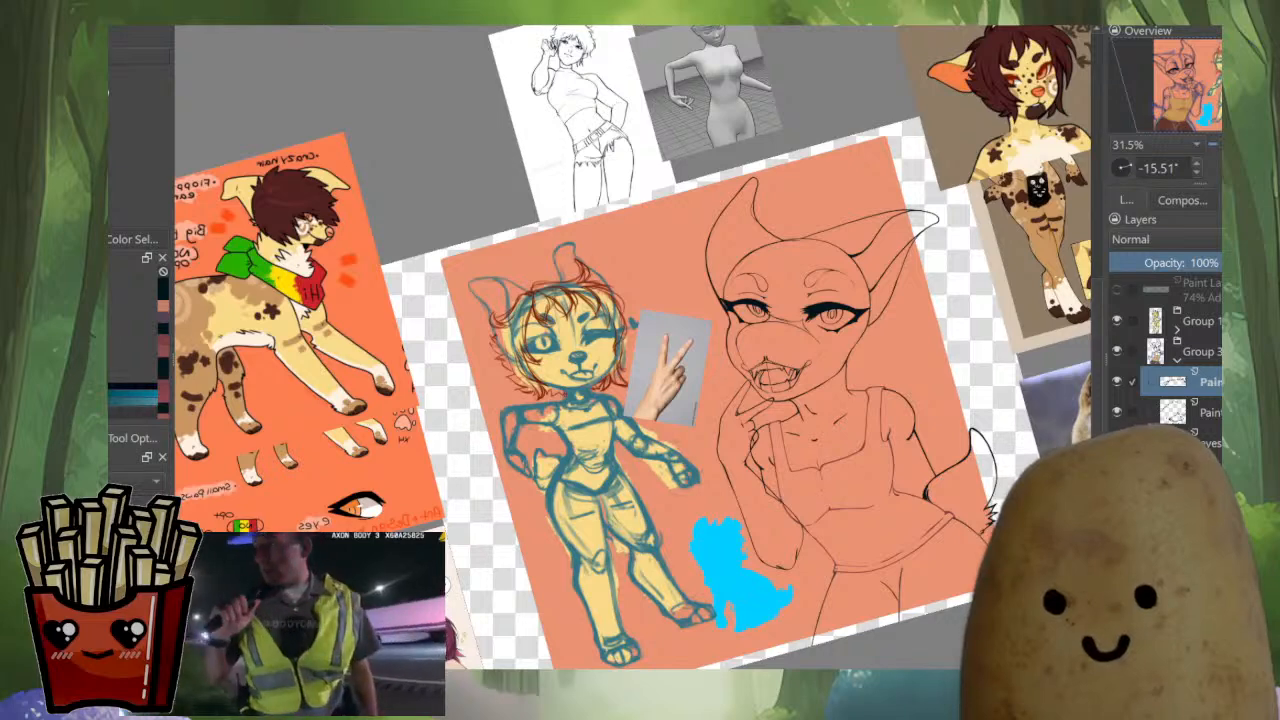
key("m")
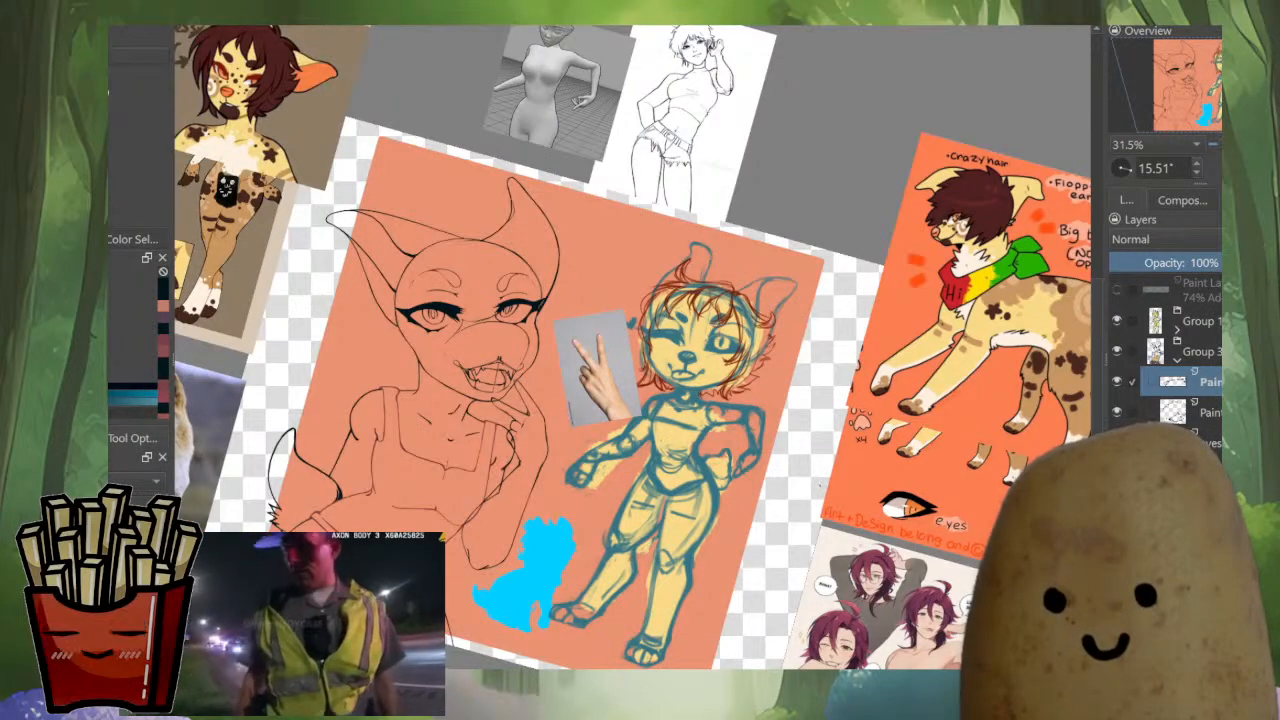
key("m")
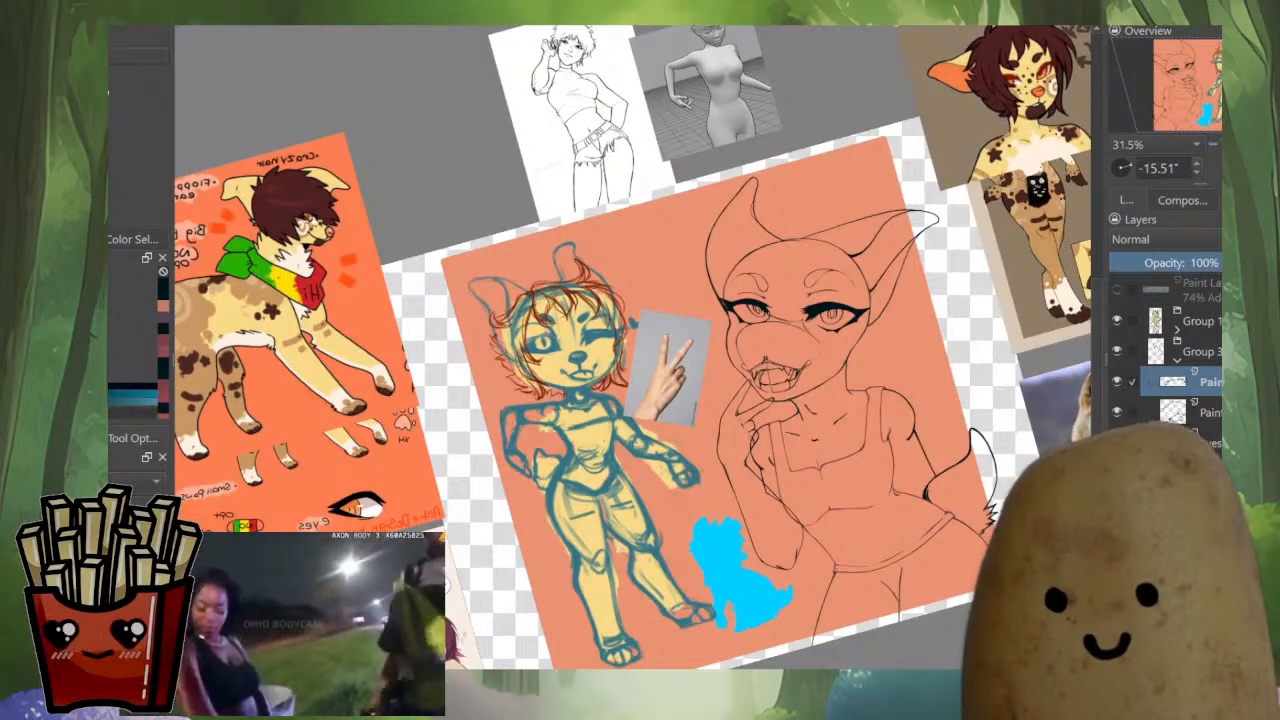
Isolate the two face line layers to tell them apart and make the muzzle outline layer active.
left_click(1173, 412, "alt")
left_click(1173, 382, "alt")
left_click(1173, 412, "alt")
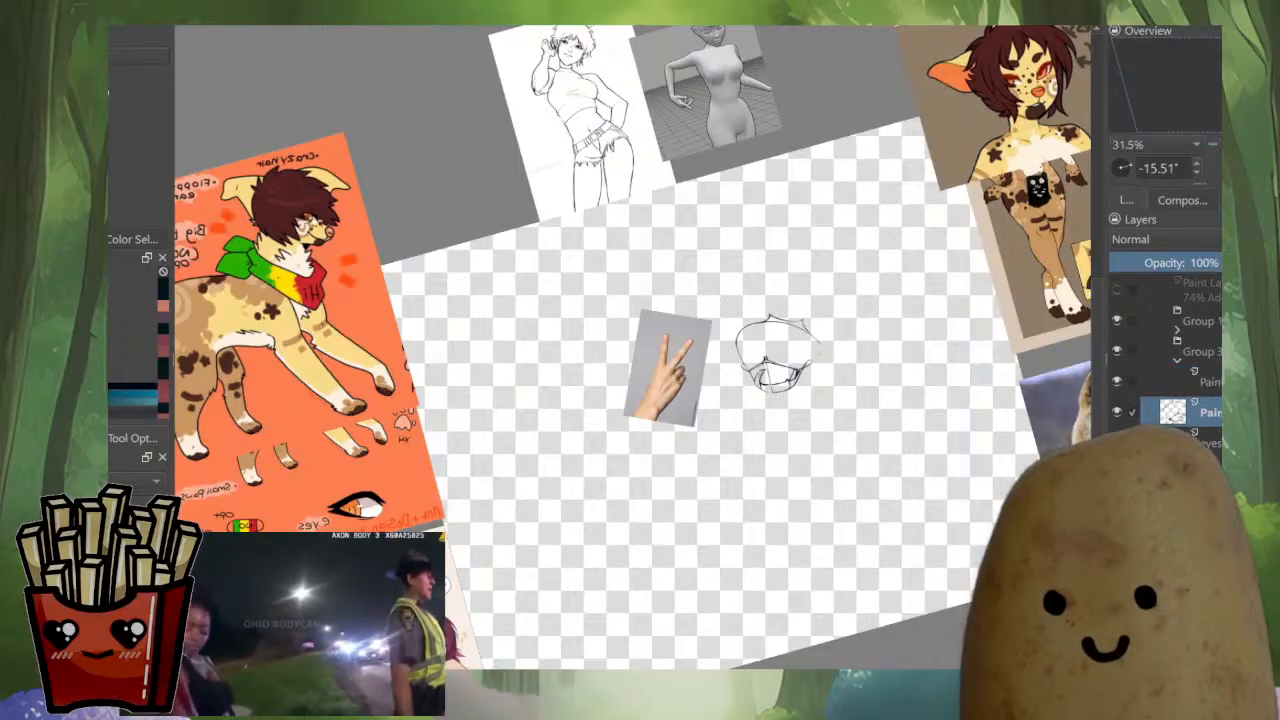
left_click(1173, 412, "alt")
Fill the narrow strip between the eyes above the muzzle with short diagonal hatching strokes.
scroll(765, 332, "up", 1)
scroll(766, 250, "up", 6)
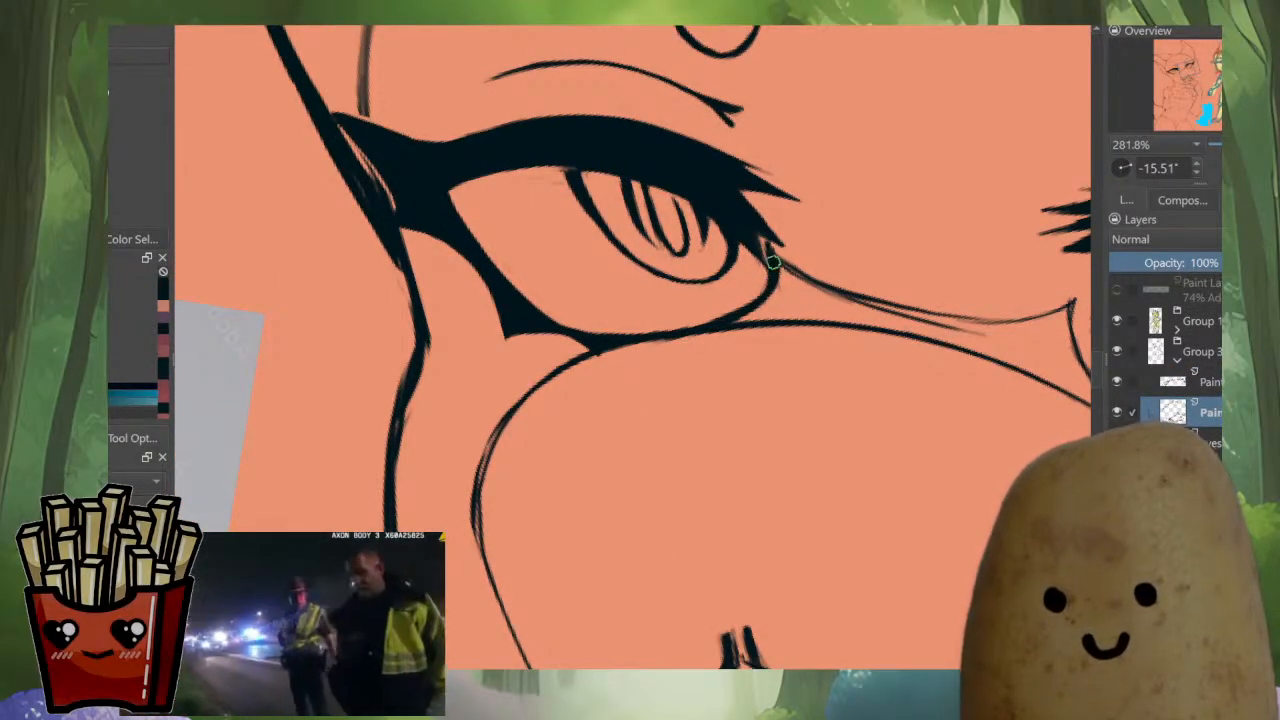
left_click_drag(782, 262, 738, 324)
mouse_move(808, 282)
left_mouse_down()
mouse_move(750, 320)
mouse_move(790, 318)
left_mouse_up()
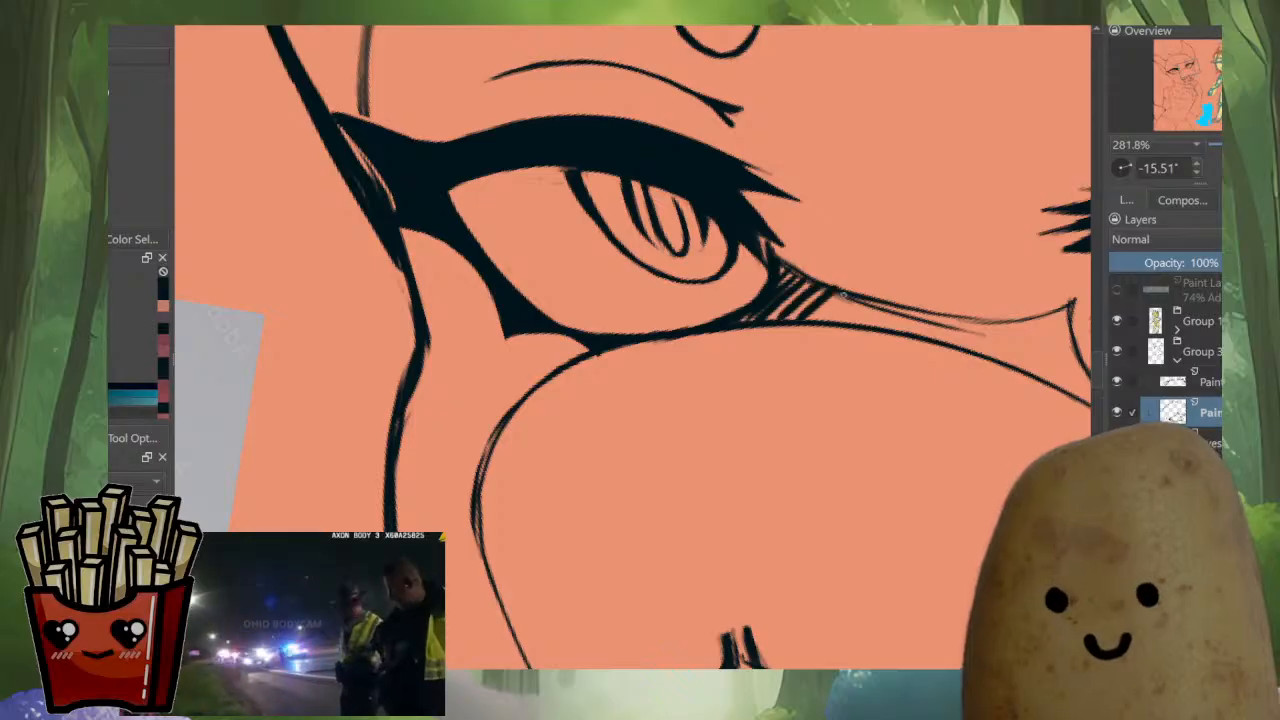
left_click_drag(868, 292, 830, 322)
mouse_move(905, 302)
left_mouse_down()
mouse_move(870, 328)
mouse_move(935, 336)
mouse_move(946, 350)
mouse_move(791, 343)
mouse_move(802, 352)
left_mouse_up()
mouse_move(850, 323)
left_mouse_down()
mouse_move(814, 355)
mouse_move(828, 360)
left_mouse_up()
mouse_move(896, 314)
left_mouse_down()
mouse_move(844, 370)
mouse_move(880, 390)
left_mouse_up()
mouse_move(922, 368)
left_mouse_down()
mouse_move(890, 398)
mouse_move(902, 408)
left_mouse_up()
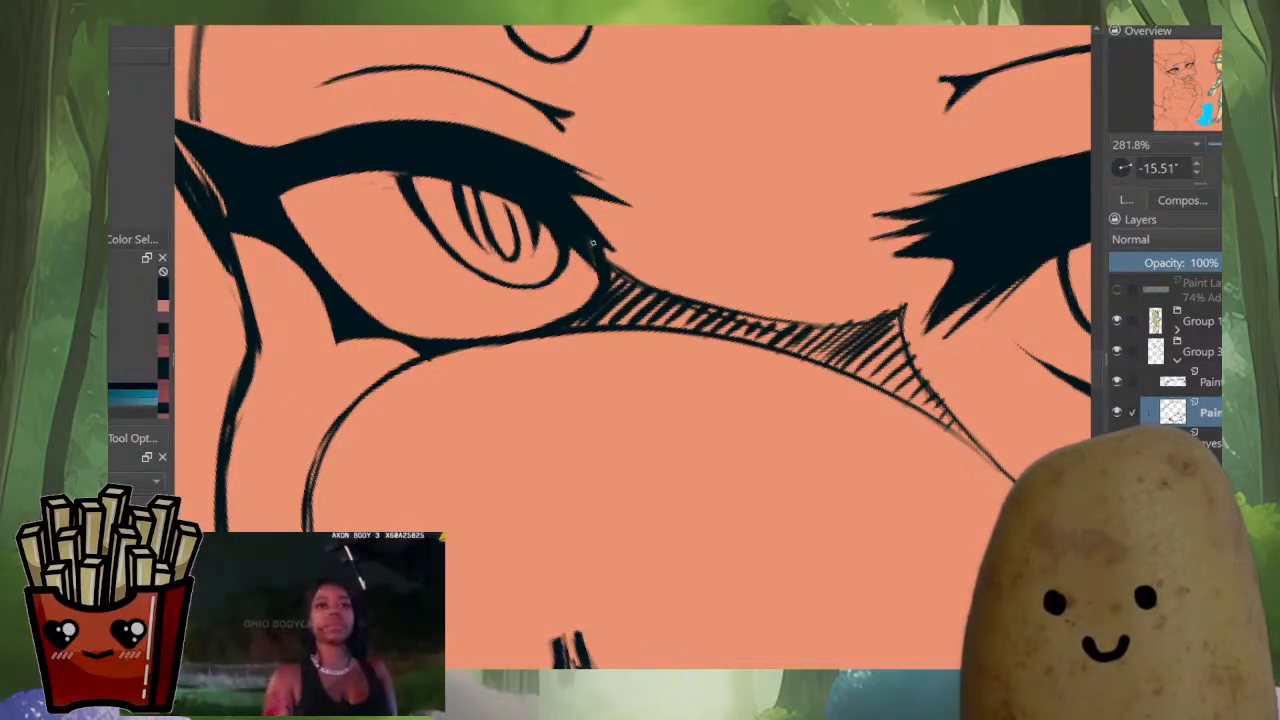
Strengthen the line at the smaller eye's inner corner where it meets the hatched bridge.
left_click_drag(600, 242, 612, 292)
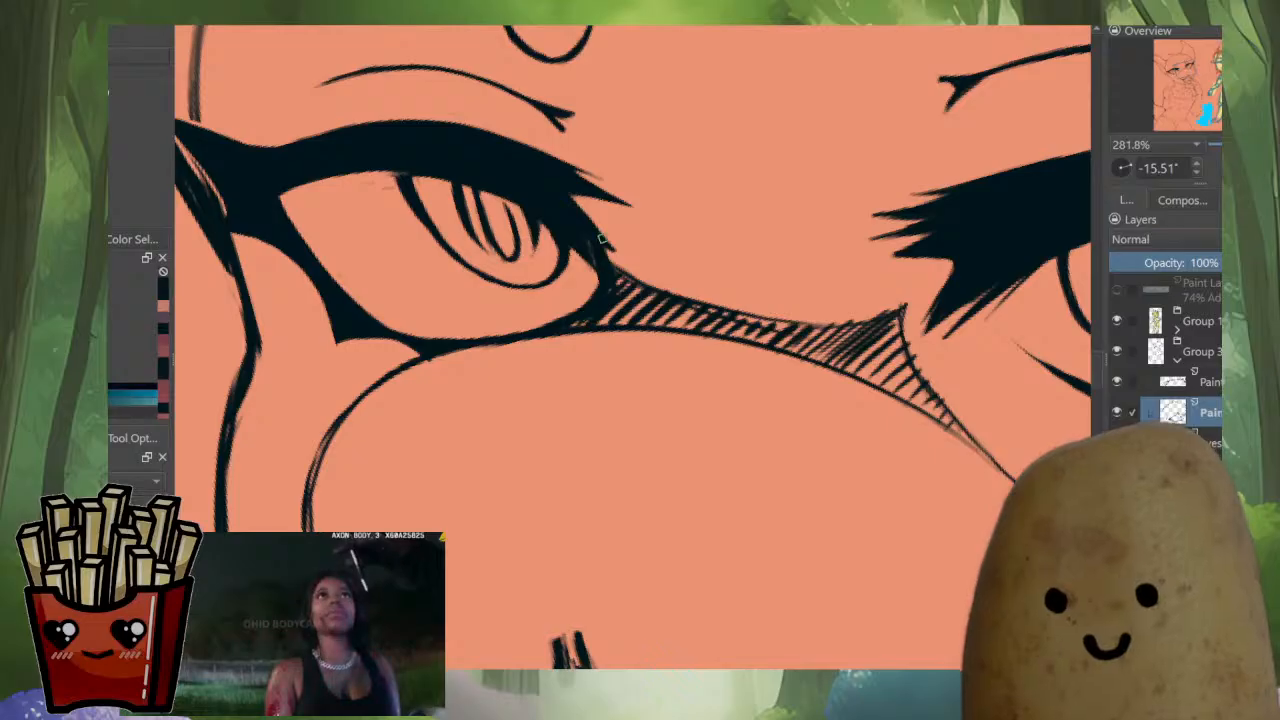
mouse_move(603, 239)
left_mouse_down()
mouse_move(623, 289)
mouse_move(566, 328)
left_mouse_up()
key("2")
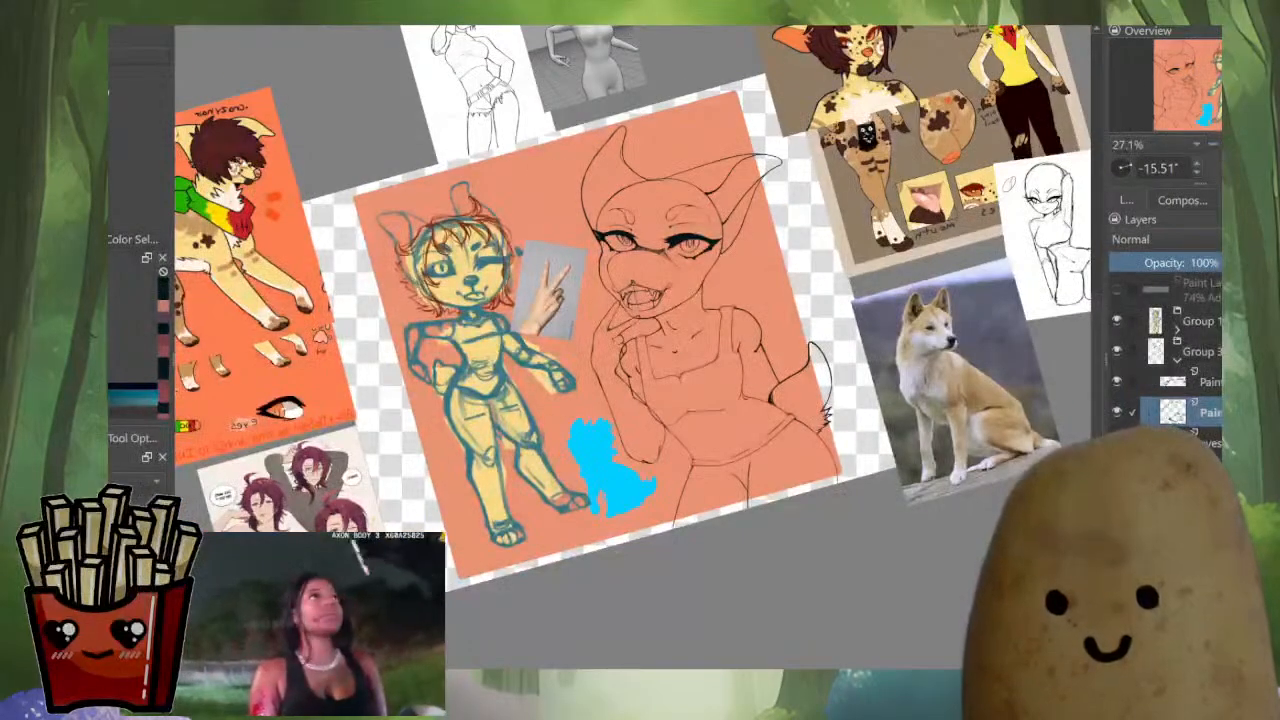
scroll(647, 264, "up", 4)
left_click_drag(640, 270, 774, 361)
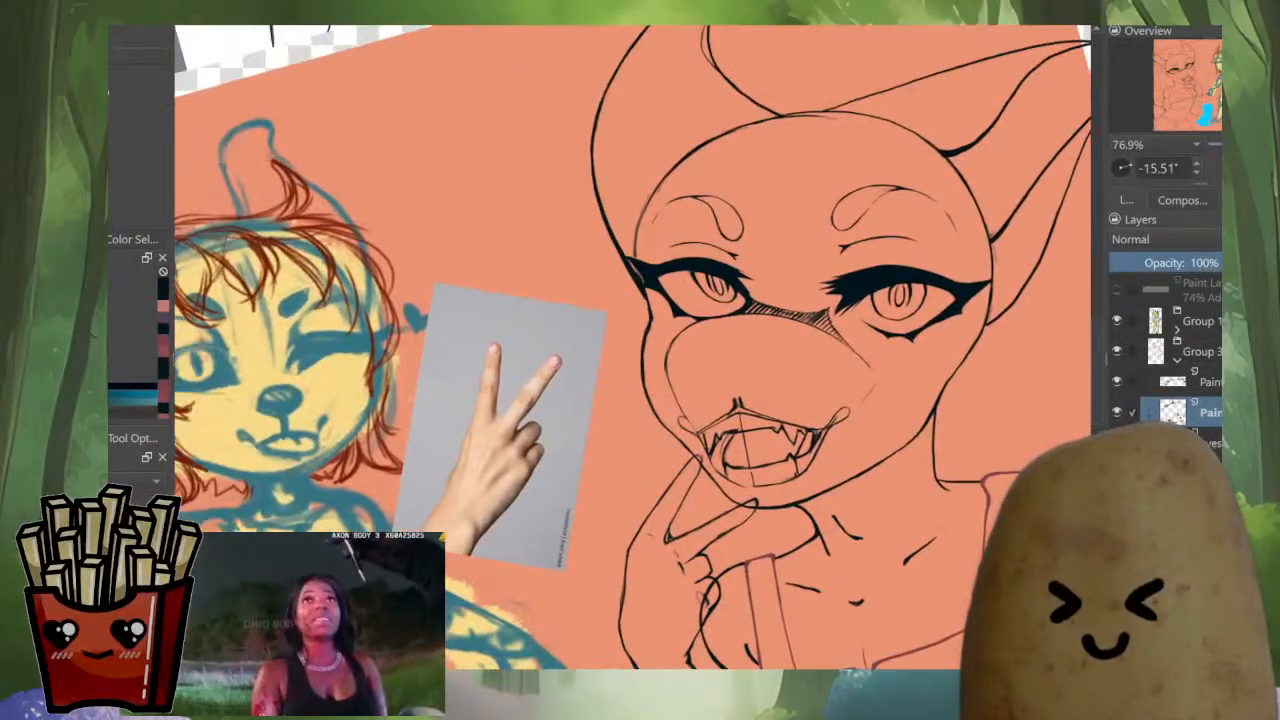
Show the coloured sketch again and ink the rounded upper outline of the nose with the curve beneath it.
left_click(1117, 504)
scroll(730, 338, "up", 4)
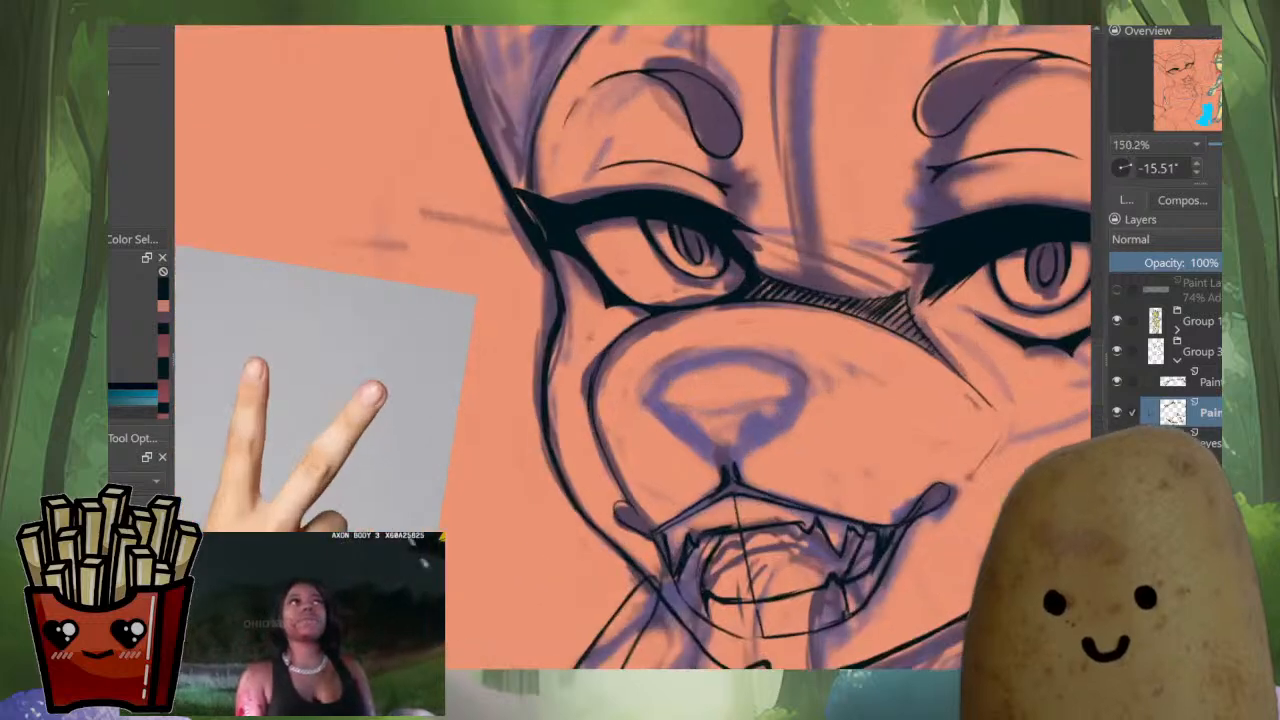
mouse_move(700, 333)
left_mouse_down()
mouse_move(825, 334)
mouse_move(680, 343)
mouse_move(636, 378)
mouse_move(632, 400)
left_mouse_up()
mouse_move(740, 331)
left_mouse_down()
mouse_move(664, 351)
mouse_move(632, 398)
left_mouse_up()
left_click_drag(686, 338, 748, 414)
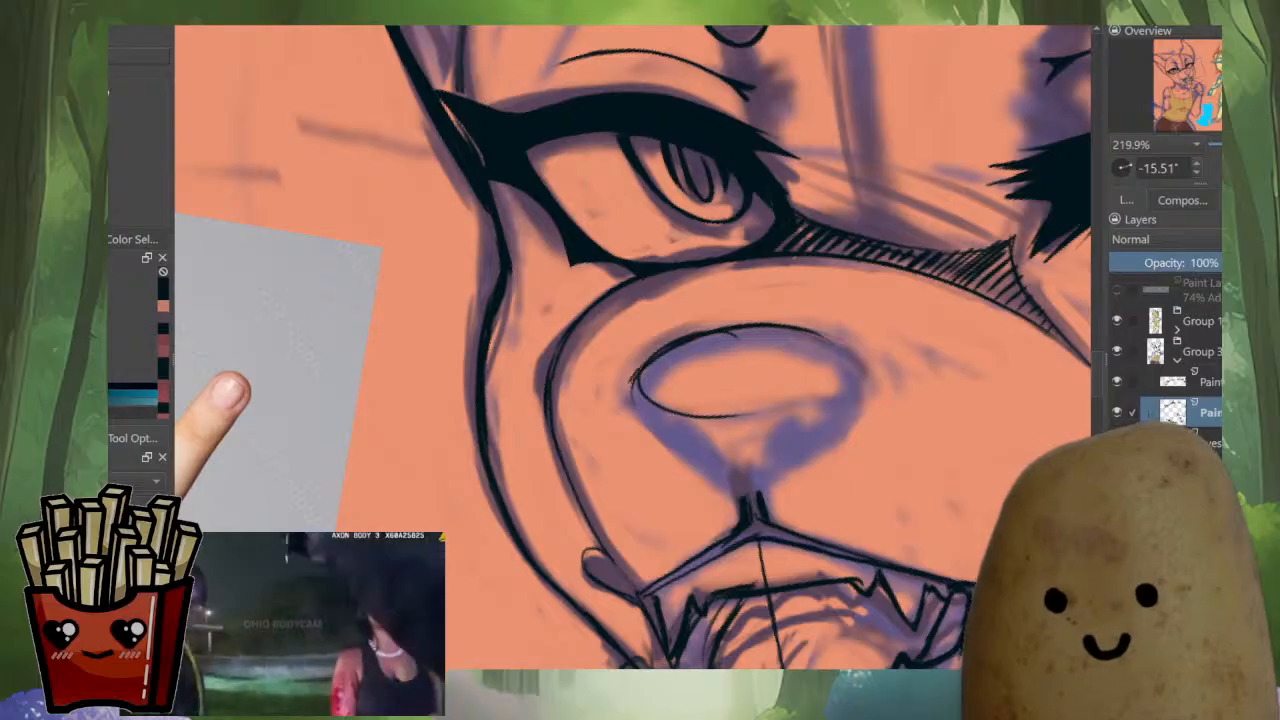
left_click_drag(696, 337, 636, 388)
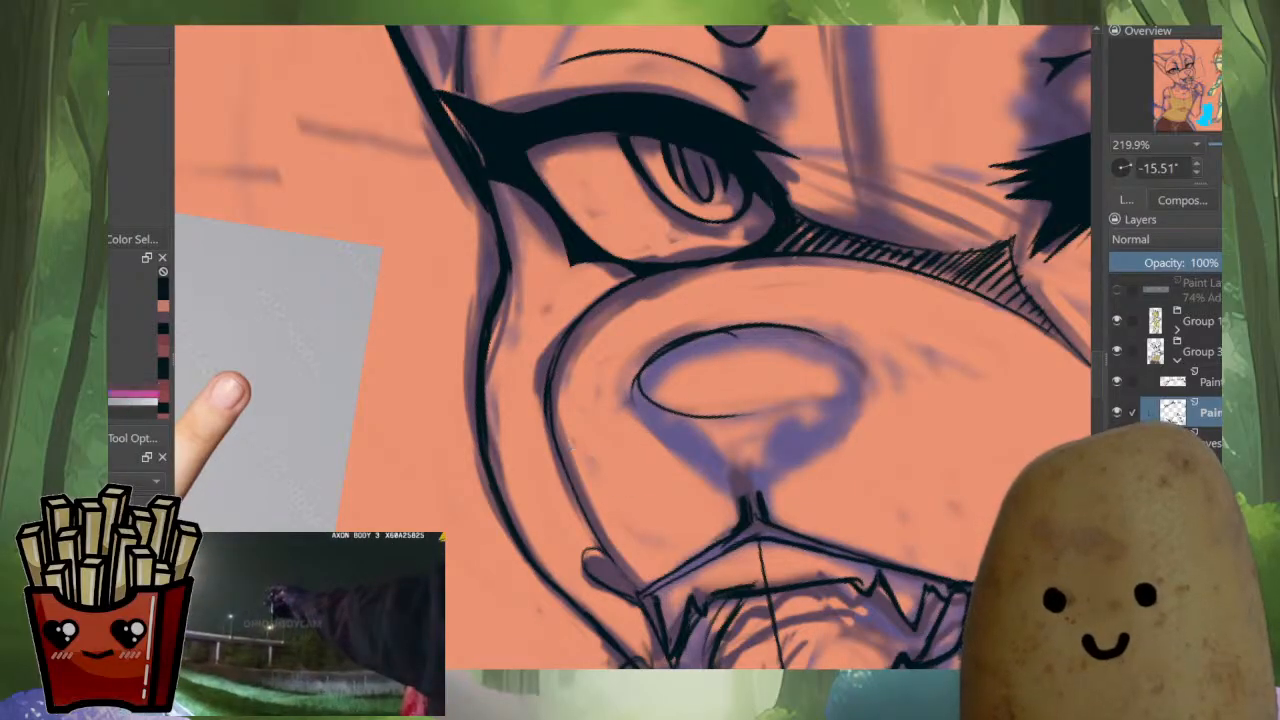
mouse_move(690, 332)
left_mouse_down()
mouse_move(796, 327)
mouse_move(860, 374)
left_mouse_up()
mouse_move(800, 328)
left_mouse_down()
mouse_move(857, 378)
mouse_move(826, 409)
mouse_move(635, 388)
mouse_move(651, 440)
left_mouse_up()
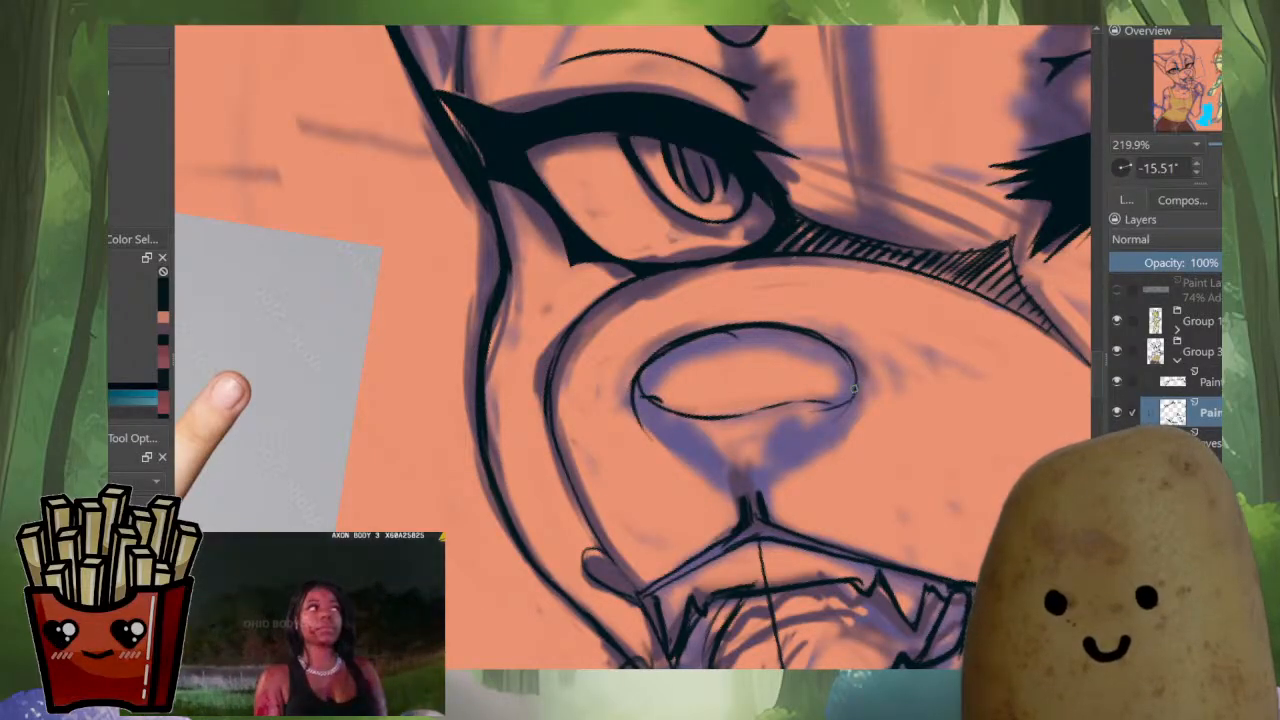
Ink both curled nostrils and the nose's lower side edges tapering towards the lip crease.
mouse_move(858, 372)
left_mouse_down()
mouse_move(822, 438)
mouse_move(774, 458)
left_mouse_up()
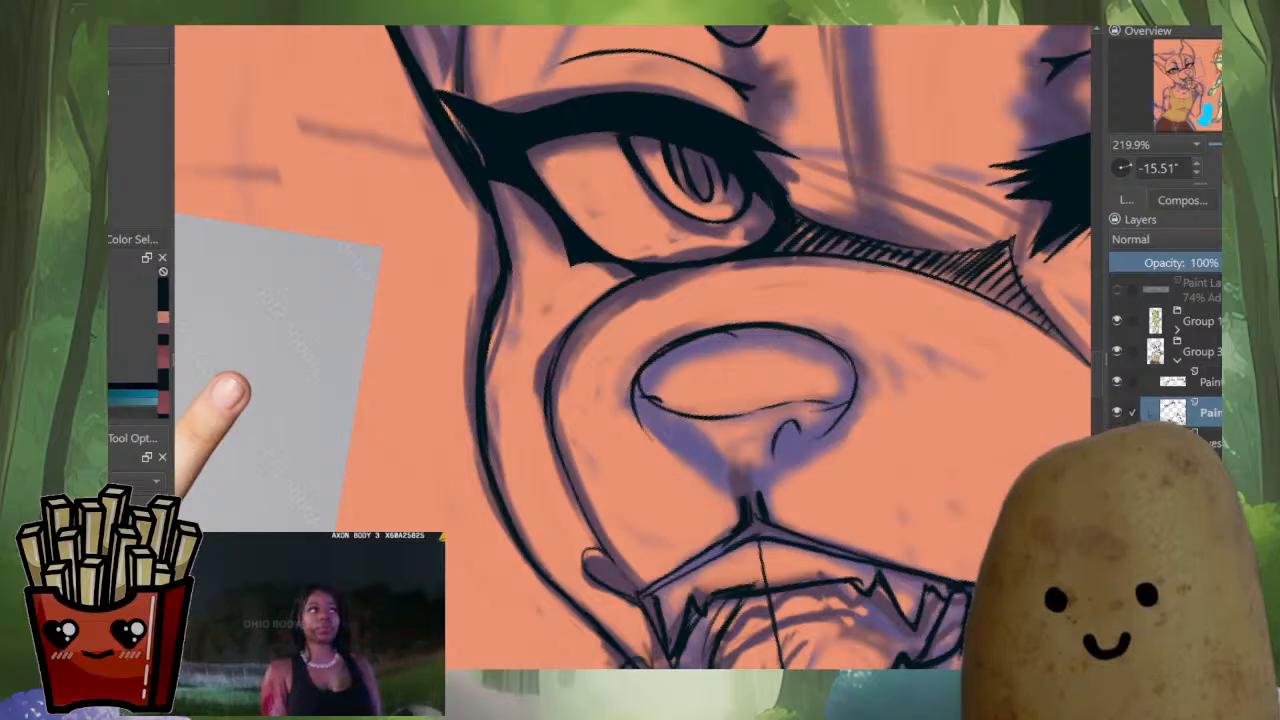
left_click_drag(687, 434, 711, 460)
left_click_drag(846, 411, 769, 465)
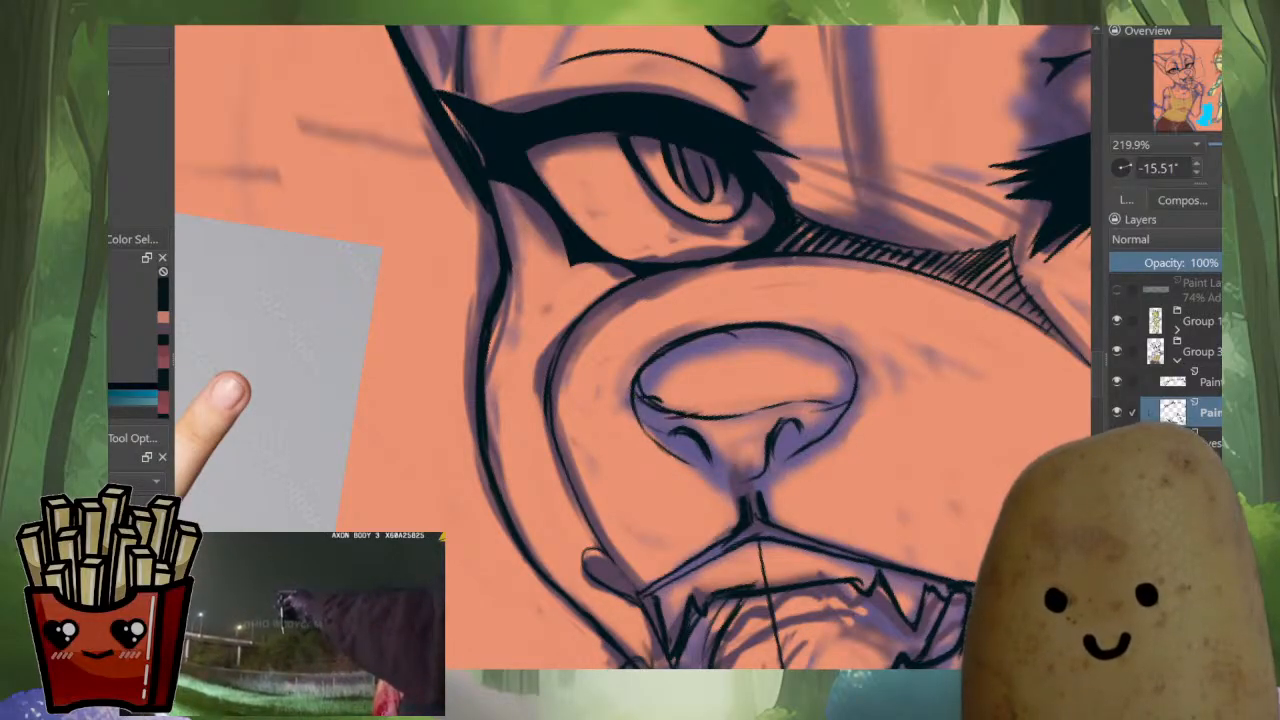
Redraw the line across the nose as a raised arch between the nostrils.
left_click_drag(680, 414, 798, 399)
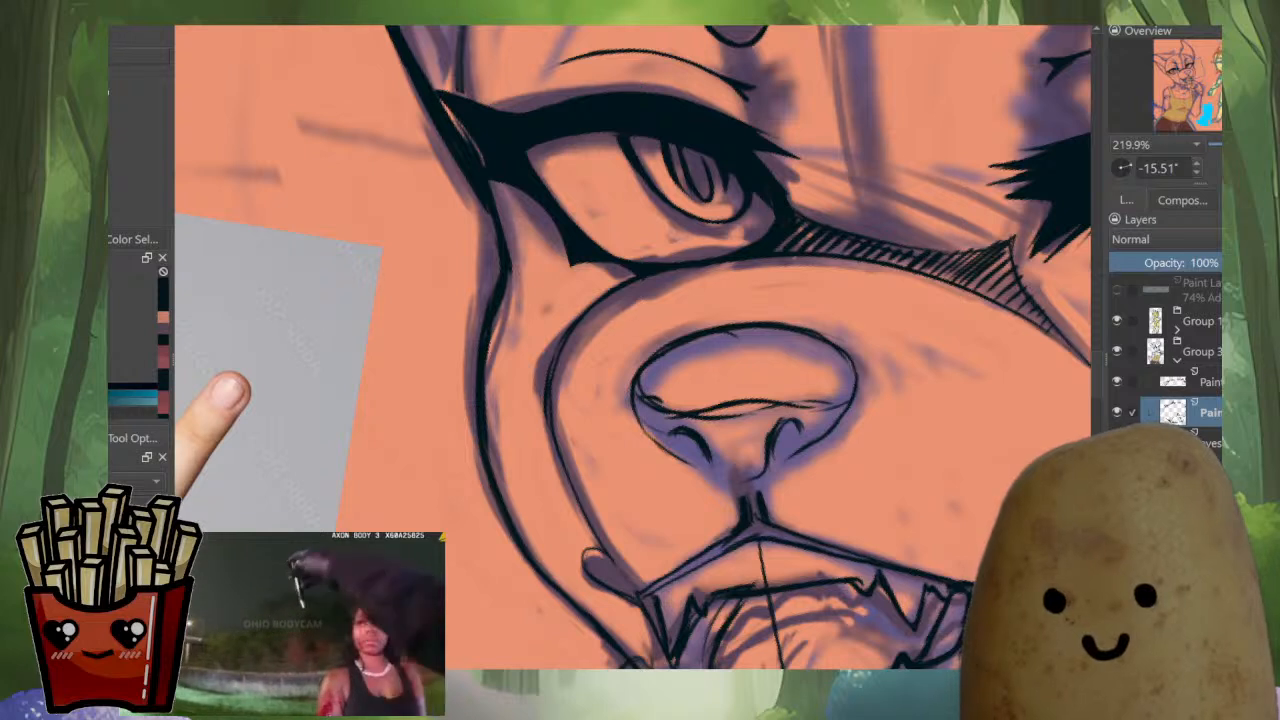
left_click_drag(694, 412, 770, 406)
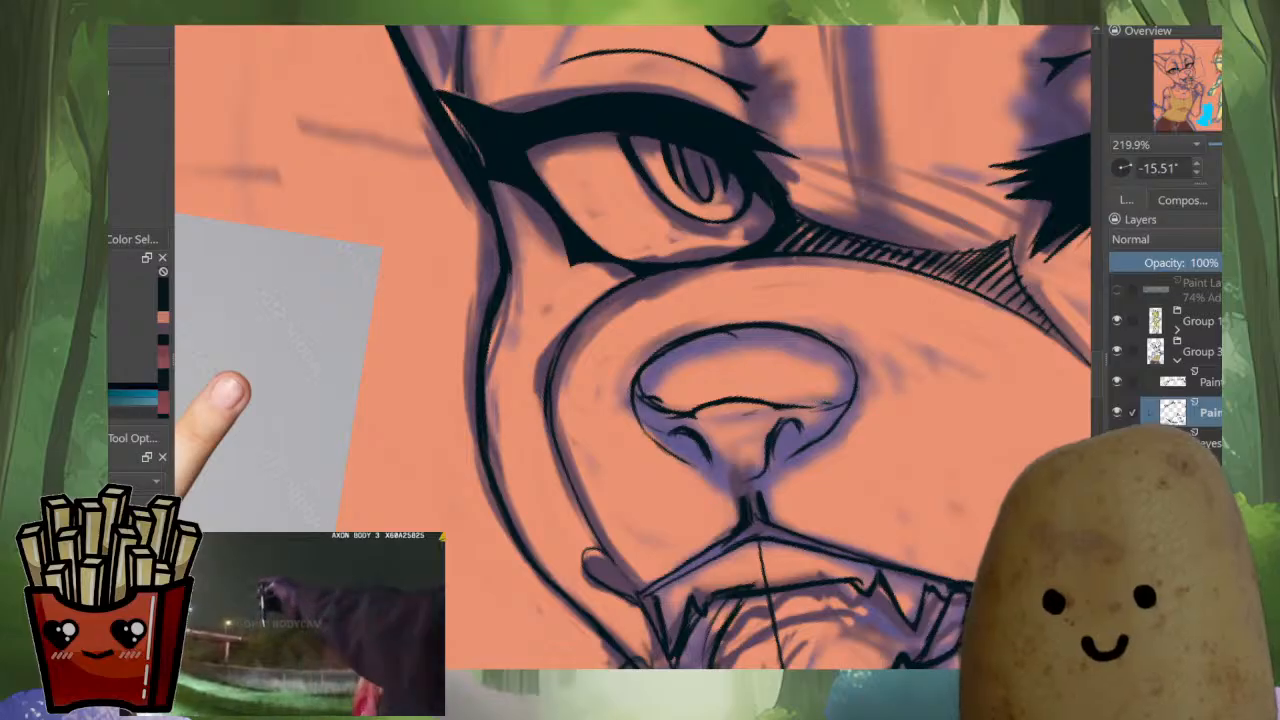
left_click_drag(704, 408, 783, 406)
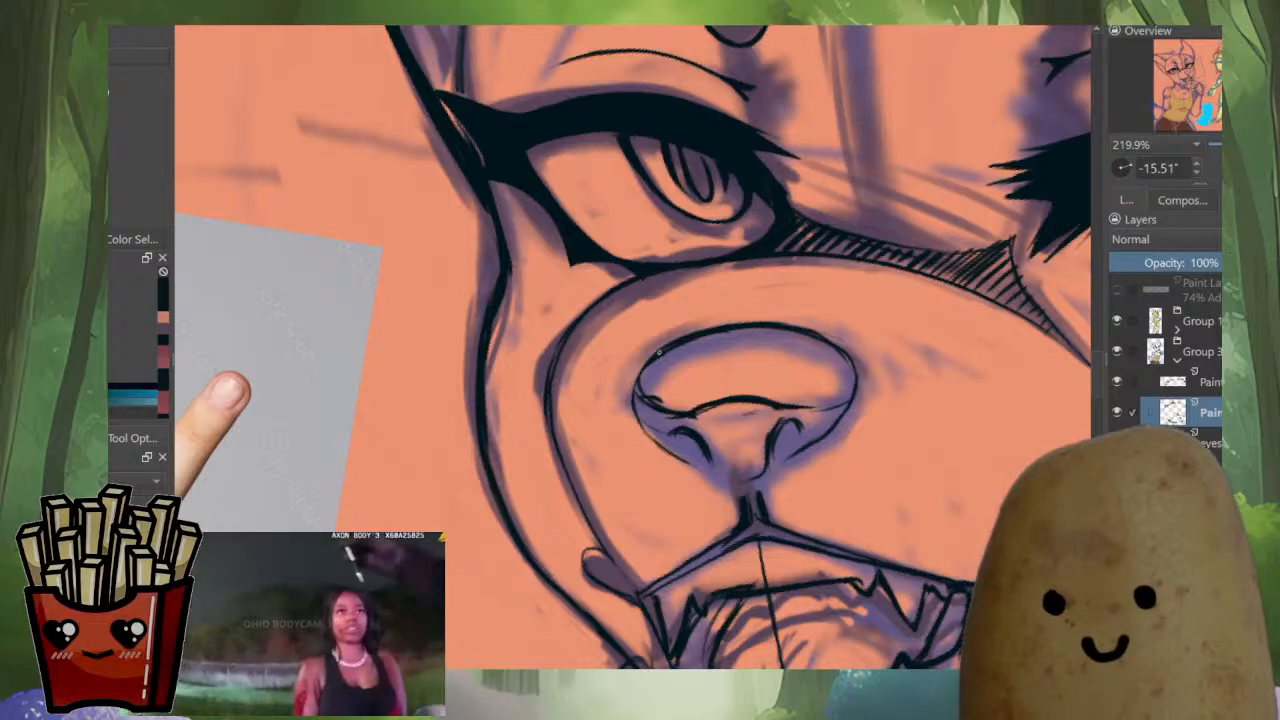
Close the nose's bottom outline with a rounded tip and reinforce the edges below both nostrils.
left_click_drag(645, 430, 686, 459)
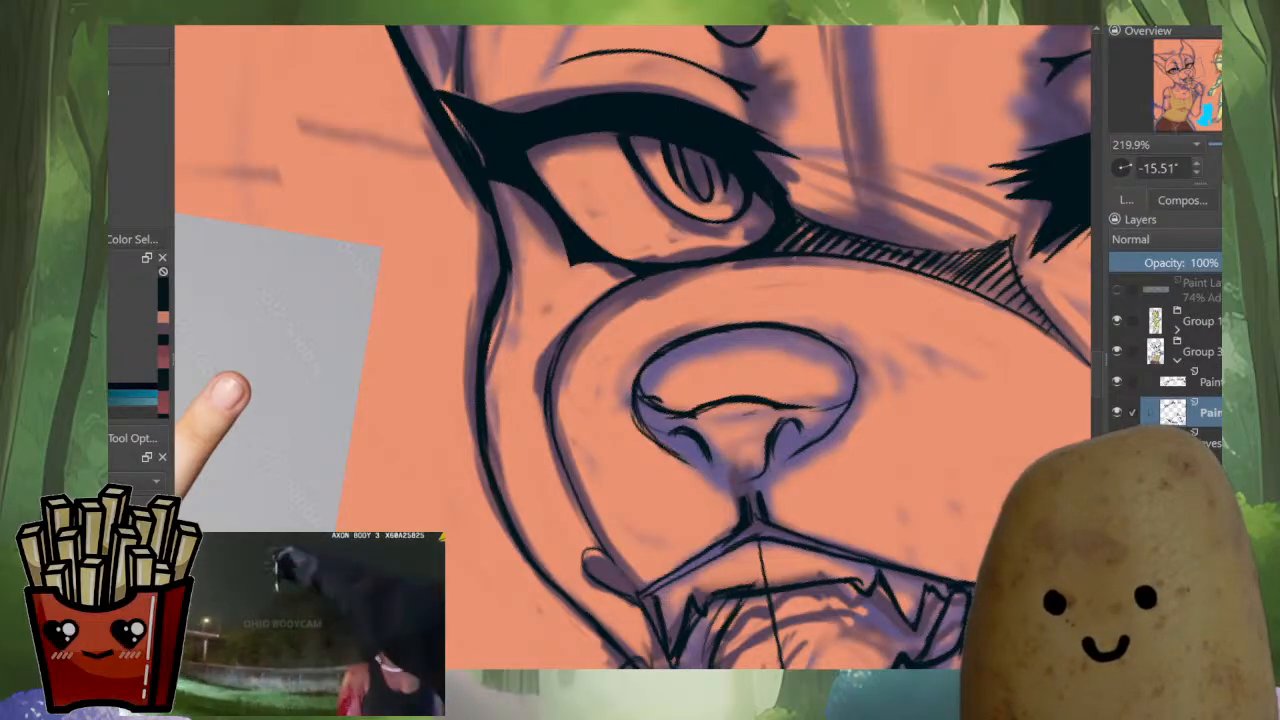
left_click_drag(846, 409, 772, 468)
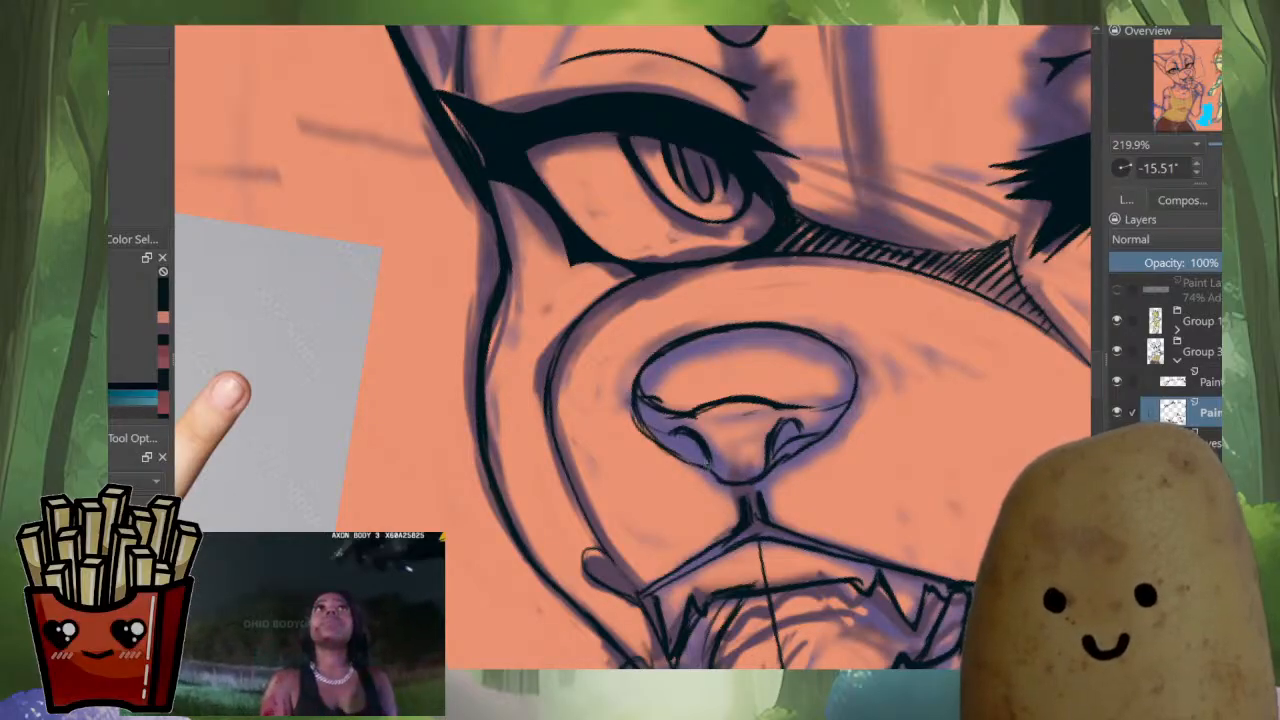
left_click_drag(706, 458, 658, 444)
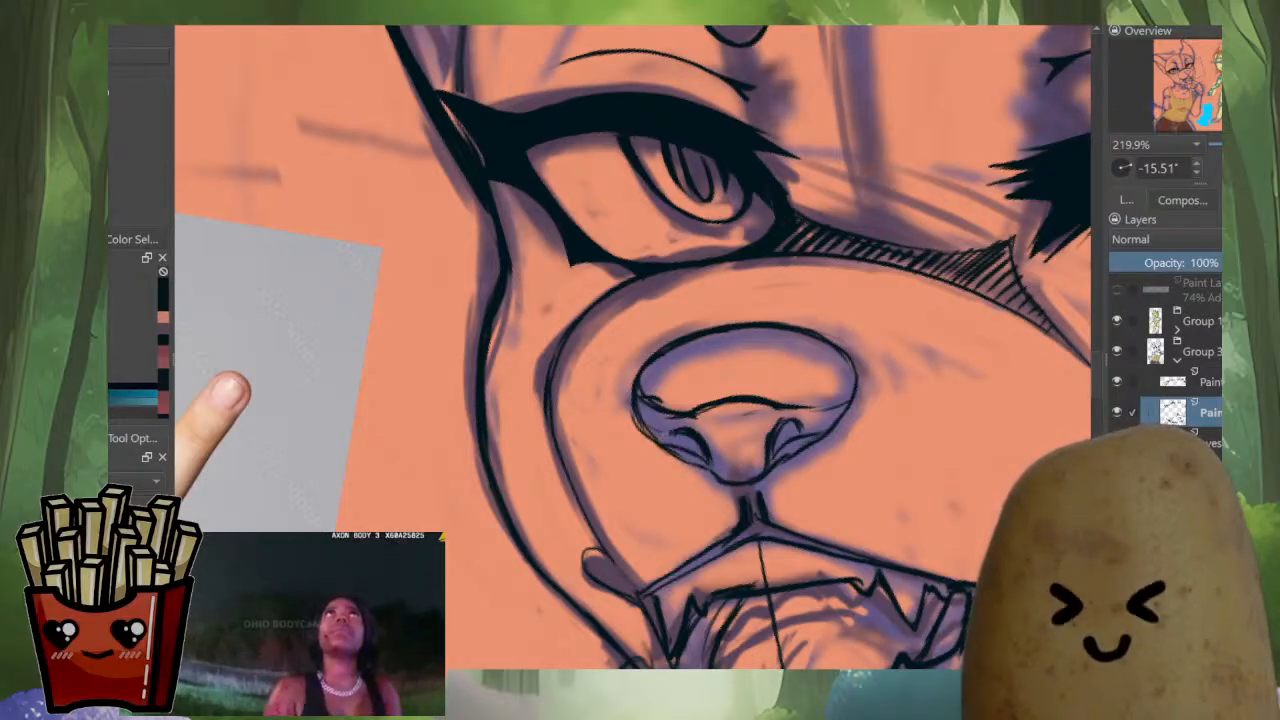
Refine the weight and smoothness of the arched line above the nostrils.
scroll(770, 430, "down", 10)
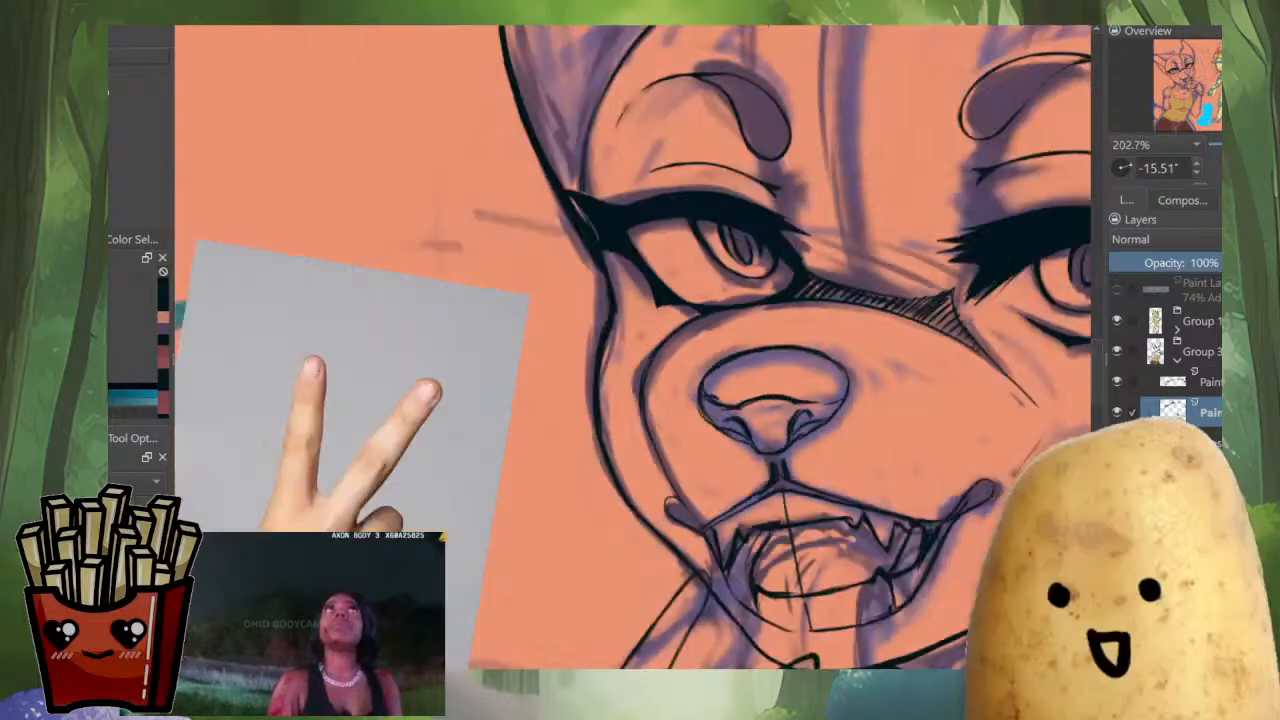
scroll(915, 335, "up", 11)
scroll(790, 342, "up", 3)
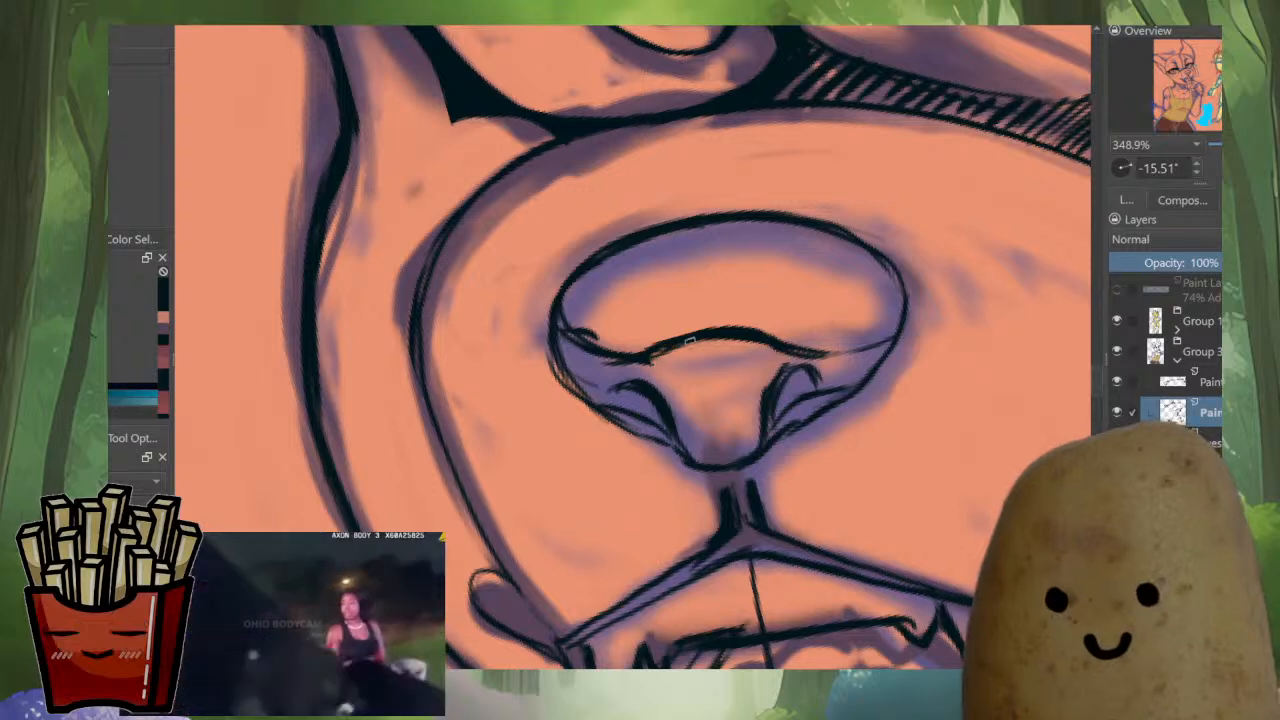
key("ctrl+z")
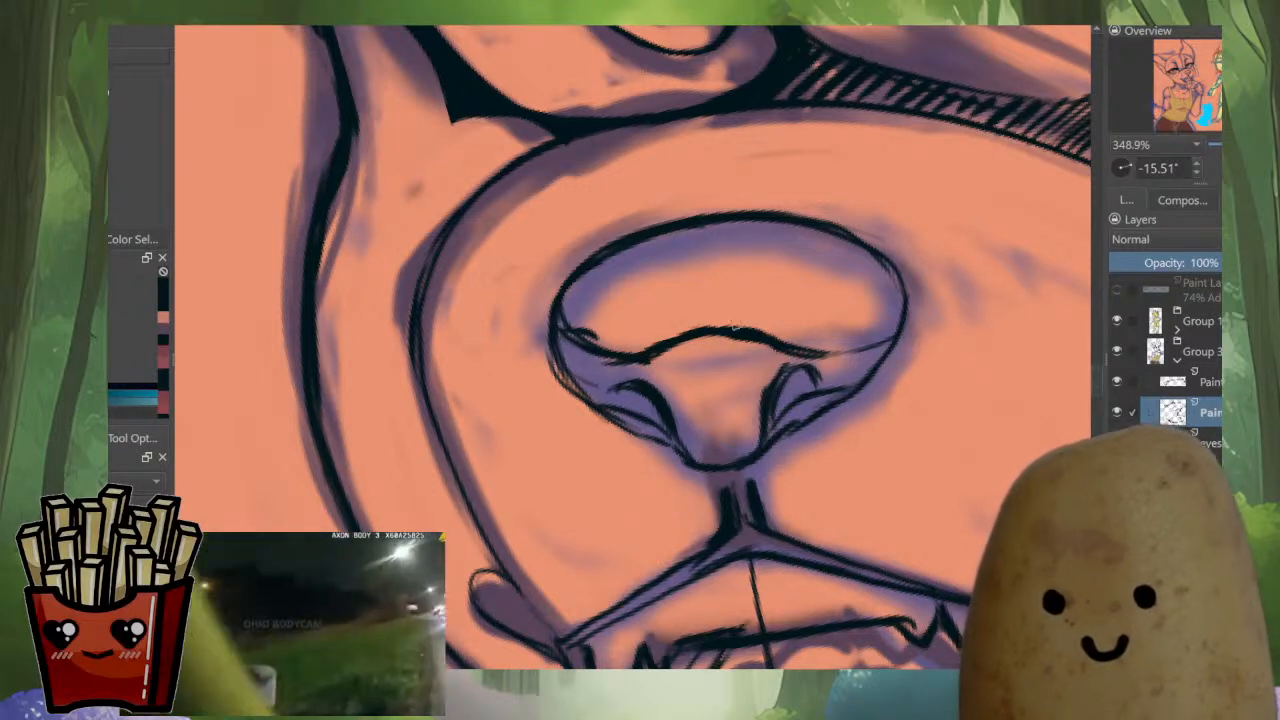
left_click_drag(692, 340, 738, 339)
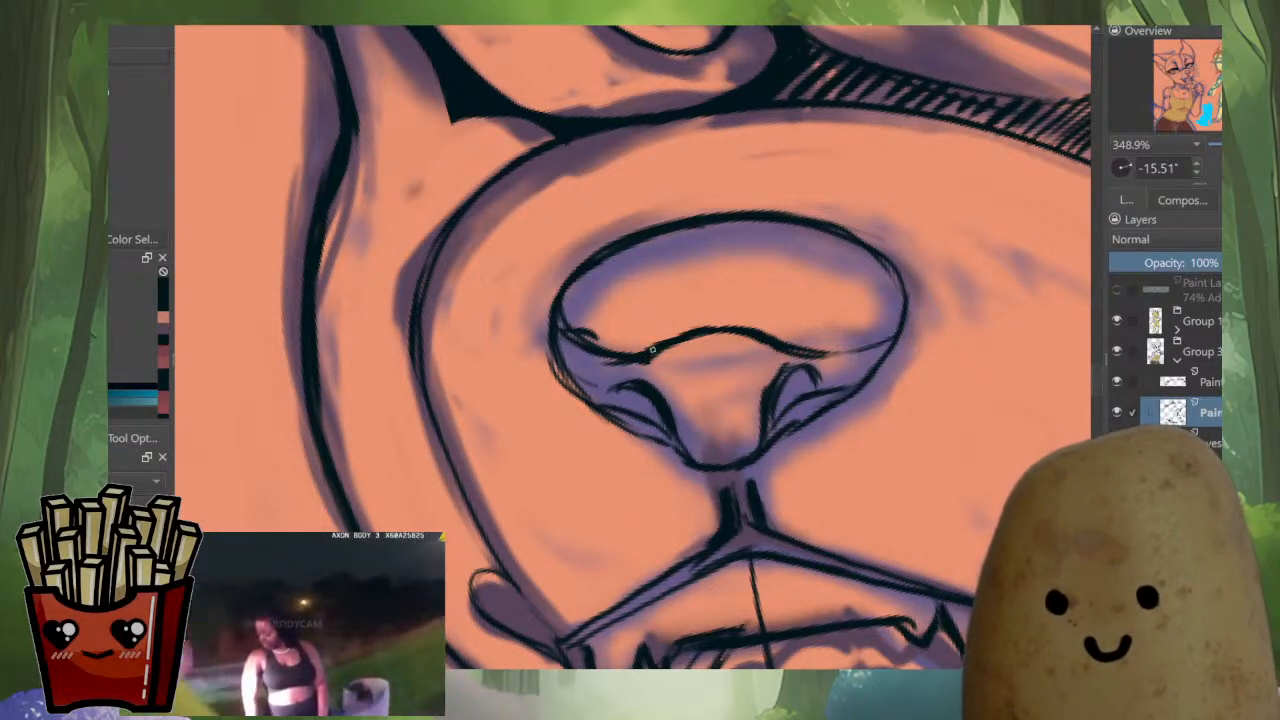
left_click_drag(652, 349, 744, 327)
Clean up the crease beside the nose's central arch and thicken the upper outline on the far side.
scroll(775, 378, "down", 5)
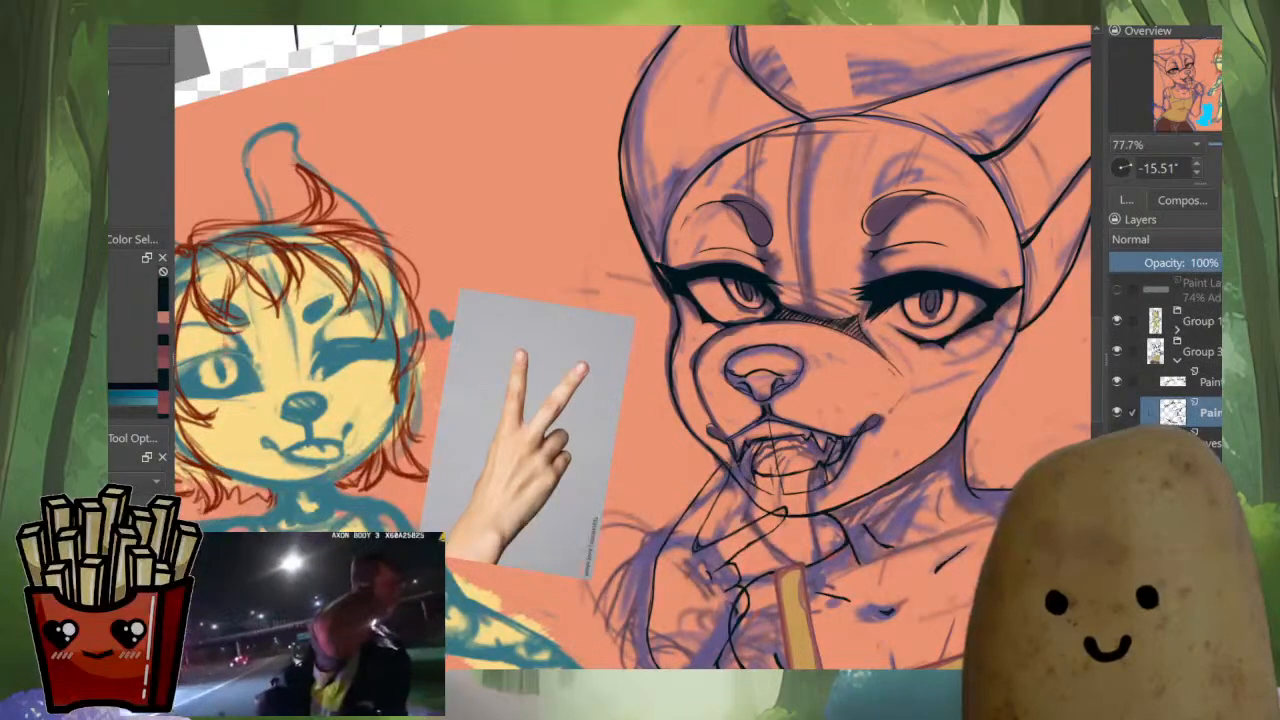
scroll(752, 358, "up", 3)
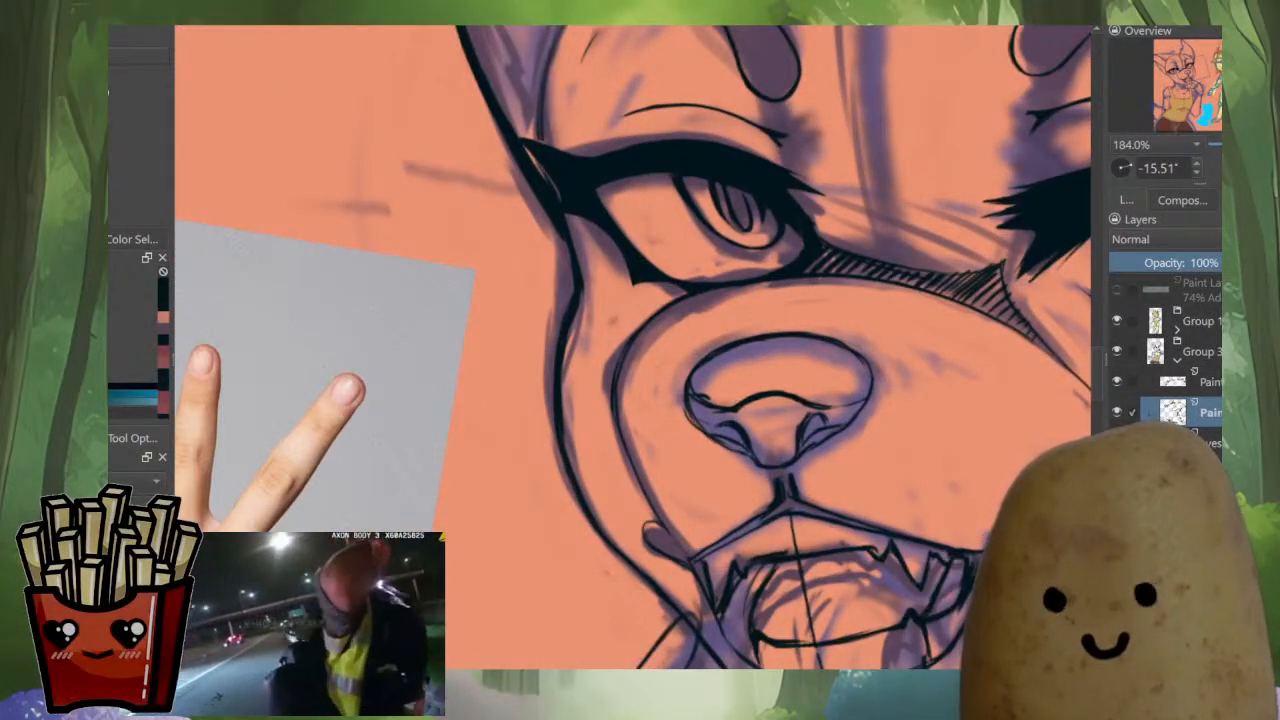
scroll(719, 403, "up", 2)
left_click_drag(757, 404, 742, 418)
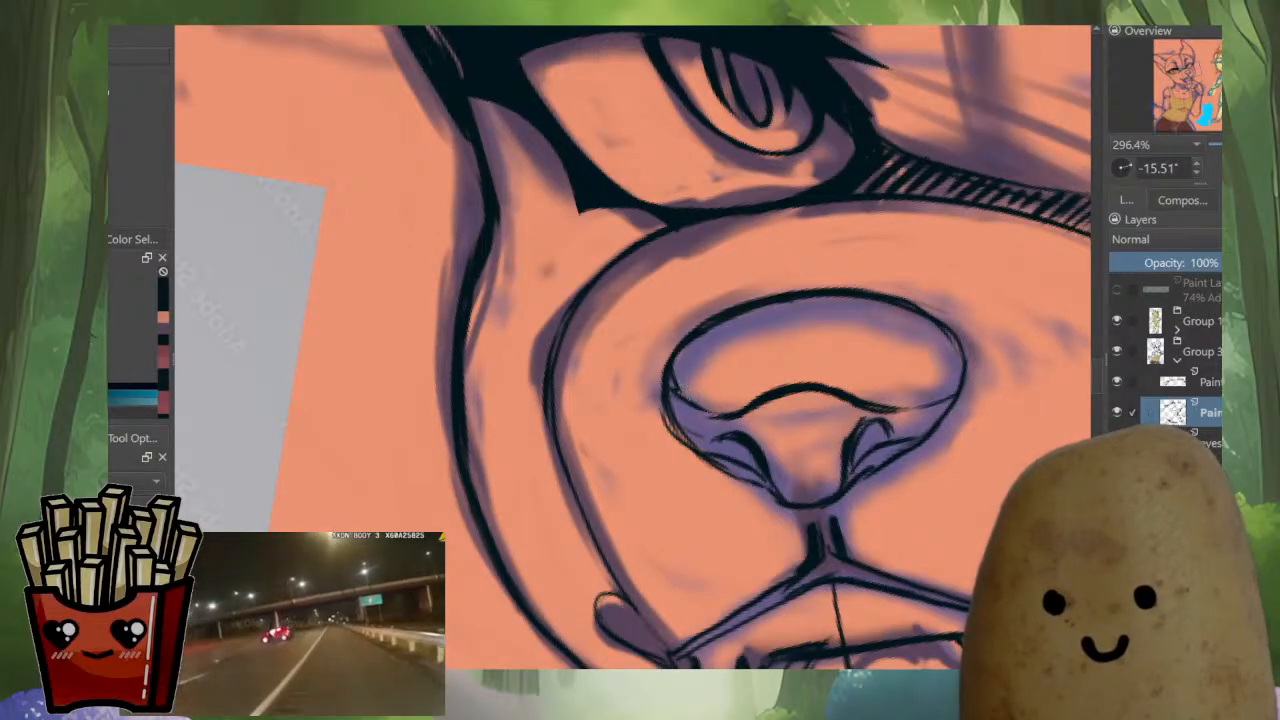
left_click_drag(722, 323, 795, 300)
scroll(836, 348, "down", 4)
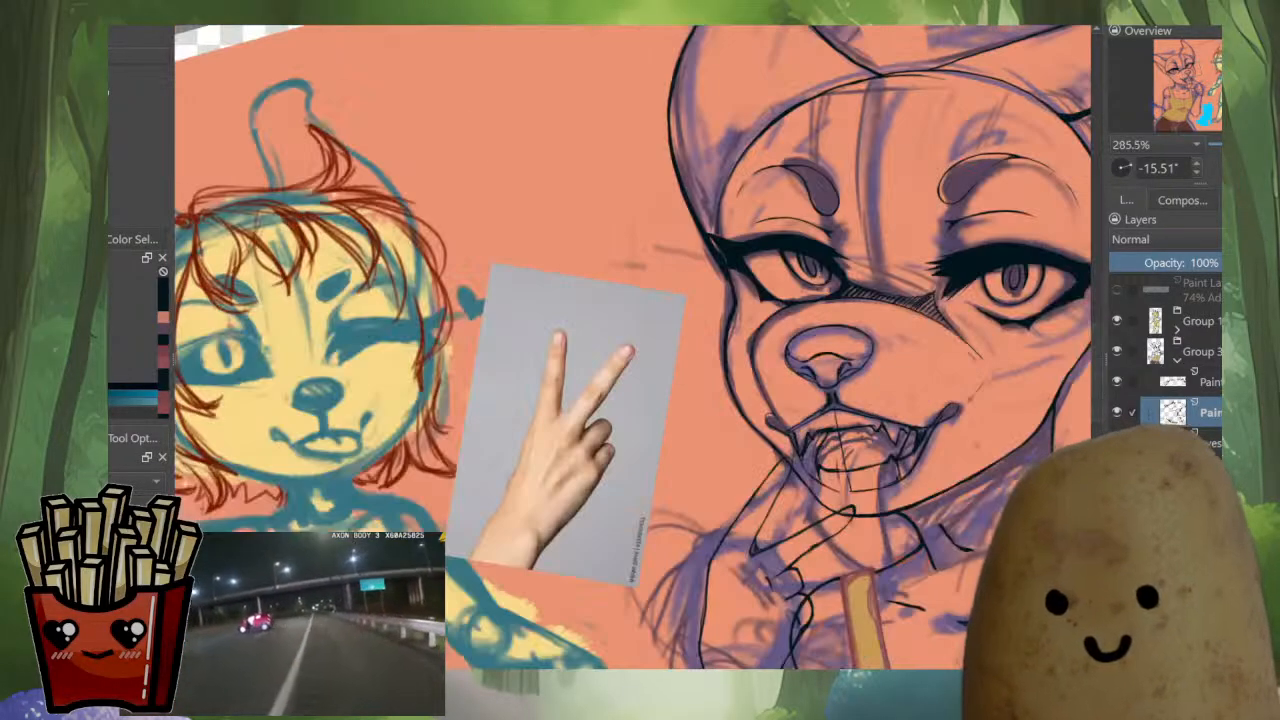
Isolate the muzzle line layer and fill the near mouth corner's outlined loop with solid dark ink.
scroll(846, 390, "up", 1)
scroll(846, 390, "down", 5)
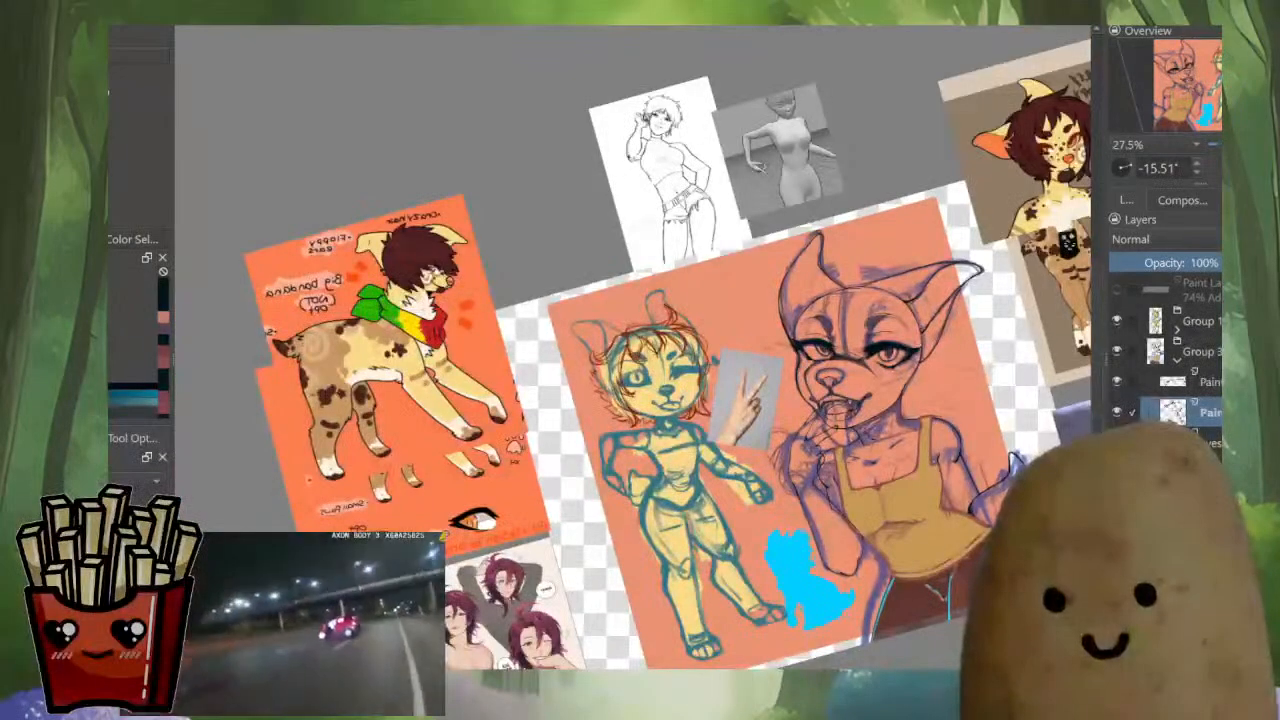
scroll(846, 390, "up", 1)
left_click(1173, 412, "alt")
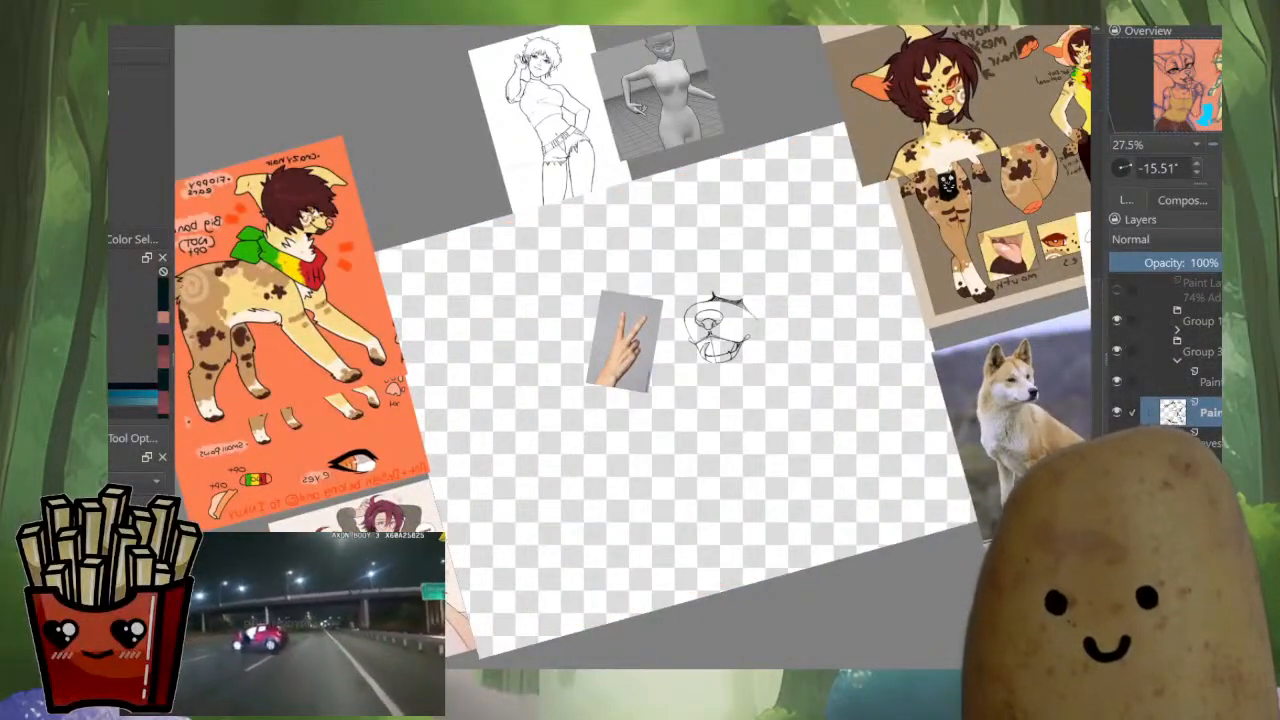
scroll(707, 349, "up", 5)
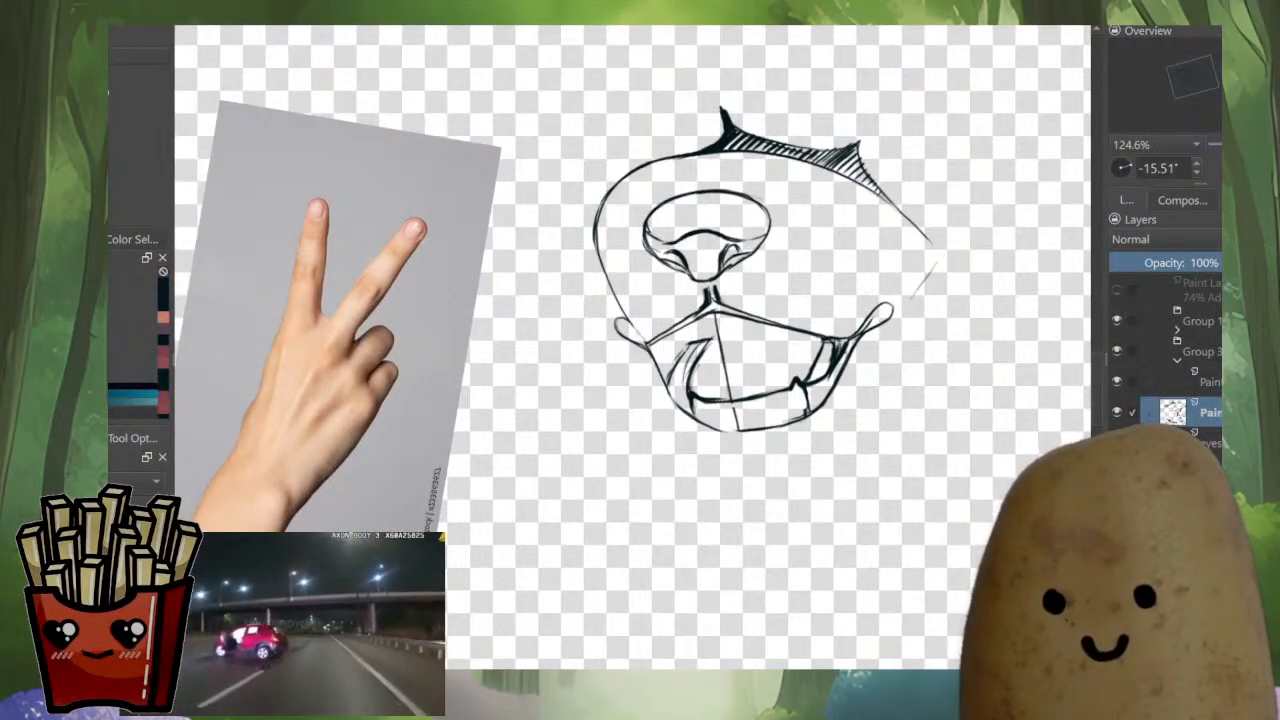
scroll(710, 427, "up", 2)
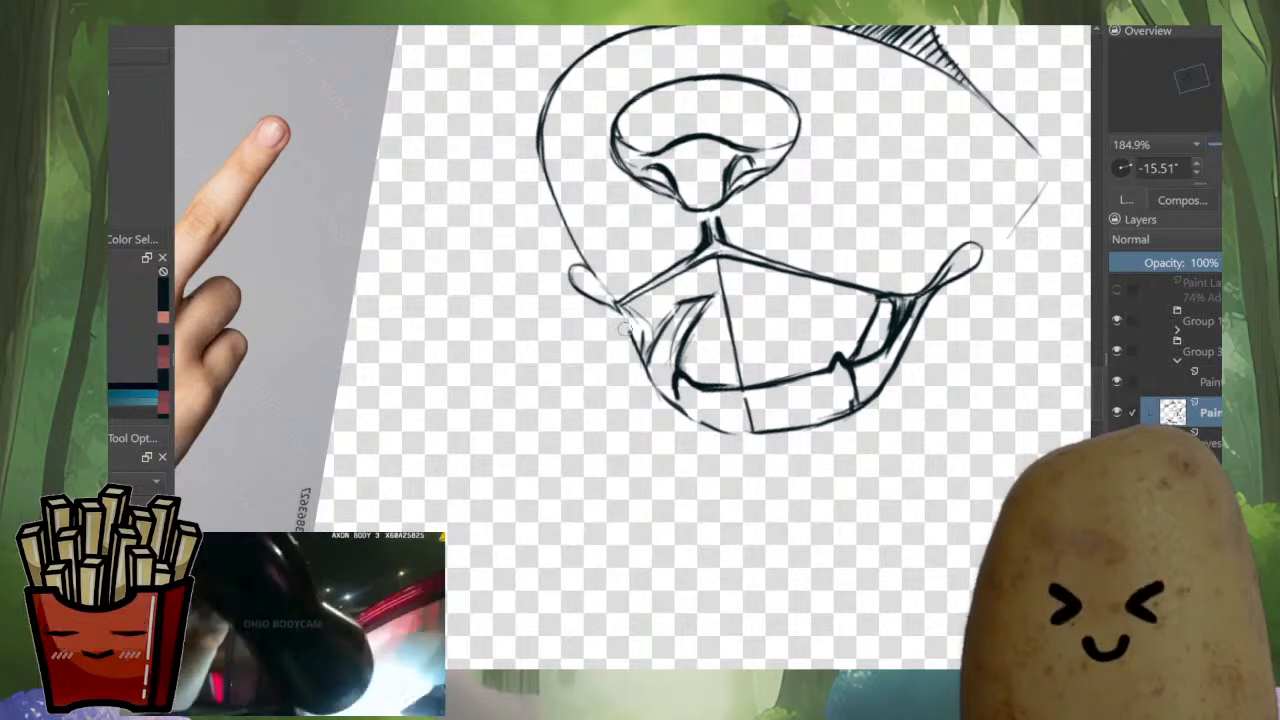
key("m")
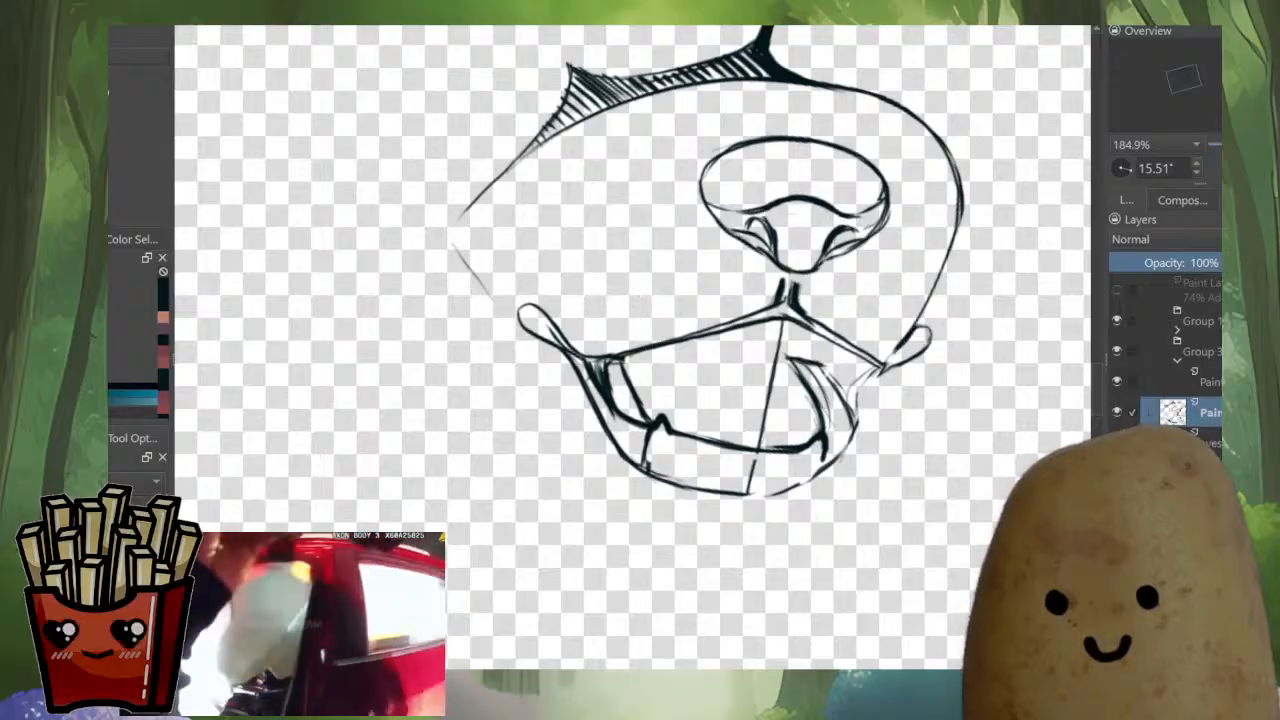
mouse_move(915, 335)
left_mouse_down()
mouse_move(892, 358)
mouse_move(924, 343)
mouse_move(886, 367)
mouse_move(915, 318)
left_mouse_up()
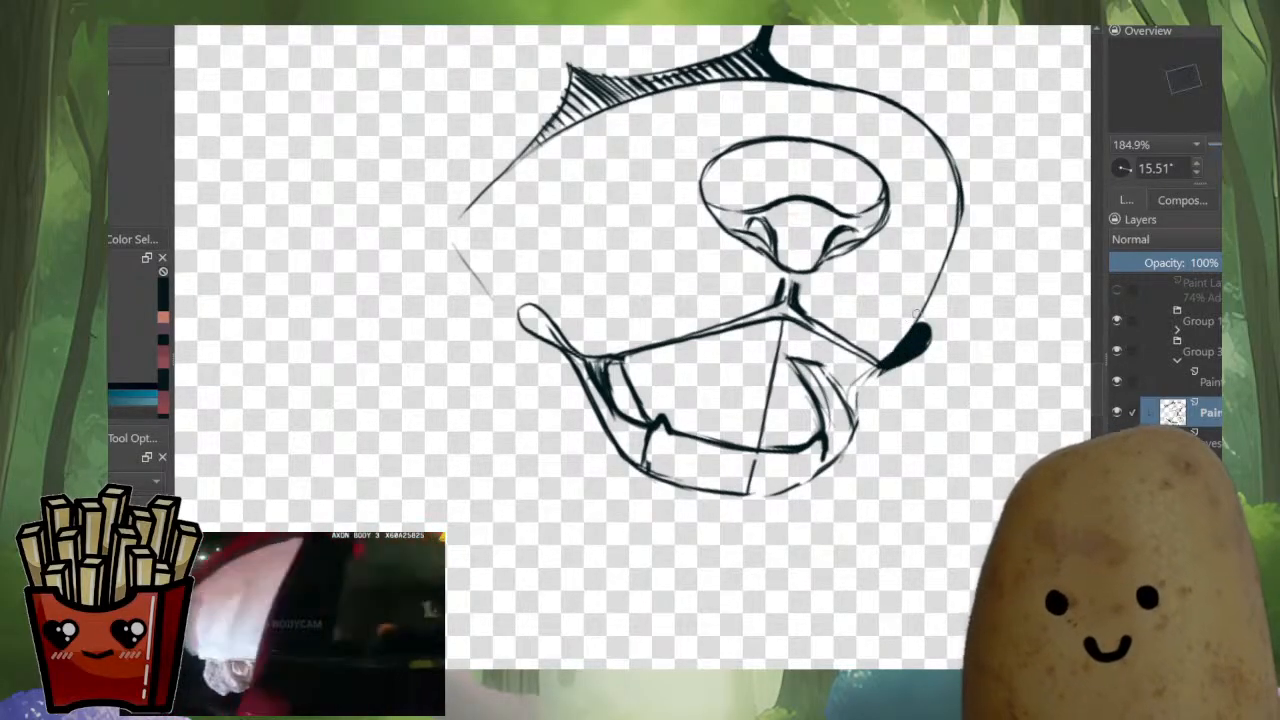
Fill the vertical line under the nose solid and thicken both upper lip lines out towards the mouth corners.
mouse_move(800, 273)
left_mouse_down()
mouse_move(792, 305)
mouse_move(797, 275)
mouse_move(777, 300)
mouse_move(697, 328)
left_mouse_up()
left_click_drag(786, 306, 586, 362)
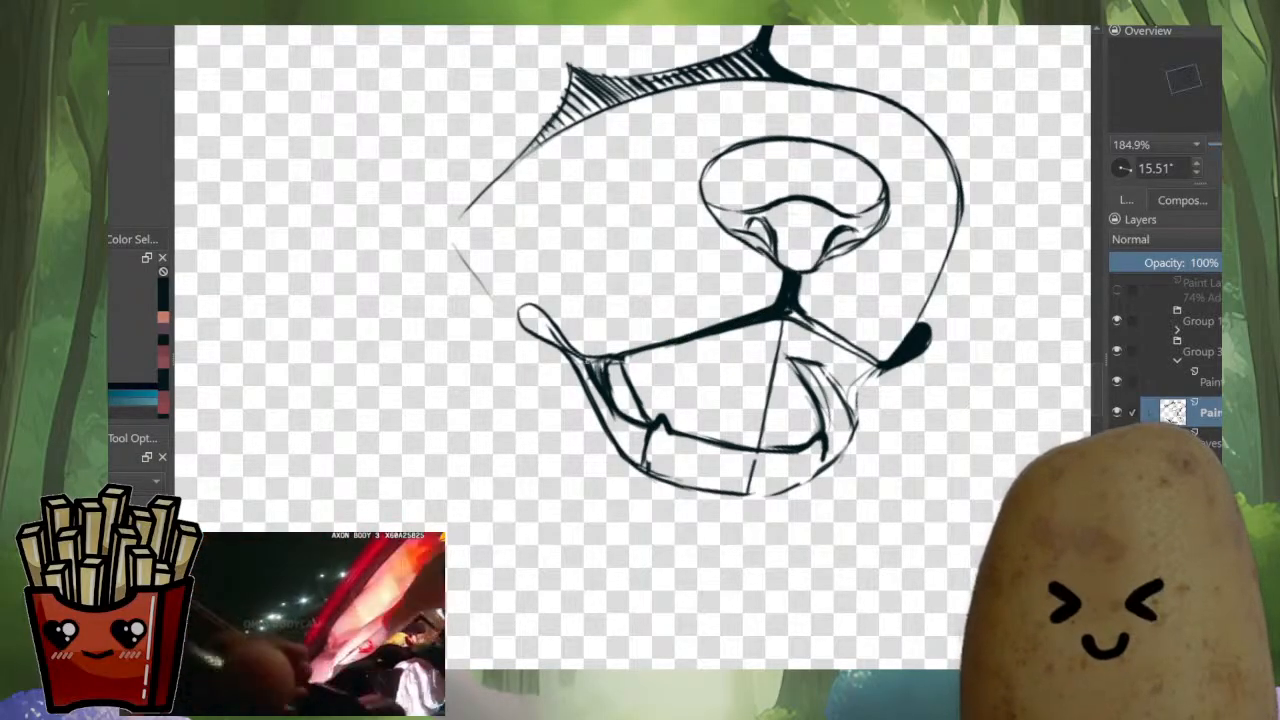
key("m")
scroll(510, 440, "up", 1)
left_click_drag(770, 304, 652, 370)
left_click_drag(740, 324, 656, 368)
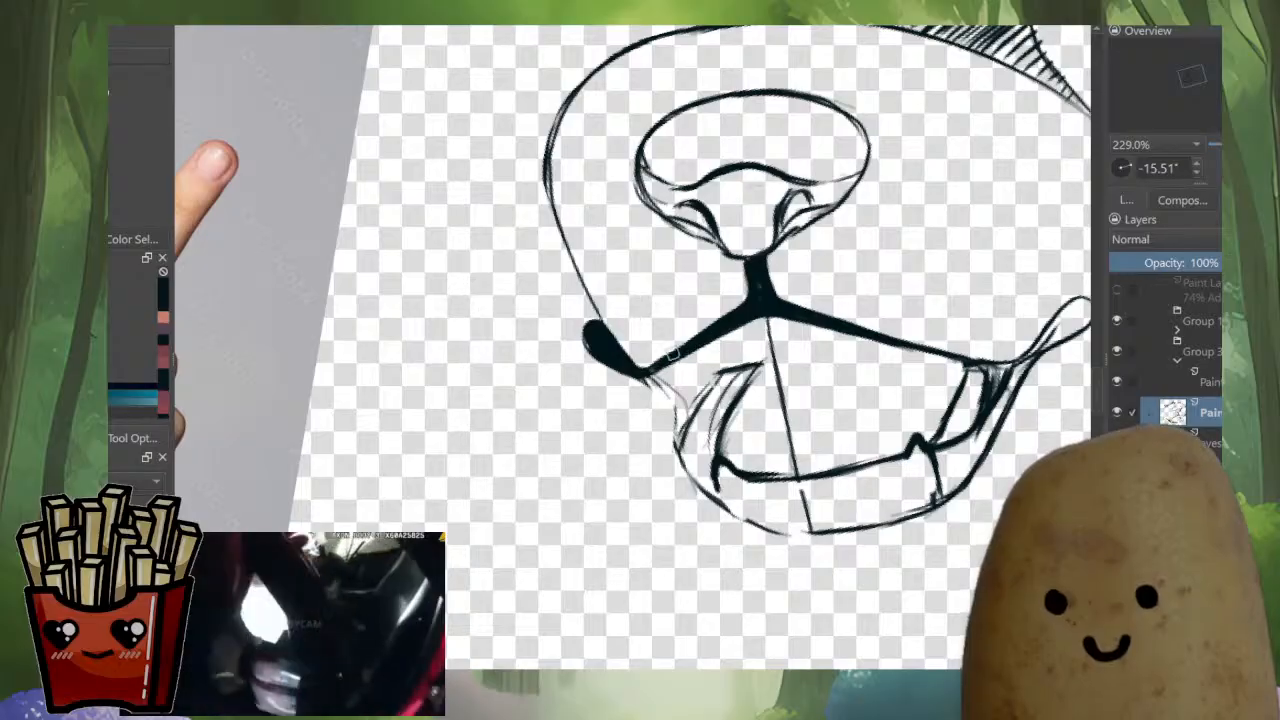
Redraw the lip edge below the filled mouth corner as one clean curve running down into the lower jaw outline.
scroll(740, 324, "down", 5)
scroll(759, 299, "up", 4)
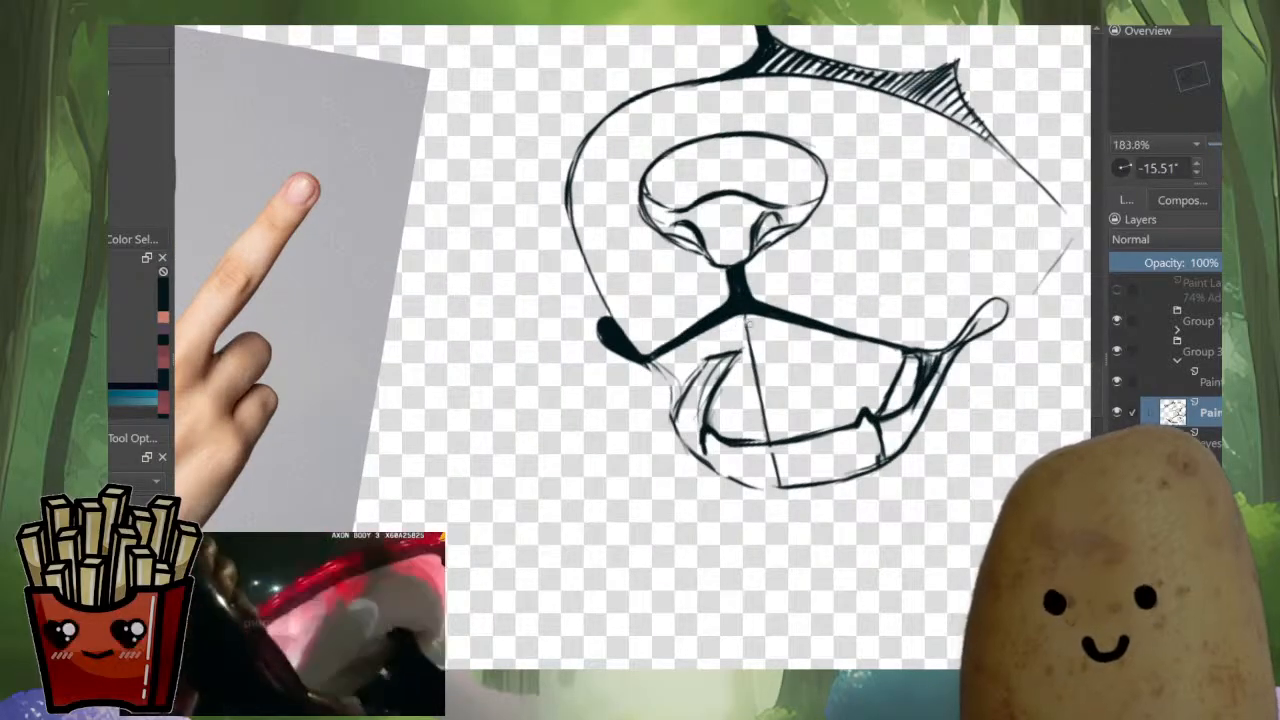
key("i")
key("i")
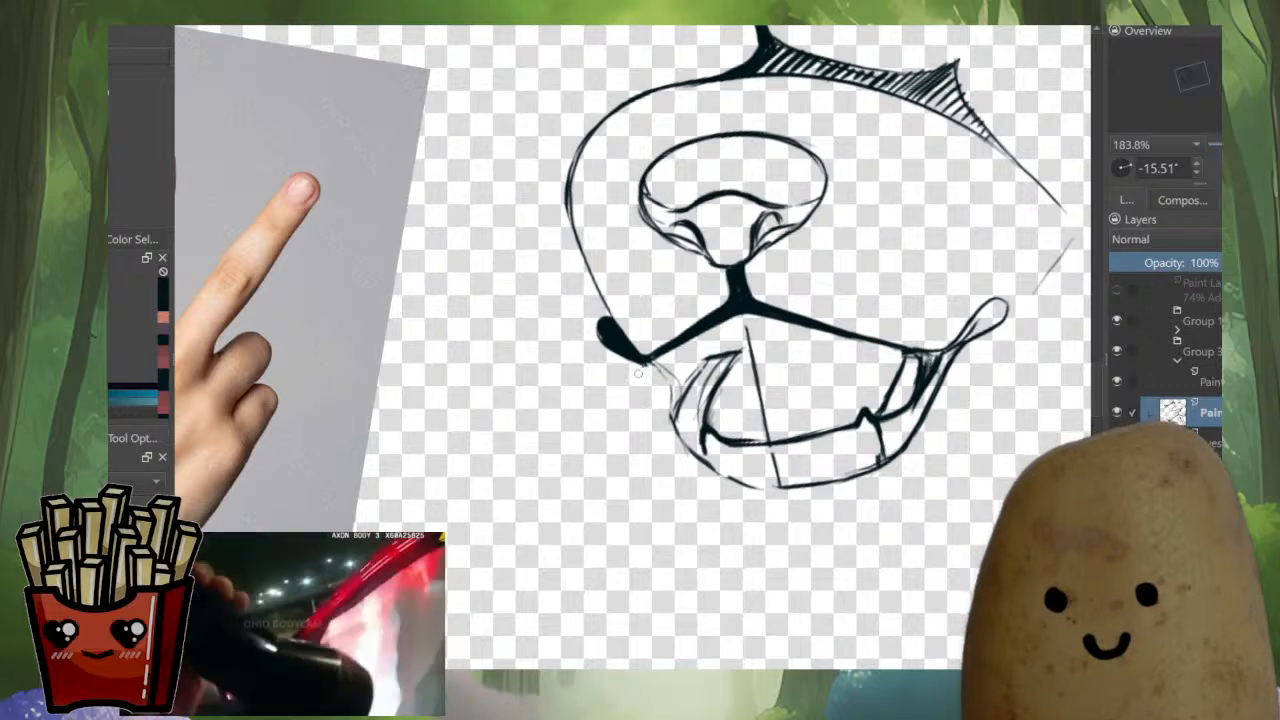
key("m")
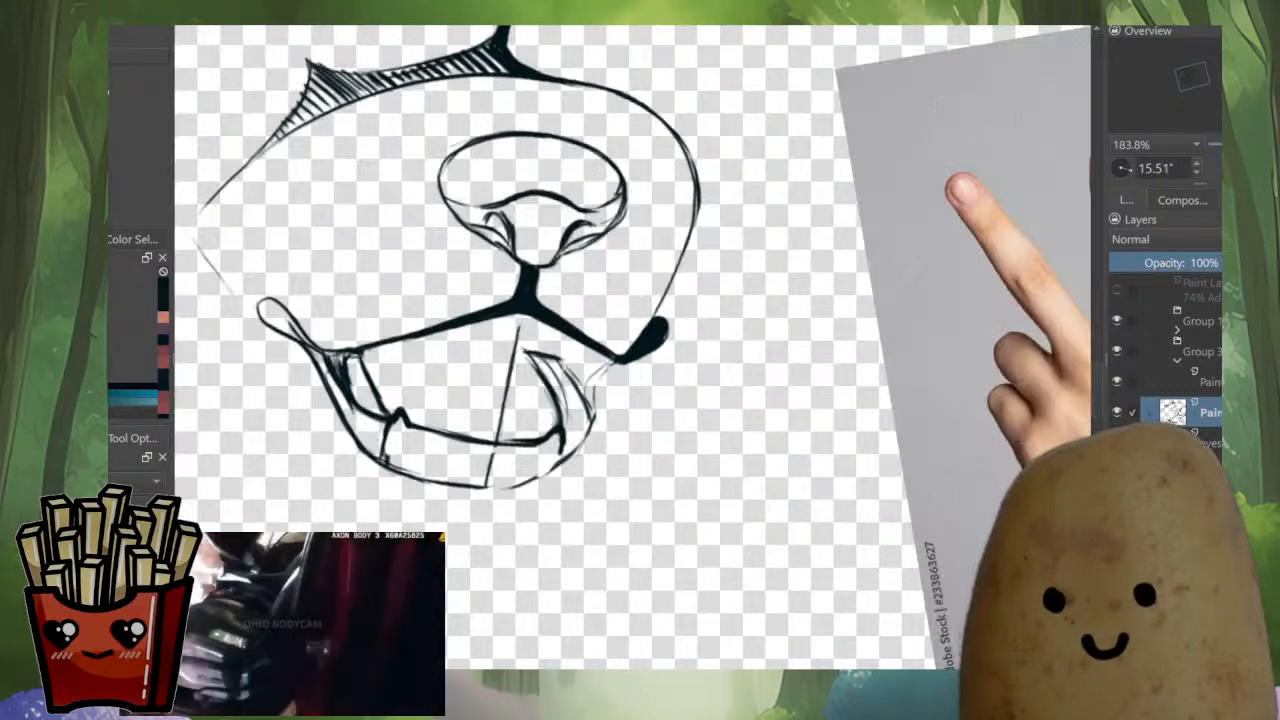
key("i")
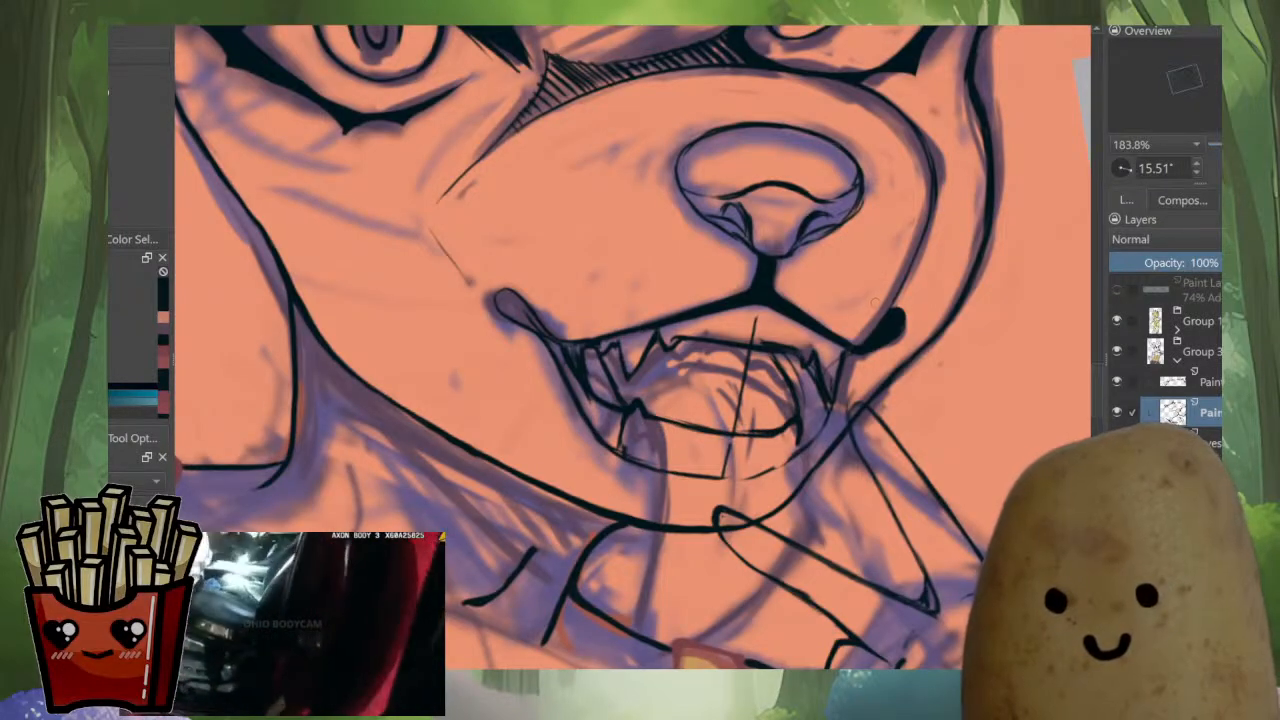
scroll(857, 277, "up", 4)
key("i")
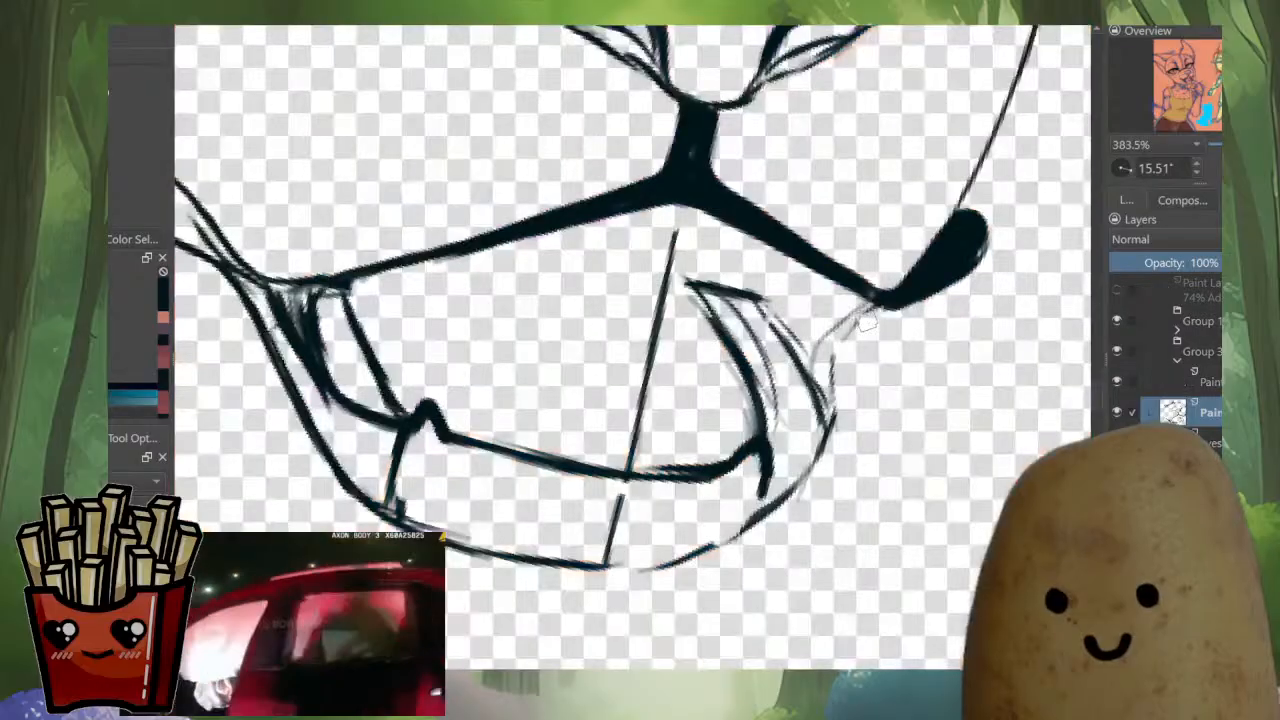
left_click_drag(872, 312, 810, 355)
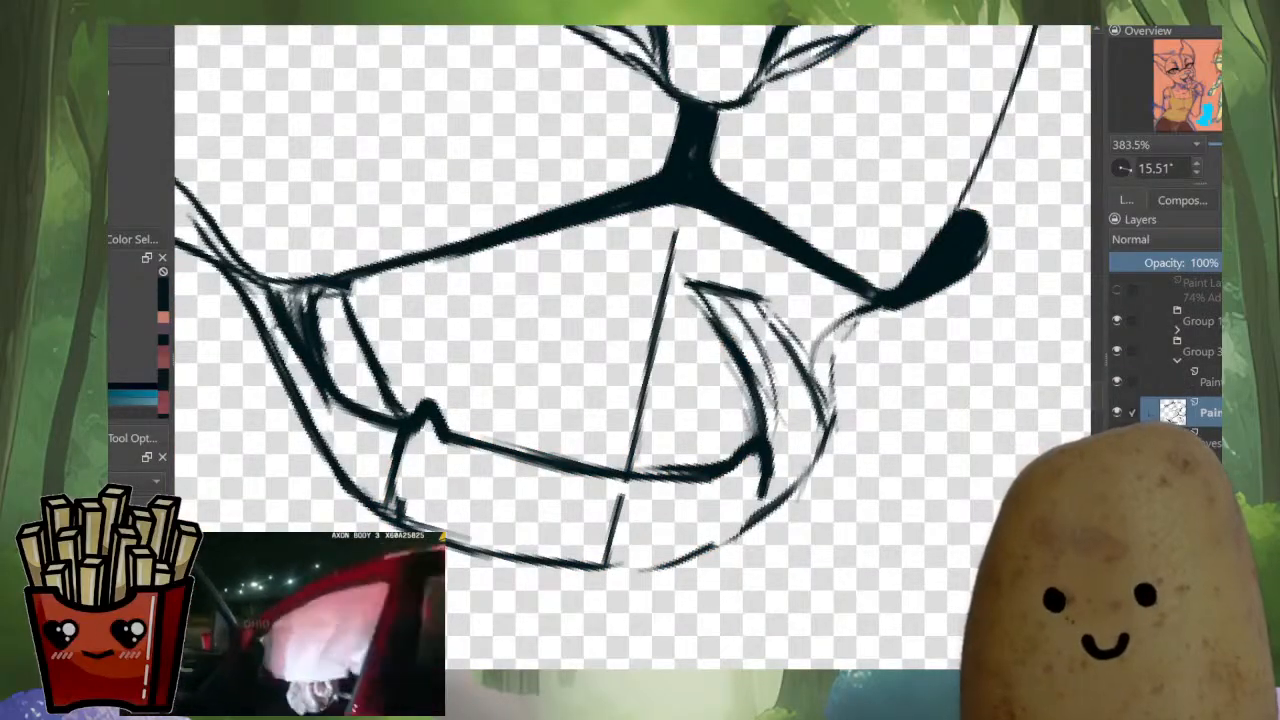
left_click_drag(866, 316, 808, 376)
mouse_move(976, 236)
left_mouse_down()
mouse_move(968, 270)
mouse_move(980, 246)
left_mouse_up()
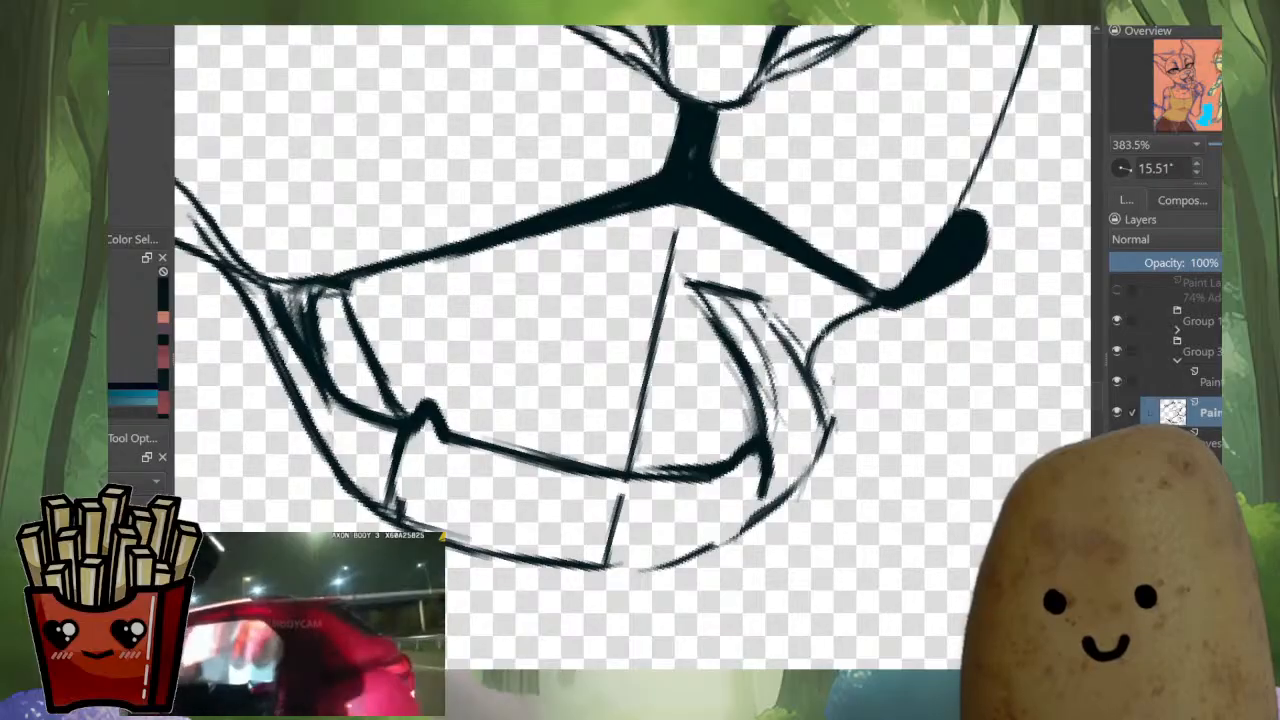
left_click_drag(824, 402, 826, 450)
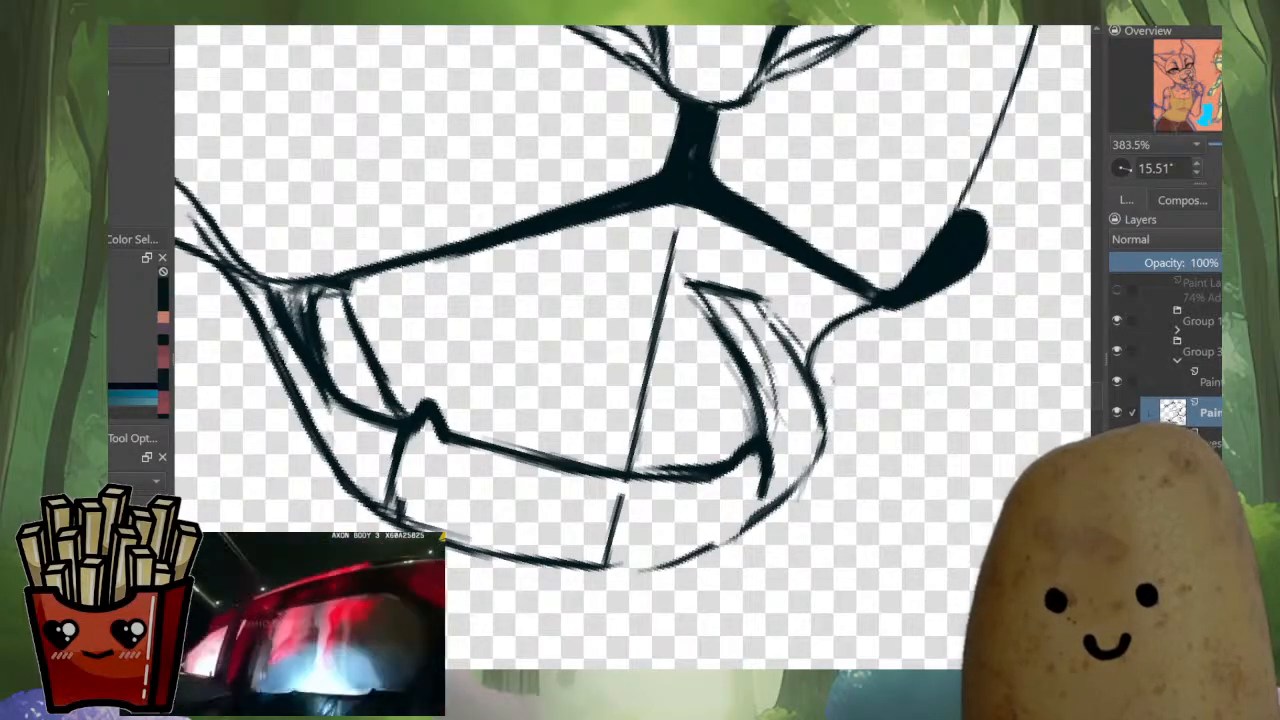
scroll(873, 319, "down", 8)
key("m")
scroll(366, 324, "up", 5)
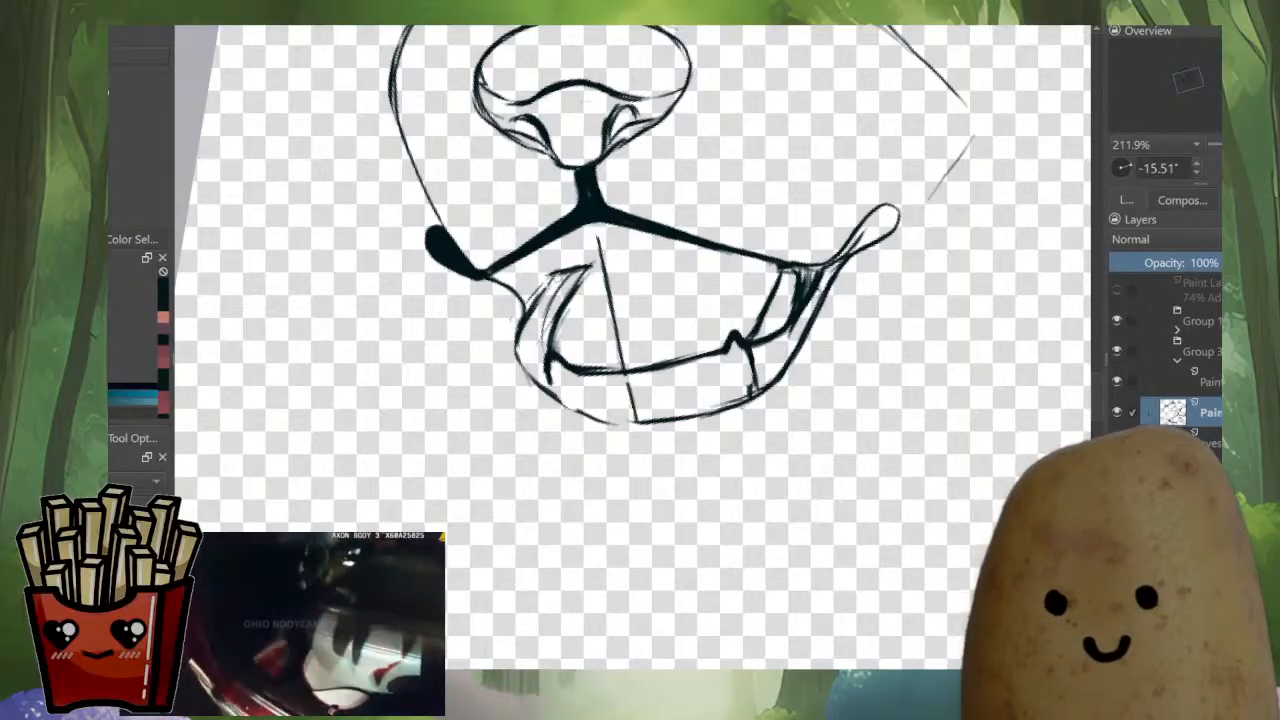
left_click_drag(596, 234, 540, 294)
mouse_move(620, 236)
left_mouse_down()
mouse_move(564, 302)
mouse_move(578, 278)
left_mouse_up()
key("ctrl+z")
key("ctrl+z")
key("ctrl+z")
key("ctrl+z")
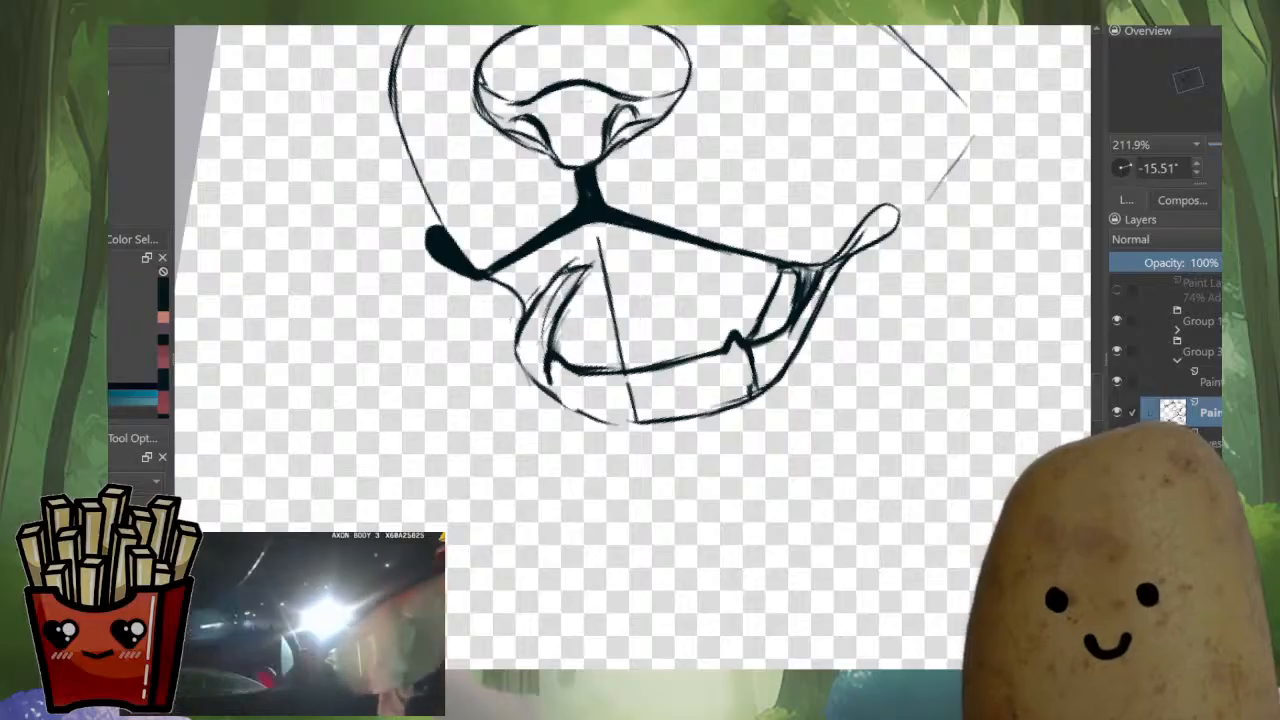
Redraw the small side teeth at both ends of the lower row and close the lower lip outline with a continuous line.
mouse_move(594, 251)
left_mouse_down()
mouse_move(562, 272)
mouse_move(597, 264)
mouse_move(549, 299)
left_mouse_up()
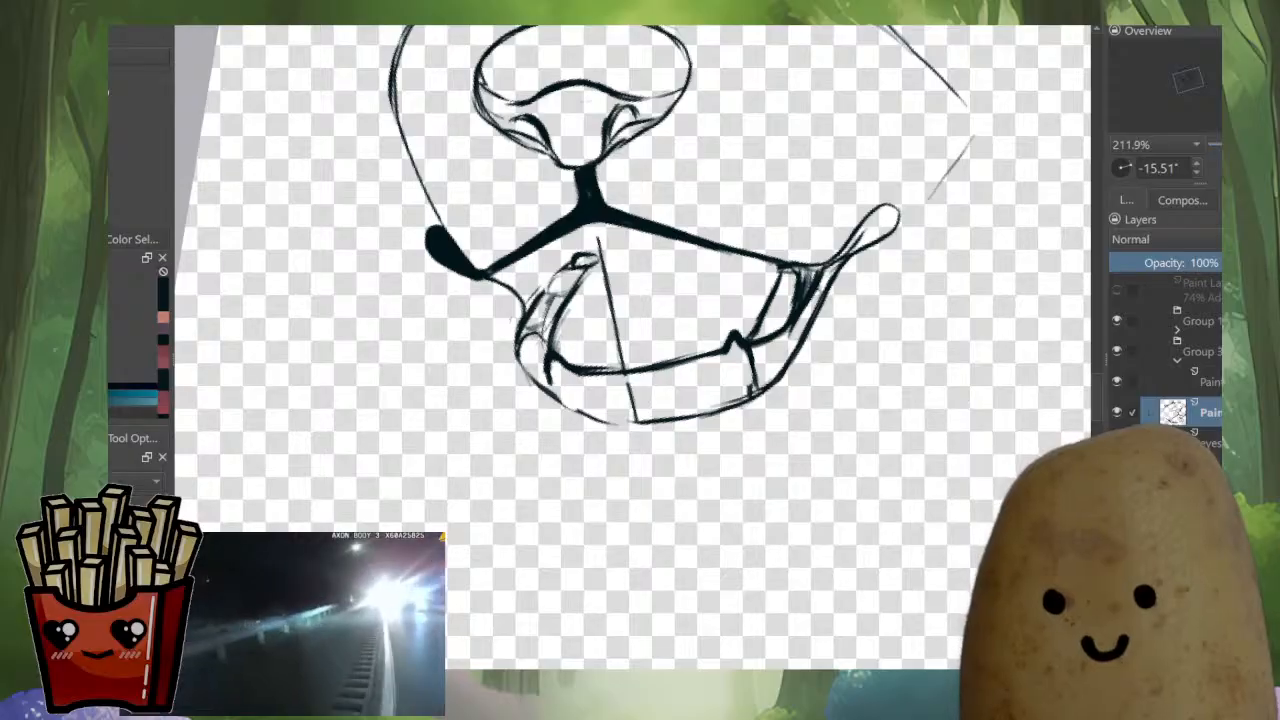
left_click_drag(531, 319, 558, 298)
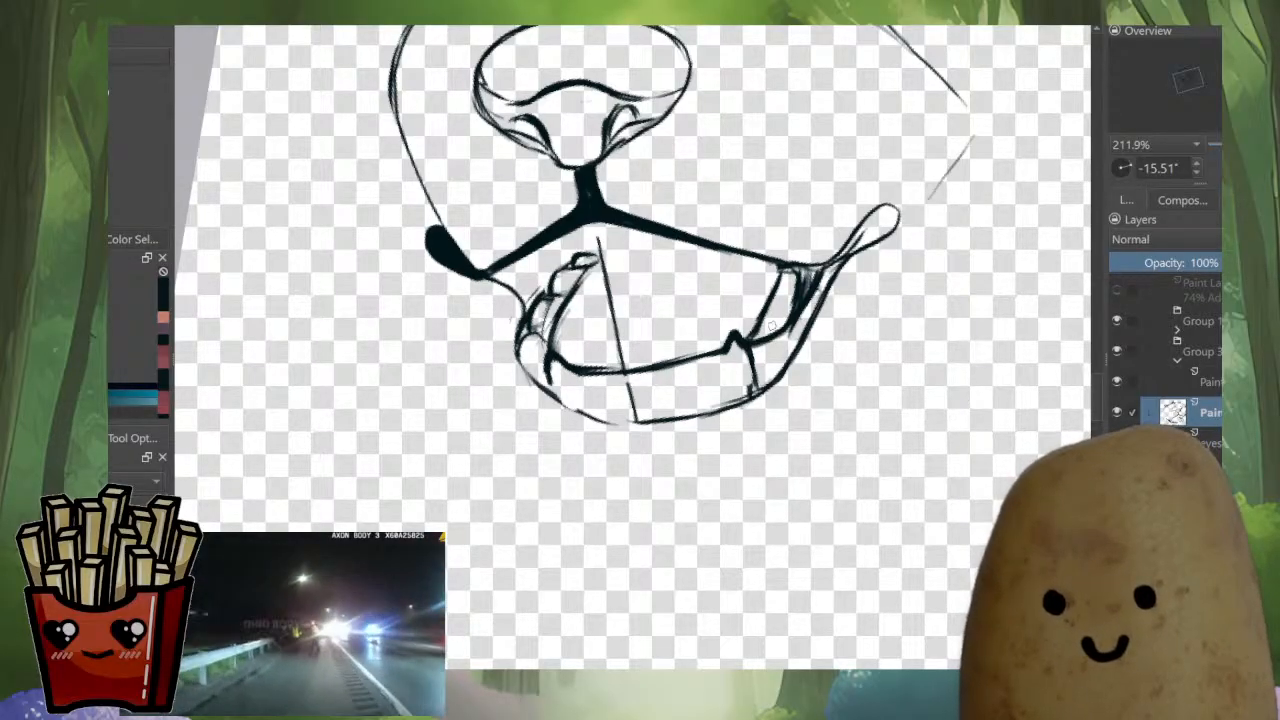
mouse_move(757, 339)
left_mouse_down()
mouse_move(793, 303)
mouse_move(792, 276)
mouse_move(749, 335)
left_mouse_up()
key("e")
mouse_move(777, 288)
left_mouse_down()
mouse_move(750, 340)
mouse_move(776, 308)
mouse_move(740, 336)
mouse_move(758, 364)
mouse_move(728, 374)
mouse_move(748, 351)
left_mouse_up()
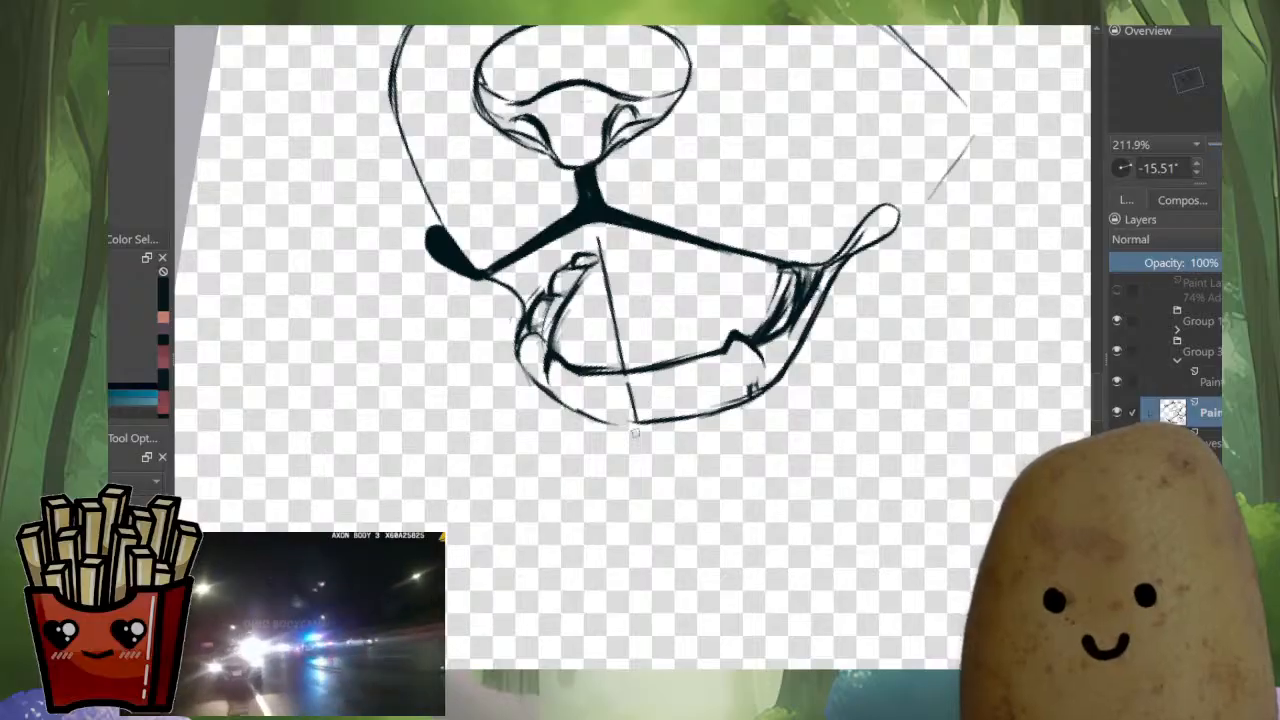
mouse_move(560, 405)
left_mouse_down()
mouse_move(627, 423)
mouse_move(576, 413)
mouse_move(715, 410)
mouse_move(770, 373)
mouse_move(747, 404)
left_mouse_up()
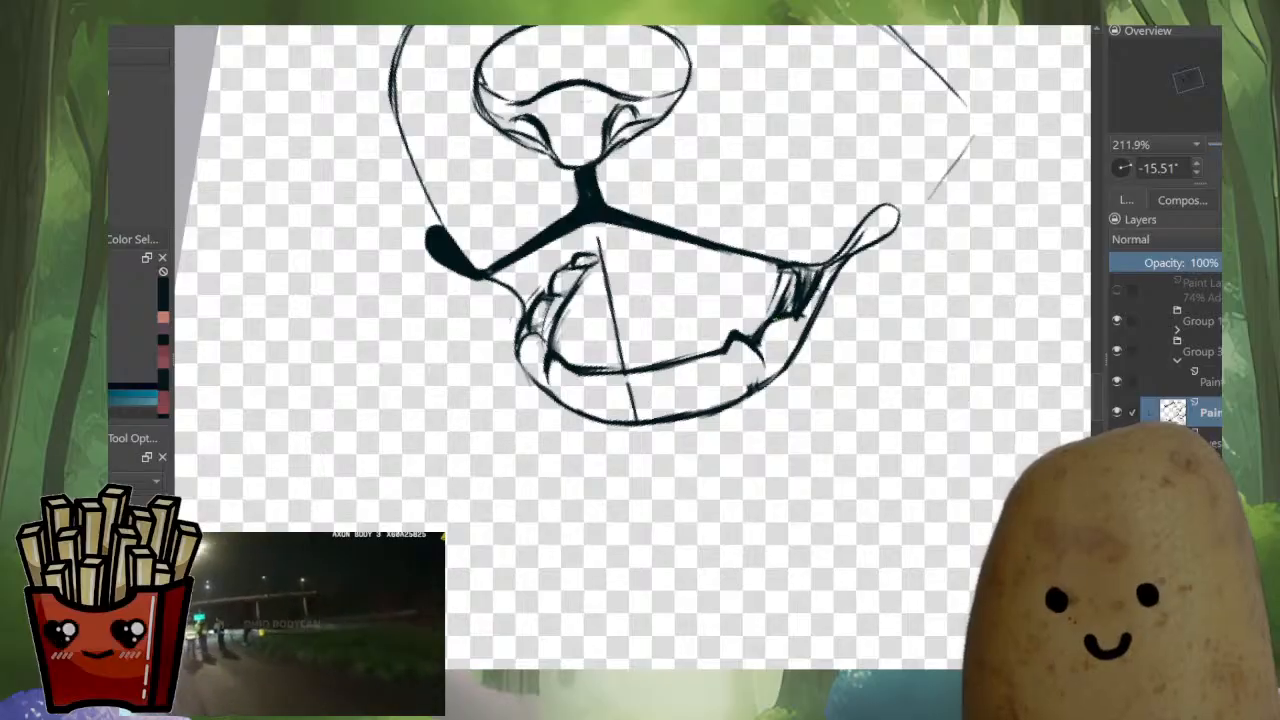
mouse_move(788, 300)
left_mouse_down()
mouse_move(808, 290)
mouse_move(788, 270)
mouse_move(782, 280)
mouse_move(800, 268)
left_mouse_up()
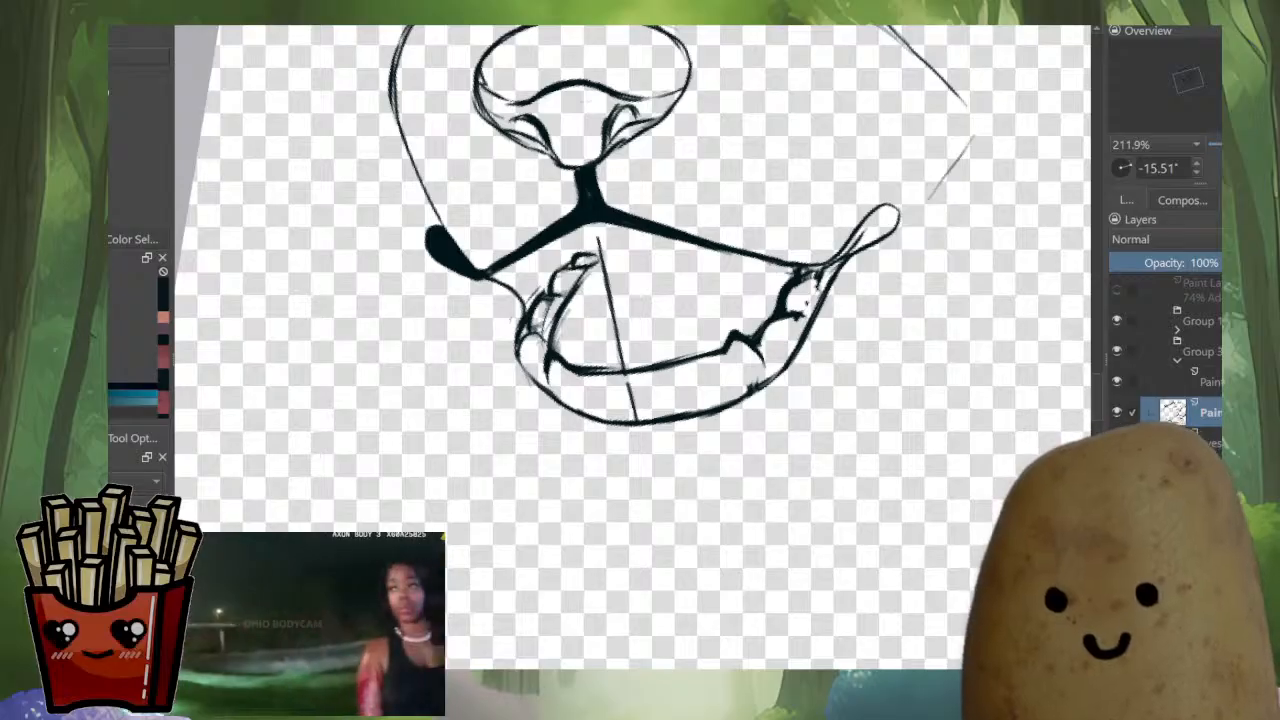
Fill the far mouth corner's loop with solid dark ink and show all the layers again.
scroll(840, 283, "down", 5)
scroll(850, 270, "up", 5)
scroll(830, 270, "up", 3)
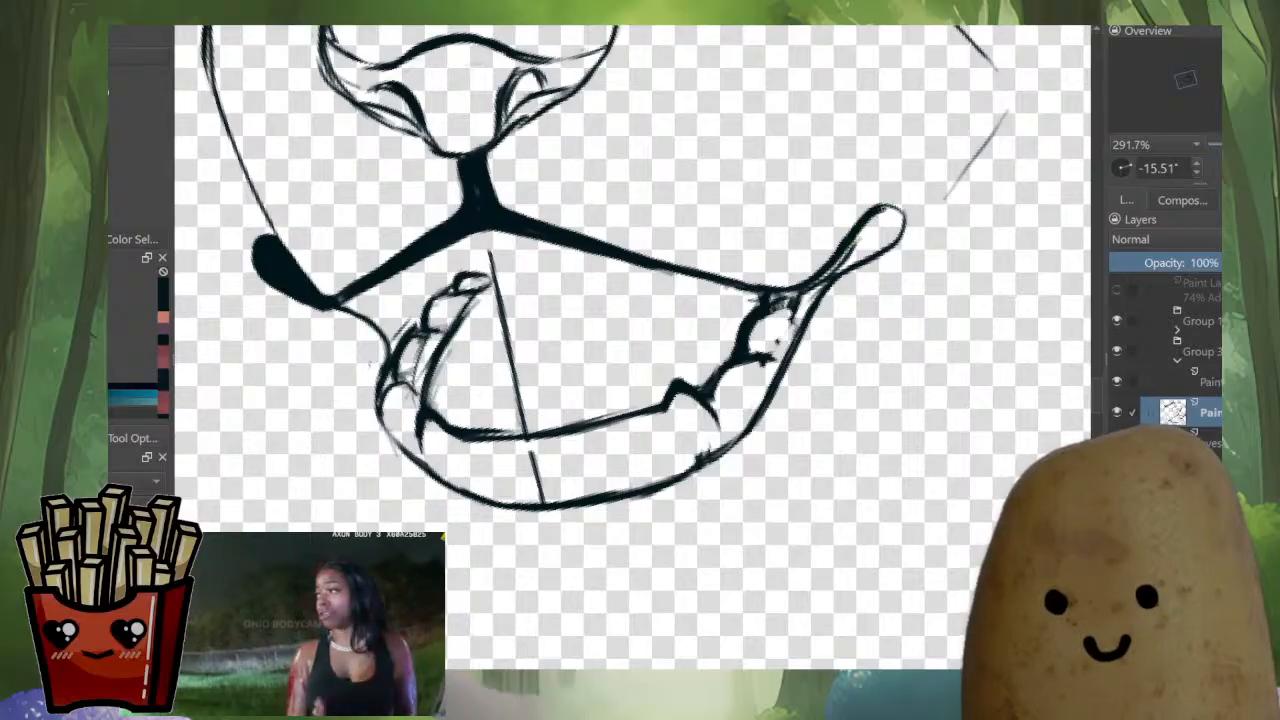
mouse_move(854, 230)
left_mouse_down()
mouse_move(898, 210)
mouse_move(894, 233)
mouse_move(839, 266)
mouse_move(887, 213)
mouse_move(852, 237)
mouse_move(893, 210)
mouse_move(864, 247)
left_mouse_up()
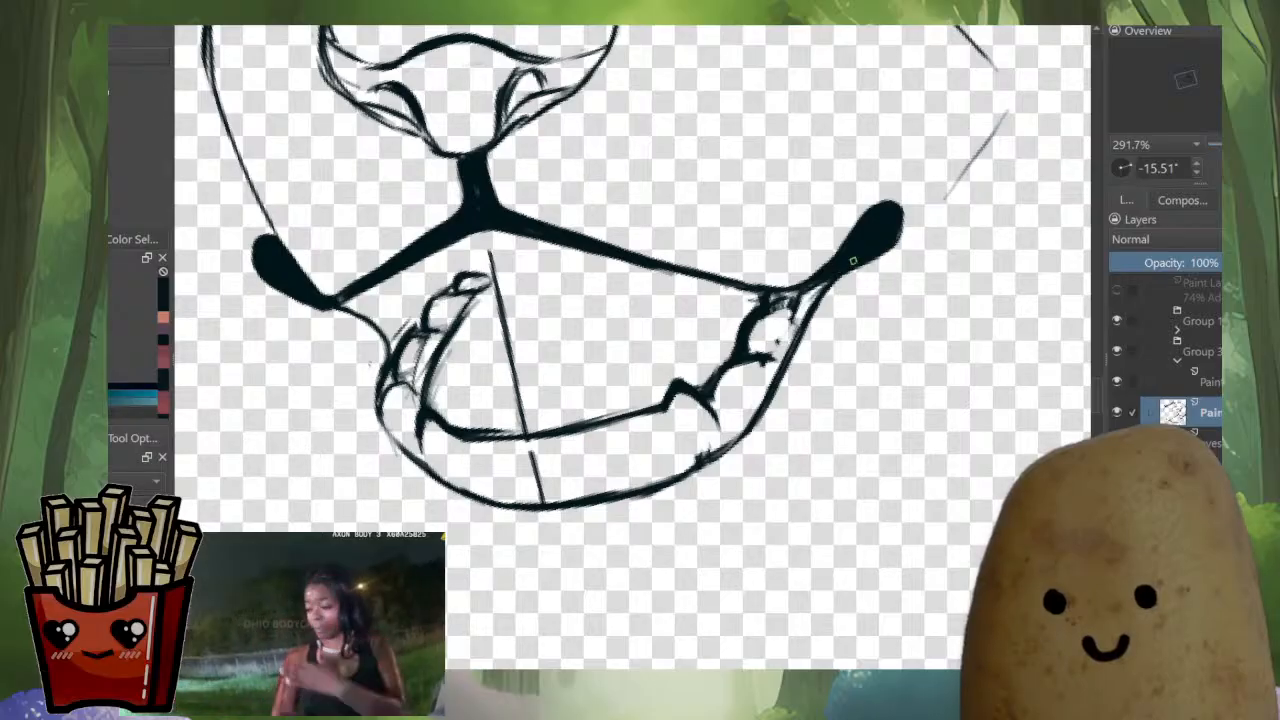
scroll(878, 272, "down", 5)
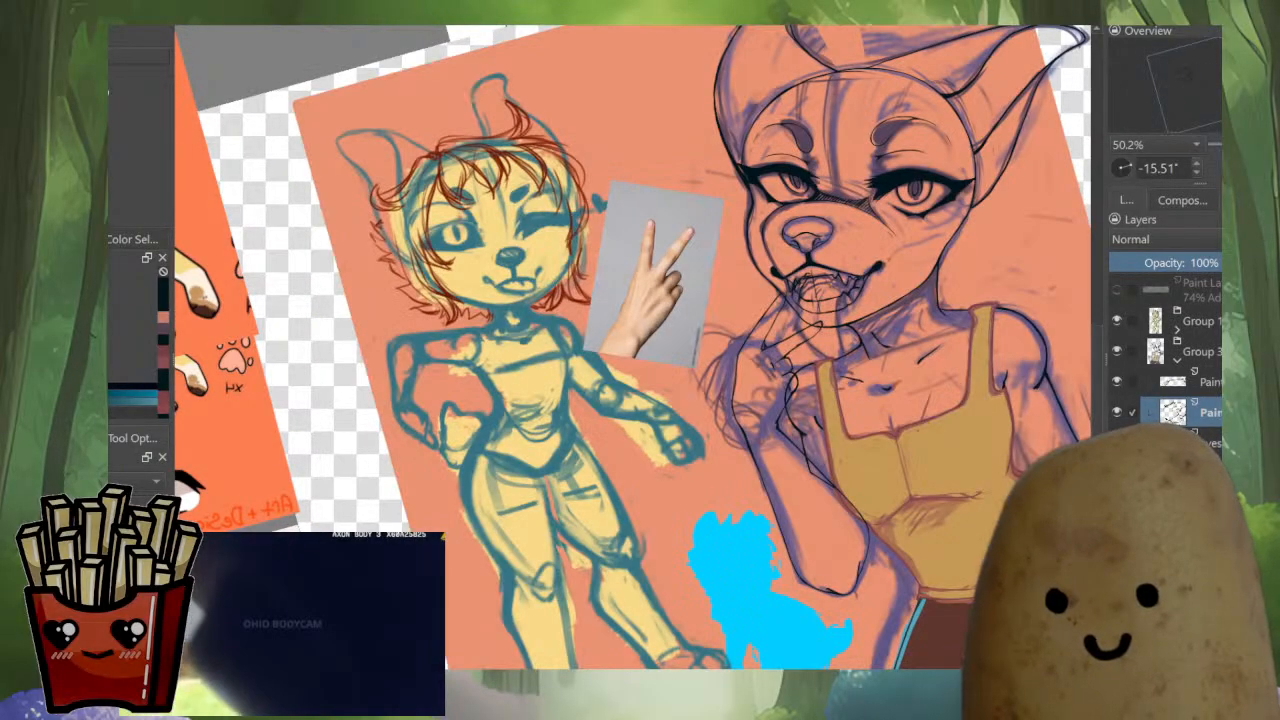
left_click(1172, 412, "alt")
left_click(1172, 412, "alt")
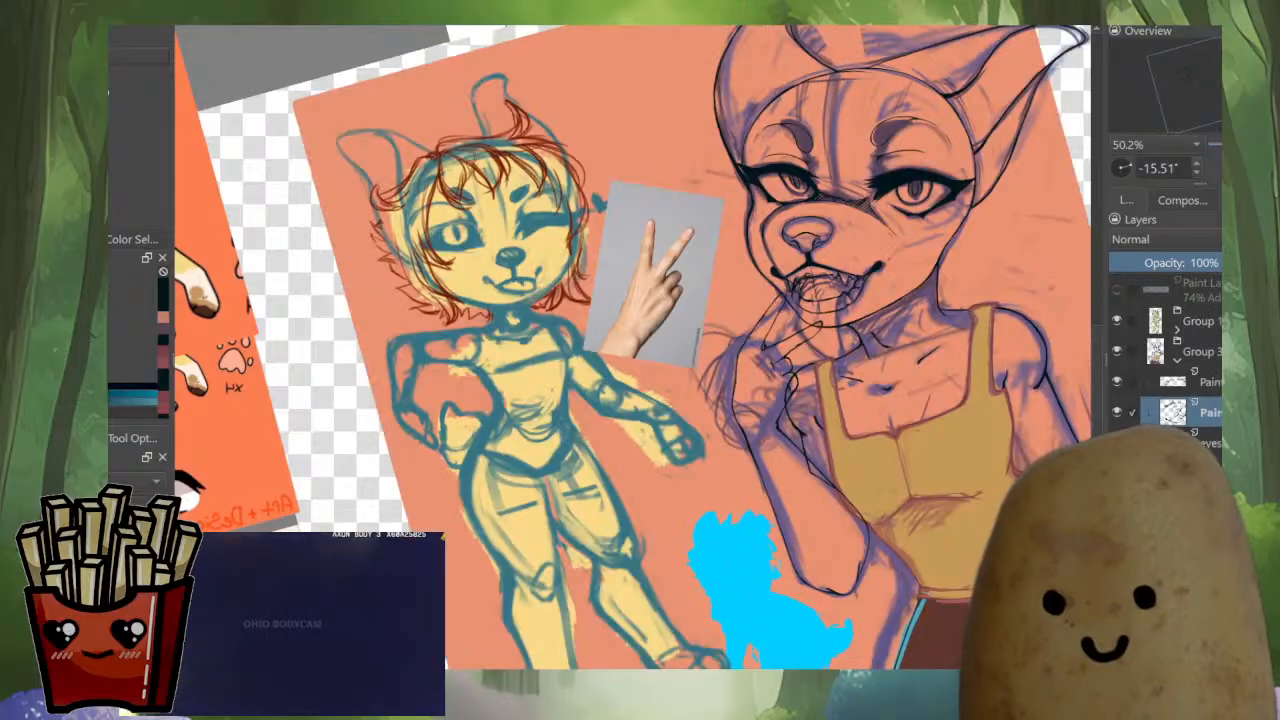
Examine the whole figure's line art without the purple sketch, in both mirrored and normal view.
key("m")
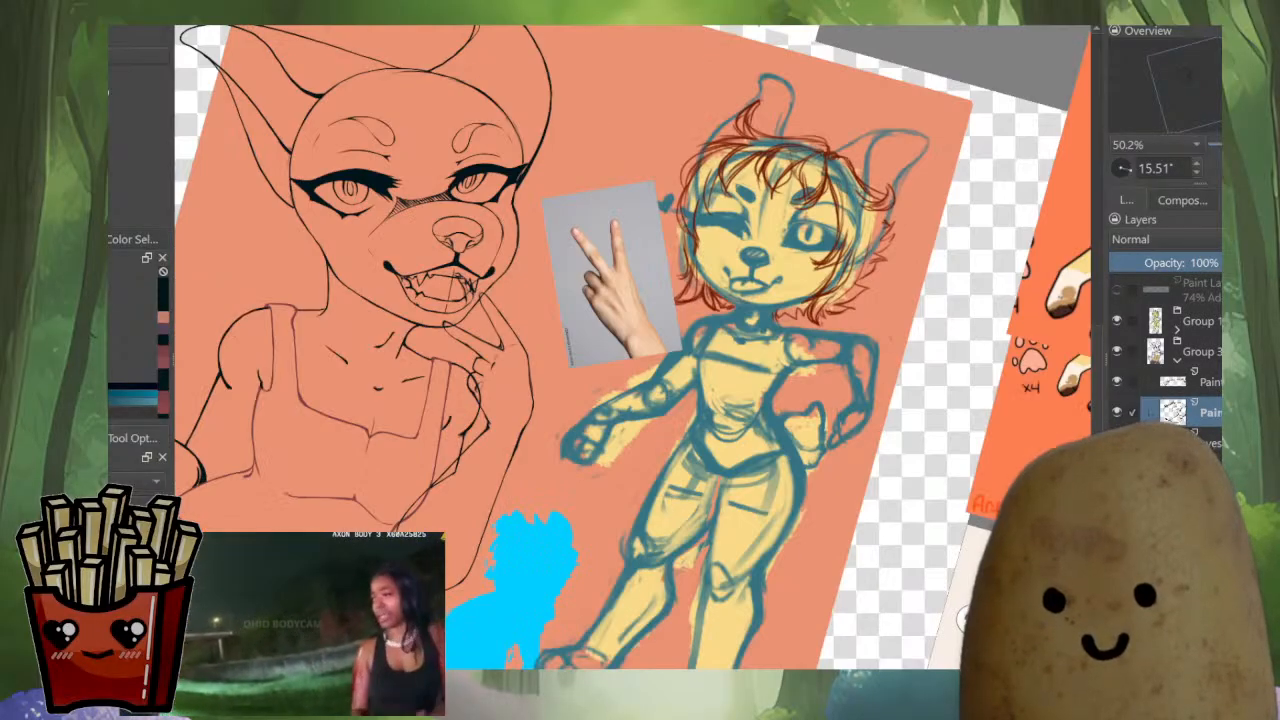
scroll(775, 291, "down", 3)
scroll(724, 310, "up", 3)
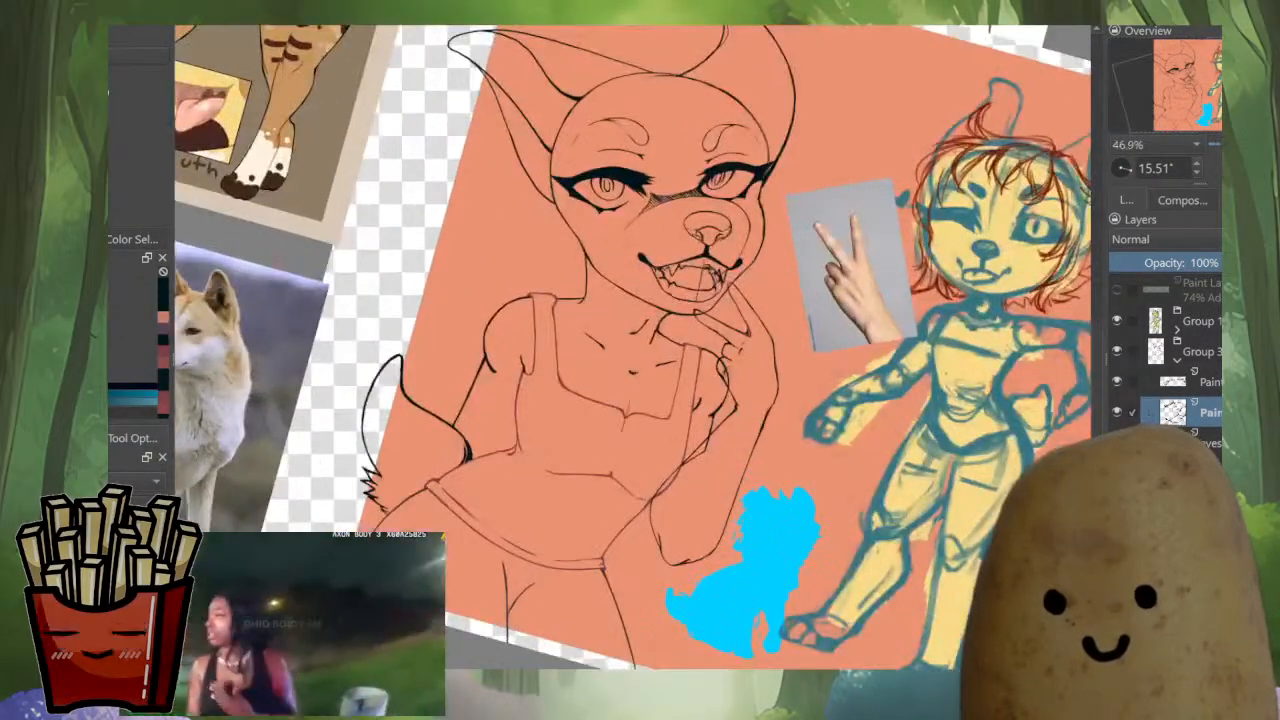
scroll(755, 275, "down", 2)
key("m")
scroll(700, 300, "up", 4)
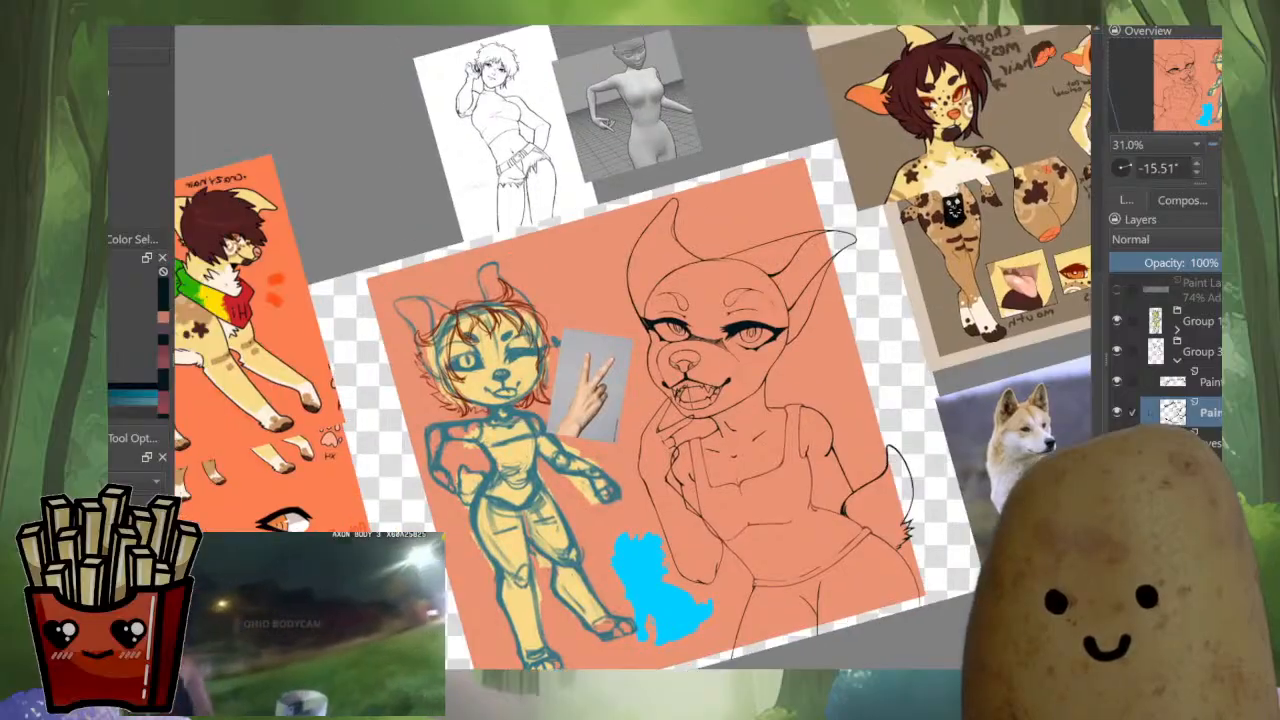
scroll(750, 400, "down", 2)
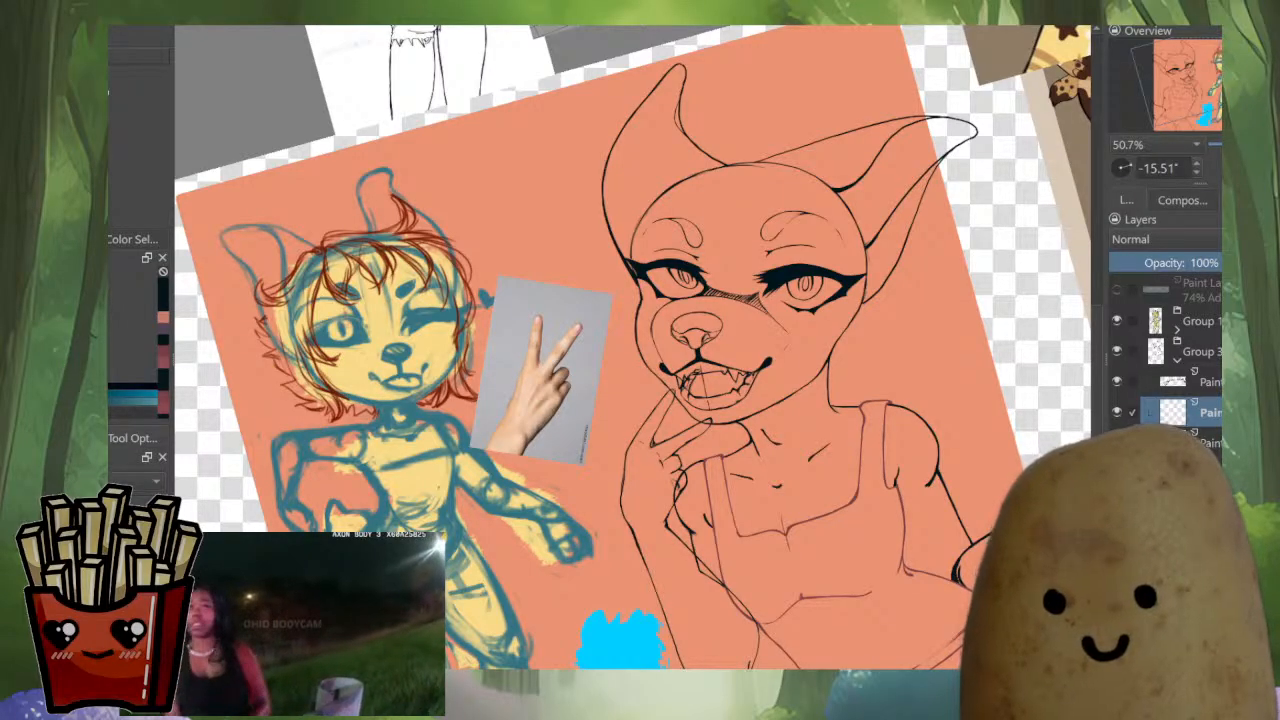
Switch the drawing colour to red and check the figure in mirrored and normal view.
left_click(132, 394)
left_click(132, 396)
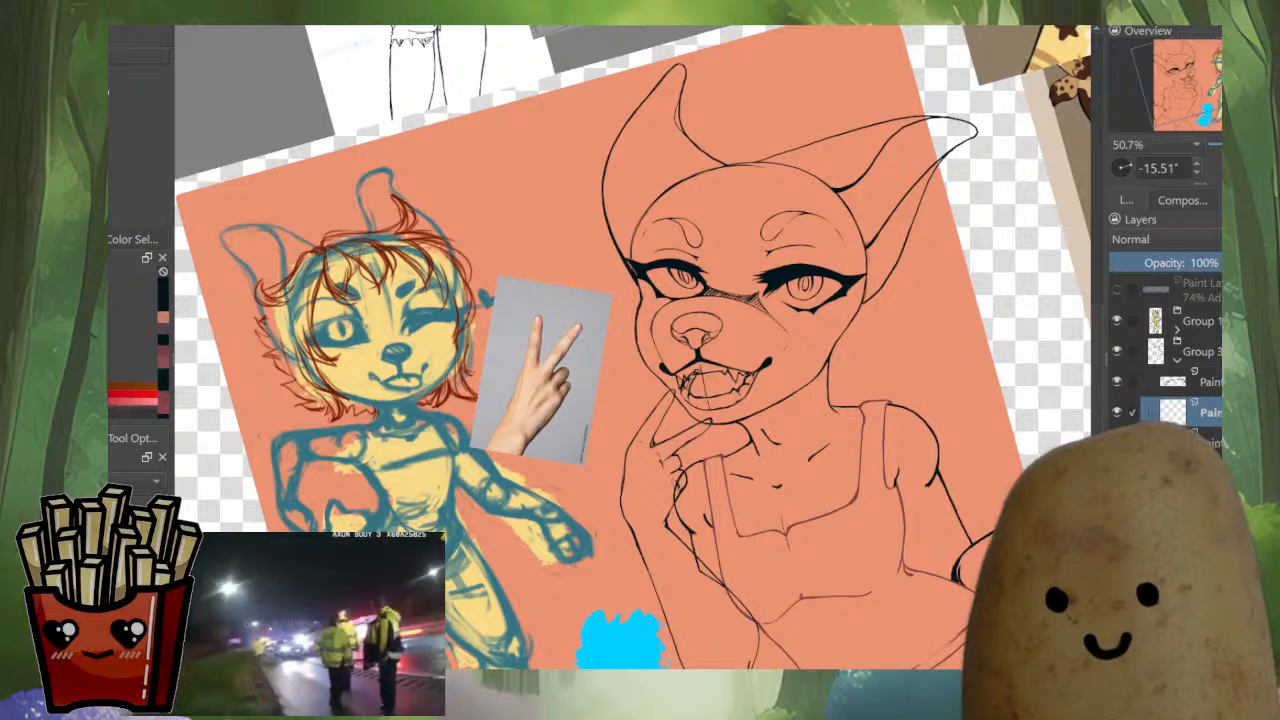
key("m")
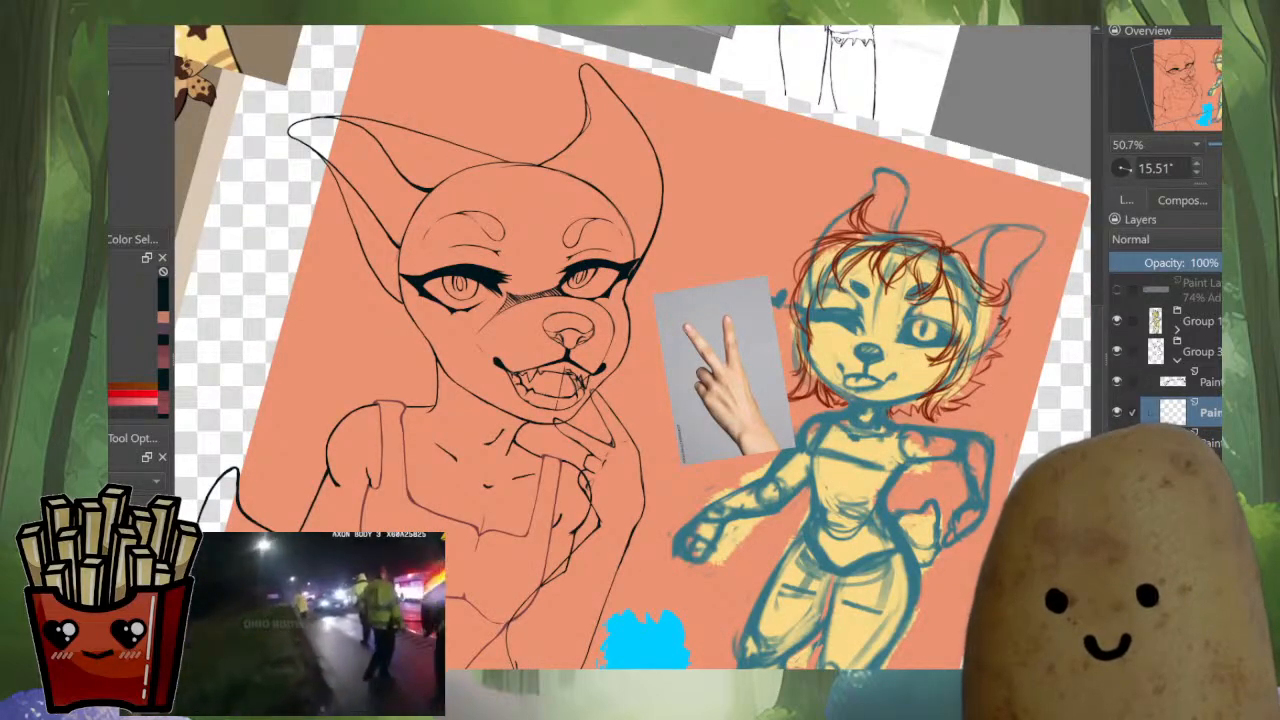
key("m")
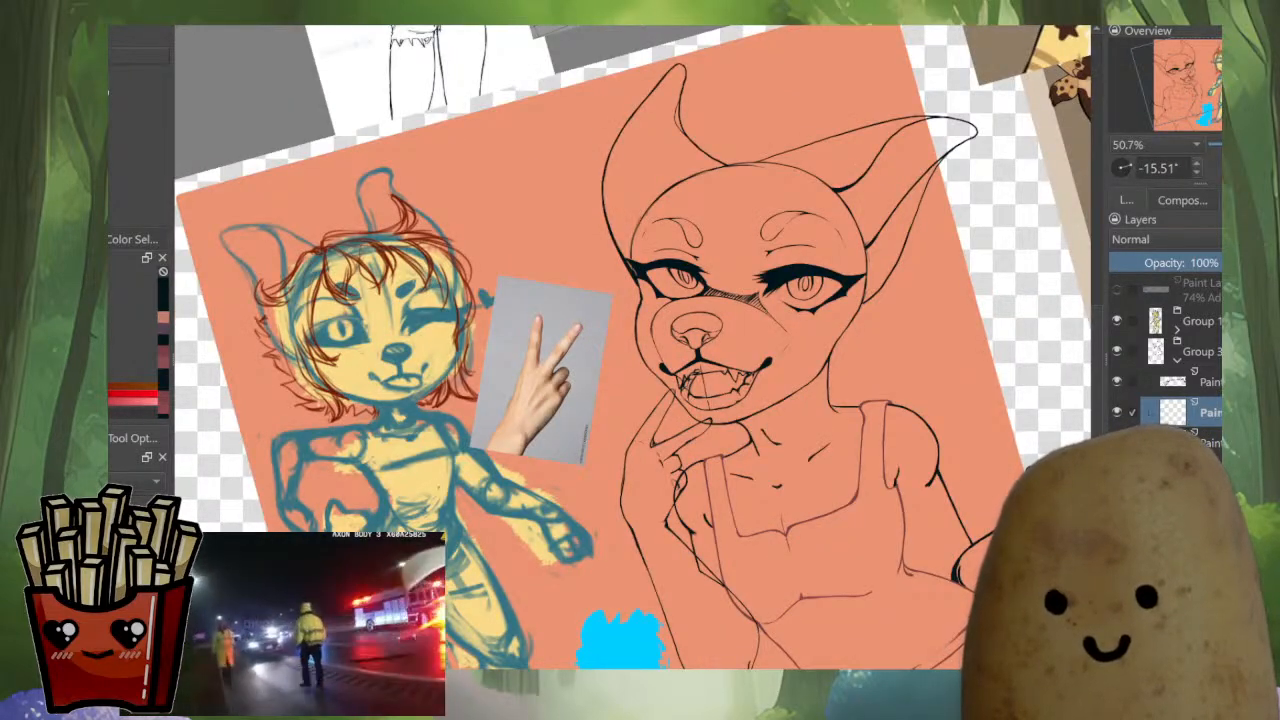
scroll(932, 427, "down", 3)
scroll(928, 425, "up", 3)
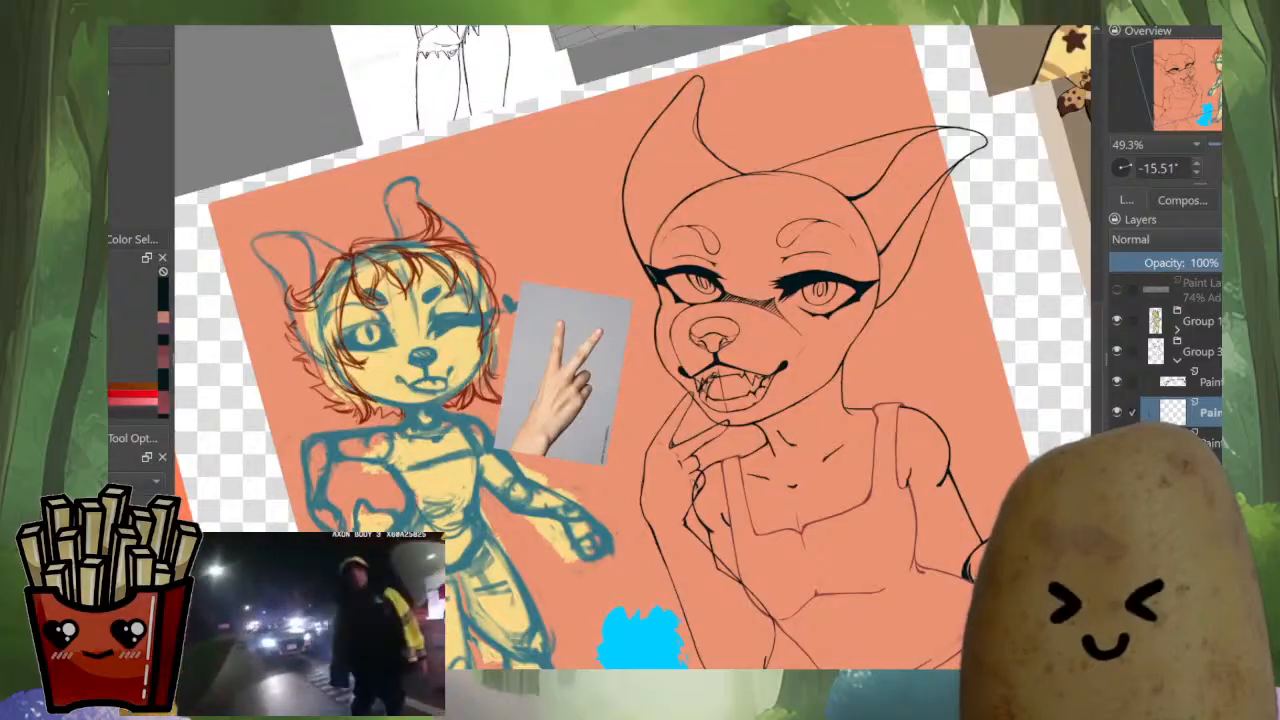
Select the face's line layers together, start a transform on the facial features and compare them in mirrored and normal view.
left_click(1208, 382)
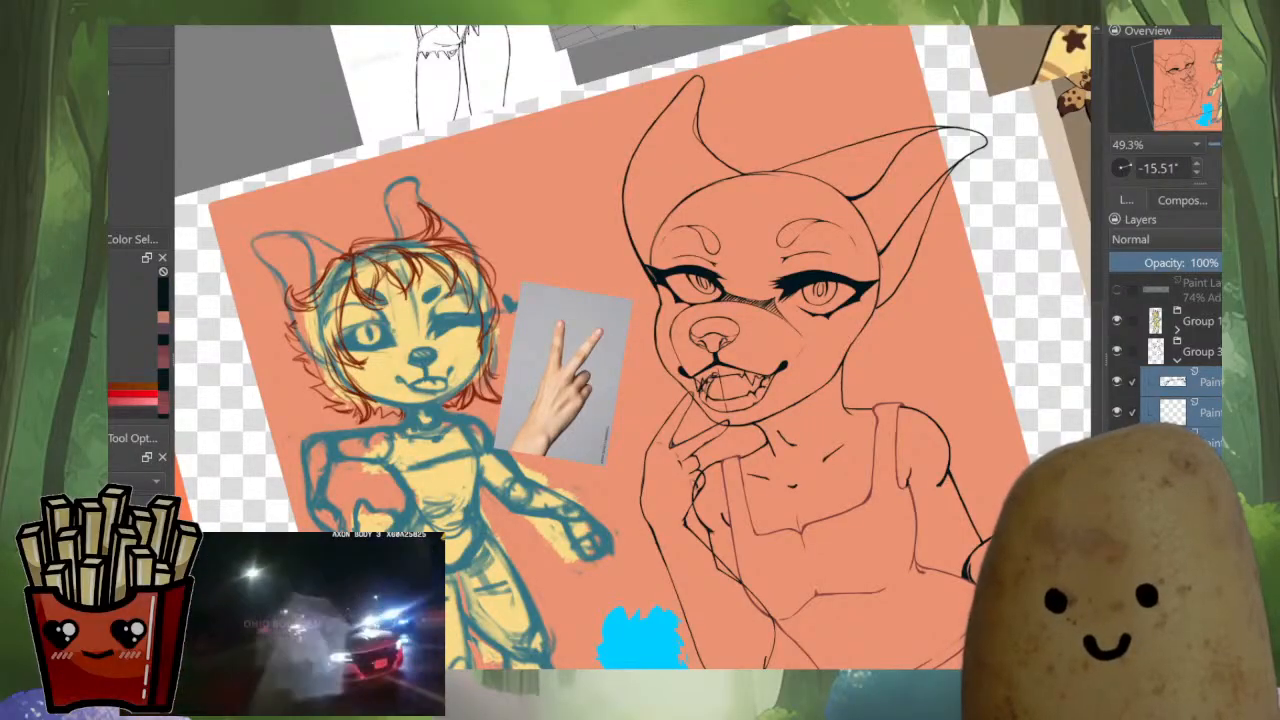
key("ctrl+t")
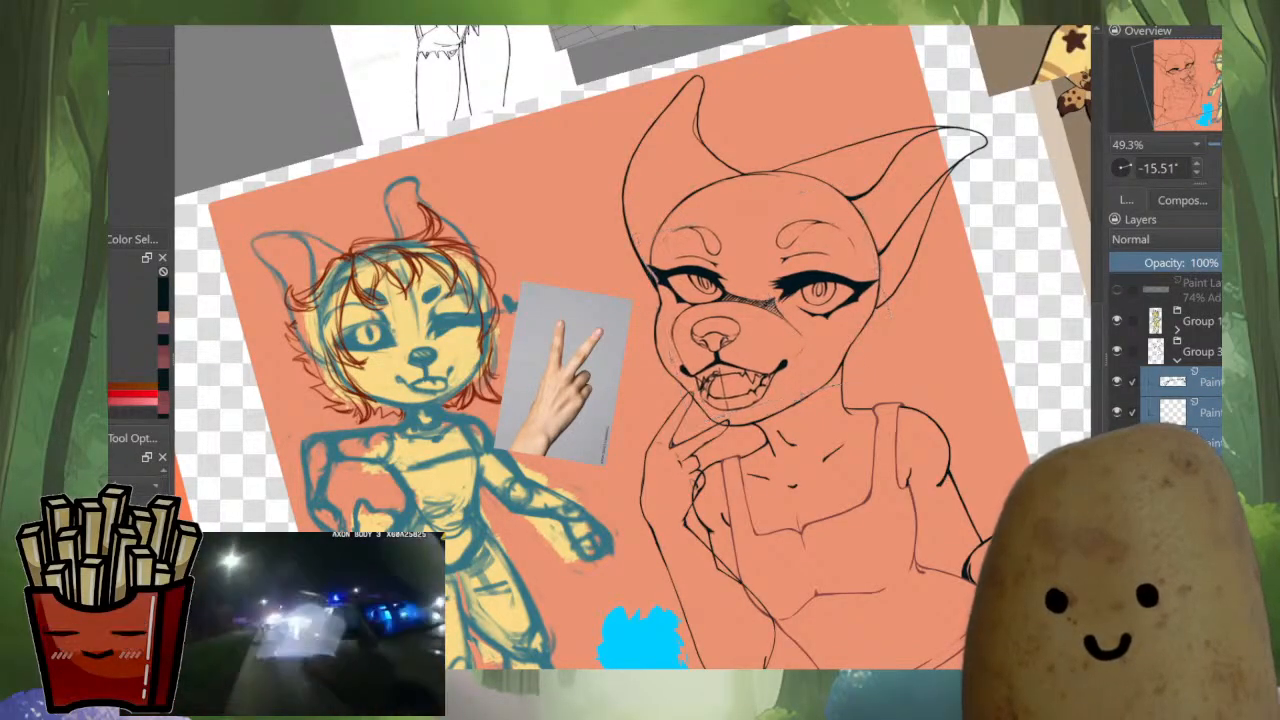
key("m")
left_click_drag(628, 400, 835, 395)
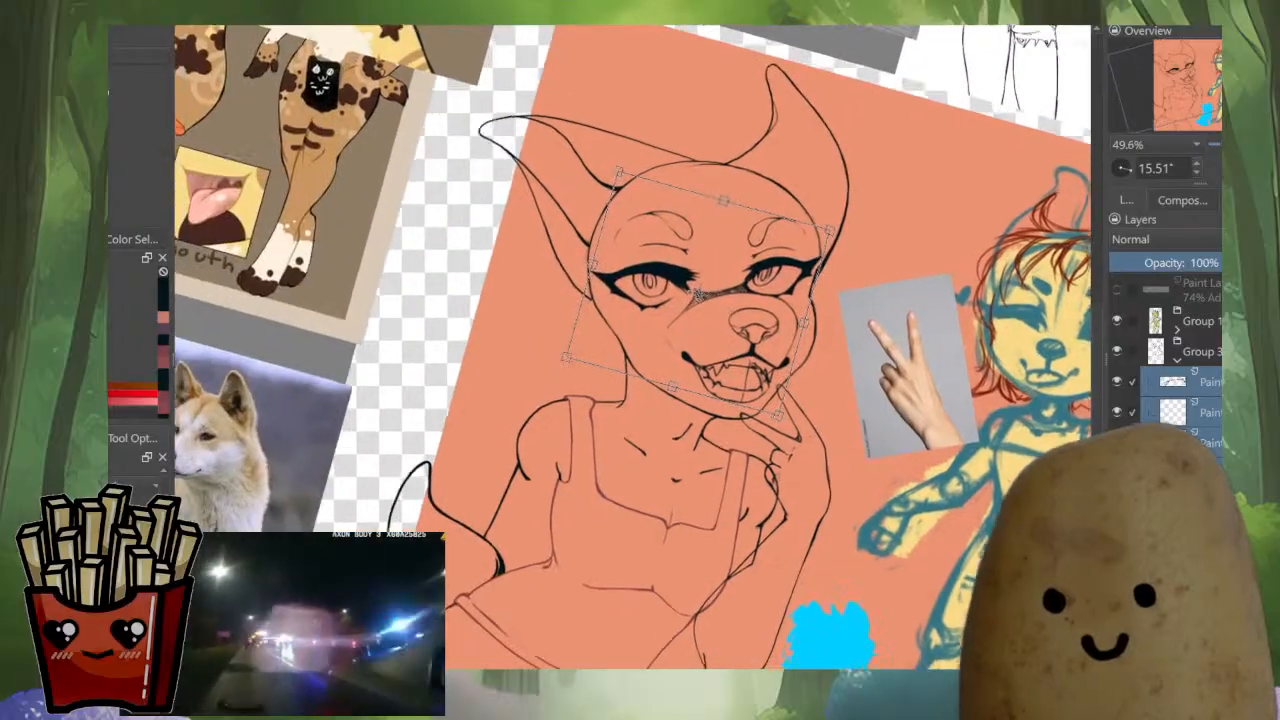
scroll(835, 395, "up", 1)
key("m")
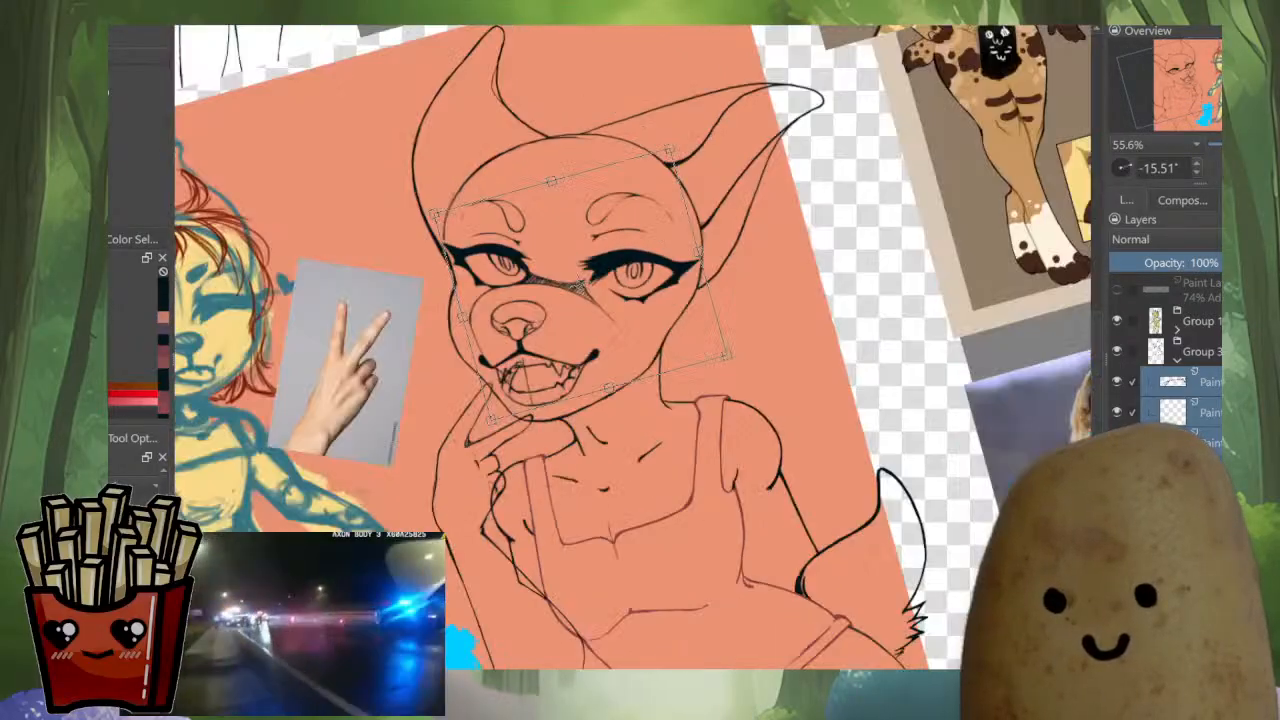
key("m")
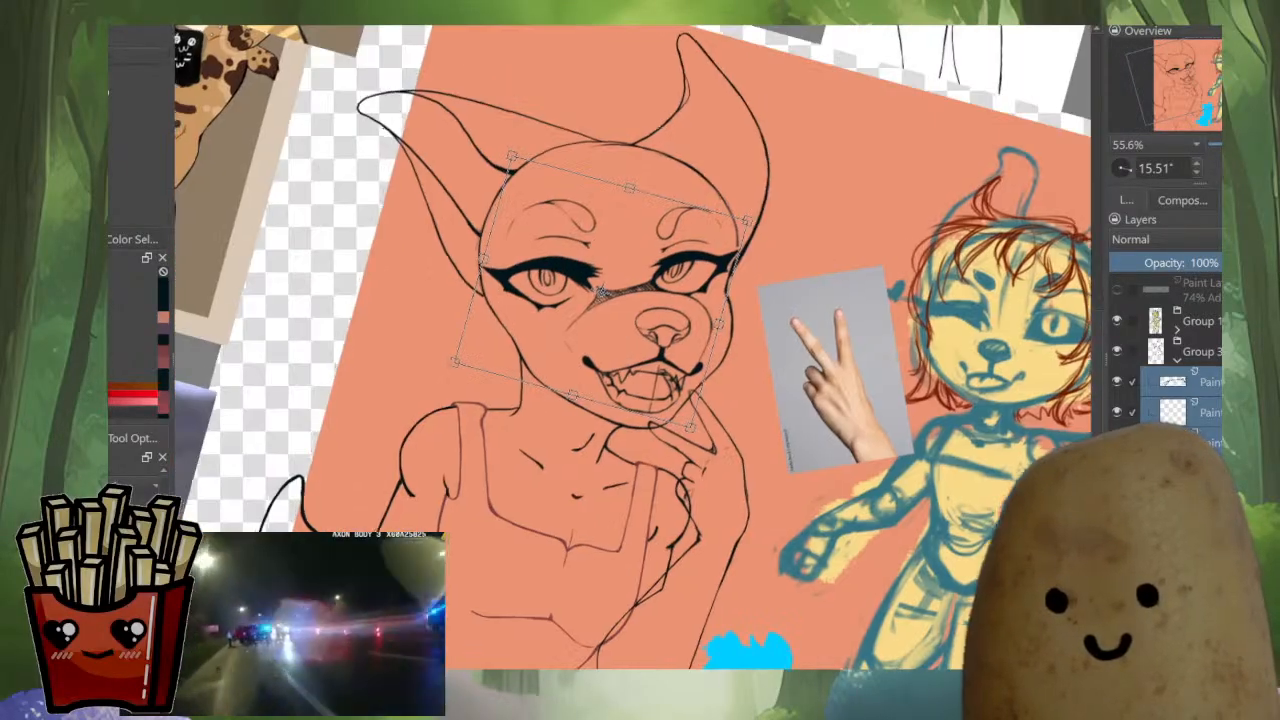
left_click_drag(763, 368, 828, 388)
scroll(828, 388, "down", 4)
scroll(807, 396, "up", 4)
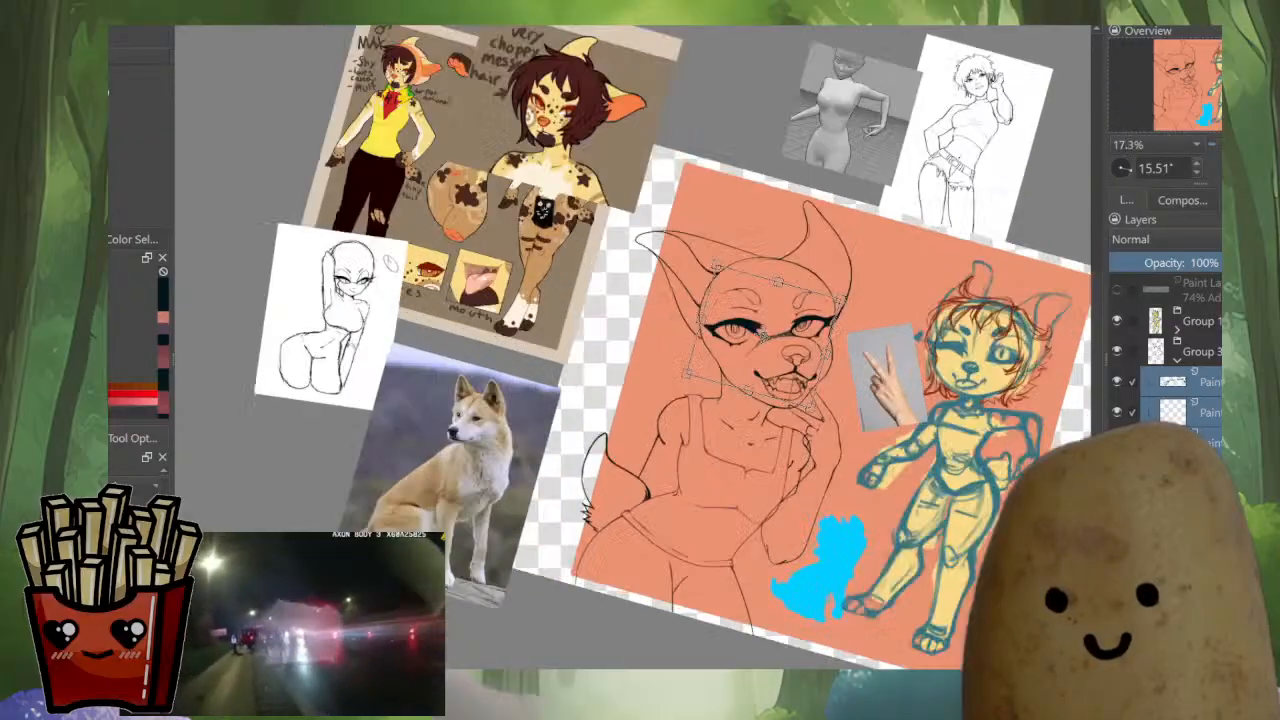
scroll(820, 370, "up", 1)
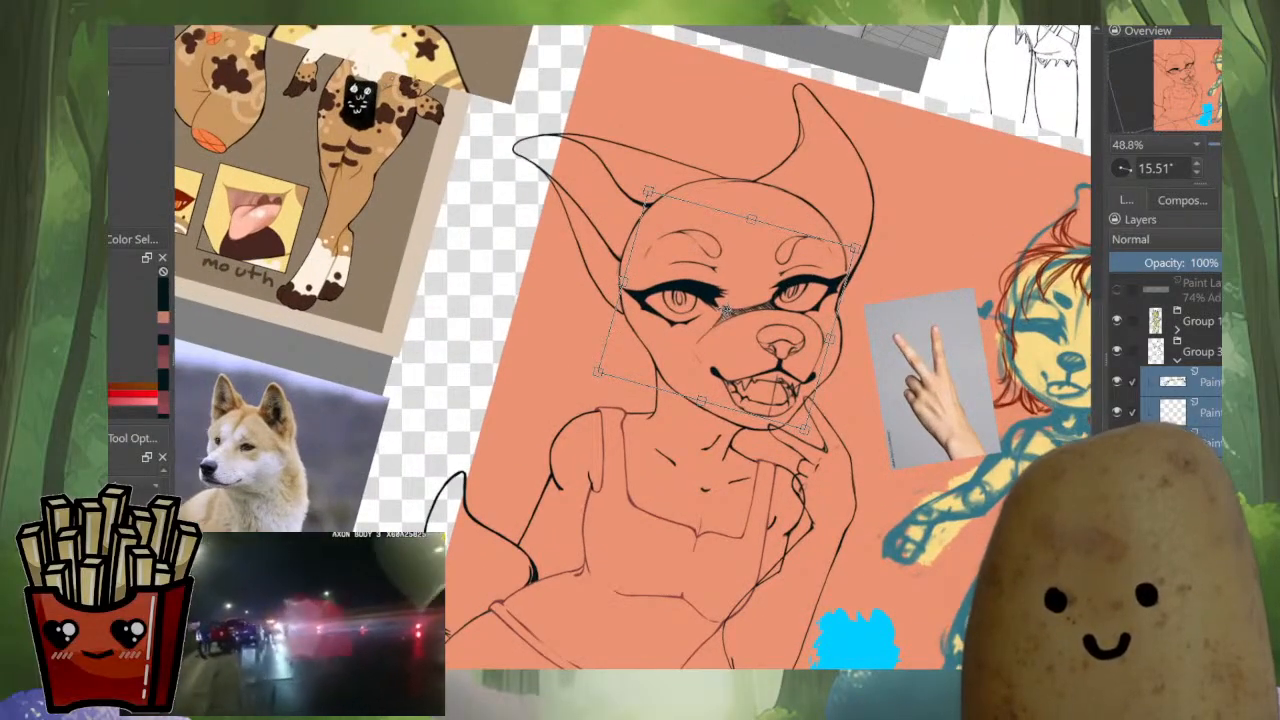
Distort the facial features slightly by pulling the transform's corners on the near-eye side inward, checking the shape in mirrored view.
key("ctrl+t")
scroll(858, 250, "up", 1)
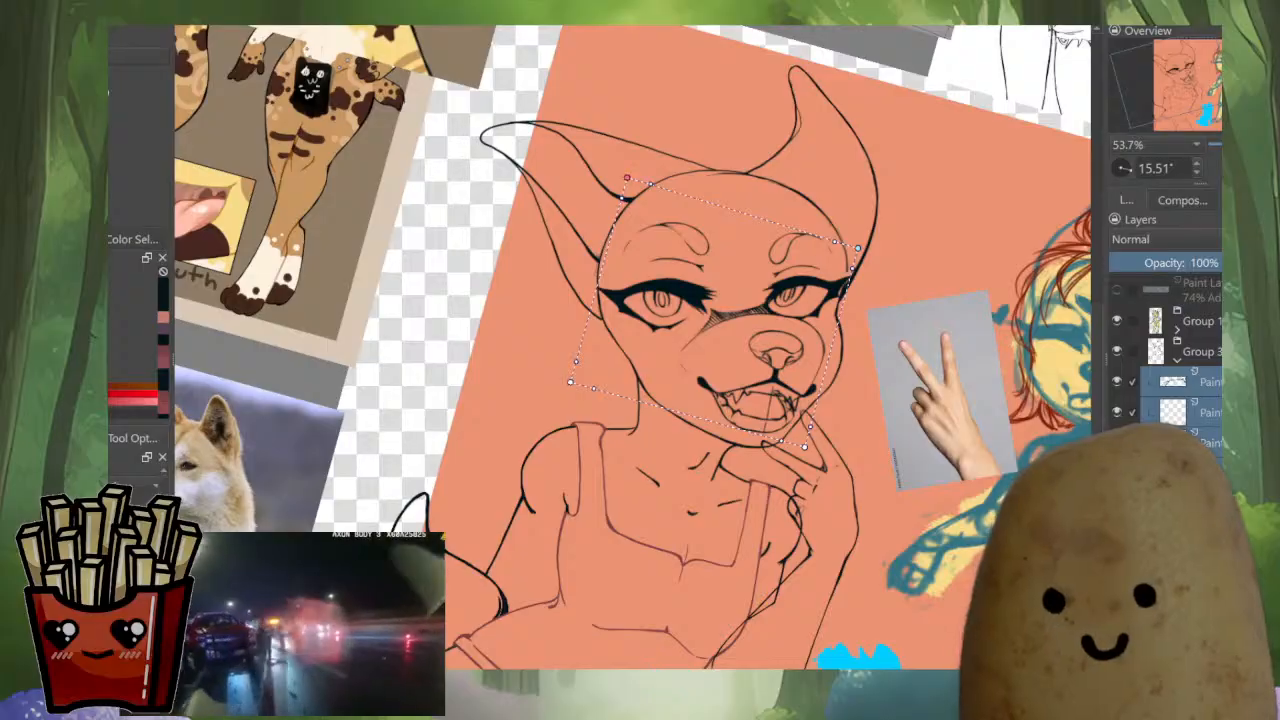
key("m")
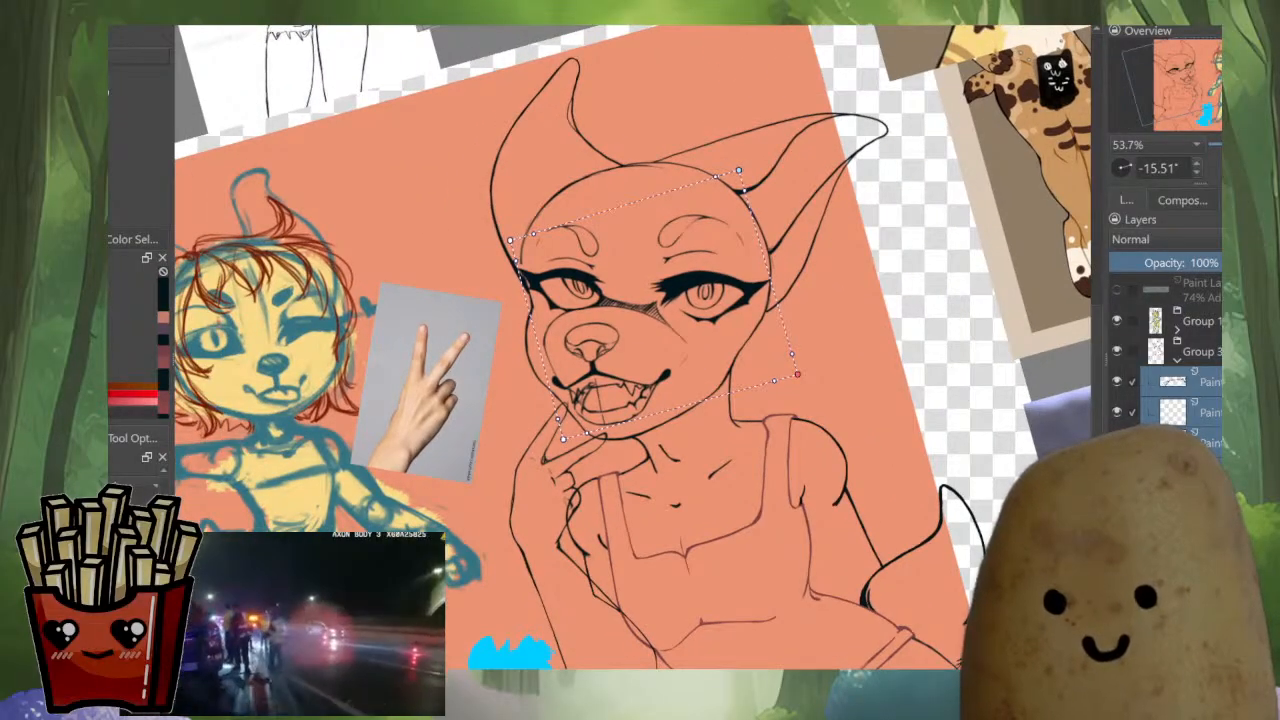
left_click_drag(797, 374, 793, 376)
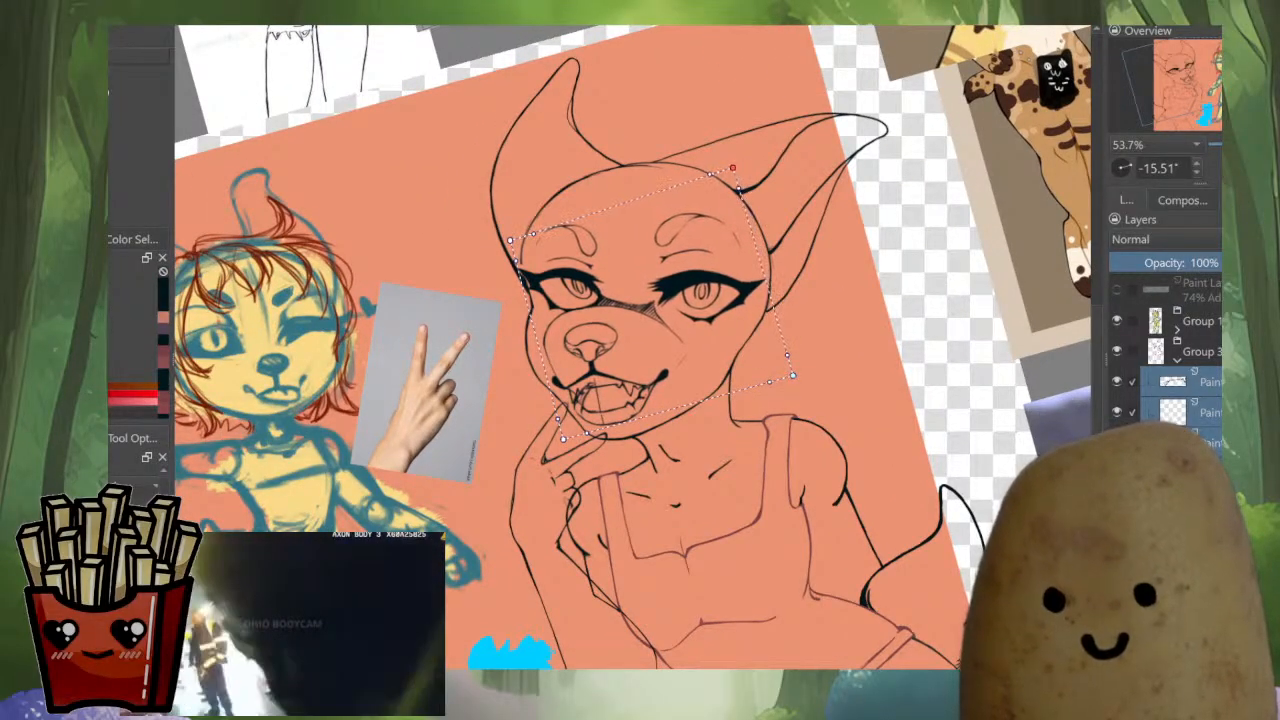
key("m")
left_click_drag(640, 360, 681, 364)
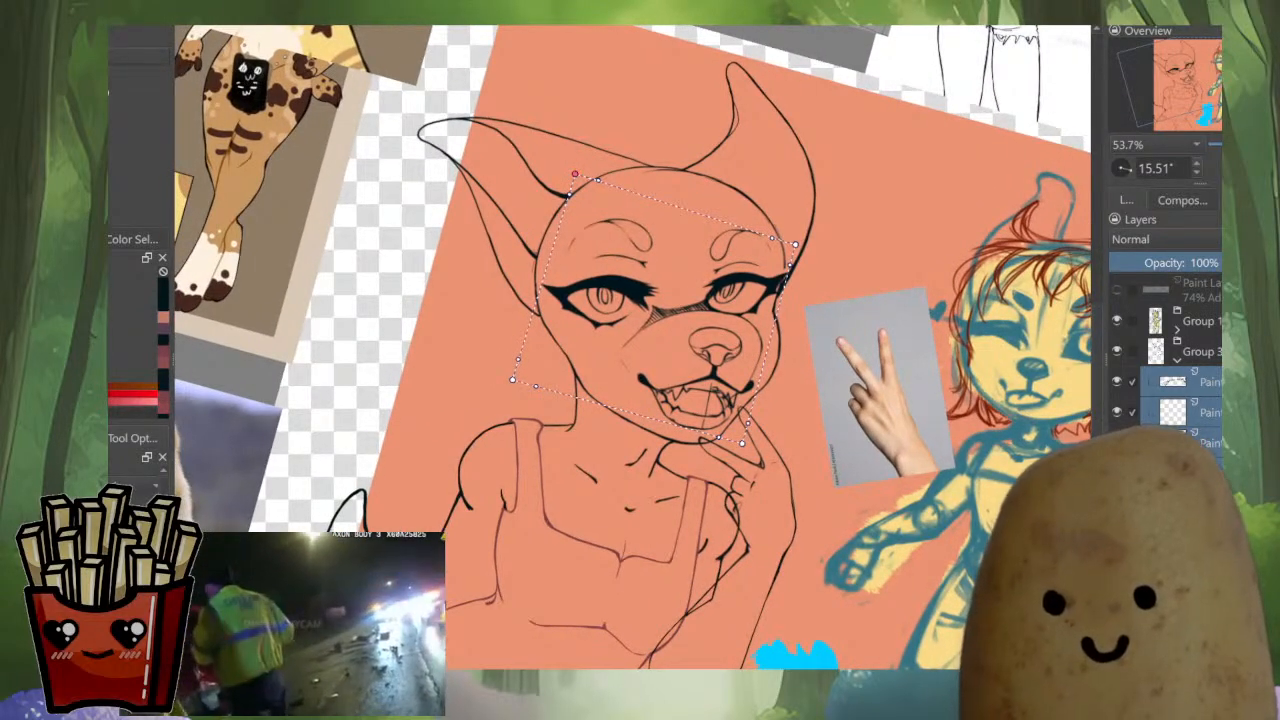
left_click_drag(575, 174, 580, 171)
key("m")
left_click_drag(640, 360, 753, 323)
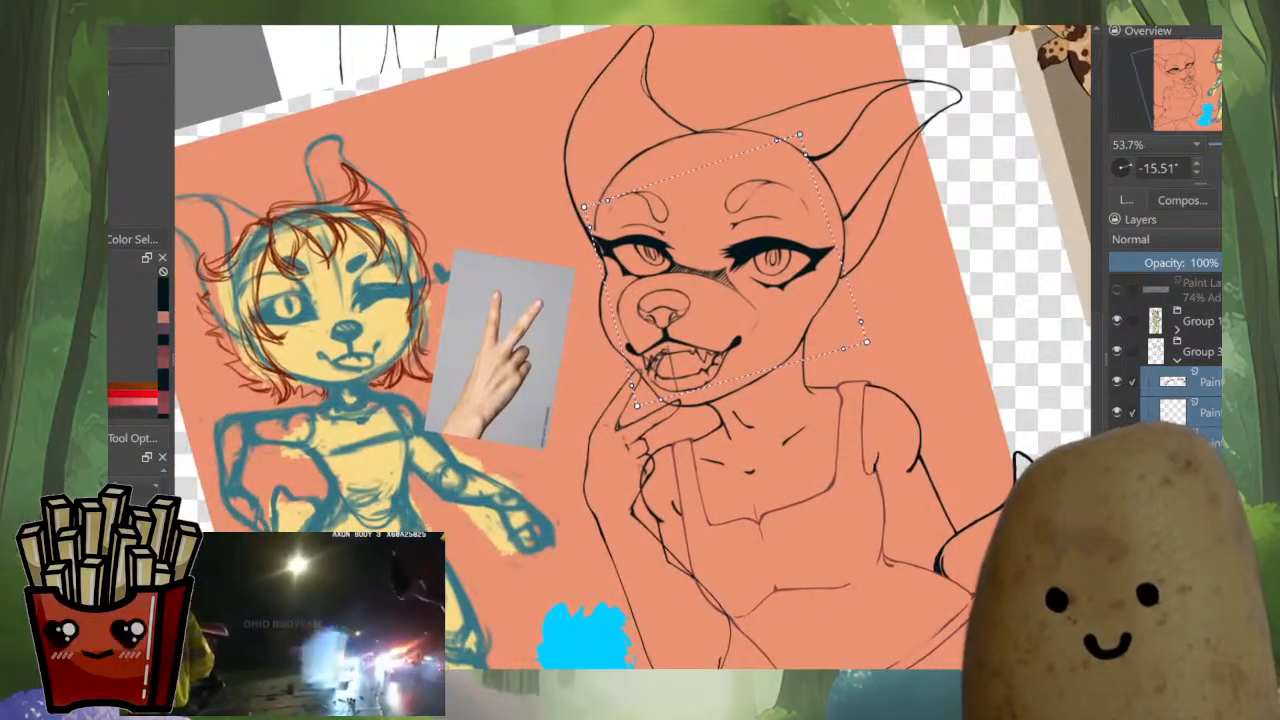
Check the distorted face against the whole figure in mirrored and straightened view and apply the transform.
scroll(663, 410, "up", 1)
left_click_drag(630, 383, 818, 421)
key("m")
scroll(880, 540, "down", 5)
scroll(880, 540, "up", 4)
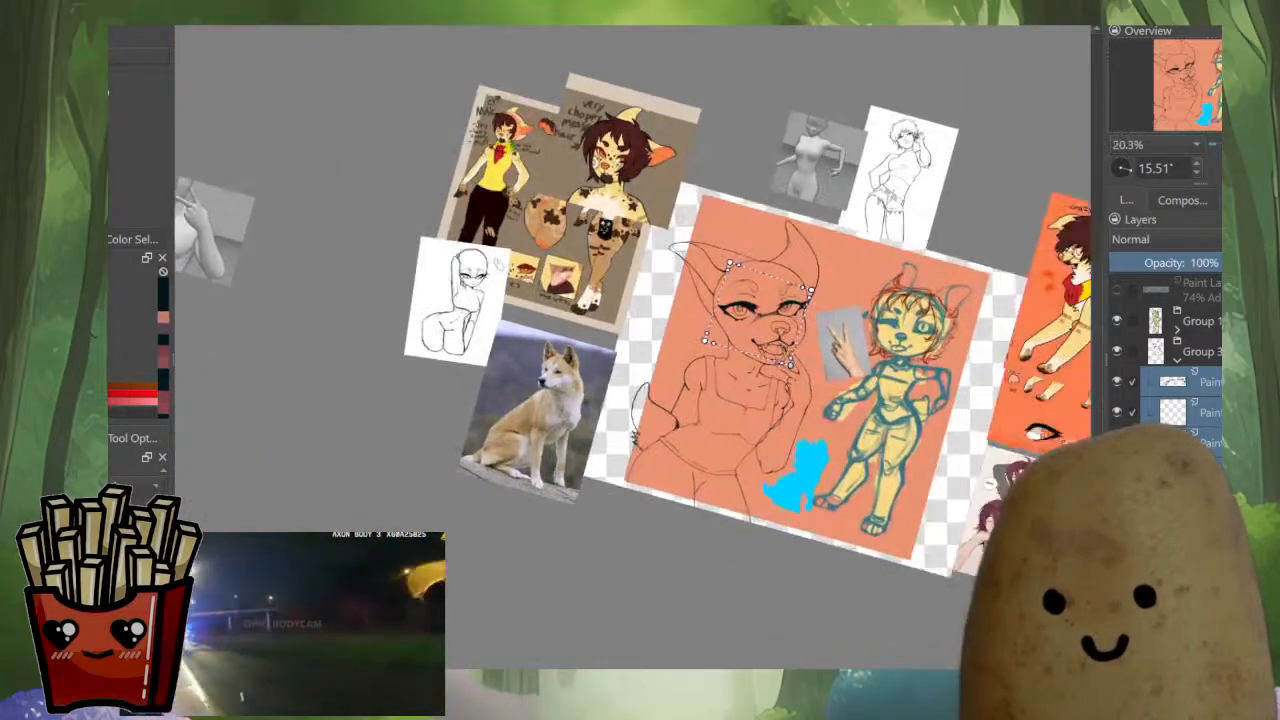
key("5")
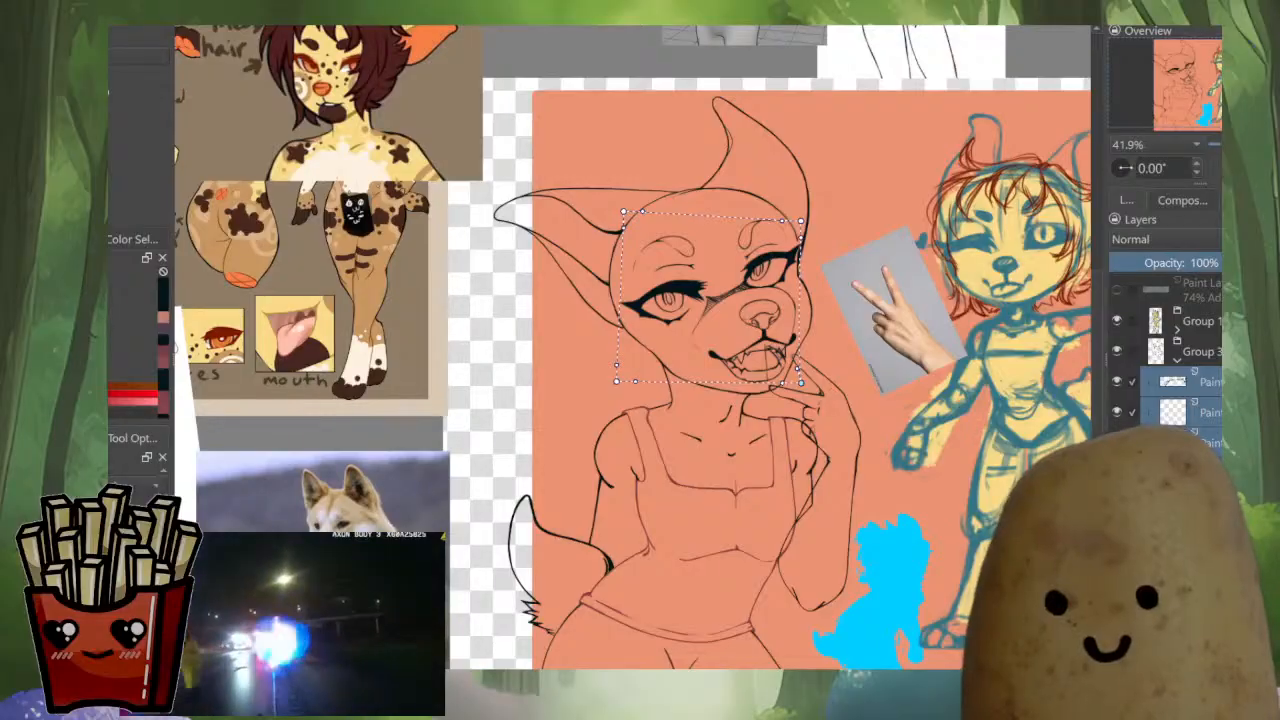
scroll(739, 362, "up", 2)
left_click_drag(739, 362, 759, 369)
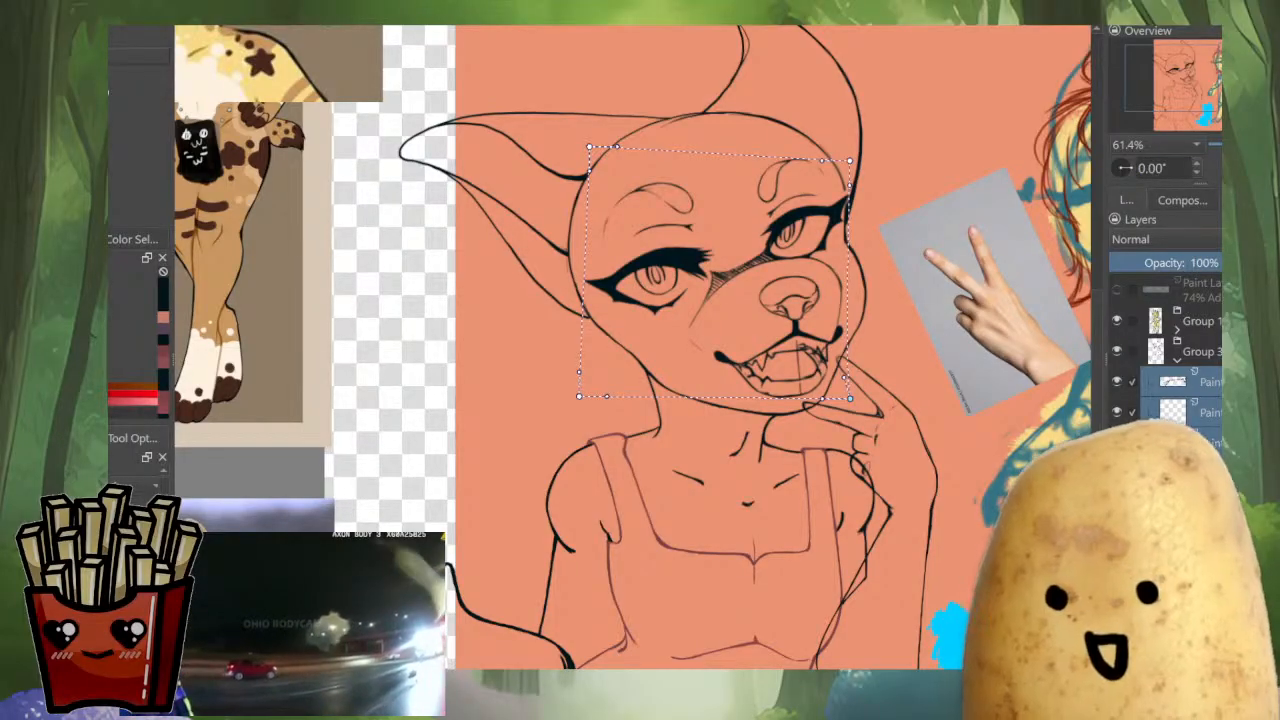
key("Return")
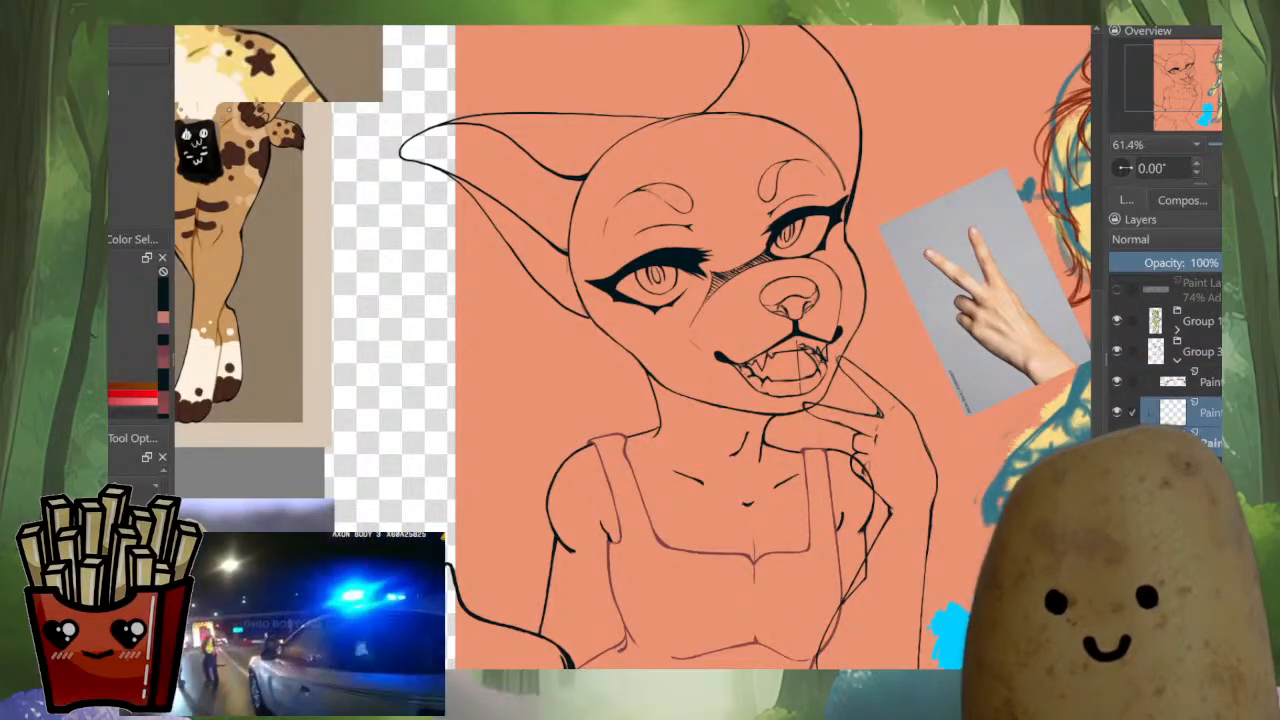
Warp the muzzle and mouth with a mesh transform, nudging the far edge, the centre above the mouth and the lower far corner.
key("ctrl+t")
scroll(786, 340, "up", 2)
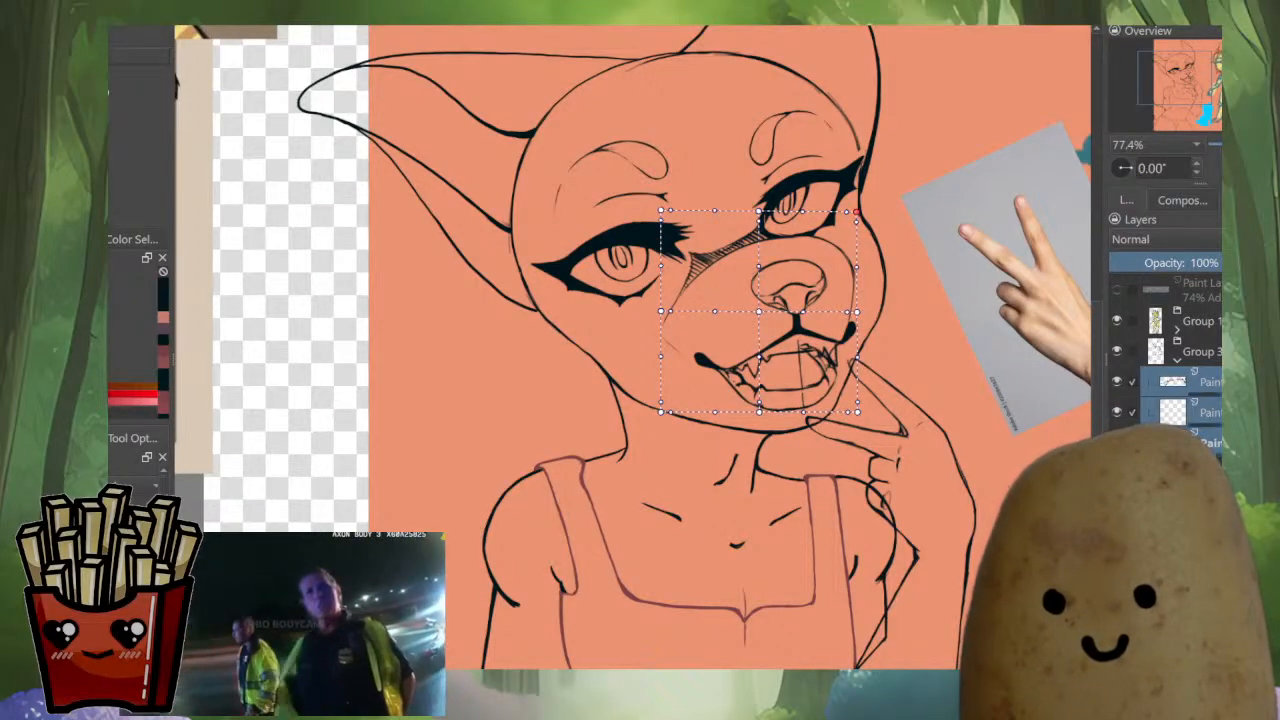
left_click_drag(857, 212, 863, 221)
left_click_drag(857, 312, 858, 319)
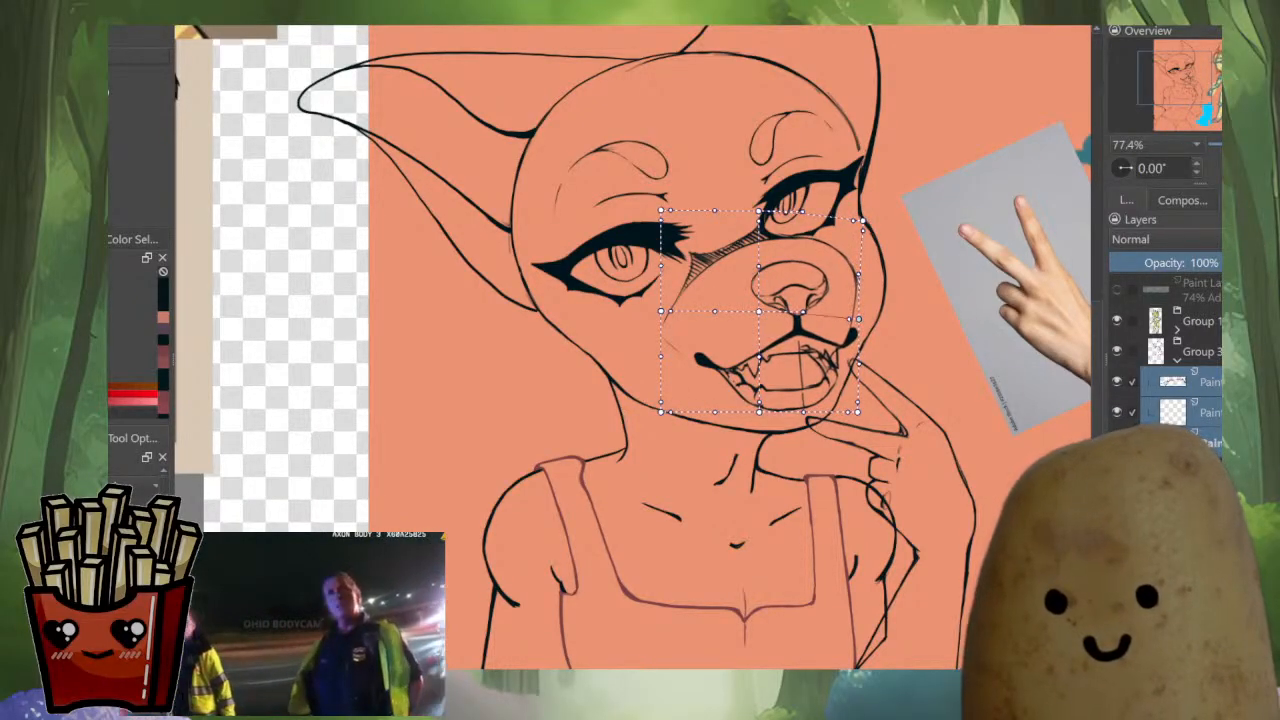
key("m")
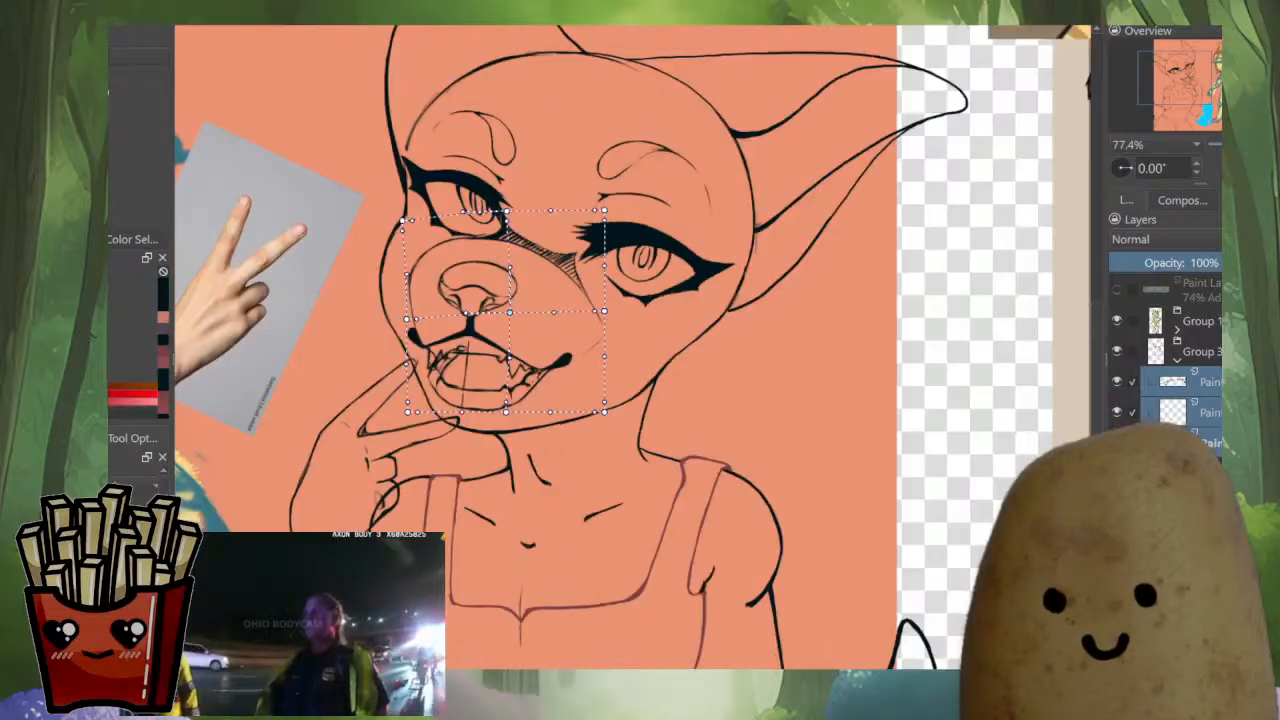
key("m")
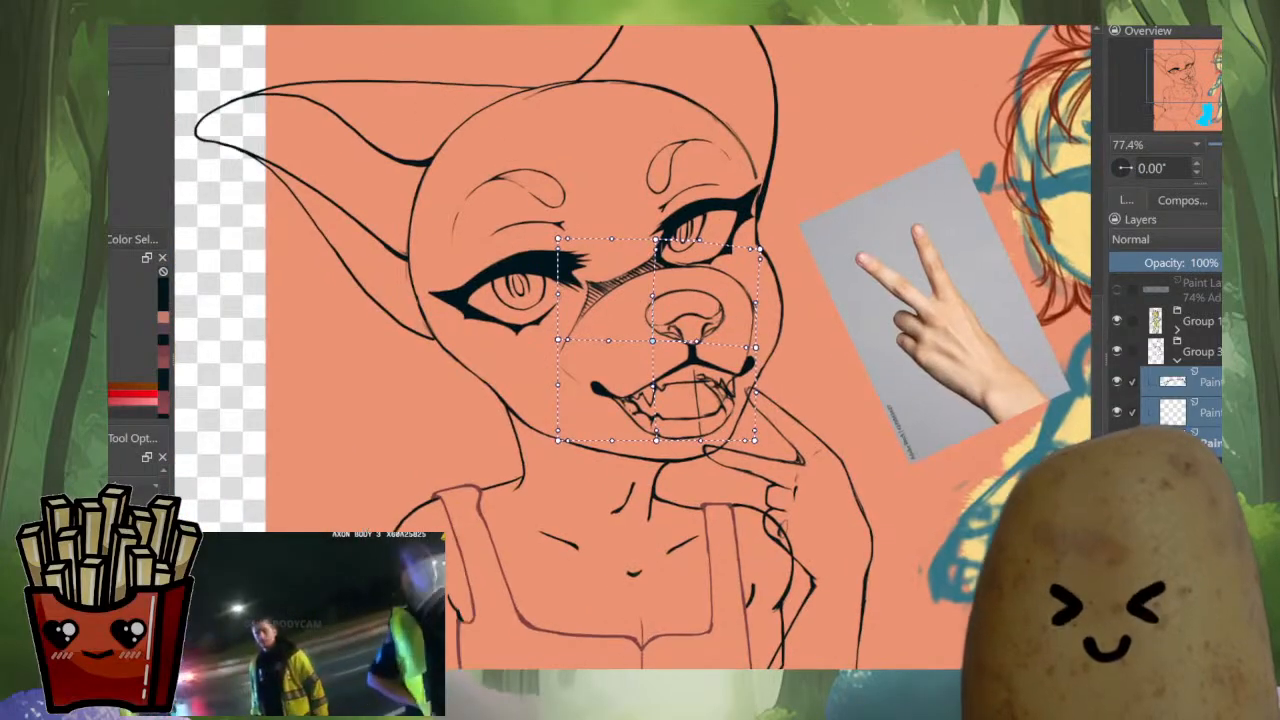
left_click_drag(760, 249, 755, 251)
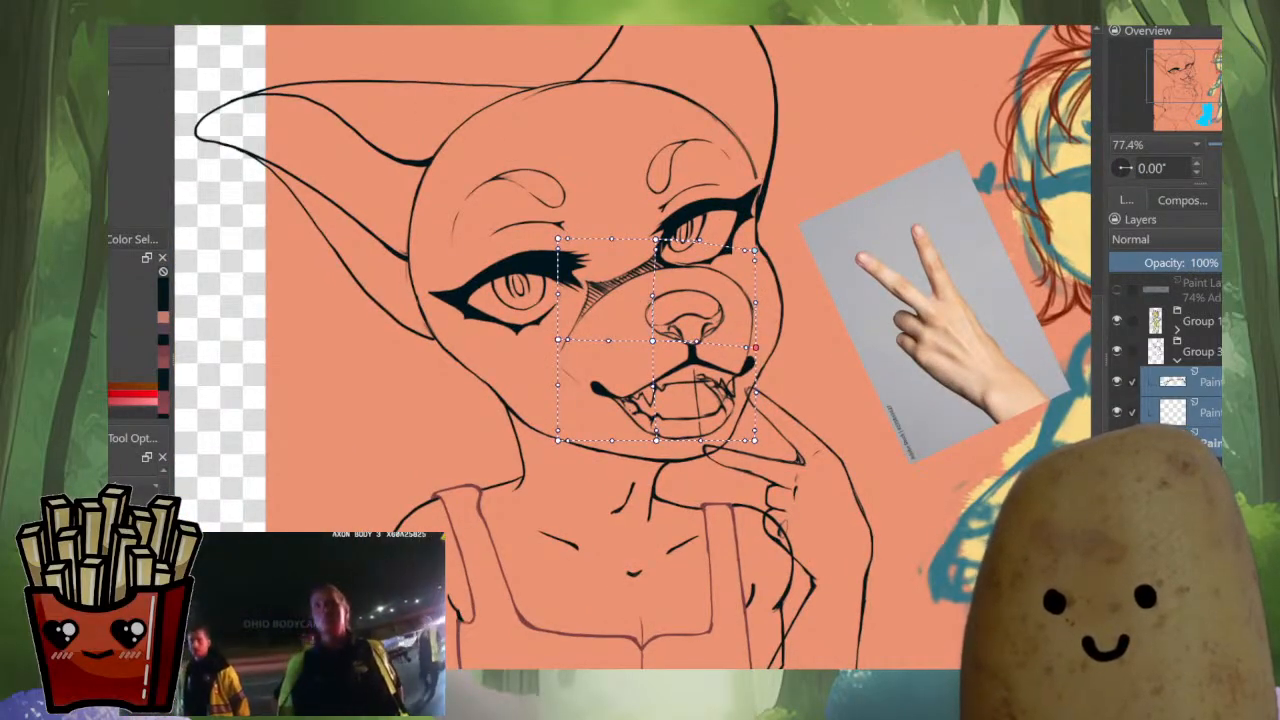
left_click_drag(755, 347, 750, 347)
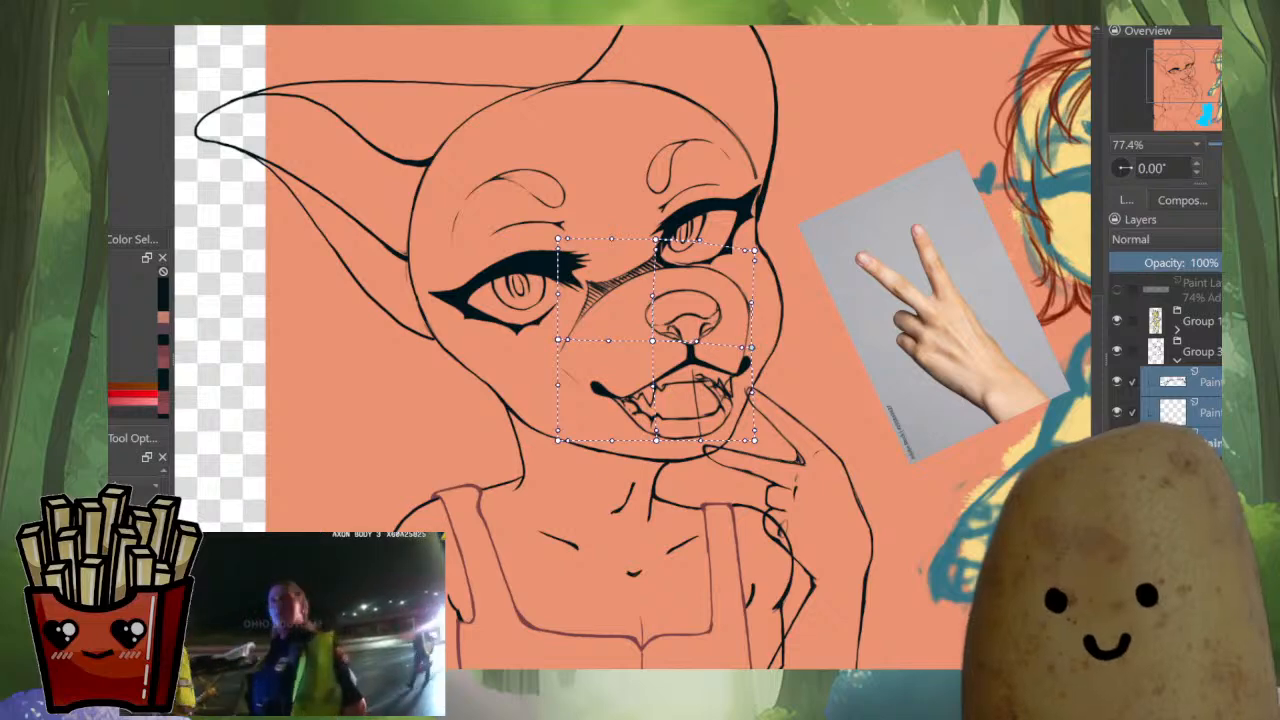
left_click_drag(653, 386, 646, 385)
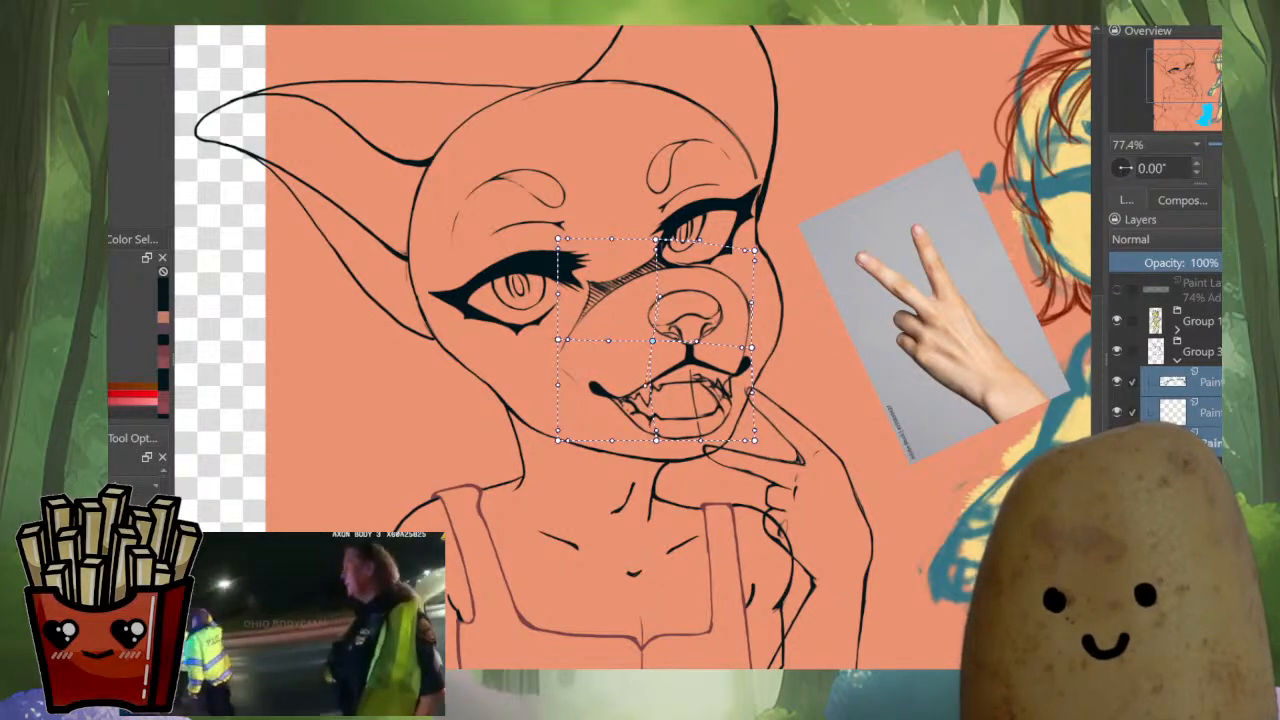
left_click_drag(754, 440, 744, 434)
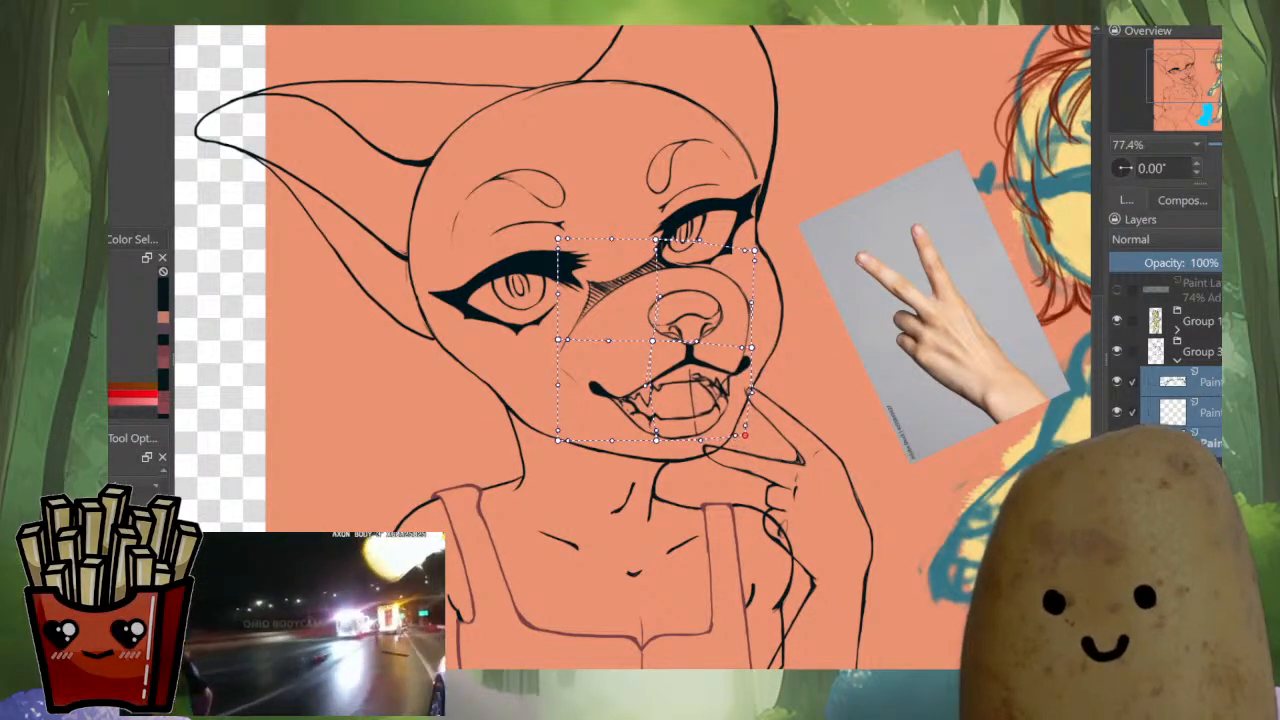
Refine the warp by raising the mesh's lower cheek-side corner and pulling the upper far corner inward, and apply the transform.
key("m")
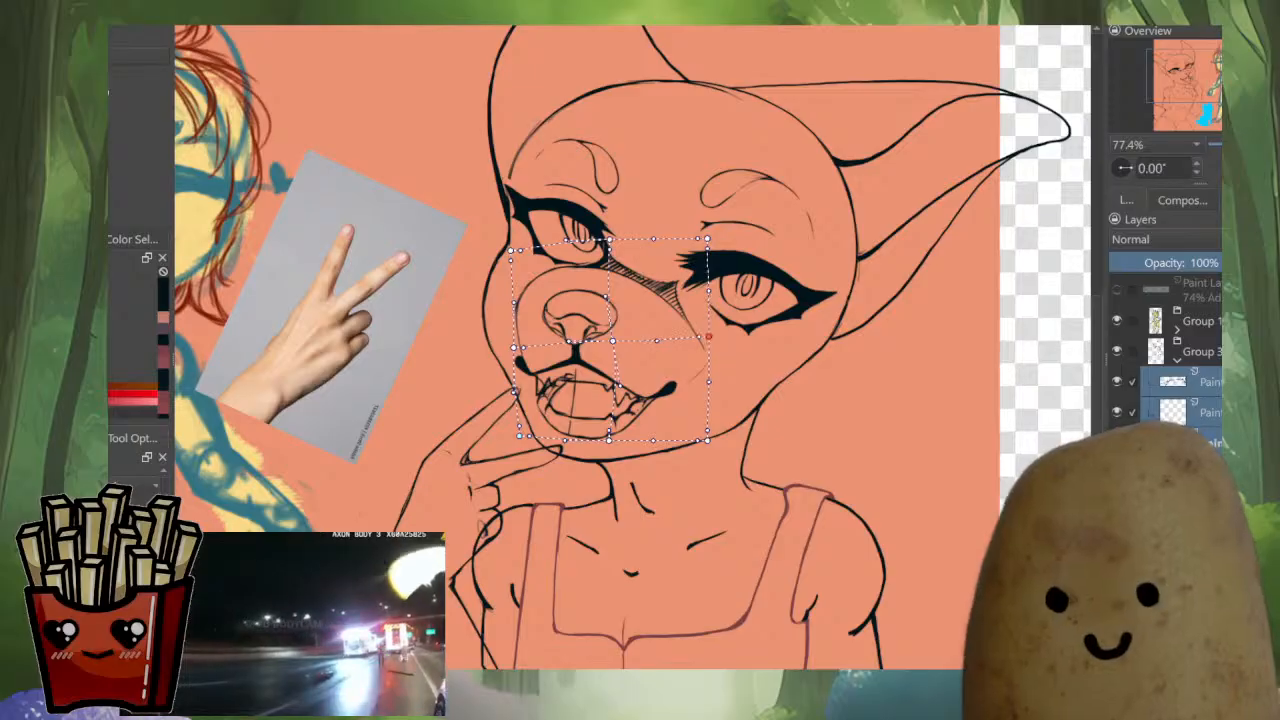
left_click_drag(710, 377, 708, 375)
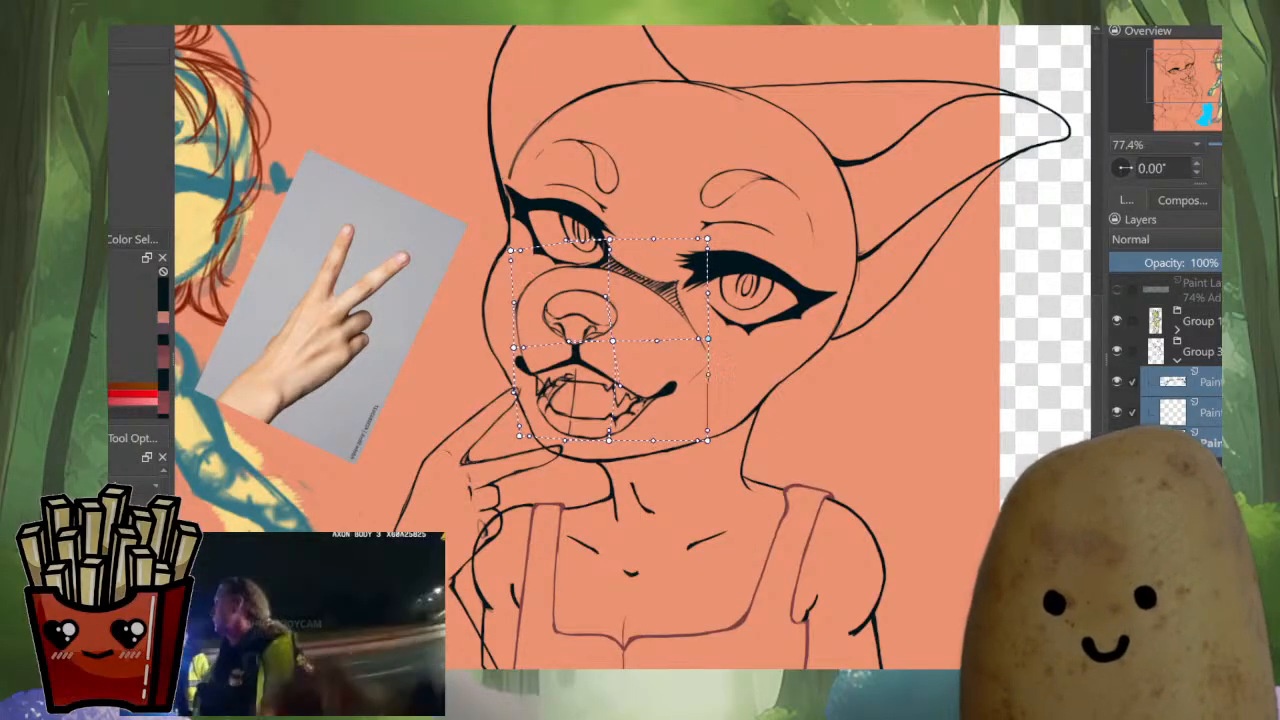
left_click_drag(708, 440, 655, 440)
key("m")
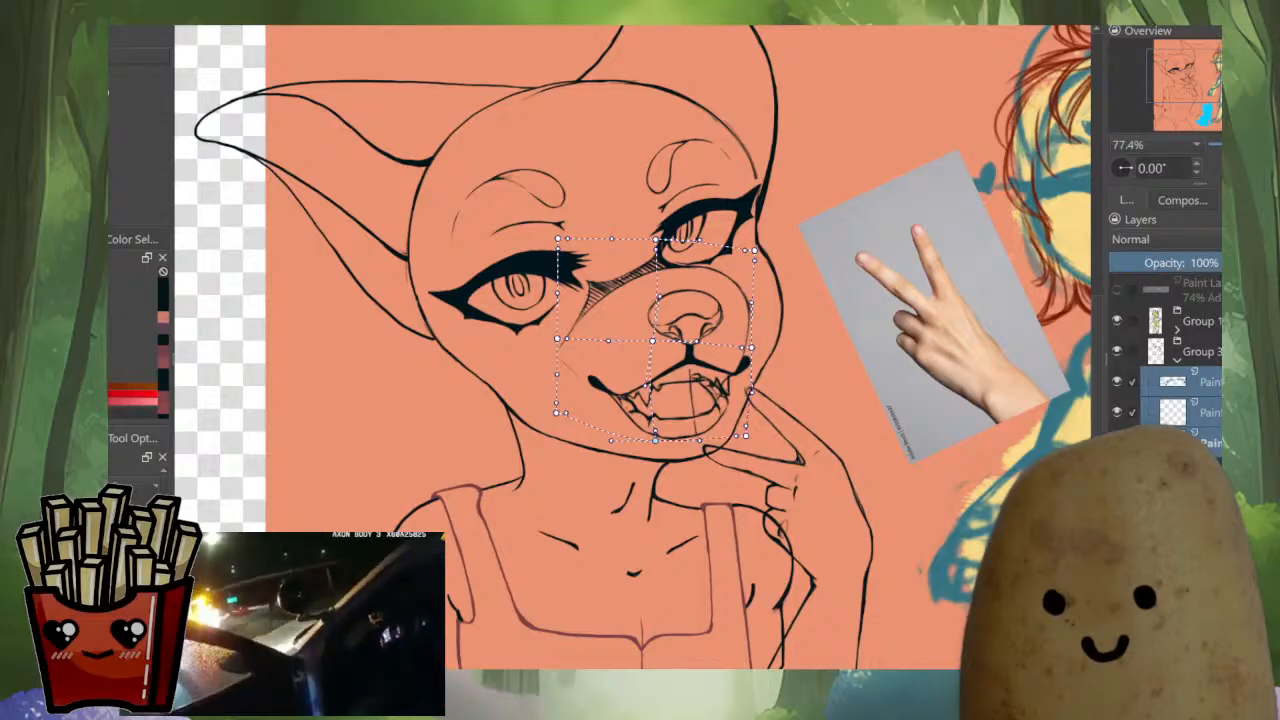
left_click_drag(751, 391, 737, 425)
left_click_drag(751, 348, 751, 348)
left_click_drag(754, 250, 747, 252)
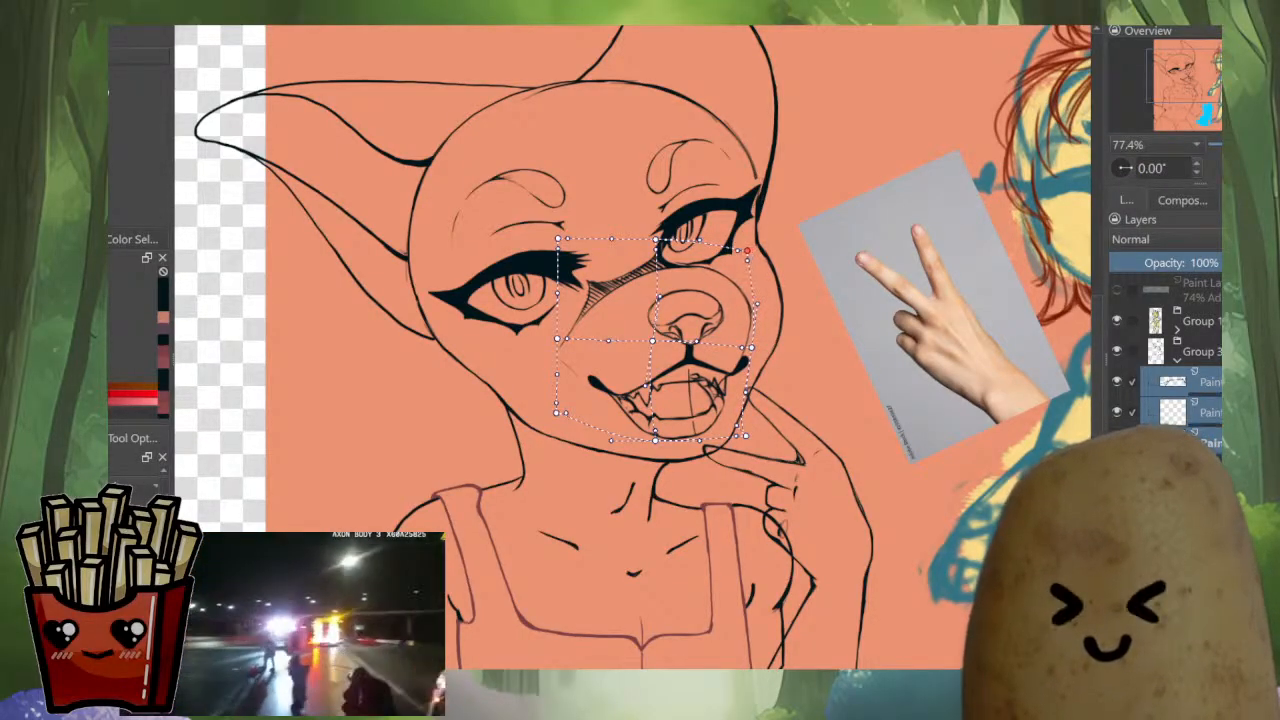
key("m")
scroll(742, 468, "down", 4)
key("Return")
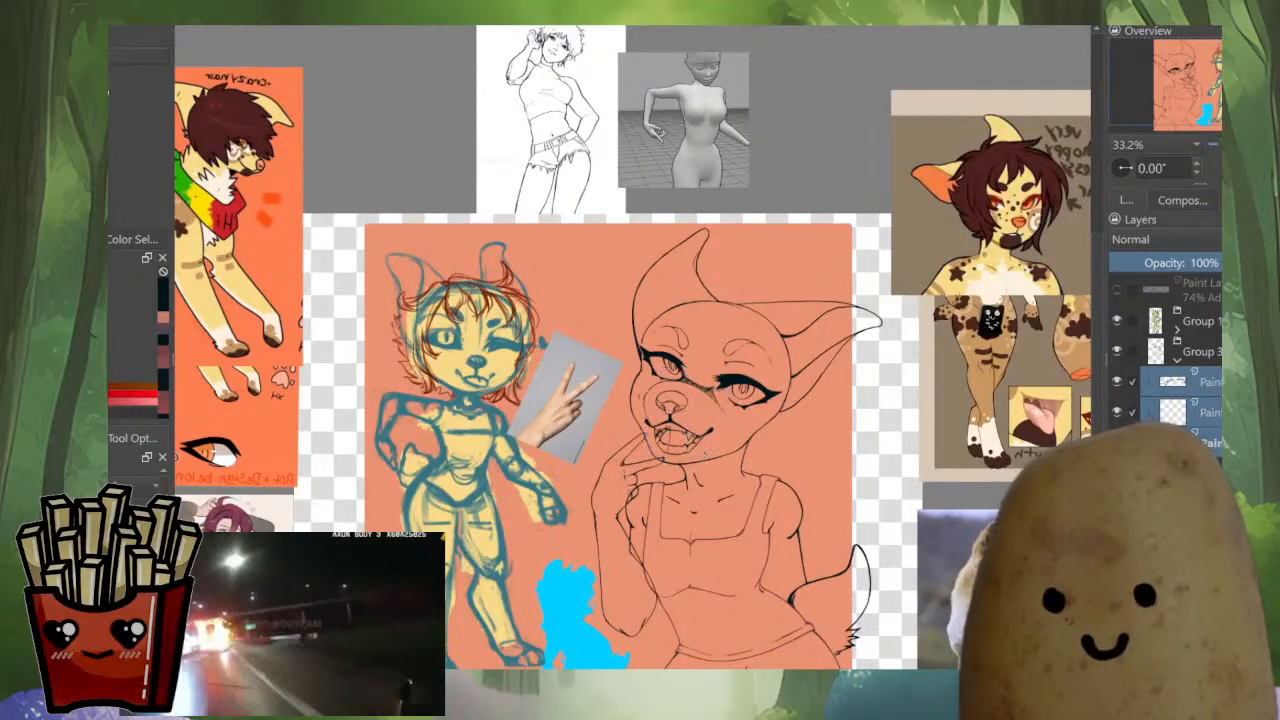
Select the far eye with a freehand outline and start a mesh transform, raising the mesh's upper edge and upper inner corner slightly.
key("m")
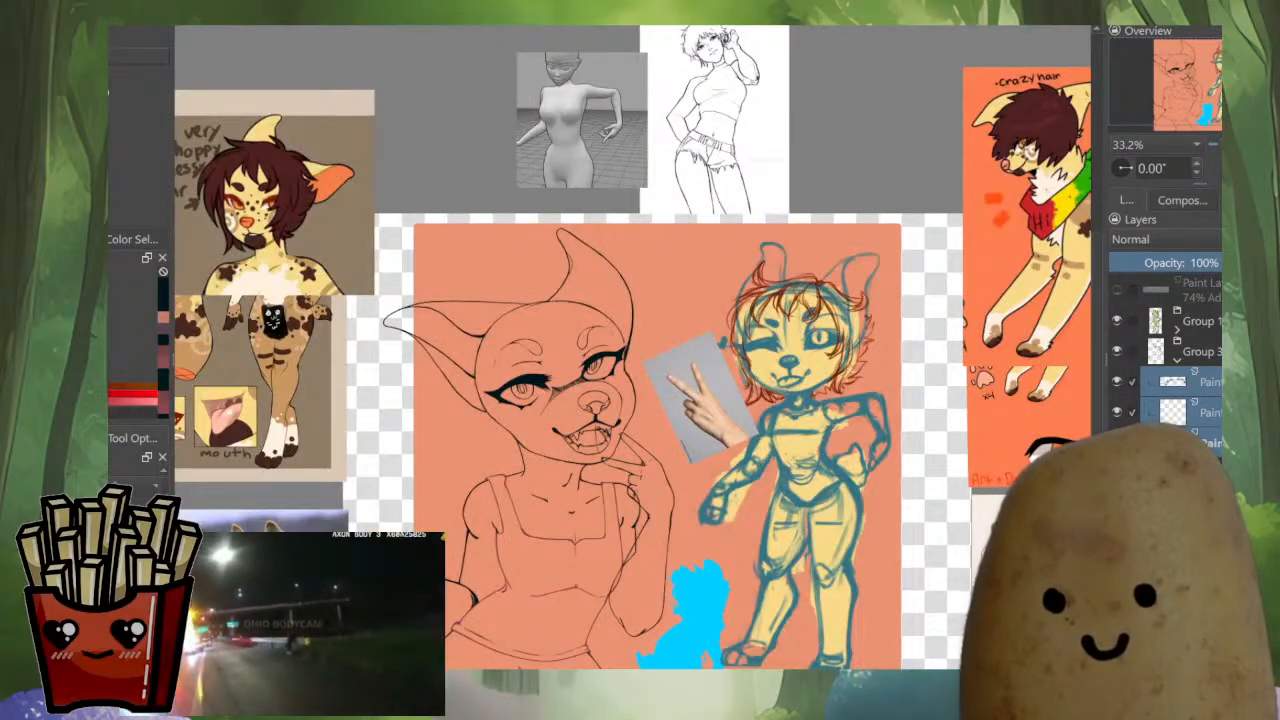
scroll(790, 670, "down", 1)
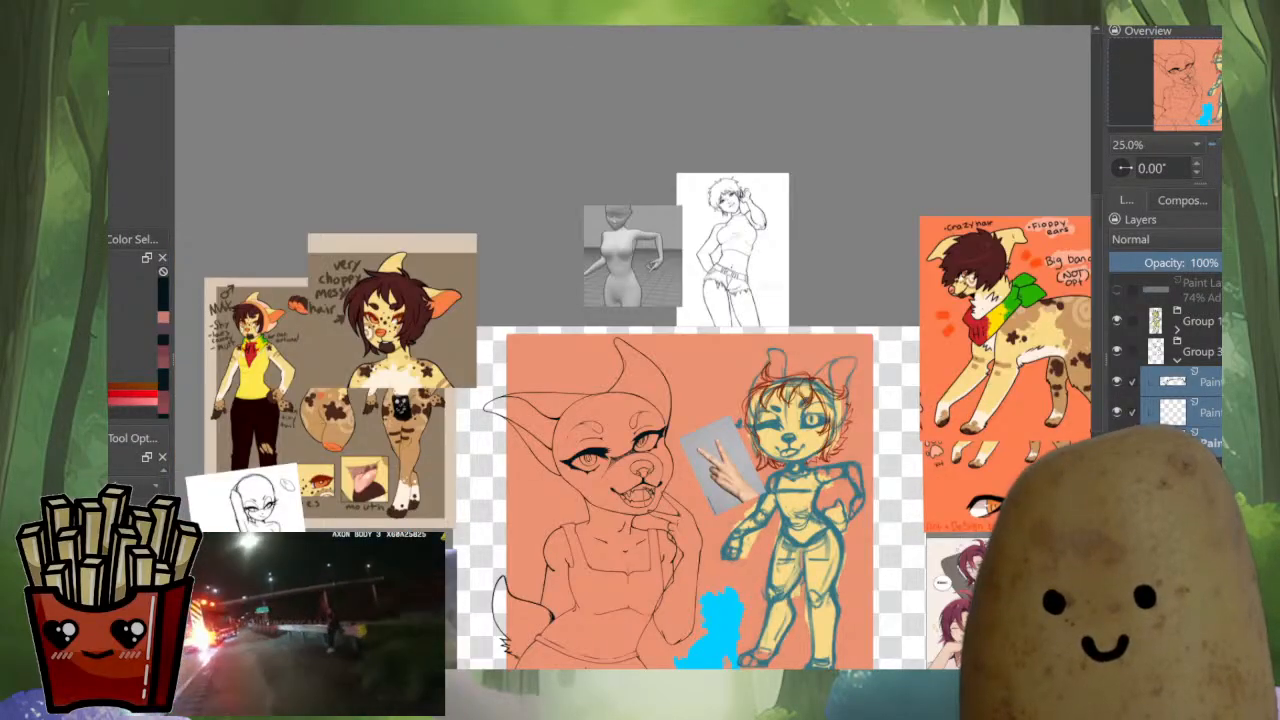
scroll(557, 661, "up", 2)
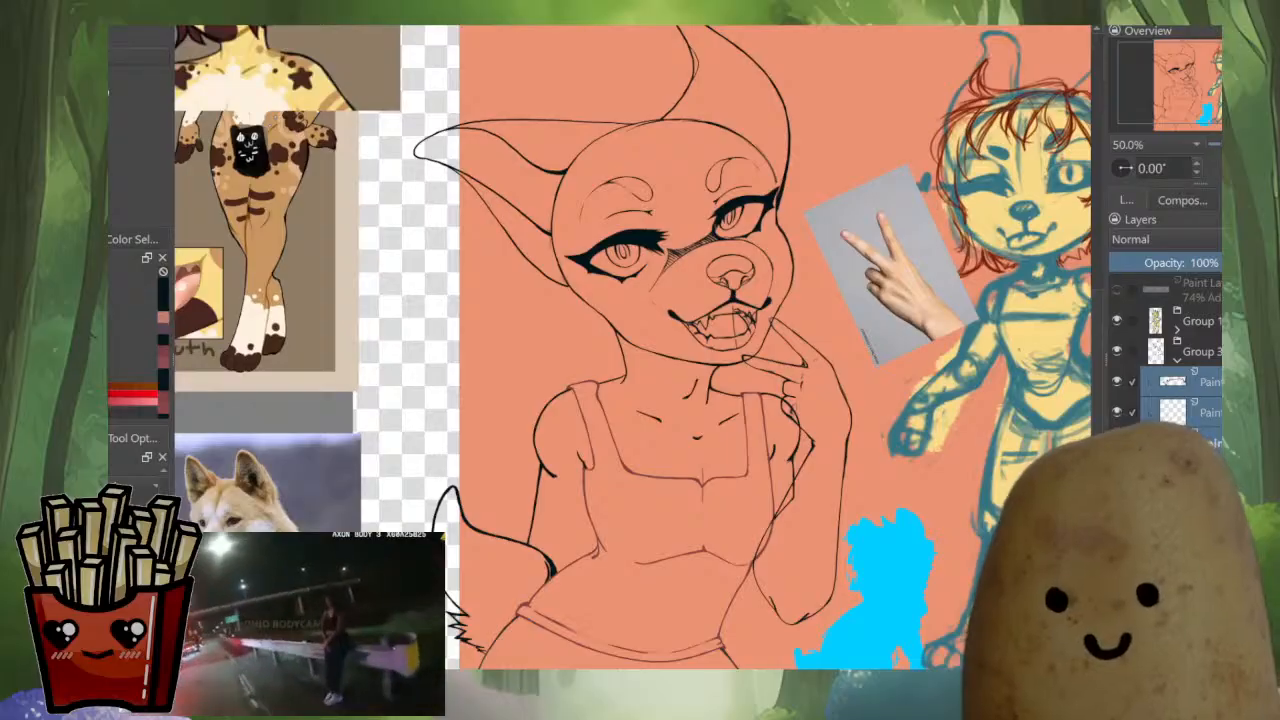
scroll(732, 195, "up", 2)
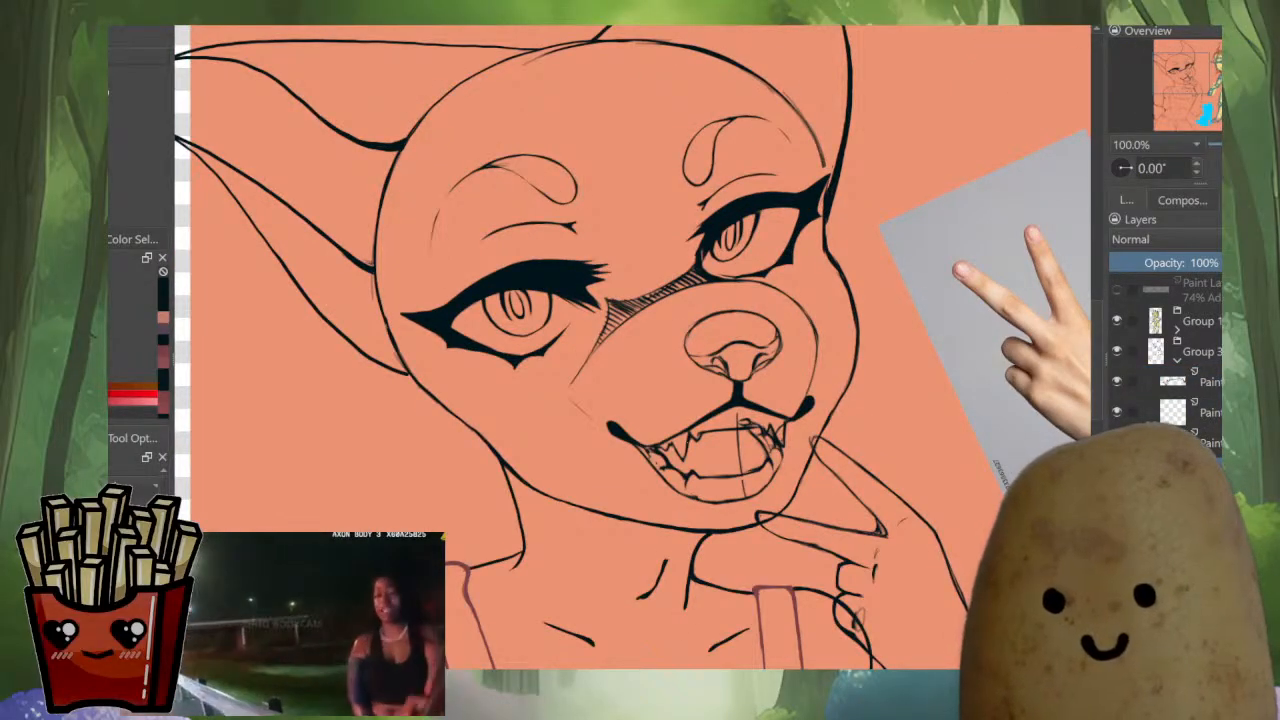
left_click_drag(640, 350, 632, 357)
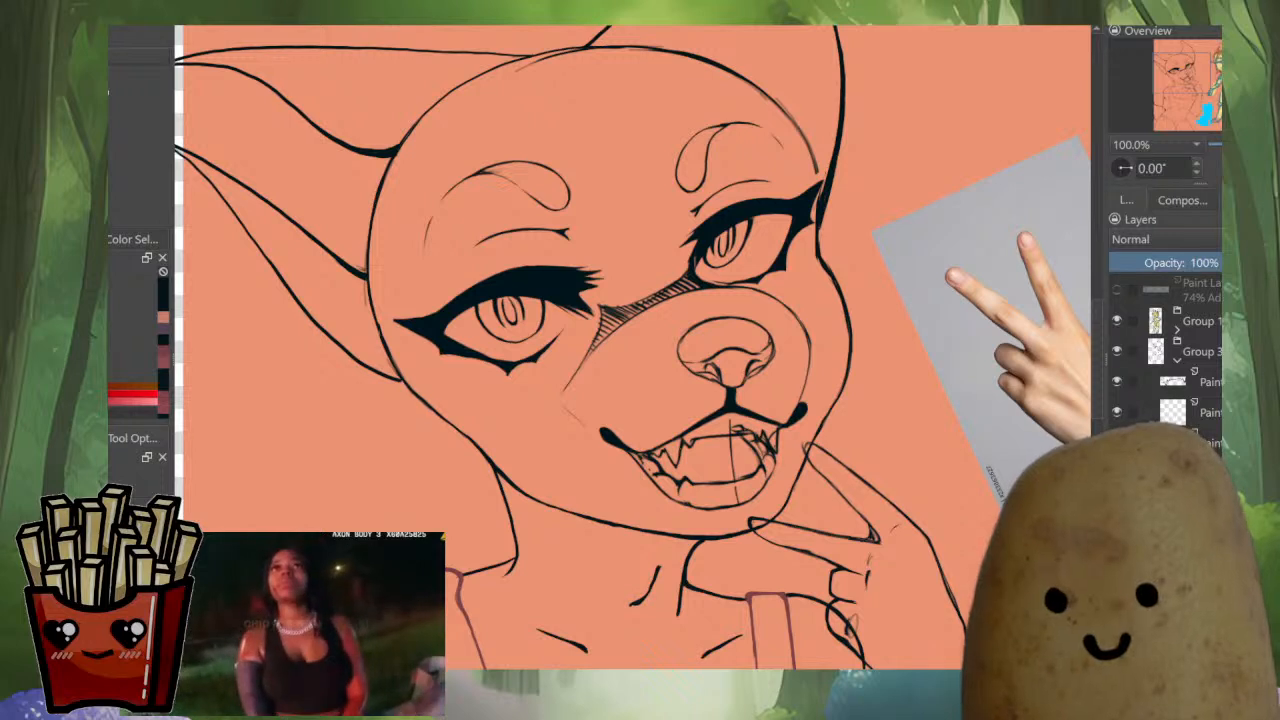
left_click_drag(700, 211, 671, 240)
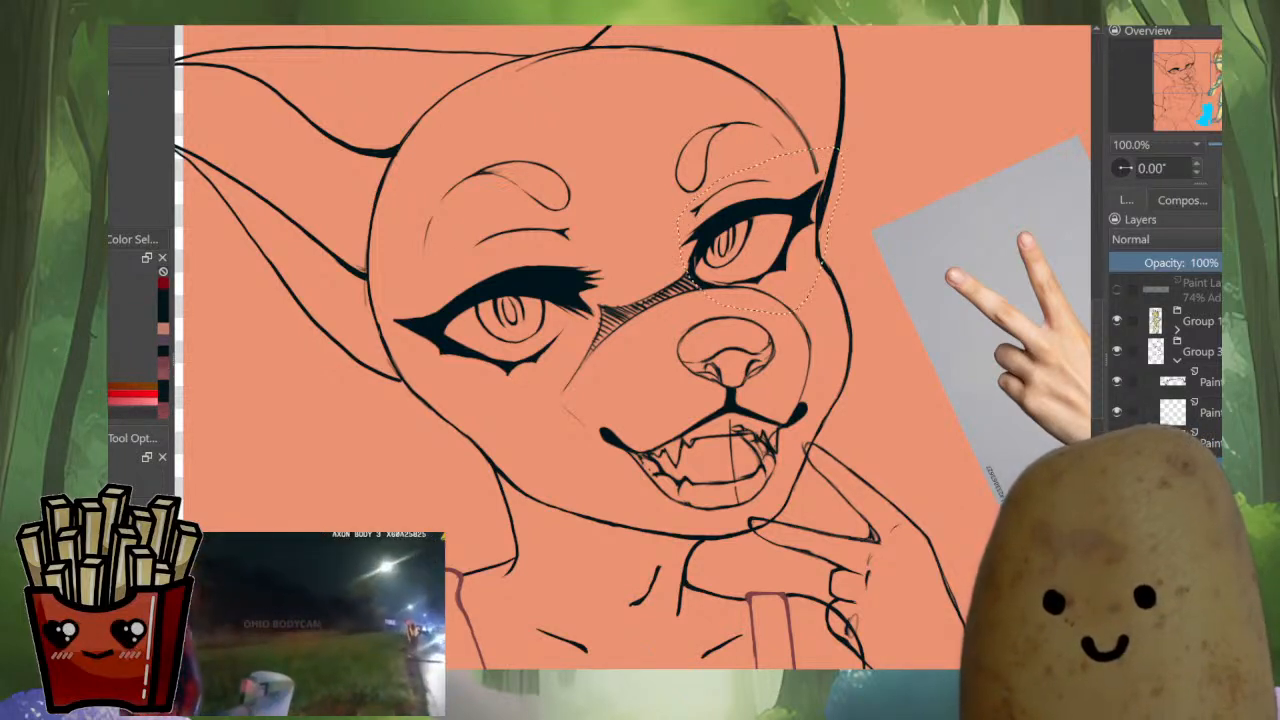
key("ctrl+t")
left_click(142, 474)
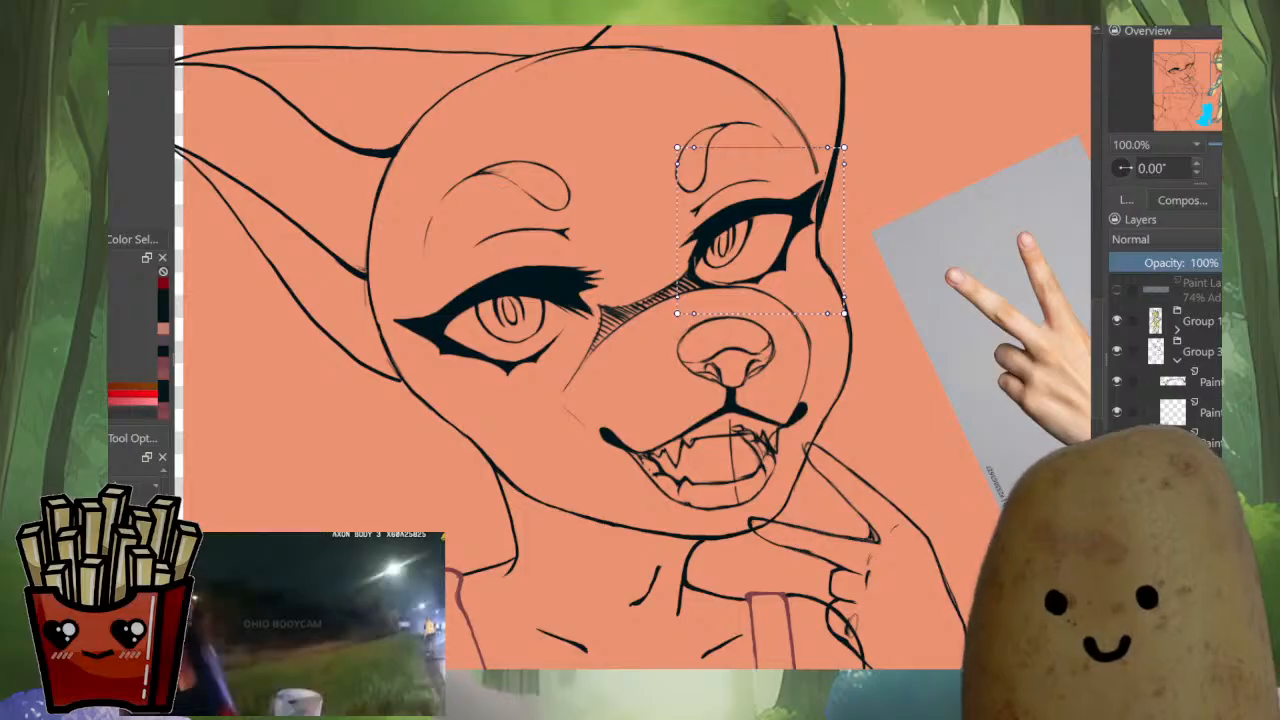
left_click_drag(784, 147, 785, 141)
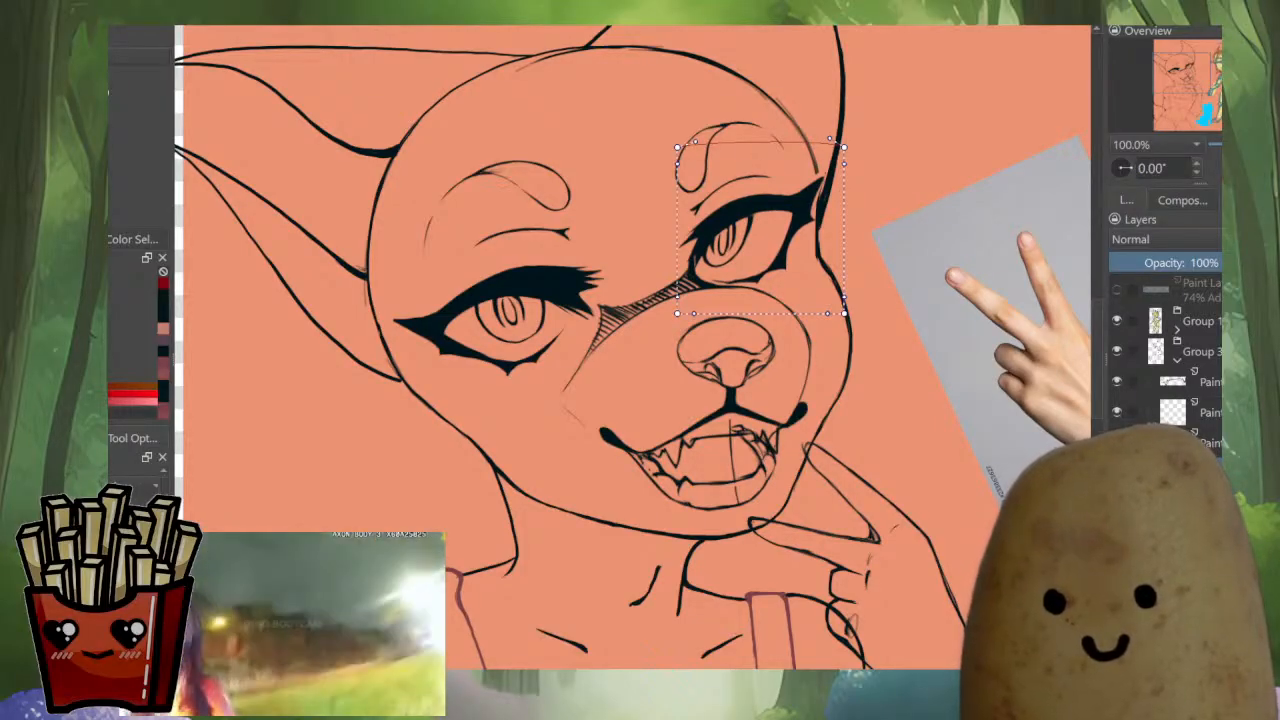
left_click_drag(677, 147, 674, 140)
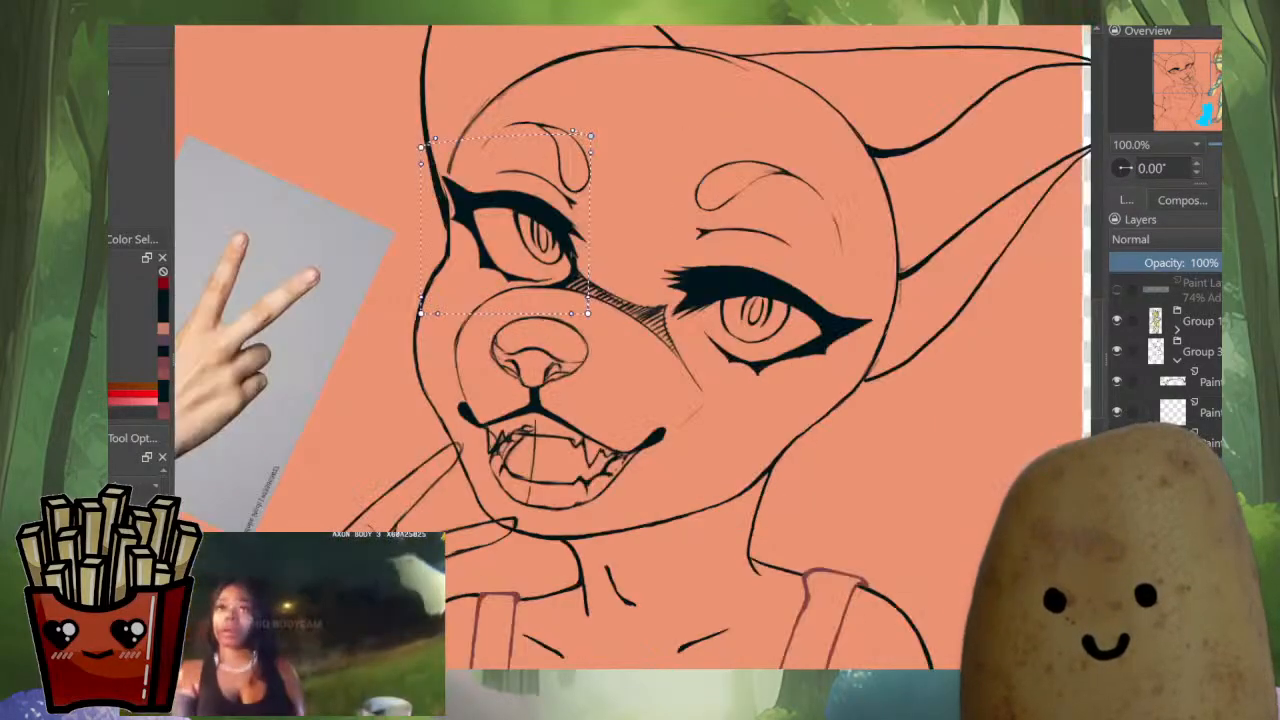
Refine the far eye's mesh by pulling the upper outer corner inward and lowering the lower inner corner, checking the shape in mirrored view.
key("m")
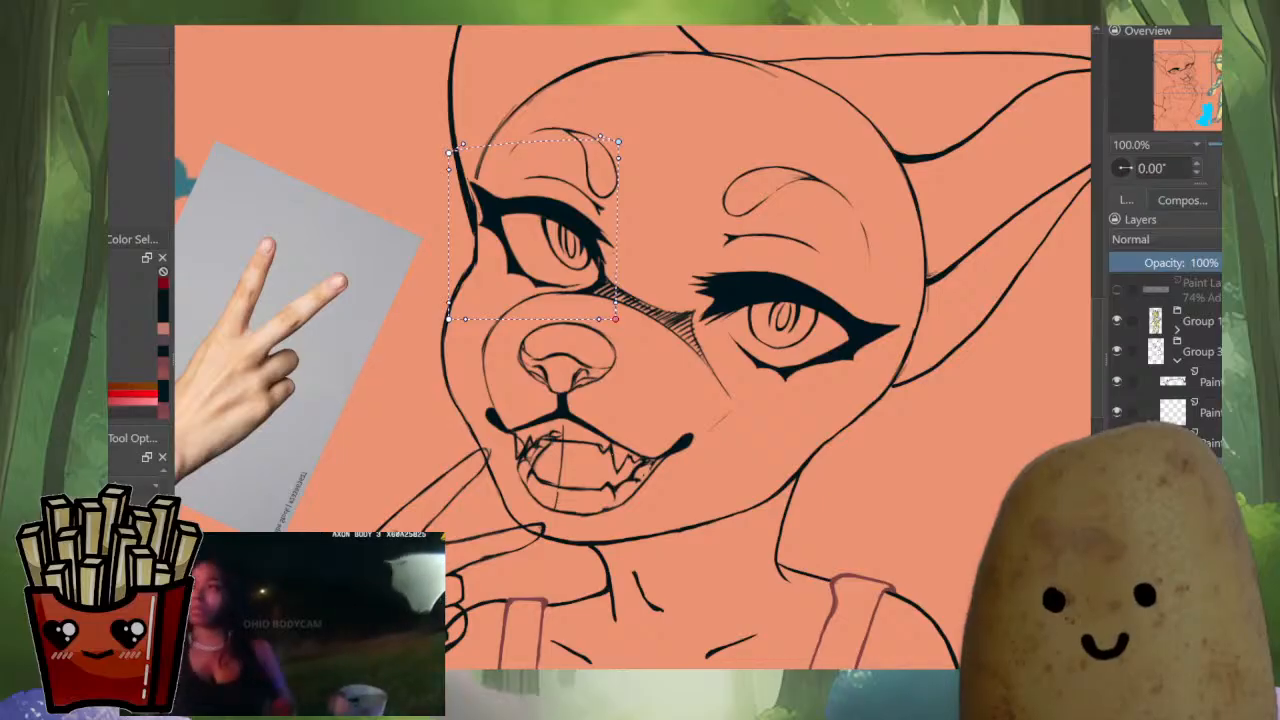
key("m")
scroll(765, 291, "down", 4)
scroll(755, 296, "up", 1)
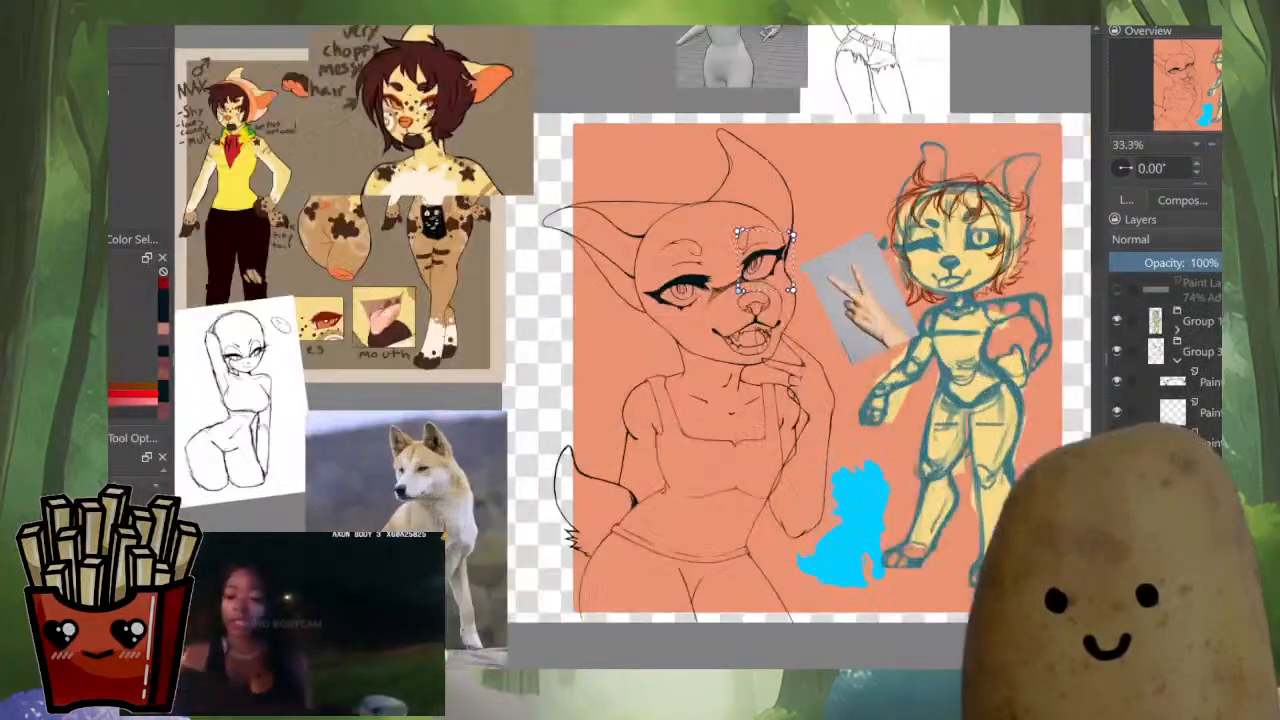
scroll(775, 260, "up", 4)
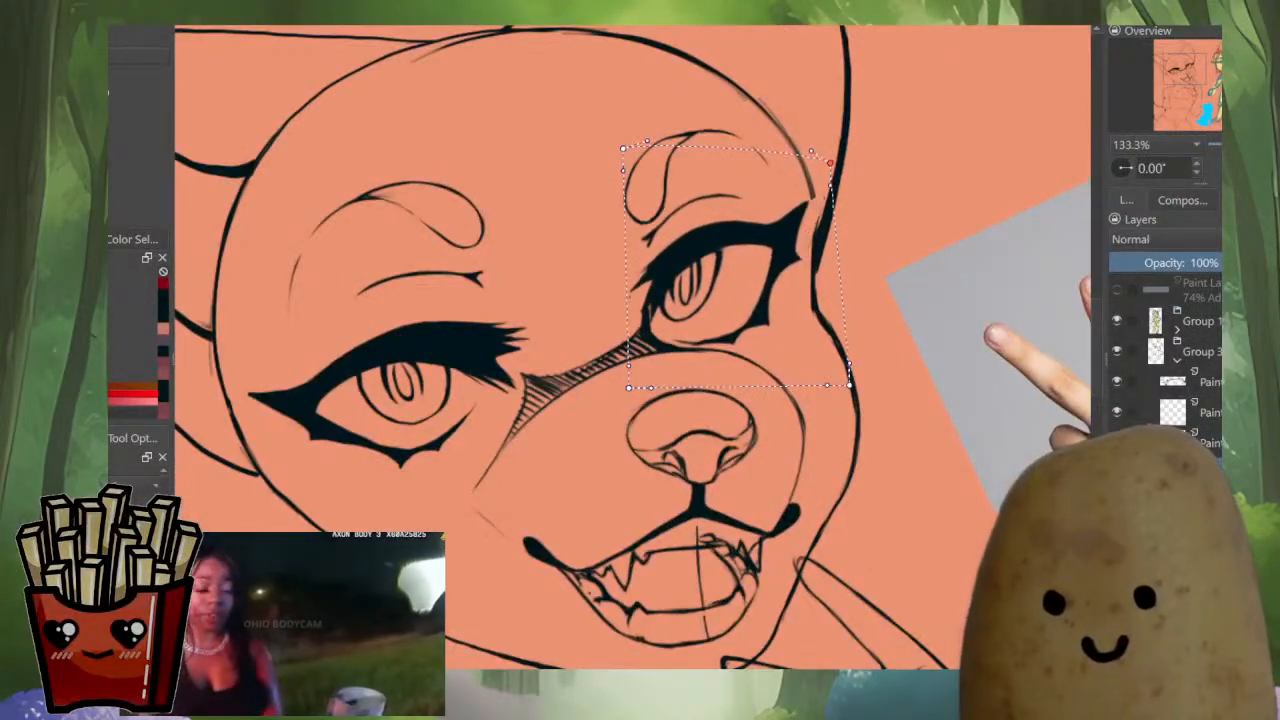
scroll(760, 290, "down", 4)
scroll(760, 290, "up", 3)
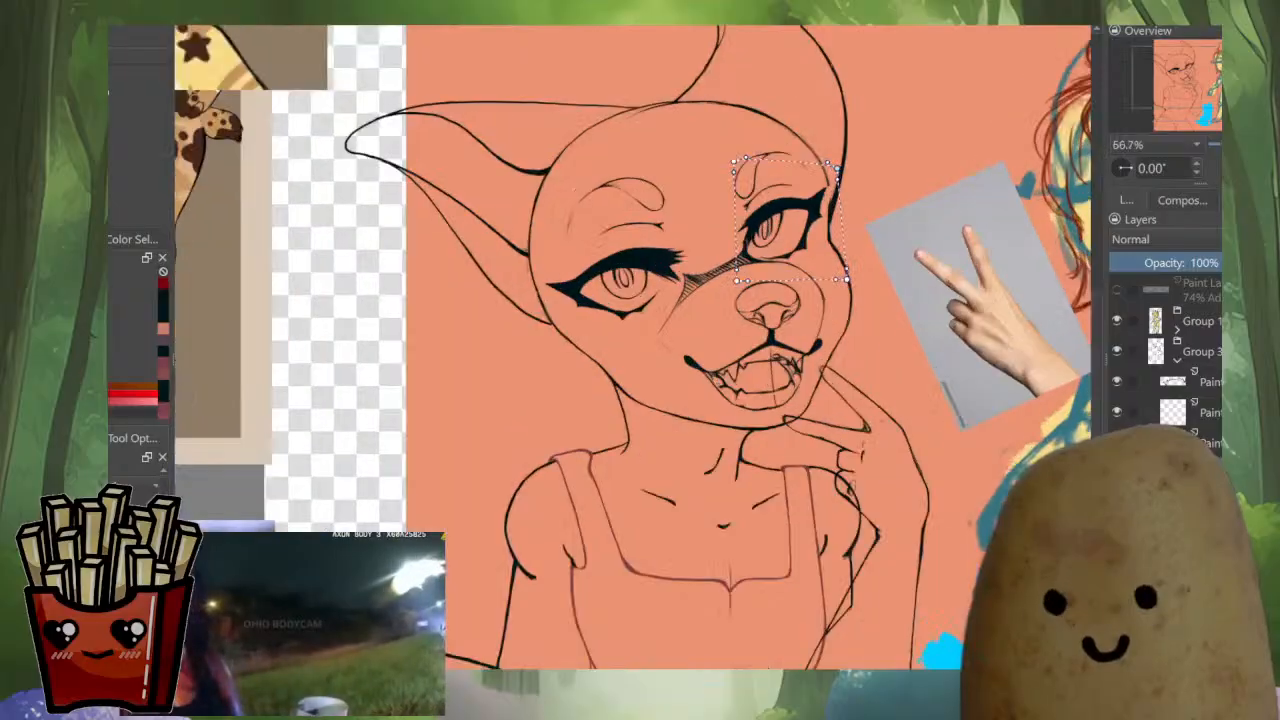
left_click_drag(770, 290, 766, 283)
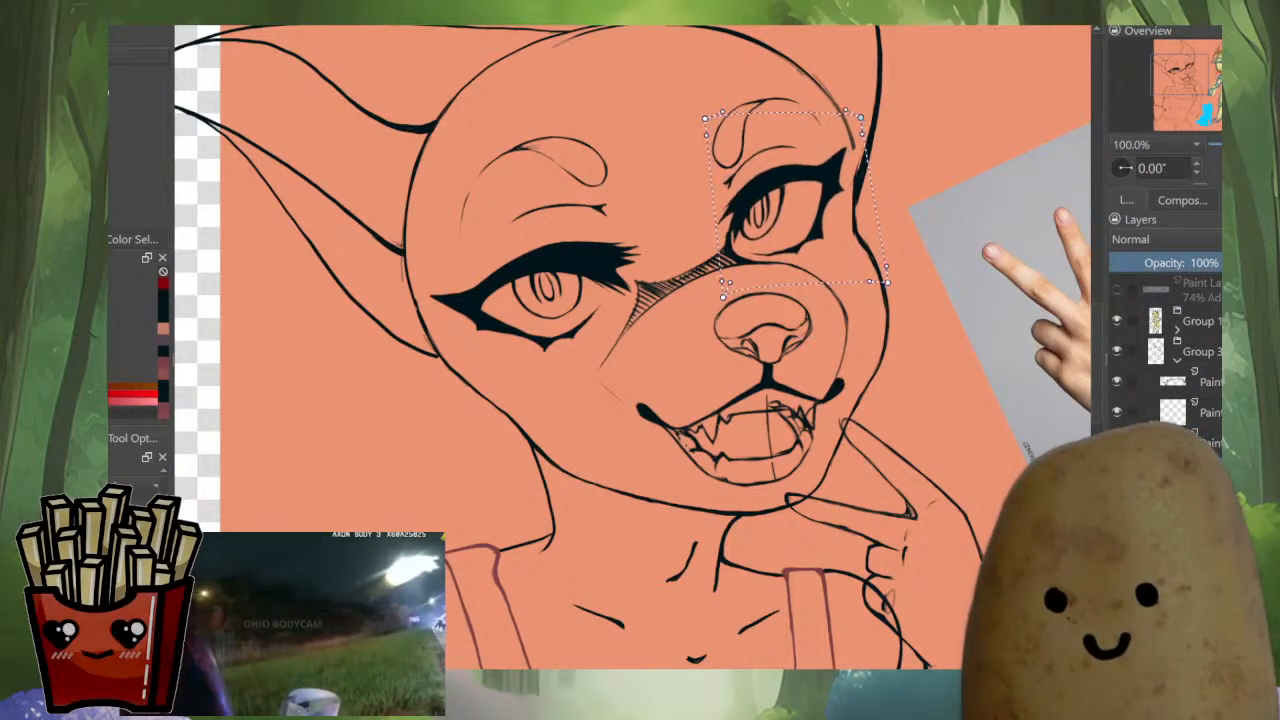
scroll(766, 283, "down", 2)
key("m")
scroll(475, 216, "up", 2)
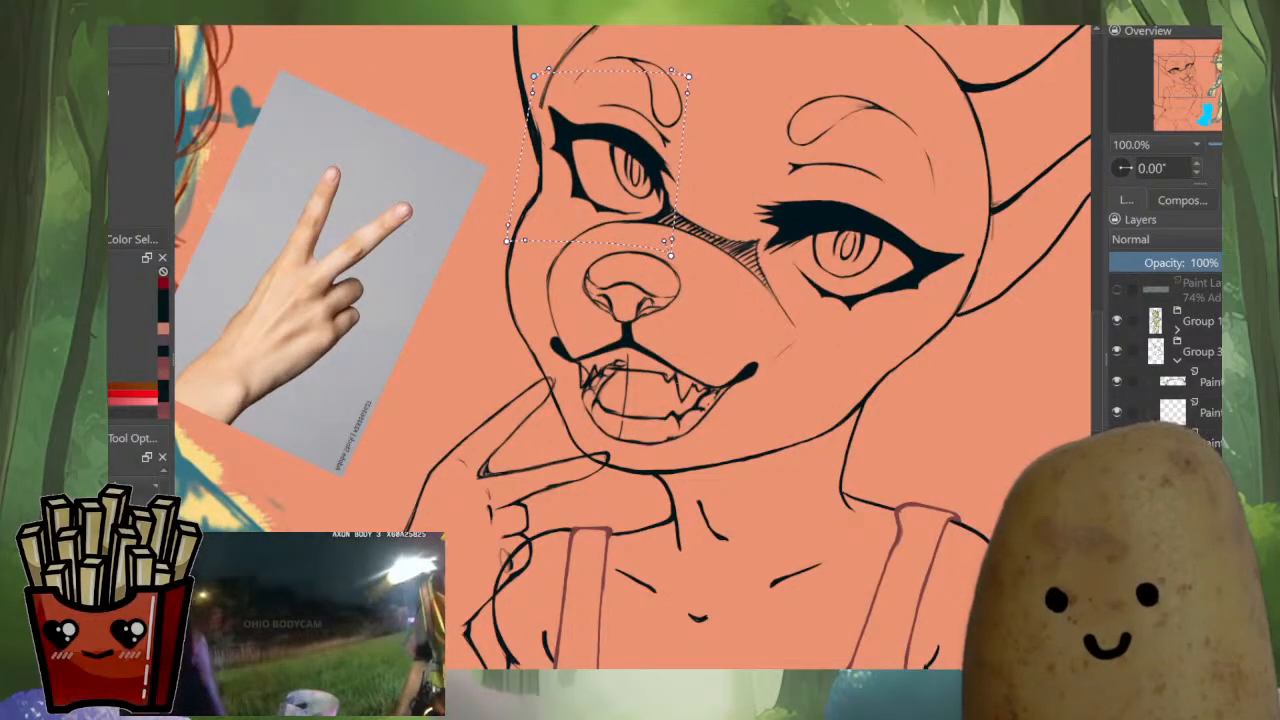
Add a horizontal division across the middle of the far eye's mesh, raise its inner point slightly and apply the transform.
left_click(157, 520)
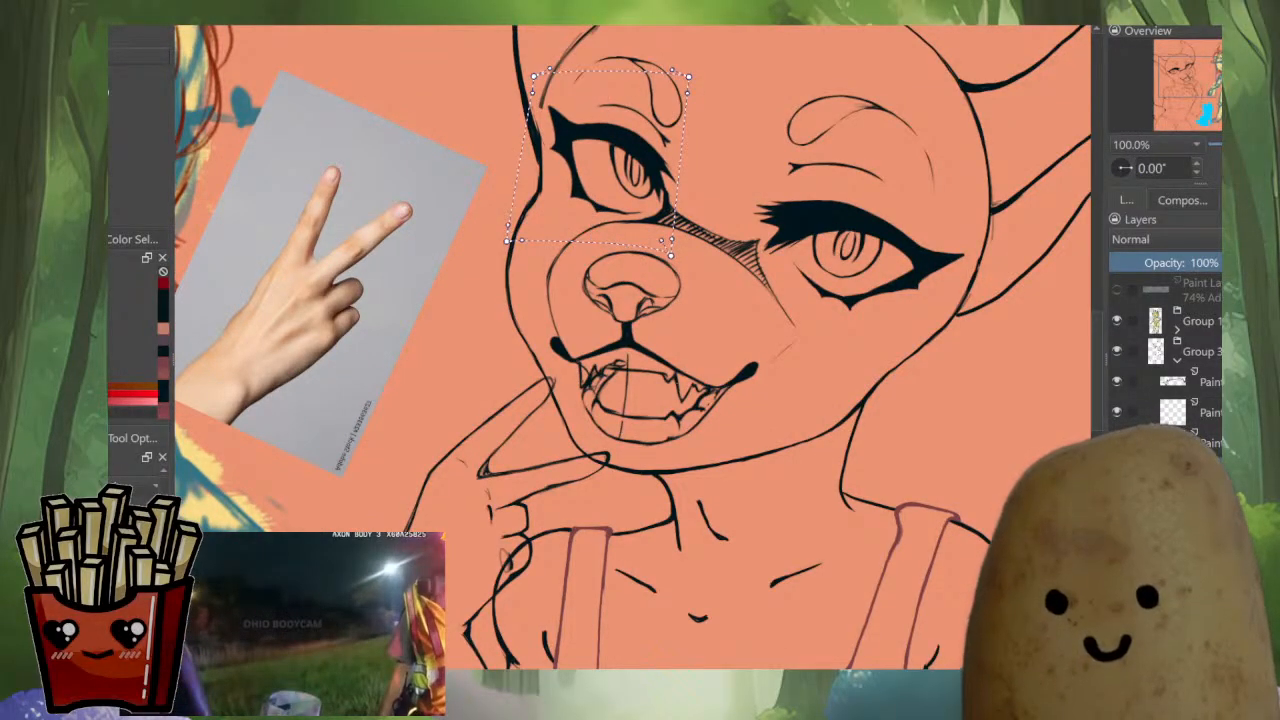
left_click(678, 165)
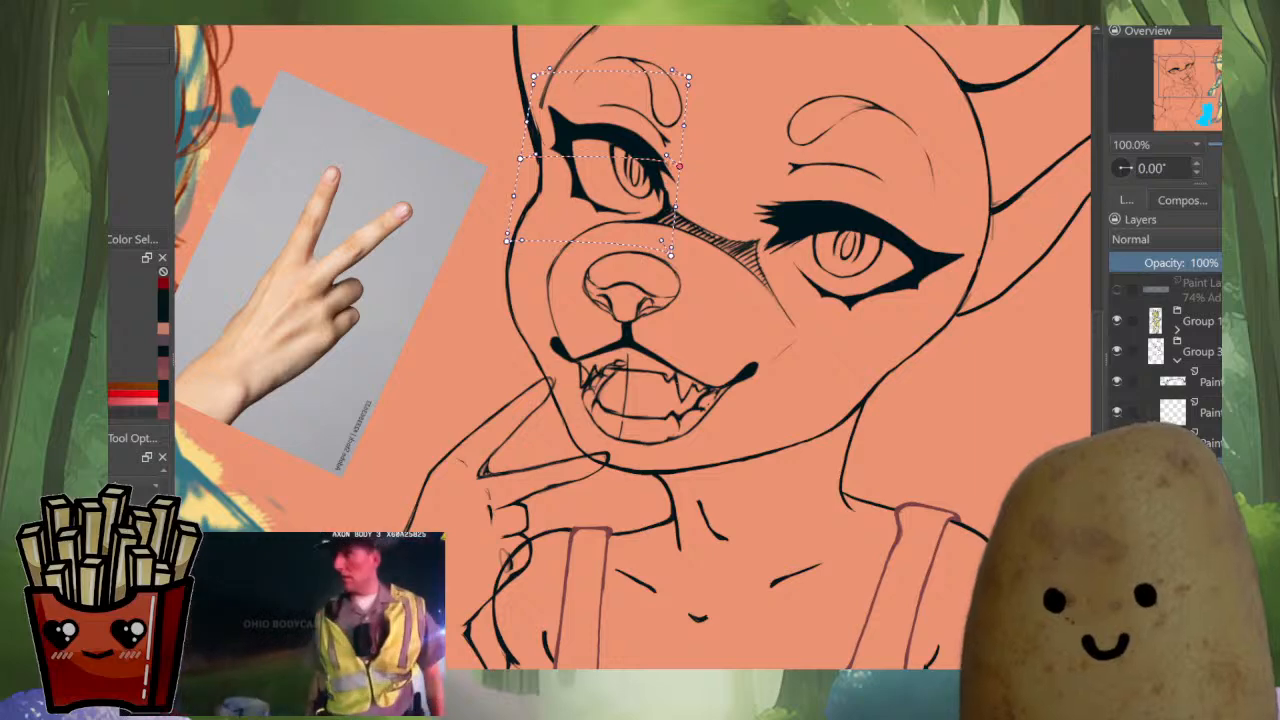
left_click_drag(679, 165, 679, 158)
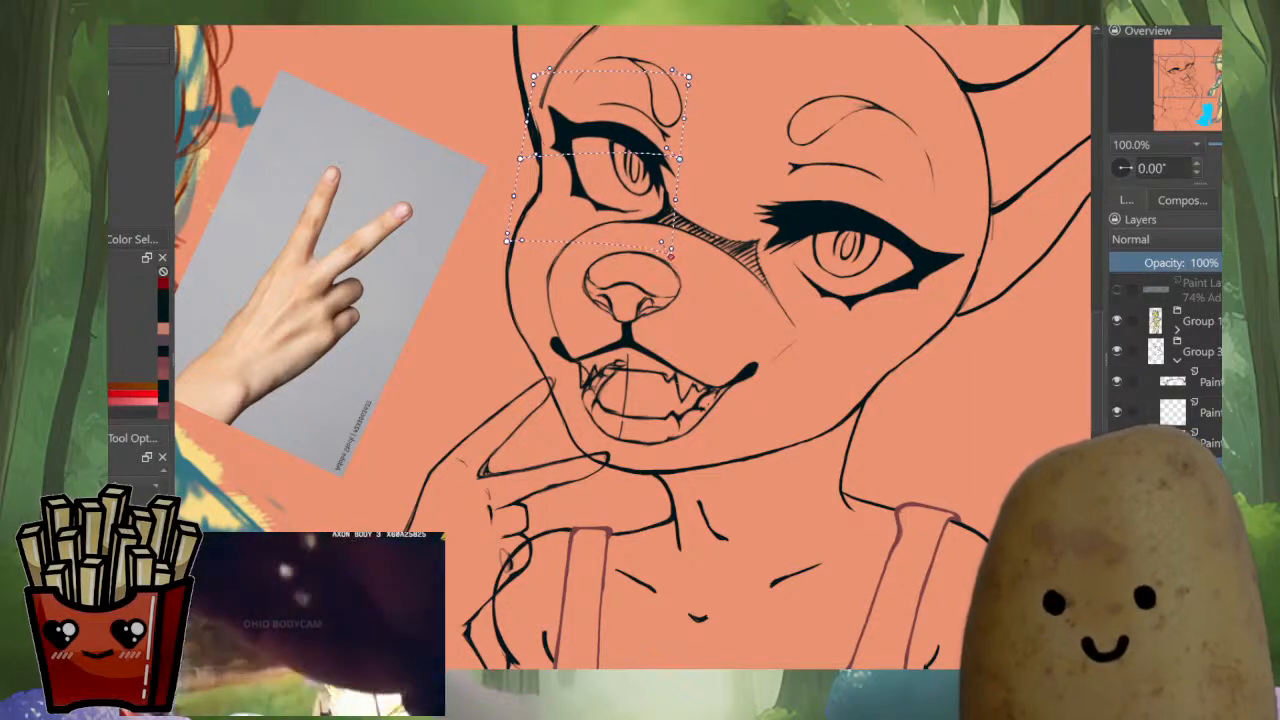
key("m")
left_click_drag(820, 282, 852, 298)
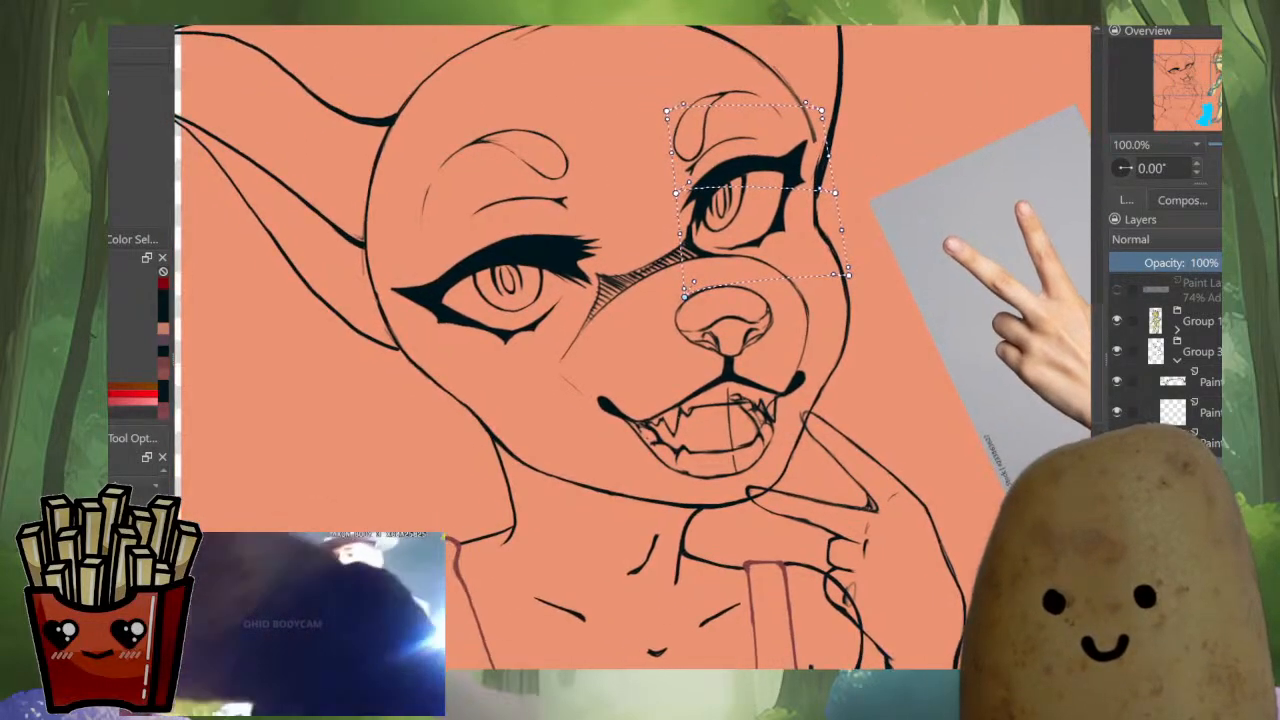
scroll(855, 299, "down", 3)
scroll(825, 290, "up", 2)
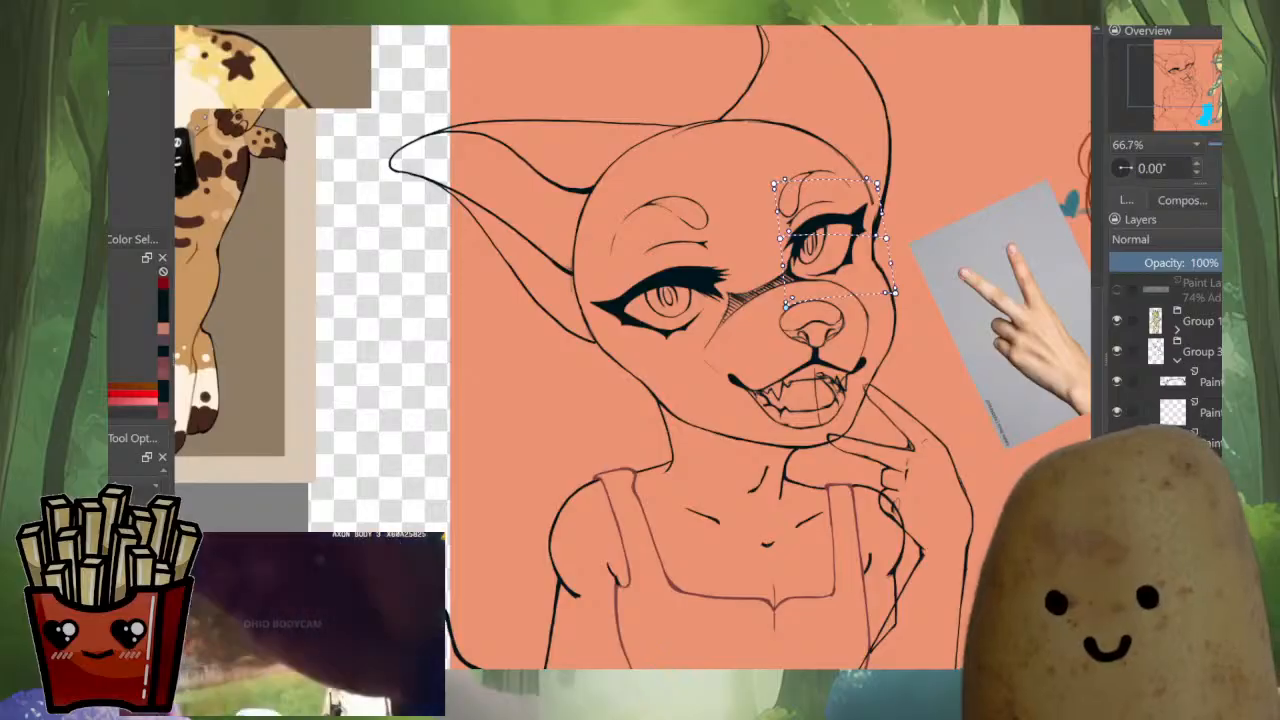
key("Return")
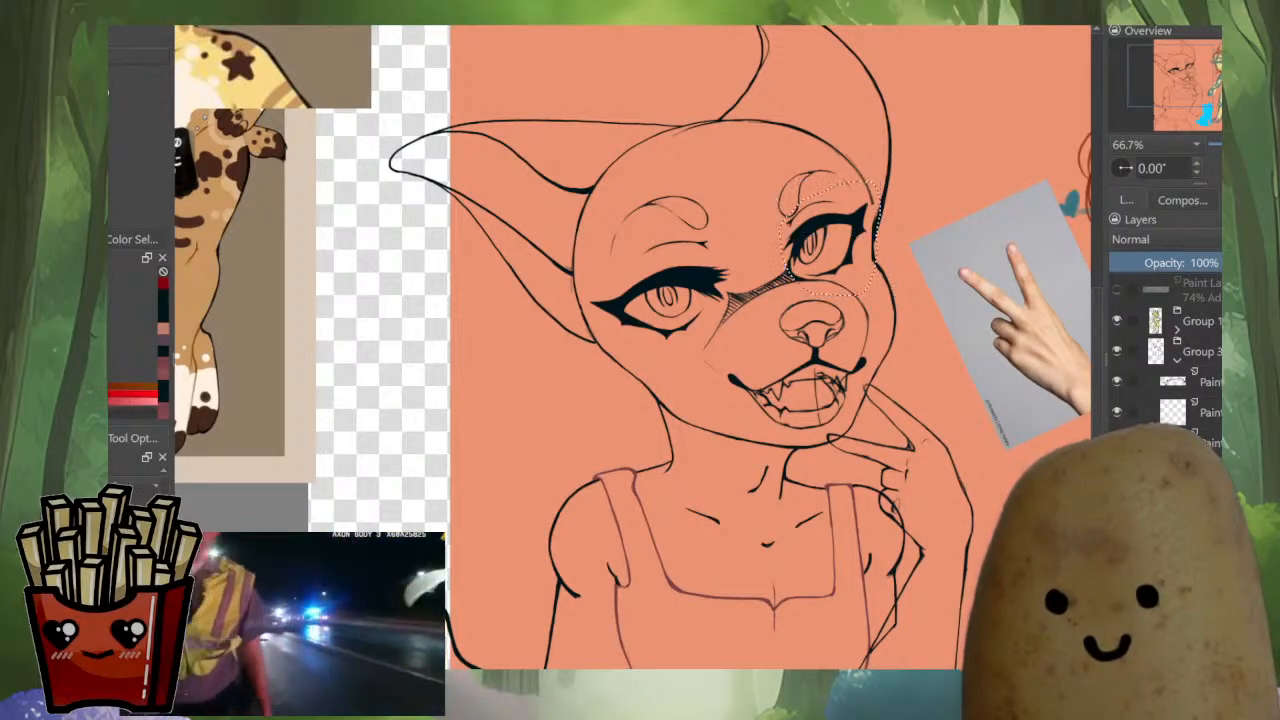
scroll(840, 285, "down", 4)
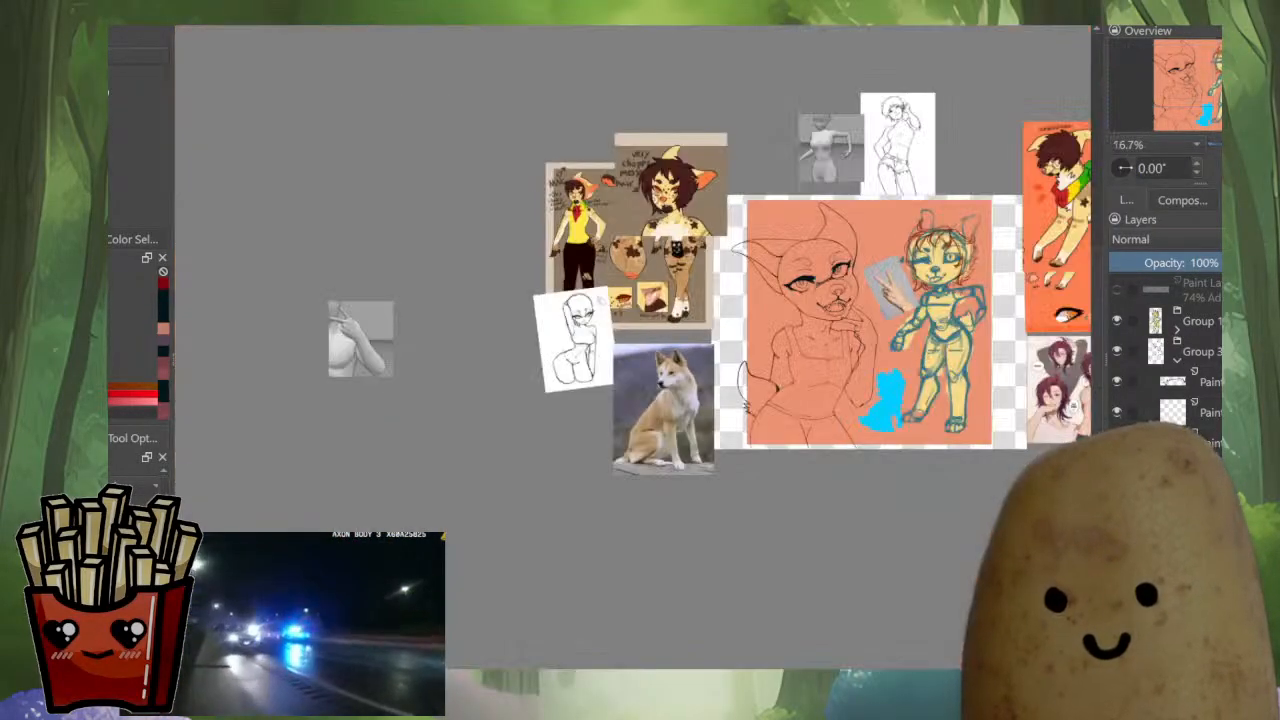
scroll(840, 285, "up", 4)
key("ctrl+t")
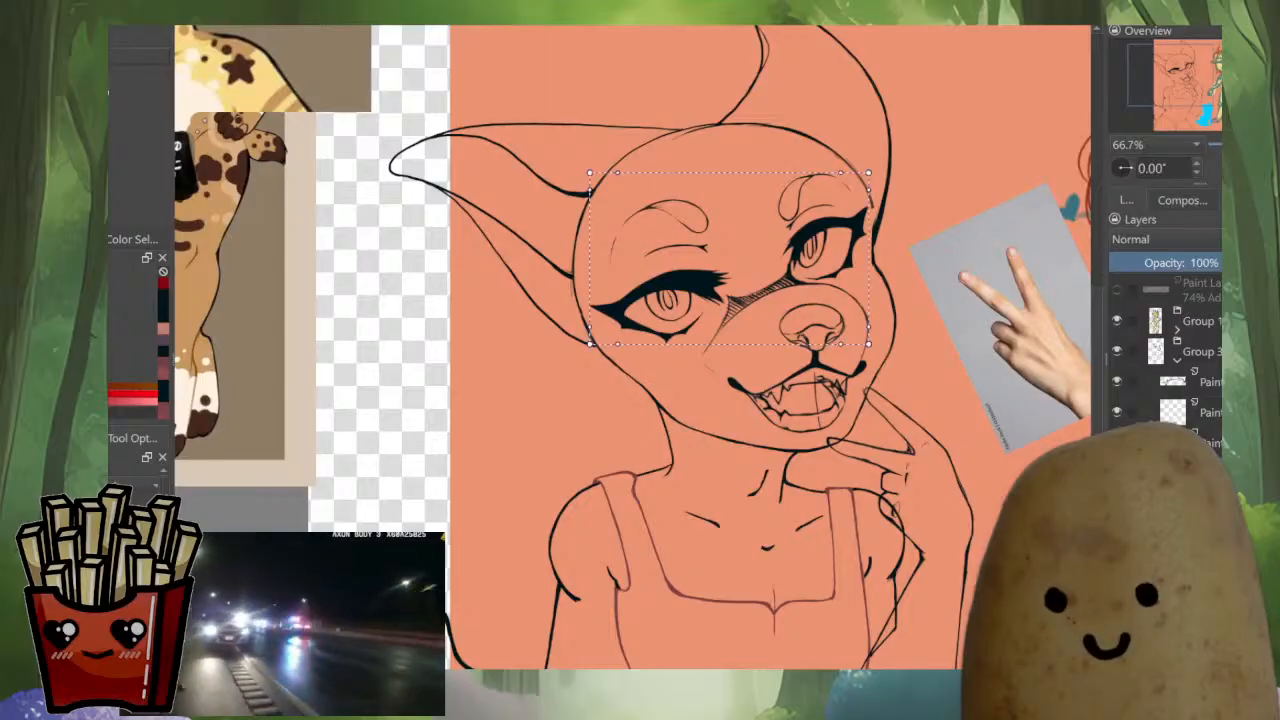
key("Return")
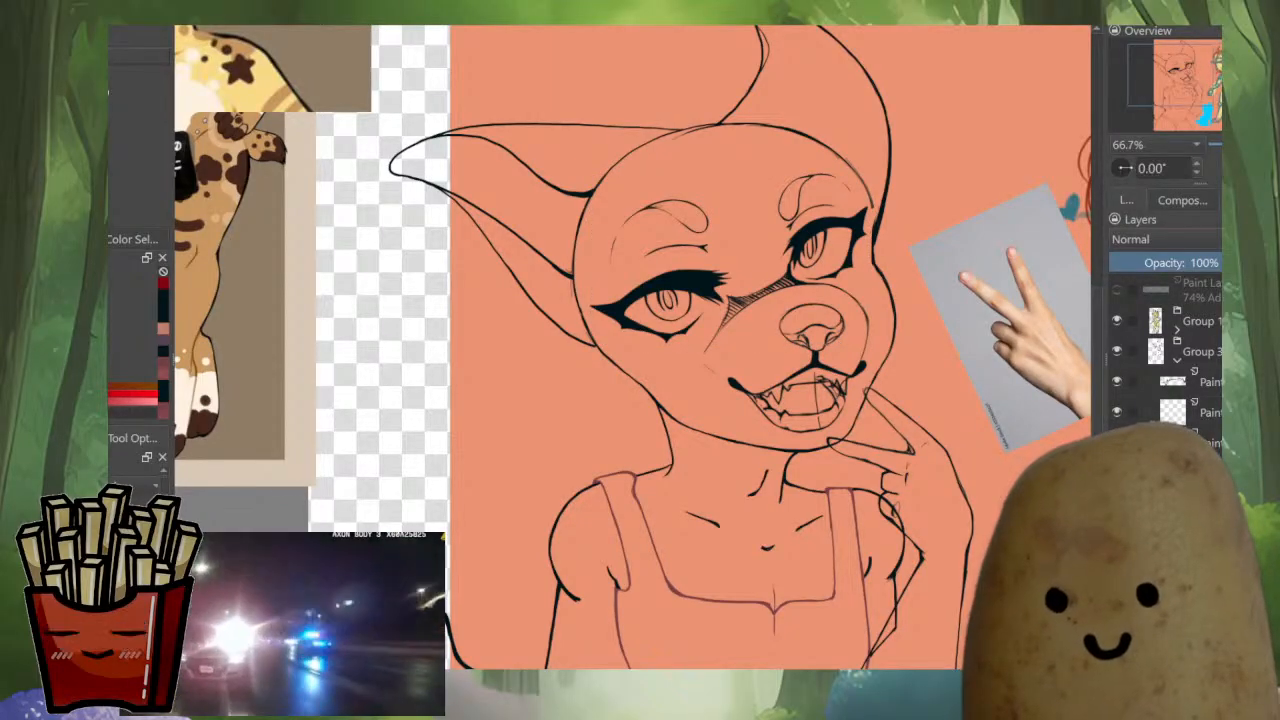